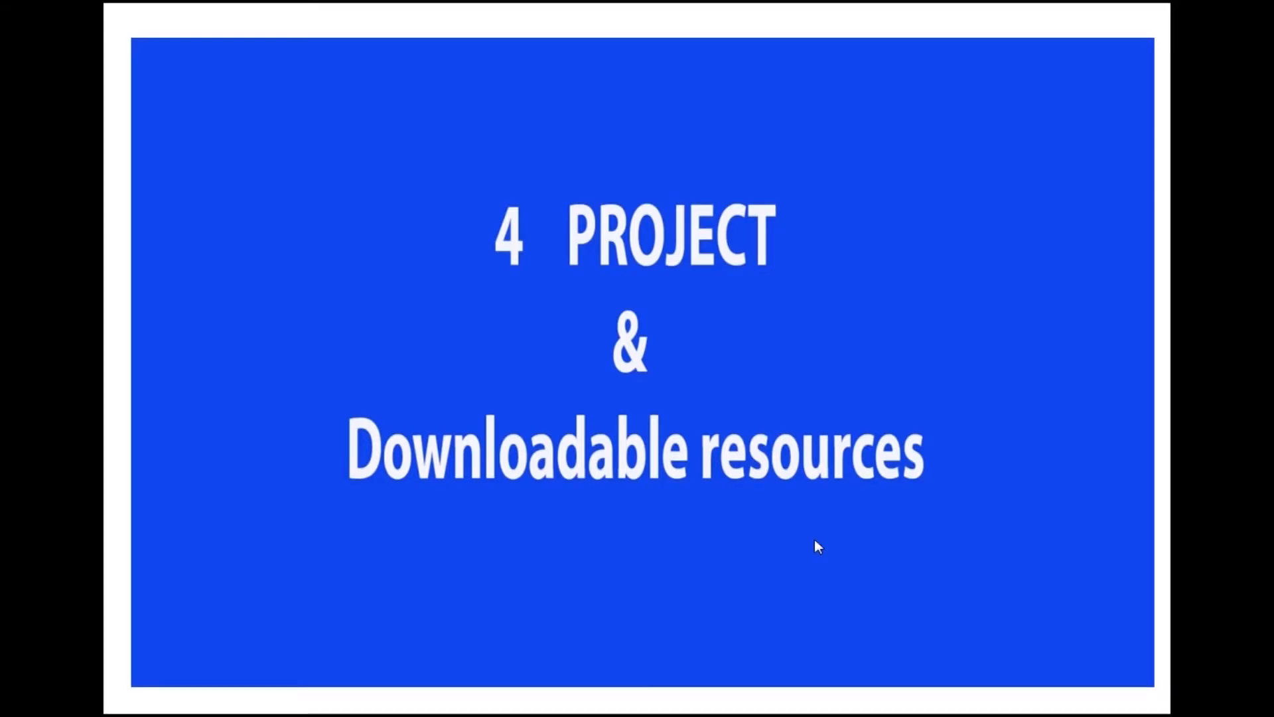
click(814, 539)
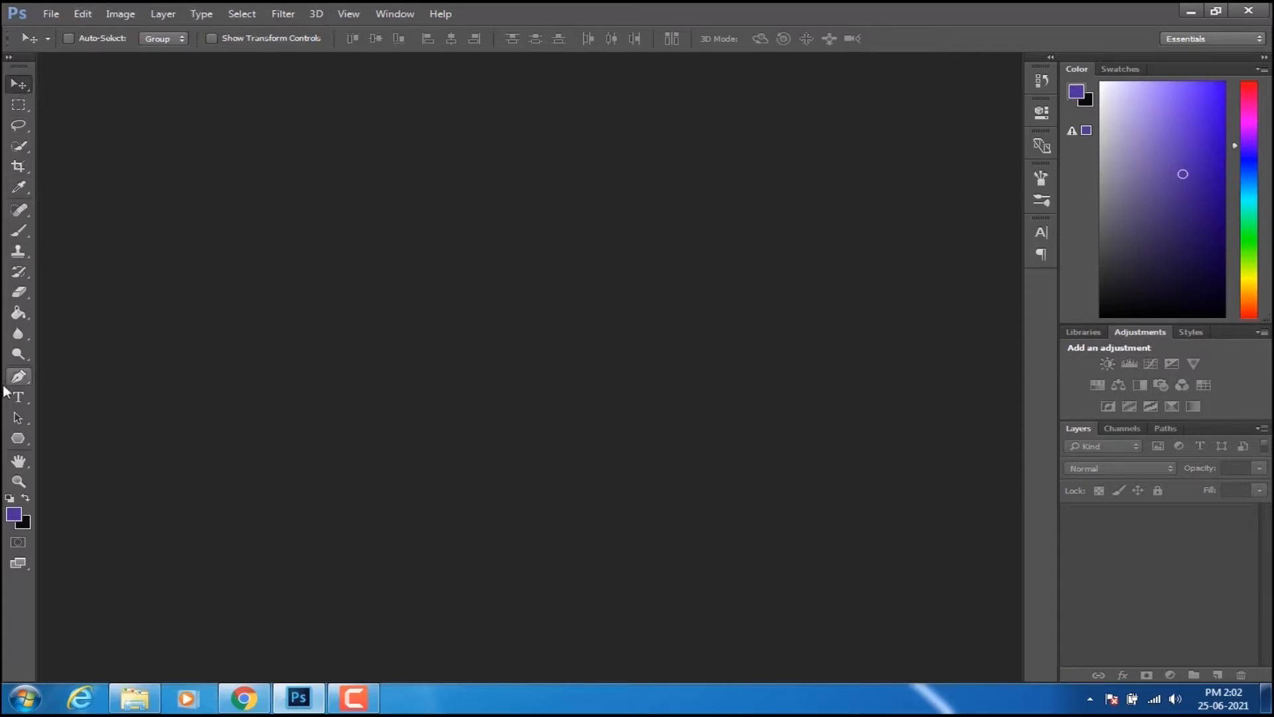
click(23, 210)
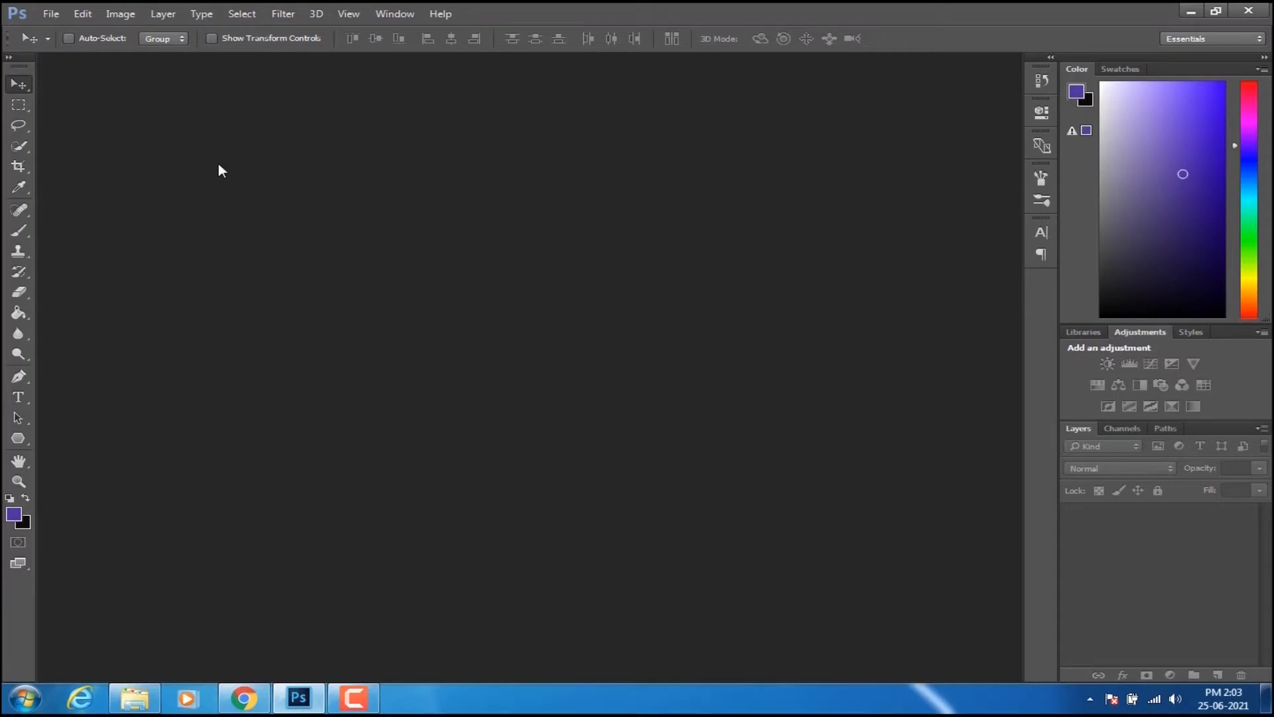
- Start a new document and name it VMG
click(51, 17)
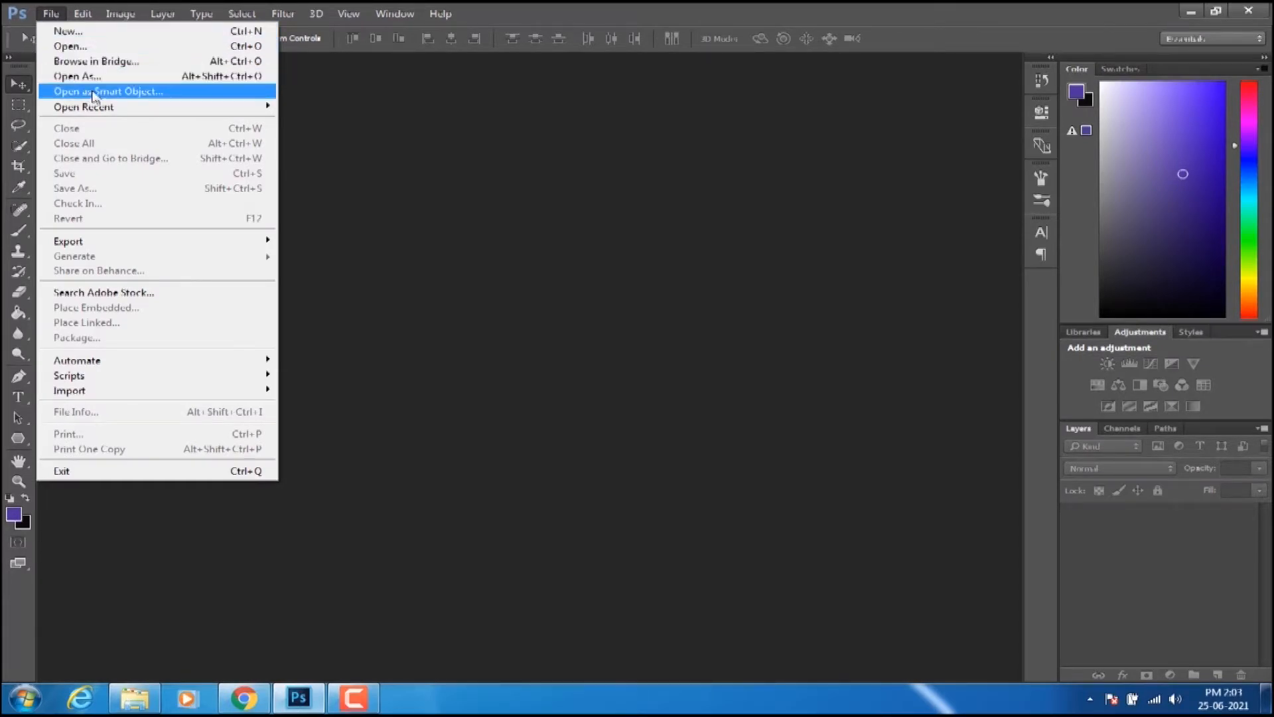
mouse_move(112, 110)
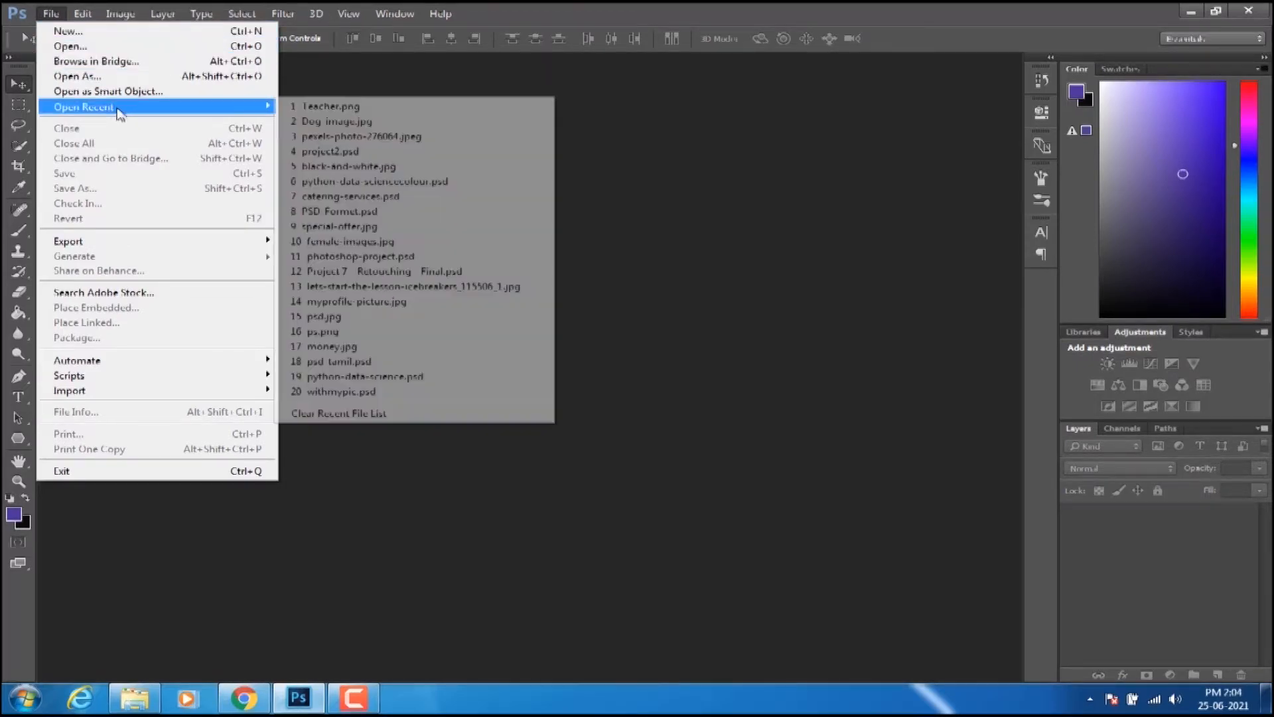
click(104, 35)
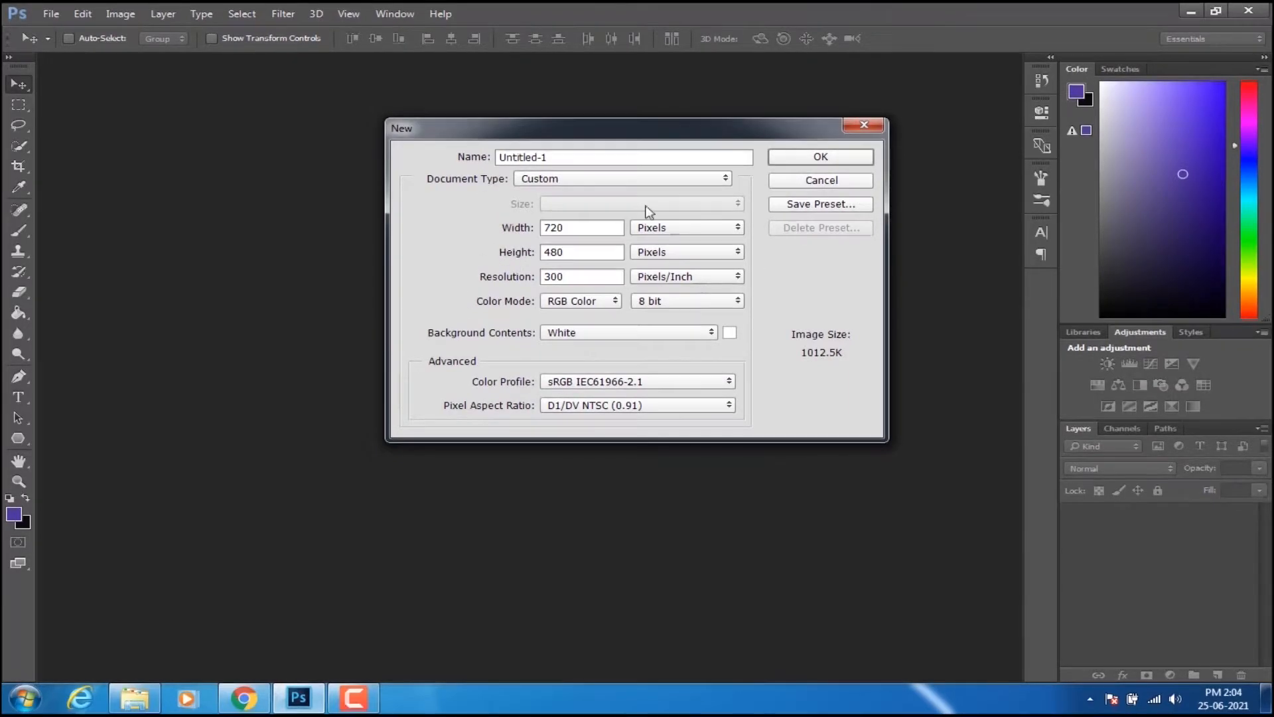
double_click(562, 161)
key(BackSpace)
key(BackSpace)
key(BackSpace)
key(BackSpace)
key(BackSpace)
key(BackSpace)
key(BackSpace)
key(BackSpace)
key(BackSpace)
key(BackSpace)
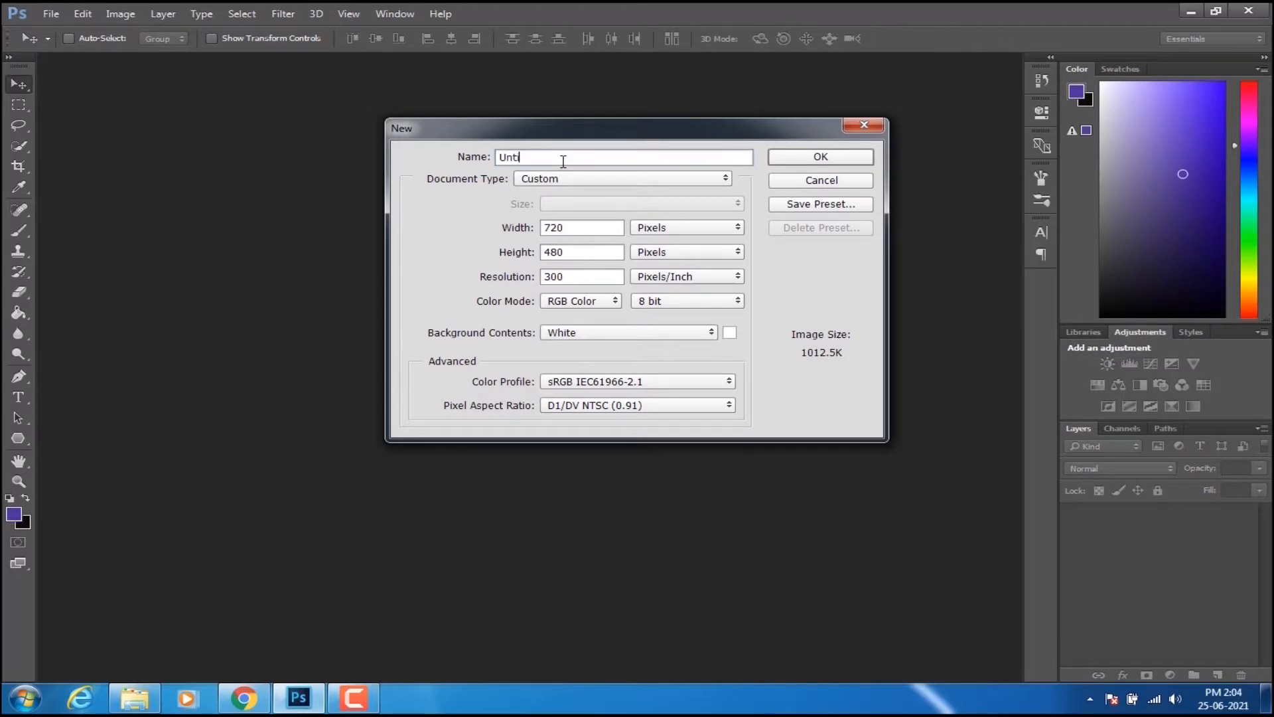
text(VMG)
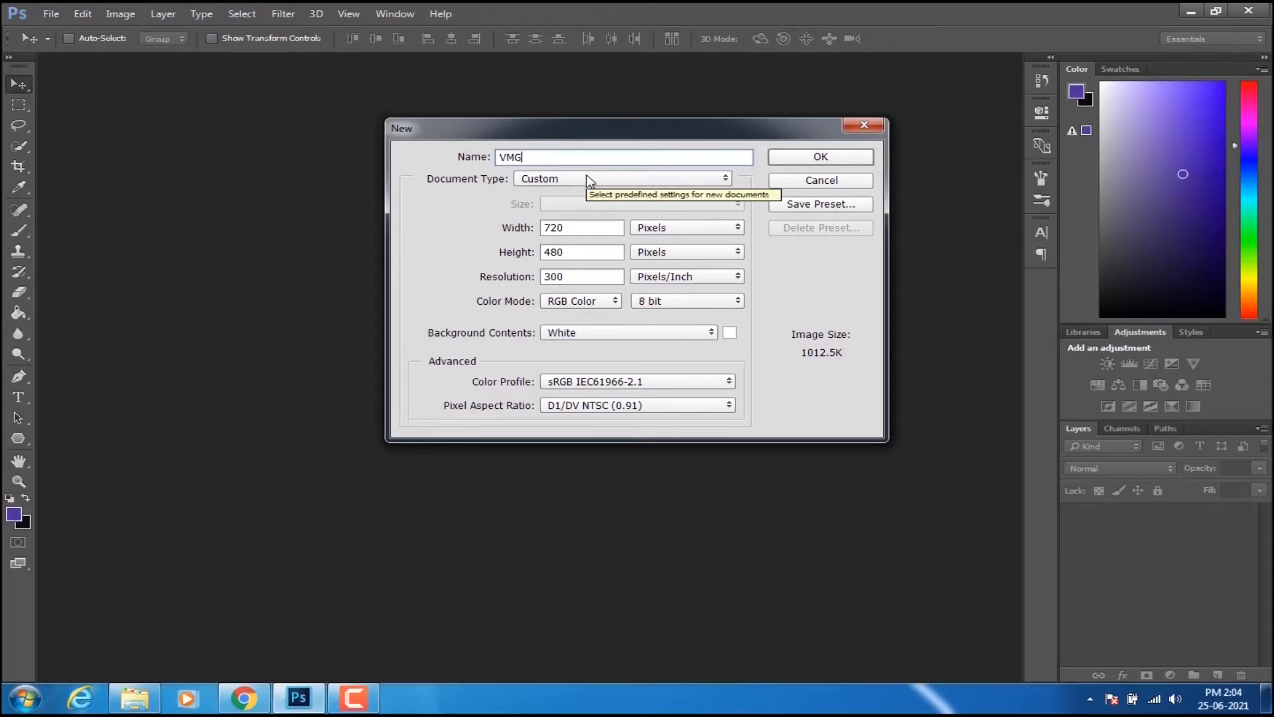
- Choose the U.S. Paper document type and try different width units, ending with pixels
click(589, 179)
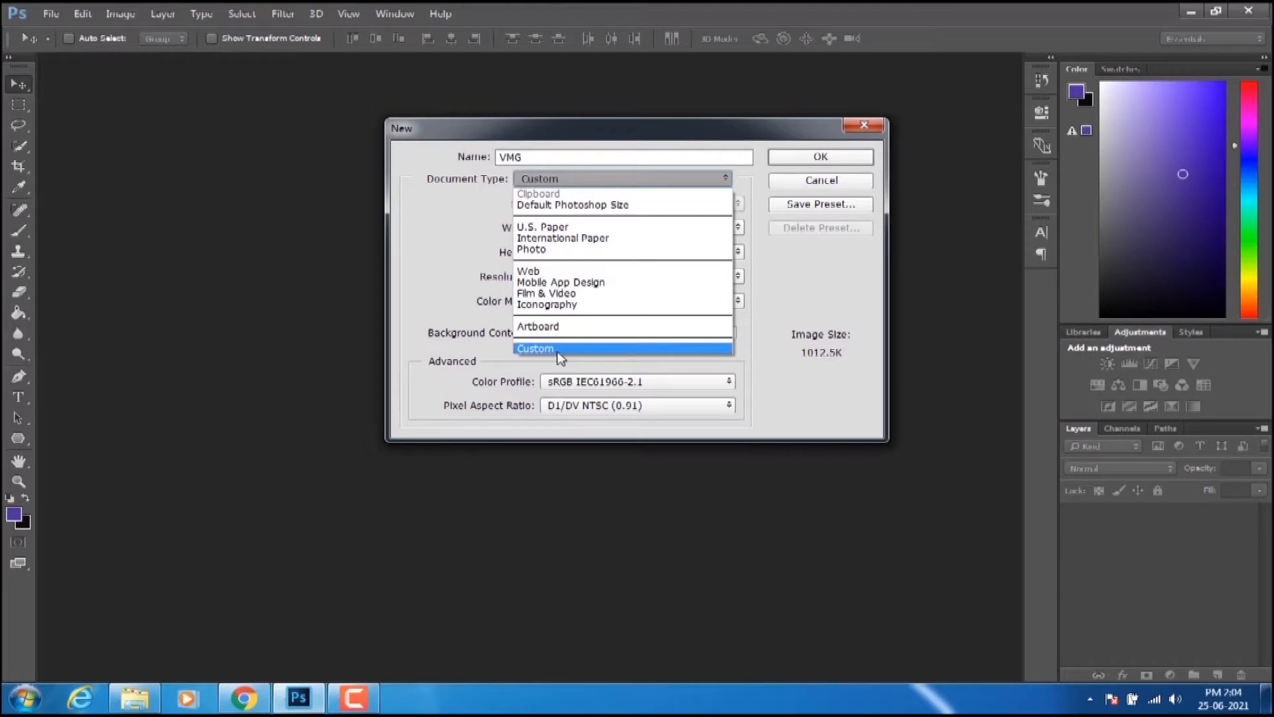
click(566, 227)
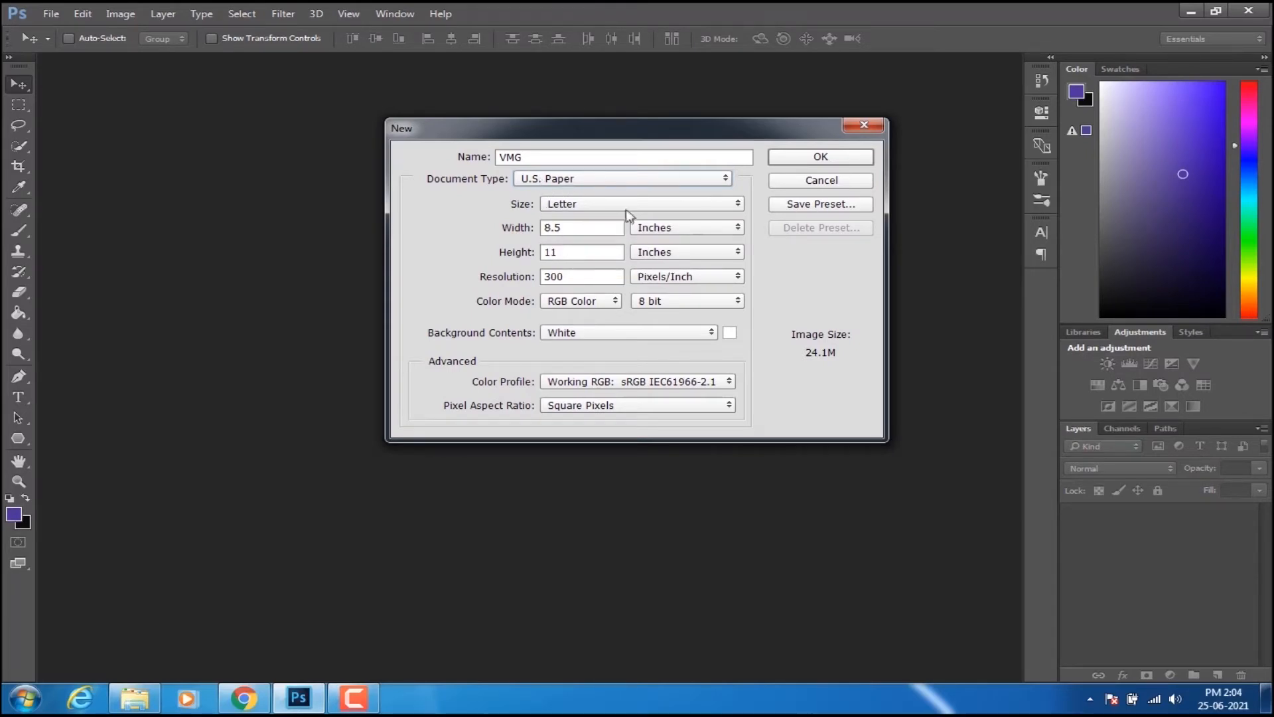
click(578, 233)
click(649, 229)
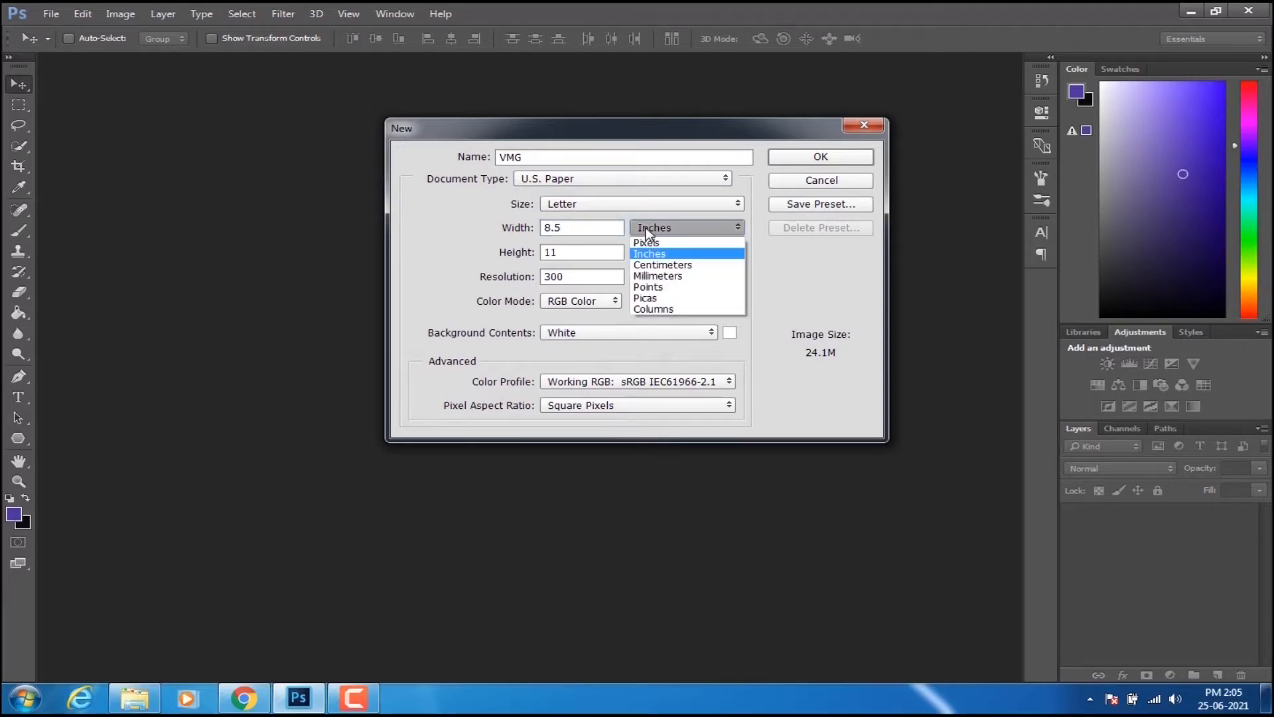
click(654, 244)
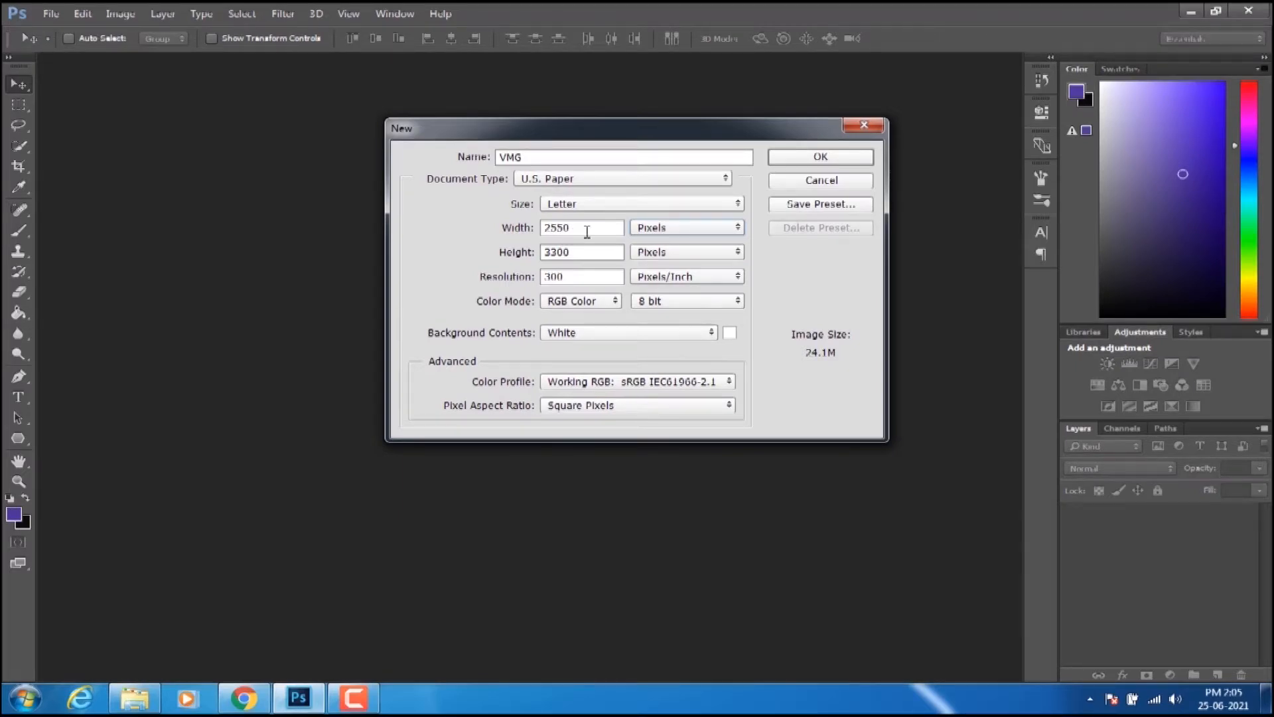
click(656, 231)
click(664, 272)
click(673, 229)
click(667, 243)
- Switch the document type to International Paper and look through its available page sizes
click(552, 182)
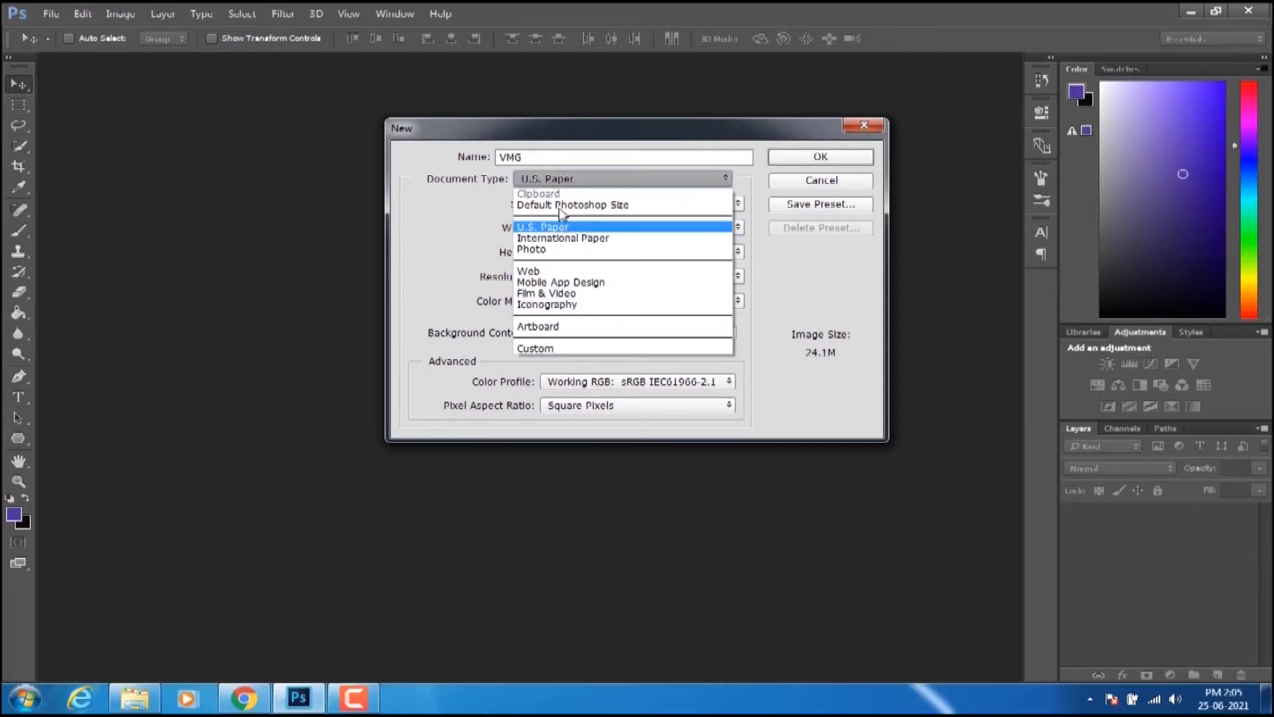
click(567, 239)
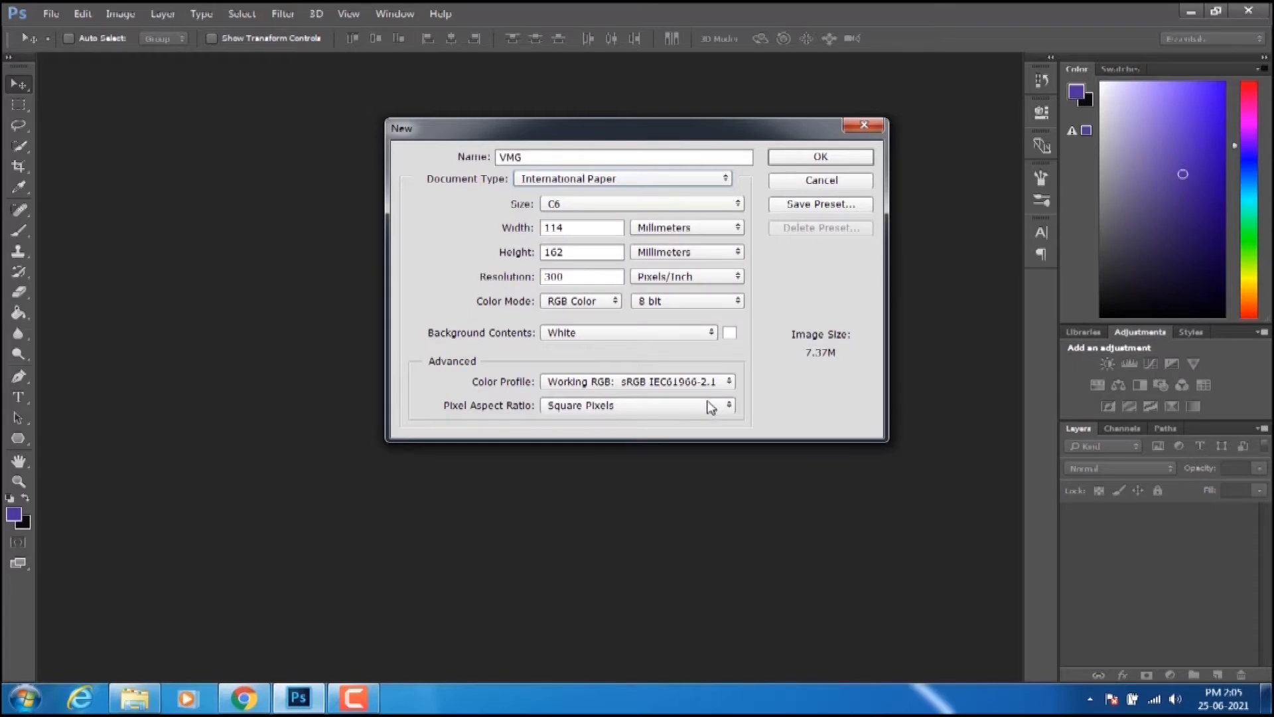
click(583, 211)
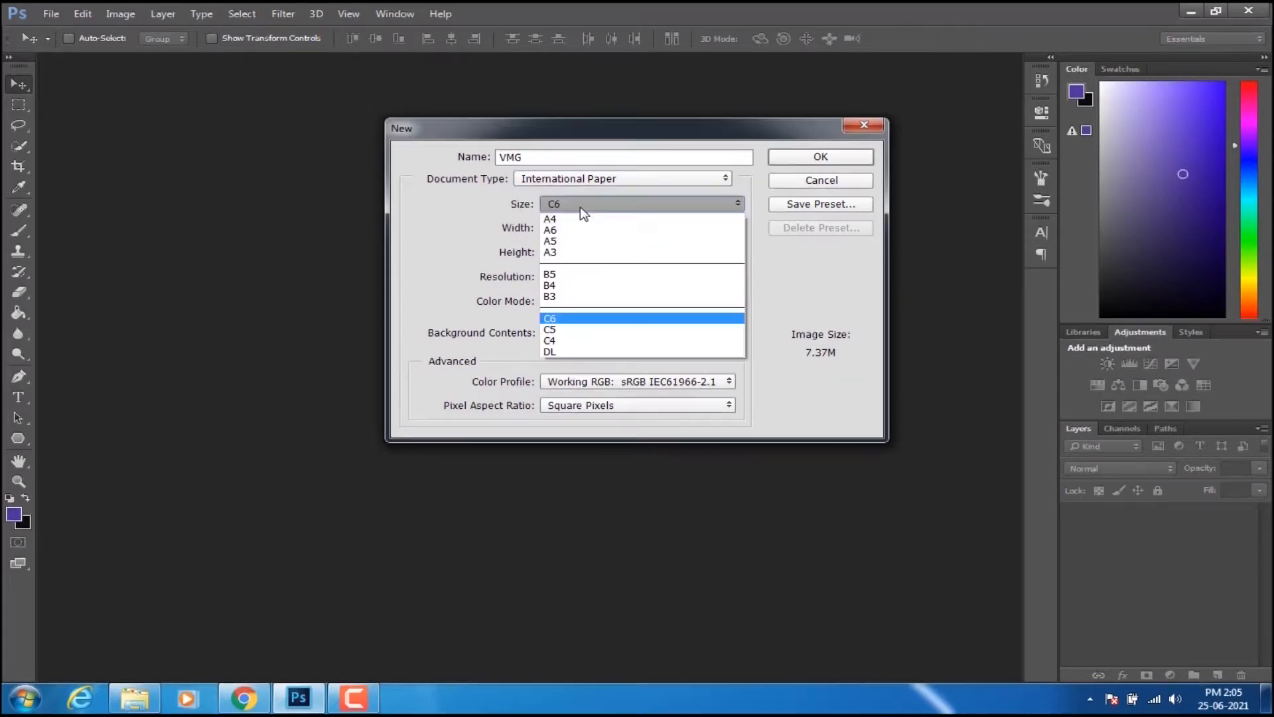
click(577, 184)
- Return the document type to U.S. Paper and try the Legal and Tabloid sizes
click(577, 181)
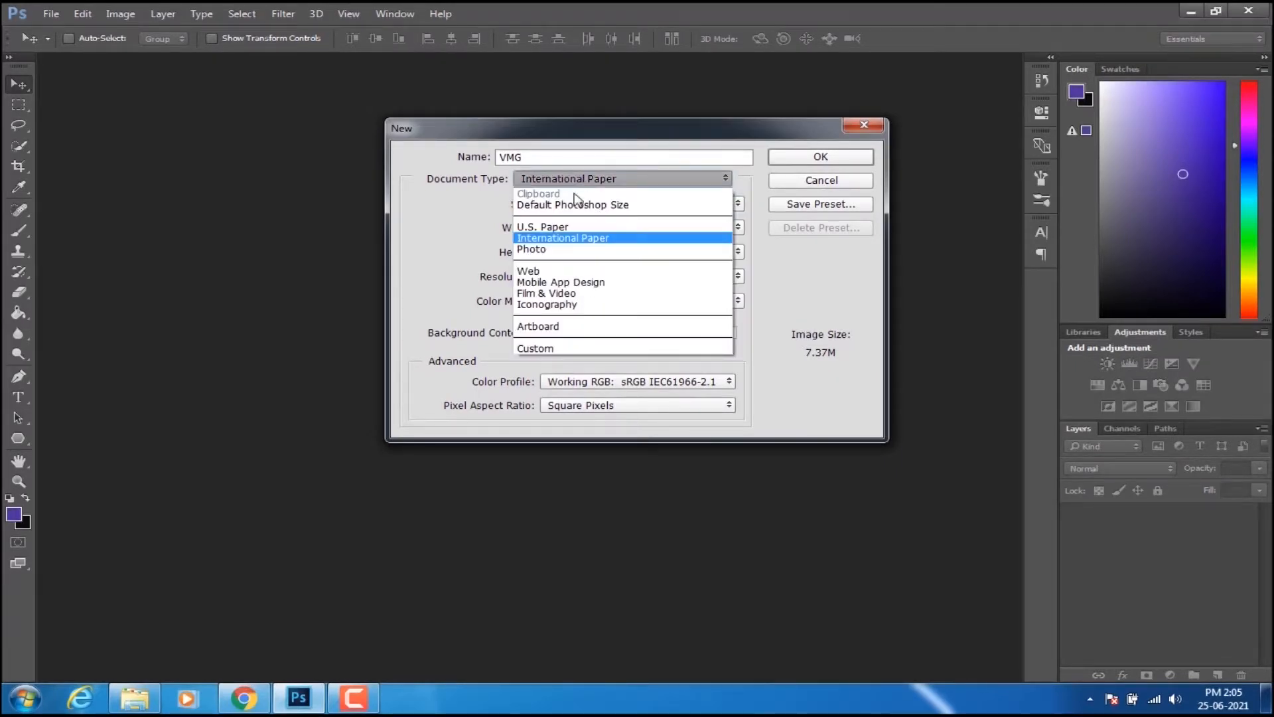
click(569, 229)
click(594, 206)
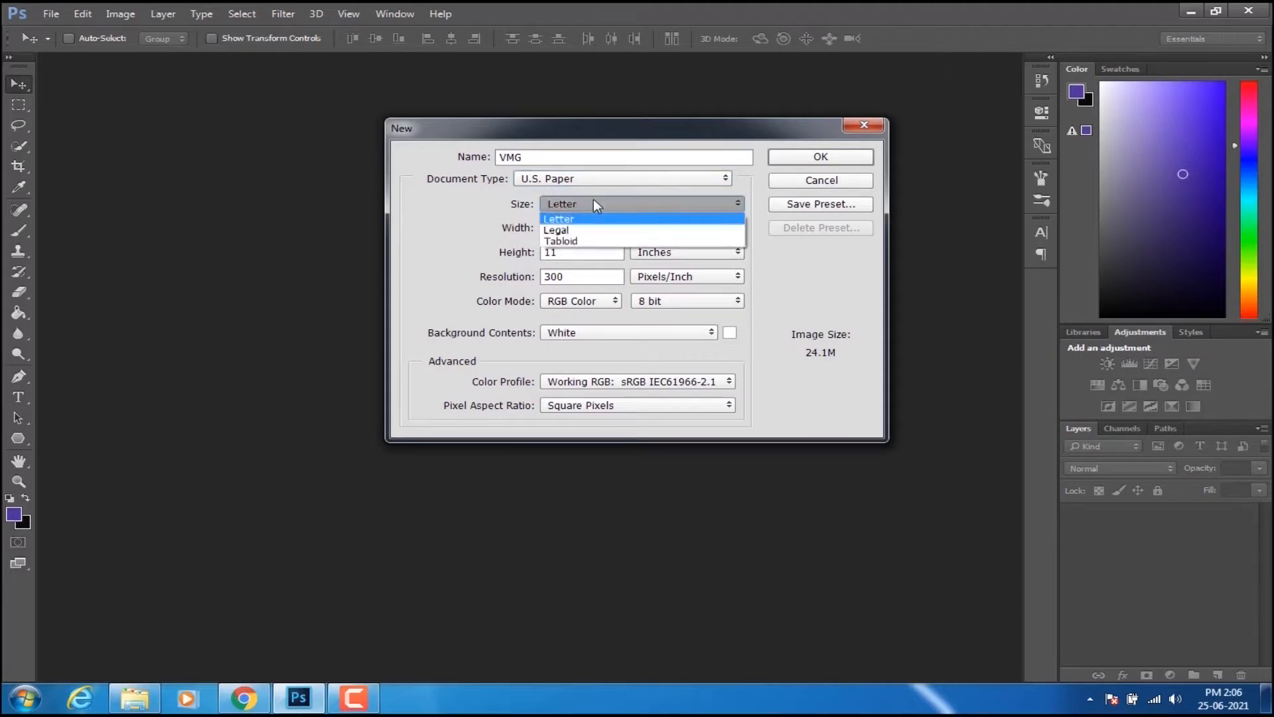
click(579, 230)
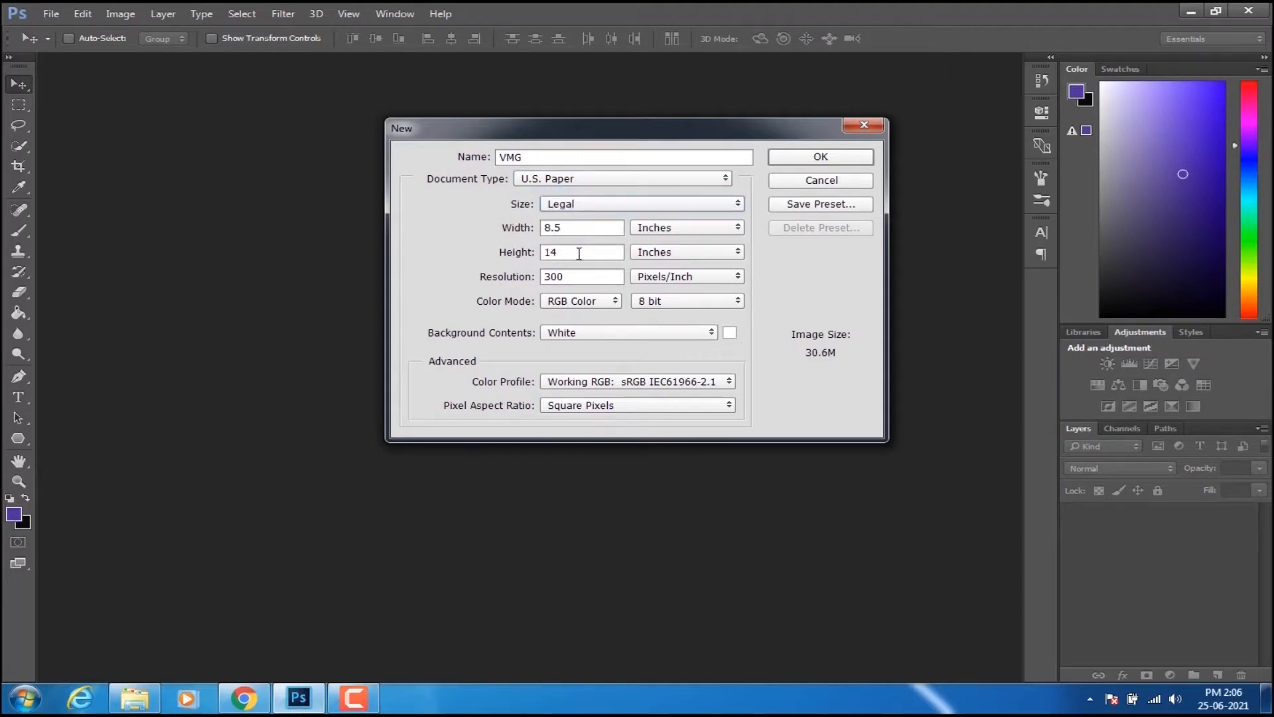
click(592, 207)
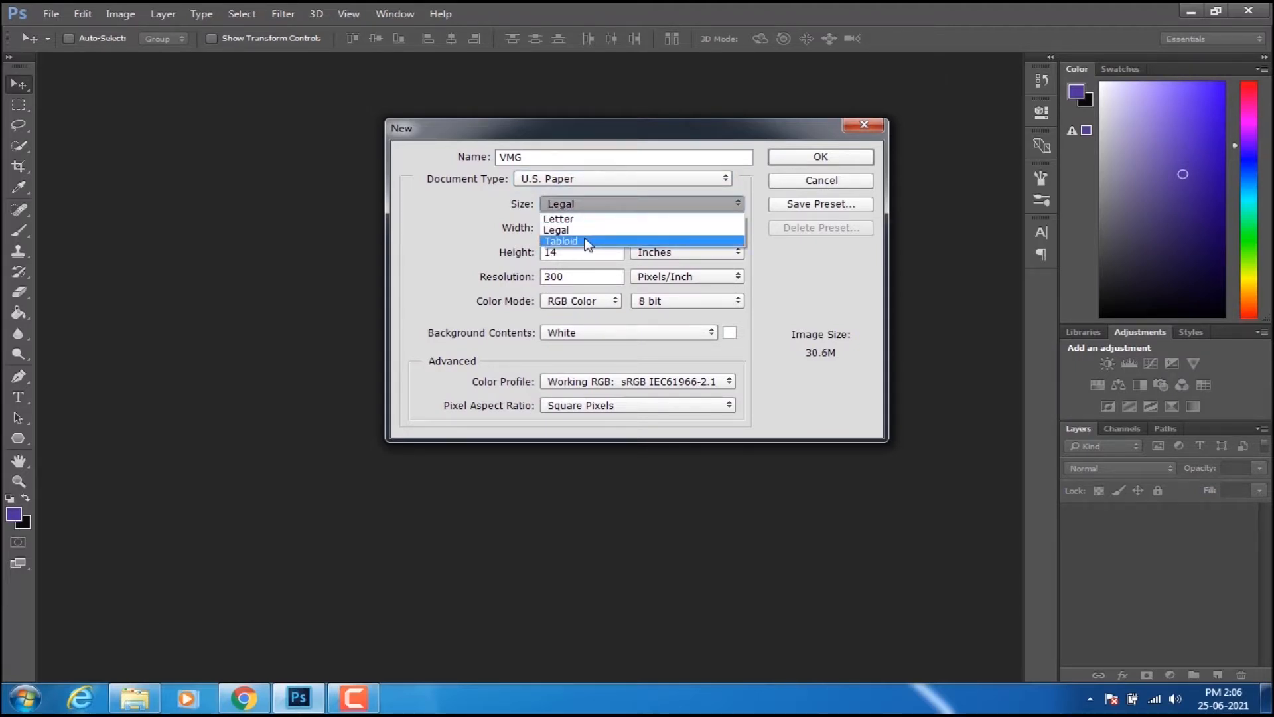
click(588, 241)
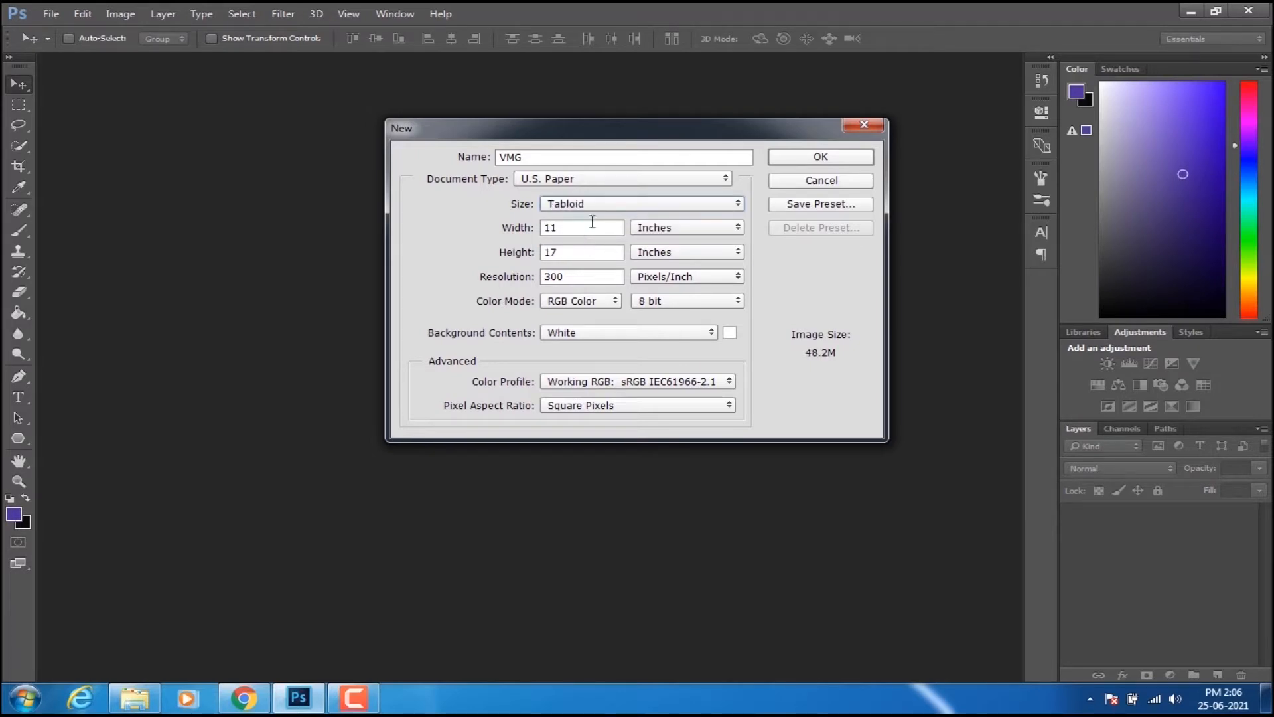
- Choose the International Paper document type and try the A4, A6, A3 and C6 sizes
click(575, 185)
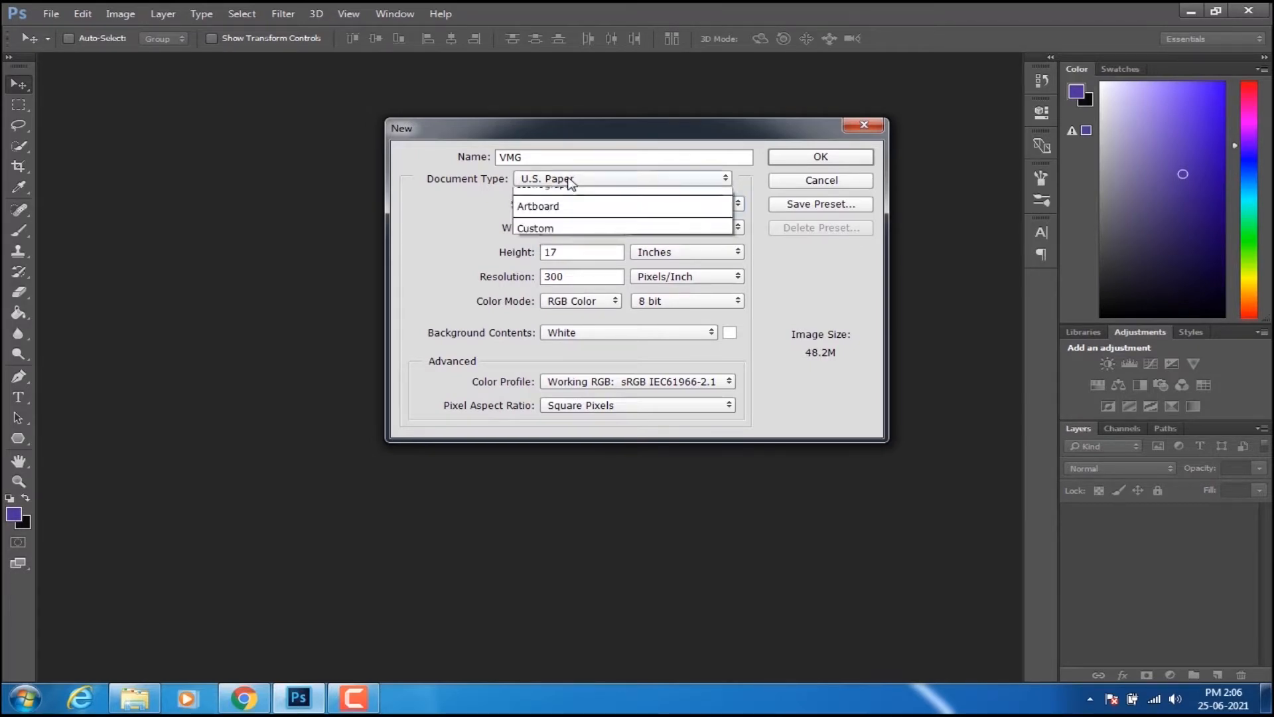
click(572, 234)
click(579, 205)
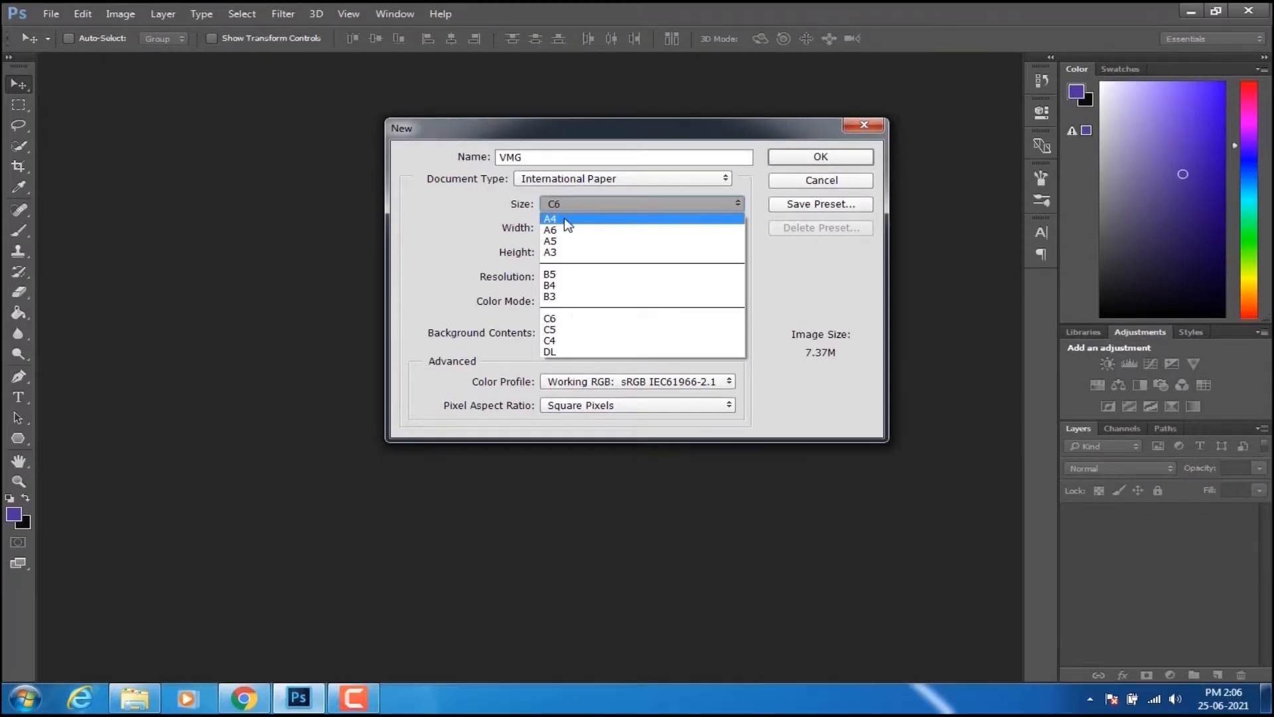
click(567, 221)
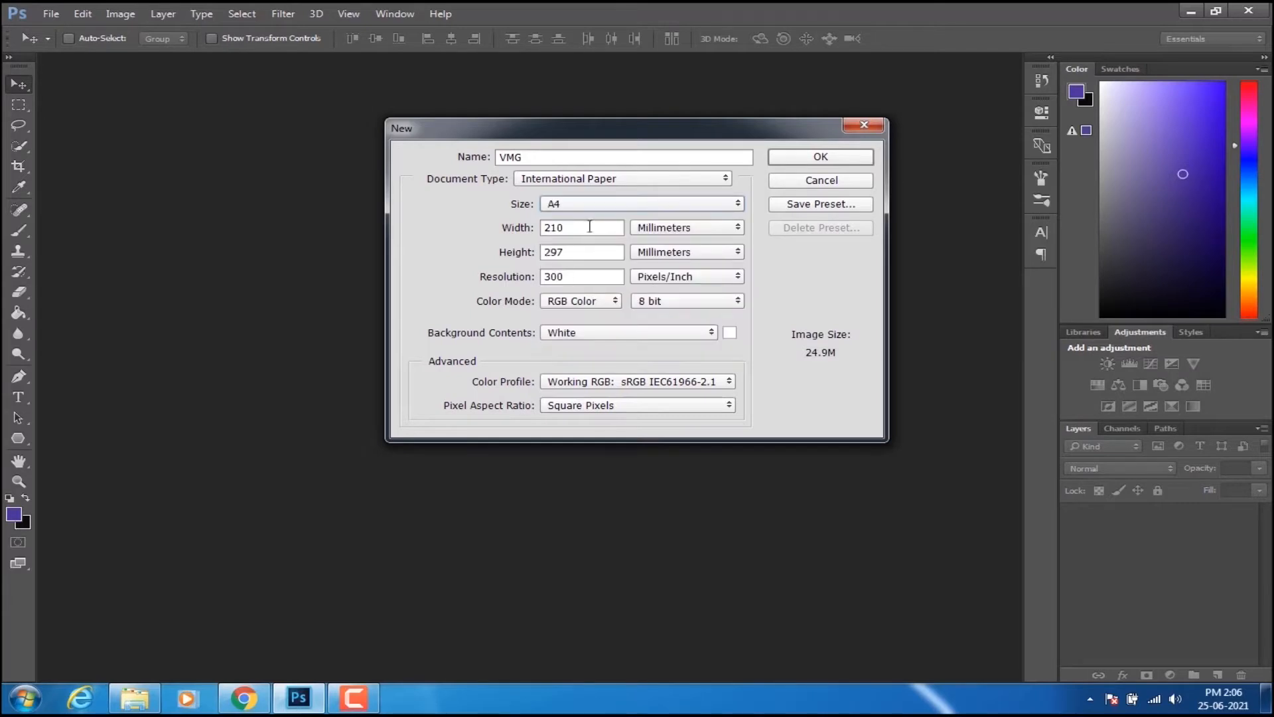
click(564, 205)
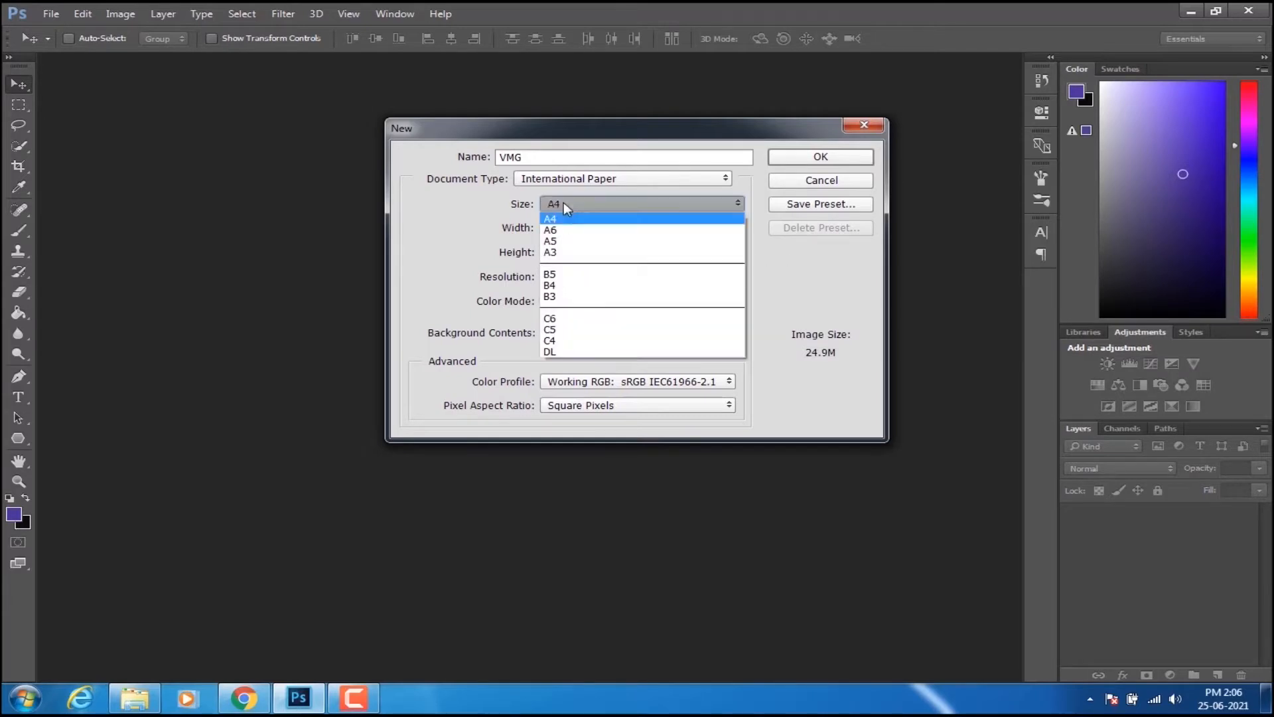
click(566, 239)
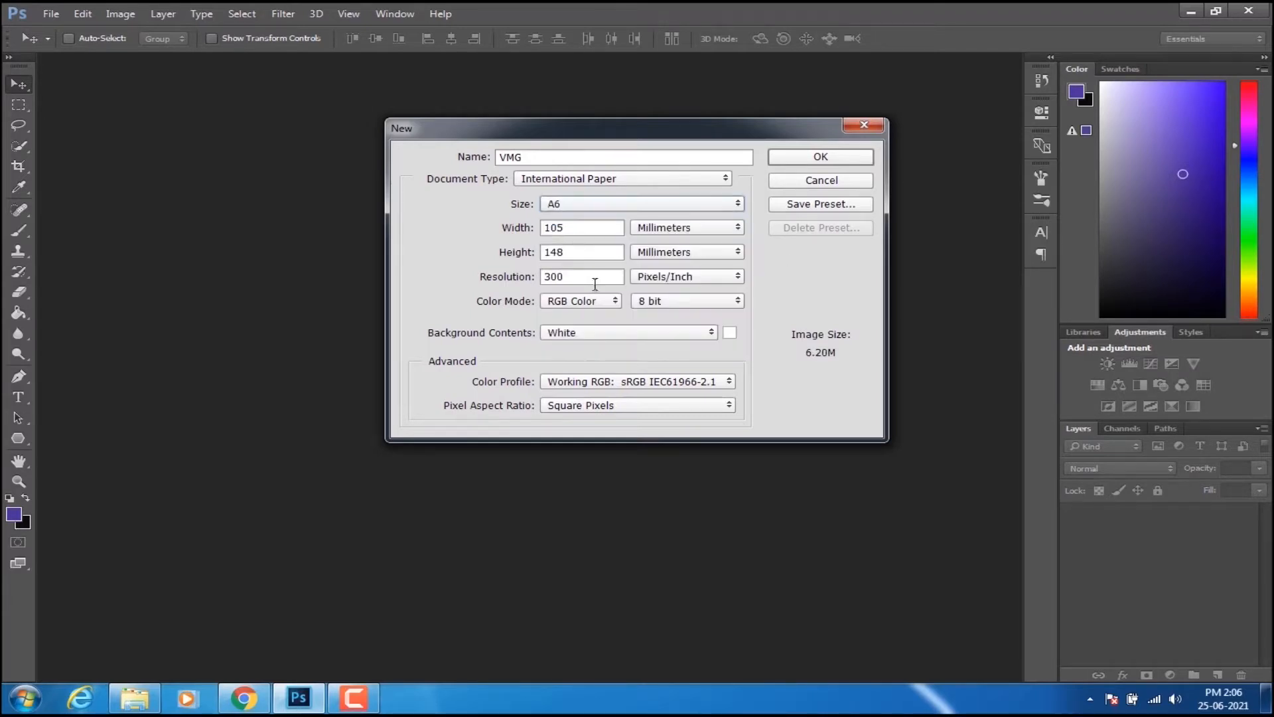
click(589, 205)
click(572, 253)
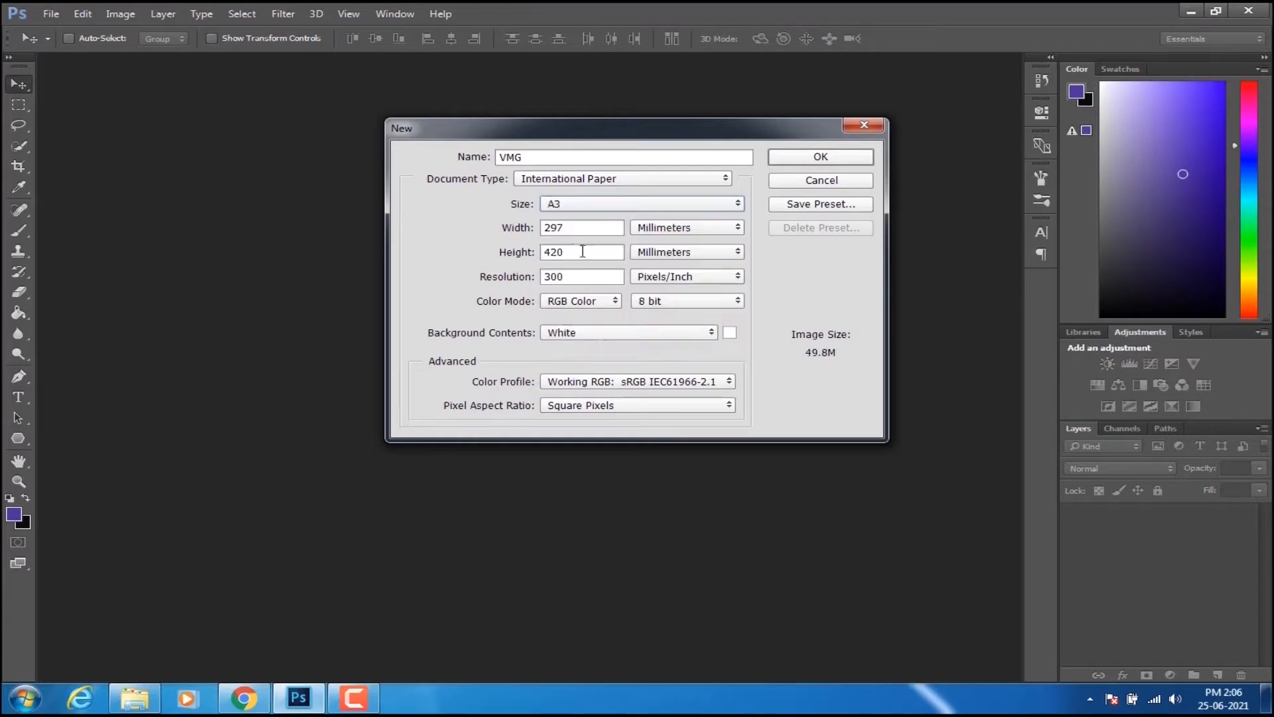
click(575, 203)
click(585, 322)
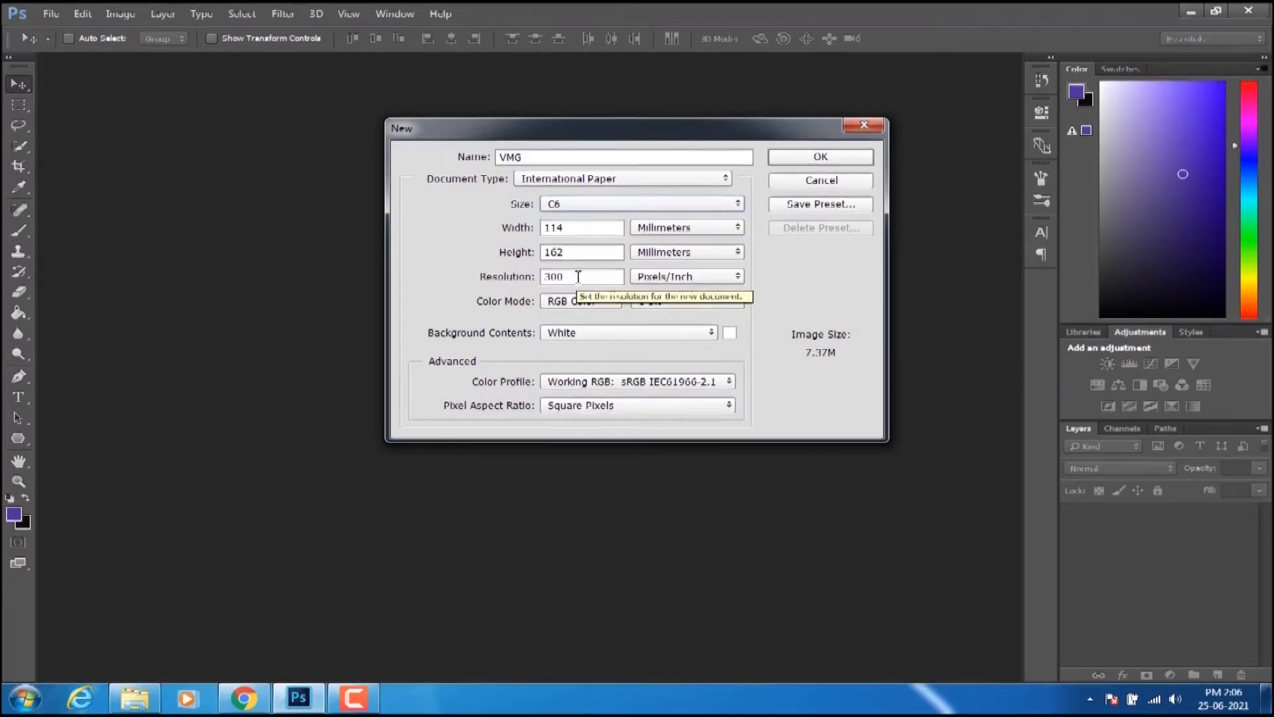
- Try the Photo, Web, Mobile App Design and Artboard document types in turn
click(555, 180)
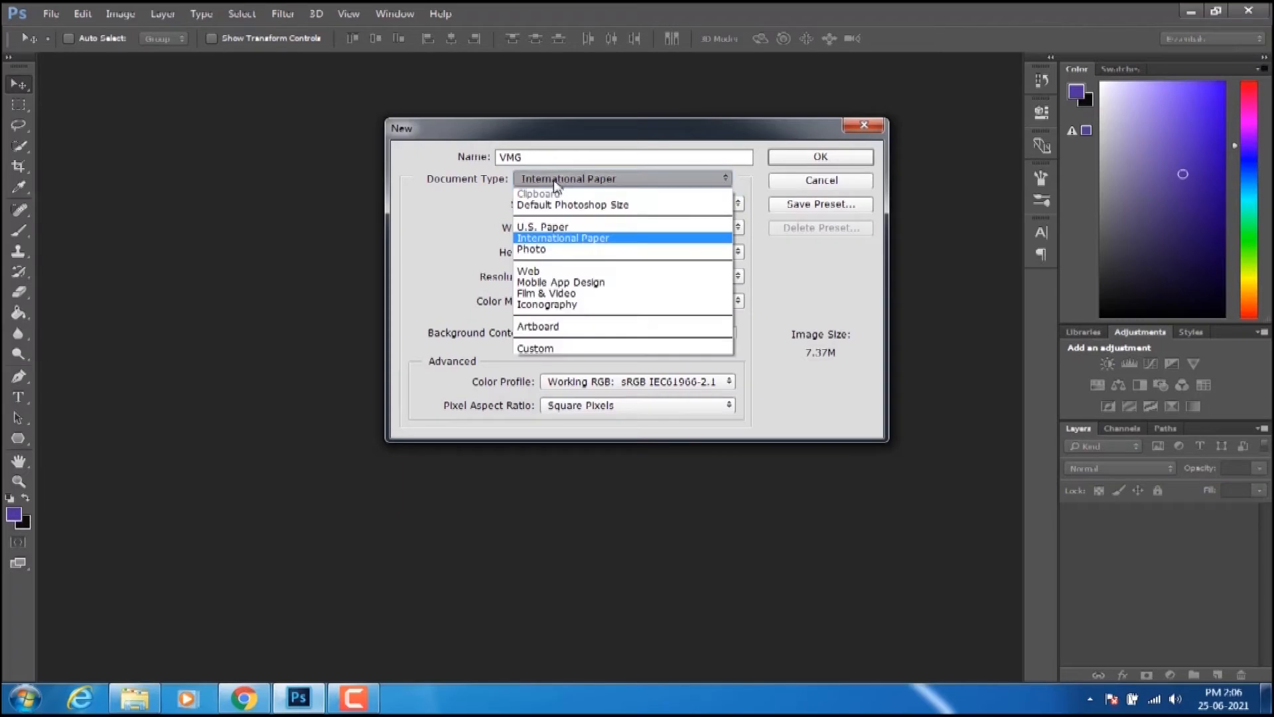
click(557, 249)
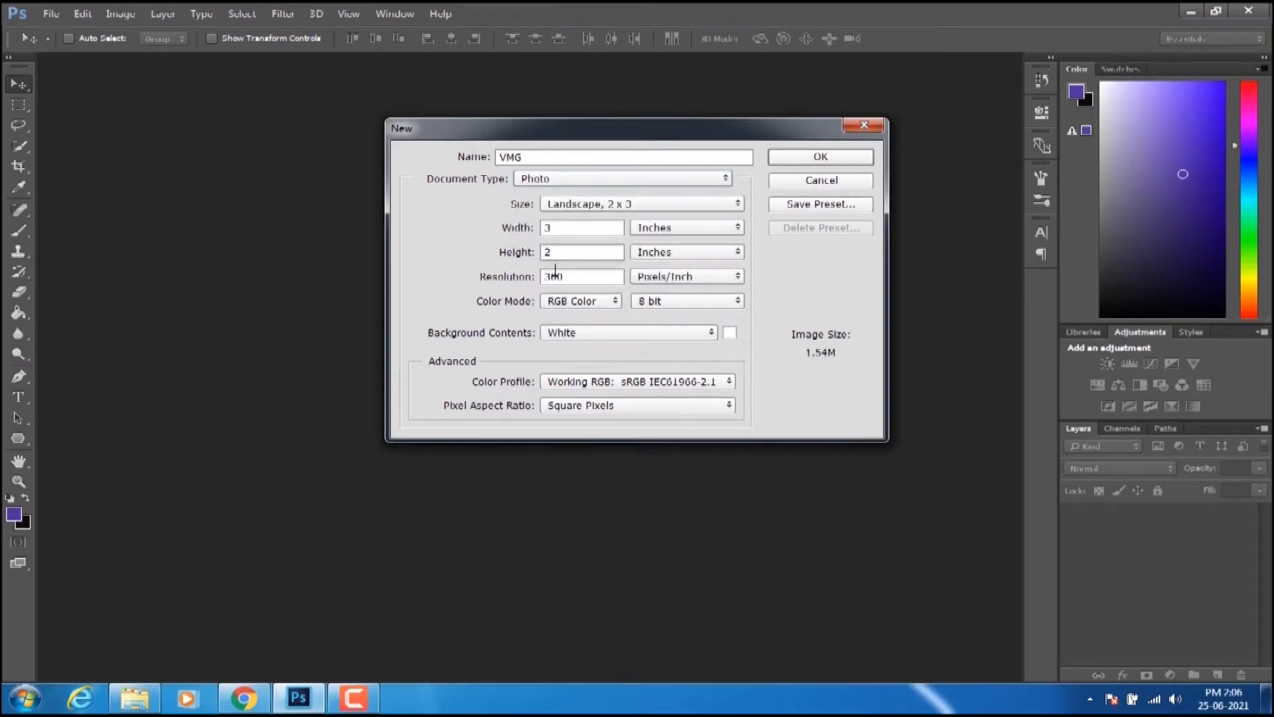
click(586, 178)
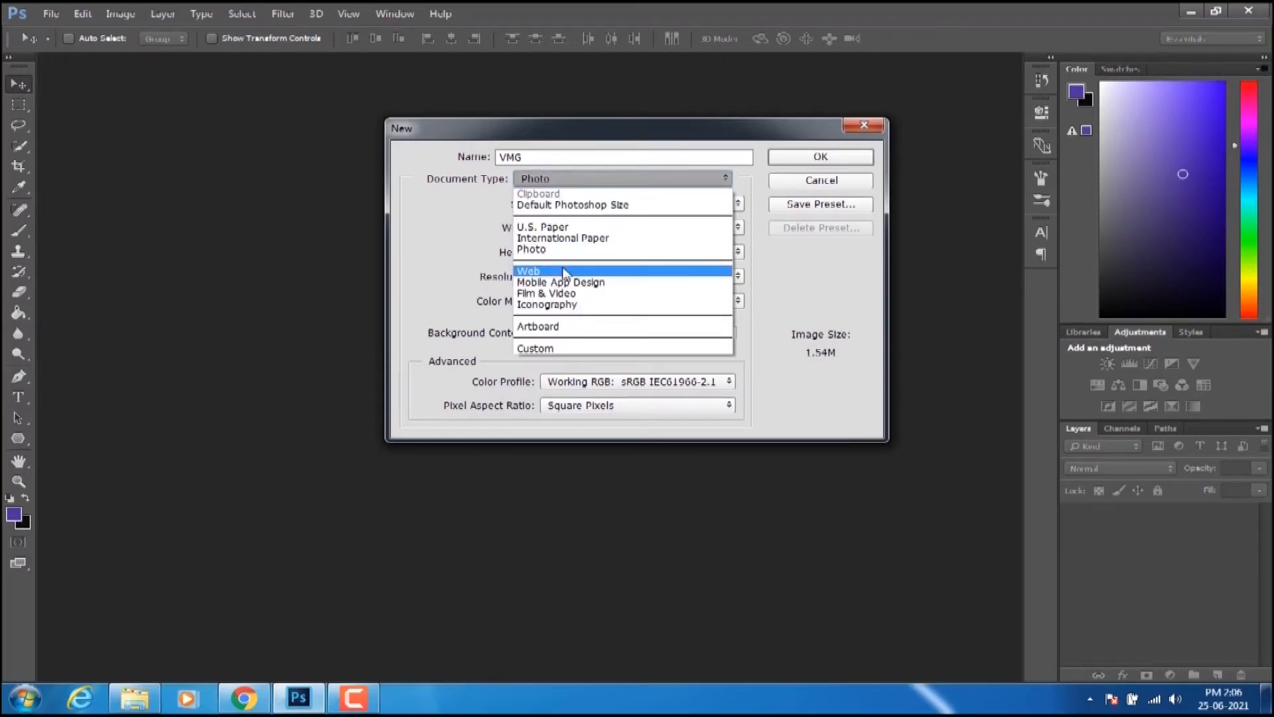
click(568, 270)
click(575, 184)
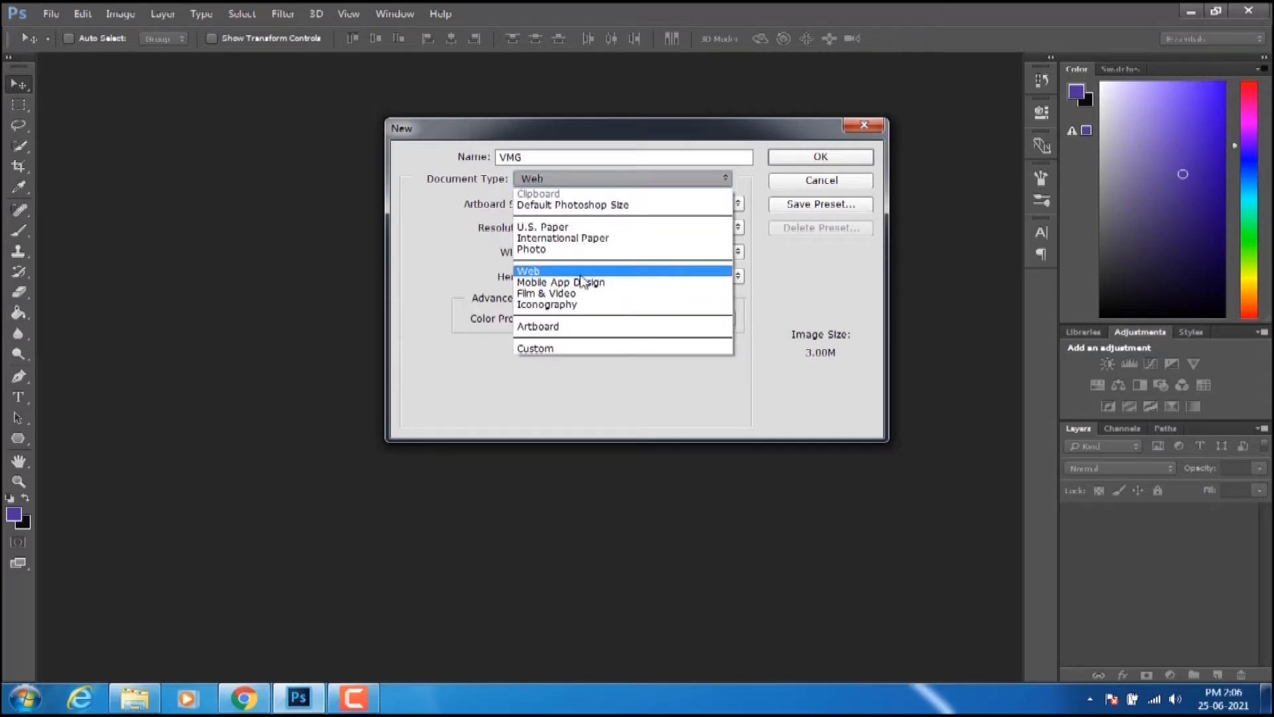
click(584, 282)
click(568, 183)
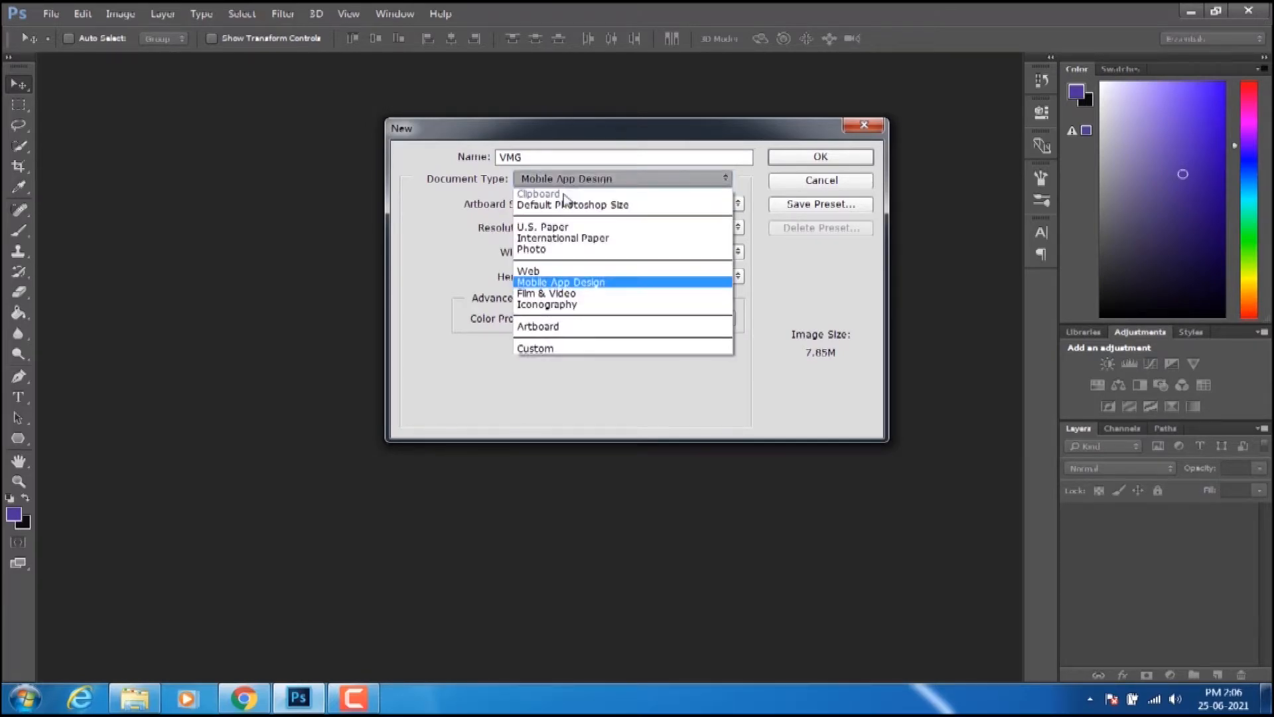
click(572, 328)
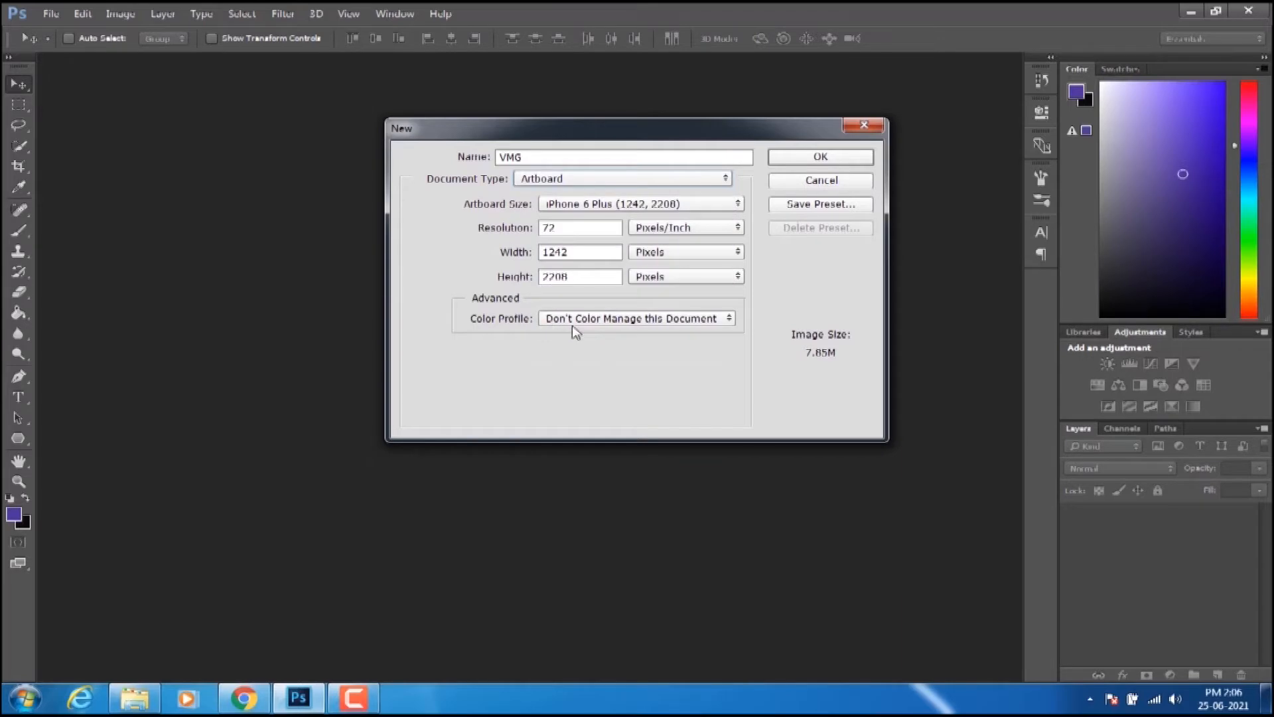
- Set the document type to Custom, enter a new width and height in inches, and create the document
click(561, 180)
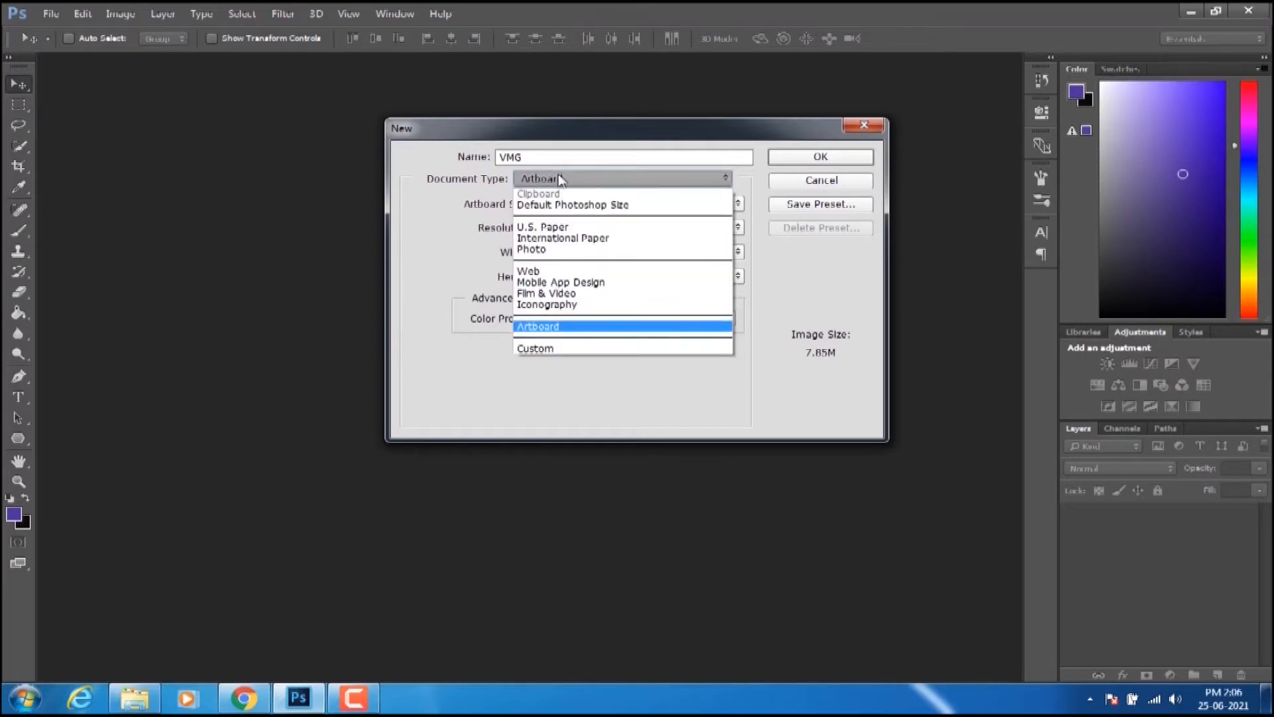
click(557, 350)
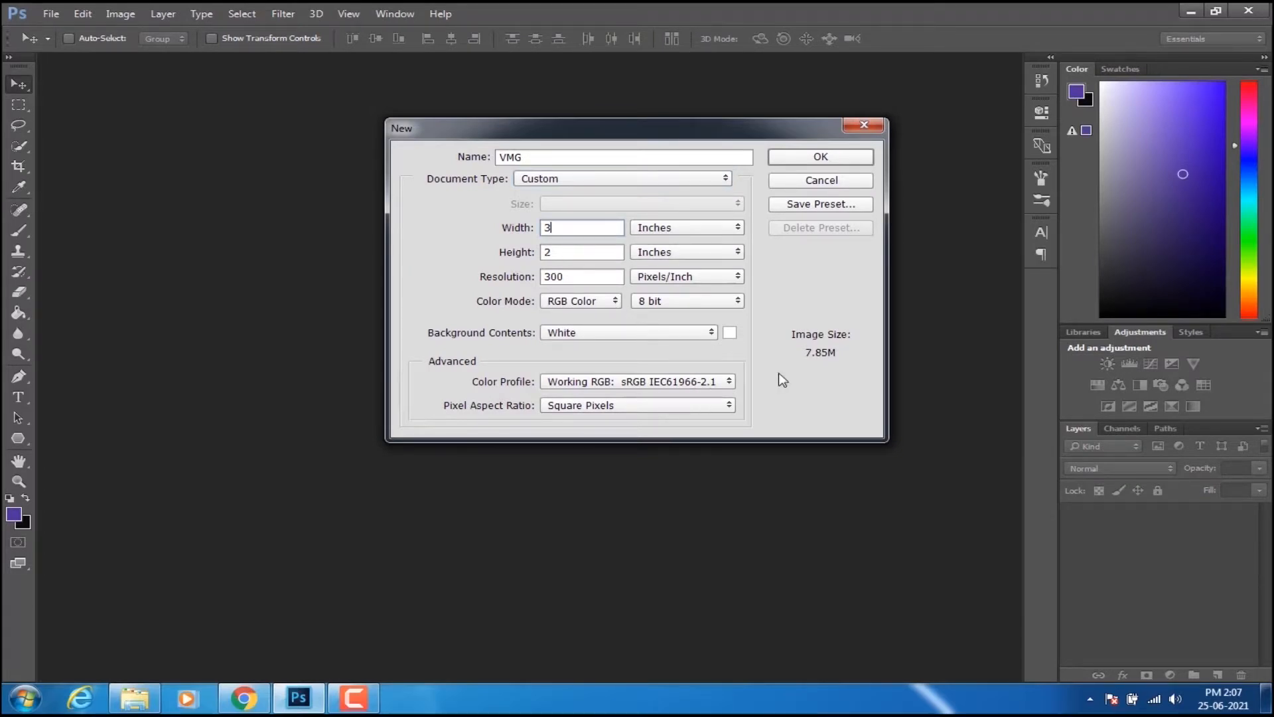
key(BackSpace)
text(90)
double_click(588, 250)
text(51)
click(807, 159)
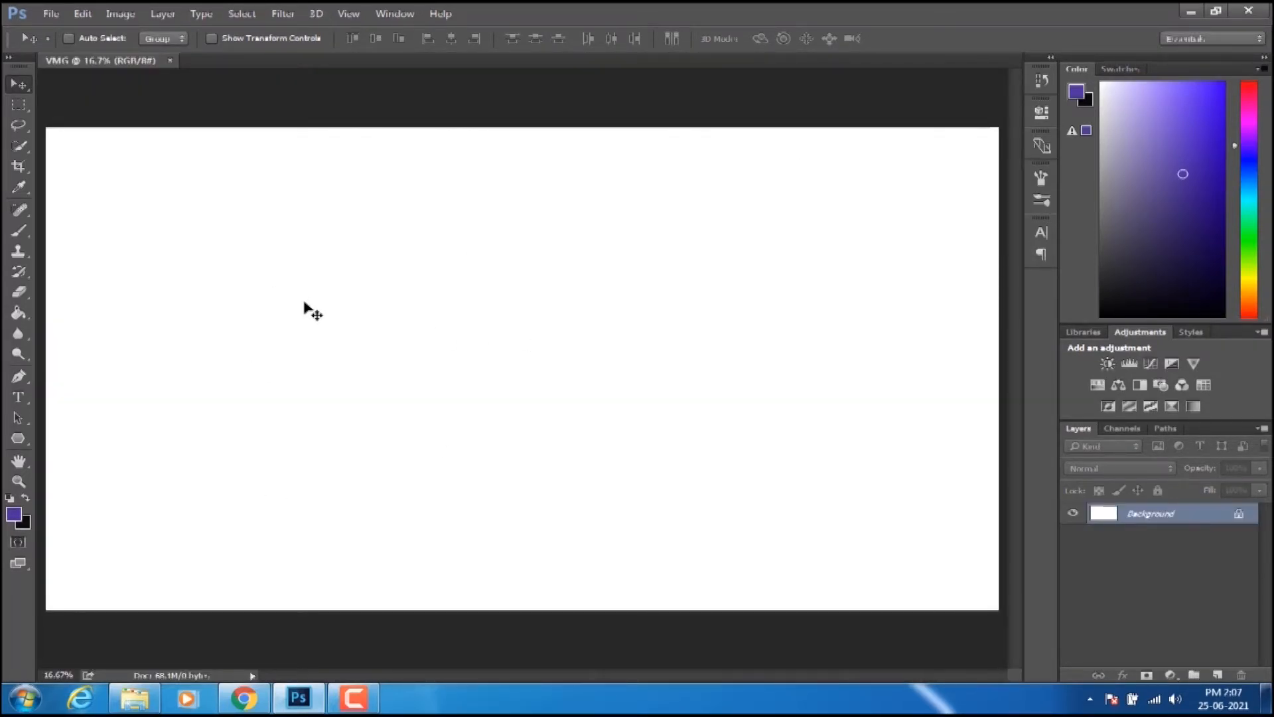
key(ctrl+minus)
key(ctrl+minus)
key(ctrl+plus)
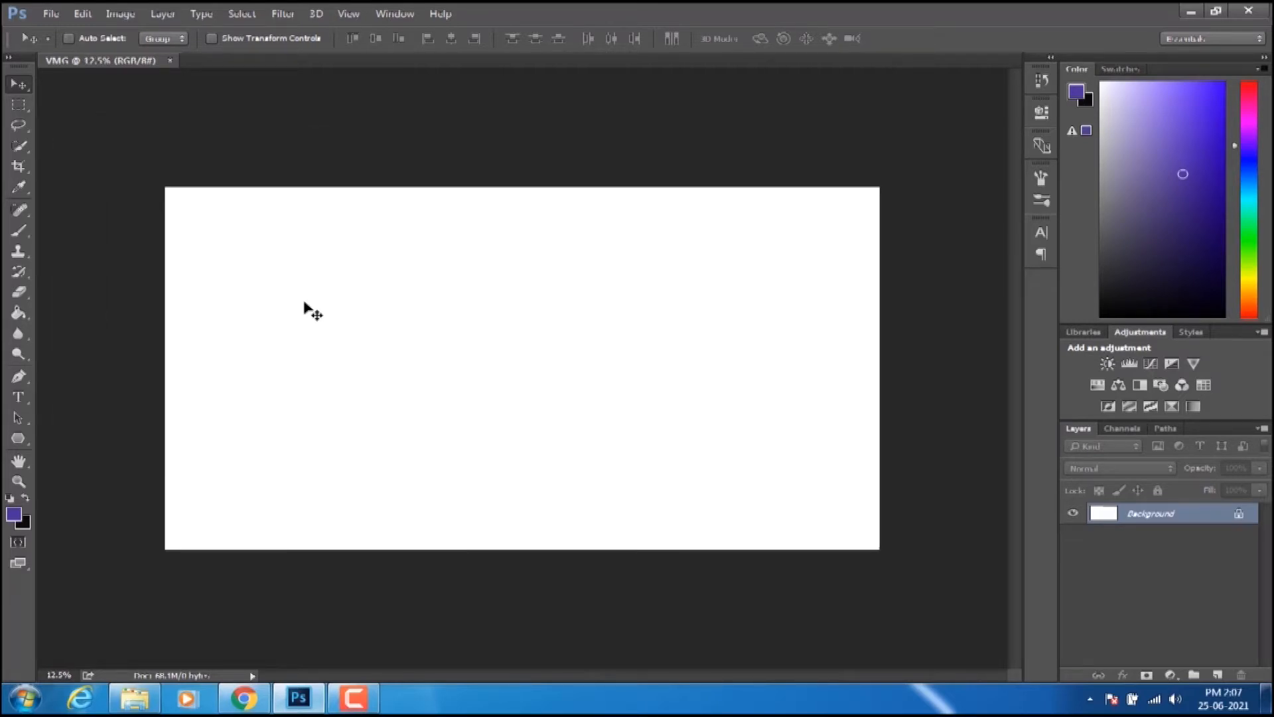
key(ctrl+plus)
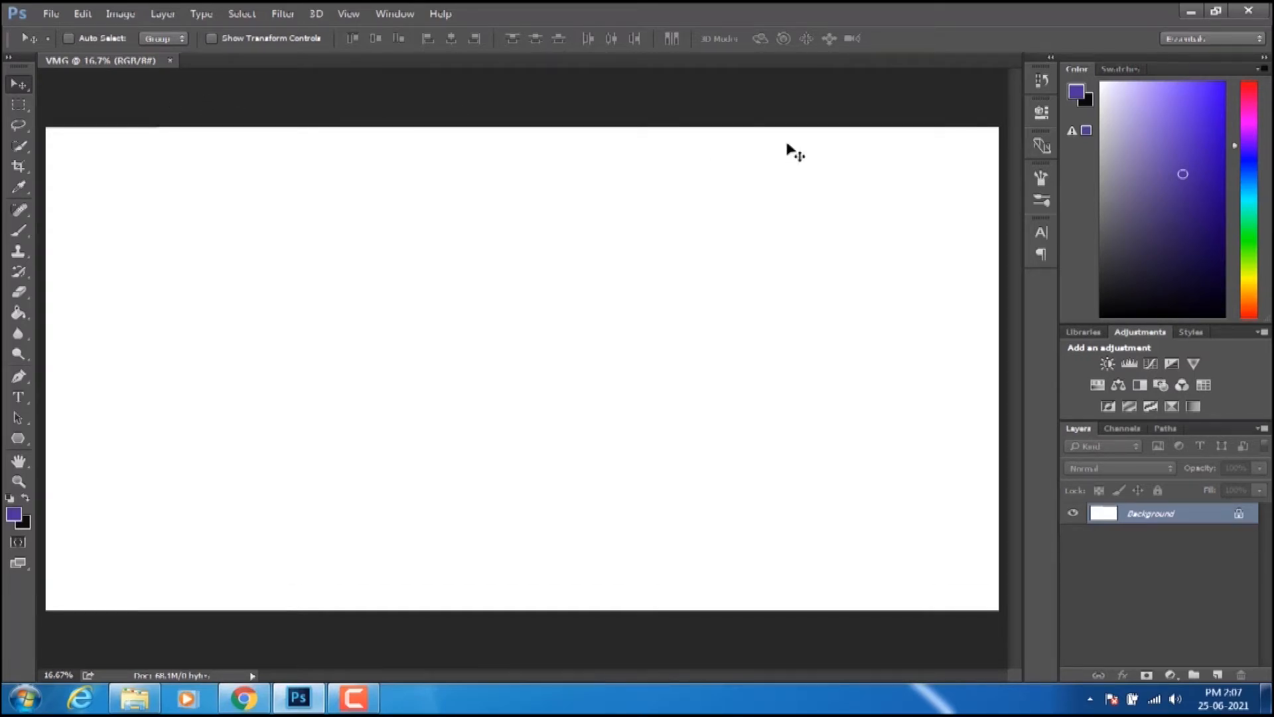
- Close the VMG document and start setting up a new document
click(170, 60)
click(51, 14)
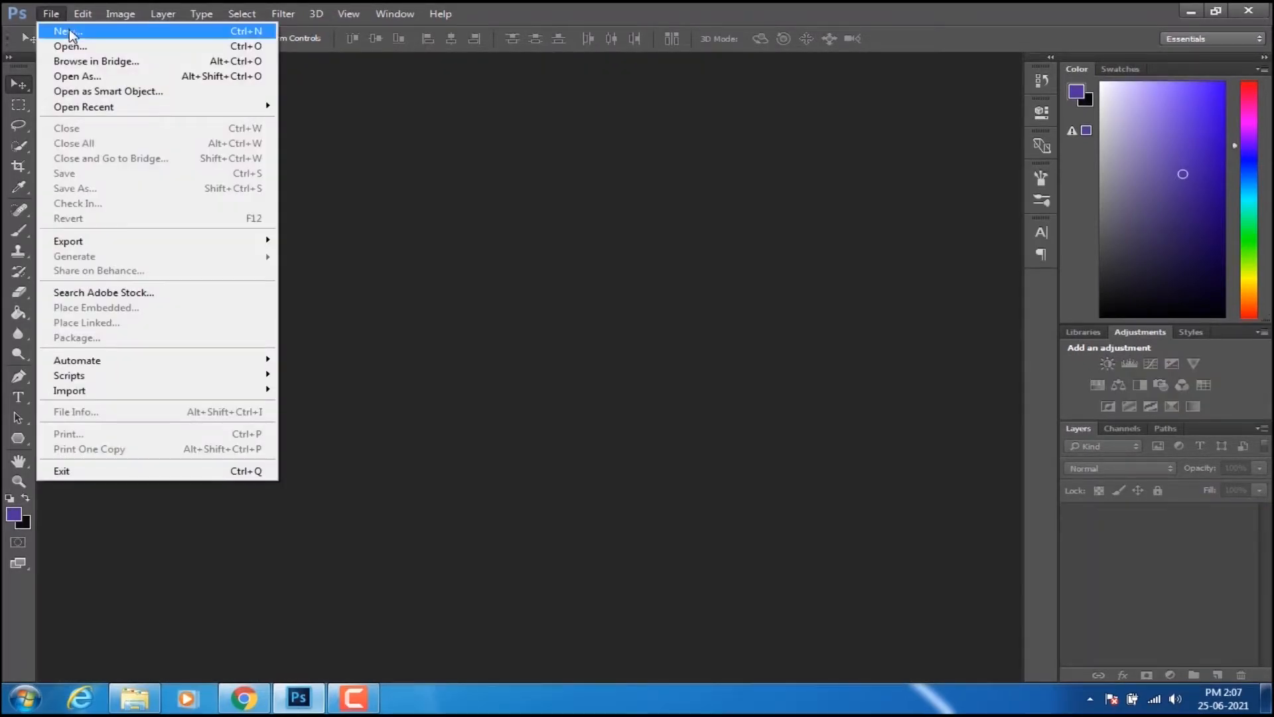
click(60, 28)
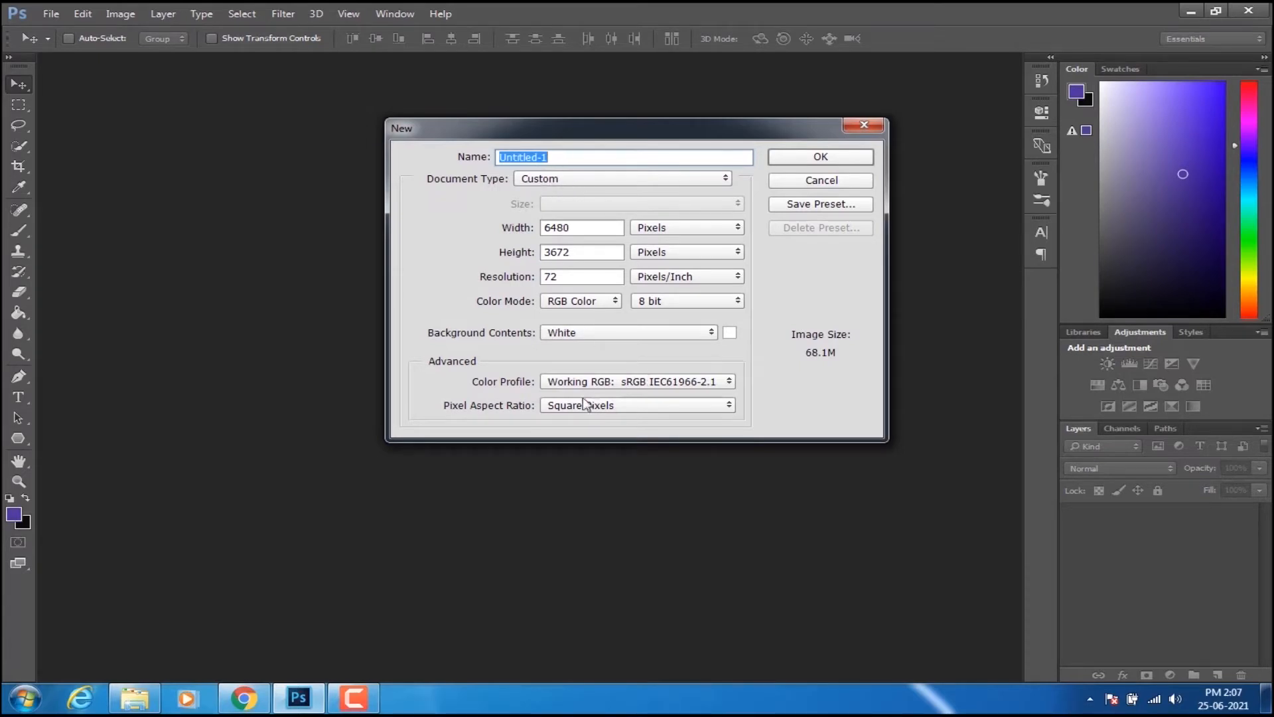
click(730, 331)
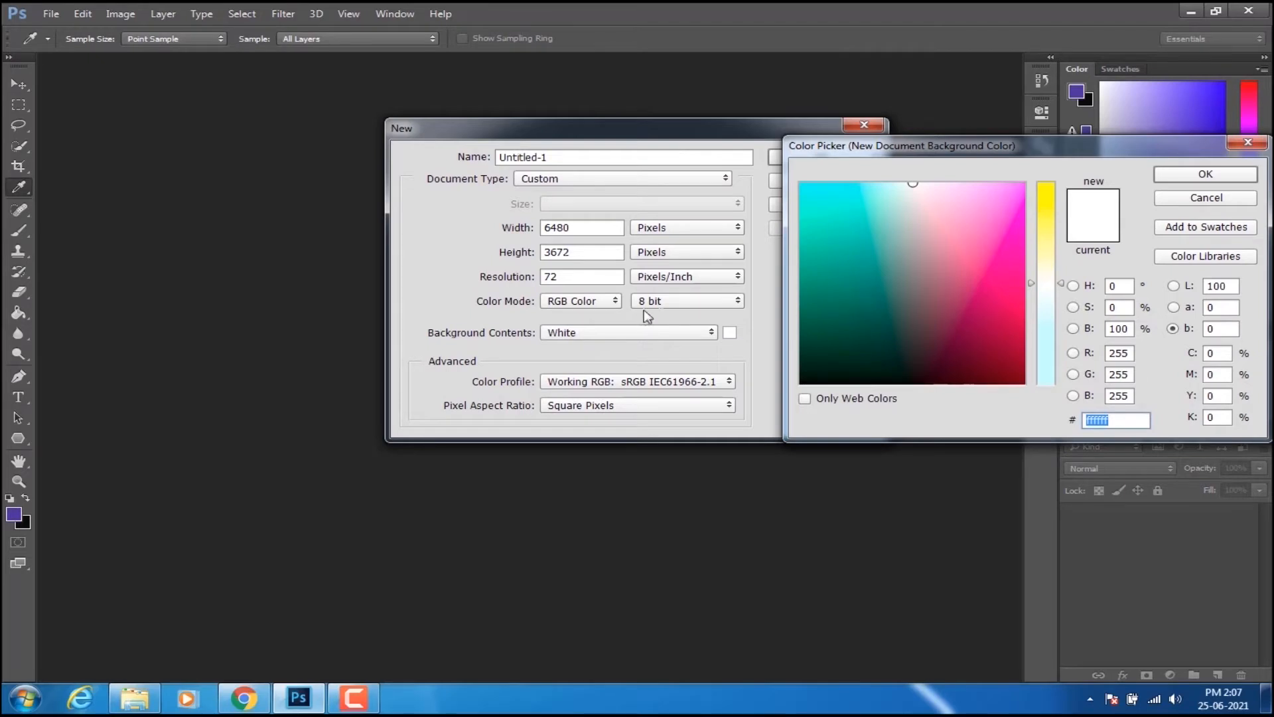
click(1245, 144)
click(1244, 145)
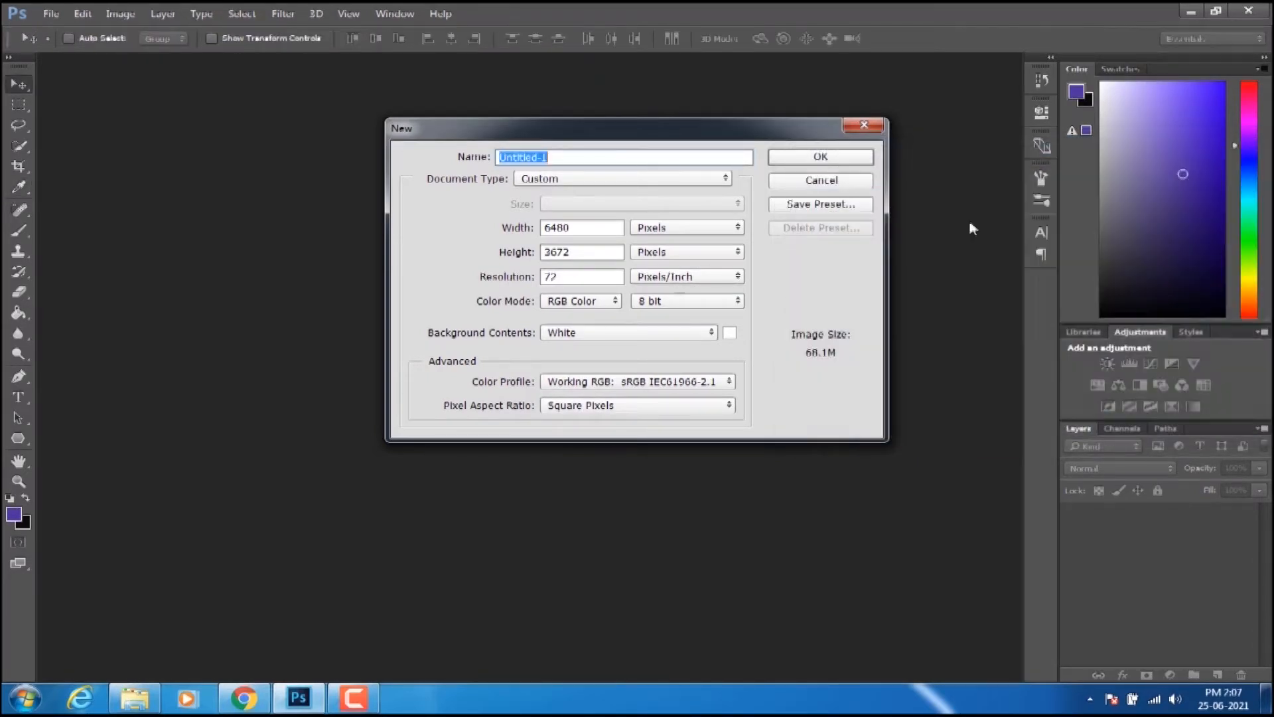
- Set the background contents to Background Color and create the 6480 x 3672 pixel document
click(588, 332)
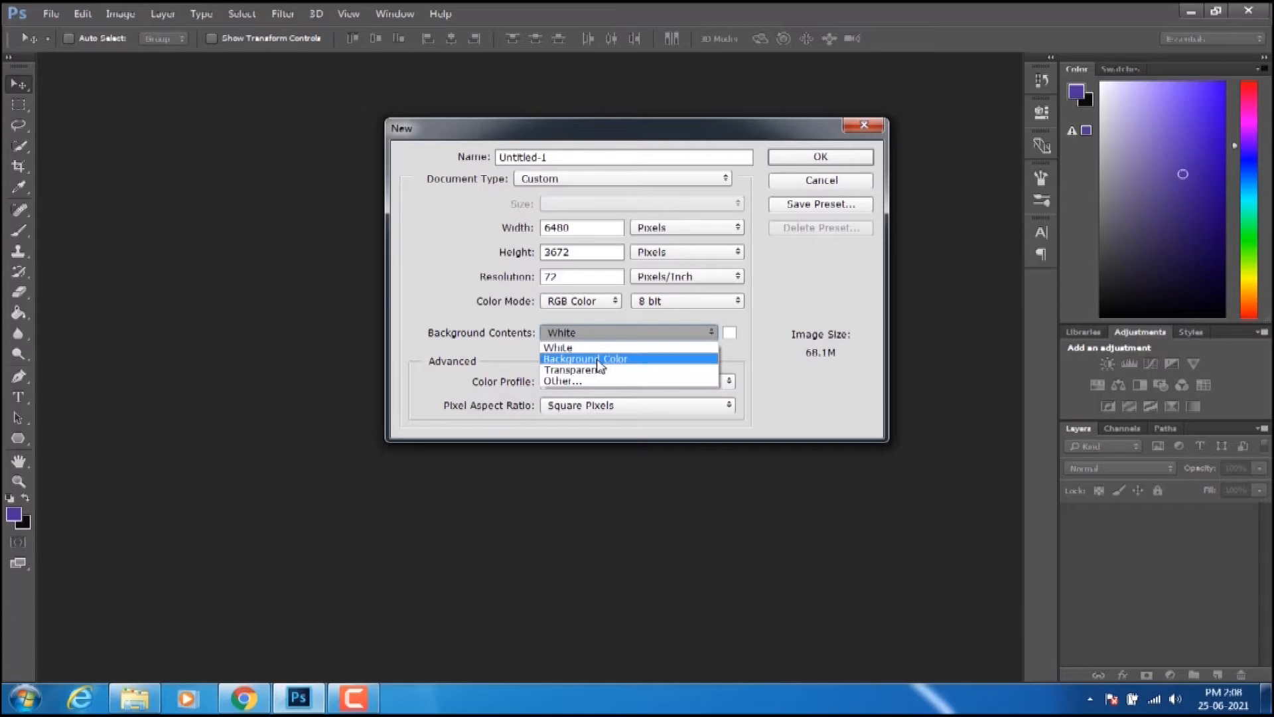
click(598, 359)
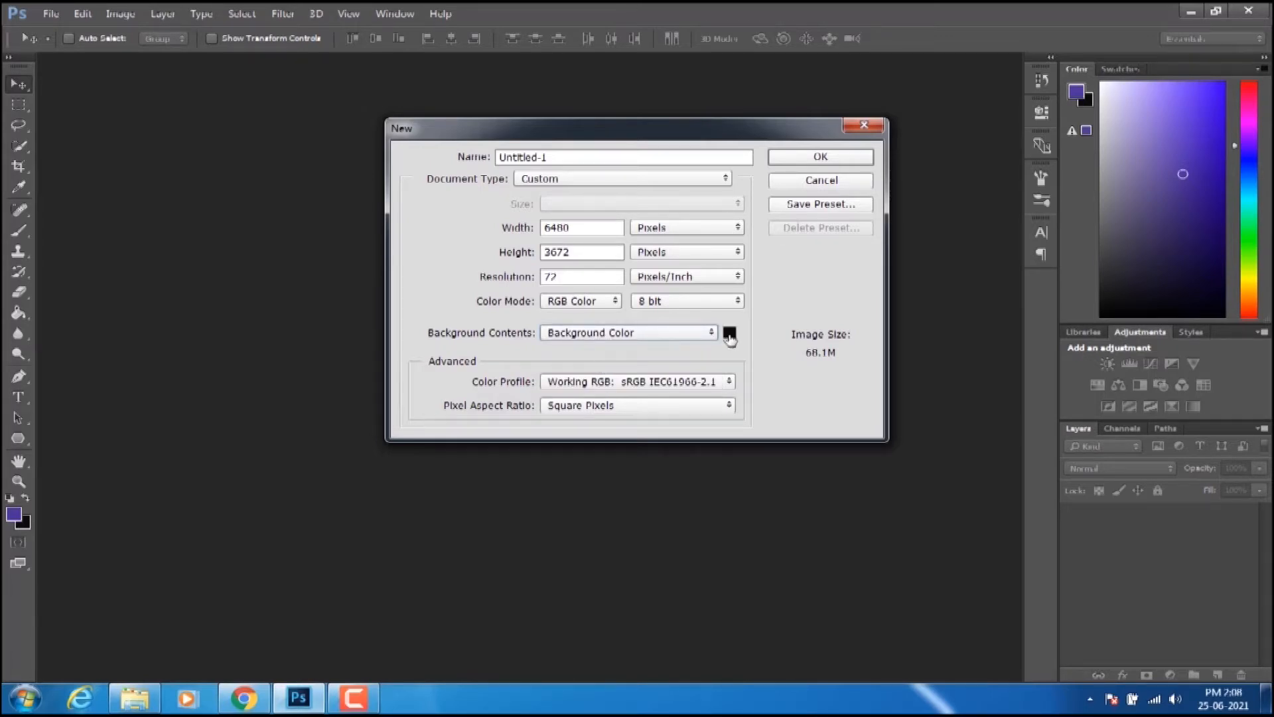
click(798, 158)
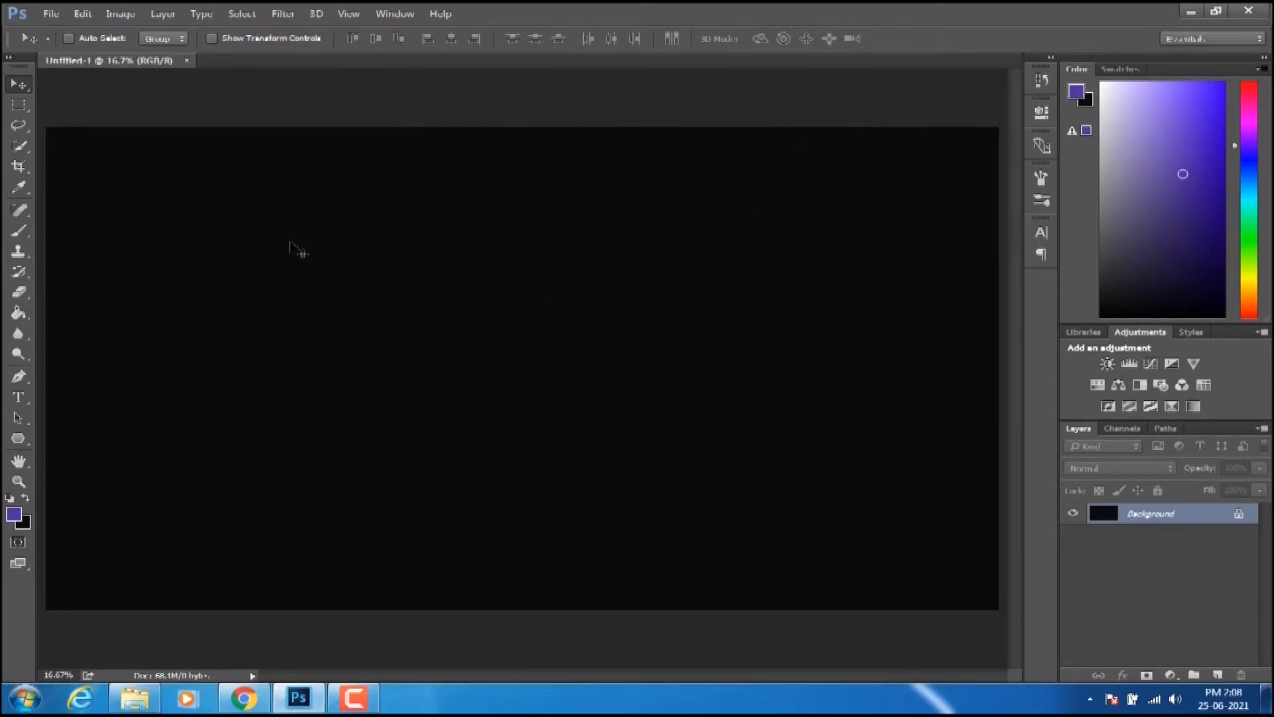
- Close the black document and create another of the same size with Transparent background contents
click(187, 61)
click(50, 14)
click(62, 31)
click(688, 334)
click(684, 332)
click(672, 336)
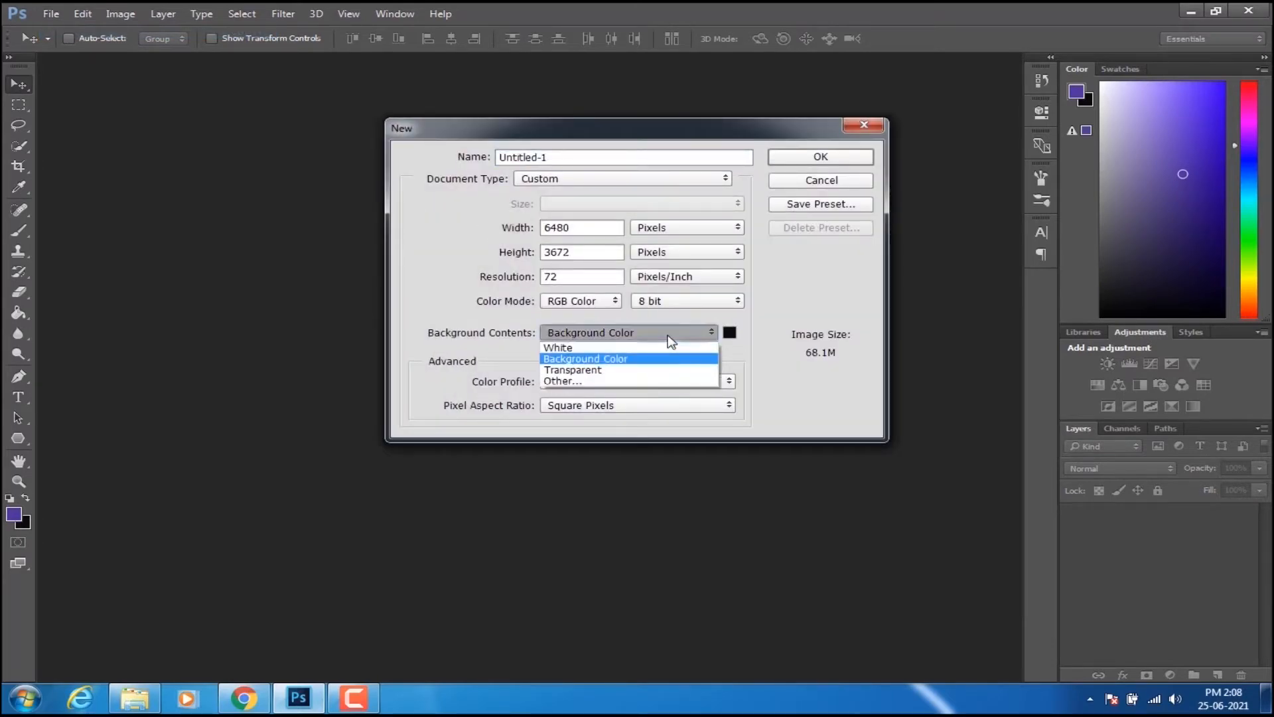
click(620, 371)
click(800, 163)
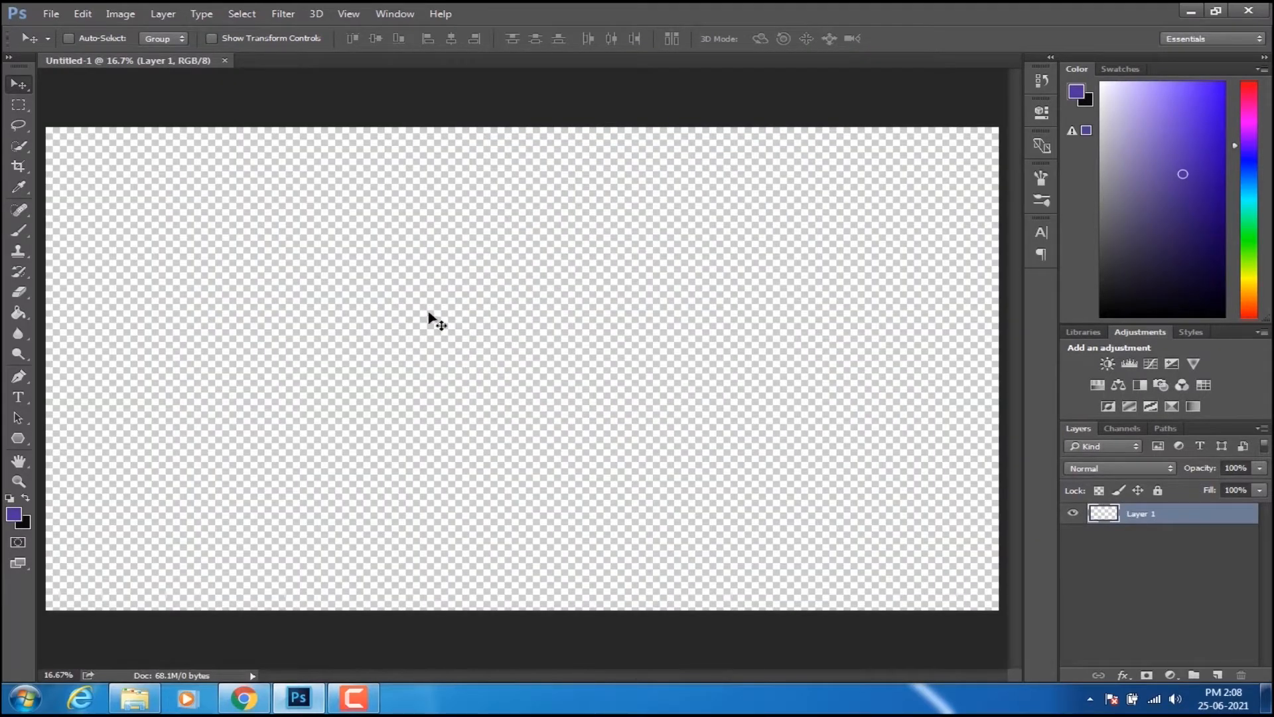
- Close the transparent document and start a new one with a resolution of 300 pixels/inch
click(225, 61)
click(53, 14)
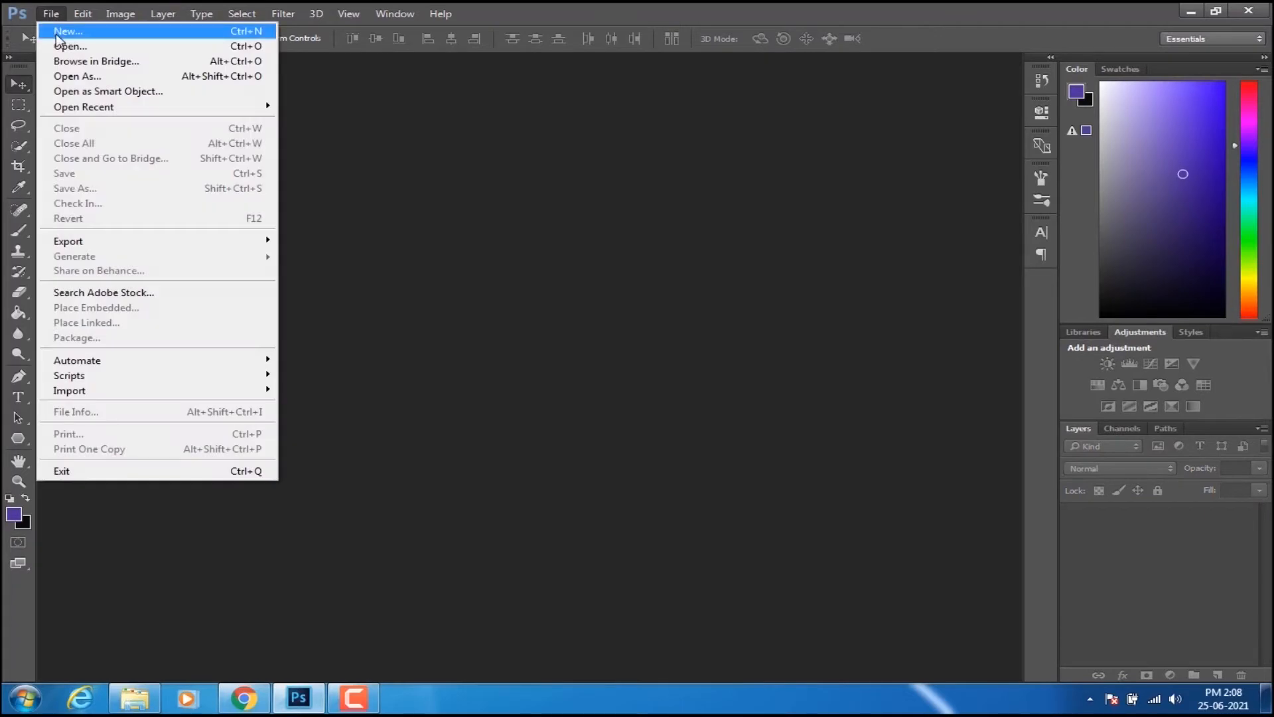
click(55, 32)
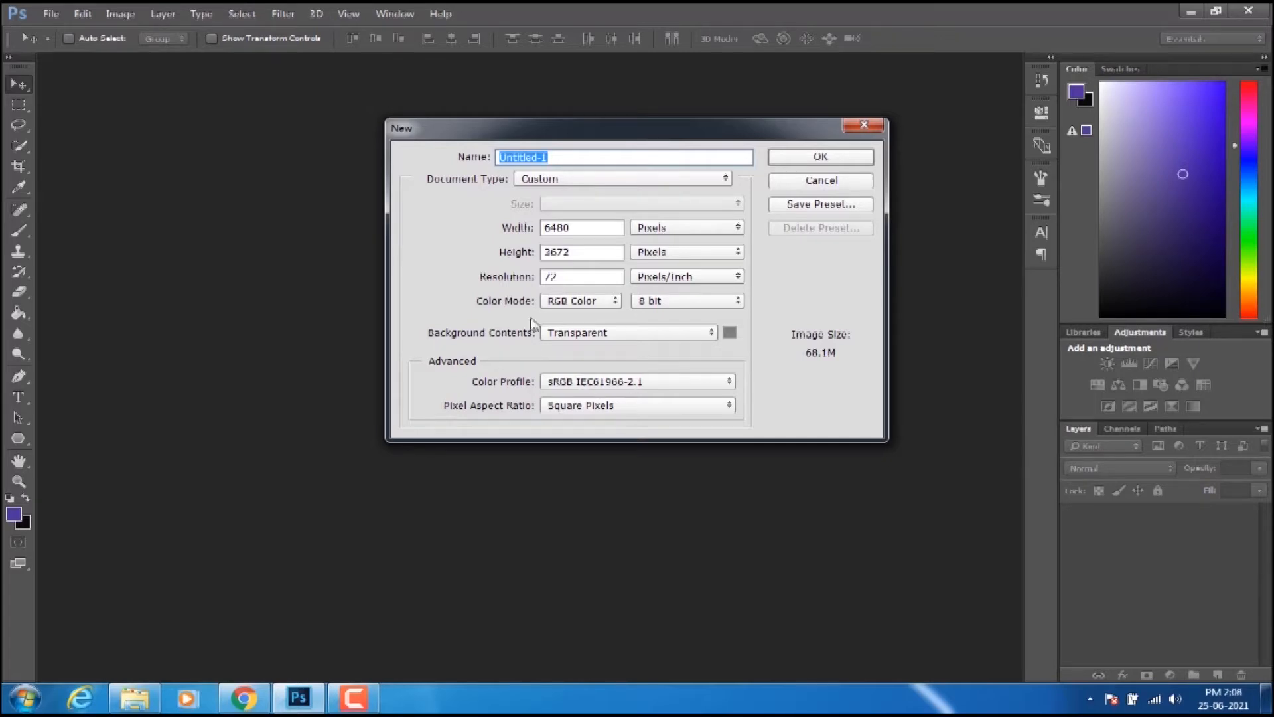
click(555, 277)
key(BackSpace)
key(BackSpace)
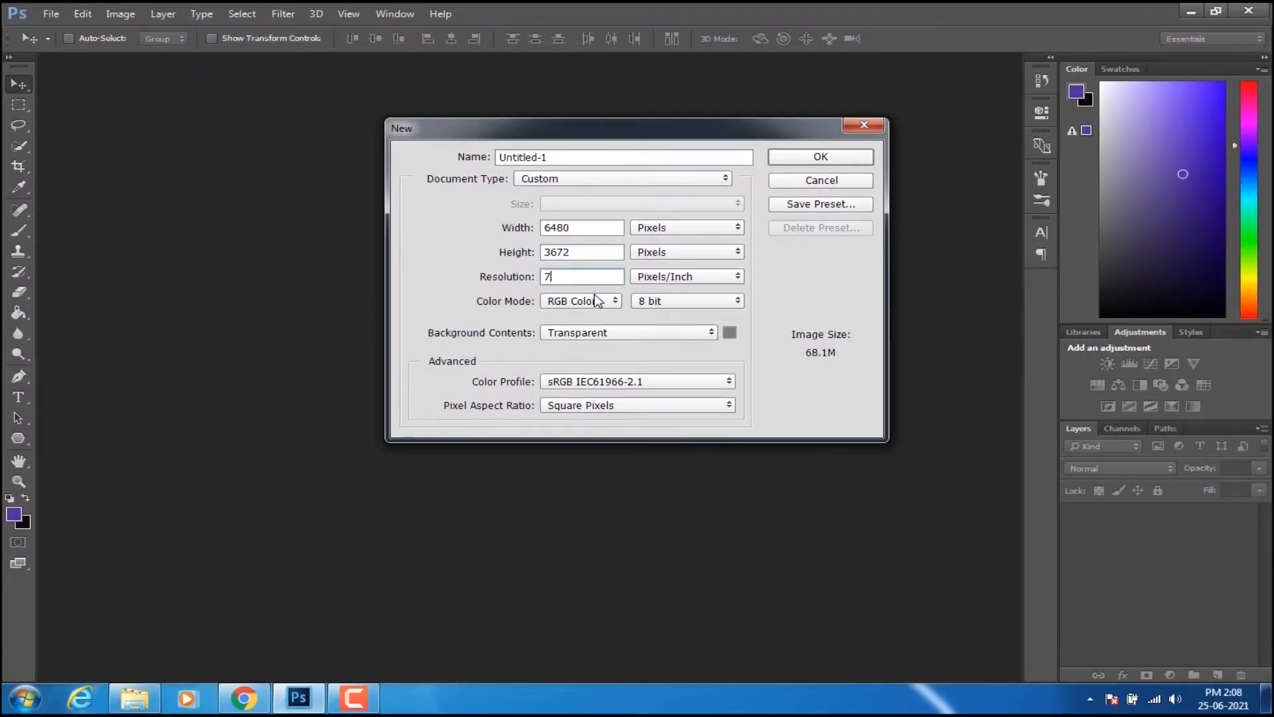
text(300)
- Set the new document's background contents to White
click(602, 334)
click(602, 334)
click(602, 333)
click(588, 348)
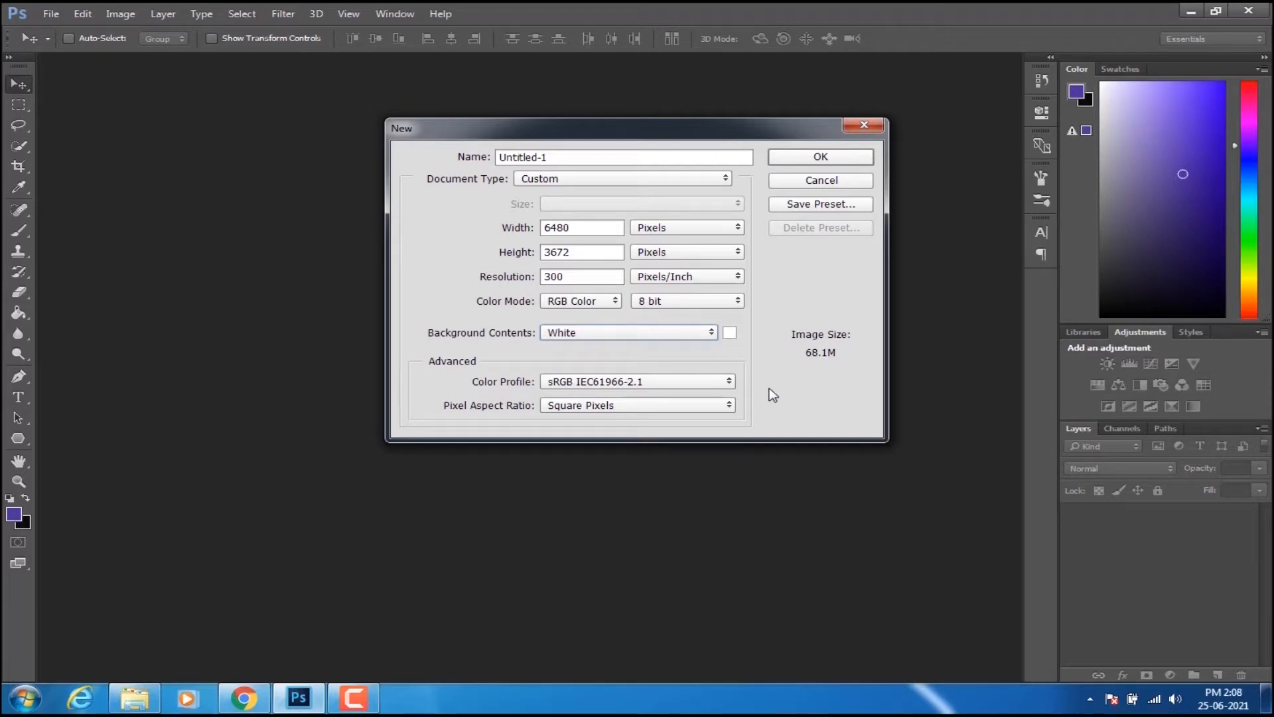
- Set the new document's width to 720 pixels and its height to 480 pixels
click(586, 230)
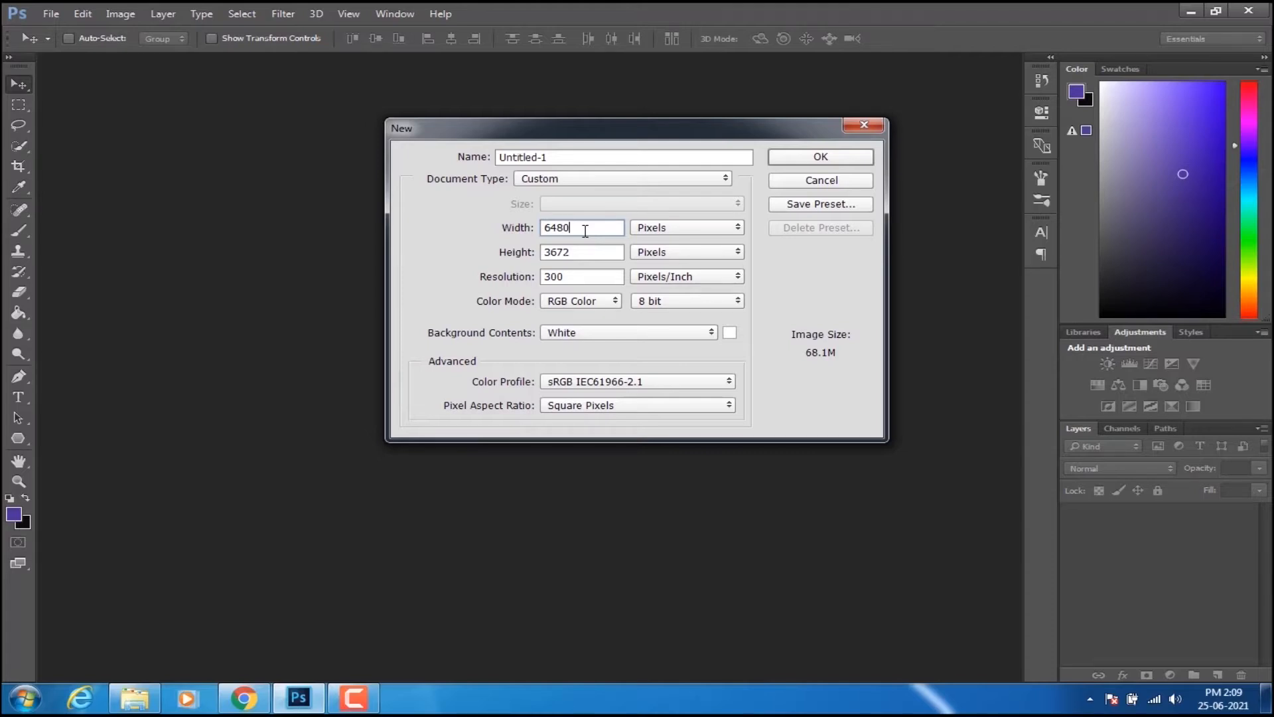
key(BackSpace)
key(BackSpace)
key(BackSpace)
key(BackSpace)
text(720)
double_click(598, 256)
key(BackSpace)
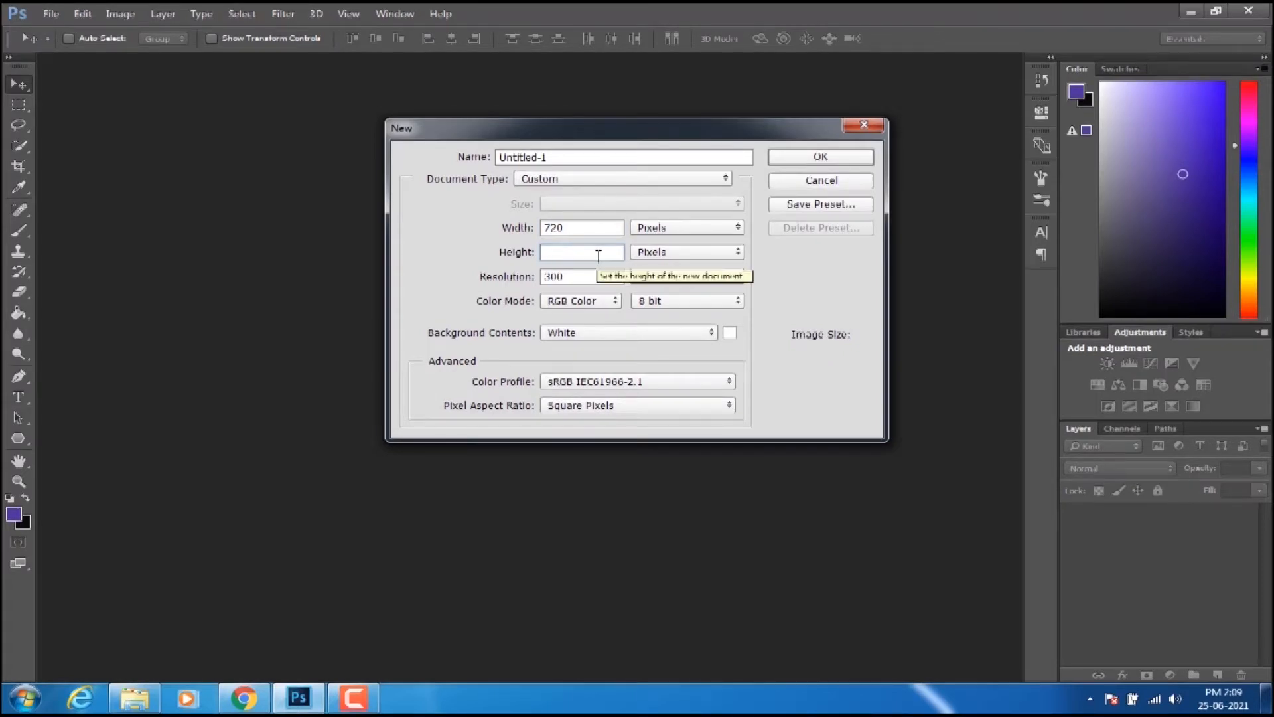
text(480)
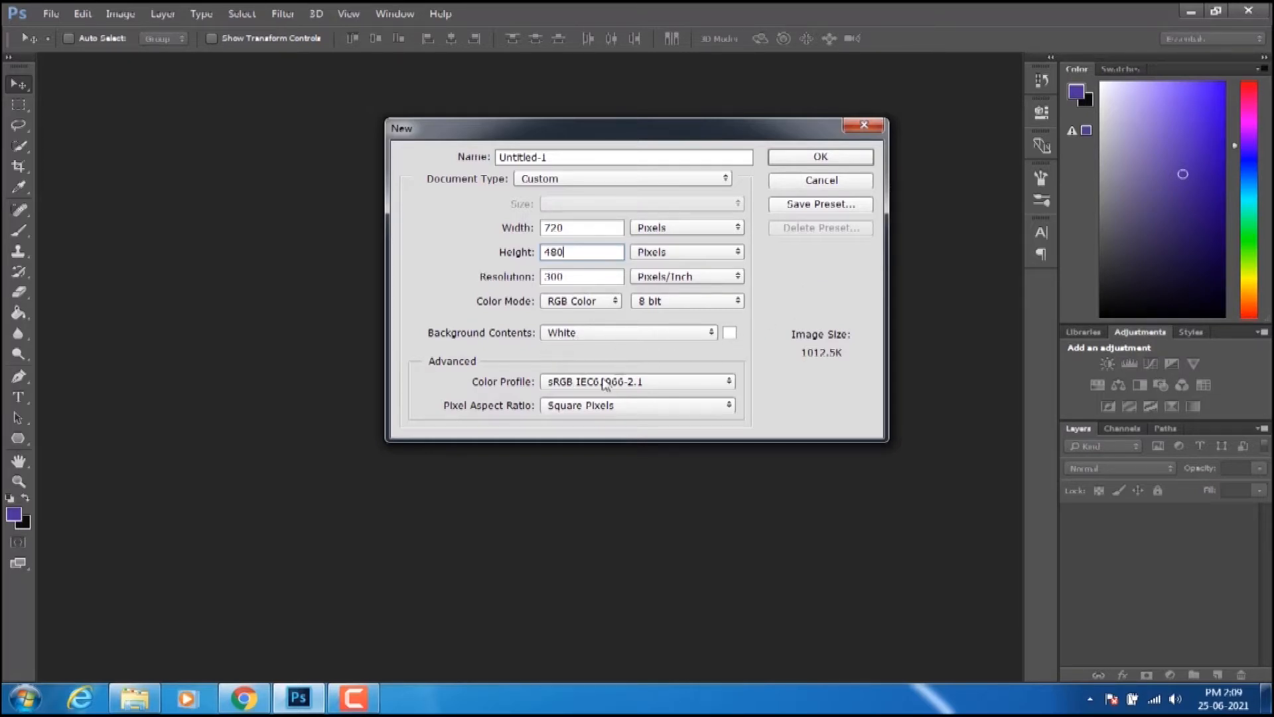
- Name the new document Child-lady and create it
click(559, 158)
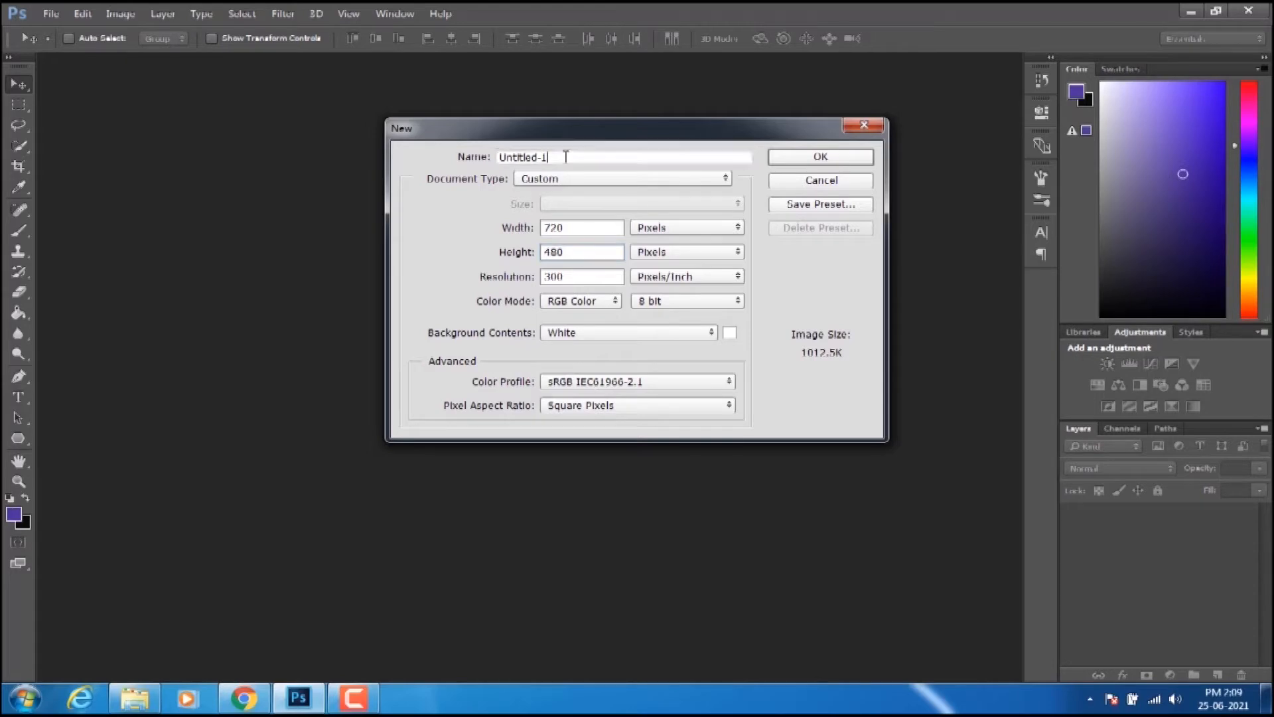
key(BackSpace)
key(BackSpace)
key(BackSpace)
key(BackSpace)
key(BackSpace)
key(BackSpace)
key(BackSpace)
key(BackSpace)
key(BackSpace)
key(BackSpace)
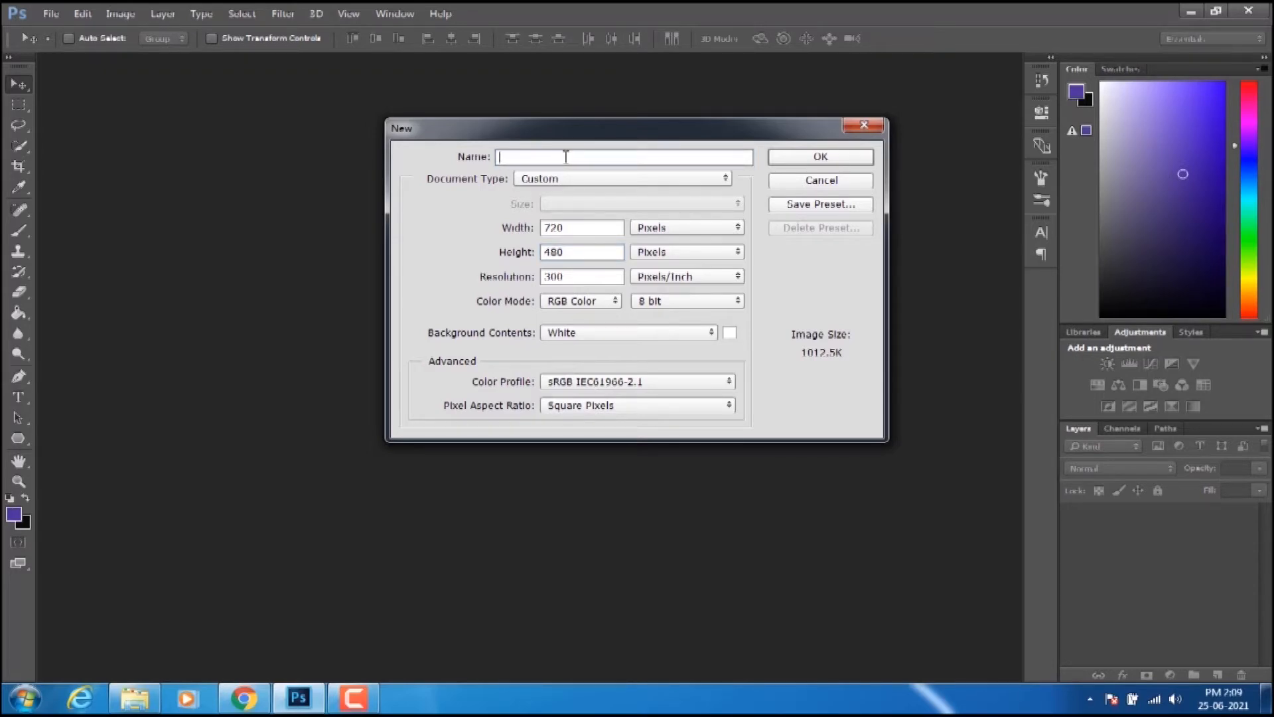
text(Q)
text(hild)
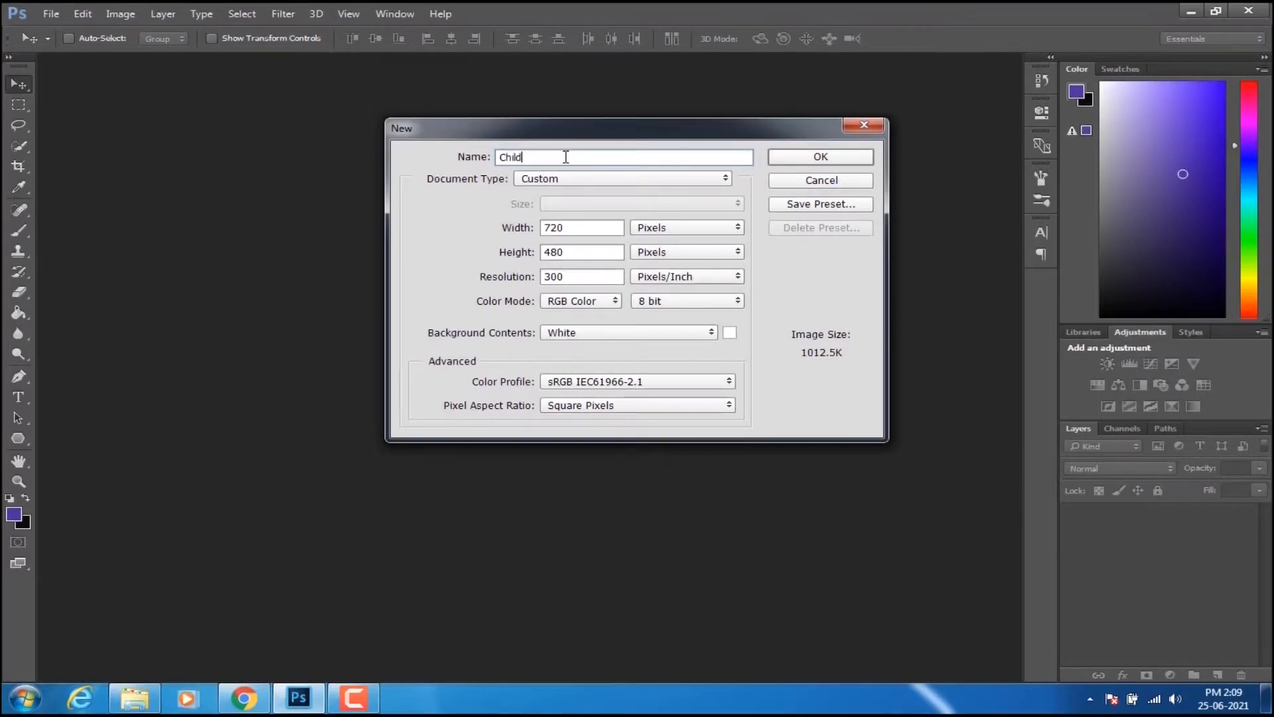
text(-lady)
click(818, 161)
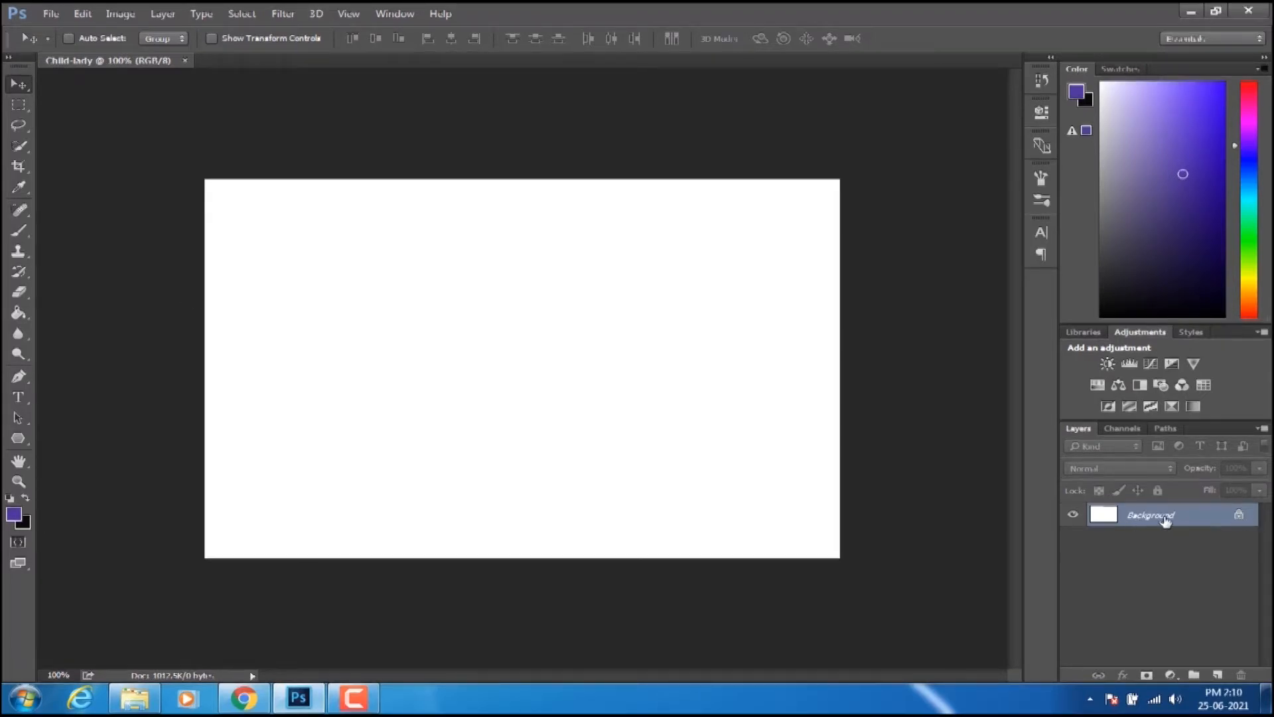
- Unlock the Background layer of the Child-lady document and accept the Layer Style dialog without changes
click(1240, 517)
double_click(1234, 516)
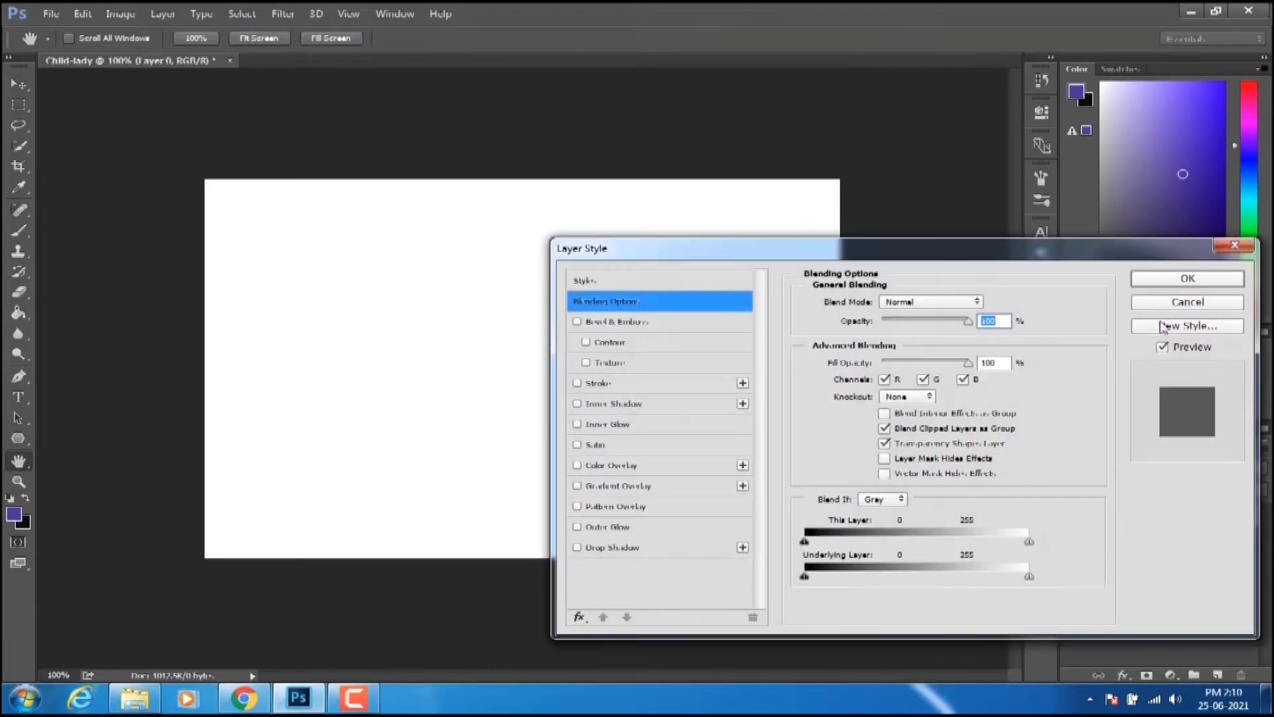
click(1188, 280)
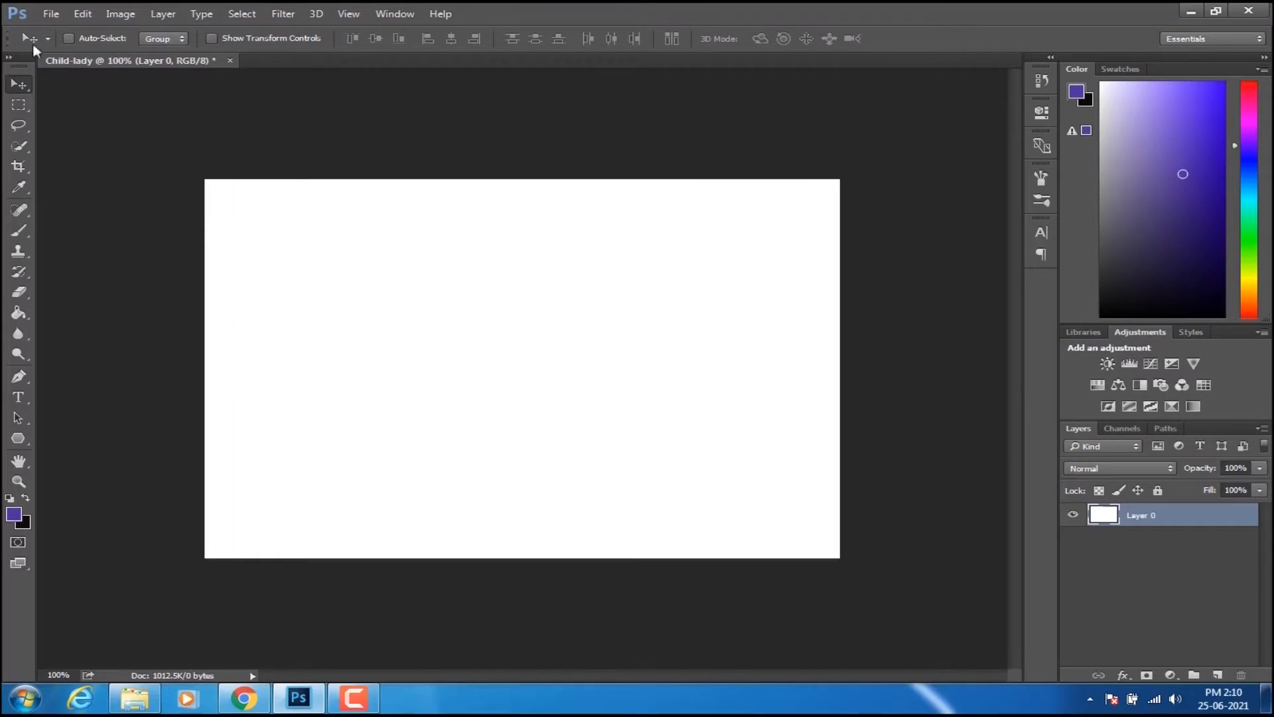
- Open the Teacher image from the Photoshop-Tamil-Beginers folder
click(49, 14)
click(49, 14)
click(50, 15)
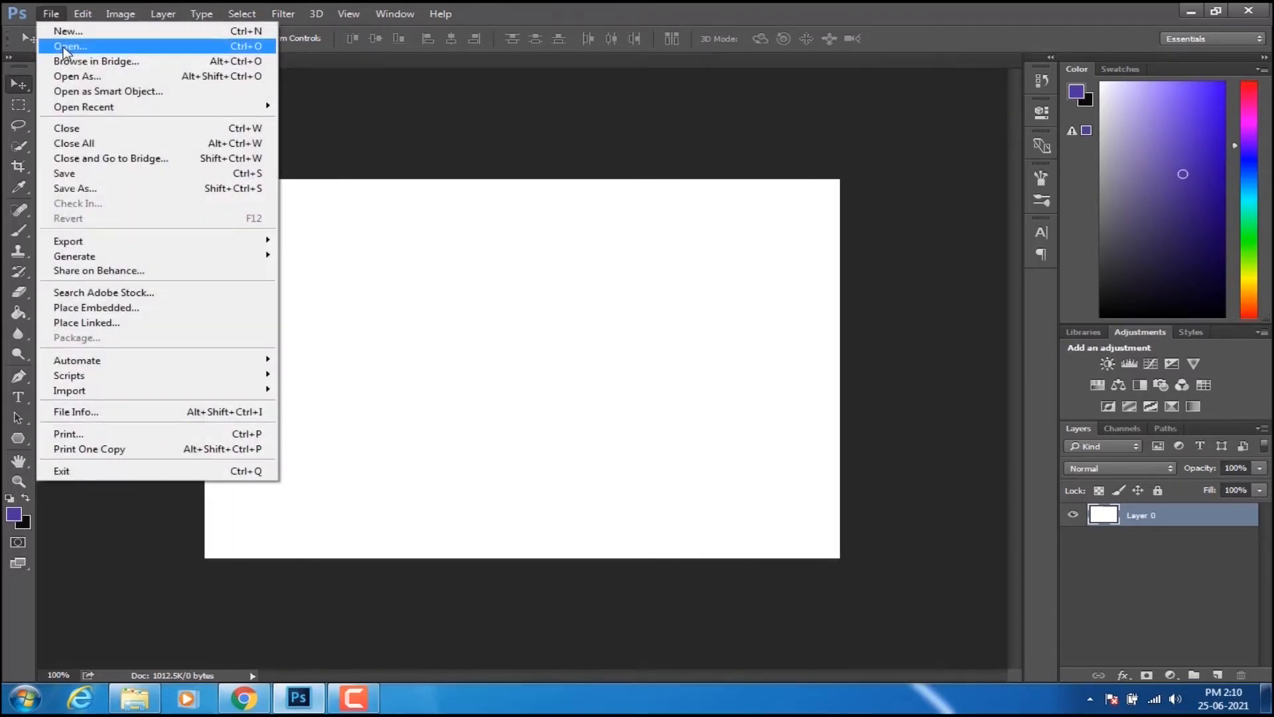
click(64, 47)
click(469, 209)
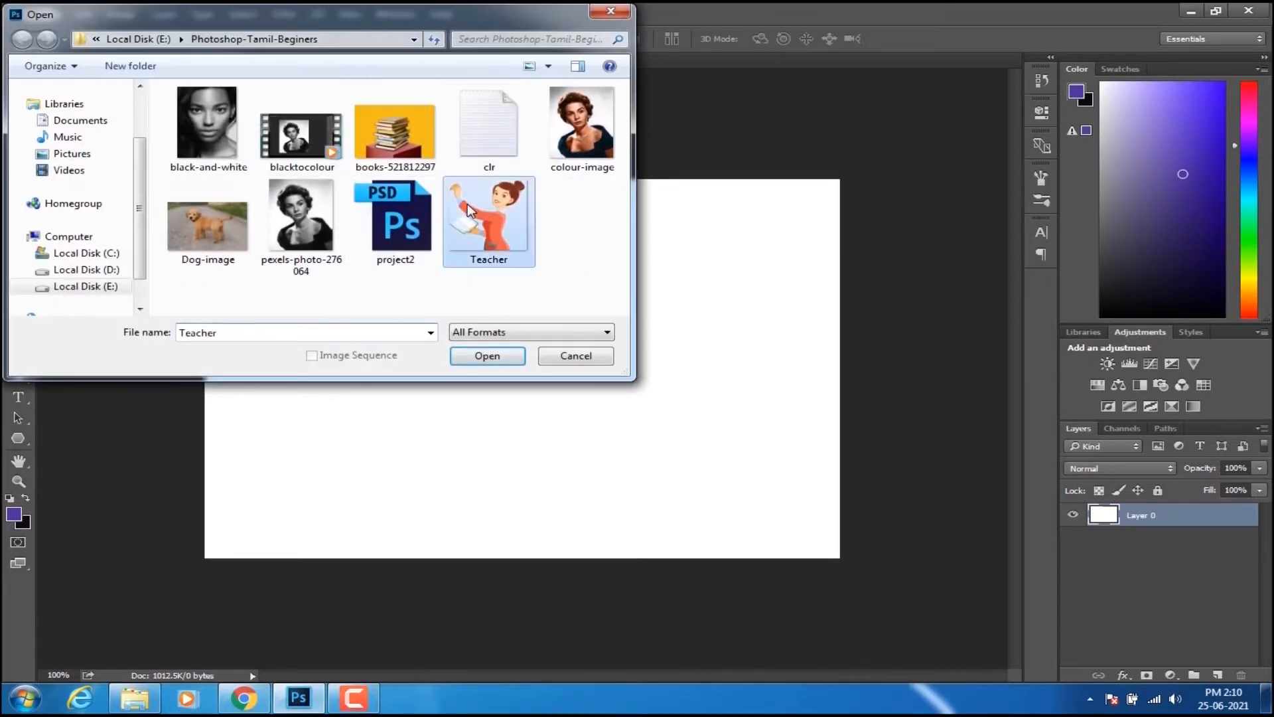
double_click(469, 210)
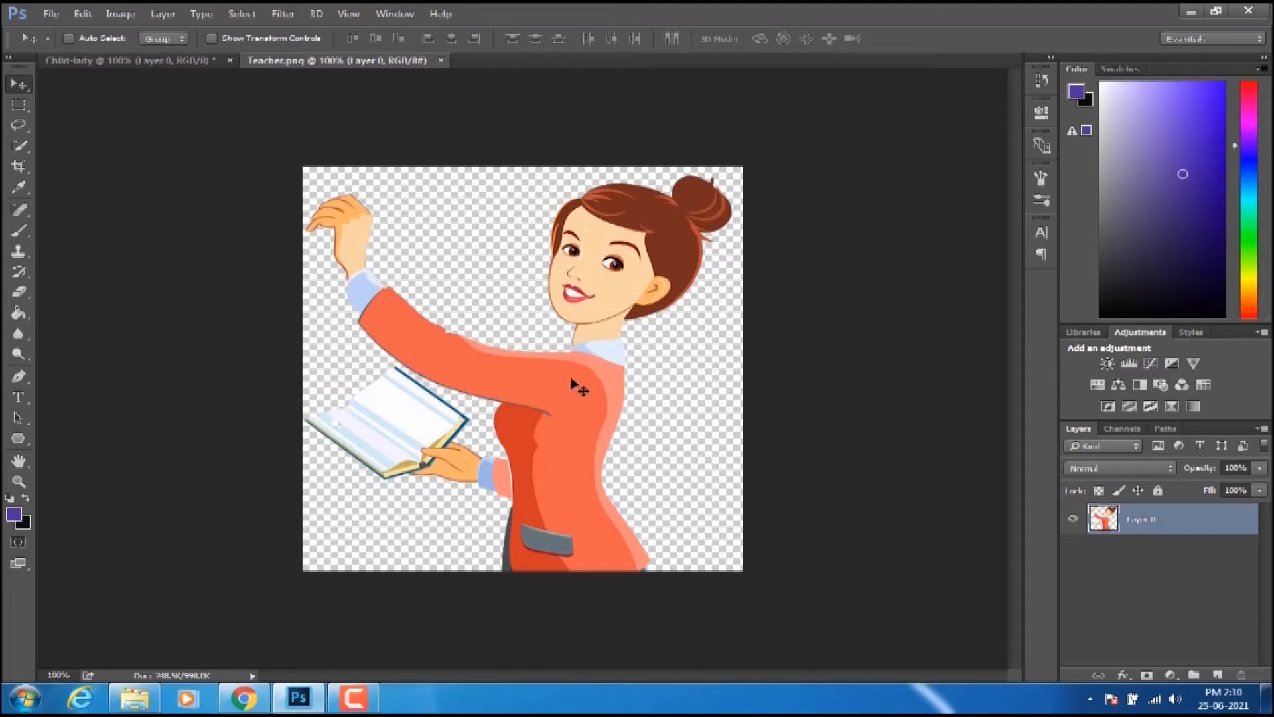
- Move the teacher illustration slightly to the right on its transparent canvas with the Move tool
mouse_move(531, 383)
mouse_down()
mouse_move(499, 382)
mouse_move(605, 401)
mouse_move(494, 400)
mouse_move(428, 383)
mouse_move(525, 373)
mouse_move(501, 388)
mouse_move(516, 397)
mouse_up()
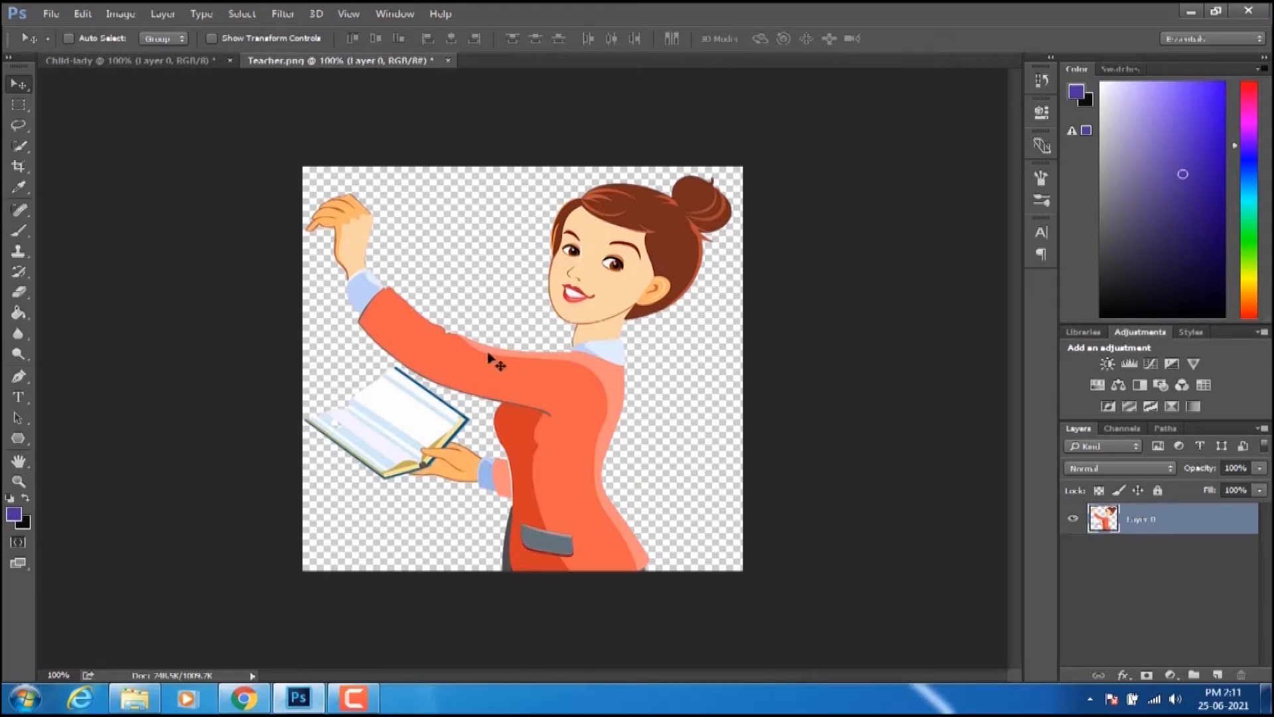
mouse_move(532, 392)
mouse_down()
mouse_move(516, 396)
mouse_move(563, 409)
mouse_move(540, 398)
mouse_up()
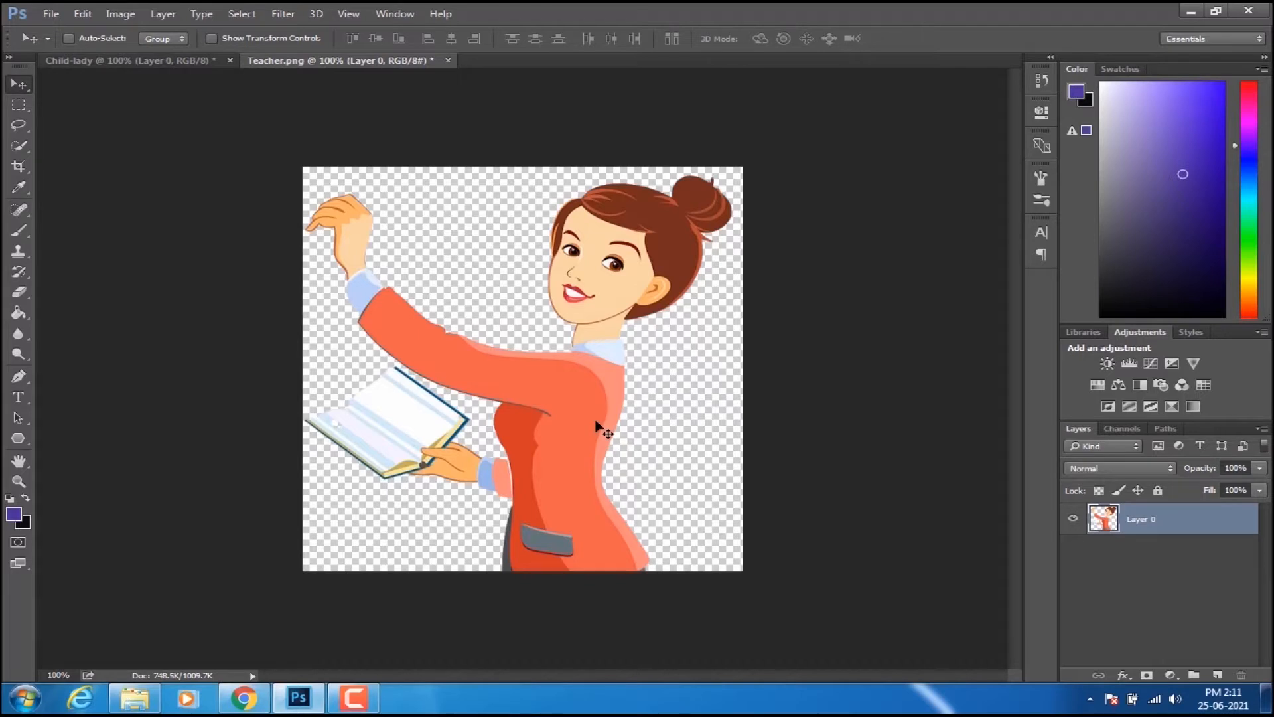
drag(540, 444, 586, 444)
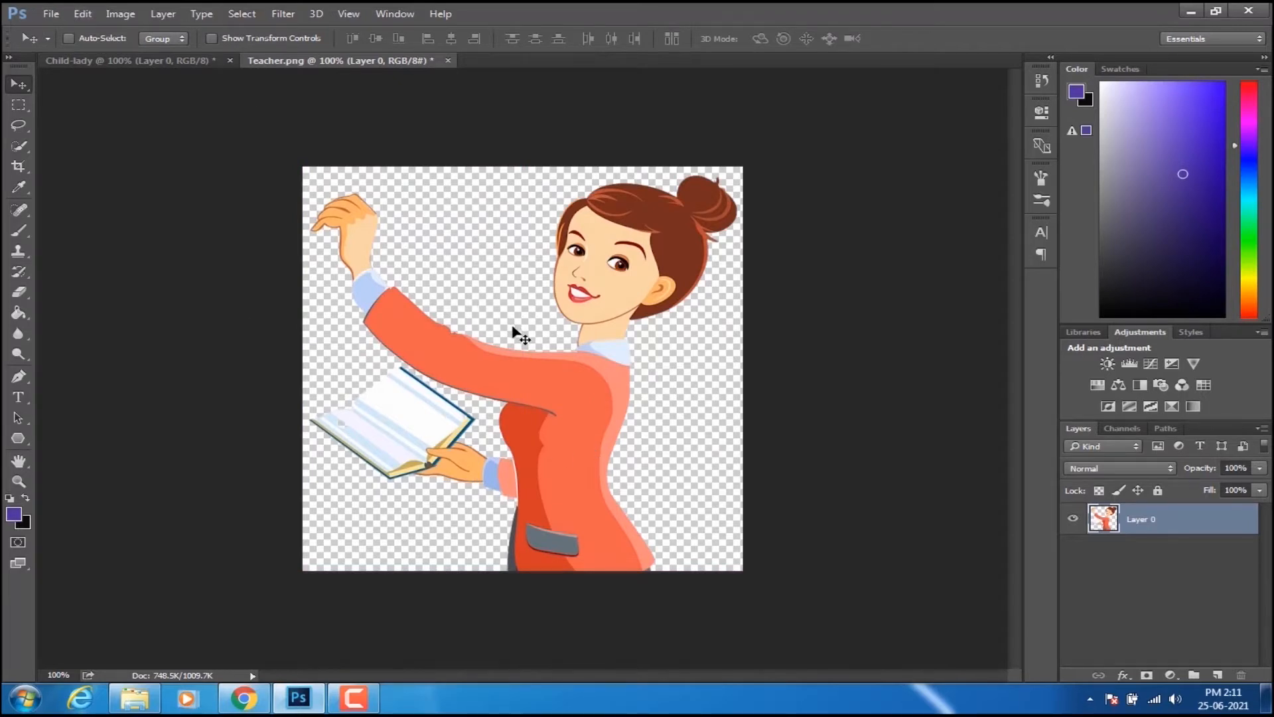
- Open the Dog-image file and try to move its locked Background layer with the Move tool
click(60, 15)
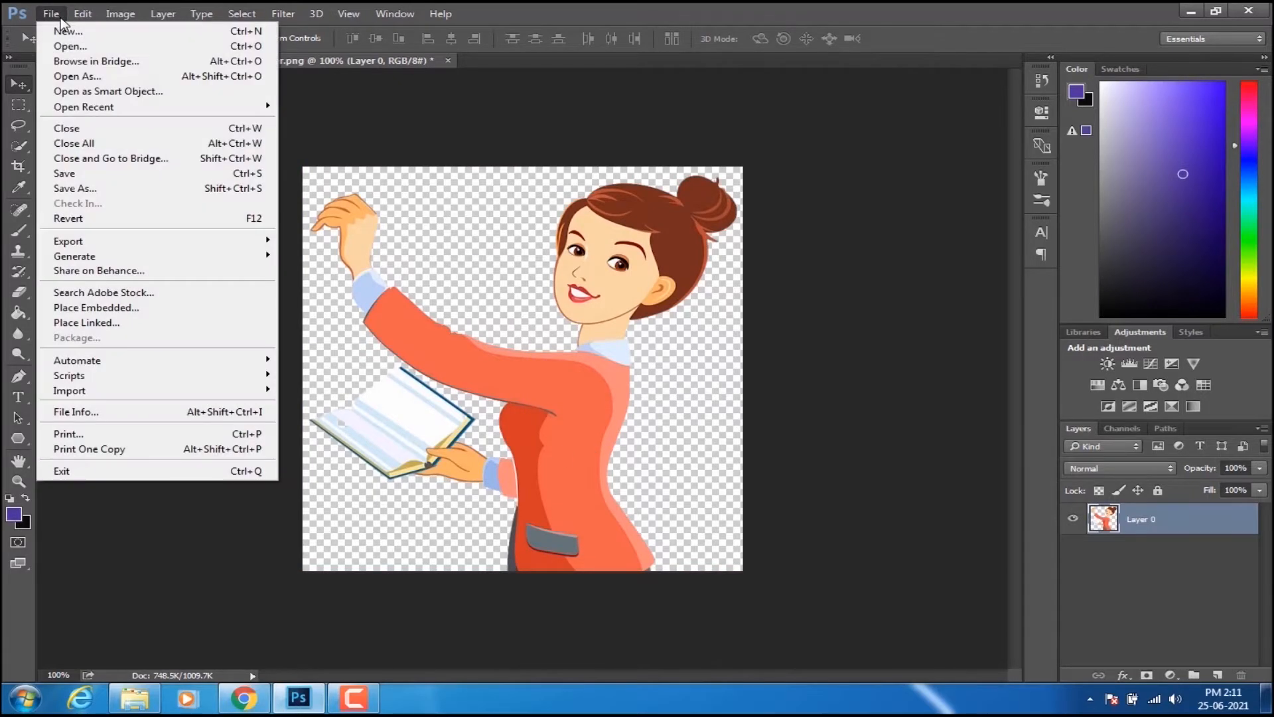
click(74, 47)
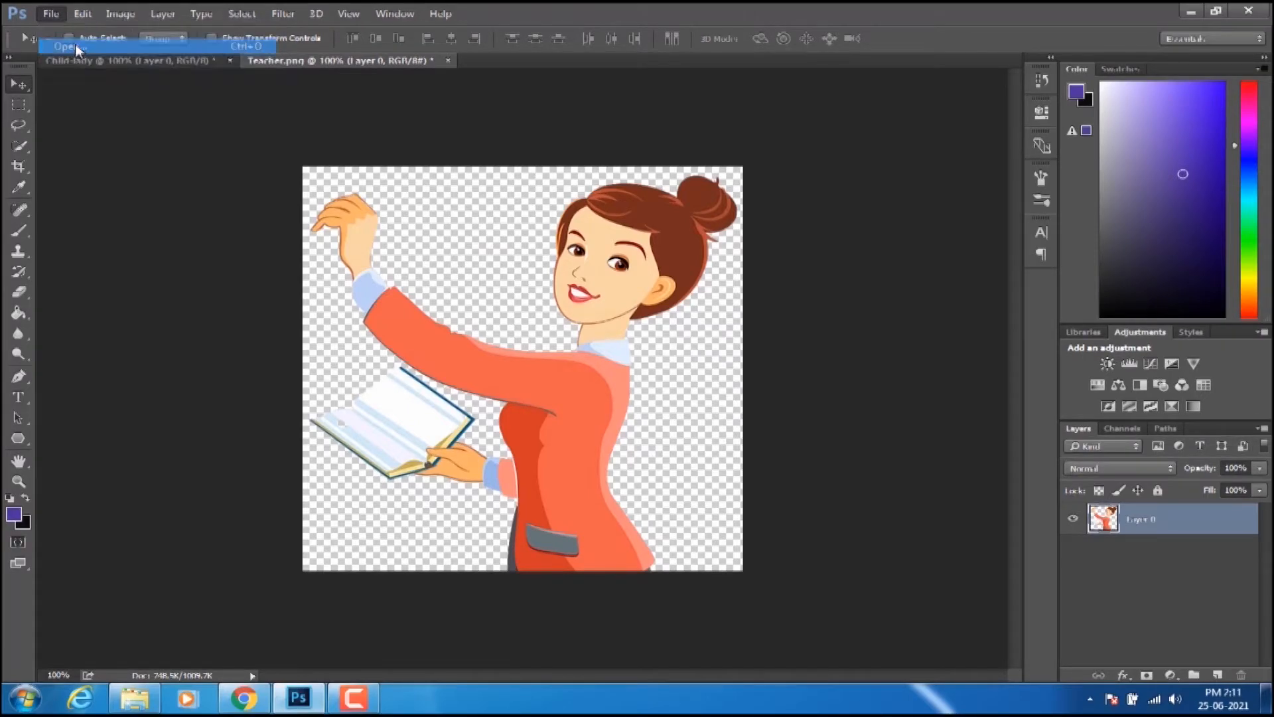
double_click(223, 229)
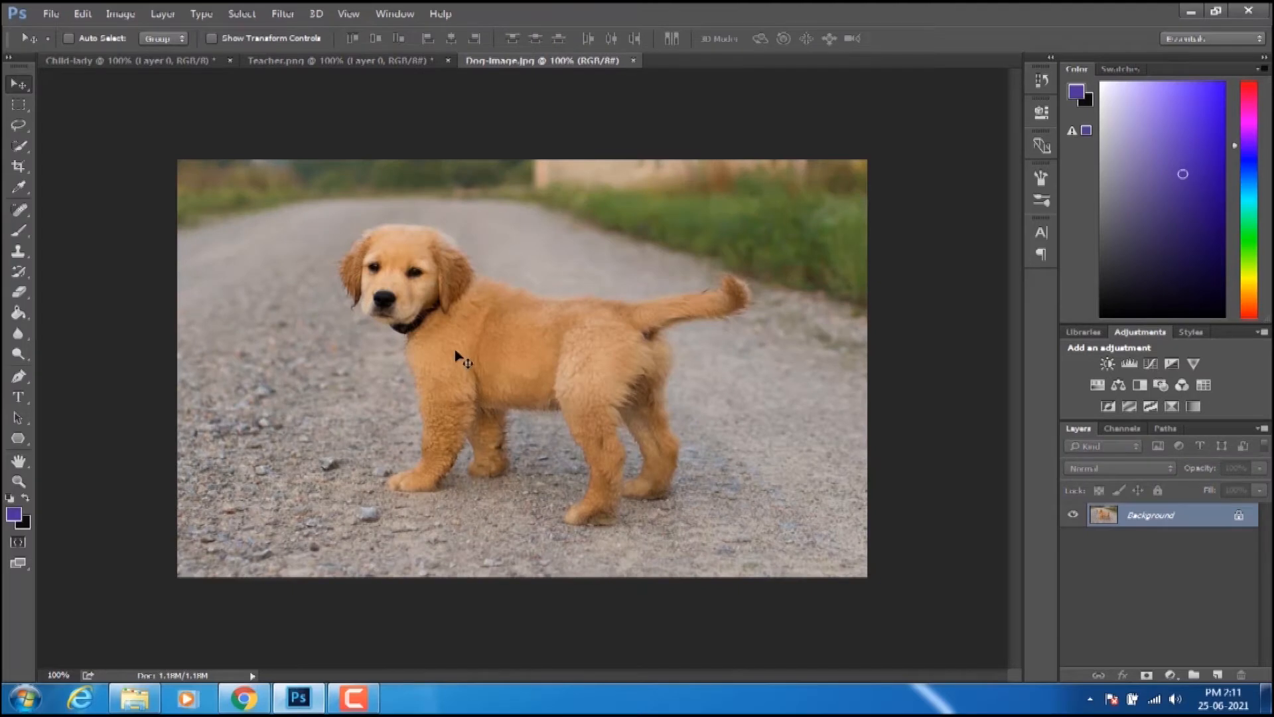
drag(457, 358, 305, 310)
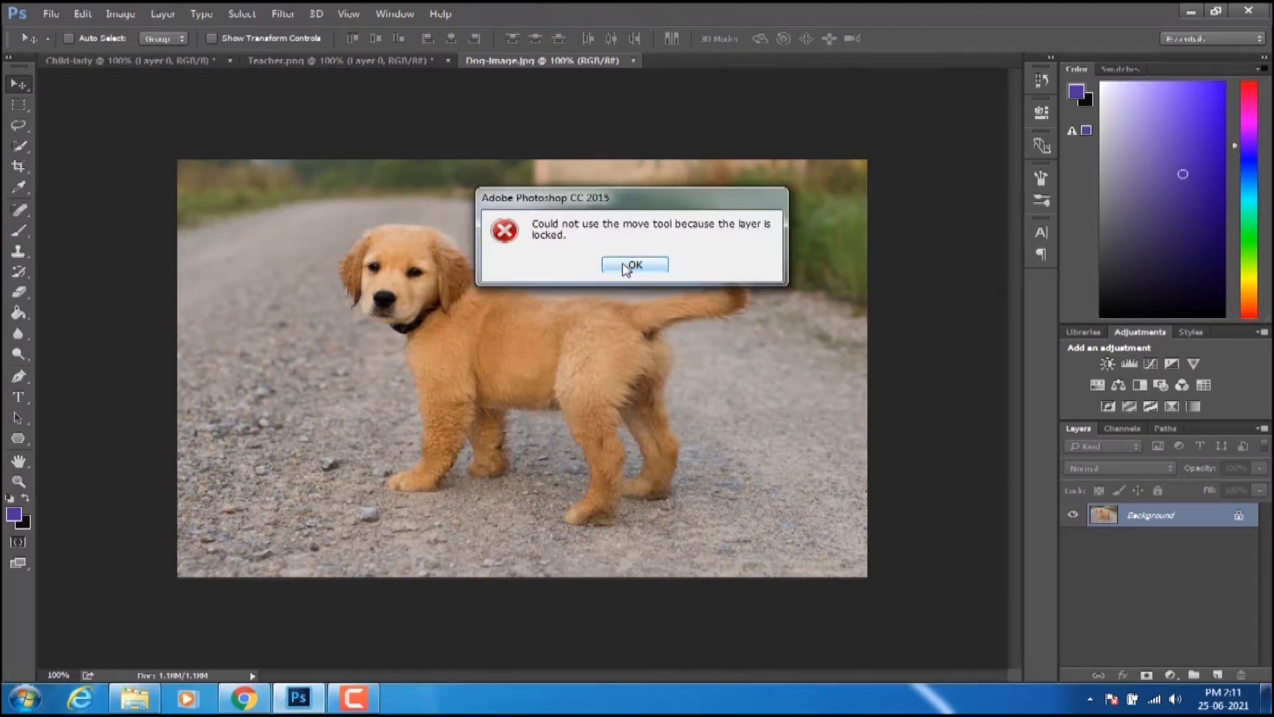
click(625, 266)
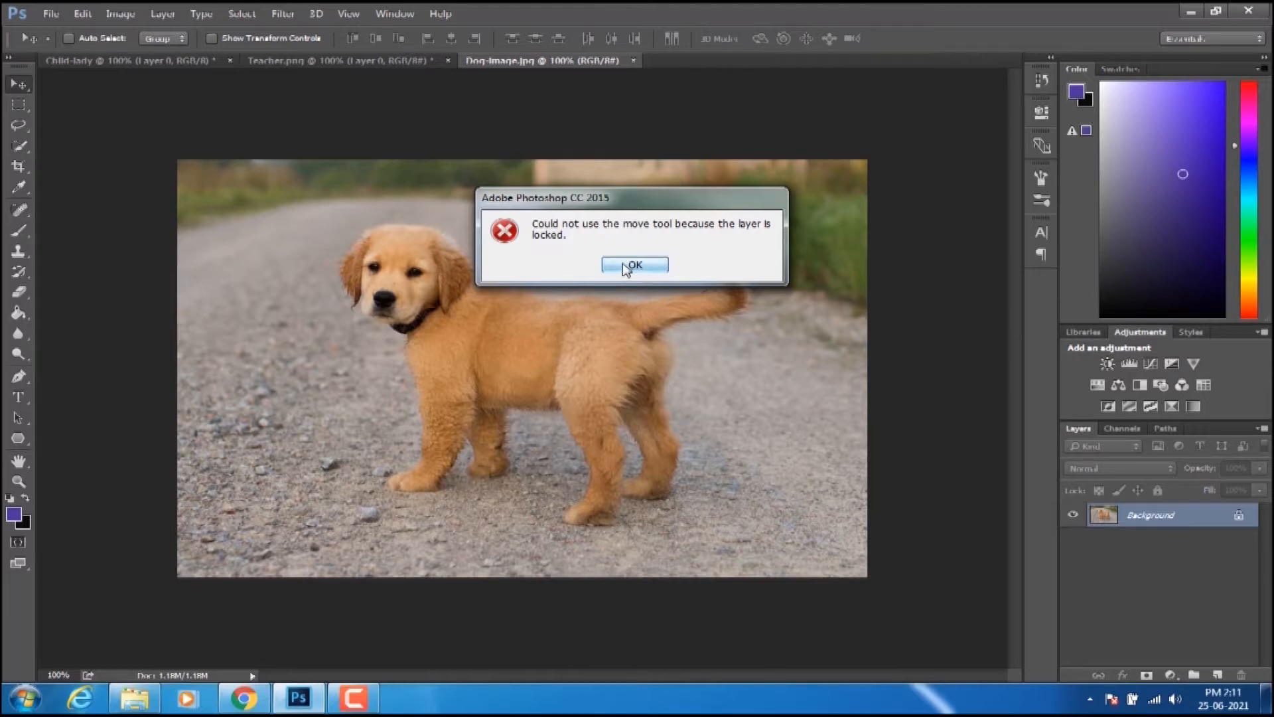
- Unlock the Background layer of Dog-image, accept the Layer Style dialog without changes, and try moving the layer with the Move tool
click(1239, 517)
key(h)
double_click(1182, 515)
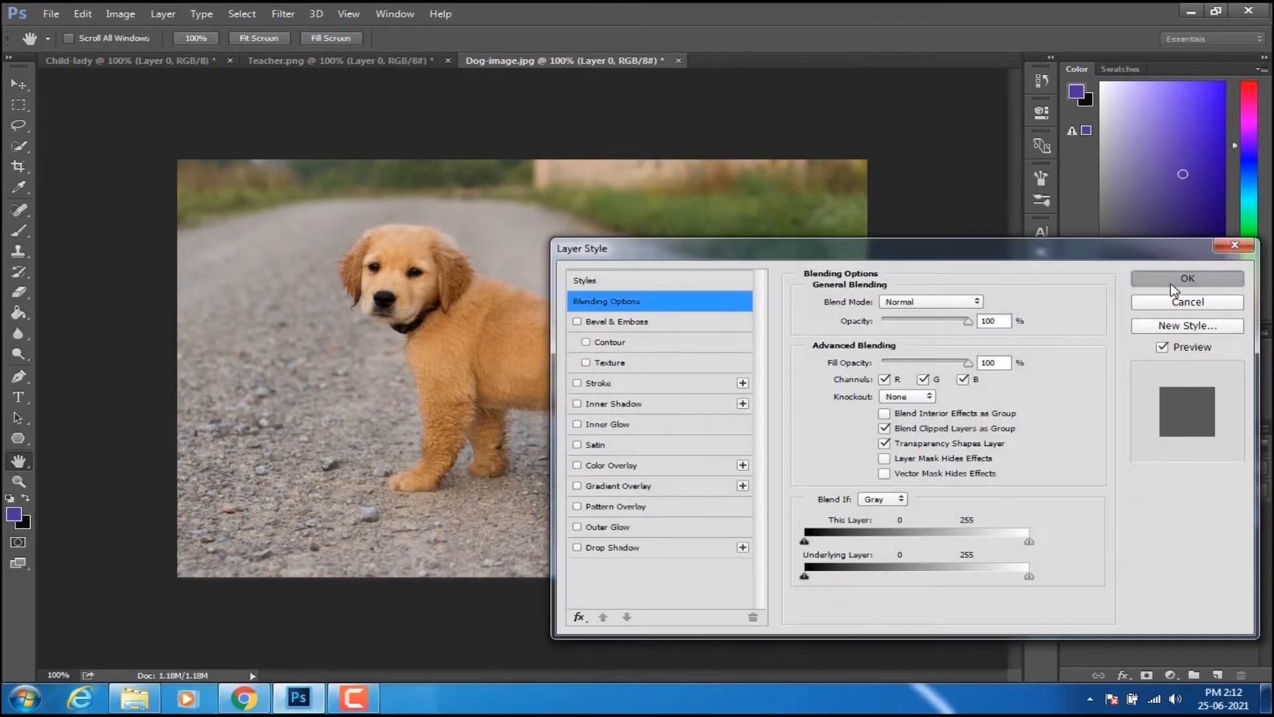
click(1175, 277)
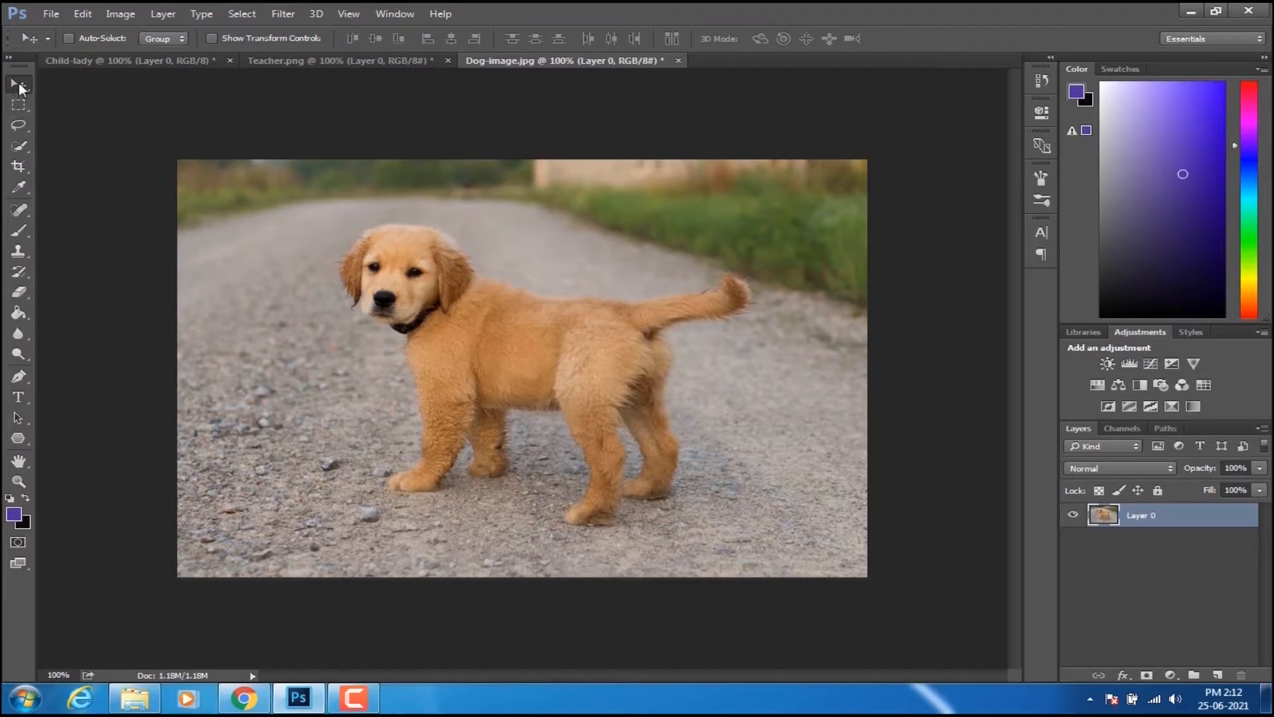
mouse_move(467, 334)
mouse_down()
mouse_move(389, 319)
mouse_move(483, 323)
mouse_move(467, 331)
mouse_up()
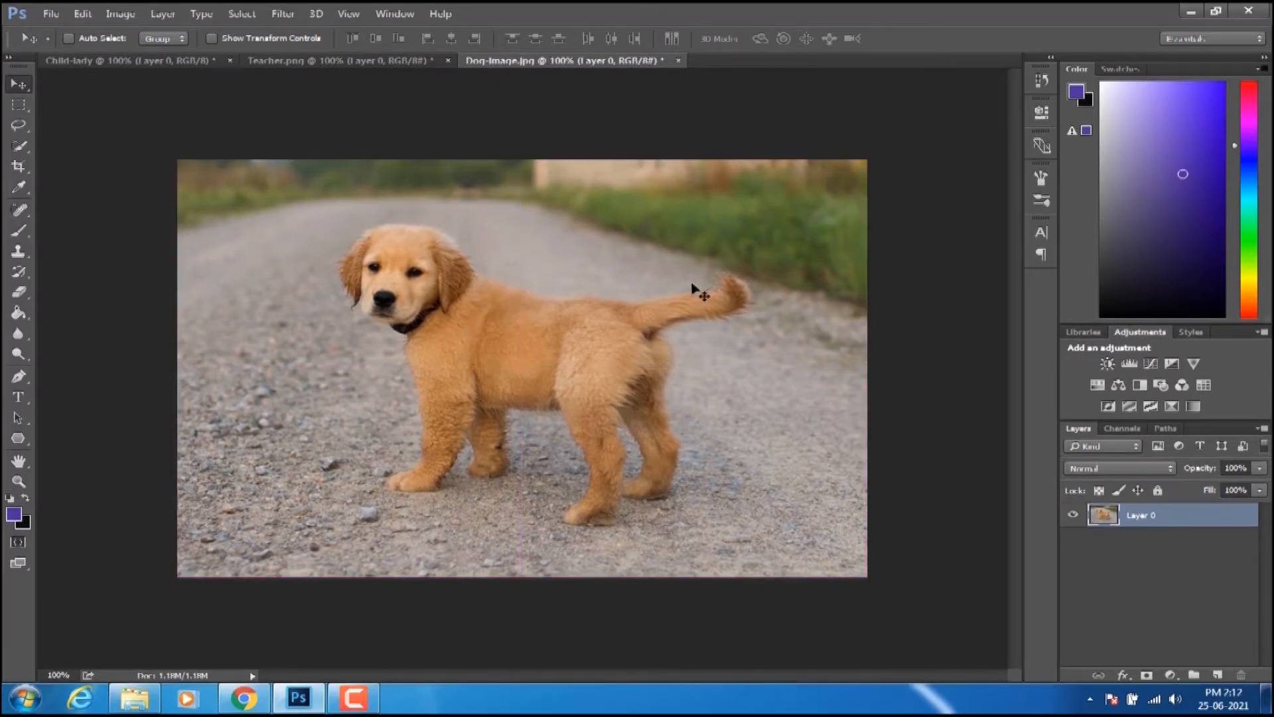
drag(620, 375, 593, 386)
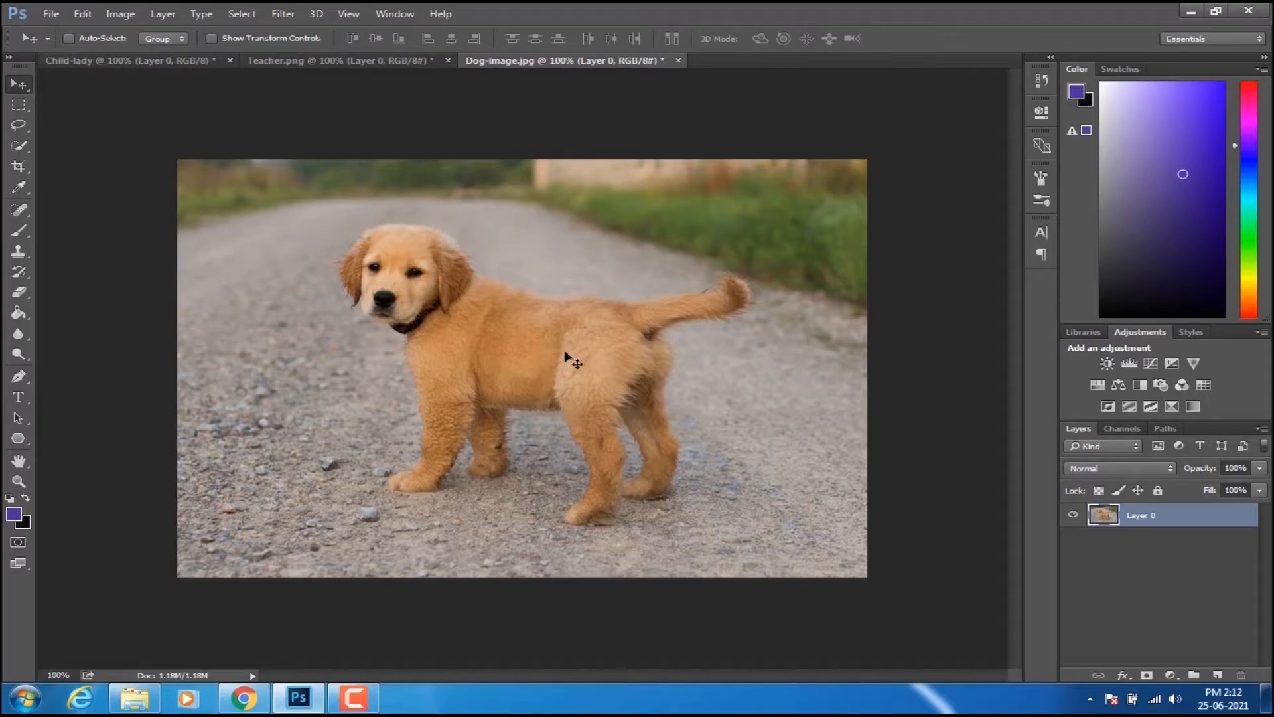
- Compare the three open documents, Child-lady, Teacher and Dog-image, by switching between them
click(308, 60)
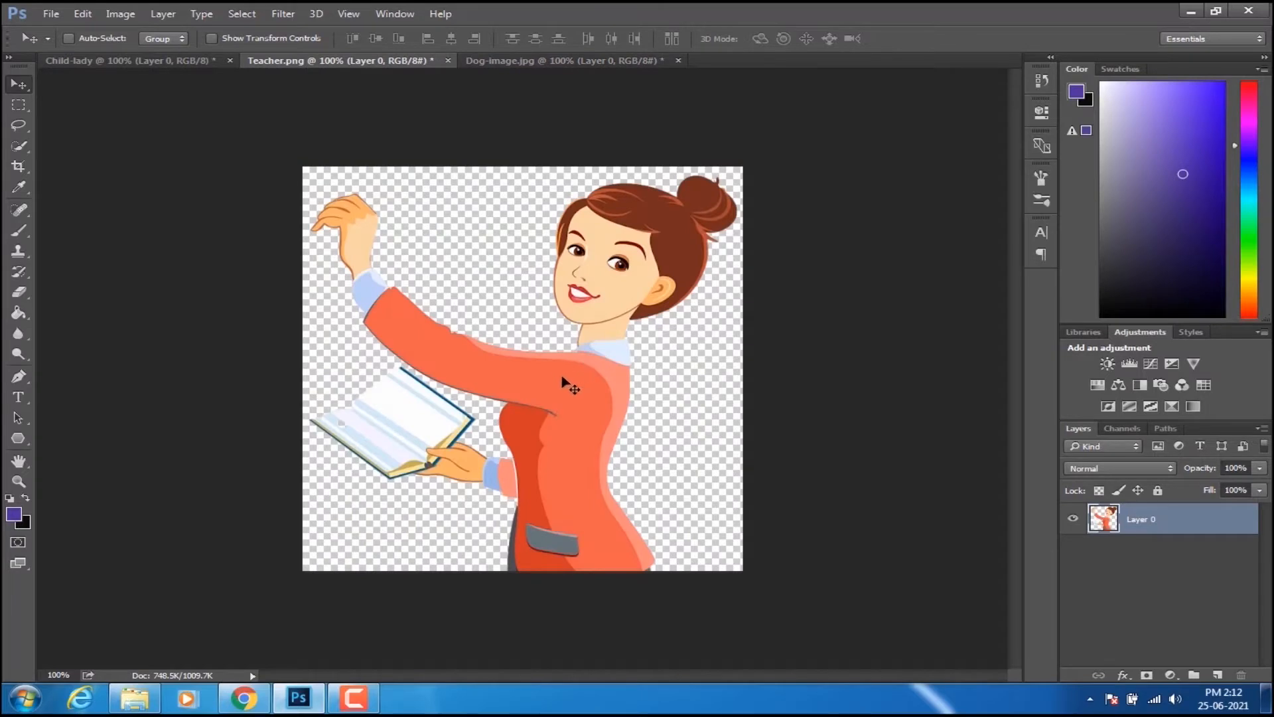
click(94, 61)
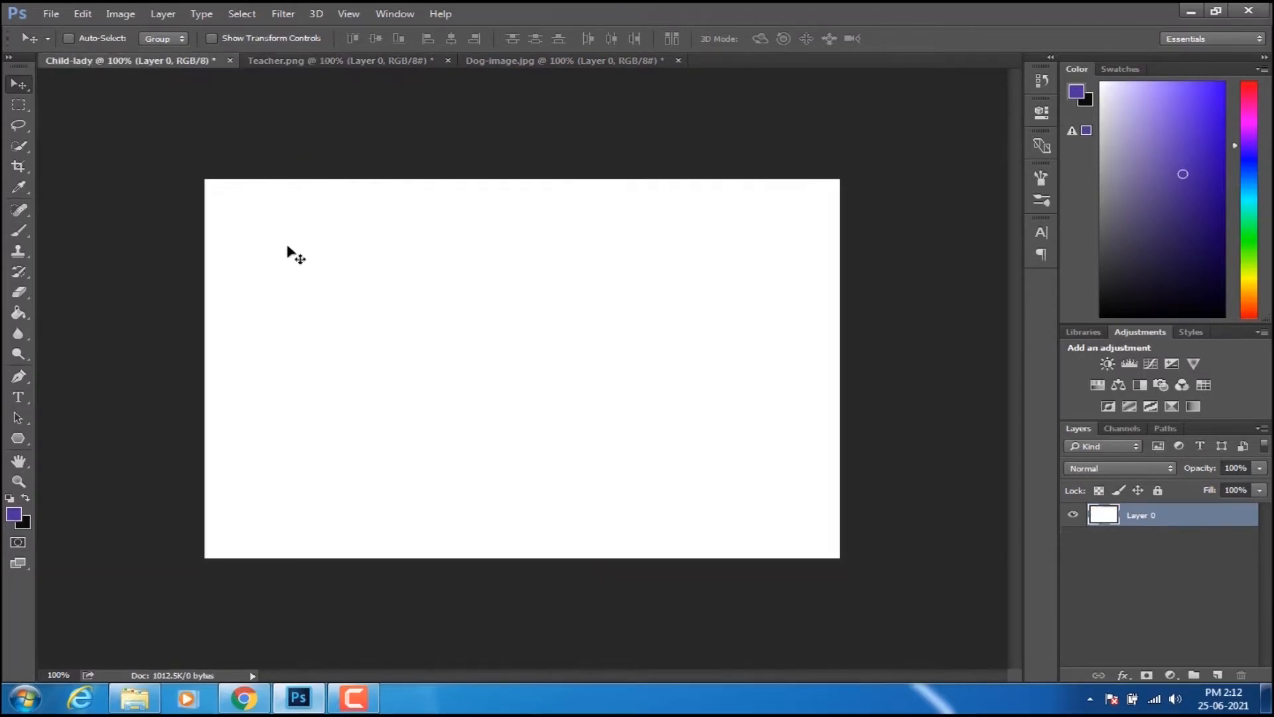
click(333, 62)
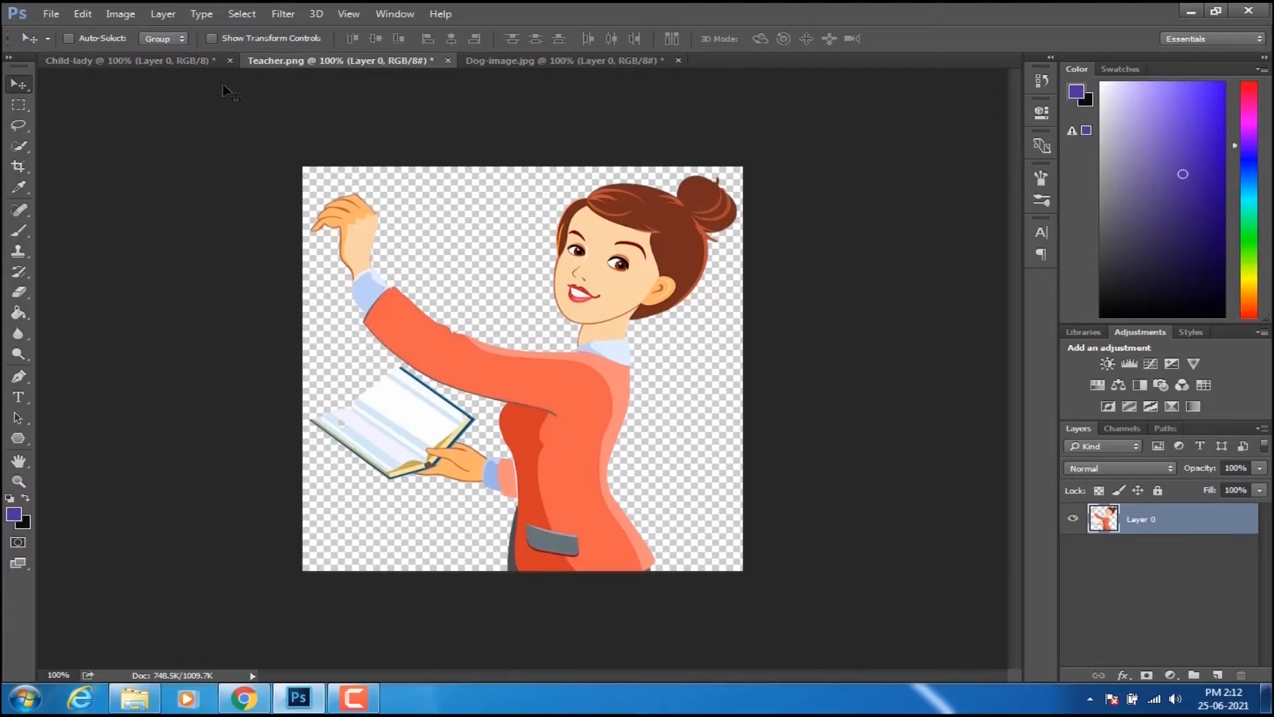
click(108, 60)
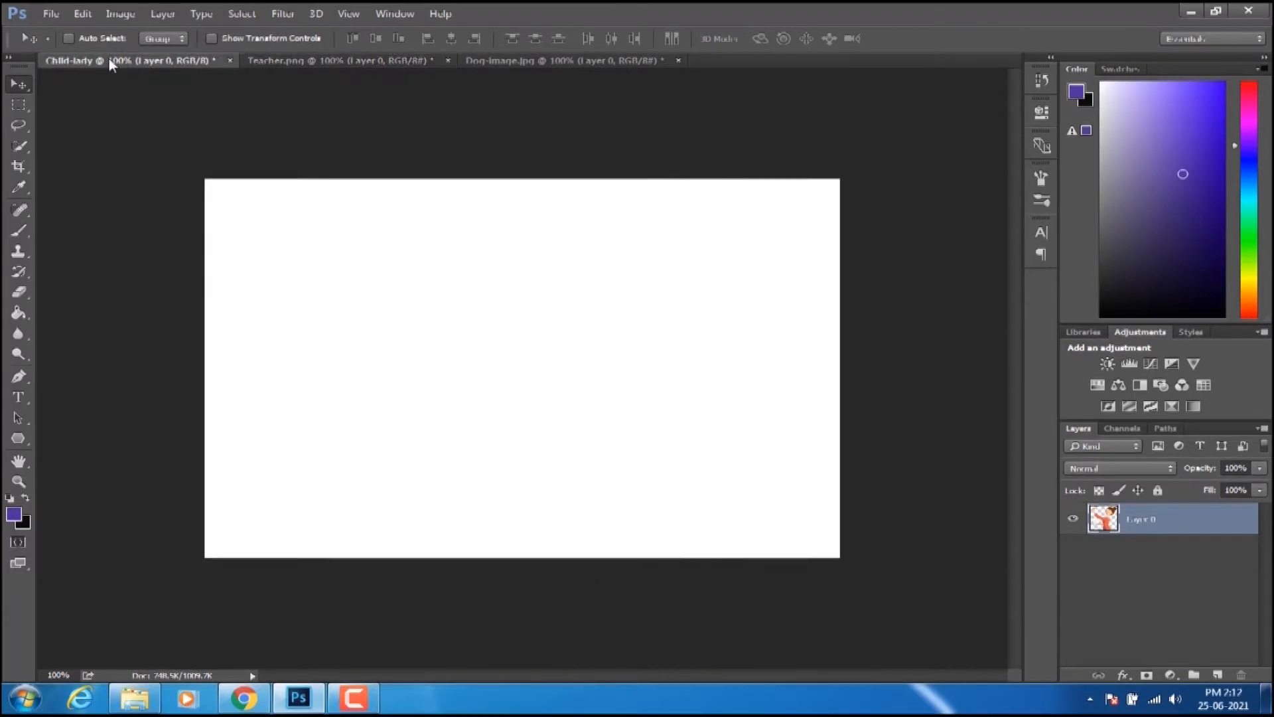
click(312, 64)
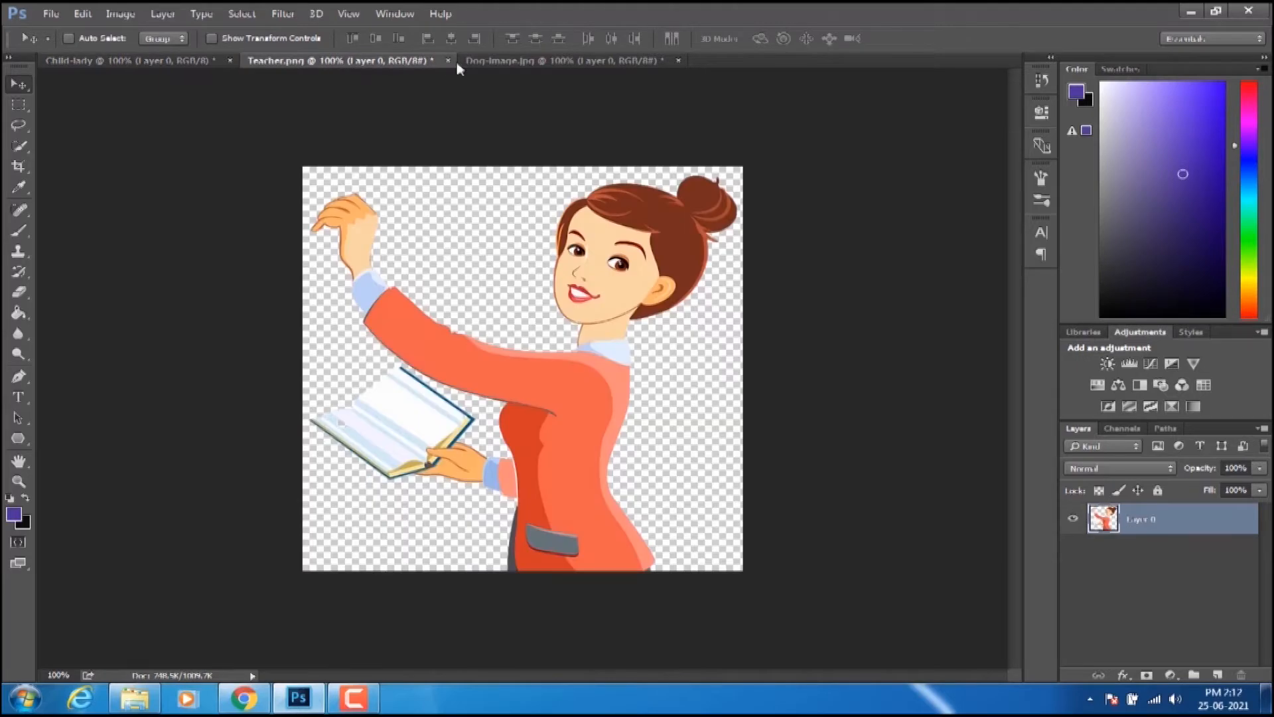
click(511, 60)
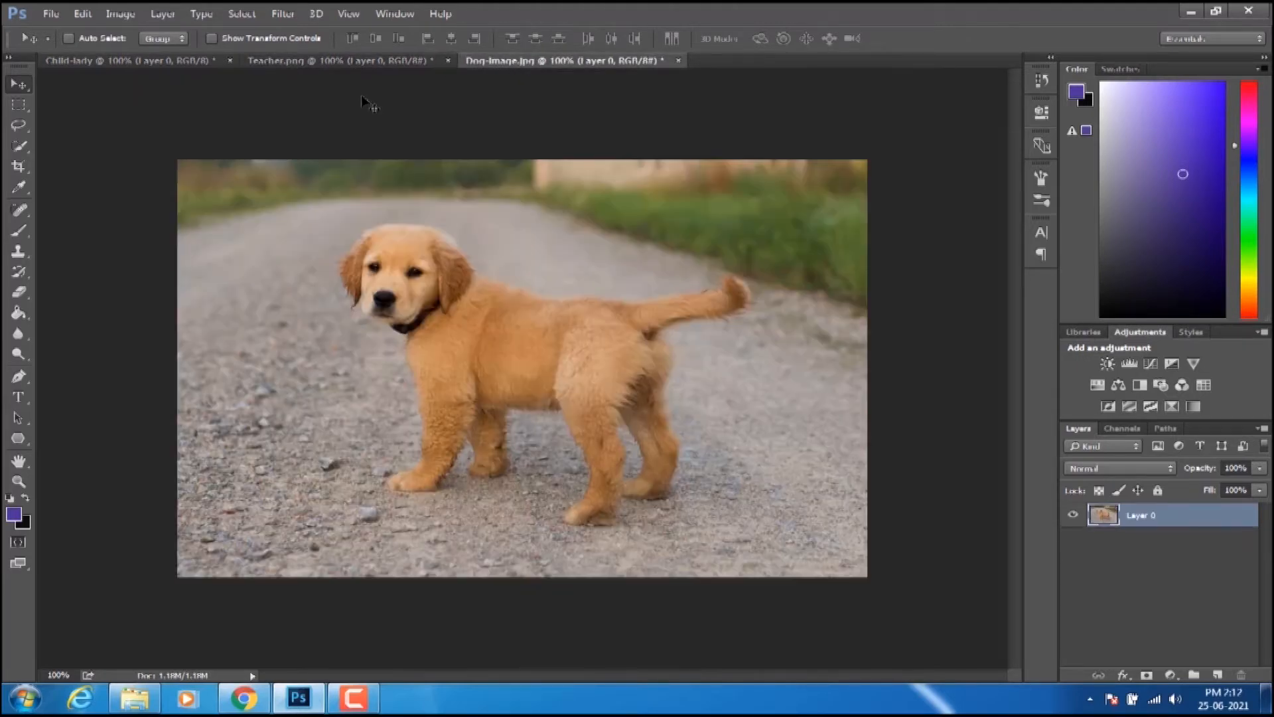
- Copy the teacher illustration from Teacher.png onto the white canvas of the child-lady document with the Move tool
click(297, 60)
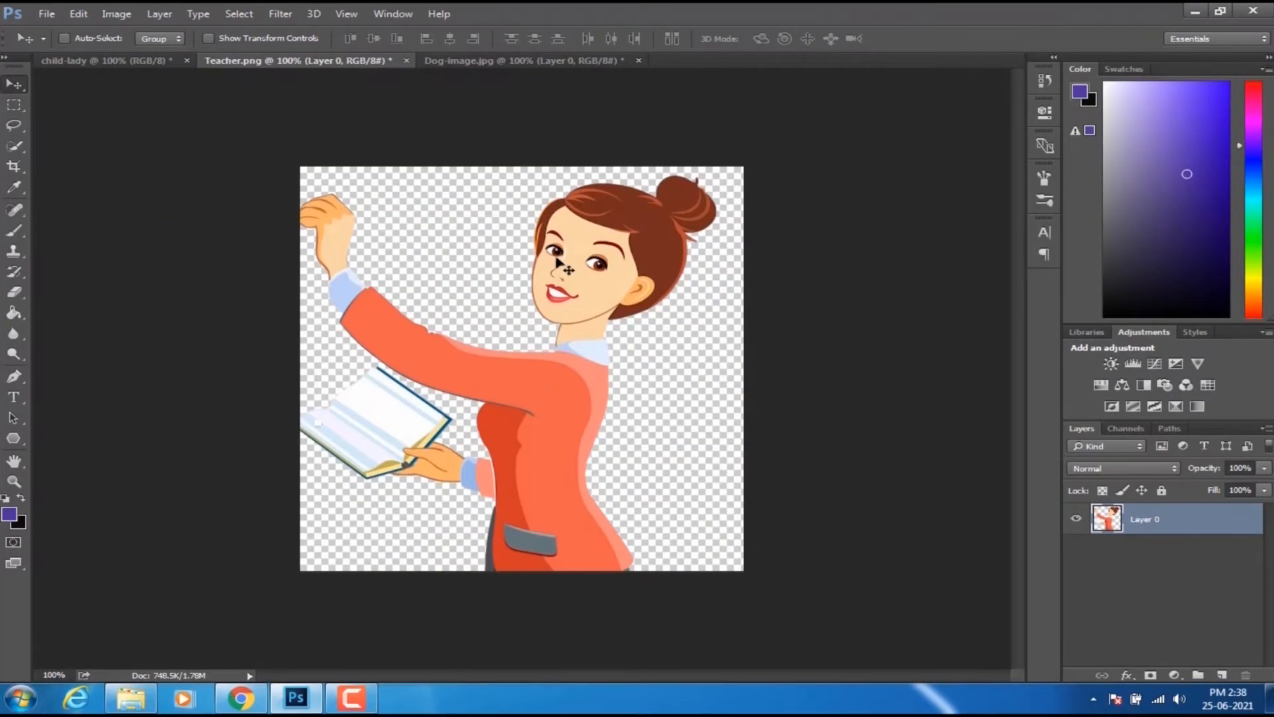
drag(597, 266, 576, 315)
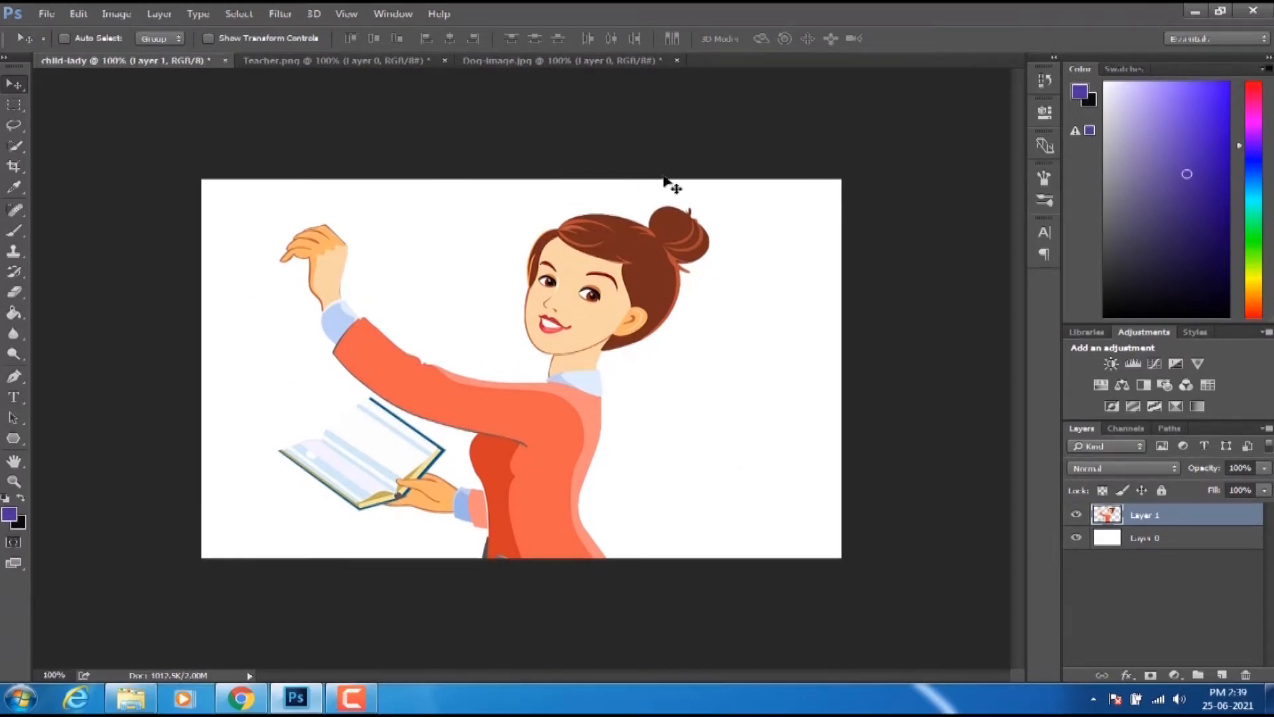
- Add a new empty layer above the teacher layer and select the entire canvas with the Rectangular Marquee Tool
click(1222, 675)
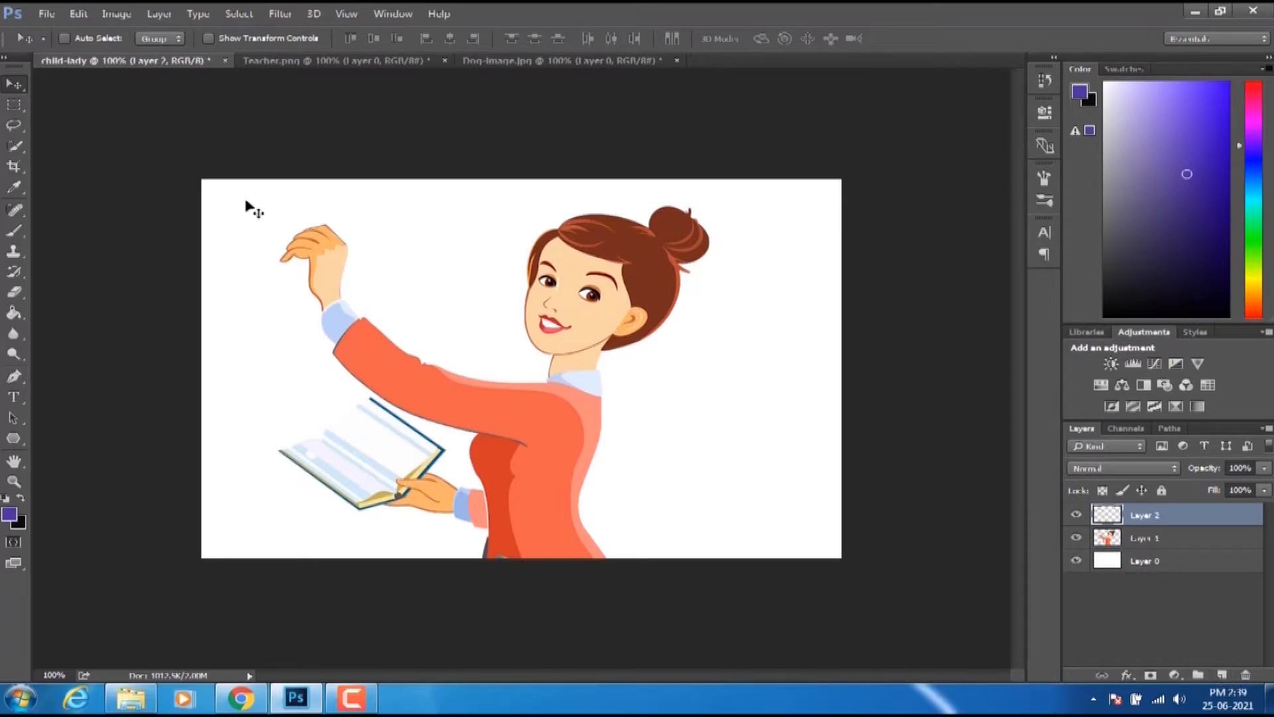
click(16, 107)
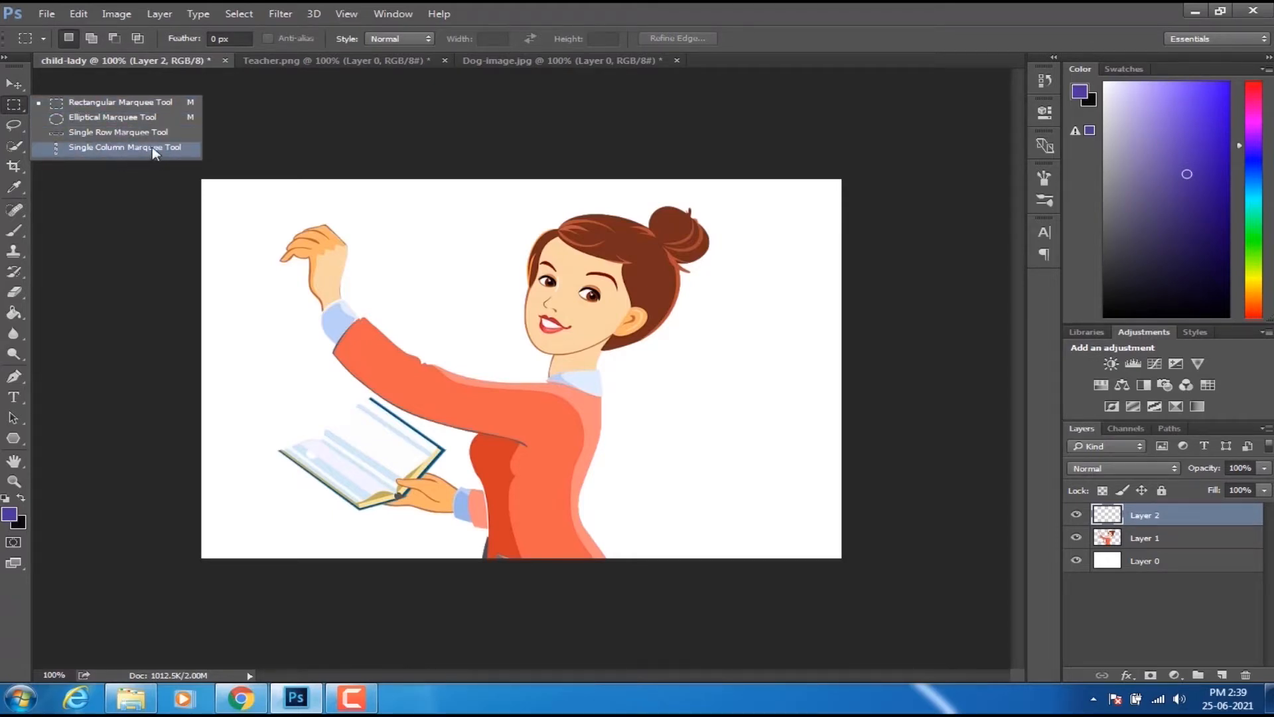
click(113, 103)
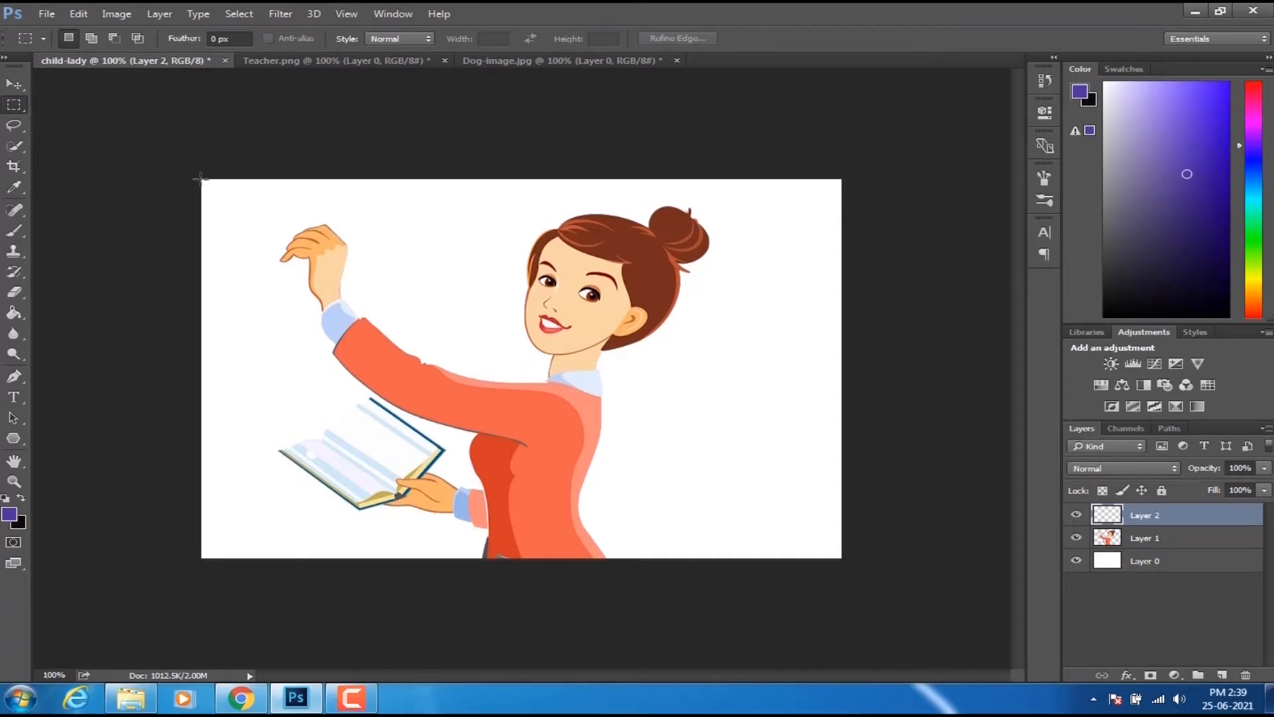
drag(201, 178, 841, 557)
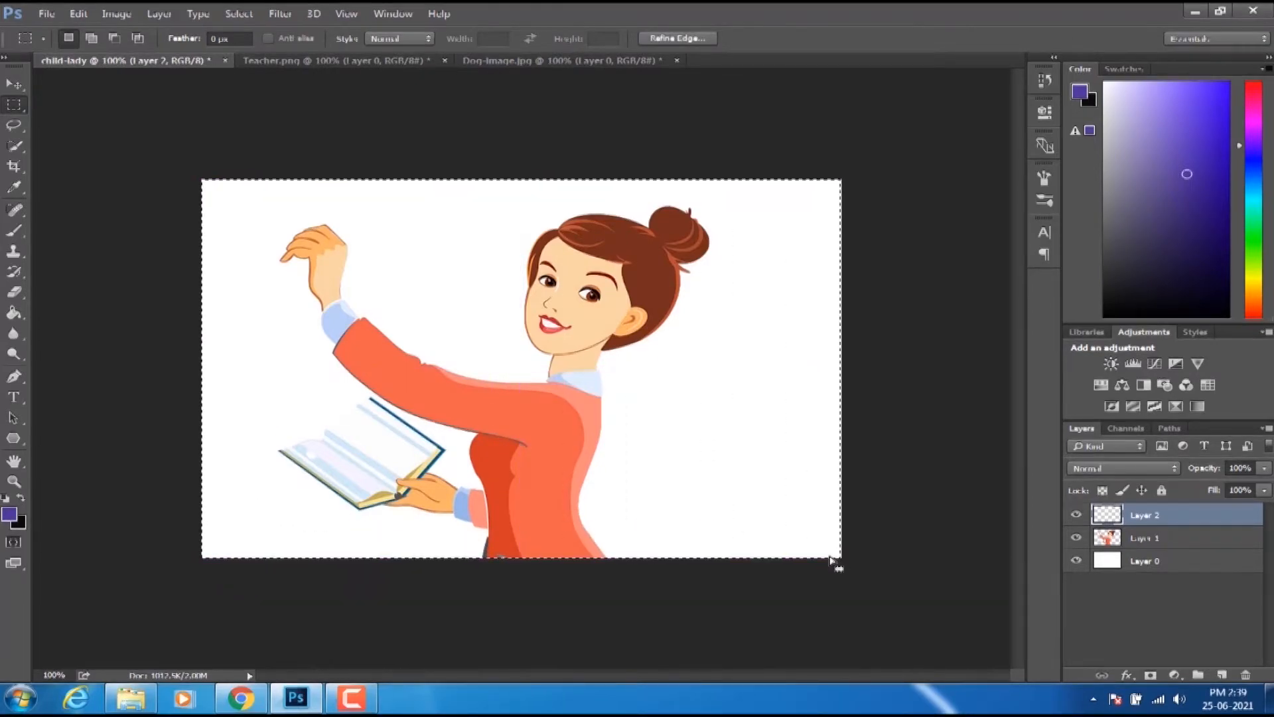
- Set the foreground colour to green 00a163 and fill the selected area of Layer 2 with the Paint Bucket Tool
click(11, 515)
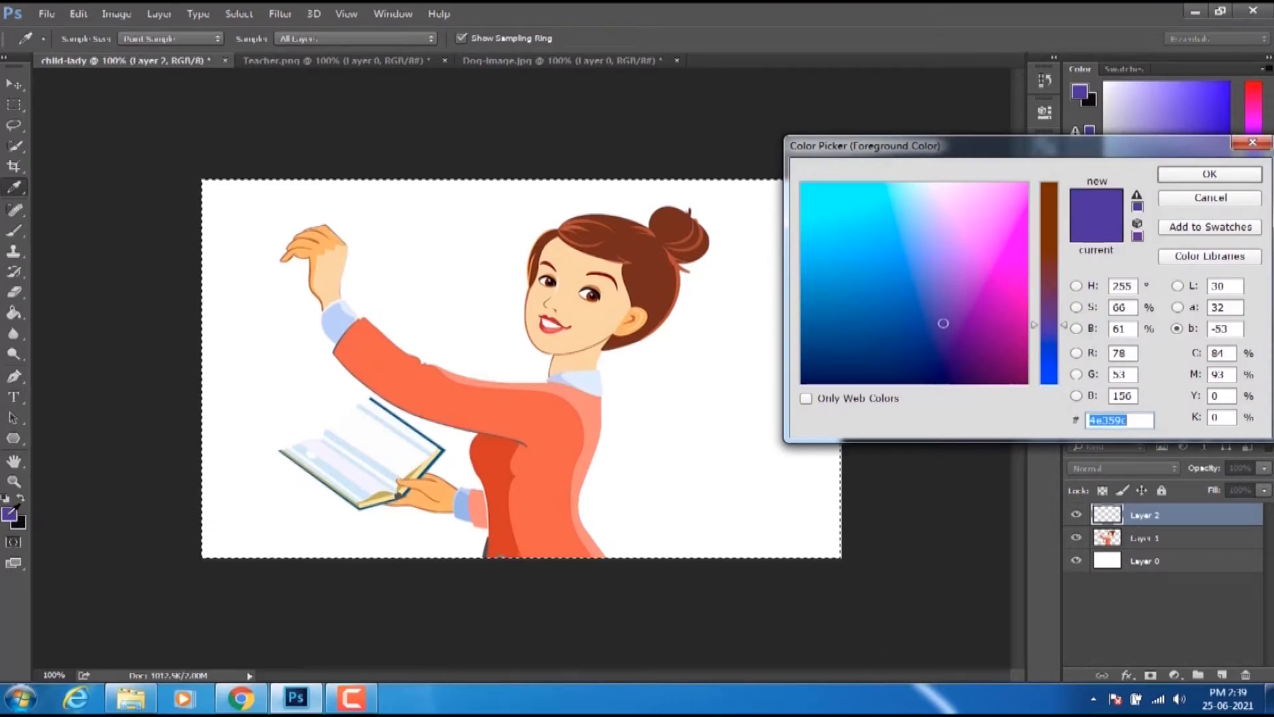
drag(1056, 287, 1046, 269)
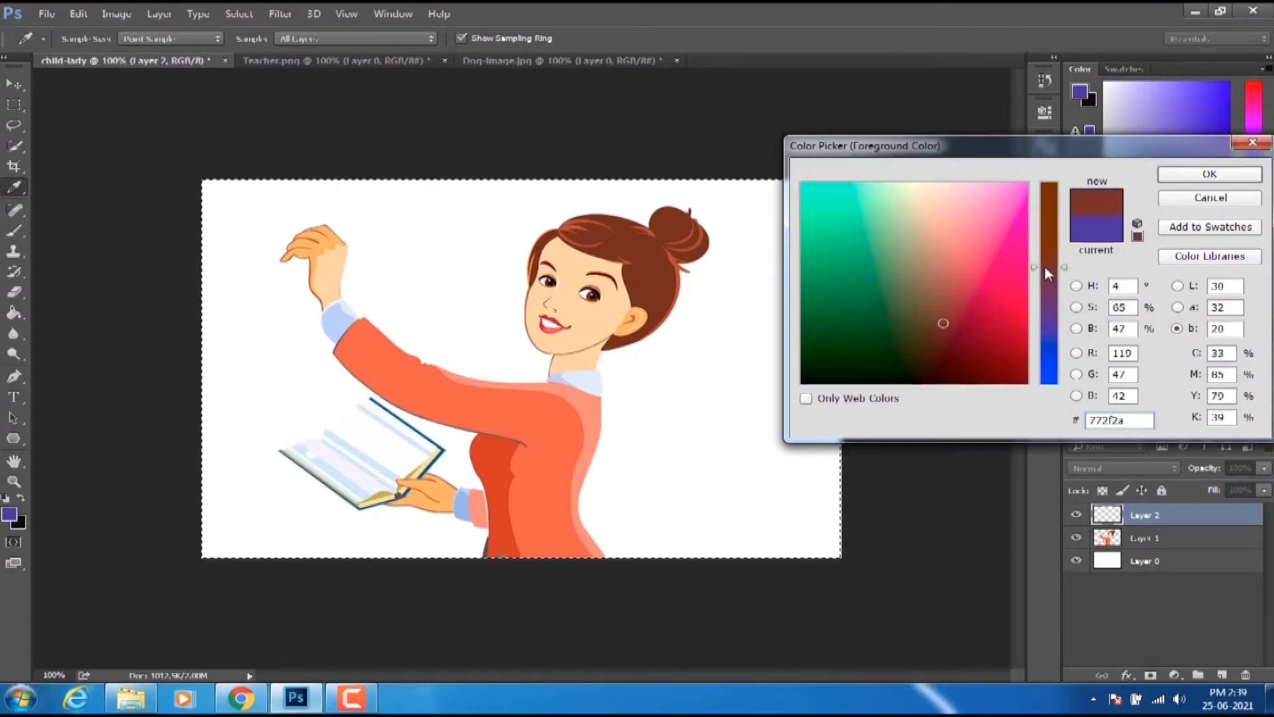
click(886, 282)
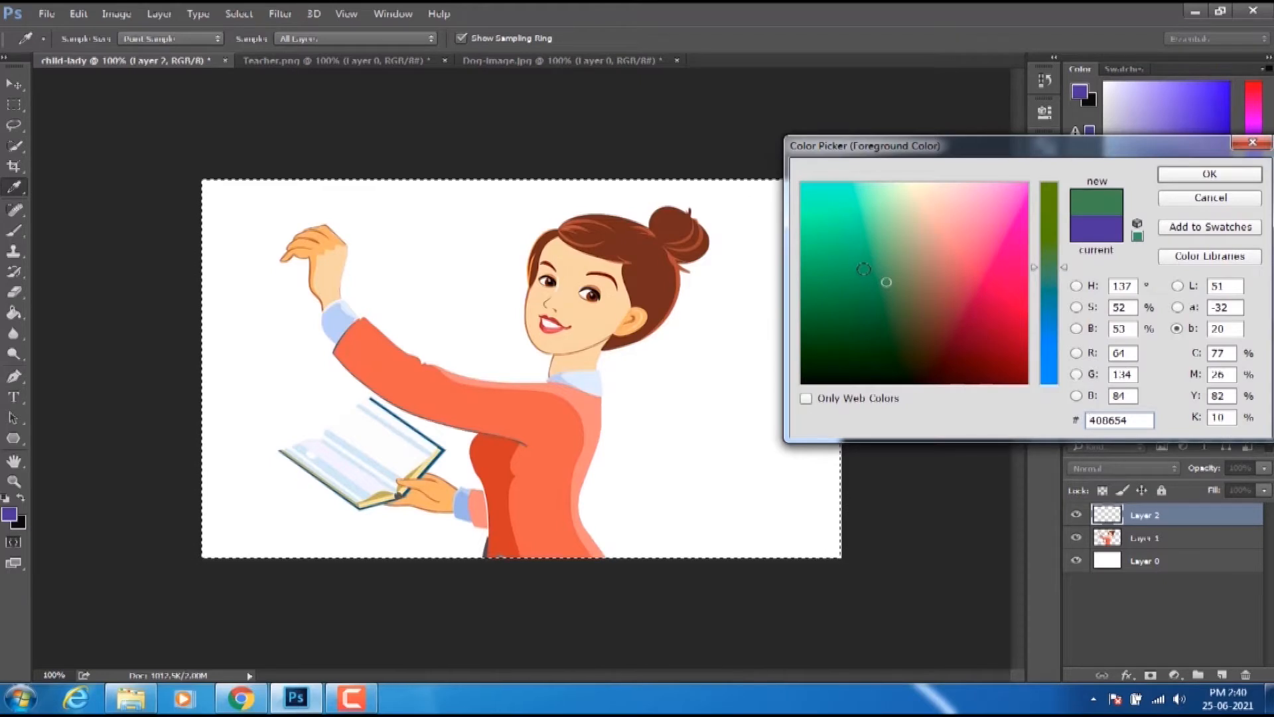
click(864, 269)
click(1202, 178)
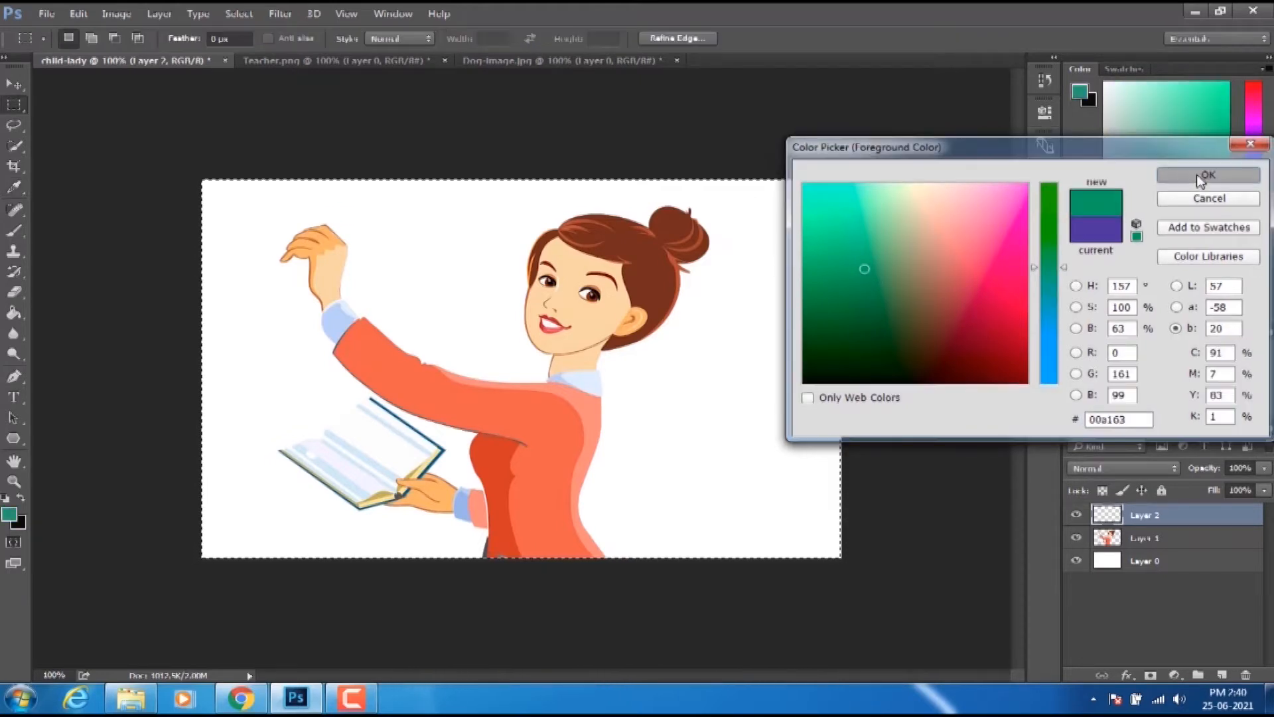
click(14, 315)
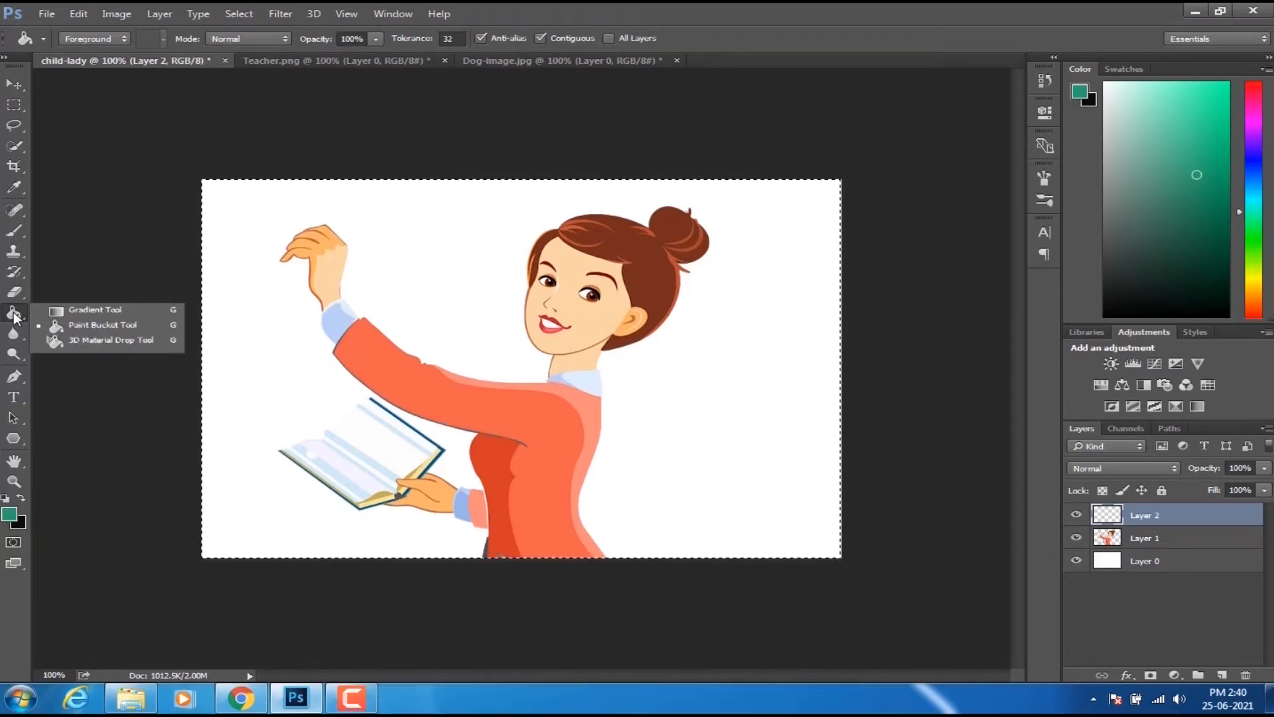
click(250, 205)
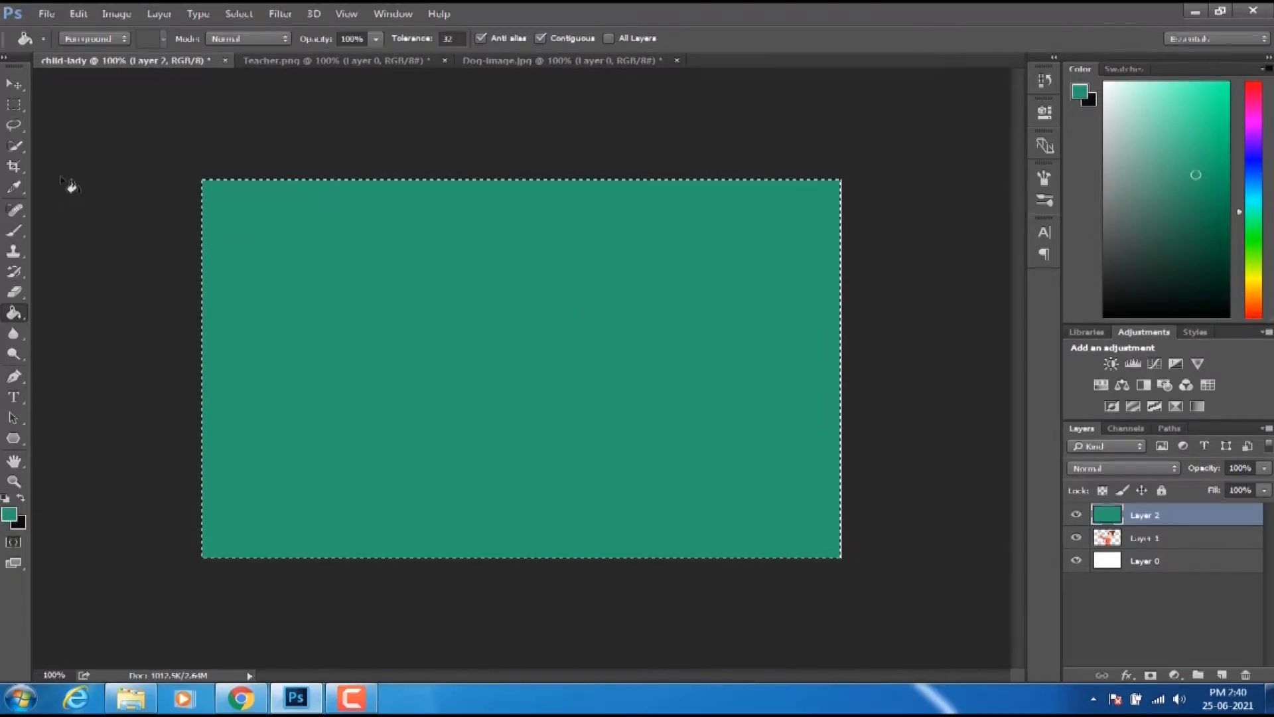
- Bring the teacher's Layer 1 above the green Layer 2 in the layer order and deselect the canvas
click(14, 84)
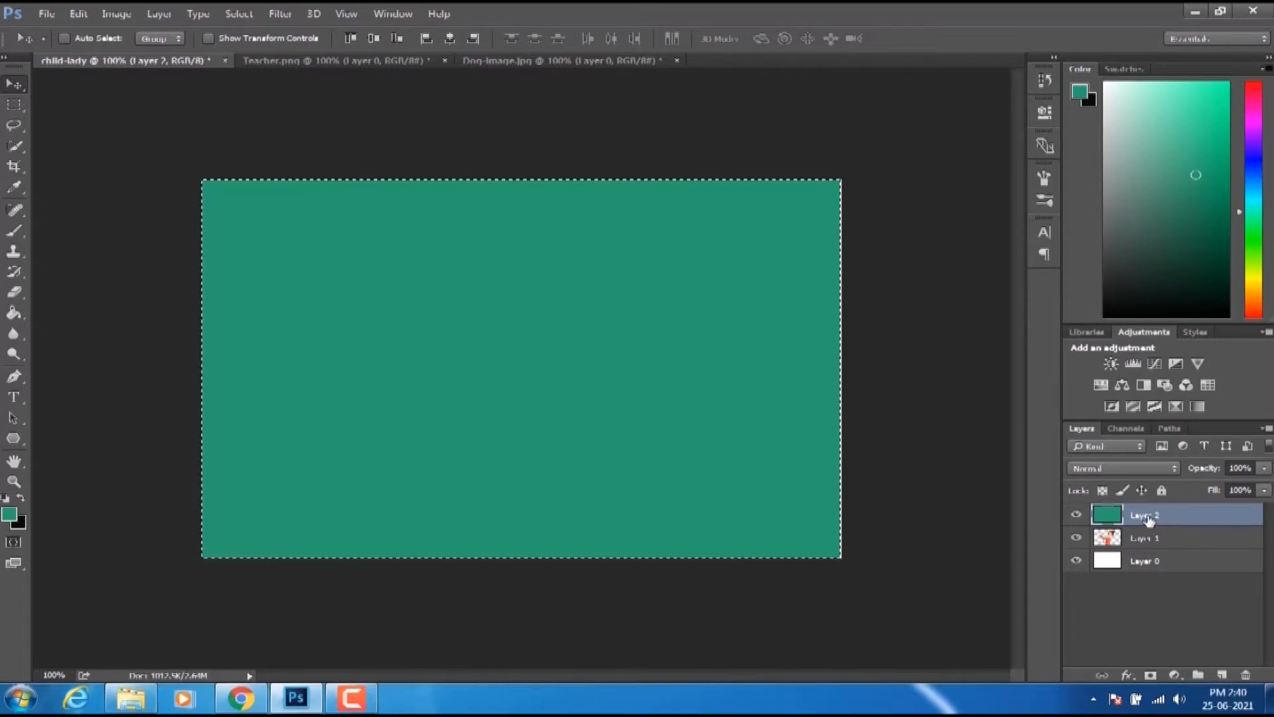
click(1143, 561)
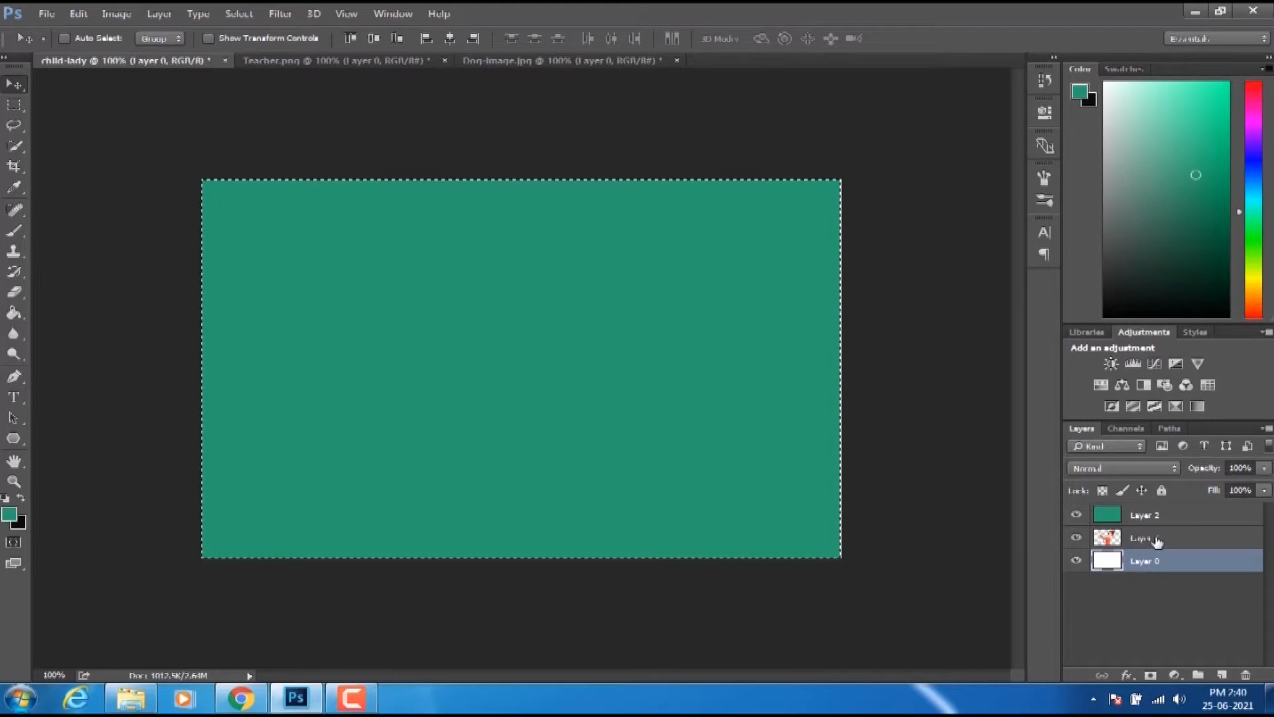
click(1156, 538)
click(1151, 517)
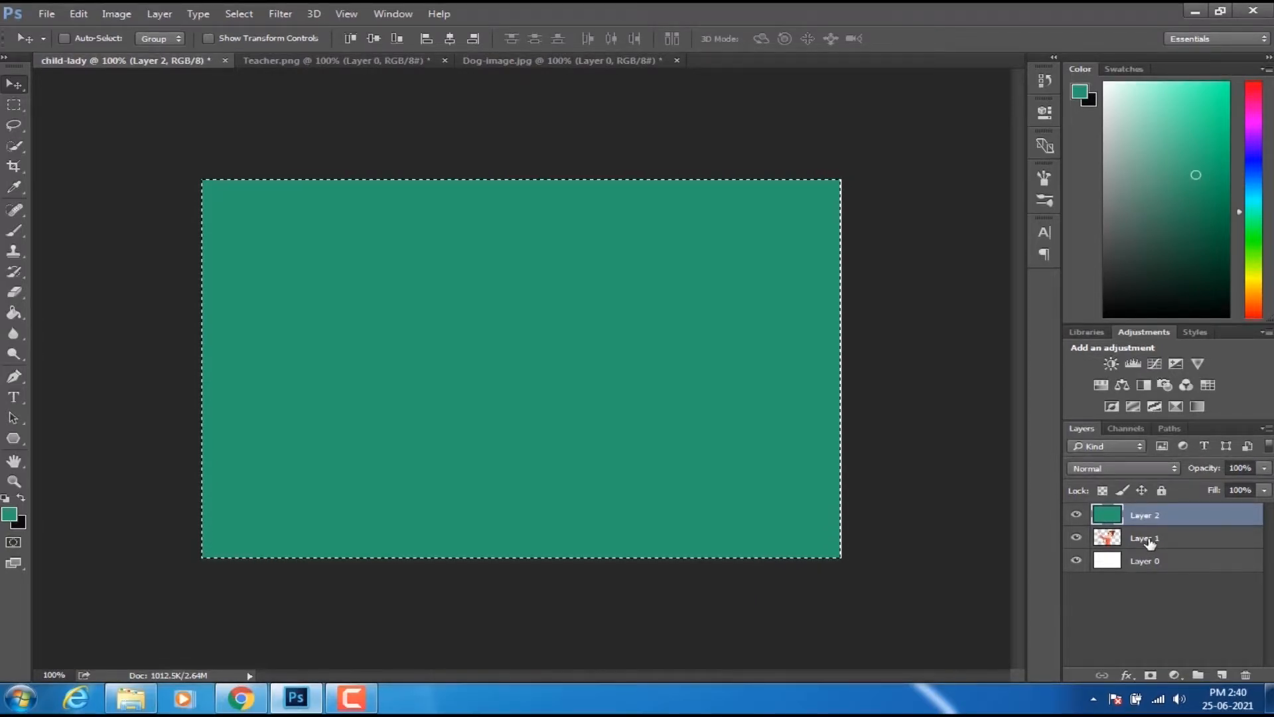
click(1152, 539)
click(1155, 516)
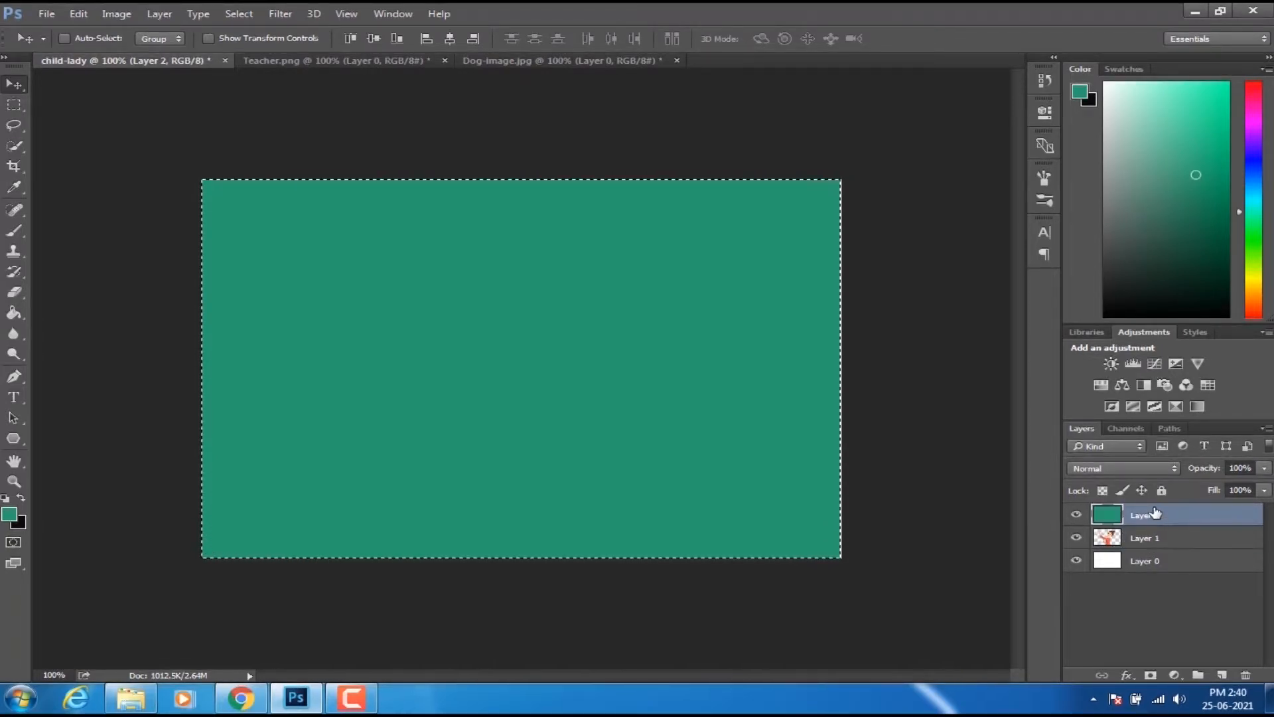
double_click(1143, 538)
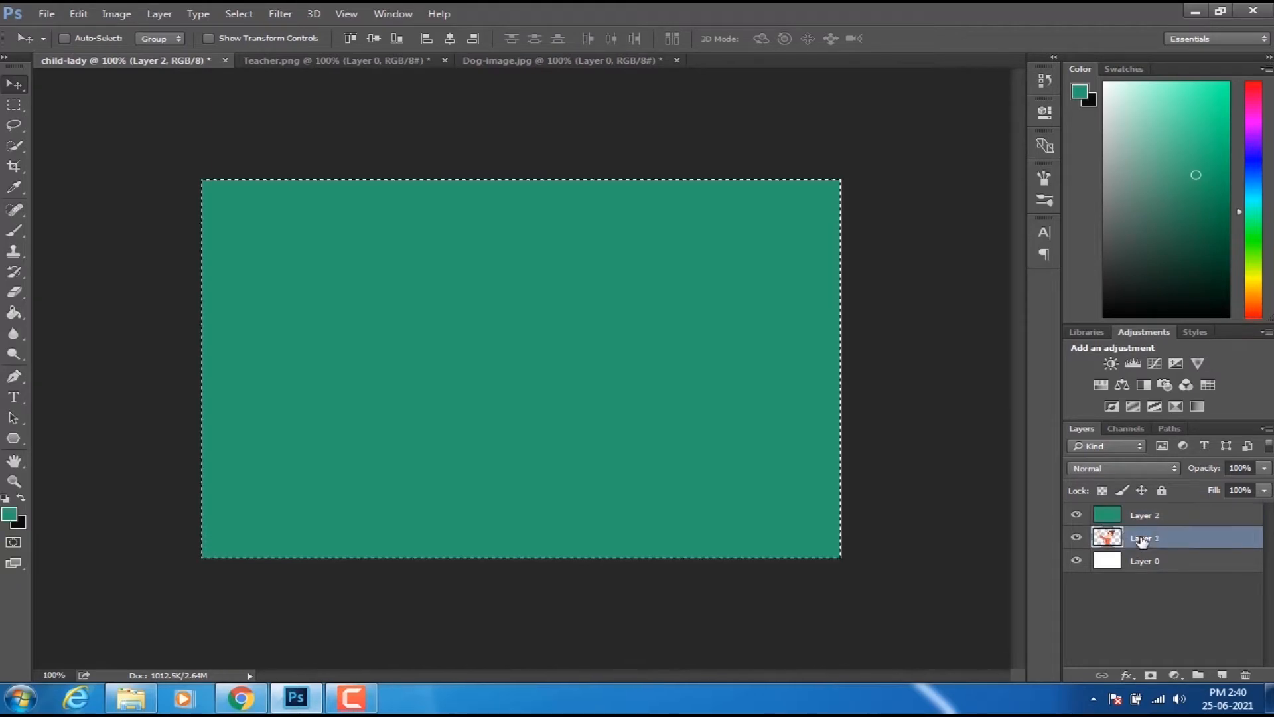
click(1171, 592)
mouse_move(1149, 545)
mouse_down()
mouse_move(1151, 515)
mouse_move(1133, 544)
mouse_move(1137, 527)
mouse_up()
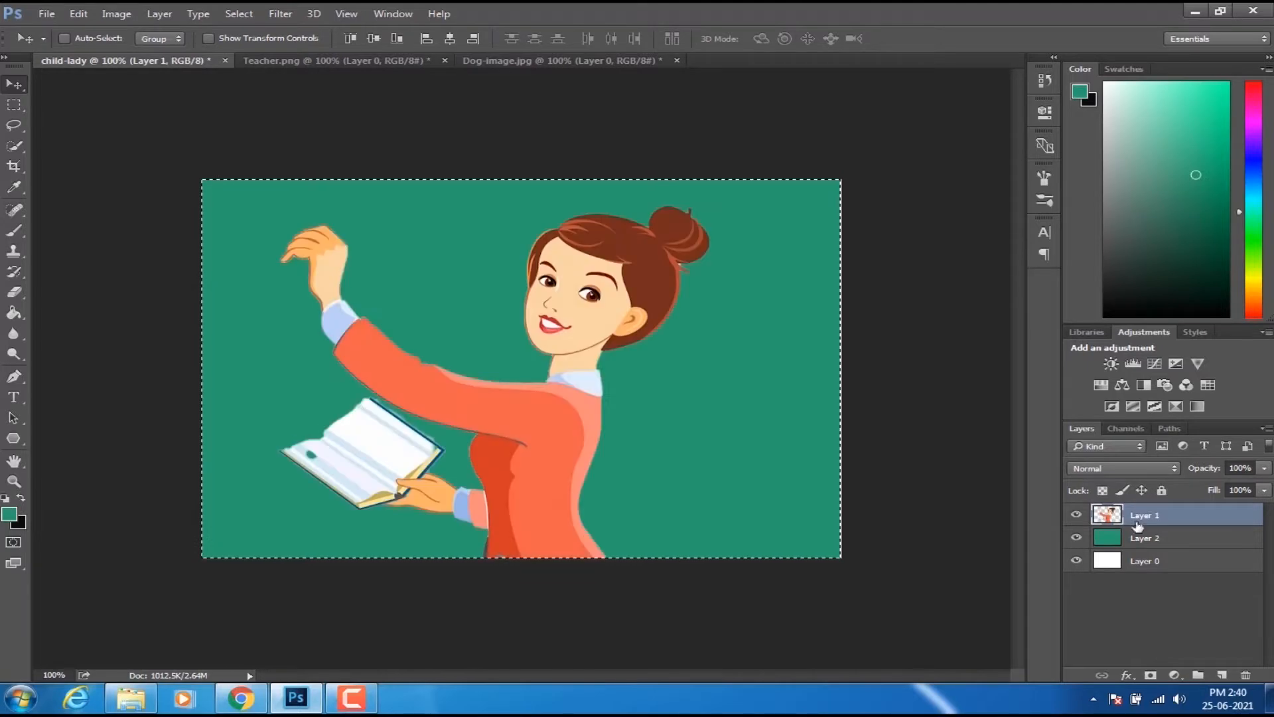
key(ctrl)
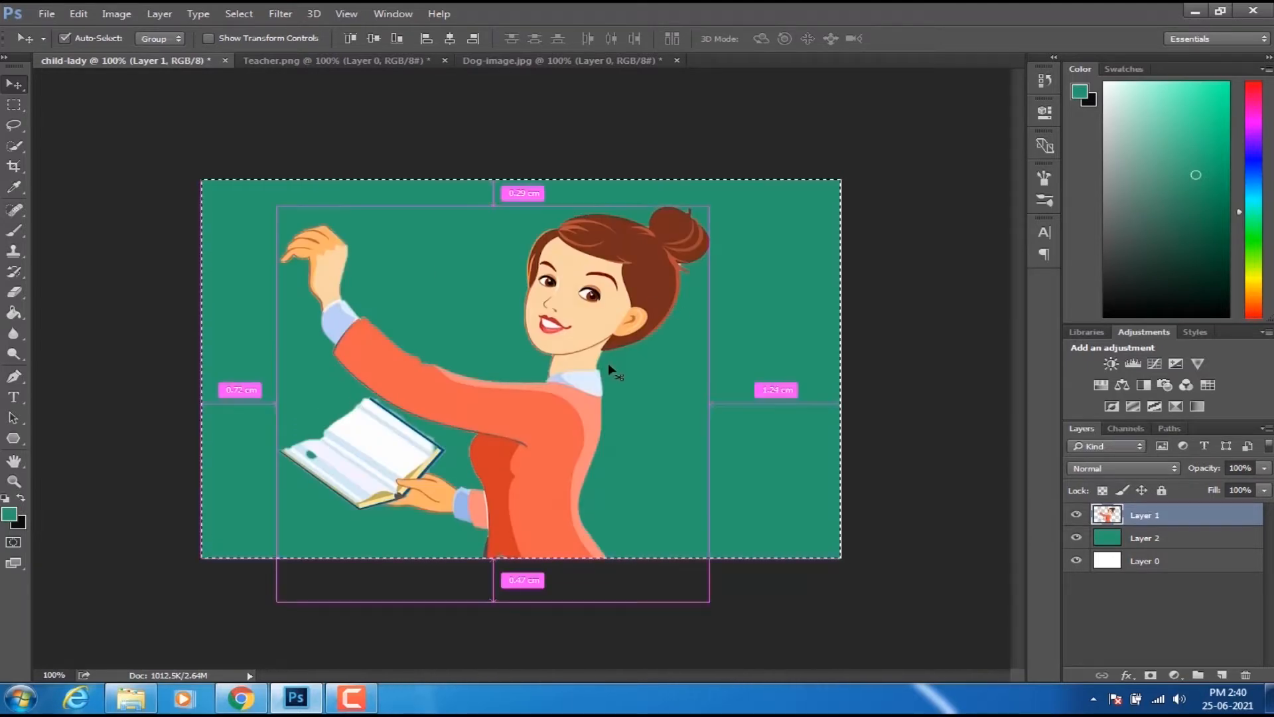
key(ctrl+d)
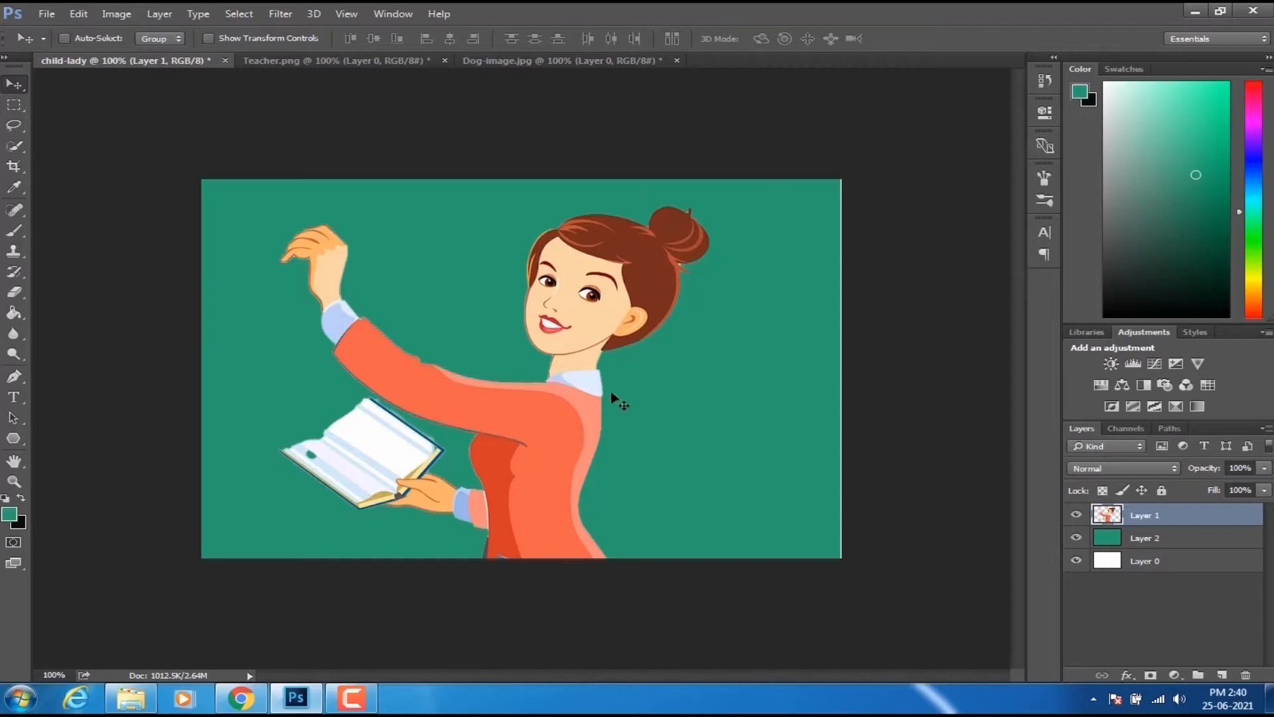
- Pick the teacher's Layer 1 directly on the canvas and check which layers lie under the green background area
right_click(584, 302)
click(623, 306)
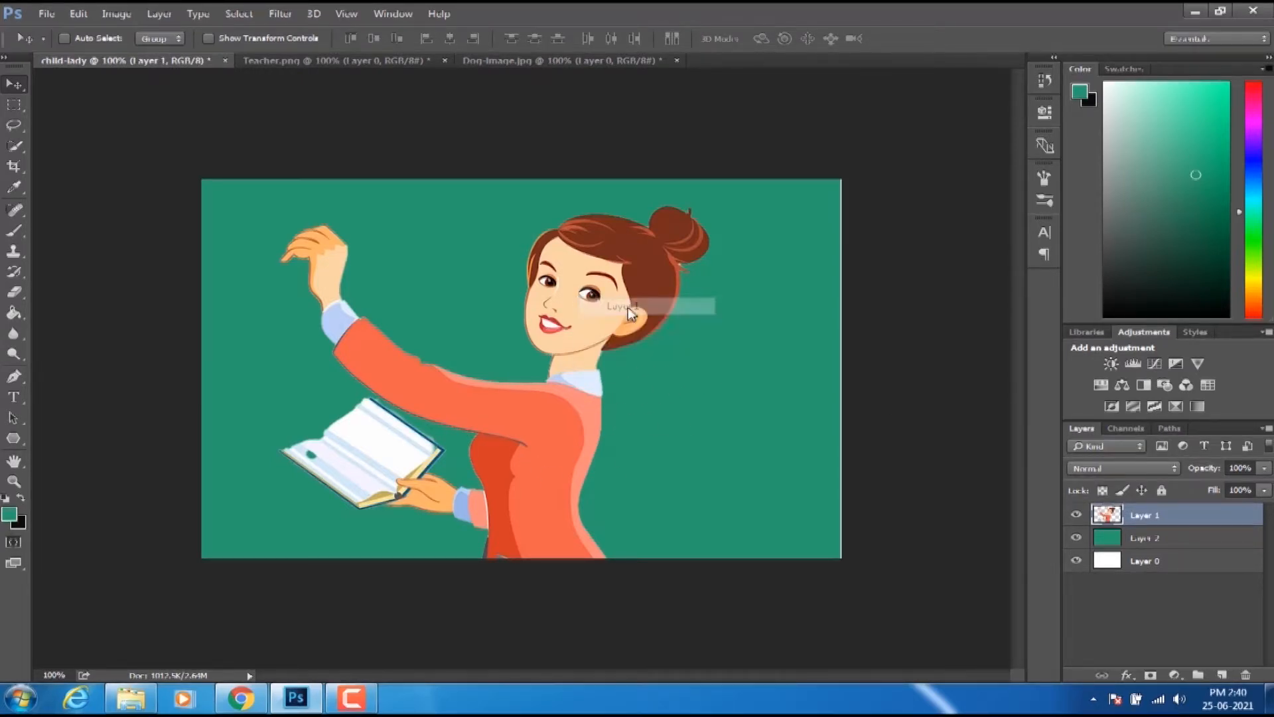
right_click(583, 325)
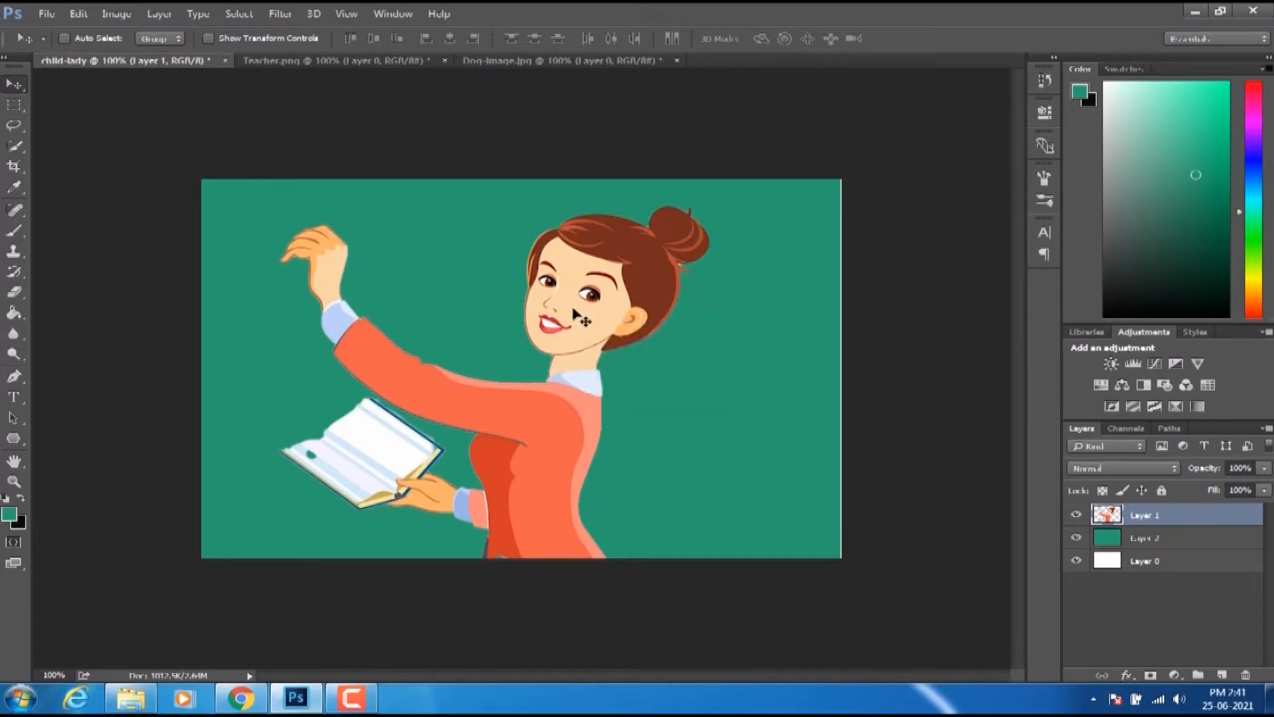
right_click(765, 251)
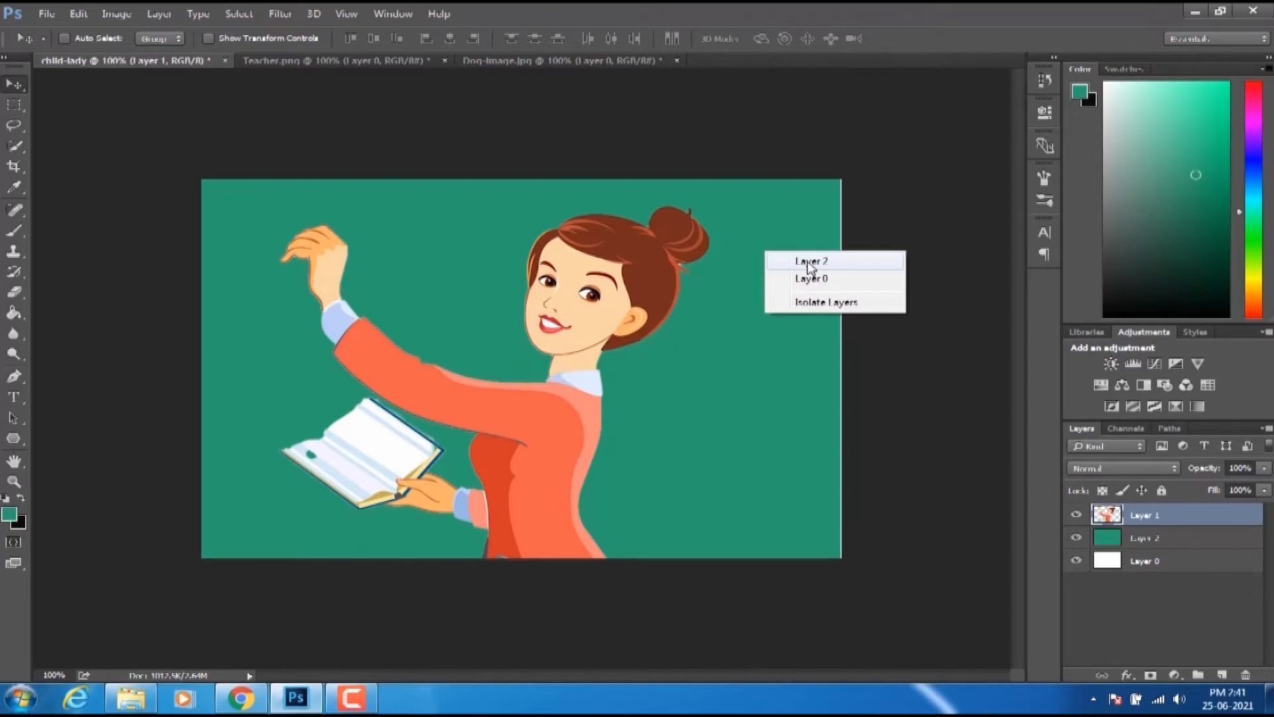
click(761, 245)
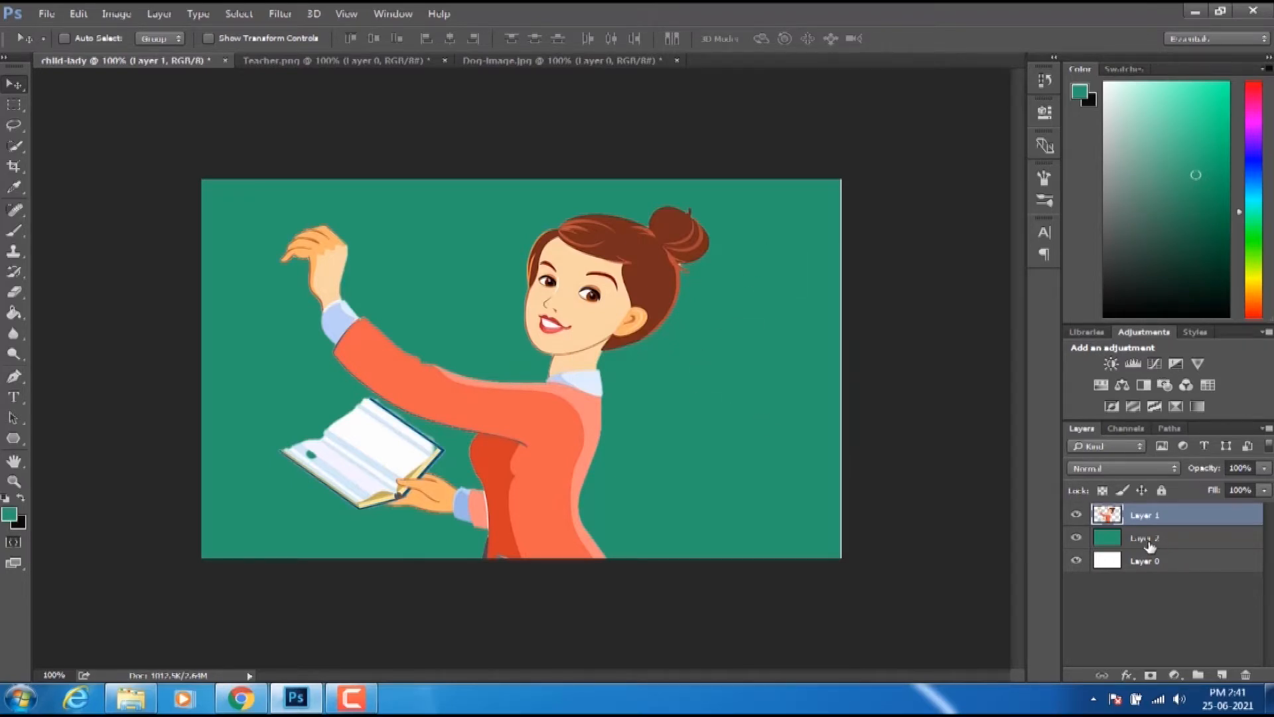
- Pick the green Layer 2 directly on the canvas and nudge it slightly to the right
right_click(743, 375)
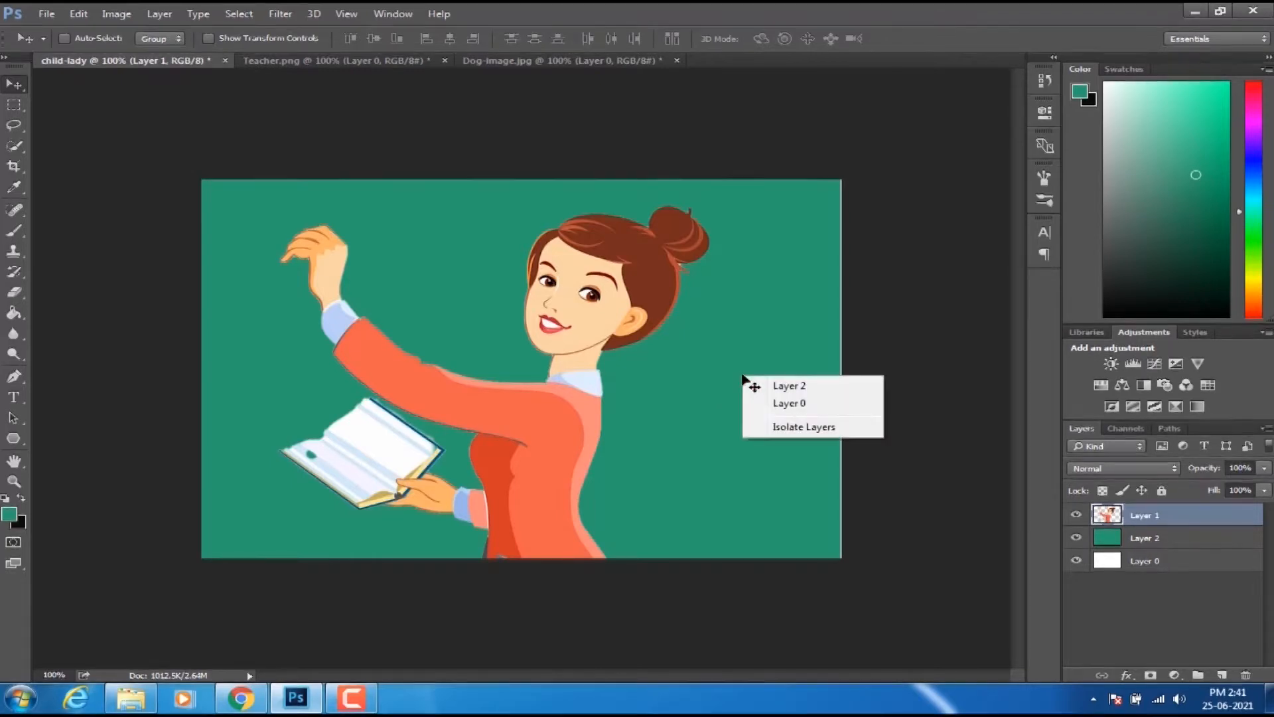
click(786, 388)
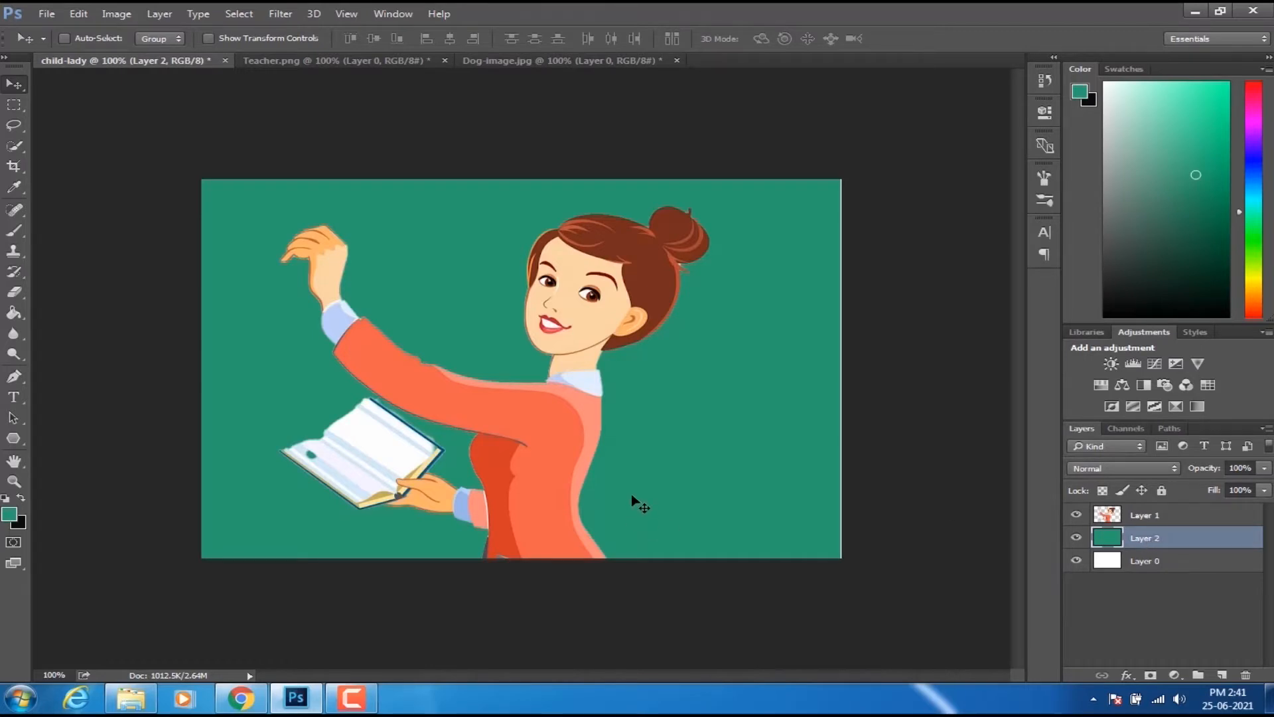
key(Right)
key(Left)
key(Left)
key(Right)
key(Right)
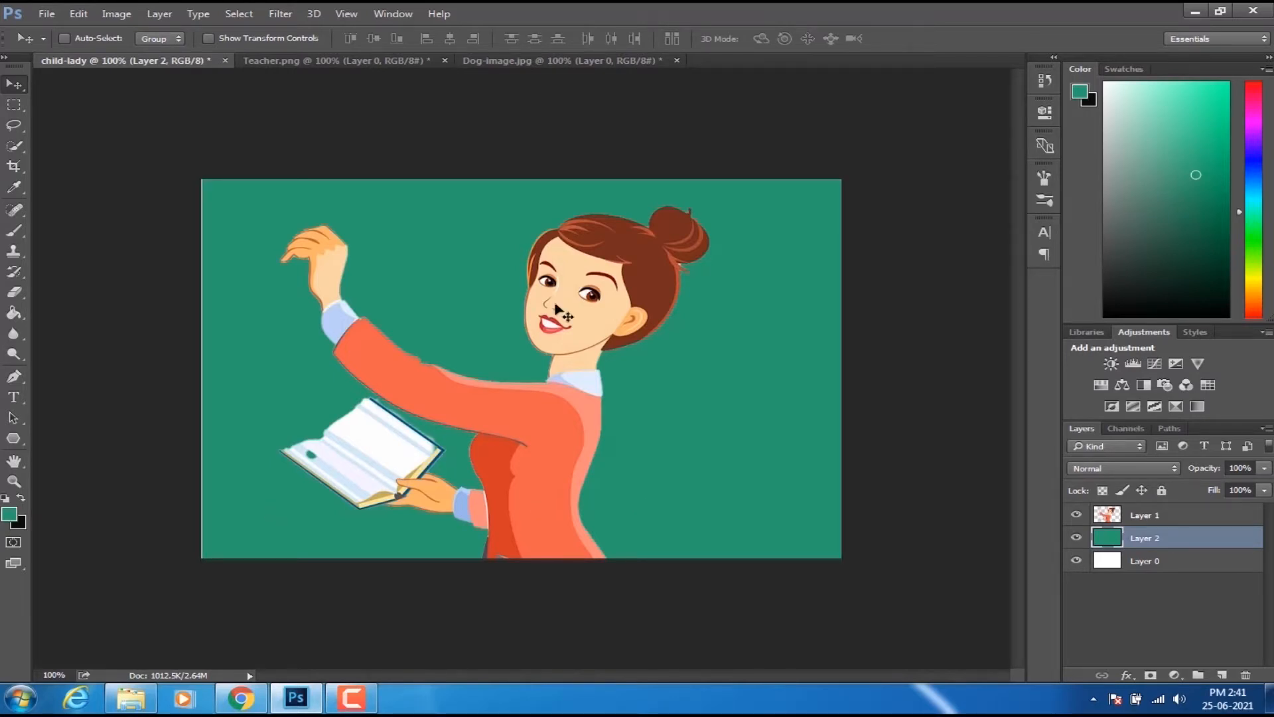
- Scale the teacher on Layer 1 to about 84.6% width and 90% height and move her to the right side of the canvas
right_click(591, 318)
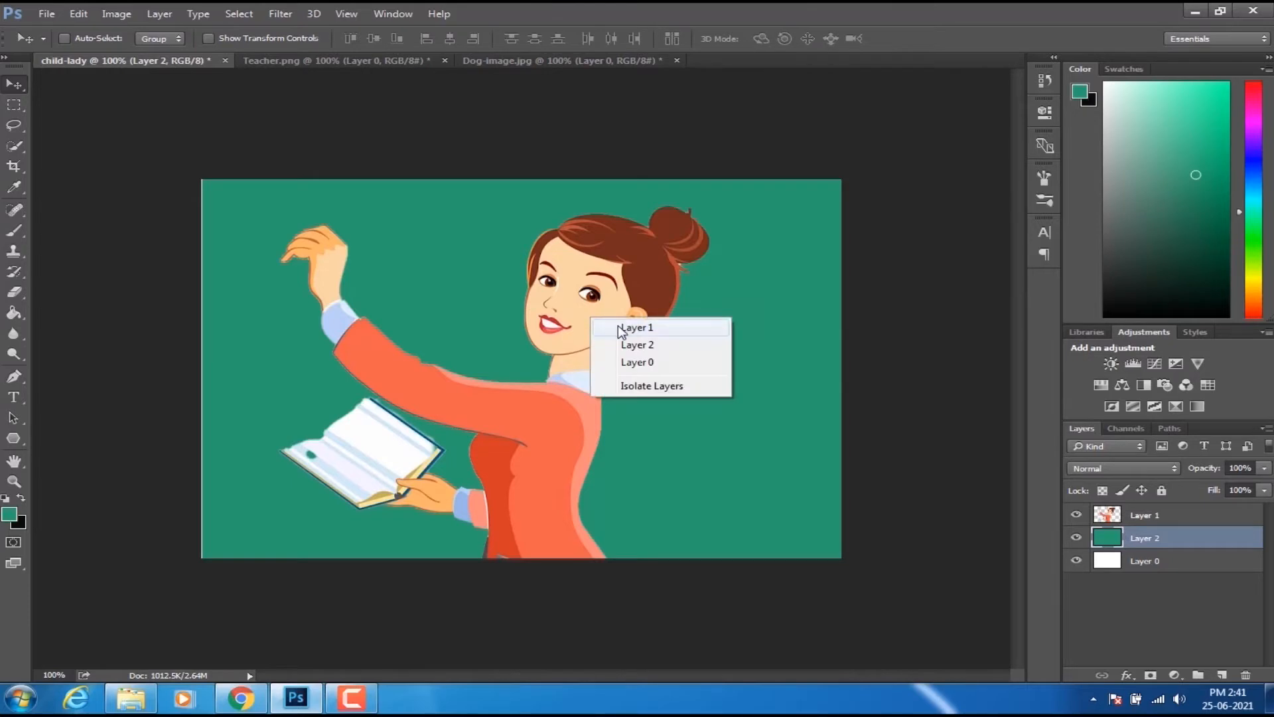
click(635, 328)
key(ctrl+t)
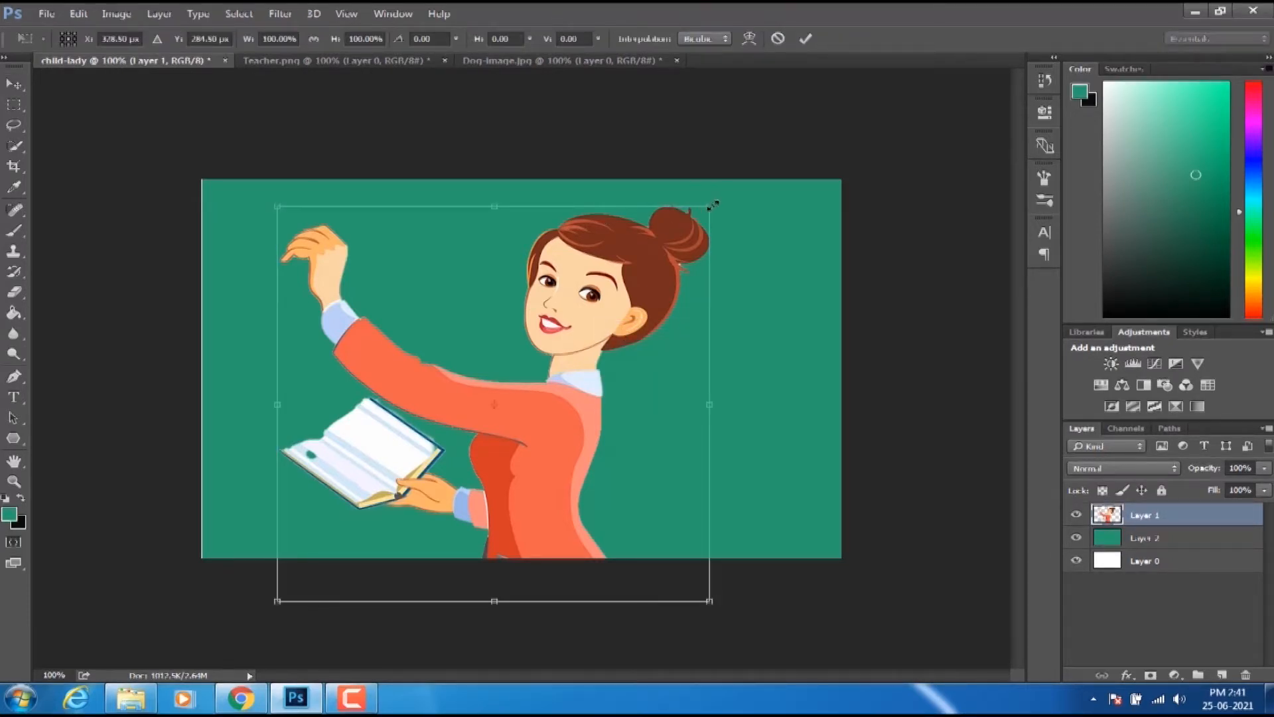
mouse_move(709, 206)
mouse_down()
mouse_move(660, 262)
mouse_move(558, 336)
mouse_move(509, 396)
mouse_move(699, 210)
mouse_up()
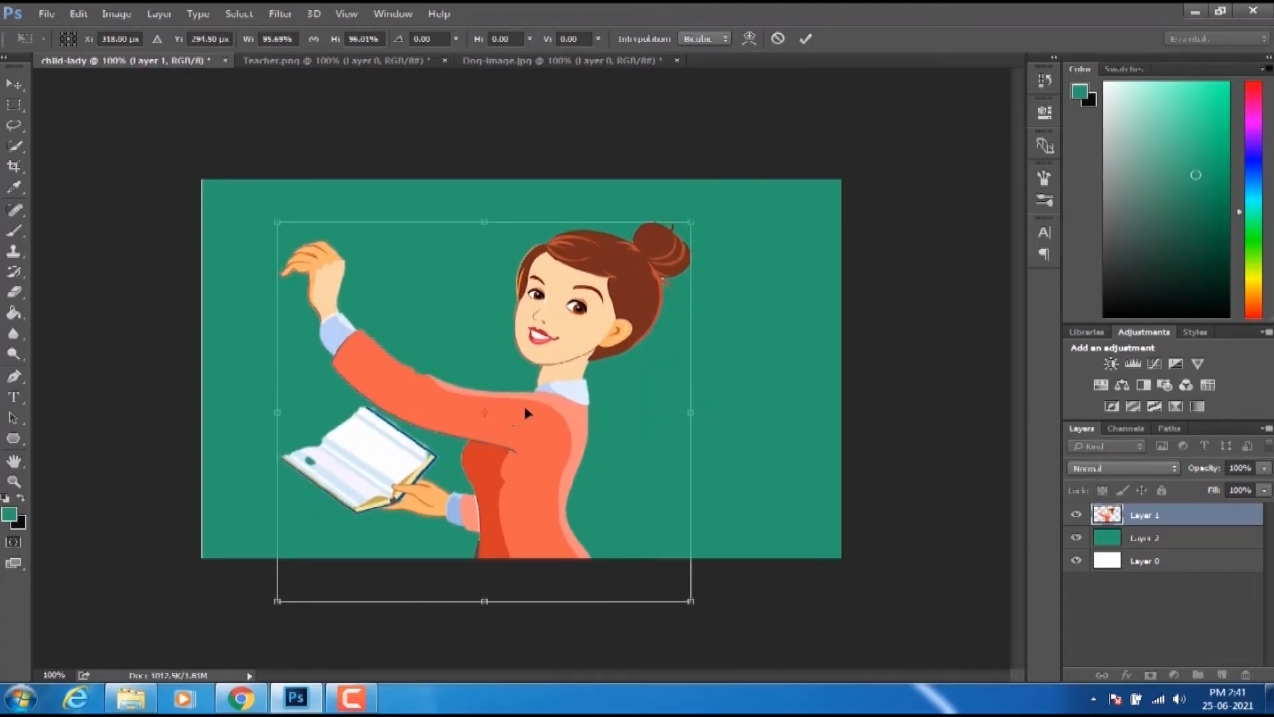
drag(691, 217, 646, 239)
click(11, 87)
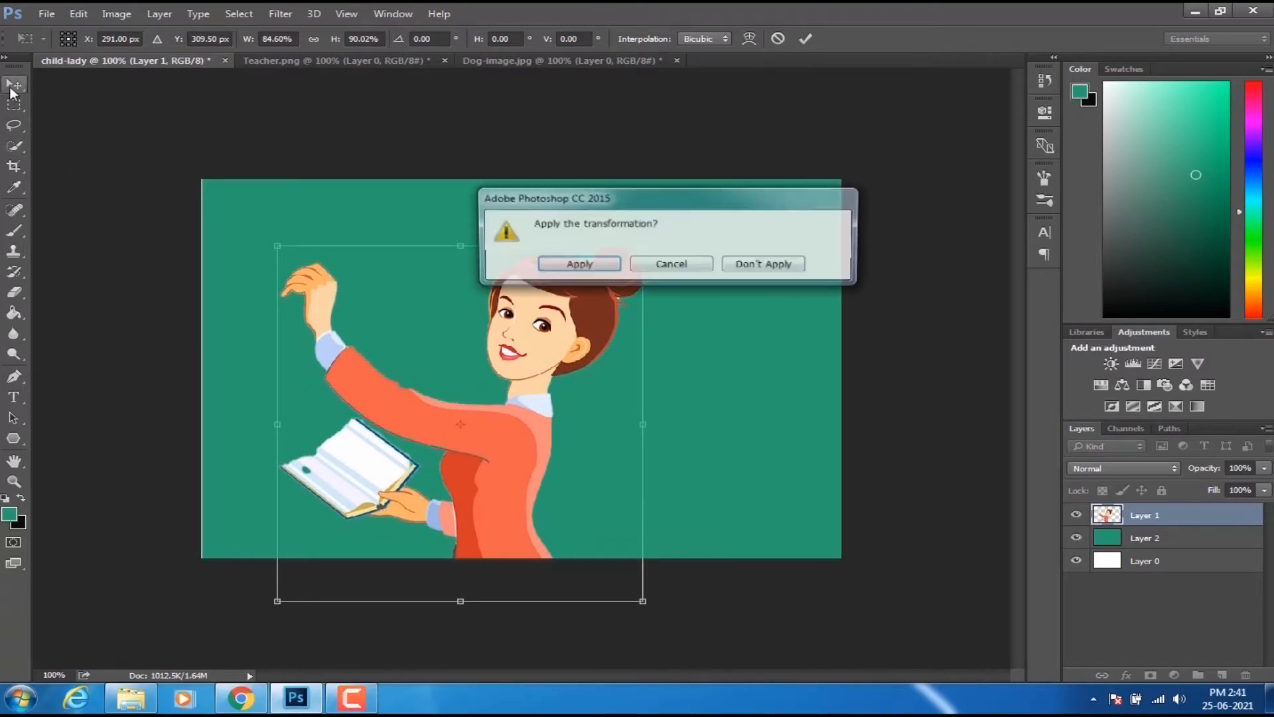
click(569, 265)
drag(556, 321, 759, 326)
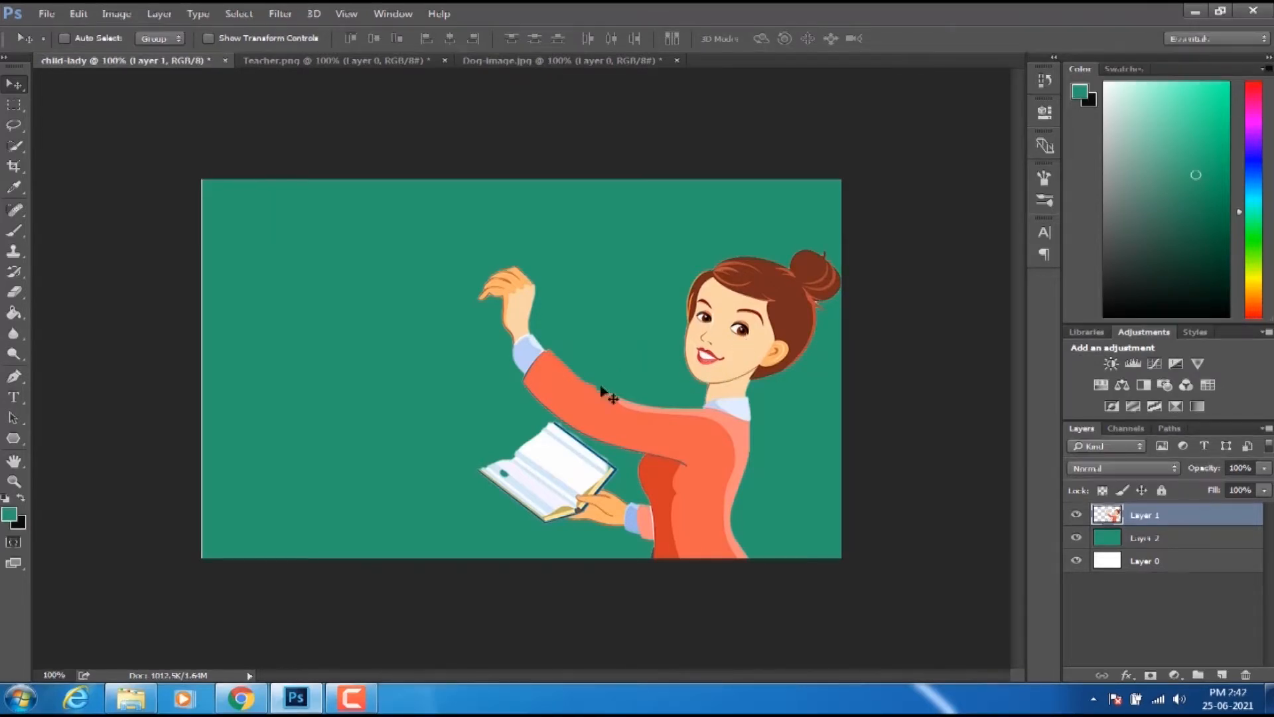
- In Dog-image.jpg, select the puppy's head, chest and upper front leg with the Quick Selection Tool
click(532, 61)
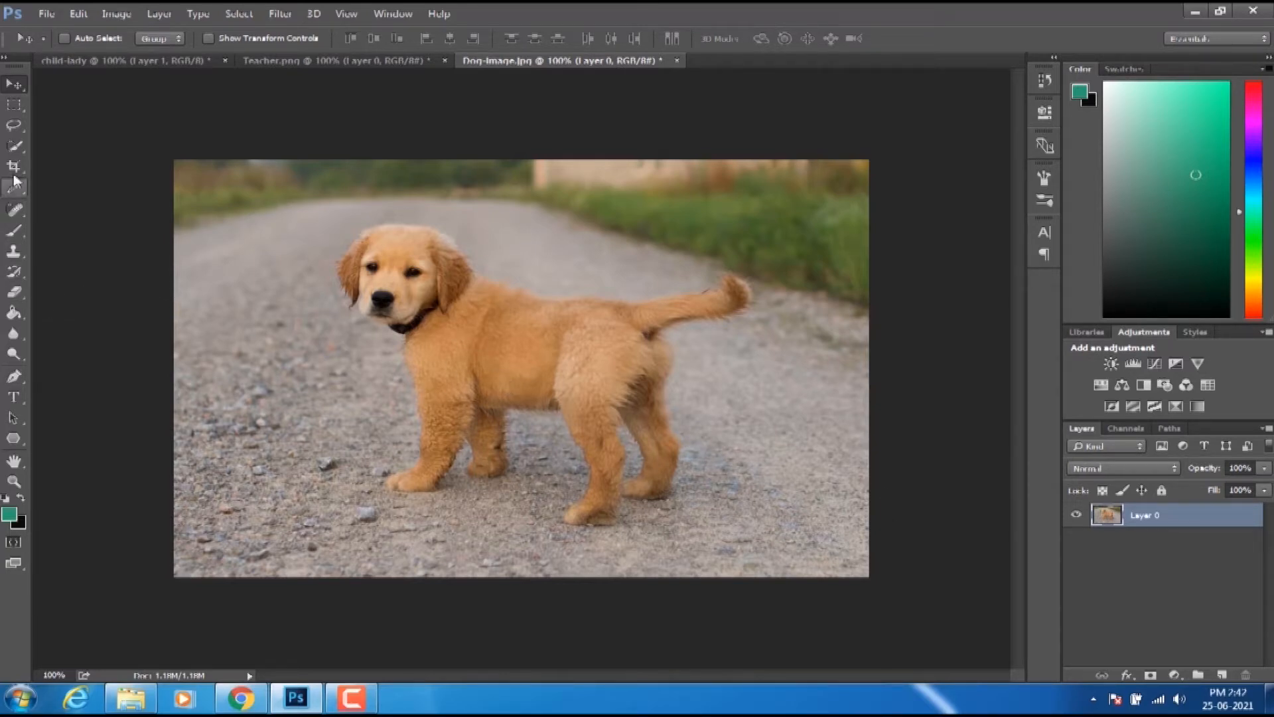
drag(14, 144, 78, 141)
click(411, 295)
mouse_move(402, 254)
mouse_down()
mouse_move(400, 270)
mouse_move(443, 279)
mouse_up()
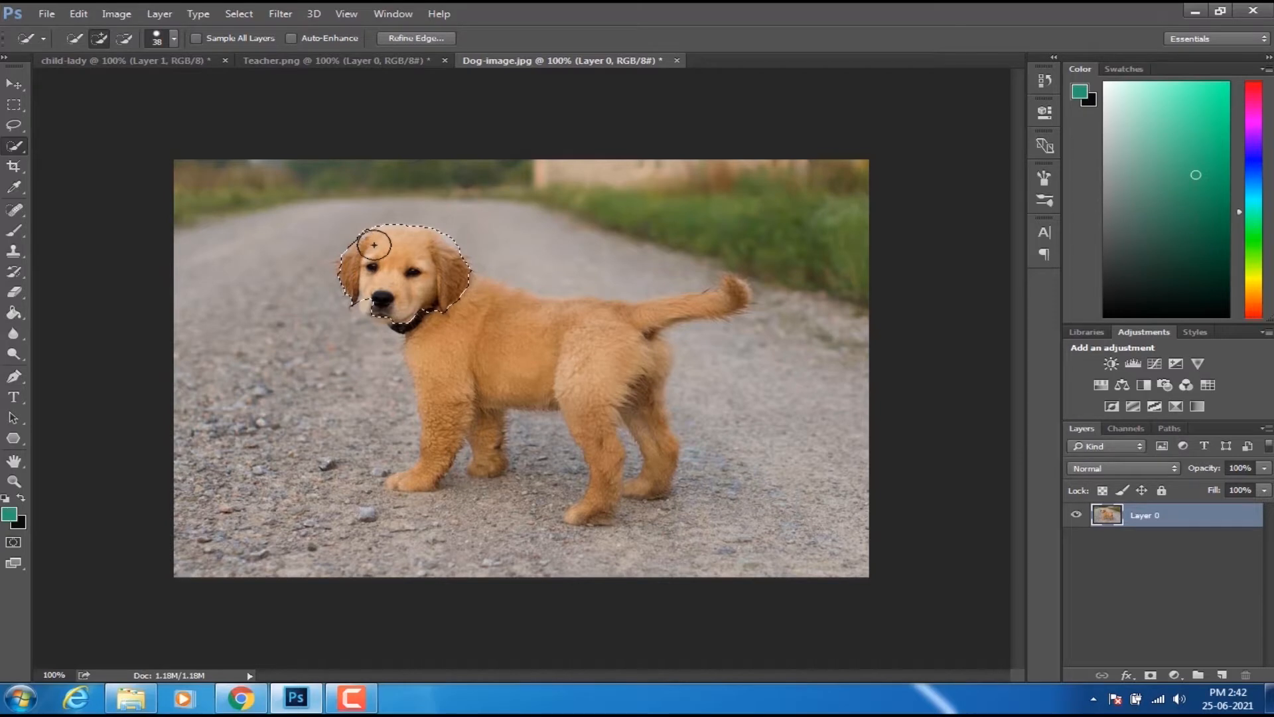
drag(447, 316, 447, 428)
click(479, 358)
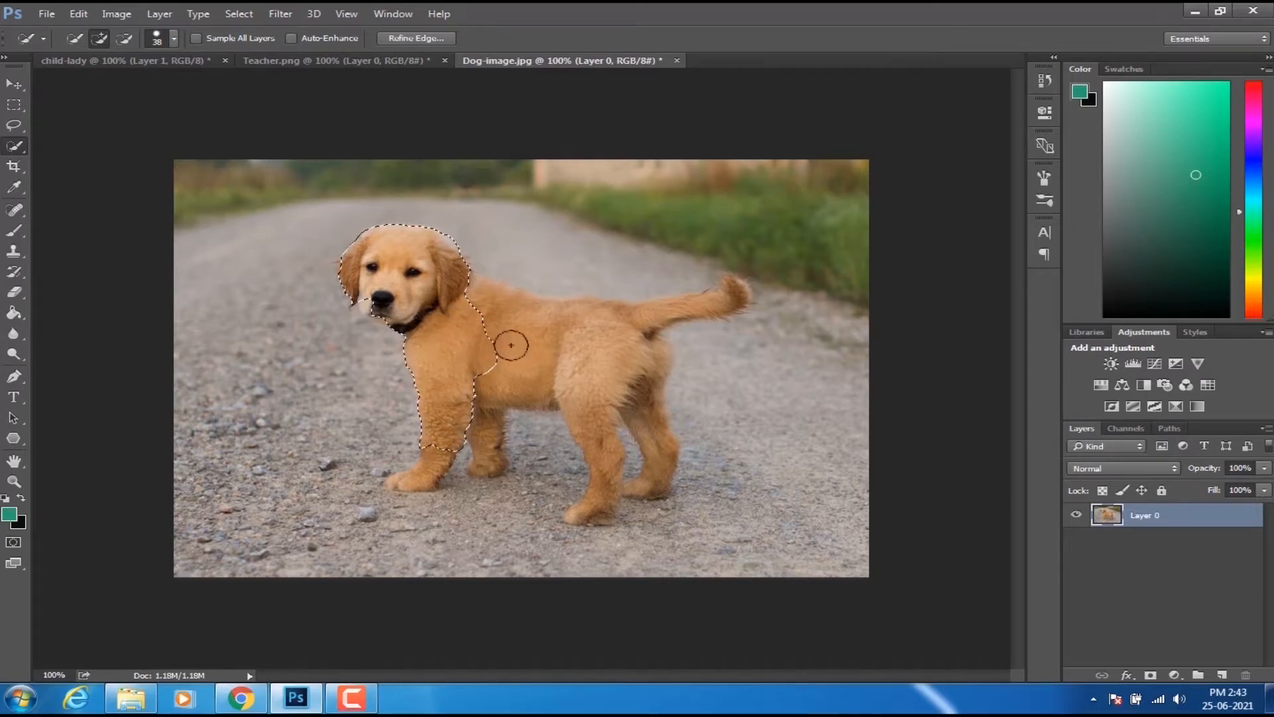
- Reduce the Quick Selection brush to 30 px and extend the selection over the puppy's body and hind legs
click(122, 38)
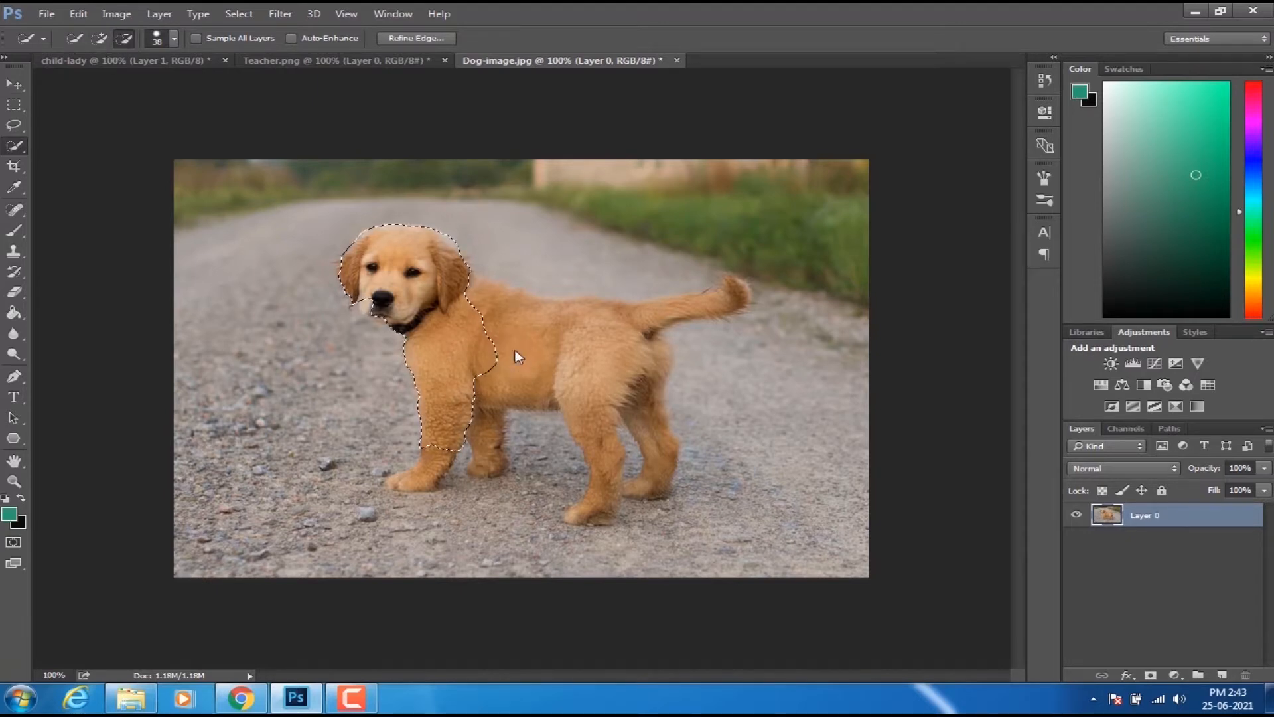
click(99, 39)
click(173, 39)
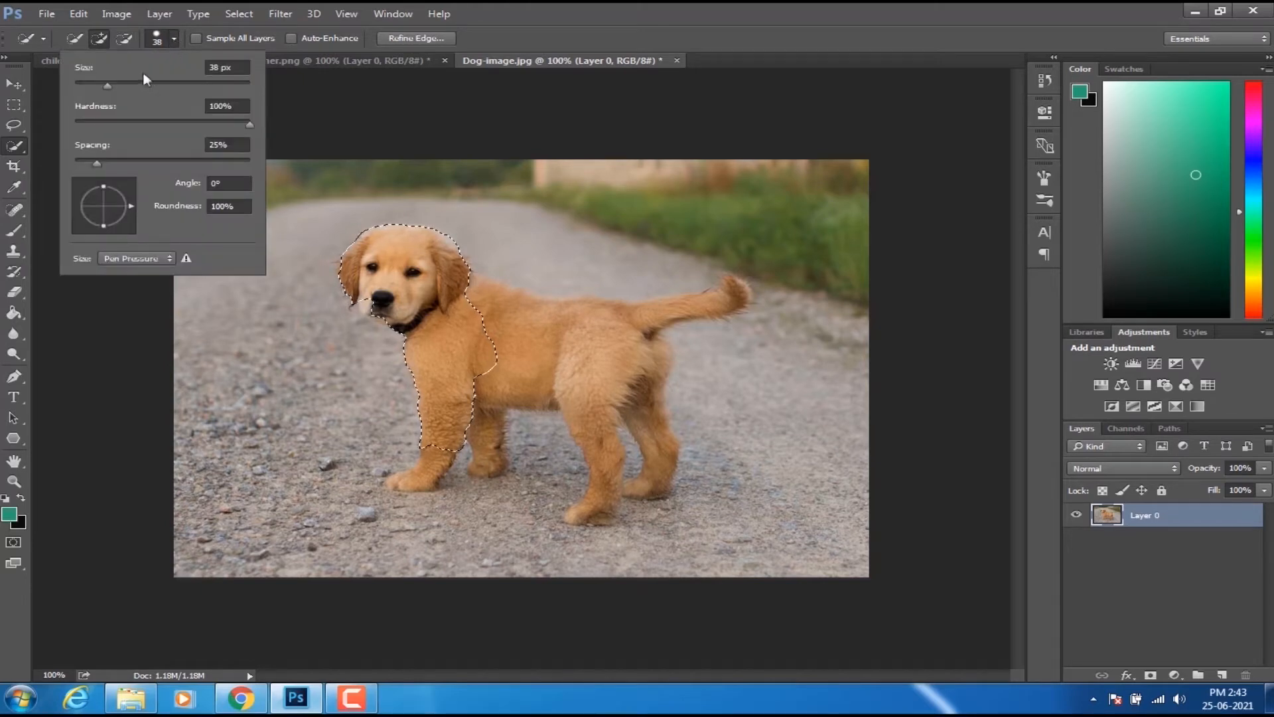
drag(109, 91, 104, 88)
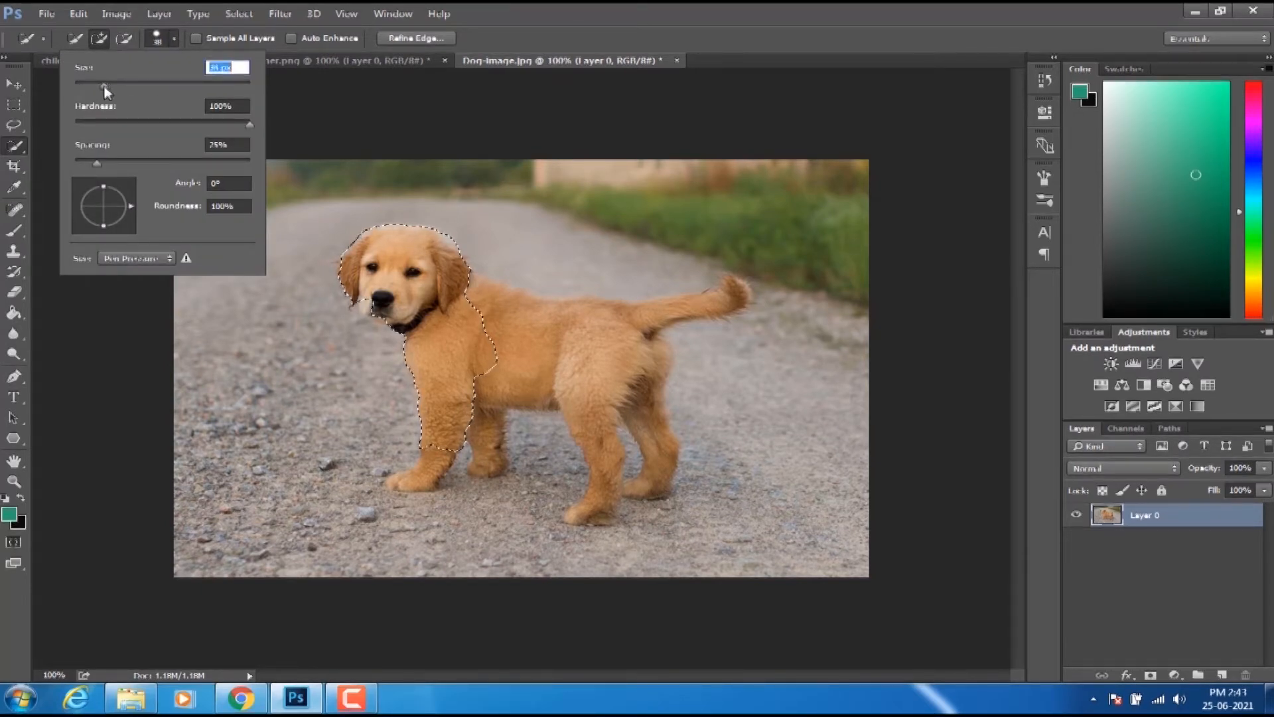
click(494, 335)
mouse_move(506, 324)
mouse_down()
mouse_move(598, 329)
mouse_move(608, 353)
mouse_move(527, 366)
mouse_move(530, 387)
mouse_move(542, 384)
mouse_move(518, 338)
mouse_up()
mouse_move(591, 380)
mouse_down()
mouse_move(582, 415)
mouse_move(603, 438)
mouse_move(606, 502)
mouse_move(648, 449)
mouse_move(629, 353)
mouse_move(660, 304)
mouse_up()
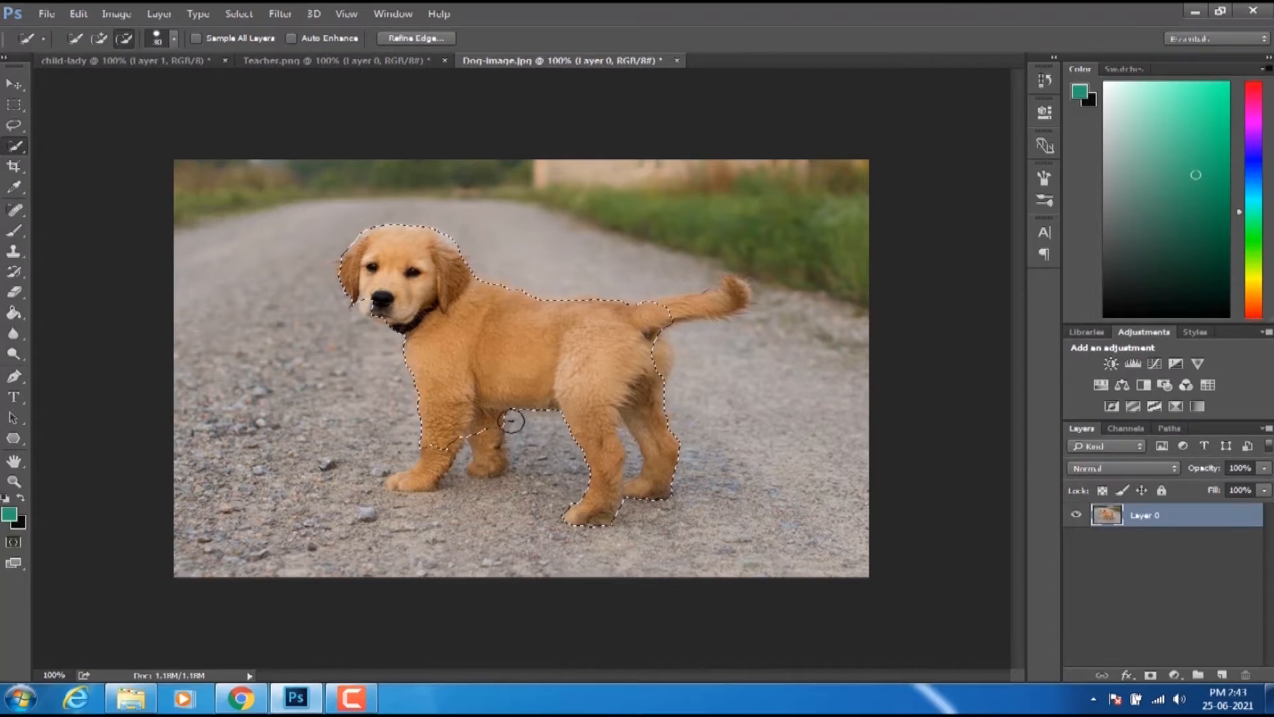
- Set the Quick Selection brush to 13 px and add the puppy's tail and rear edge to the selection
click(99, 38)
click(173, 38)
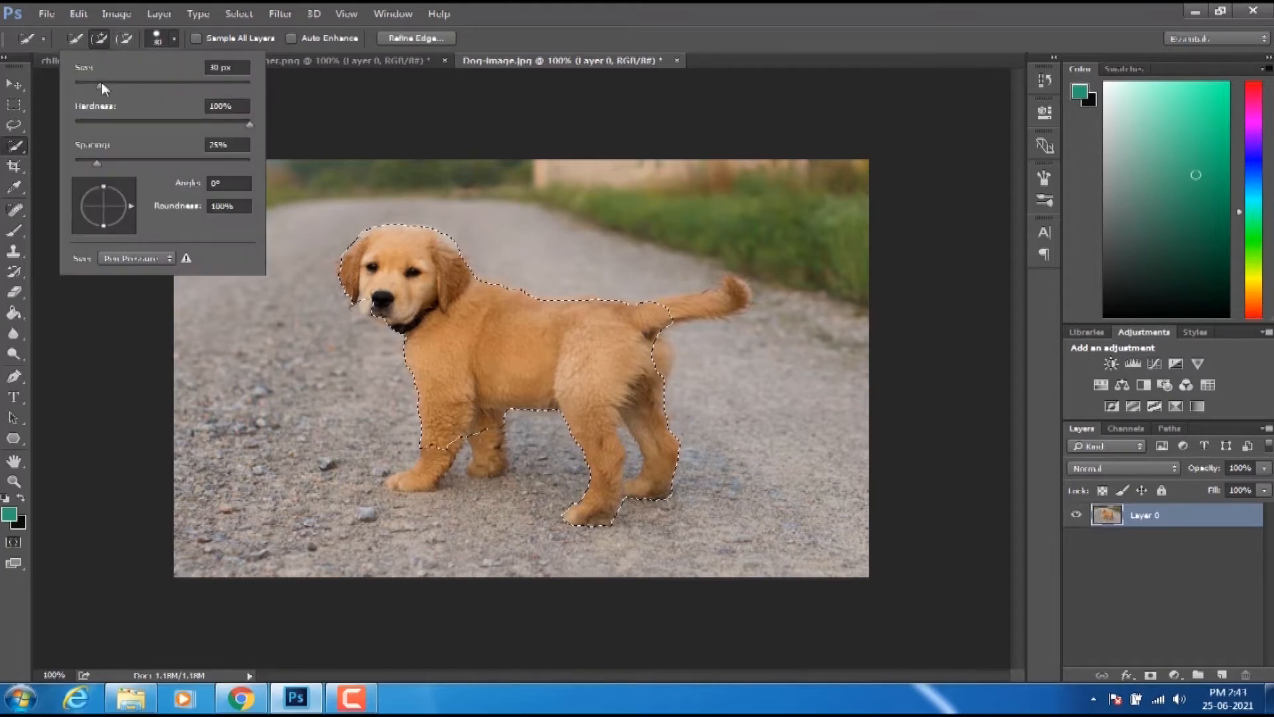
drag(99, 84, 87, 86)
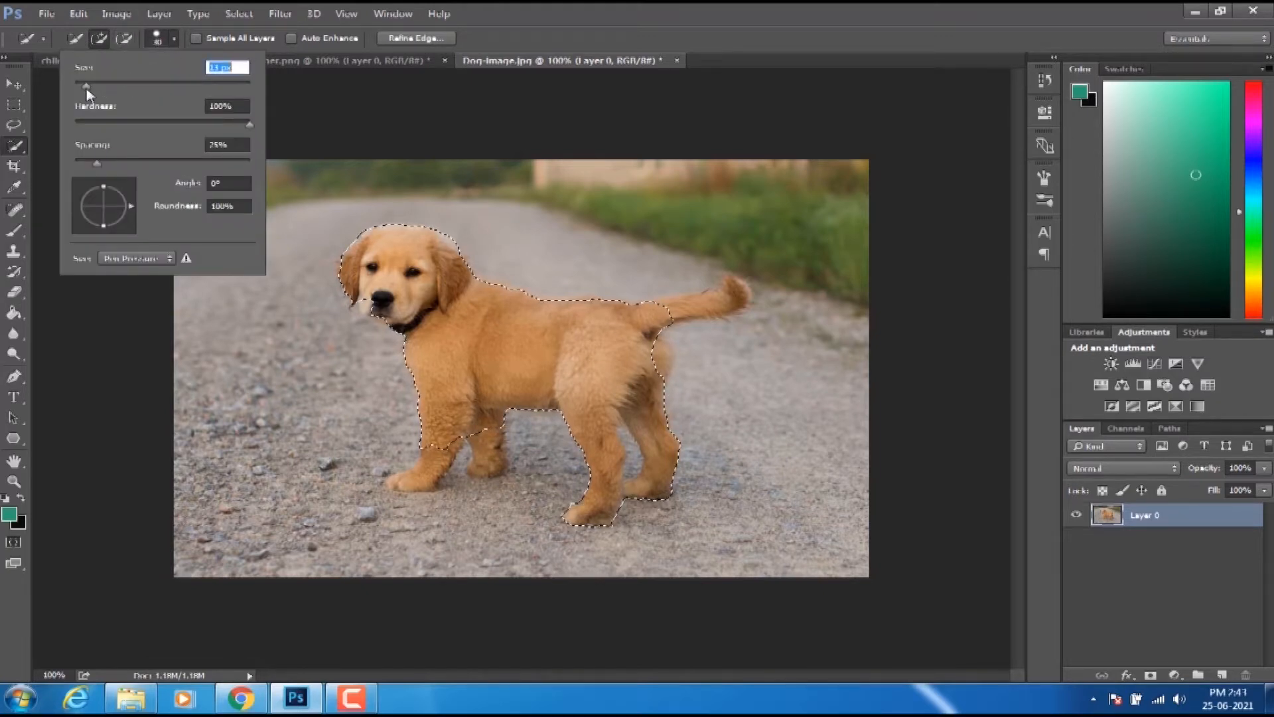
click(99, 37)
click(664, 309)
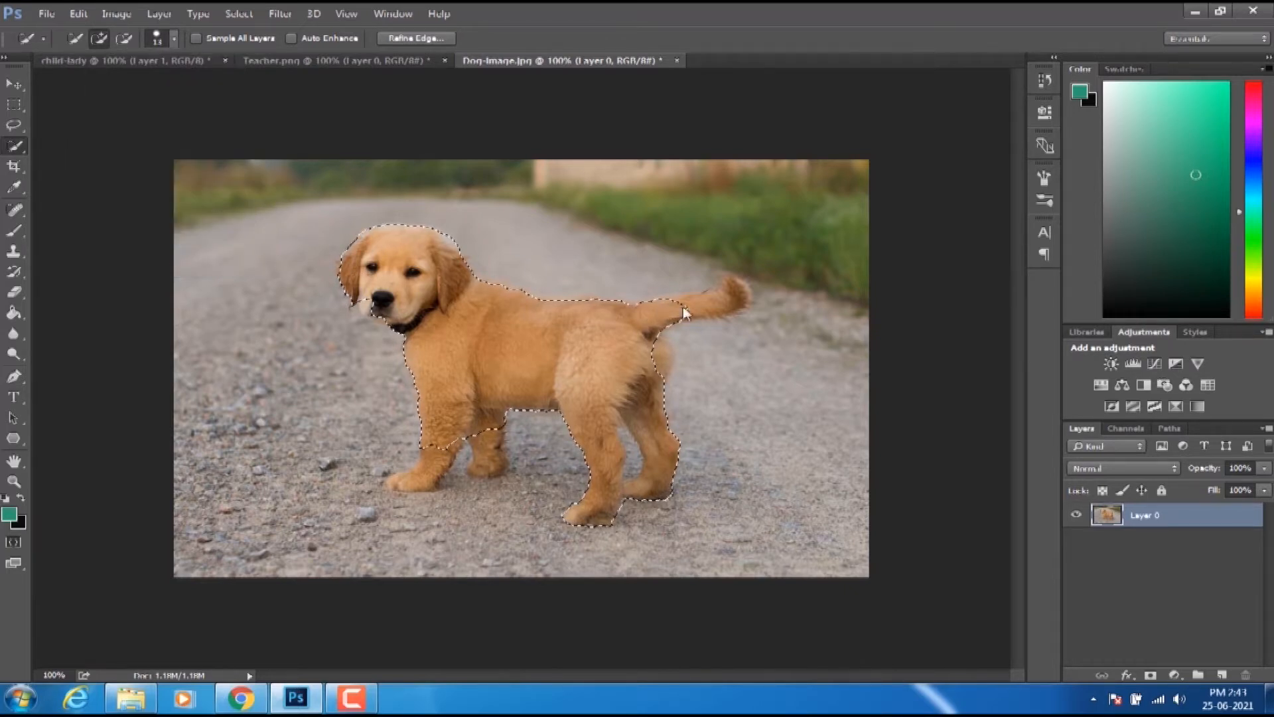
mouse_move(681, 306)
mouse_down()
mouse_move(739, 298)
mouse_move(733, 281)
mouse_move(734, 293)
mouse_up()
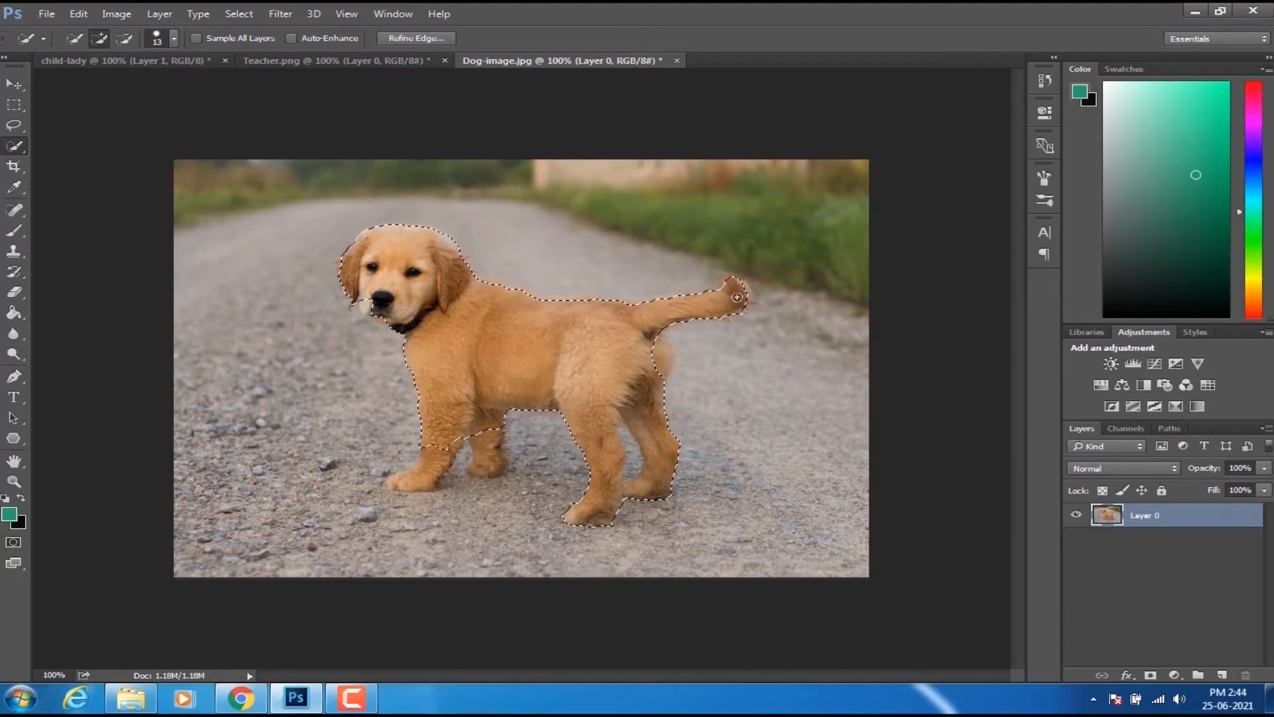
drag(664, 332, 654, 372)
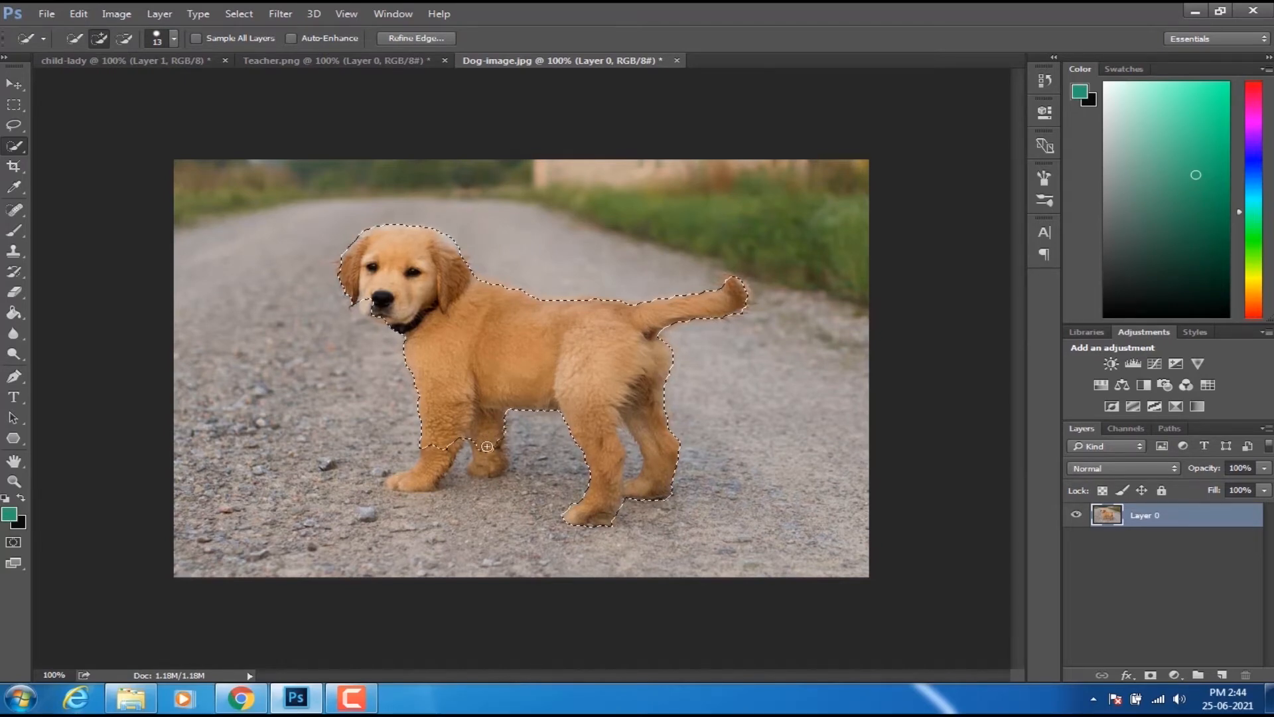
- Complete the puppy selection by adding the lower front legs, paws and remaining muzzle area
drag(487, 446, 493, 466)
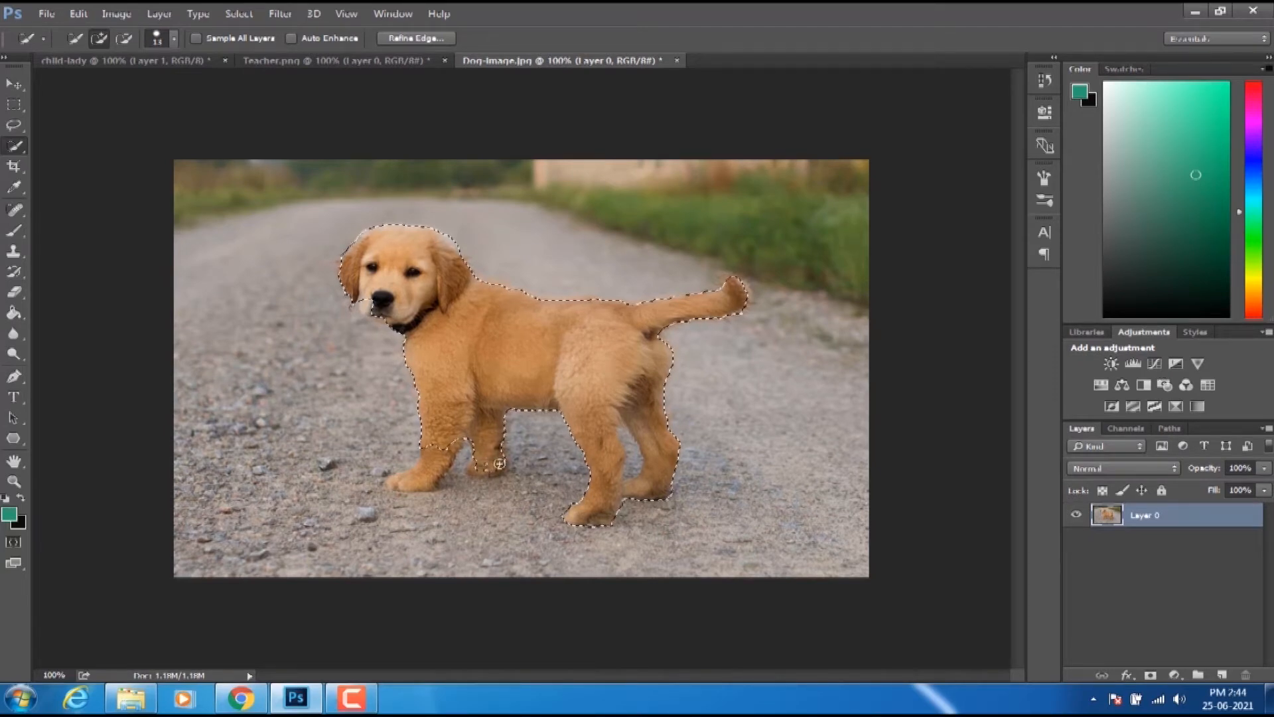
drag(494, 467, 484, 470)
mouse_move(473, 423)
mouse_down()
mouse_move(394, 484)
mouse_move(494, 407)
mouse_up()
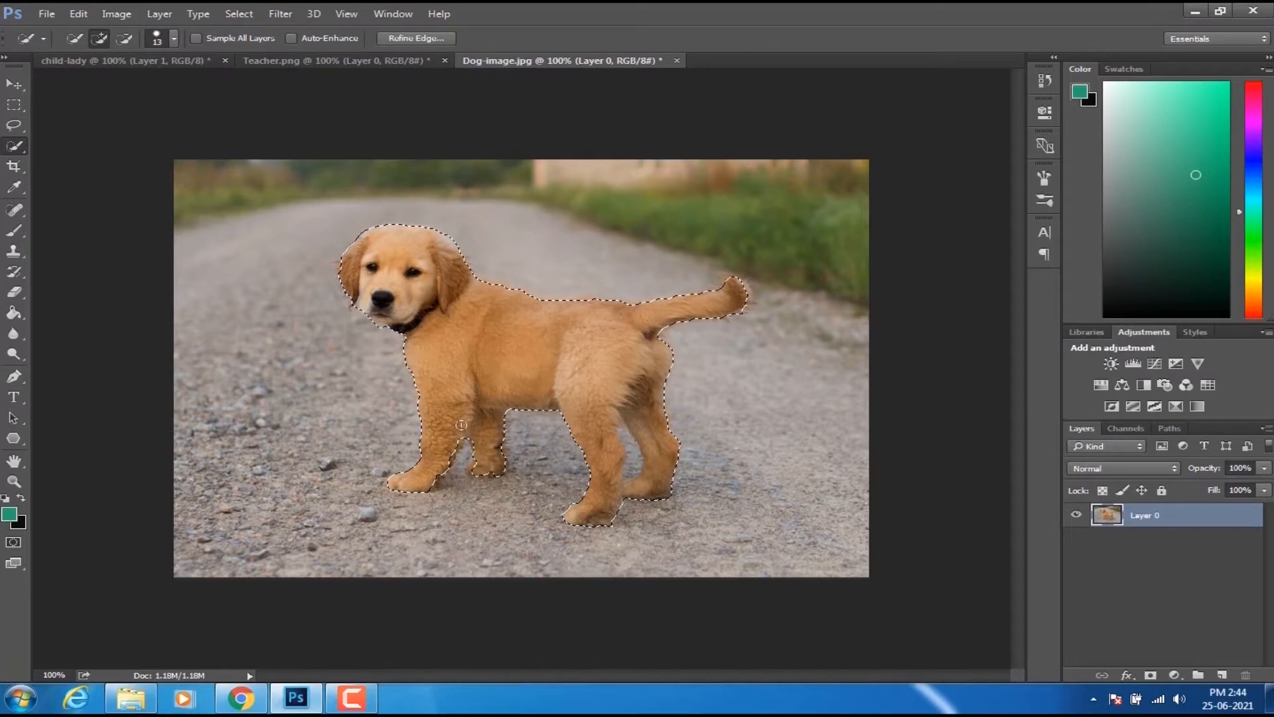
- Copy the selected puppy into the child-lady document with the Move tool, placing it left of the teacher
right_click(14, 149)
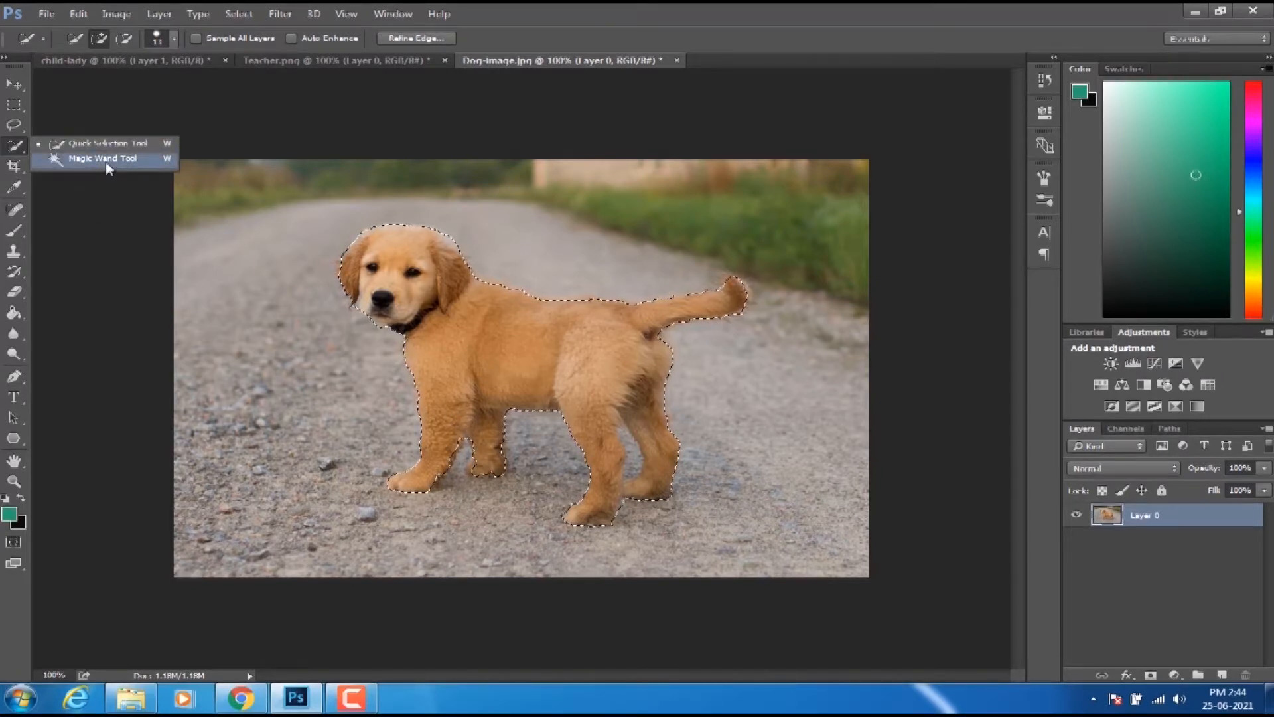
click(15, 81)
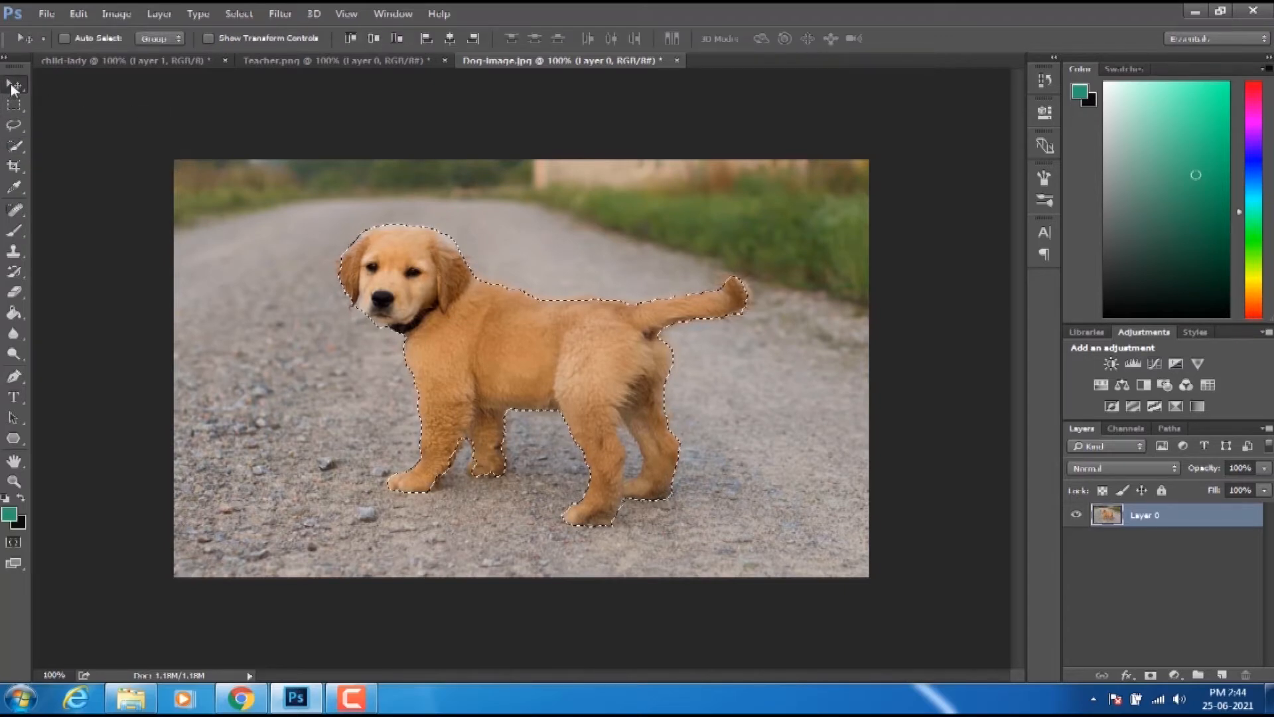
drag(467, 331, 395, 332)
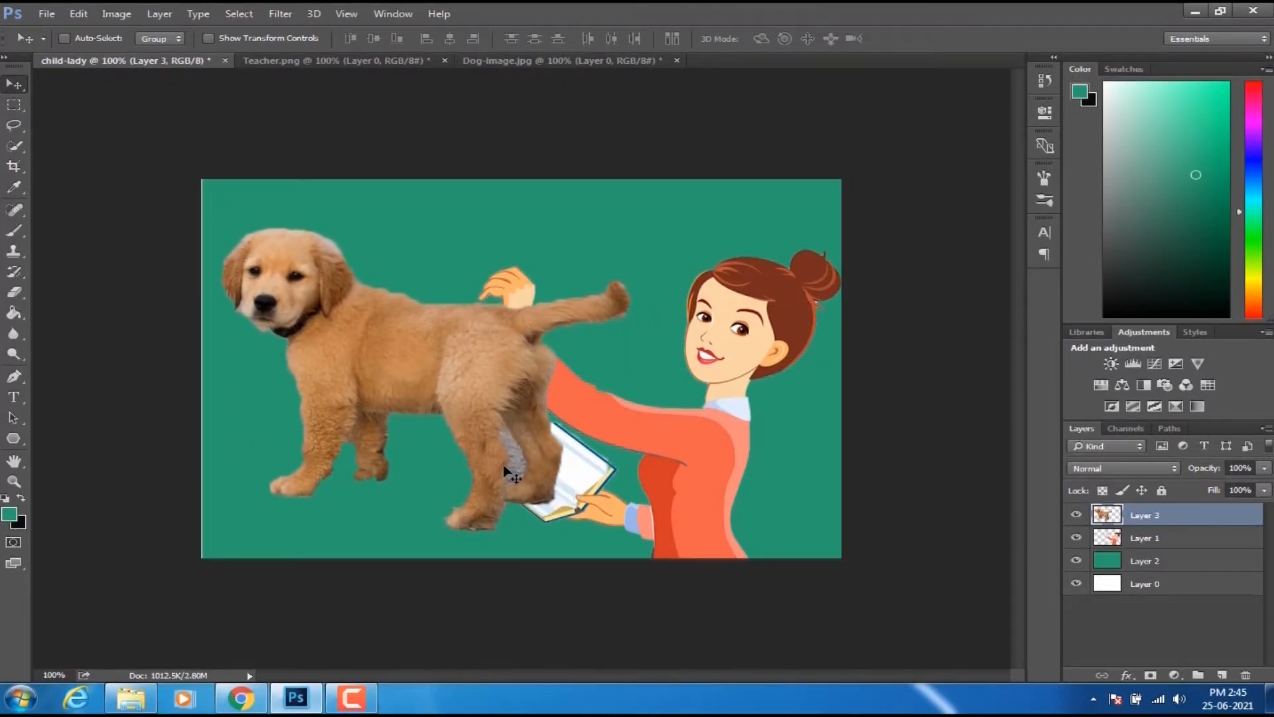
- Move the puppy on Layer 3 slightly up and to the right, with its hind legs in close view
key(ctrl+plus)
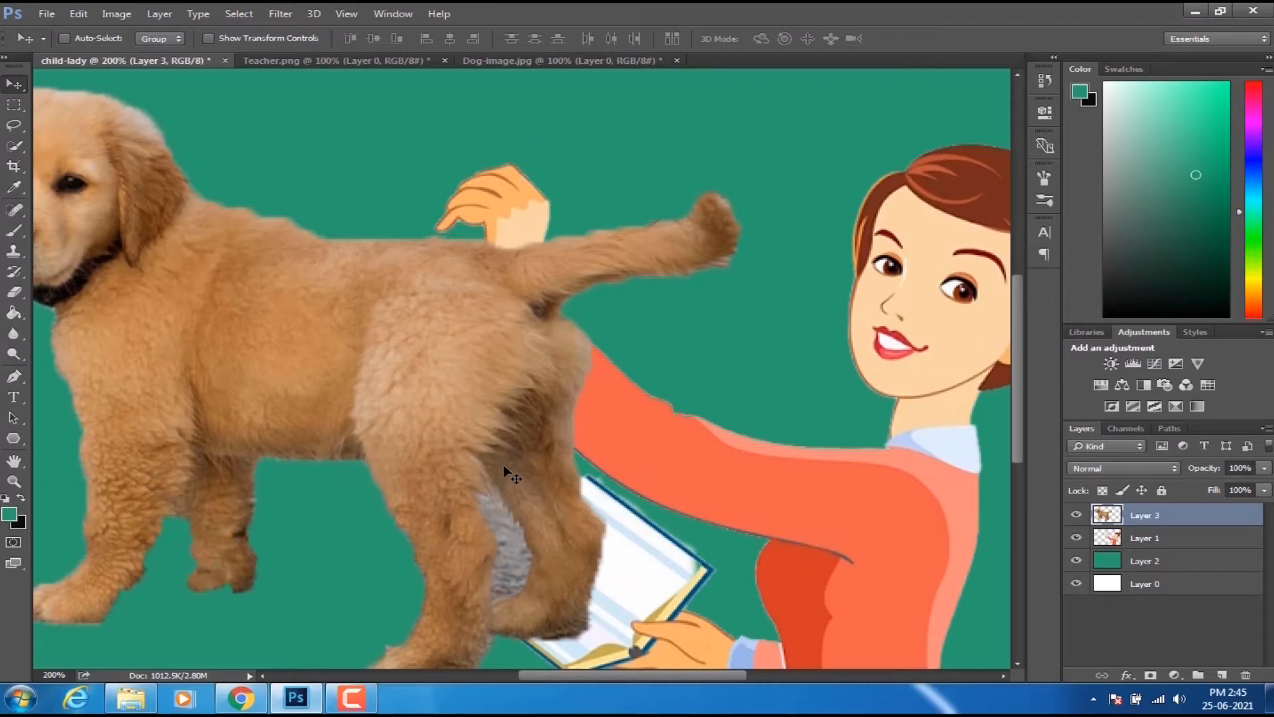
drag(284, 367, 294, 287)
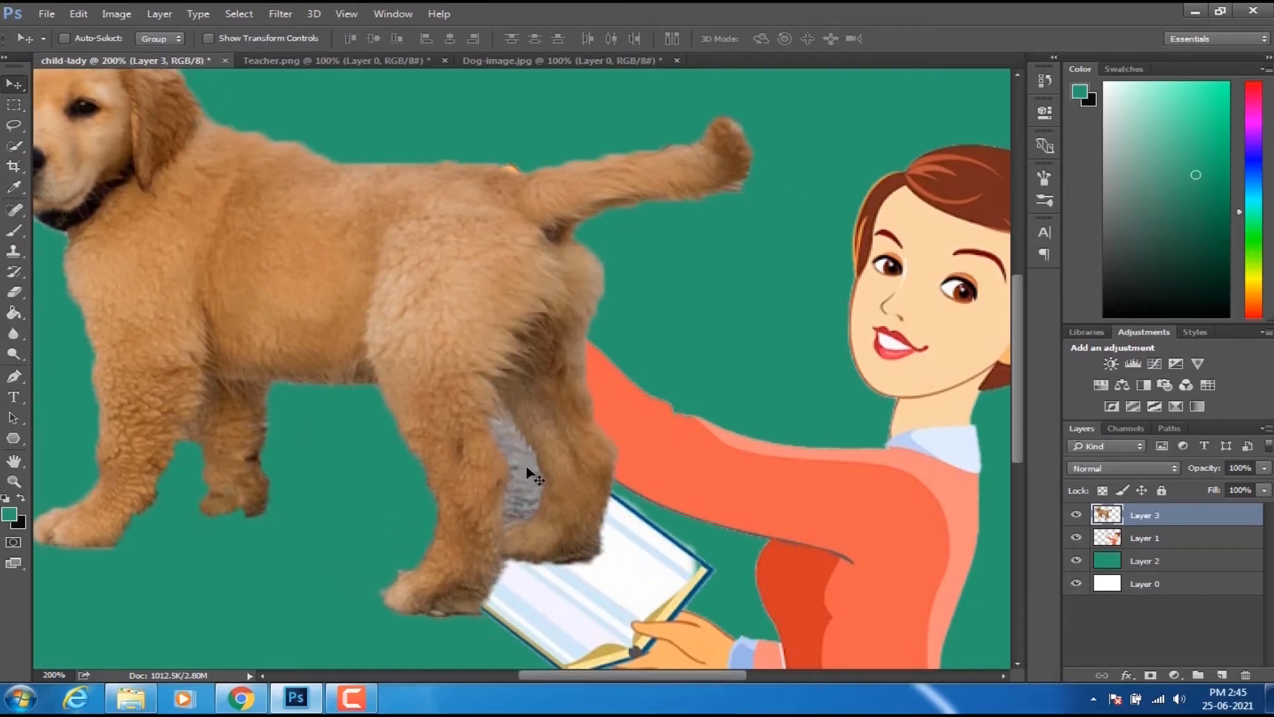
key(ctrl+plus)
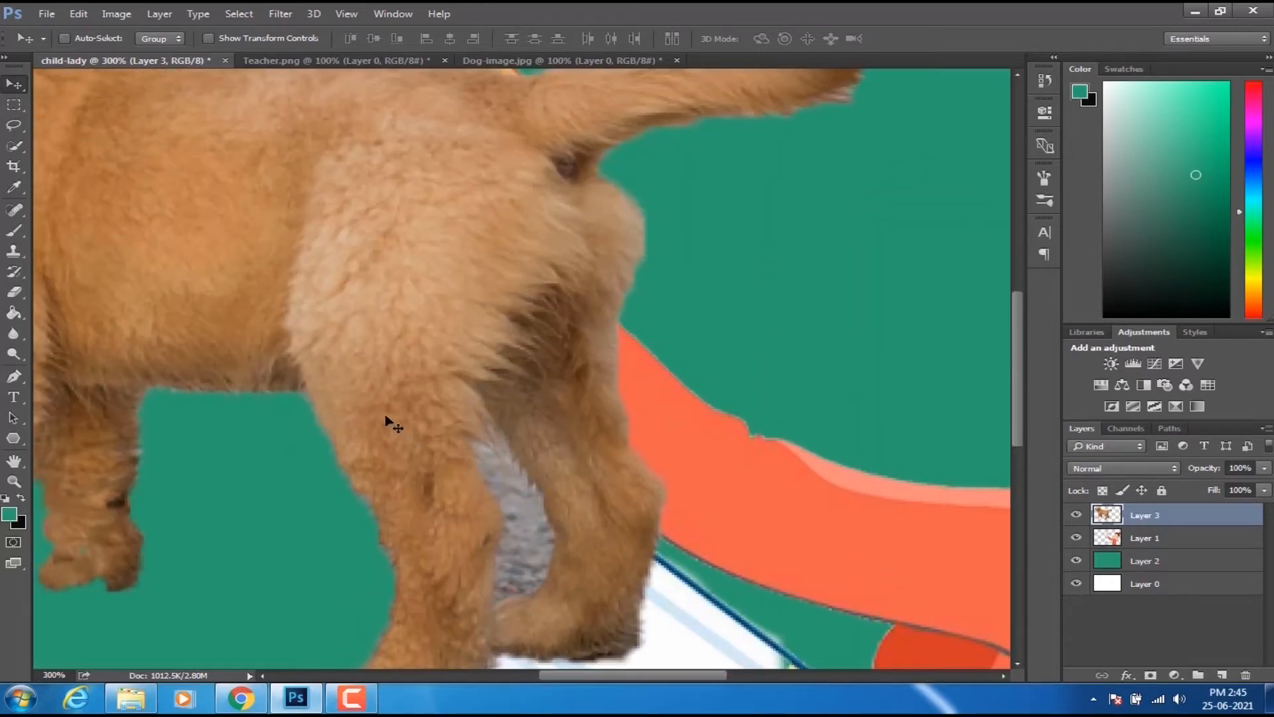
drag(400, 397, 425, 386)
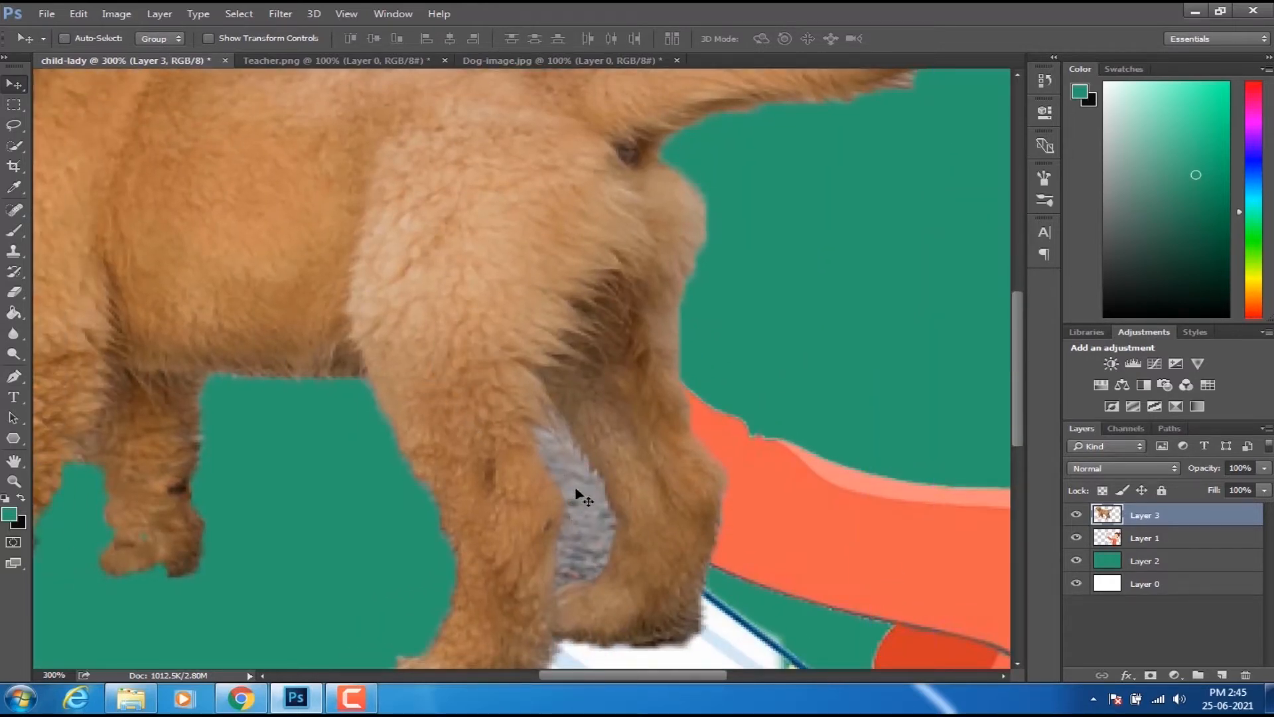
- Erase the leftover grey background between the puppy's hind legs on Layer 3 using the Eraser at 13 px
click(15, 293)
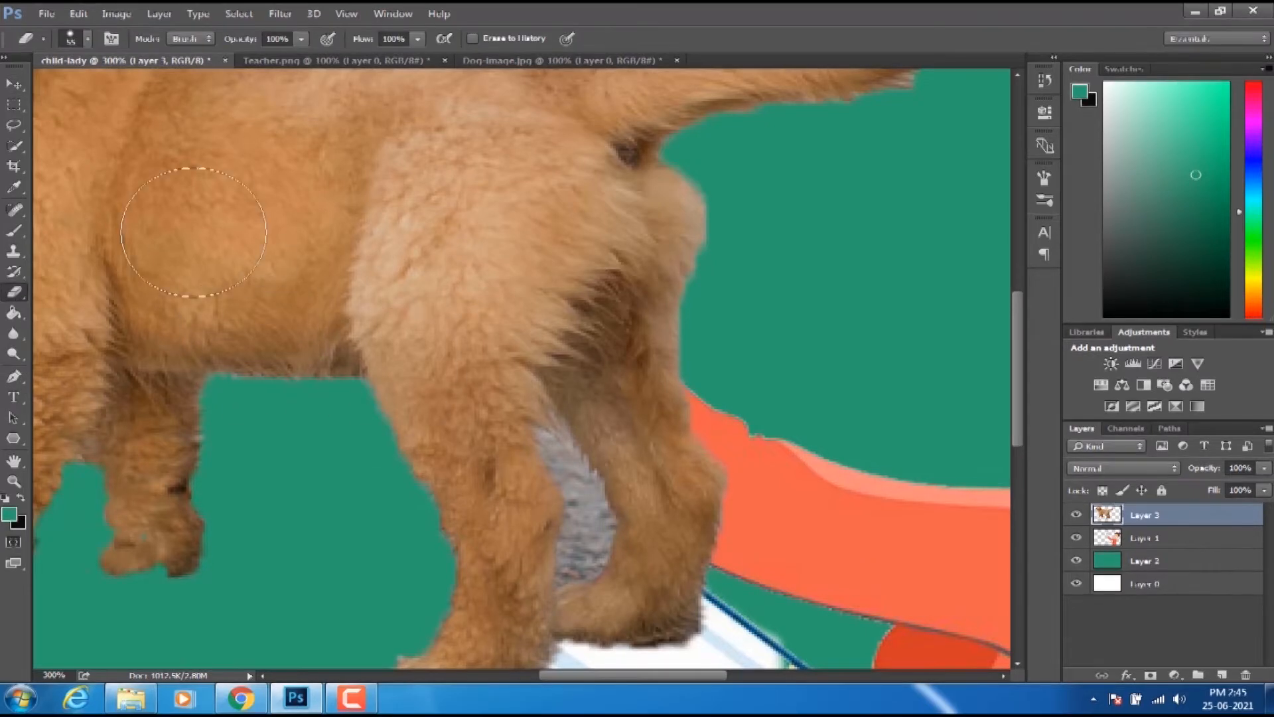
click(87, 41)
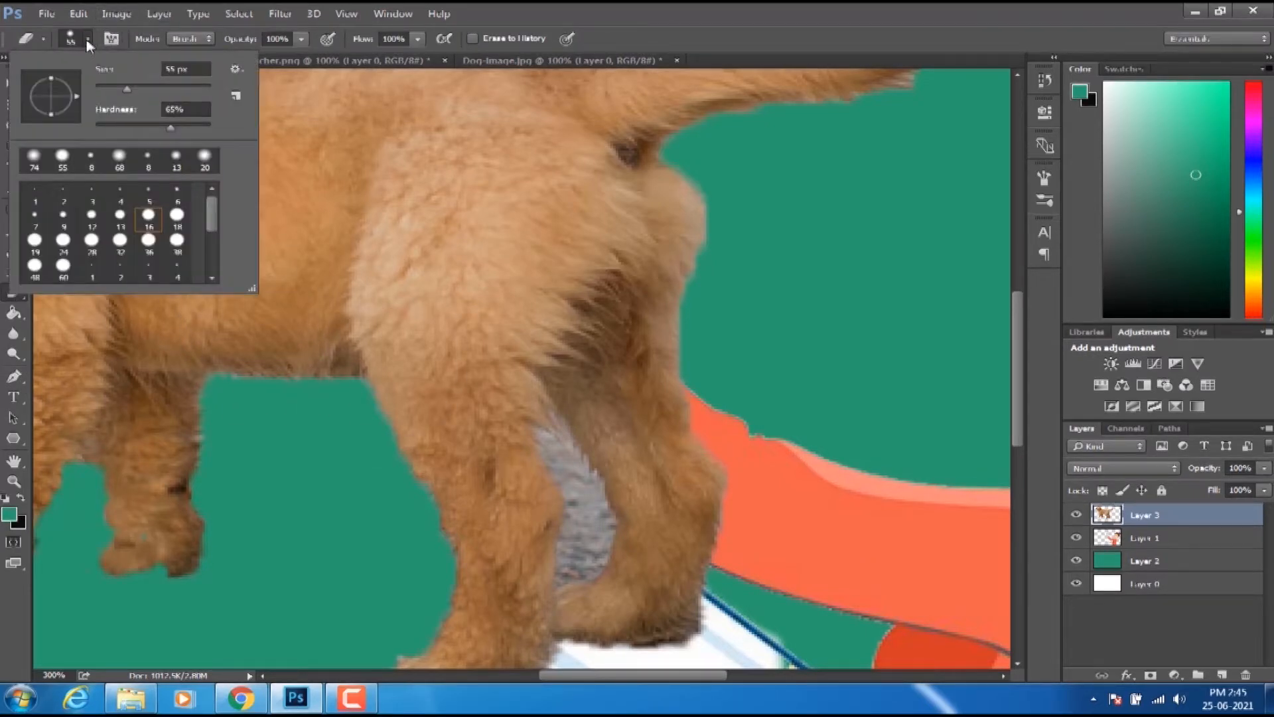
drag(125, 86, 108, 90)
drag(106, 87, 102, 89)
mouse_move(564, 458)
mouse_down()
mouse_move(569, 469)
mouse_move(549, 436)
mouse_move(587, 494)
mouse_move(584, 546)
mouse_move(593, 512)
mouse_move(577, 541)
mouse_move(592, 539)
mouse_move(572, 556)
mouse_move(588, 560)
mouse_move(568, 567)
mouse_up()
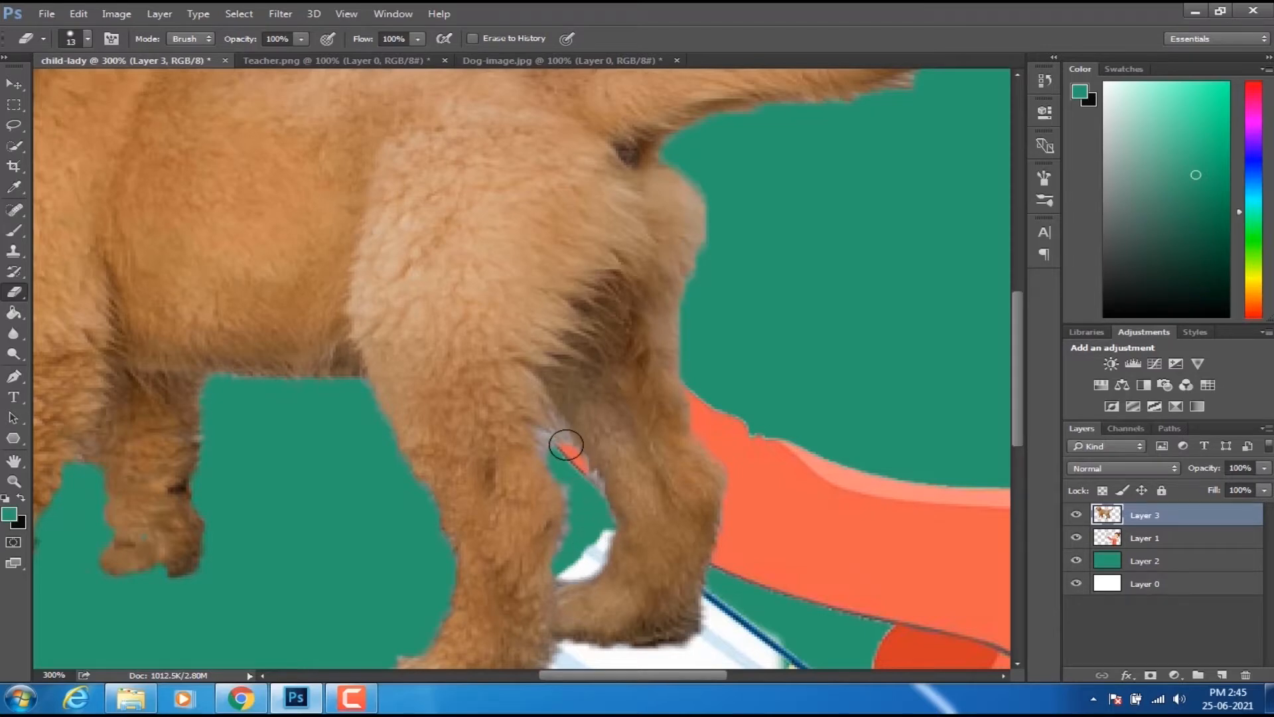
drag(564, 444, 560, 446)
key(ctrl+minus)
key(ctrl+minus)
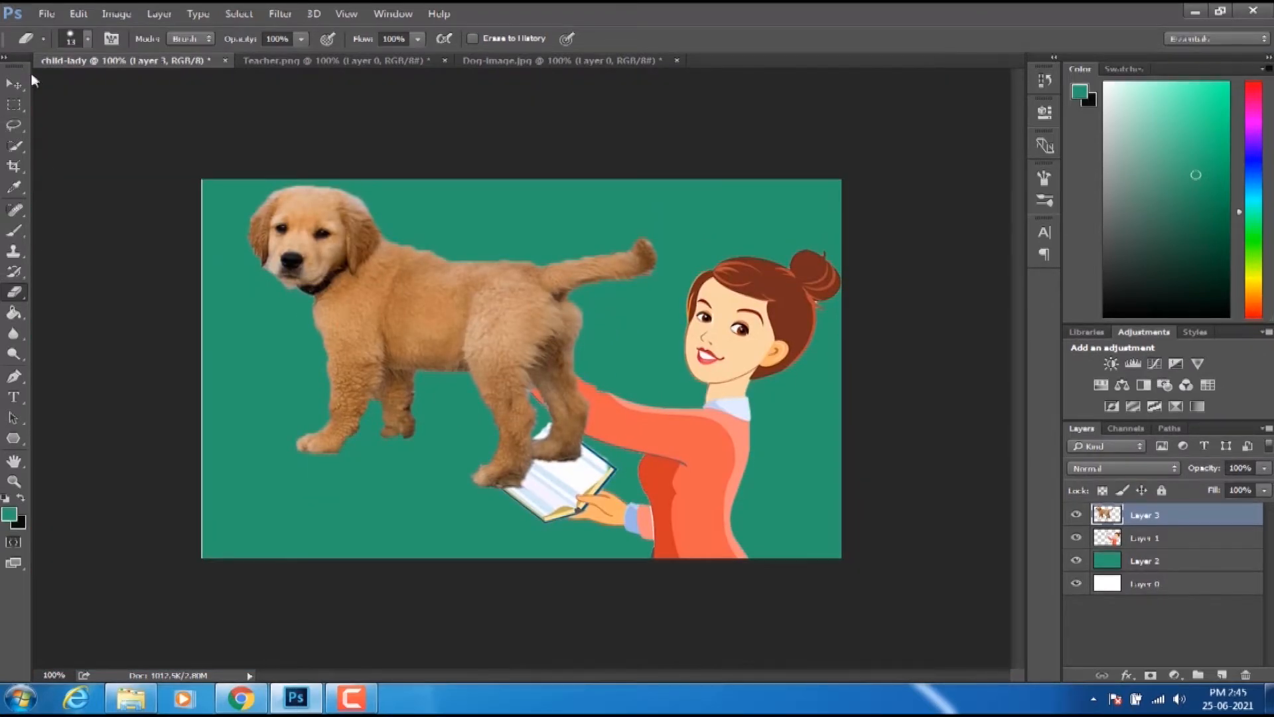
- Flip the puppy horizontally with Free Transform, apply it, and move the puppy to the canvas area left of the teacher
click(16, 85)
mouse_move(371, 249)
mouse_down()
mouse_move(342, 257)
mouse_move(405, 309)
mouse_move(386, 254)
mouse_up()
key(ctrl+t)
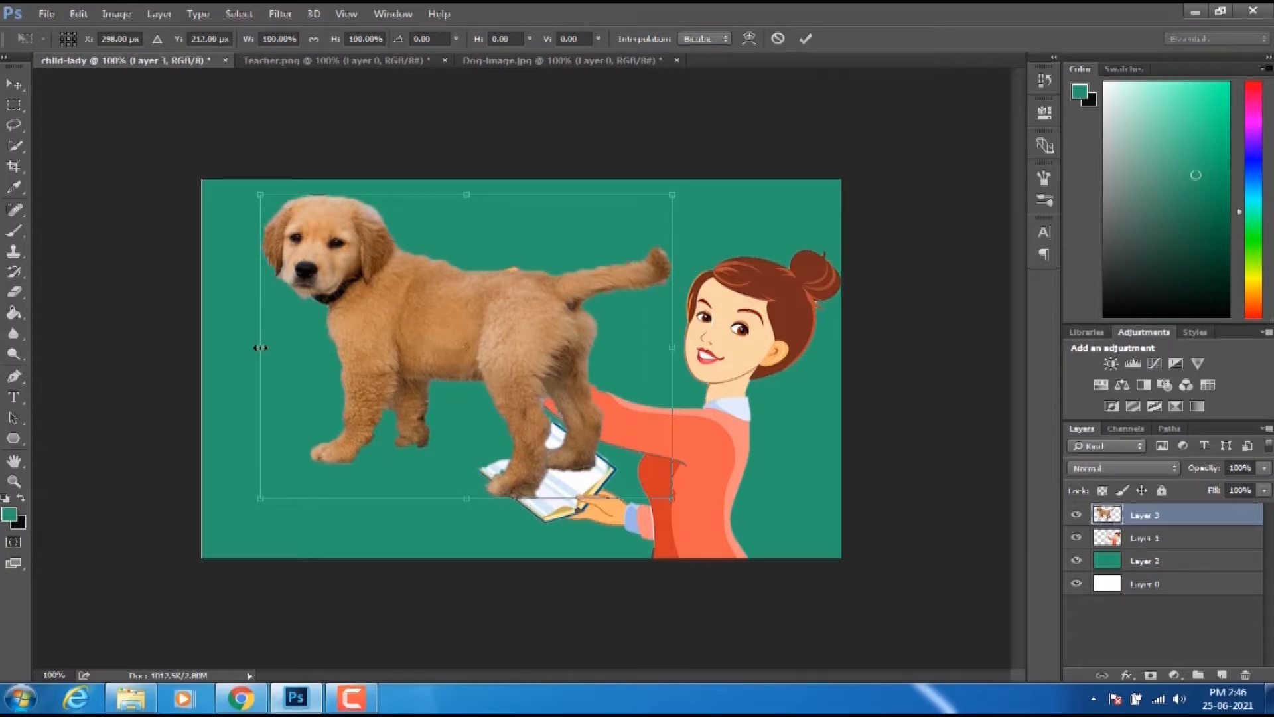
drag(260, 347, 986, 355)
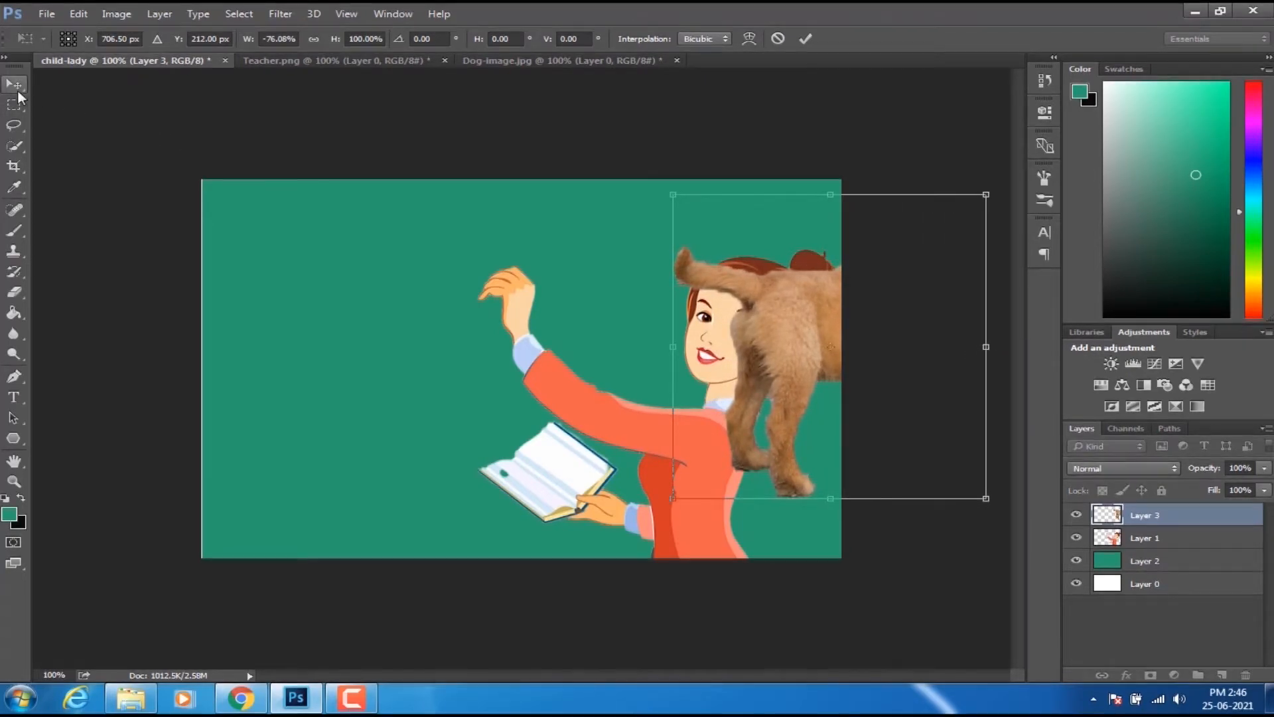
click(15, 85)
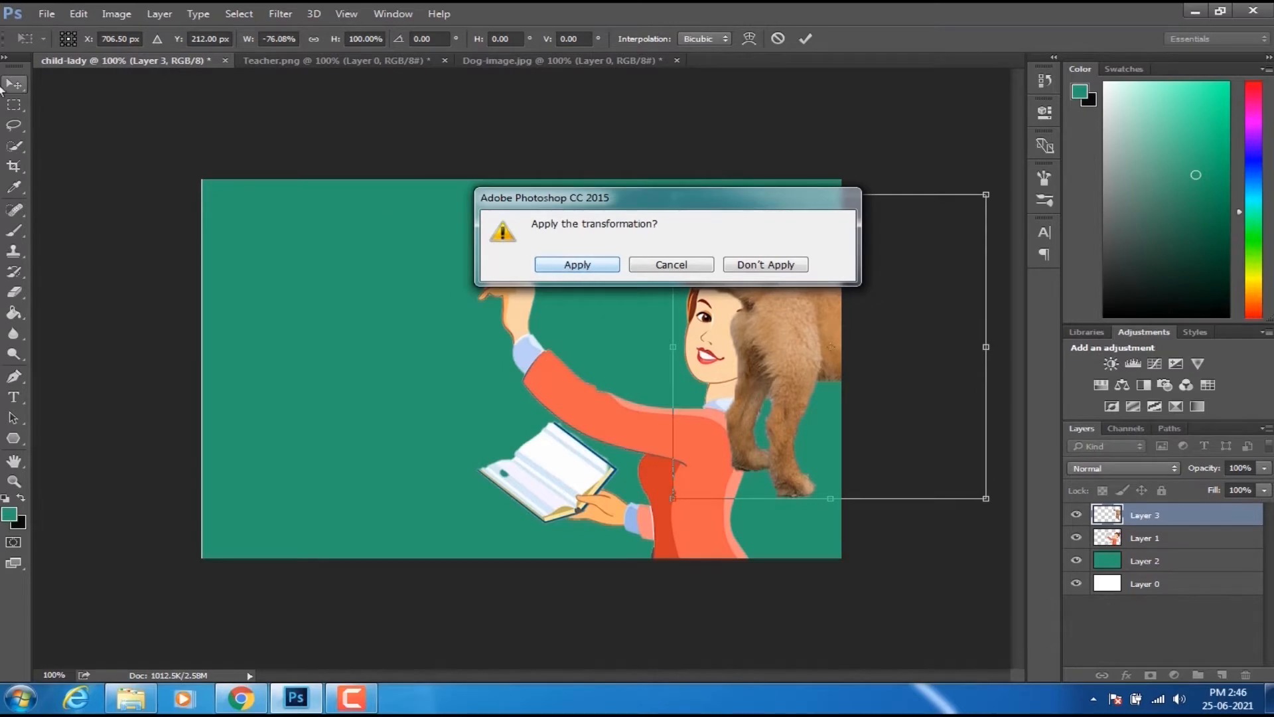
click(575, 268)
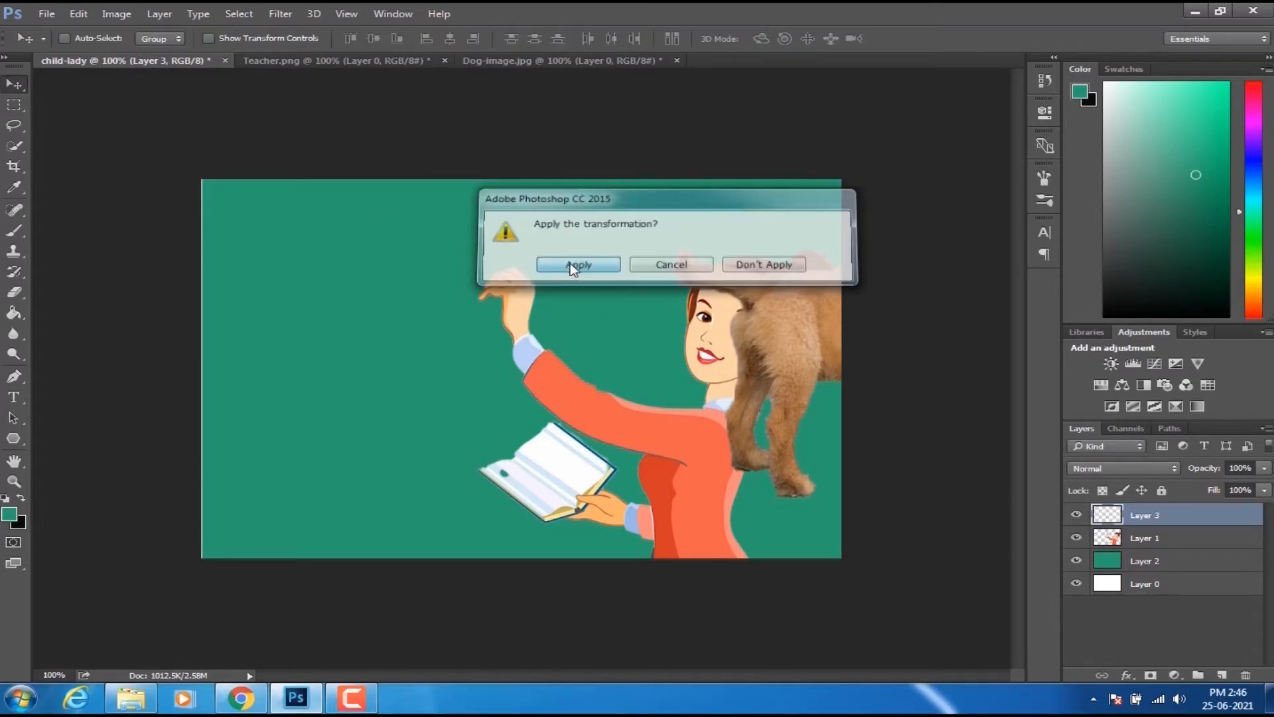
drag(770, 313, 305, 323)
- Scale the puppy down to about 88% width and 65% height, apply the transformation, and lower it beside the teacher's raised hand
key(ctrl+t)
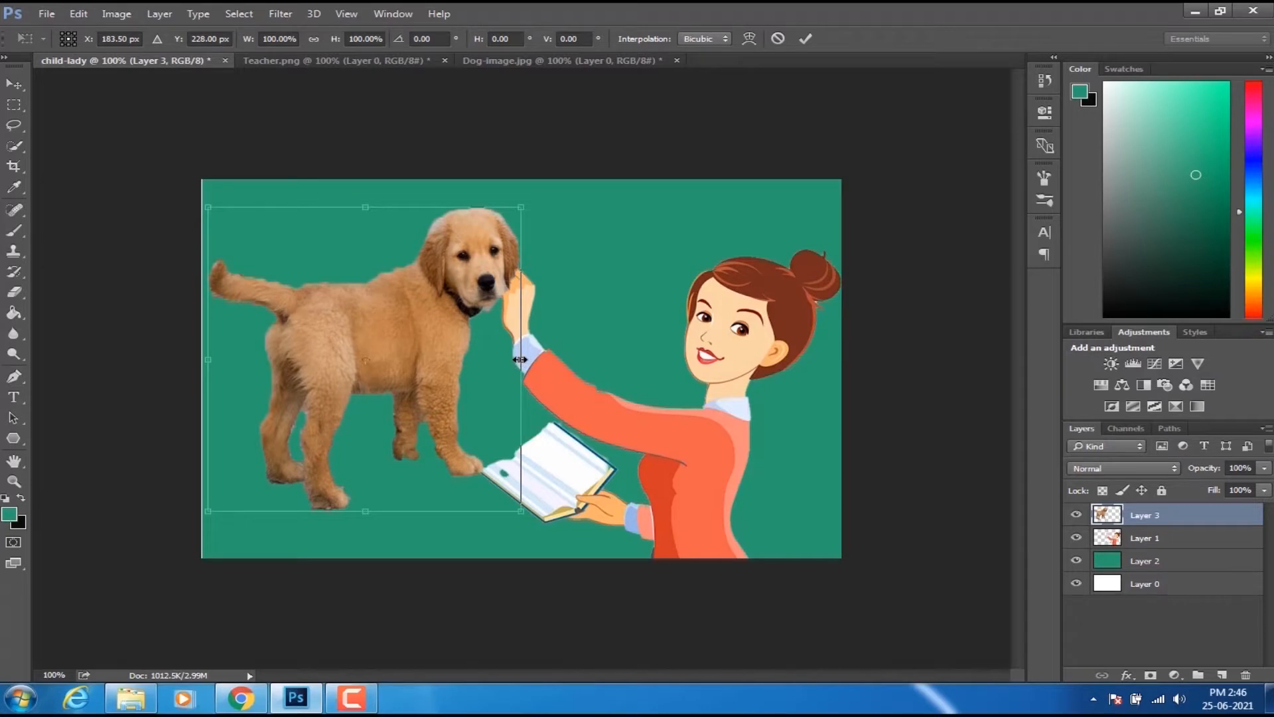
drag(521, 359, 613, 352)
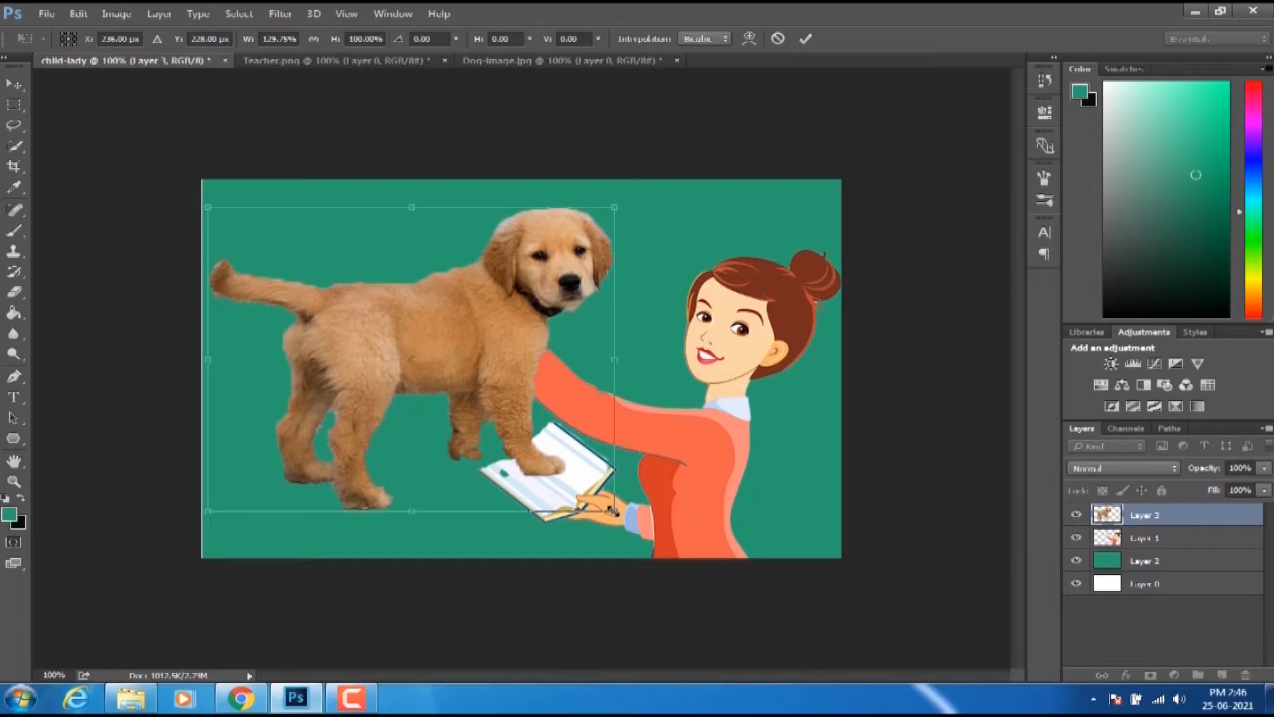
drag(614, 511, 485, 404)
click(4, 86)
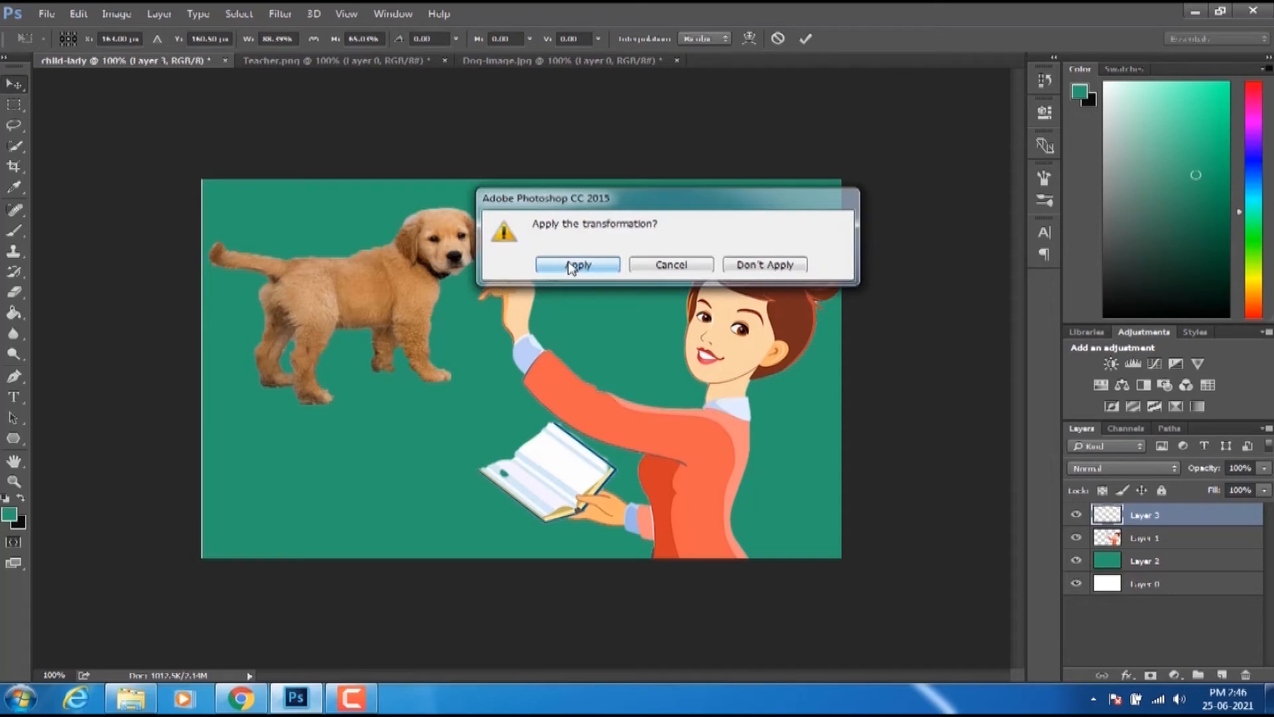
click(572, 265)
drag(364, 278, 364, 317)
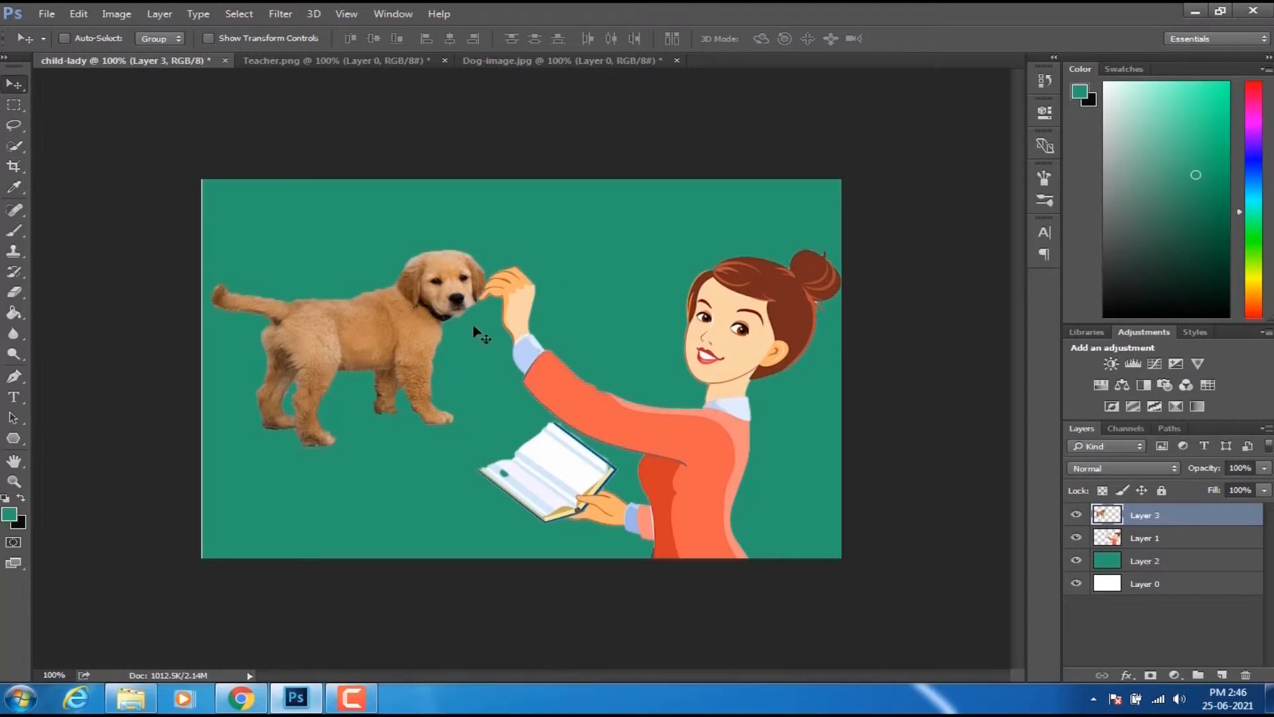
- Move the puppy over the teacher's torso and stack Layer 1 above Layer 3 so the teacher covers it
drag(376, 330, 643, 440)
click(1146, 535)
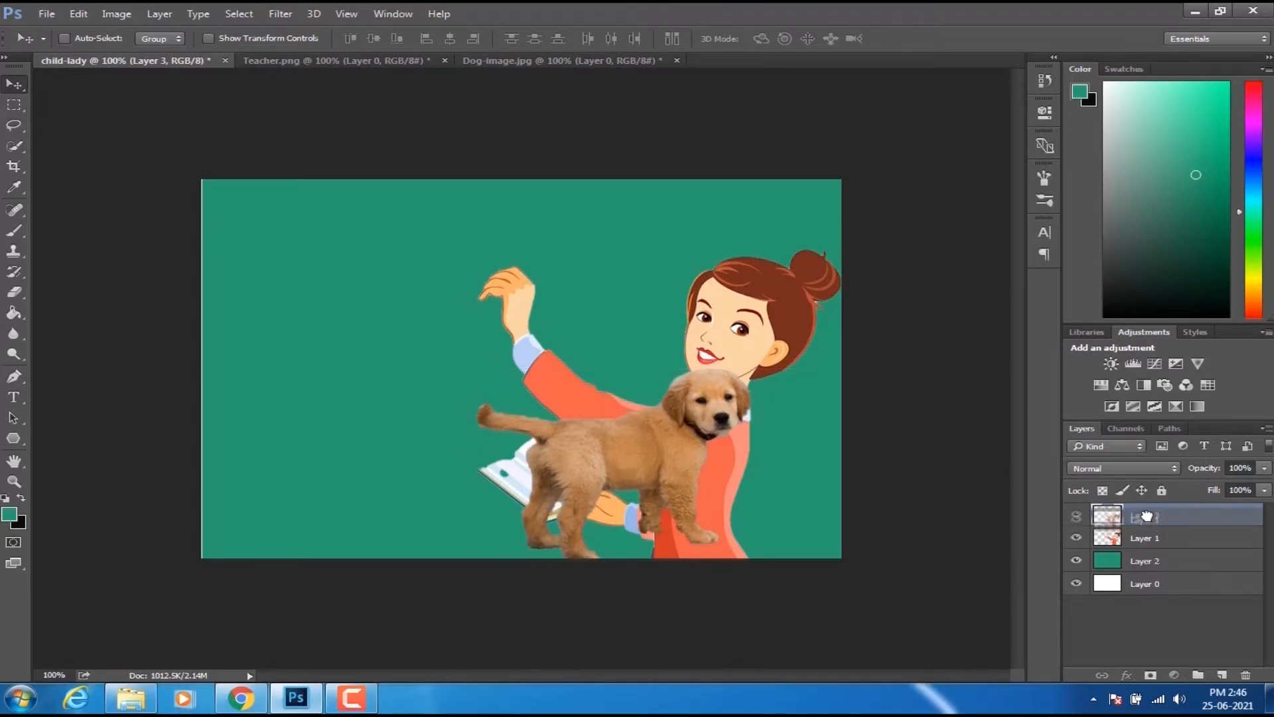
drag(1139, 543, 1142, 510)
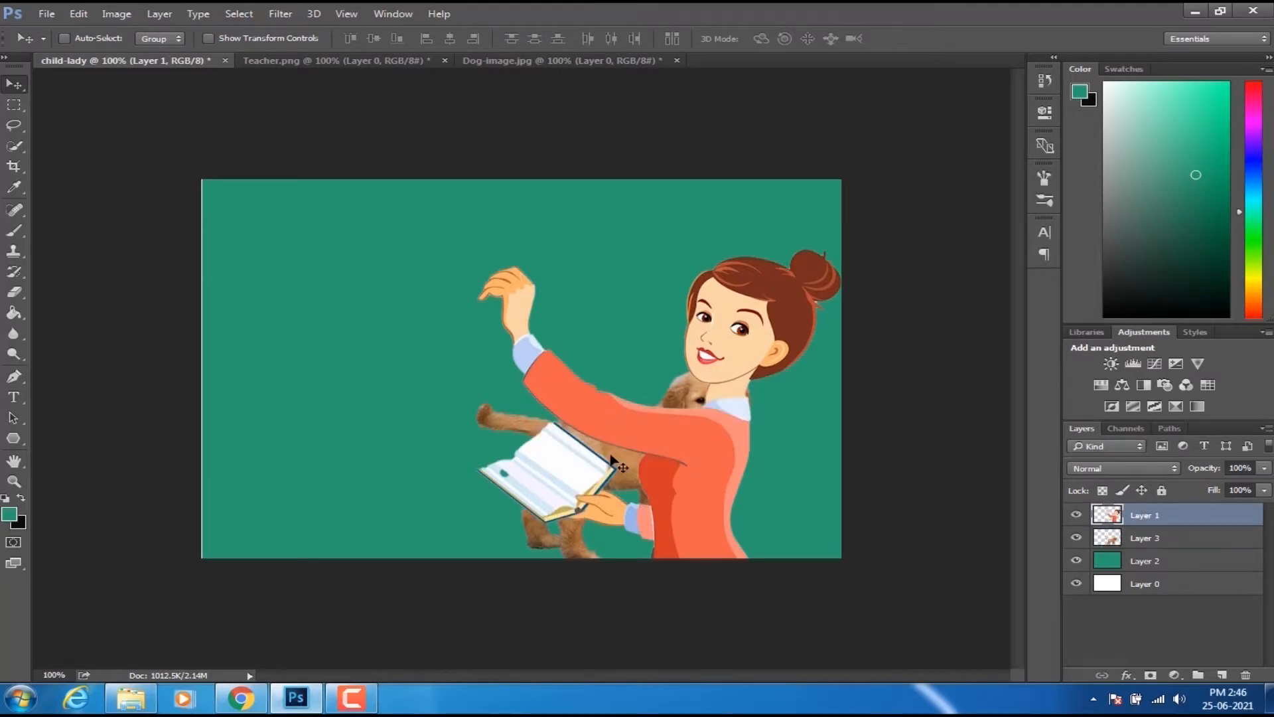
- Select Layer 3 and move the puppy to the lower left of the canvas, clear of the teacher
click(1143, 538)
drag(569, 543, 311, 523)
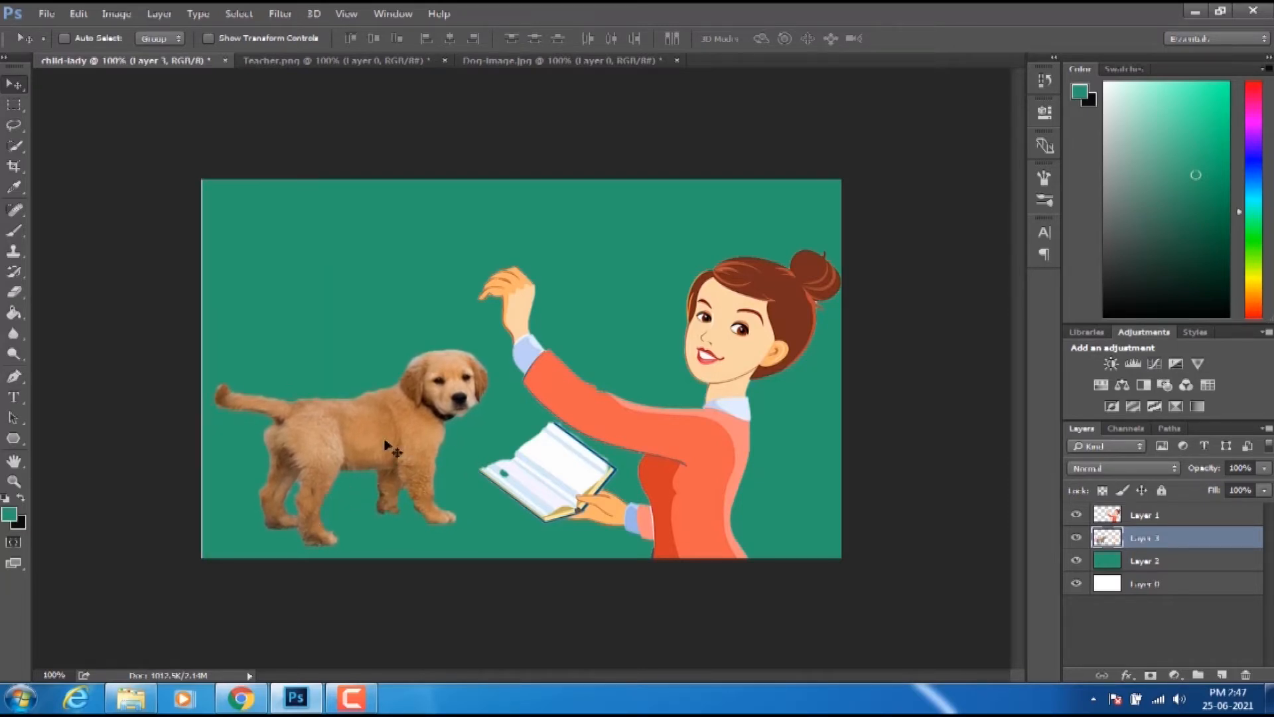
- Hide and show Layer 1, Layer 3 and Layer 2 in turn to examine what each layer contains
click(1077, 515)
click(1077, 515)
click(1077, 538)
click(1076, 538)
click(1076, 562)
click(1076, 562)
click(1076, 561)
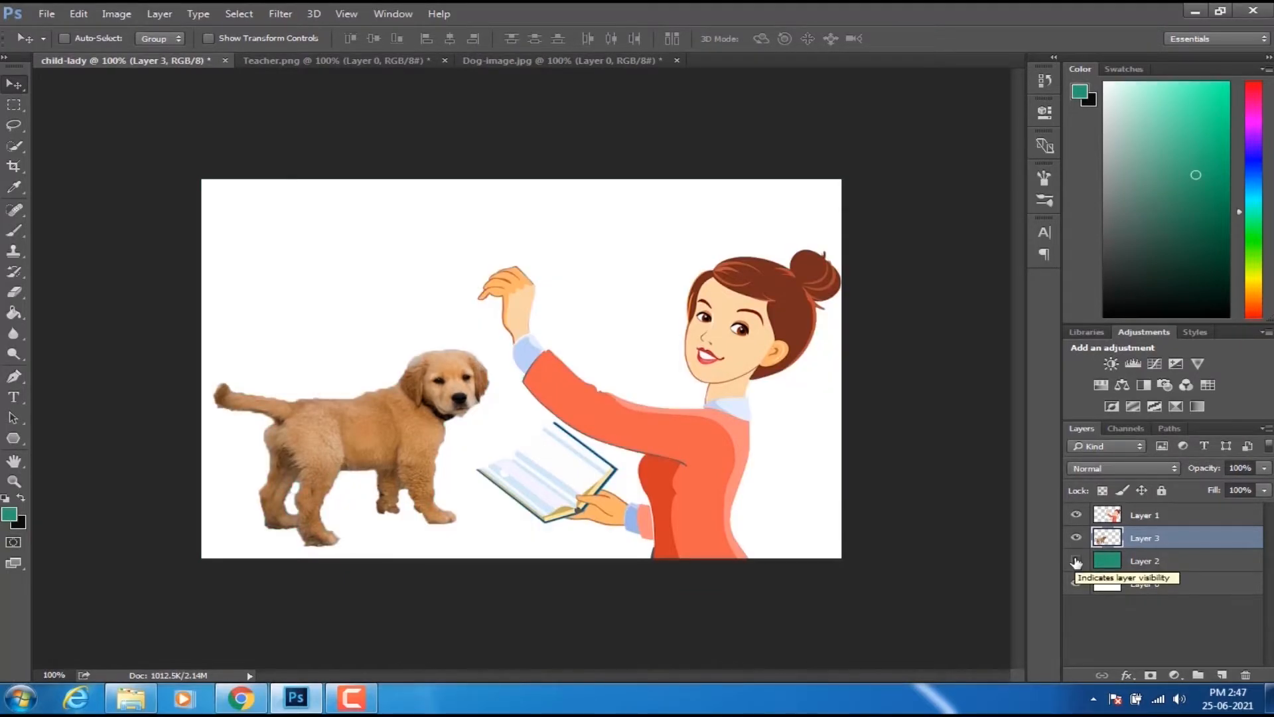
click(1076, 561)
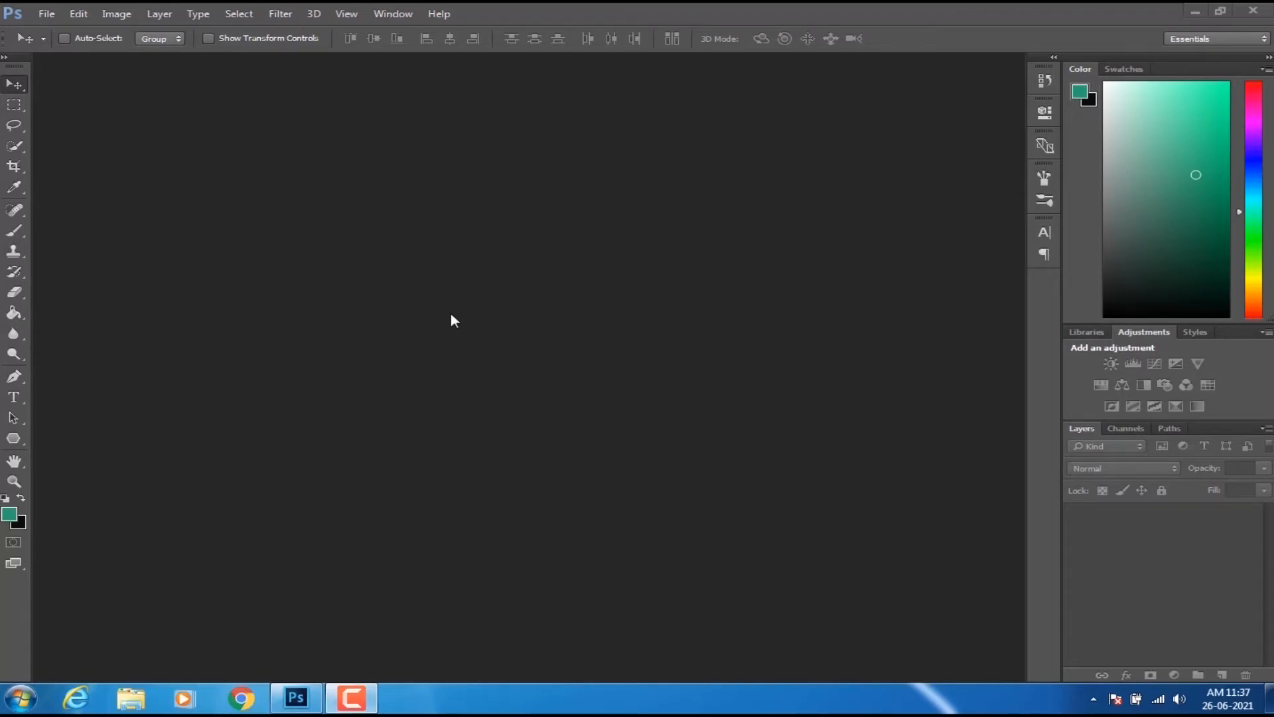
- Create a new 720 × 480 pixel RGB document named text at 300 pixels/inch with a white background
click(45, 14)
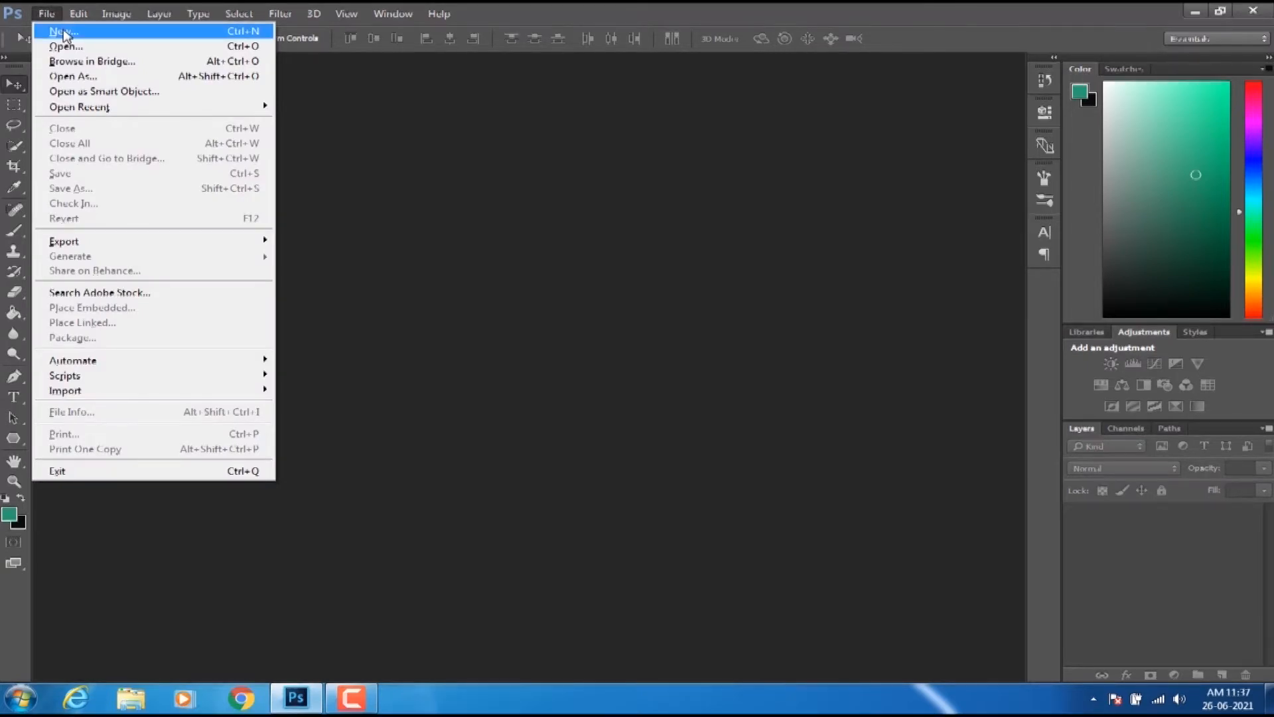
click(64, 31)
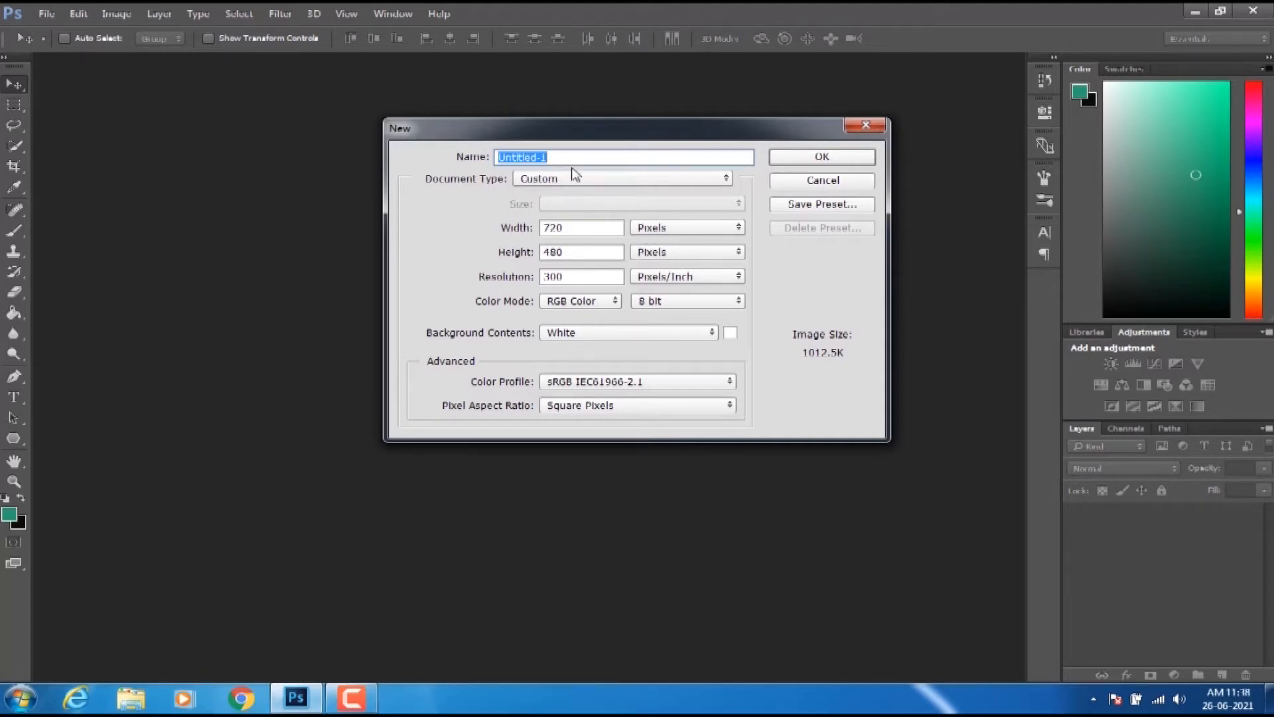
key(BackSpace)
click(820, 157)
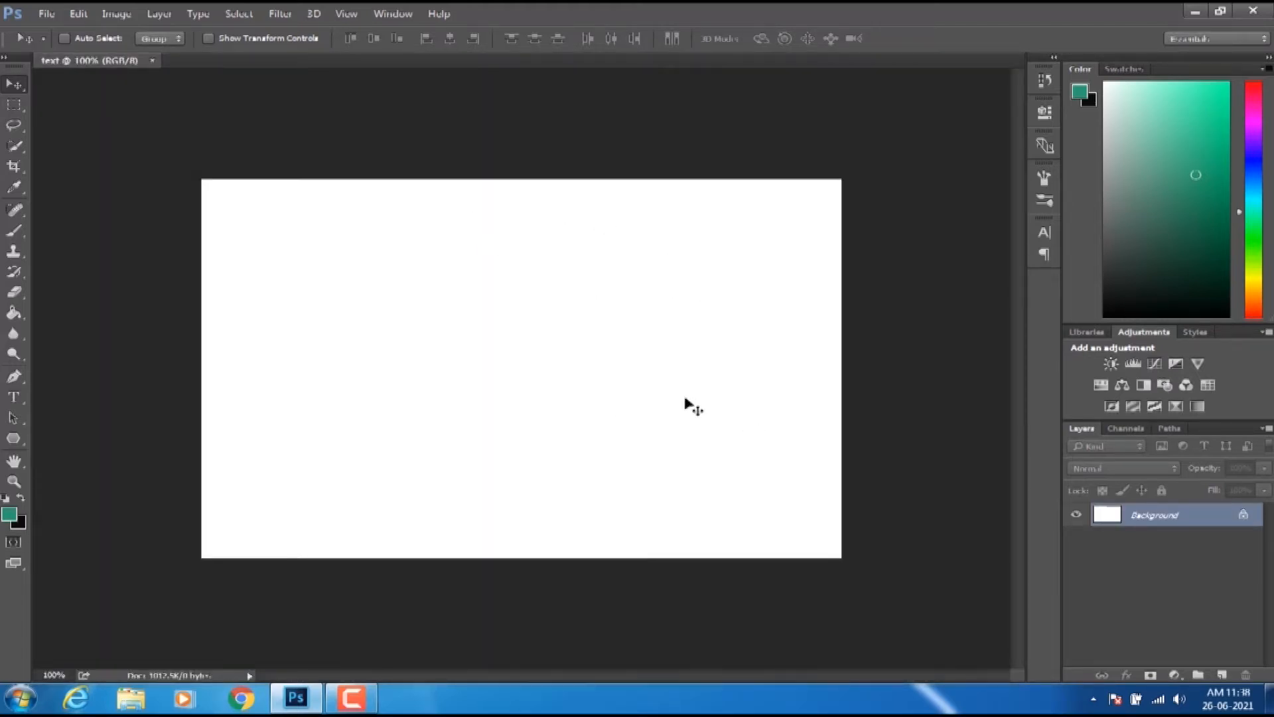
- Unlock the Background layer to make it a regular layer, keeping its default blending options
click(1243, 515)
double_click(1221, 515)
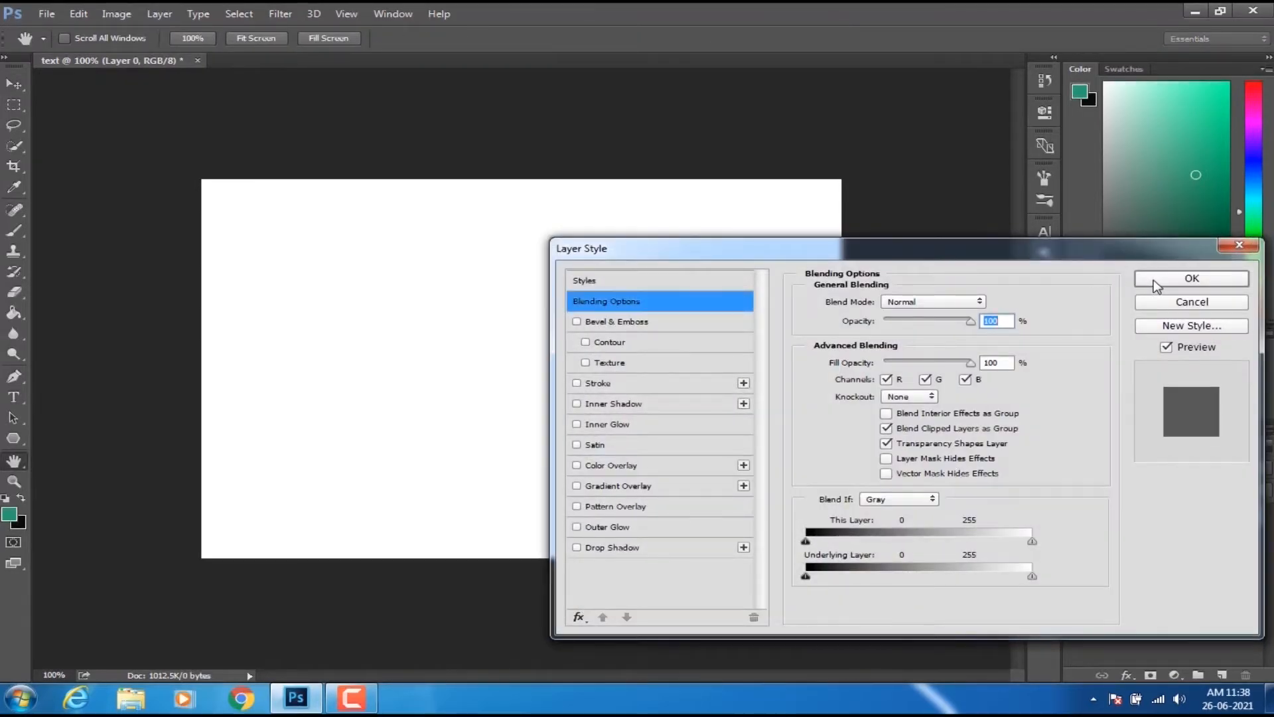
click(1154, 280)
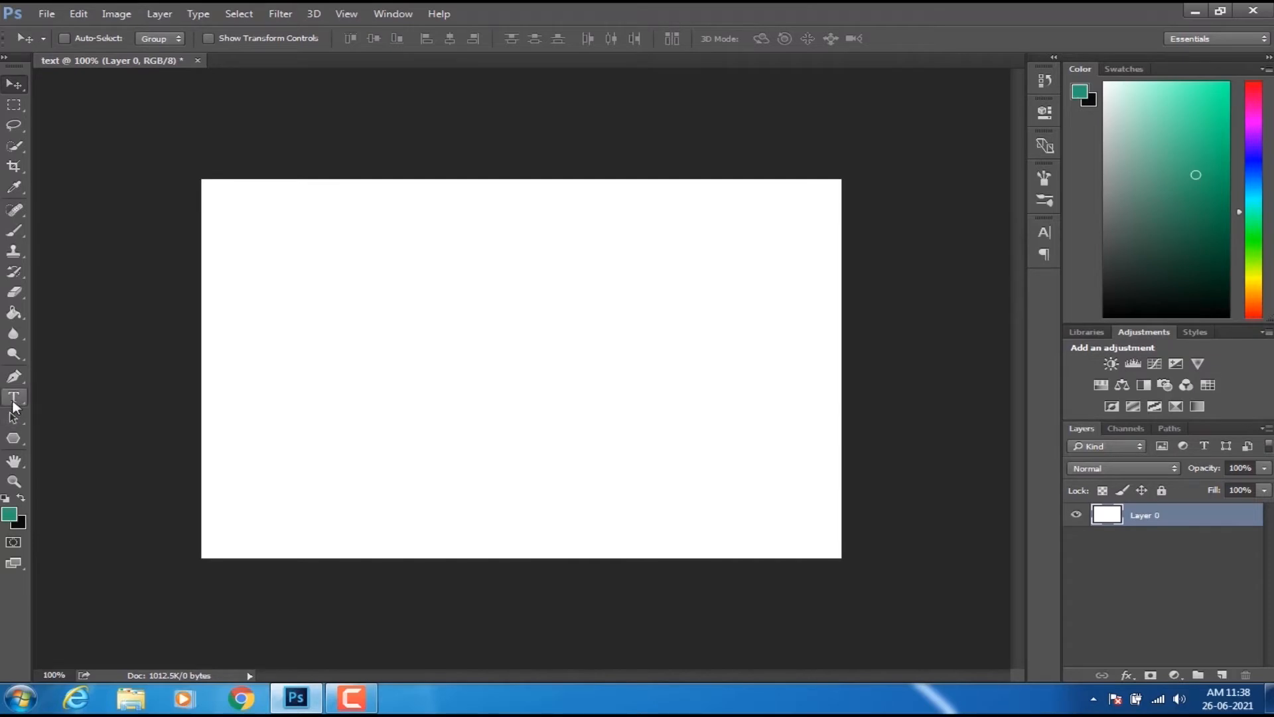
- Set the foreground color to dark green 00602b, with the Only Web Colors restriction left off
click(10, 516)
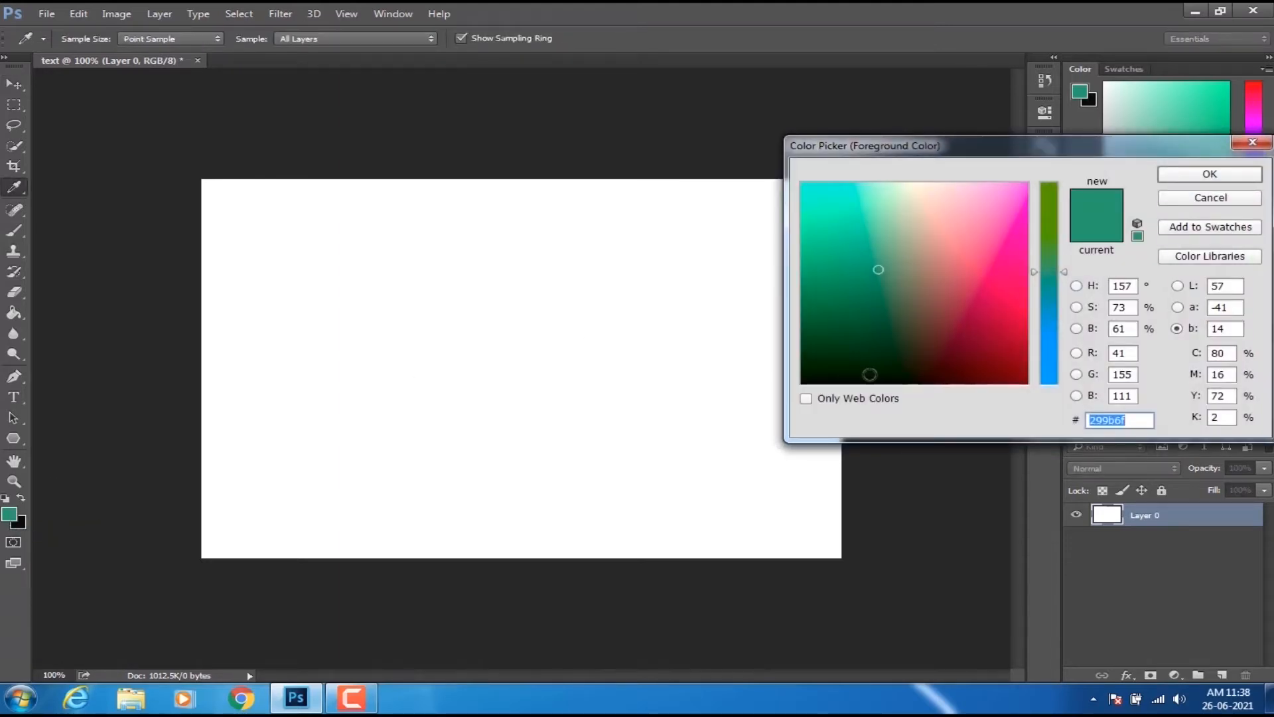
click(806, 398)
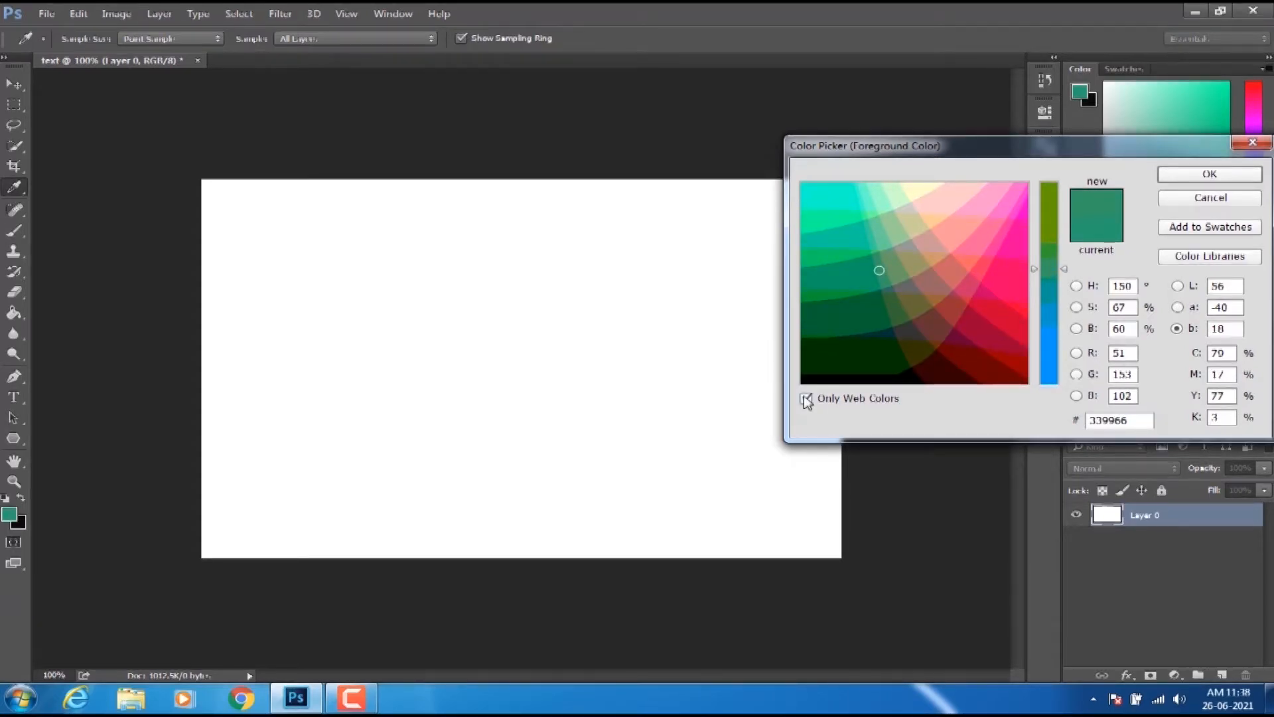
click(805, 398)
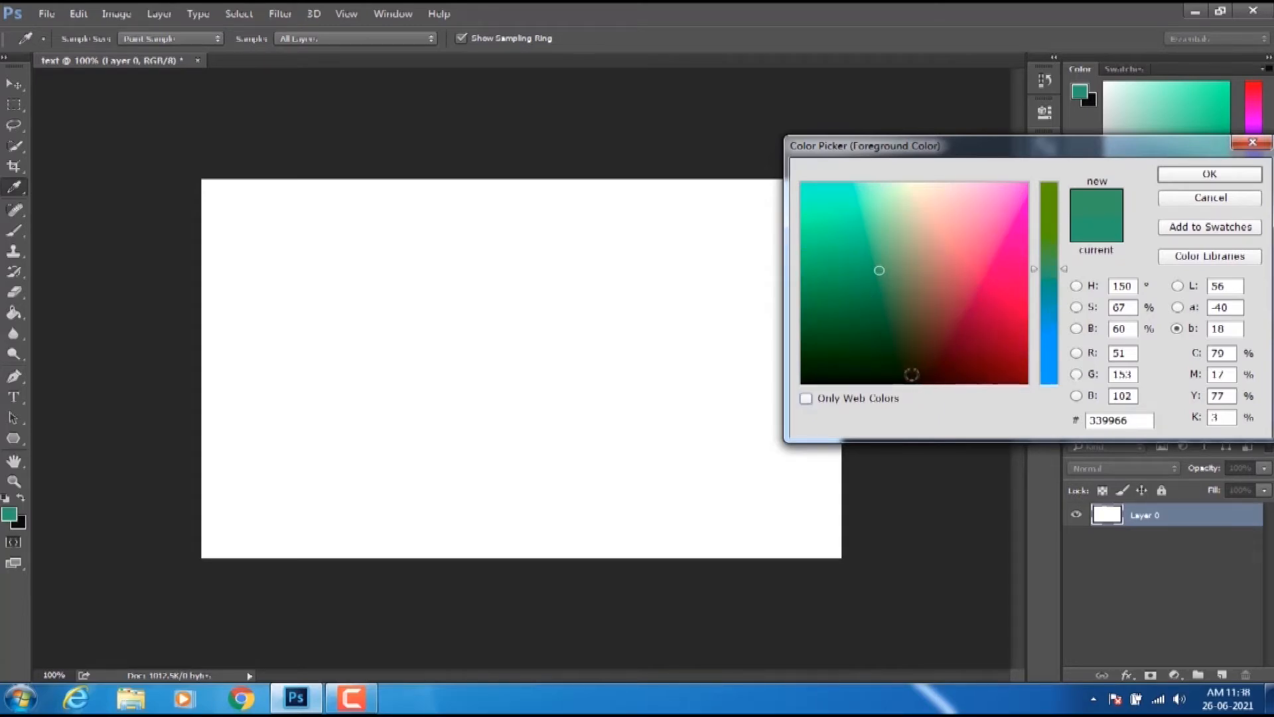
drag(855, 325, 850, 320)
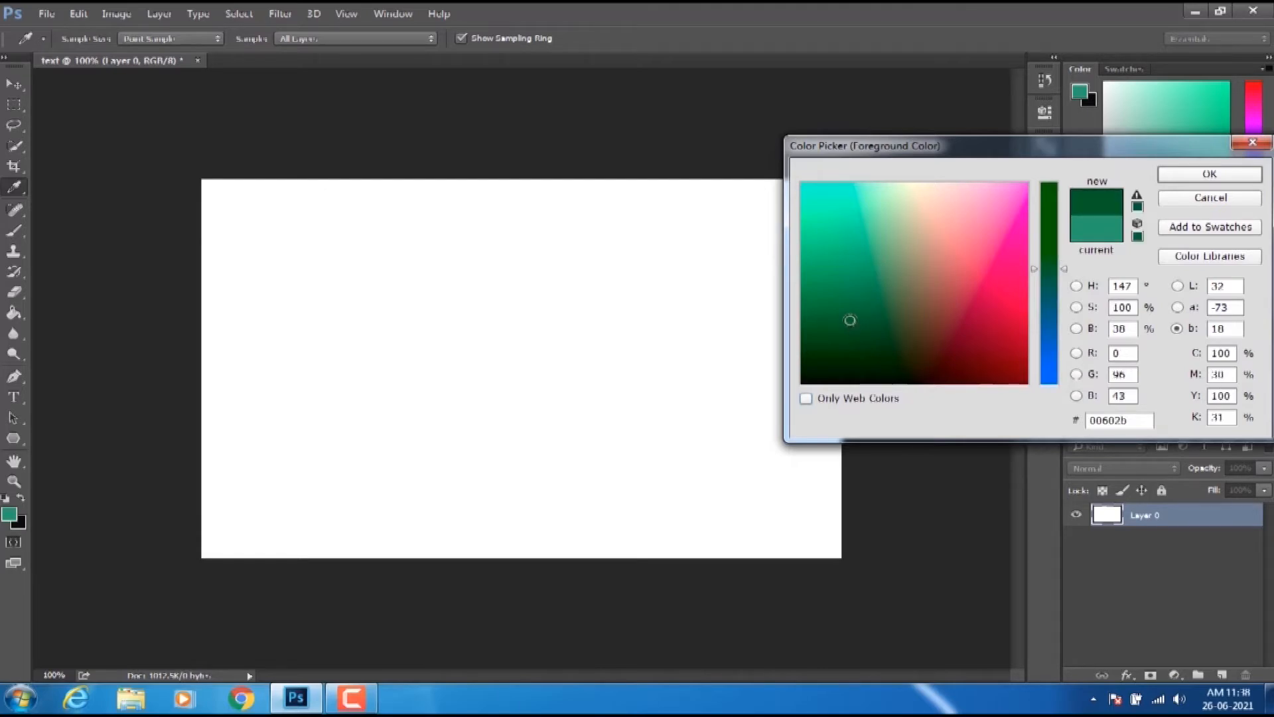
click(1210, 174)
key(v)
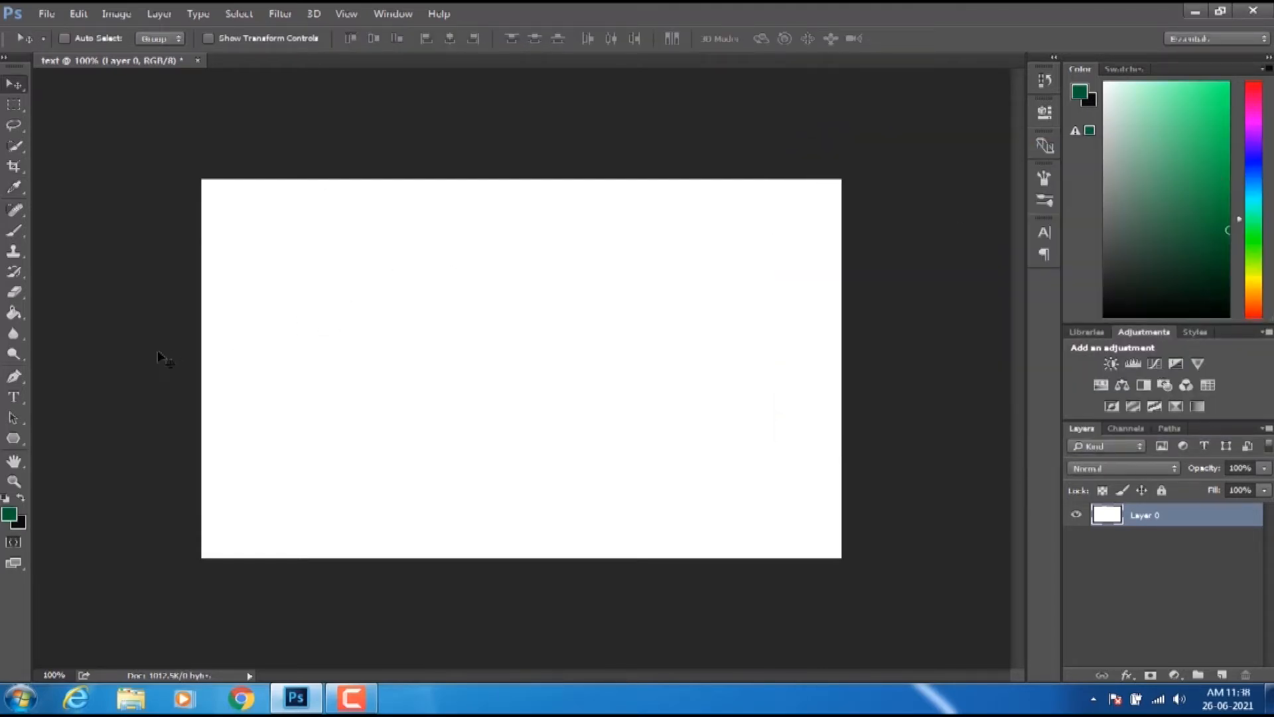
- Start two empty text layers with the Horizontal Type tool at different spots on the left side of the canvas
click(13, 398)
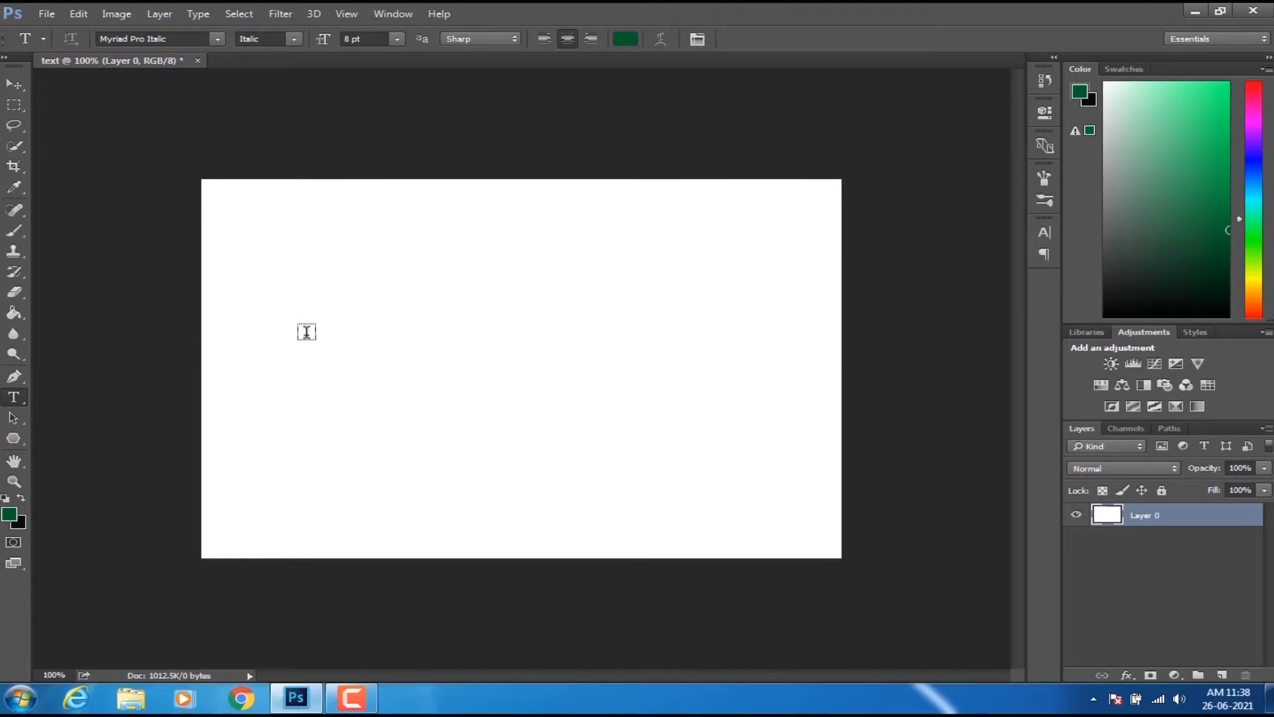
click(306, 331)
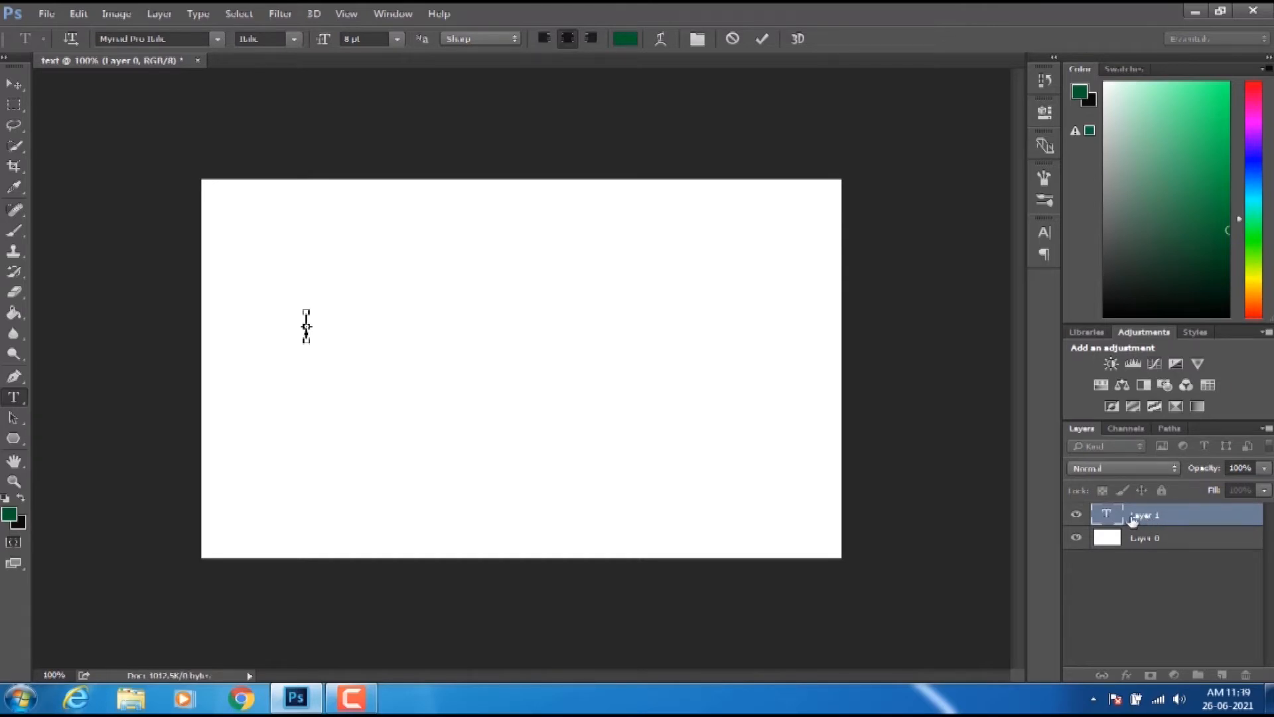
click(13, 85)
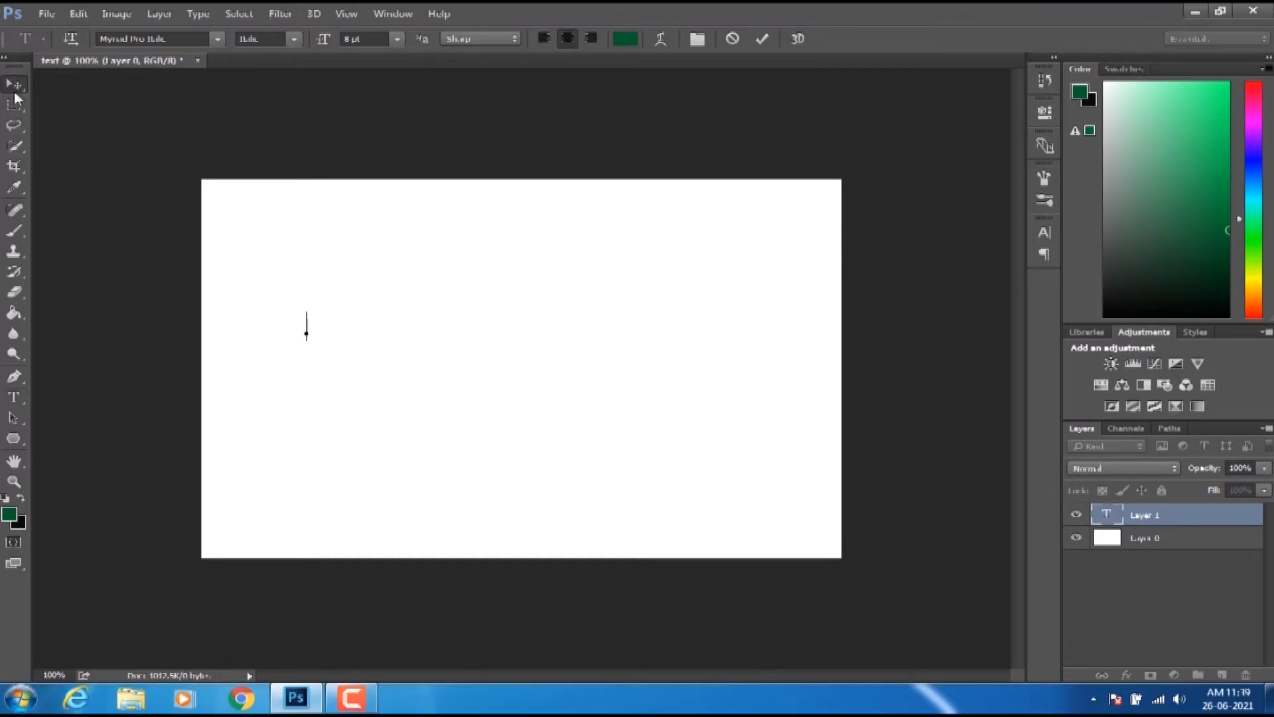
click(14, 399)
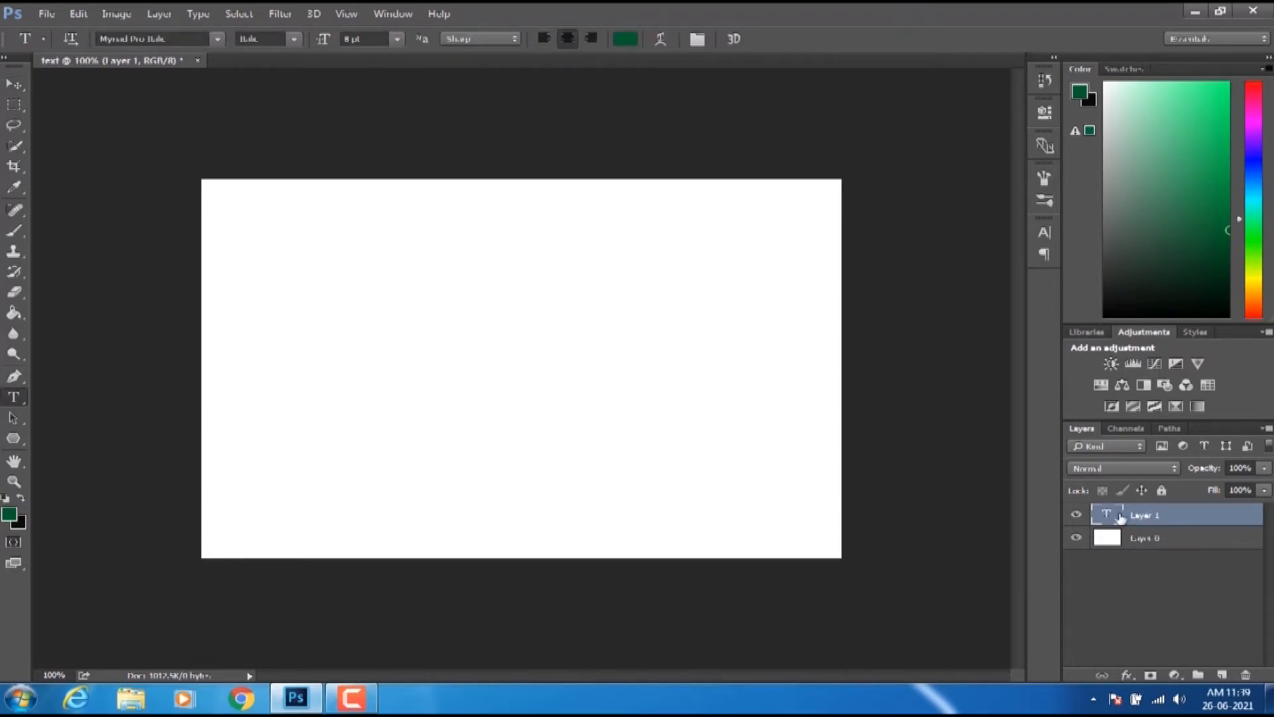
click(319, 488)
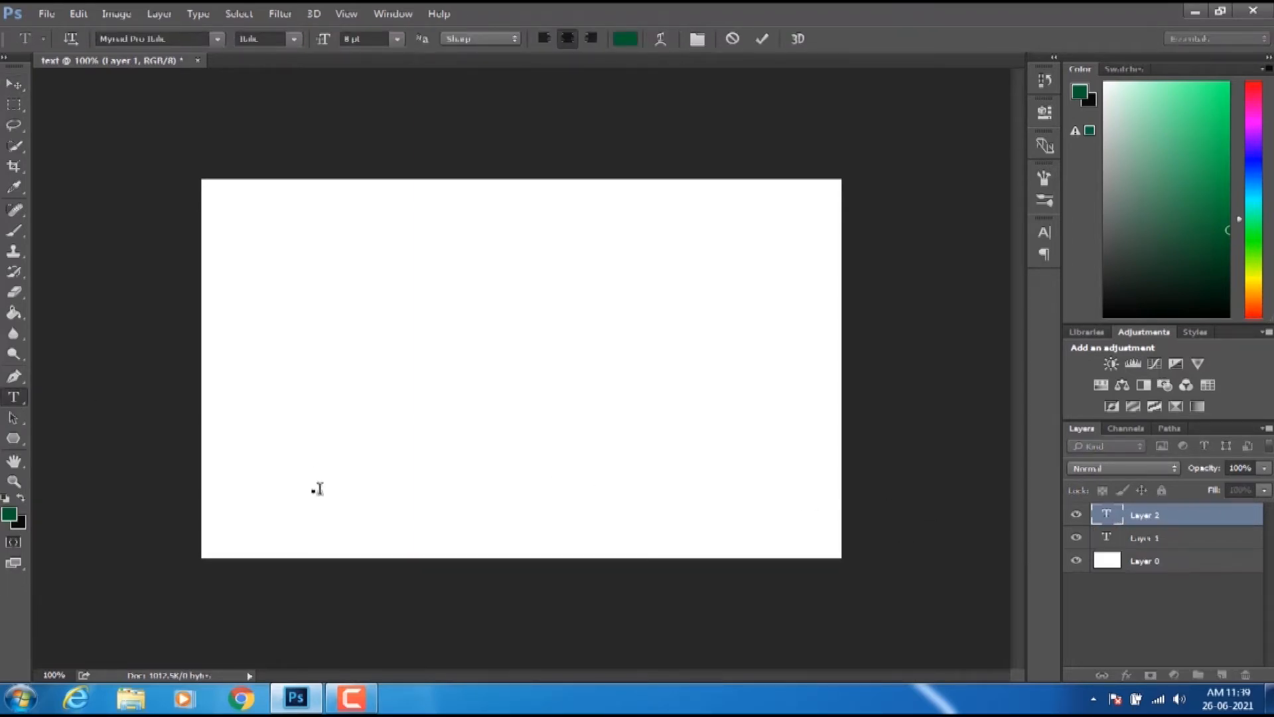
- Delete both empty text layers, leaving only the white Layer 0
click(1155, 539)
key(Delete)
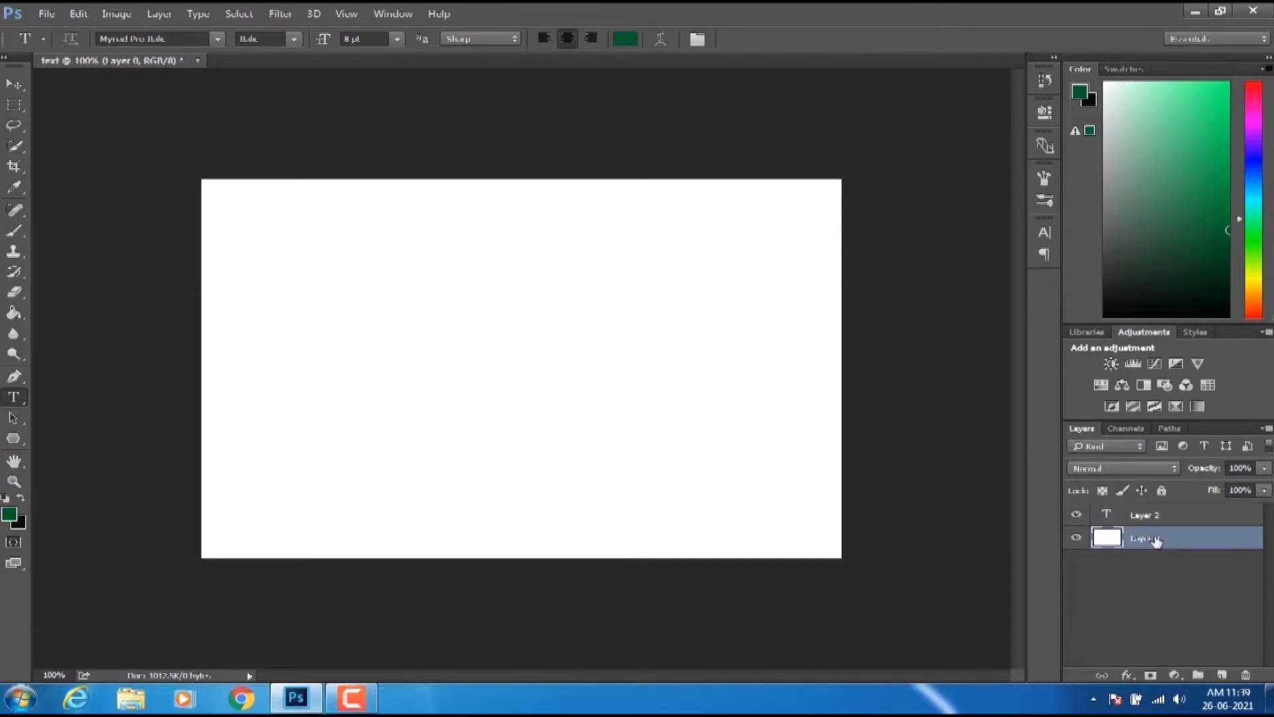
click(1148, 518)
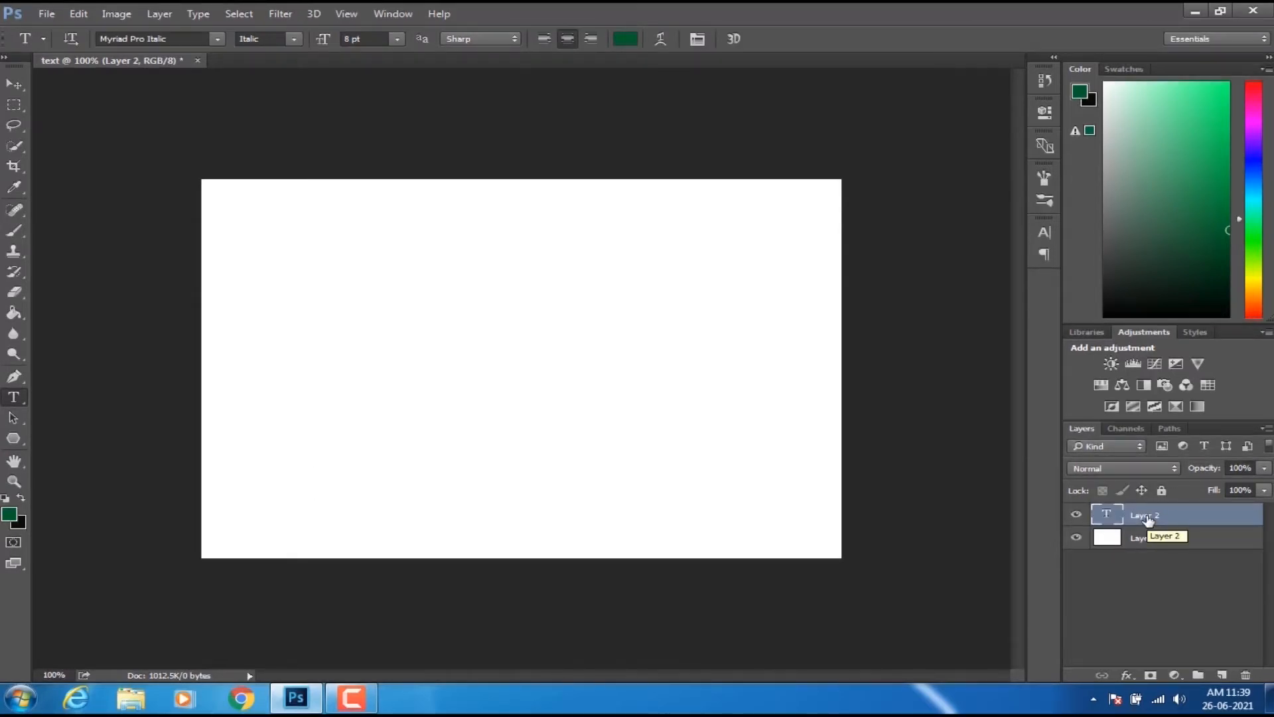
key(Delete)
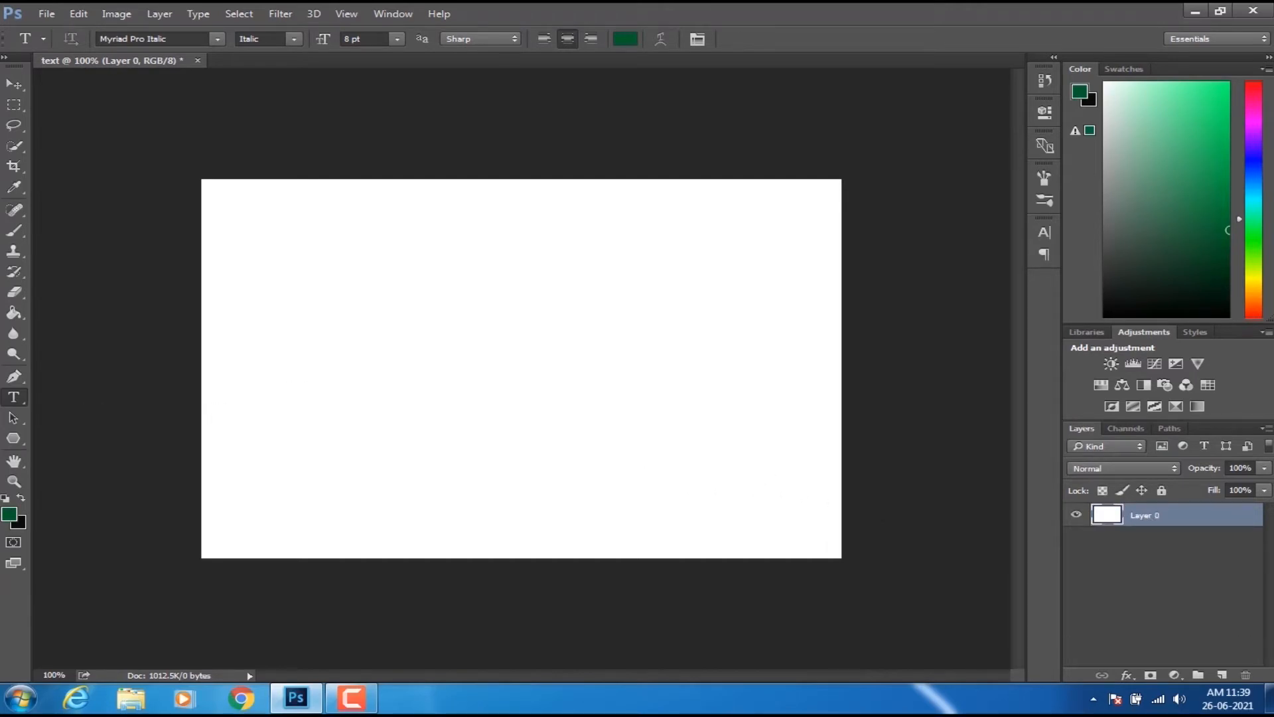
- Add a horizontal text layer reading "Hai HOW ARE YOU" on the left half of the canvas in the current dark green
click(24, 91)
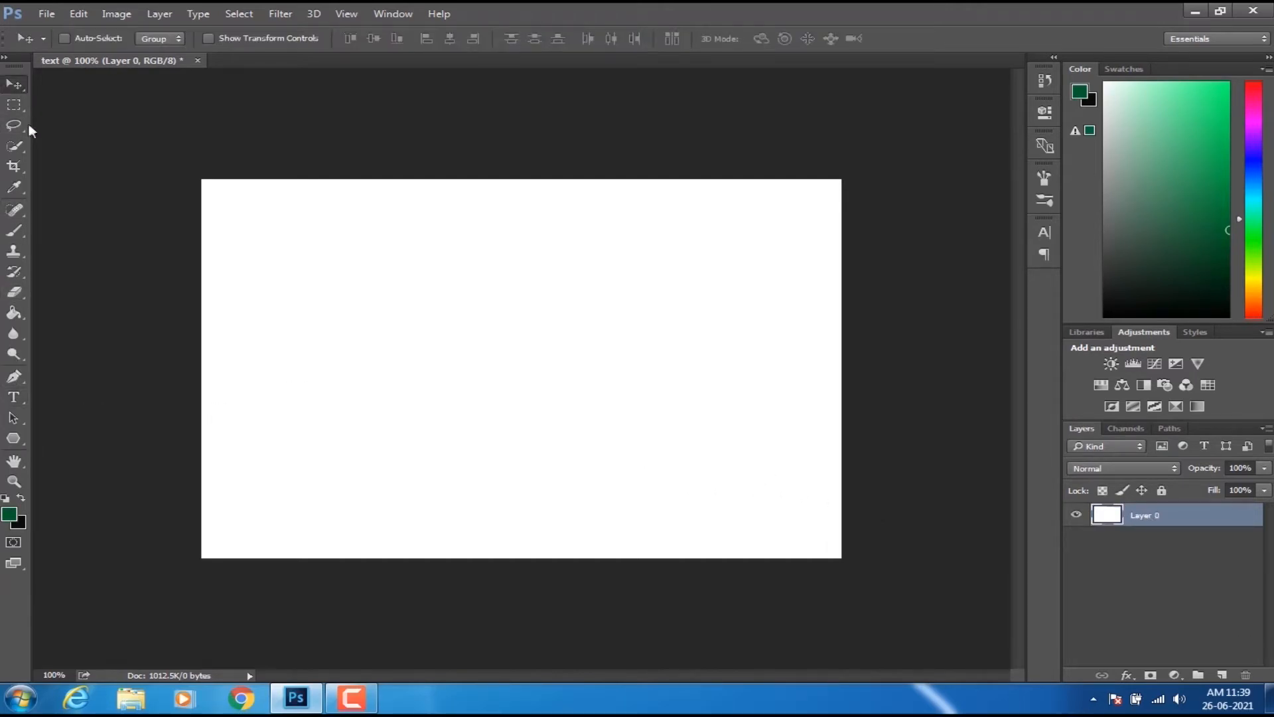
click(19, 399)
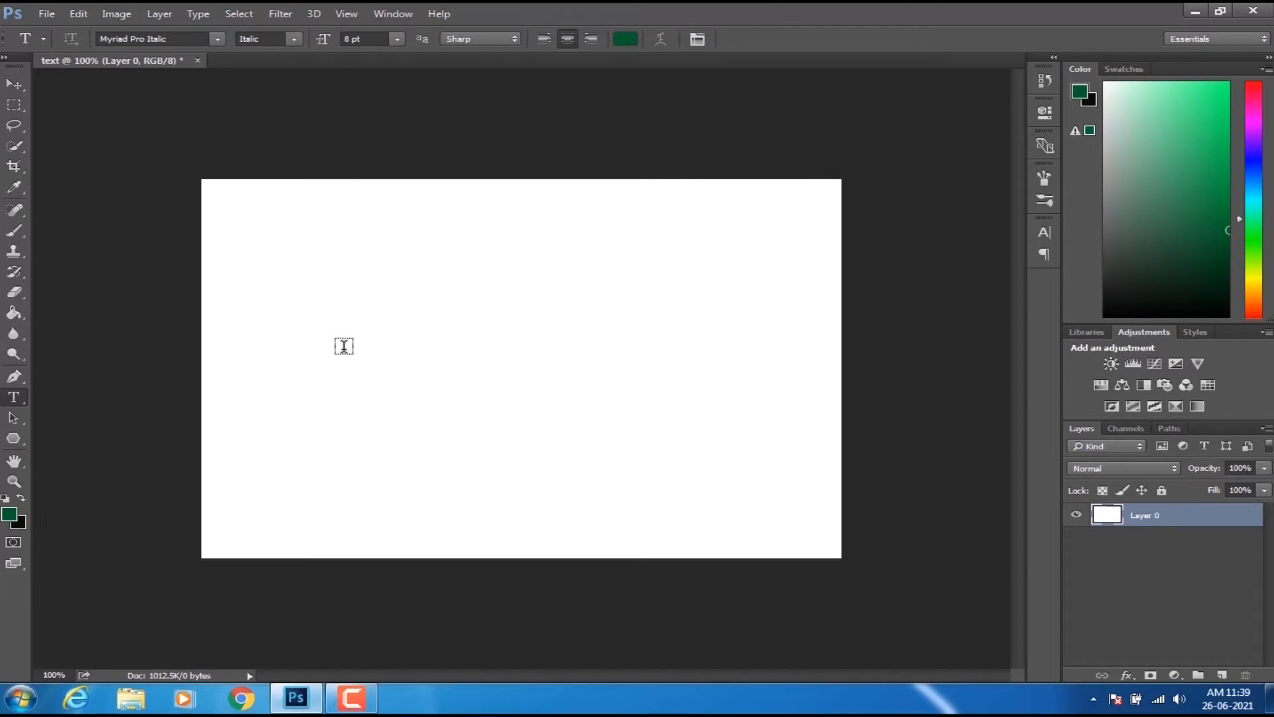
click(343, 348)
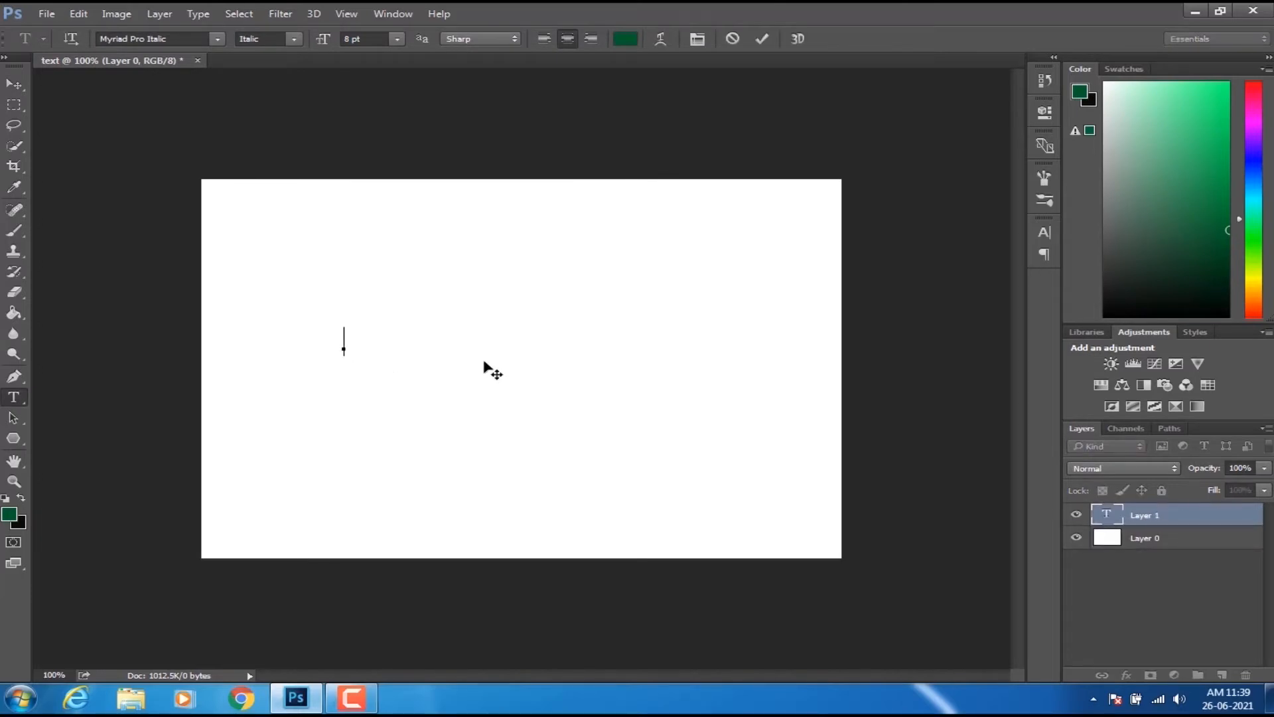
text(Hai HO)
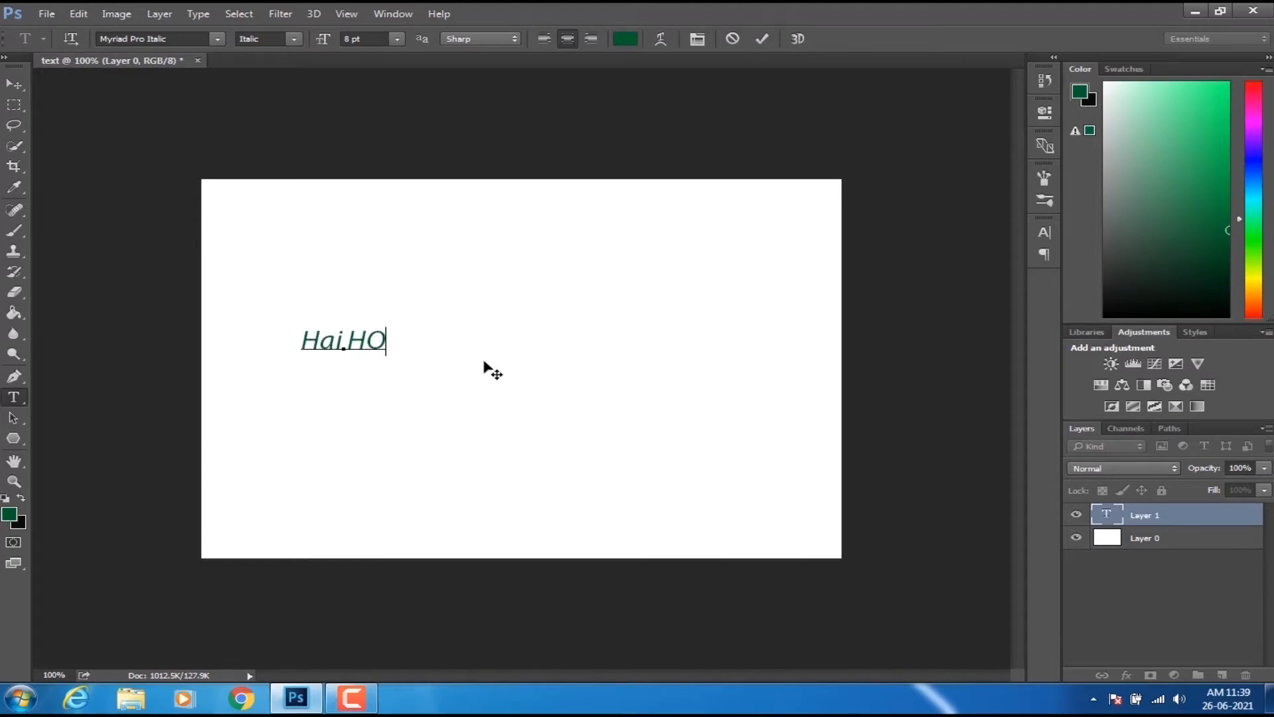
text(W A RE YOU)
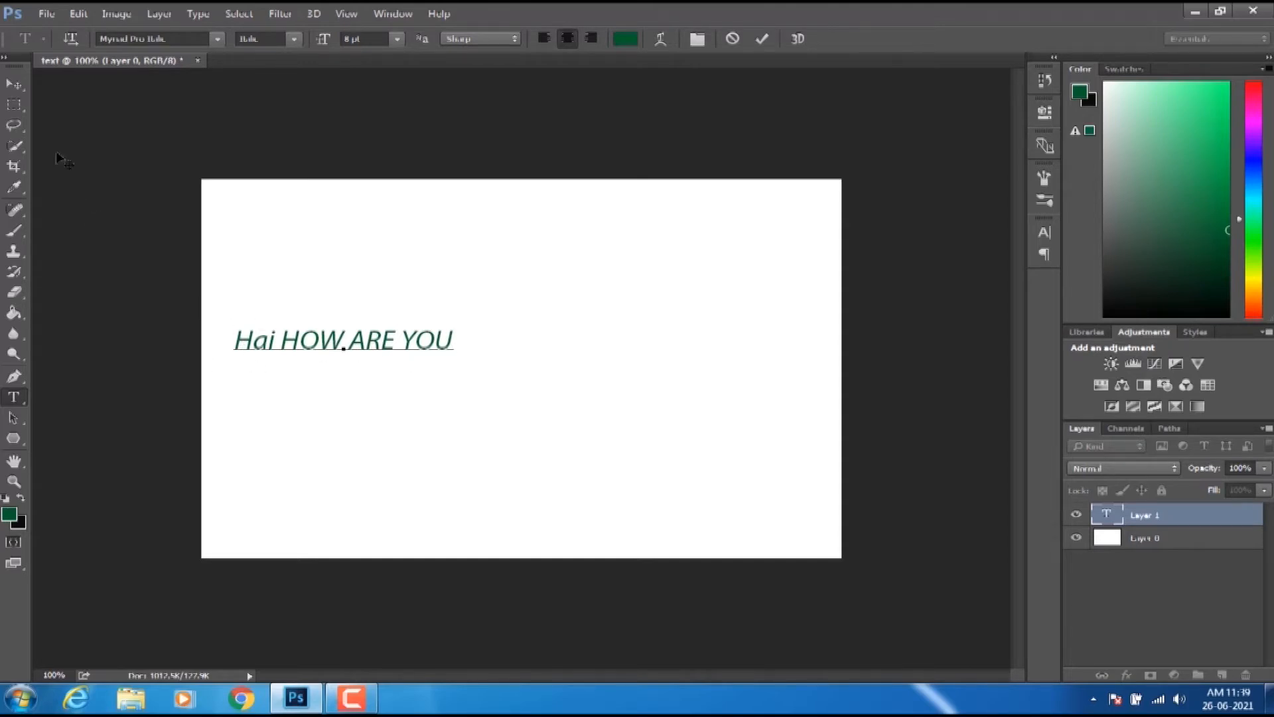
click(13, 84)
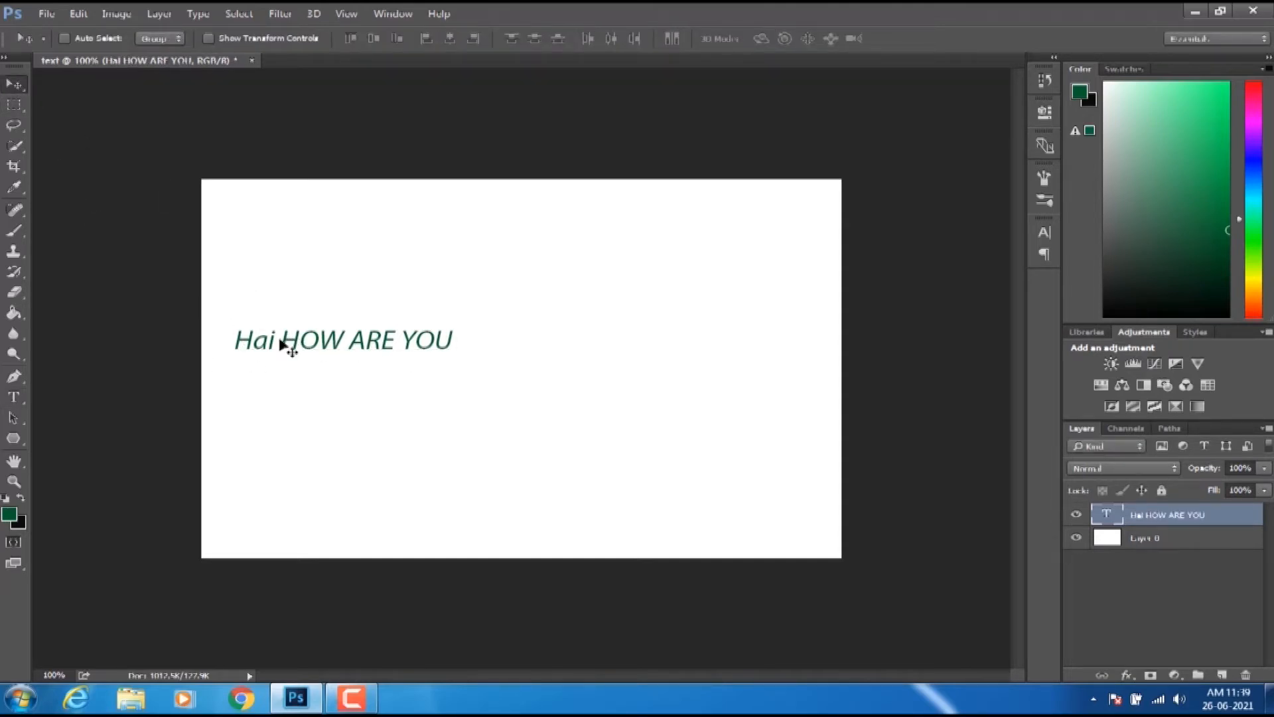
- Move the "Hai HOW ARE YOU" text layer to the middle of the canvas, slightly below centre
drag(263, 342, 478, 365)
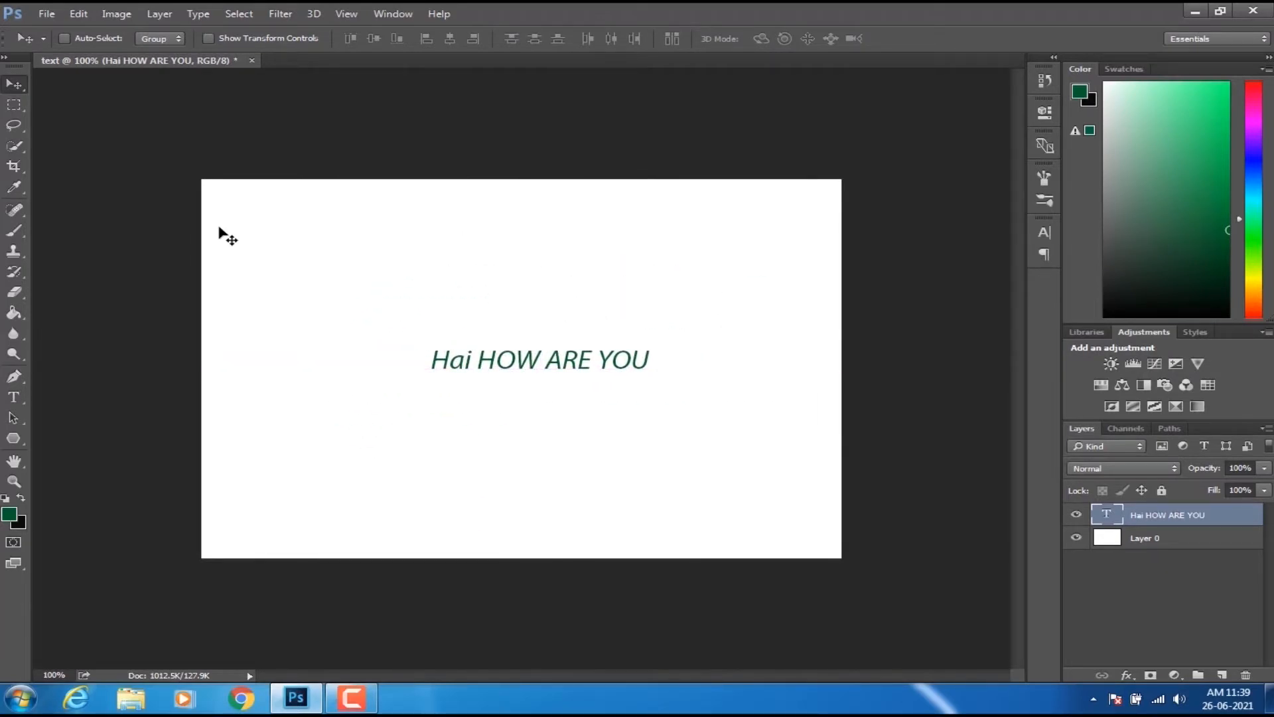
click(1141, 541)
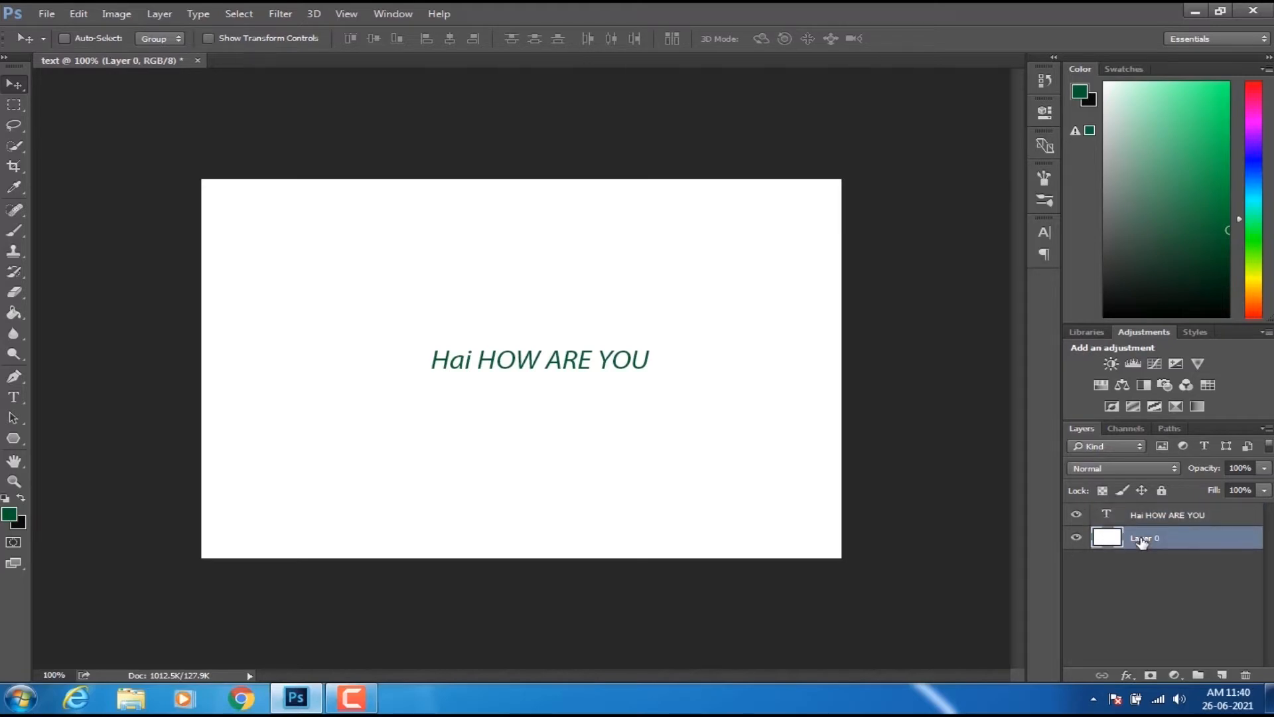
mouse_move(550, 387)
mouse_down()
mouse_move(415, 378)
mouse_move(545, 351)
mouse_move(524, 370)
mouse_move(549, 378)
mouse_move(527, 364)
mouse_move(539, 367)
mouse_up()
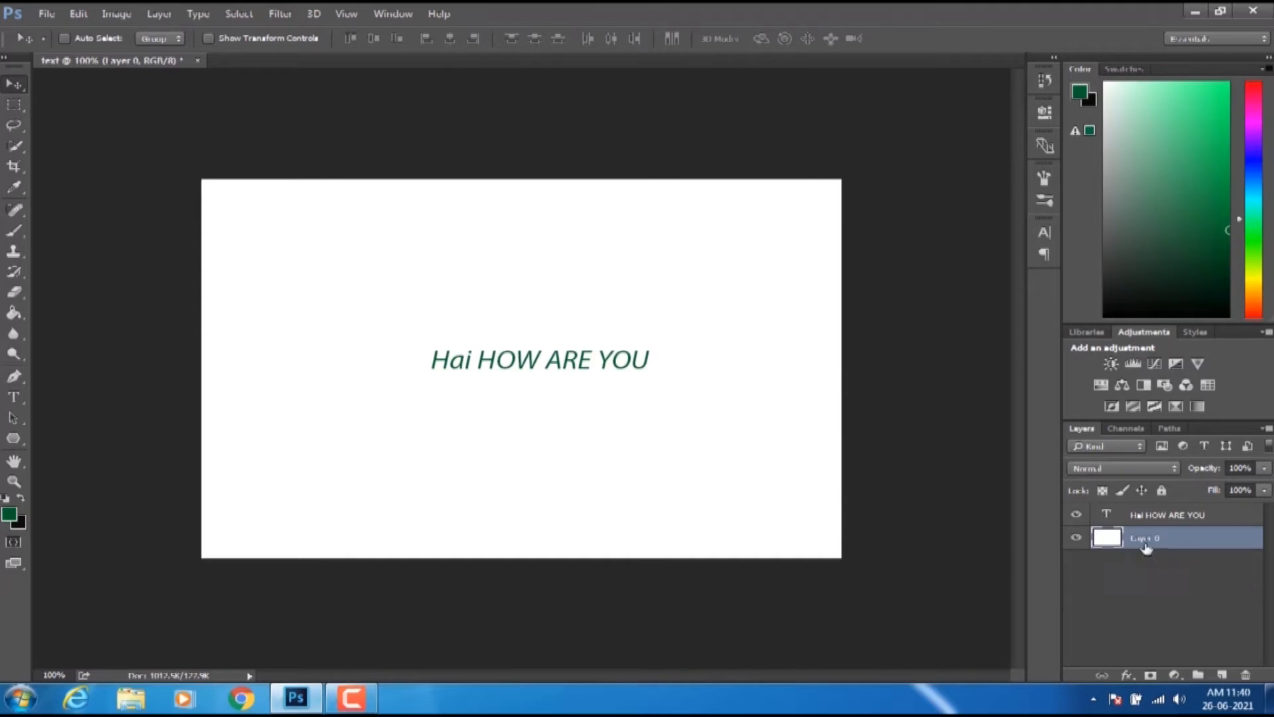
click(1155, 517)
drag(540, 367, 520, 385)
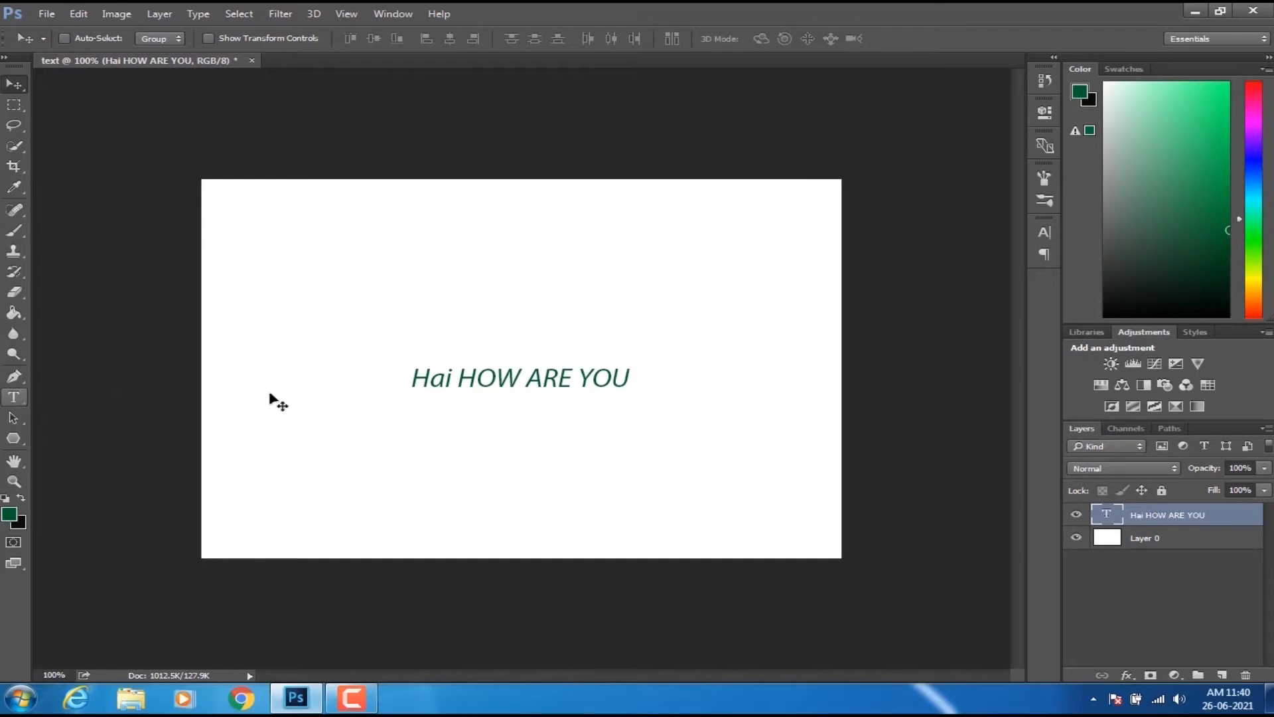
click(21, 396)
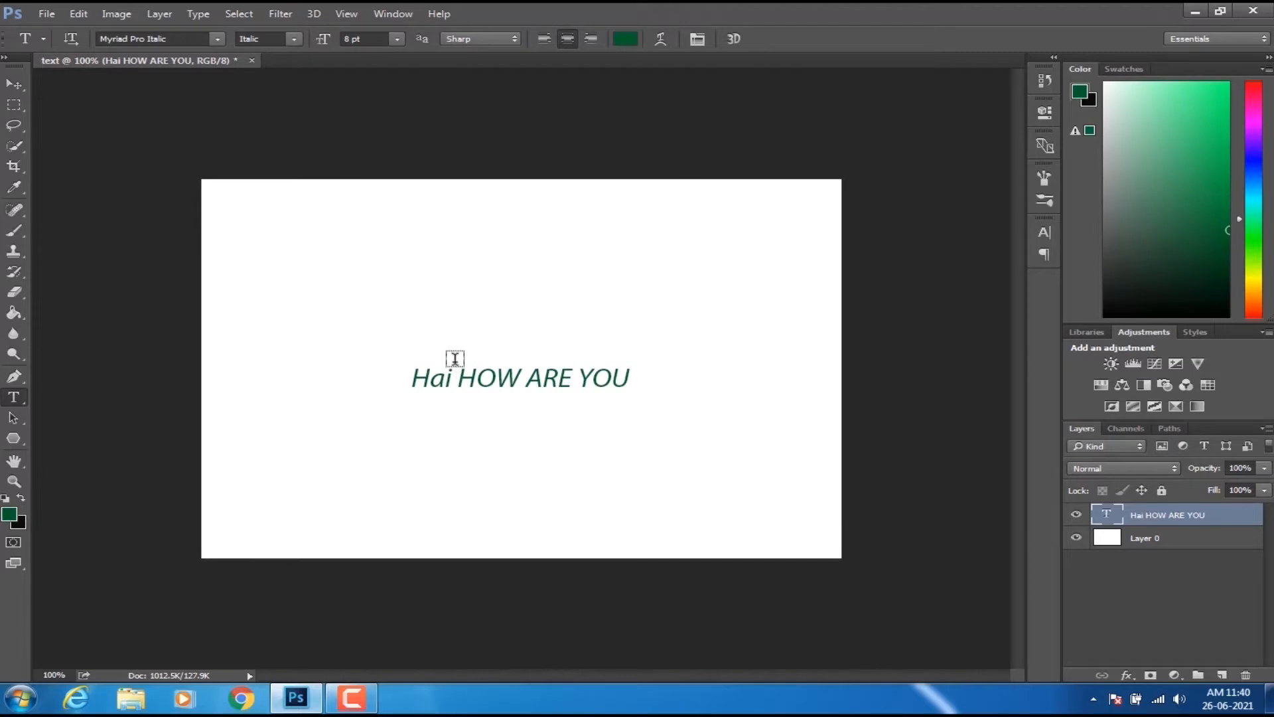
click(451, 408)
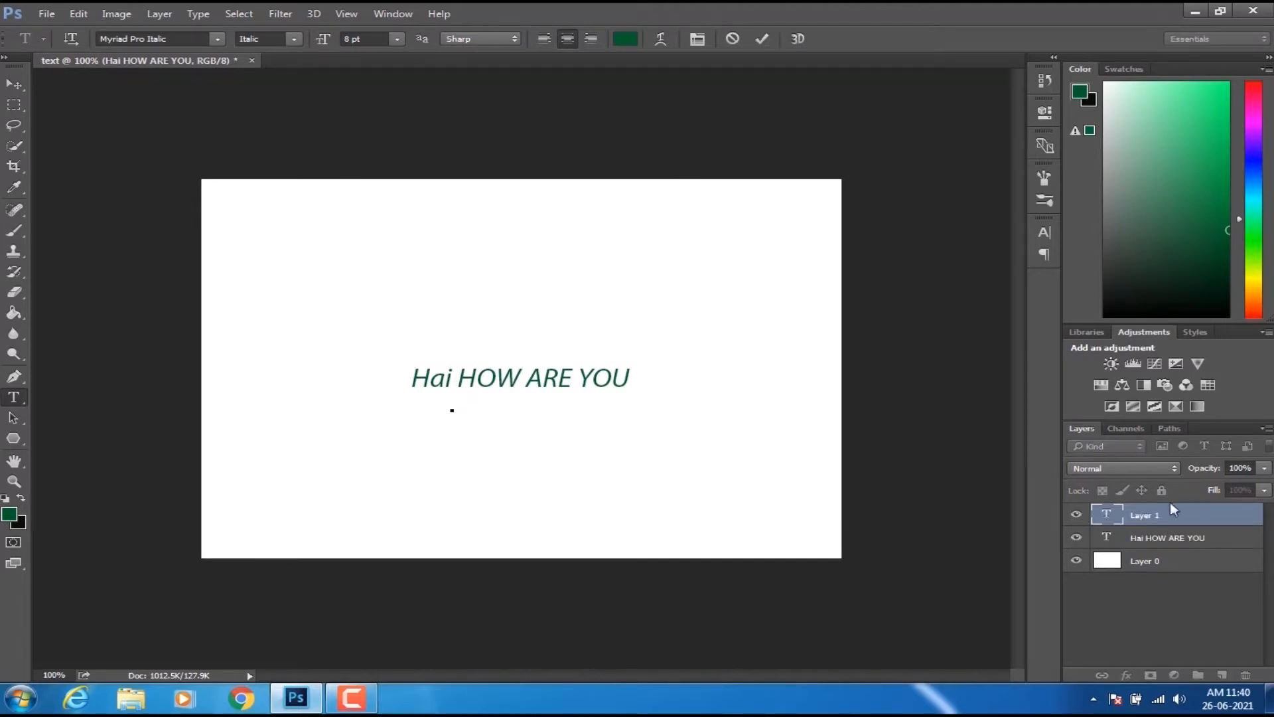
click(15, 379)
click(13, 396)
click(495, 349)
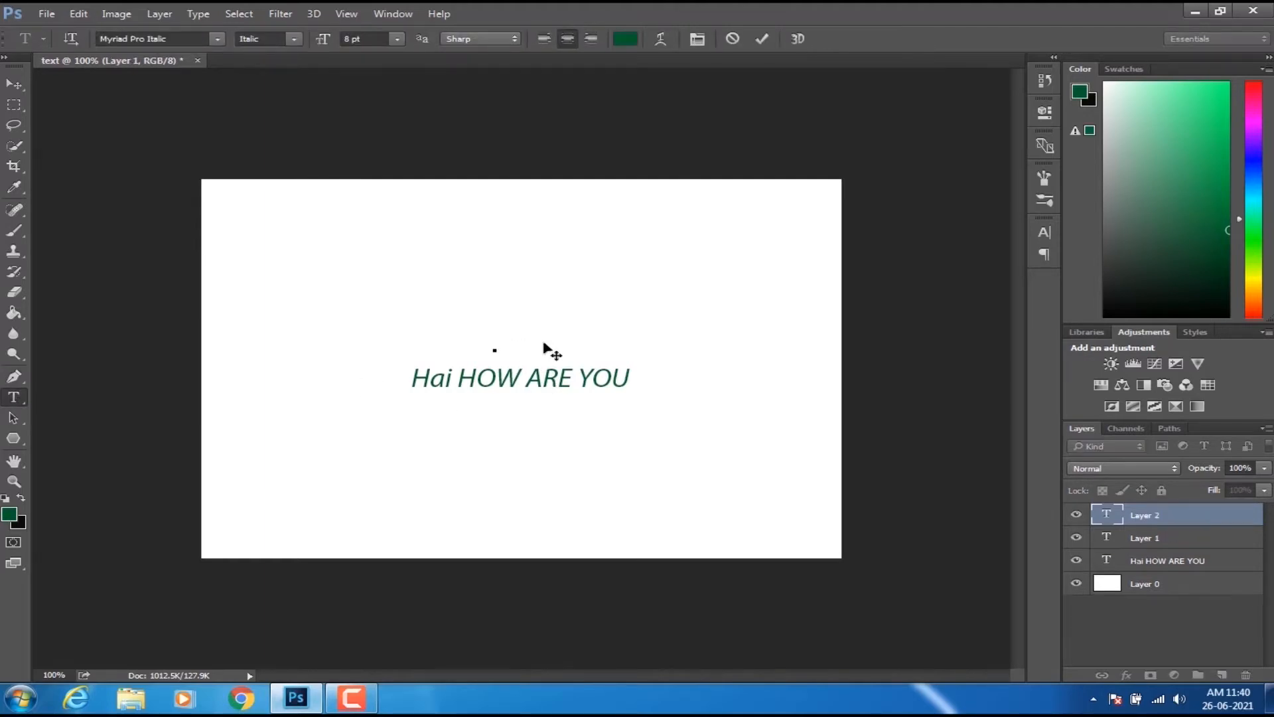
click(18, 79)
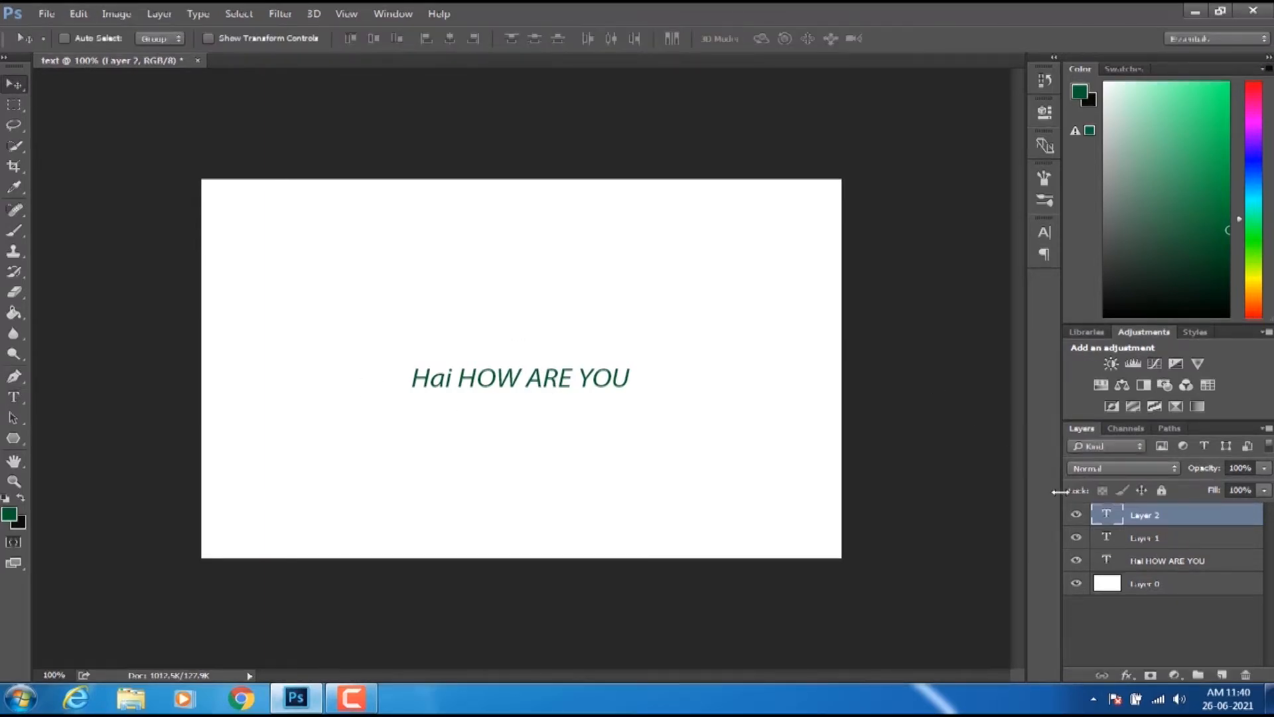
click(1149, 543)
key(Delete)
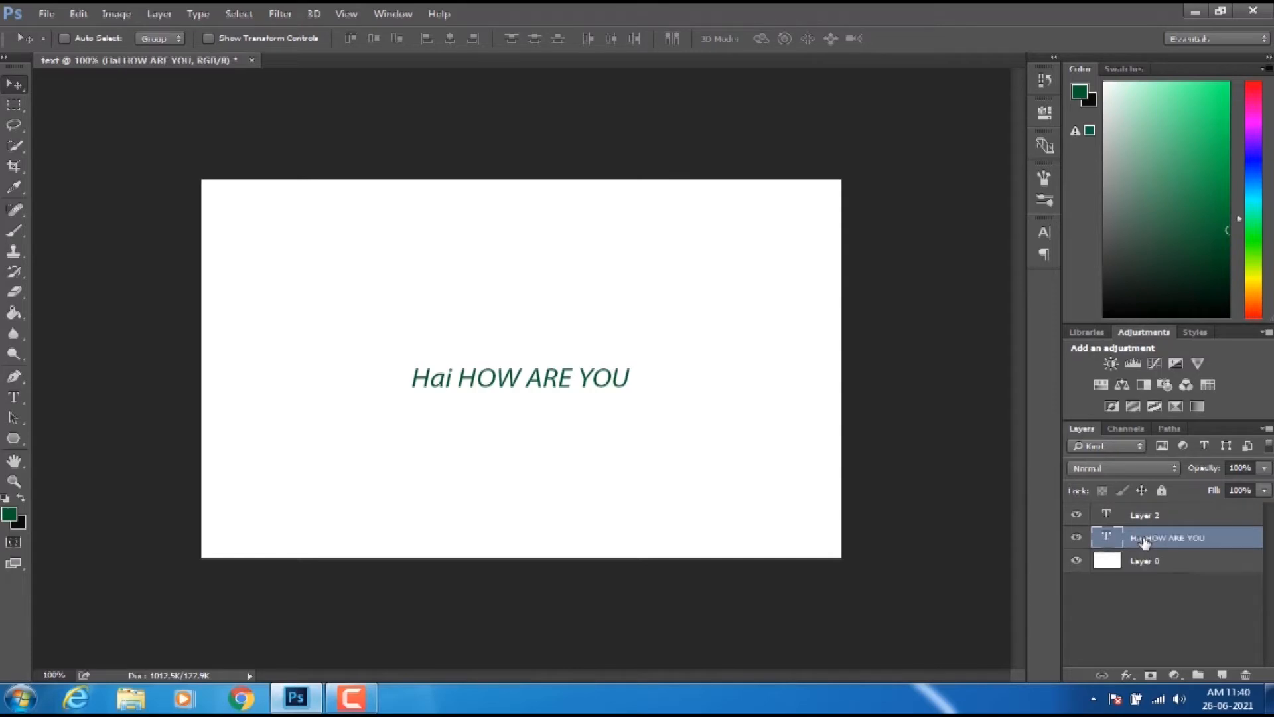
click(1140, 516)
key(Delete)
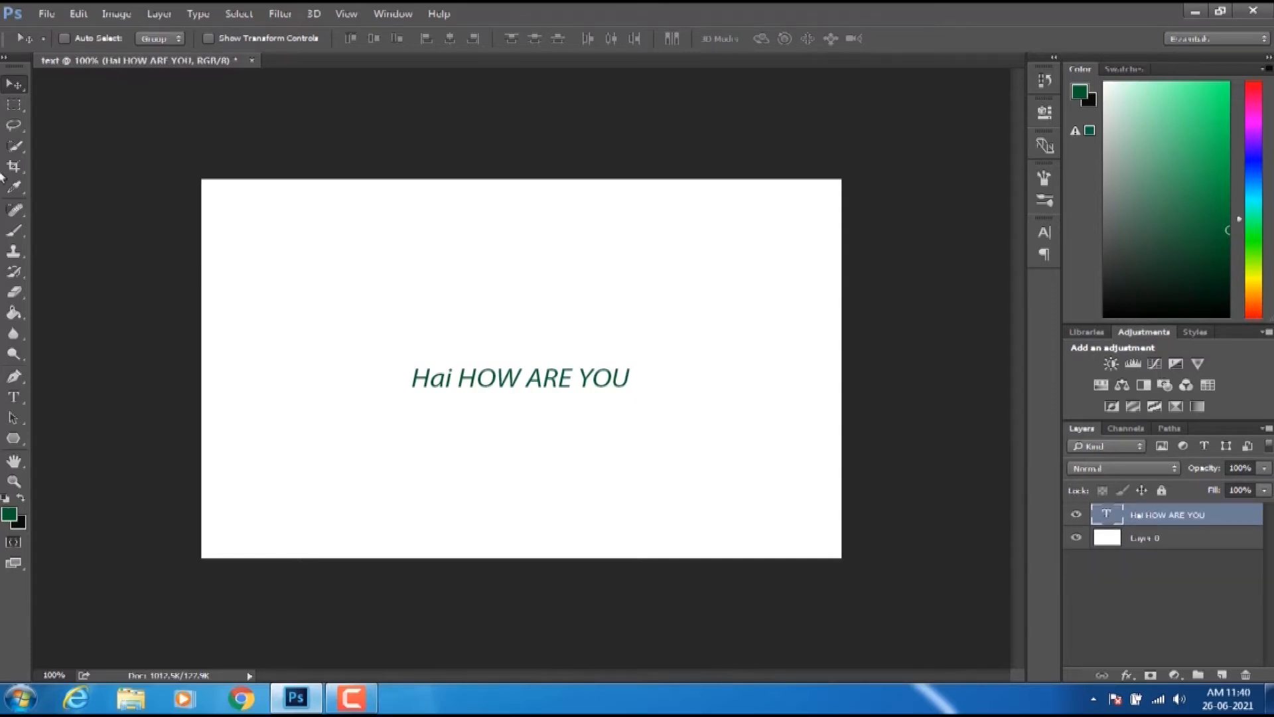
- Recolor the whole "Hai HOW ARE YOU" text to crimson b20040 through the foreground color and commit the text edit
click(13, 397)
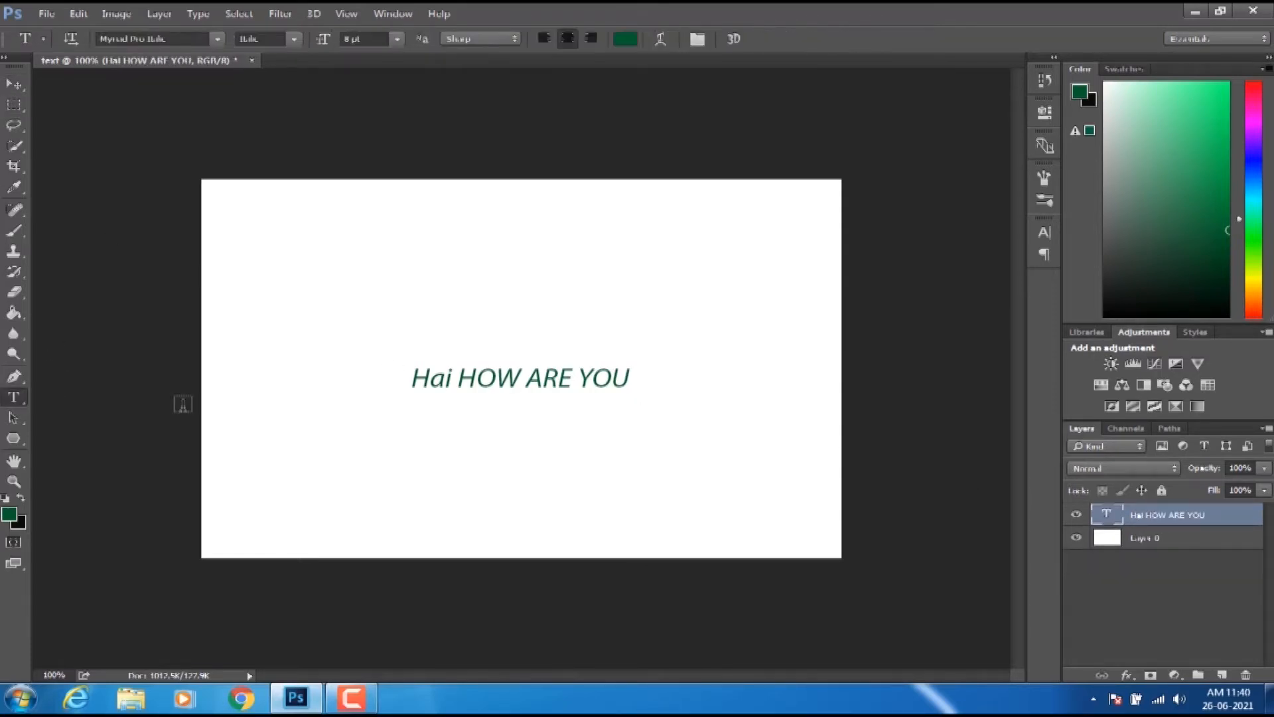
click(456, 379)
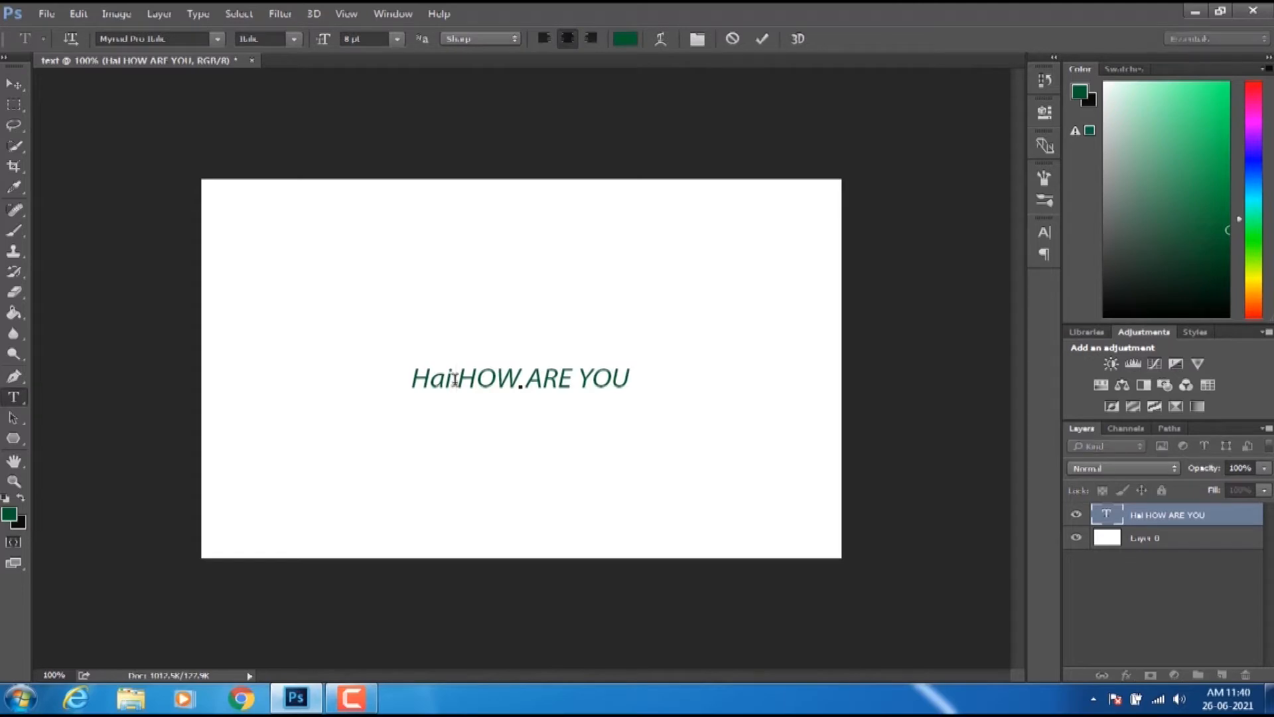
drag(413, 378, 633, 380)
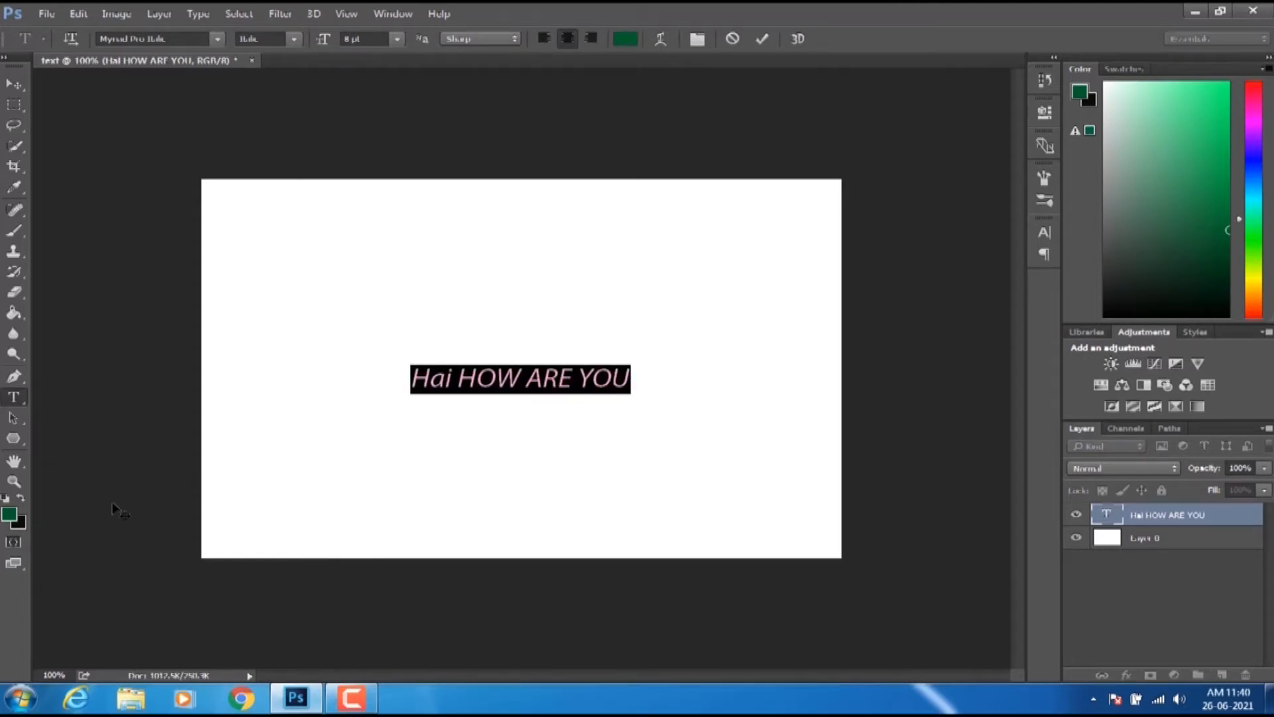
click(10, 514)
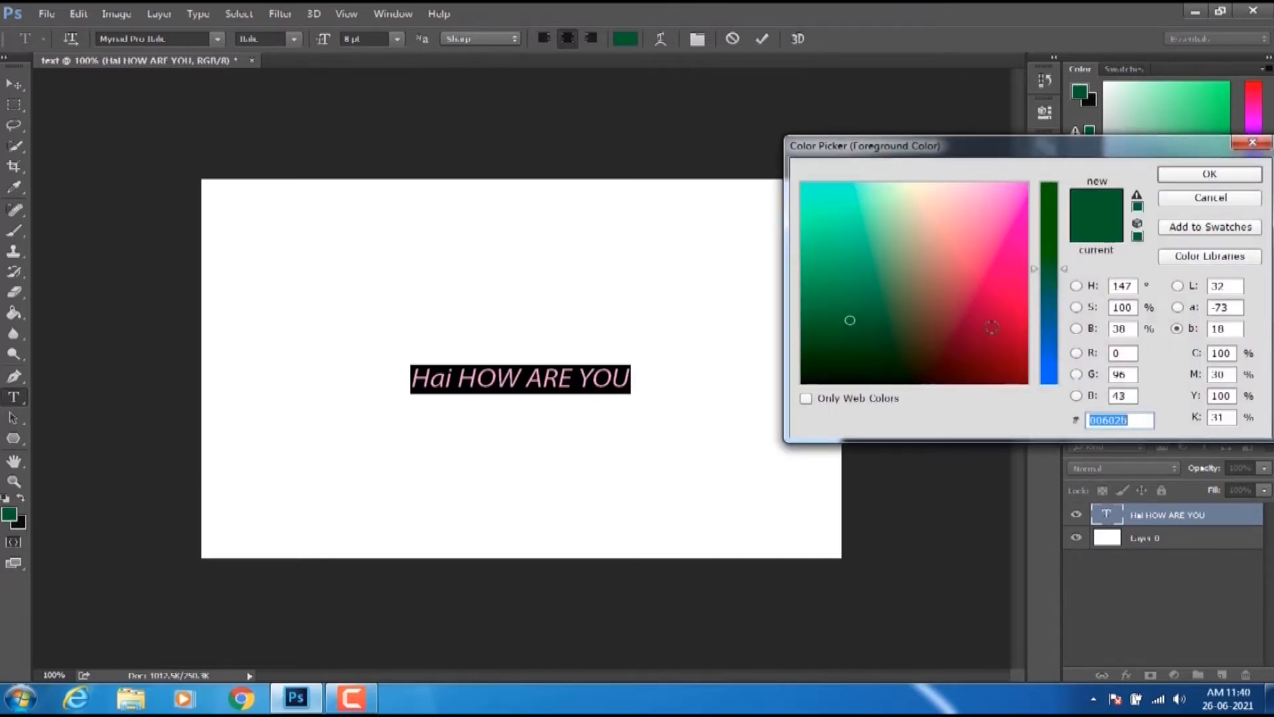
click(973, 308)
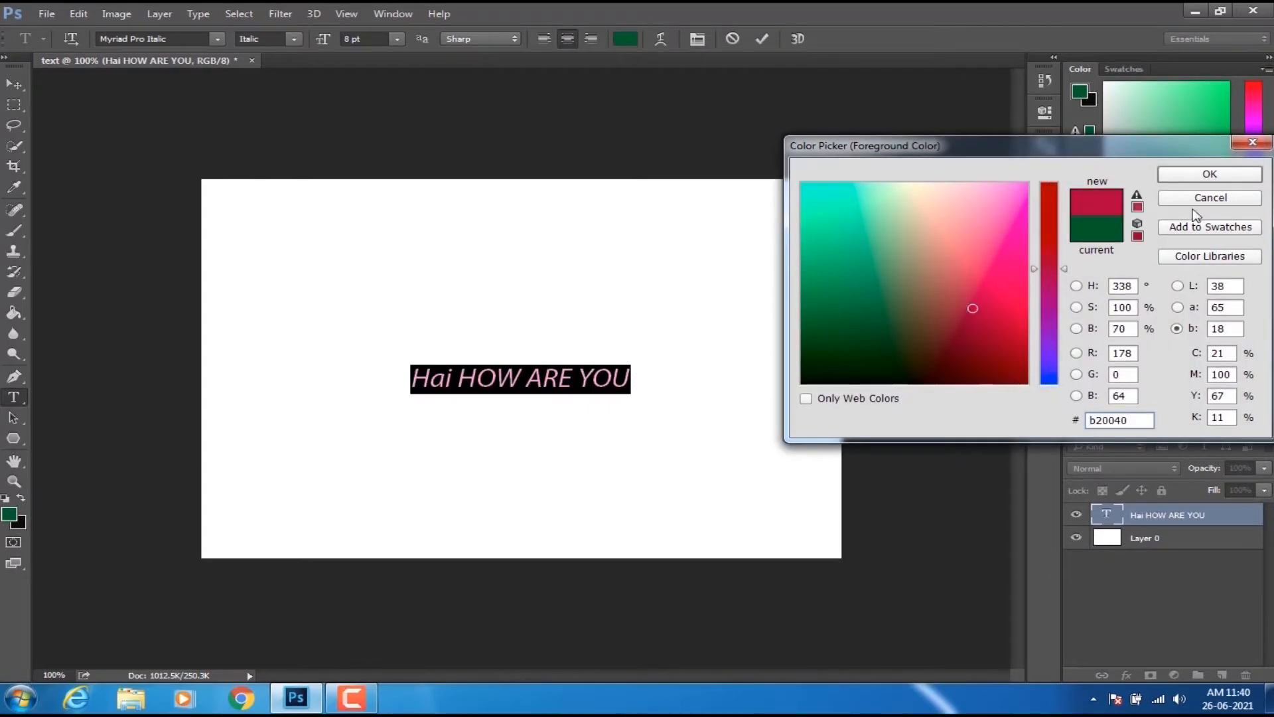
click(1210, 174)
click(13, 85)
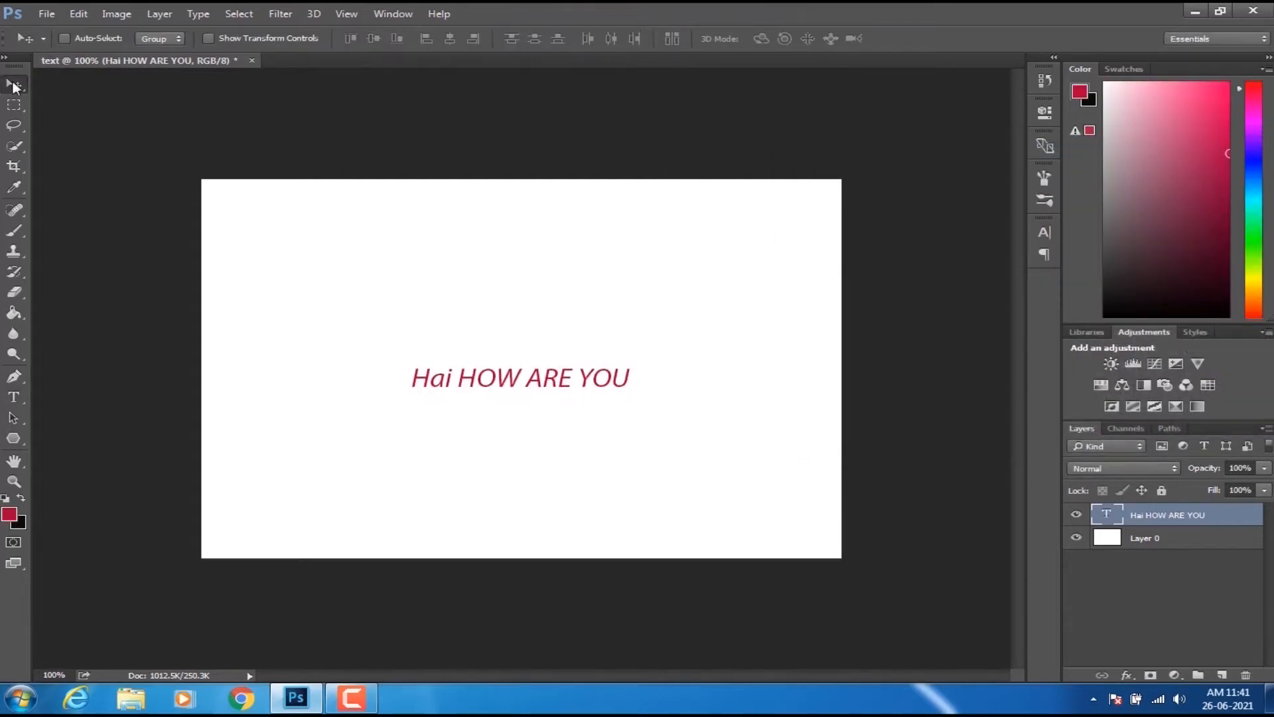
- Try several shades in the foreground color picker, sample the text color, and set the foreground to white ffffff sampled from the canvas
click(11, 514)
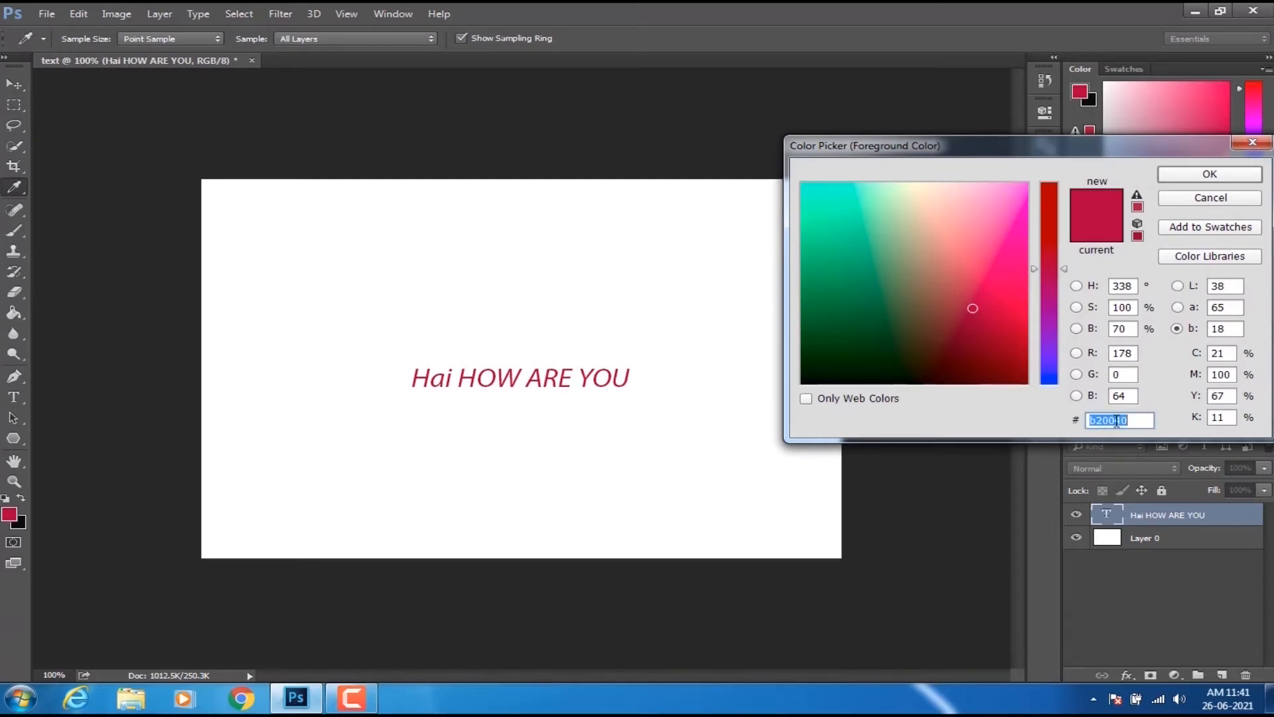
drag(924, 363, 848, 277)
click(976, 251)
mouse_move(973, 331)
mouse_down()
mouse_move(919, 342)
mouse_move(860, 284)
mouse_move(862, 242)
mouse_move(930, 221)
mouse_move(984, 247)
mouse_up()
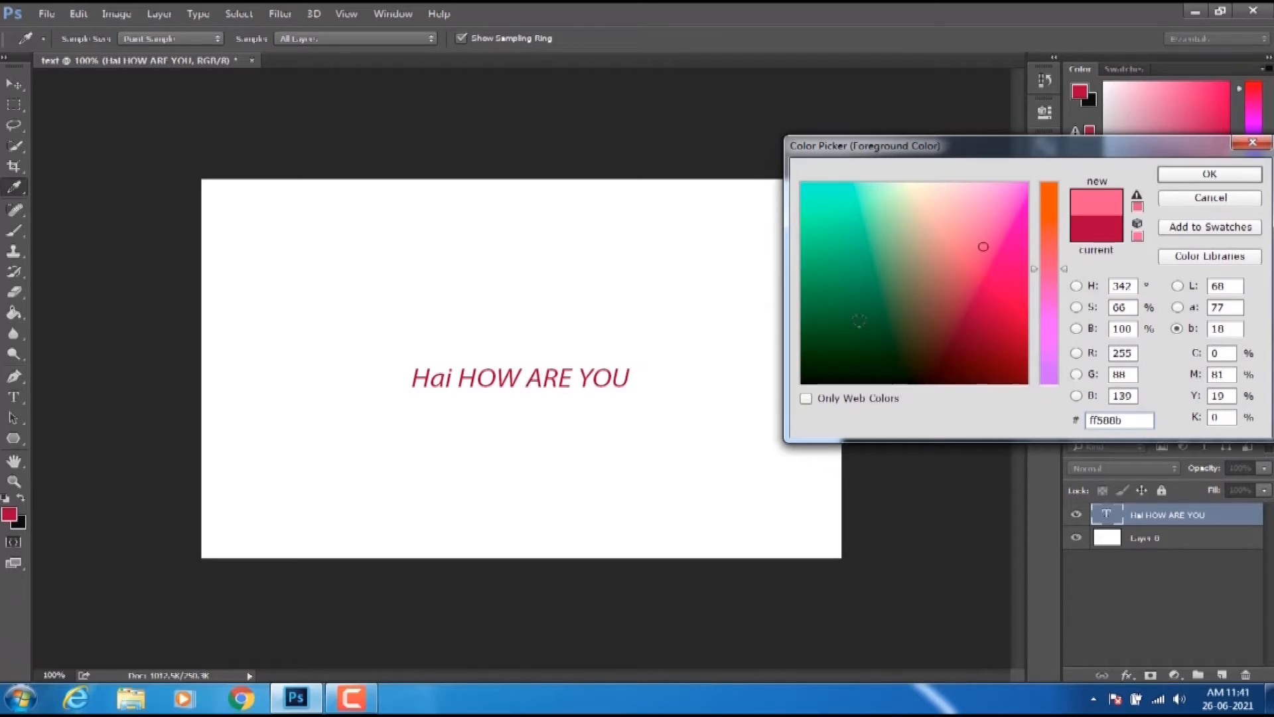
click(818, 298)
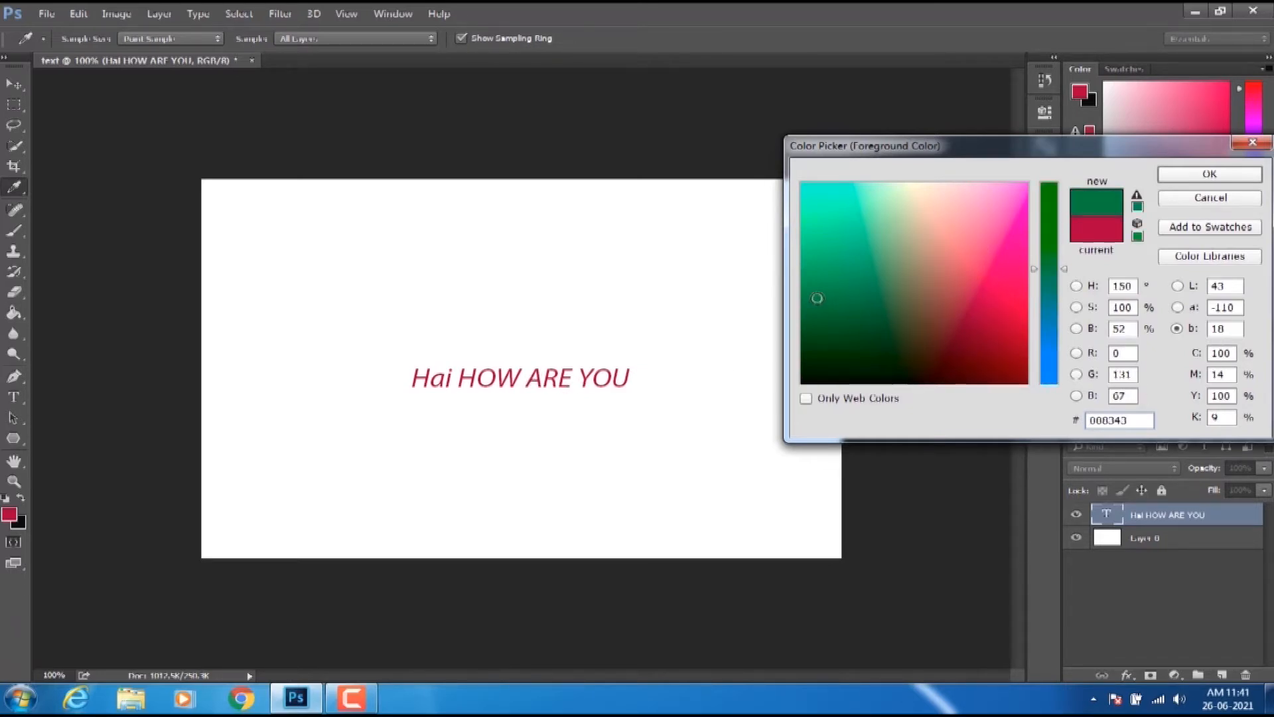
click(547, 376)
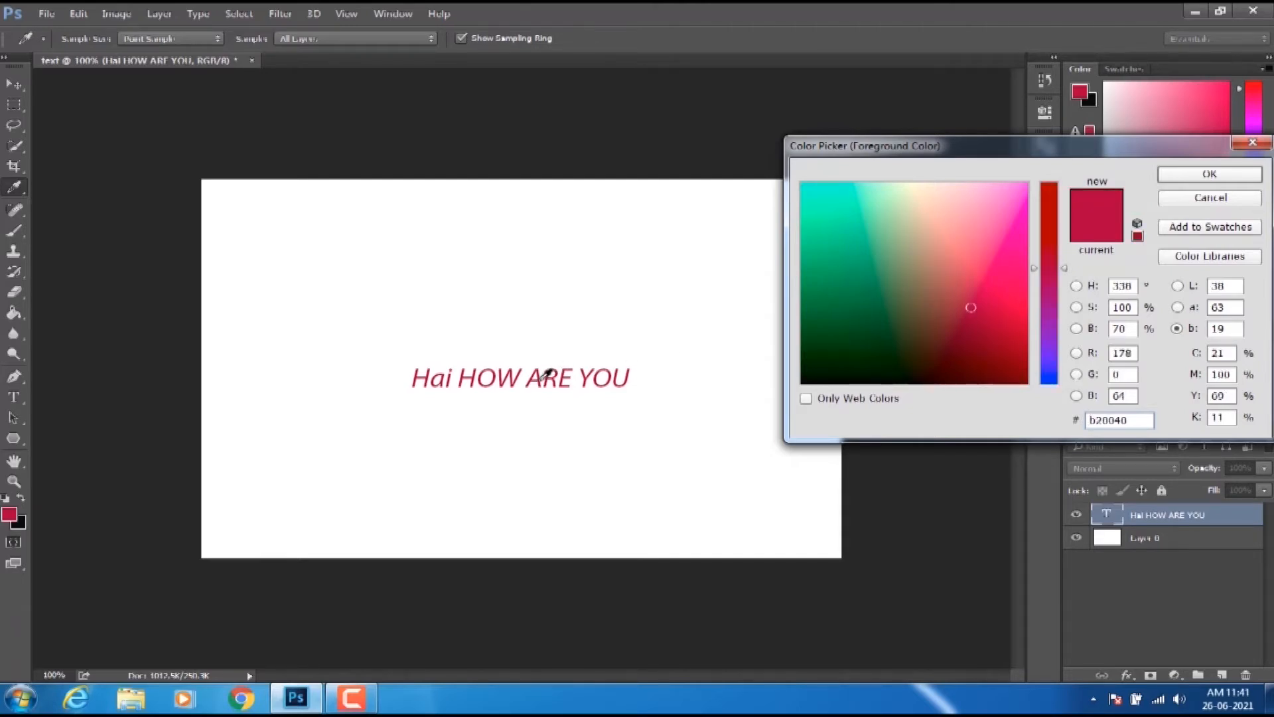
click(697, 273)
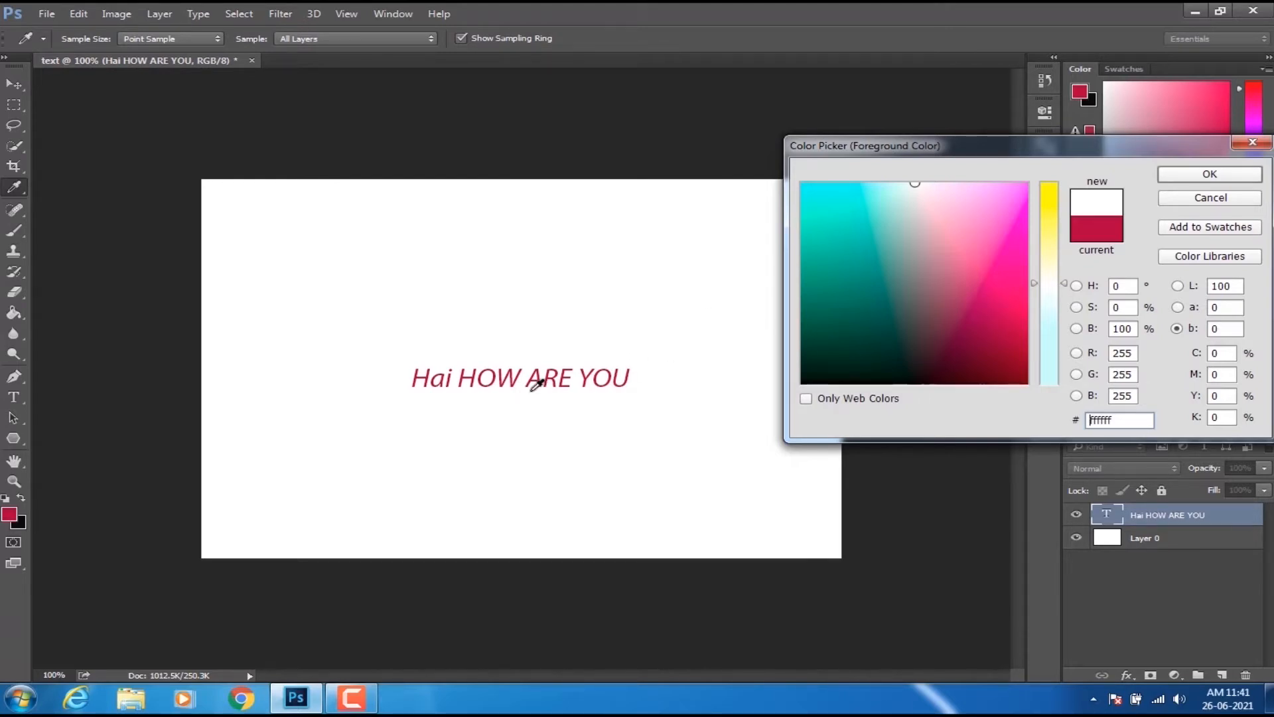
click(1204, 176)
key(v)
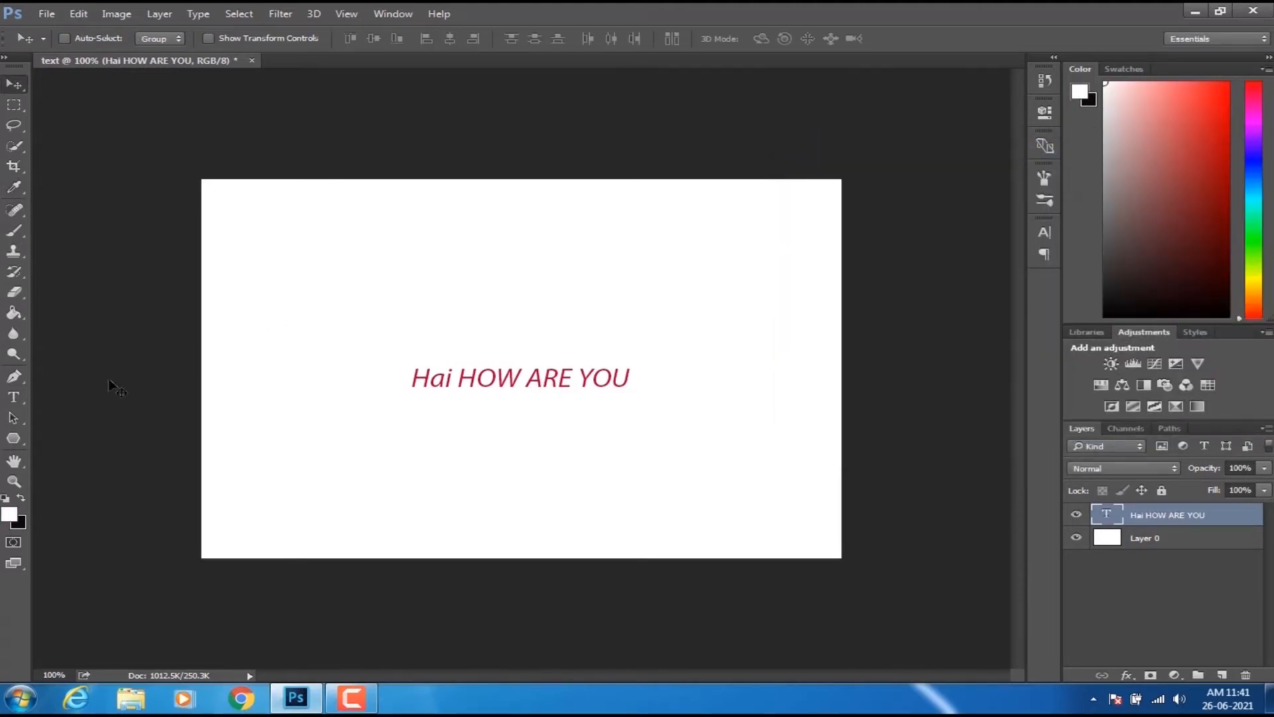
- Select the entire "Hai HOW ARE YOU" text for editing and set its font size to 30 pt
click(14, 397)
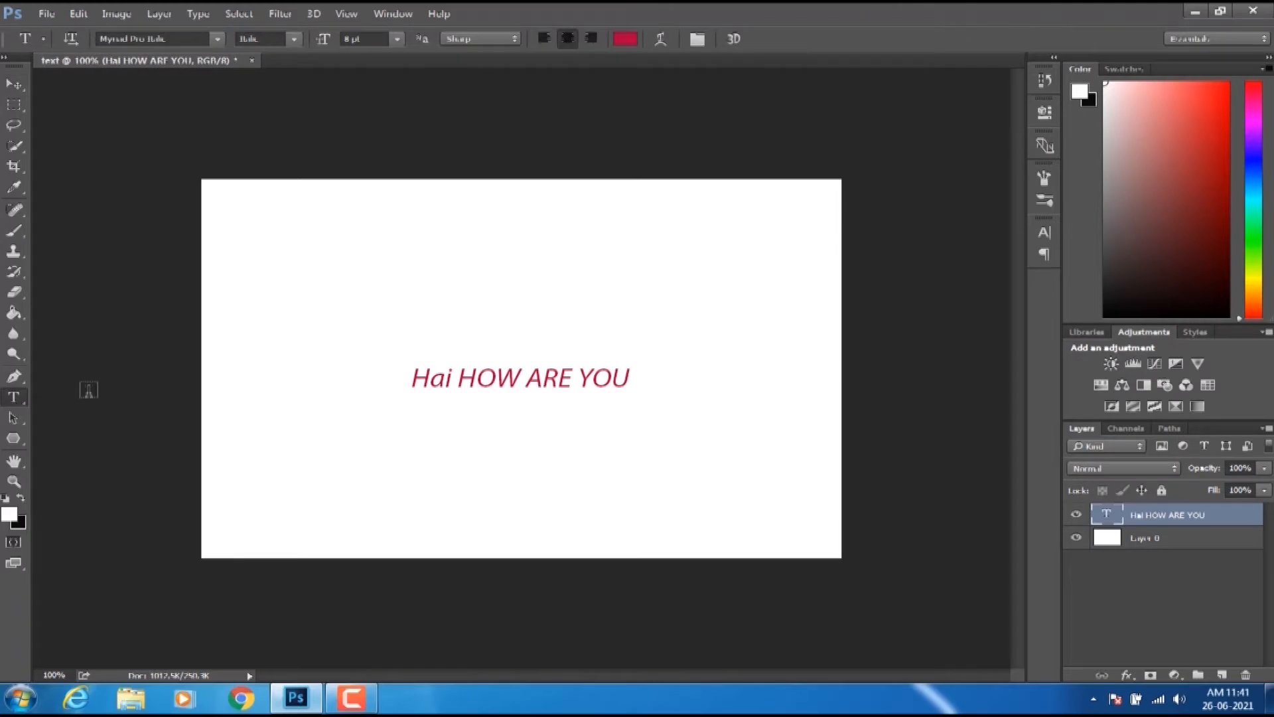
click(448, 381)
drag(413, 385, 641, 388)
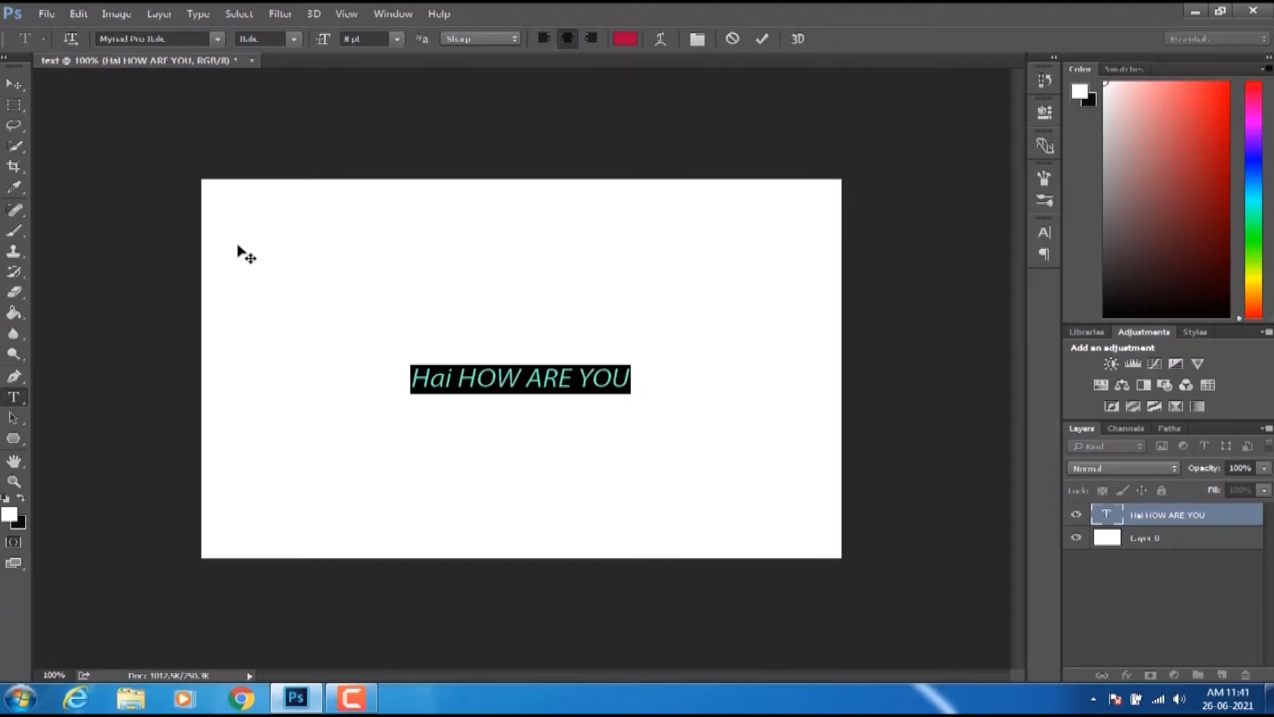
click(398, 40)
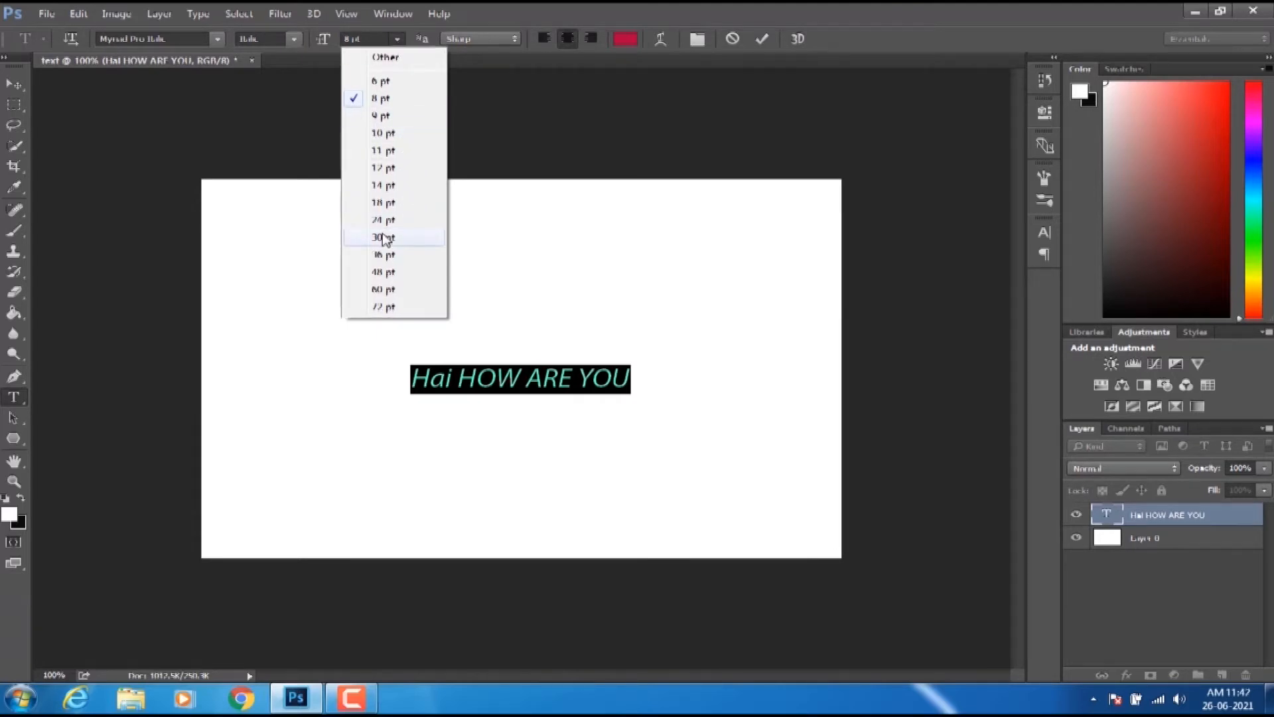
click(384, 237)
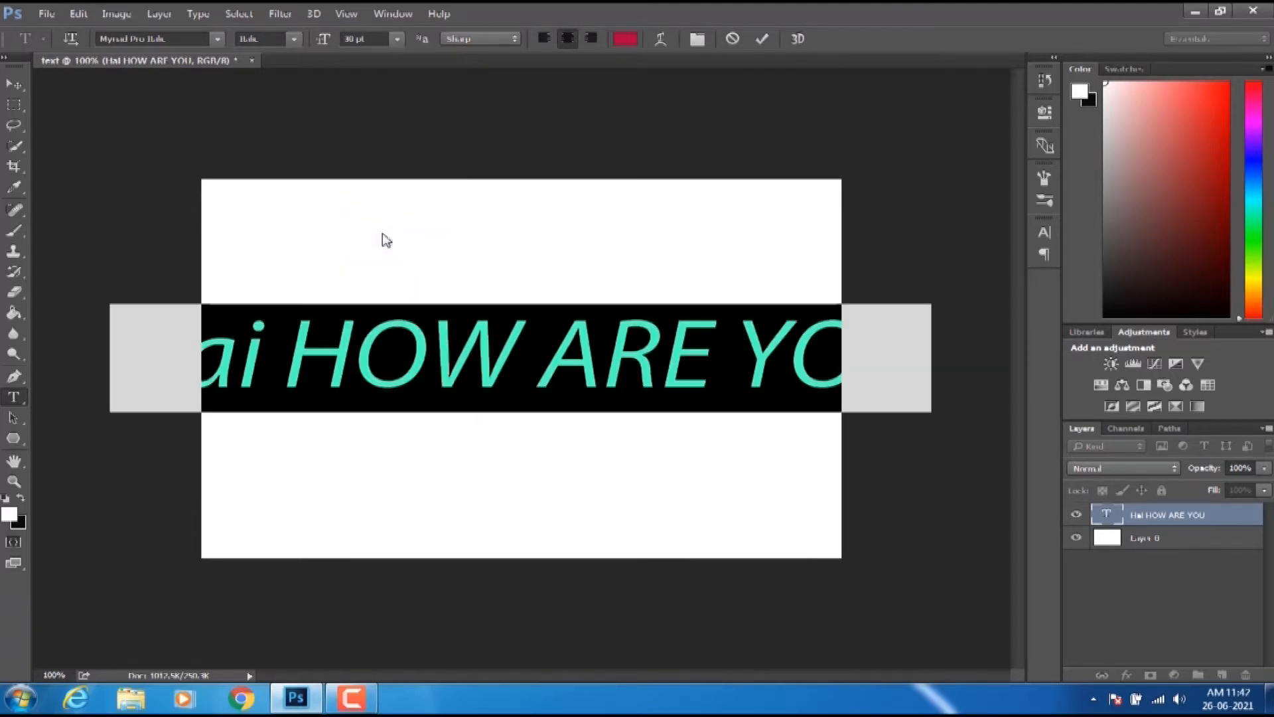
- Try font sizes of 14 pt and 18 pt on the selected "Hai HOW ARE YOU" text
click(398, 38)
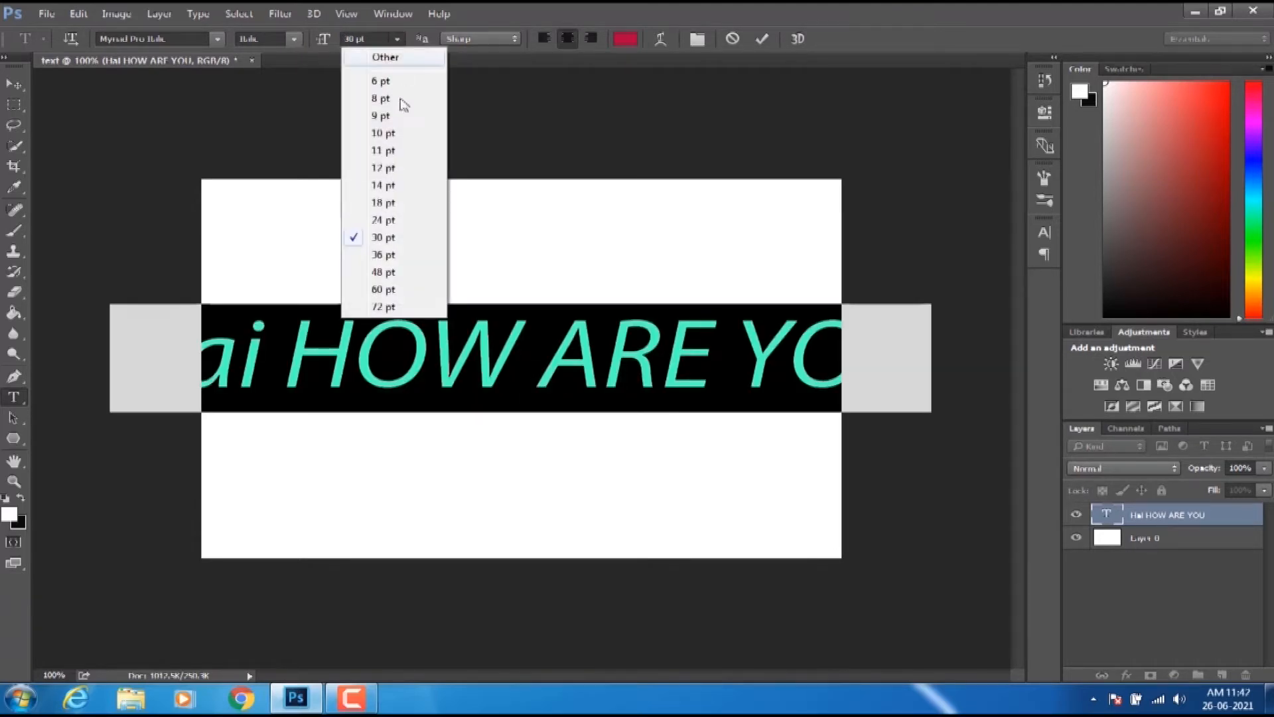
click(385, 186)
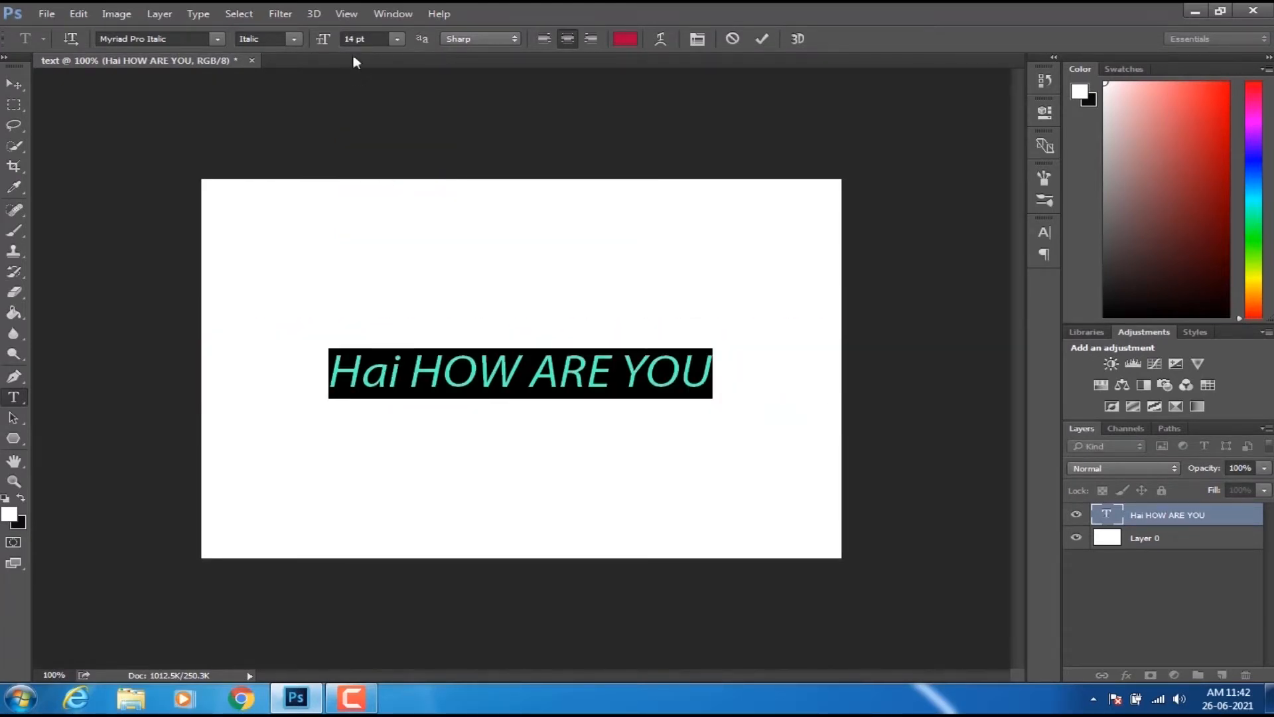
click(397, 40)
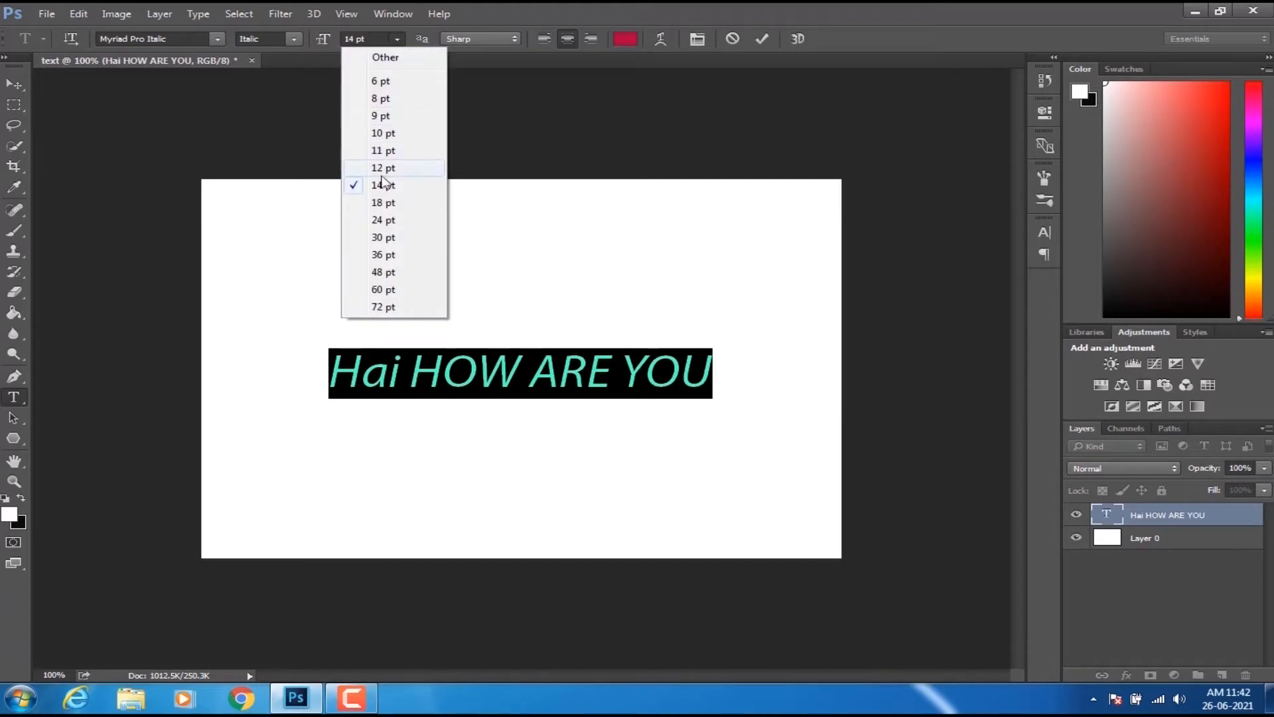
click(384, 203)
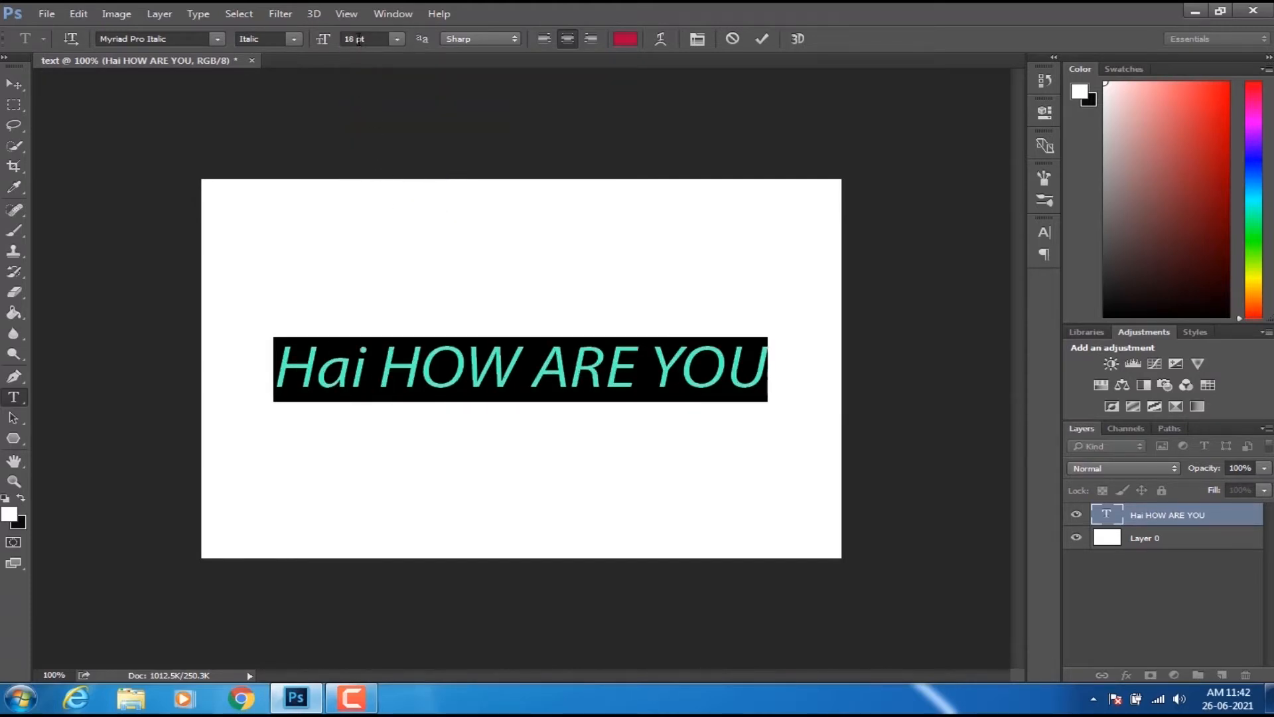
- Set the font size of the selected "Hai HOW ARE YOU" text to 15 pt and commit the edit
click(397, 40)
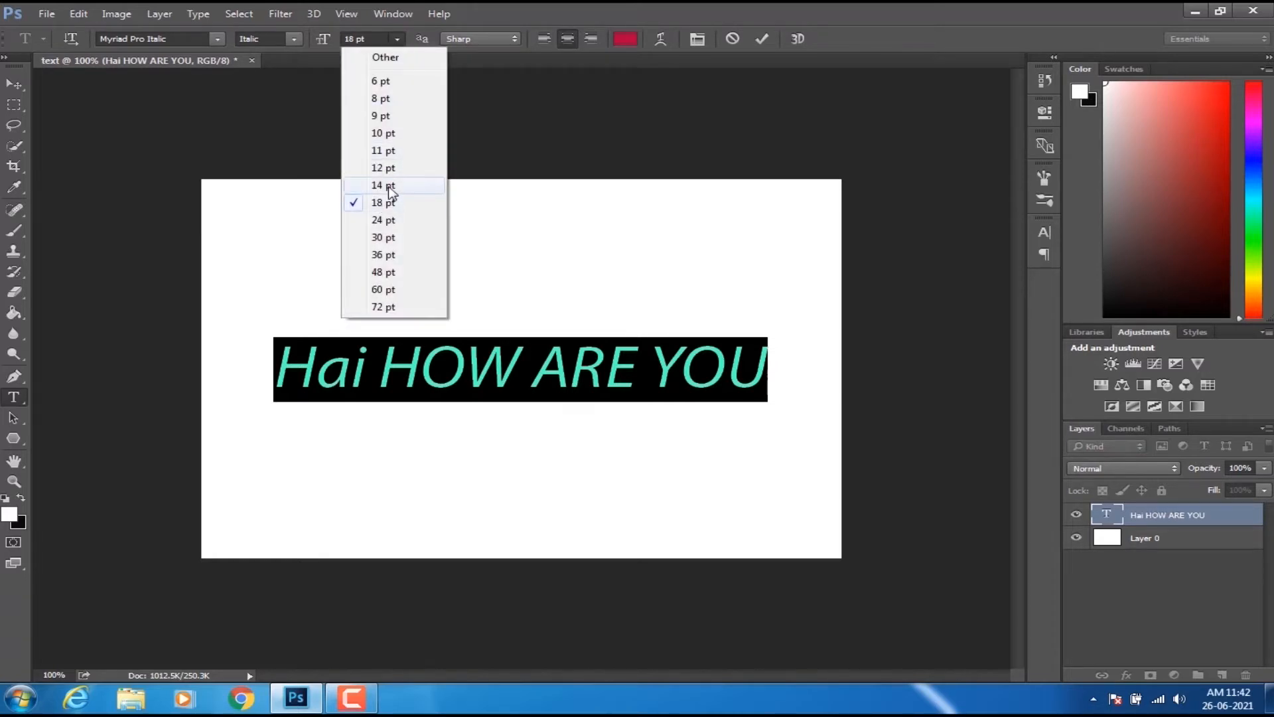
click(355, 40)
click(355, 40)
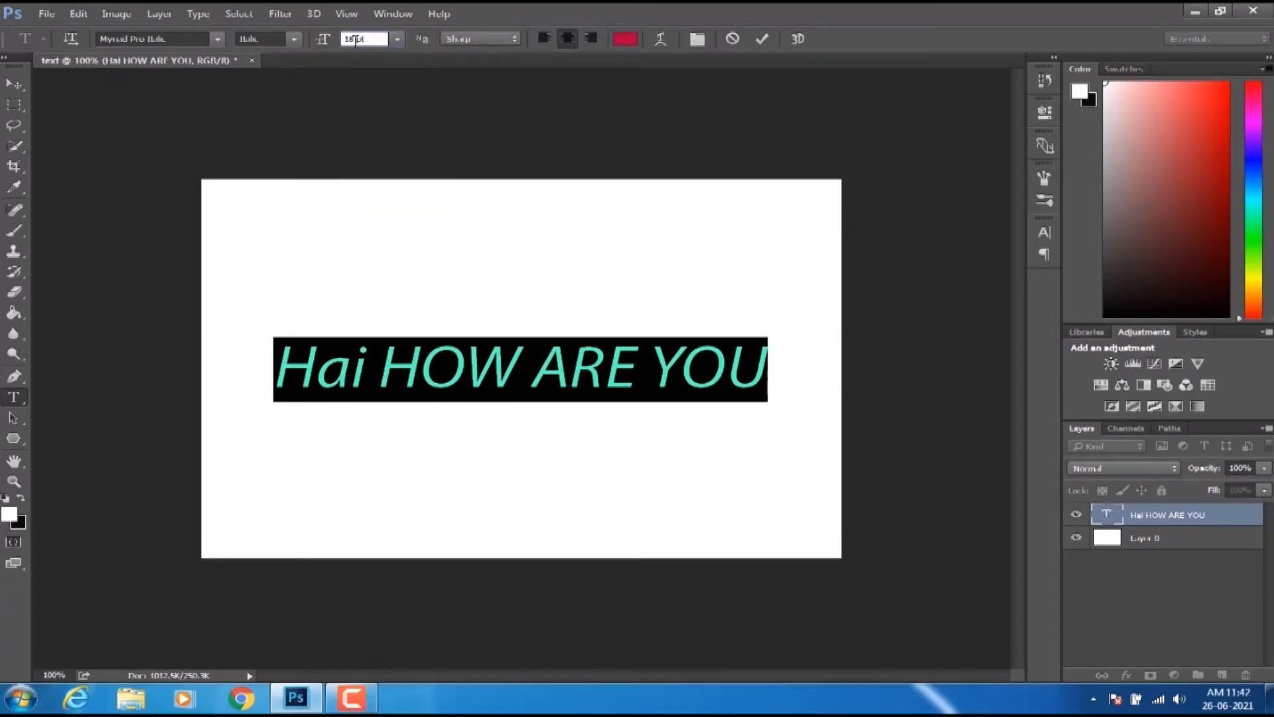
text(1)
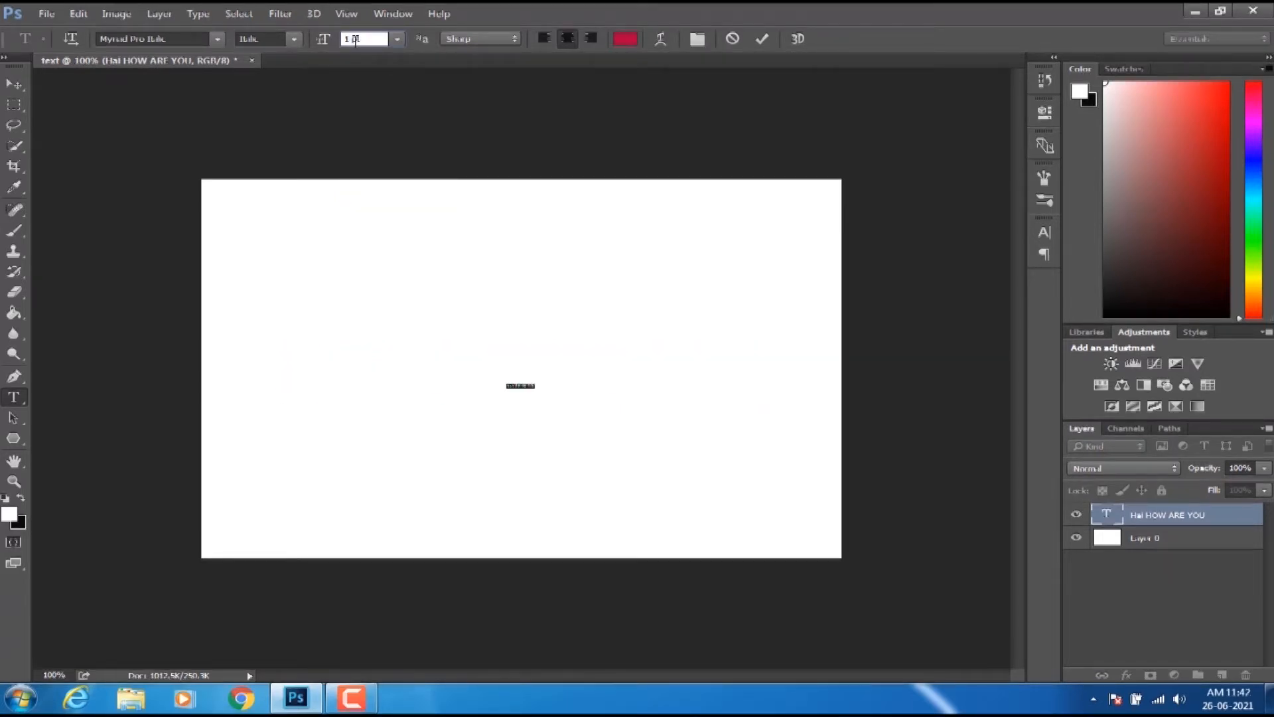
text(5)
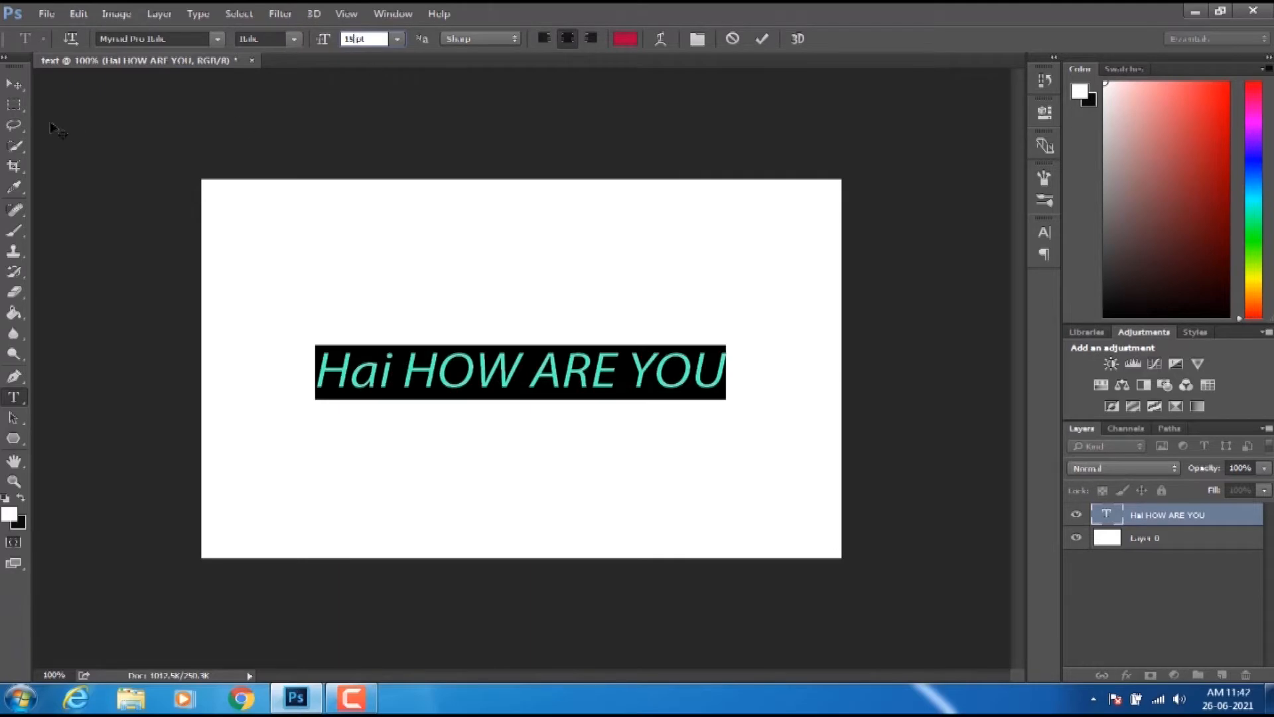
click(16, 85)
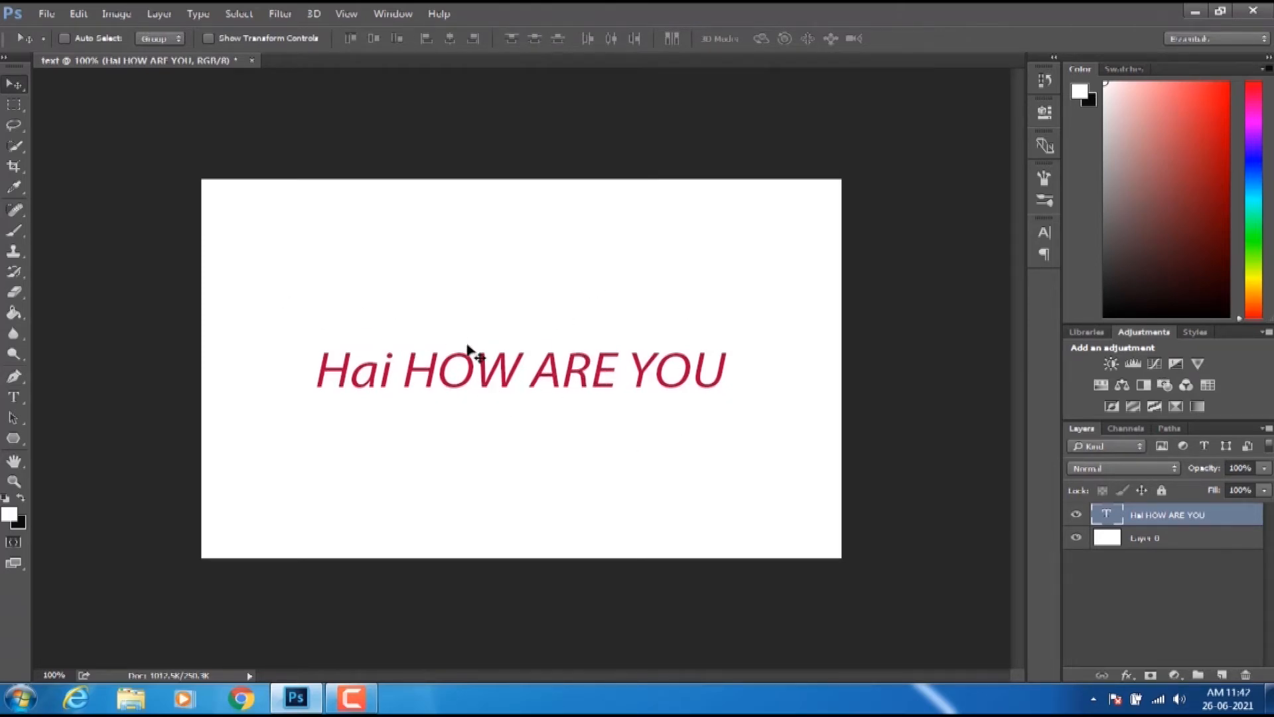
- Try changing "Hai" to "HAI" on its own line above "HOW ARE YOU", and undo the change
click(18, 398)
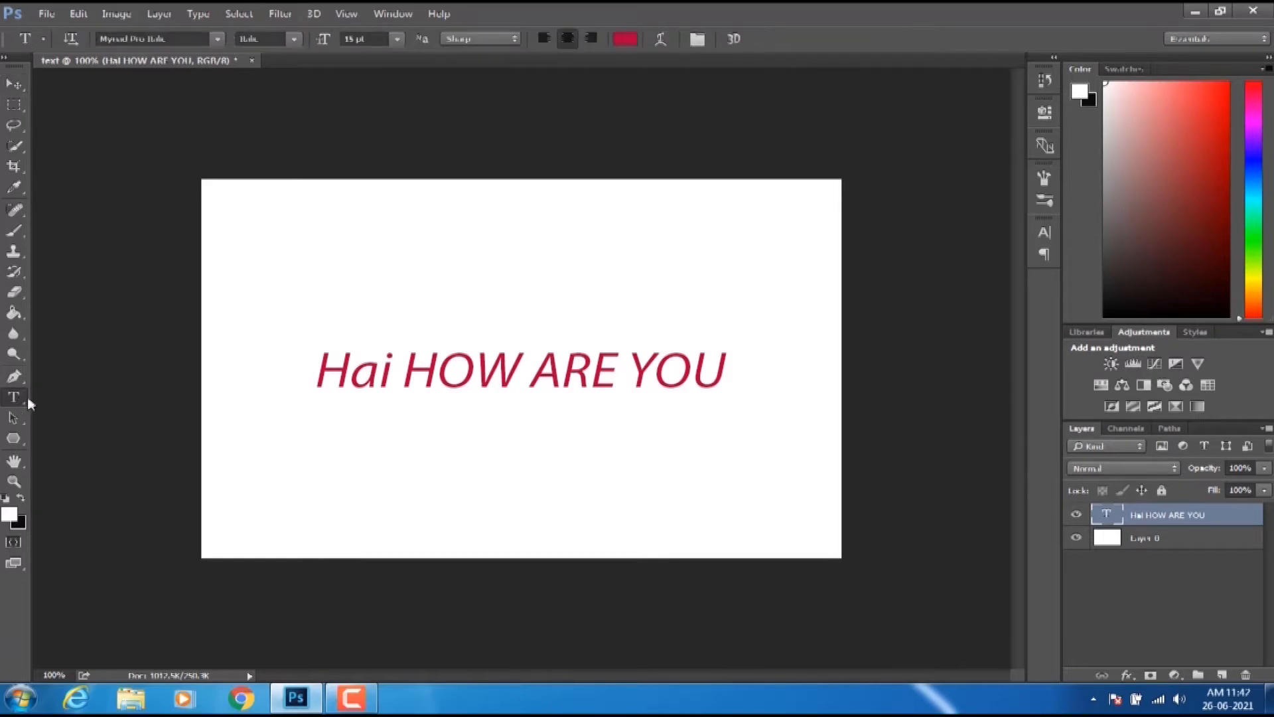
click(397, 375)
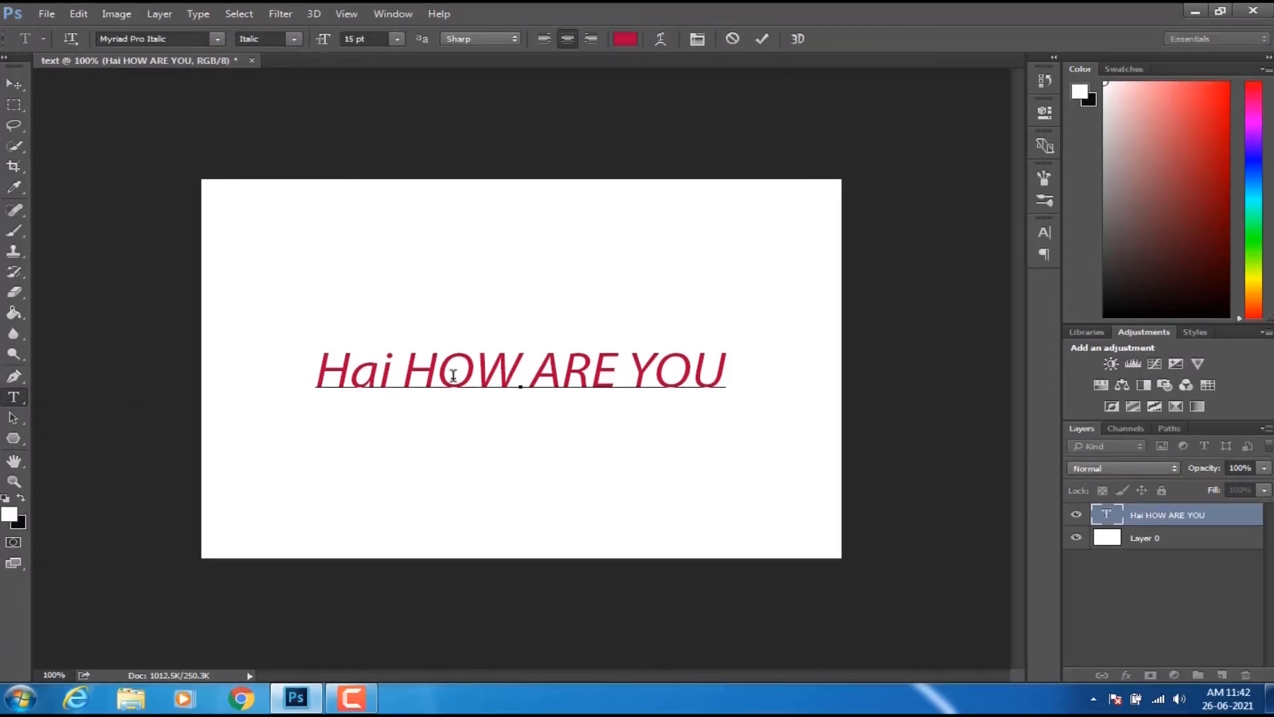
key(BackSpace)
key(BackSpace)
key(BackSpace)
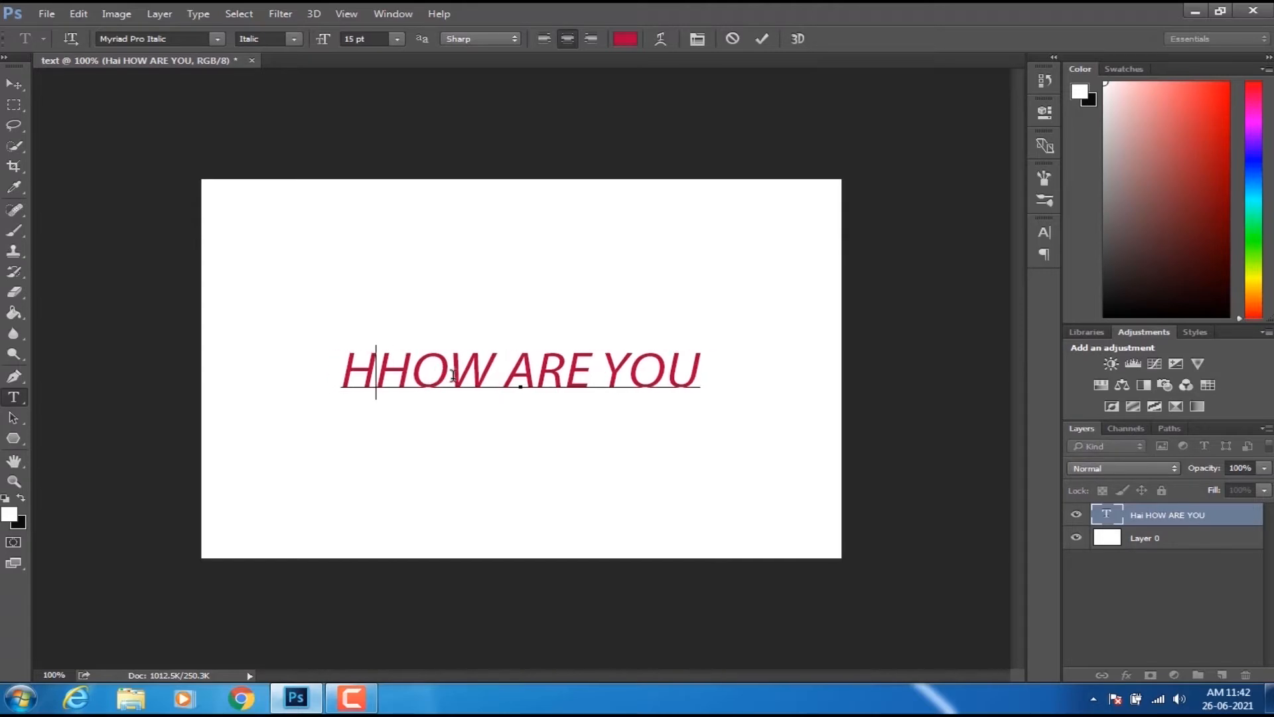
text(AI)
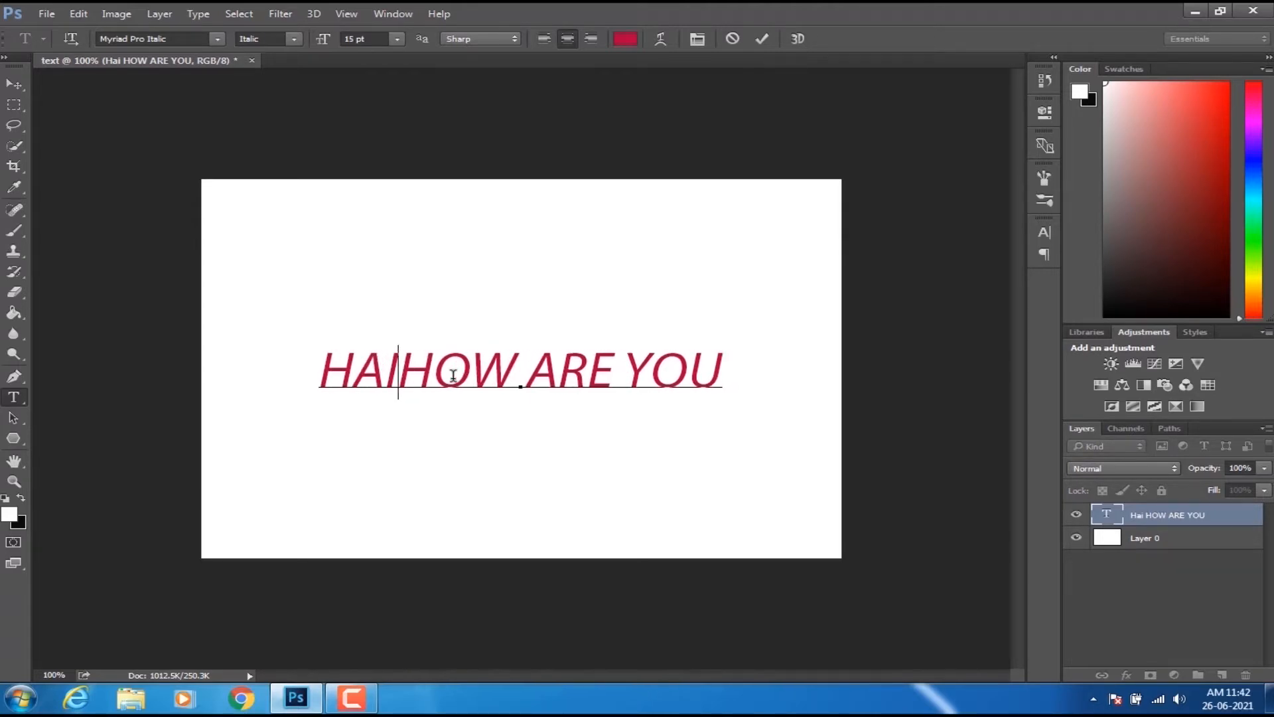
key(Return)
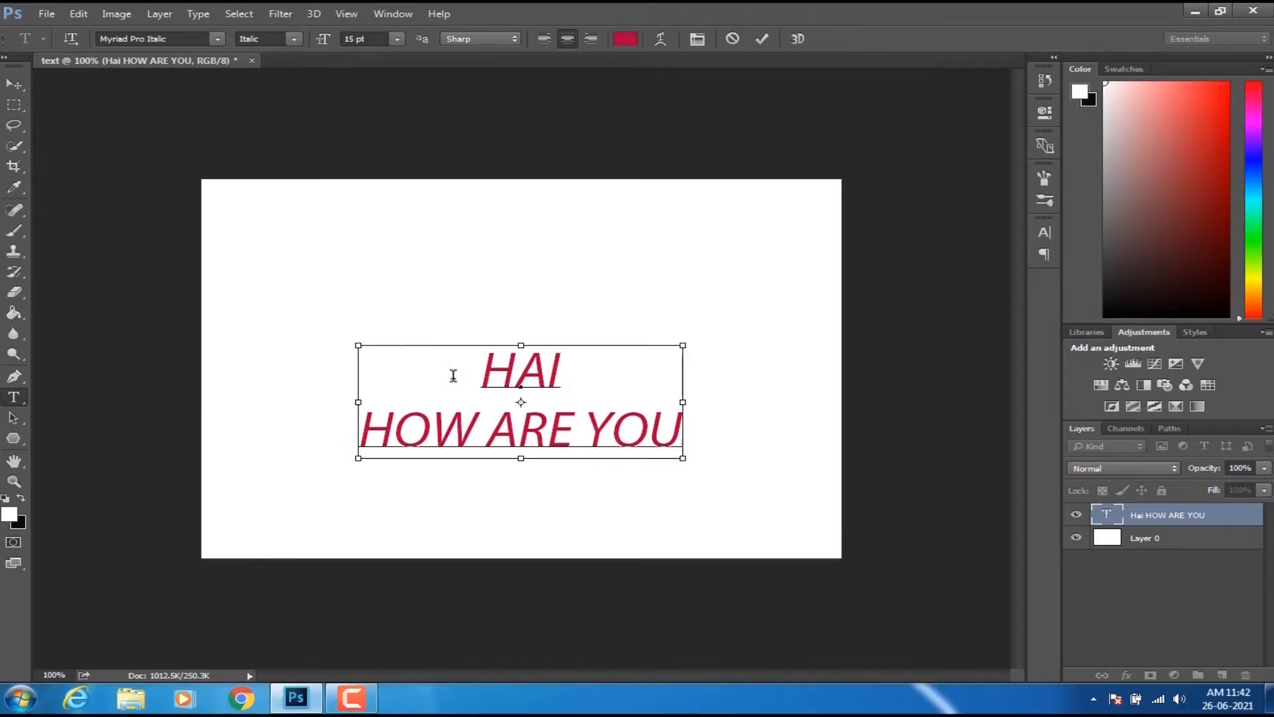
key(ctrl+z)
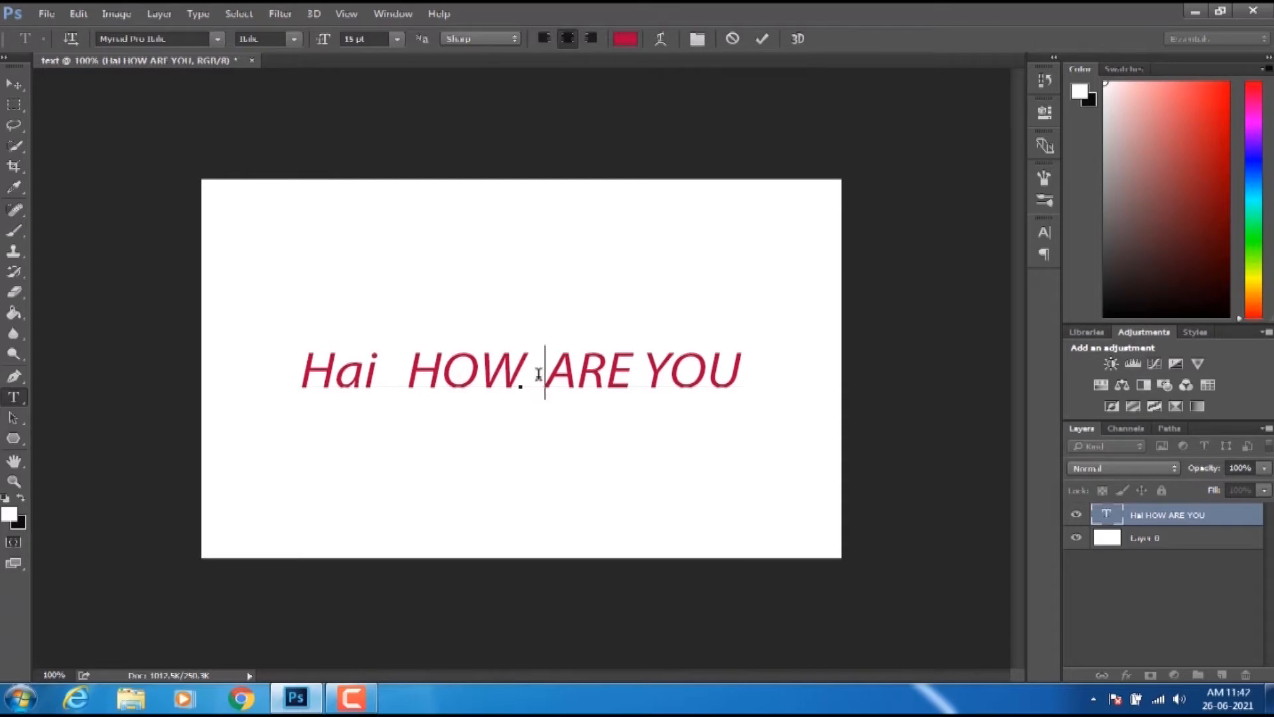
- Widen the gaps between the words of "Hai HOW ARE YOU" with extra spaces and commit the text
click(652, 379)
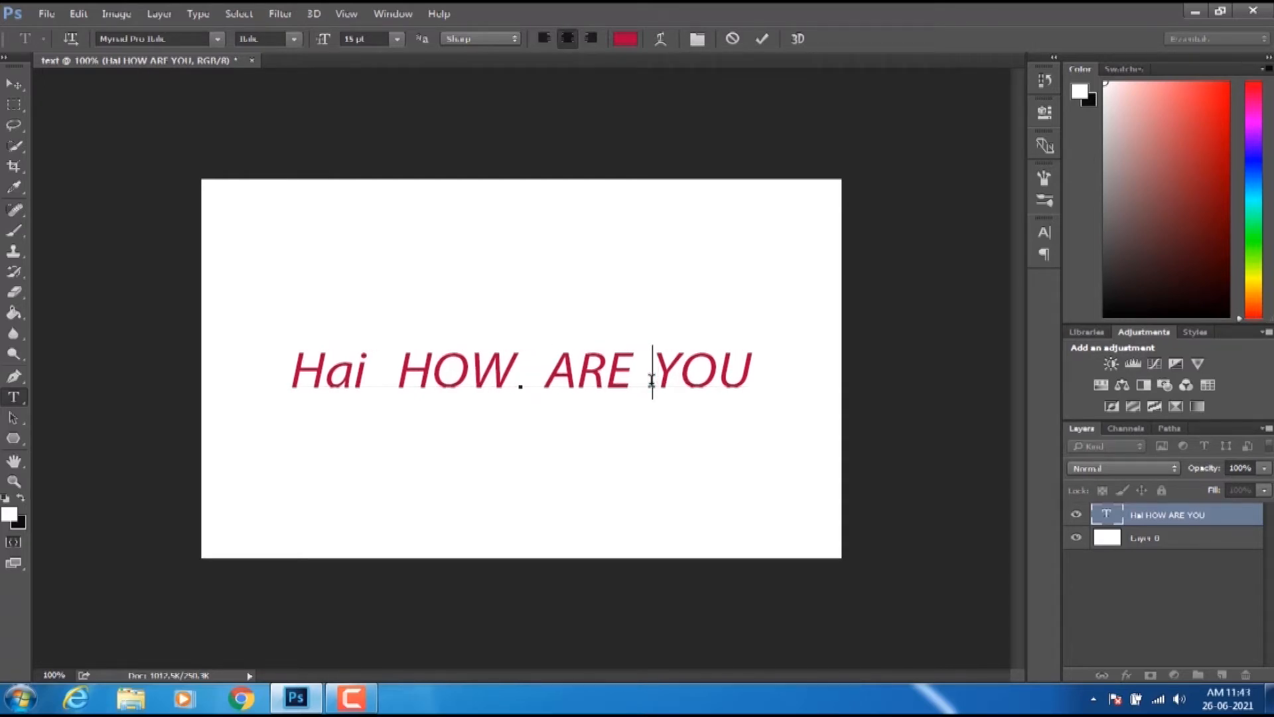
click(16, 85)
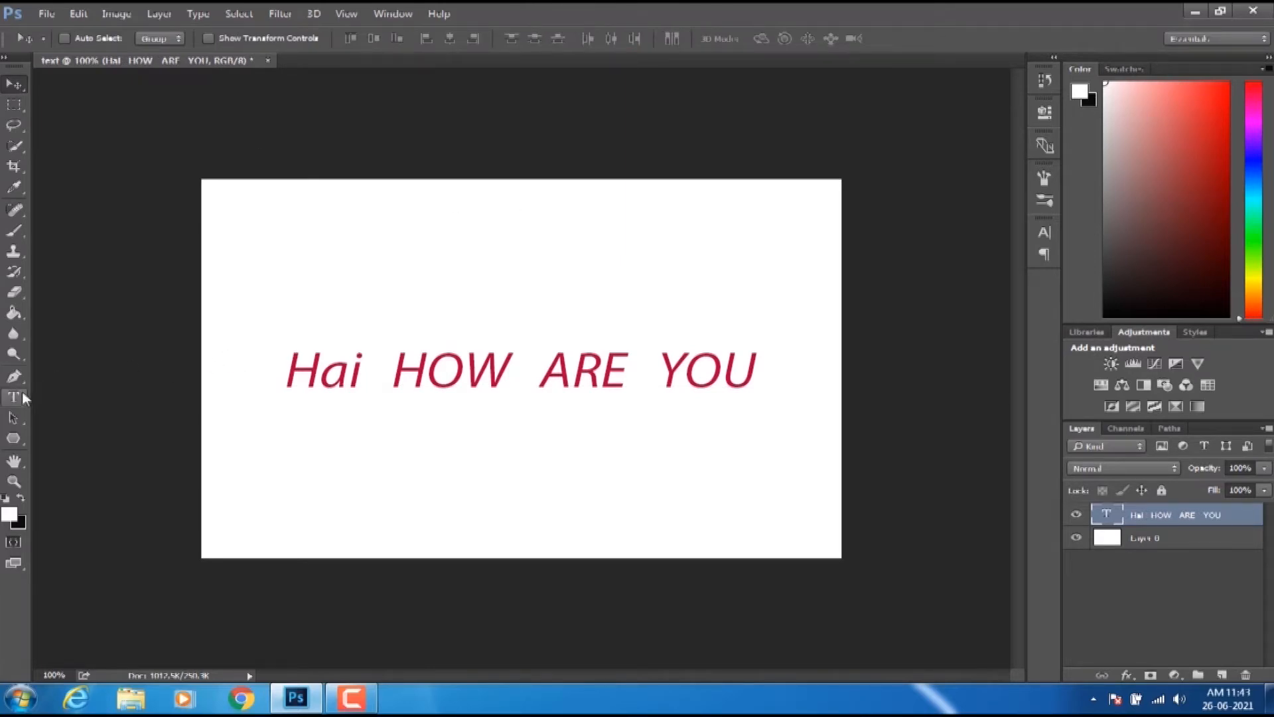
- Select the "Hai HOW ARE YOU" layer and move it to the upper part of the canvas, centred horizontally
right_click(331, 384)
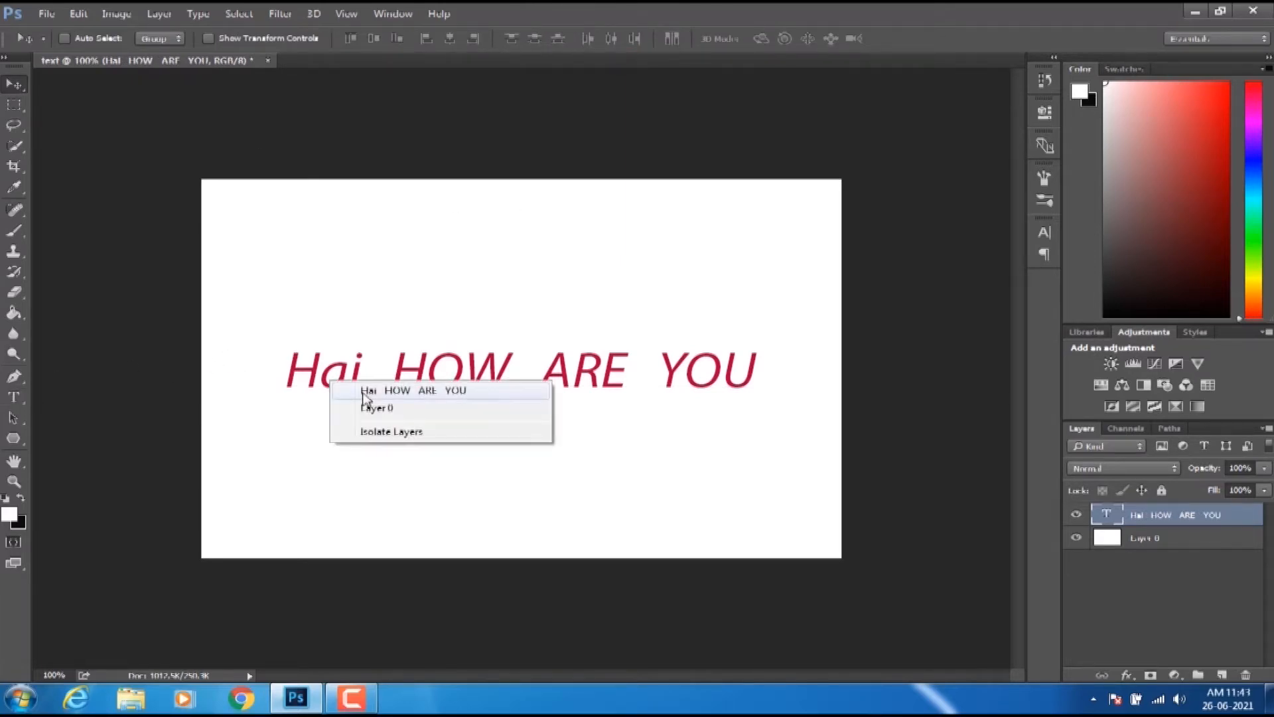
click(300, 372)
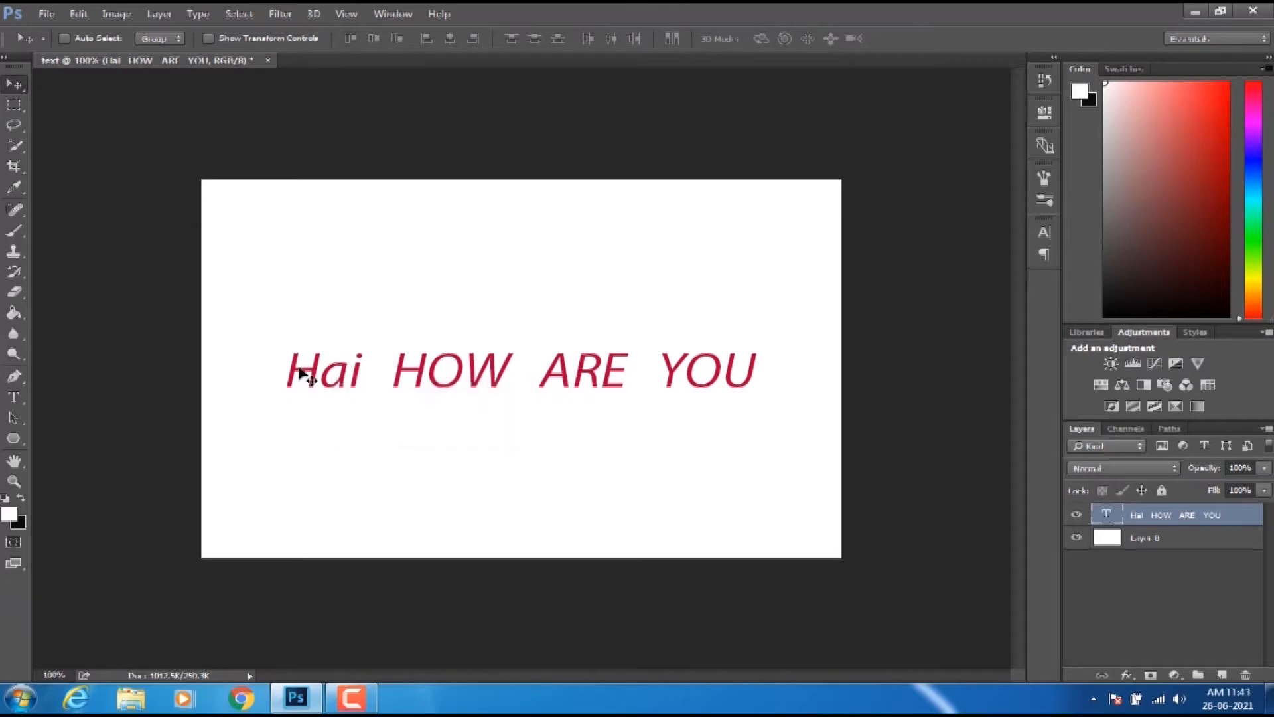
right_click(300, 369)
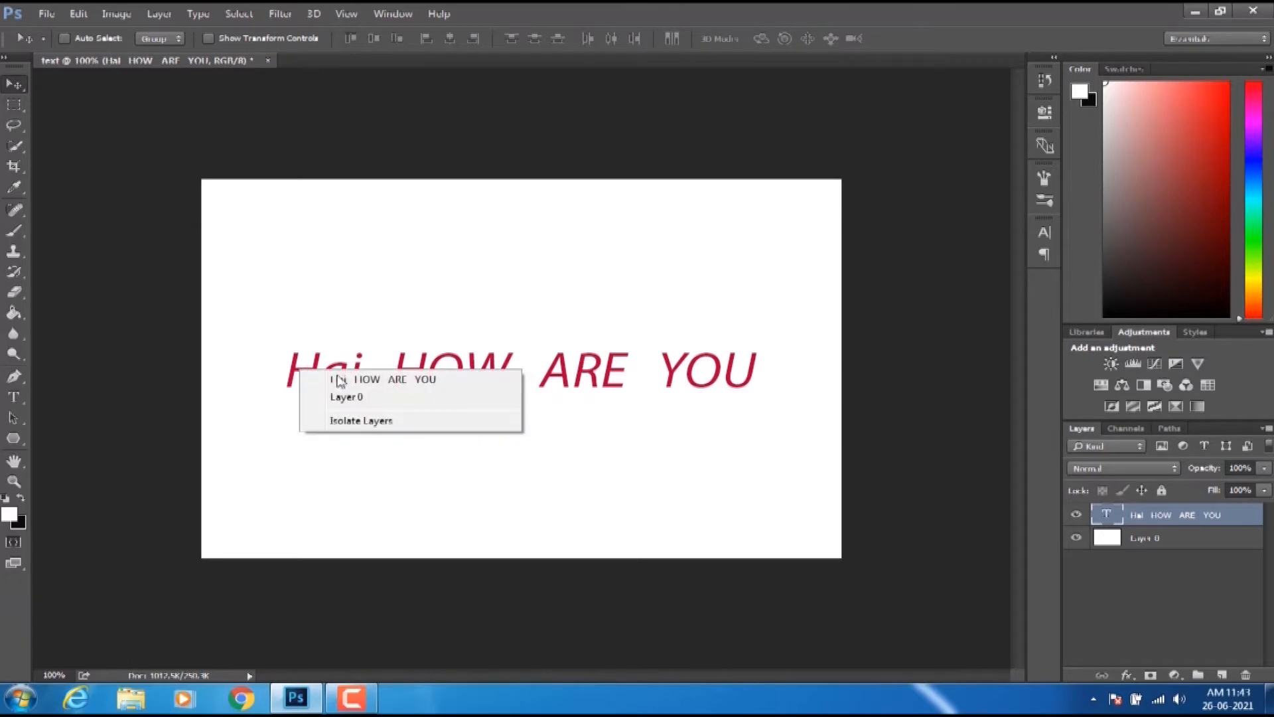
click(416, 384)
drag(500, 386, 470, 303)
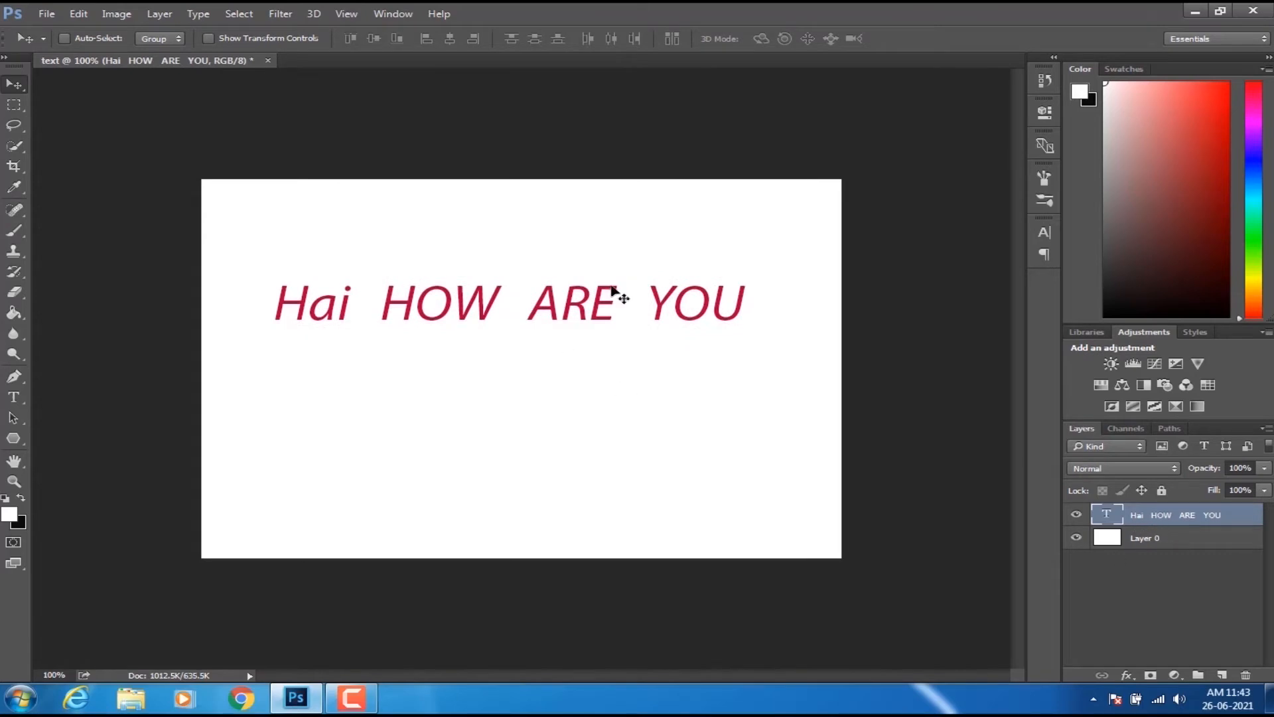
drag(447, 302, 486, 268)
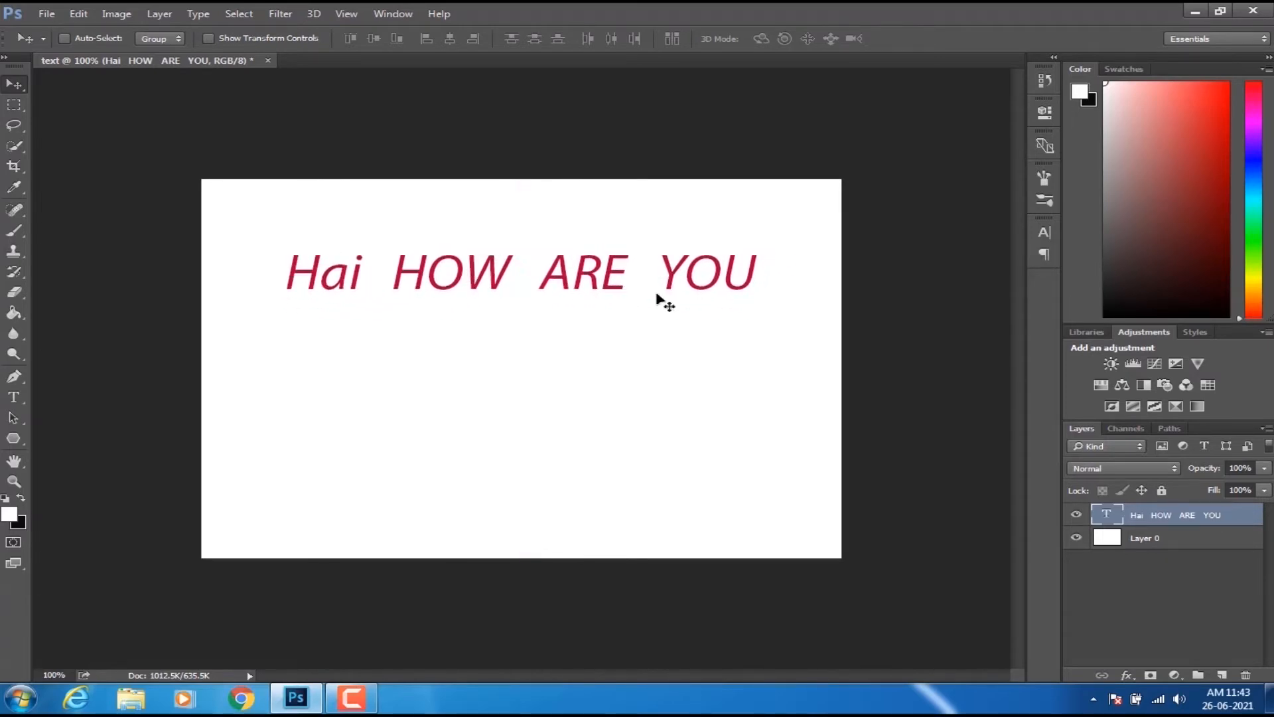
- Add an 11 pt text layer reading "I am fine" and move it below the heading, near the canvas's horizontal centre
click(13, 398)
click(300, 416)
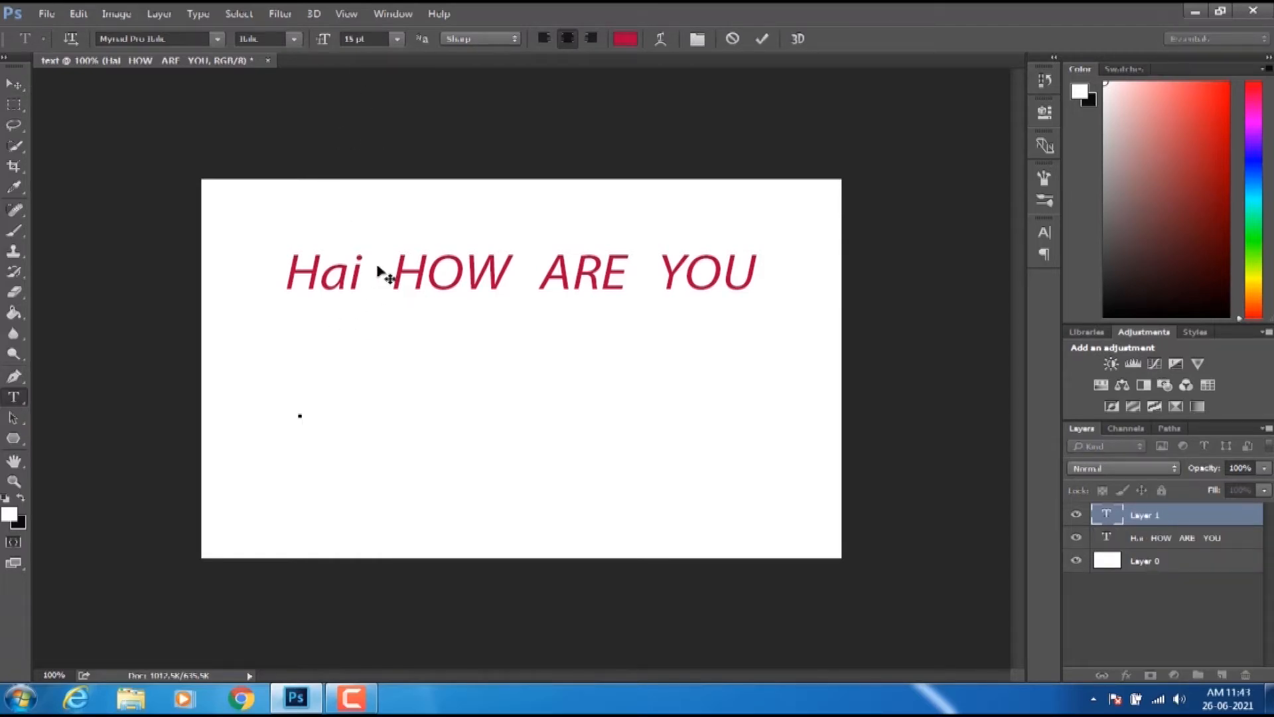
click(398, 38)
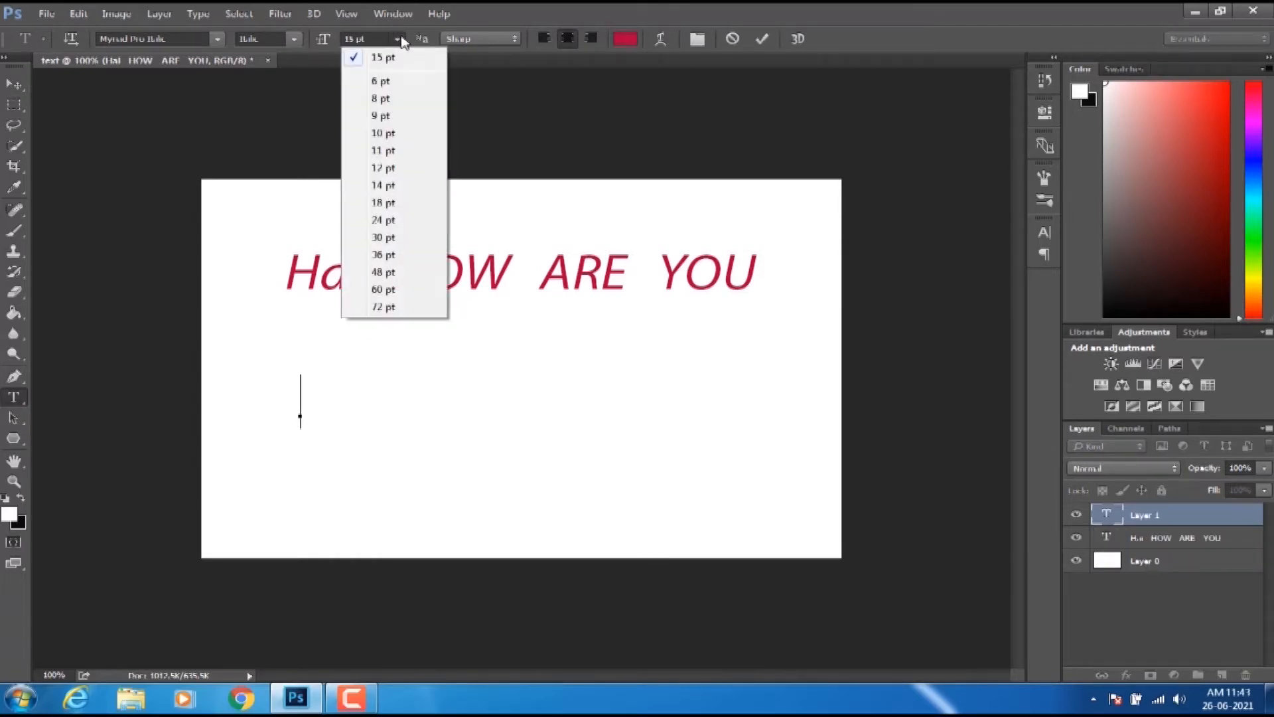
click(391, 153)
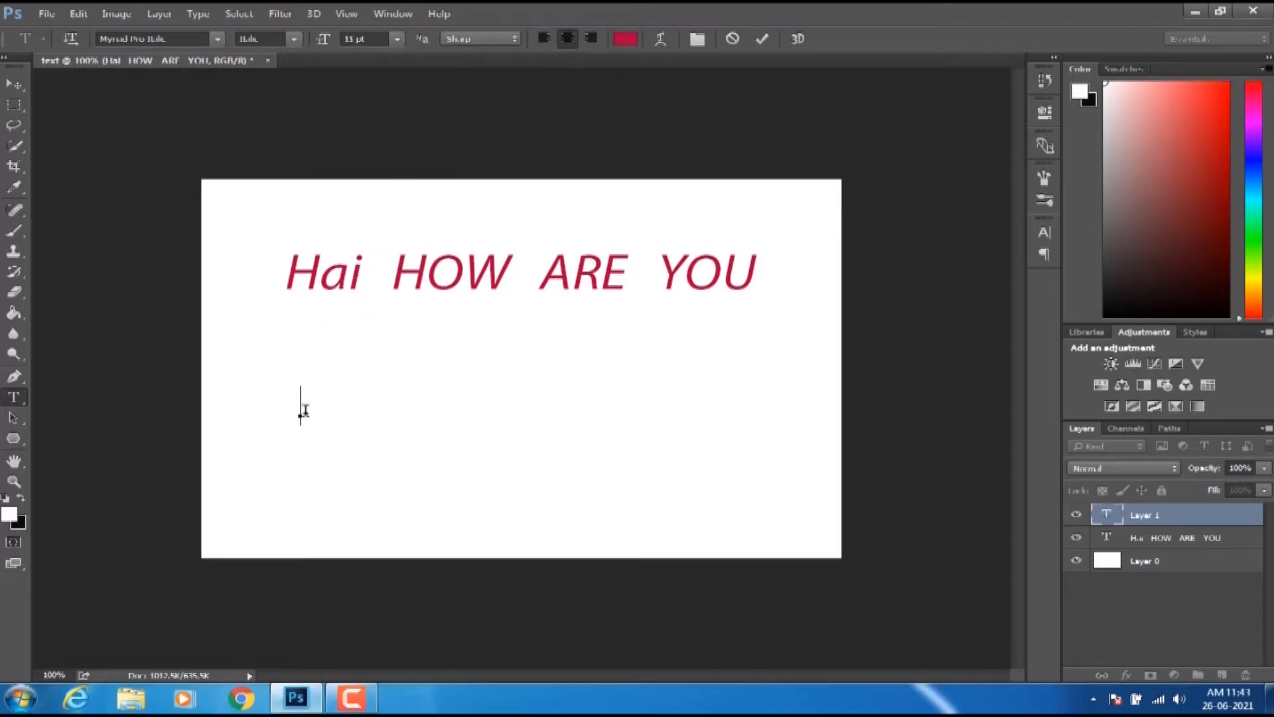
text(I am fine)
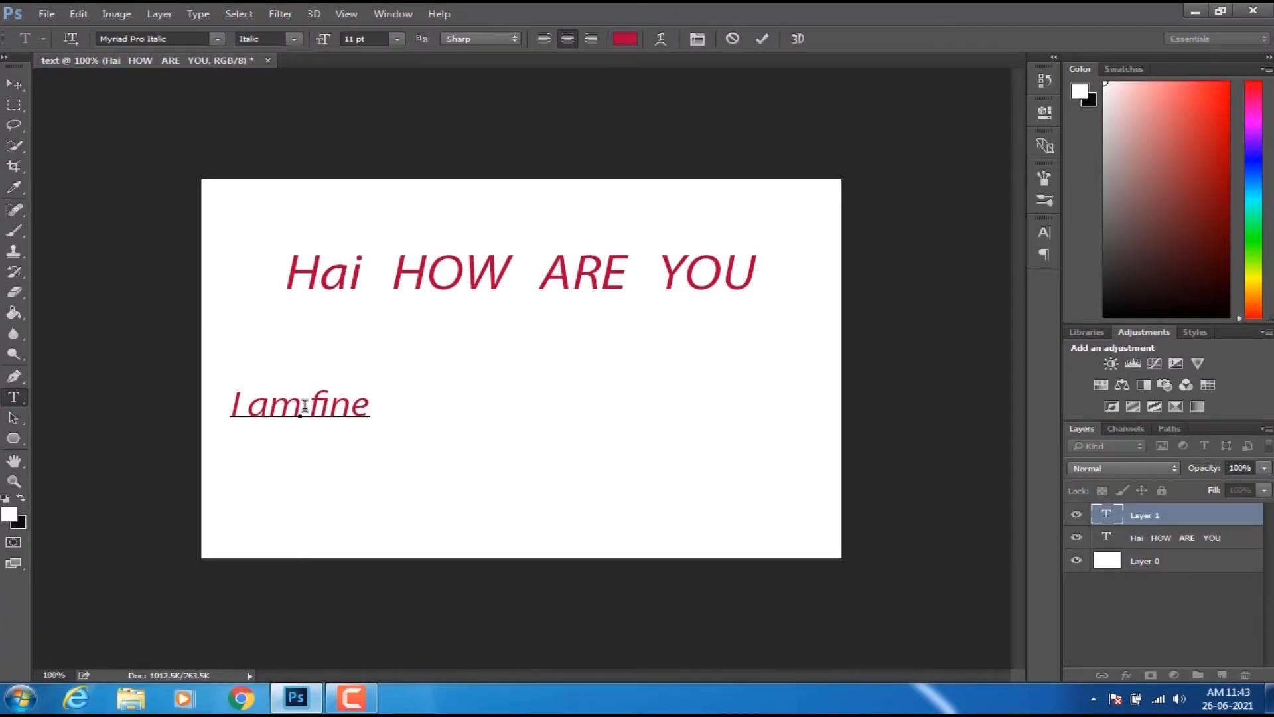
click(13, 84)
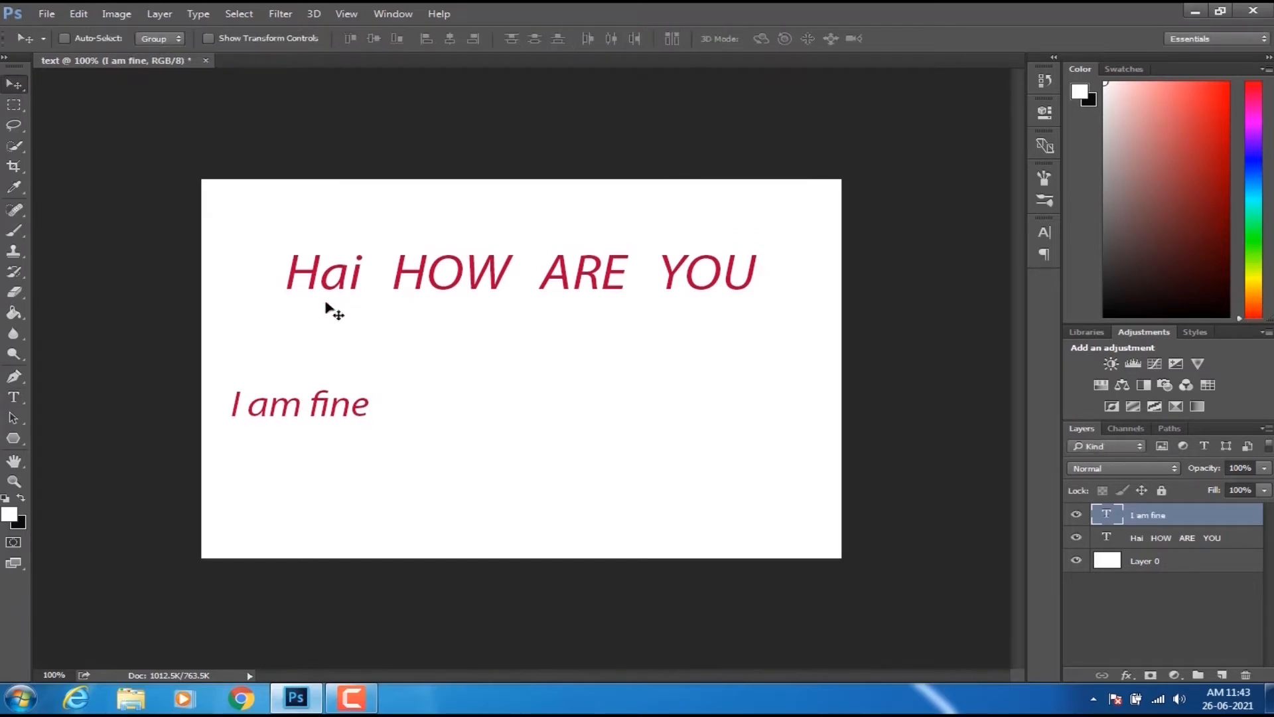
drag(264, 405, 469, 419)
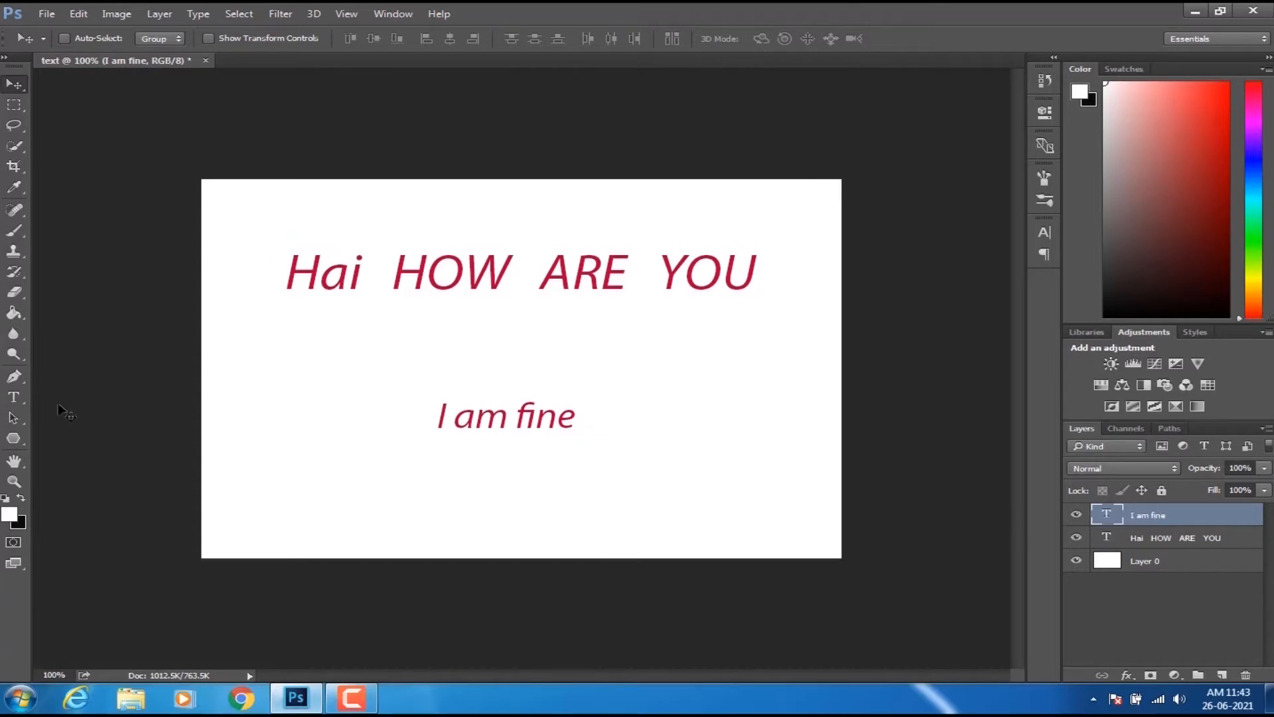
- Erase all the characters of the "Hai HOW ARE YOU" text and leave text editing
click(14, 397)
click(307, 278)
drag(286, 275, 751, 281)
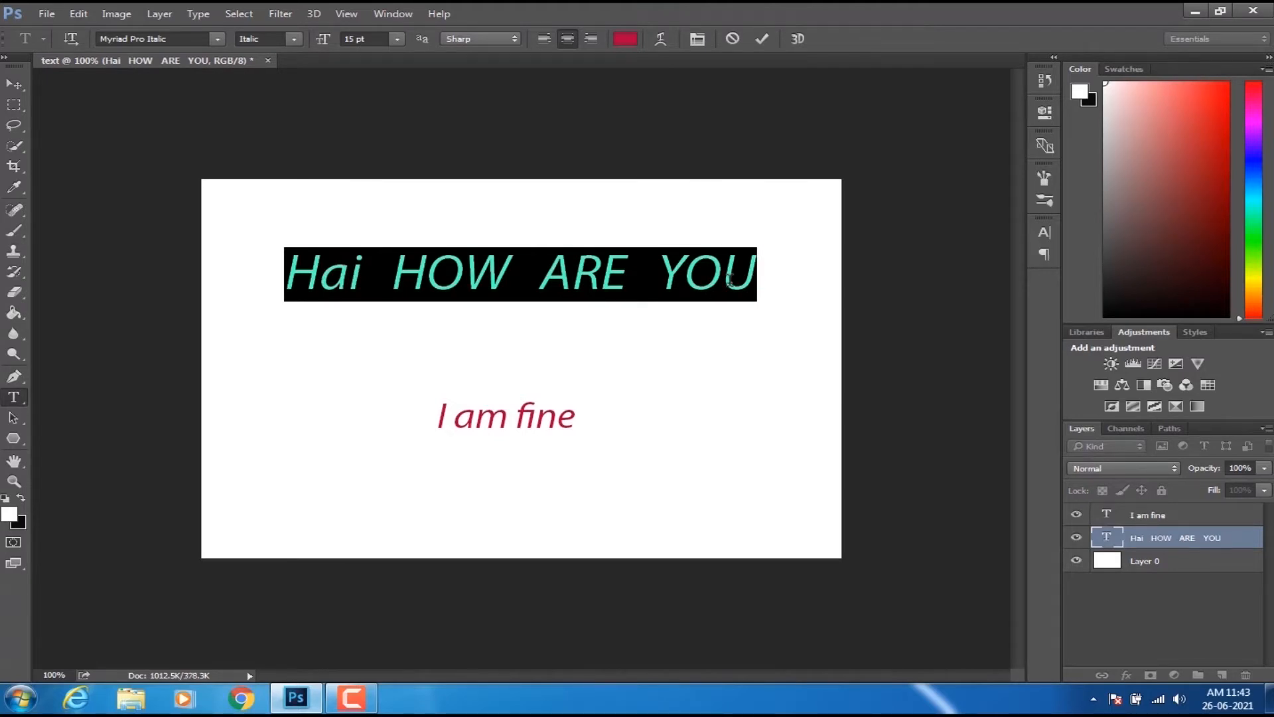
key(BackSpace)
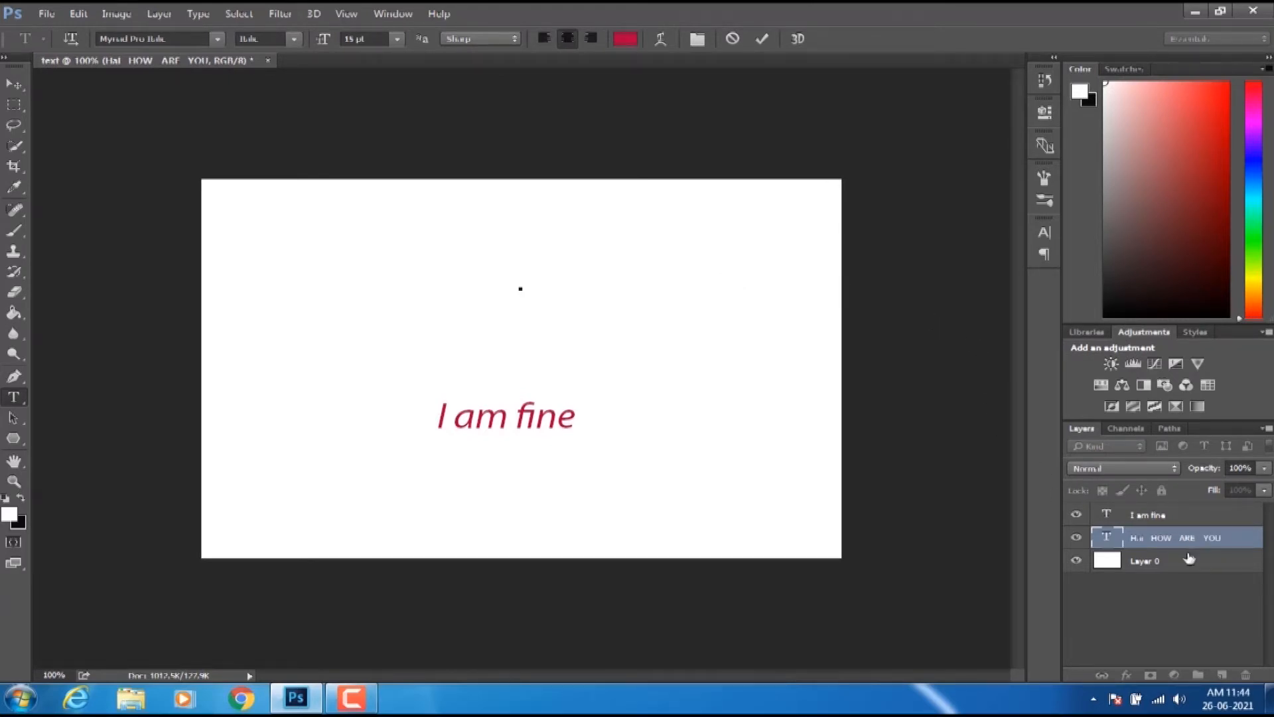
click(1158, 629)
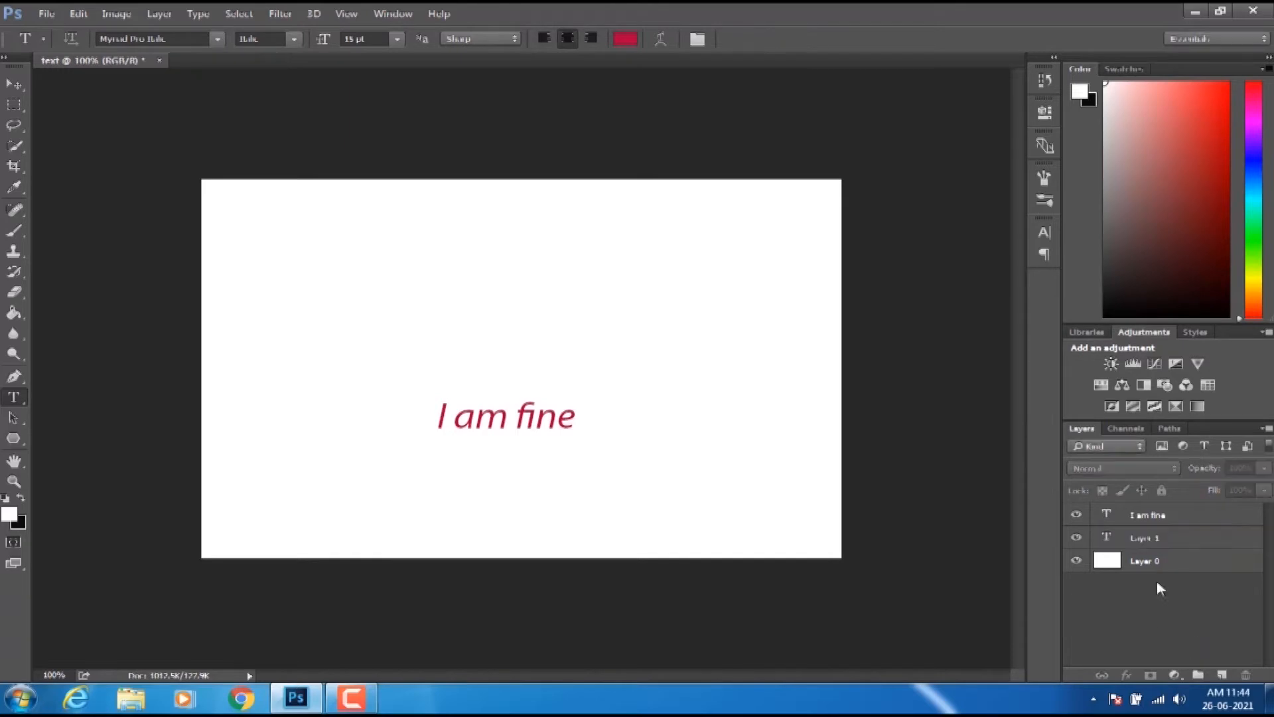
- Delete the emptied text layer between the "I am fine" layer and Layer 0
click(1149, 541)
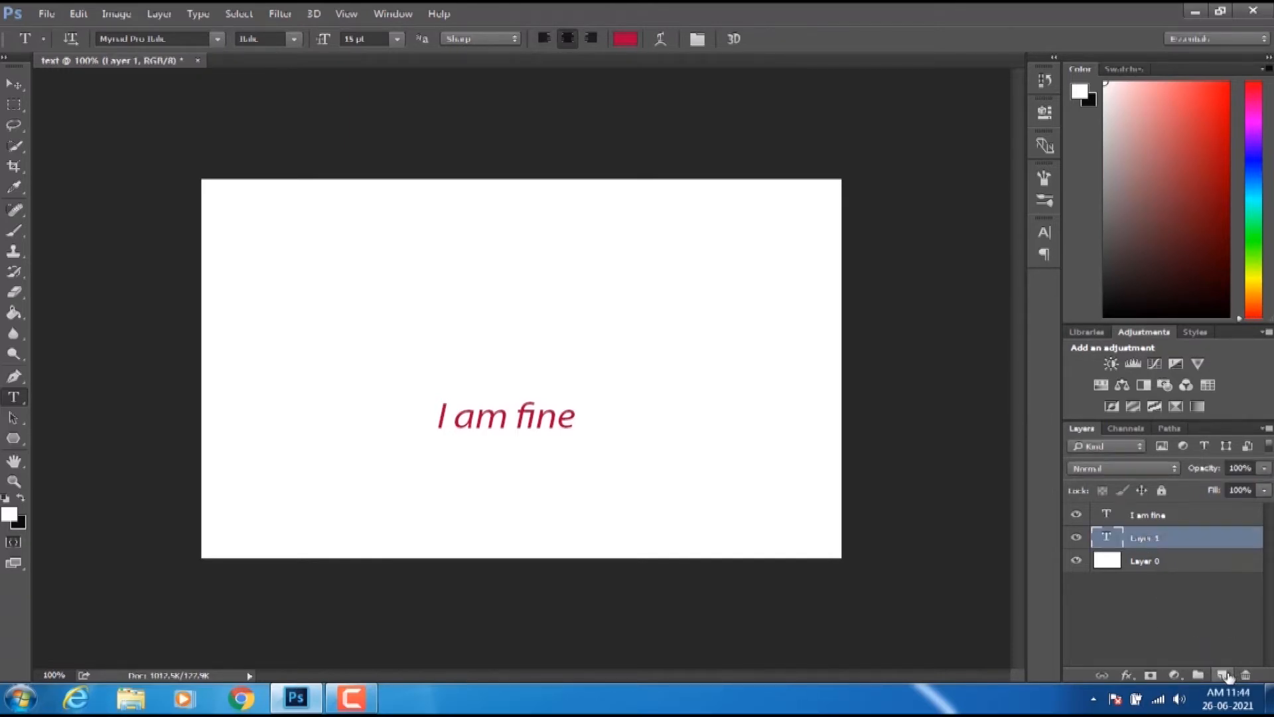
click(1244, 675)
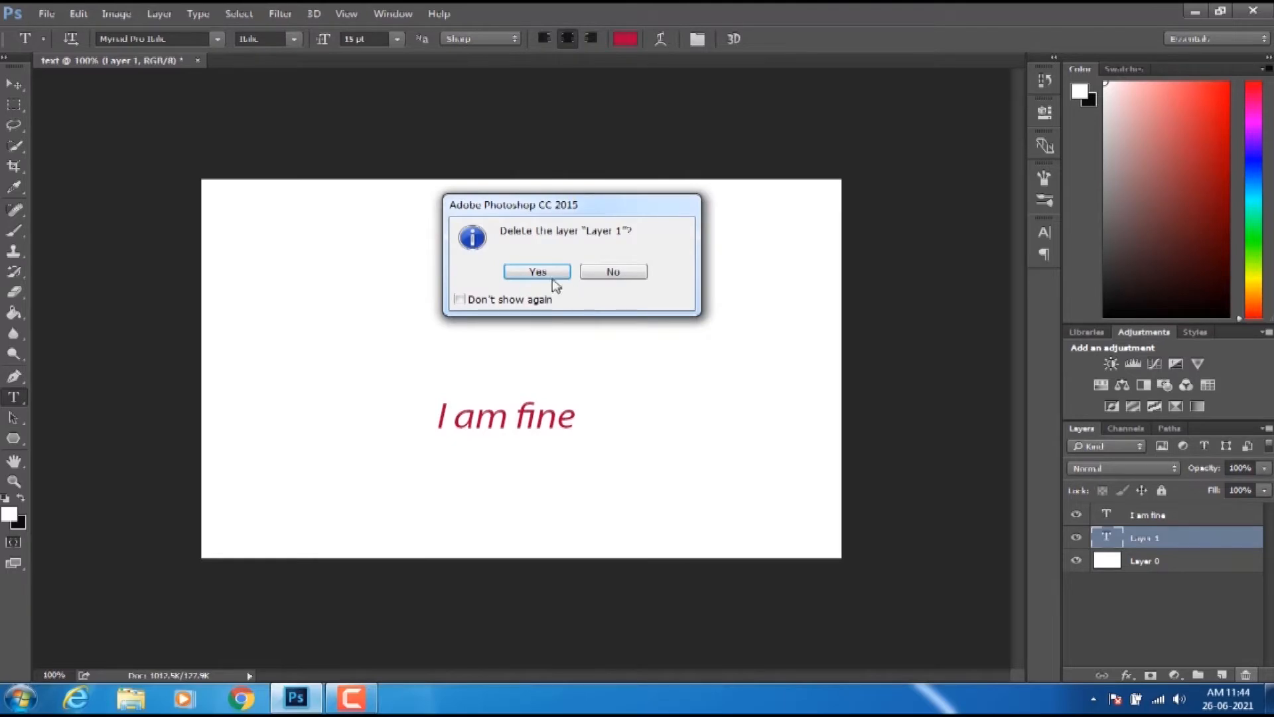
click(537, 273)
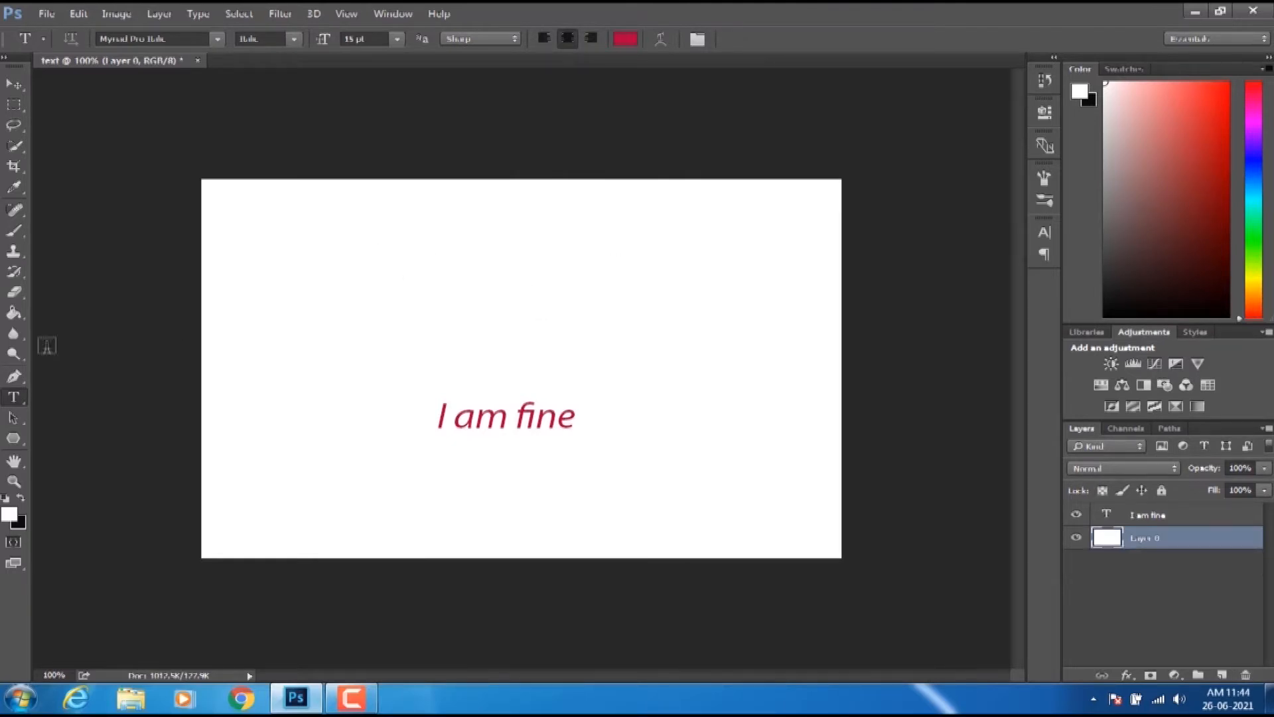
- Add a 15 pt text layer reading "TITLE - 1" and move it to the upper part of the canvas, centred horizontally
click(14, 377)
click(14, 397)
click(359, 312)
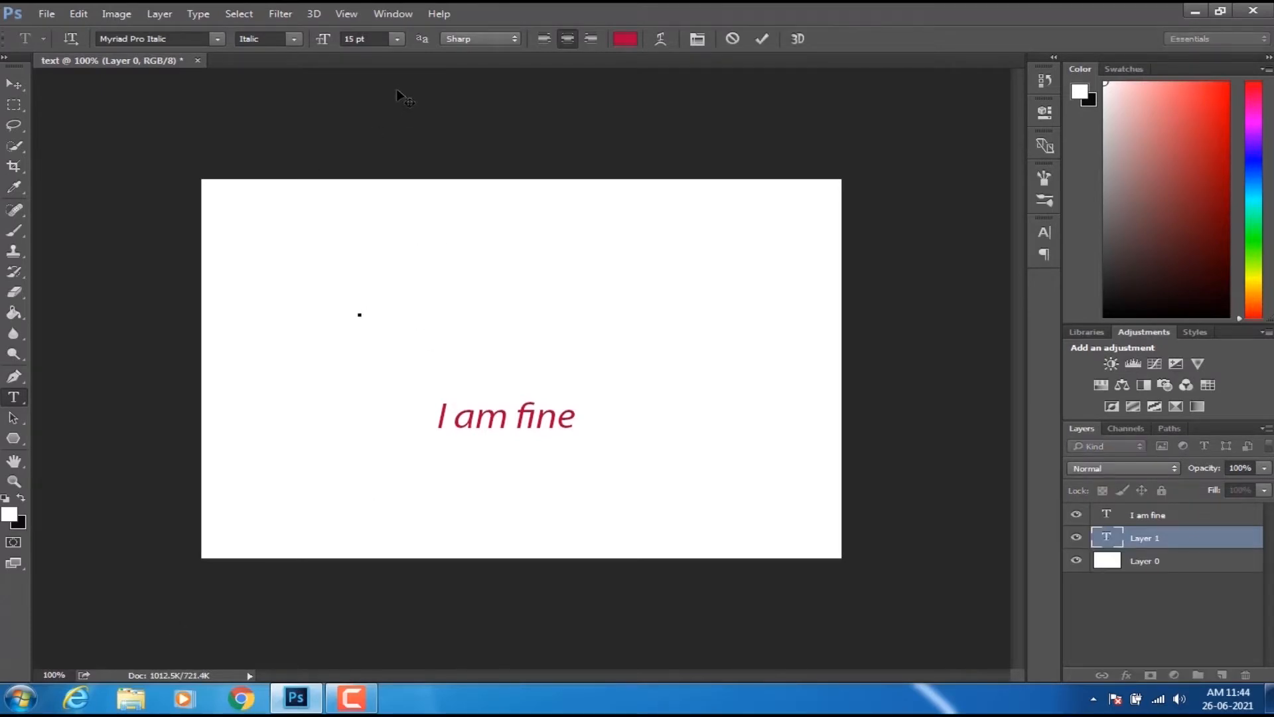
text(TI)
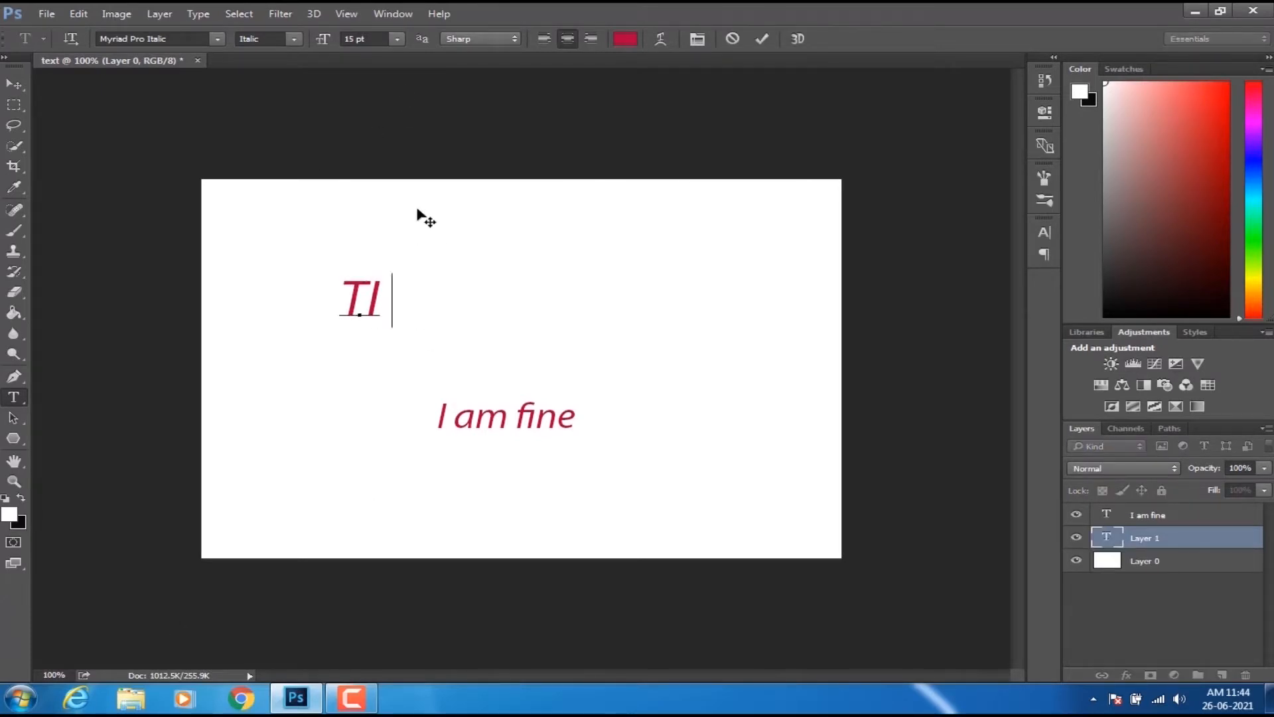
text(TLE)
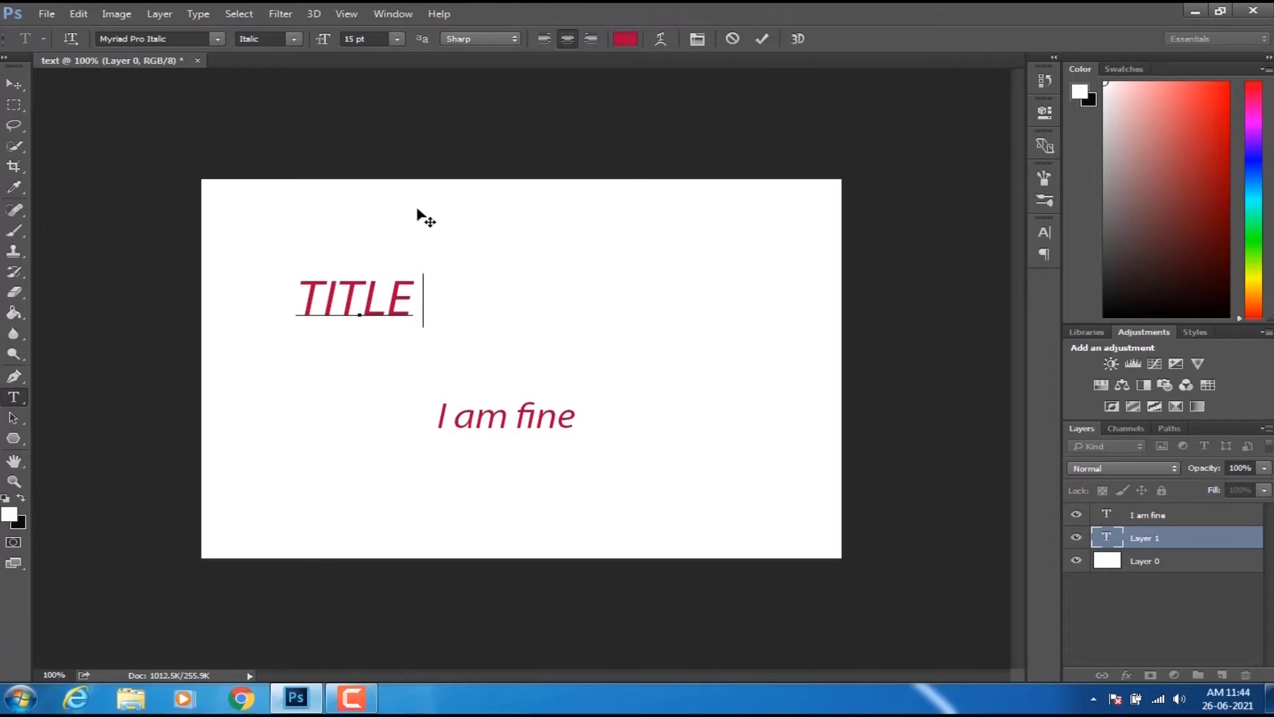
text( - 1)
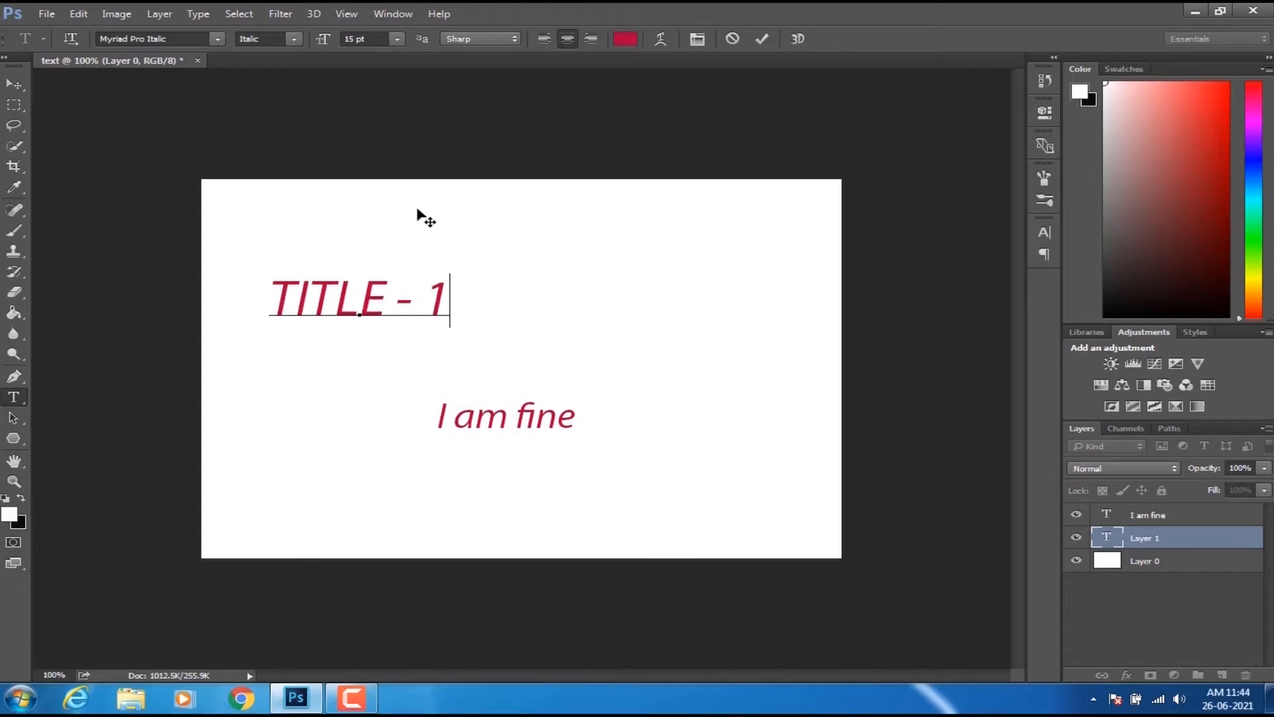
click(13, 84)
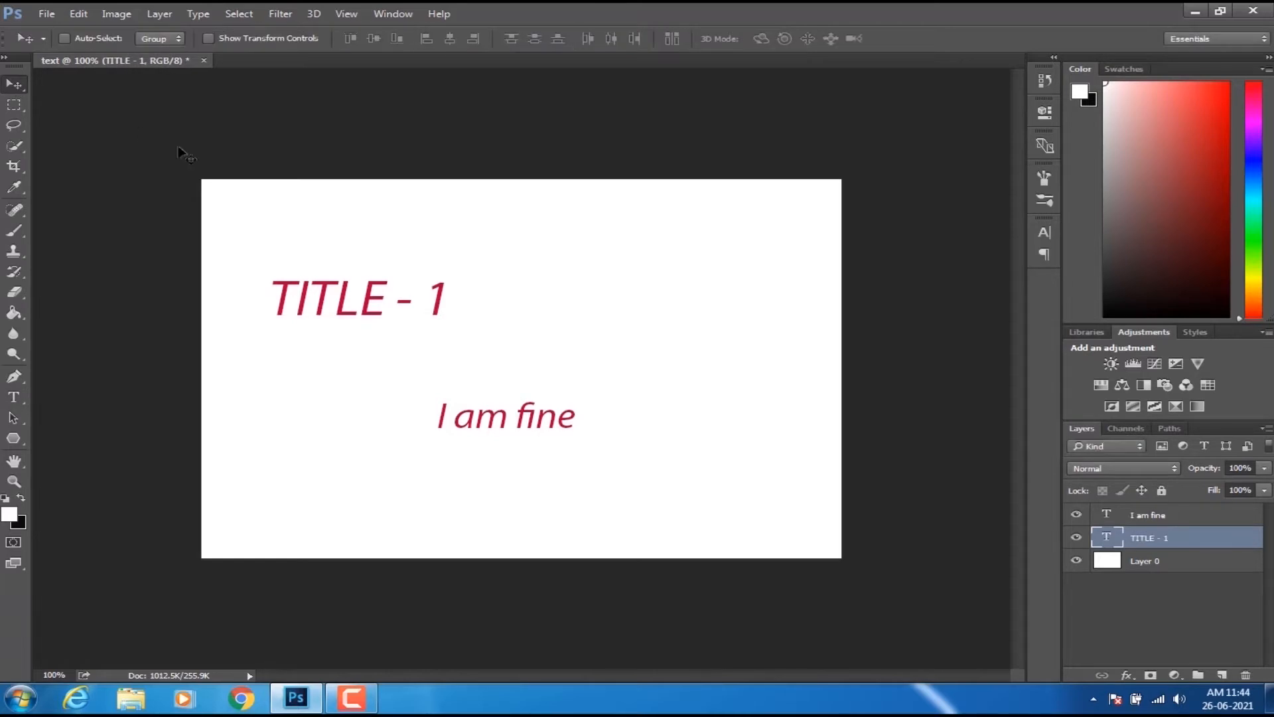
drag(328, 280, 495, 218)
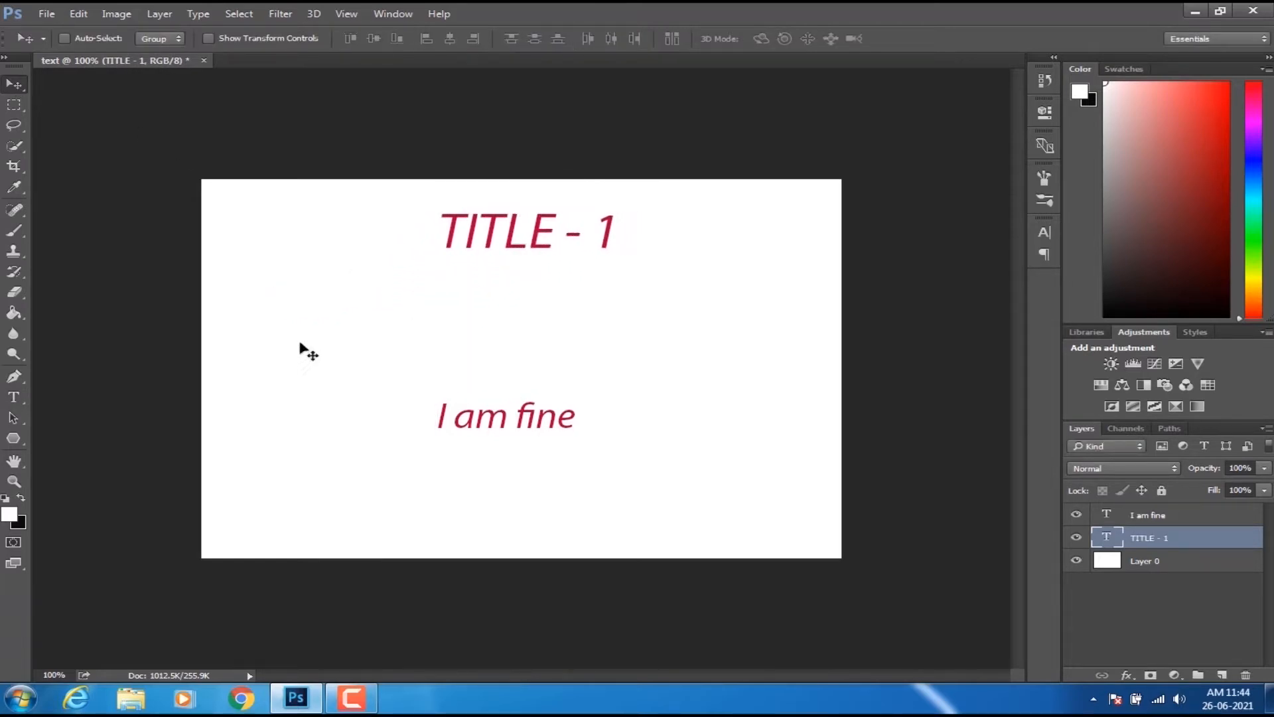
- Replace the "I am fine" text with "TITLE-2" and move it up beneath the heading, centred horizontally
click(13, 397)
click(452, 424)
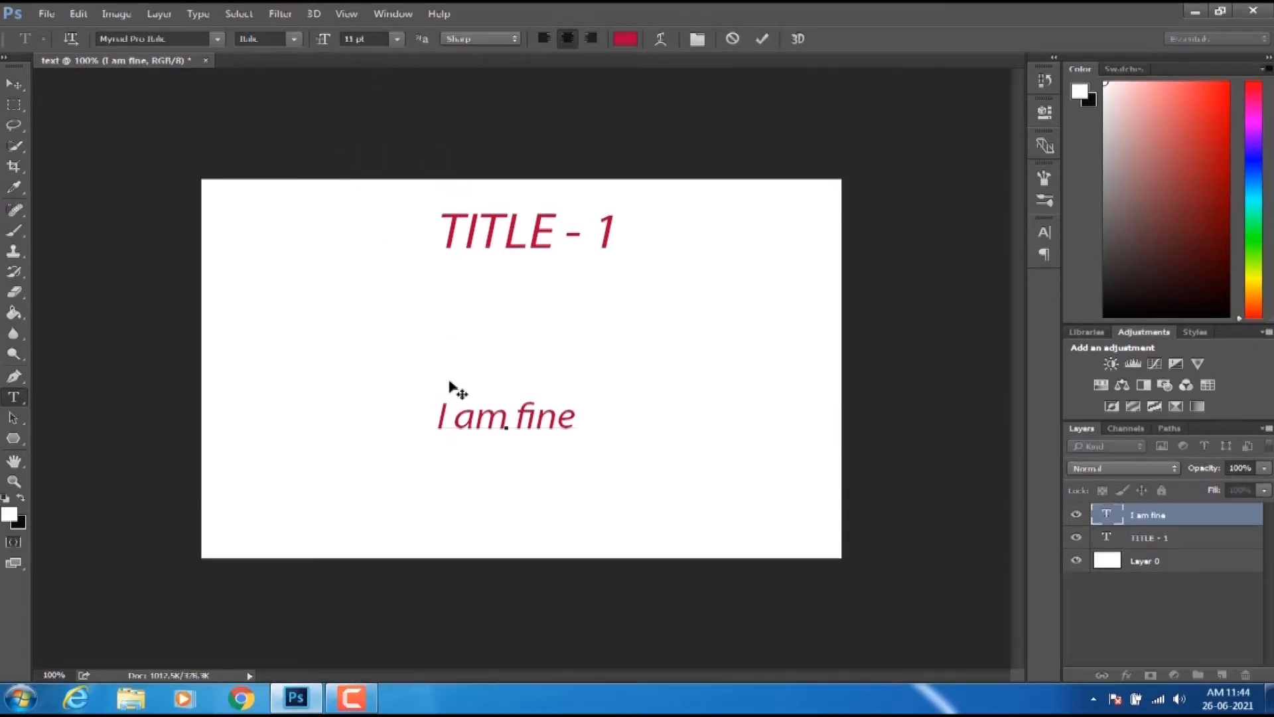
drag(435, 418, 581, 423)
key(BackSpace)
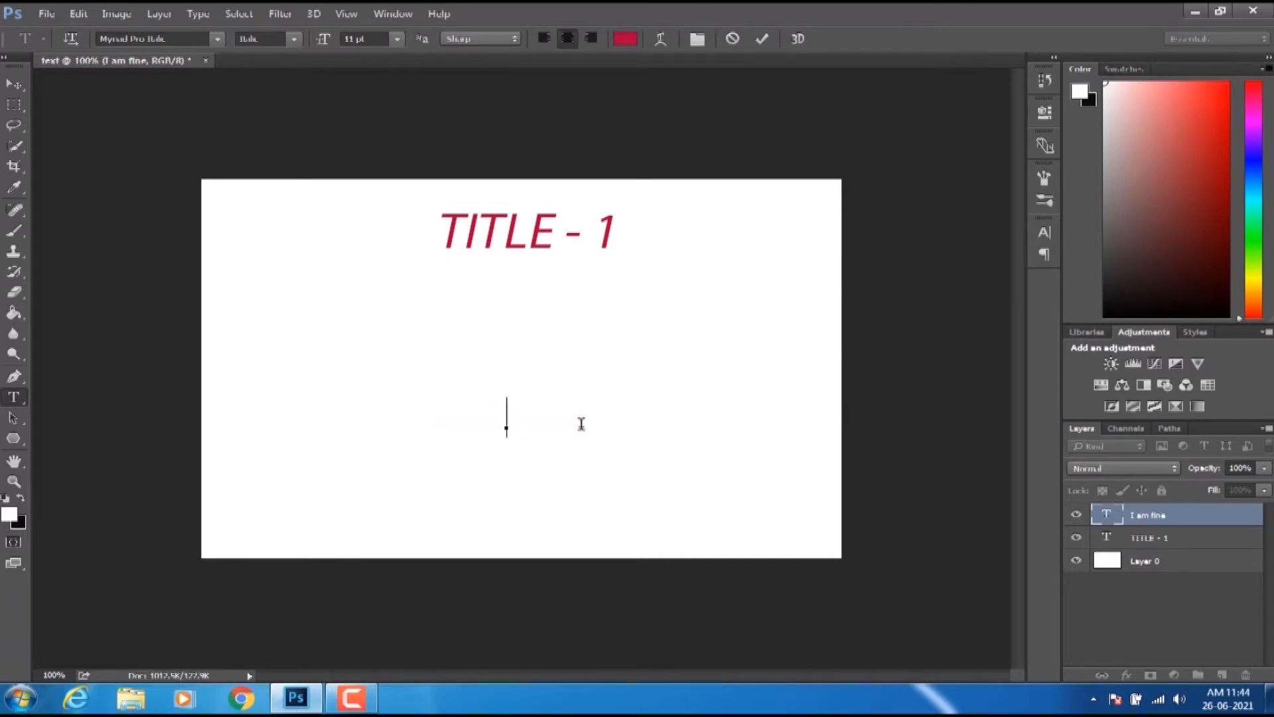
text(TIT)
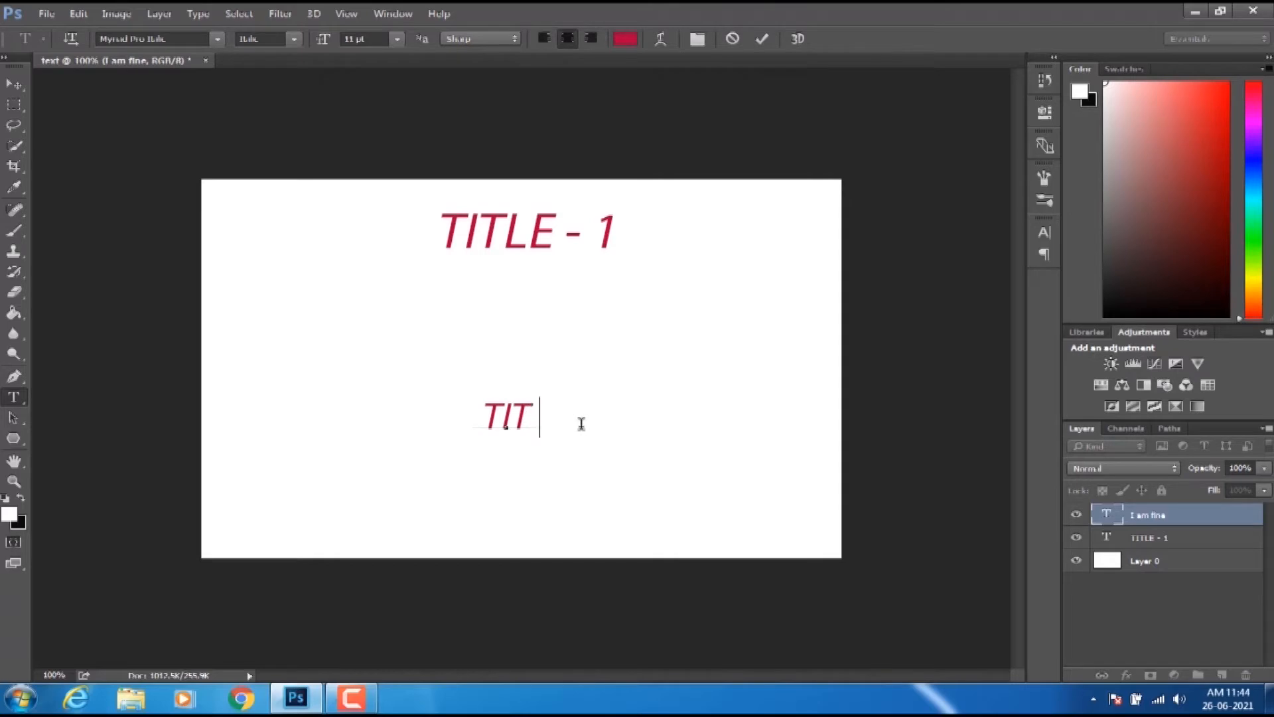
text(LE-2)
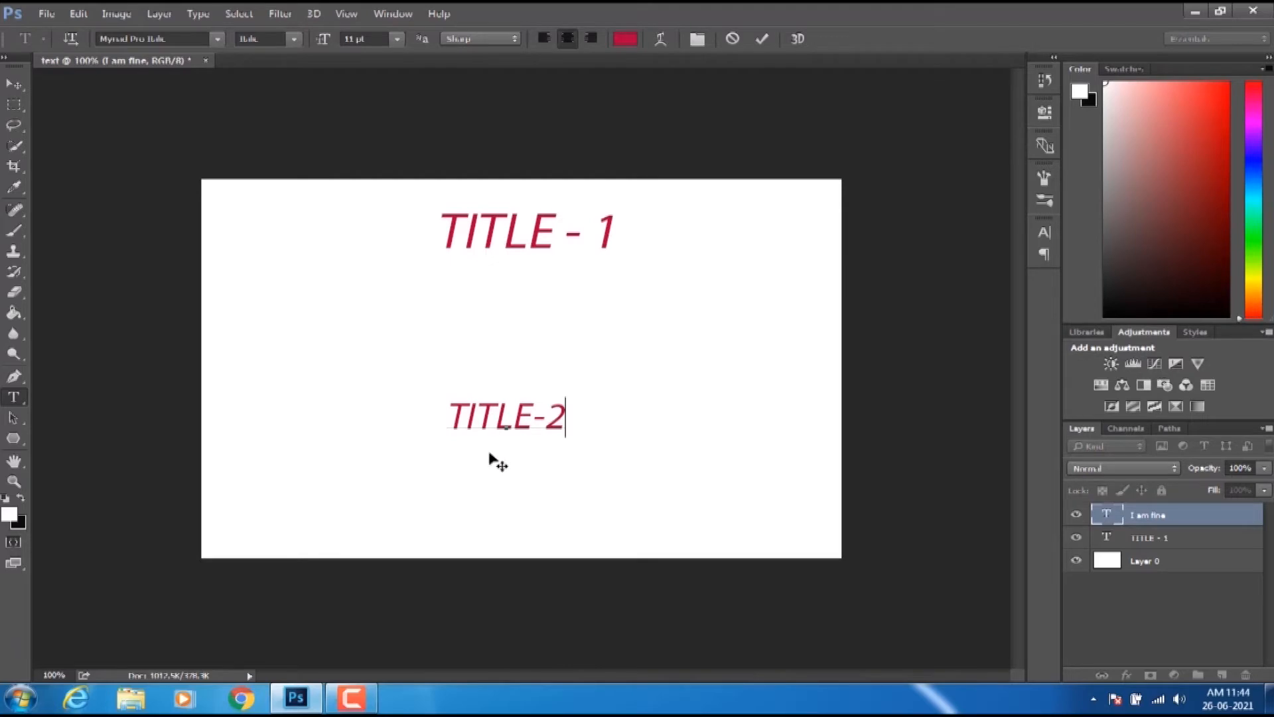
click(13, 83)
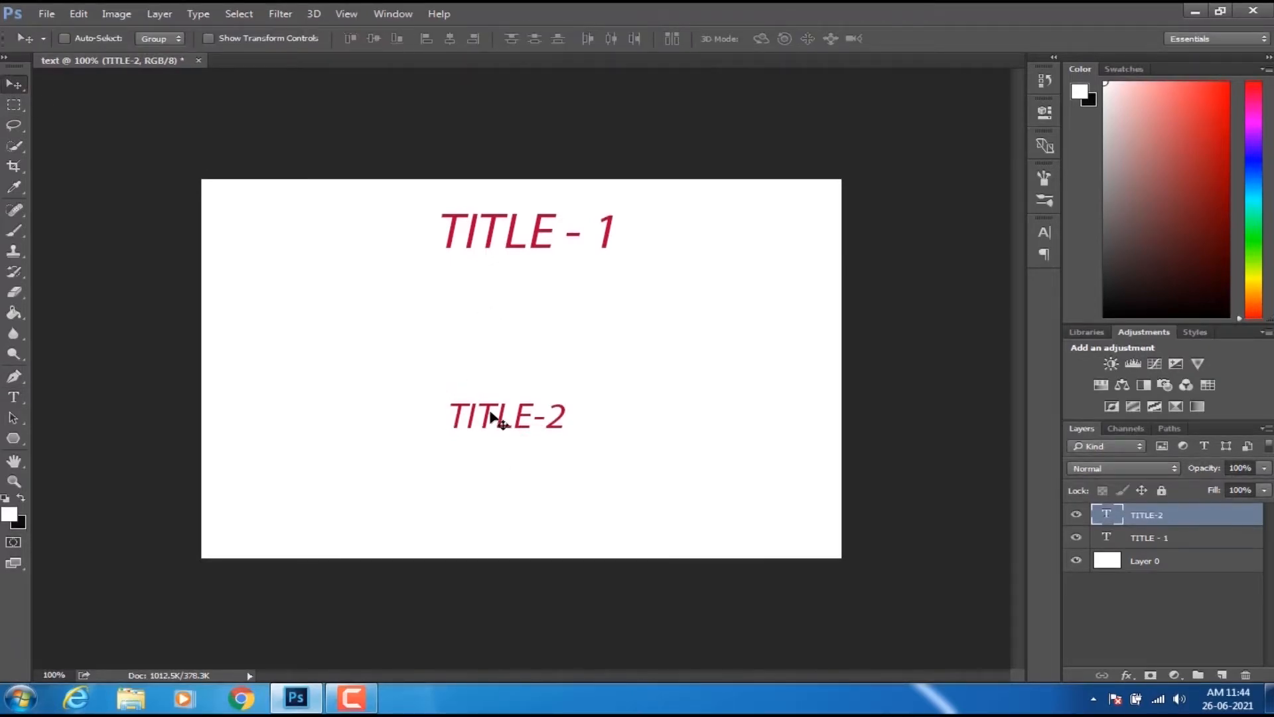
drag(491, 411, 501, 357)
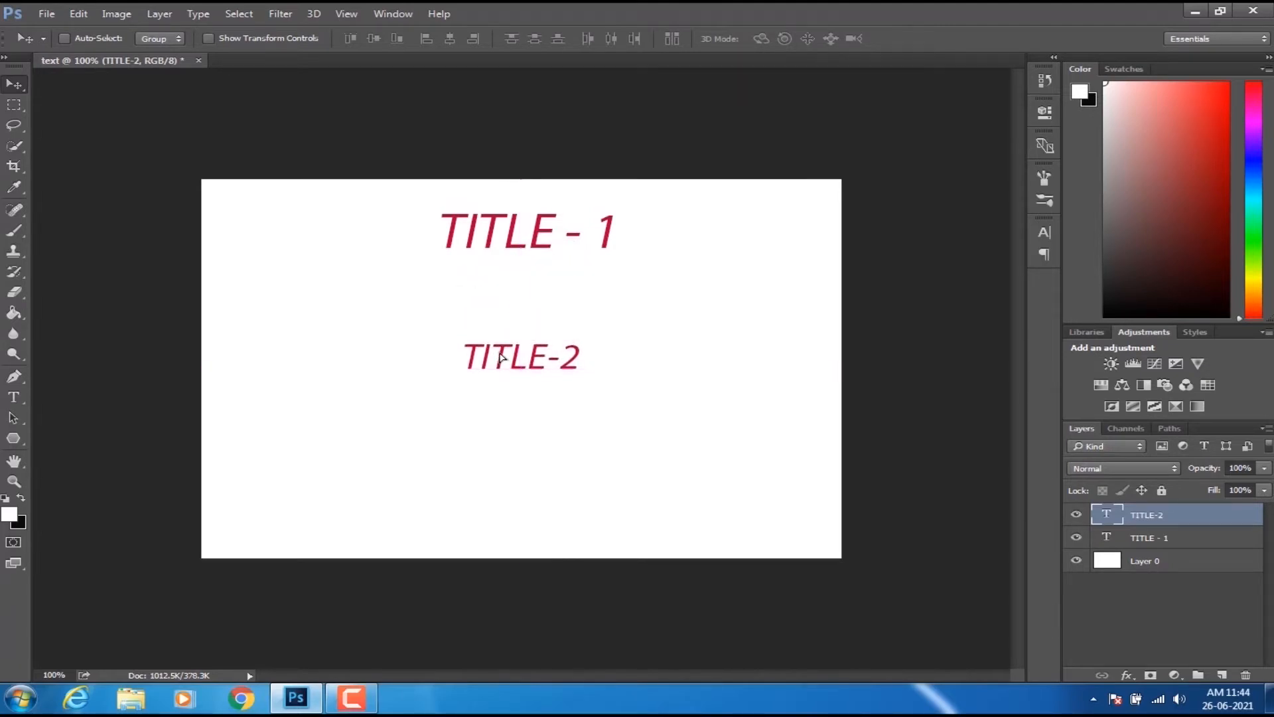
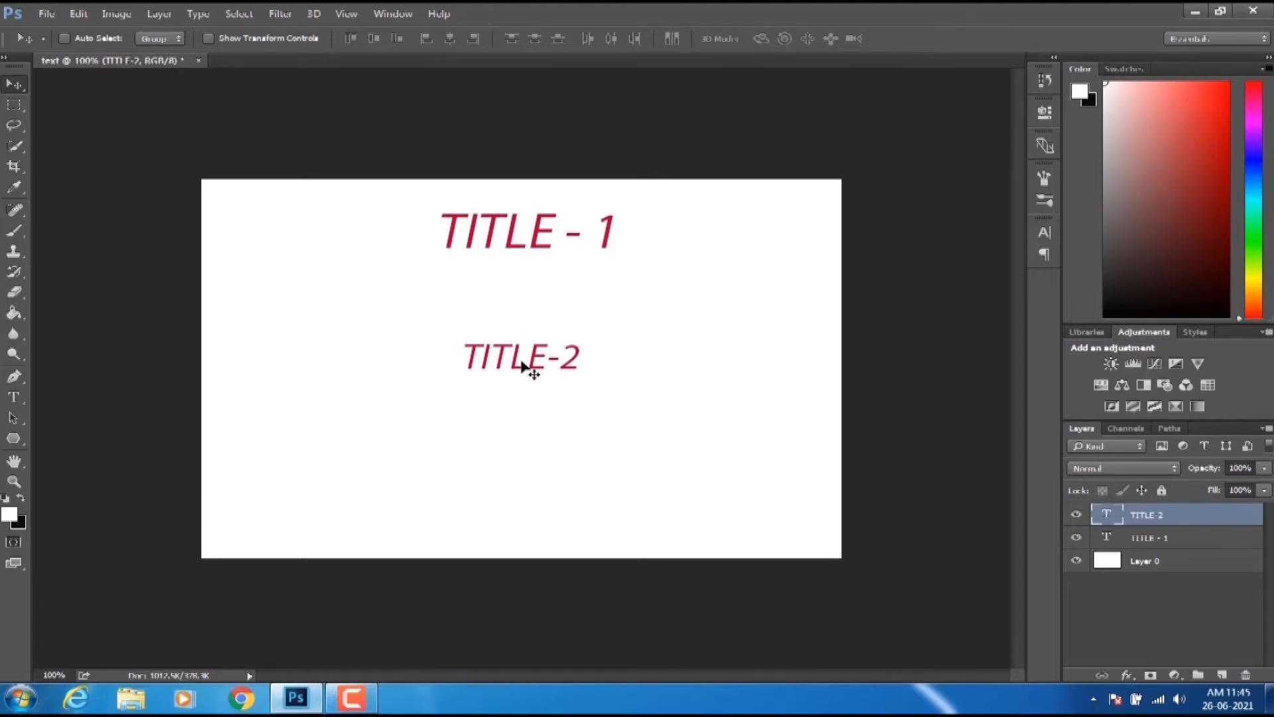
- Delete the "TITLE - 1" and "TITLE-2" text layers
right_click(523, 365)
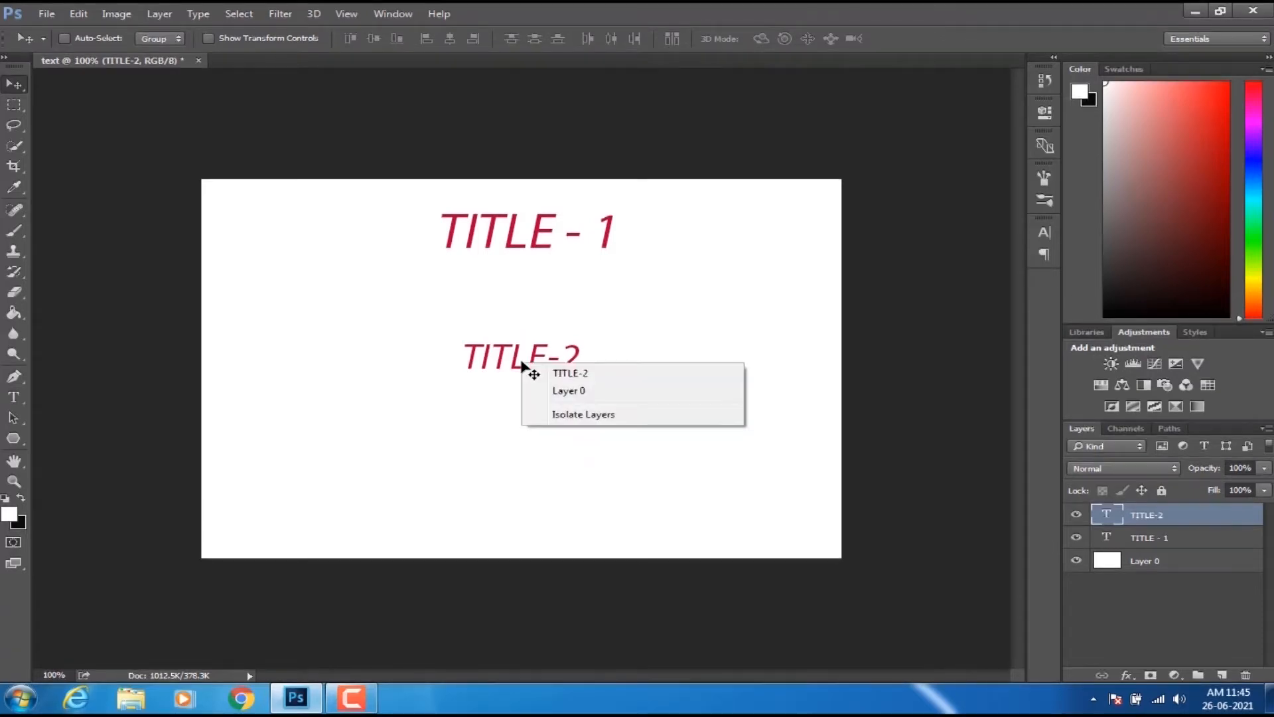
click(506, 396)
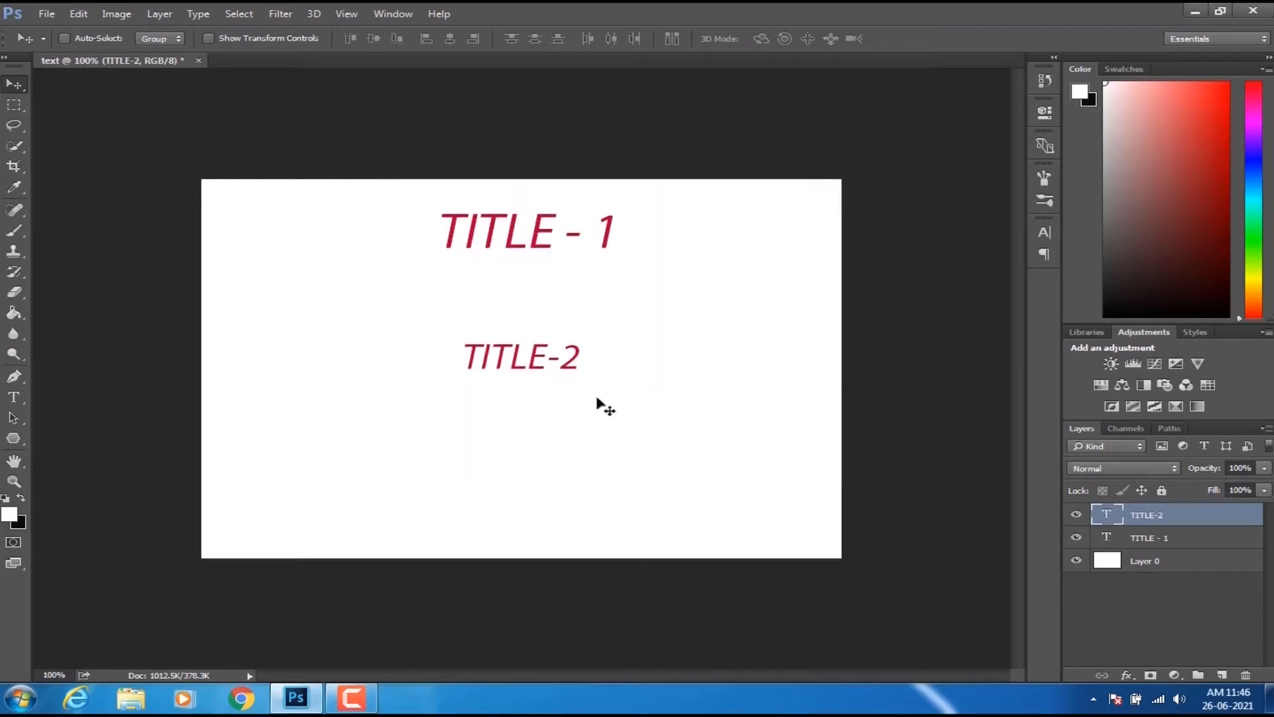
right_click(508, 361)
click(531, 367)
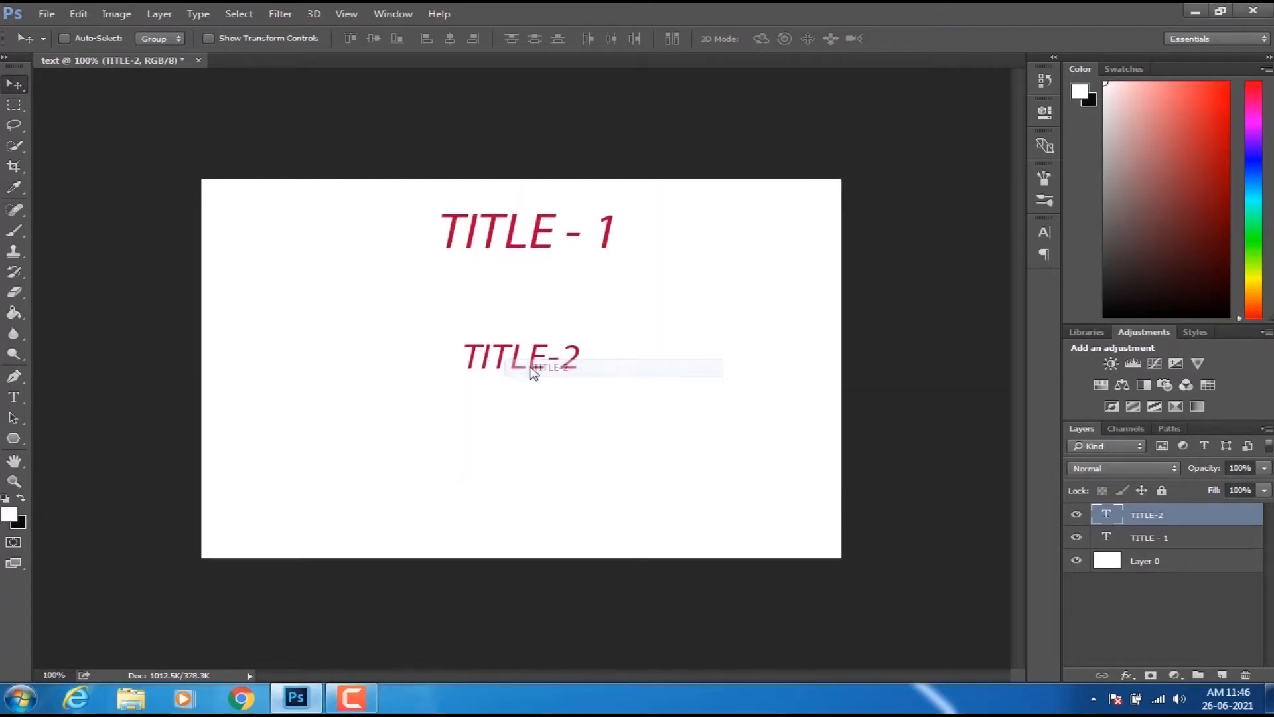
click(1136, 543)
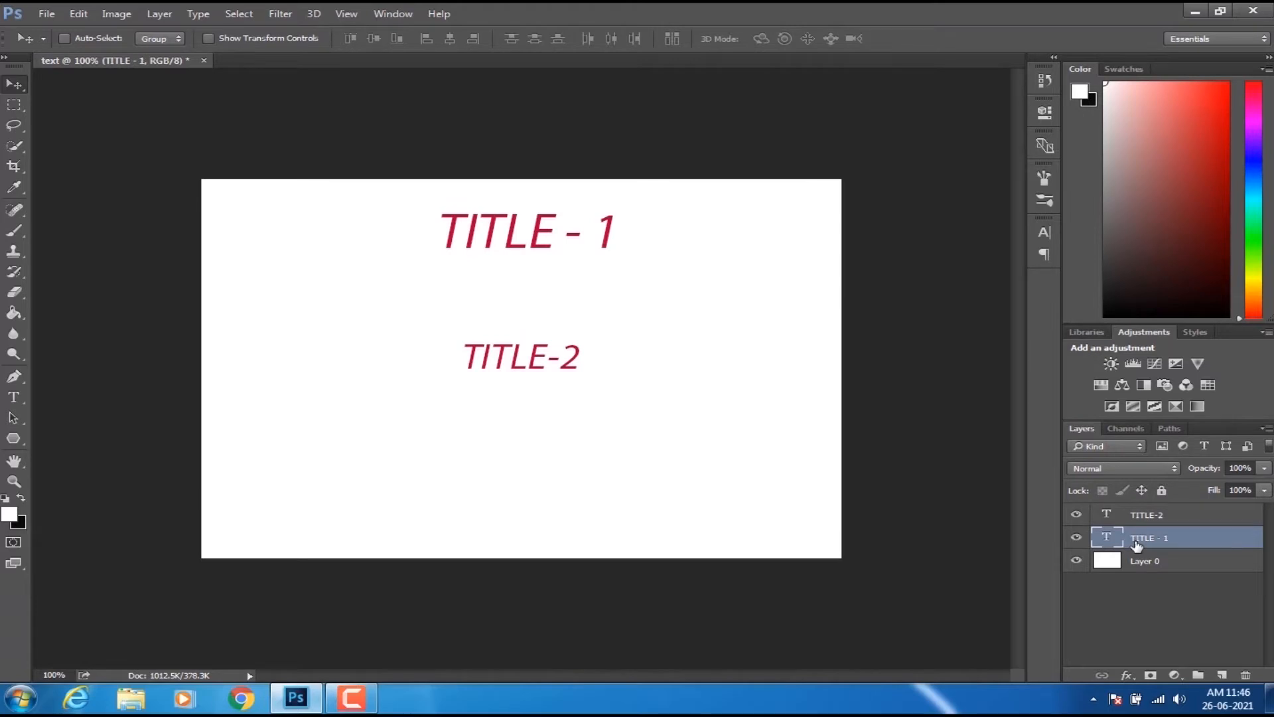
key(Delete)
click(1144, 515)
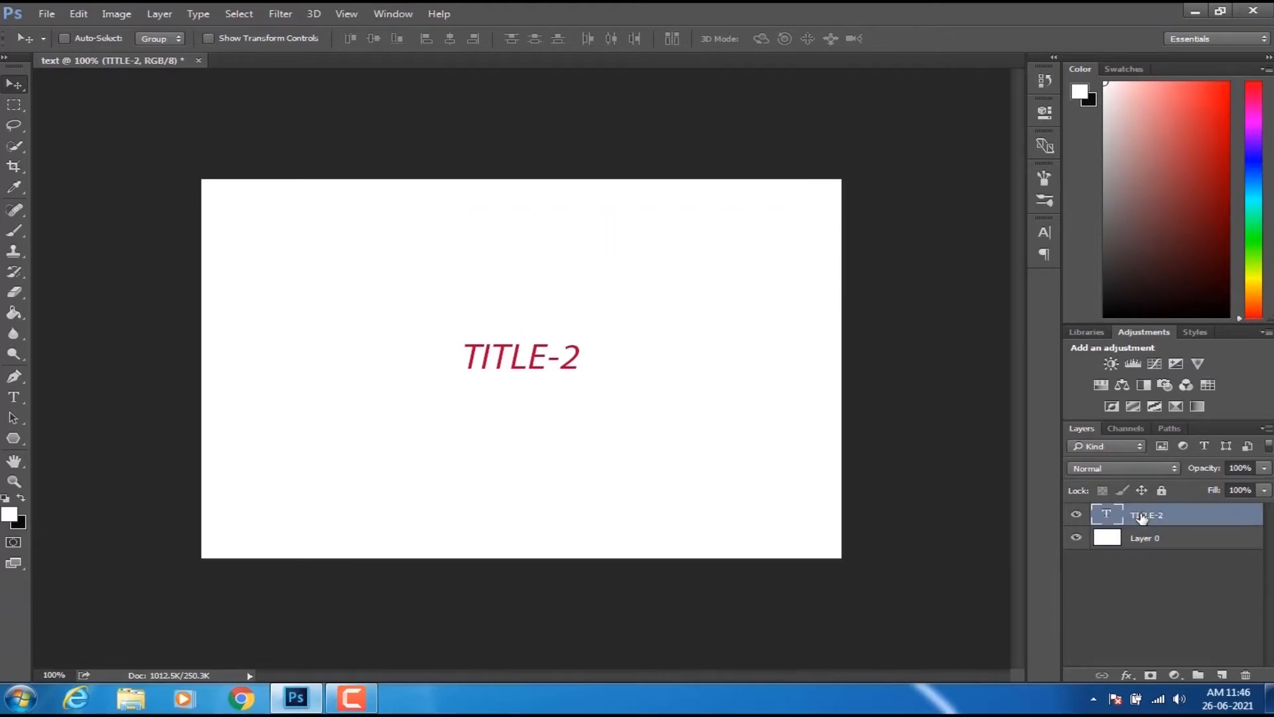
key(Delete)
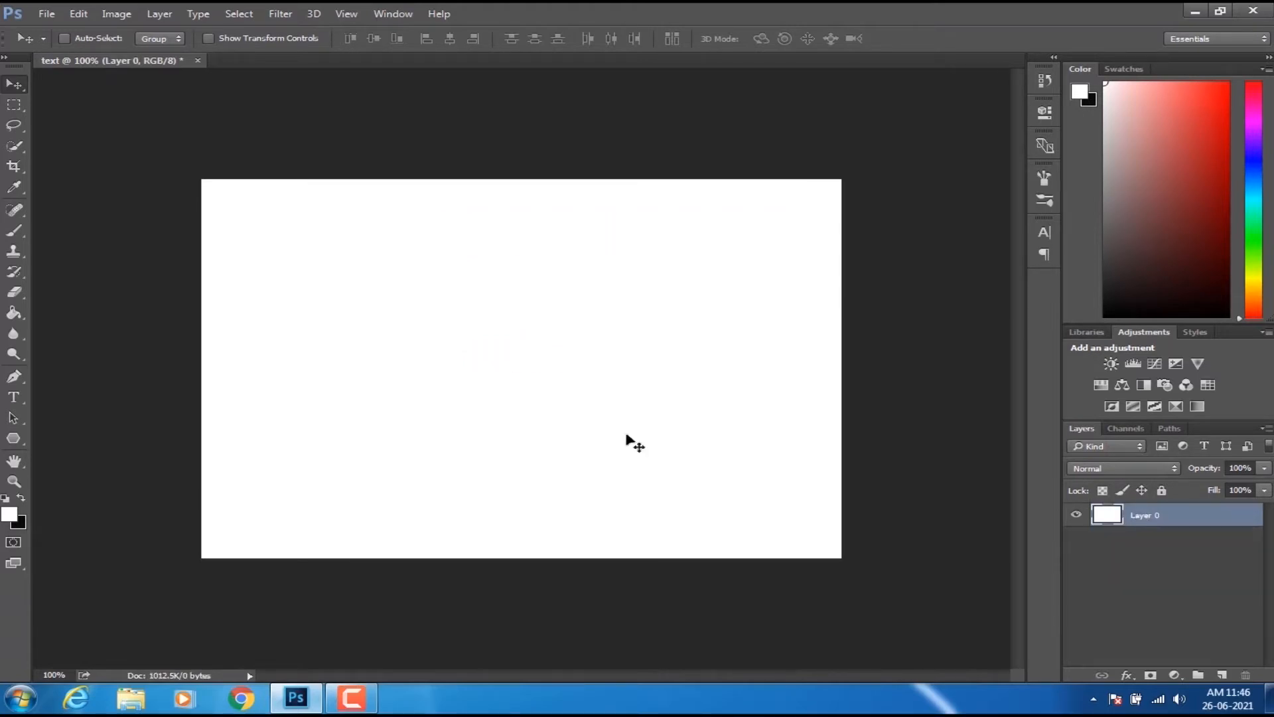
- Add an 11 pt text layer with a person's first name in capitals and move it near the canvas centre
click(15, 398)
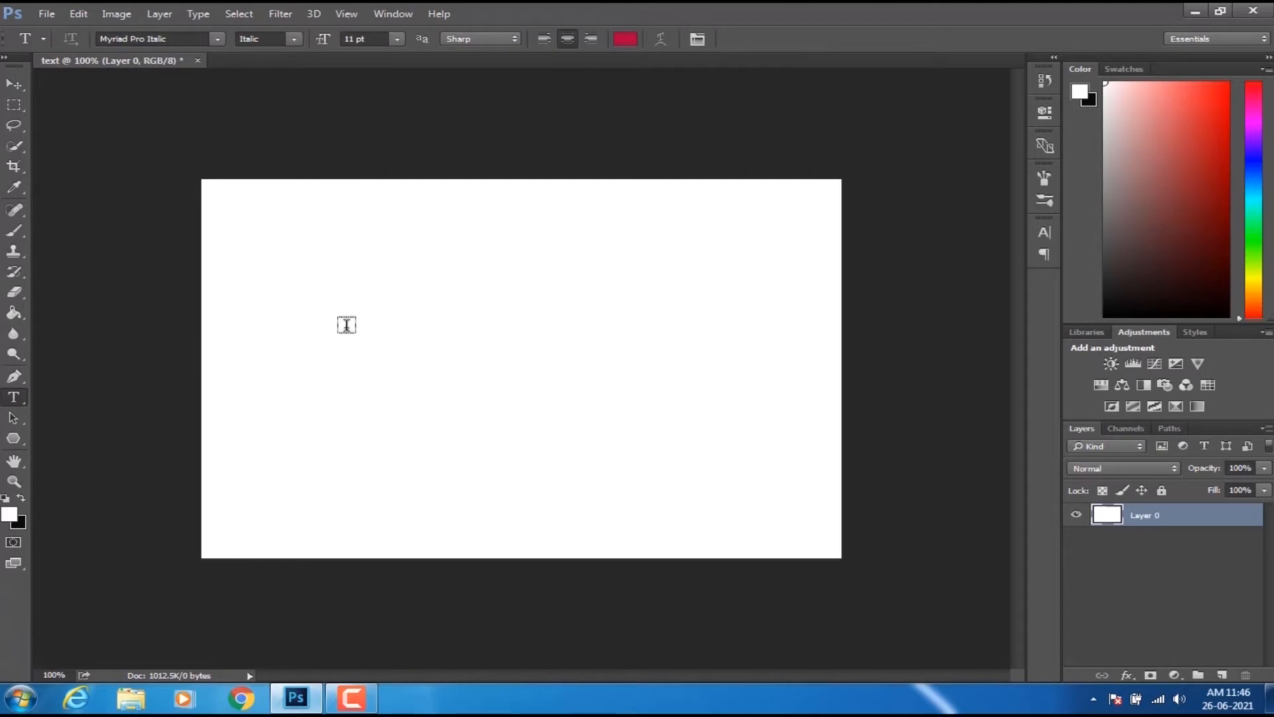
click(336, 341)
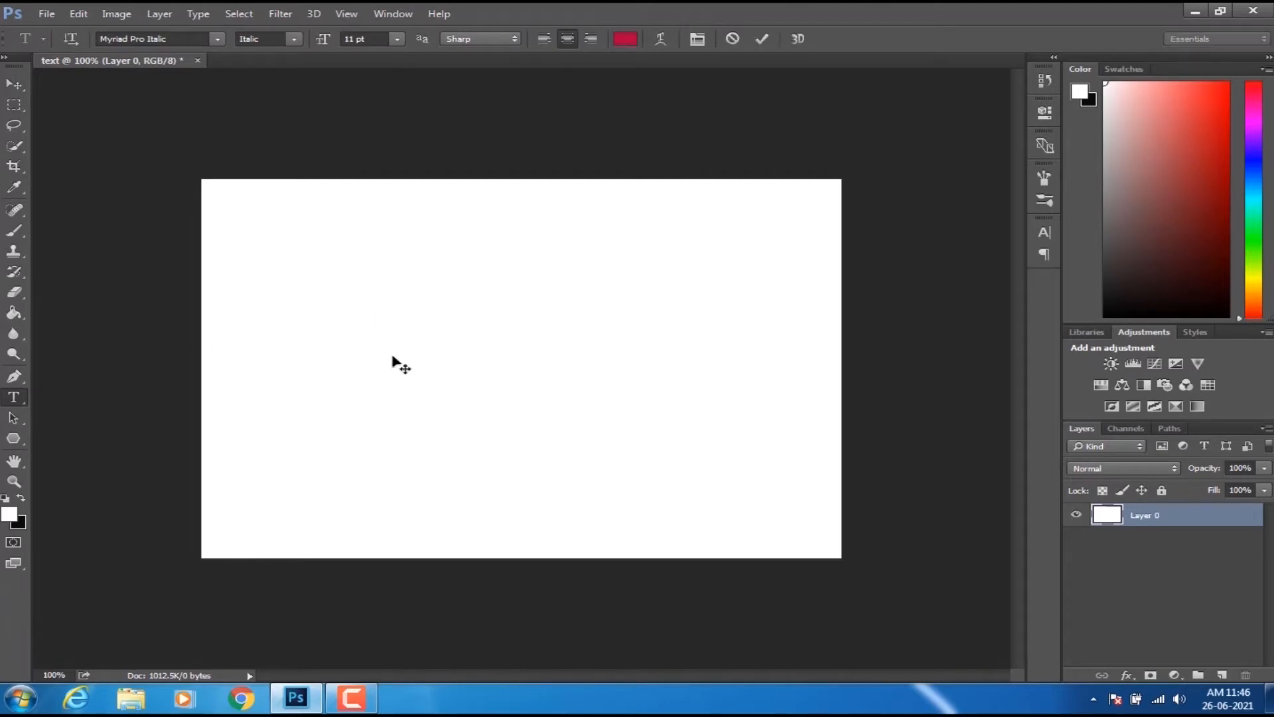
text(PHGHAV)
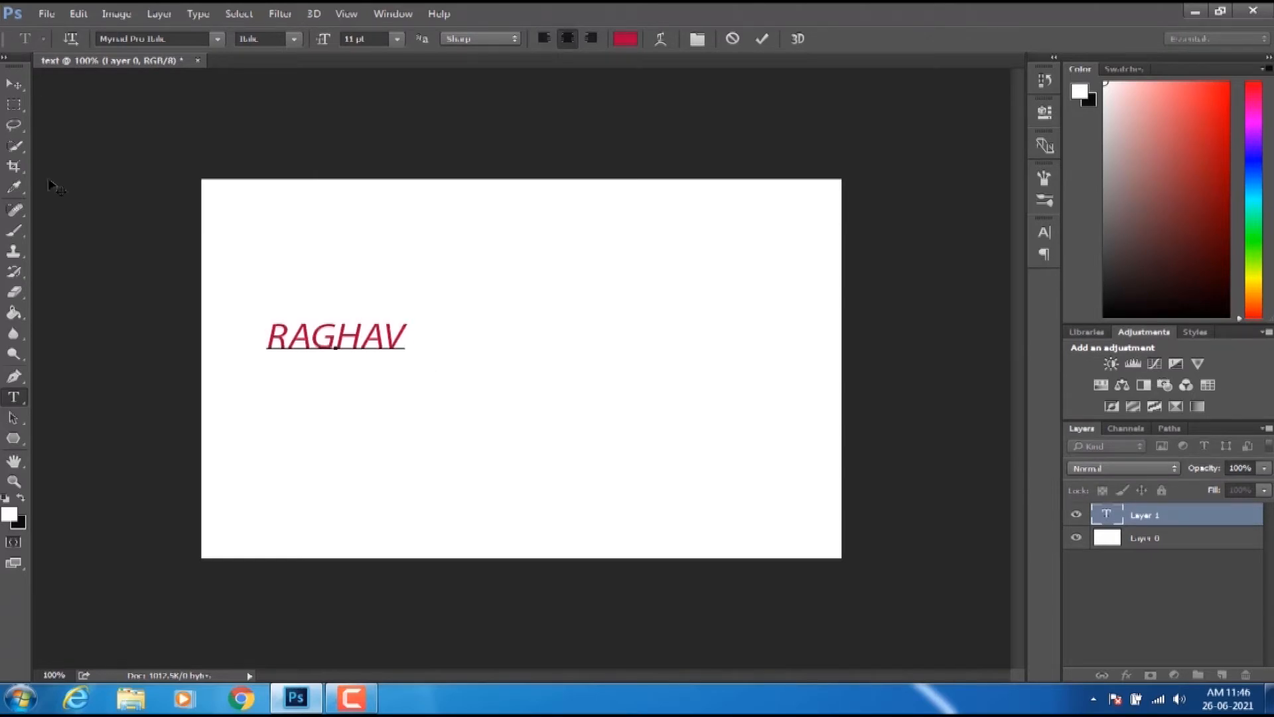
click(14, 83)
drag(334, 335, 483, 357)
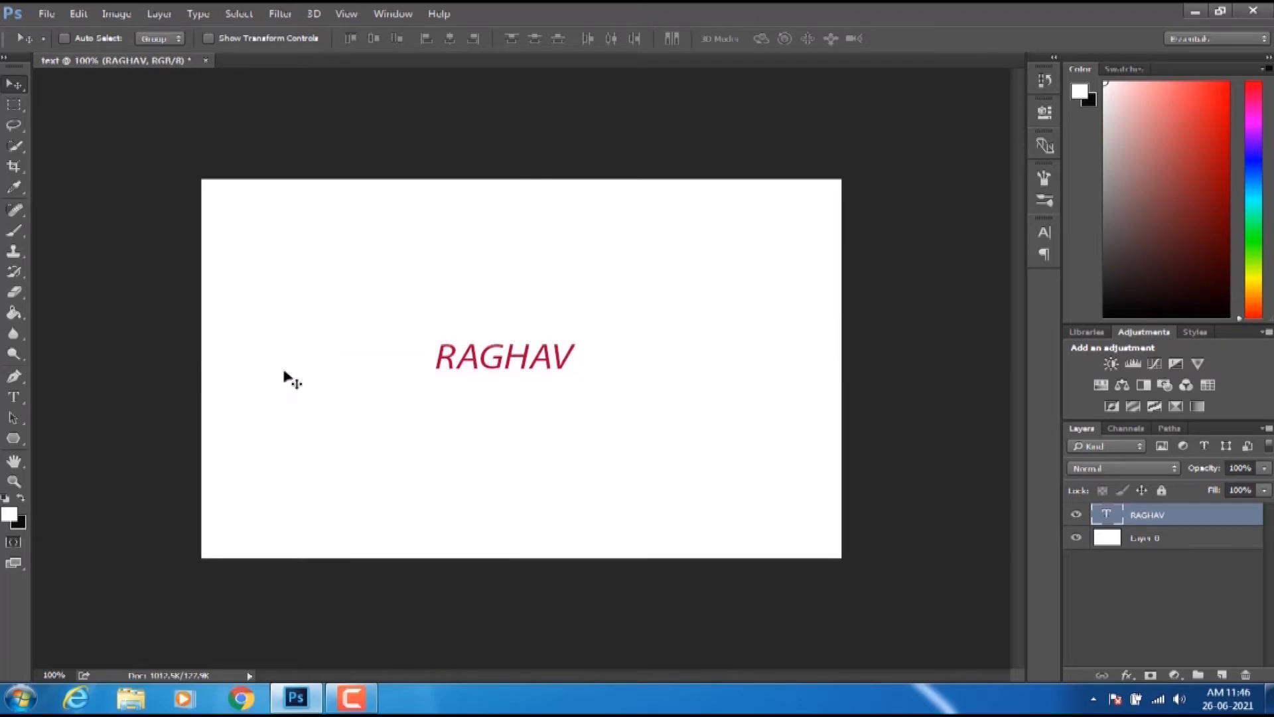
- Select the whole name text, preview successive fonts on it, apply Myriad Pro Semibold and leave text editing
click(13, 397)
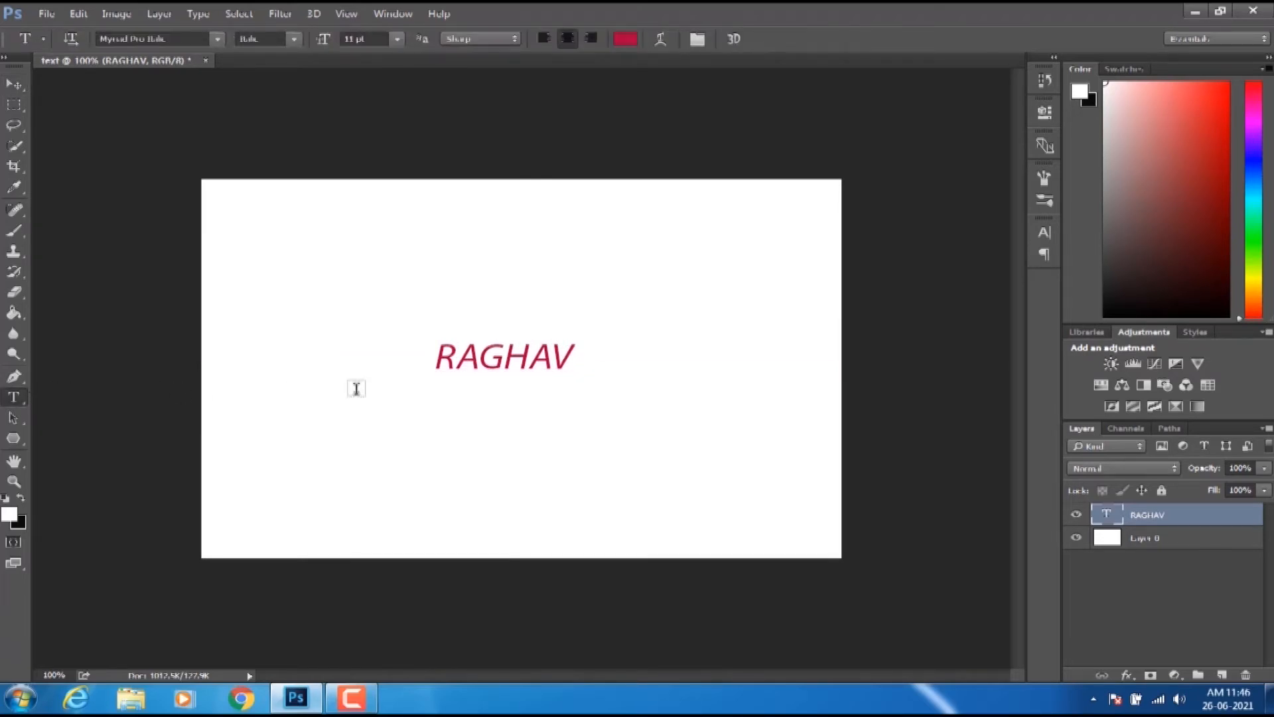
click(457, 359)
drag(435, 356, 603, 362)
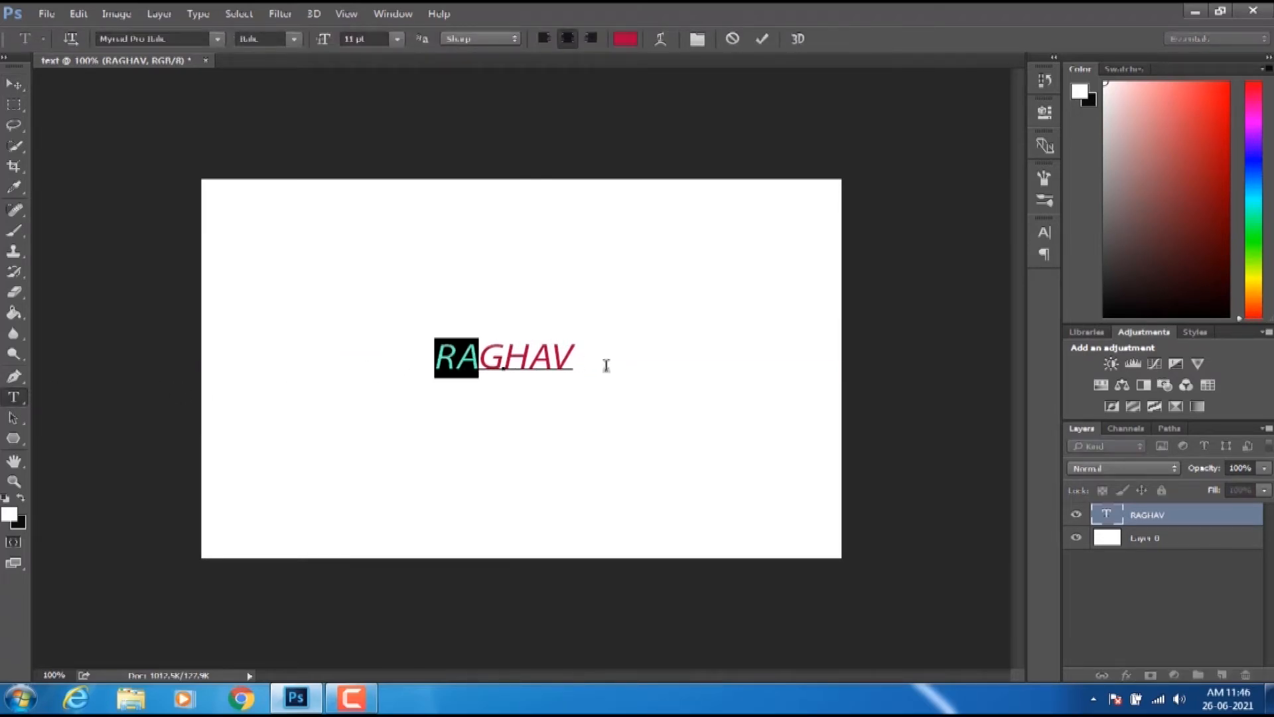
click(294, 38)
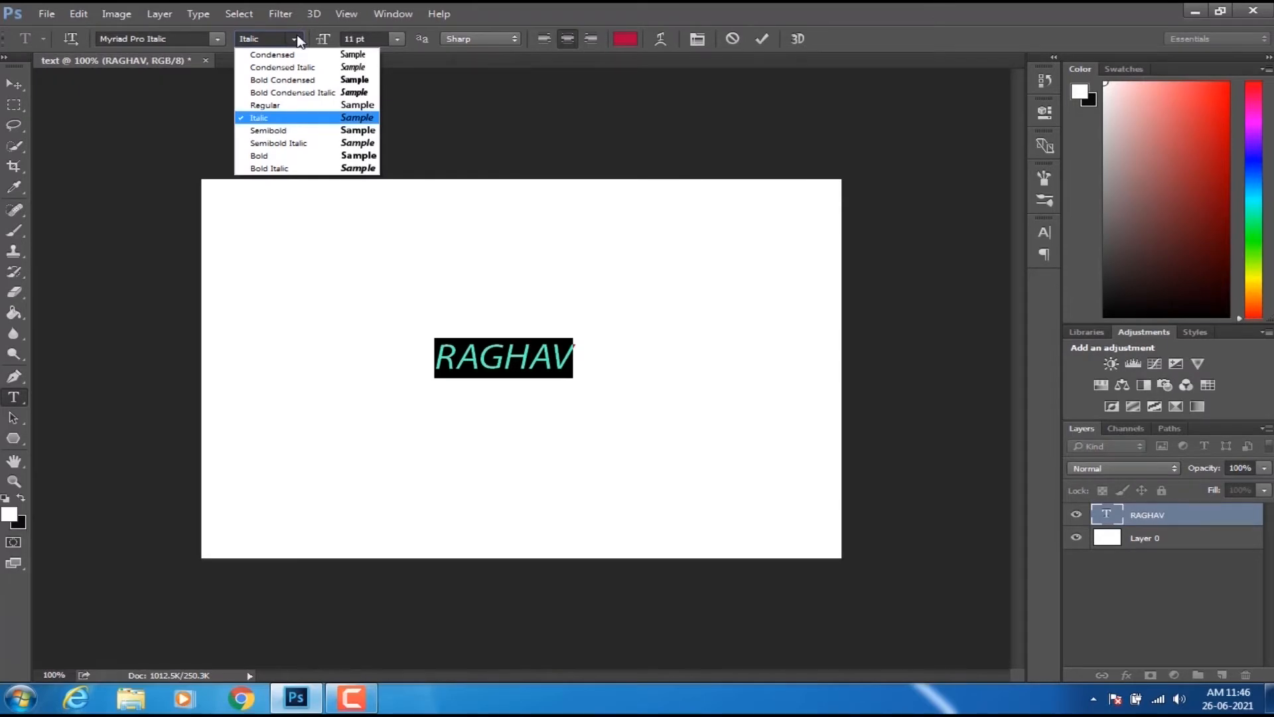
click(215, 38)
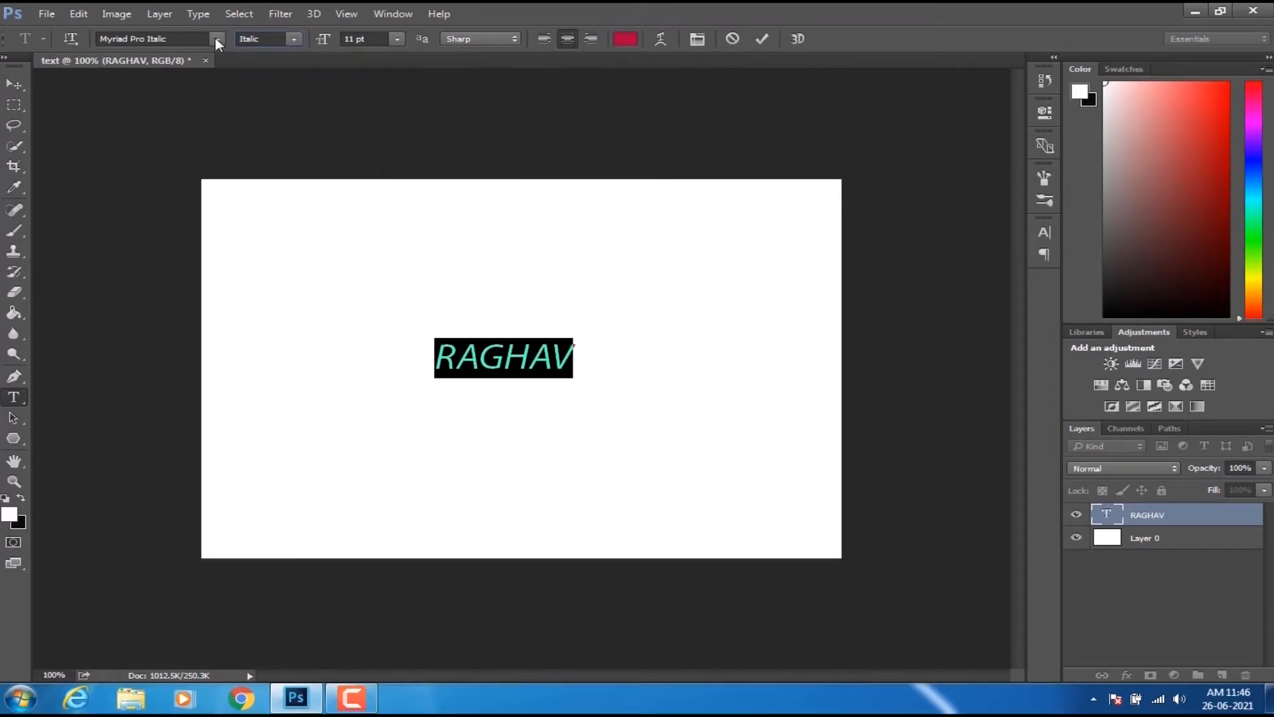
click(215, 38)
key(Down)
key(Down)
key(Down)
key(Down)
key(Down)
key(Down)
key(Down)
key(Down)
key(Down)
key(Down)
key(Down)
key(Down)
key(Down)
key(Down)
key(Down)
key(Down)
key(Down)
key(Down)
key(Down)
key(Down)
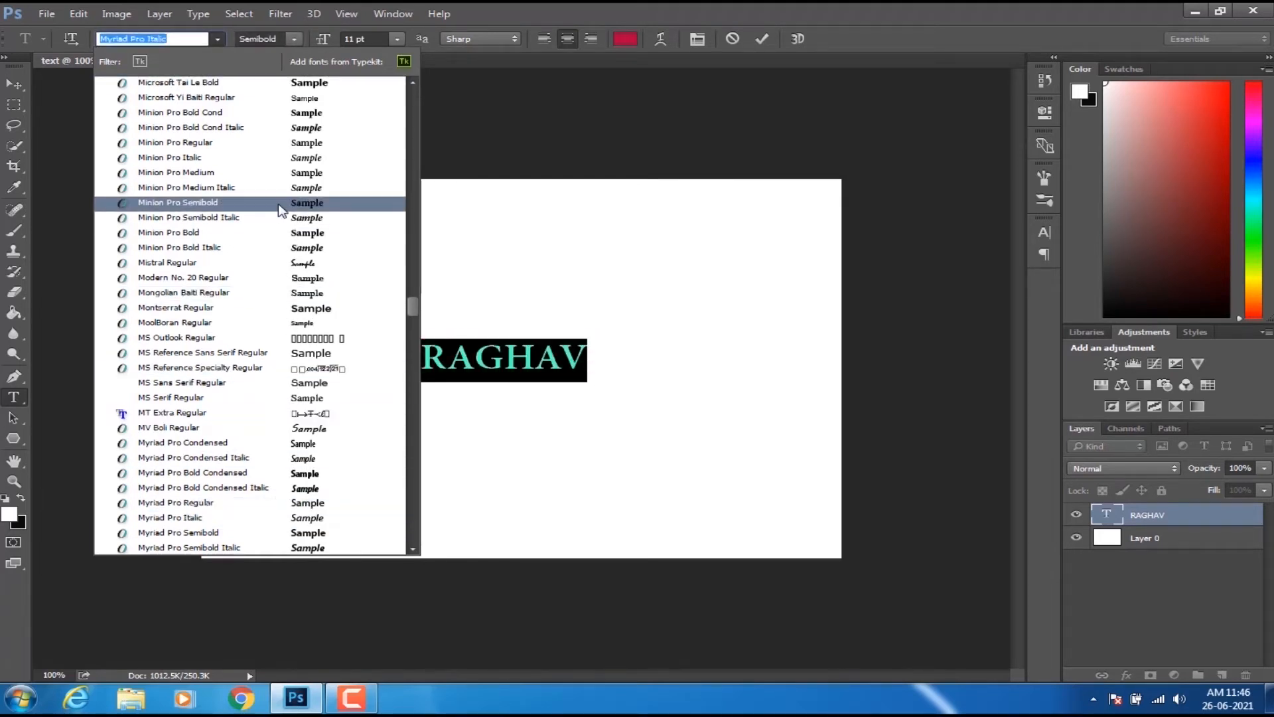
key(Down)
key(Down)
key(Down)
key(Down)
key(Down)
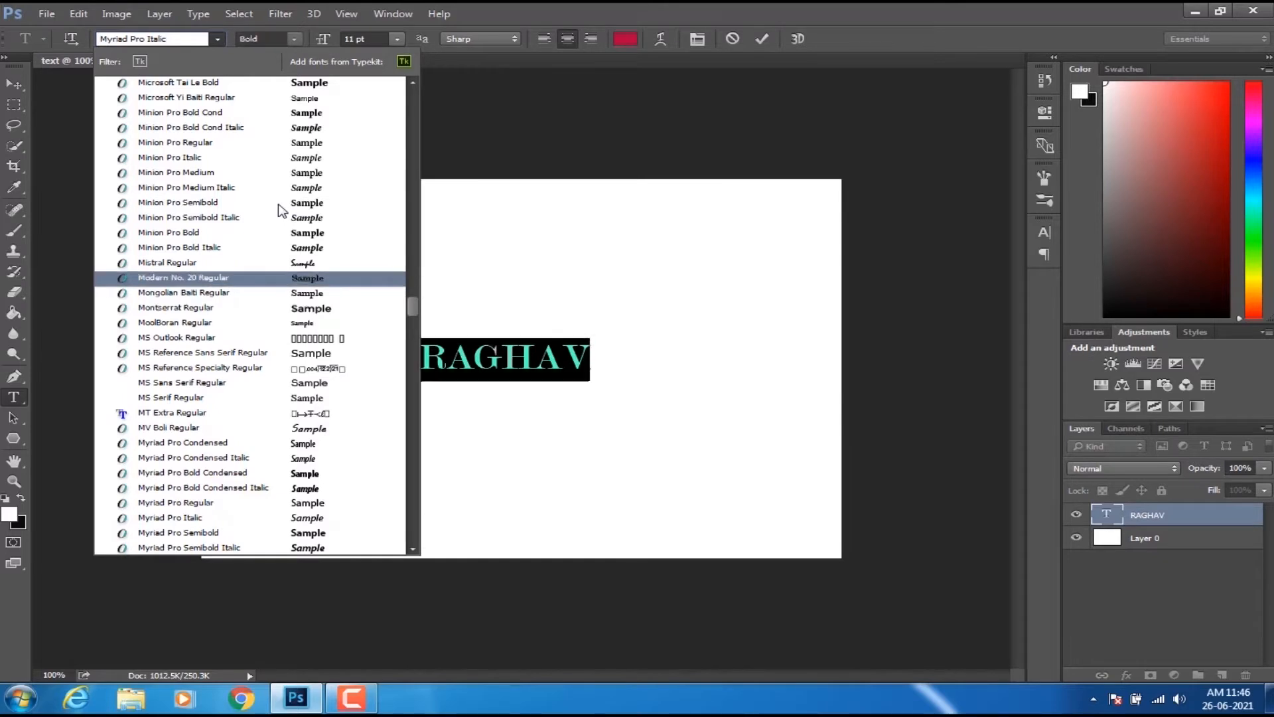
key(Down)
key(Down)
key(Down)
key(Down)
key(Down)
key(Down)
key(Down)
key(Down)
key(Down)
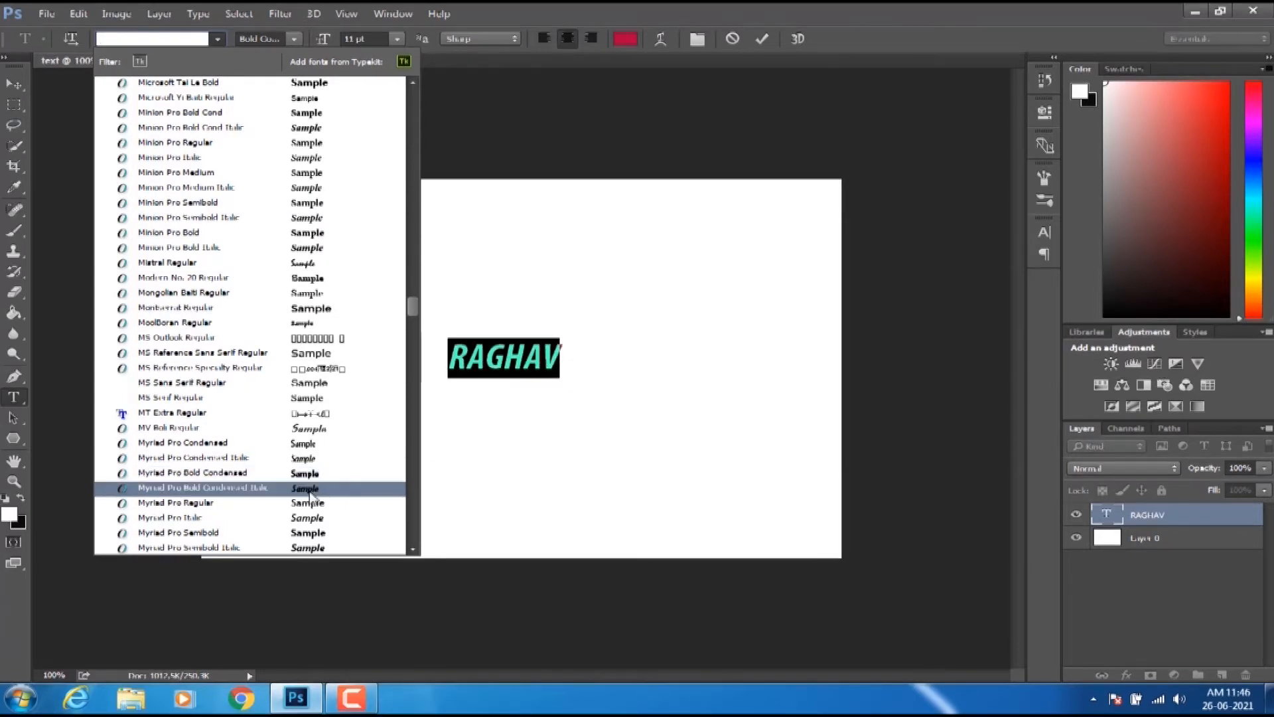
click(316, 538)
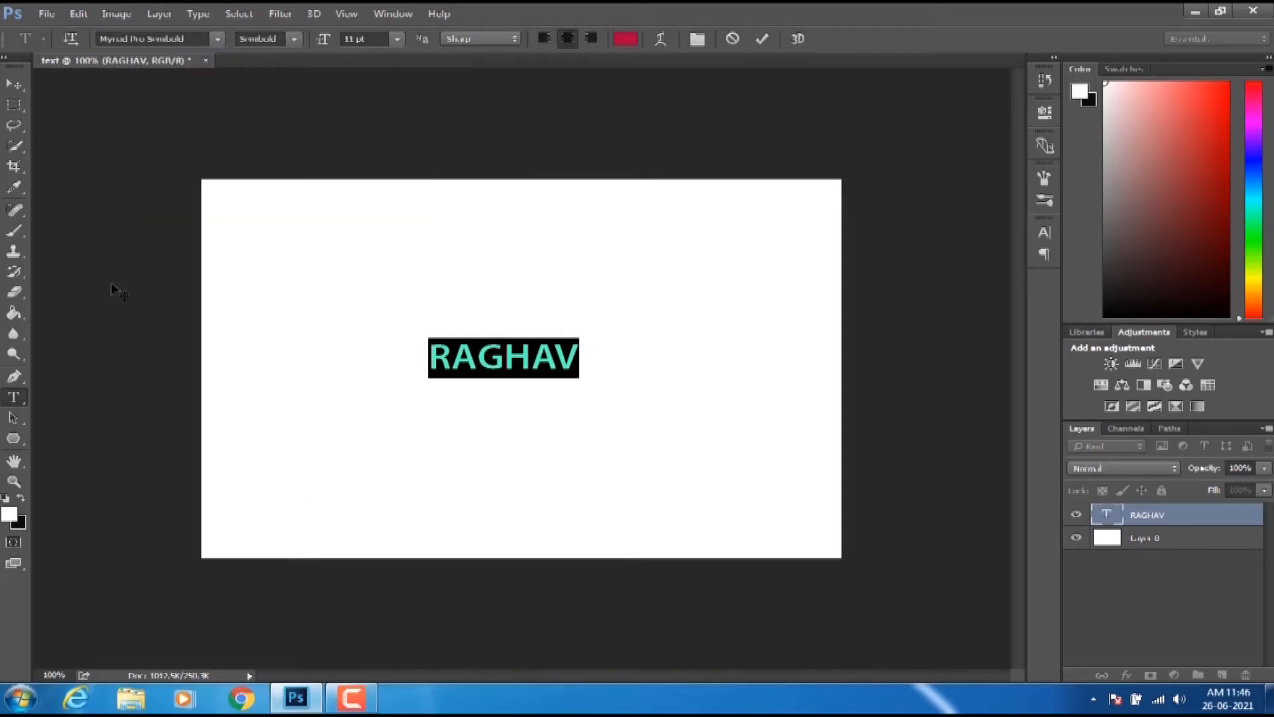
click(10, 85)
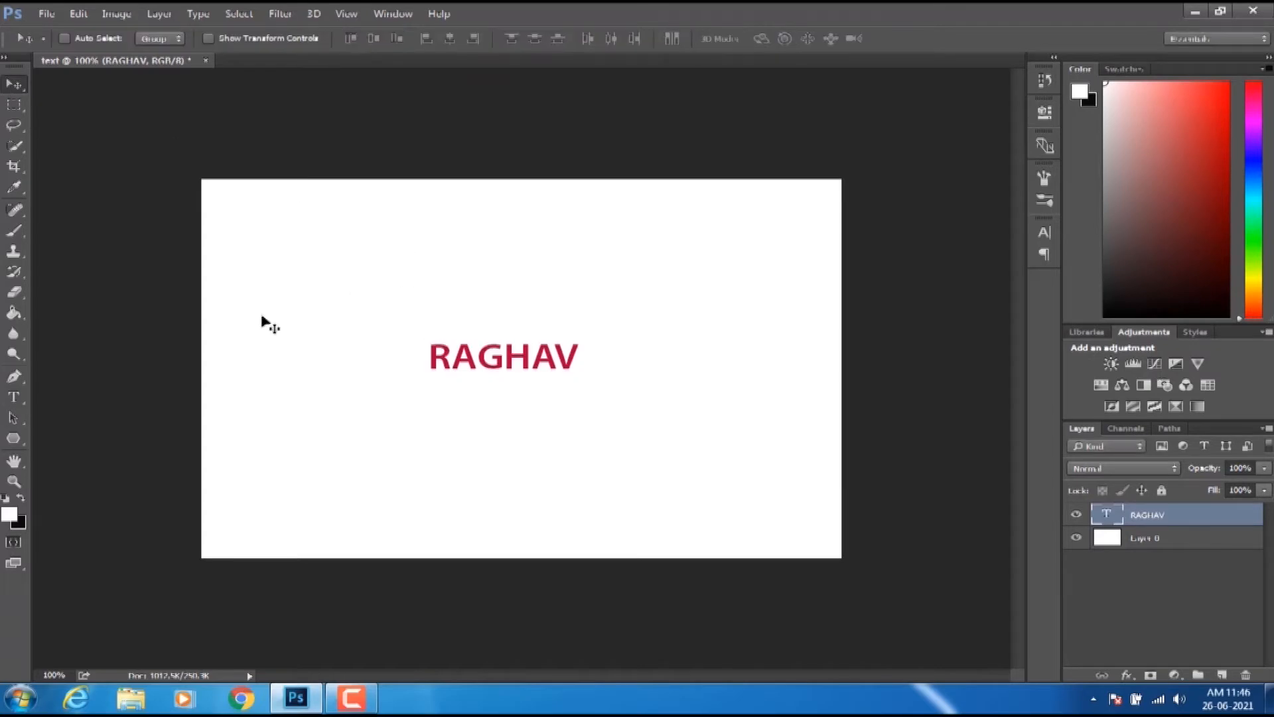
- Select the whole name text and try the Italic and Bold Italic styles on it, finishing with Semibold Italic
click(13, 396)
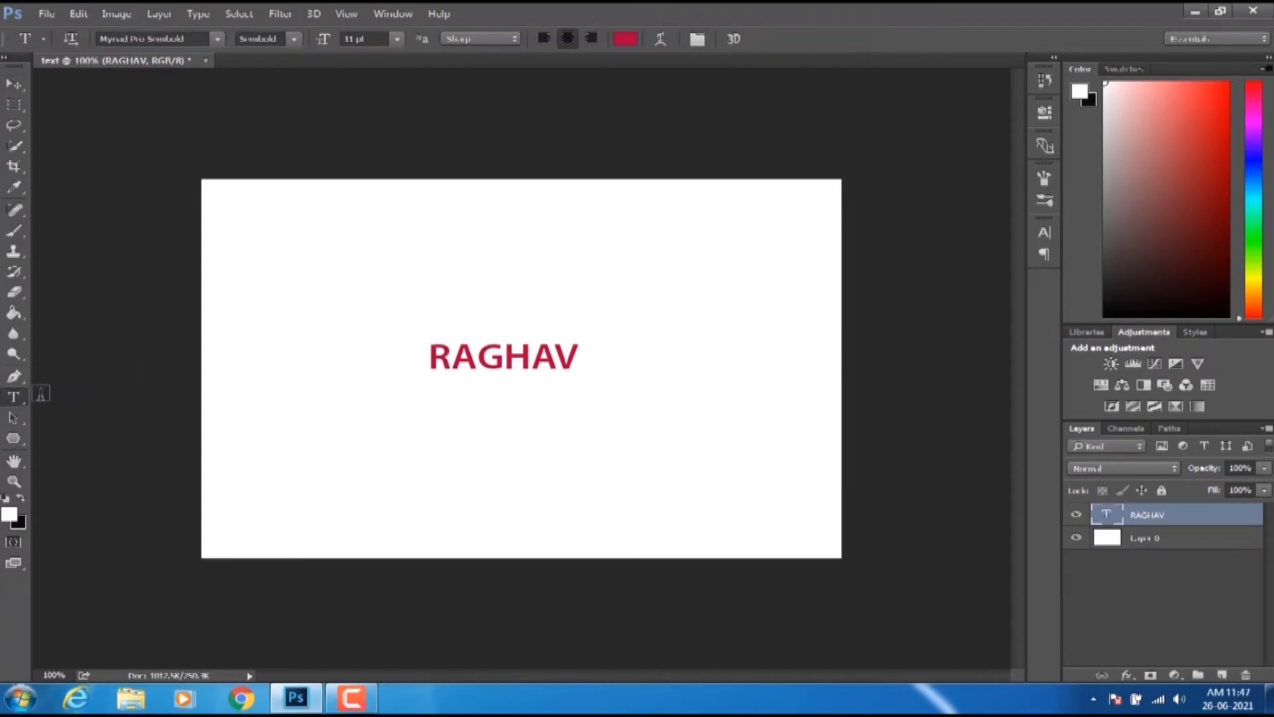
click(438, 358)
drag(430, 358, 620, 364)
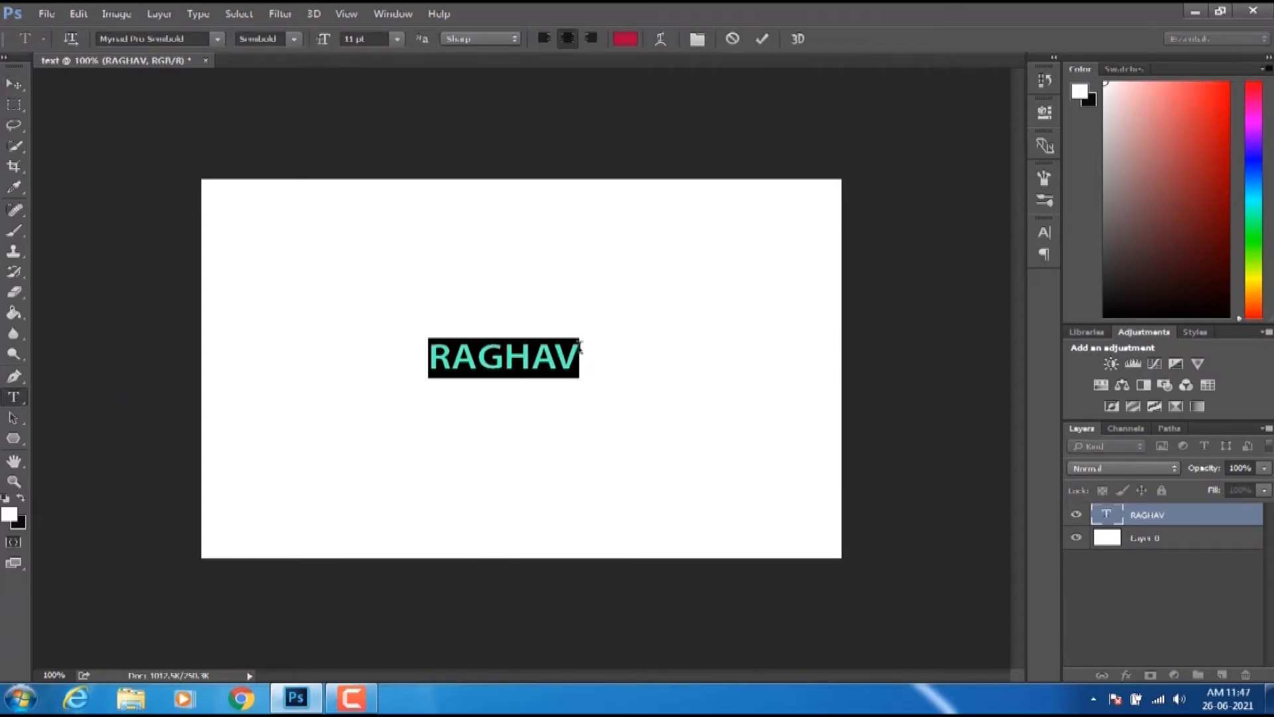
click(294, 39)
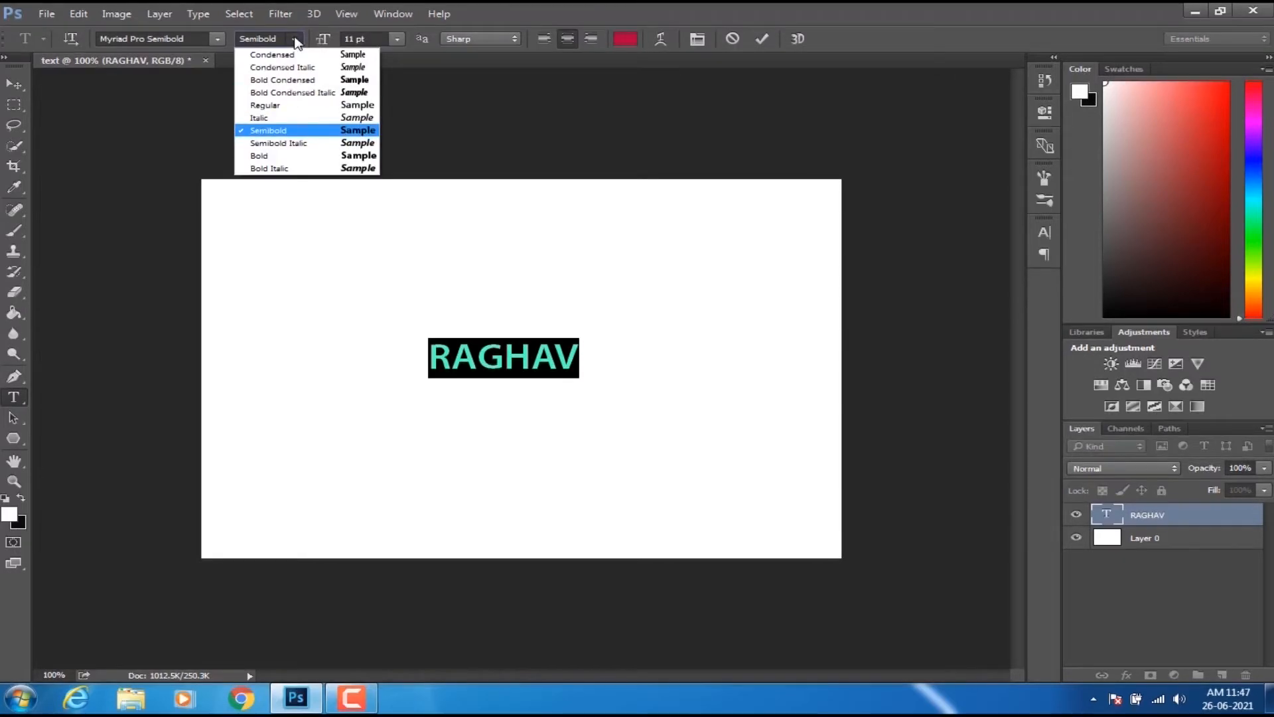
click(287, 120)
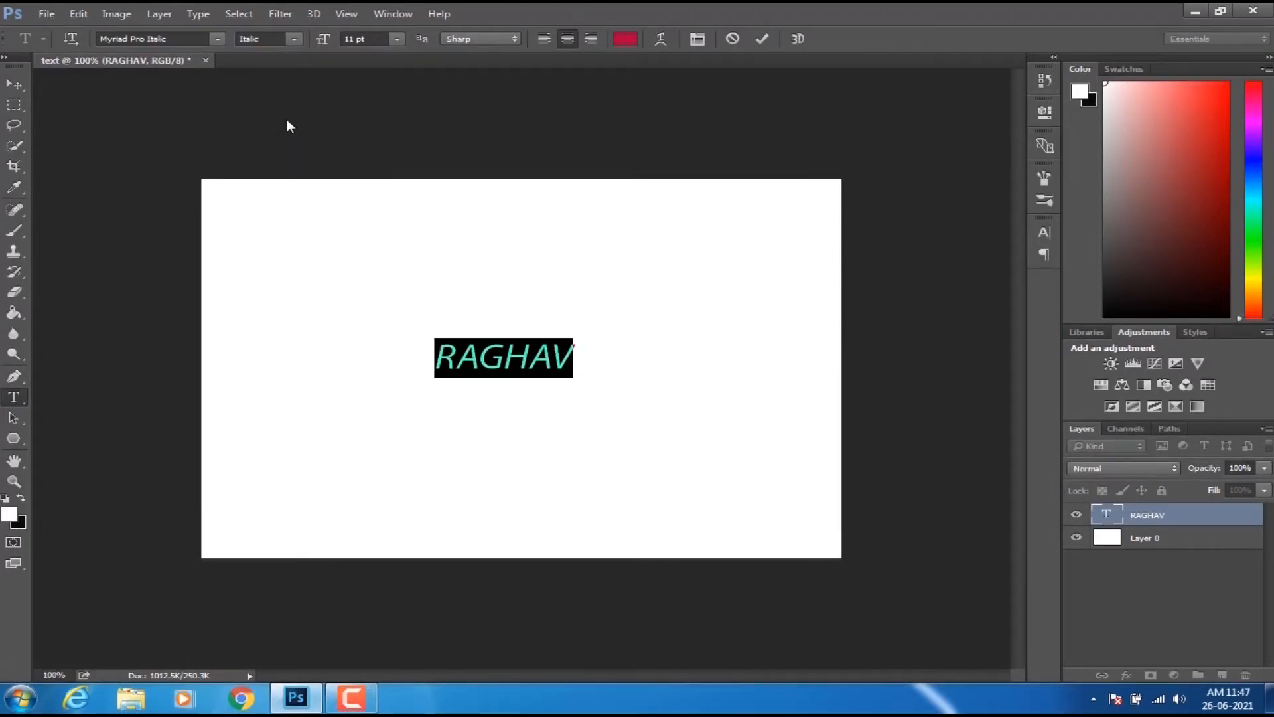
click(294, 39)
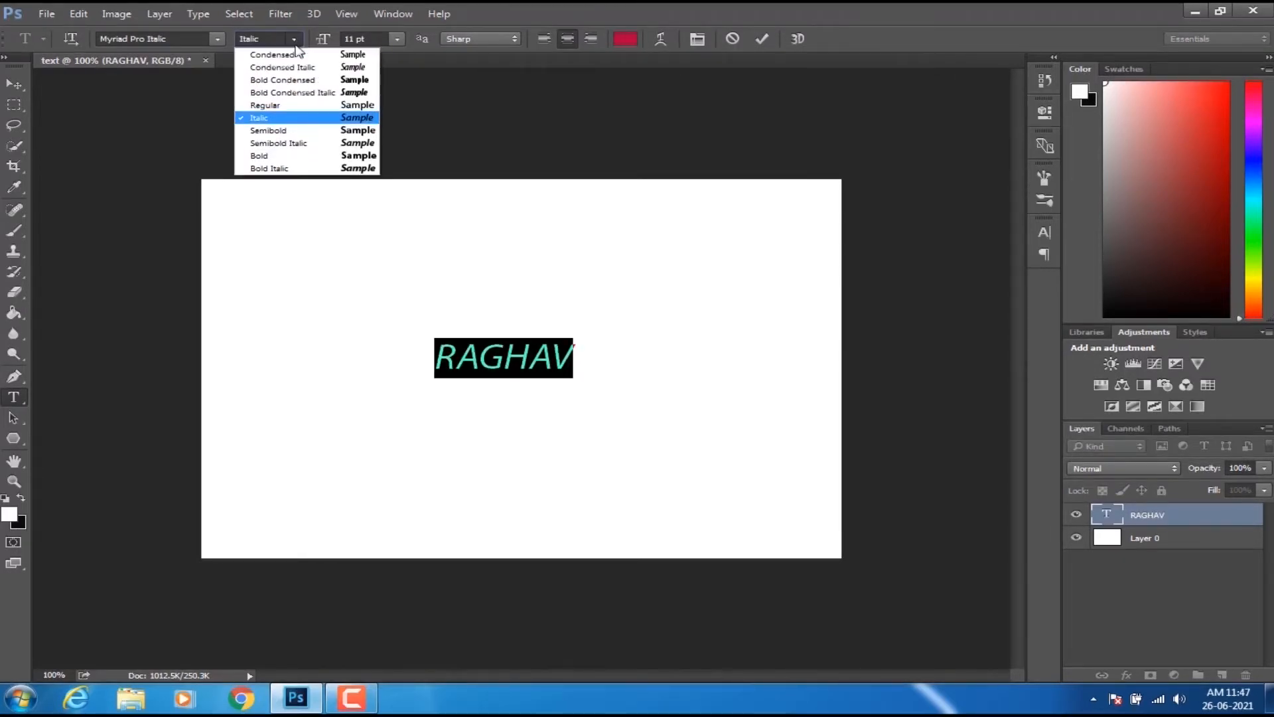
click(301, 170)
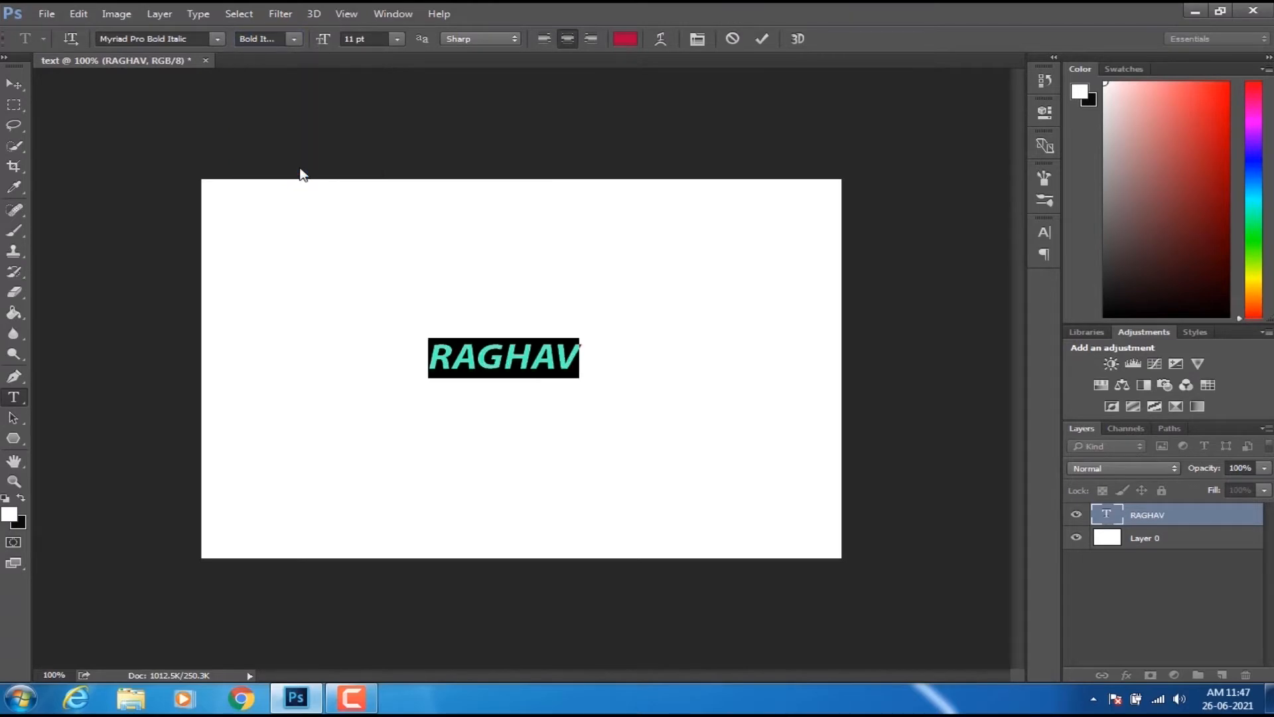
click(293, 38)
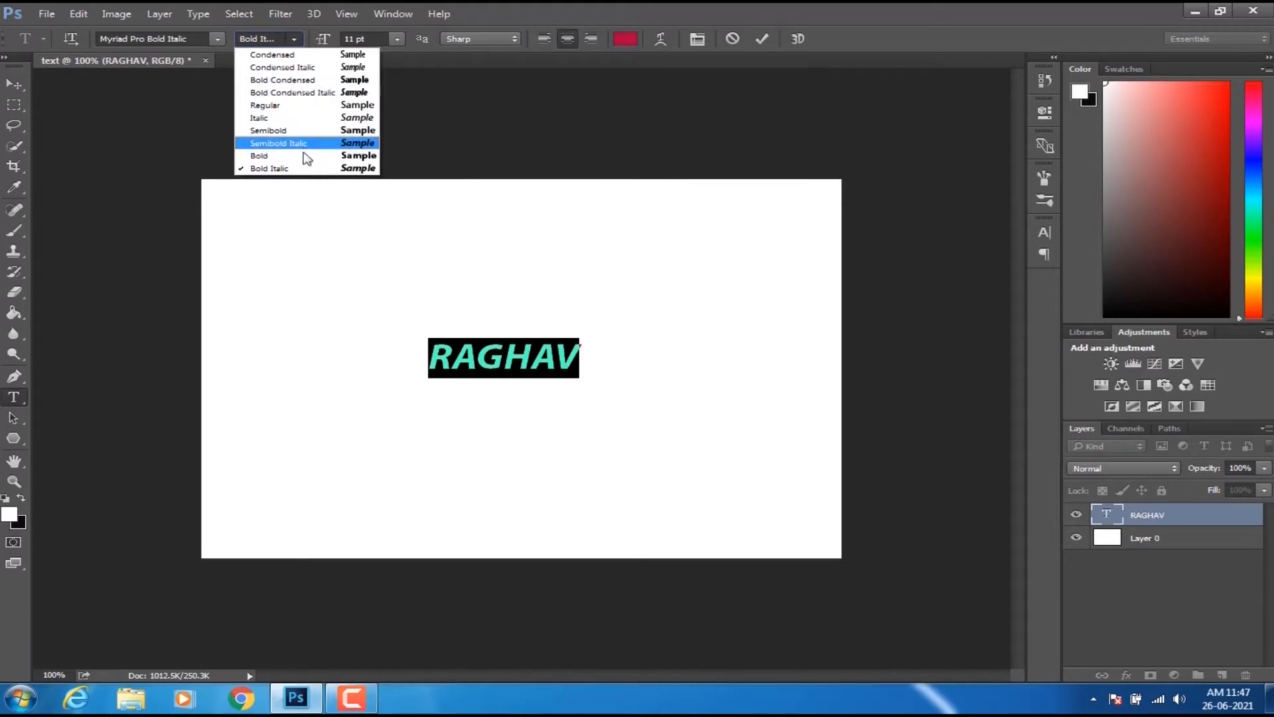
click(303, 144)
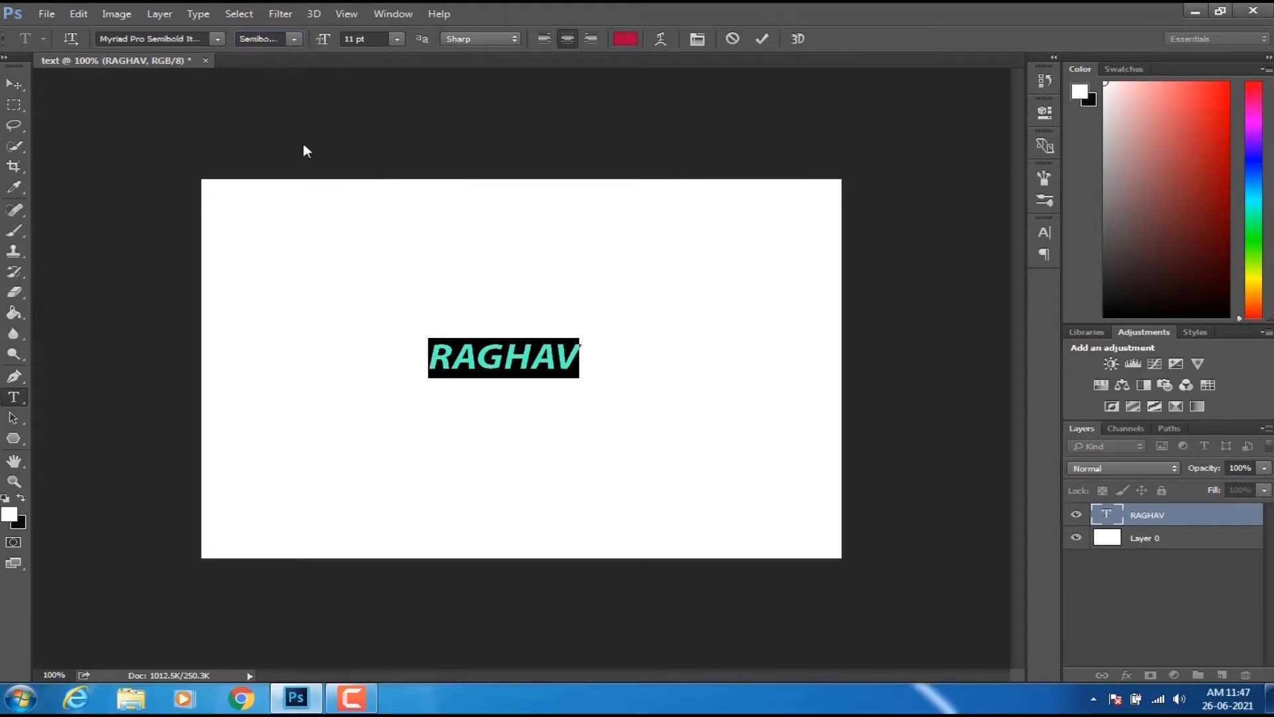
- Change the selected name text's font to Palace Script MT Regular and leave text editing
click(217, 39)
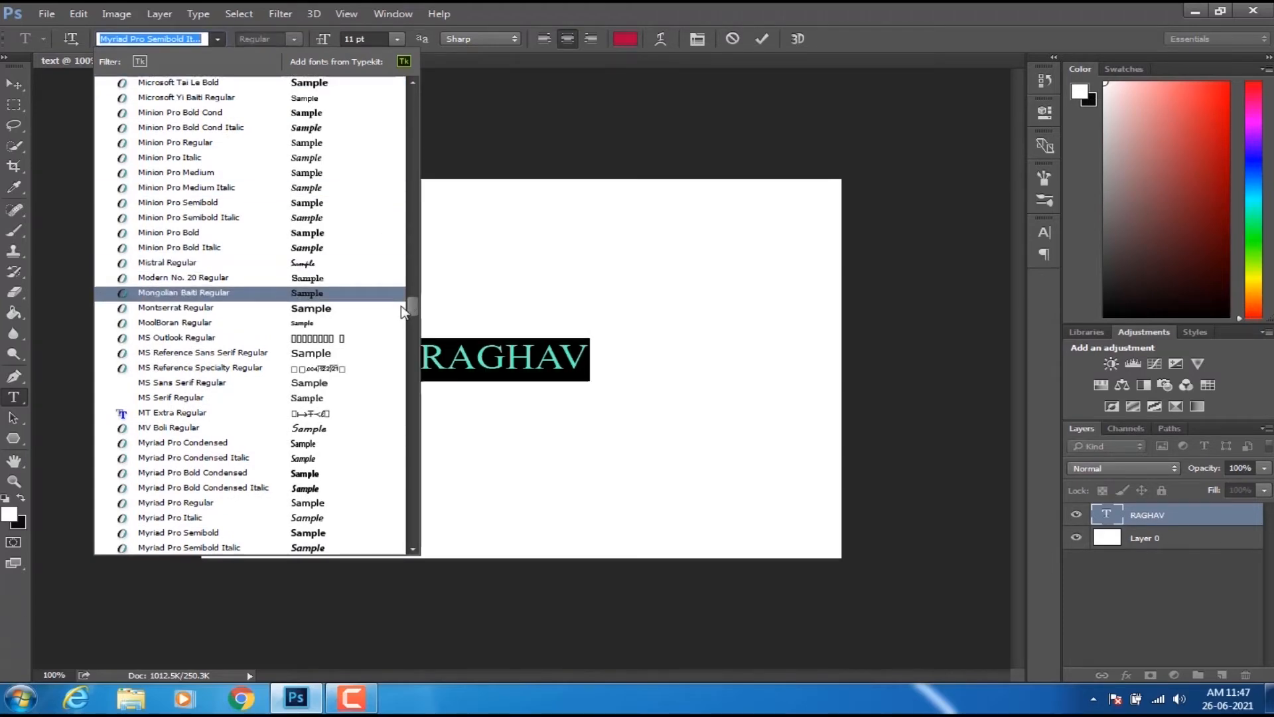
drag(410, 307, 409, 328)
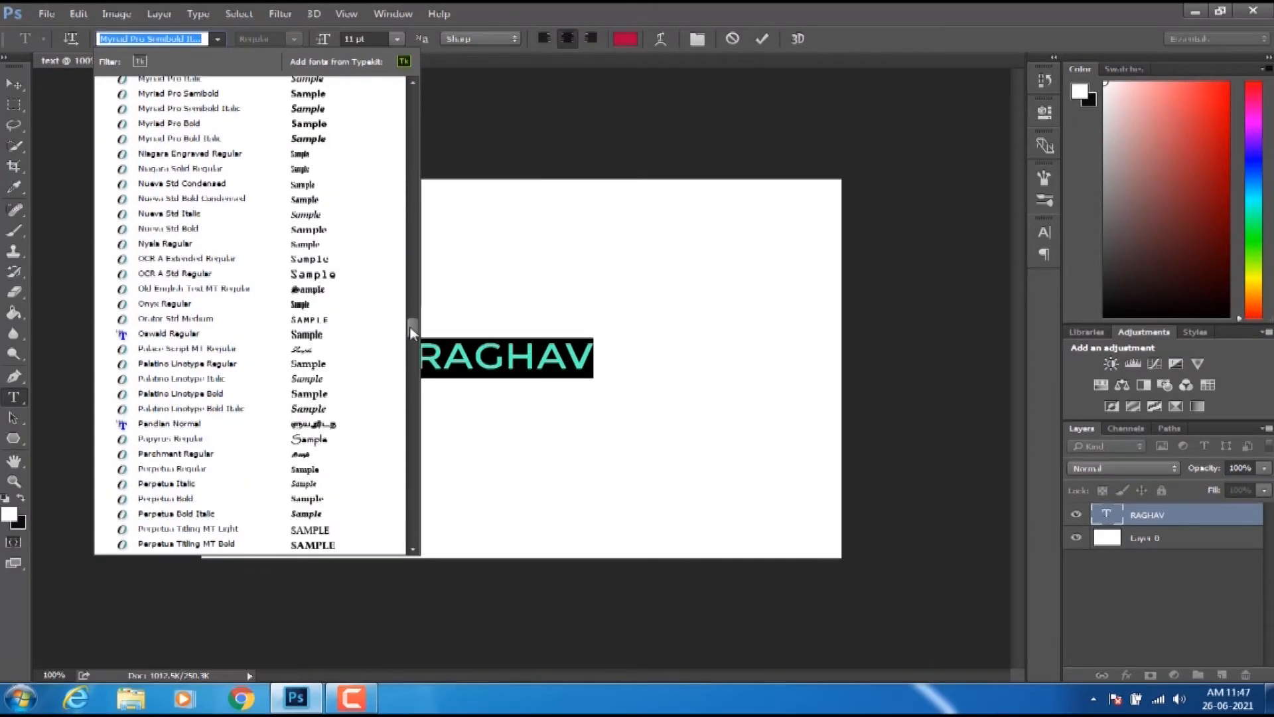
click(312, 357)
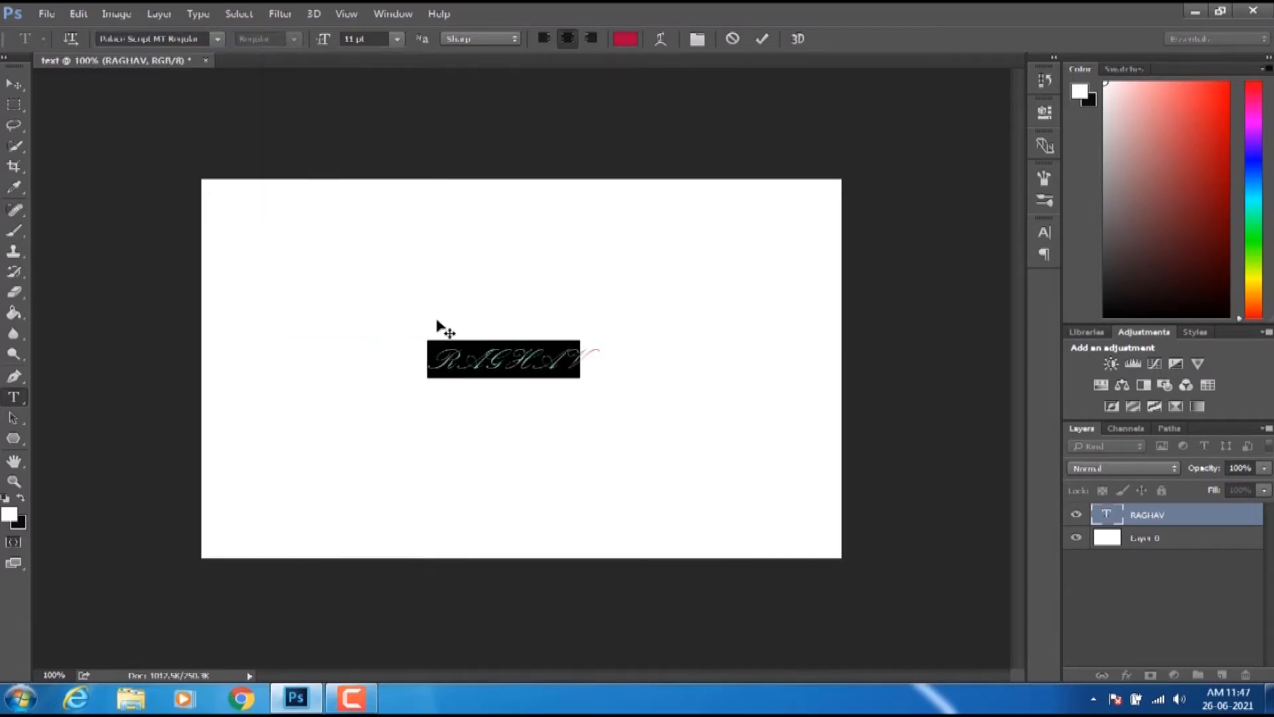
click(11, 84)
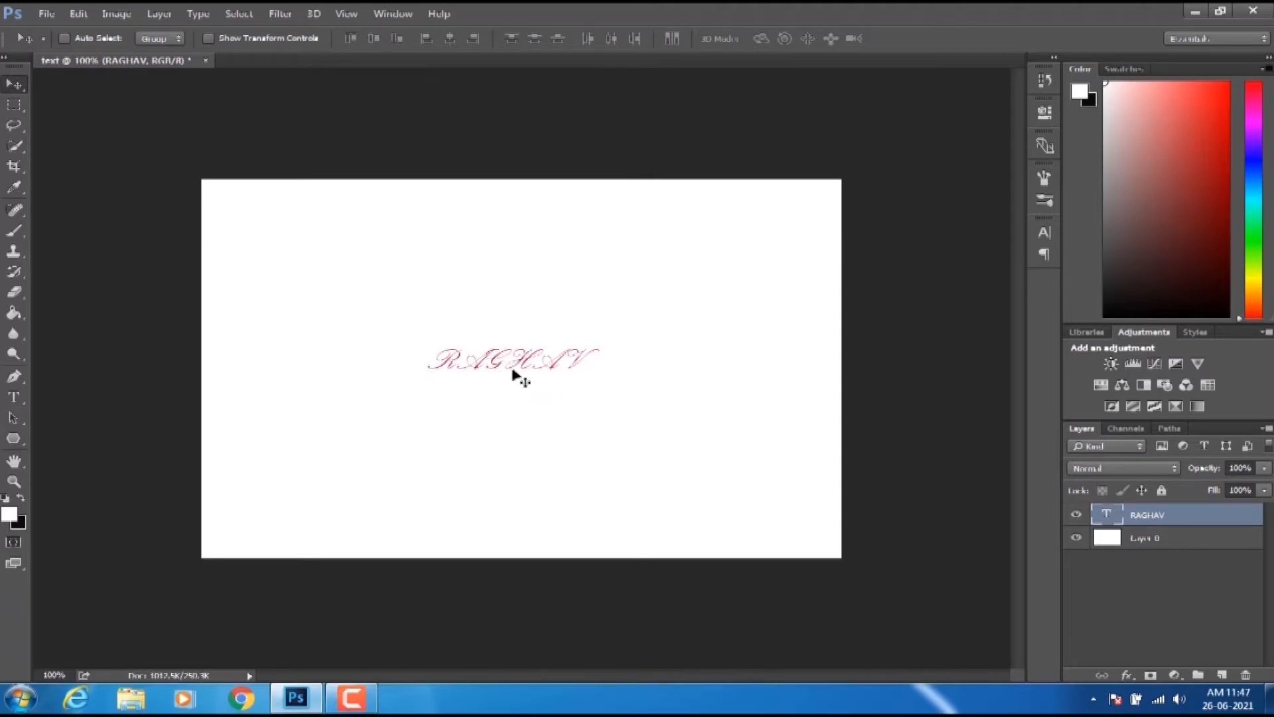
- Replace the whole name text with "TEXT", keeping it in the same text layer
click(13, 397)
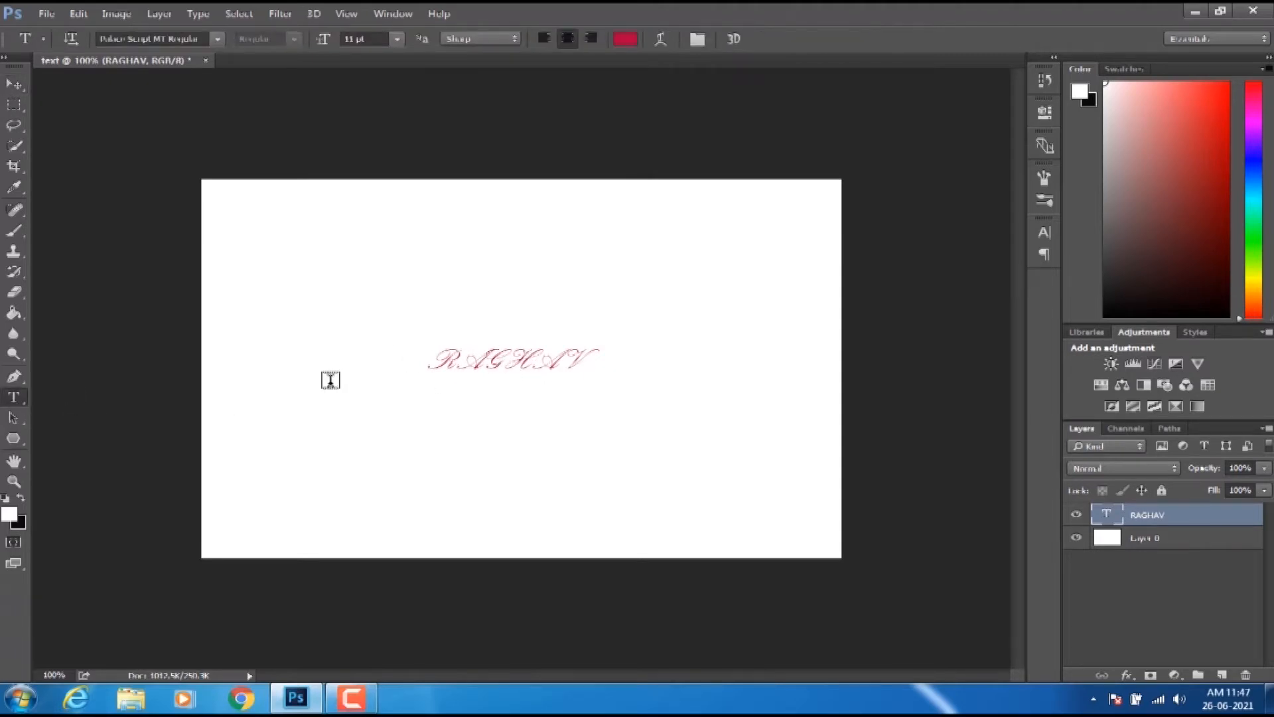
click(456, 359)
drag(444, 364, 561, 376)
click(498, 365)
drag(427, 362, 621, 365)
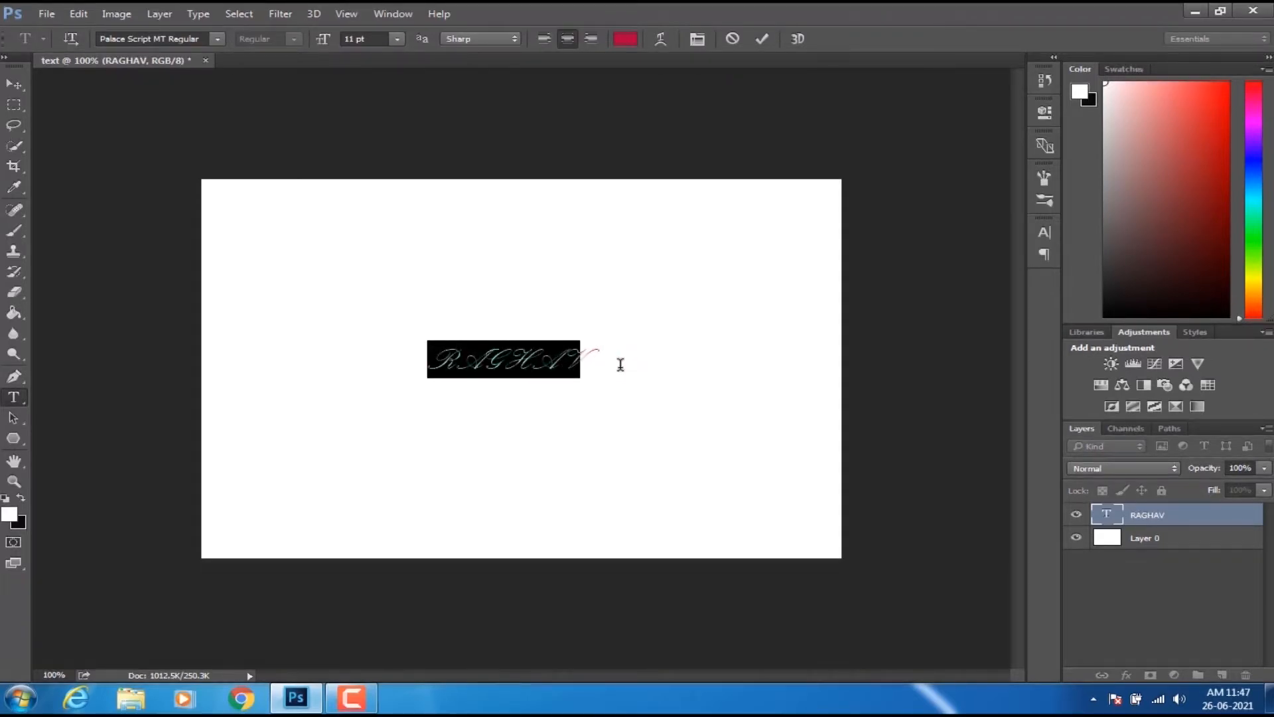
key(BackSpace)
text(VOLL)
key(BackSpace)
key(BackSpace)
key(BackSpace)
key(BackSpace)
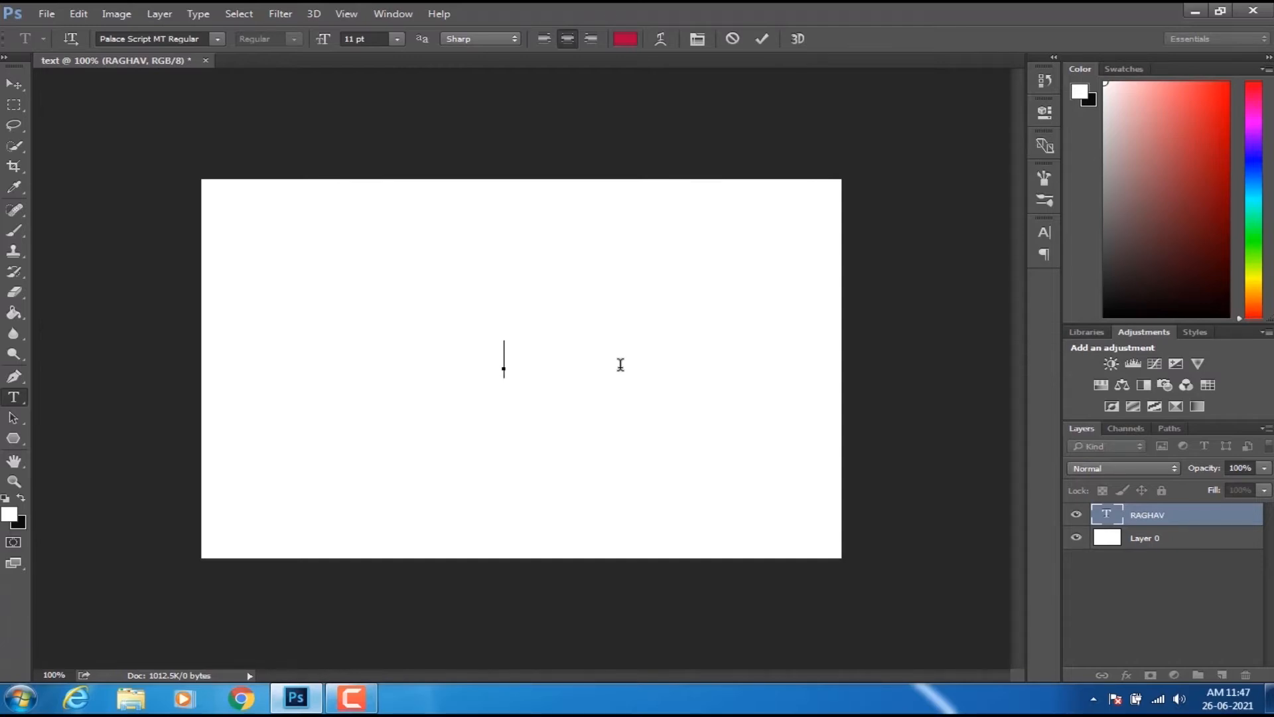
text(XT)
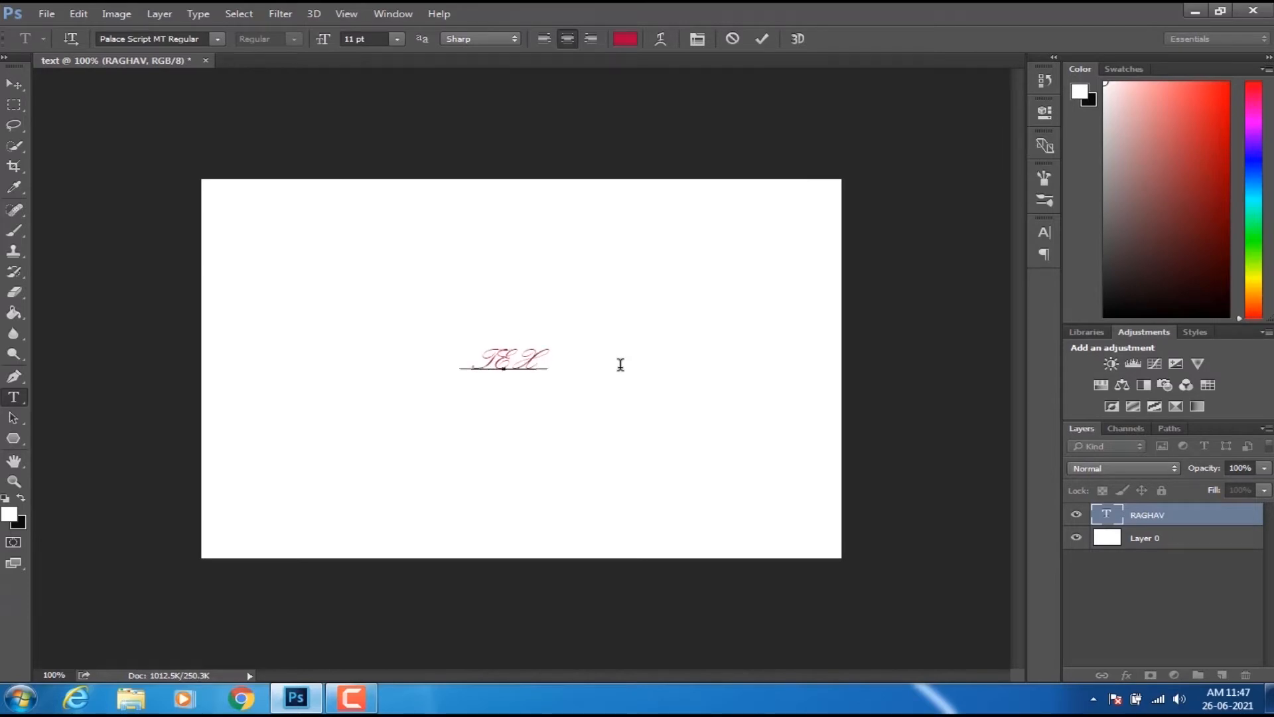
- Select the whole word "TEXT" on the canvas
drag(481, 358, 582, 360)
click(550, 353)
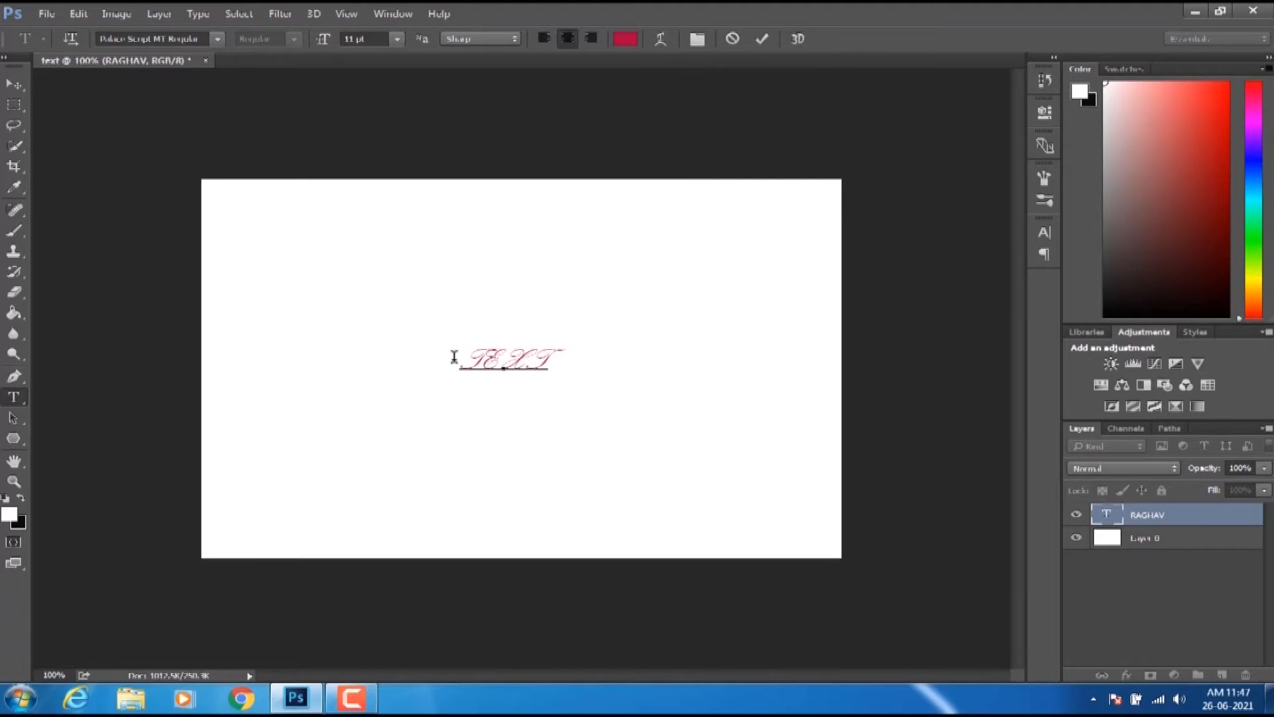
drag(455, 355, 572, 362)
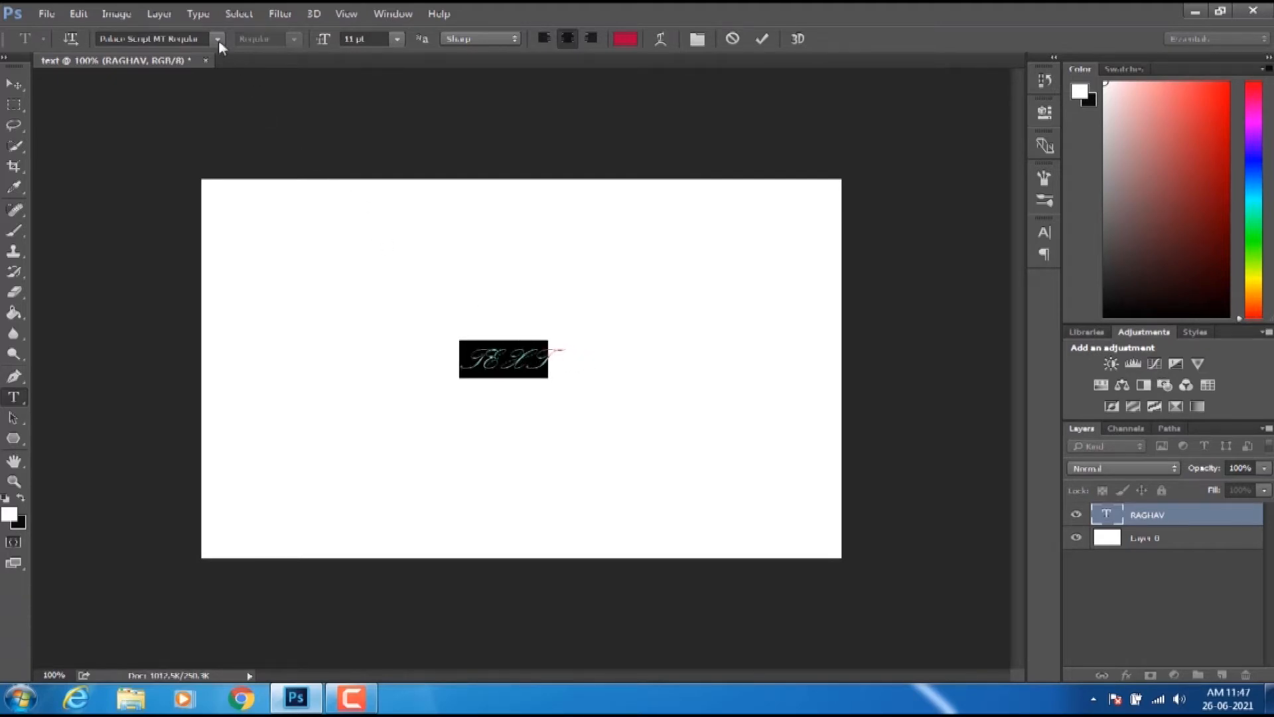
- Change the selected word's font to Myriad Pro Bold Italic and commit the text edit
click(218, 39)
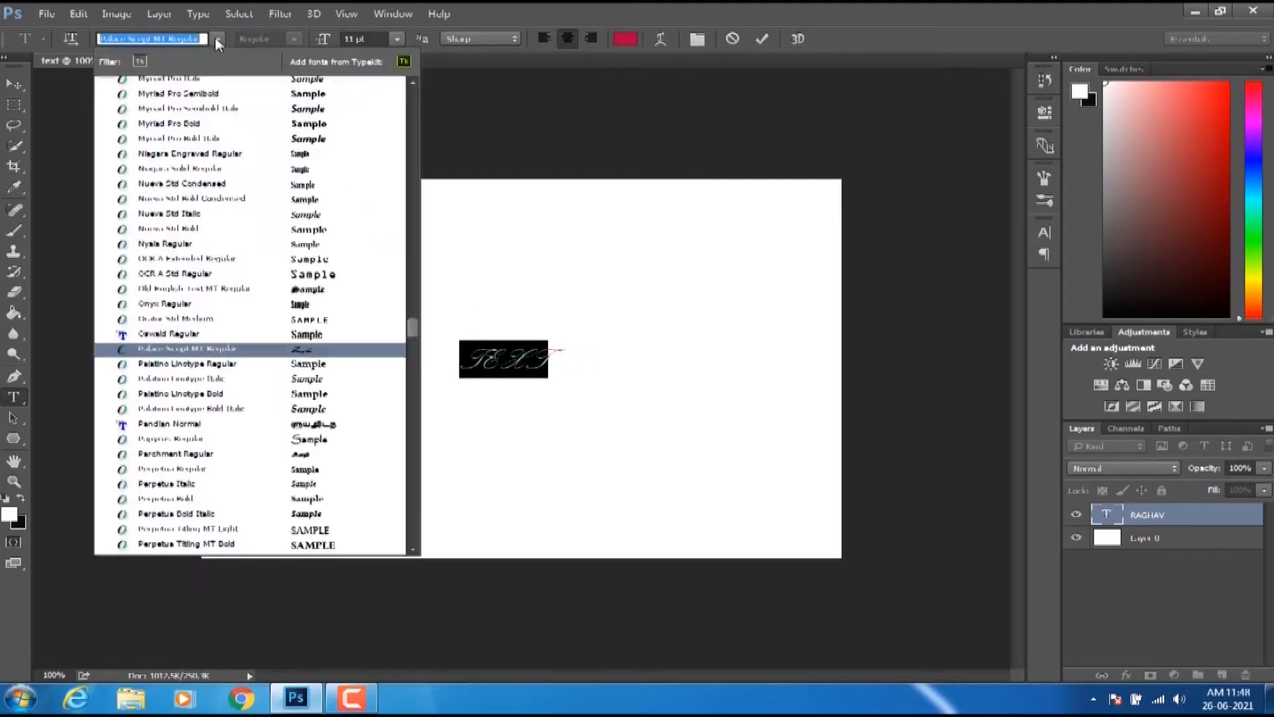
click(319, 139)
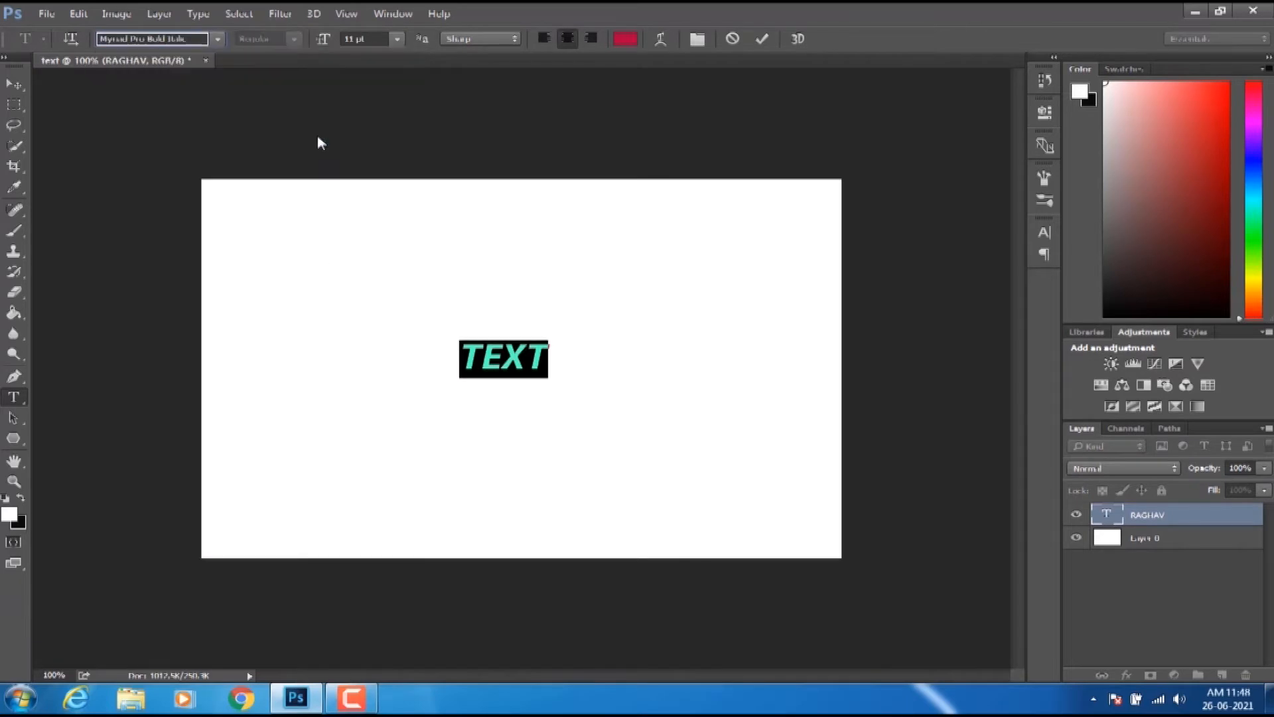
click(13, 84)
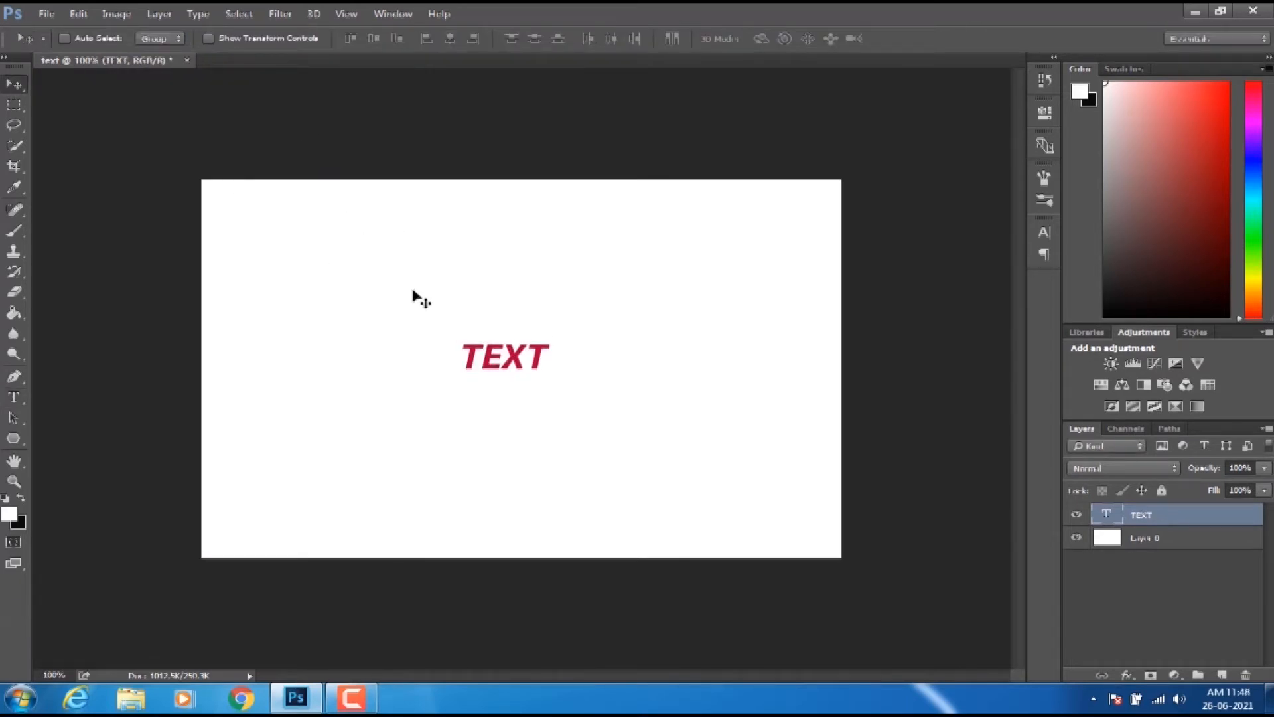
- Try left, centre and right alignment on the TEXT layer, finishing with right alignment
click(14, 399)
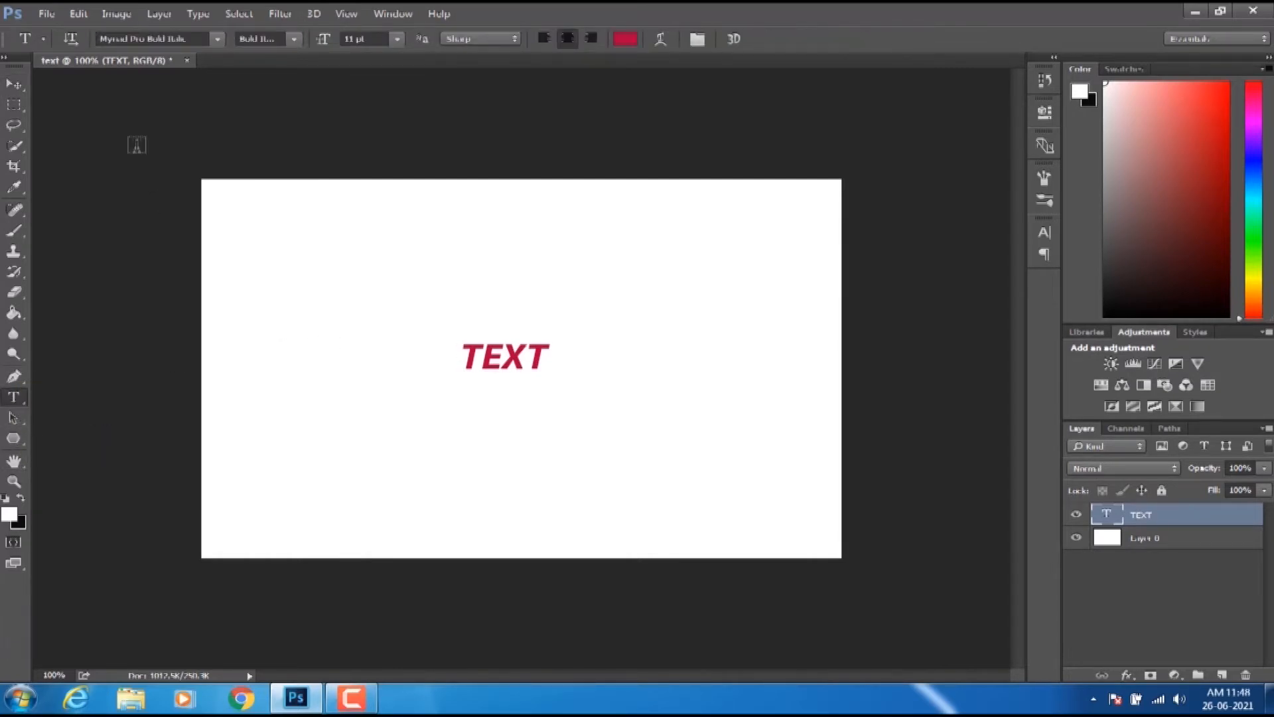
click(296, 39)
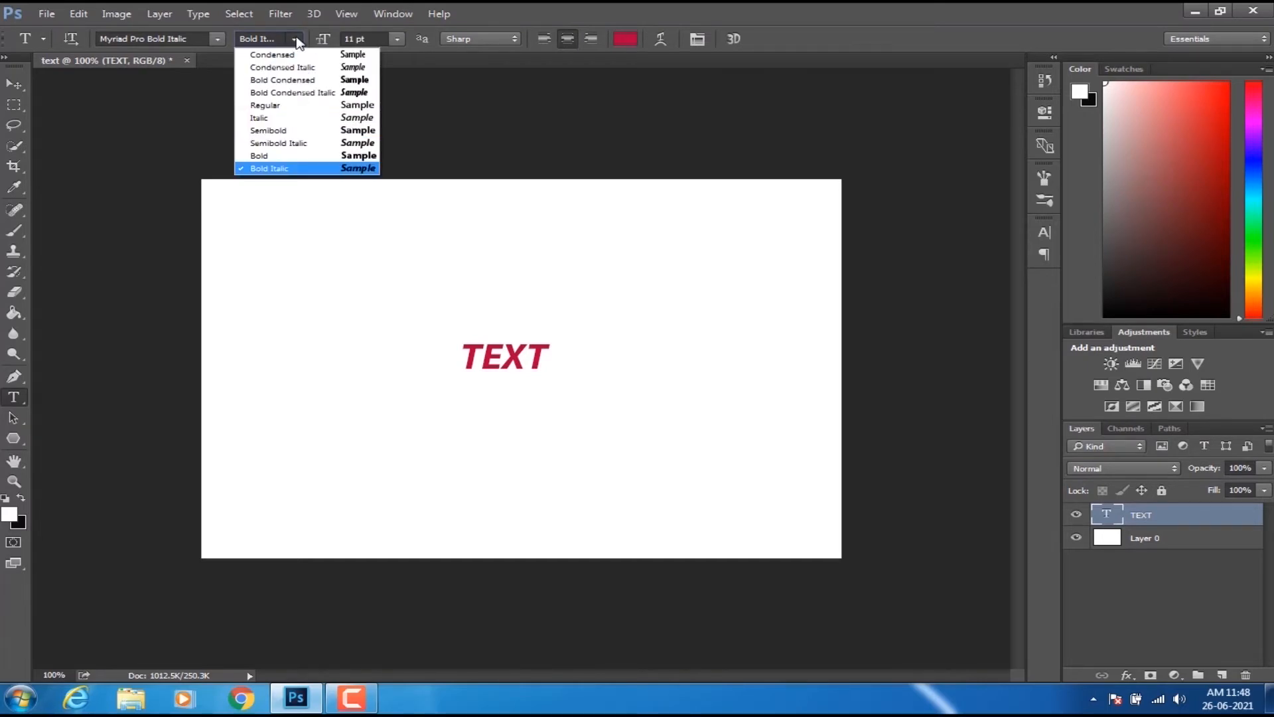
click(296, 39)
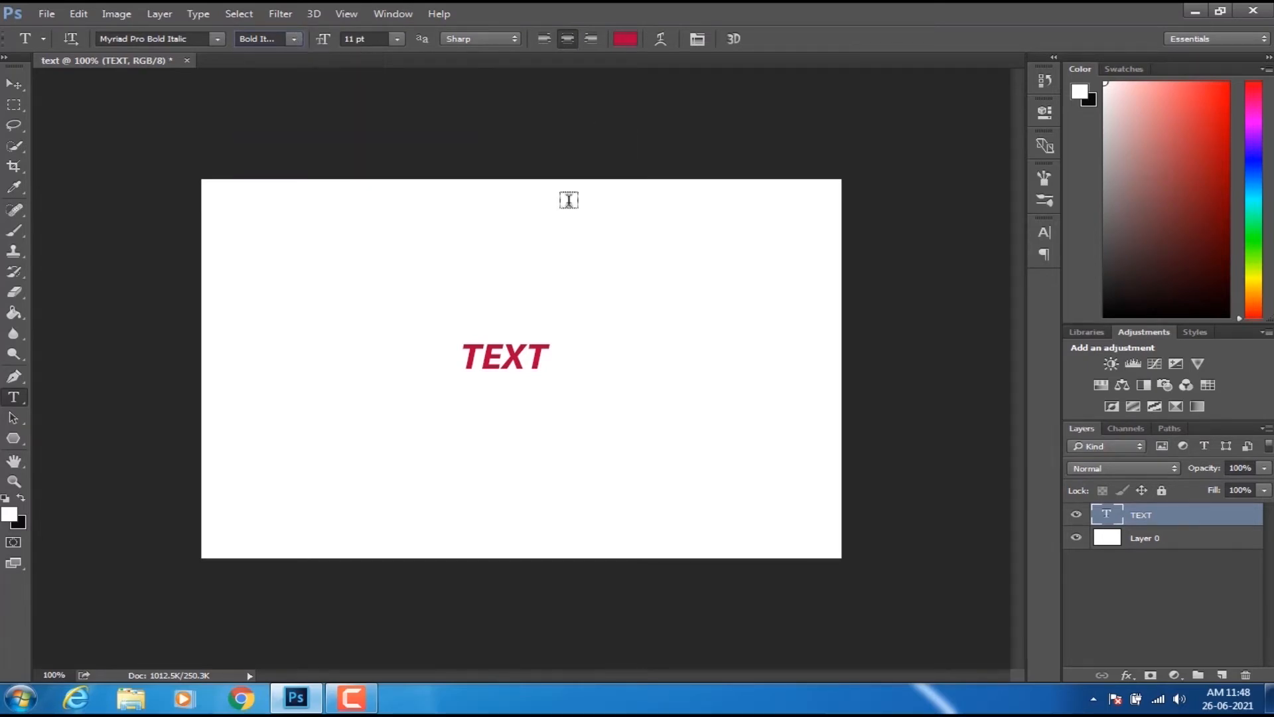
click(544, 40)
click(569, 39)
click(544, 40)
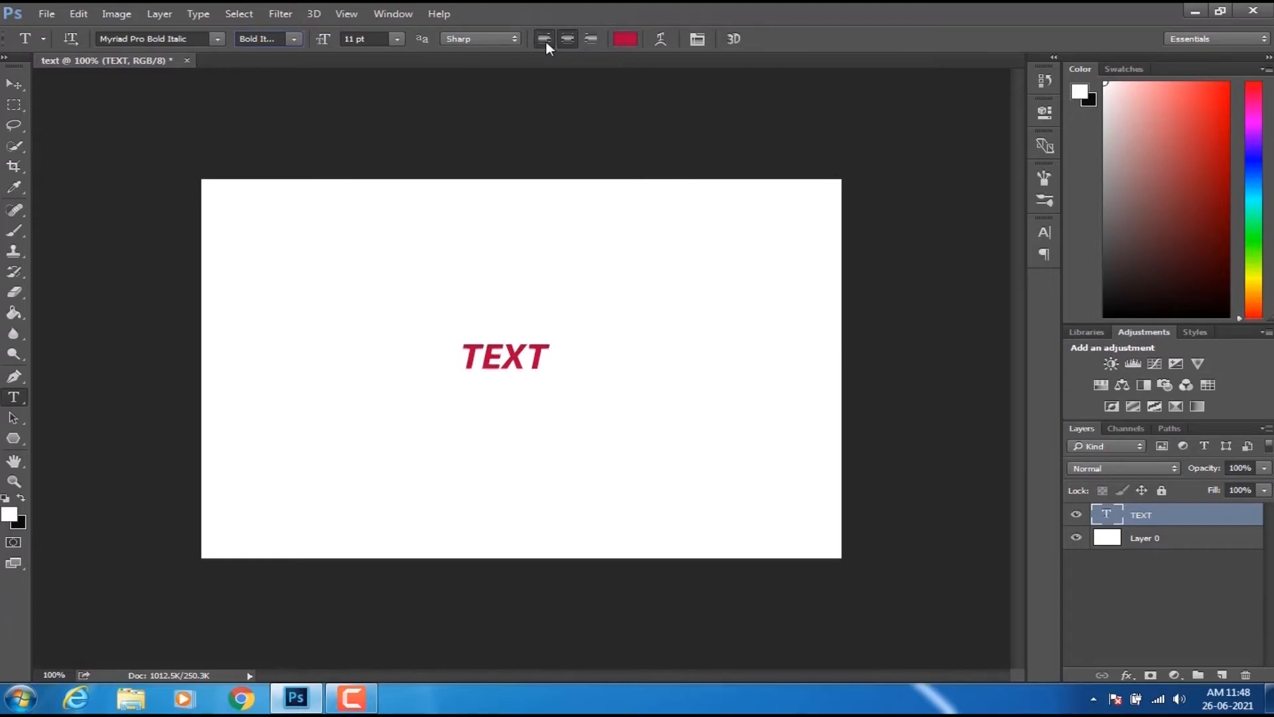
click(590, 38)
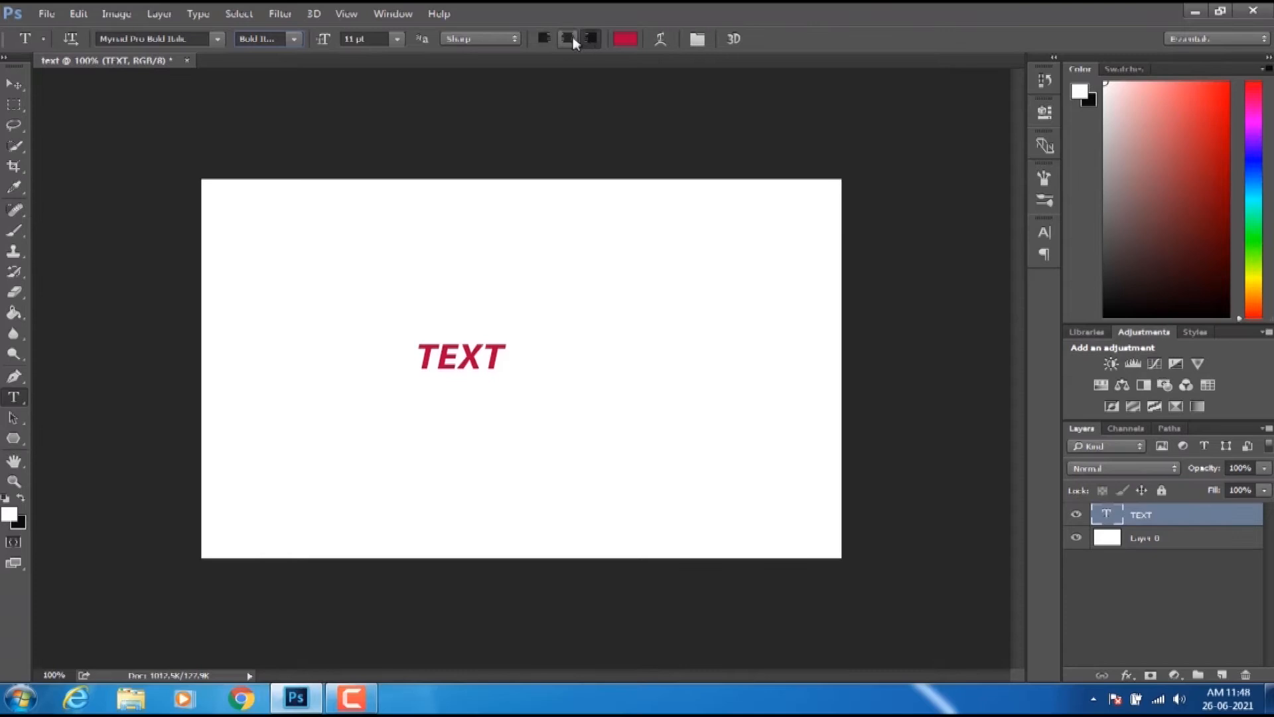
click(569, 38)
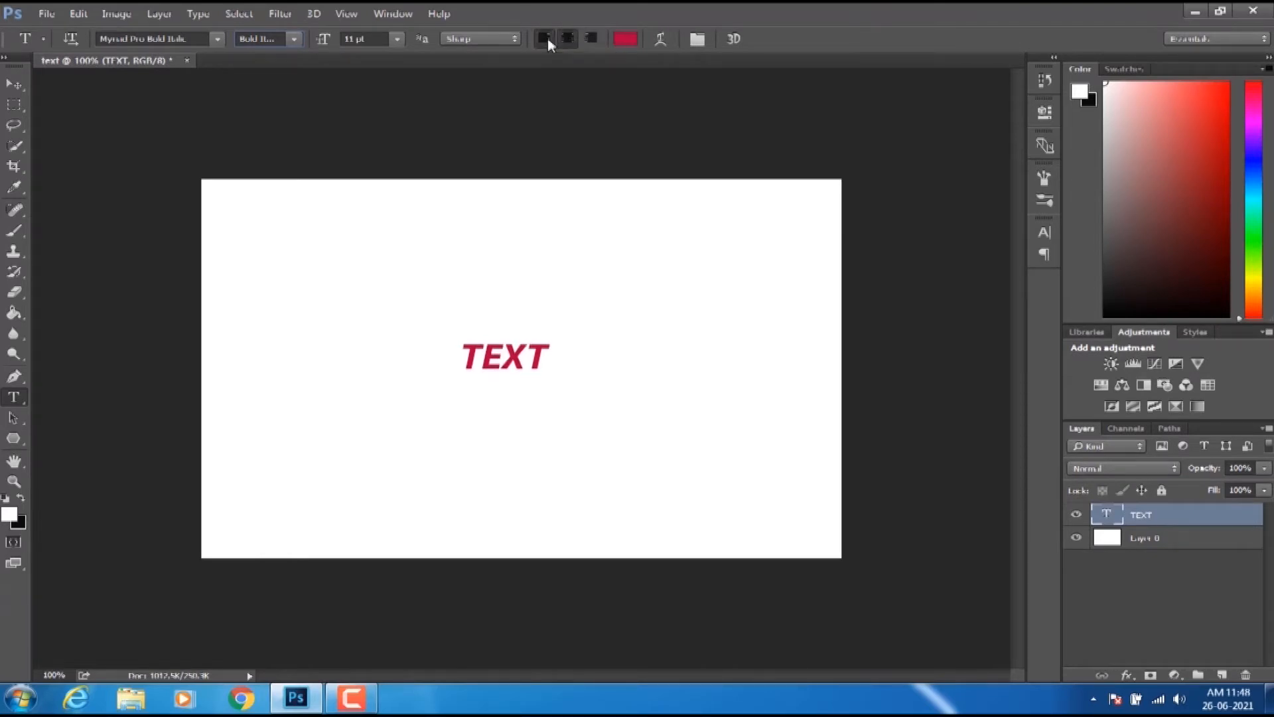
click(548, 38)
click(571, 38)
click(592, 38)
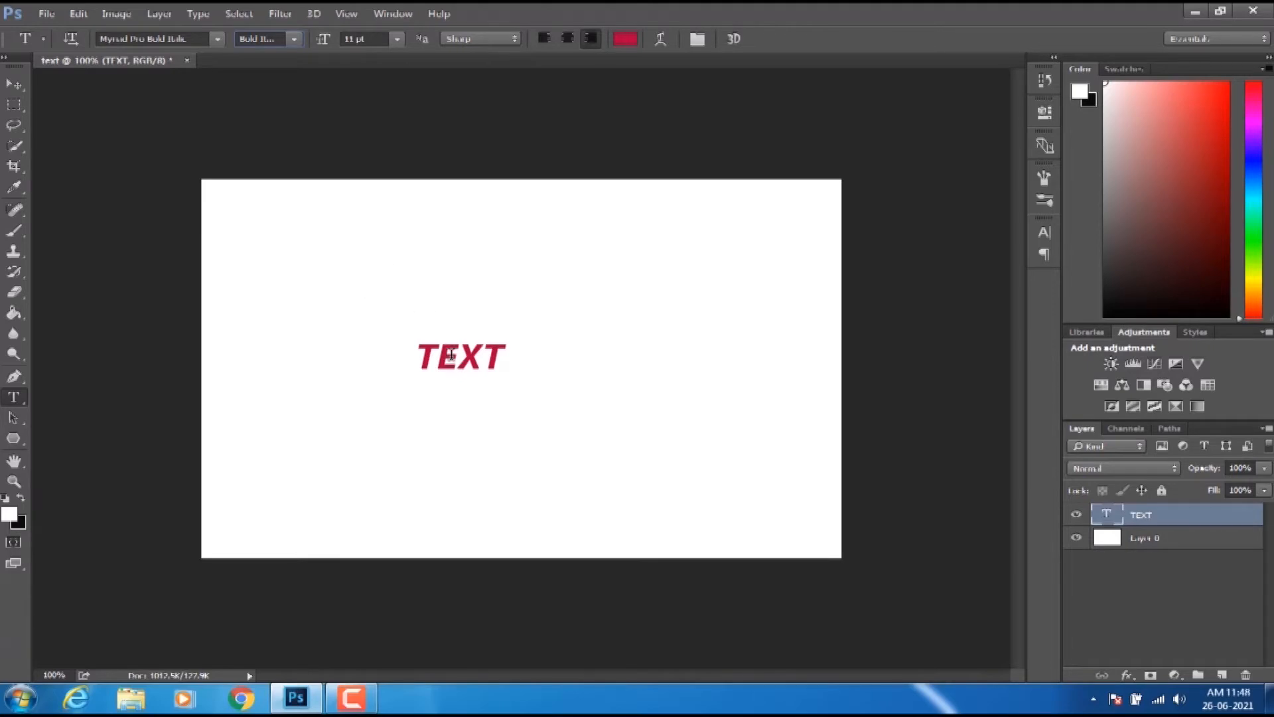
- Select the whole word TEXT and apply a horizontal Arc text warp, keeping the word in view
click(418, 358)
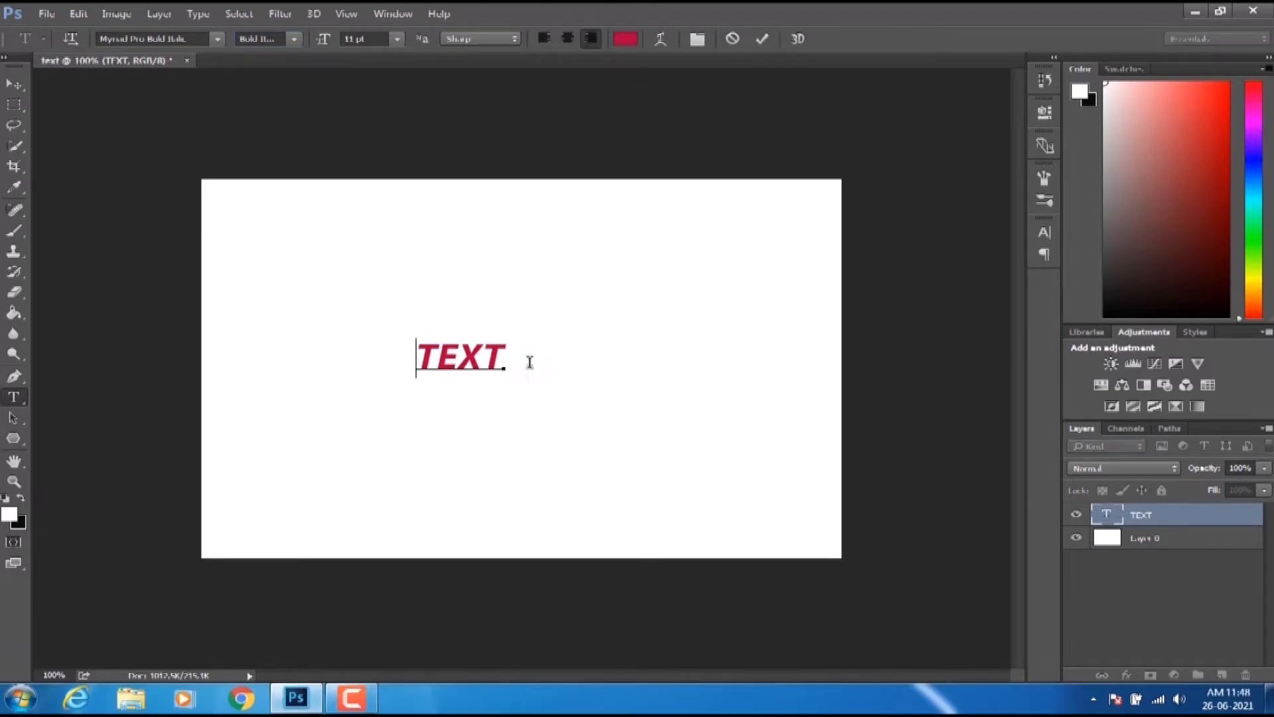
key(ctrl+a)
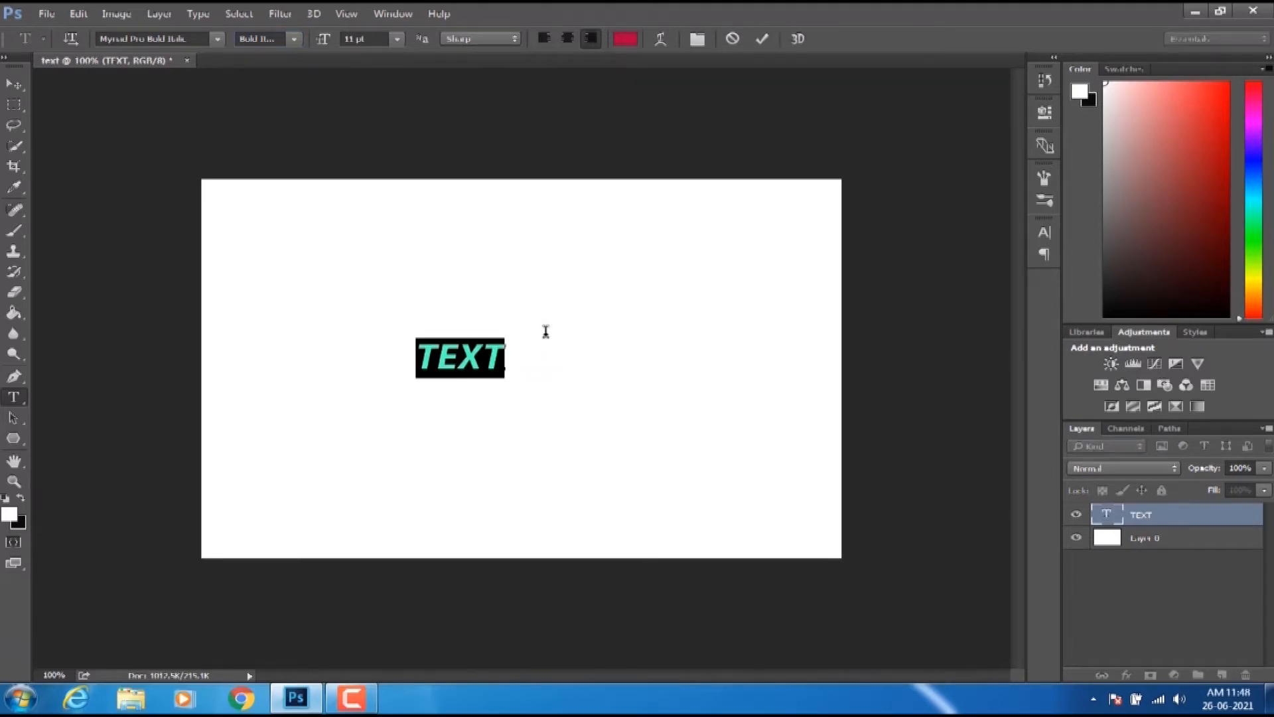
click(662, 39)
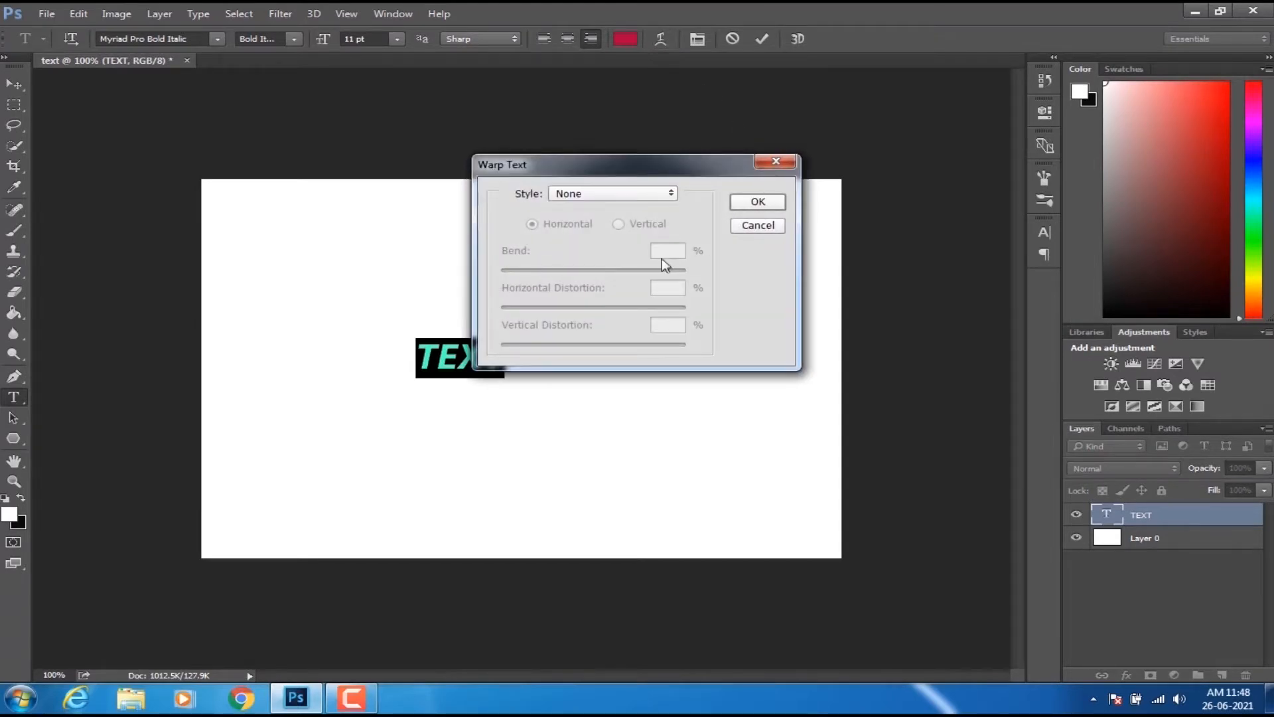
click(618, 193)
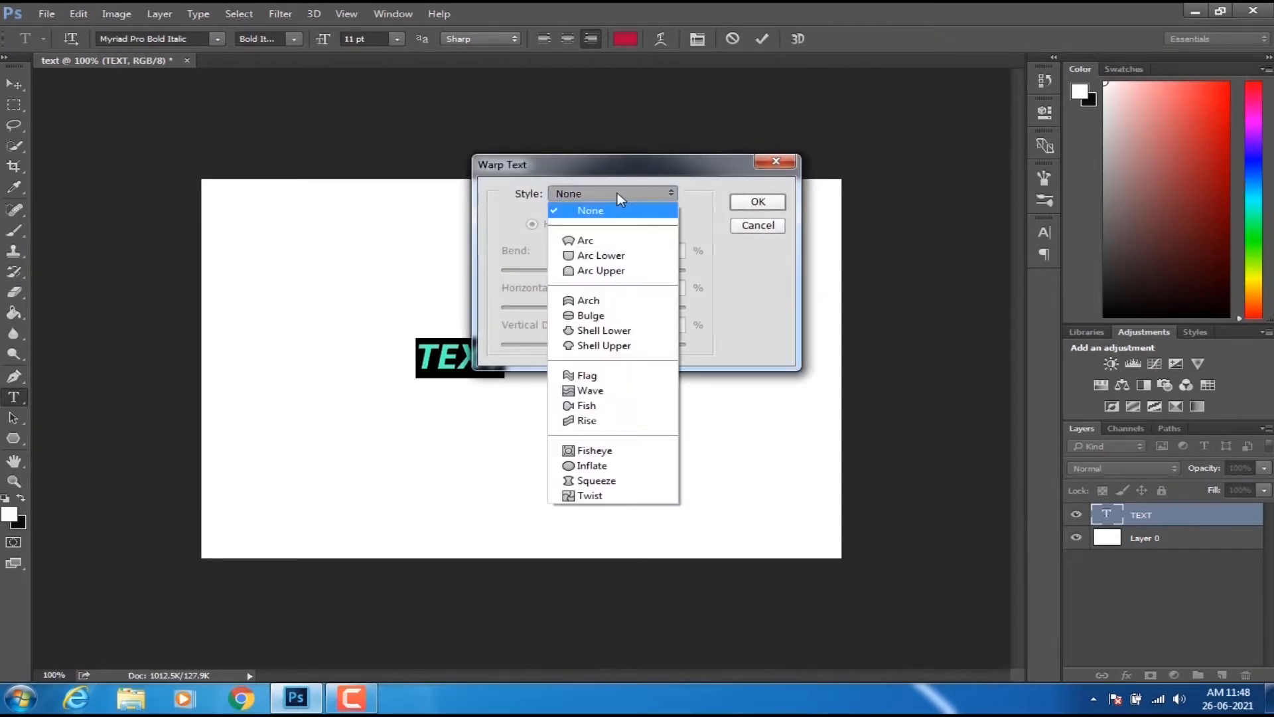
click(621, 247)
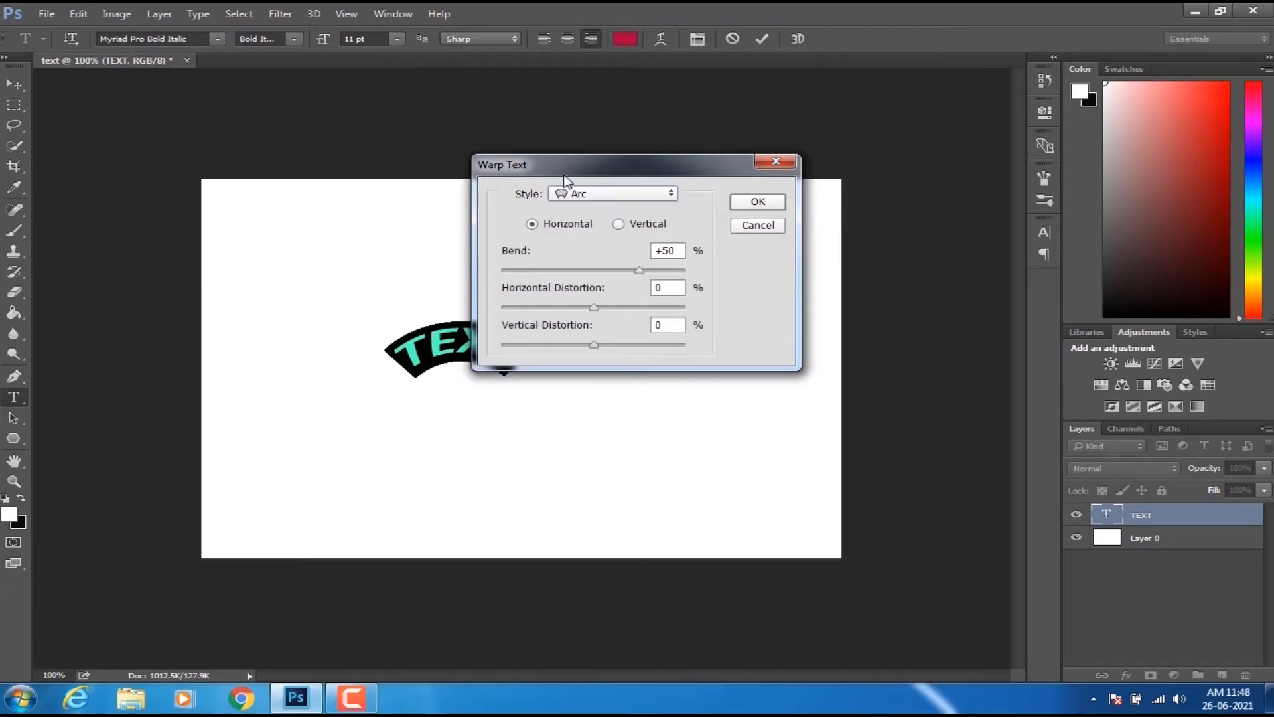
drag(570, 172, 708, 152)
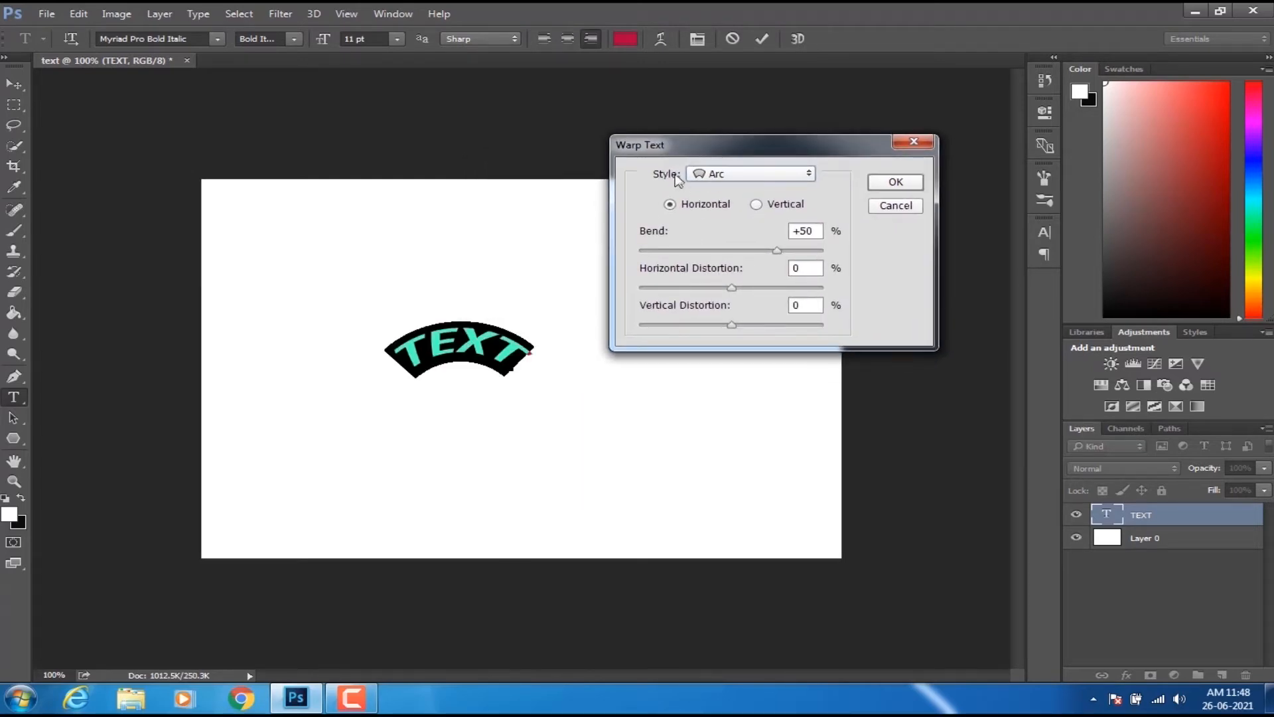
- Preview the Arc Lower, Arc Upper and Arch warp styles on the selected word
click(714, 175)
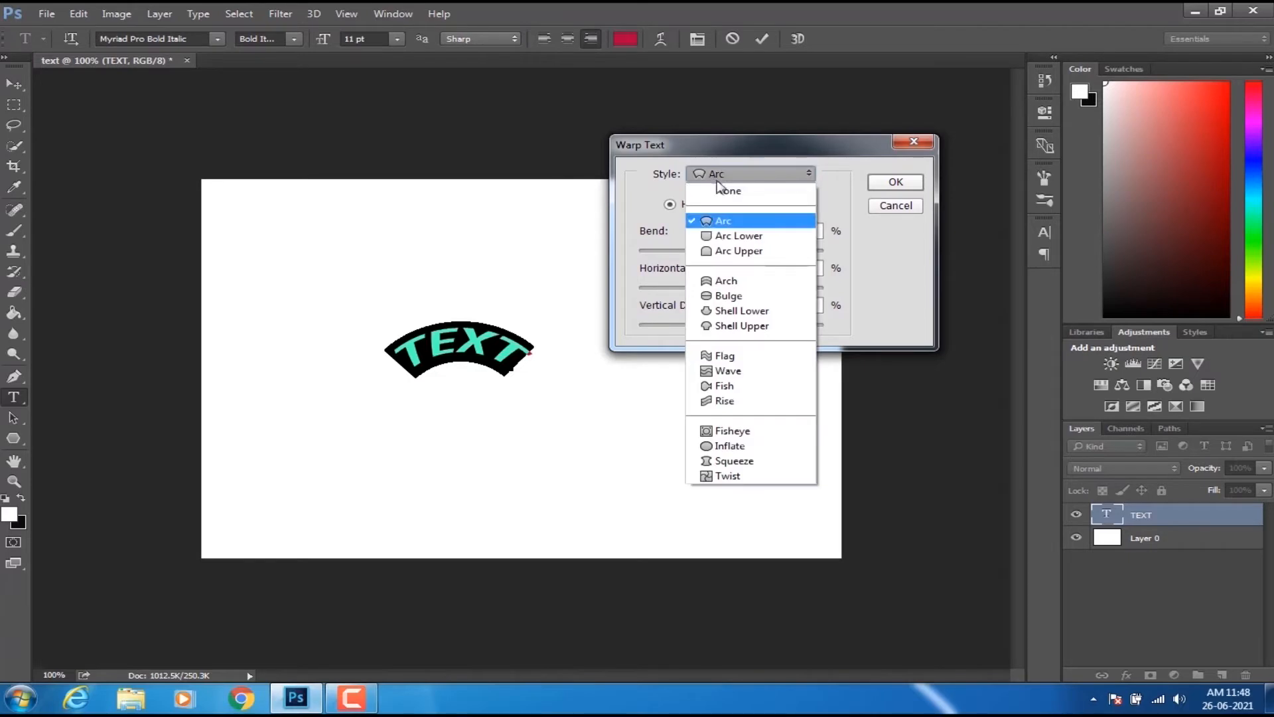
click(740, 237)
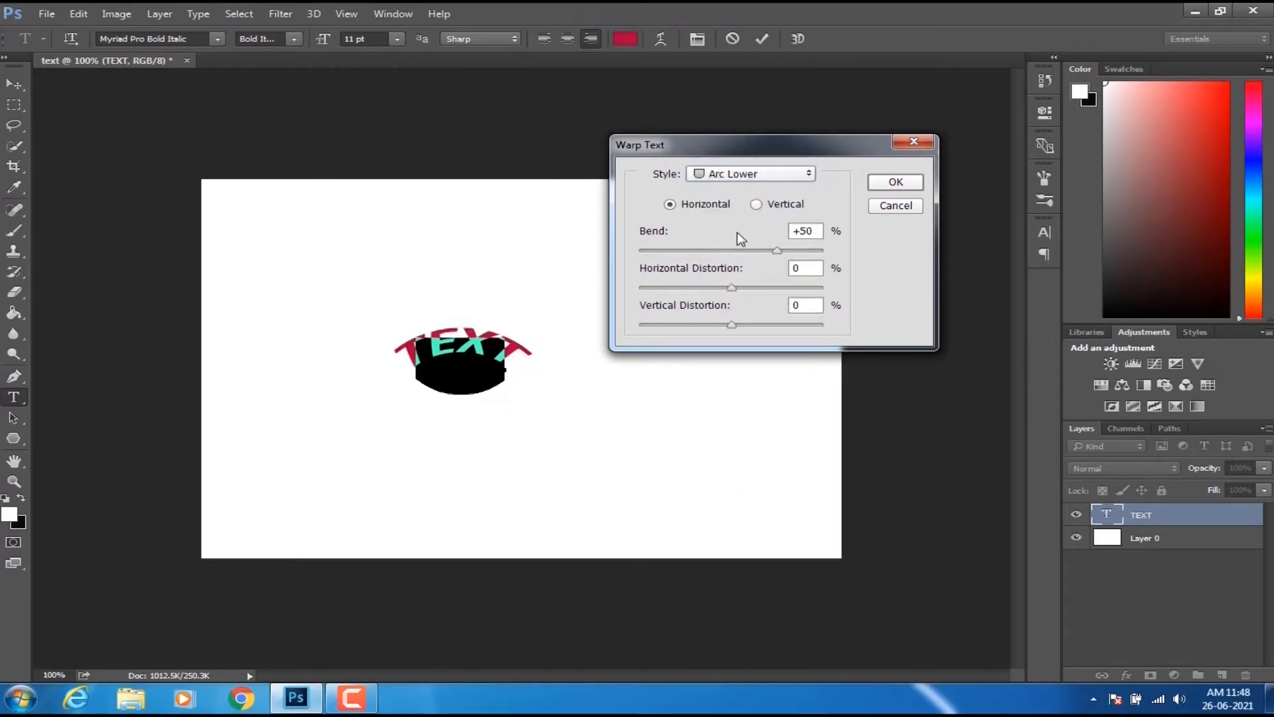
click(733, 177)
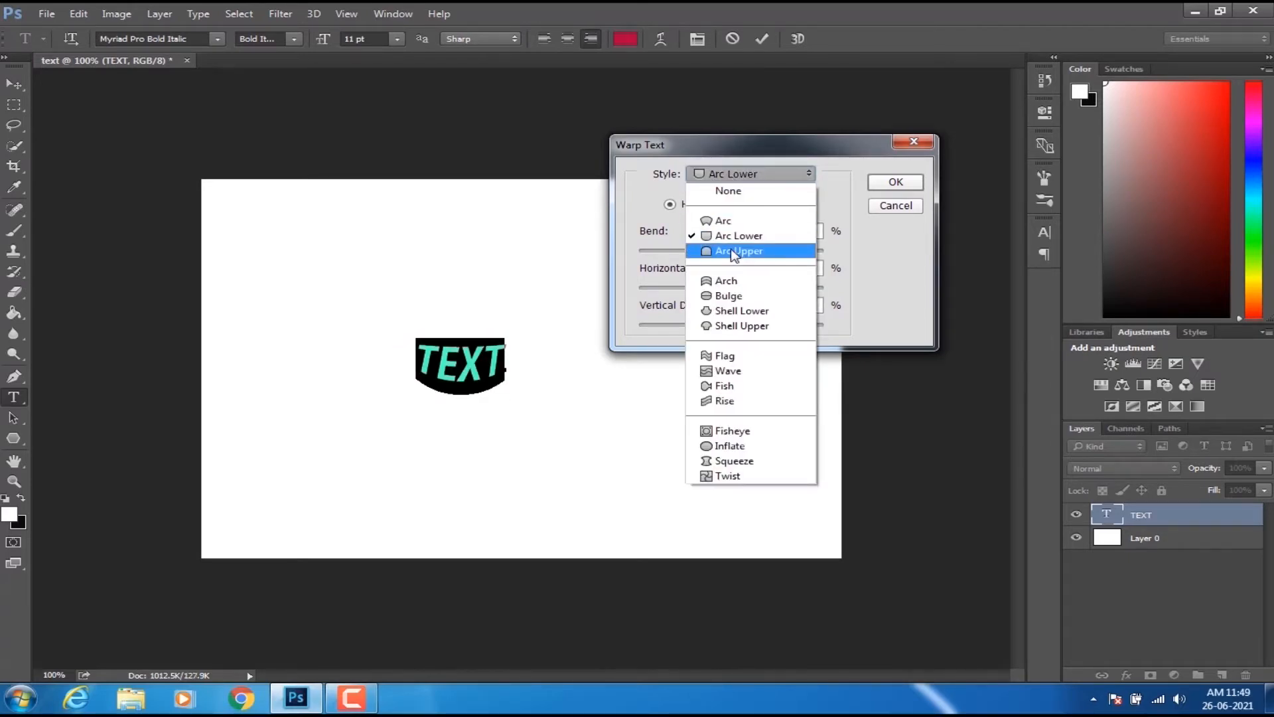
click(733, 251)
click(731, 177)
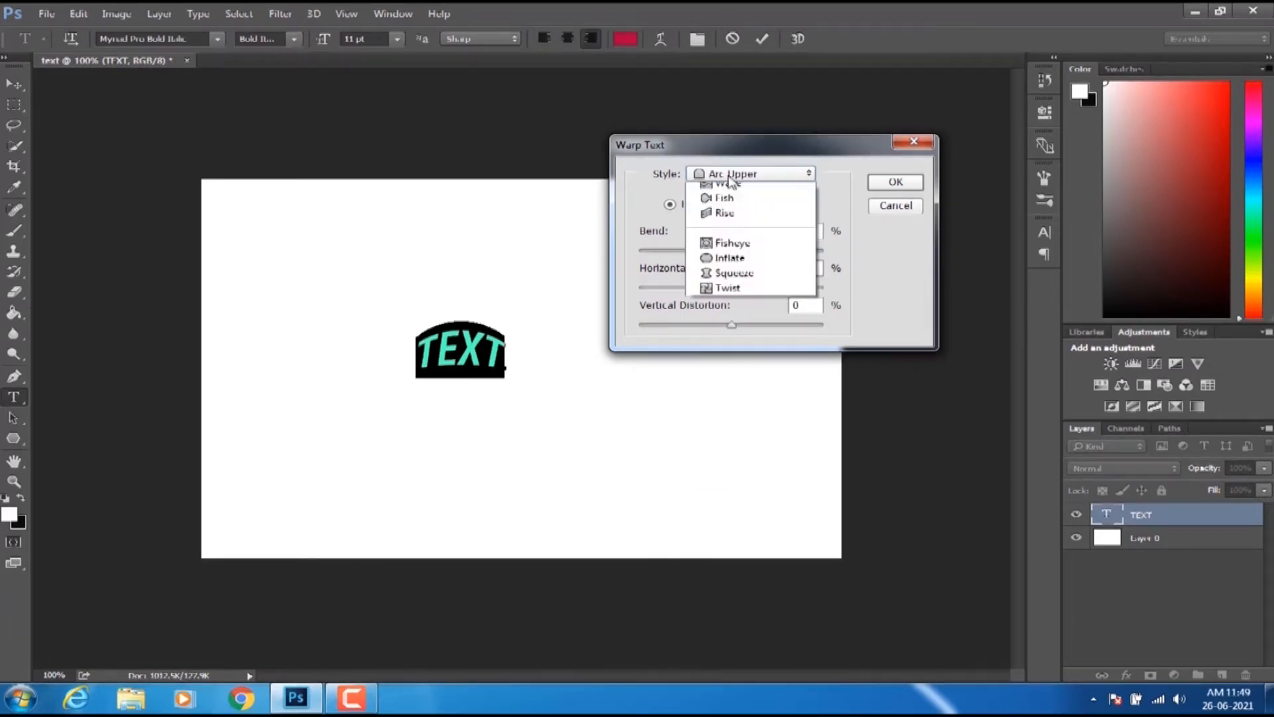
click(728, 282)
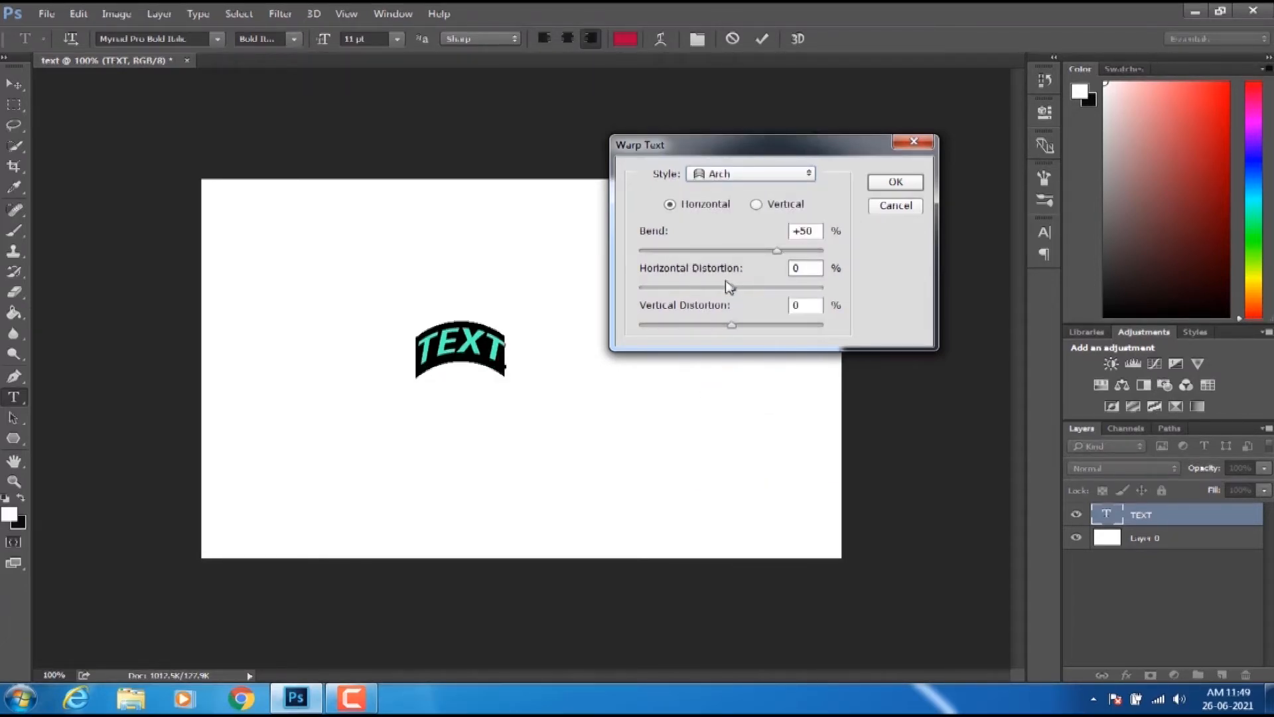
- Preview the Shell Lower, Flag and Wave warp styles on the selected word
click(725, 173)
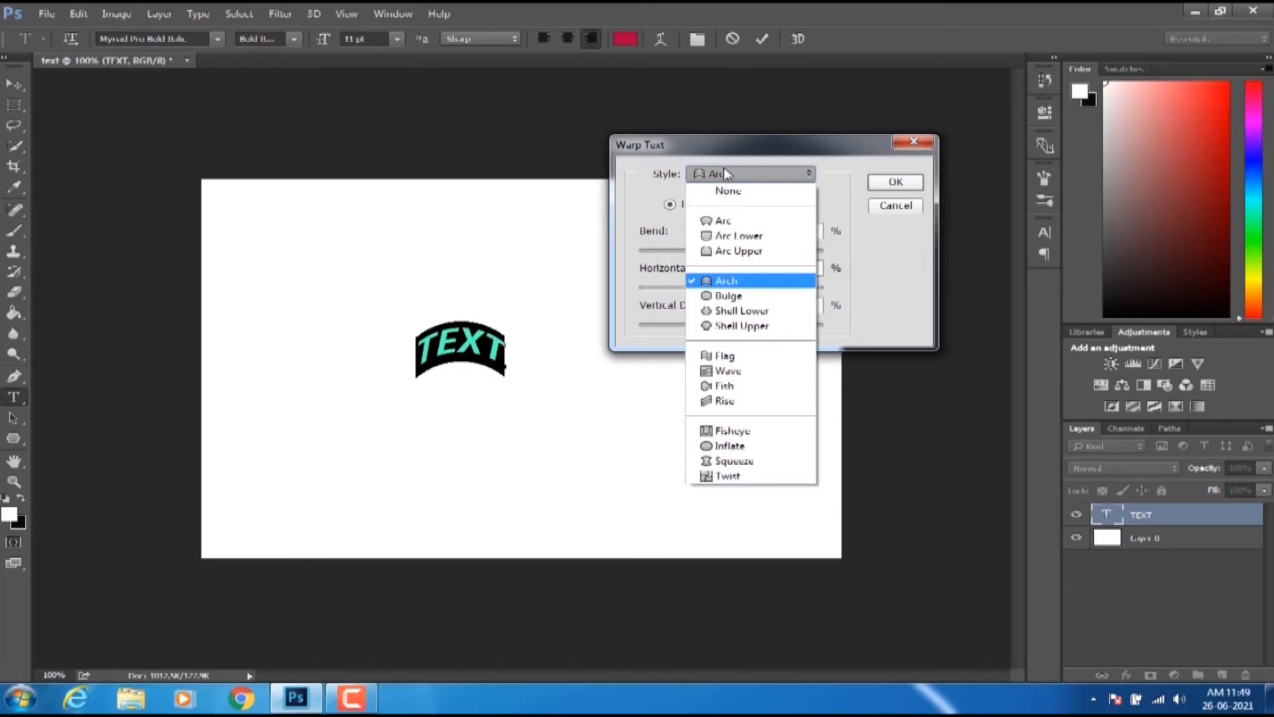
click(735, 312)
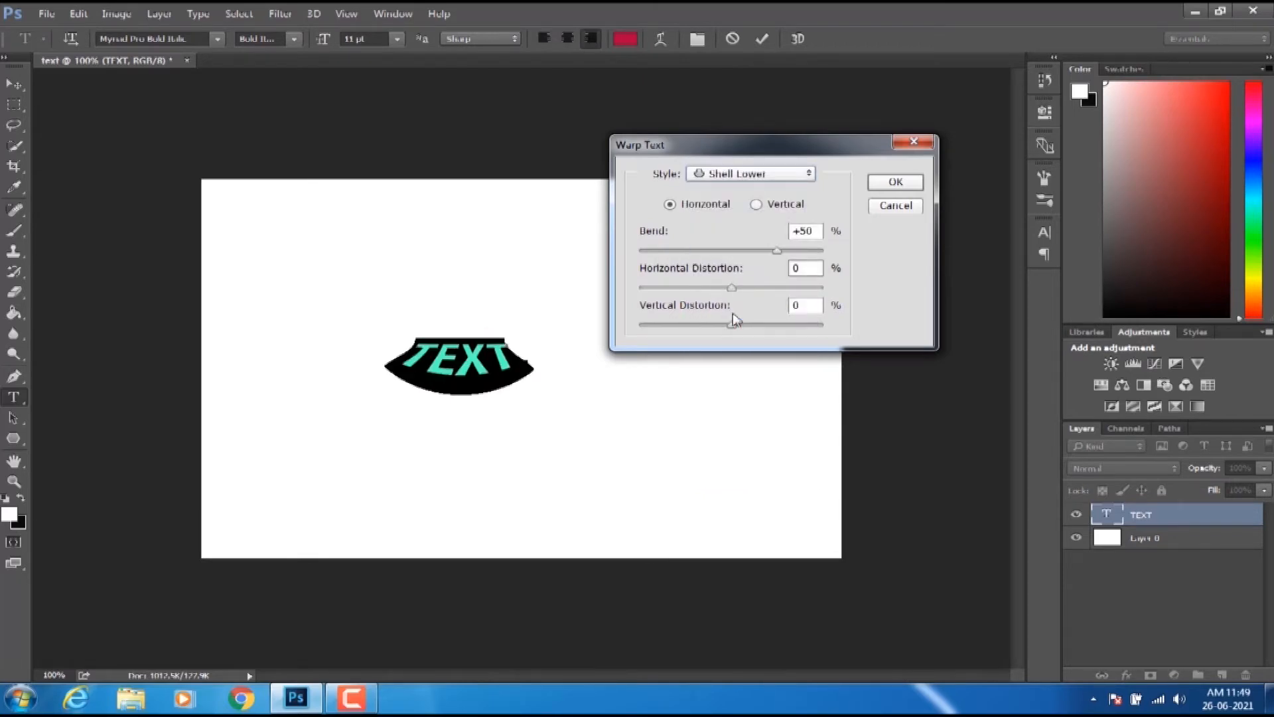
click(733, 174)
click(739, 357)
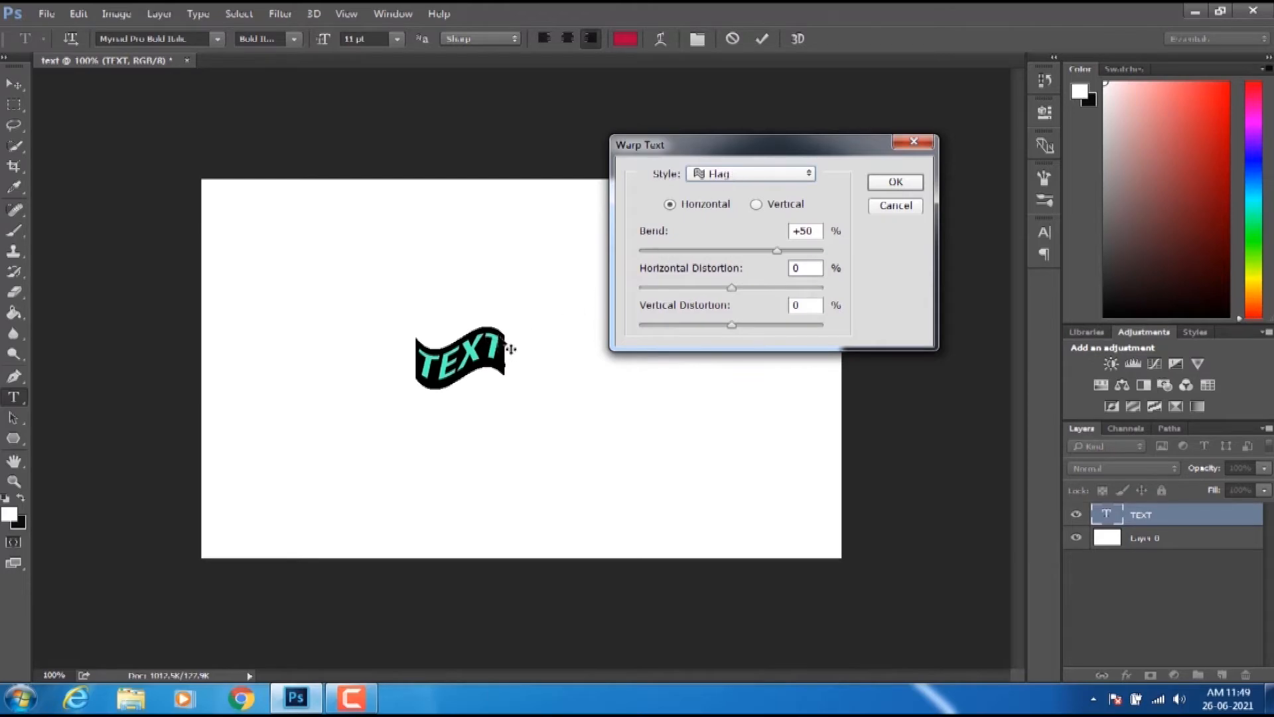
click(728, 174)
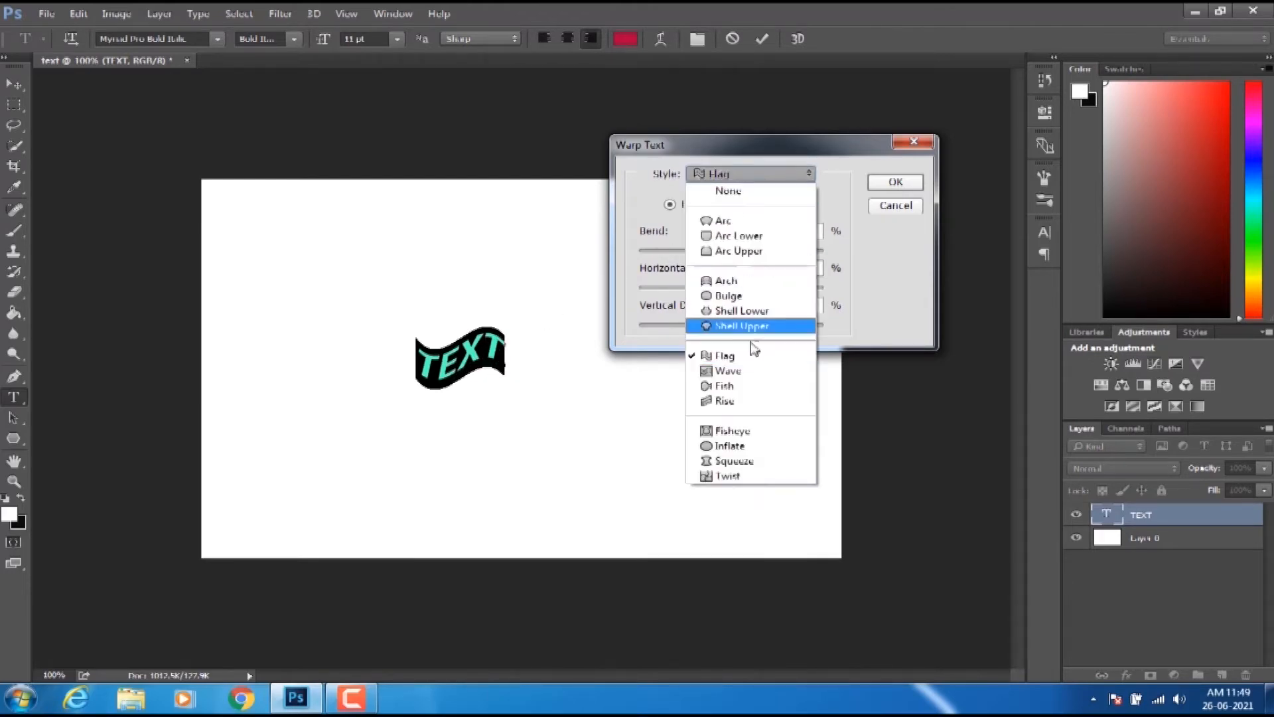
click(730, 370)
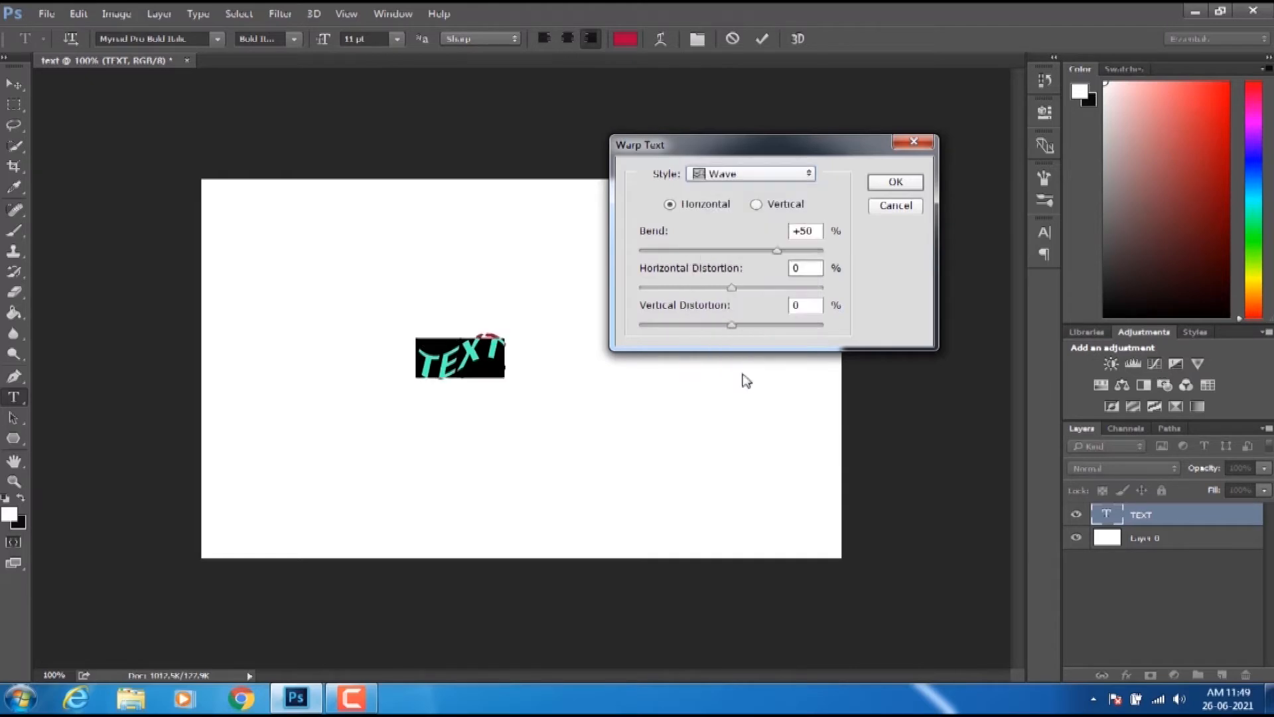
- Switch the warp to Fisheye and try strong settings, reaching bend +73%, horizontal distortion +81% and vertical distortion +79%
click(728, 176)
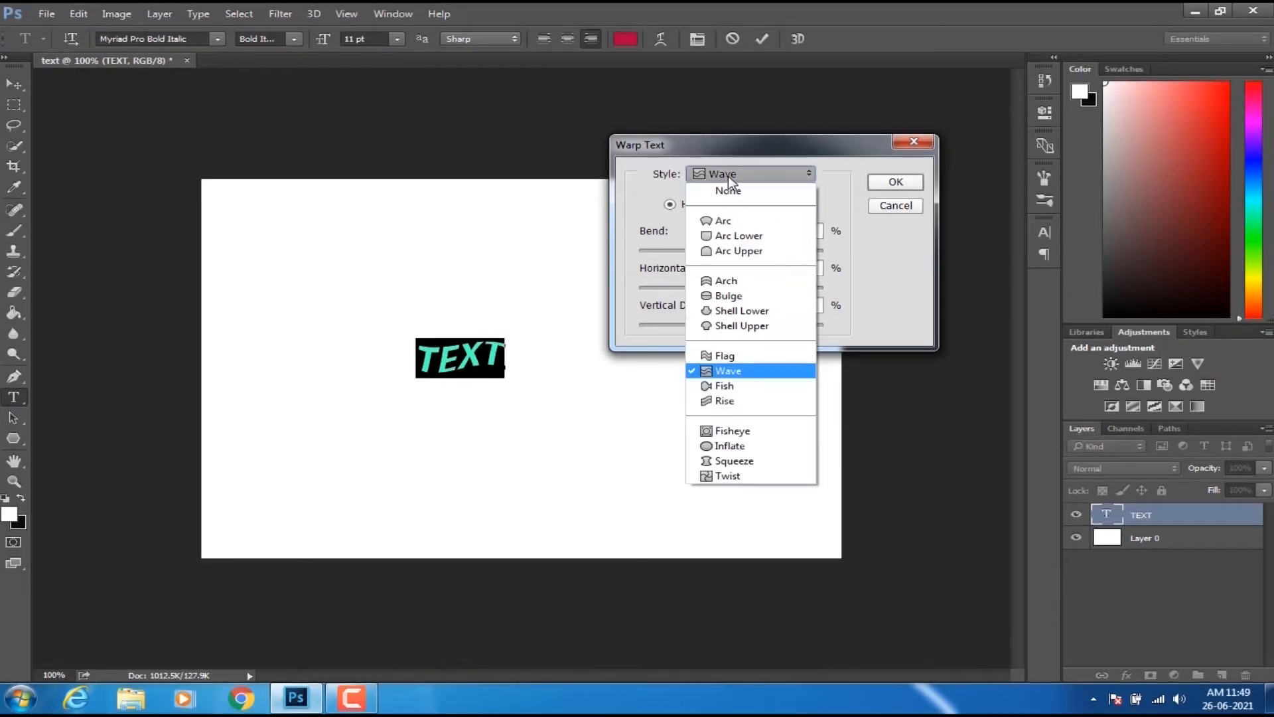
click(734, 434)
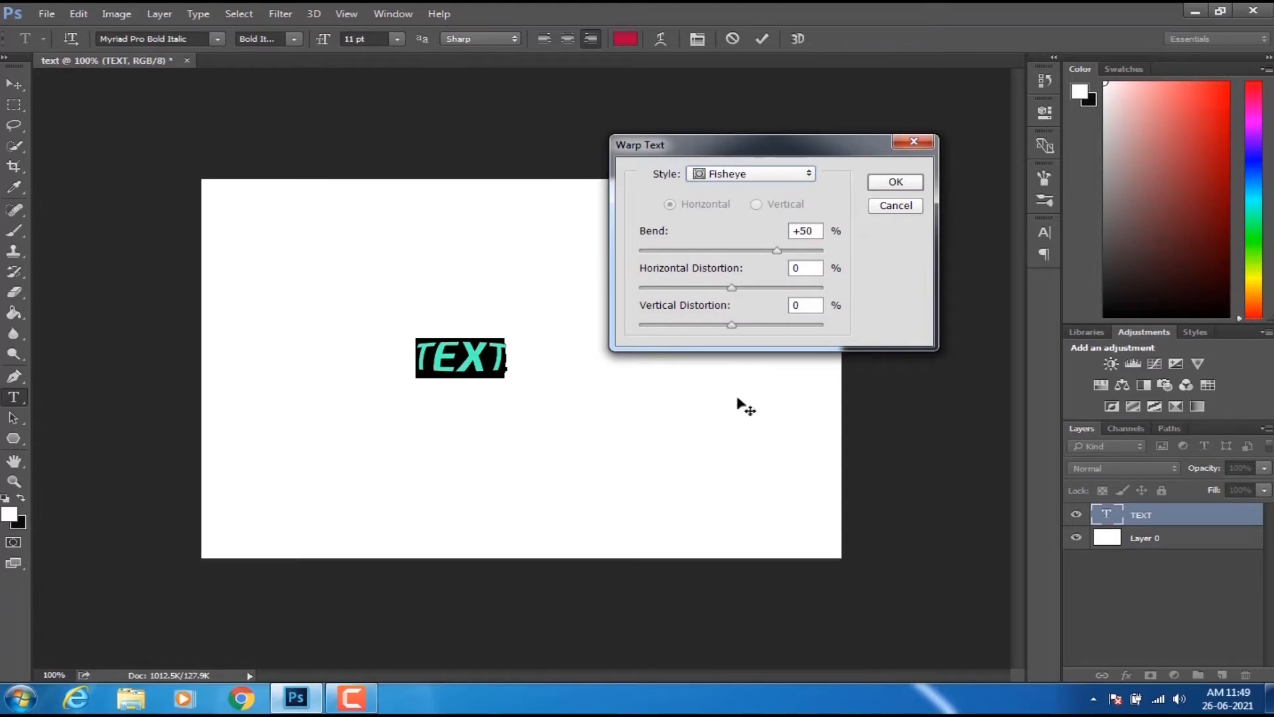
drag(773, 252, 774, 287)
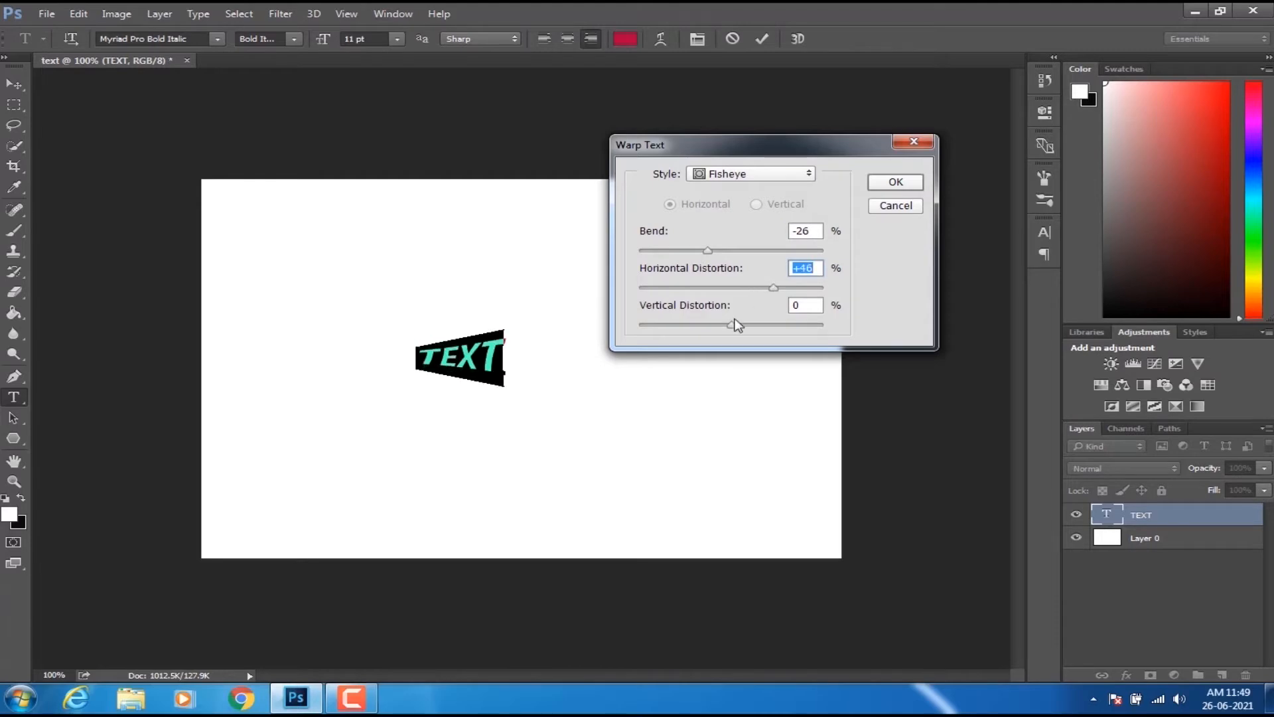
mouse_move(732, 328)
mouse_down()
mouse_move(794, 332)
mouse_move(707, 335)
mouse_up()
drag(762, 292, 799, 251)
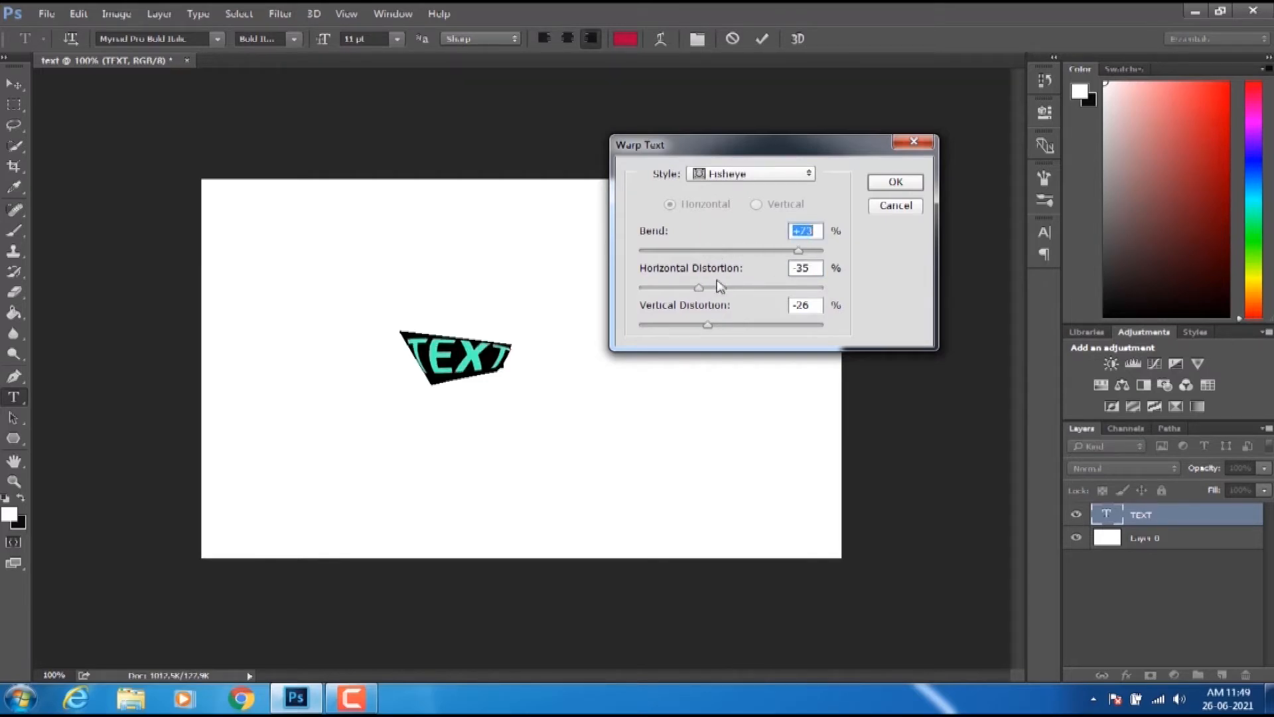
drag(697, 289, 805, 289)
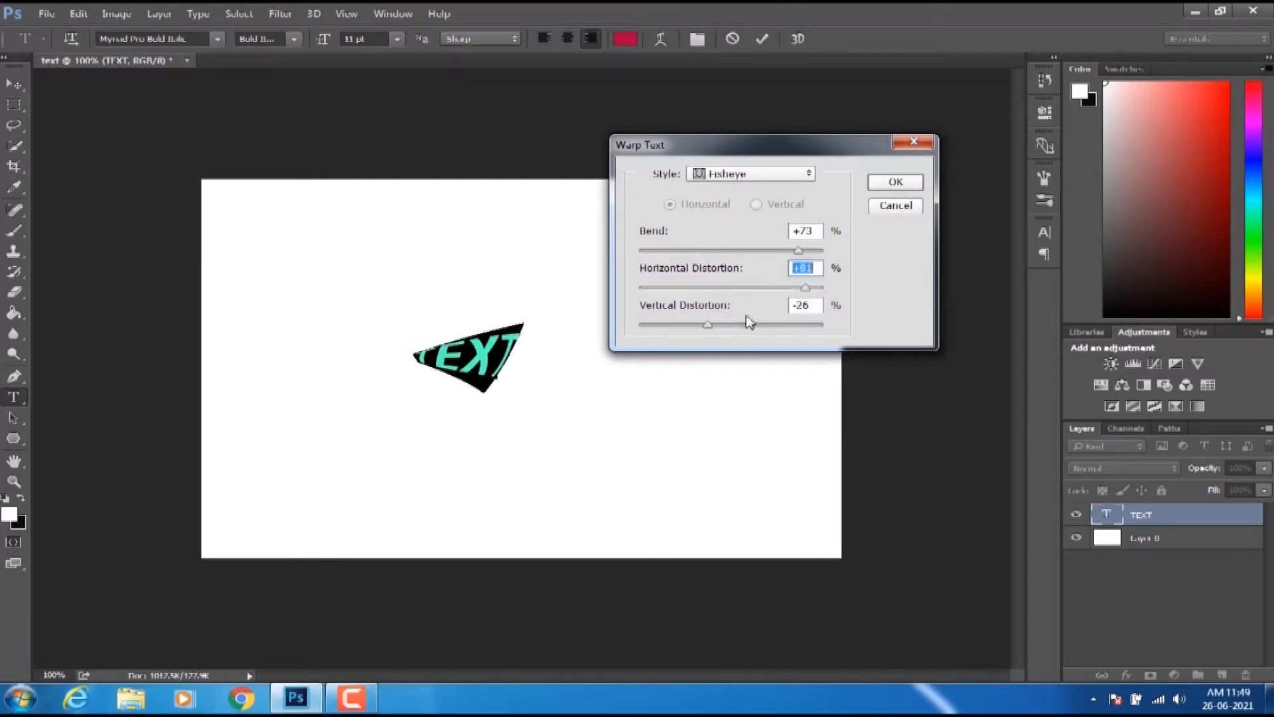
drag(707, 325, 806, 334)
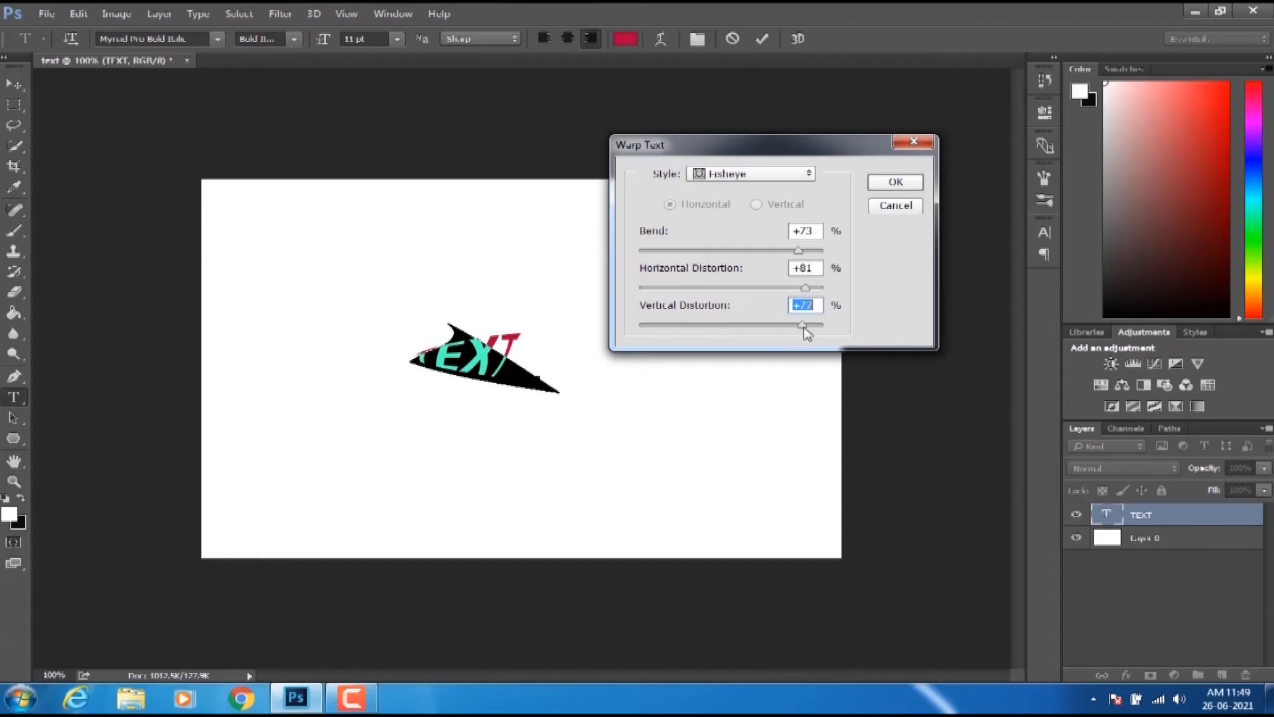
- Reduce the Fisheye warp to horizontal distortion -10%, vertical distortion -6% and bend -4%
drag(802, 291, 724, 292)
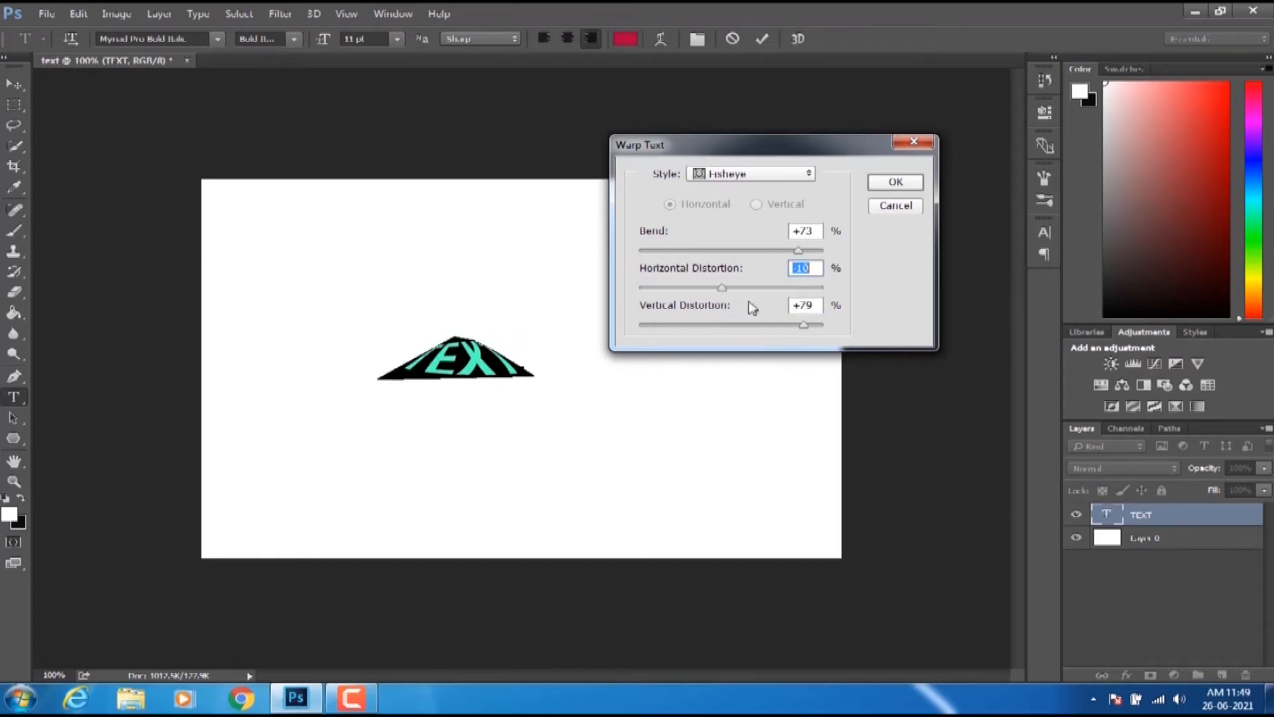
drag(805, 327, 726, 333)
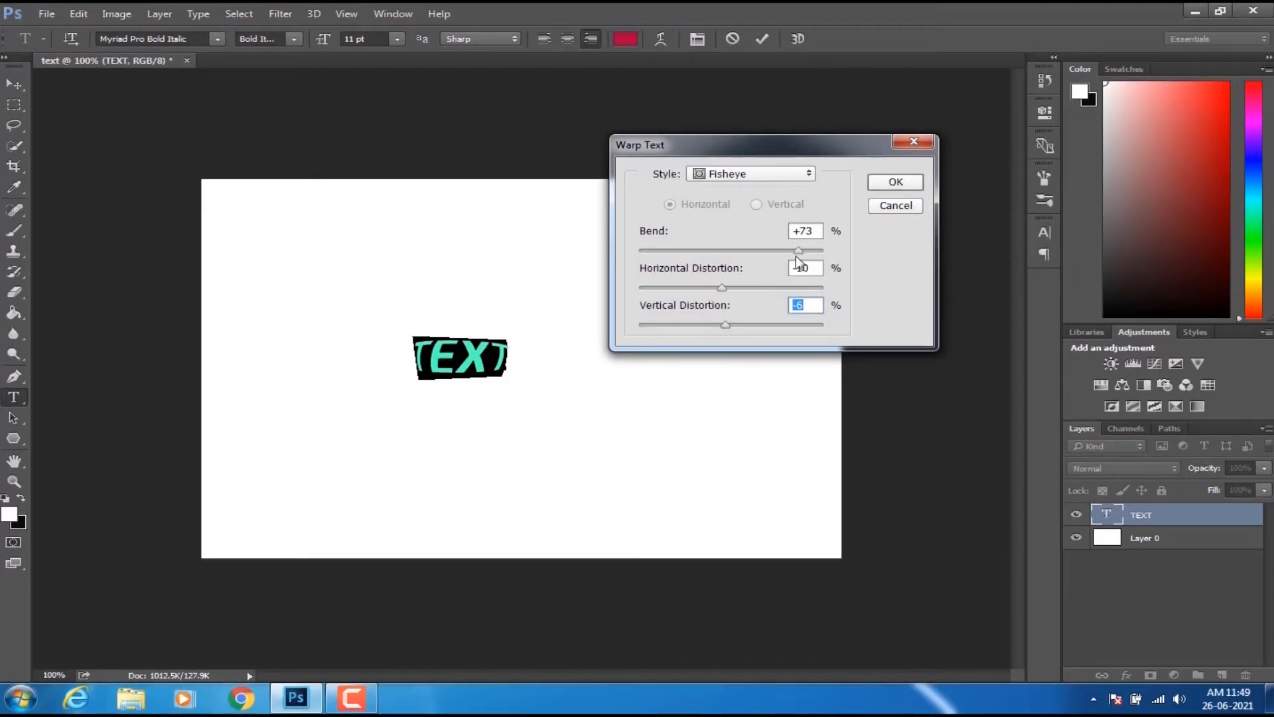
drag(797, 252, 731, 253)
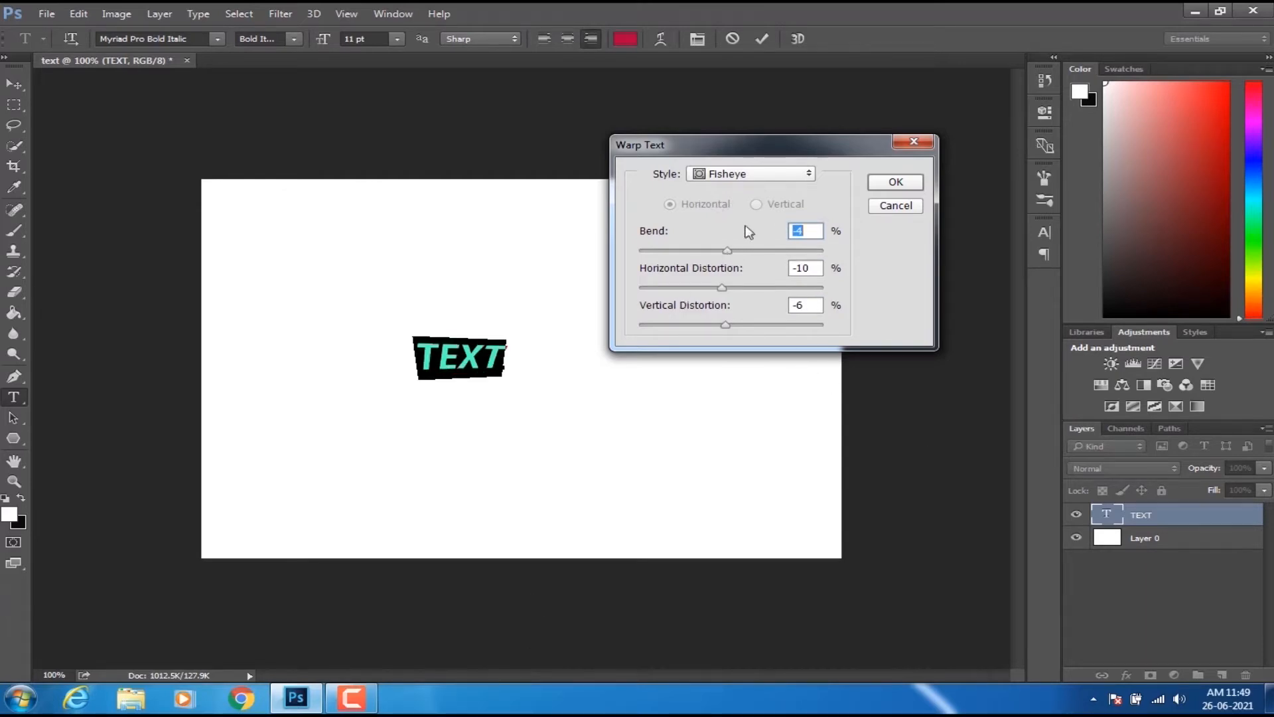
- Try the Arc warp in vertical orientation, and apply the Arch style with horizontal orientation to the word
click(727, 175)
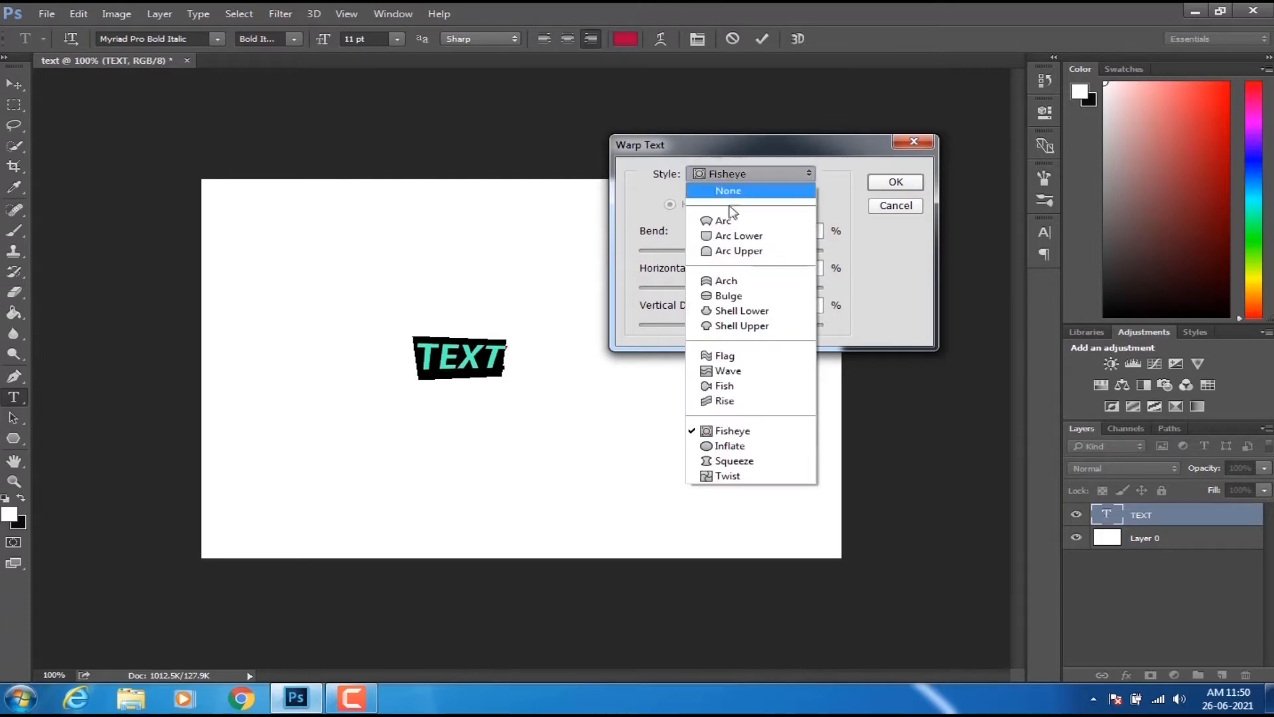
click(728, 219)
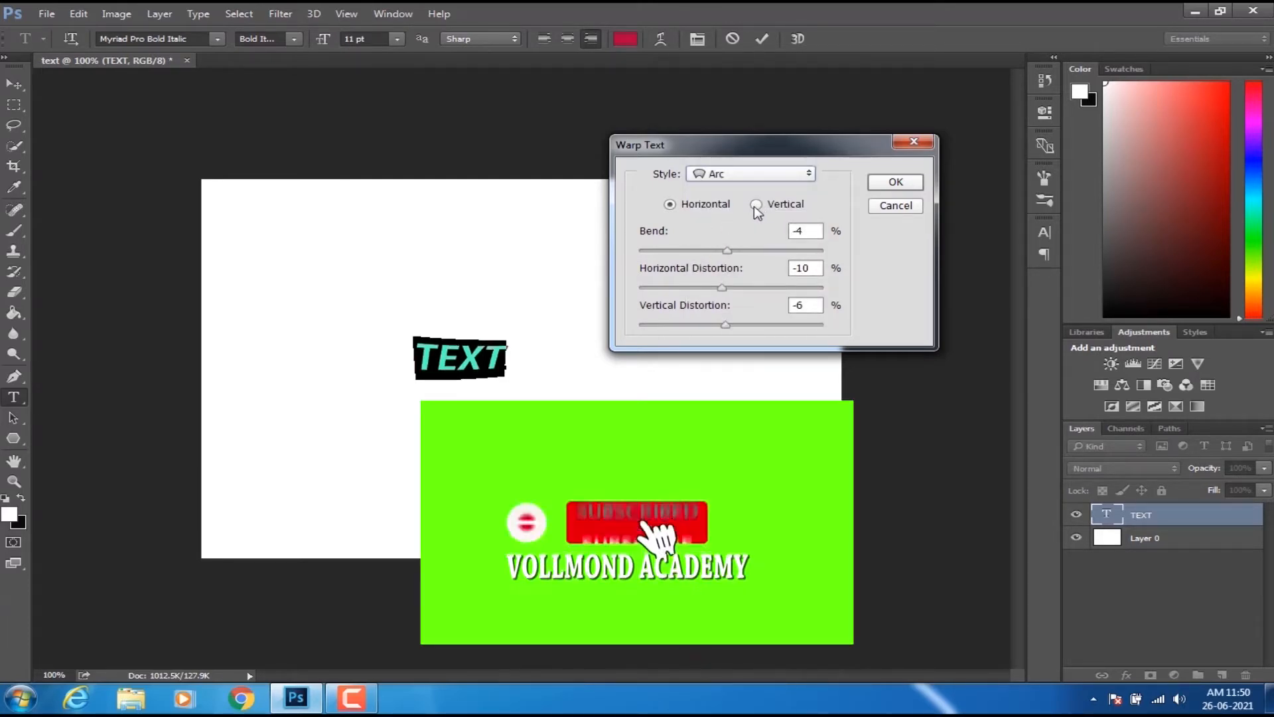
click(756, 204)
click(735, 175)
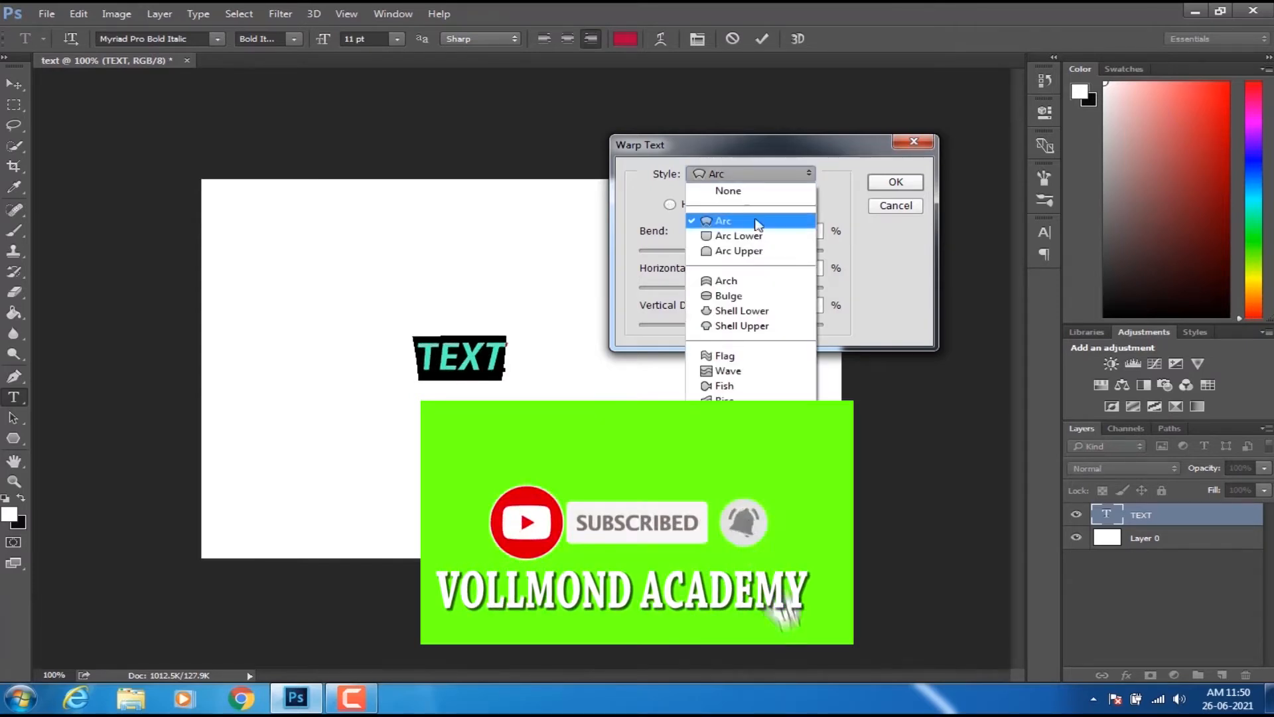
click(752, 279)
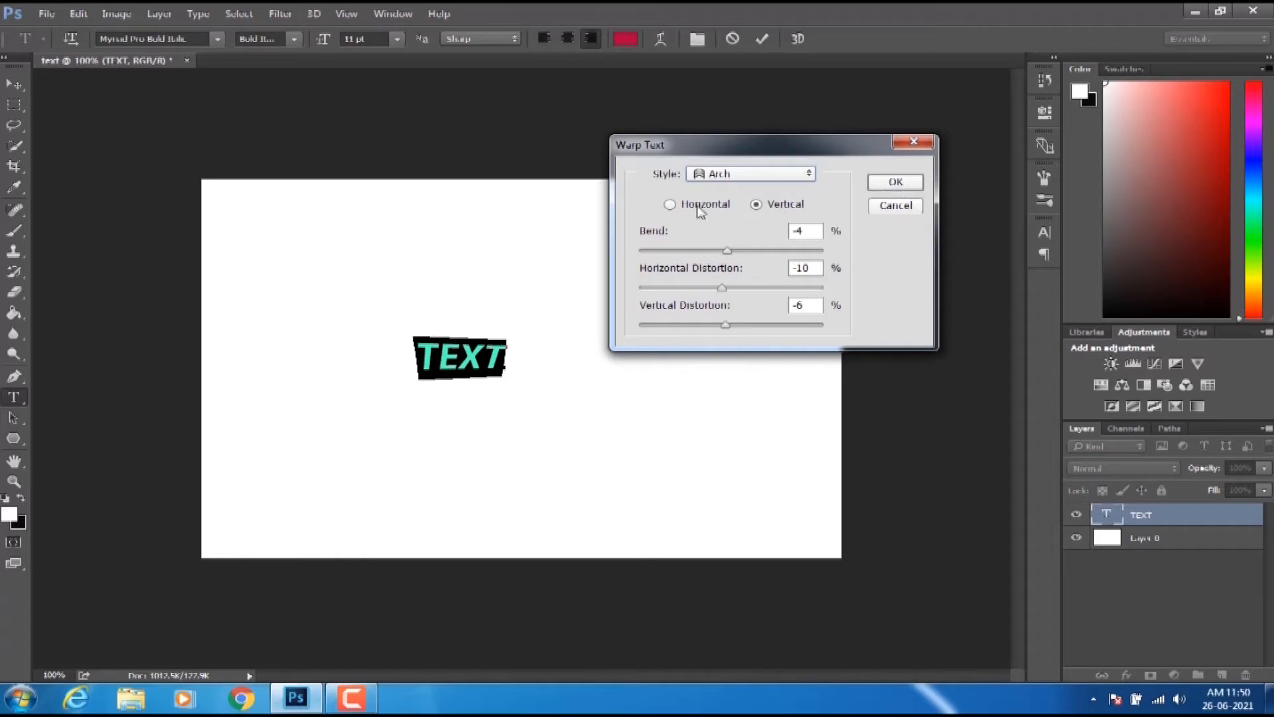
click(669, 204)
key(Return)
- Delete the warped word TEXT from the canvas and commit the edit with the Move tool
click(437, 363)
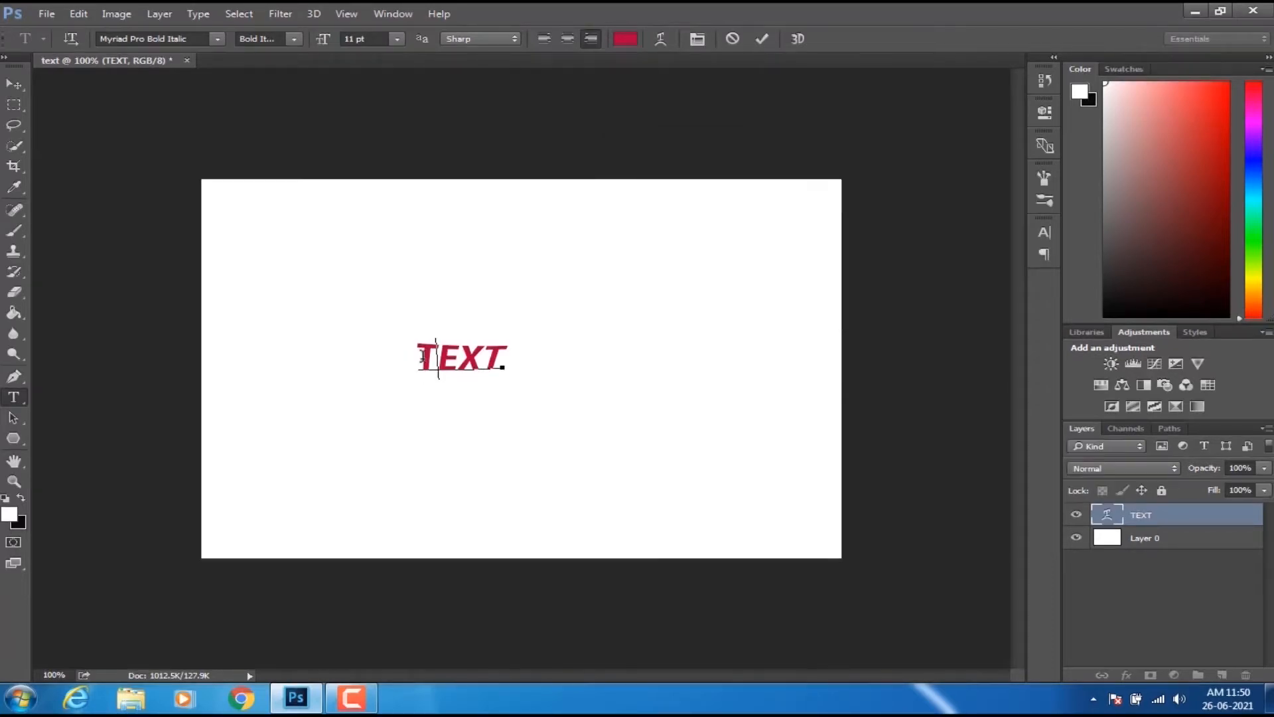
key(ctrl+a)
key(BackSpace)
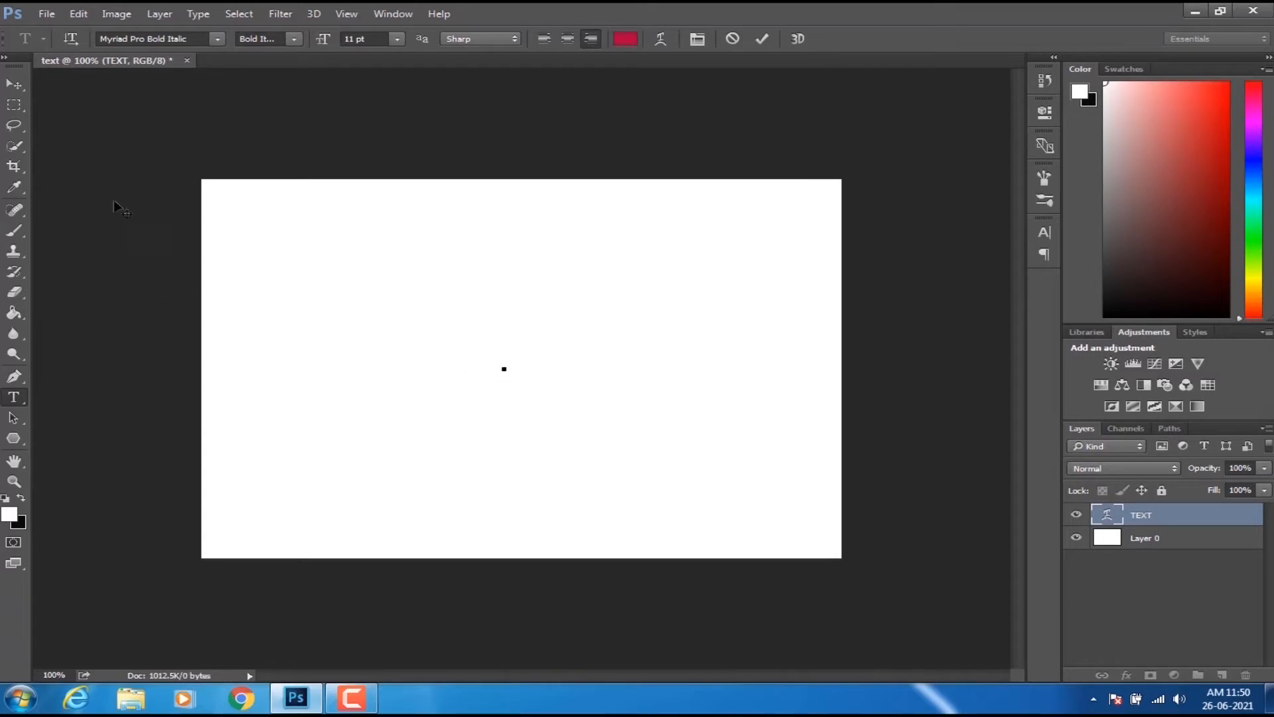
click(10, 86)
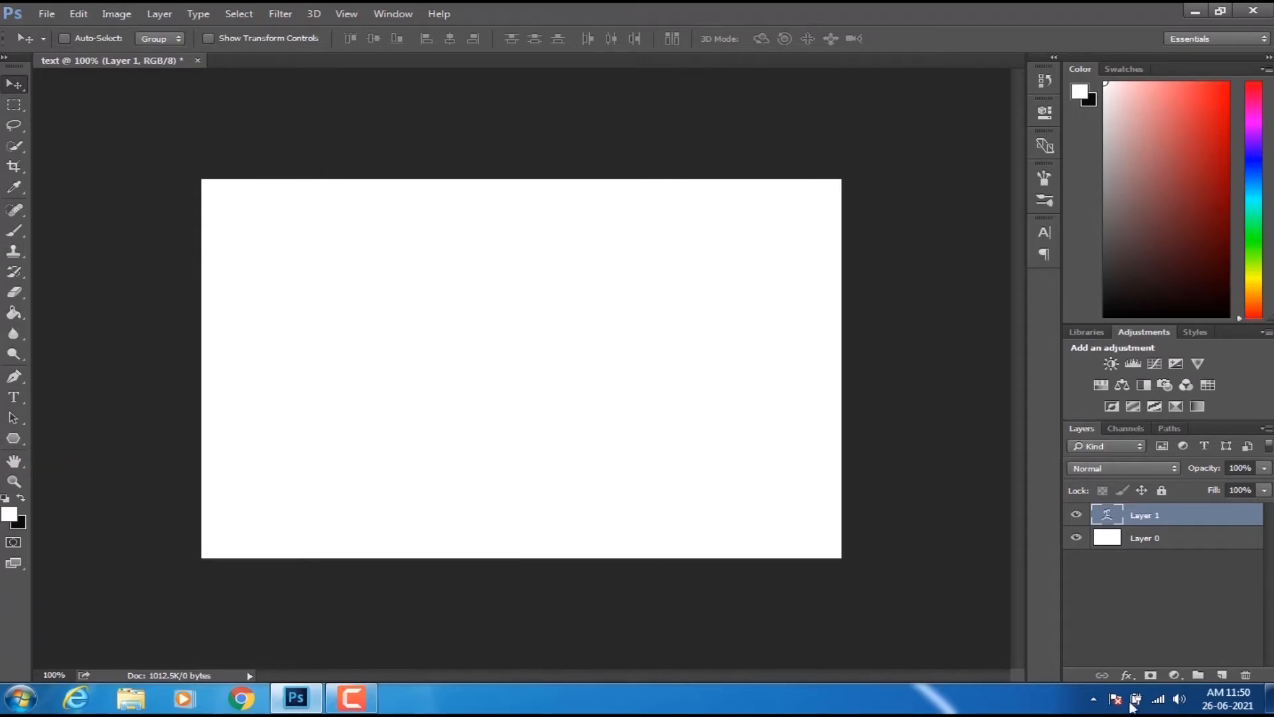
- Add a new layer and set the foreground colour to pure red (ff0000)
click(1222, 675)
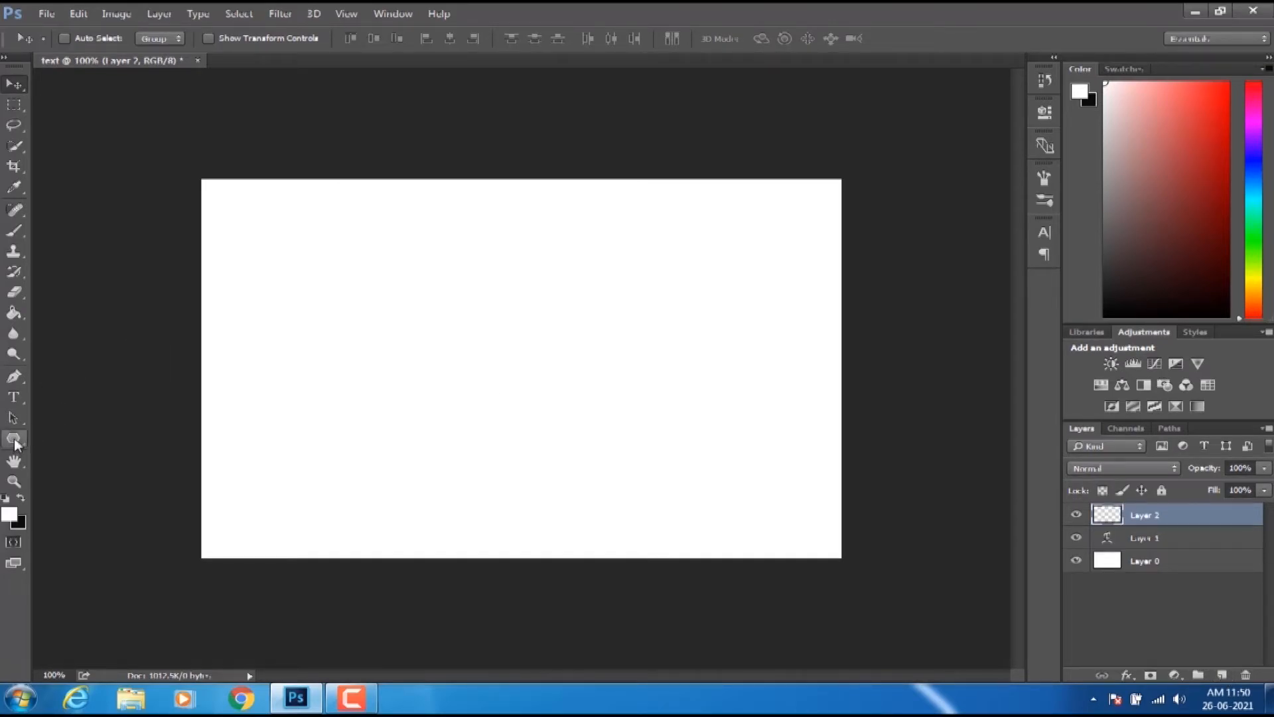
click(9, 515)
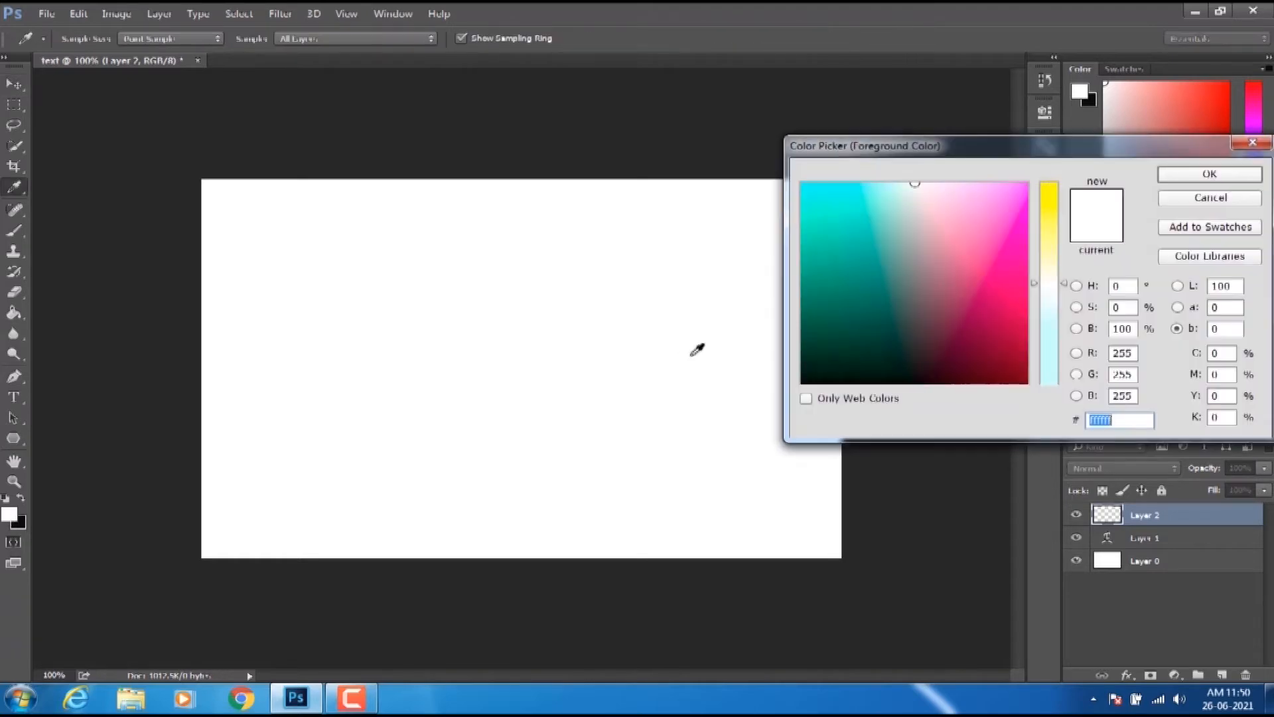
click(1050, 352)
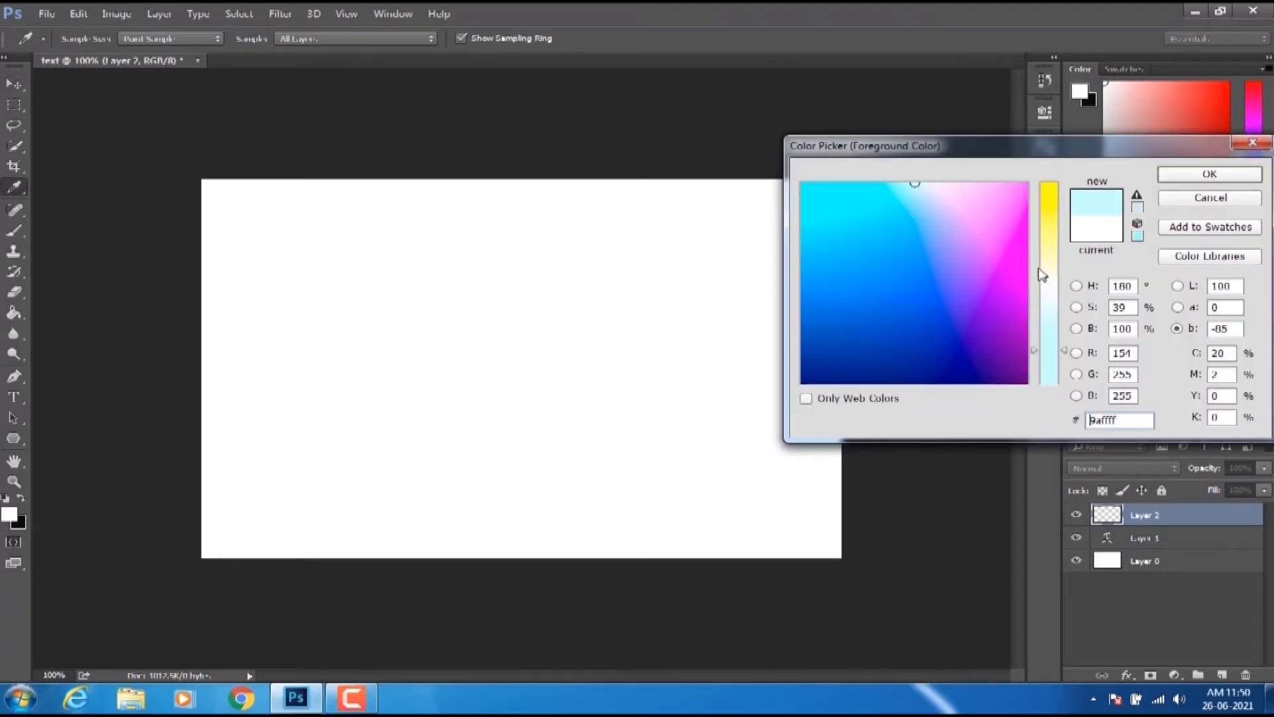
click(1049, 208)
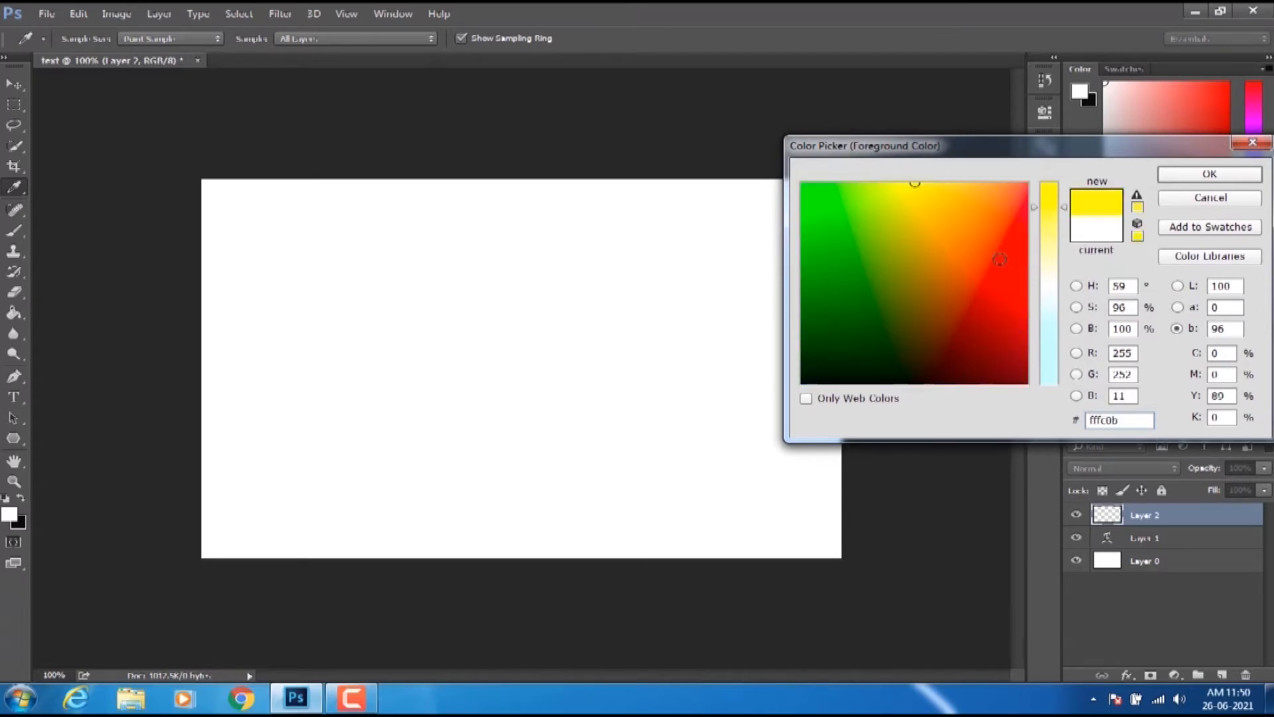
click(999, 259)
click(1176, 179)
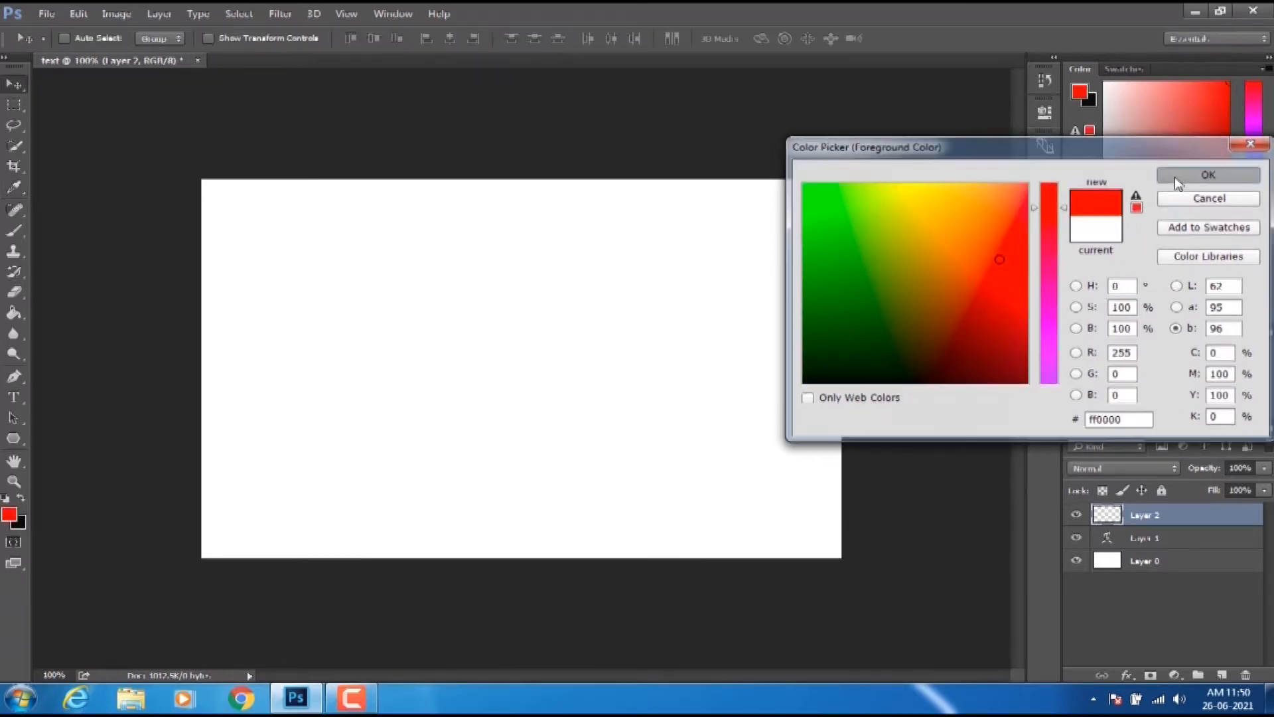
- Draw a red rectangle shape about 257 × 134 px in the canvas's upper-left area
click(12, 414)
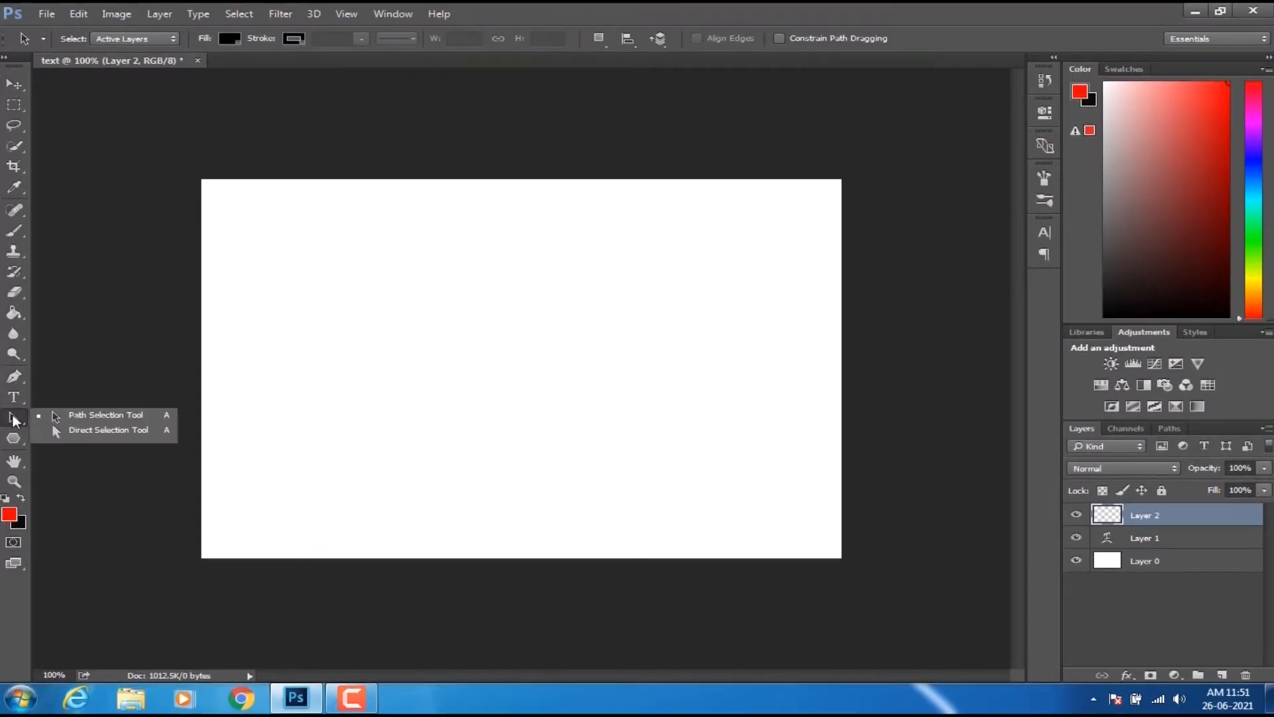
click(14, 439)
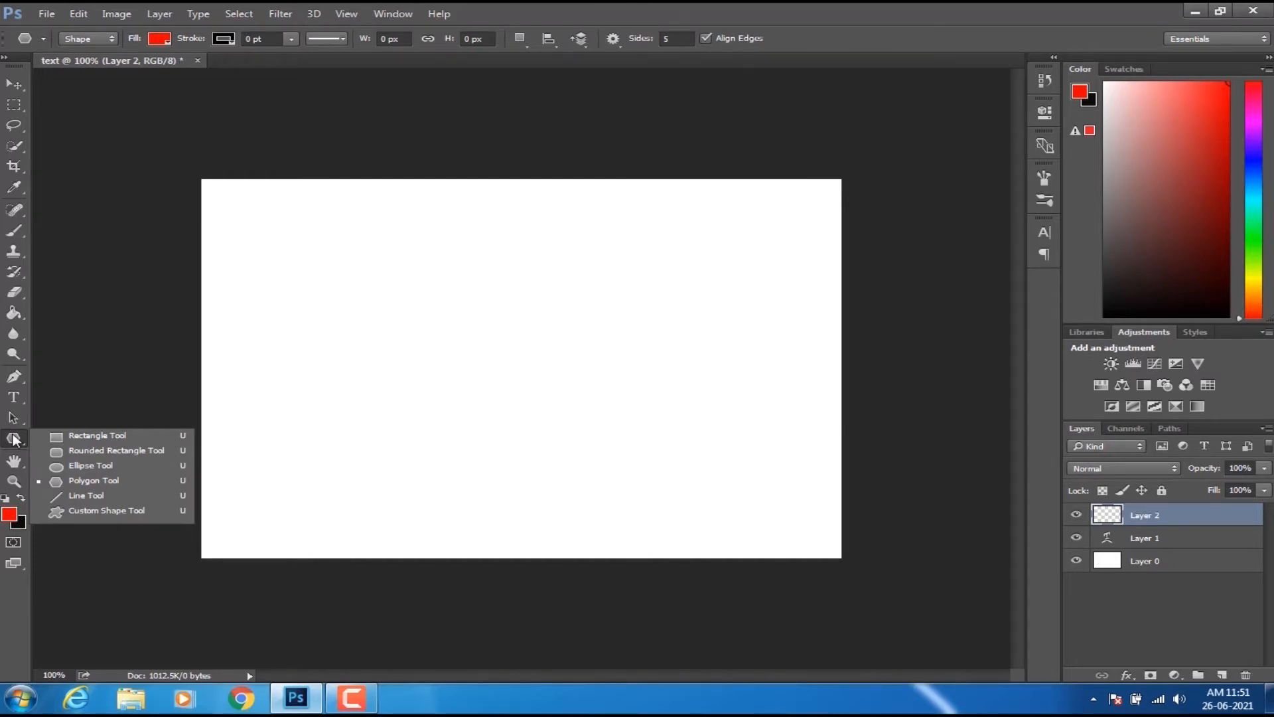
click(110, 437)
drag(296, 273, 524, 378)
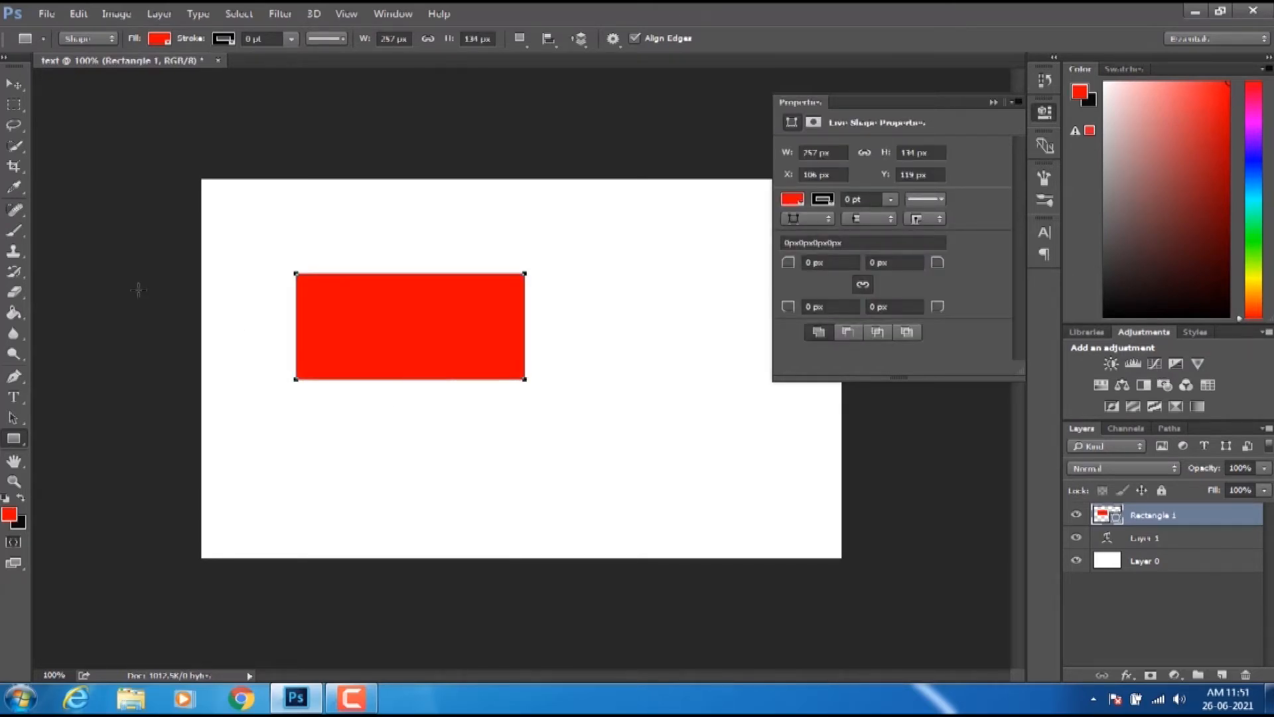
click(18, 86)
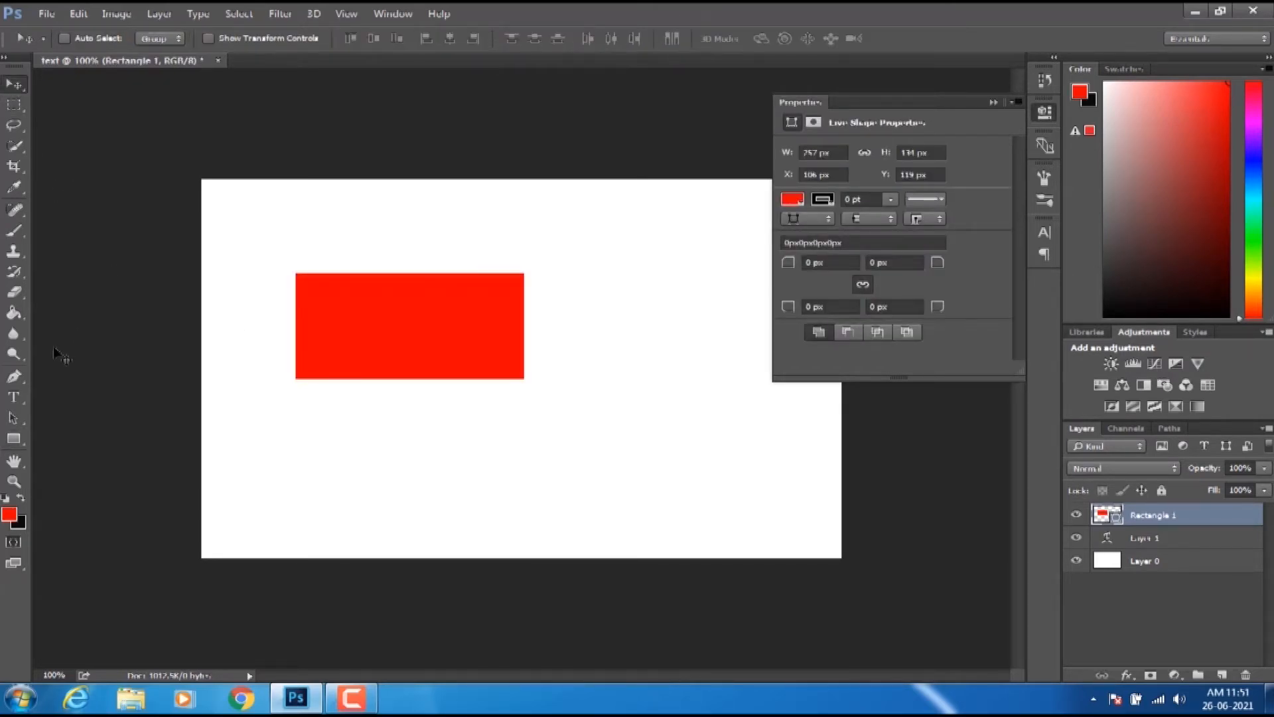
- Start a text inside the red rectangle and set the foreground colour to light cyan (a9ffff)
click(14, 398)
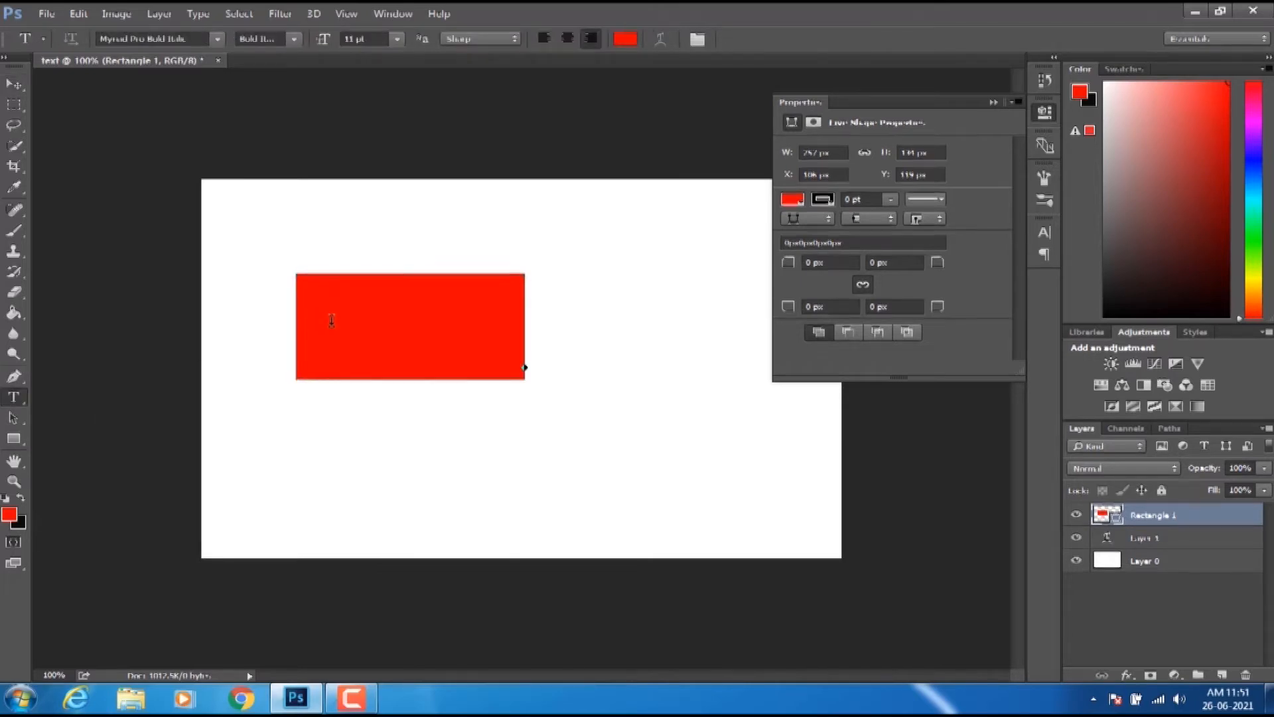
click(338, 326)
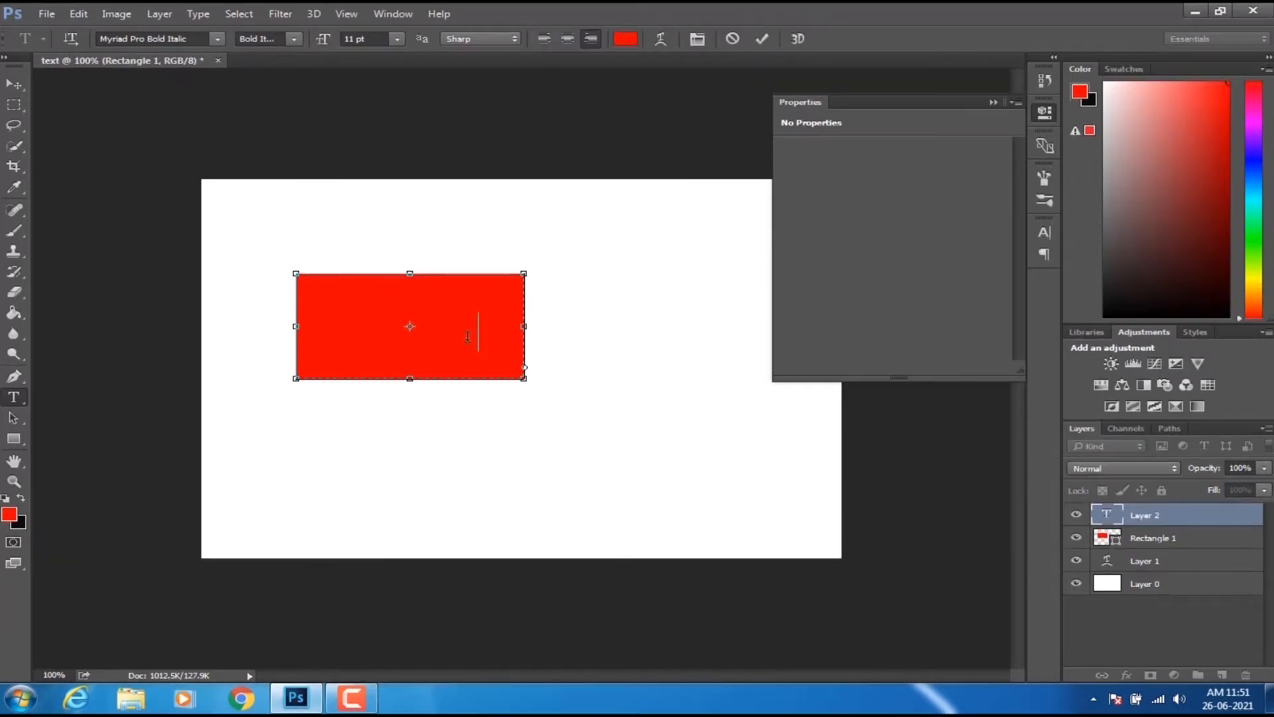
click(10, 515)
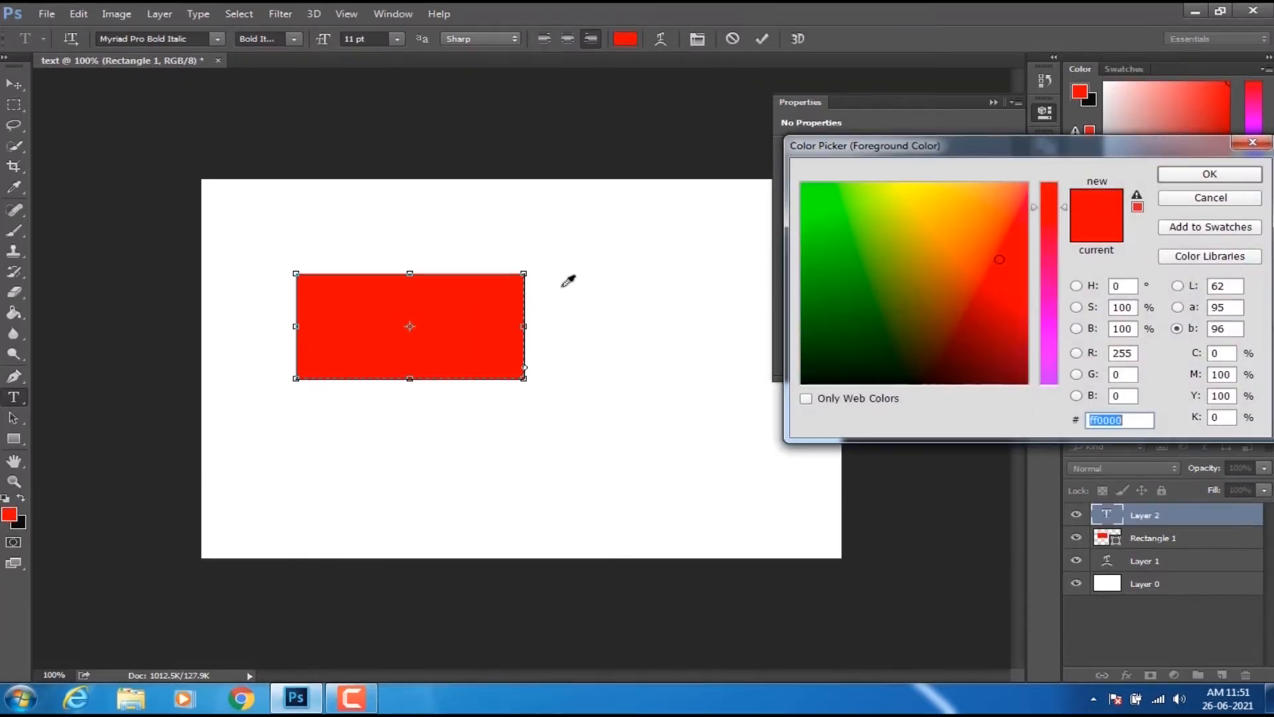
click(914, 184)
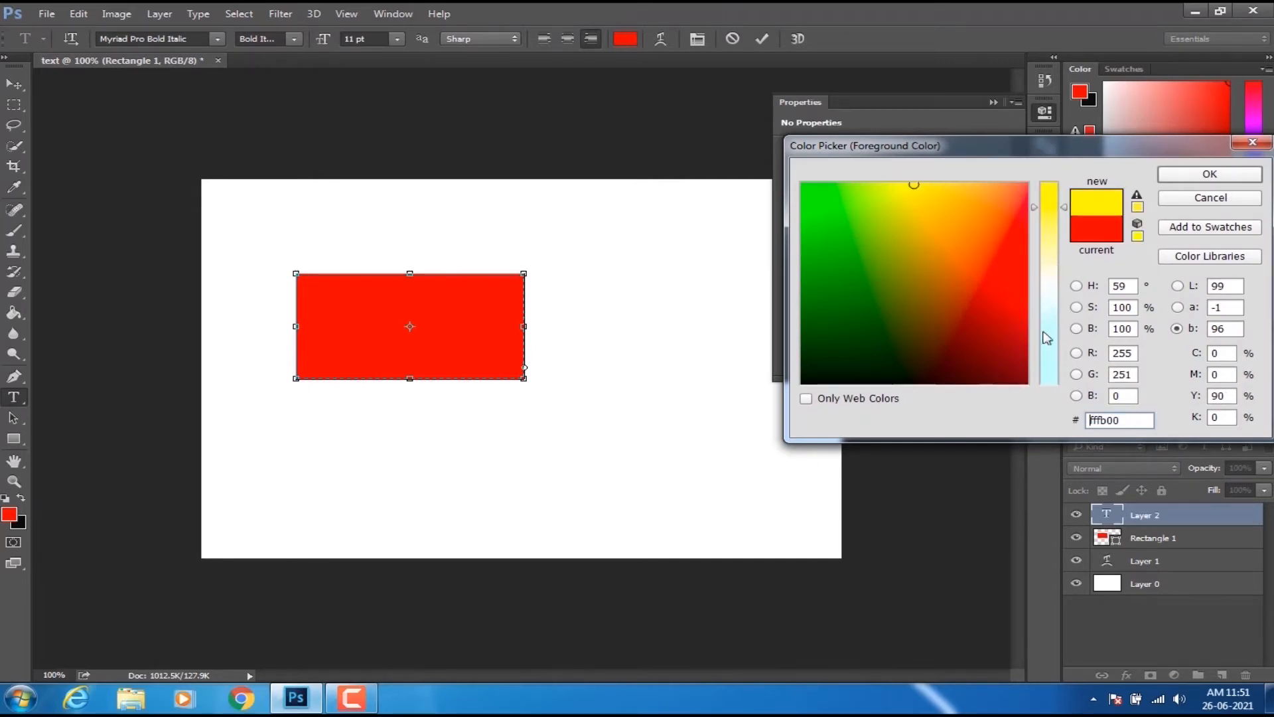
click(1047, 362)
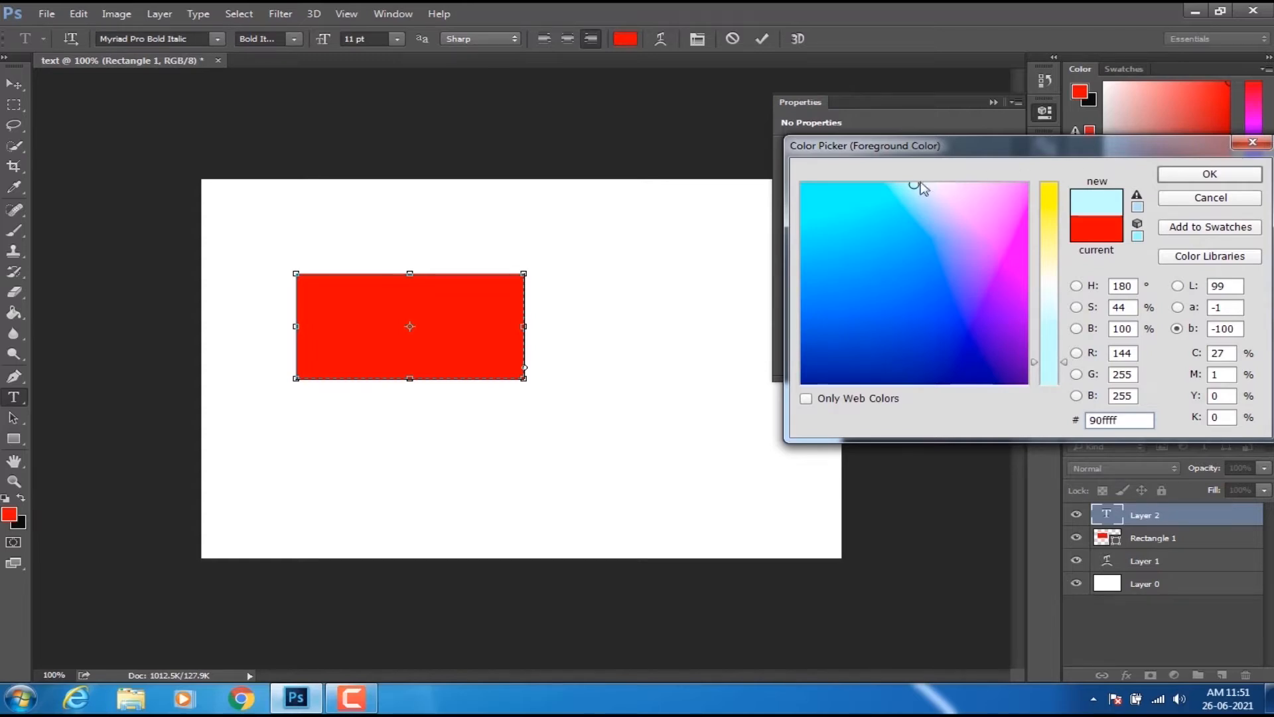
click(1210, 173)
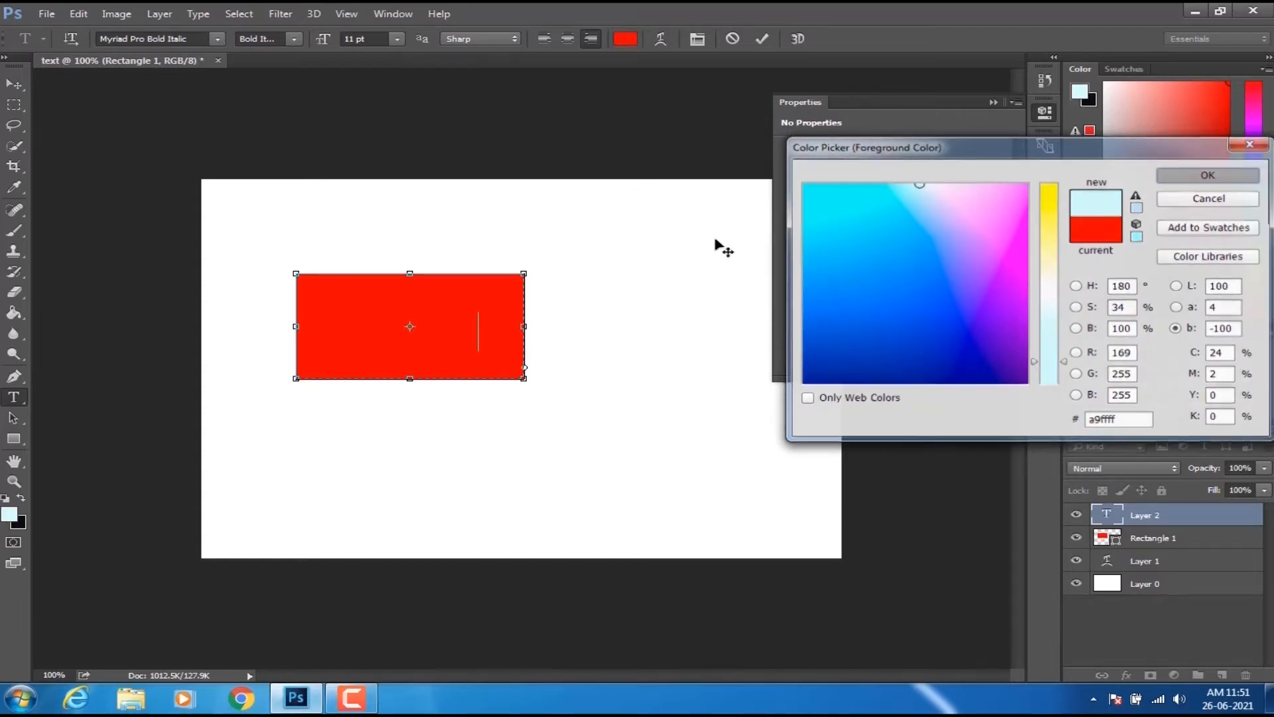
- Enter the sample letters "dddddd" inside the red rectangle and delete them
text(dd)
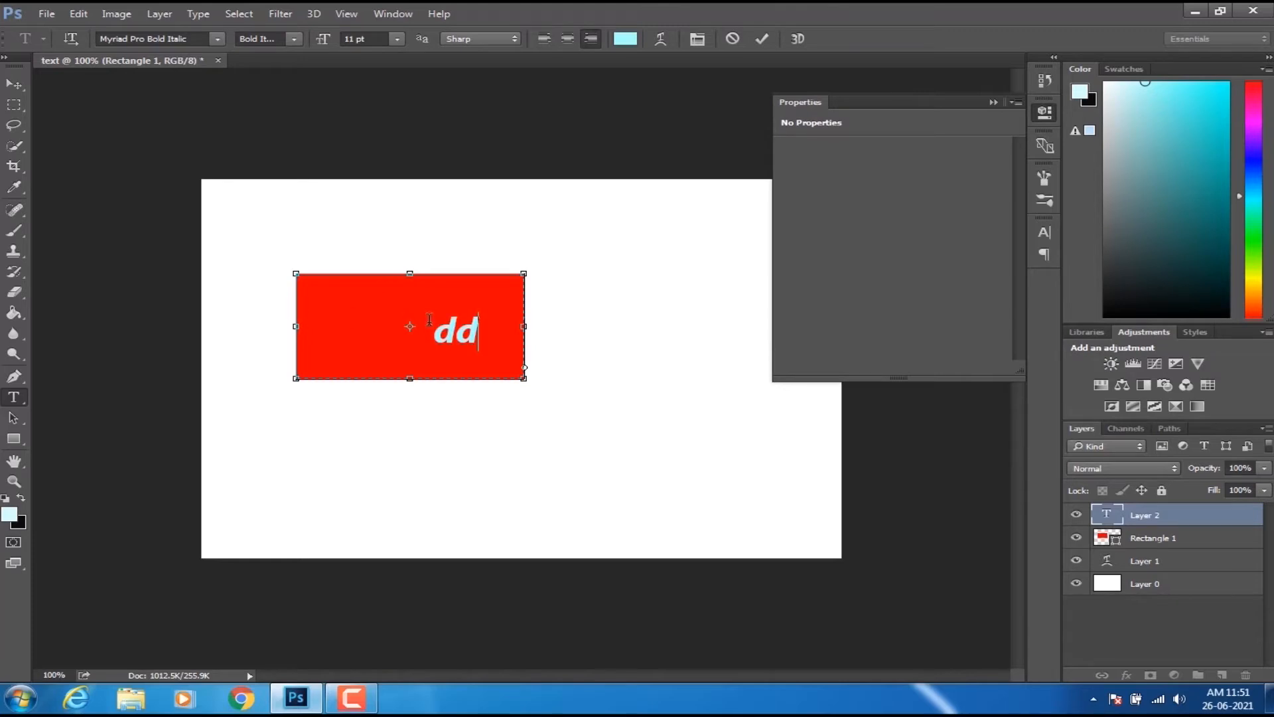
text(ddd)
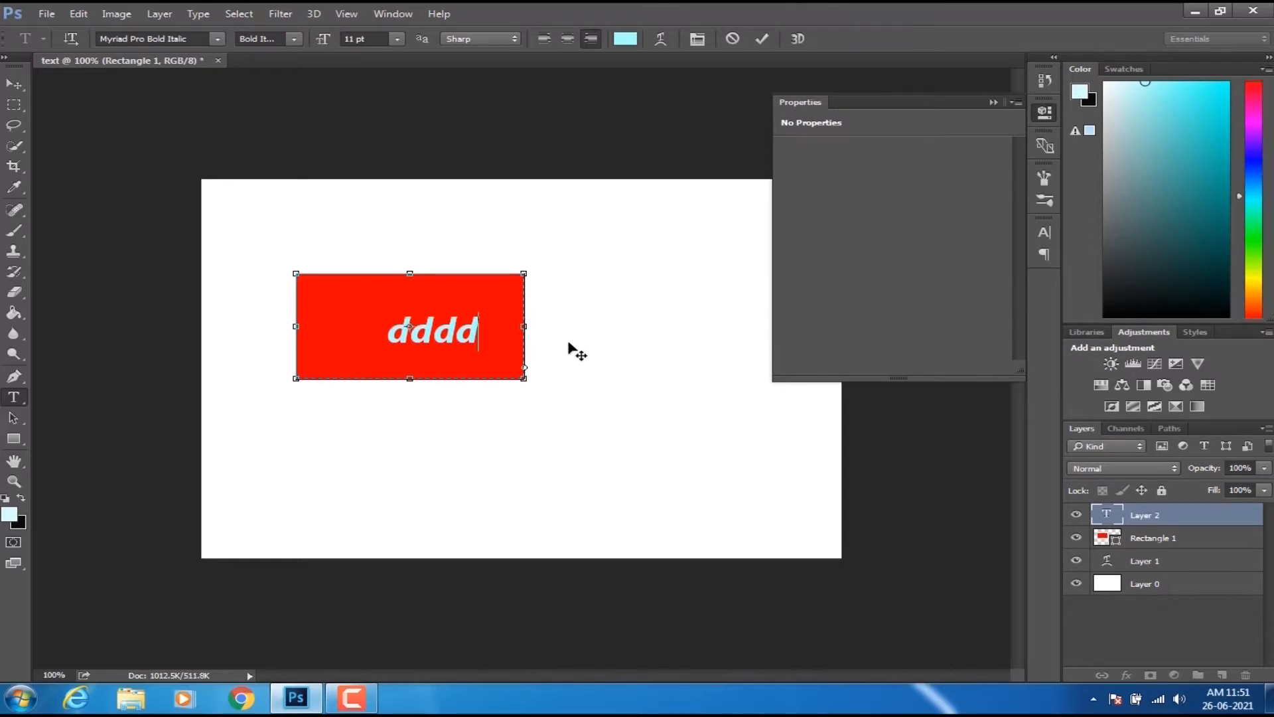
text(d)
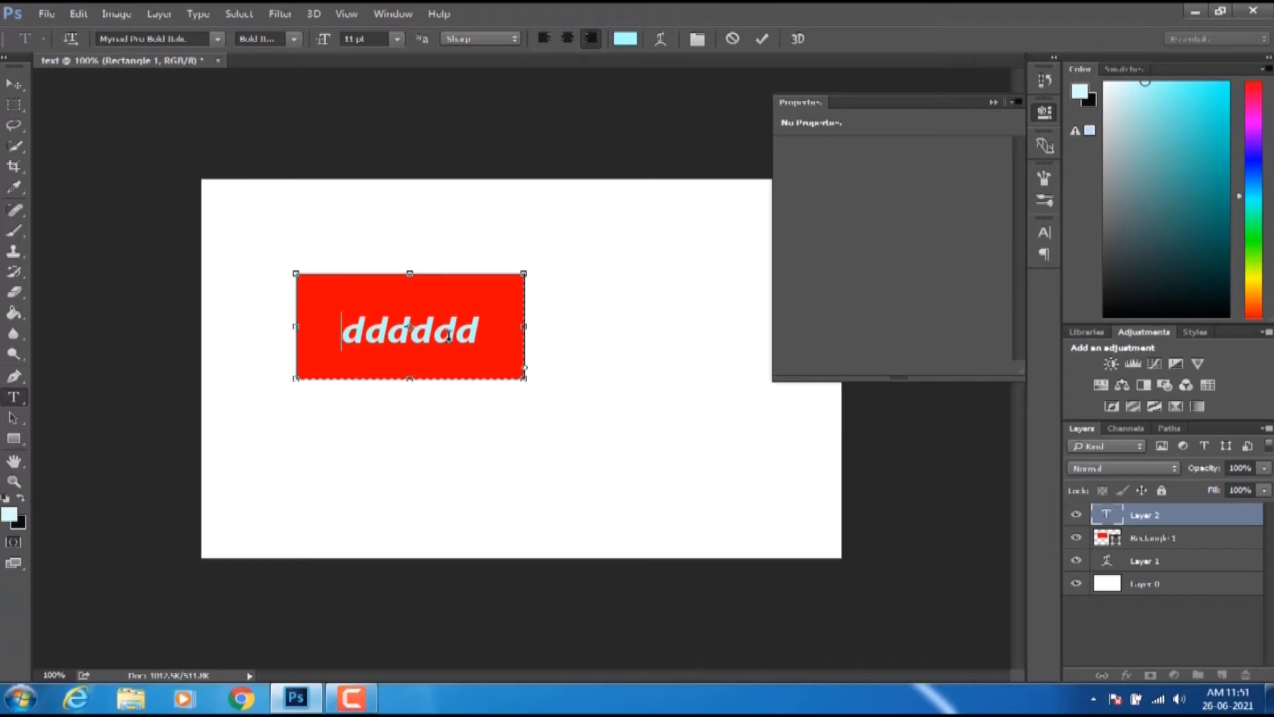
drag(342, 330, 511, 341)
key(BackSpace)
- Collapse the shape properties and delete the Rectangle 1 layer
click(996, 103)
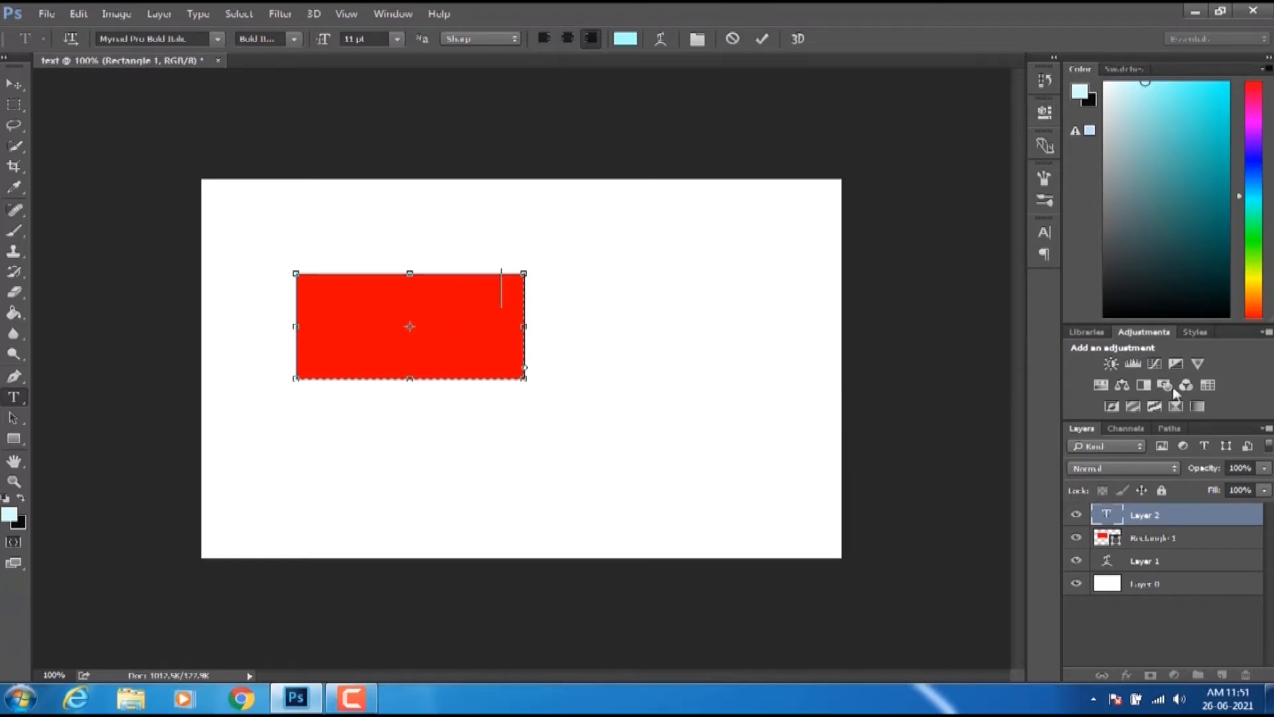
click(1143, 538)
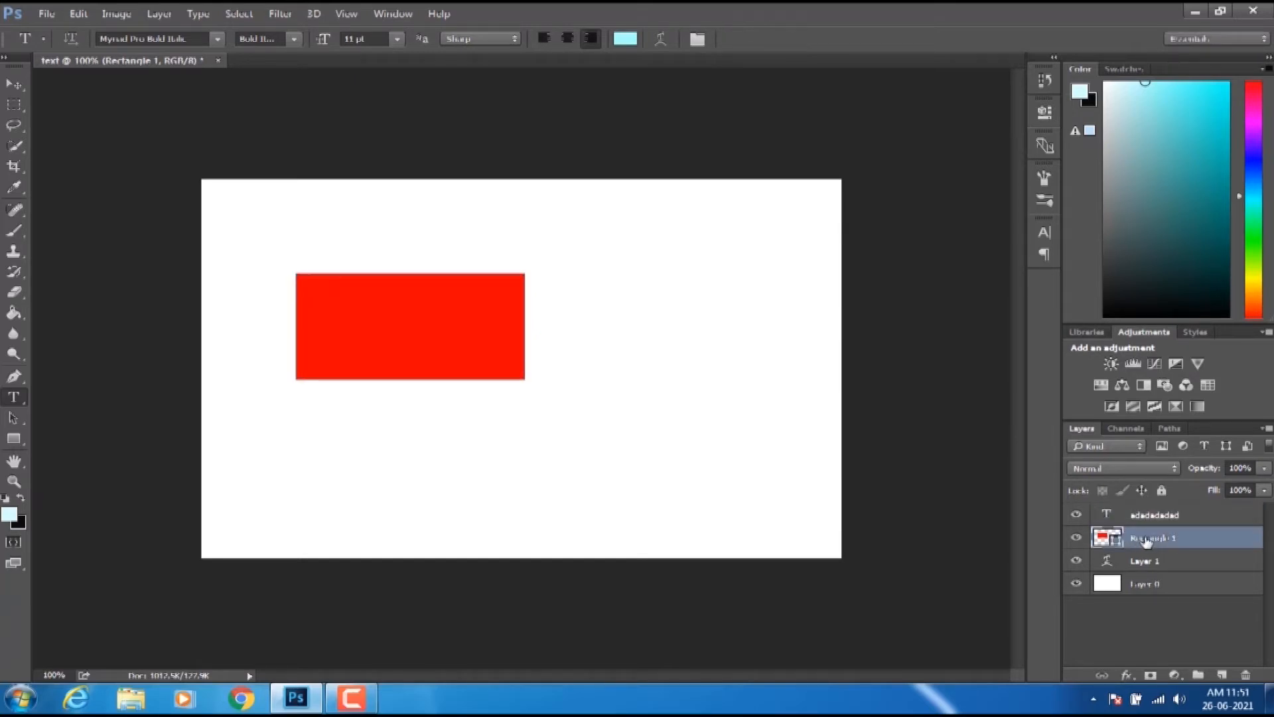
key(Delete)
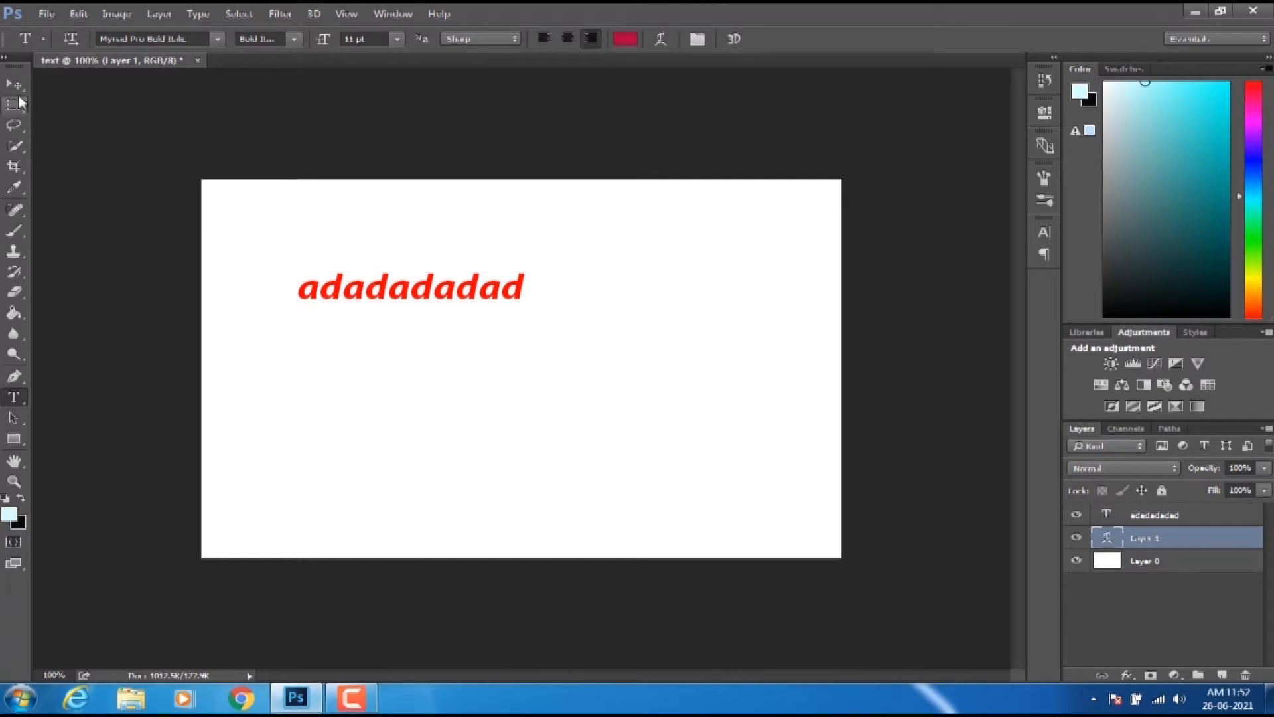
- Clear the red text "adadadadad" from its text box and delete the emptied text layer
click(14, 84)
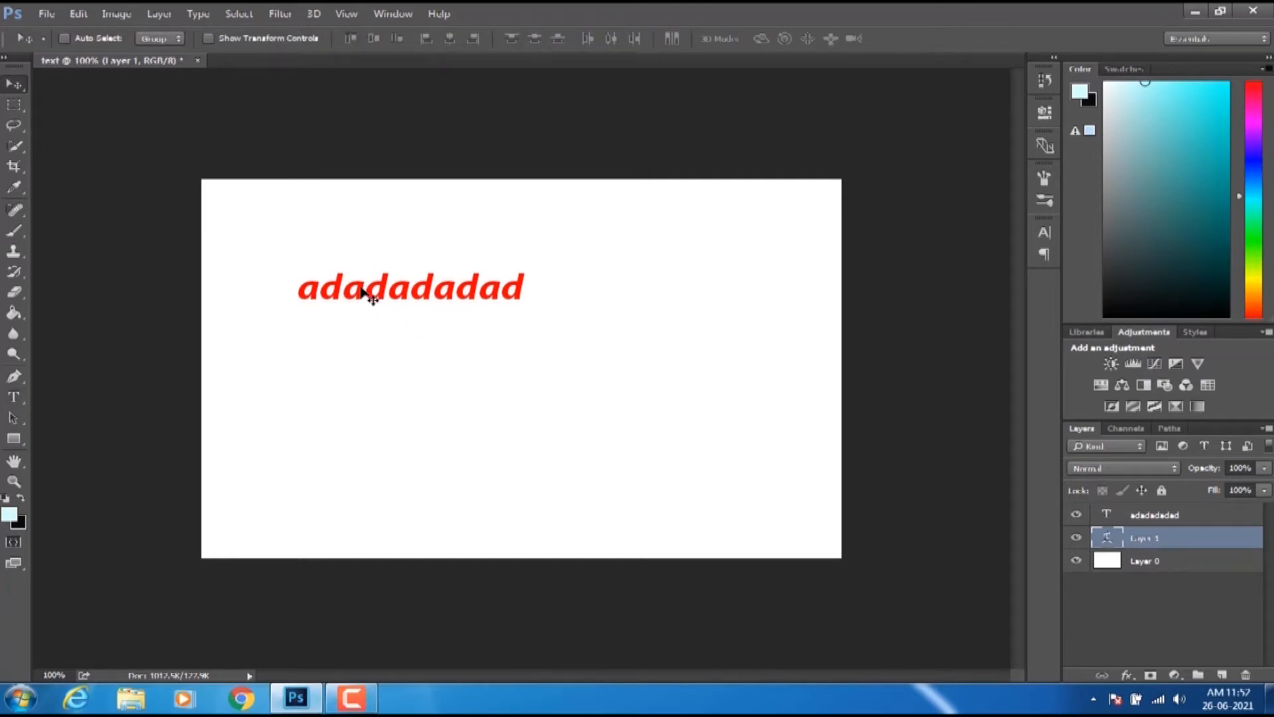
click(14, 397)
click(320, 289)
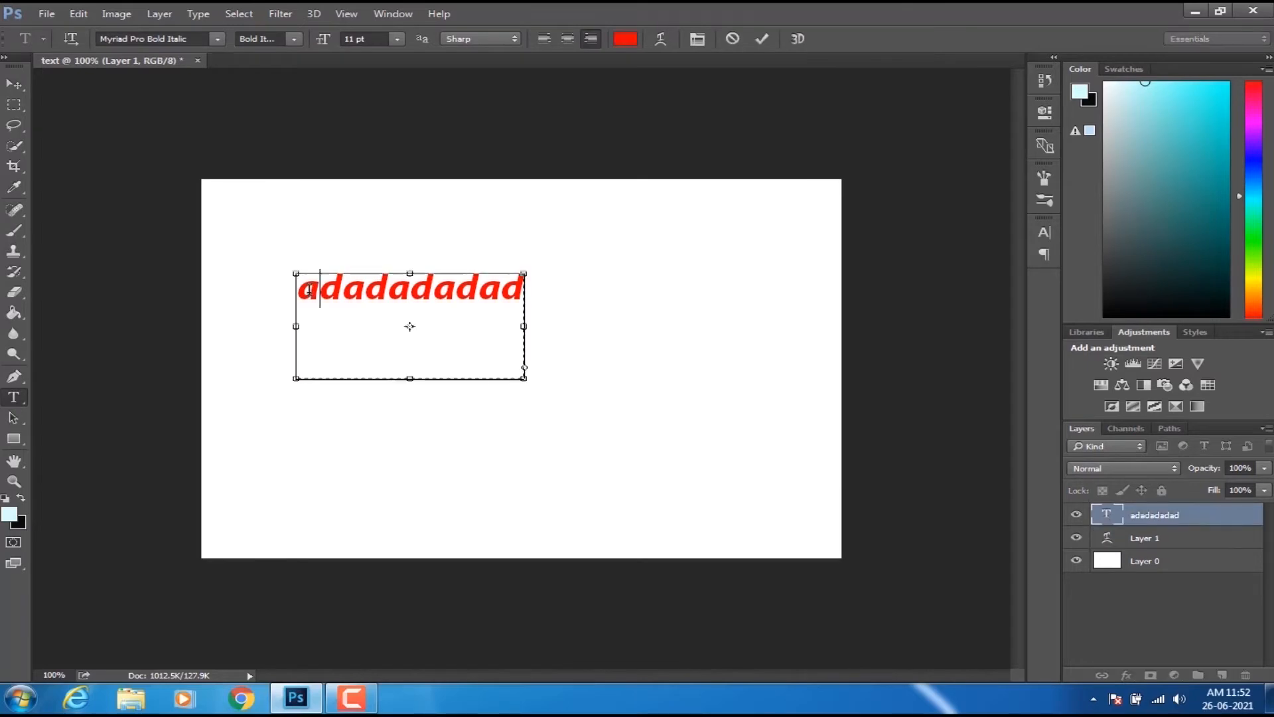
drag(297, 289, 543, 296)
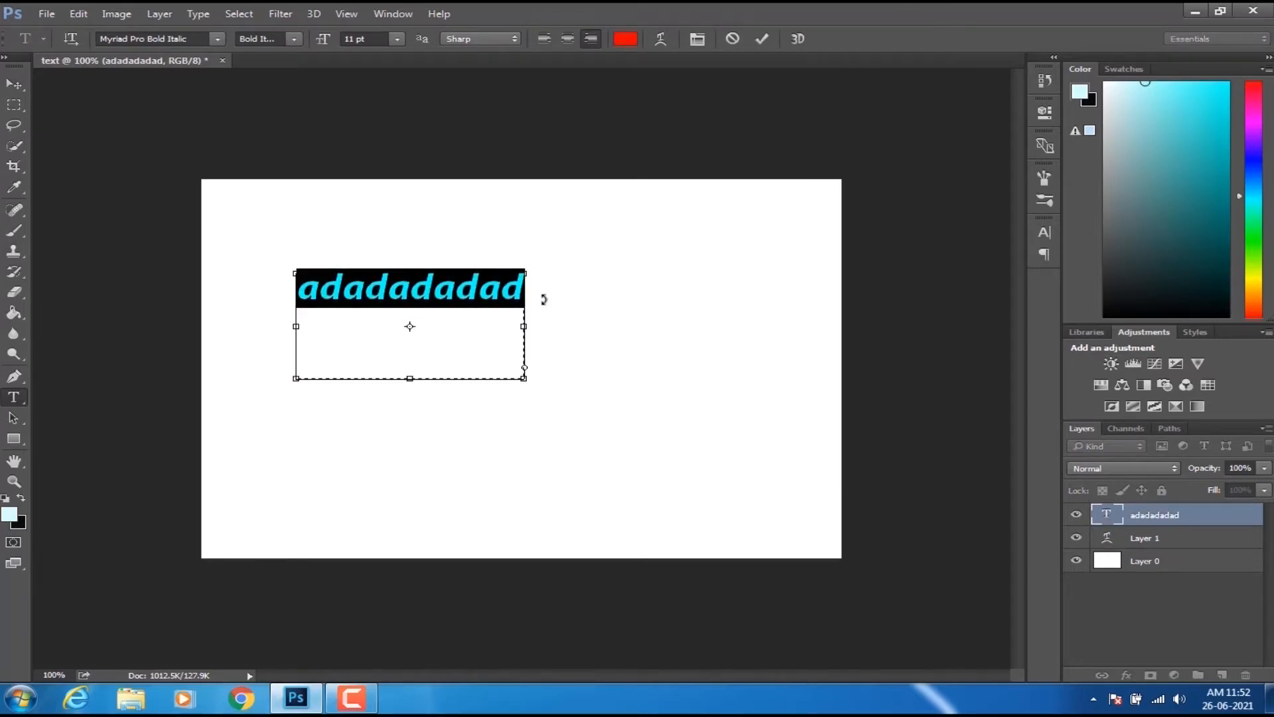
key(BackSpace)
click(18, 90)
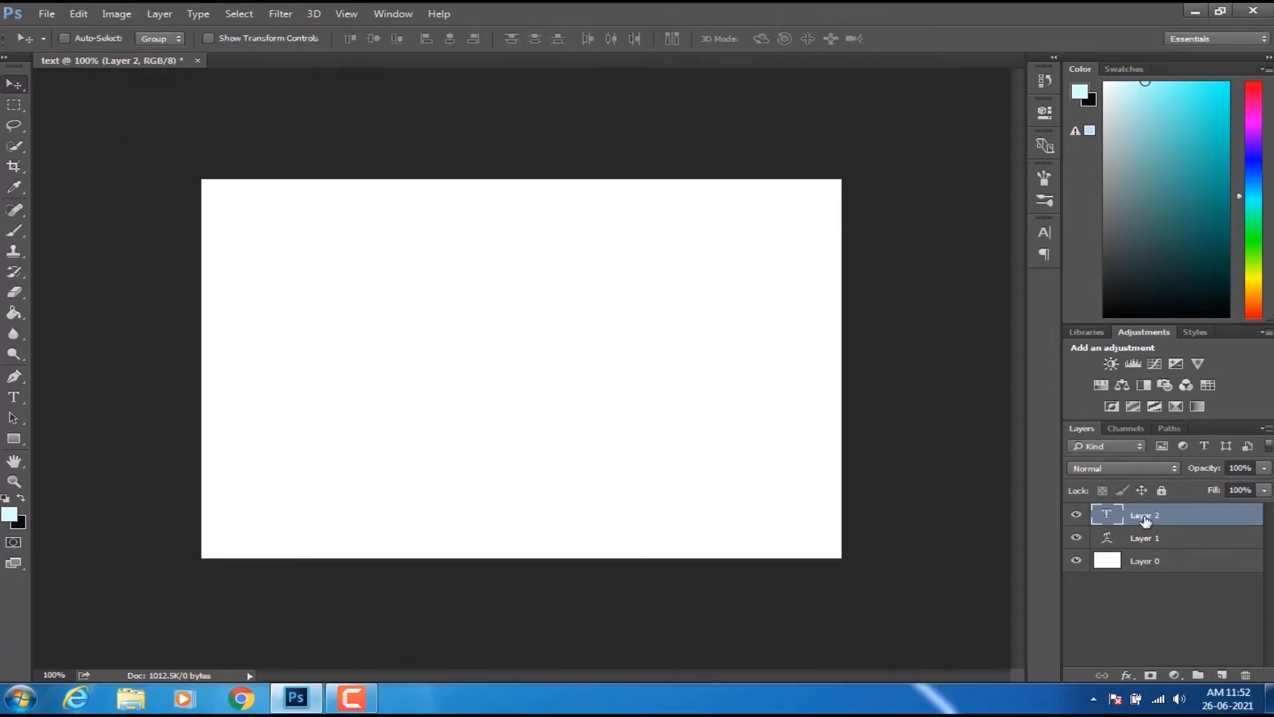
key(Delete)
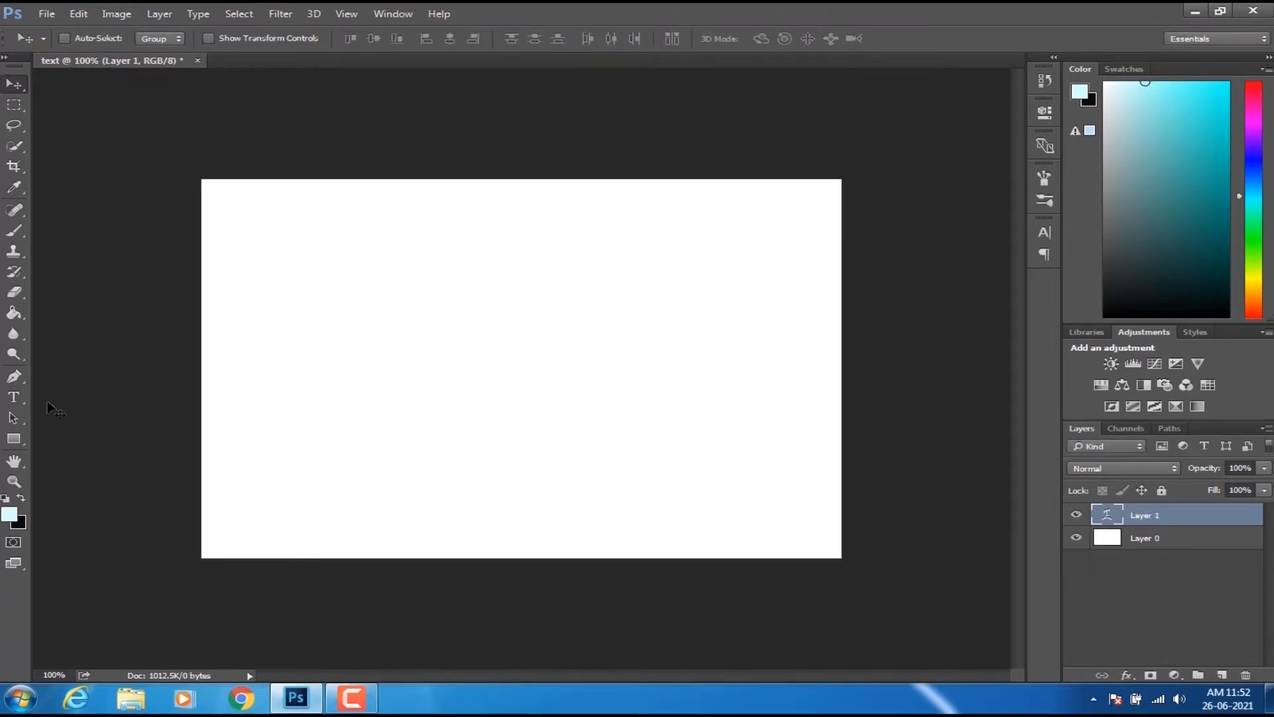
- Draw a rounded rectangle about 416 by 249 px with a 10 px corner radius near the canvas centre
click(12, 440)
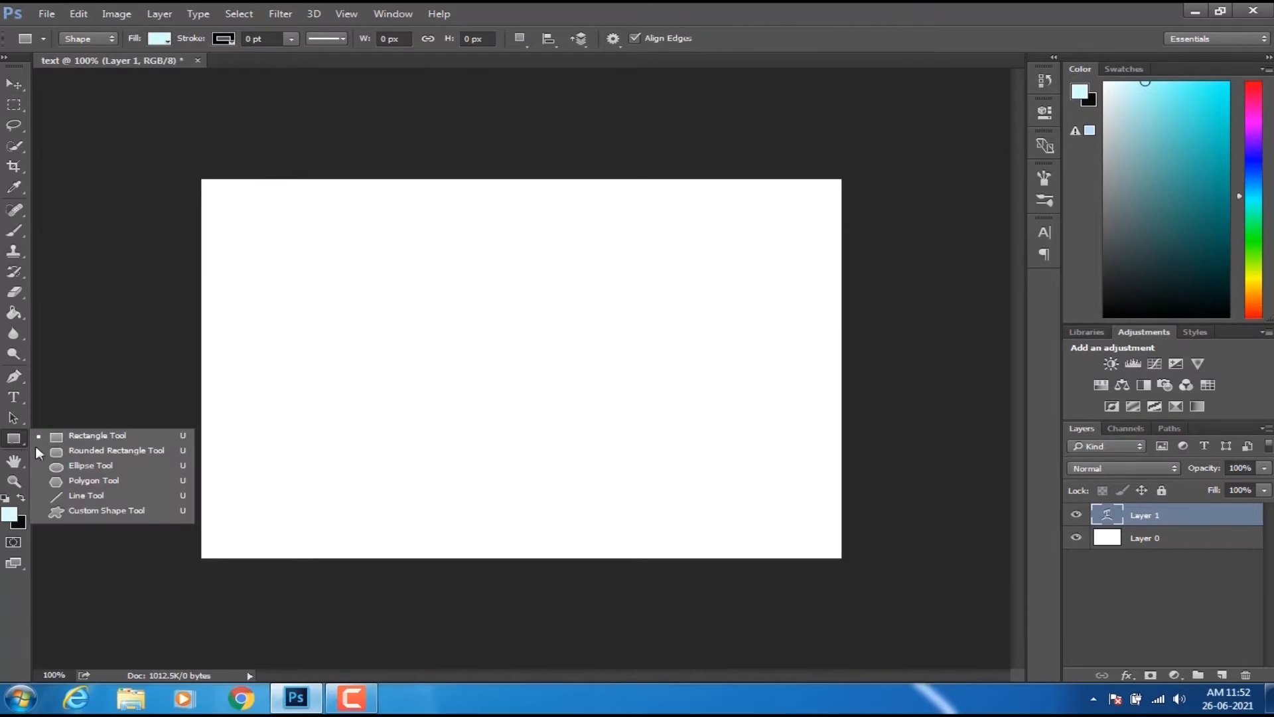
click(100, 450)
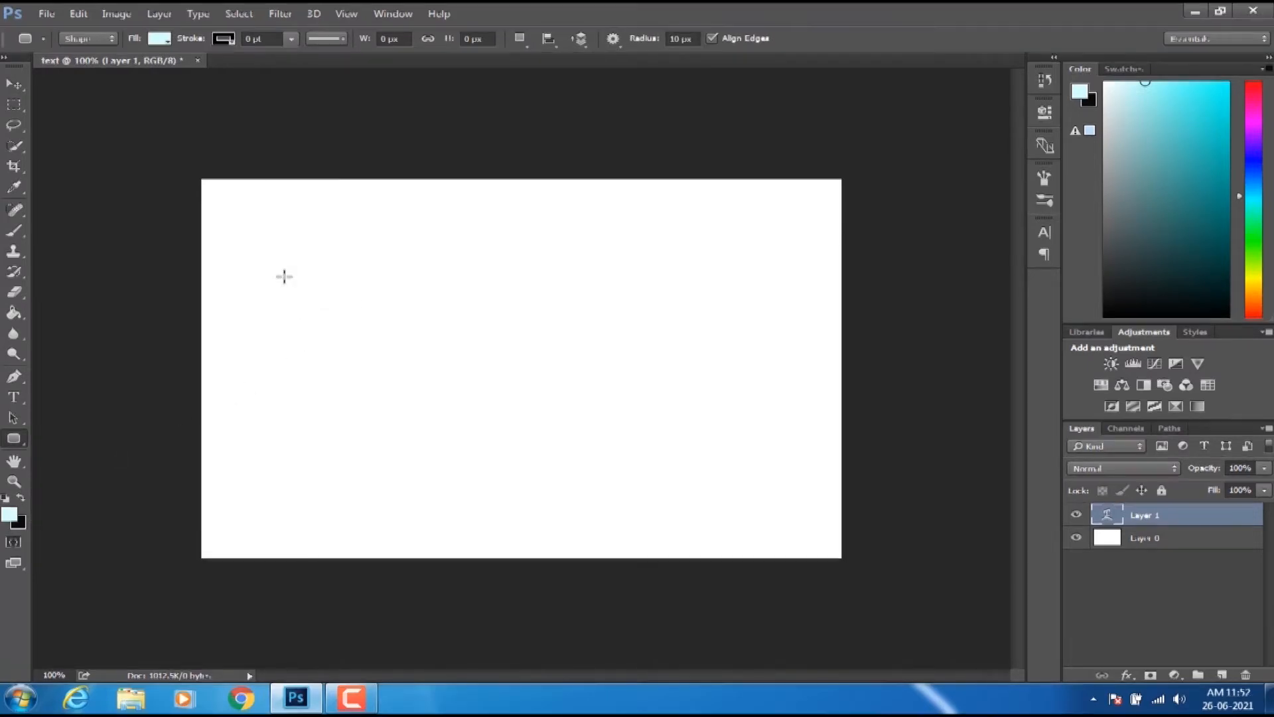
drag(280, 268, 649, 466)
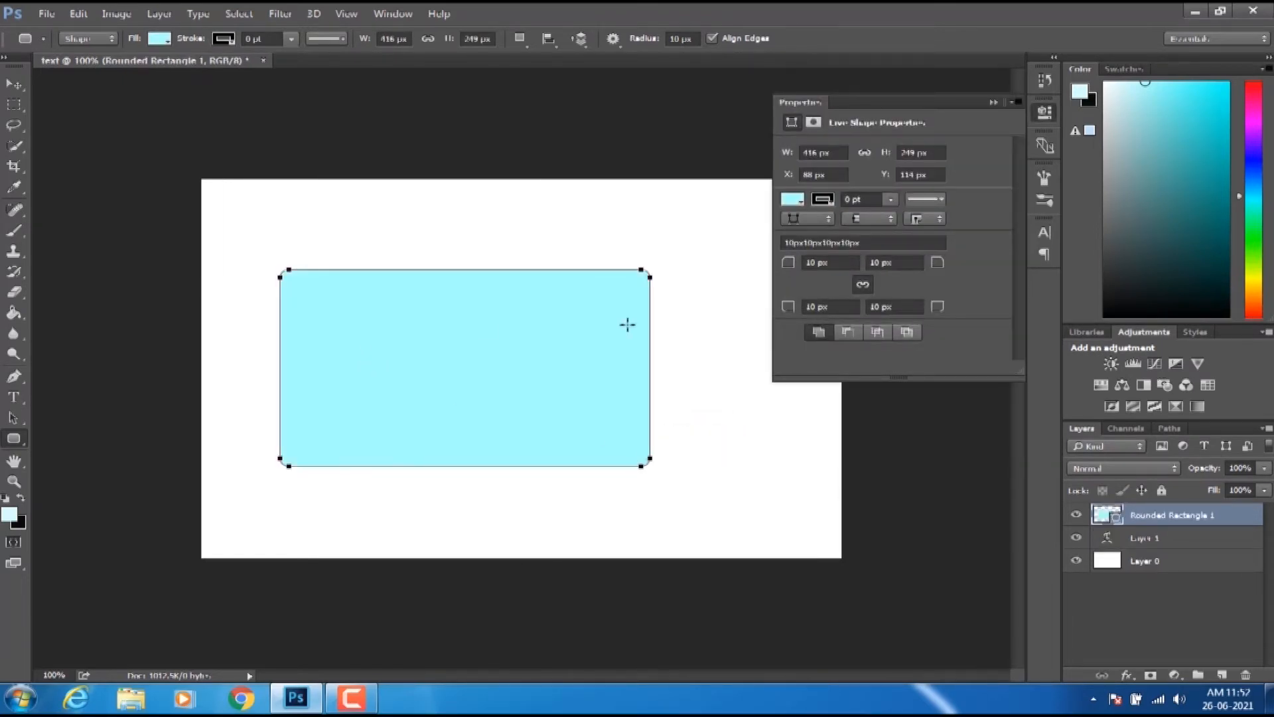
- Set the foreground colour to blue (004fdf) and collapse the shape properties
click(11, 517)
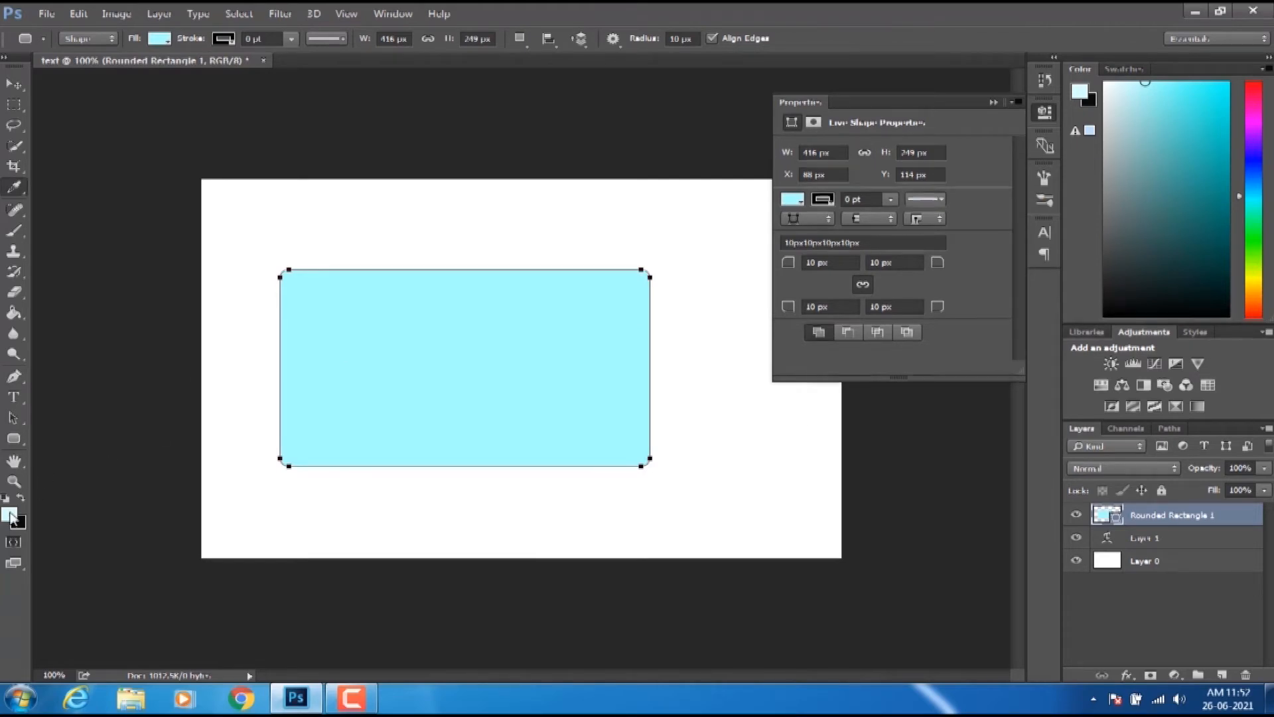
click(855, 346)
click(898, 331)
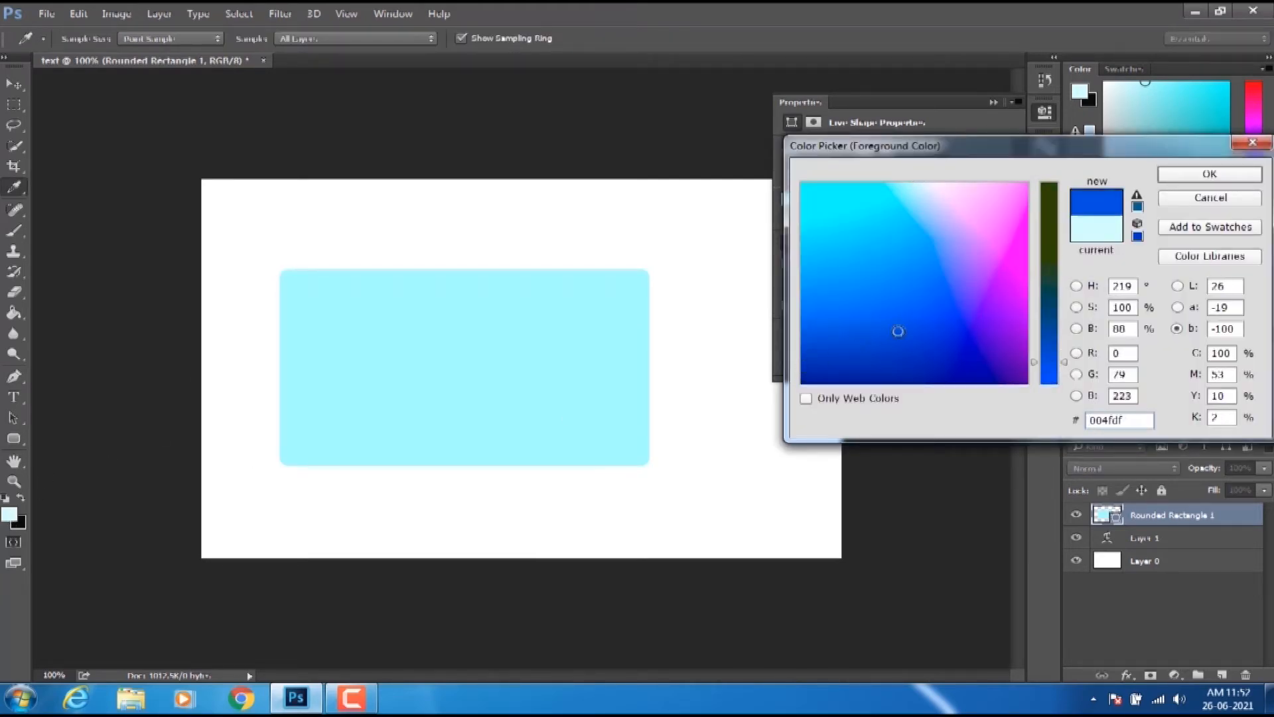
click(1188, 174)
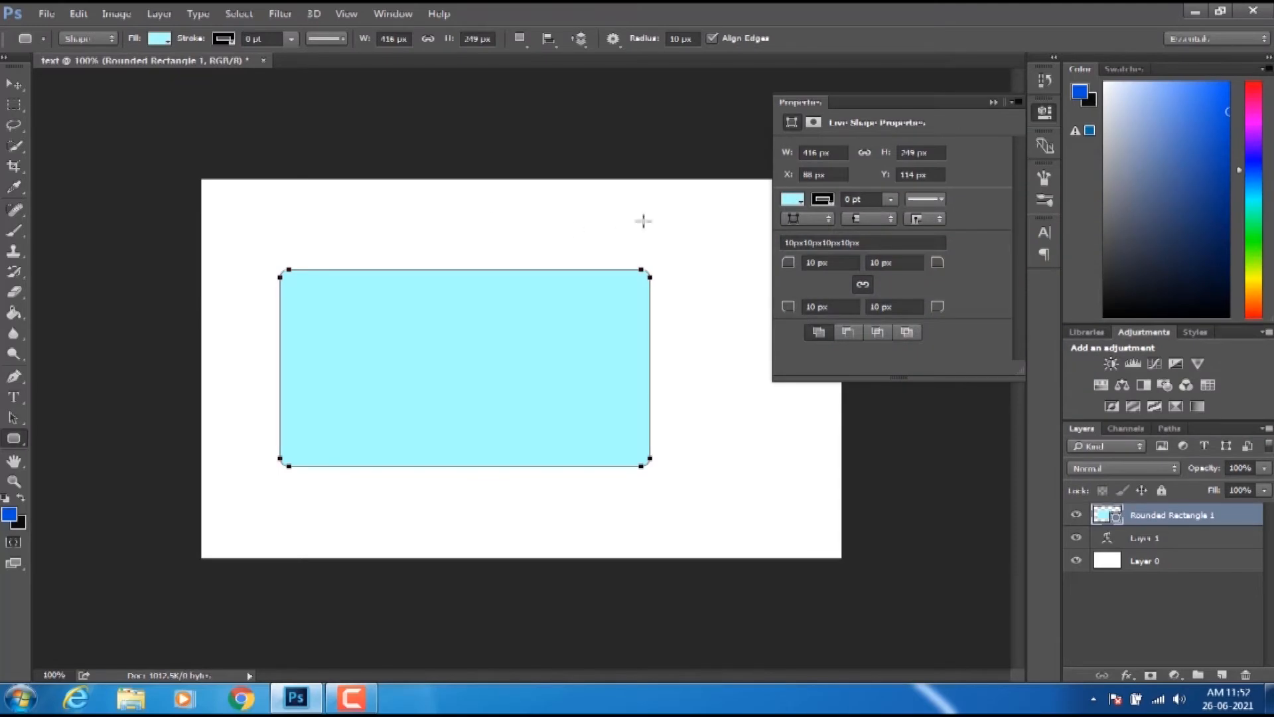
click(993, 102)
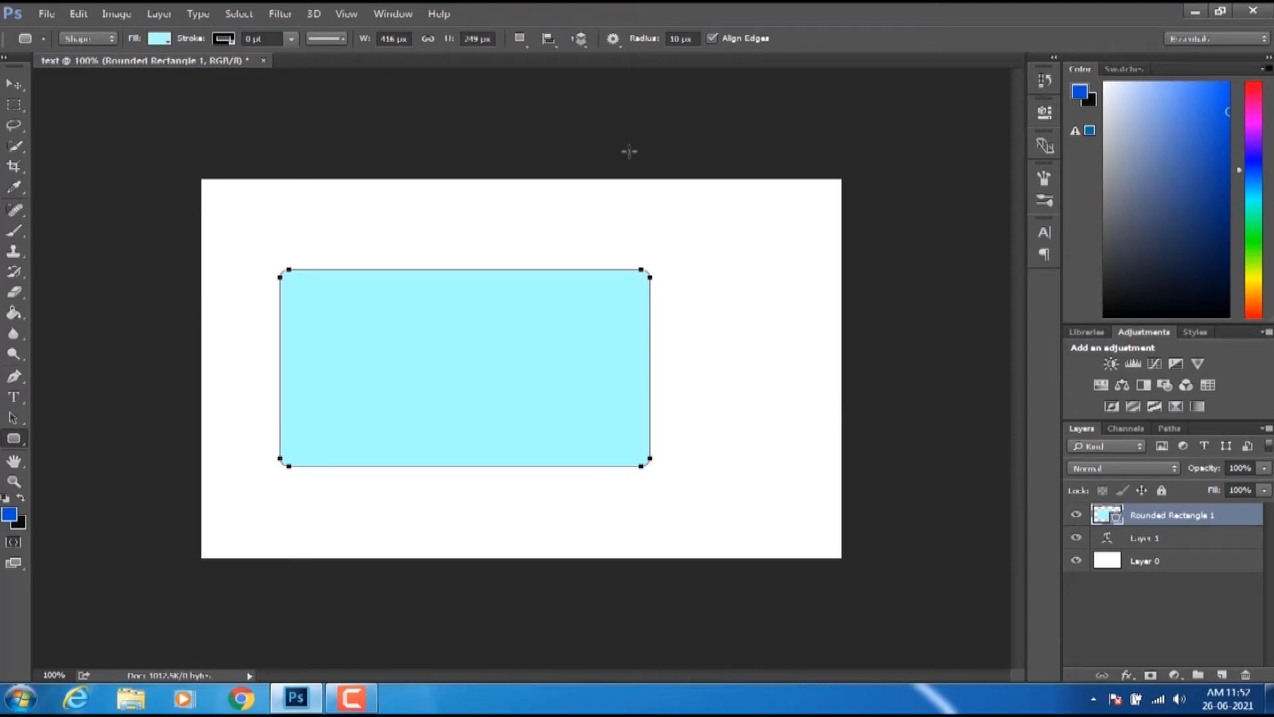
- Draw a second rounded rectangle about 337 by 171 px overlapping the first one's upper corner, keeping the current foreground colour
click(16, 422)
click(14, 439)
drag(471, 213, 770, 347)
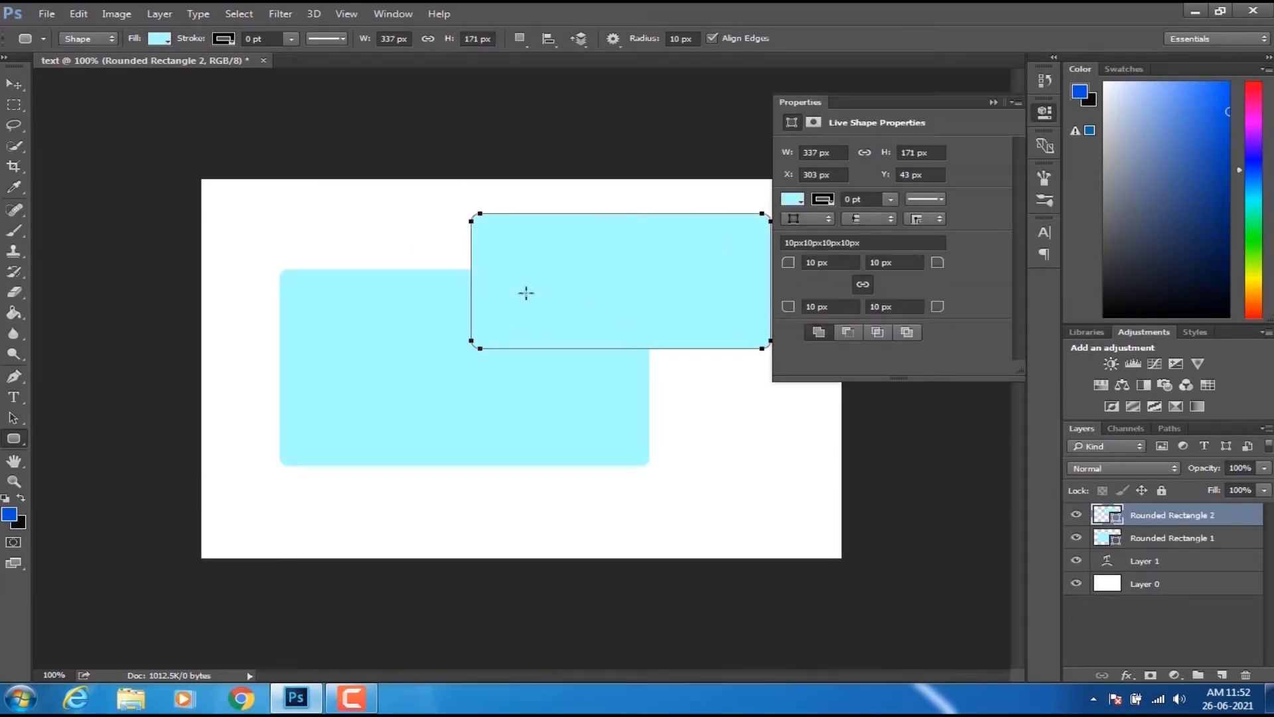
click(9, 516)
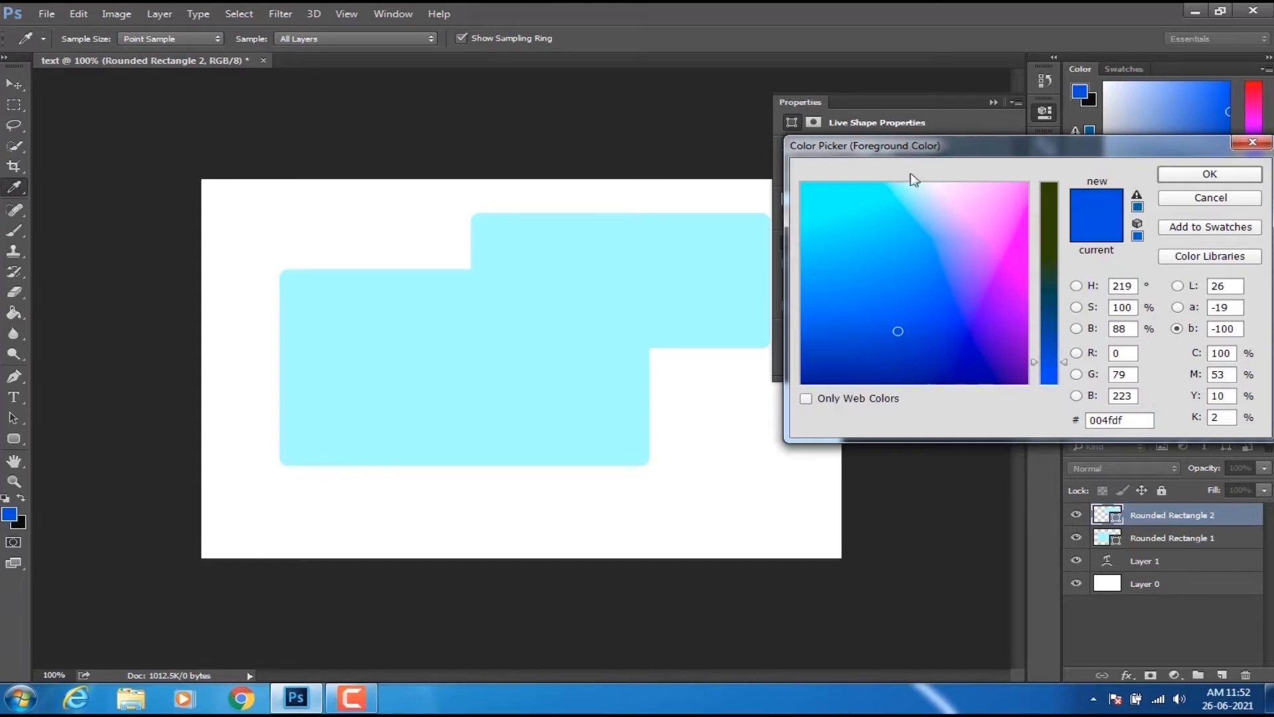
click(1217, 175)
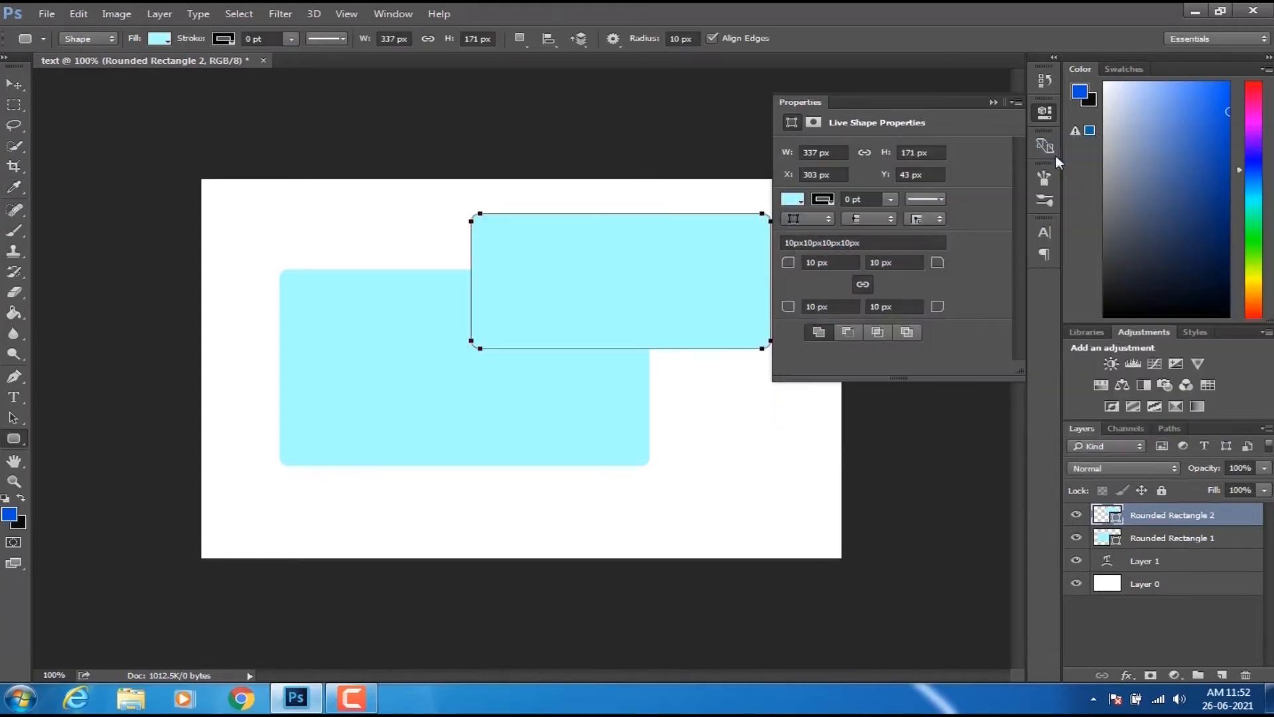
click(994, 102)
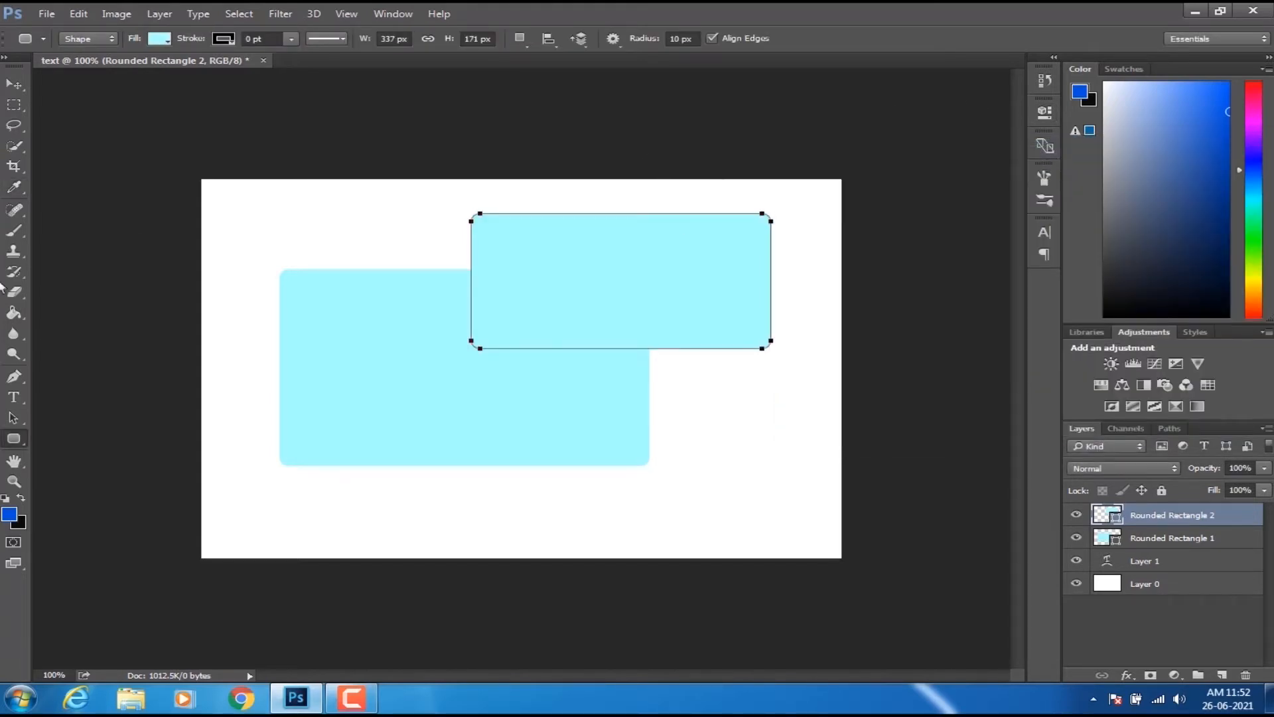
- Rasterize the second rounded rectangle and paint over it with soft blue brush strokes
click(13, 314)
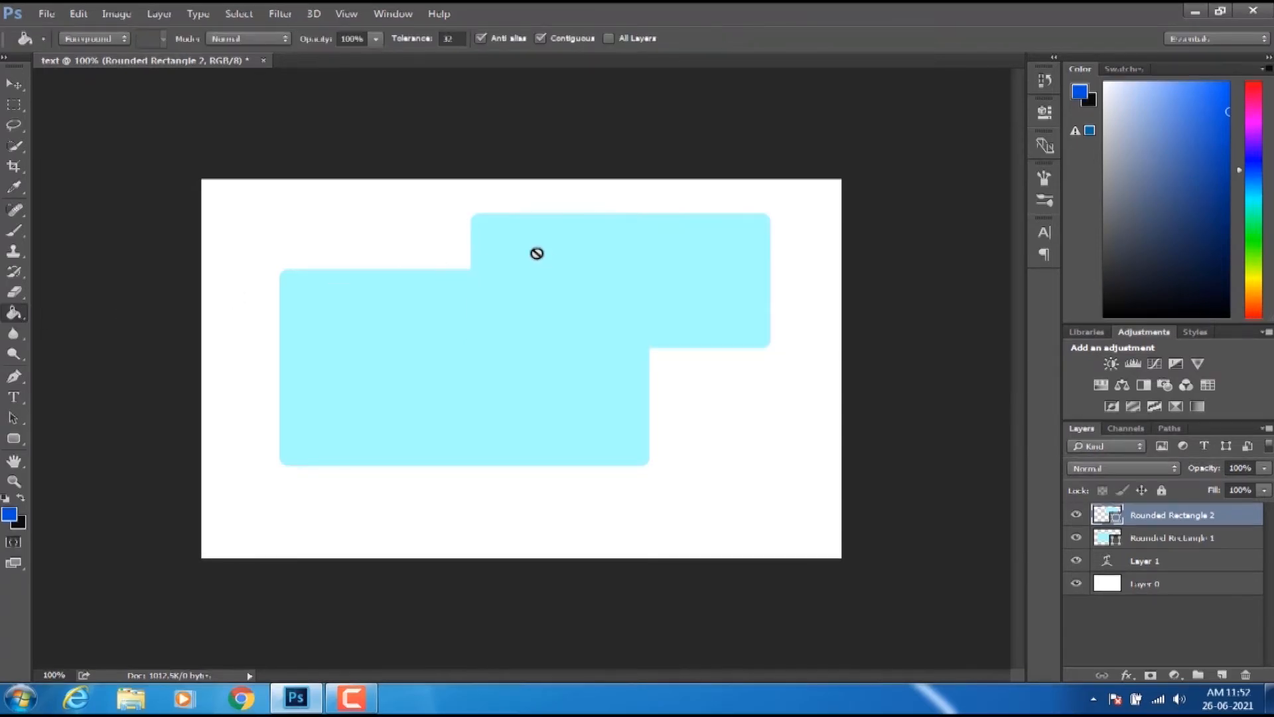
click(13, 231)
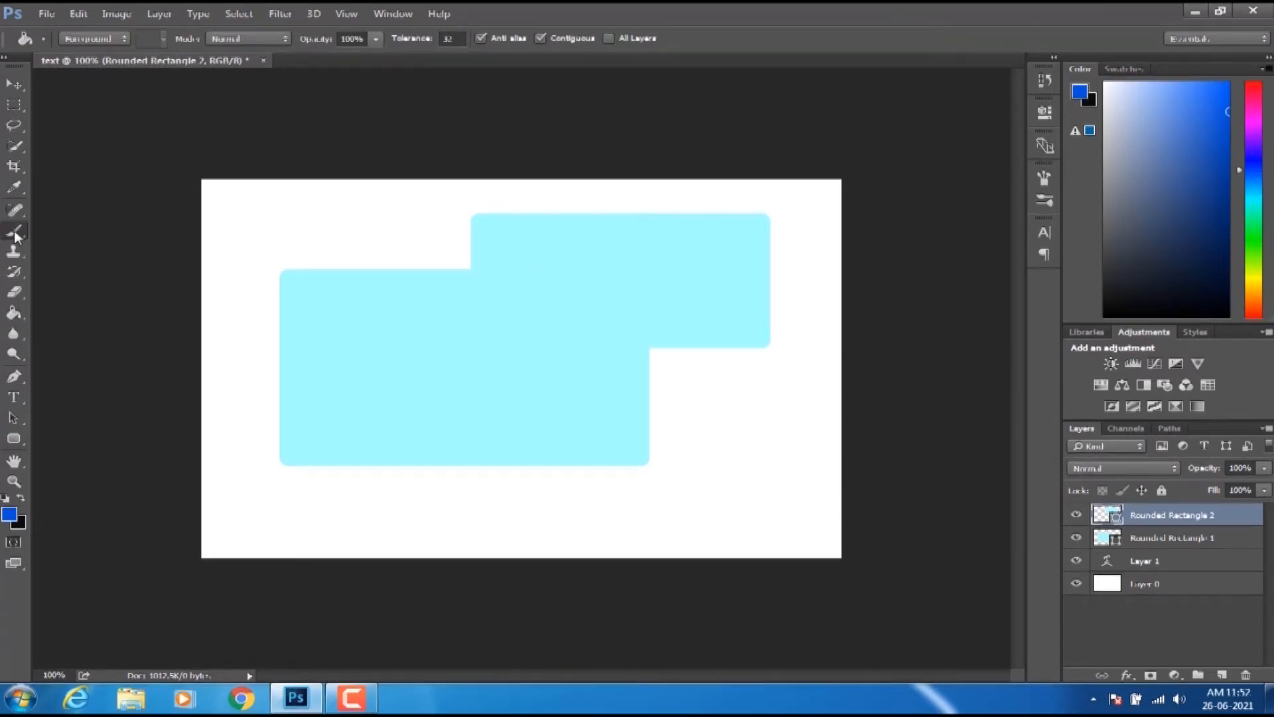
click(512, 259)
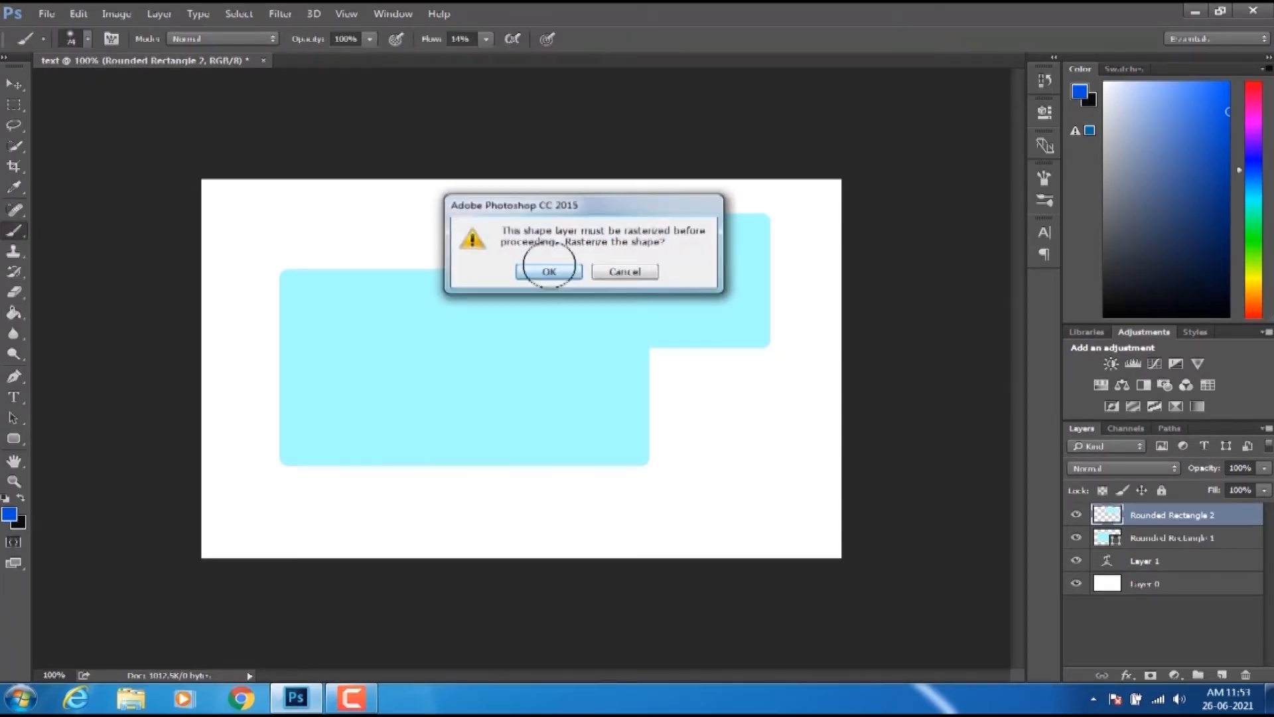
click(535, 273)
mouse_move(529, 239)
mouse_down()
mouse_move(535, 258)
mouse_move(629, 256)
mouse_move(484, 248)
mouse_move(654, 225)
mouse_move(603, 231)
mouse_move(712, 237)
mouse_move(629, 272)
mouse_move(705, 281)
mouse_move(643, 321)
mouse_move(731, 333)
mouse_move(728, 265)
mouse_move(768, 233)
mouse_move(527, 221)
mouse_move(469, 236)
mouse_move(705, 323)
mouse_move(674, 341)
mouse_move(757, 342)
mouse_up()
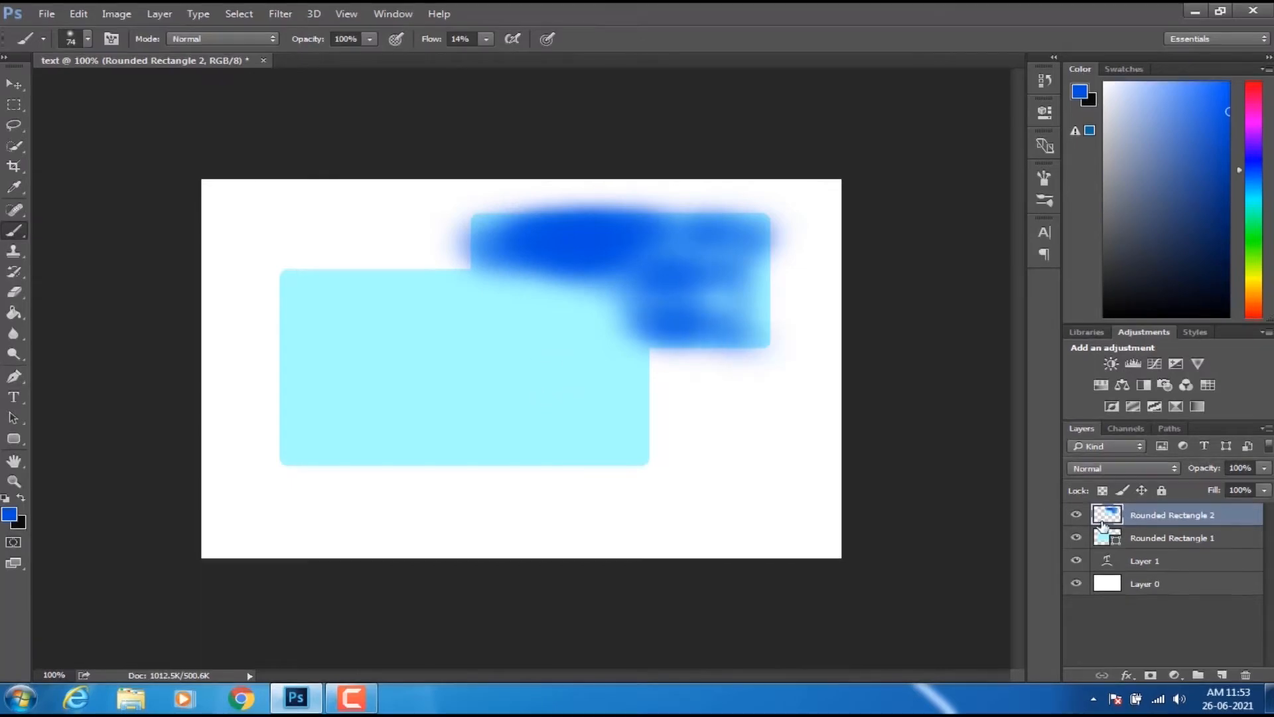
- Delete the Rounded Rectangle 2 and Rounded Rectangle 1 layers
right_click(1133, 522)
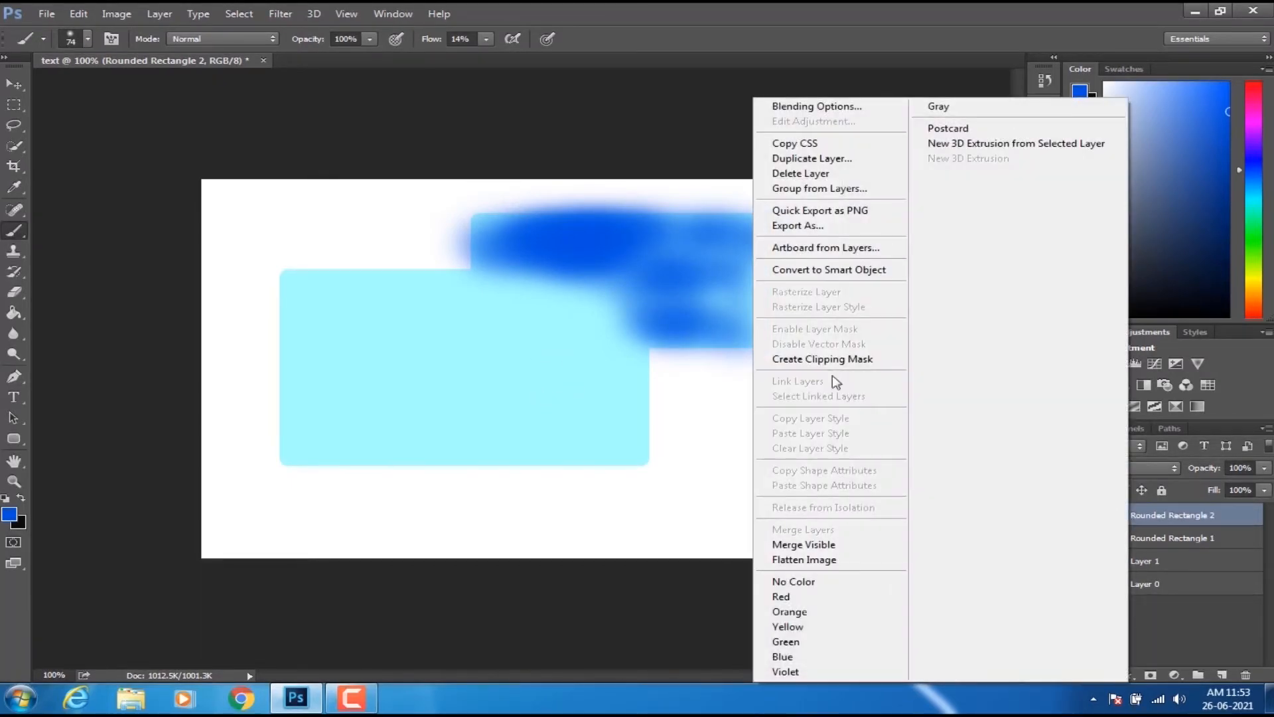
click(827, 174)
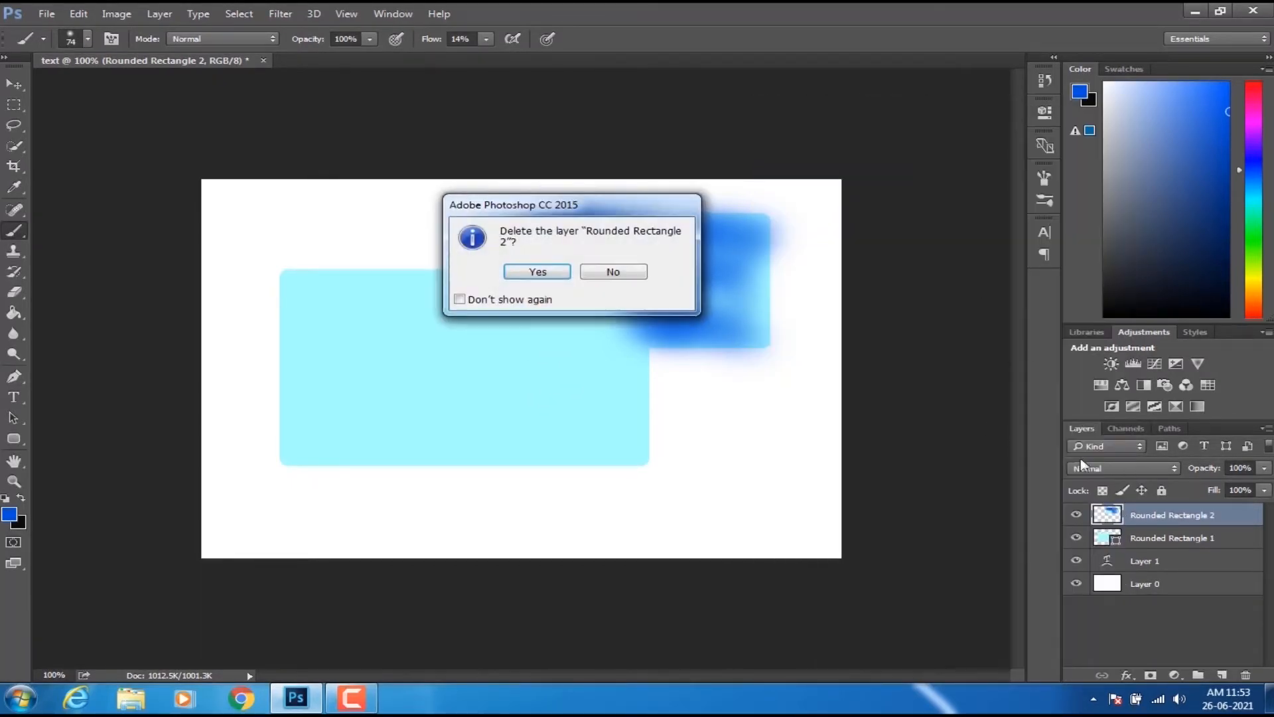
click(543, 271)
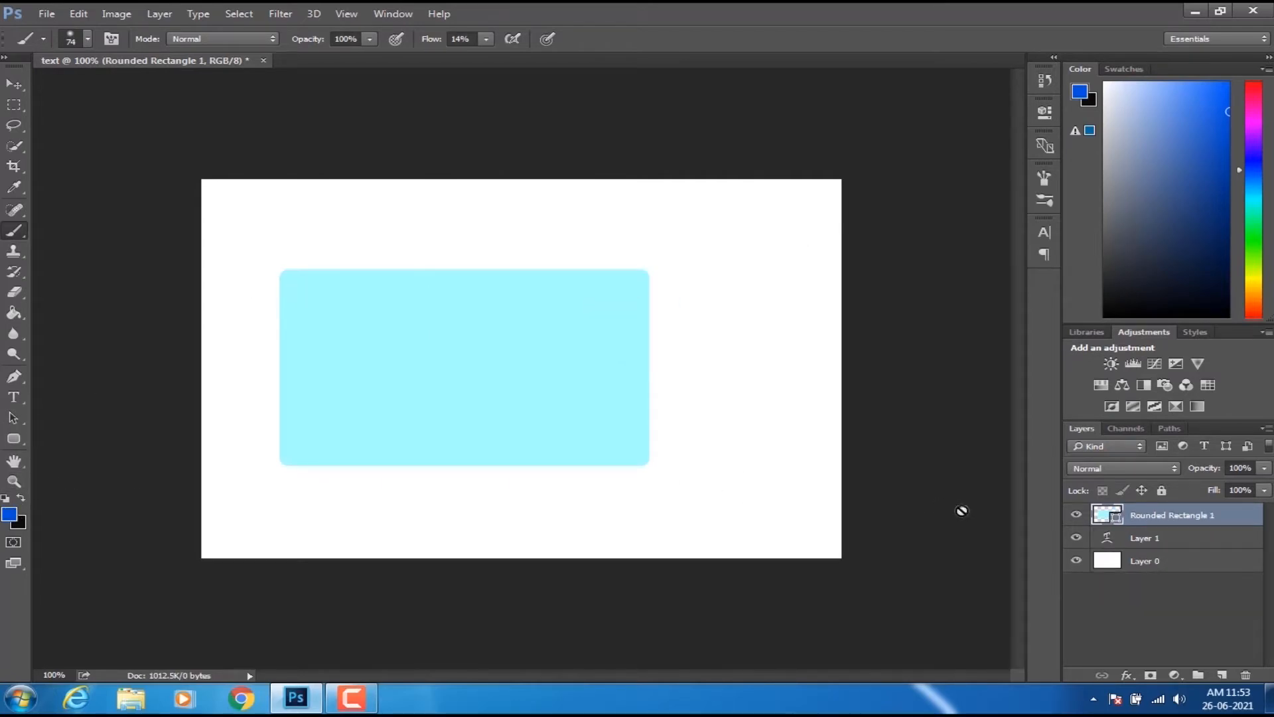
right_click(1131, 517)
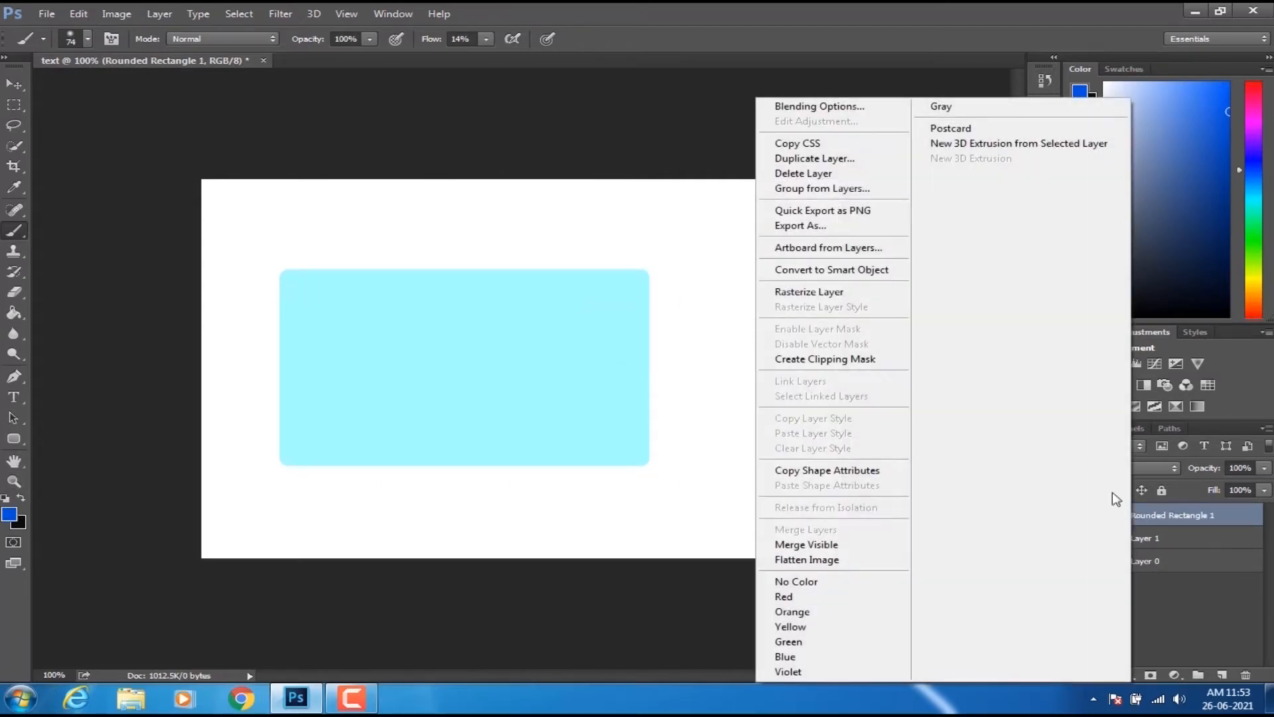
click(830, 174)
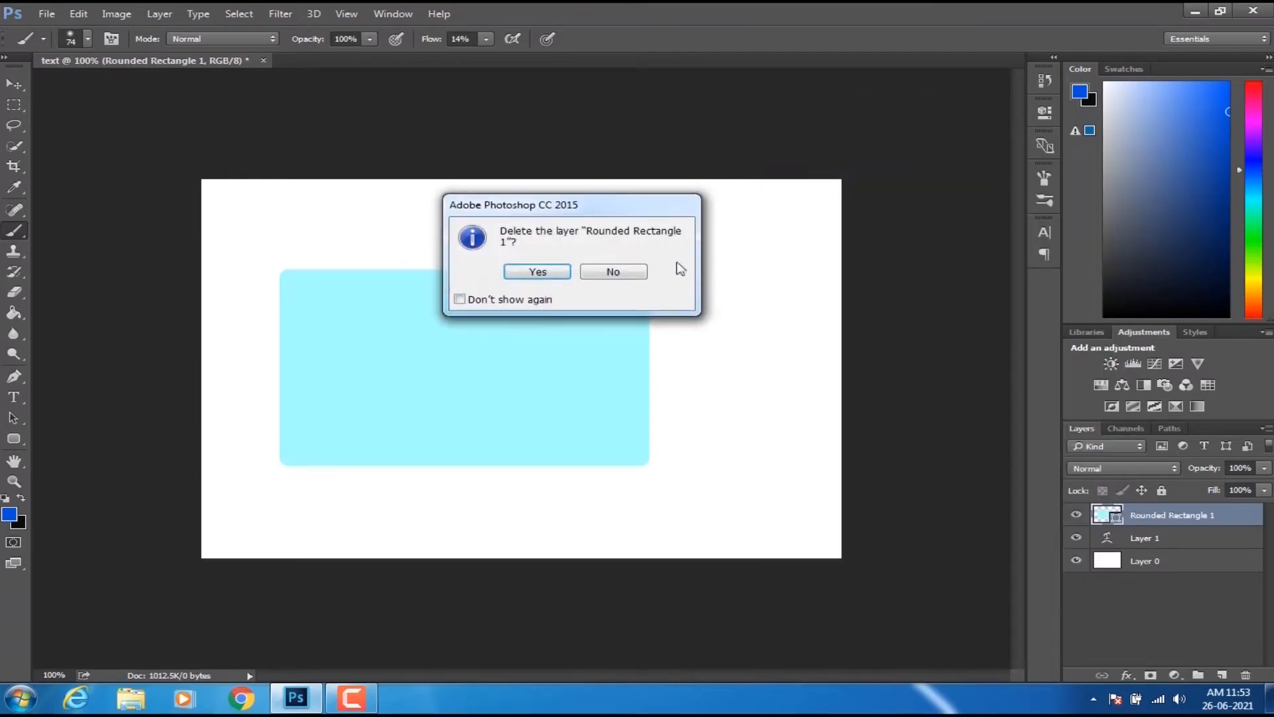
click(538, 272)
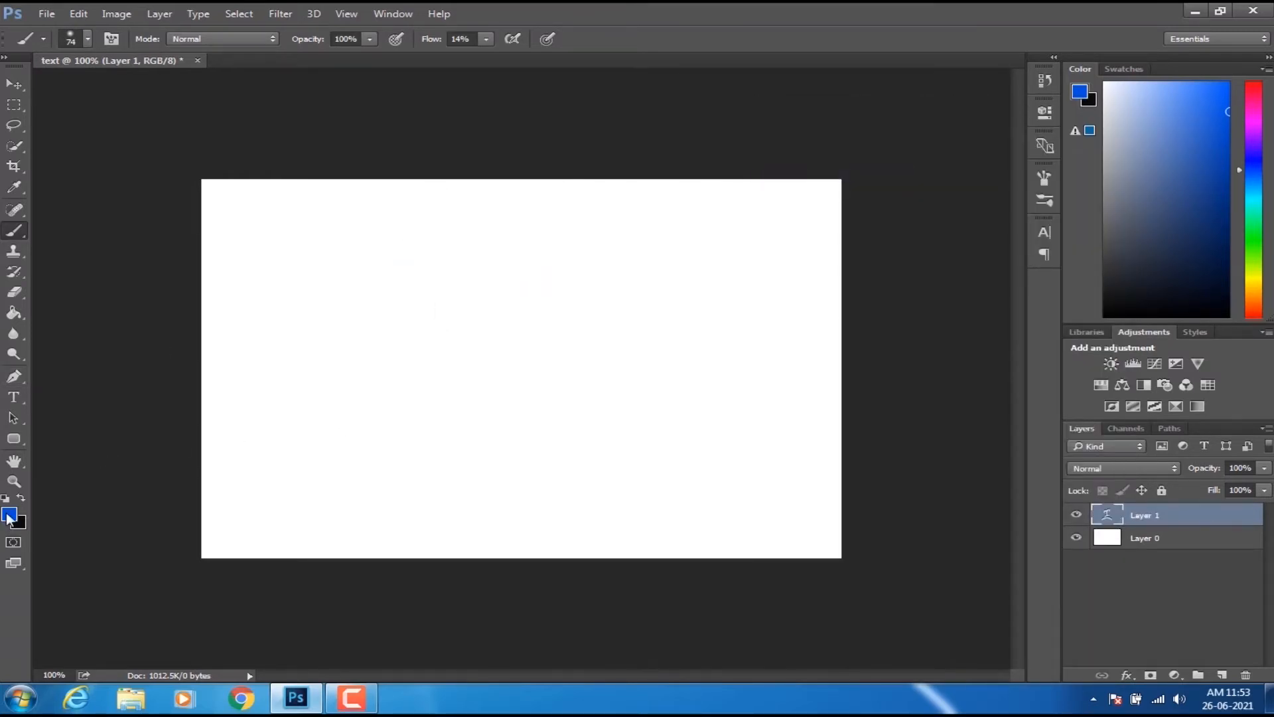
- Draw a square-cornered blue rectangle about 411 by 192 px in the canvas's lower middle and collapse its properties
click(9, 515)
click(1177, 174)
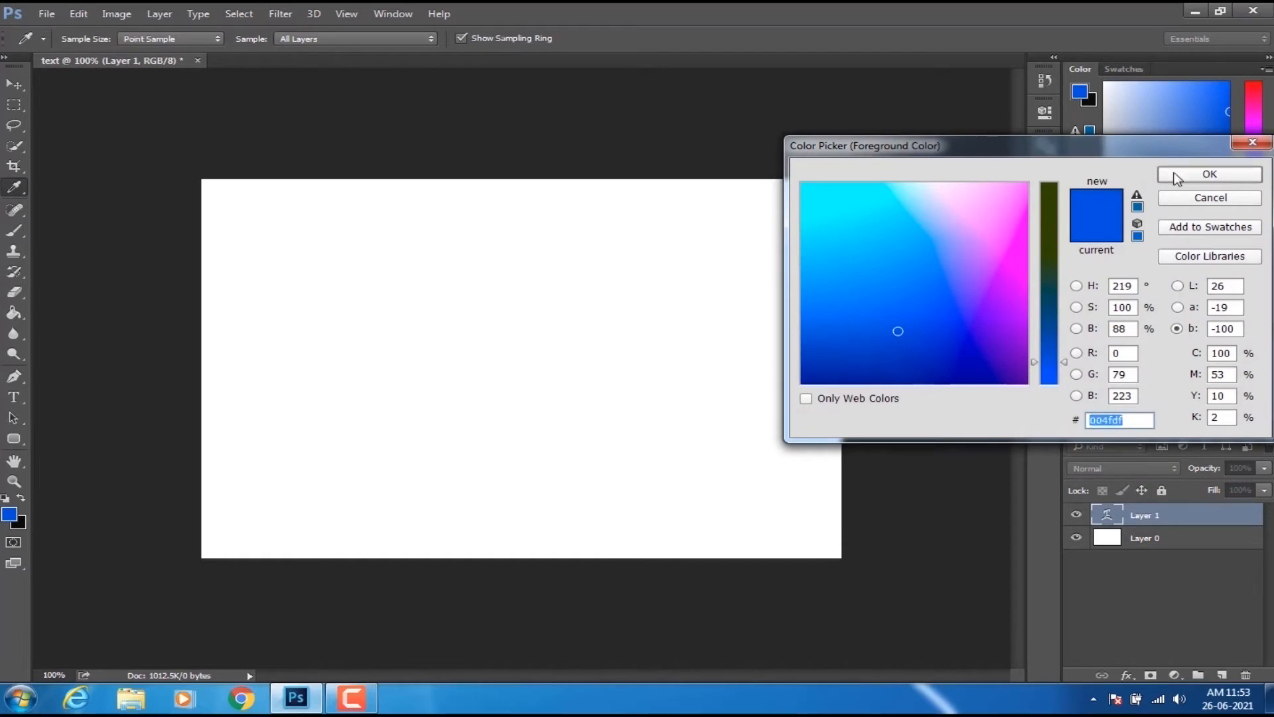
click(14, 440)
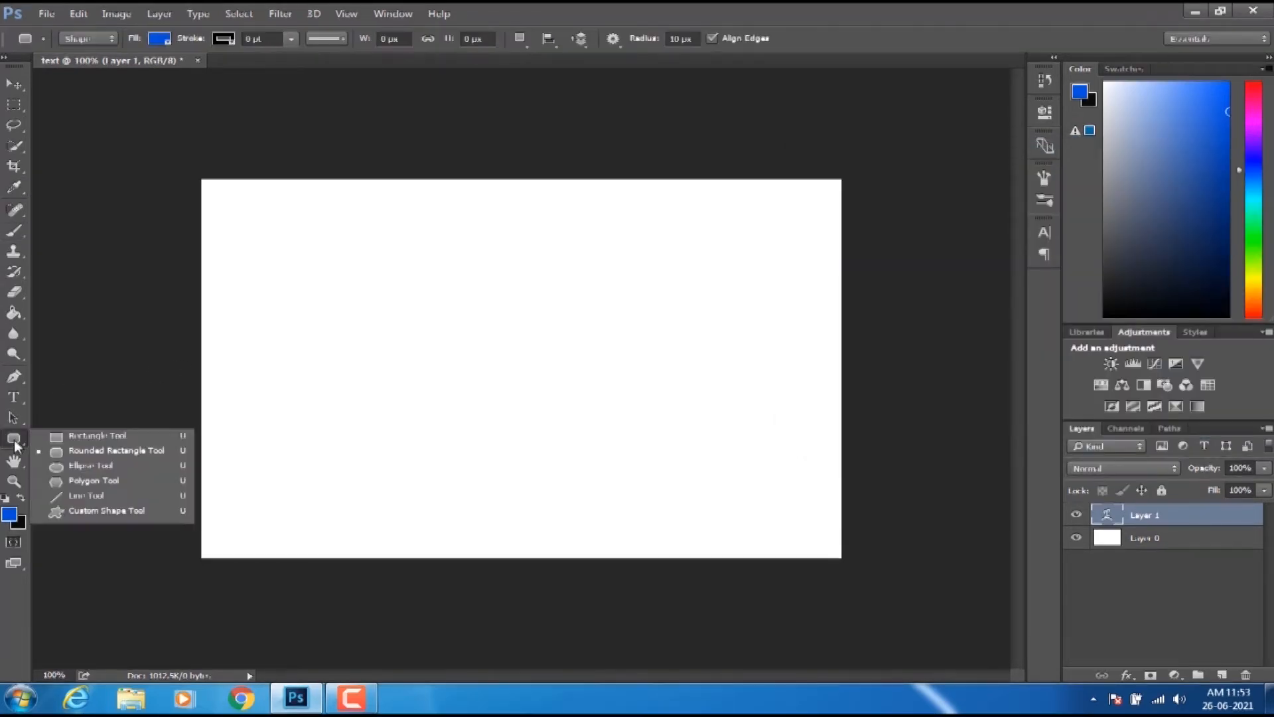
click(99, 437)
drag(304, 318, 668, 469)
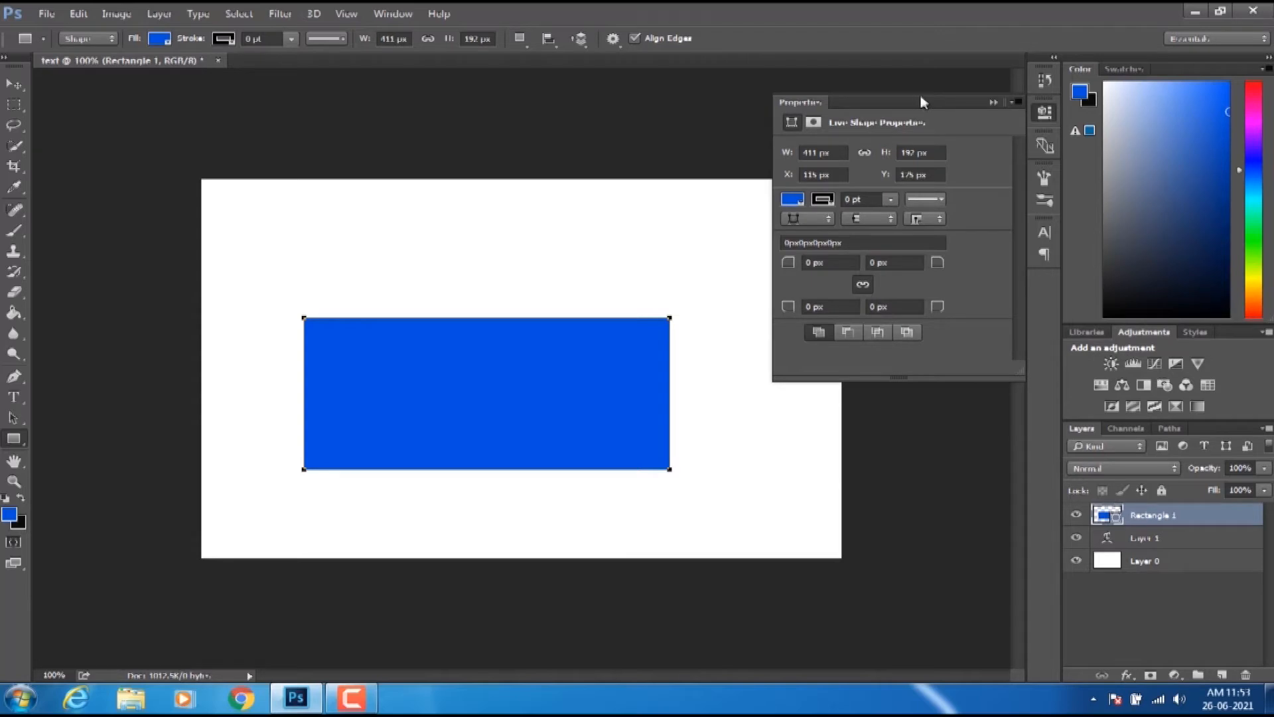
click(994, 102)
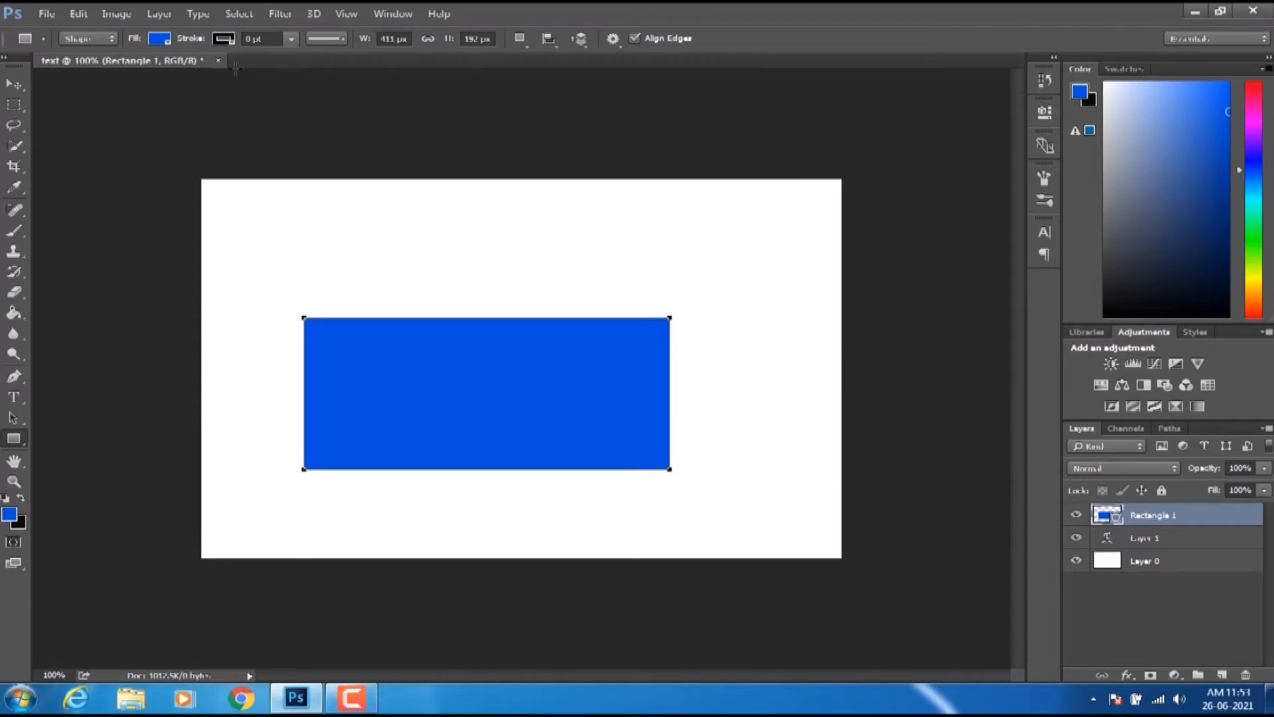
- Change the rectangle's fill to the recently used near-white colour and its stroke colour to red
click(158, 38)
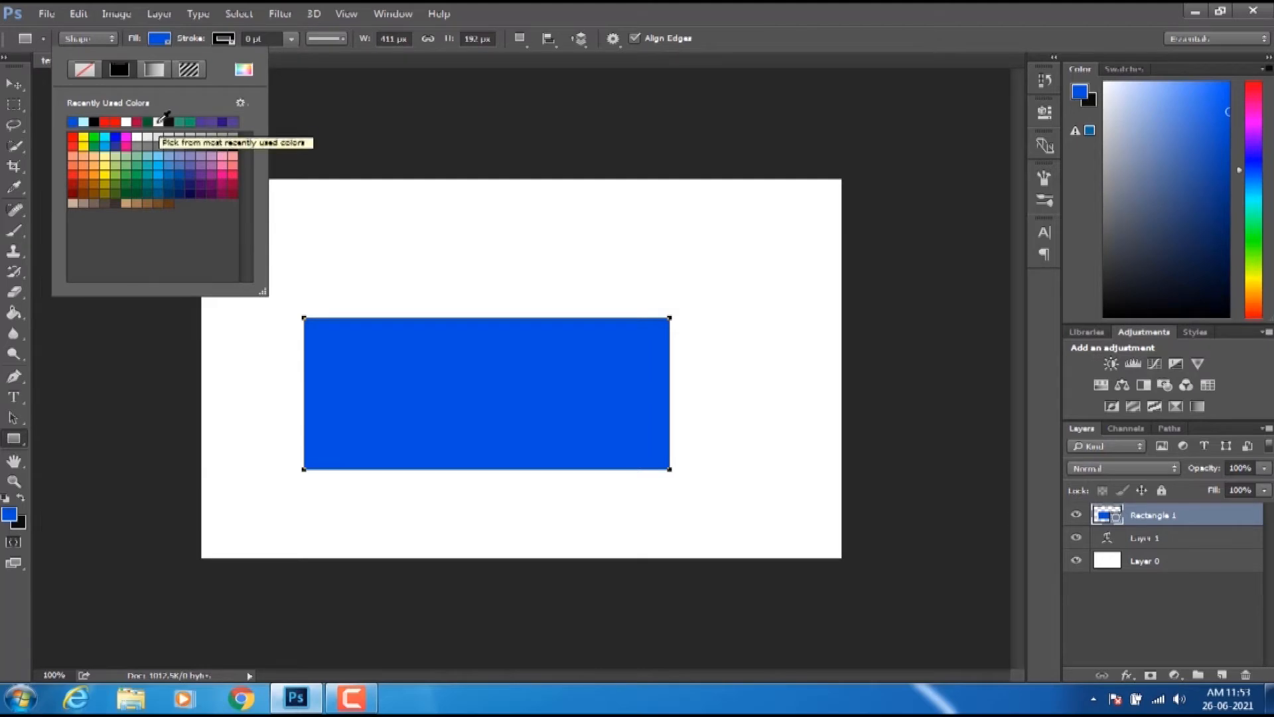
click(160, 121)
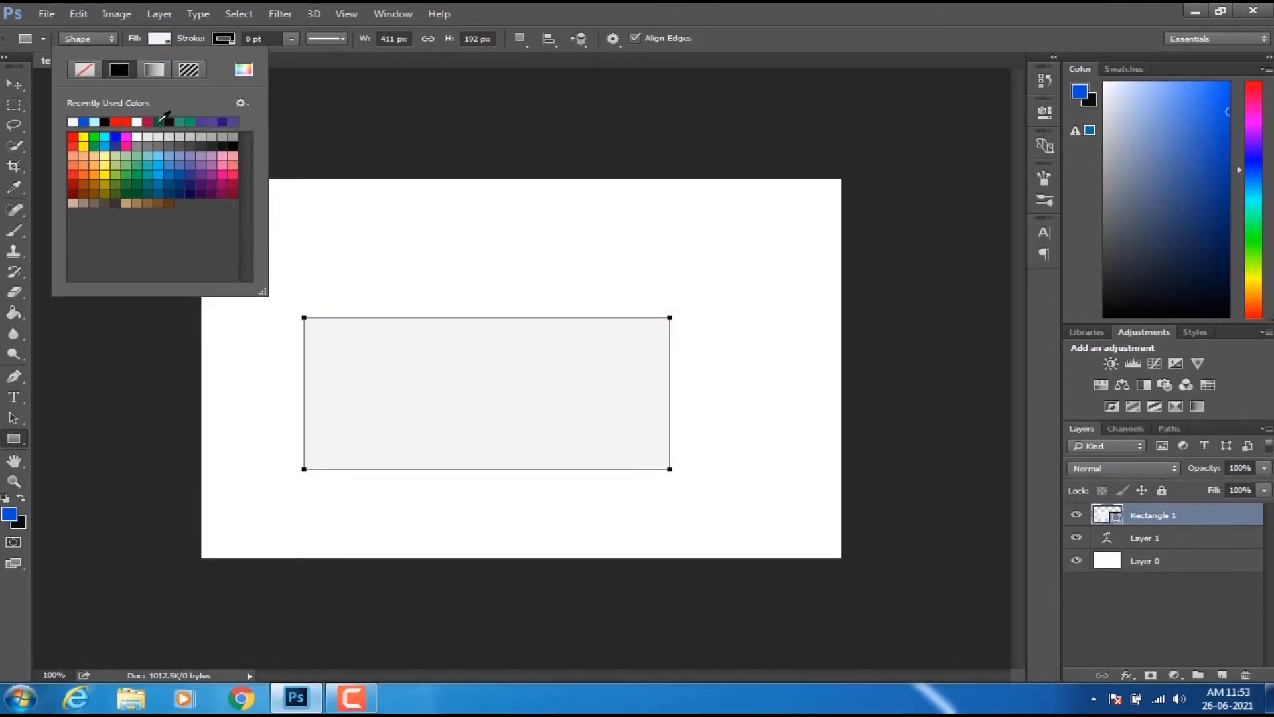
click(223, 38)
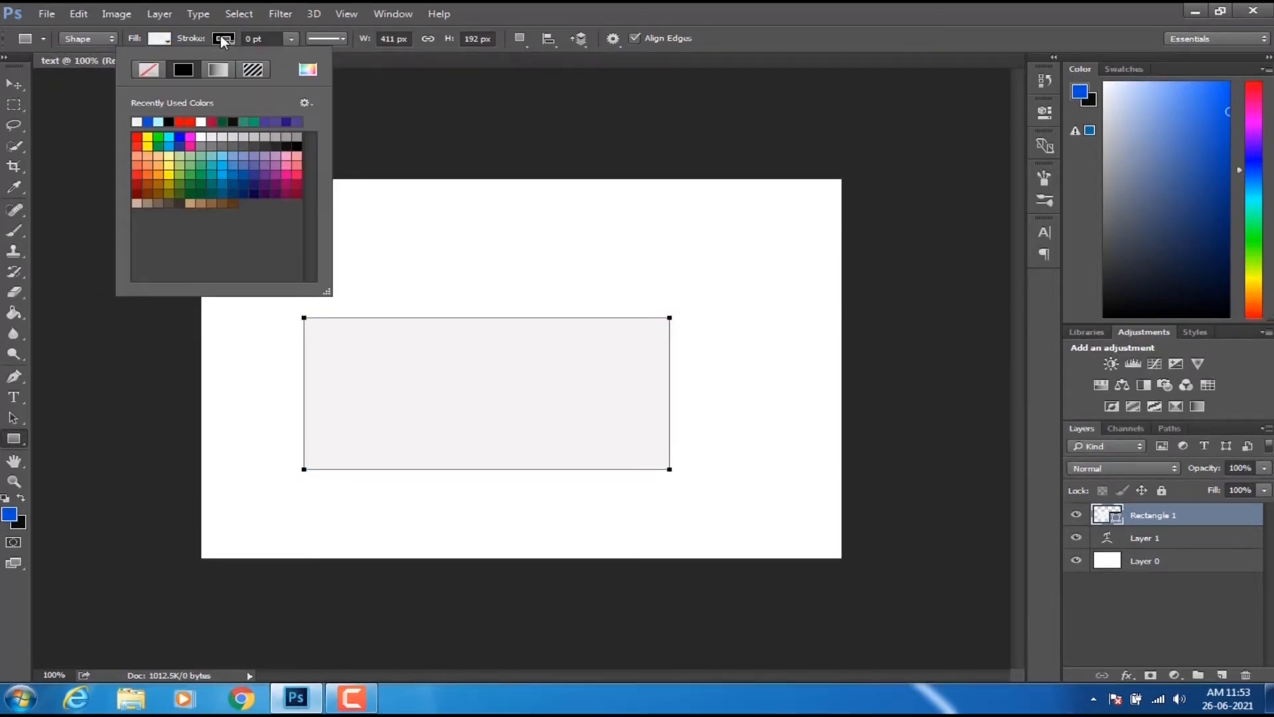
click(180, 123)
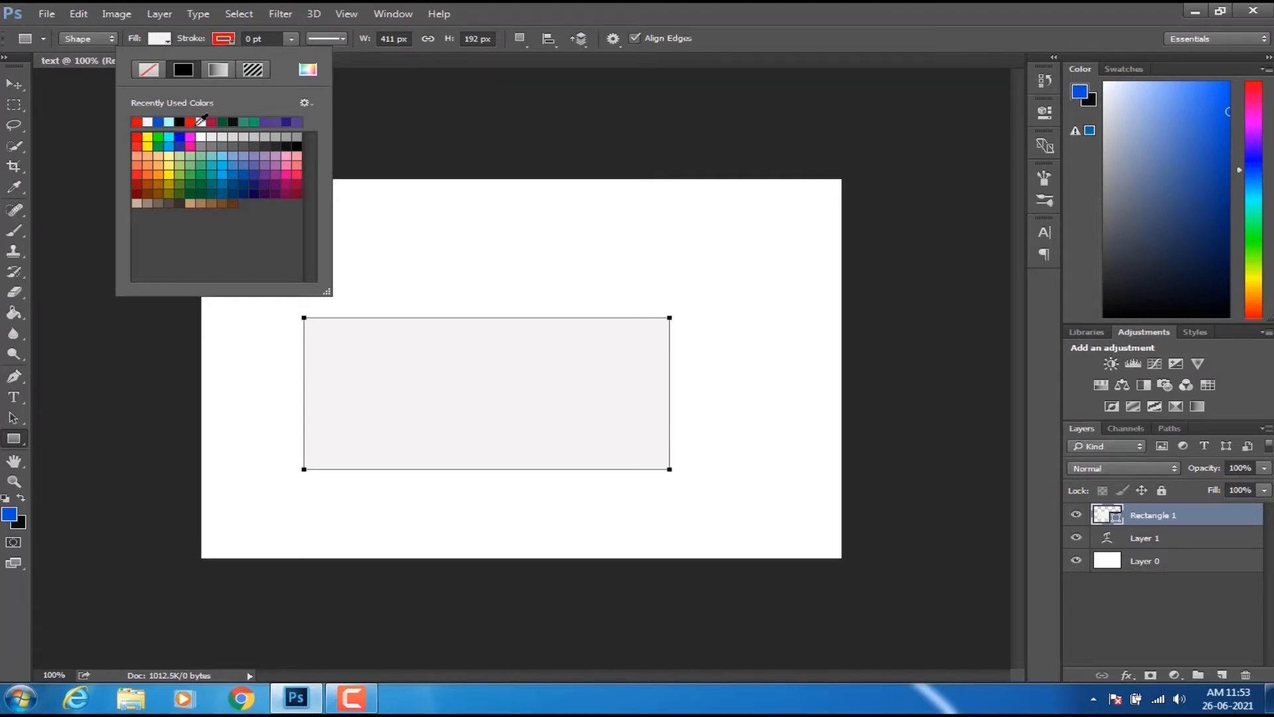
click(193, 124)
click(13, 86)
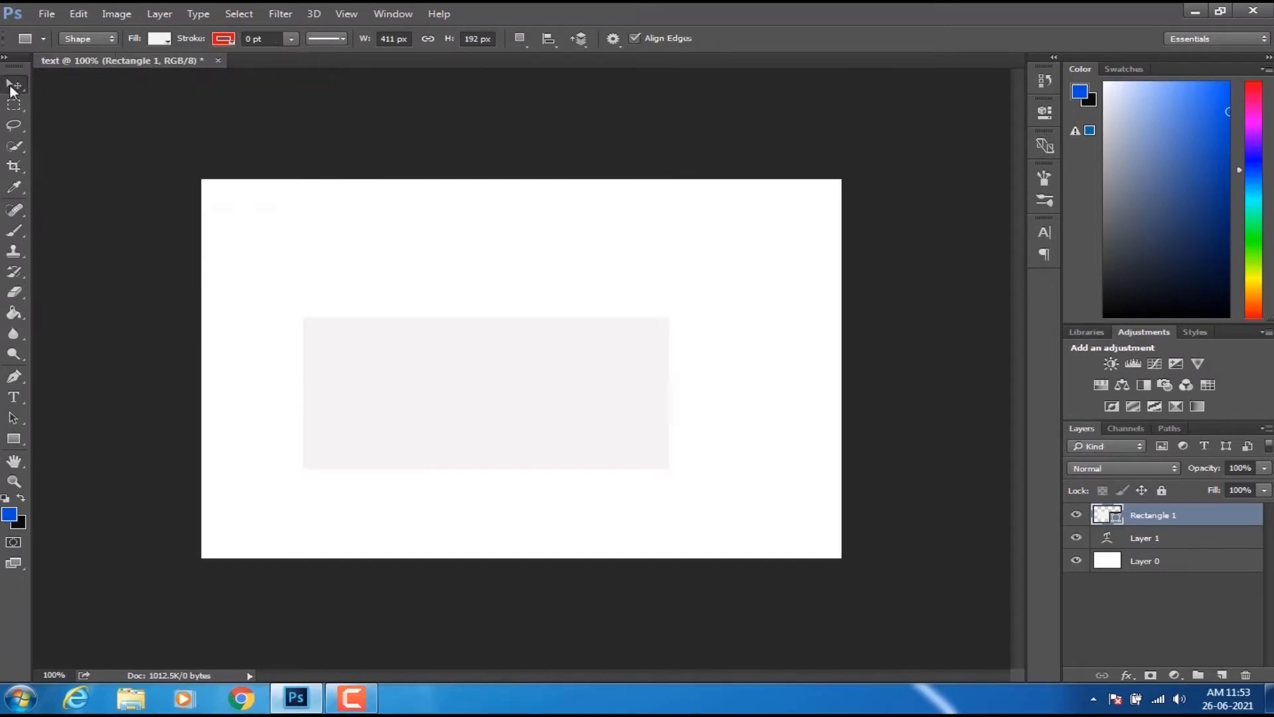
click(13, 85)
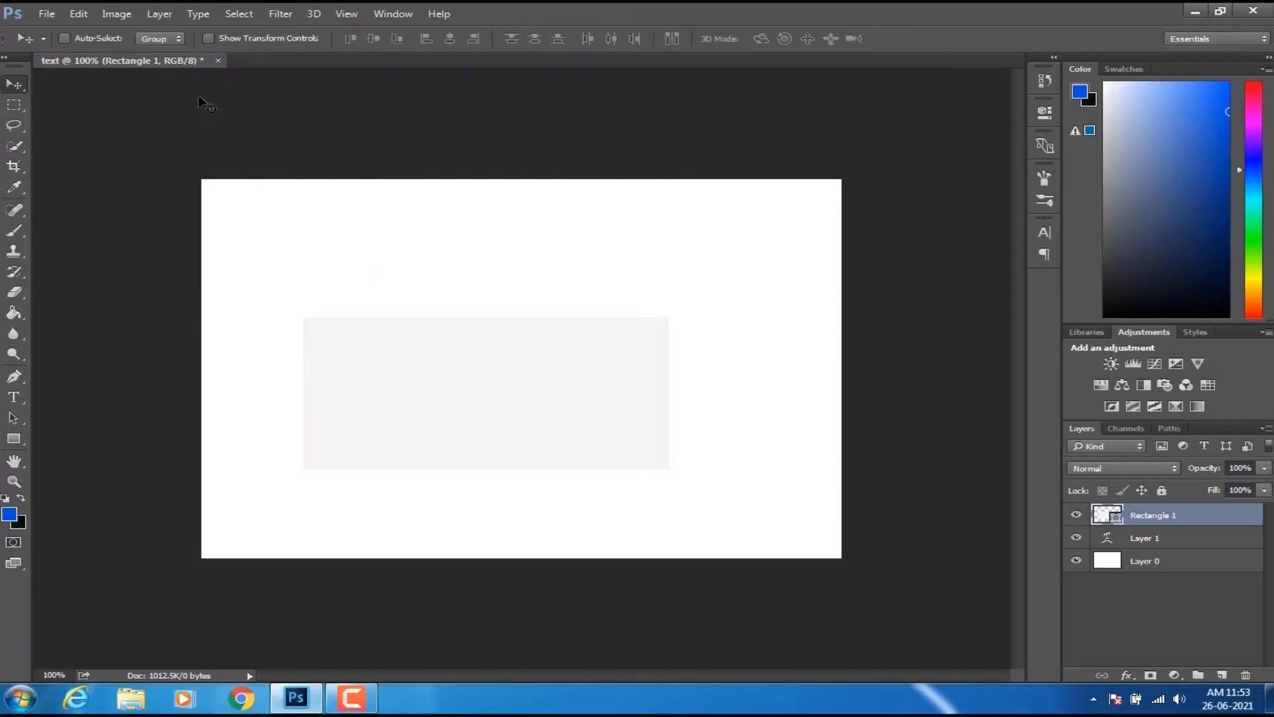
- Set the rectangle's stroke width to about 4.28 pt
click(13, 439)
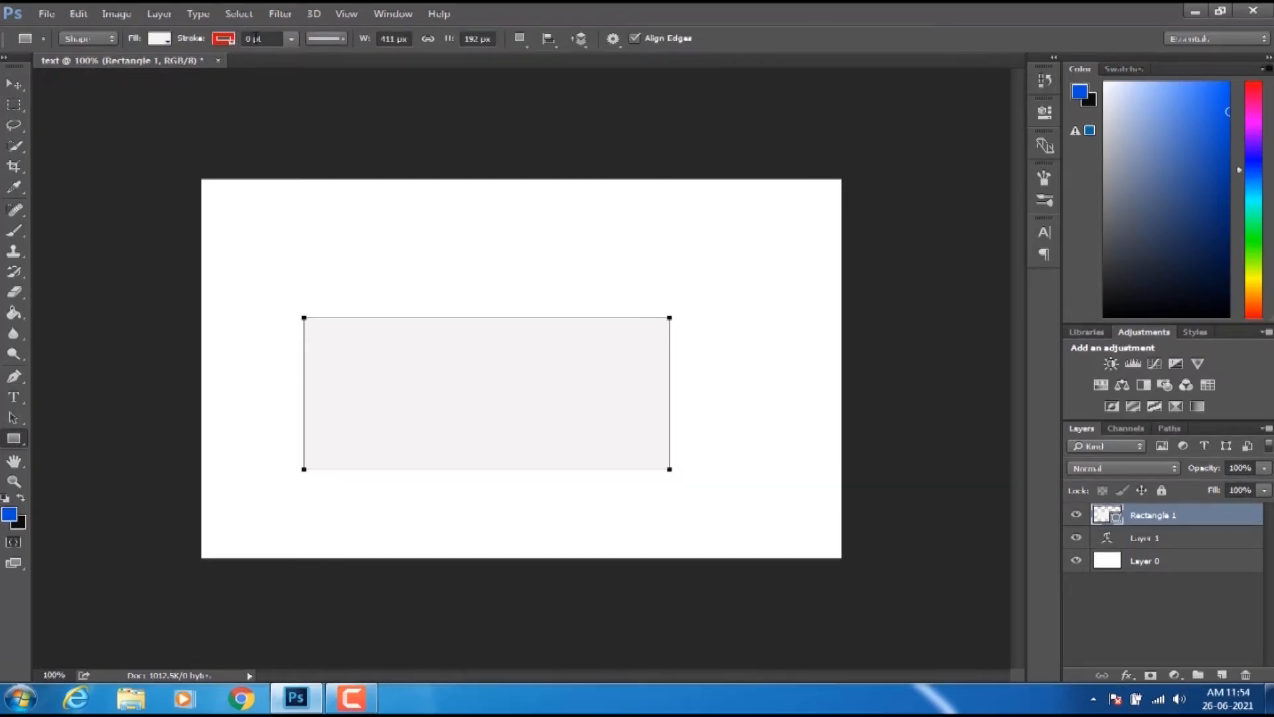
click(252, 40)
click(11, 90)
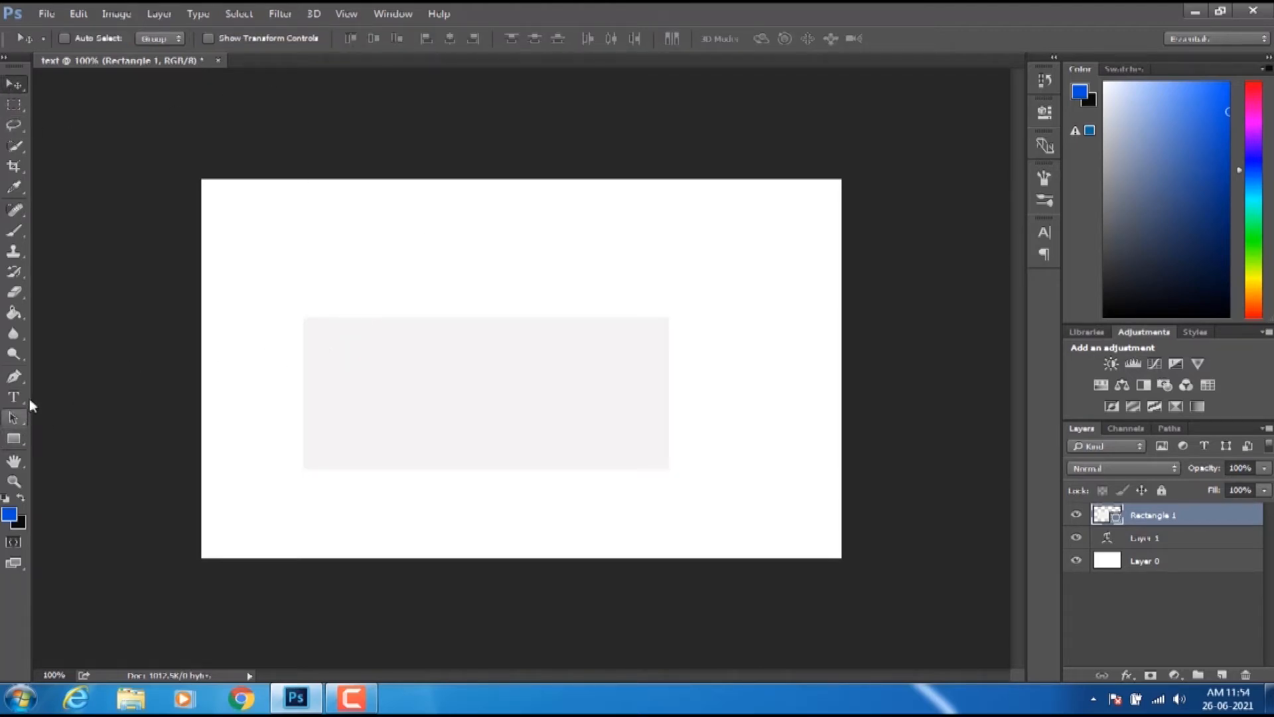
click(13, 445)
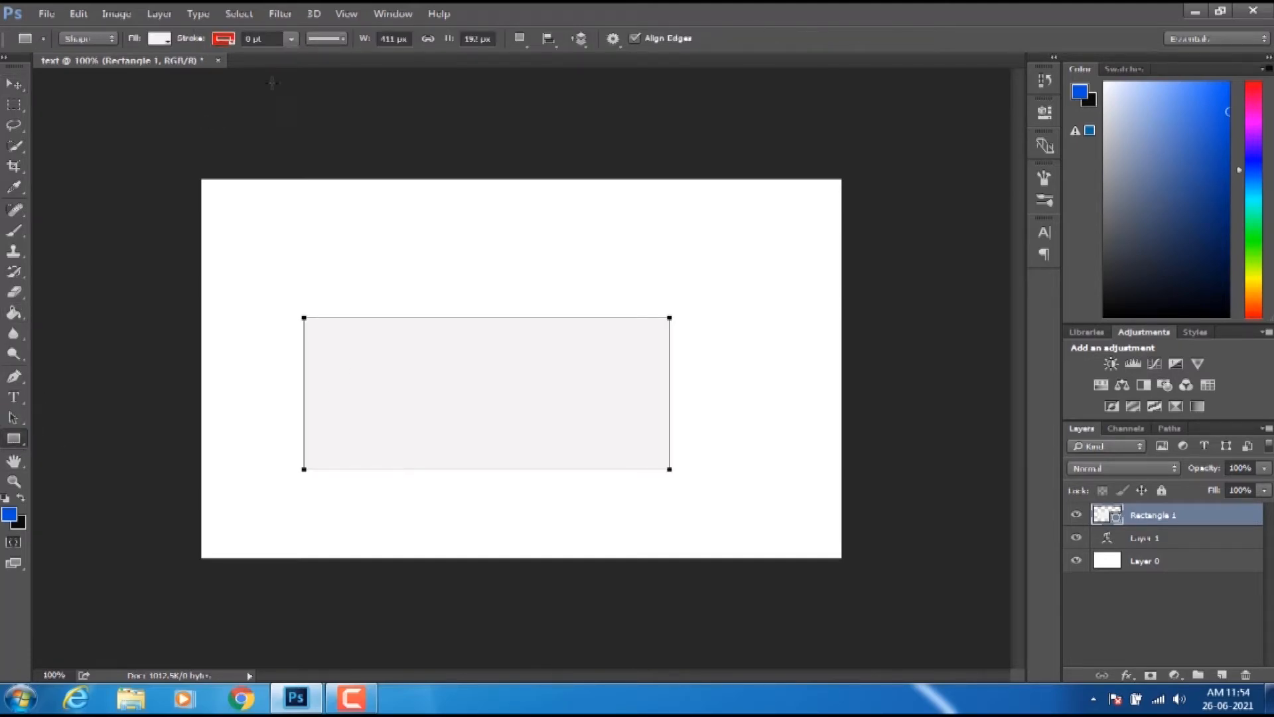
click(257, 40)
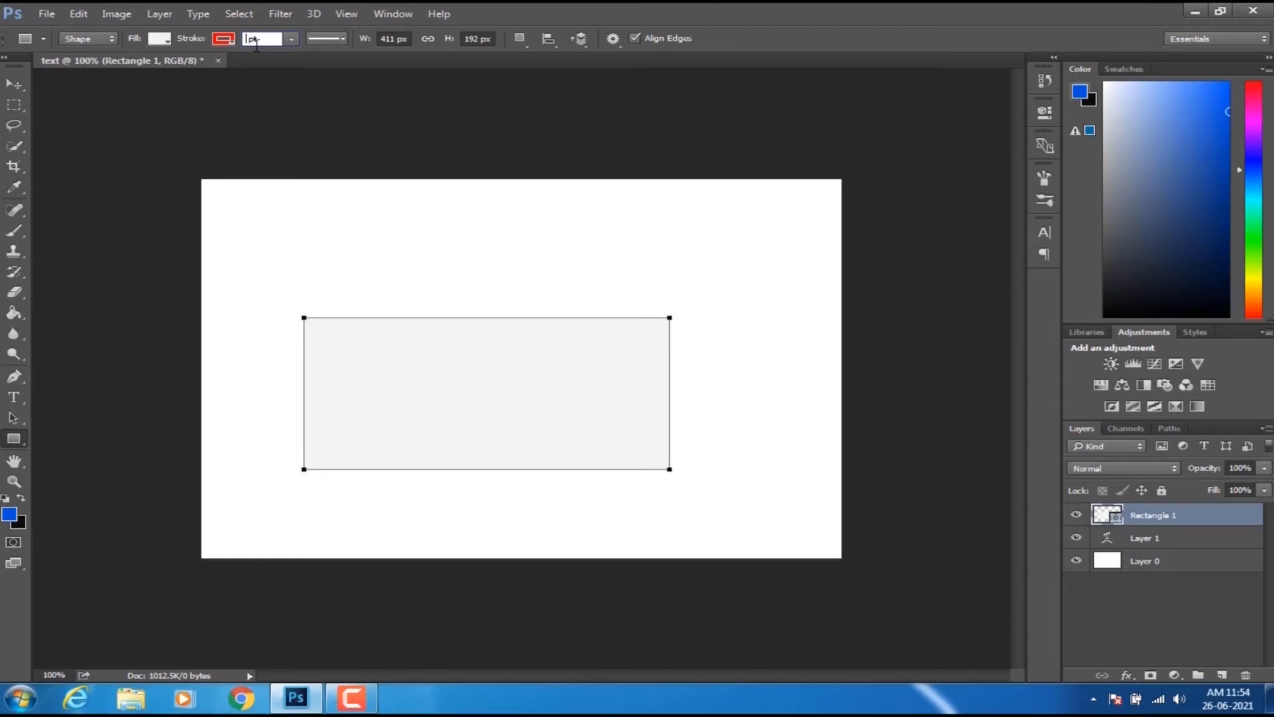
click(292, 39)
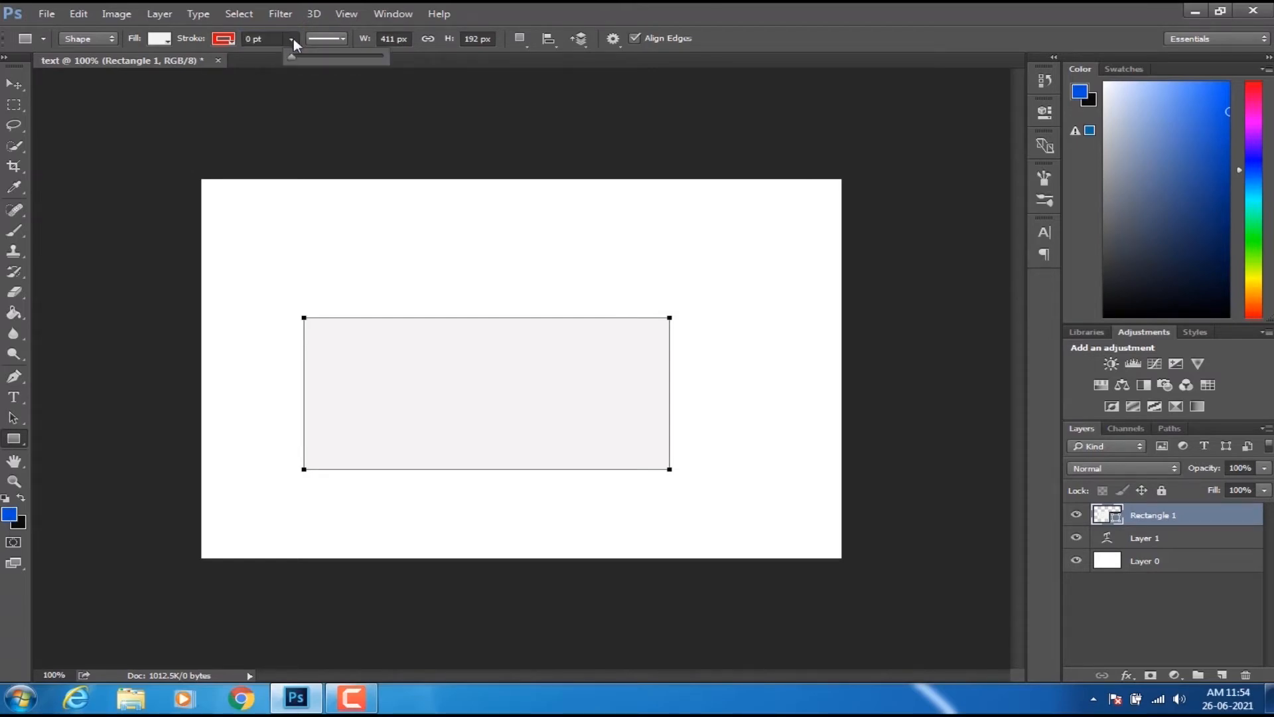
drag(292, 56, 324, 60)
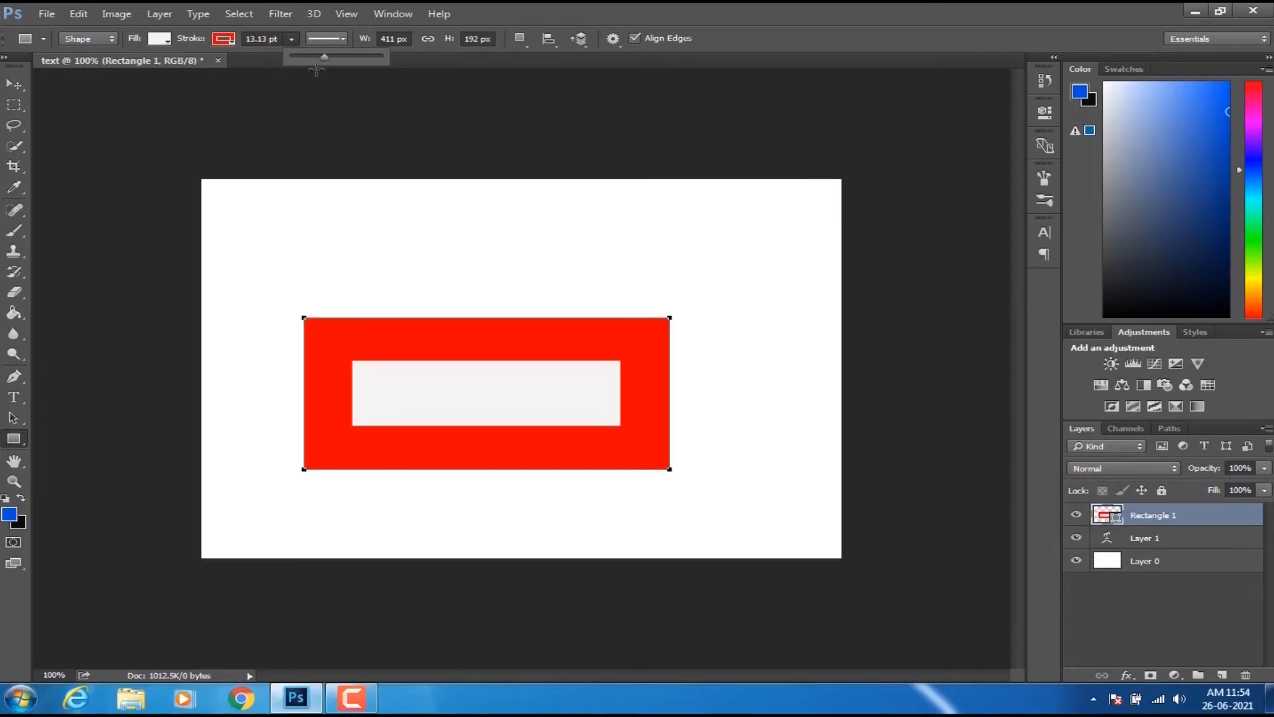
mouse_move(325, 61)
mouse_down()
mouse_move(299, 57)
mouse_move(312, 57)
mouse_up()
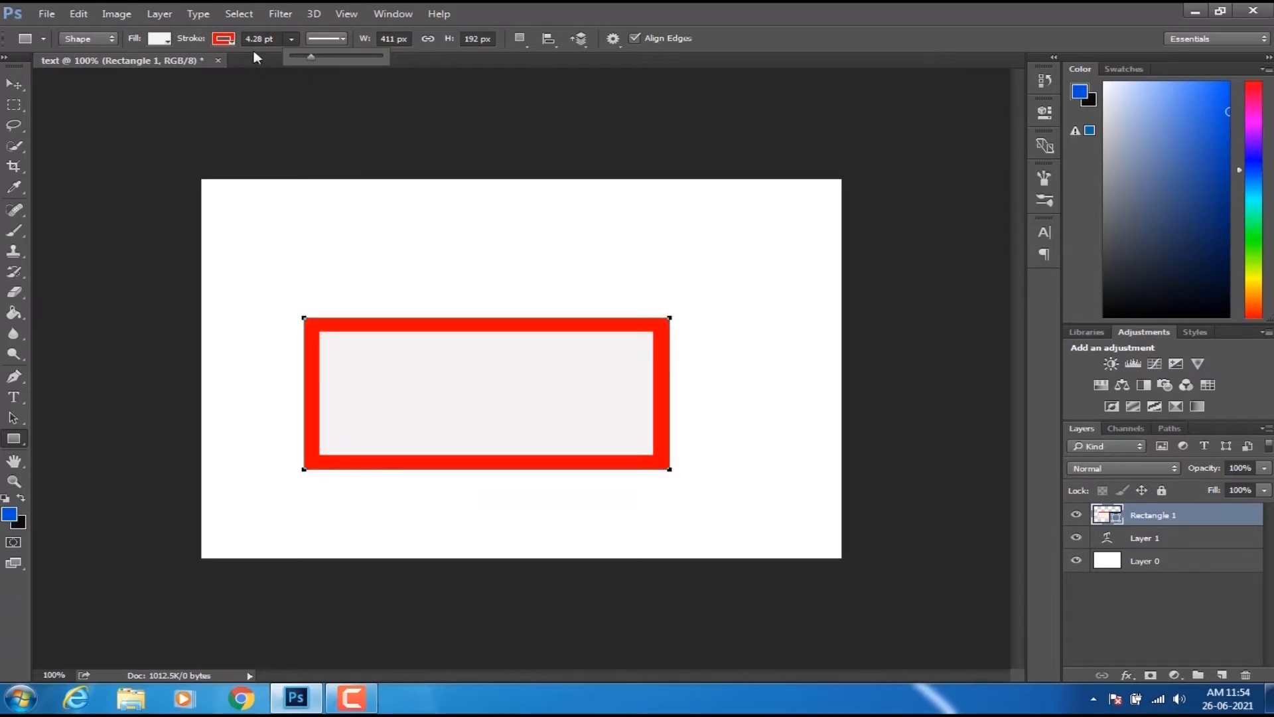
- Try dark blue, tan, lavender and mauve for the rectangle's stroke colour, settling on hot pink
click(226, 37)
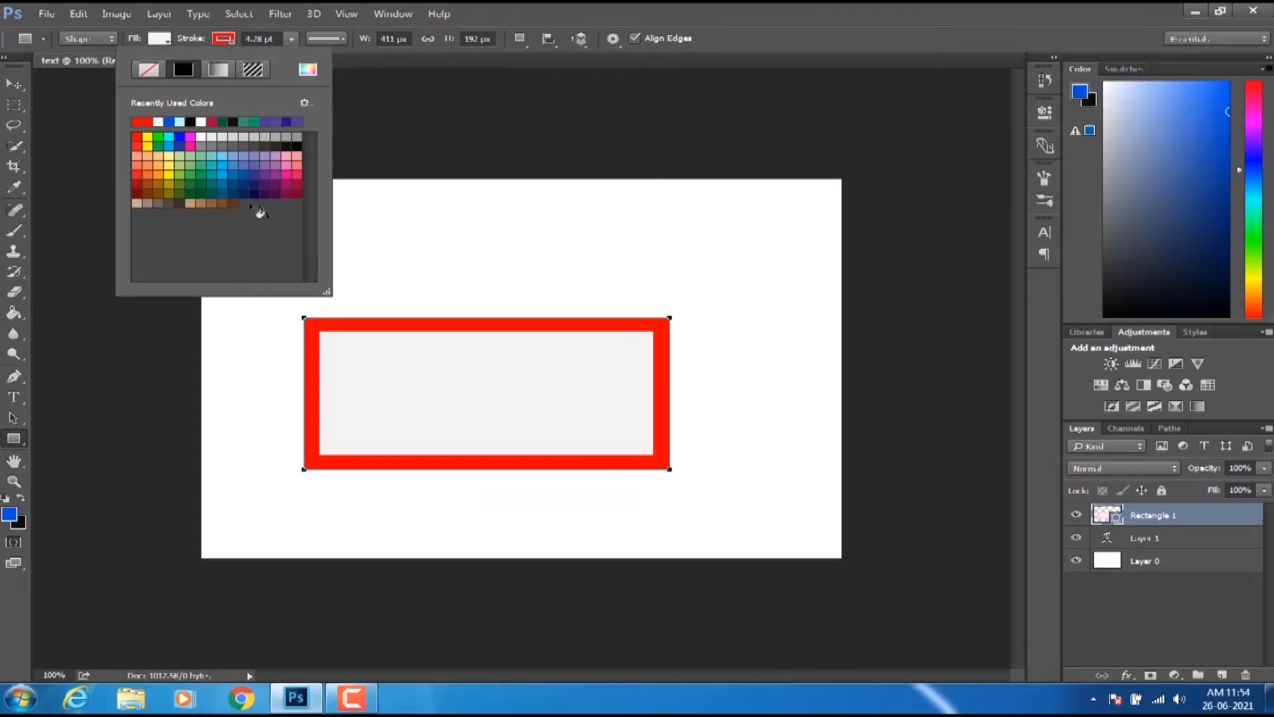
click(242, 188)
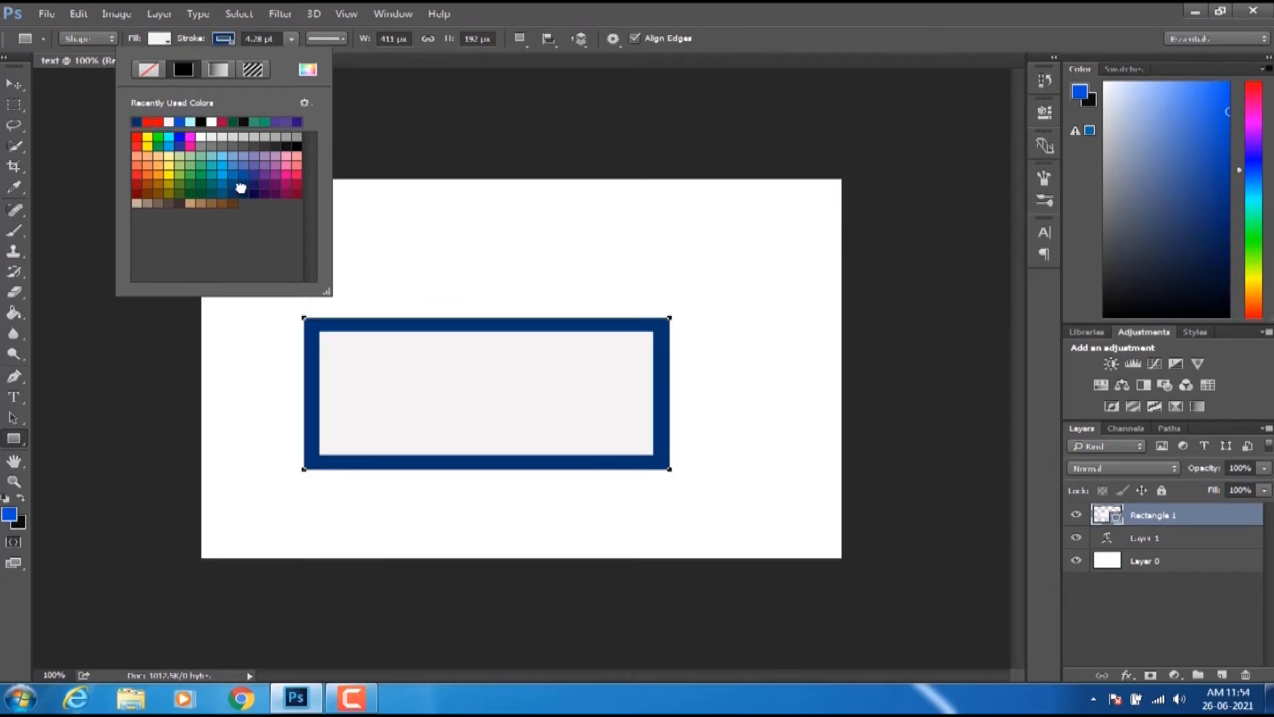
click(193, 203)
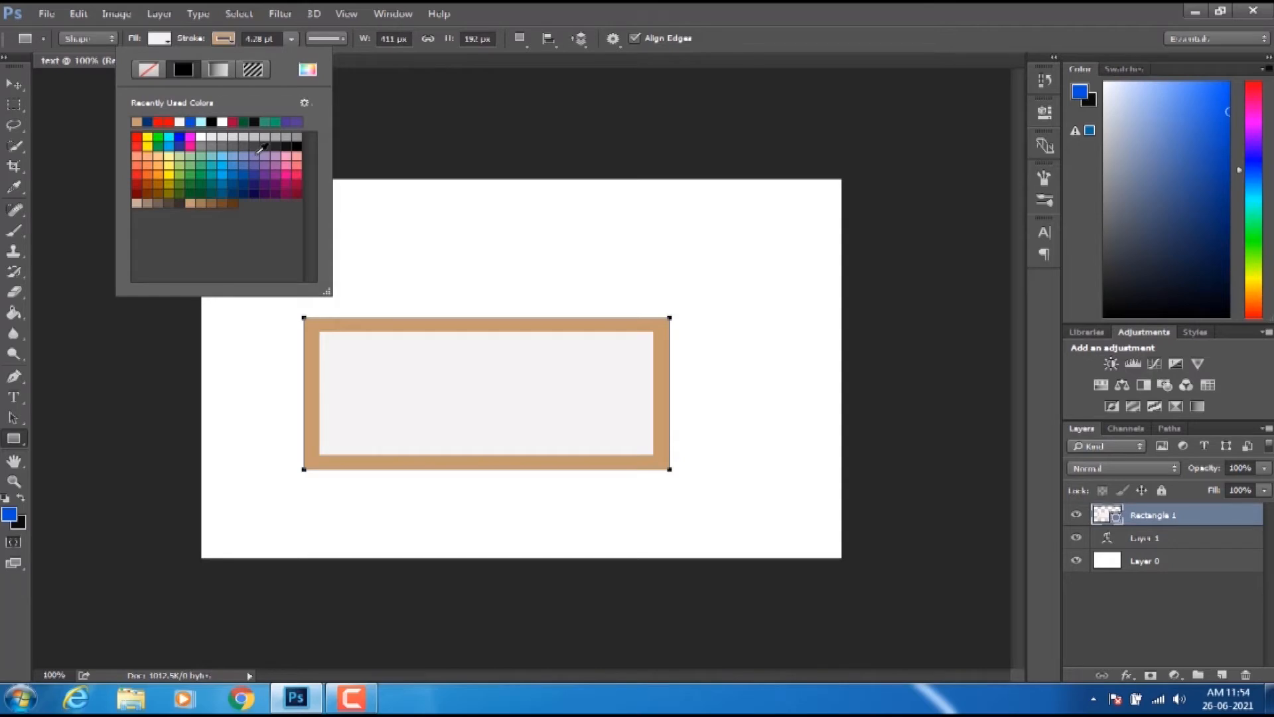
click(280, 158)
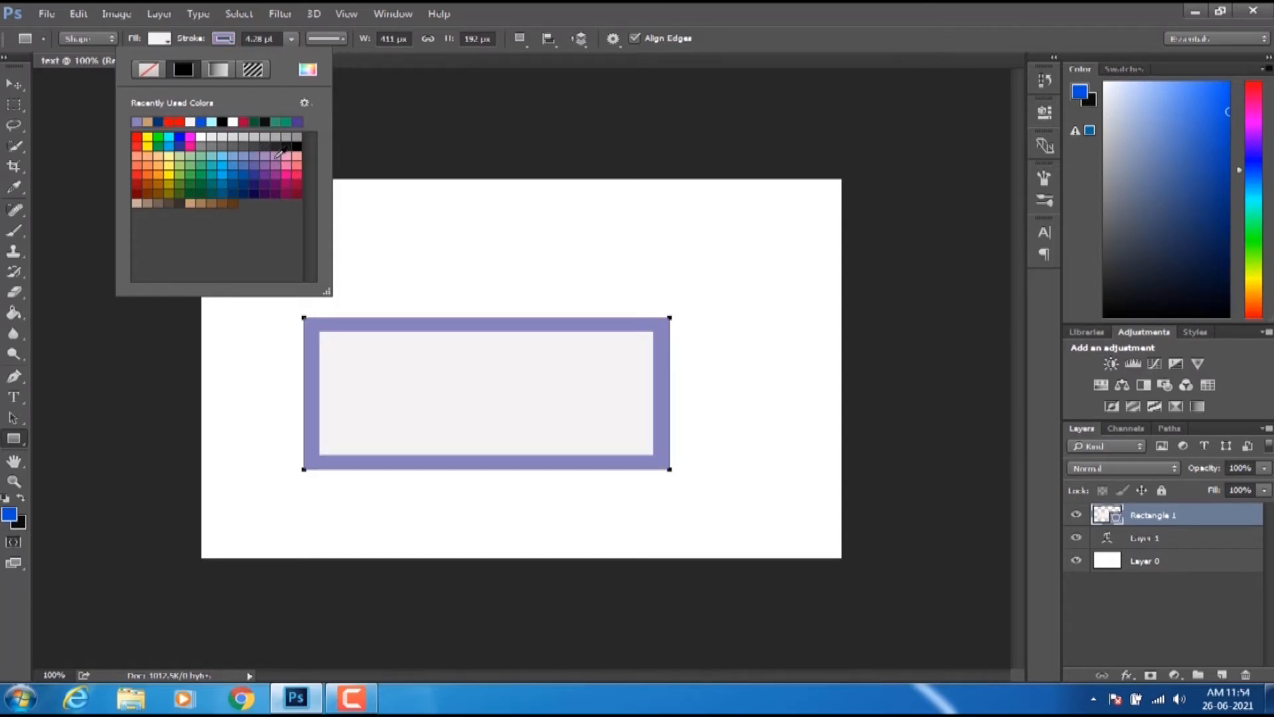
click(291, 158)
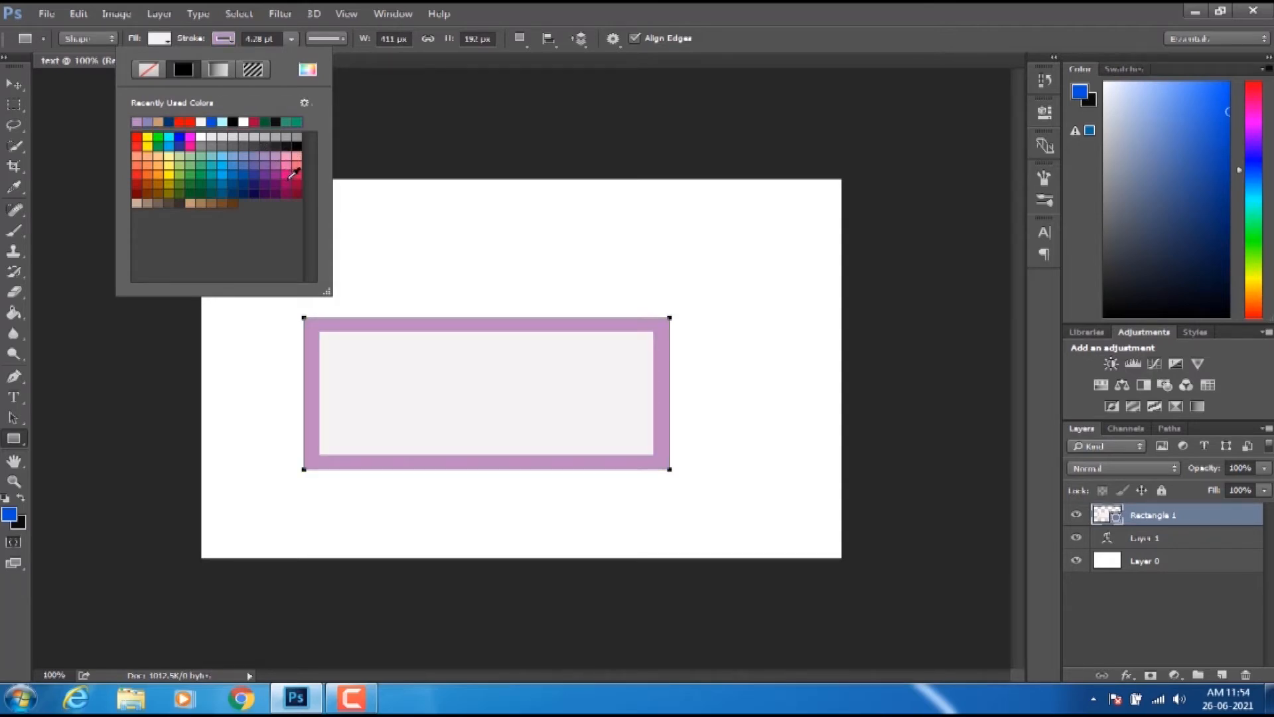
click(287, 176)
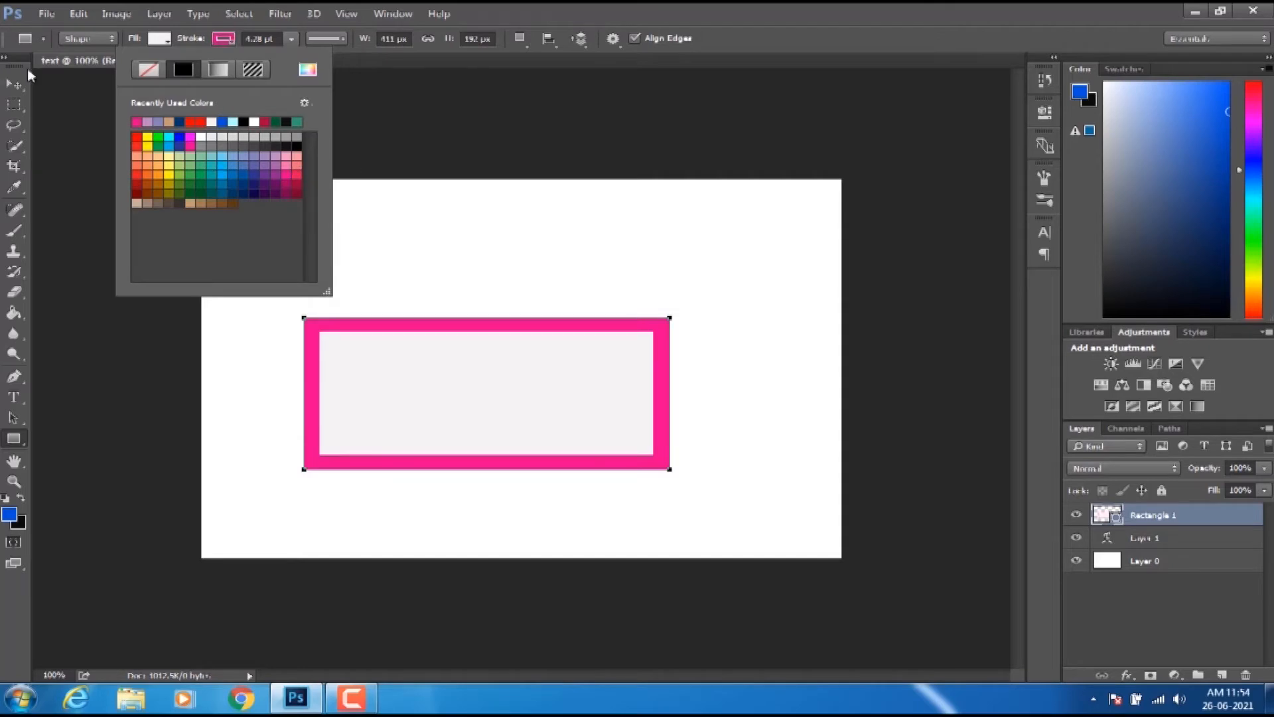
click(16, 82)
click(16, 83)
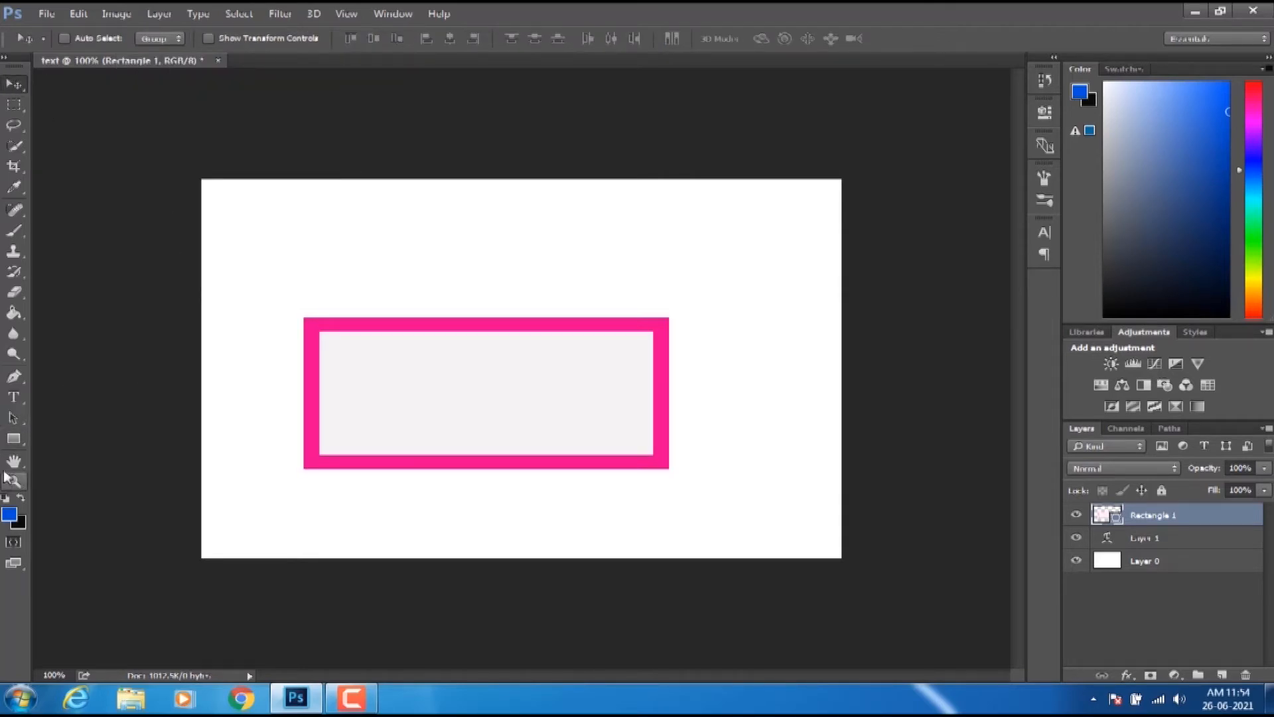
- Try dark blue and hot pink for the rectangle's fill, settling on dark crimson
click(16, 441)
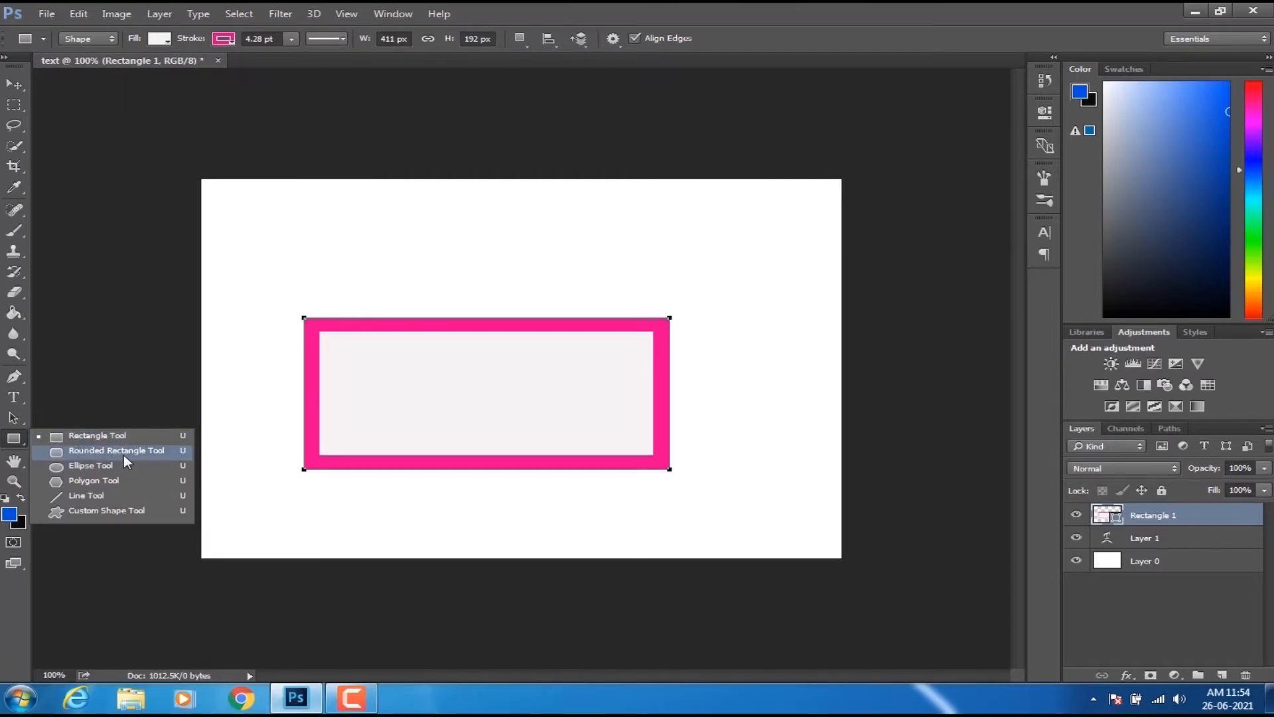
click(158, 39)
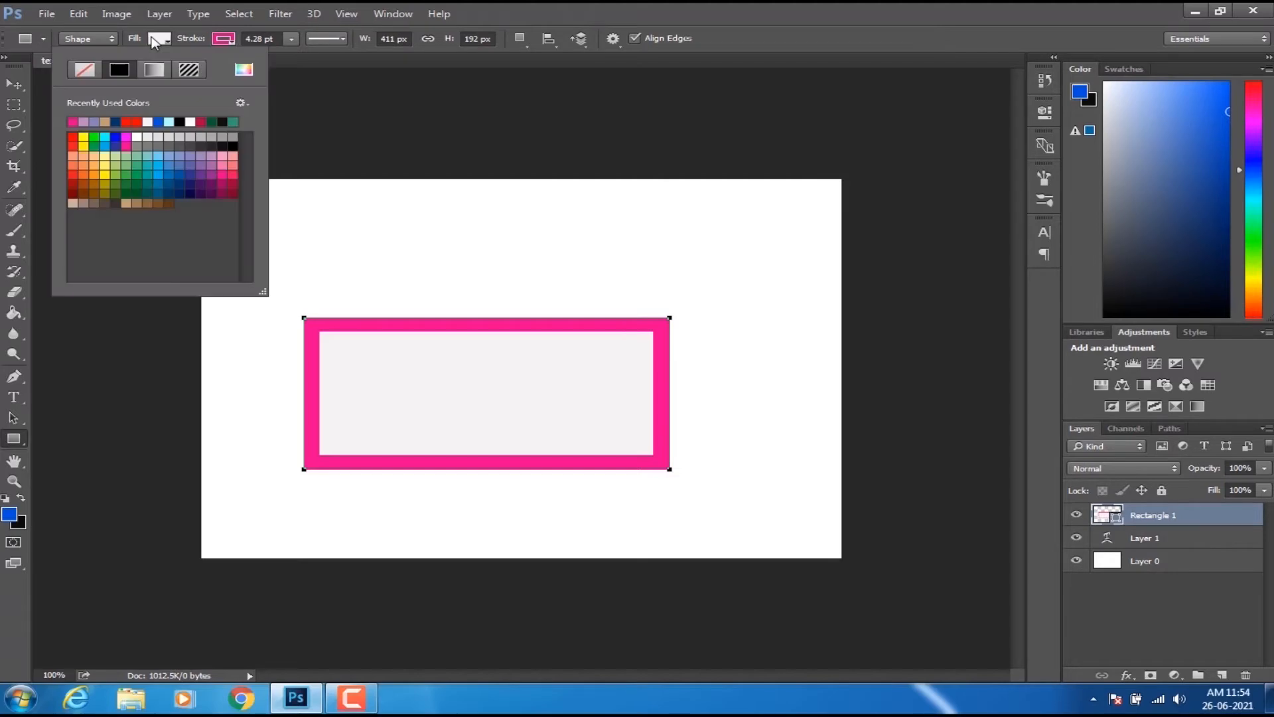
click(169, 193)
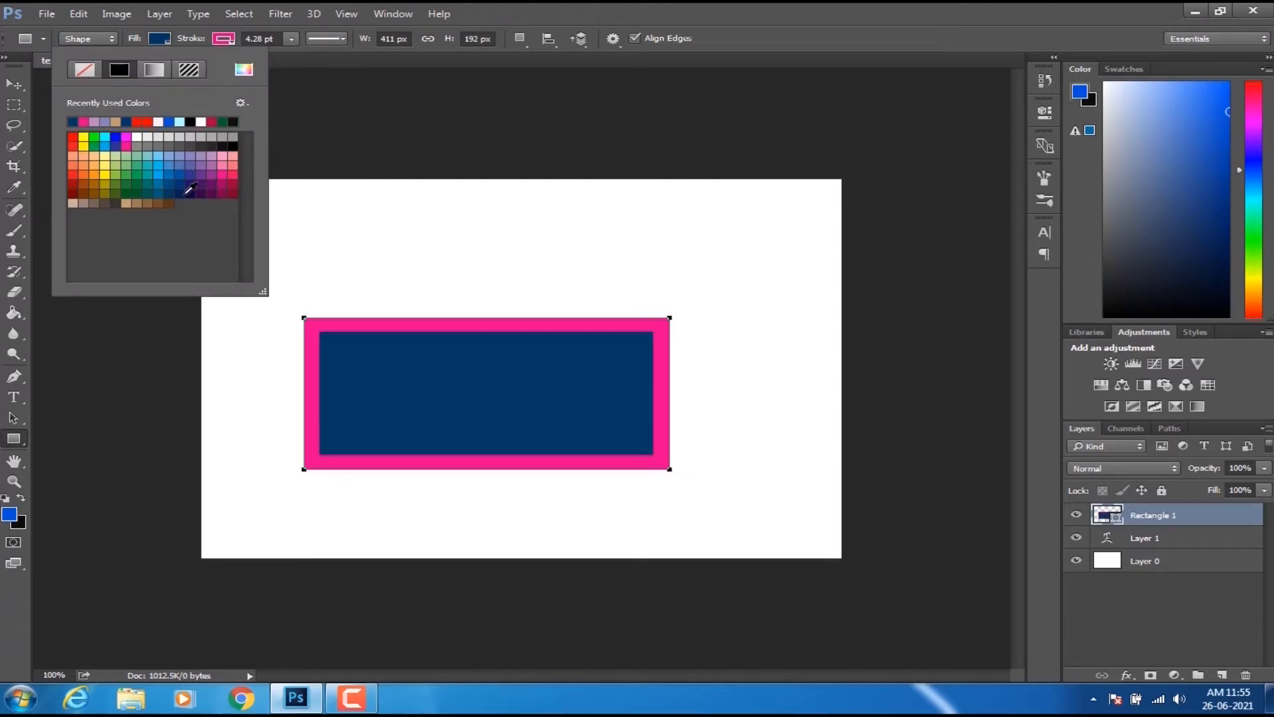
click(231, 176)
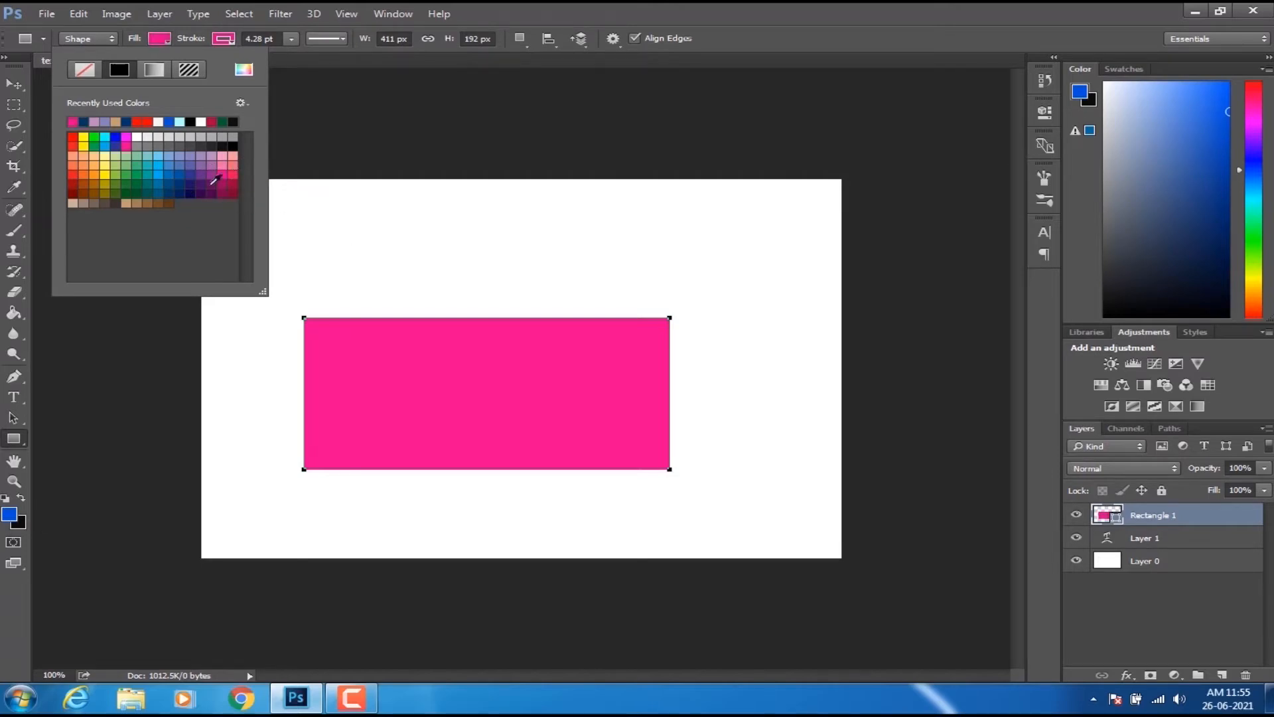
click(226, 181)
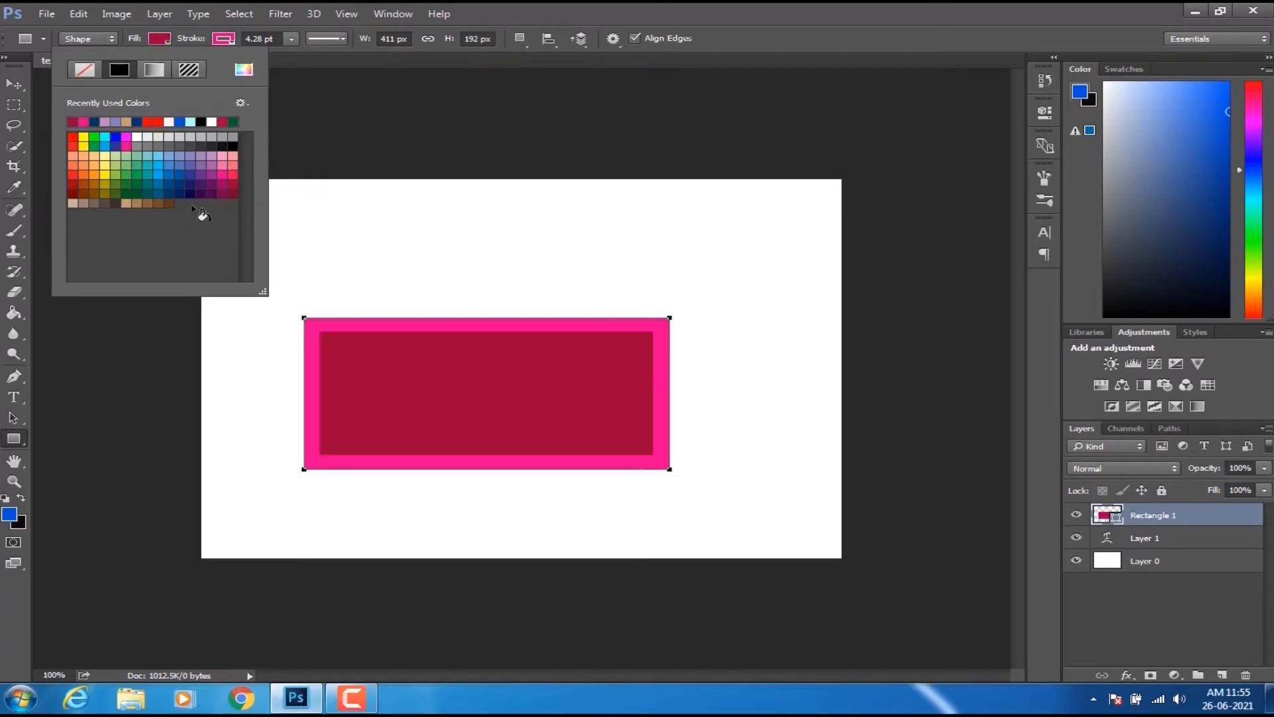
click(17, 84)
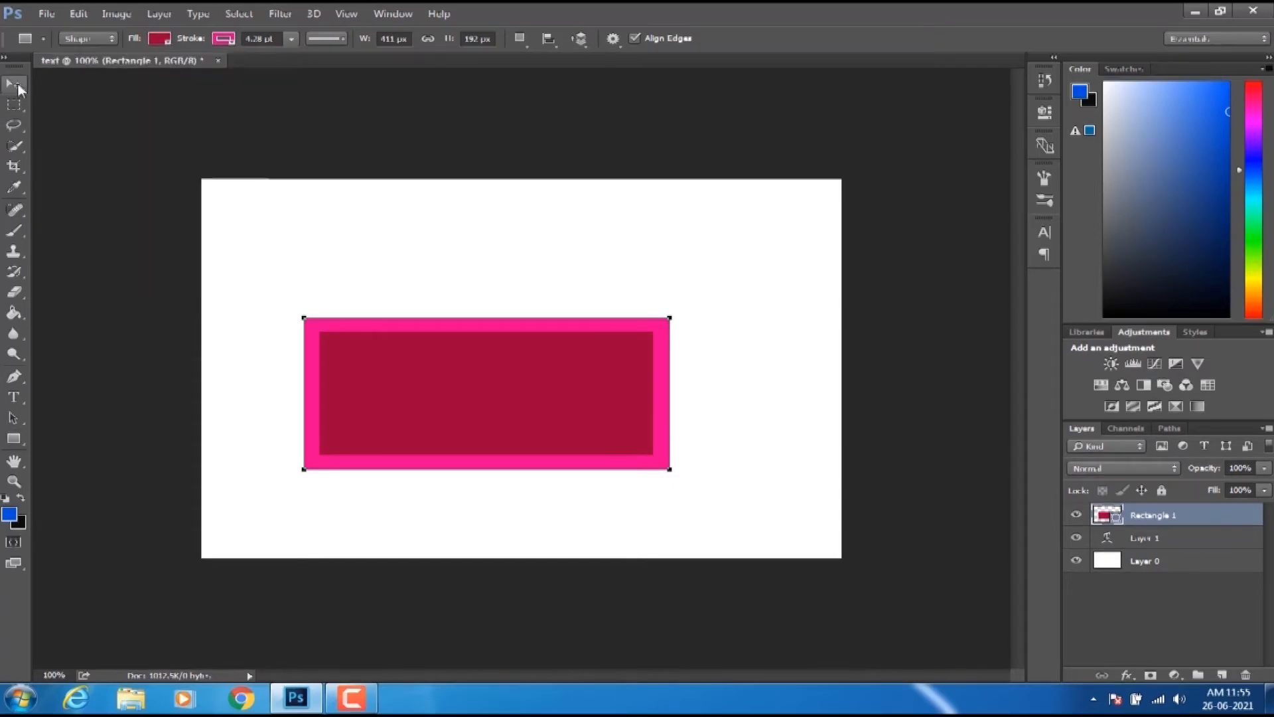
- Draw a second rectangle about 187 by 203 px overlapping the upper edge of the first one
click(9, 419)
click(14, 439)
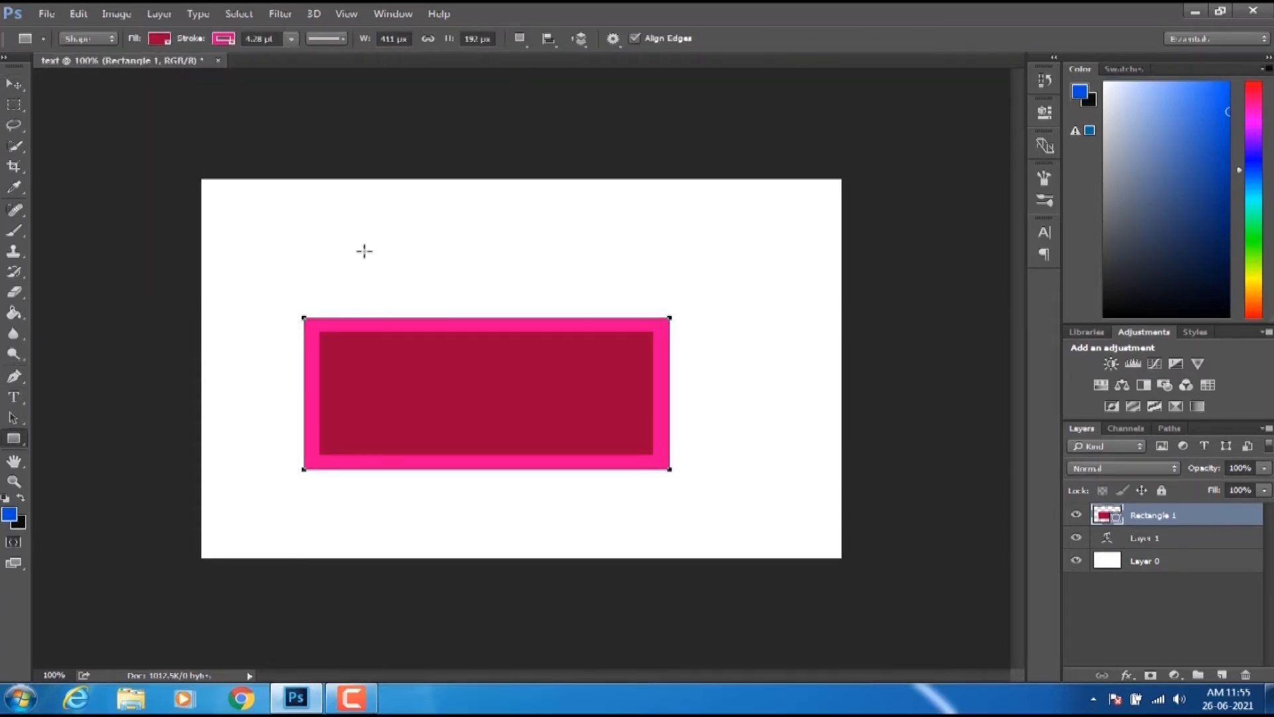
mouse_move(376, 230)
mouse_down()
mouse_move(421, 312)
mouse_move(498, 348)
mouse_move(542, 390)
mouse_up()
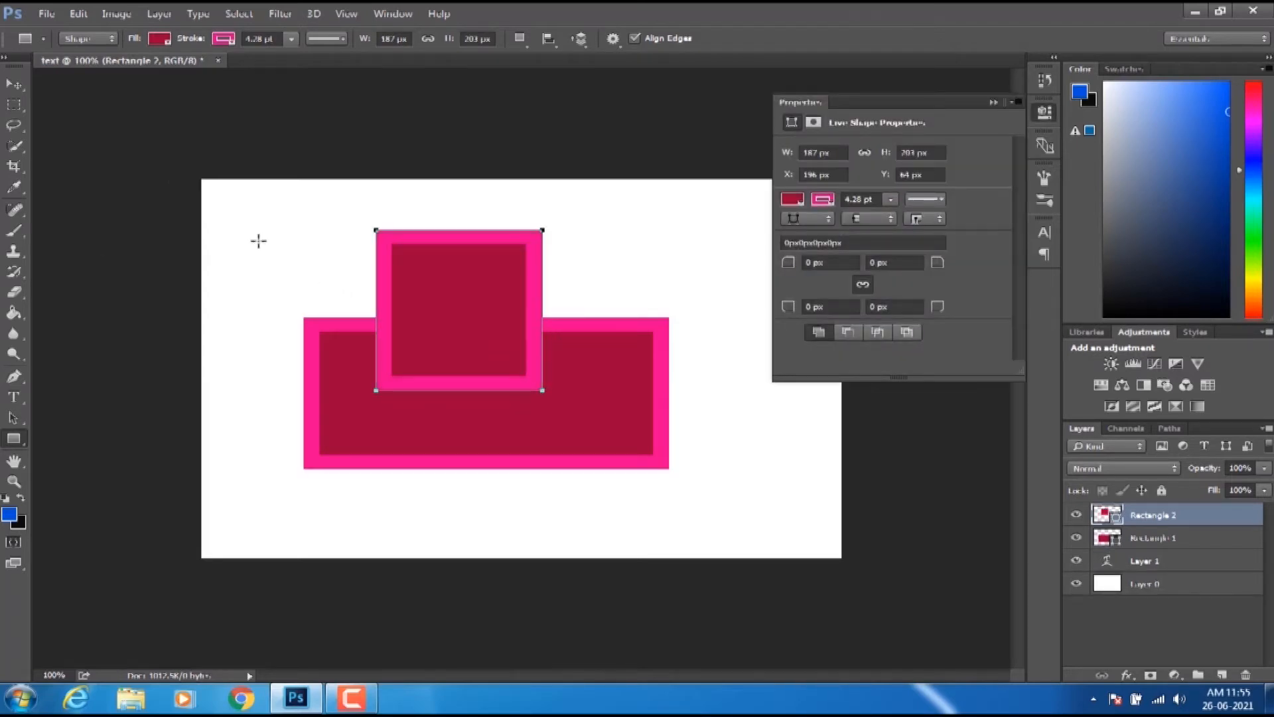
- Give the second rectangle a white fill and a dark green stroke, and collapse its properties
click(160, 38)
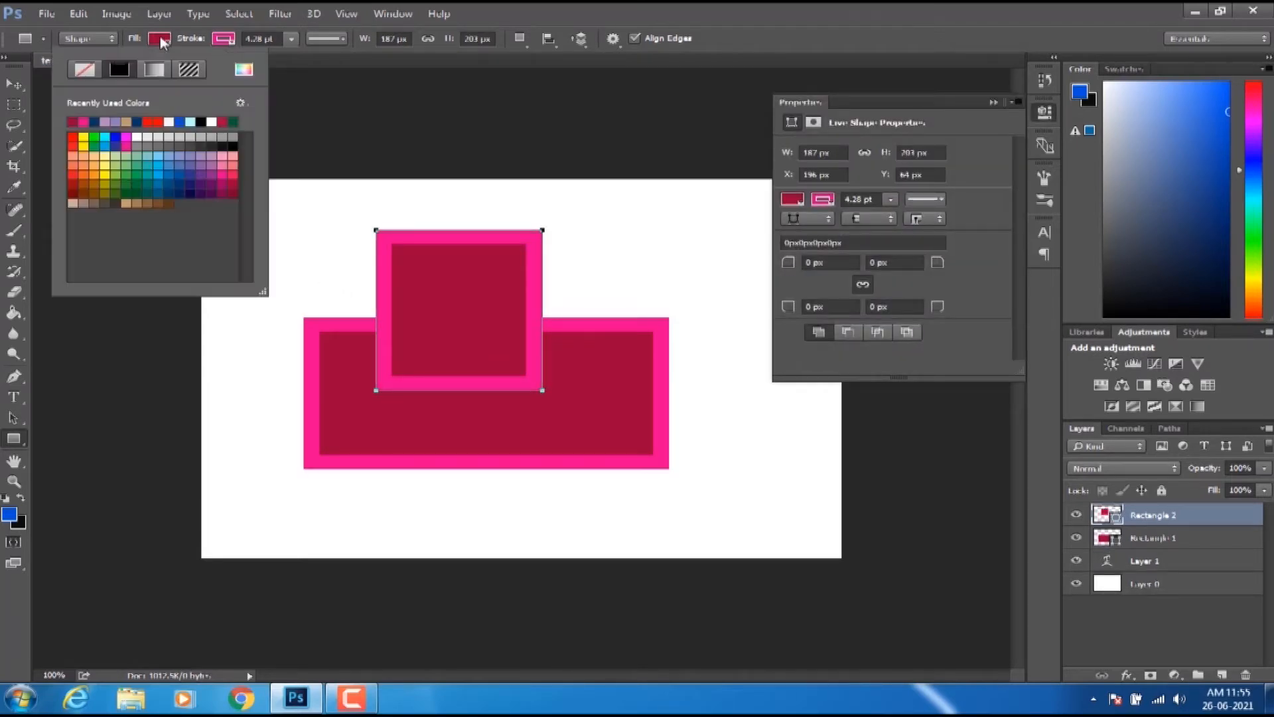
click(211, 122)
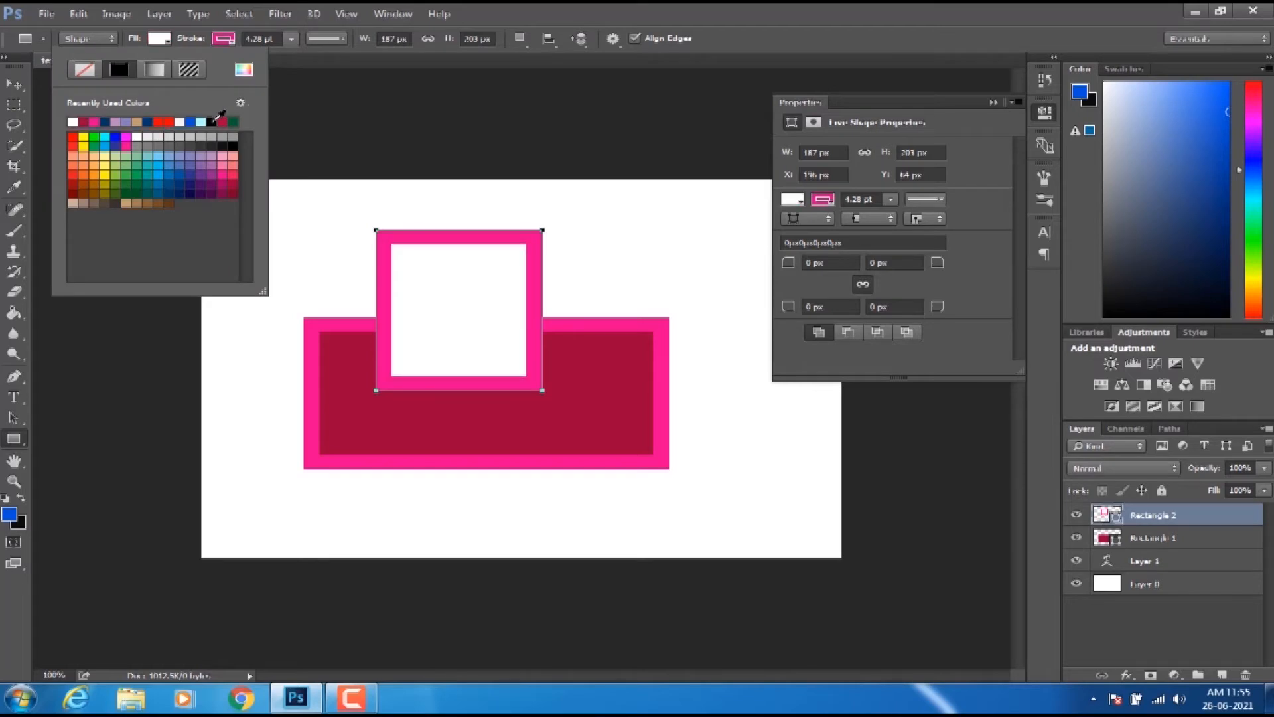
click(224, 39)
click(223, 39)
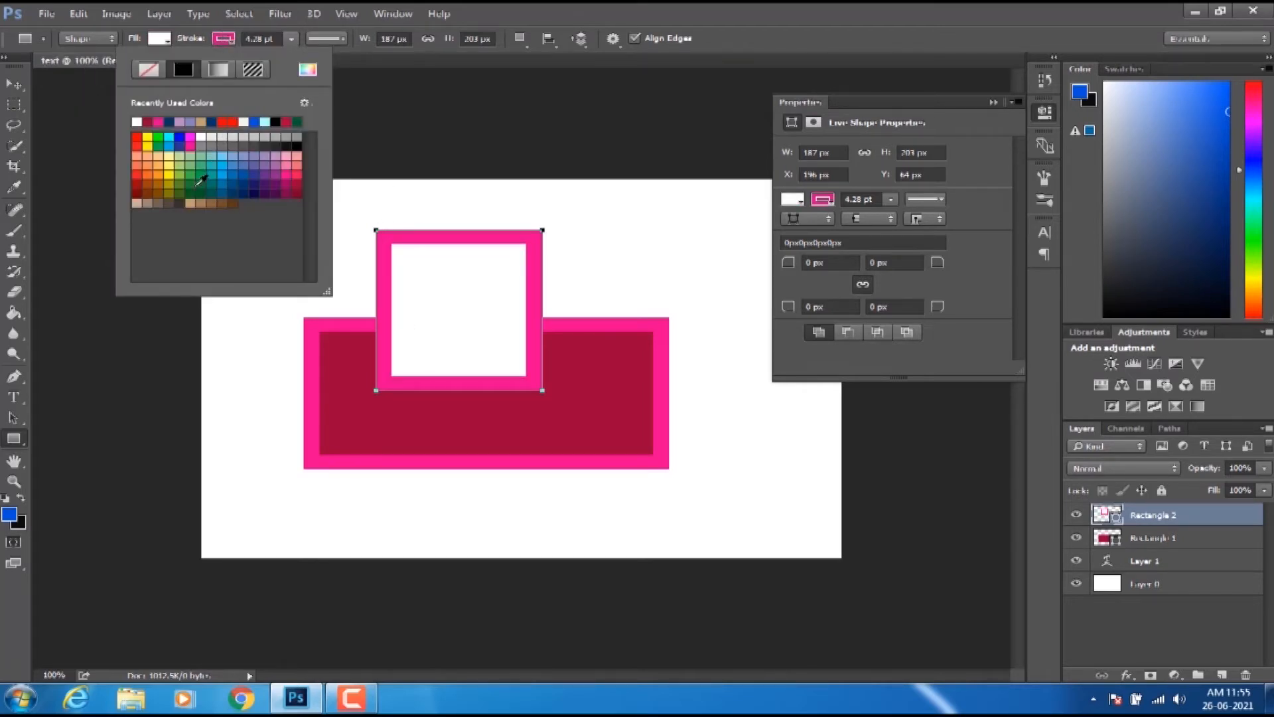
click(201, 182)
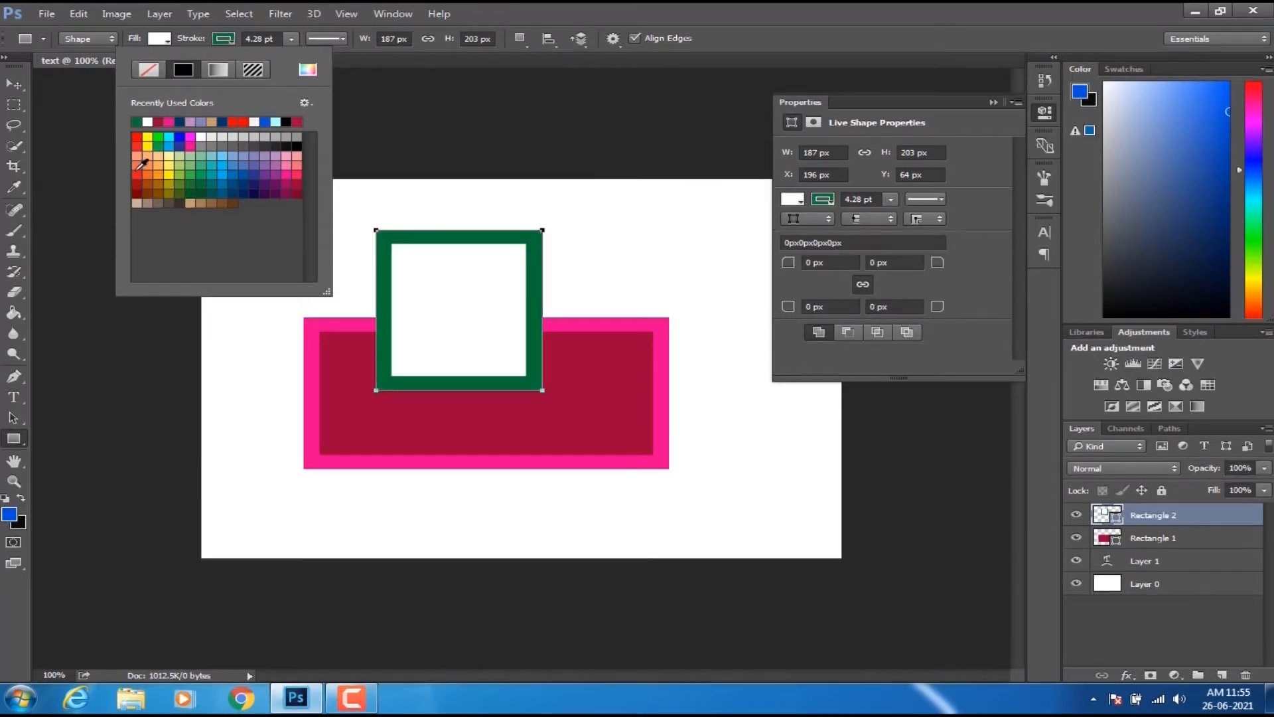
click(14, 84)
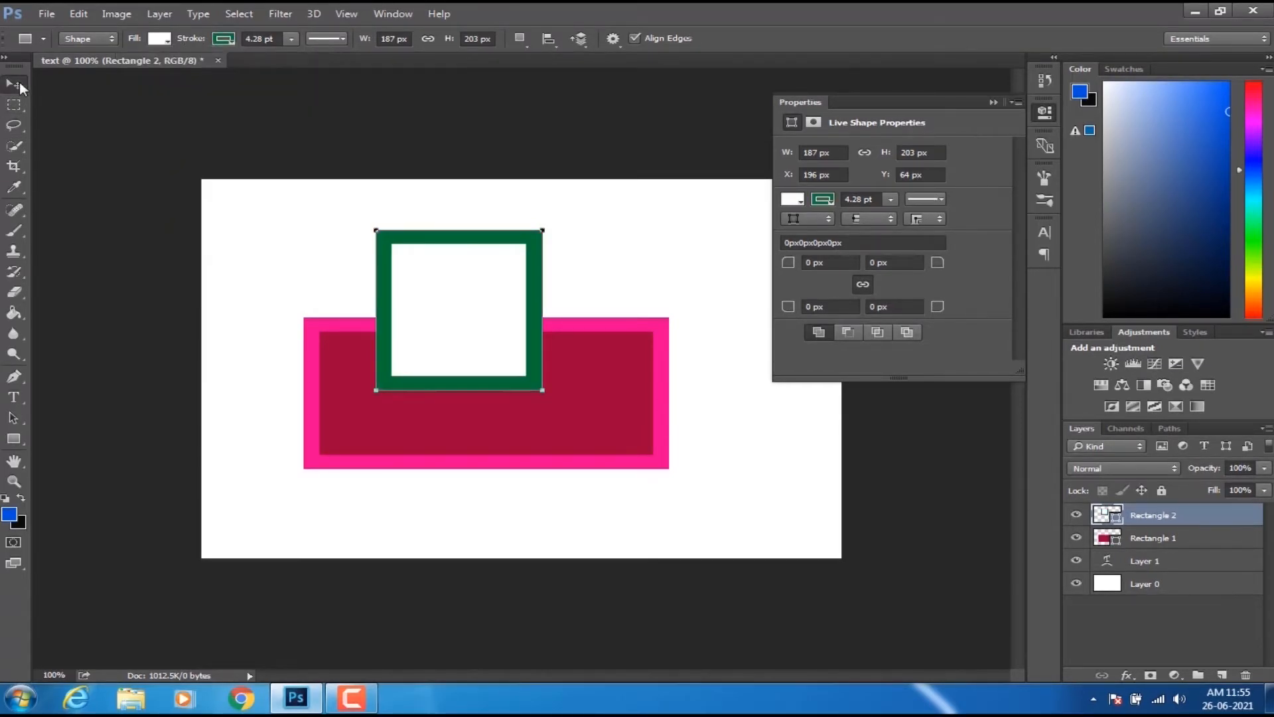
click(991, 103)
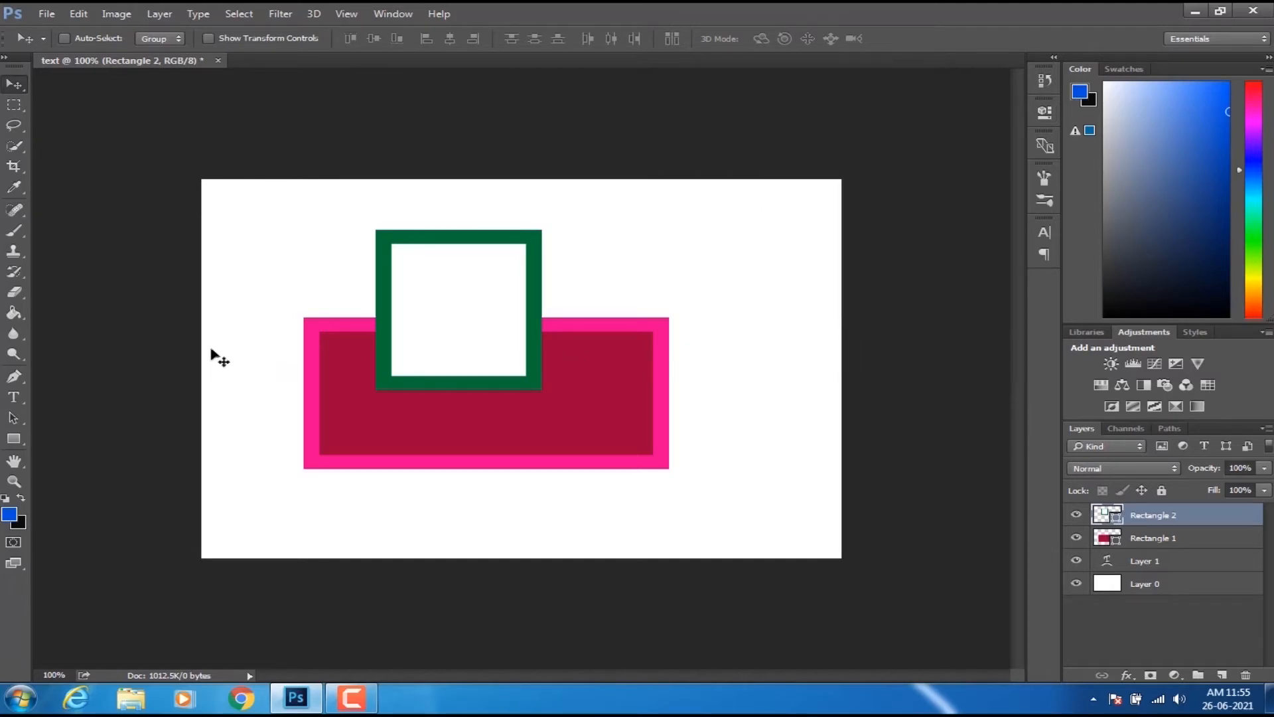
- Draw a rounded rectangle about 190 by 116 px with a 10 px radius, overlapping the green-bordered rectangle's left side
click(15, 438)
click(15, 441)
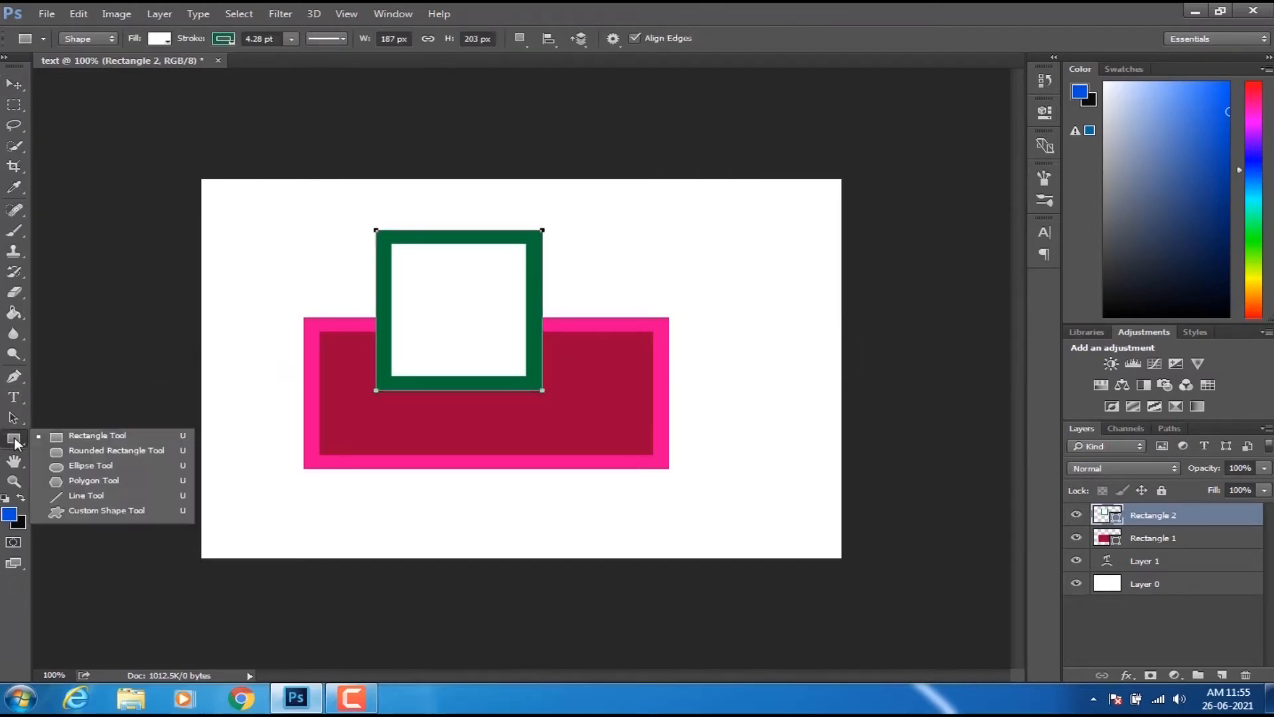
click(92, 450)
drag(248, 283, 418, 374)
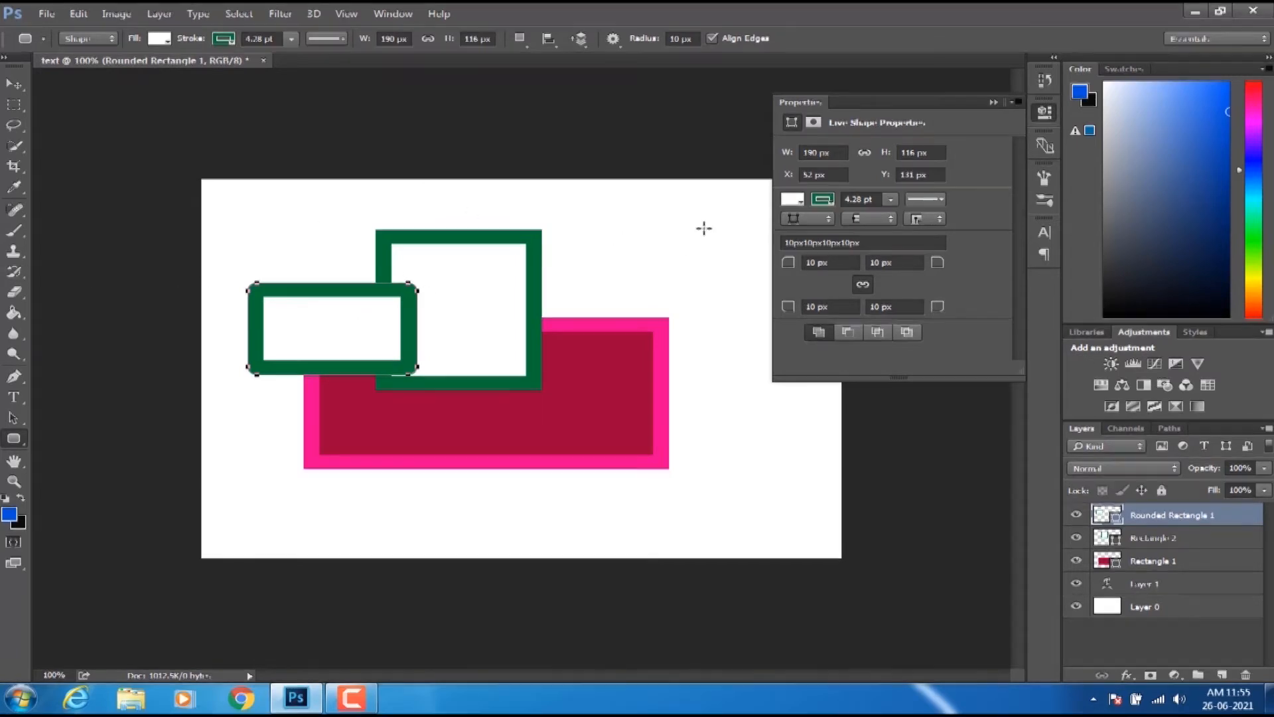
click(14, 85)
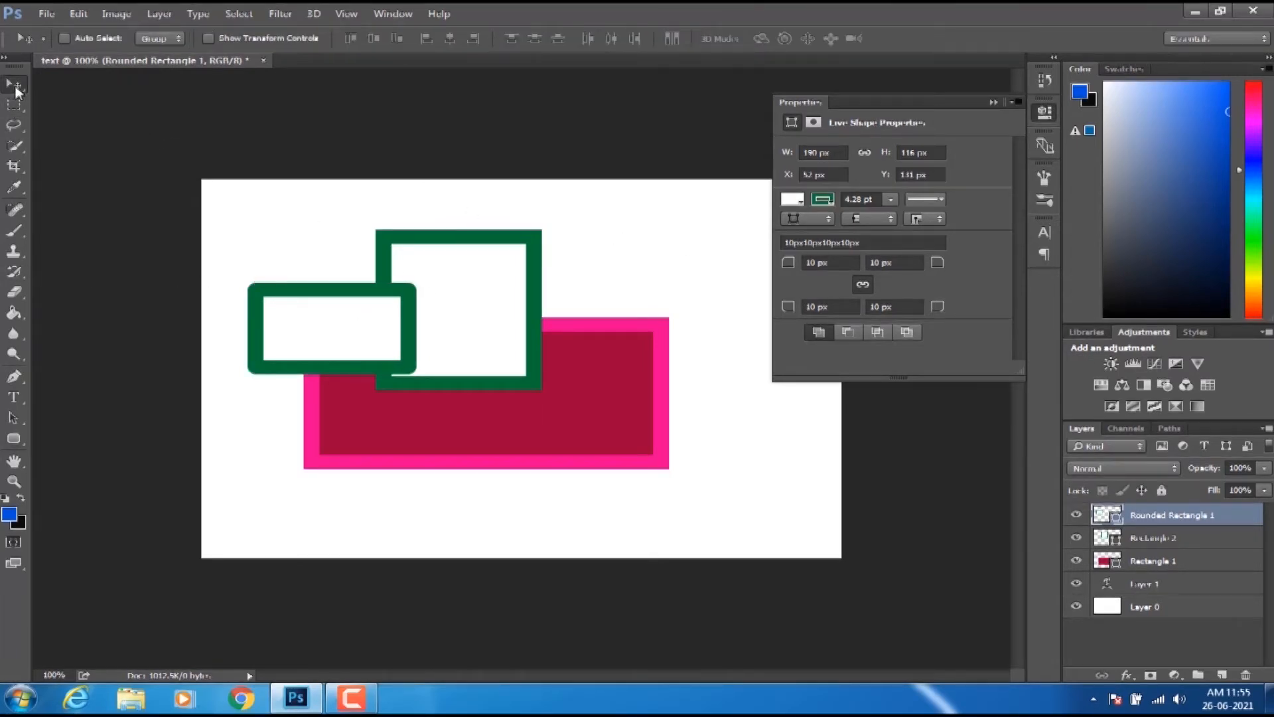
- Hide the Rectangle 1, Rectangle 2 and Rounded Rectangle 1 layers one by one, and show them again
click(1077, 562)
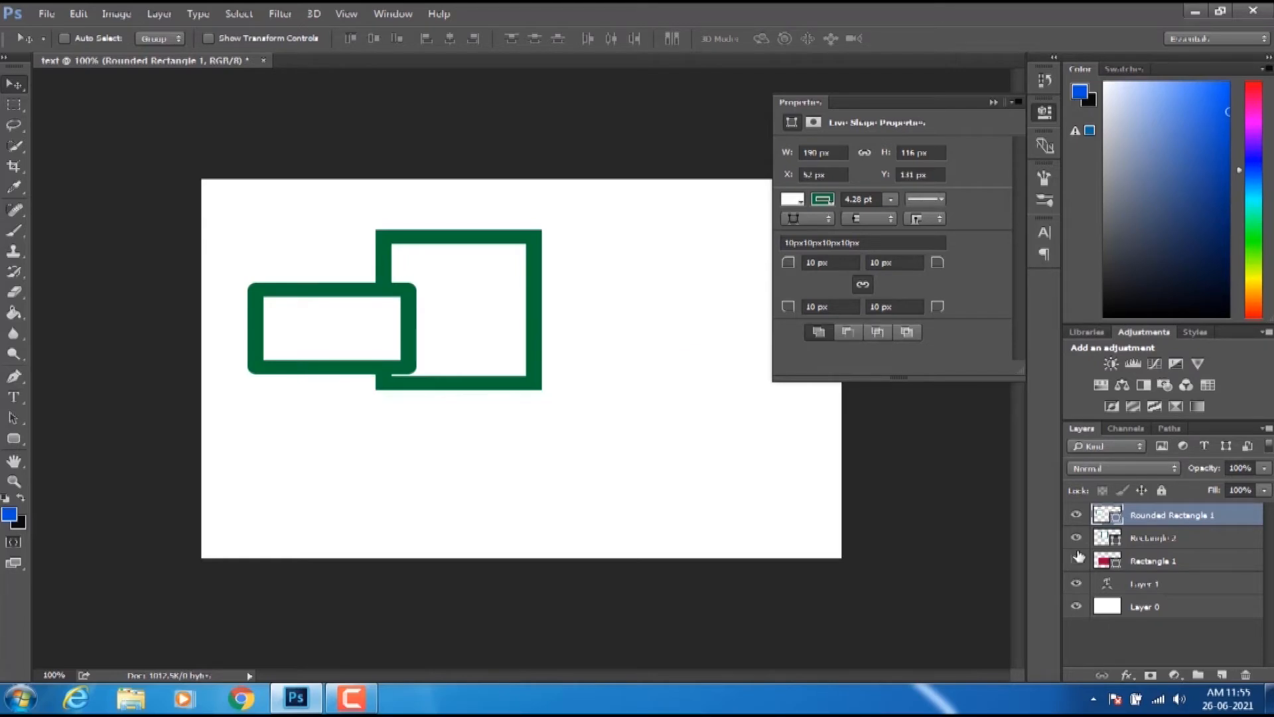
click(1076, 537)
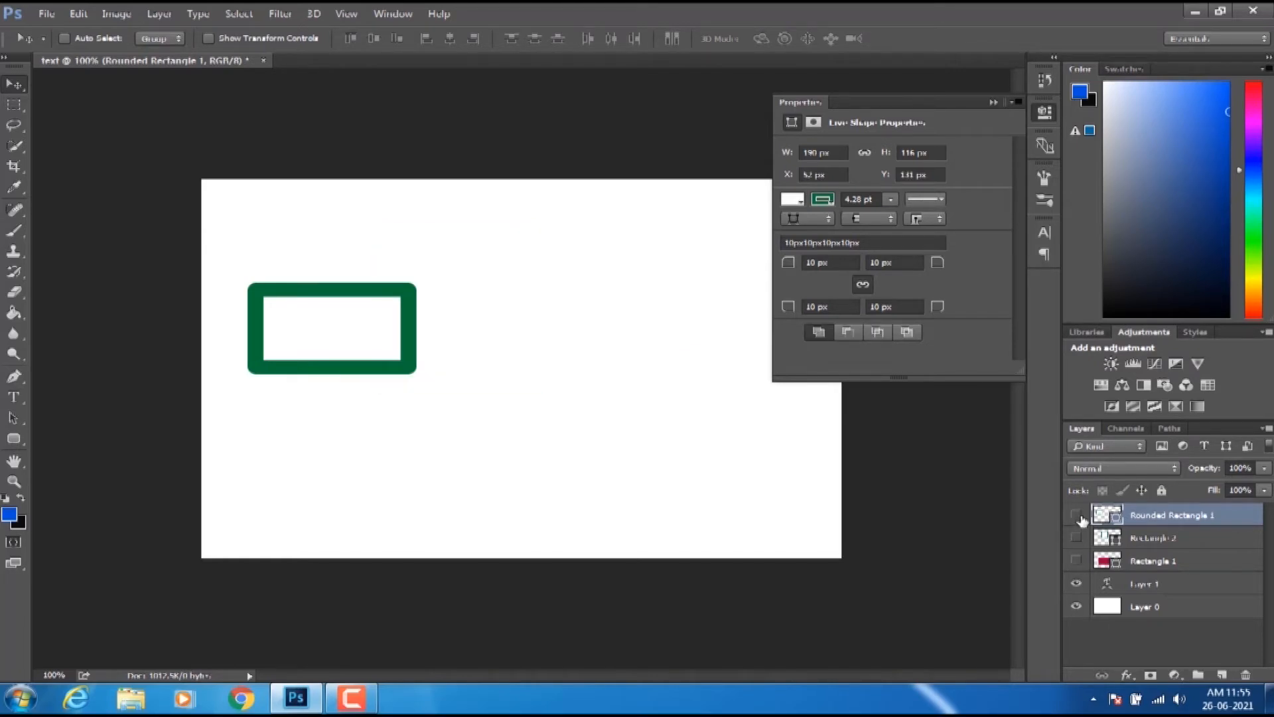
click(1077, 516)
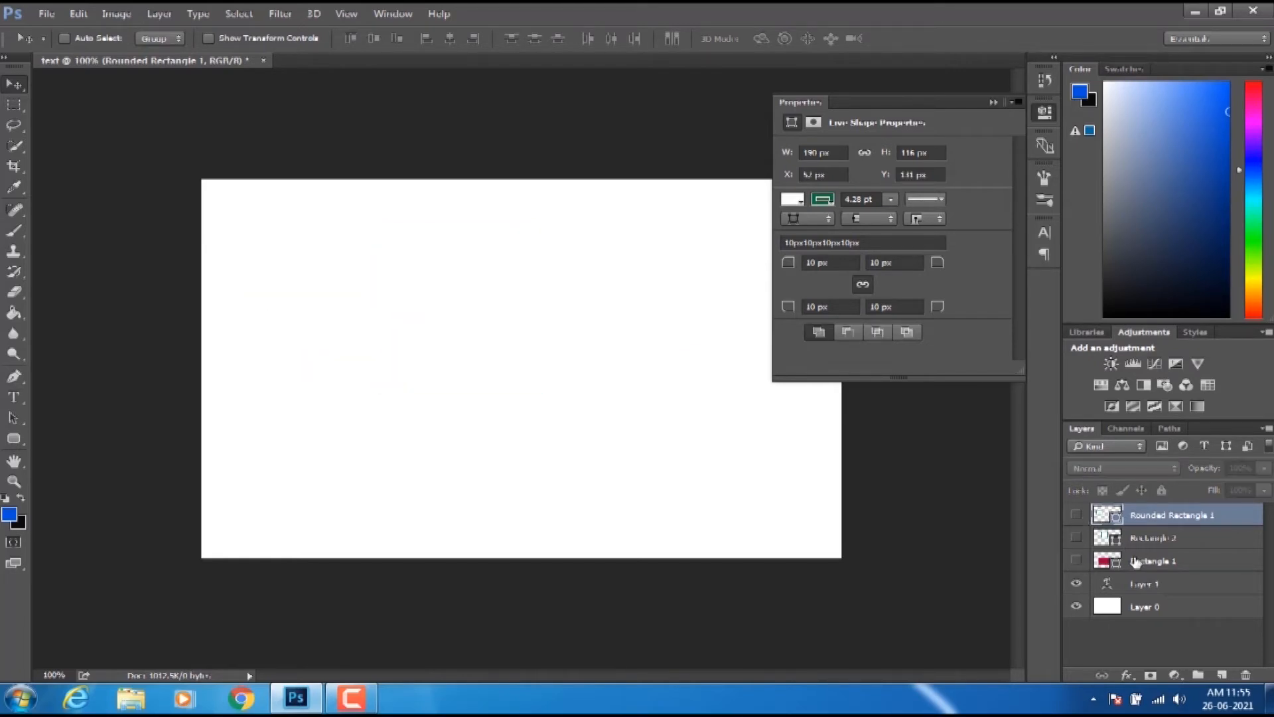
click(1076, 562)
click(1076, 538)
click(1077, 516)
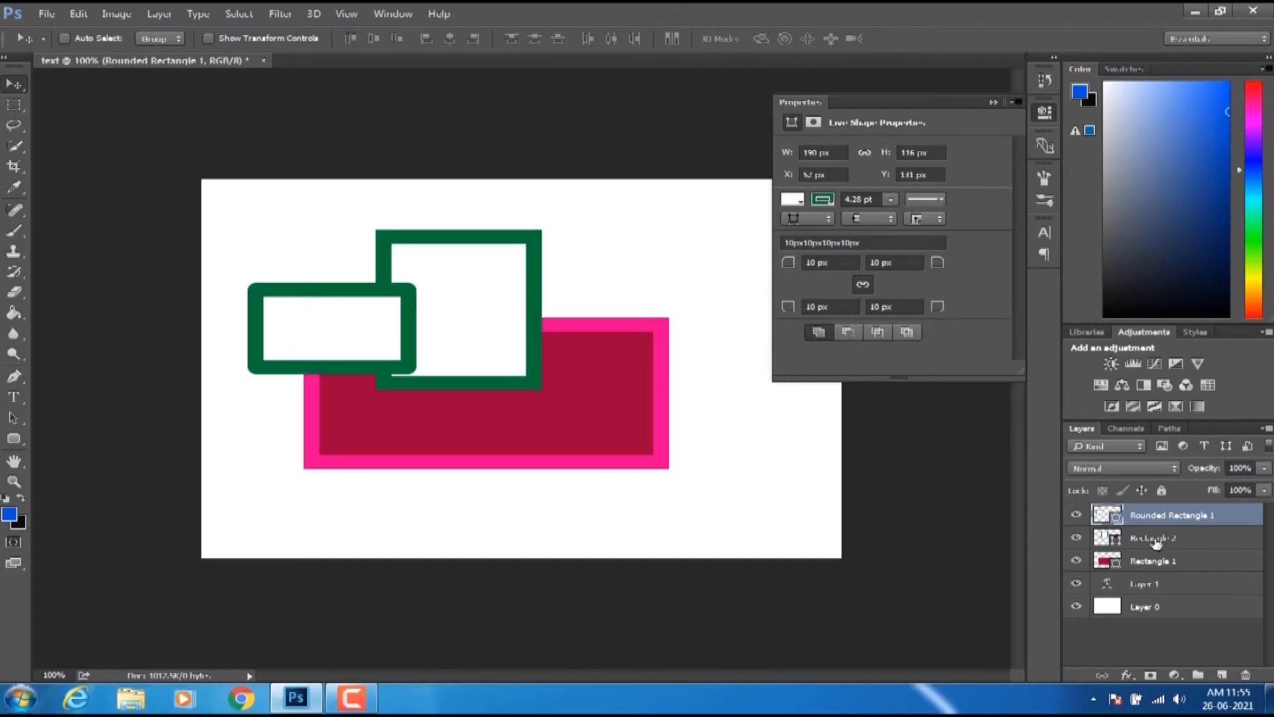
- Collapse the shape properties, put the Rectangle 1 layer alone in a group, and ungroup it again
click(992, 102)
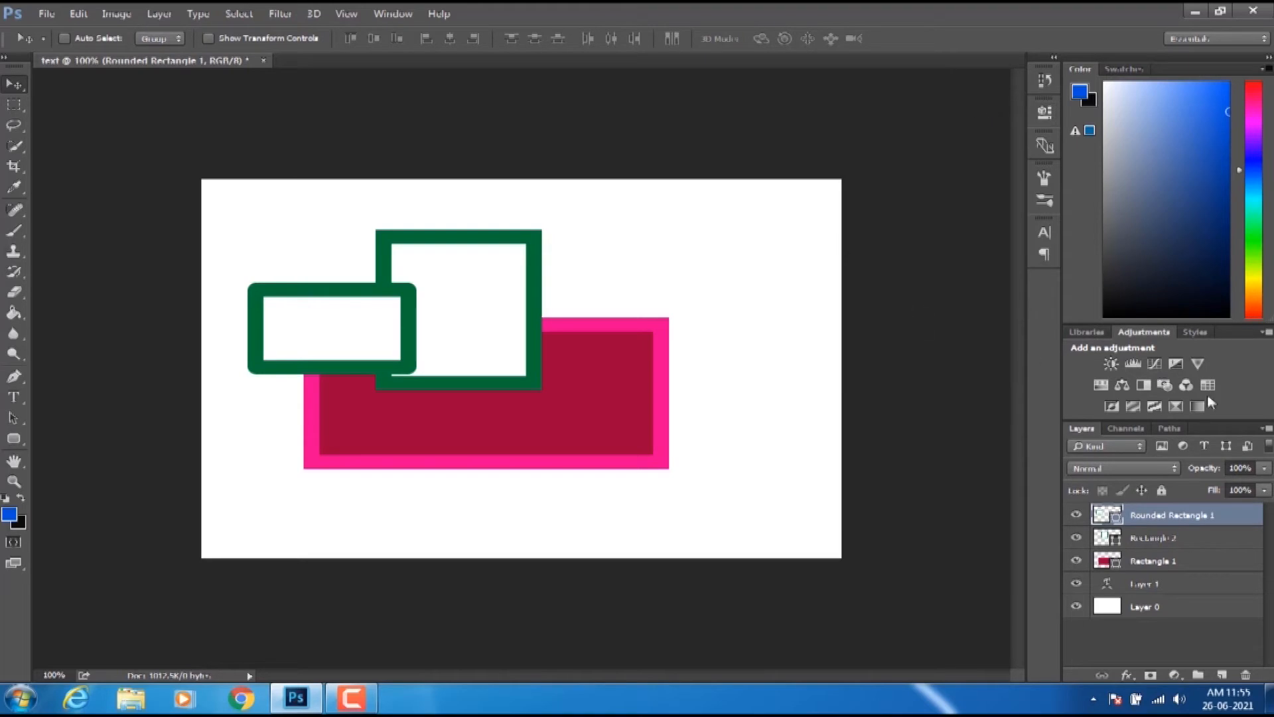
click(1147, 536)
click(1141, 563)
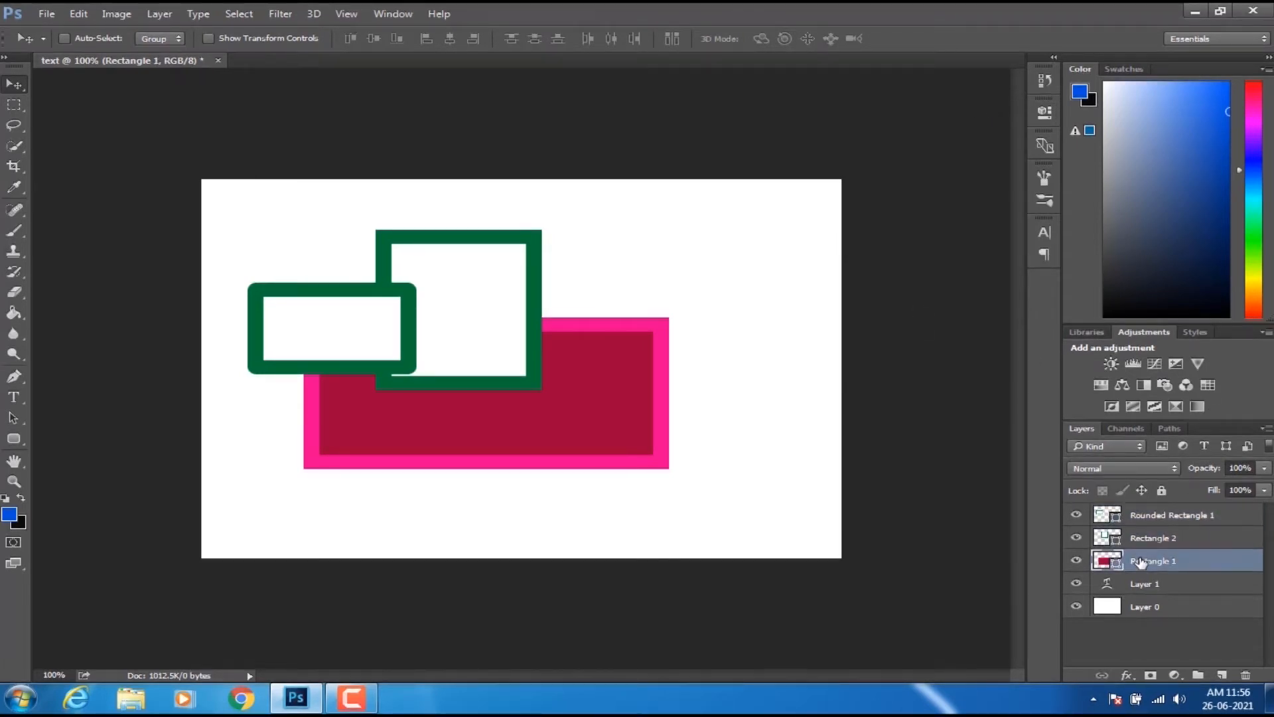
key(ctrl+g)
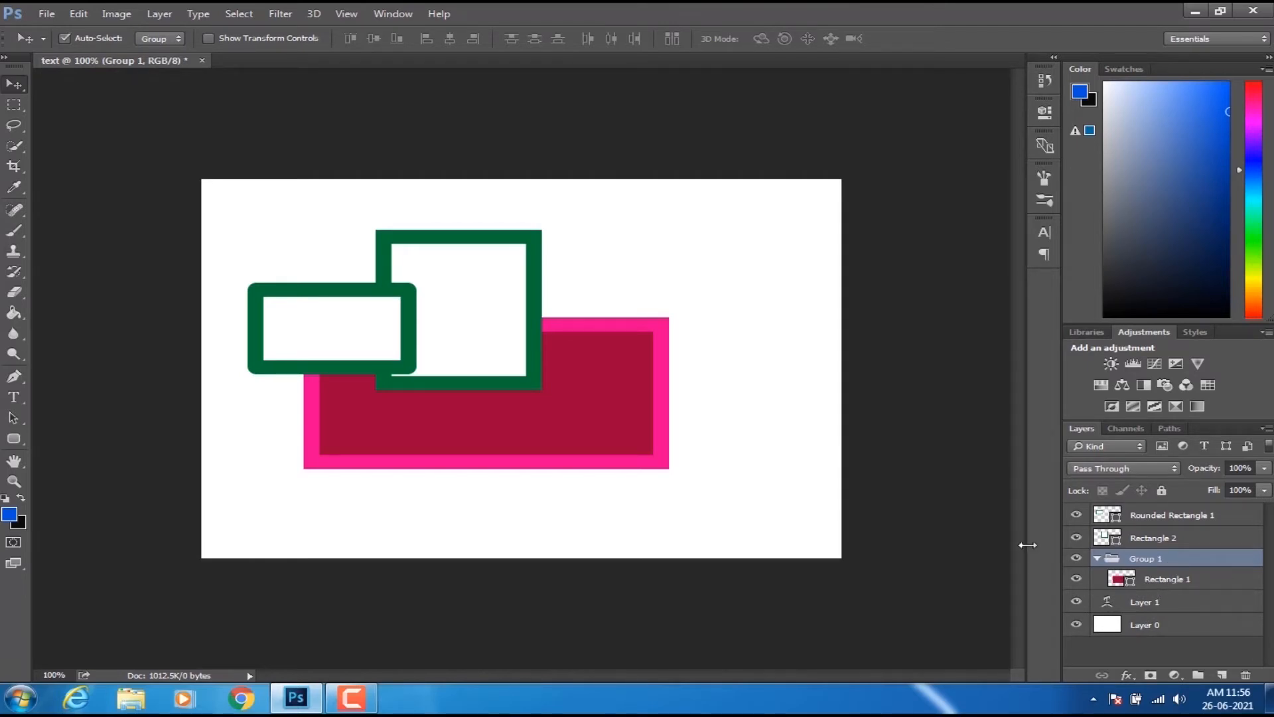
key(ctrl+shift+g)
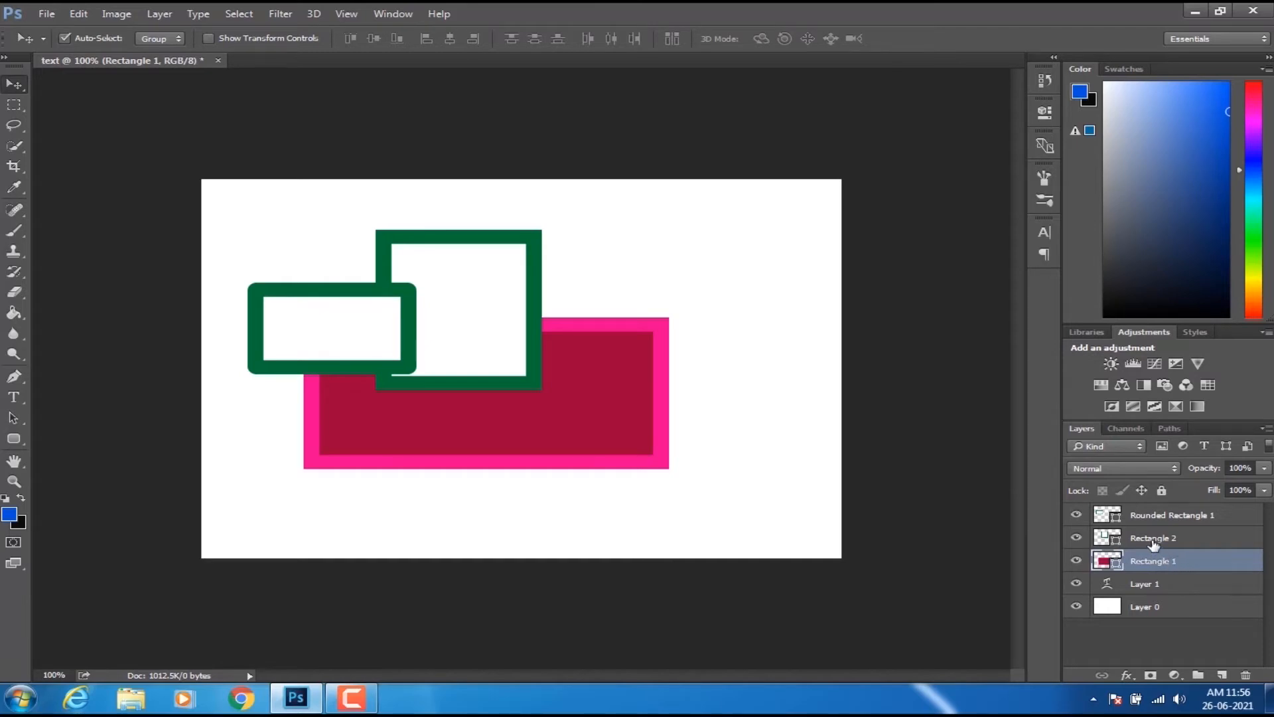
- Group the Rectangle 1, Rectangle 2 and Rounded Rectangle 1 layers together and expand the group
ctrl+click(1154, 544)
ctrl+click(1152, 522)
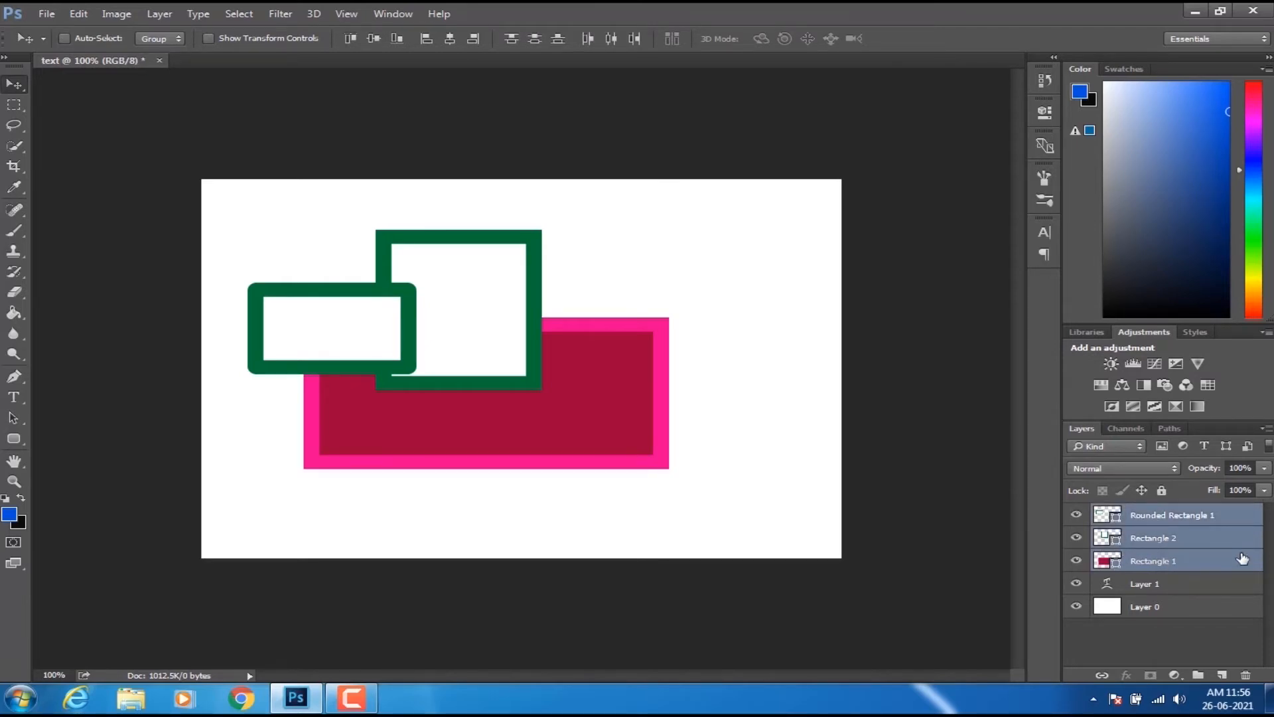
key(ctrl+g)
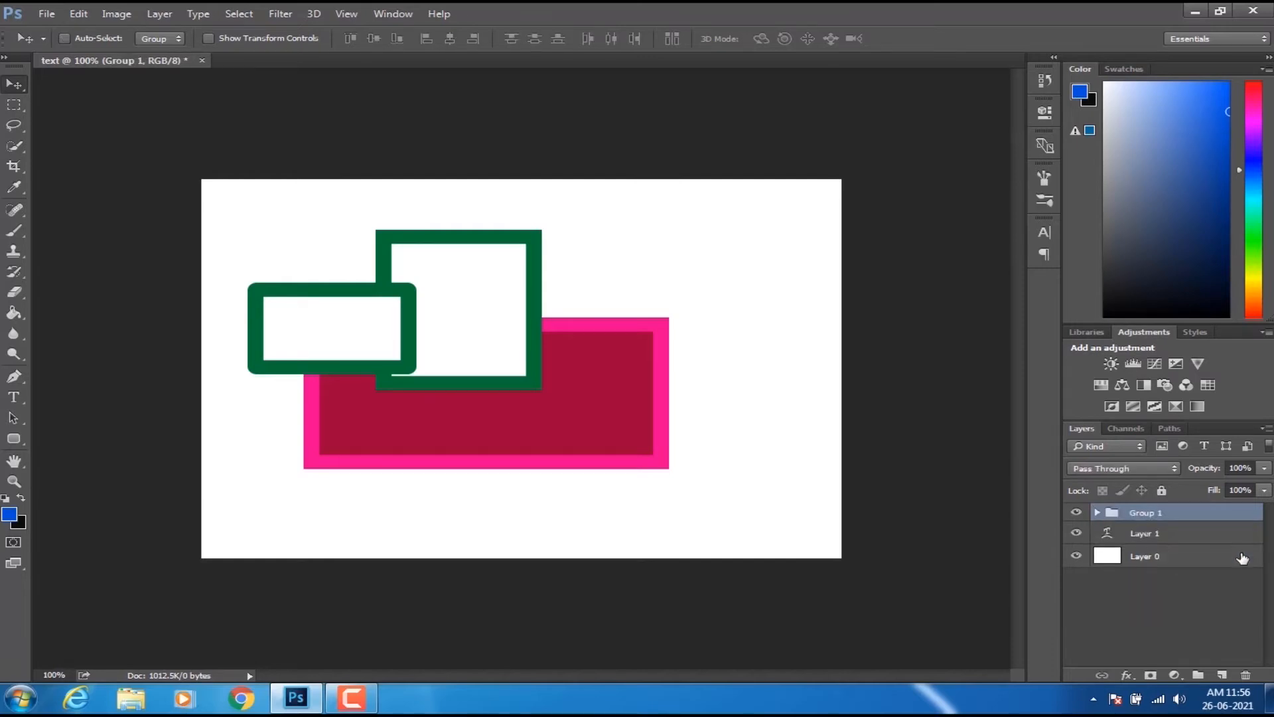
click(1097, 513)
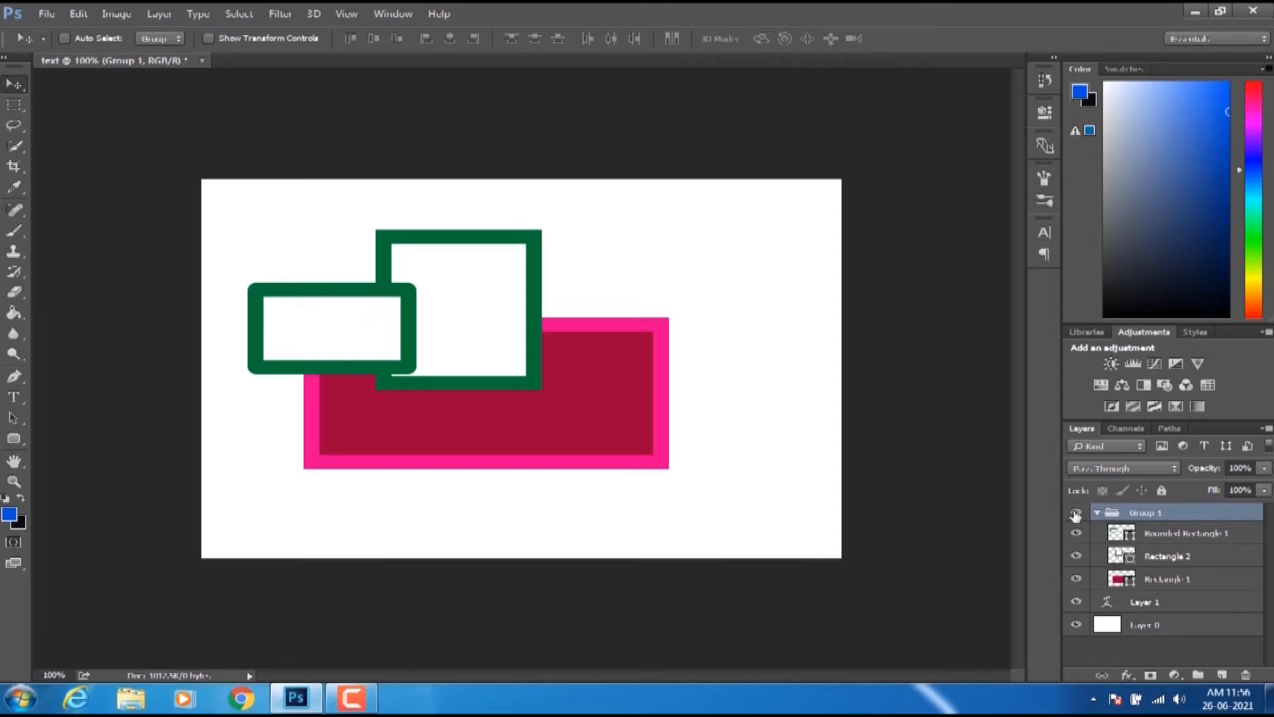
- Hide the whole group and show it again, and ungroup its three shape layers
click(1076, 513)
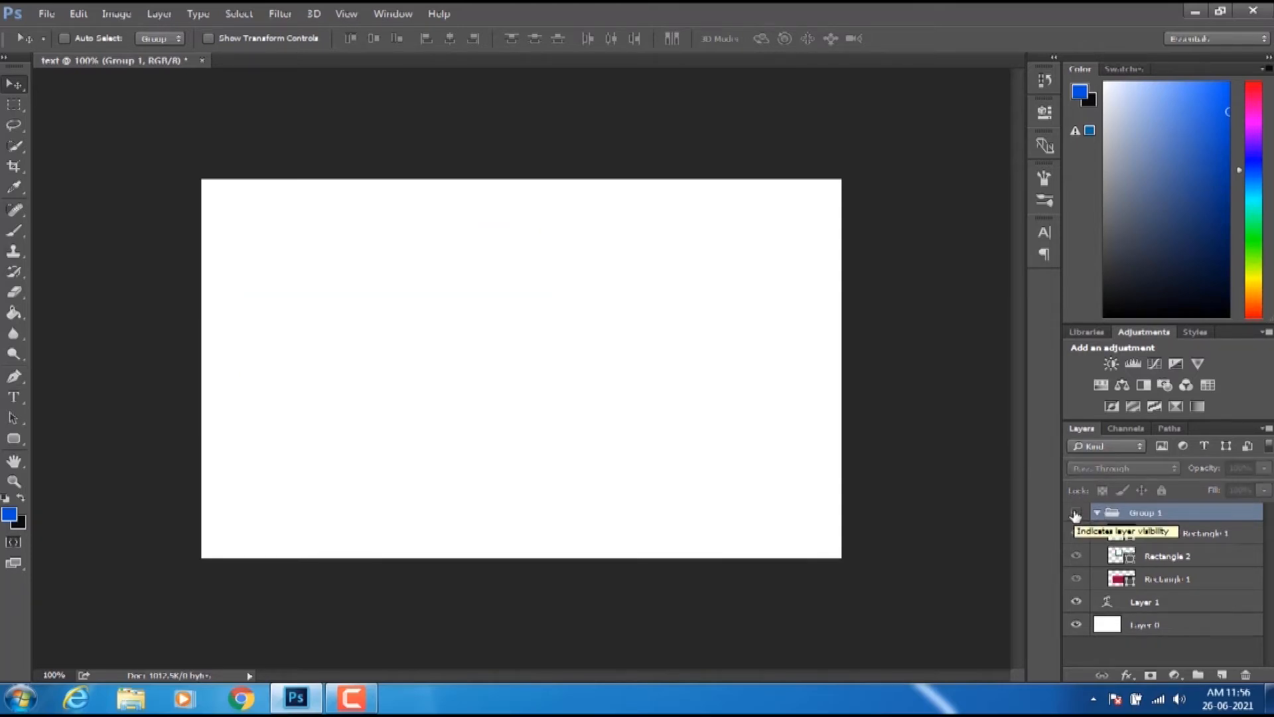
click(1075, 513)
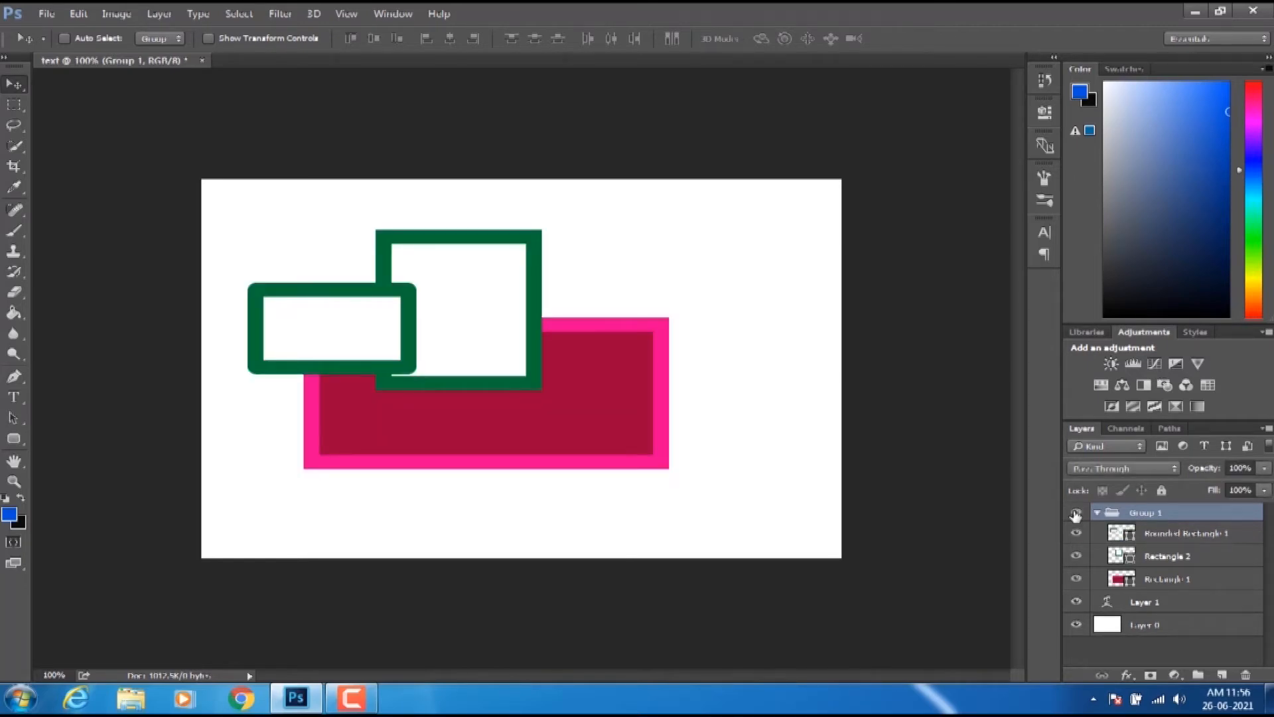
key(ctrl+shift+g)
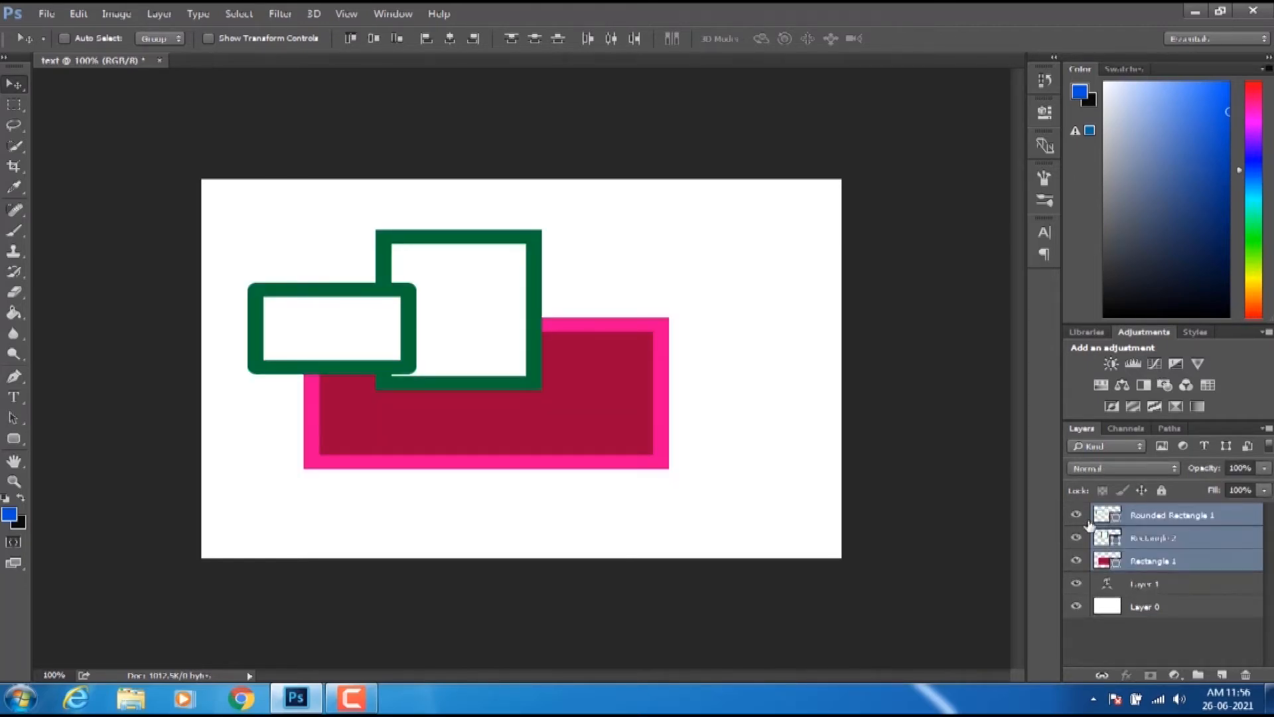
click(1179, 628)
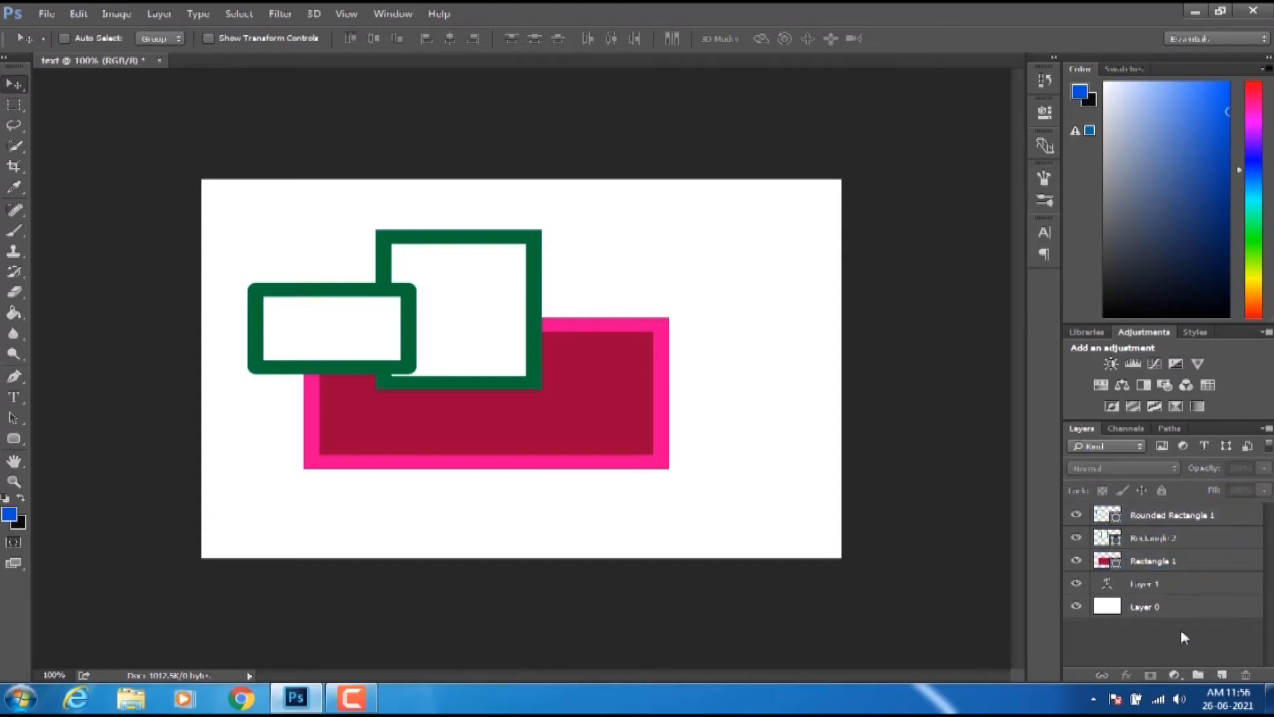
- Duplicate the Rectangle 1, Rectangle 2 and Rounded Rectangle 1 layers together
click(1150, 562)
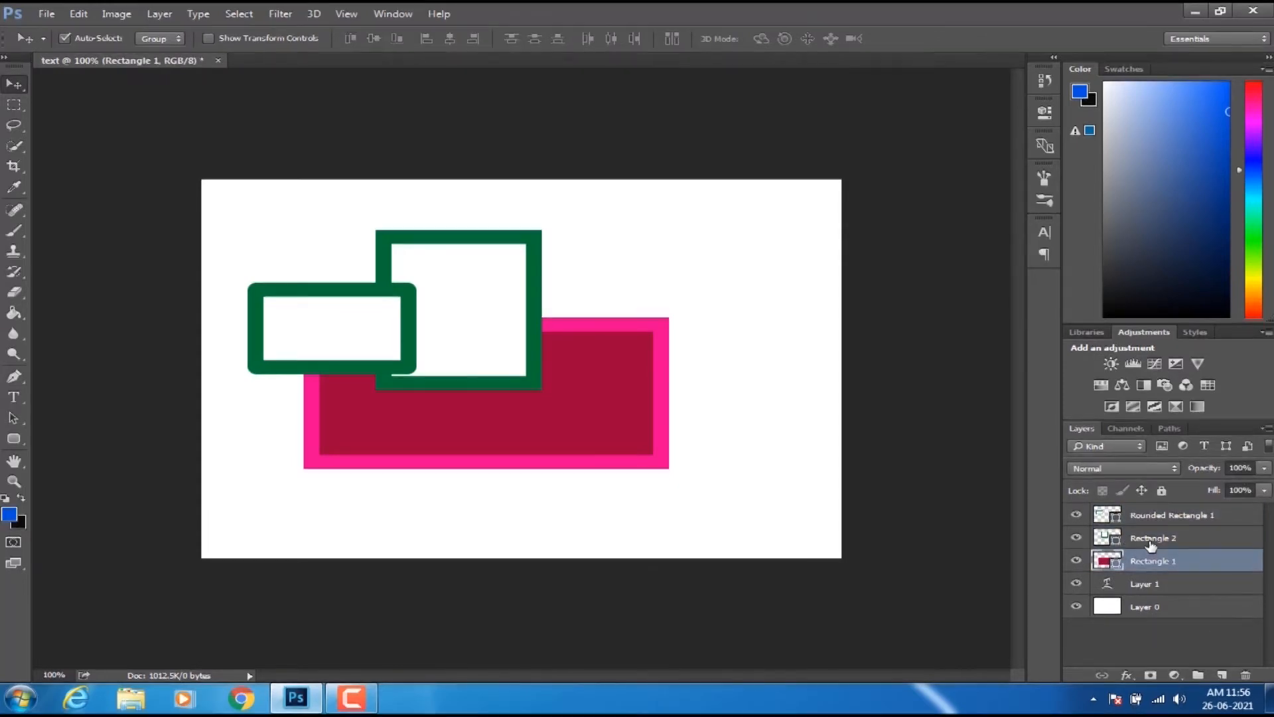
shift+click(1152, 539)
ctrl+click(1156, 517)
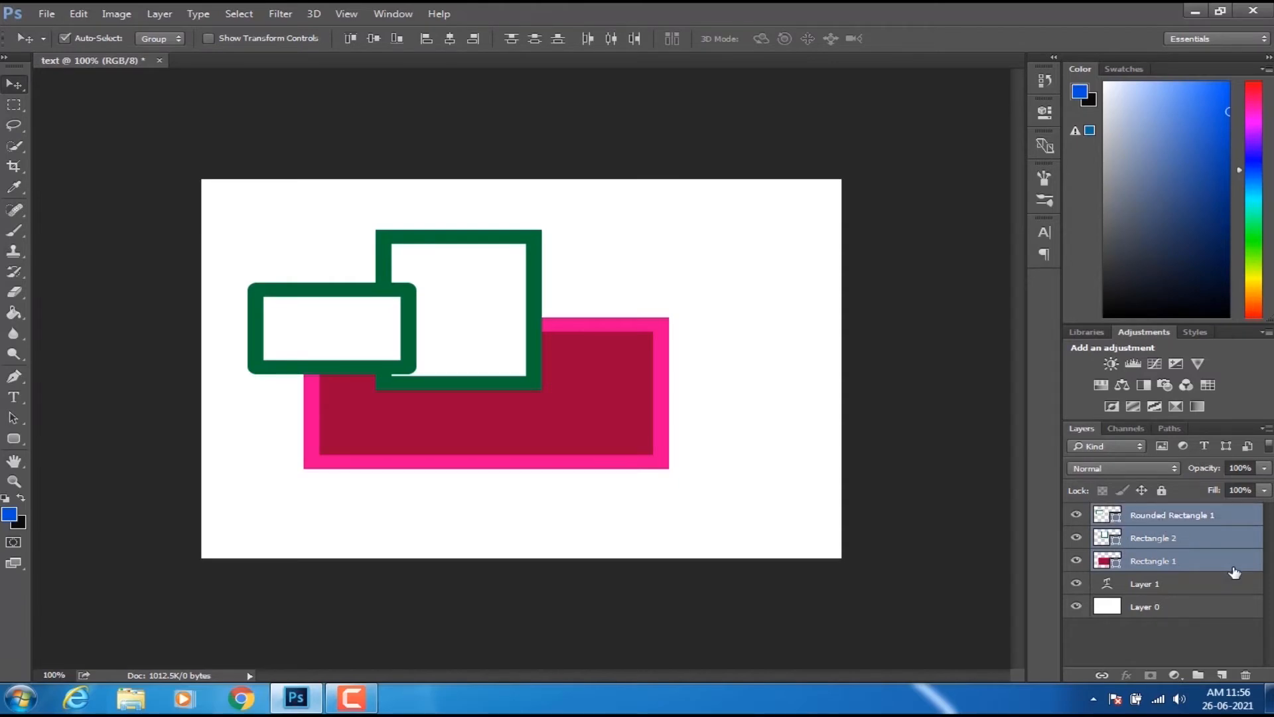
key(ctrl+j)
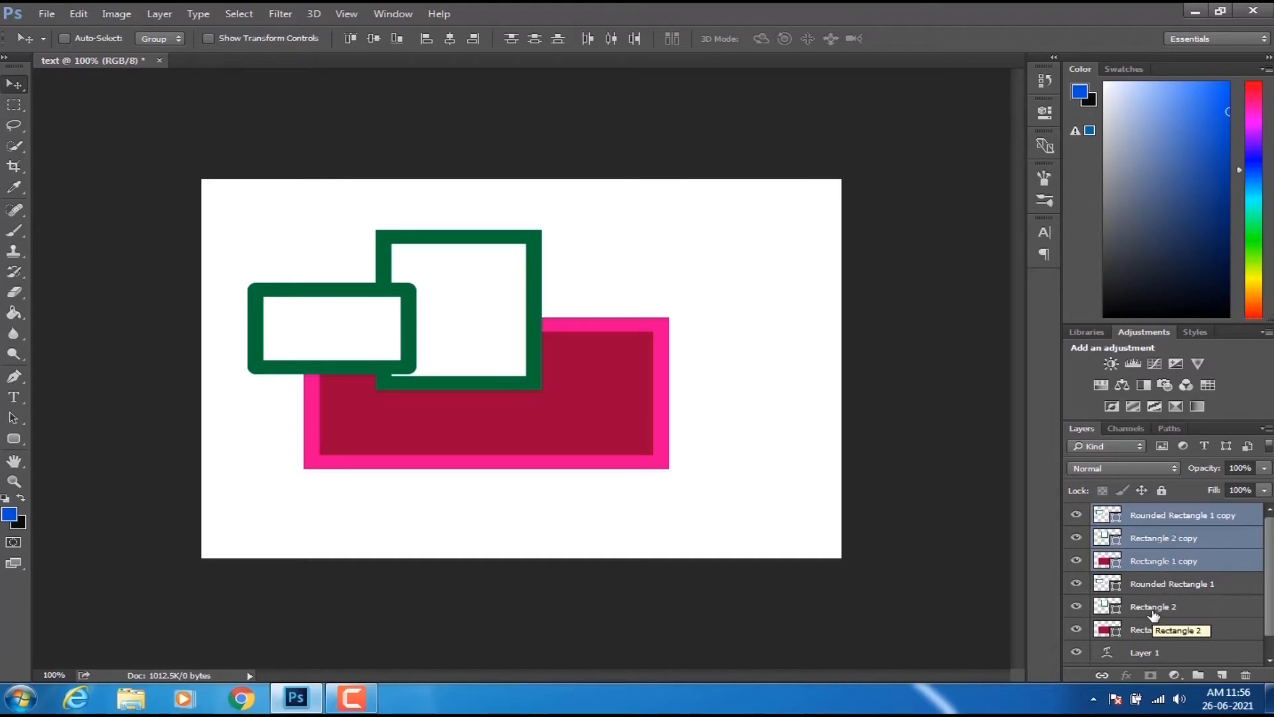
- Merge the three duplicated shape layers into one shape and hide the merged layer
key(ctrl+e)
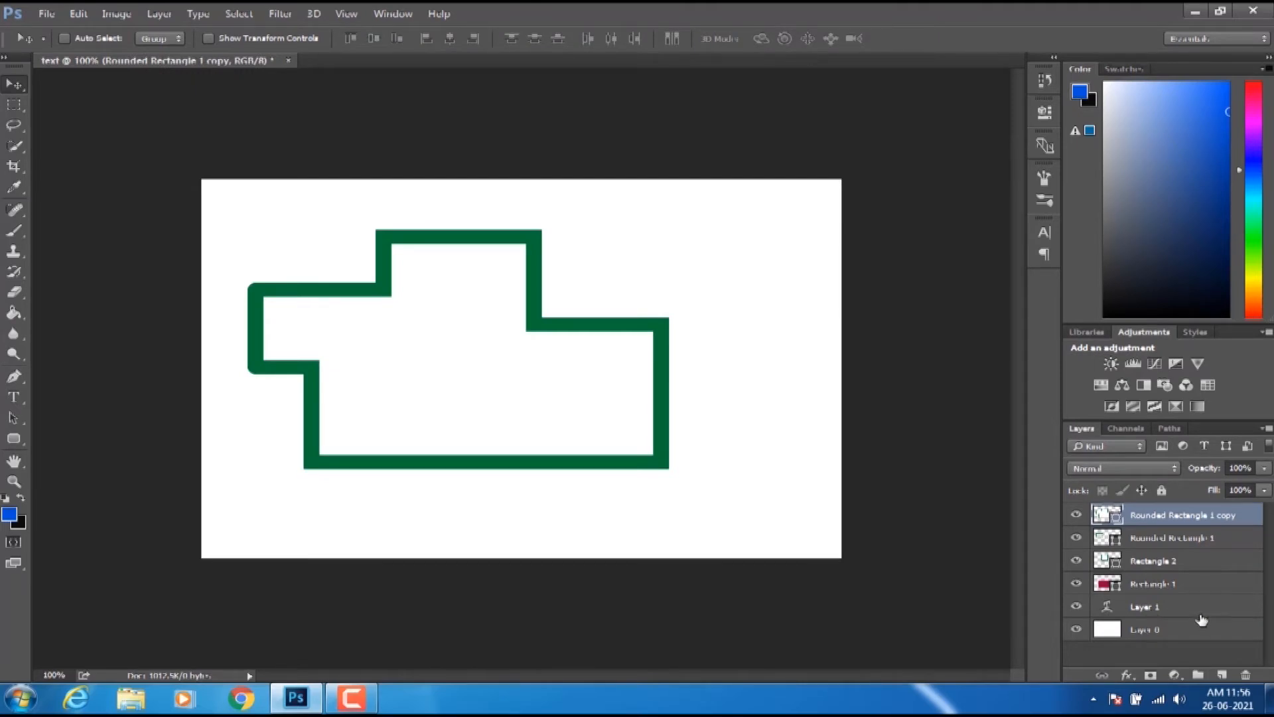
click(1076, 515)
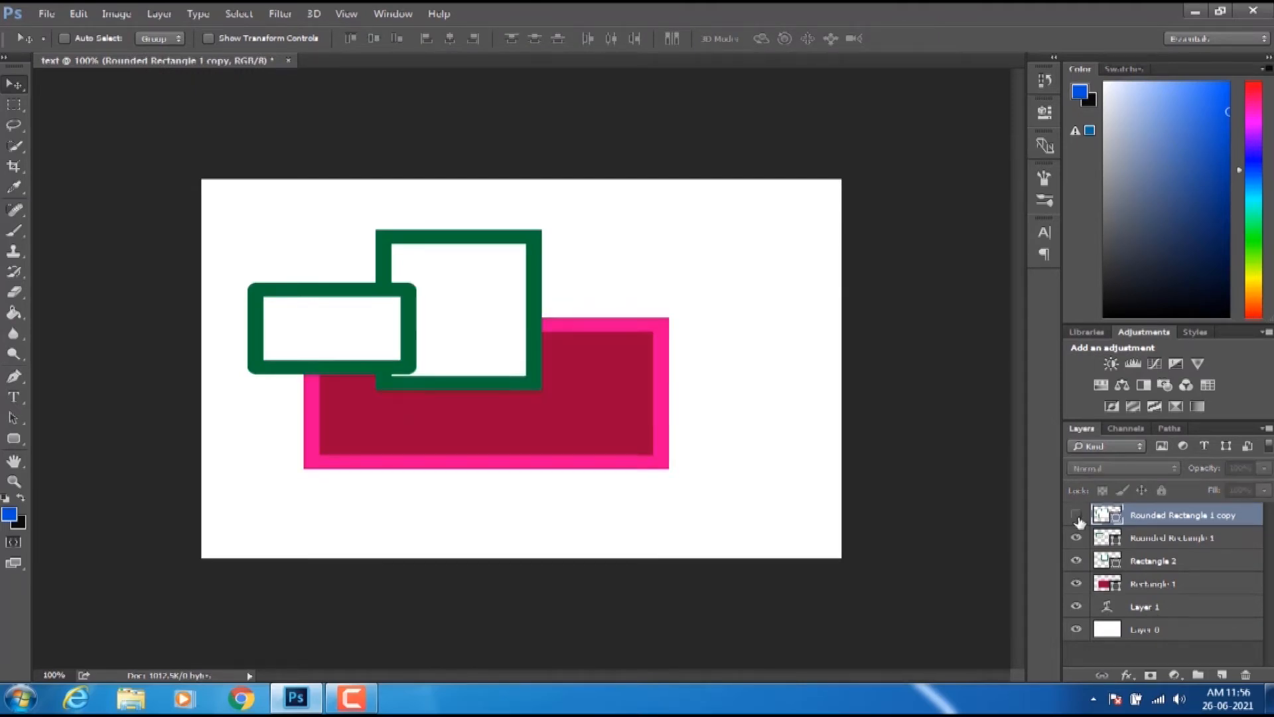
- Merge the three original shape layers with the hidden merged copy and undo the merge, doing this twice
ctrl+click(1149, 564)
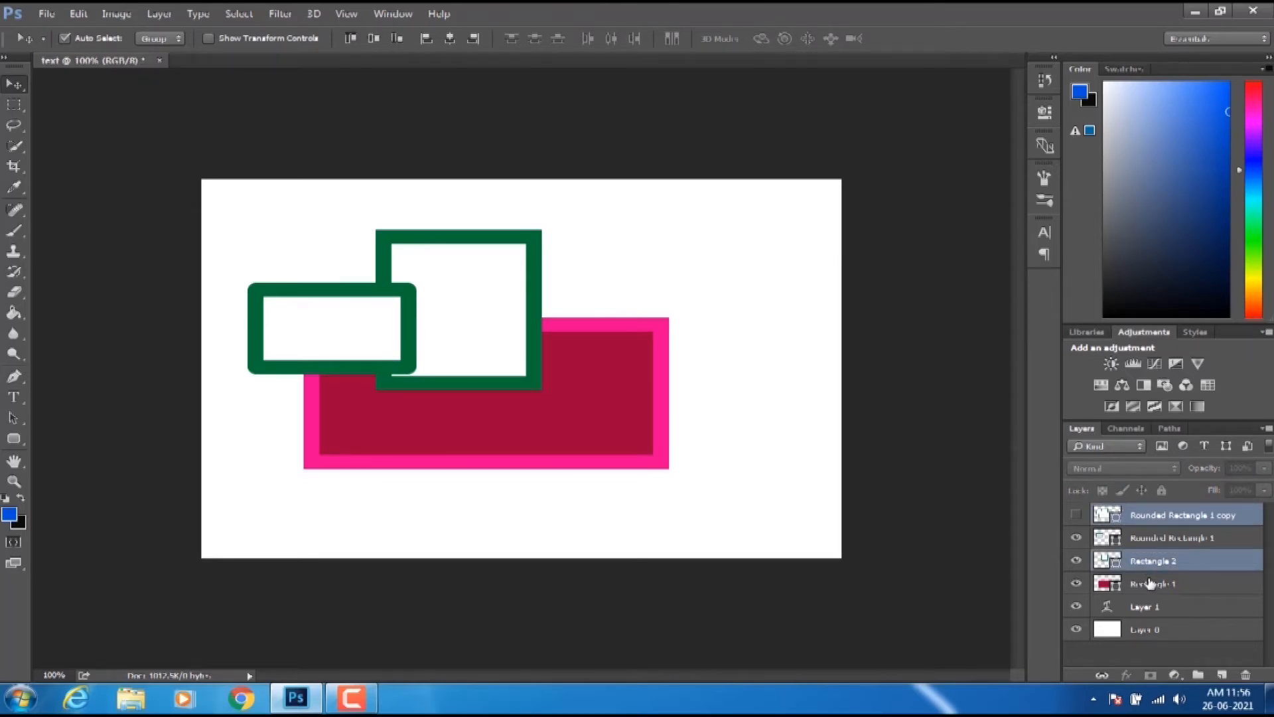
ctrl+click(1147, 584)
ctrl+click(1152, 541)
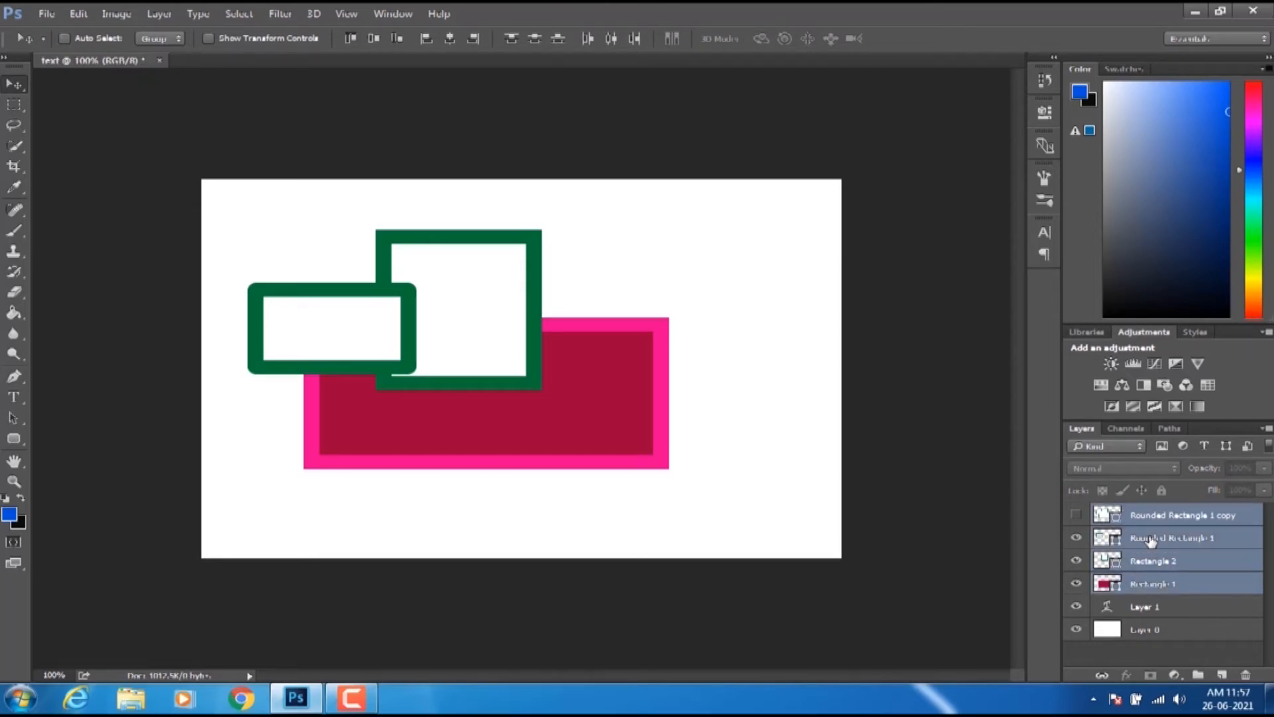
key(ctrl+e)
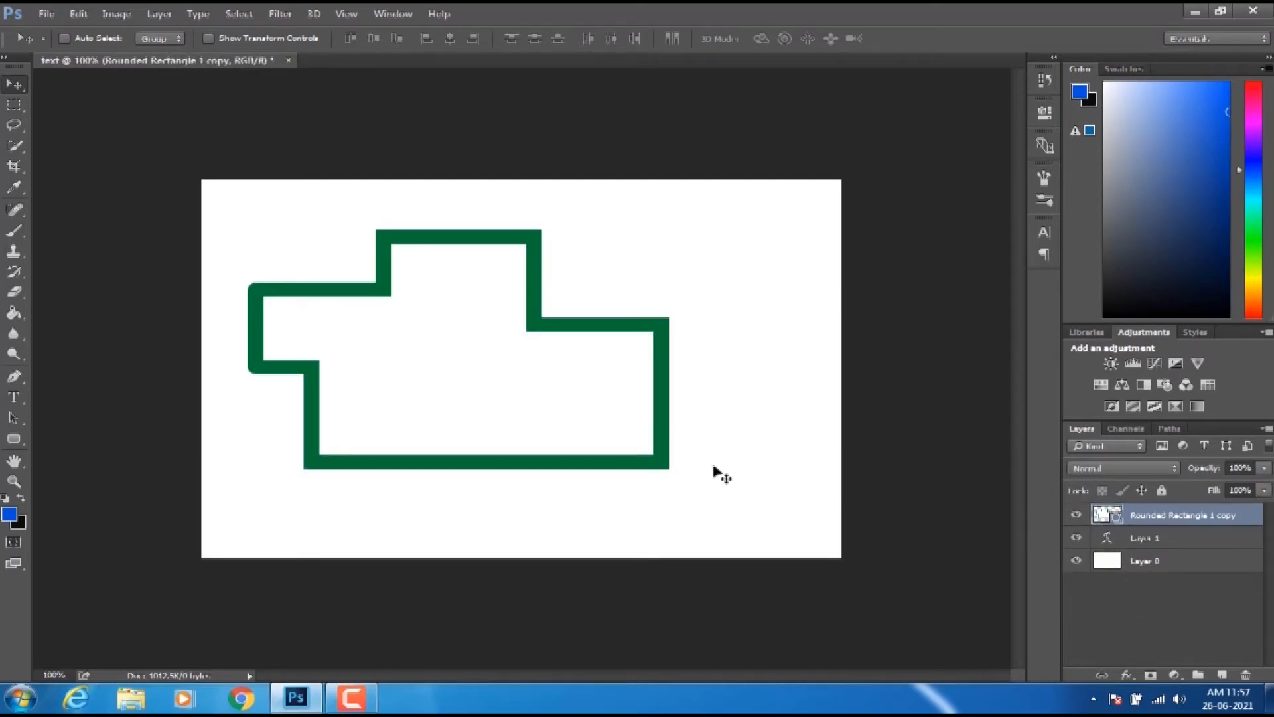
click(1076, 516)
key(ctrl+z)
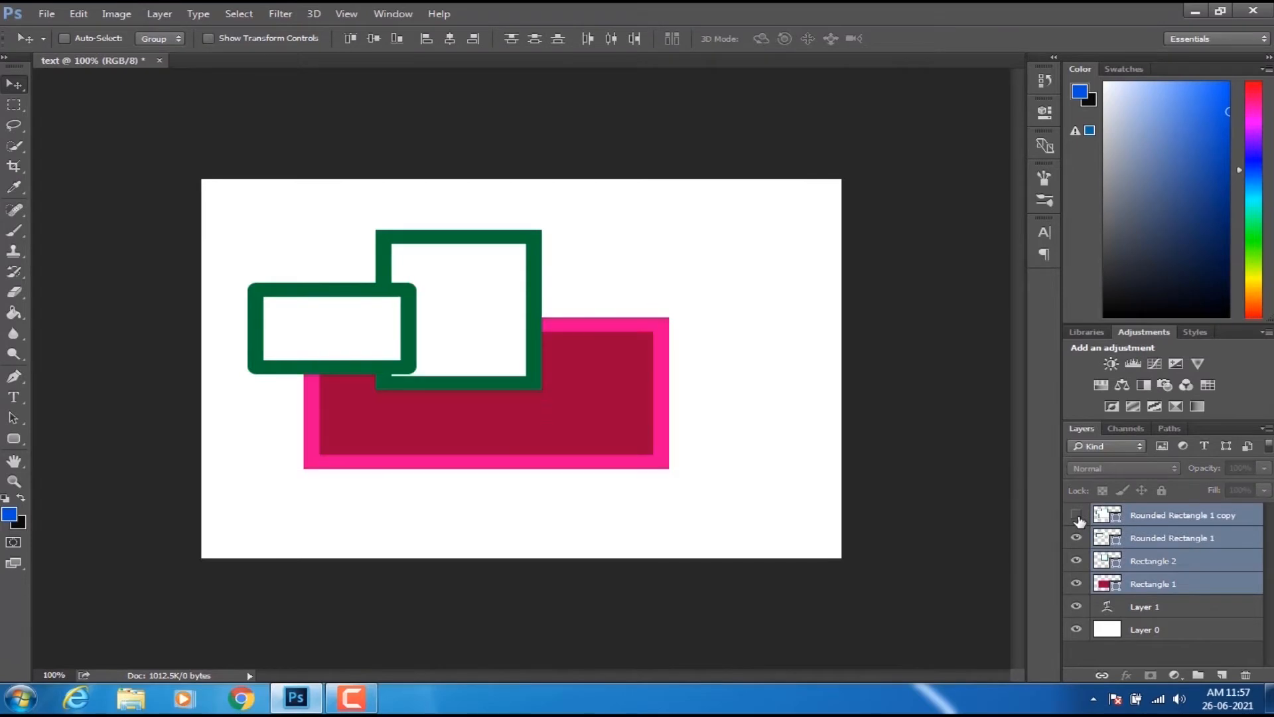
key(ctrl+e)
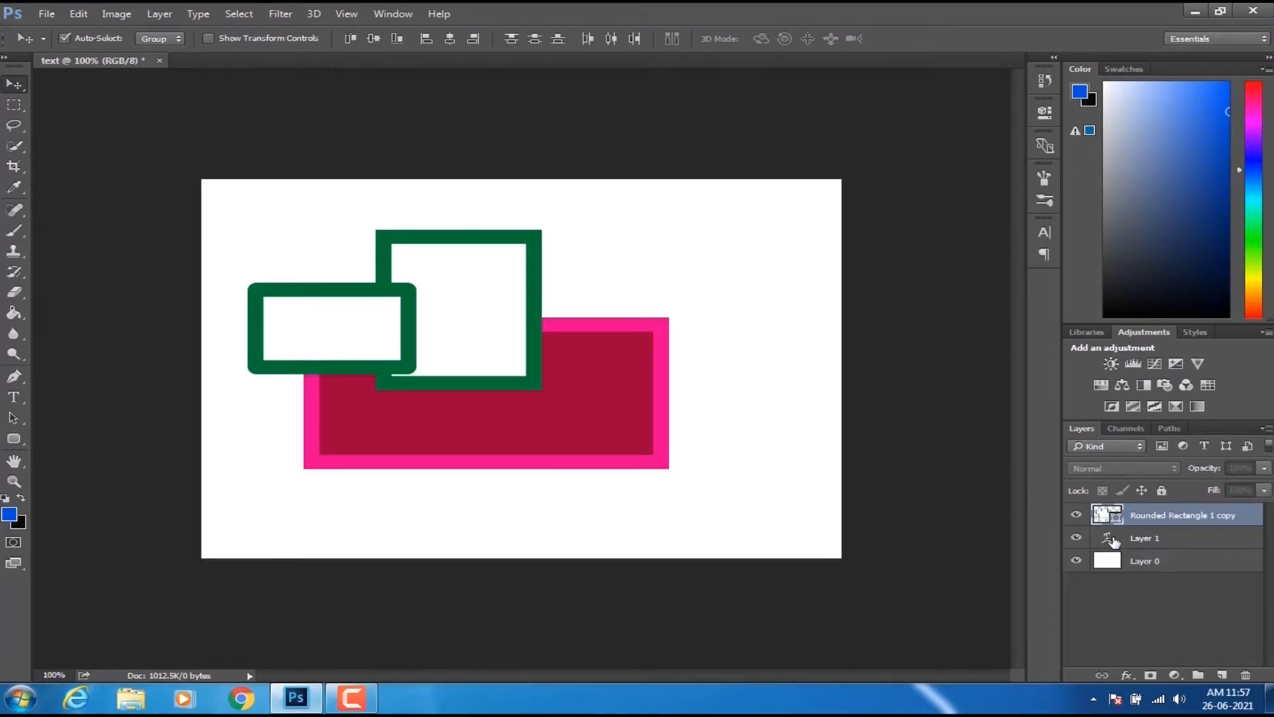
key(ctrl+z)
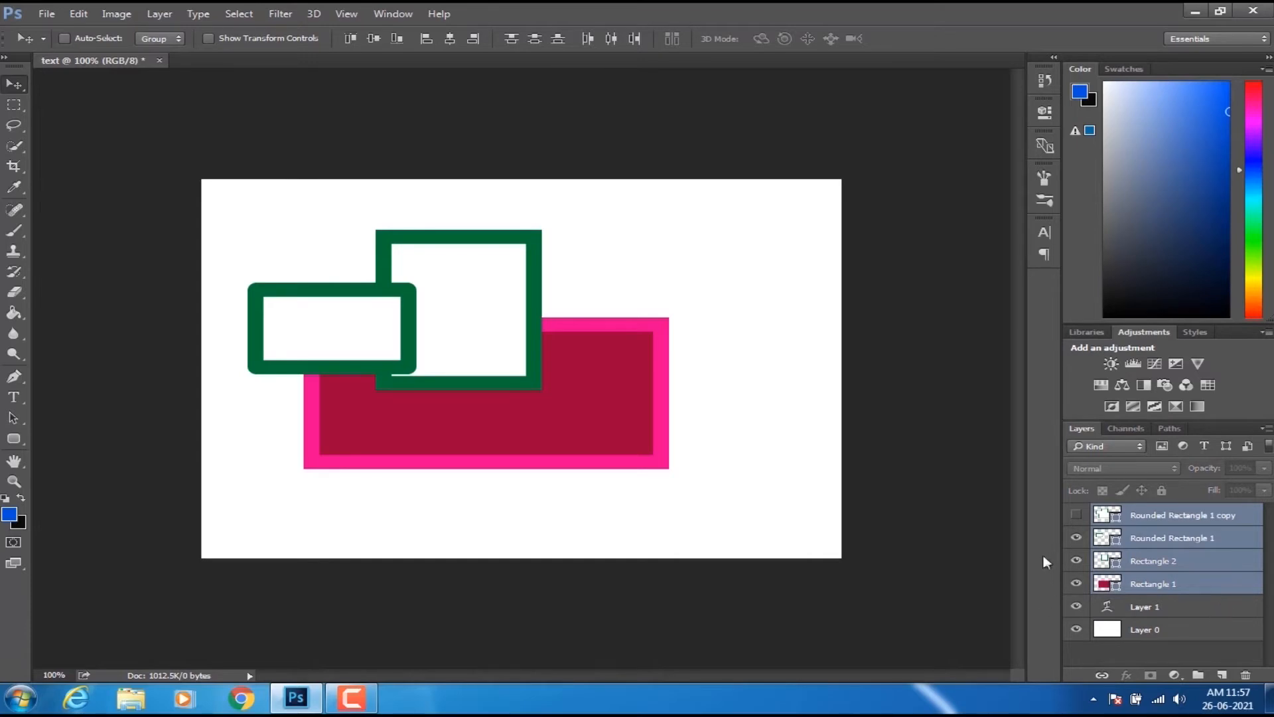
- Show the merged Rounded Rectangle 1 copy layer to compare it with the originals, and hide it again
click(1076, 515)
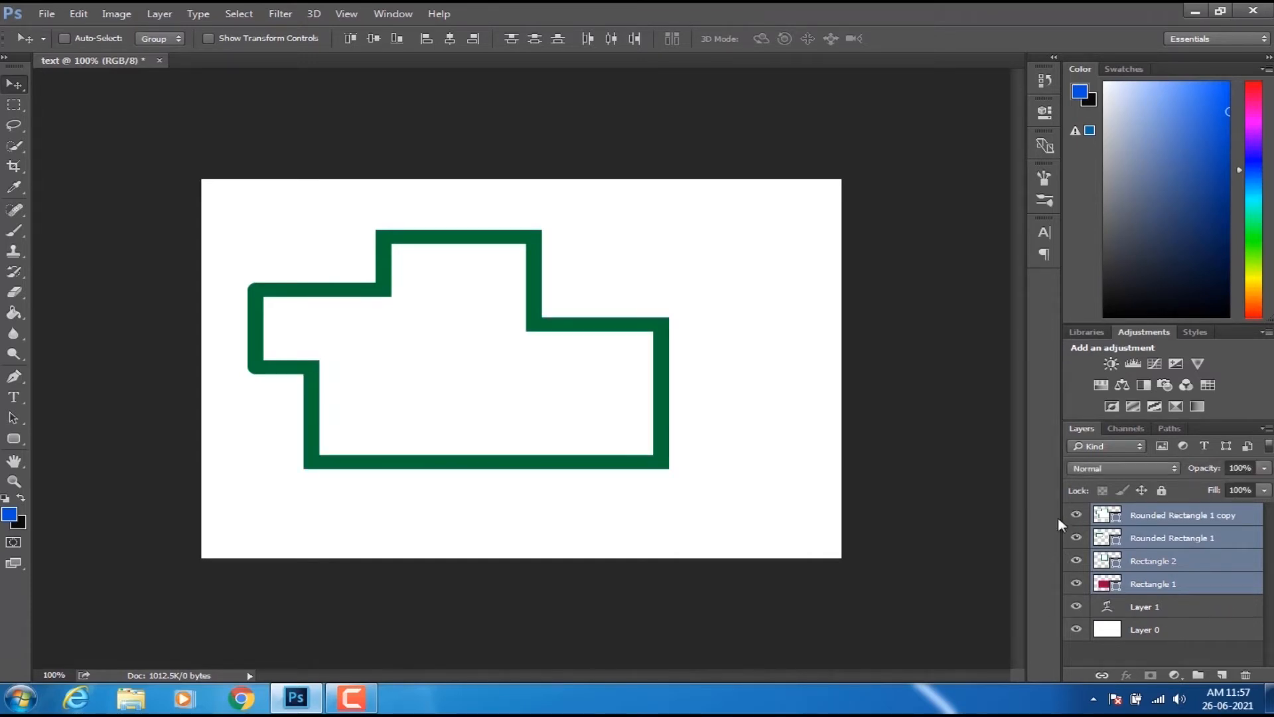
click(1076, 515)
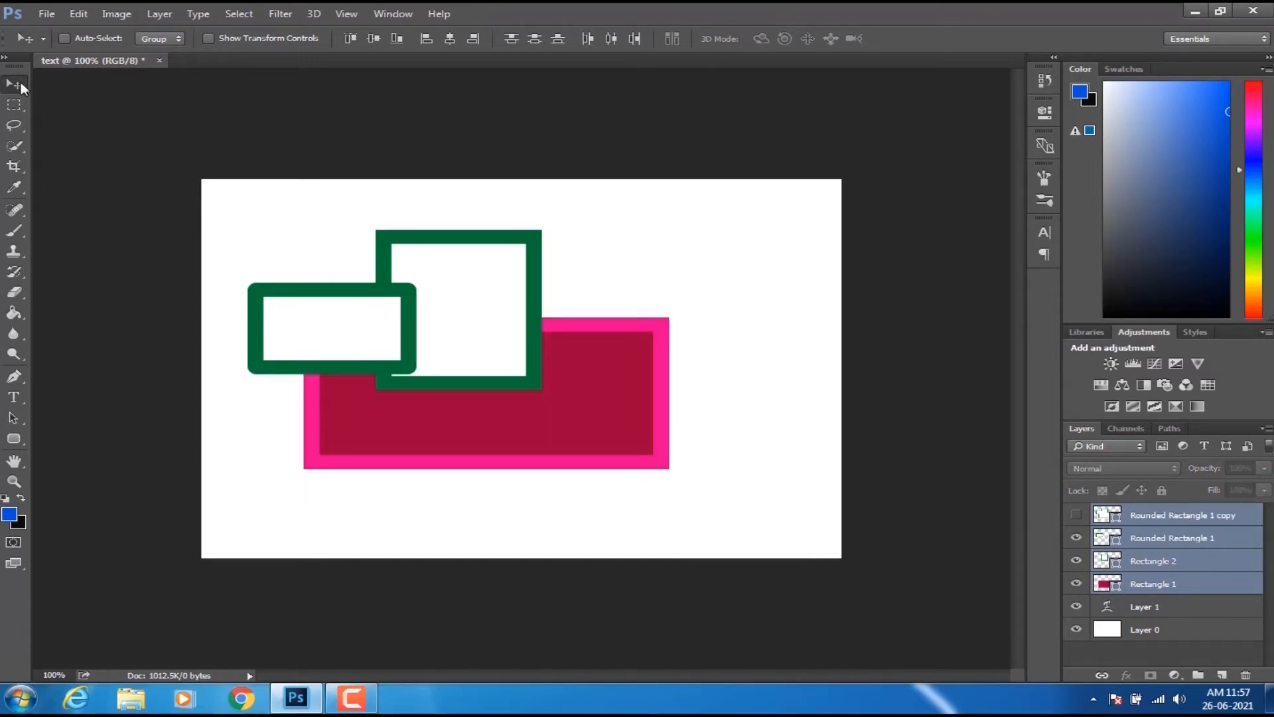
click(18, 104)
click(16, 92)
- Add the text "ctrl + G" on a new layer directly above Rectangle 2, and move the text beneath the maroon rectangle
click(1175, 612)
click(1177, 629)
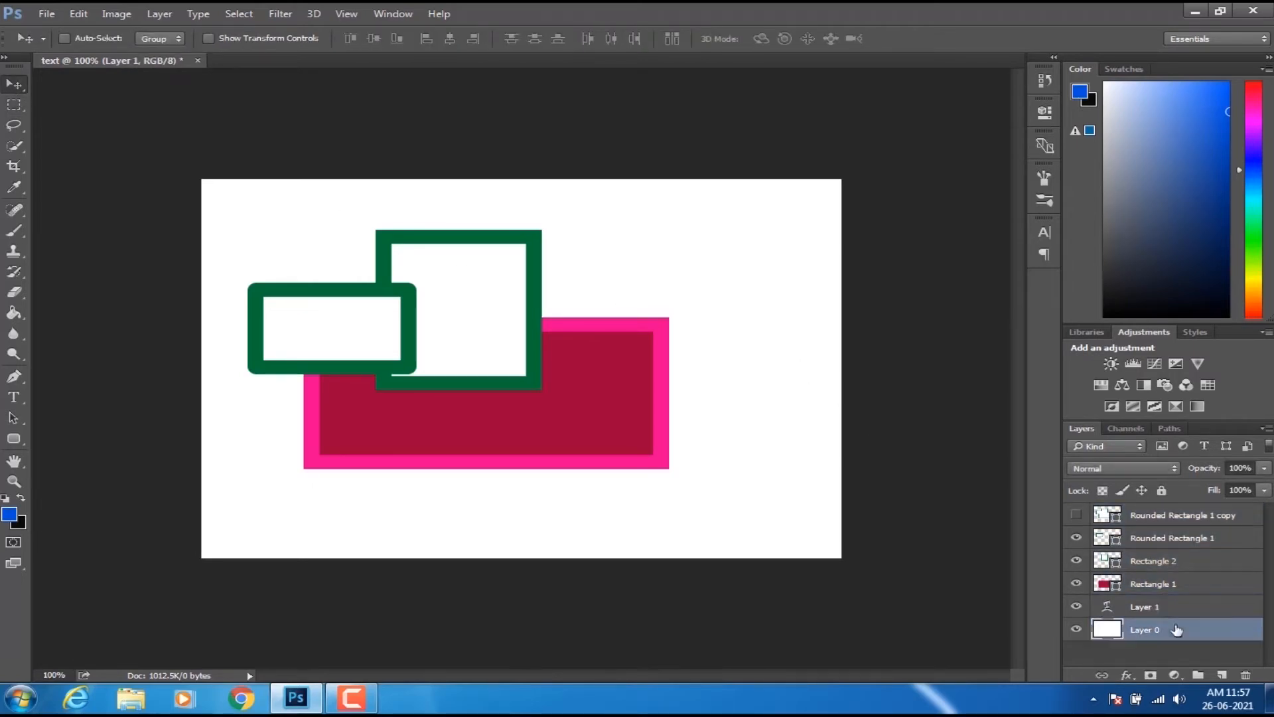
click(1165, 584)
click(1160, 560)
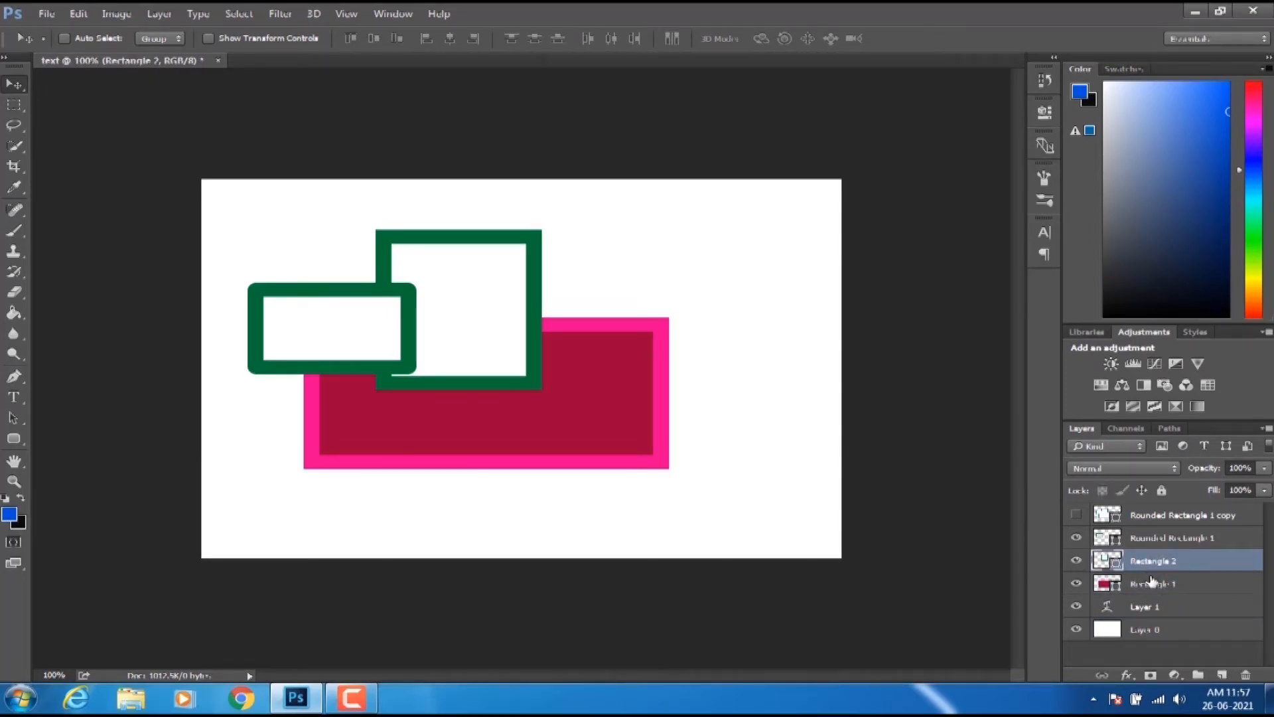
click(14, 397)
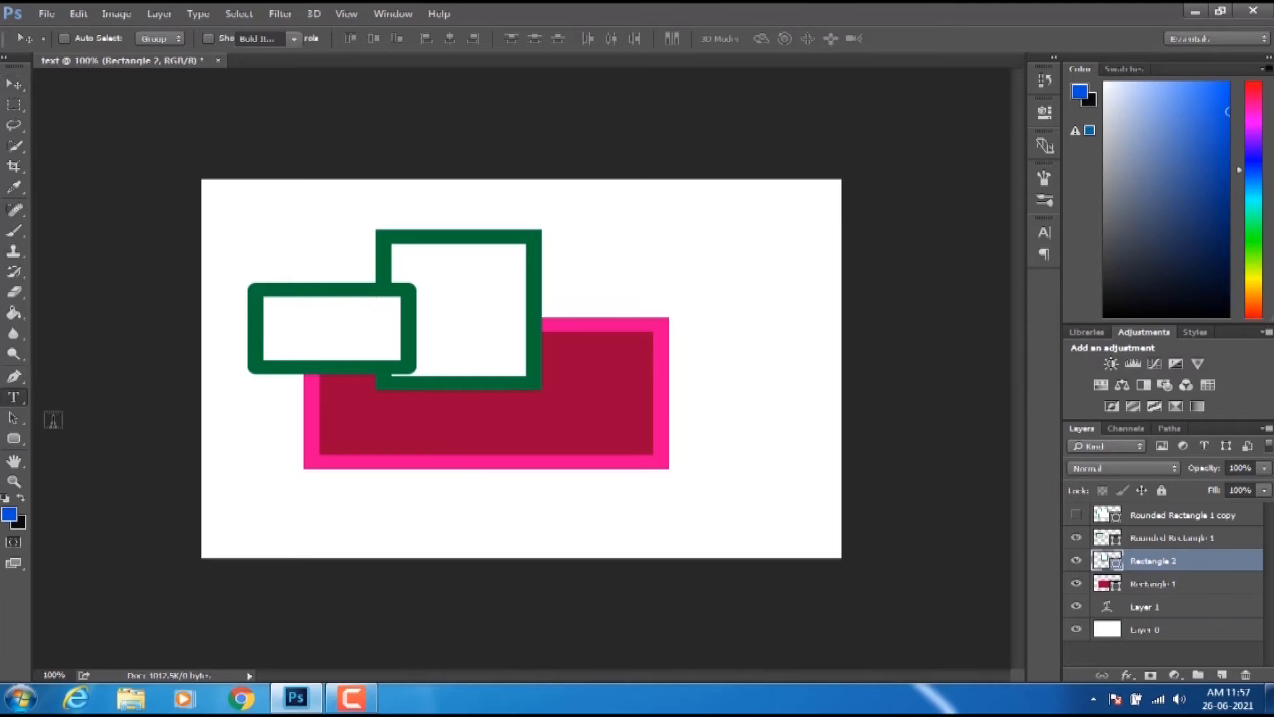
click(264, 523)
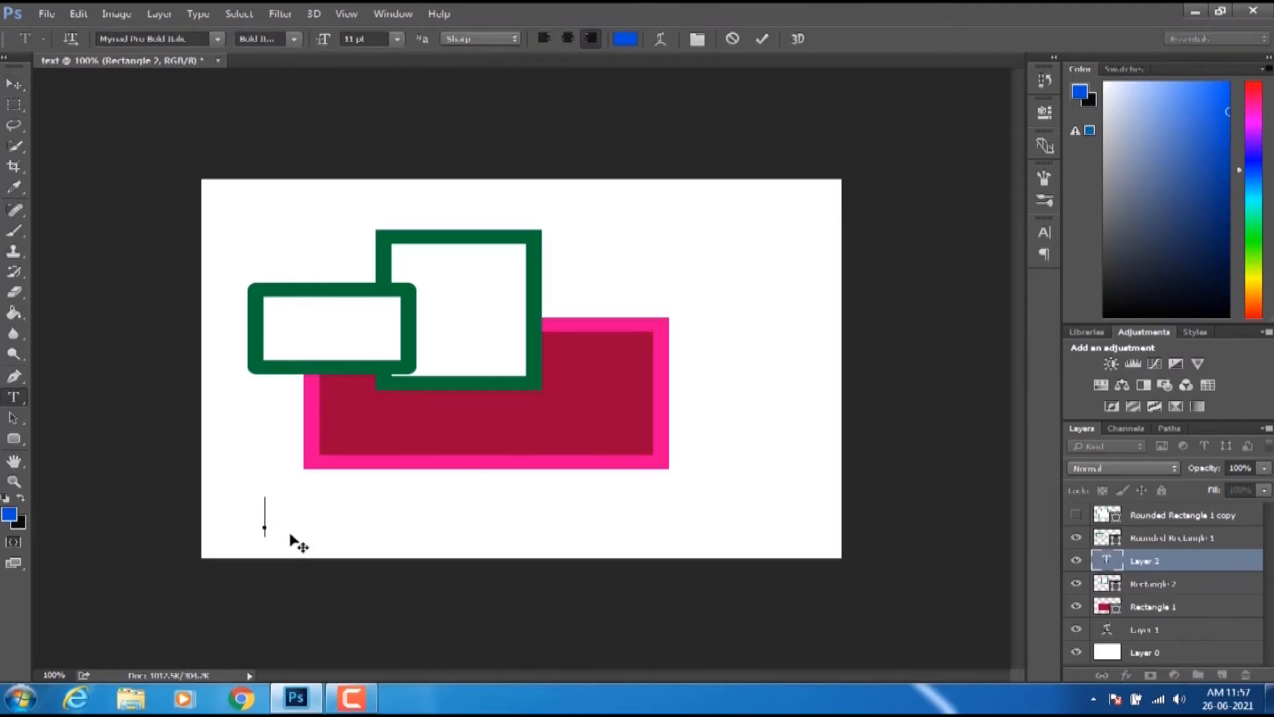
text(ctrl)
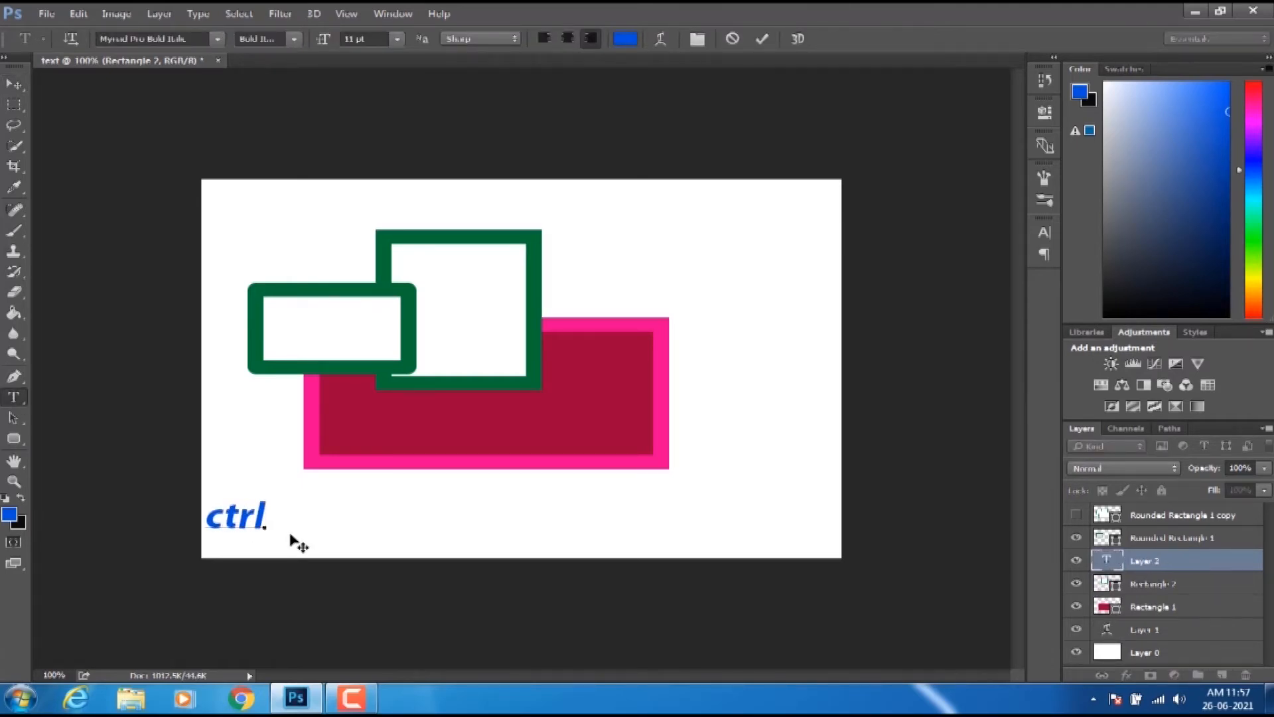
text( + G)
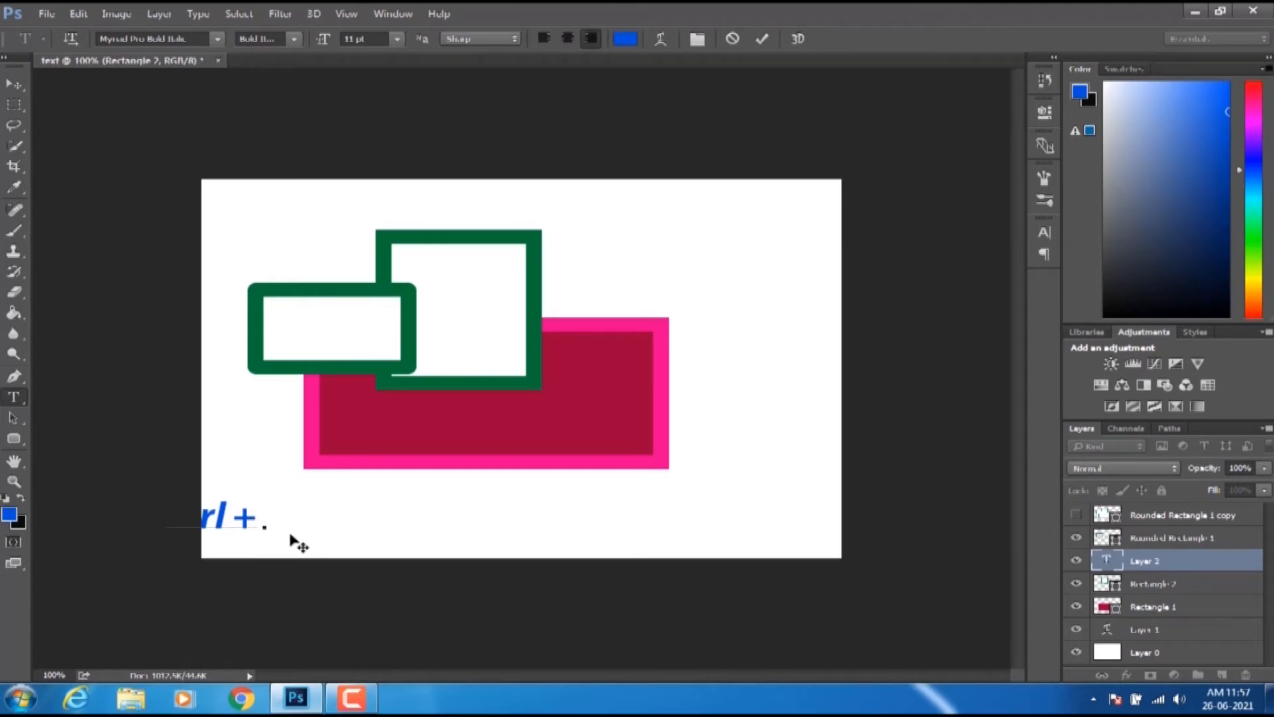
click(13, 85)
drag(305, 511, 582, 521)
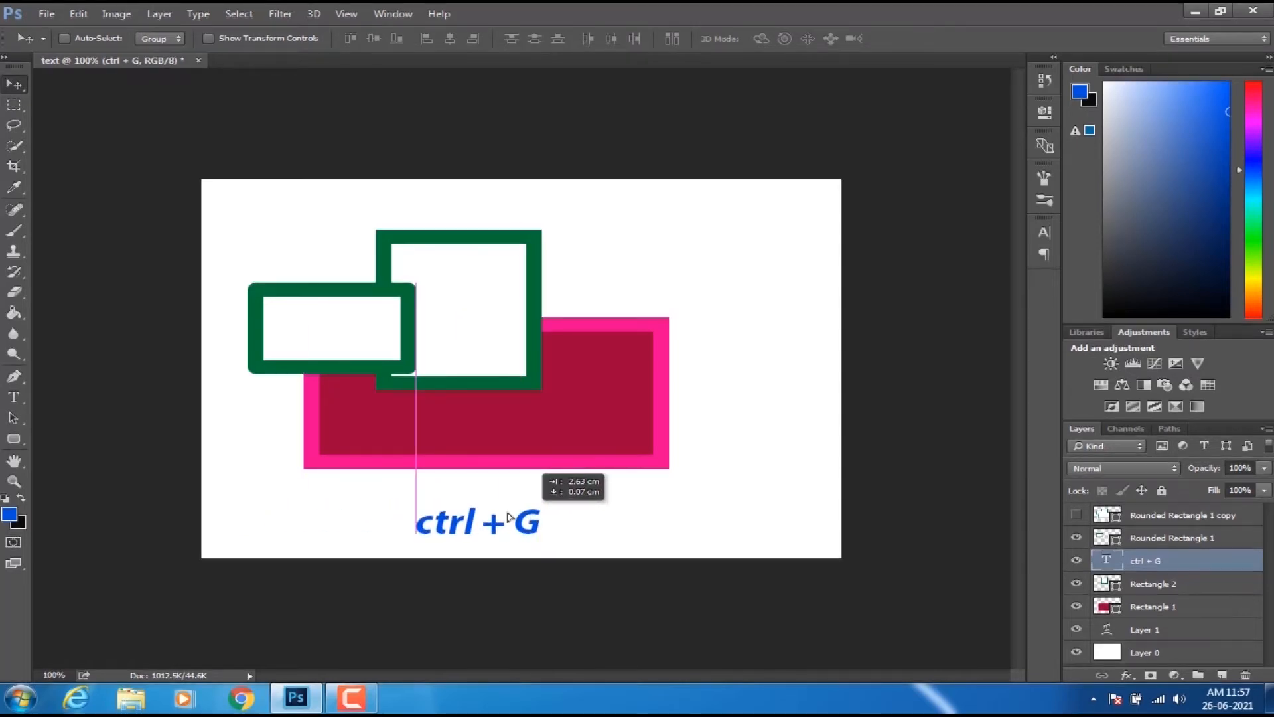
- Change the text beneath the maroon rectangle to "ctrl + J", and replace its last letter to make it "ctrl + E"
click(20, 396)
click(506, 525)
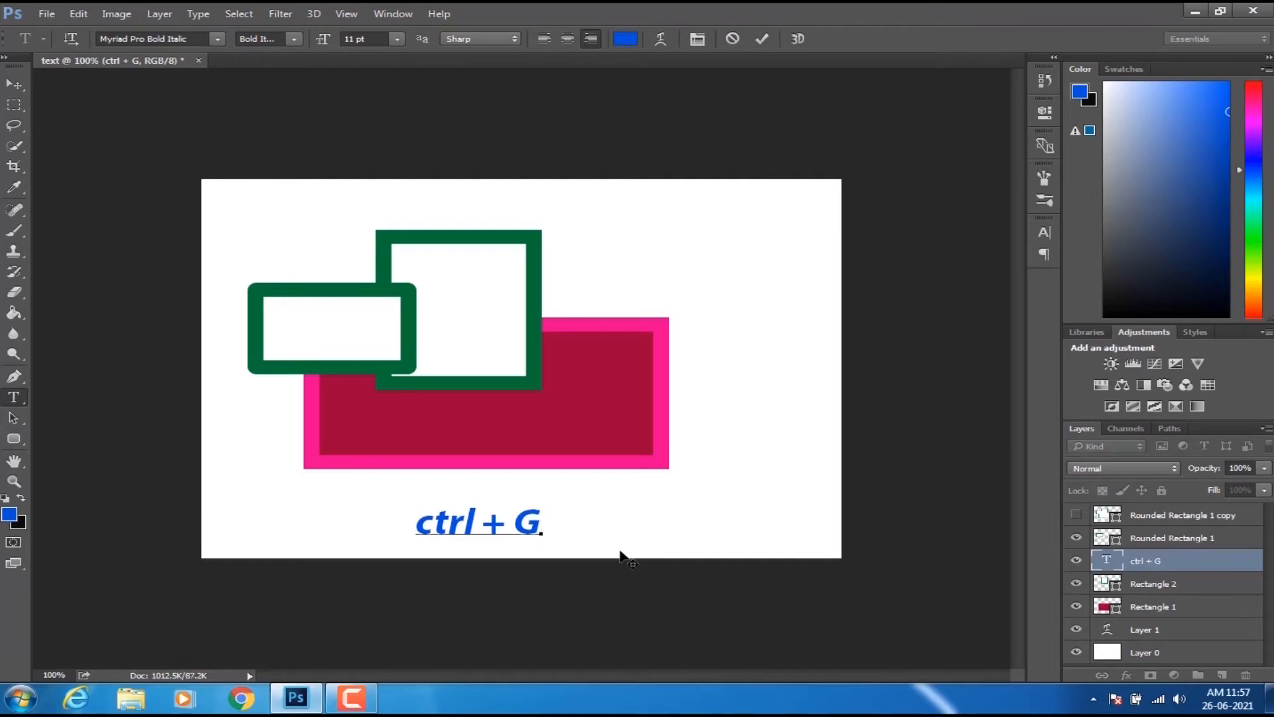
key(BackSpace)
text(J)
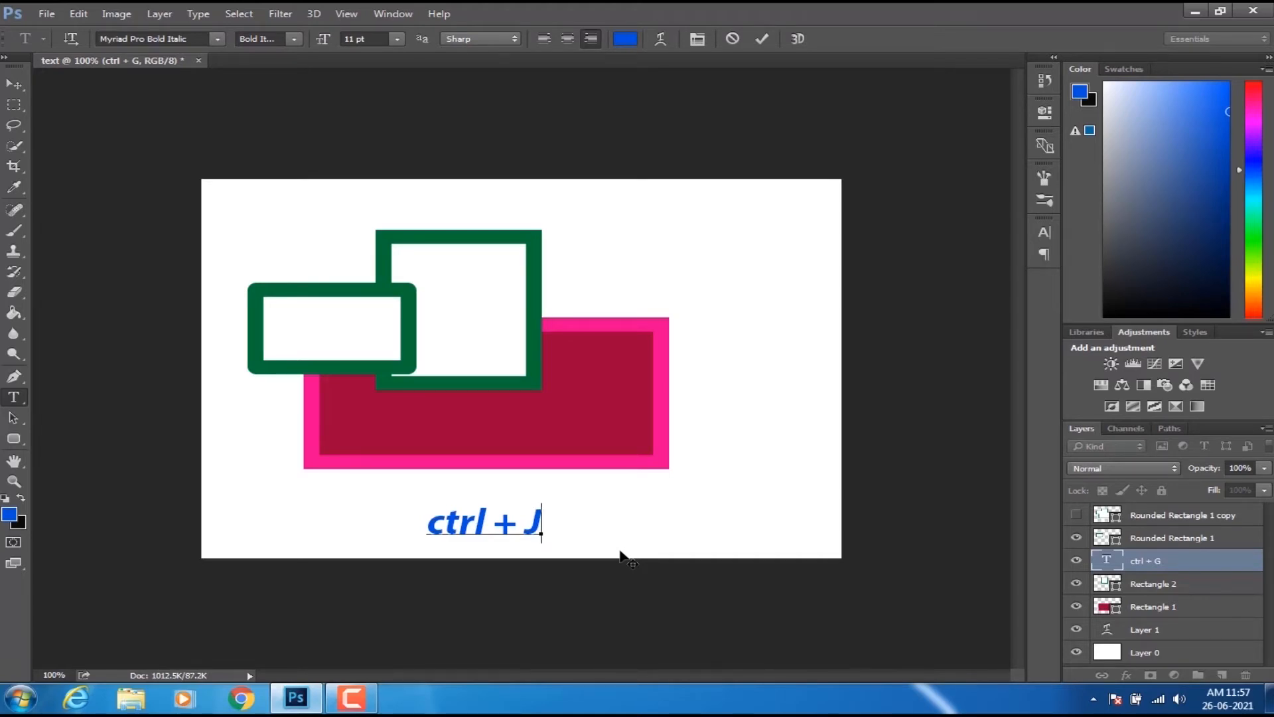
key(BackSpace)
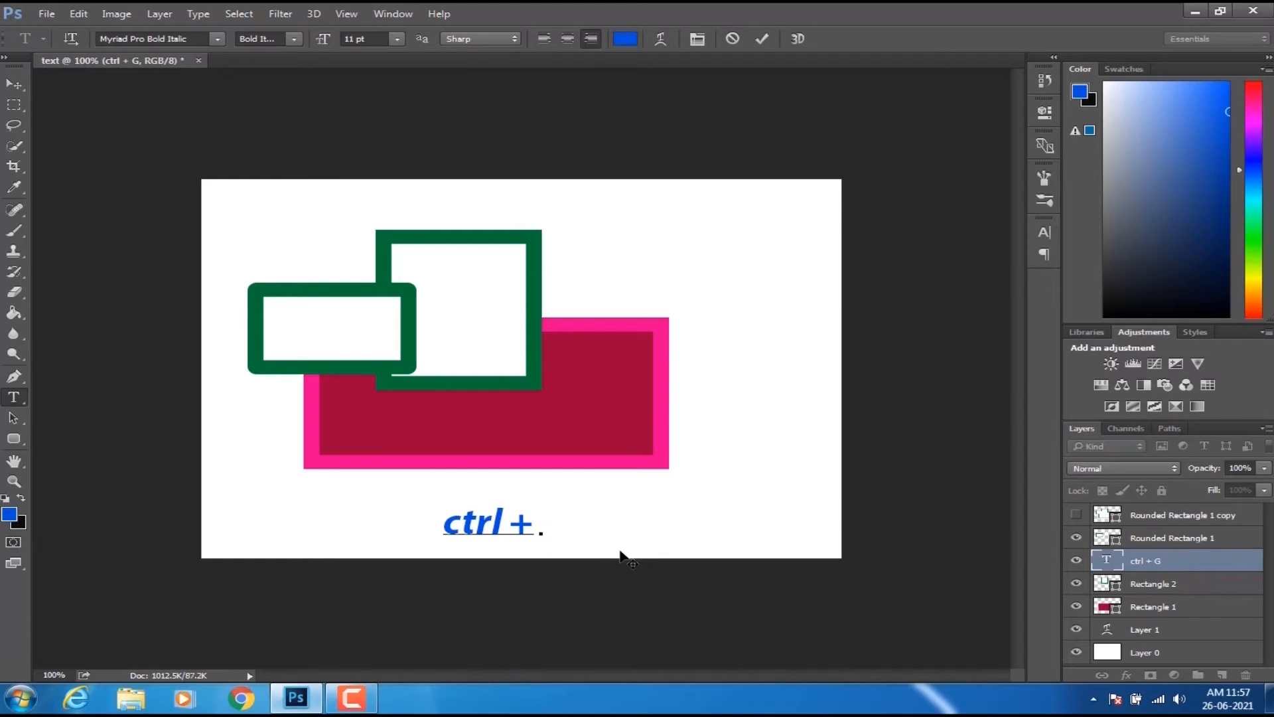
text(E)
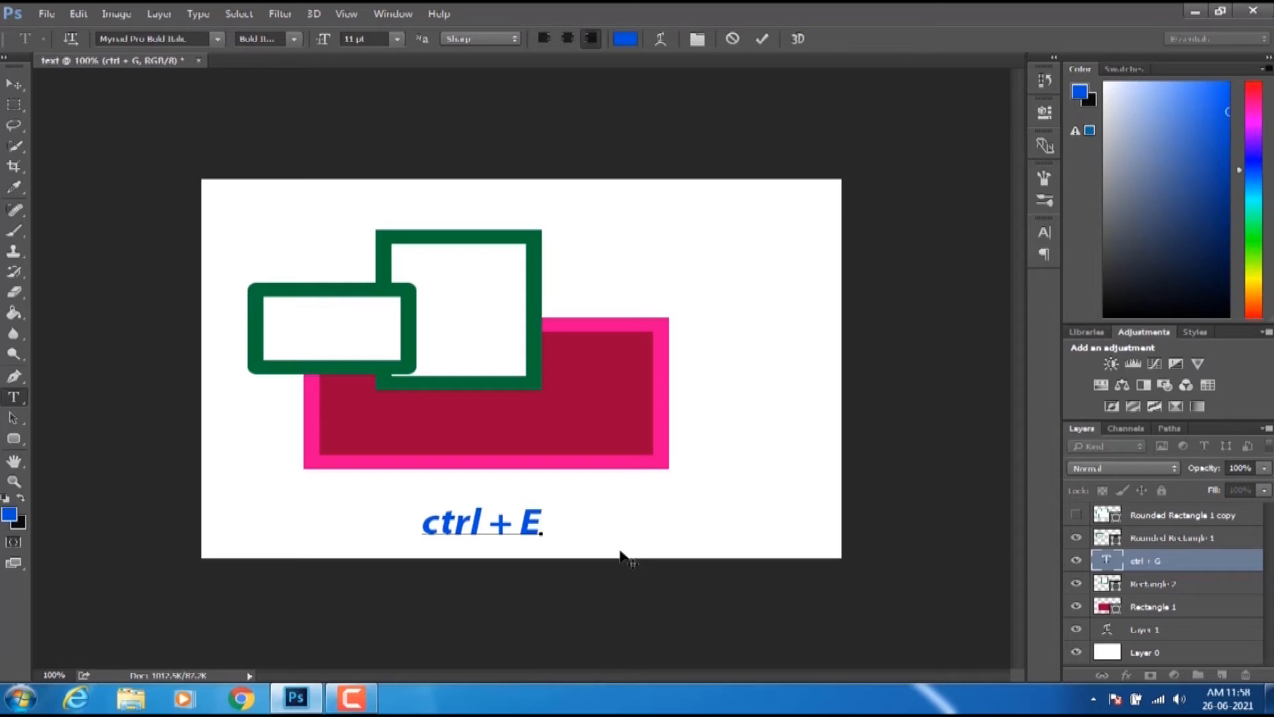
- Show the merged Rounded Rectangle 1 copy, and delete it along with Rounded Rectangle 1, the "ctrl + E" text, Rectangle 2 and Rectangle 1
click(10, 83)
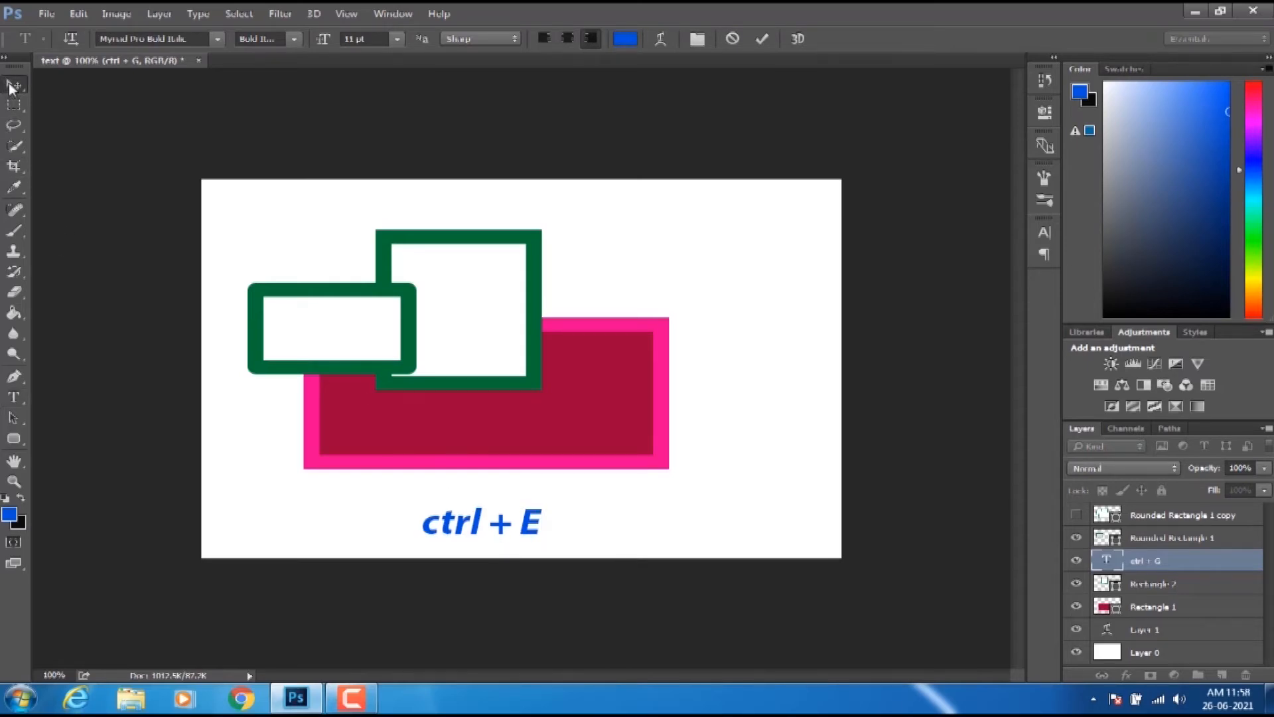
click(1076, 515)
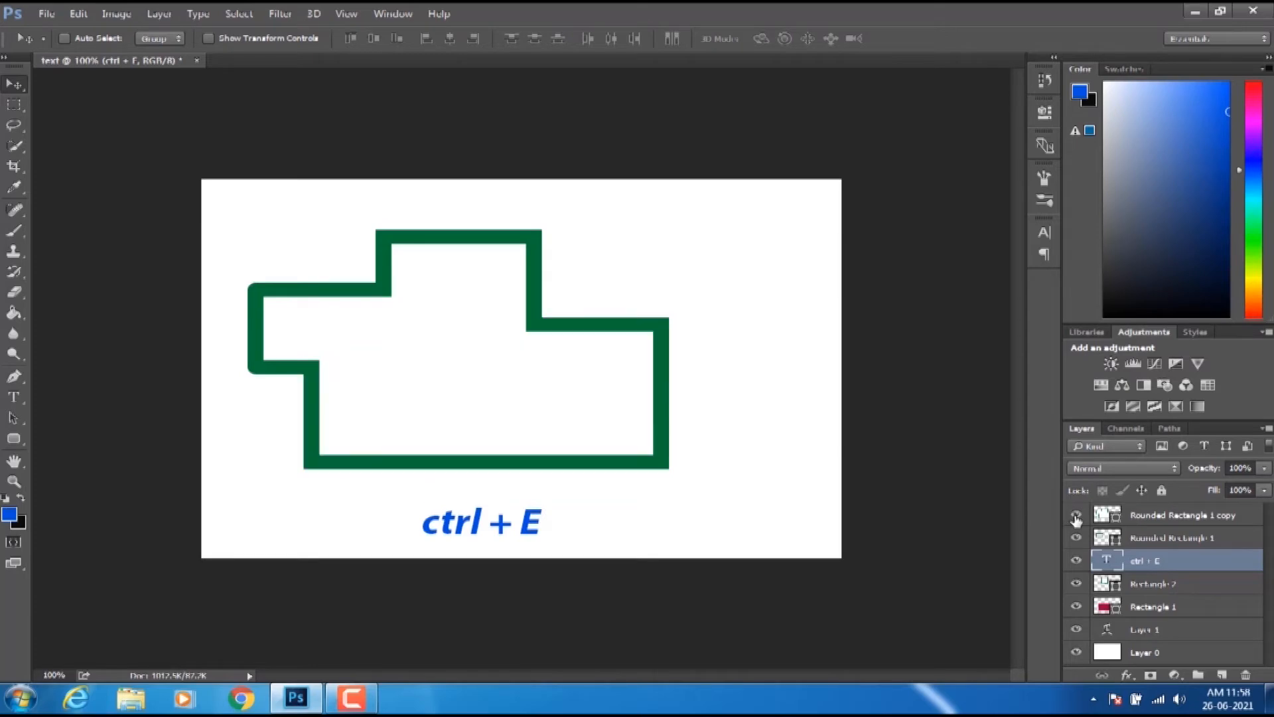
click(1149, 519)
key(Delete)
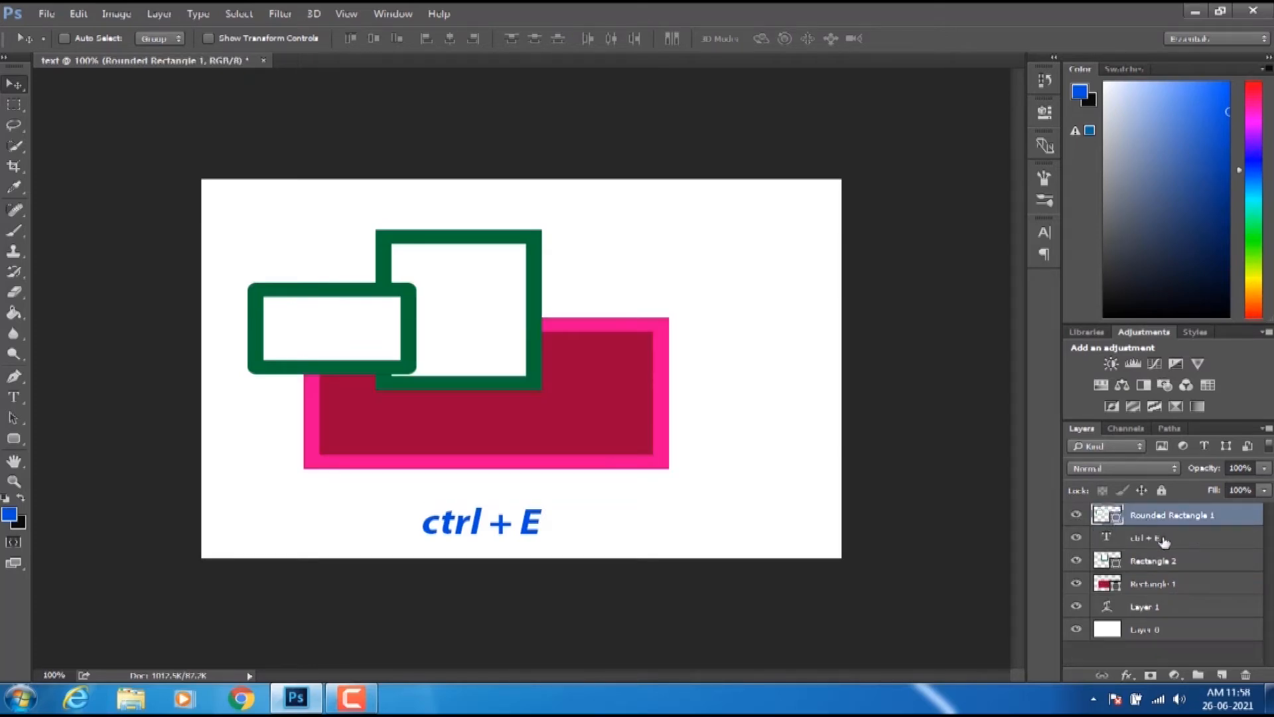
key(Delete)
key(Delete)
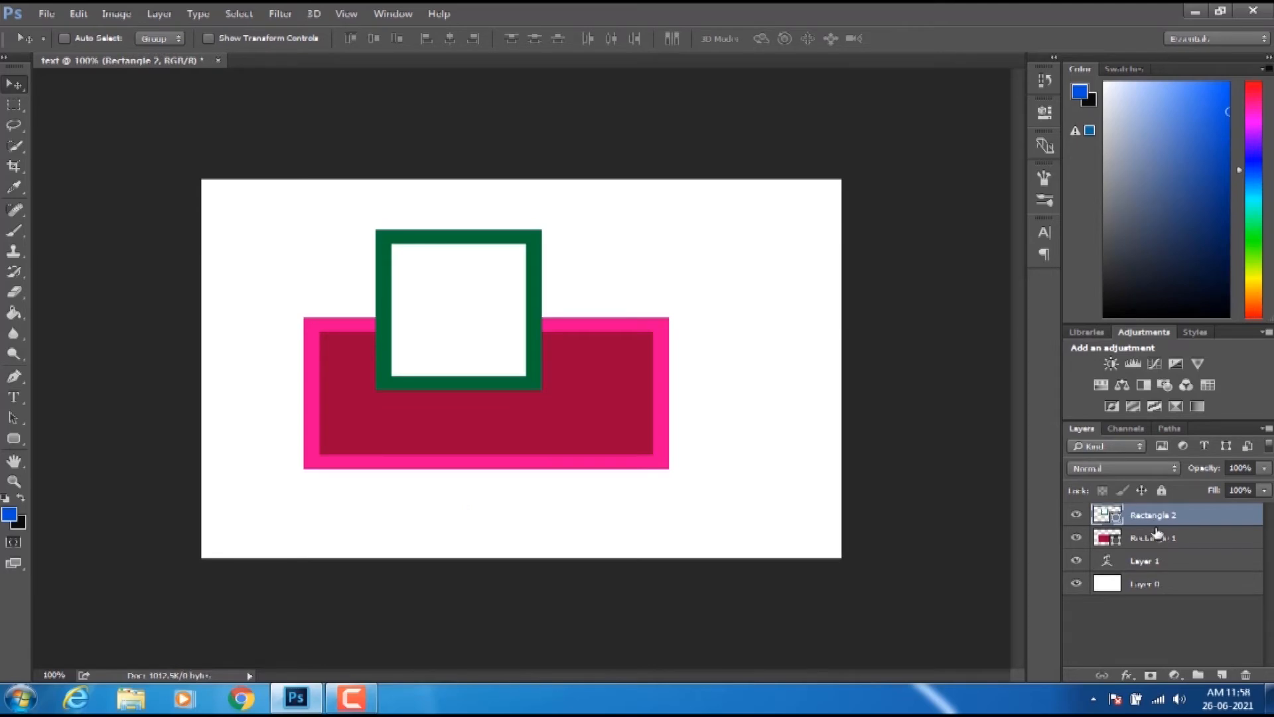
key(Delete)
key(Delete)
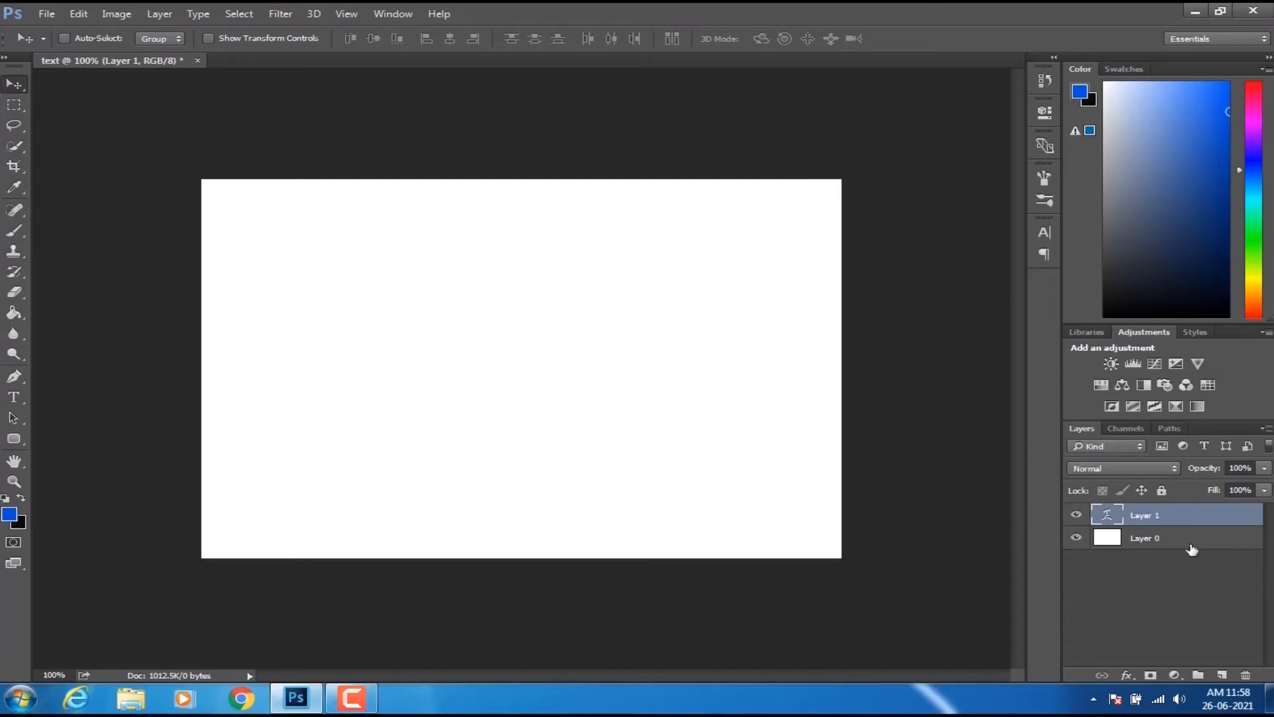
click(11, 107)
click(12, 88)
right_click(223, 220)
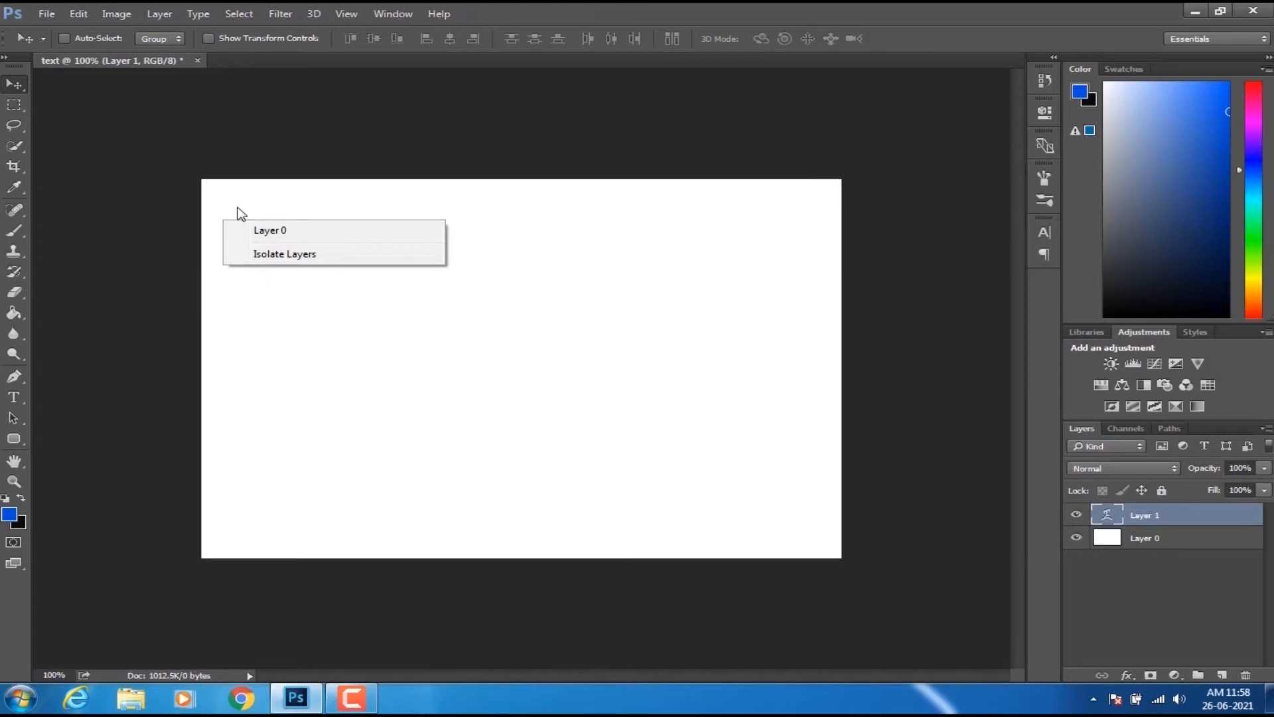
click(237, 207)
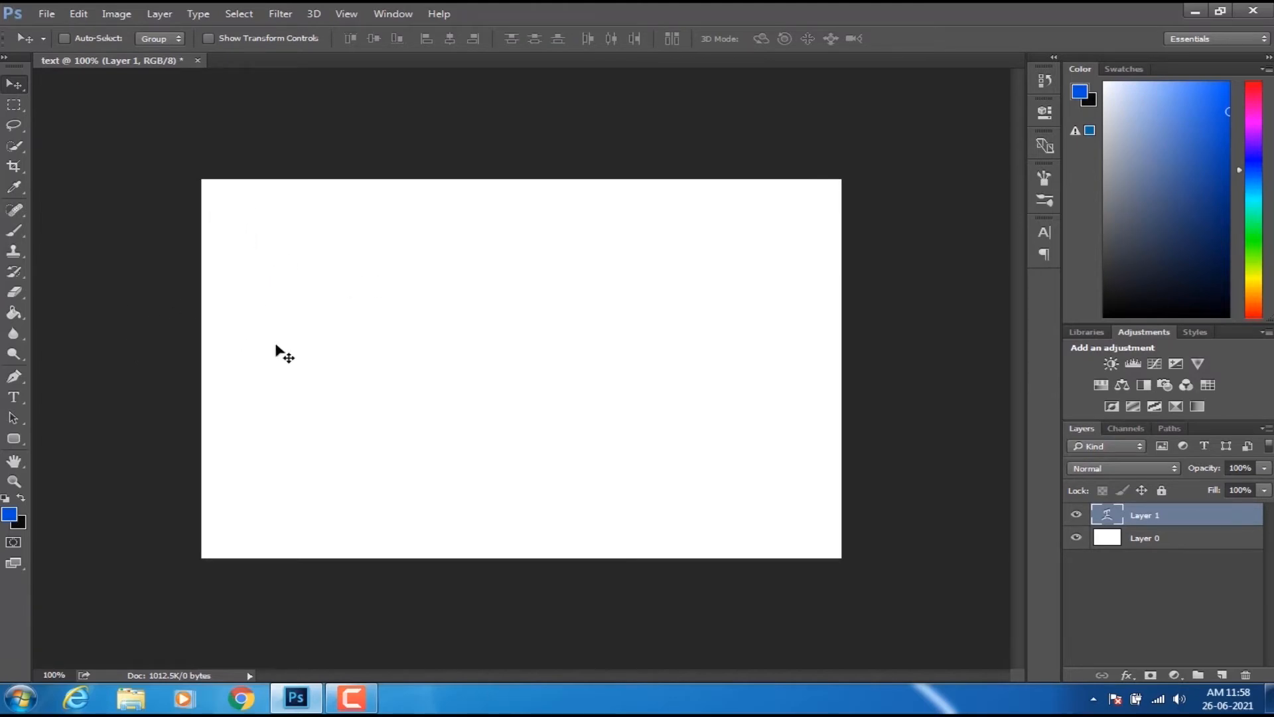
- Draw an ellipse about 311 × 214 px left of the canvas centre with the Ellipse tool, and set its fill to white
click(19, 439)
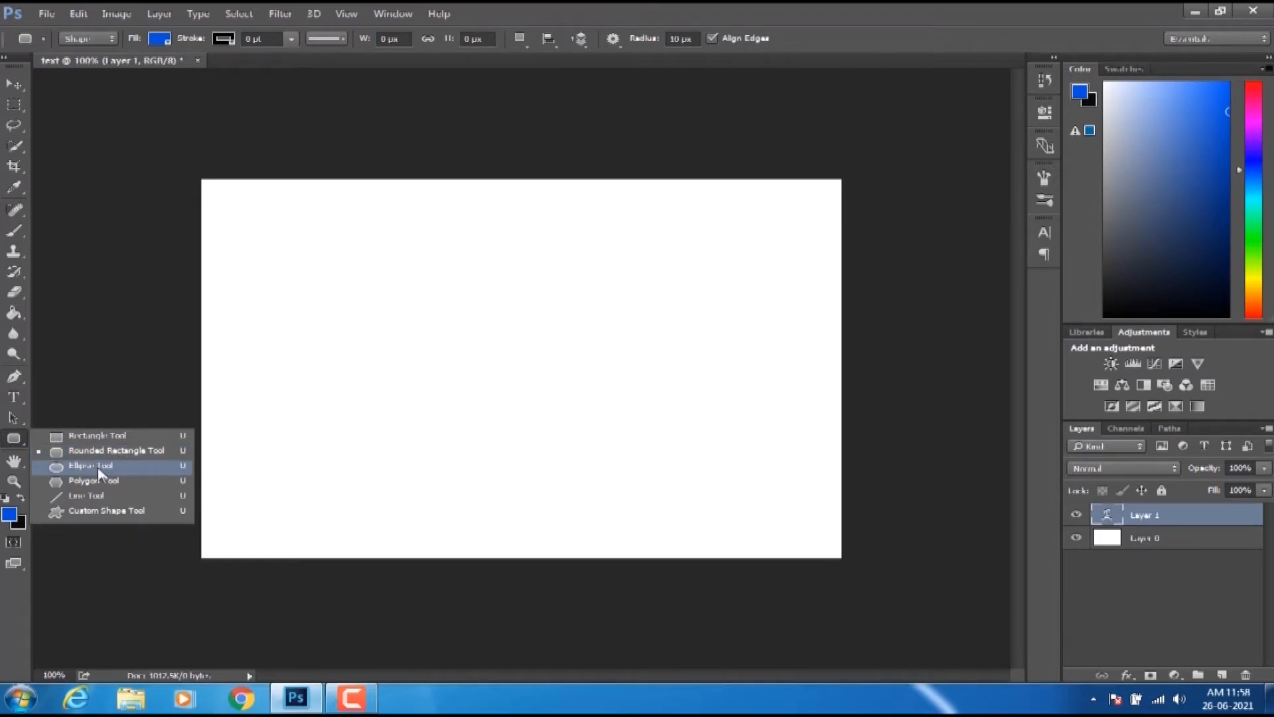
click(97, 467)
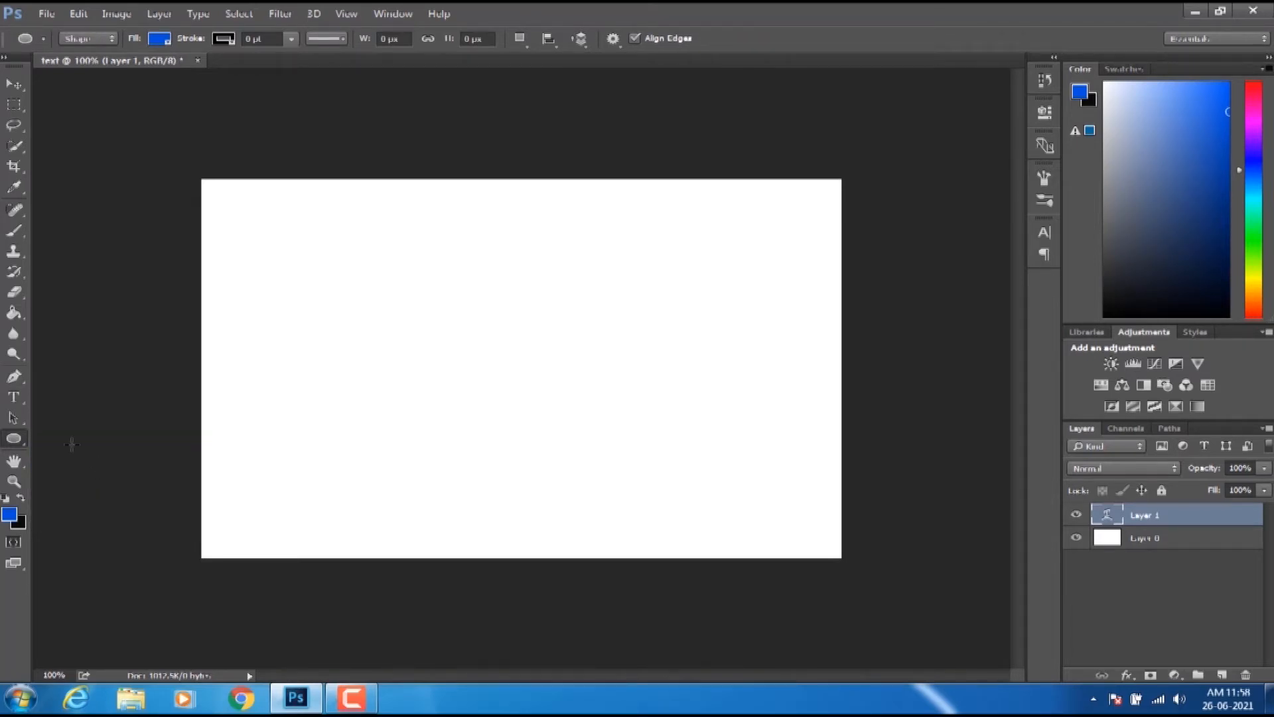
drag(307, 290, 583, 458)
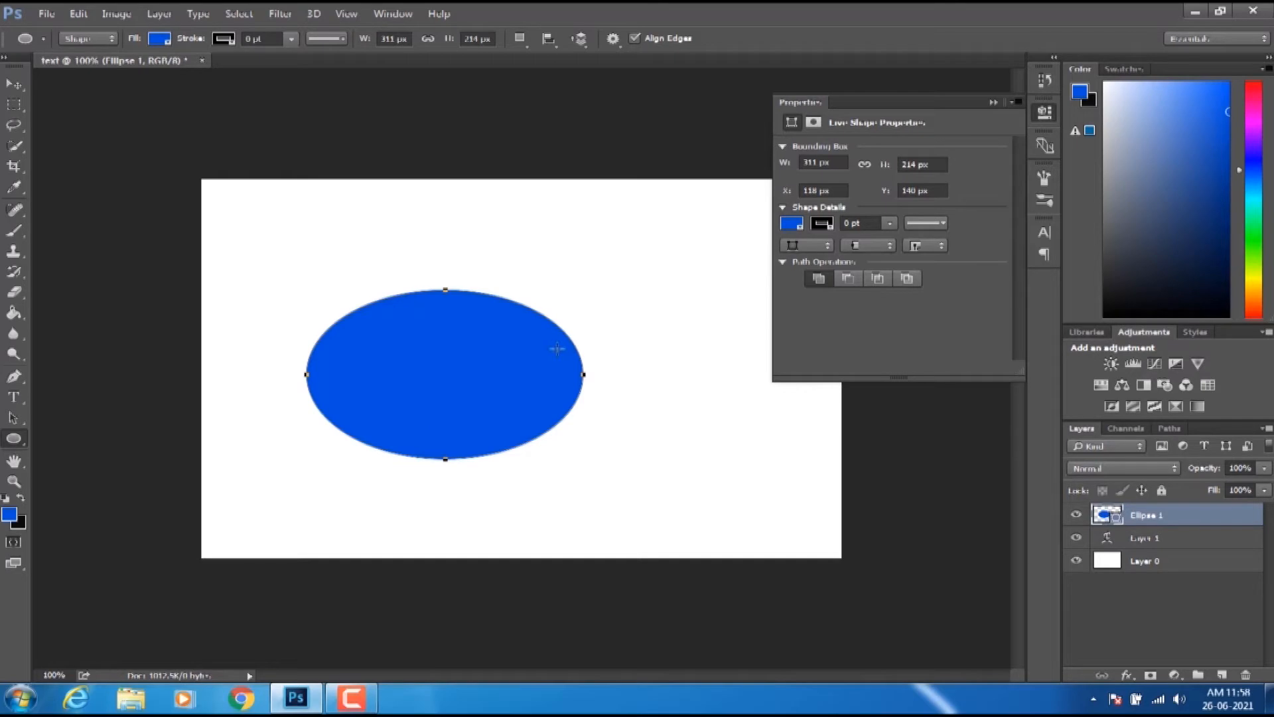
click(160, 39)
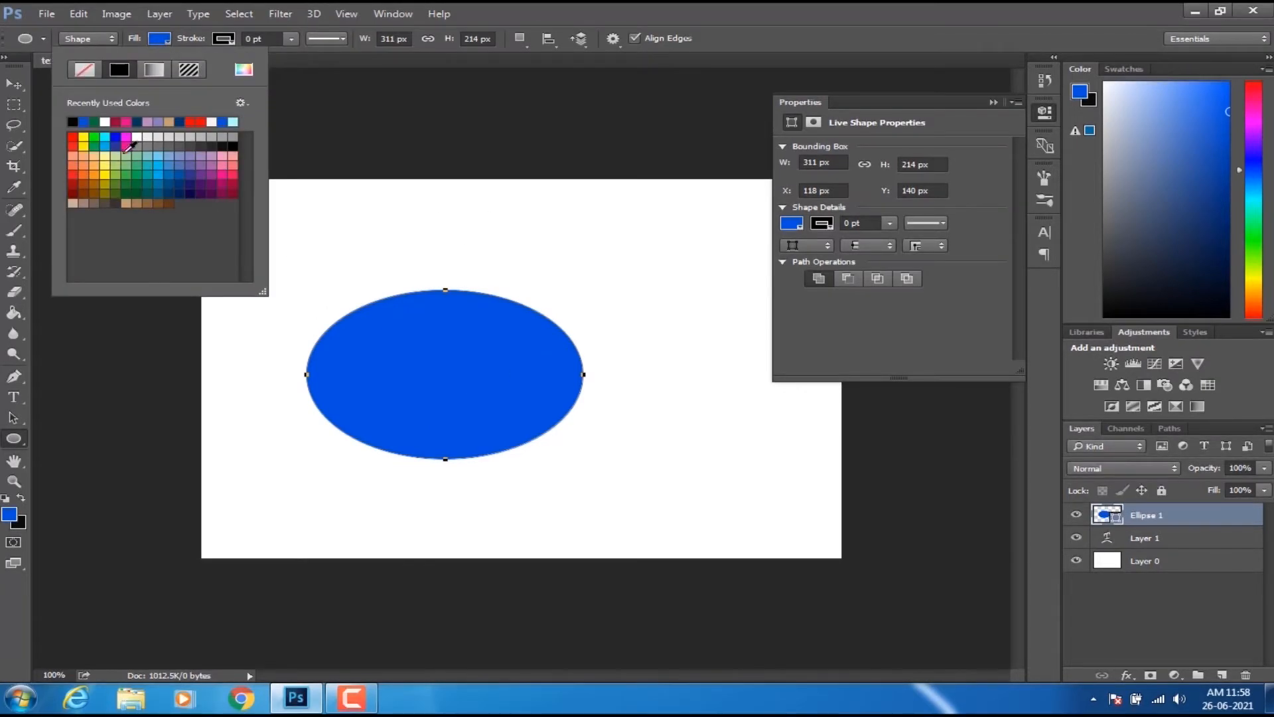
click(105, 122)
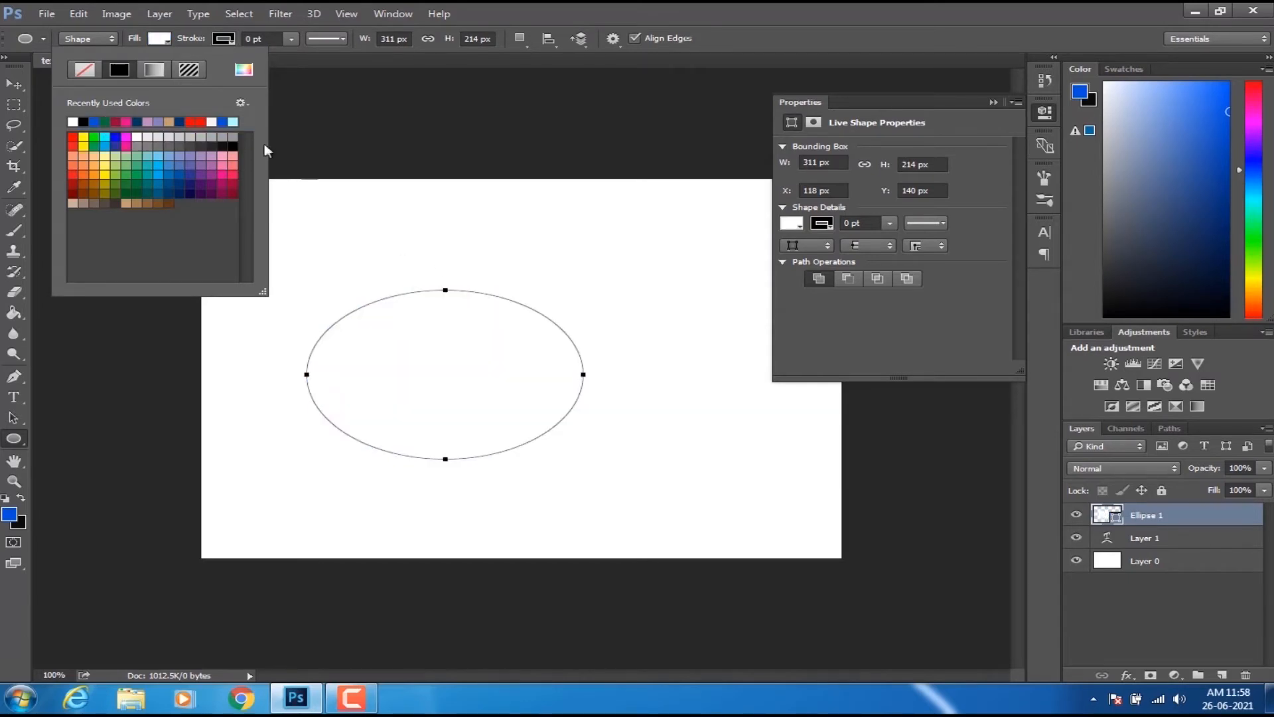
- Give the ellipse an off-white stroke and set the stroke width to about 11.95 pt
click(226, 38)
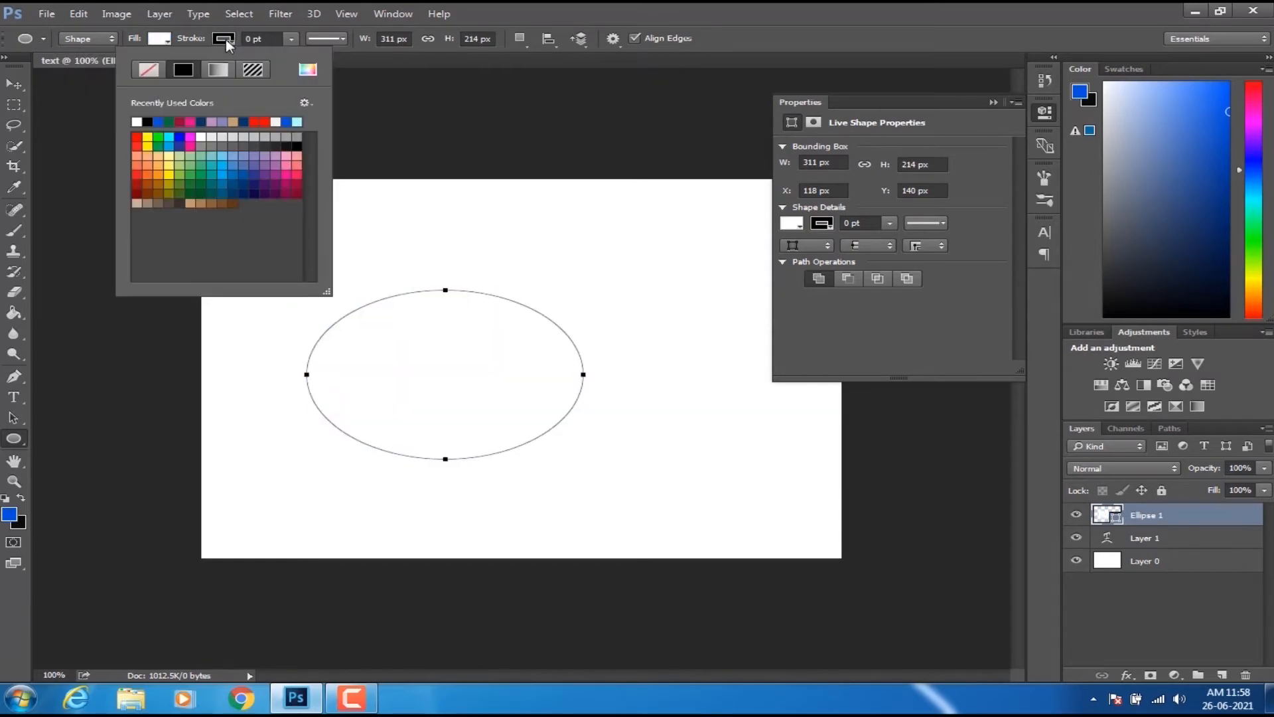
click(276, 121)
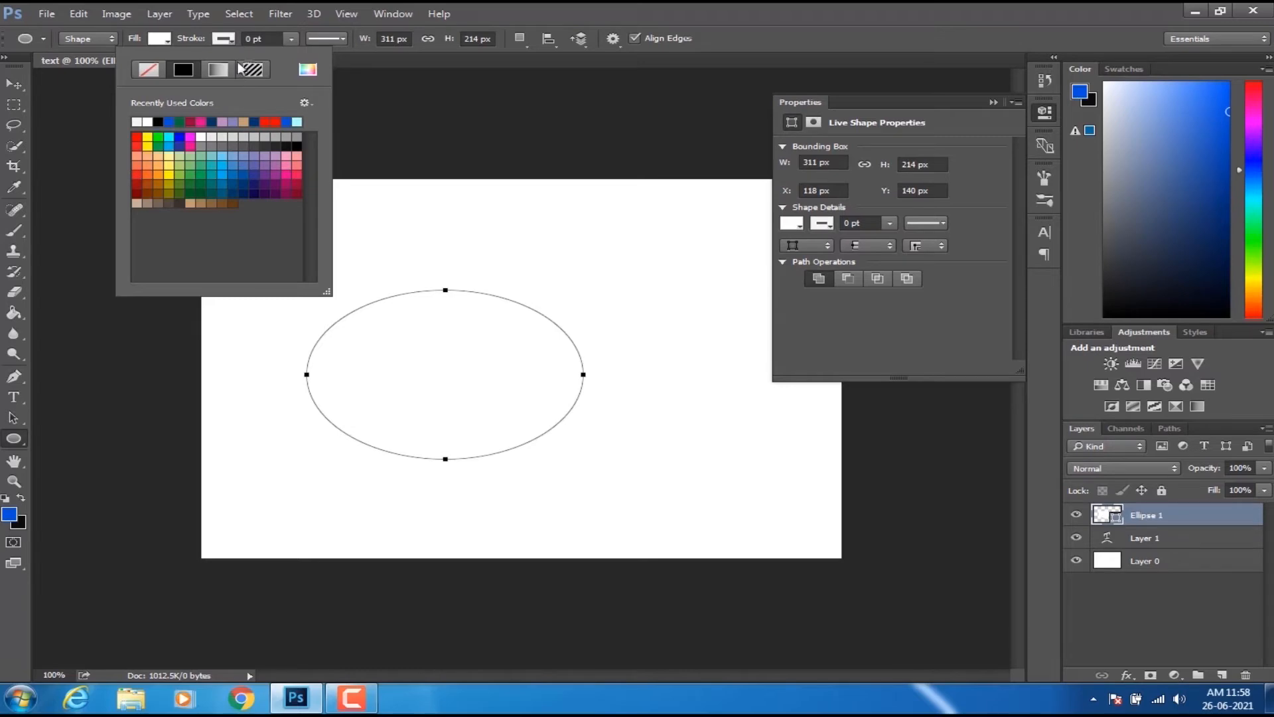
click(291, 39)
click(292, 38)
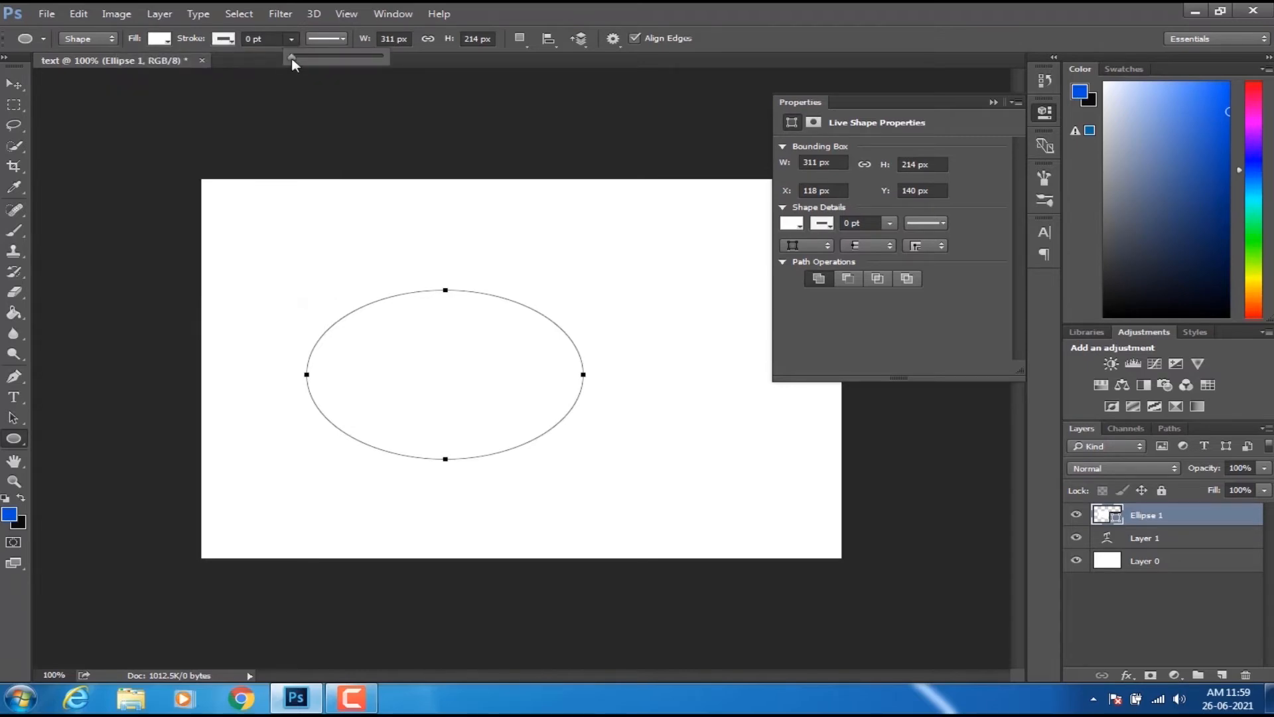
drag(320, 58, 336, 61)
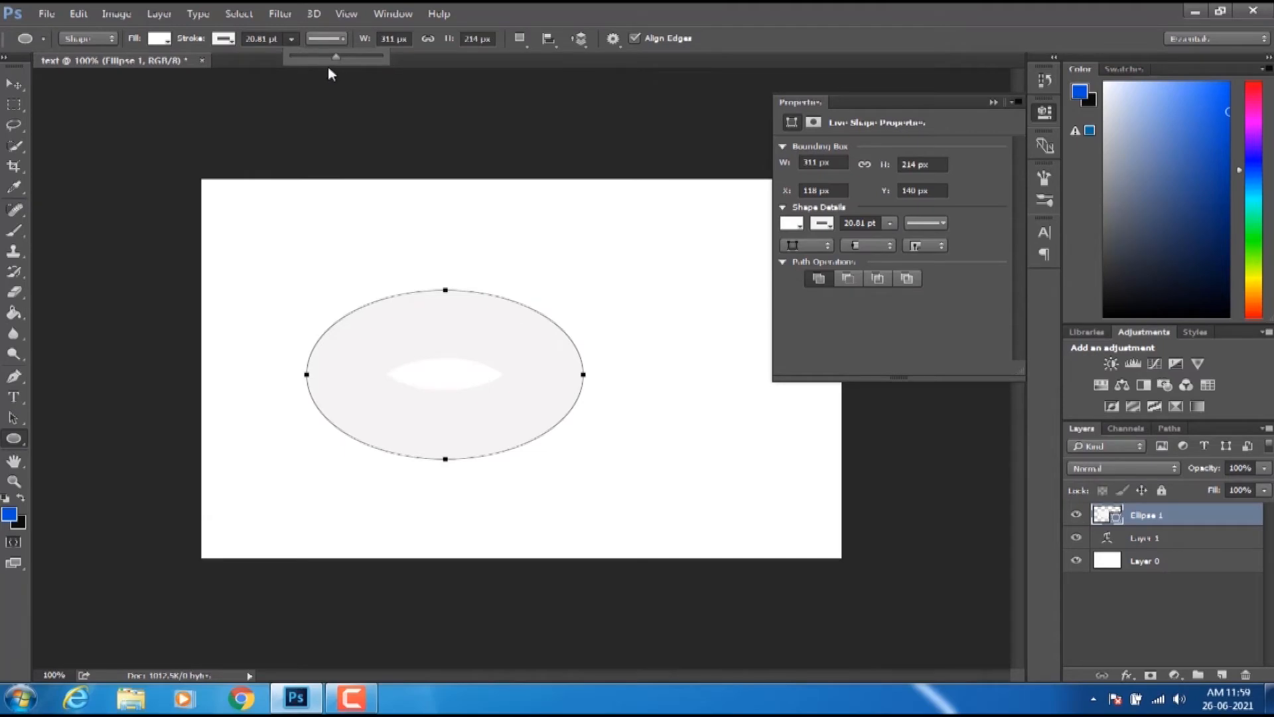
drag(335, 60, 323, 63)
- Change the ellipse's stroke colour to green
click(224, 38)
click(223, 38)
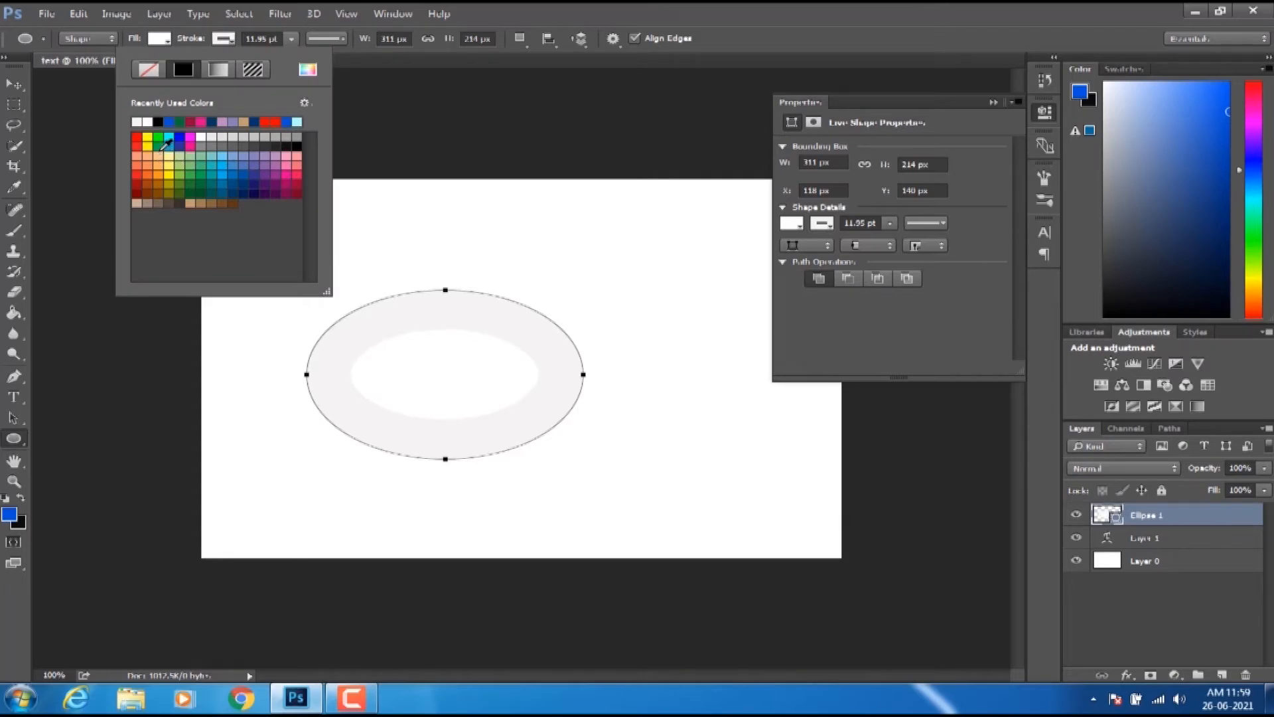
click(158, 145)
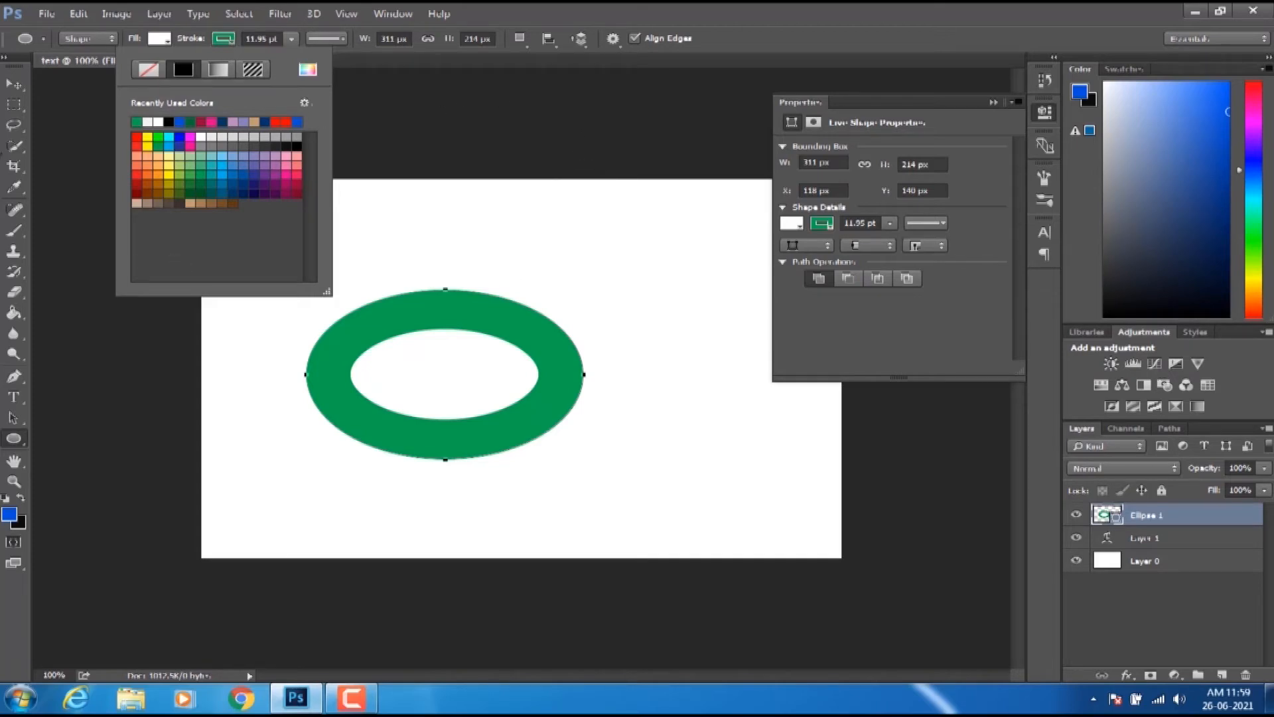
click(13, 83)
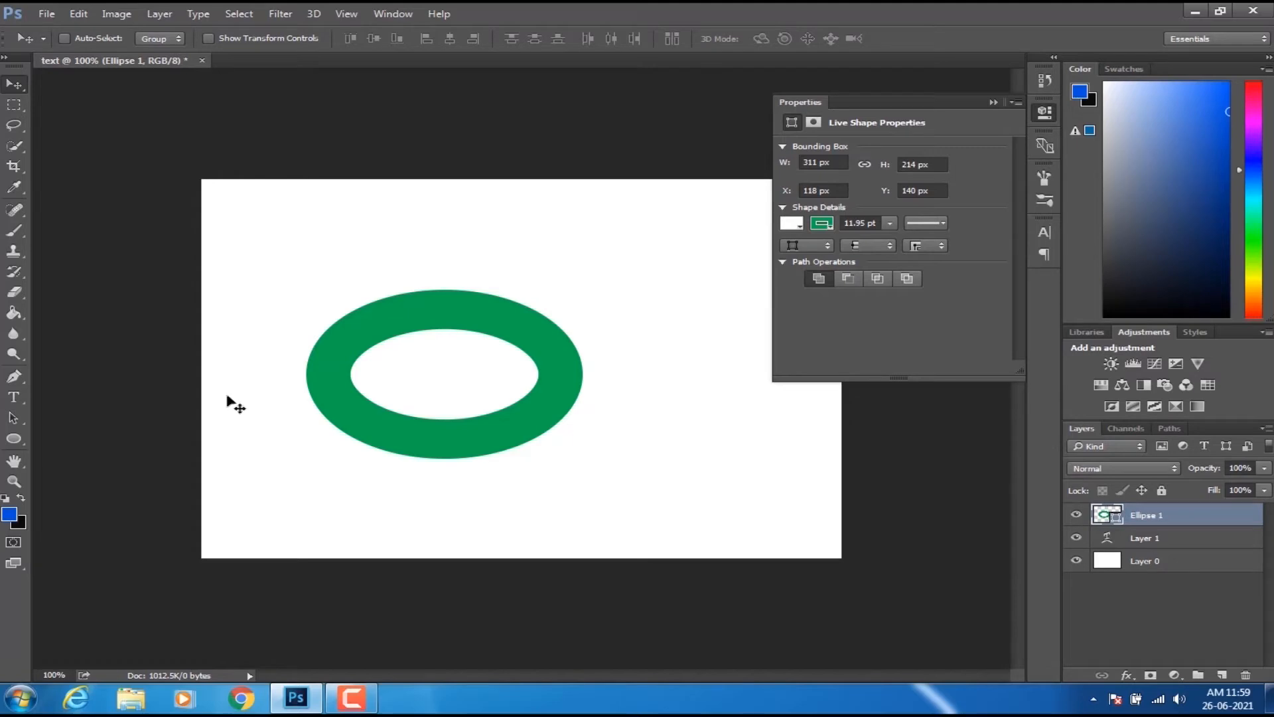
- Hide the Ellipse 1 layer and draw a five-sided shape about 210 × 210 px in the canvas's upper left area with the Polygon tool
click(1078, 516)
click(13, 441)
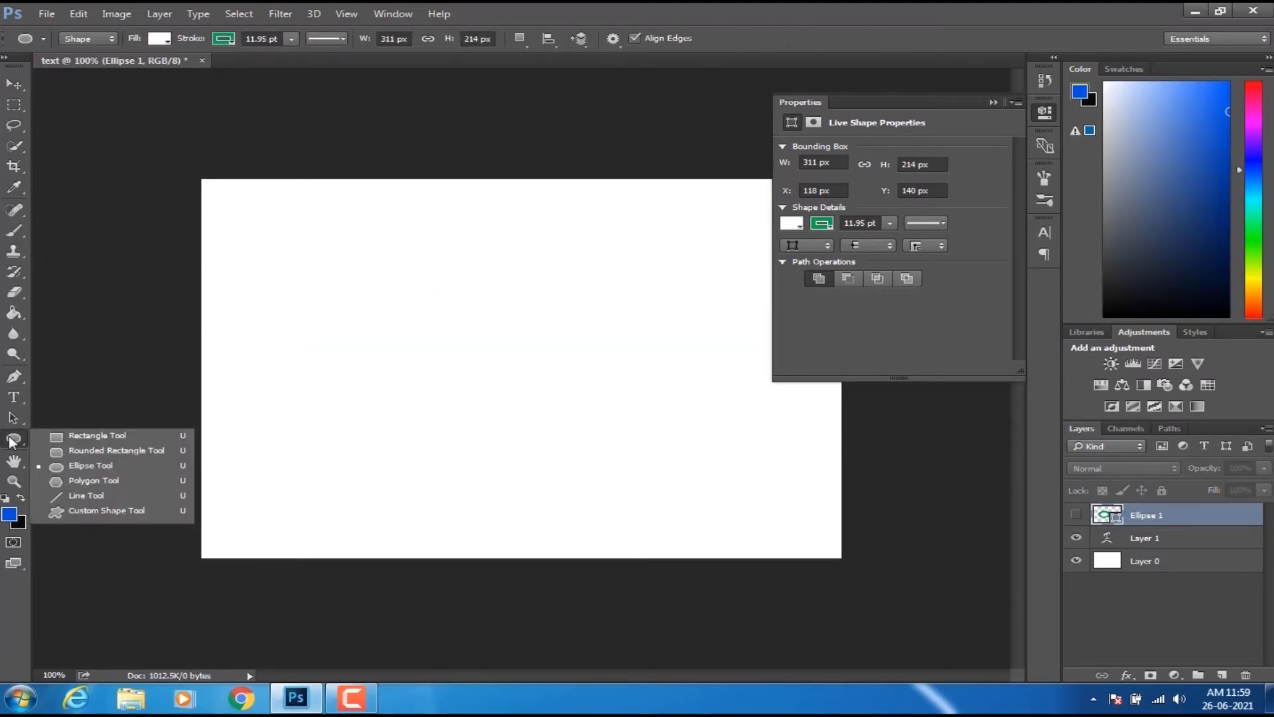
click(115, 485)
drag(409, 295, 450, 372)
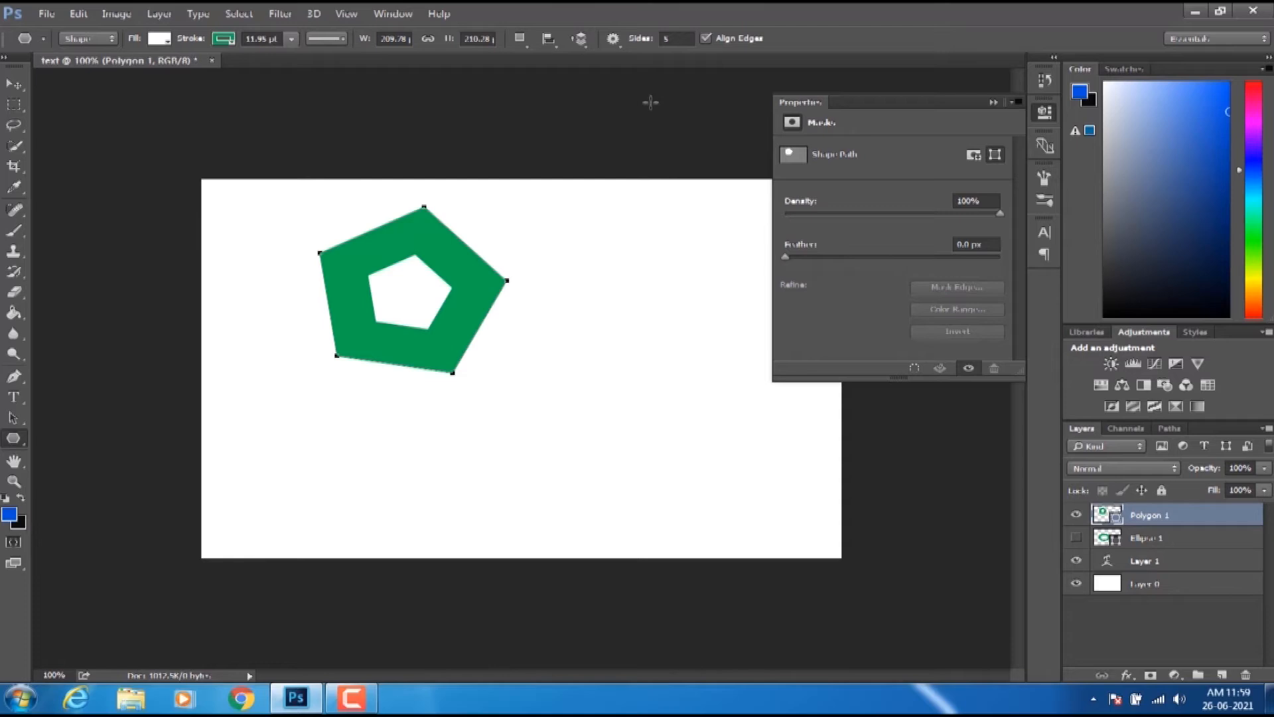
- Set the Polygon tool to 3 sides and draw a triangle about 135 × 142 px below and left of the pentagon
click(672, 39)
text(3)
click(14, 84)
click(12, 440)
drag(290, 443, 338, 495)
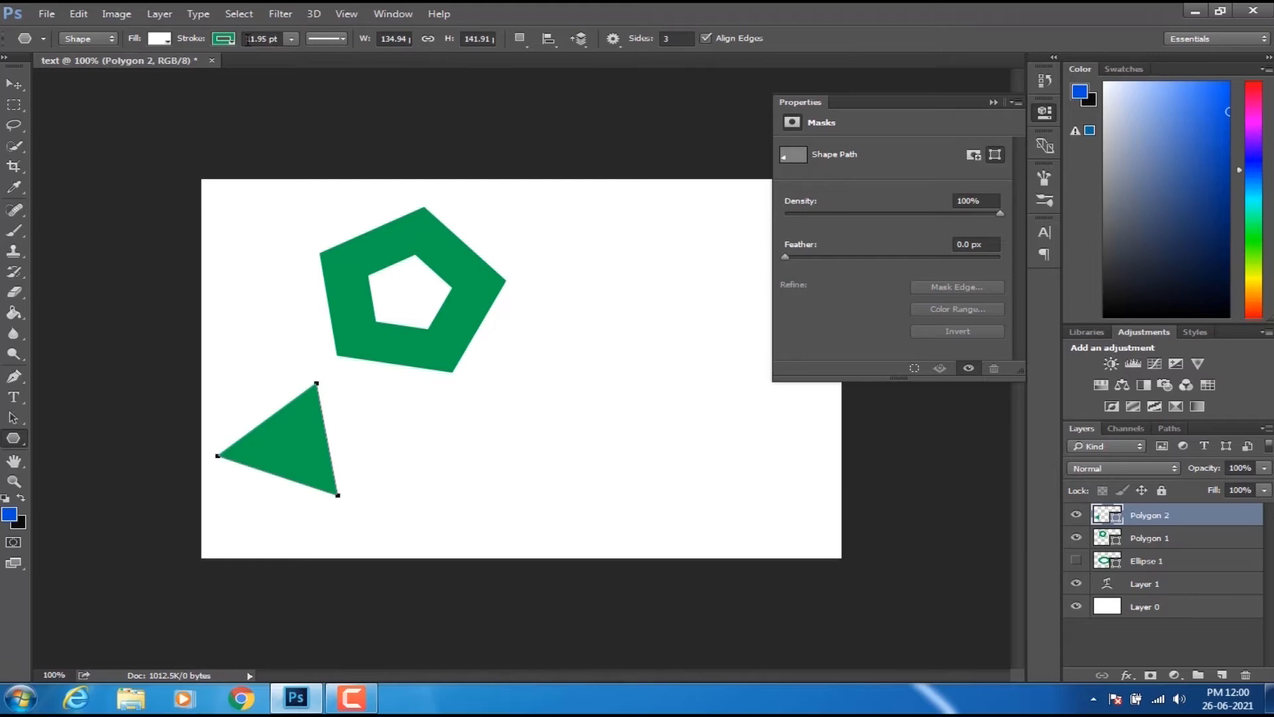
- Set the small triangle's fill to dark blue
click(159, 40)
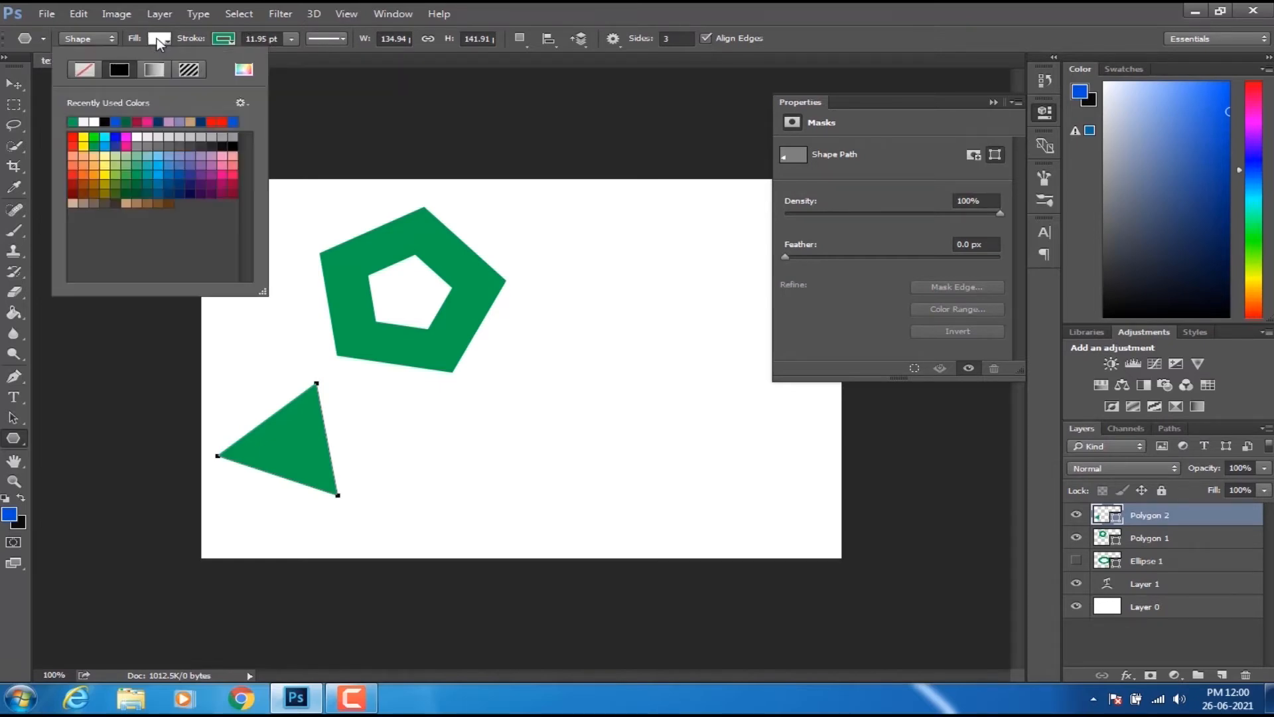
click(159, 121)
click(13, 84)
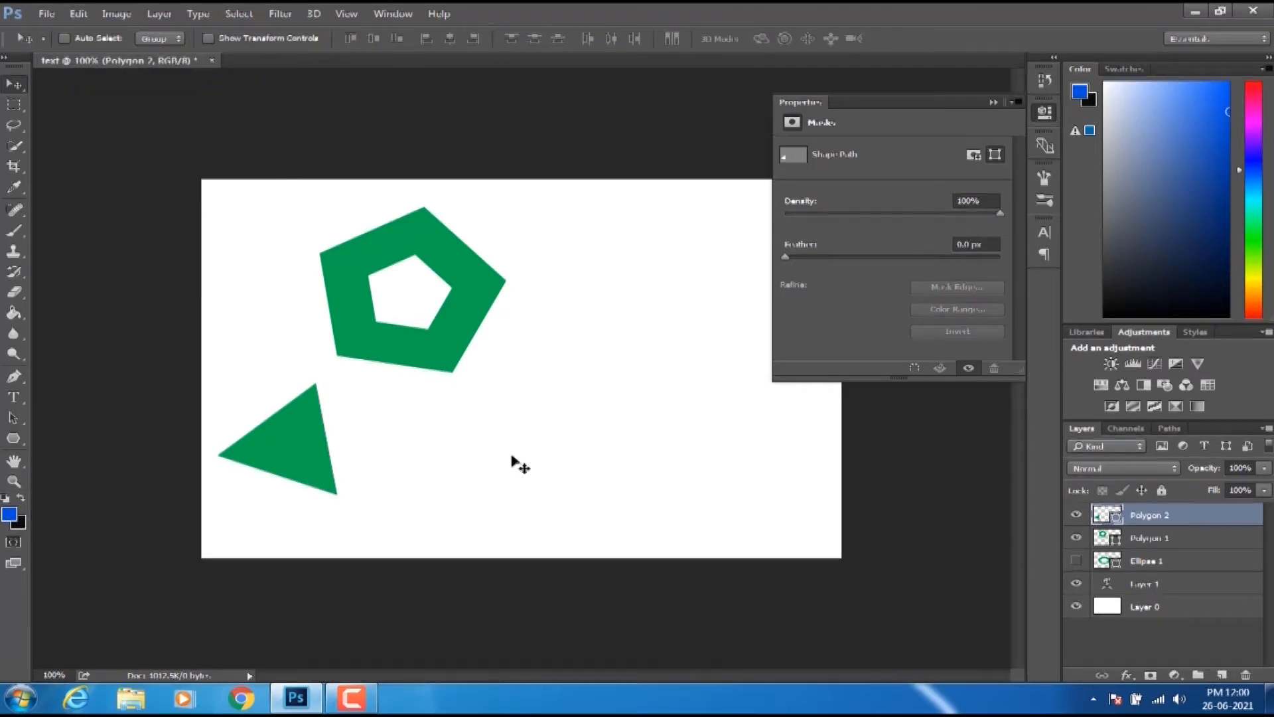
- Draw a second, larger triangle about 205 × 214 px below the pentagon with the Polygon tool
click(15, 439)
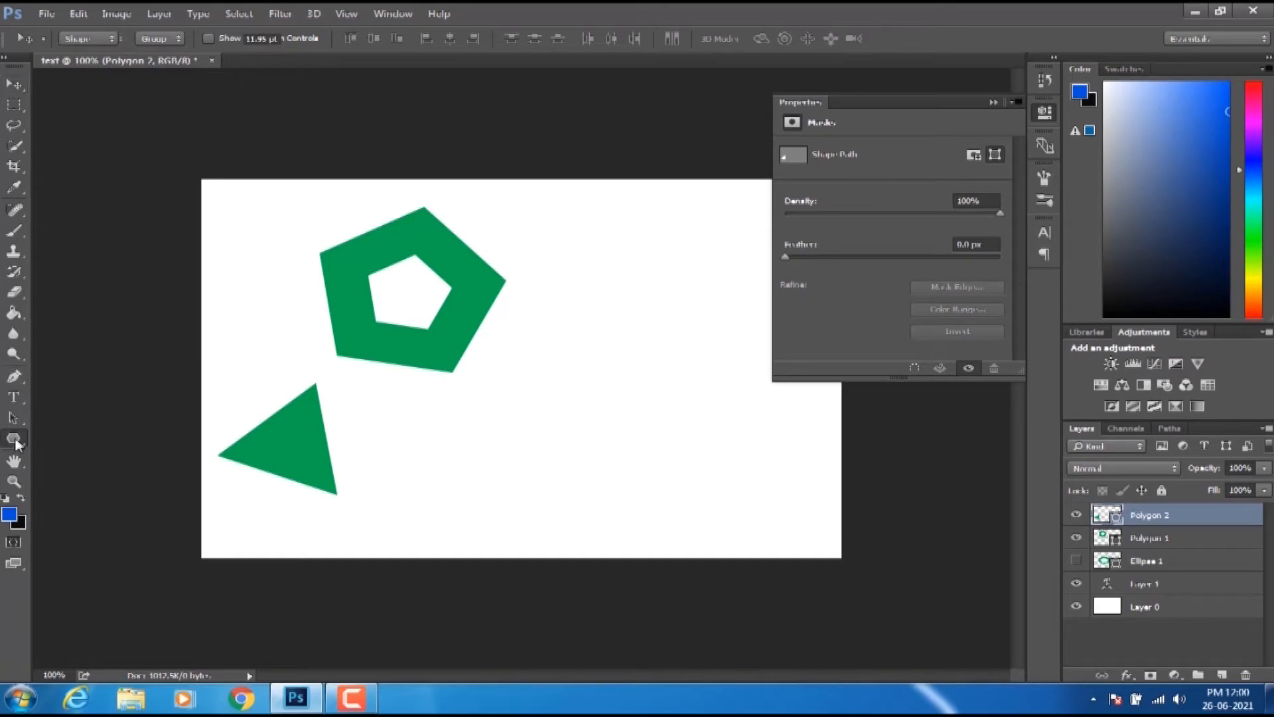
right_click(18, 443)
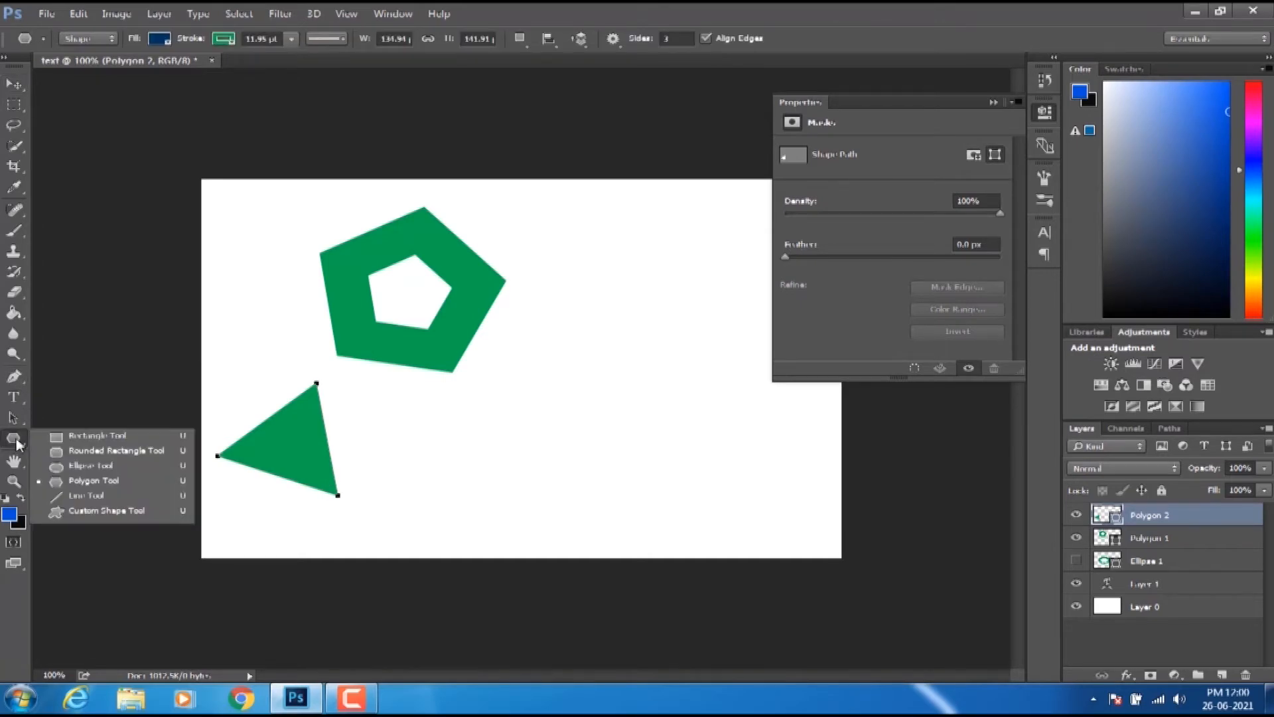
click(64, 484)
drag(481, 430, 553, 504)
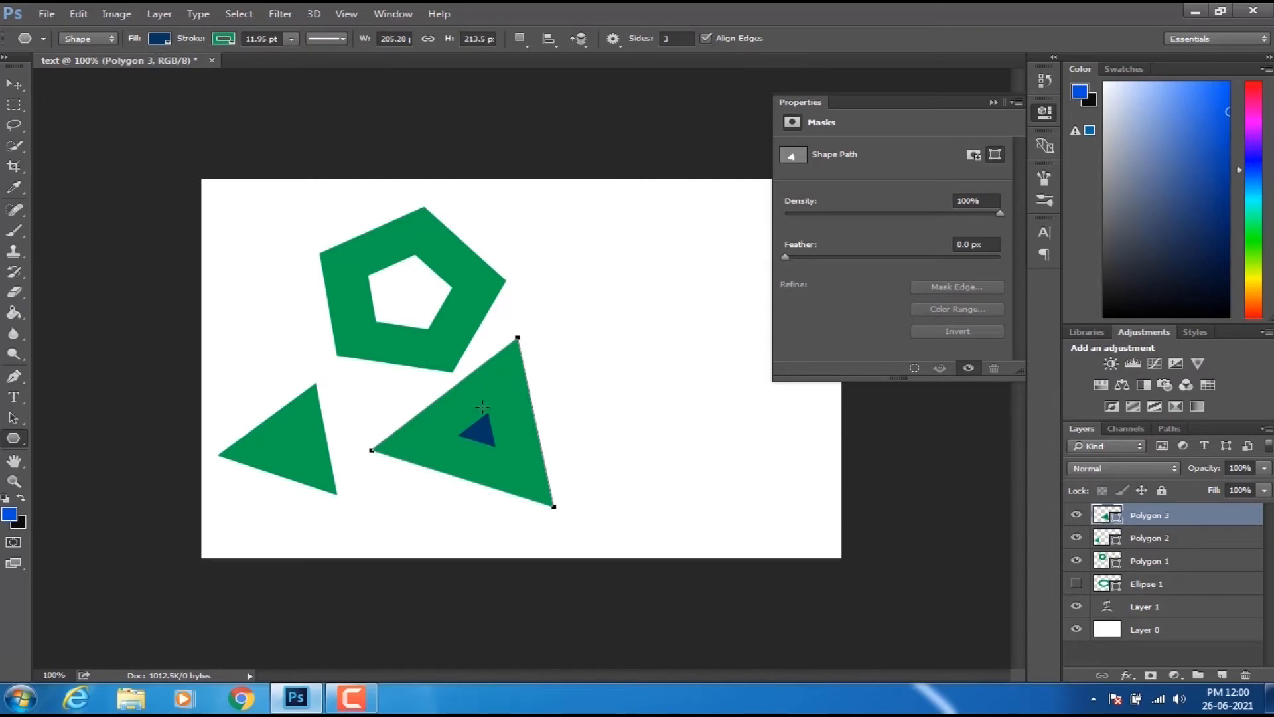
- Try thinner and thicker strokes on the larger triangle, and set its stroke width to about 10.77 pt
click(291, 39)
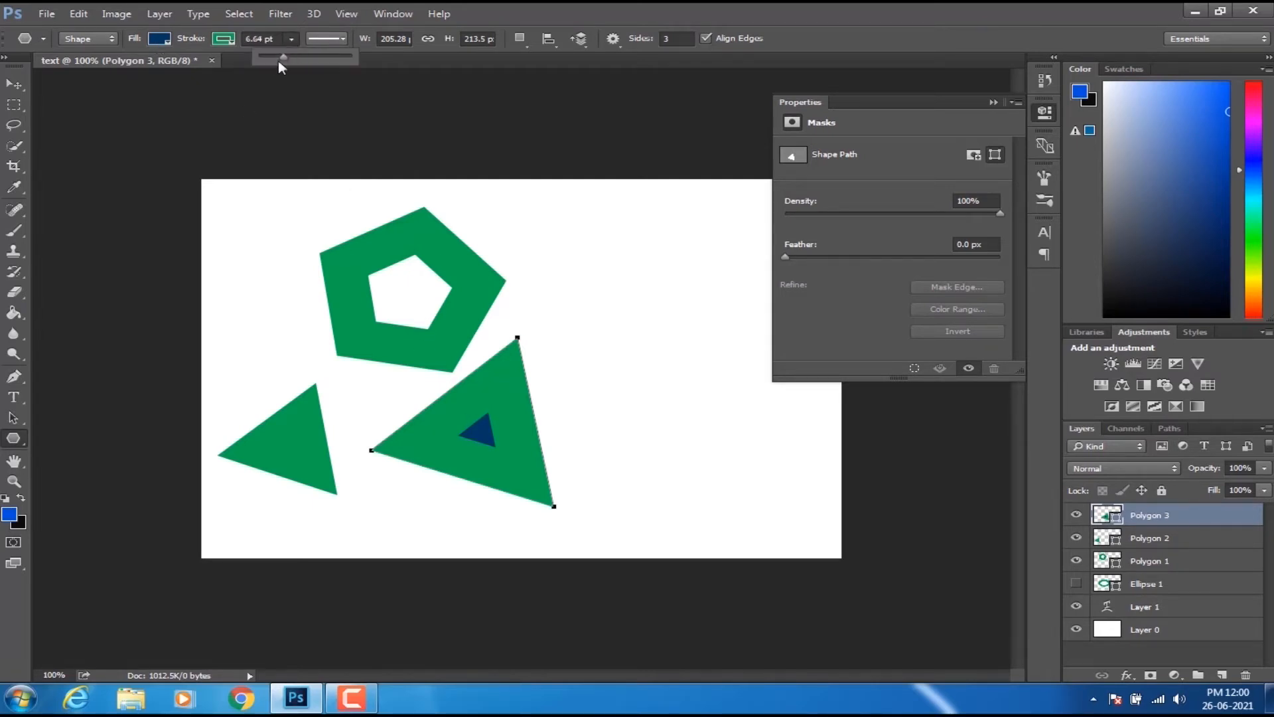
drag(279, 61, 277, 61)
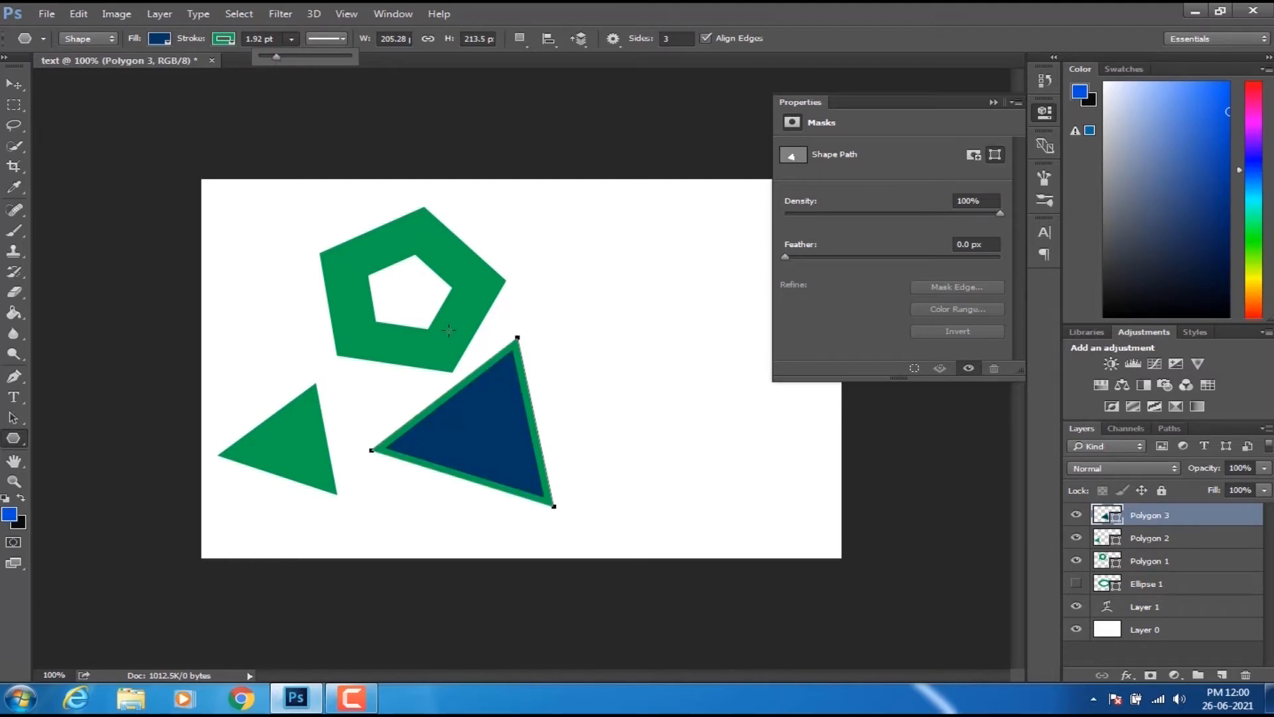
drag(280, 59, 302, 54)
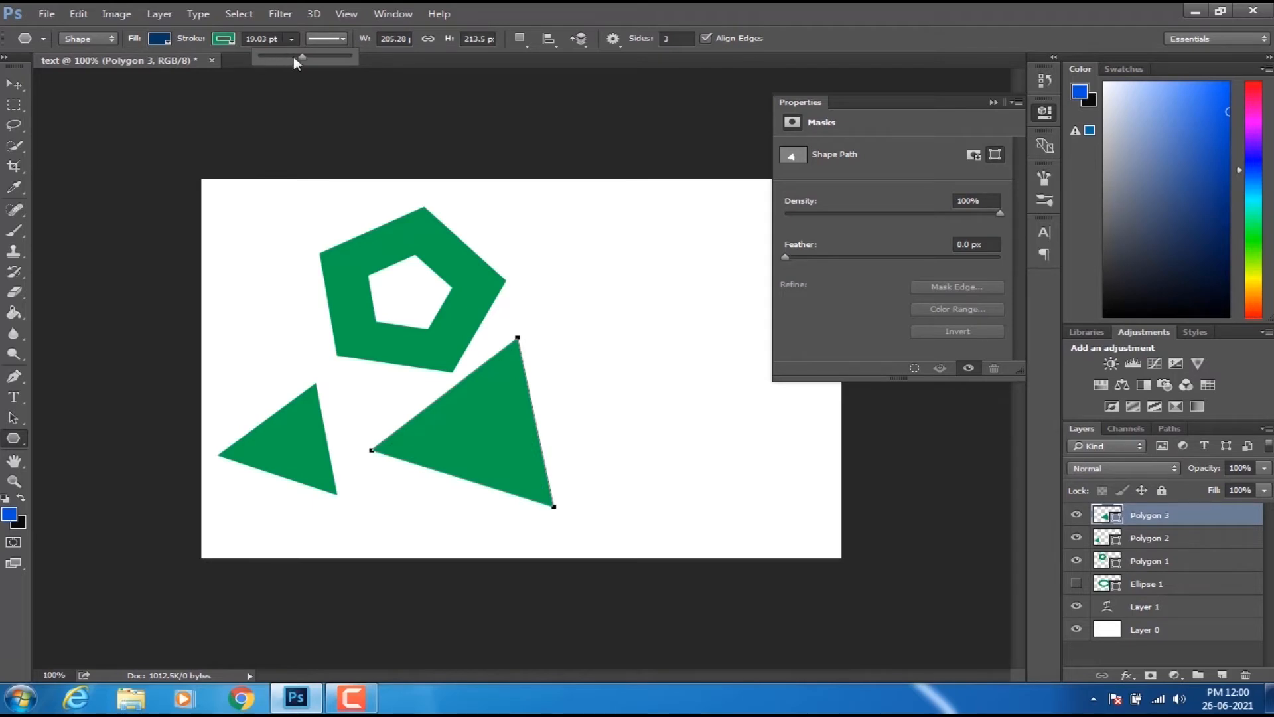
drag(291, 61, 290, 61)
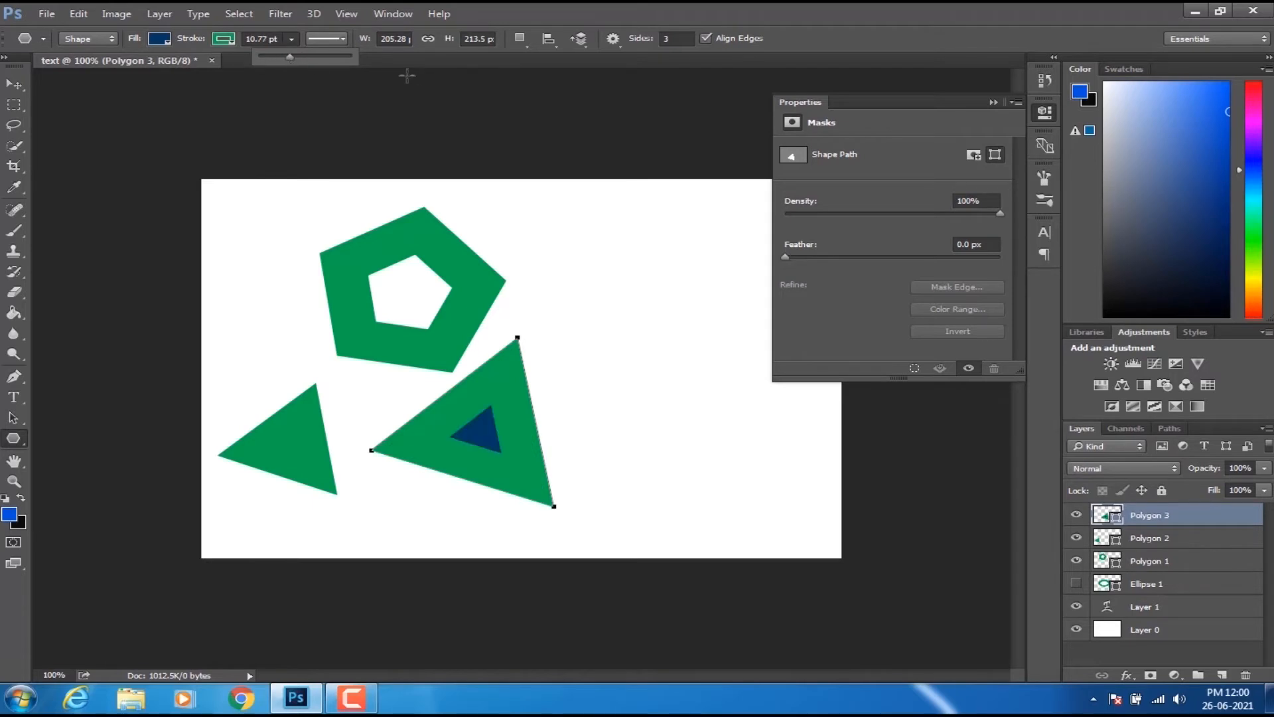
click(20, 83)
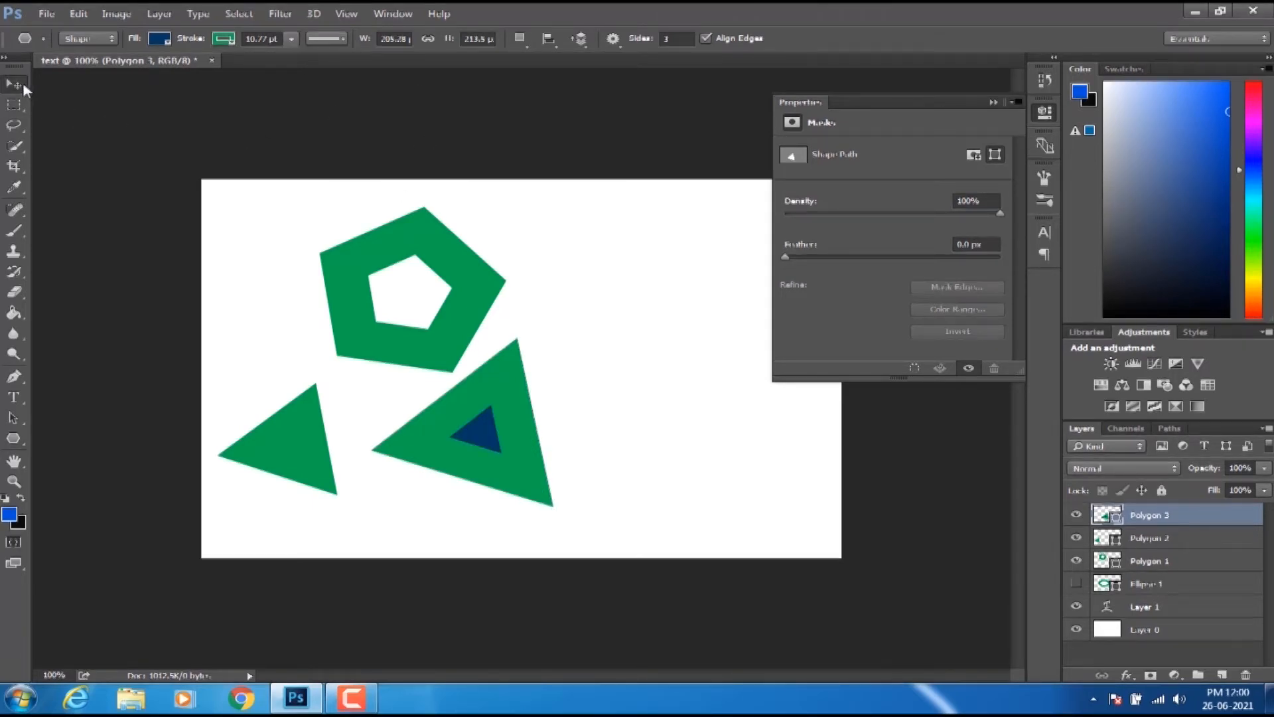
- Collapse the shape properties, delete the Polygon 3, Polygon 2 and Polygon 1 layers, and select Layer 1
click(991, 103)
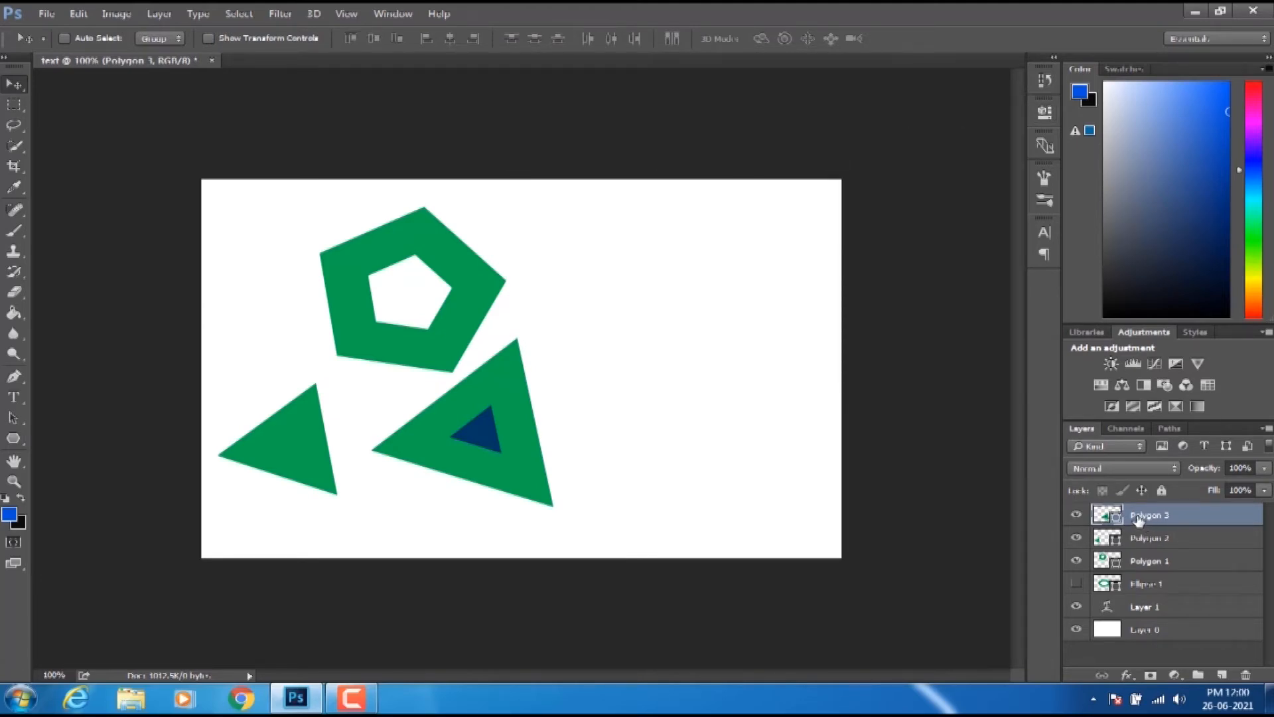
key(Delete)
key(Delete)
key(Delete)
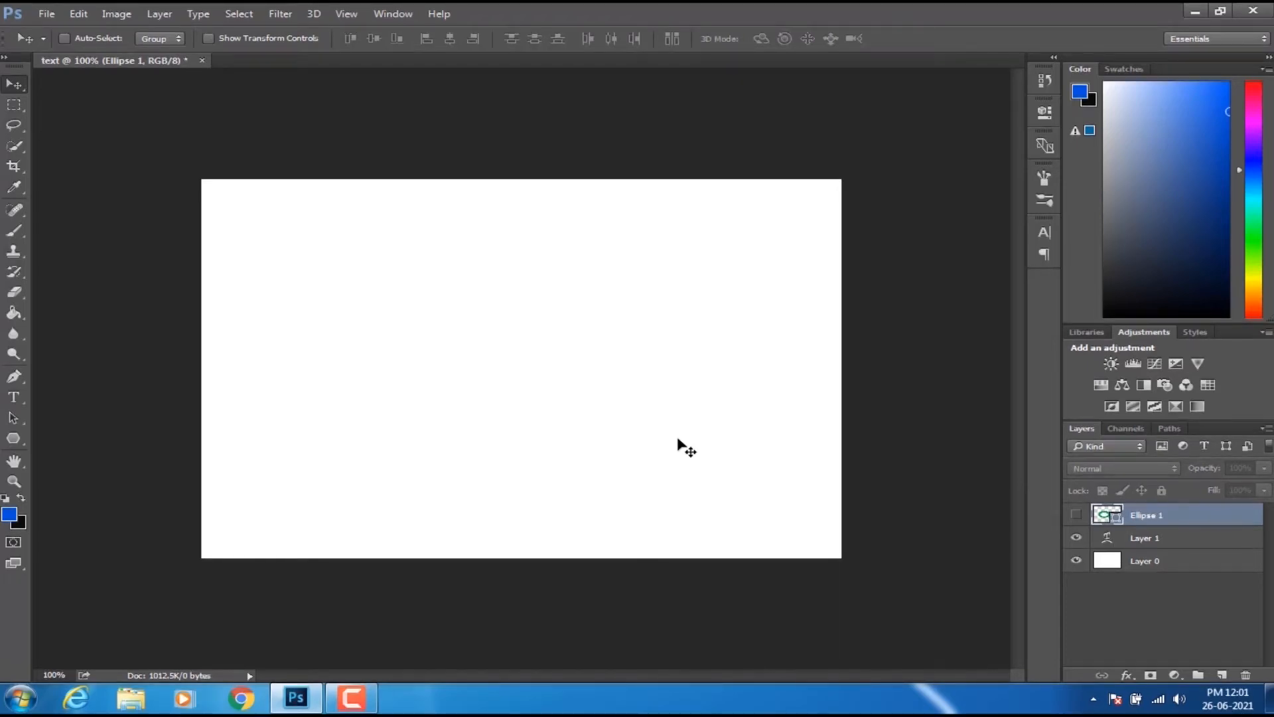
click(1132, 539)
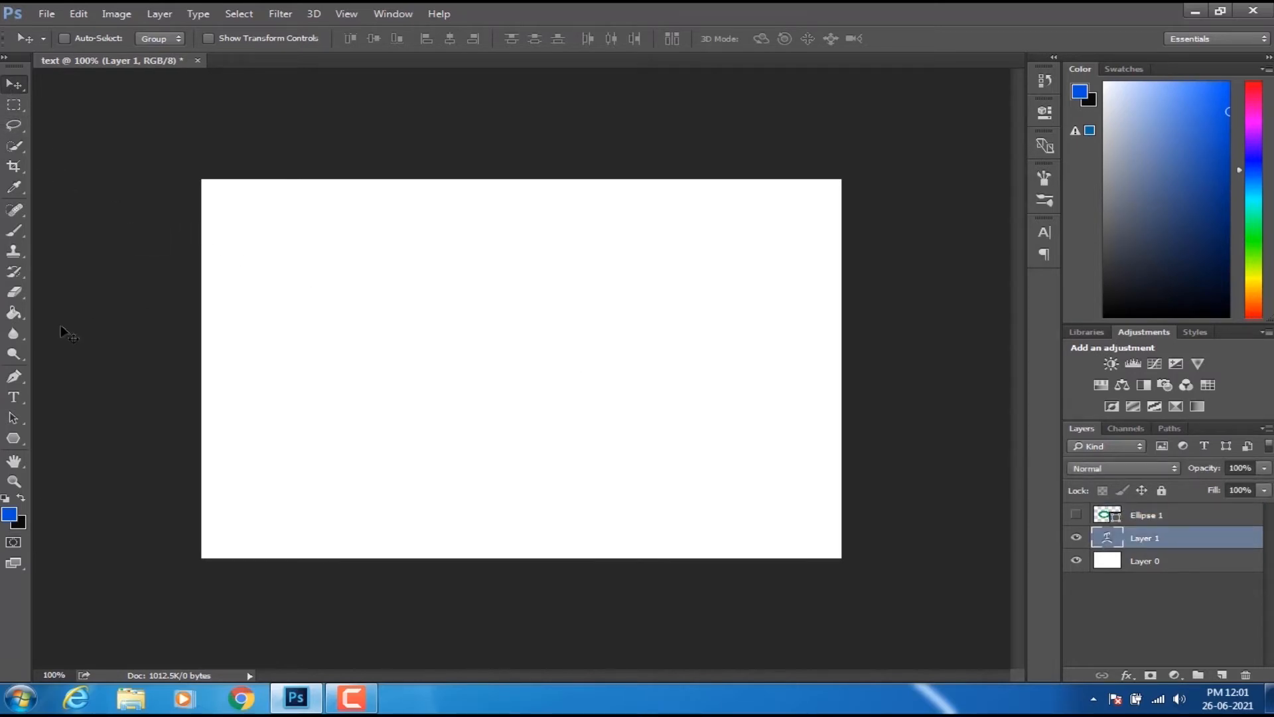
- Show the Ellipse 1 layer, select it, and move the green ellipse up to the upper middle of the canvas
drag(312, 340, 557, 394)
click(1075, 518)
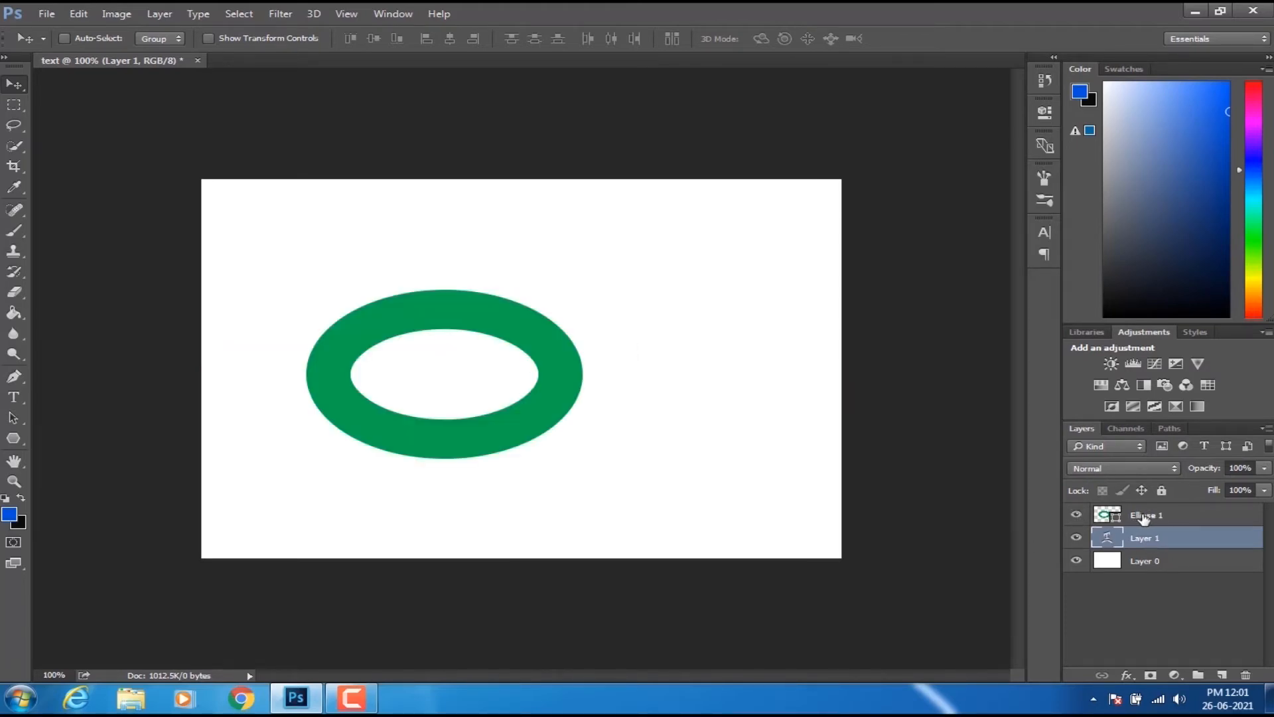
click(1143, 519)
click(1137, 537)
drag(344, 325, 490, 416)
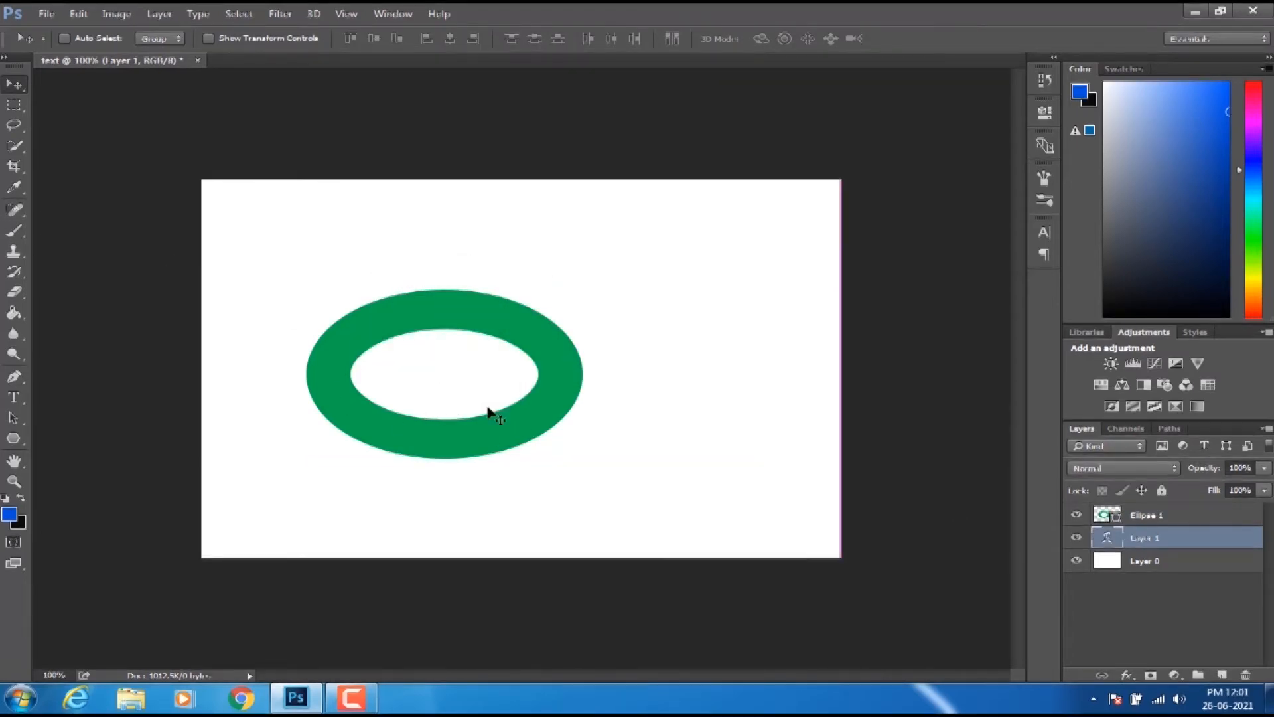
click(1145, 517)
drag(411, 332, 500, 256)
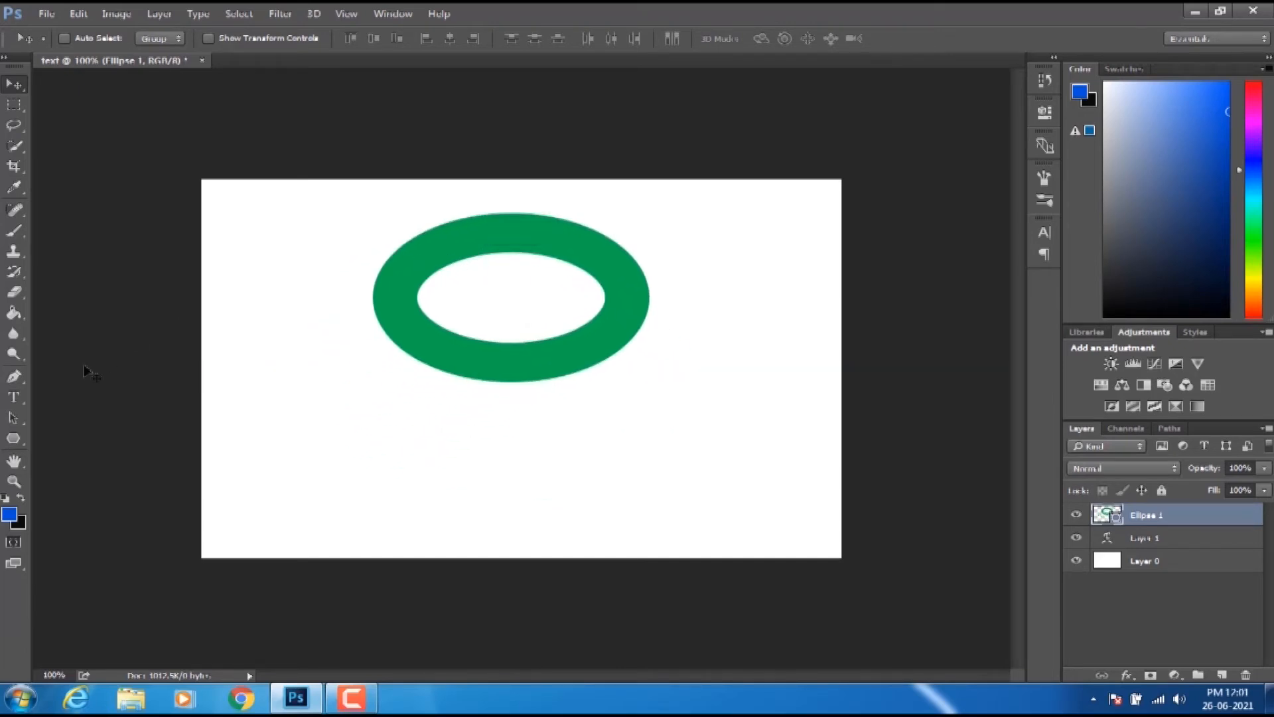
- Draw a rectangle about 159 × 98 px below and left of the ellipse with the Rectangle tool, and collapse its shape properties
click(13, 440)
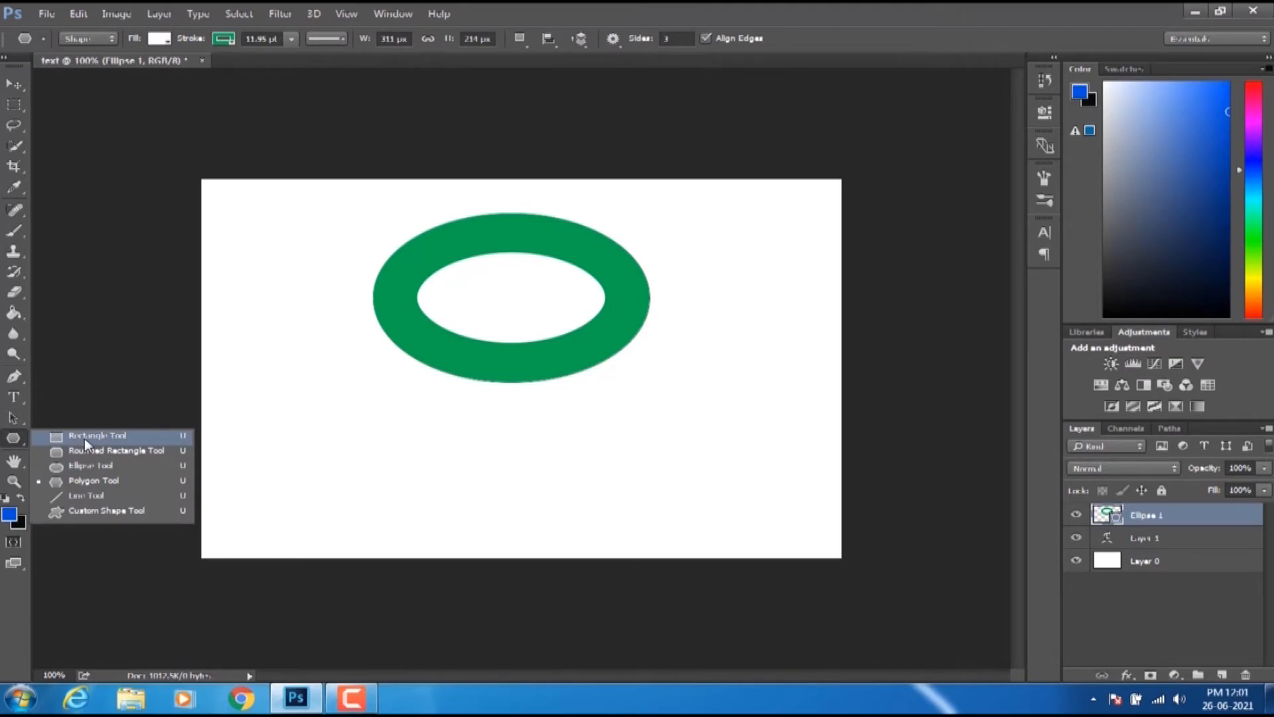
click(85, 438)
drag(270, 437, 413, 514)
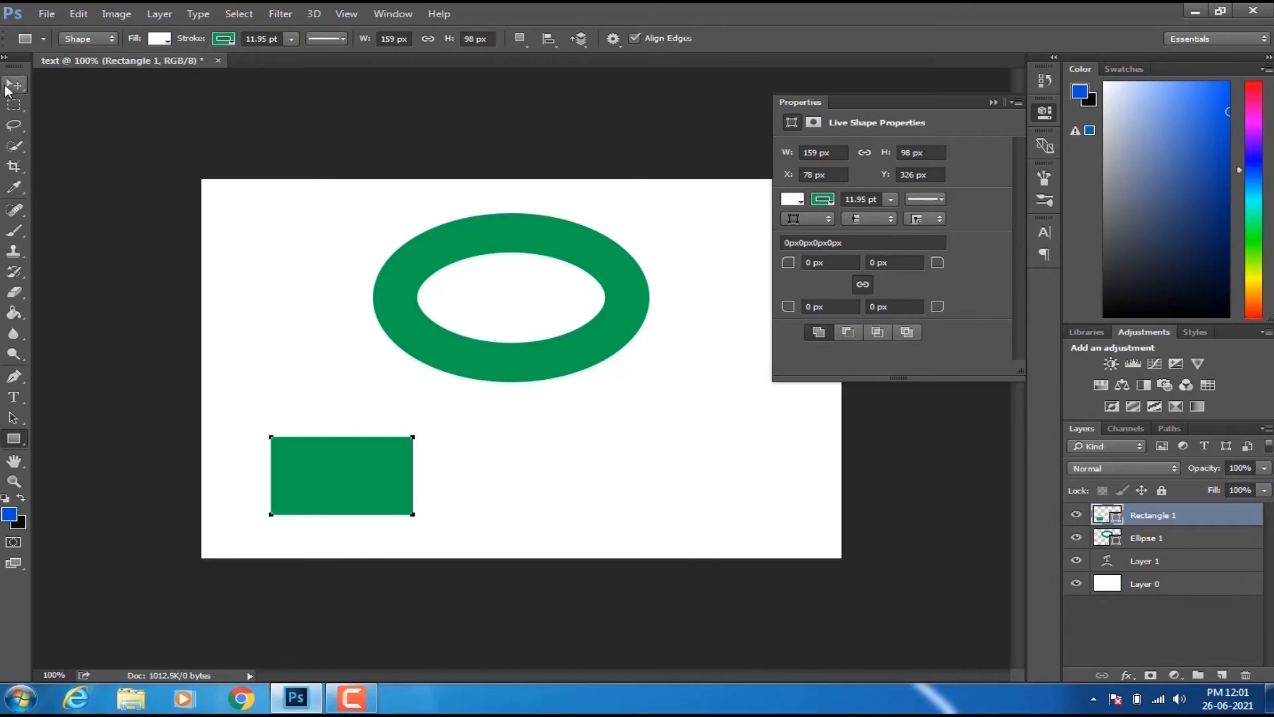
click(8, 86)
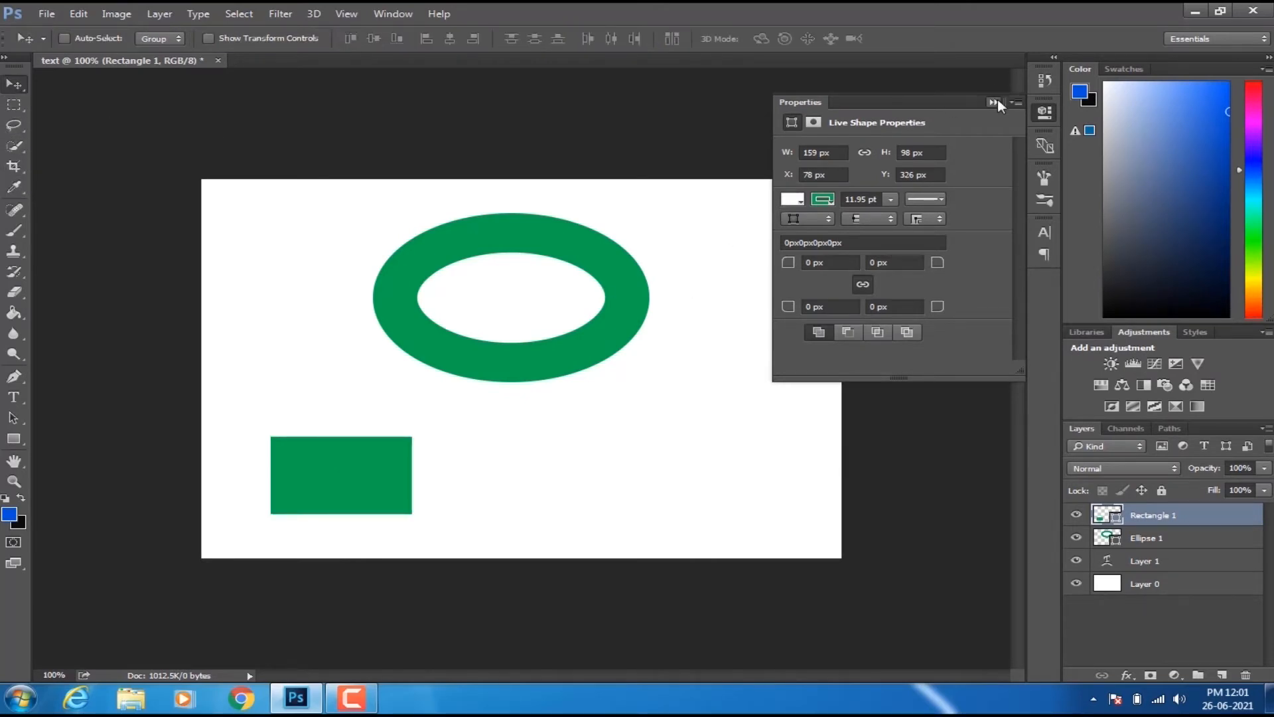
click(996, 102)
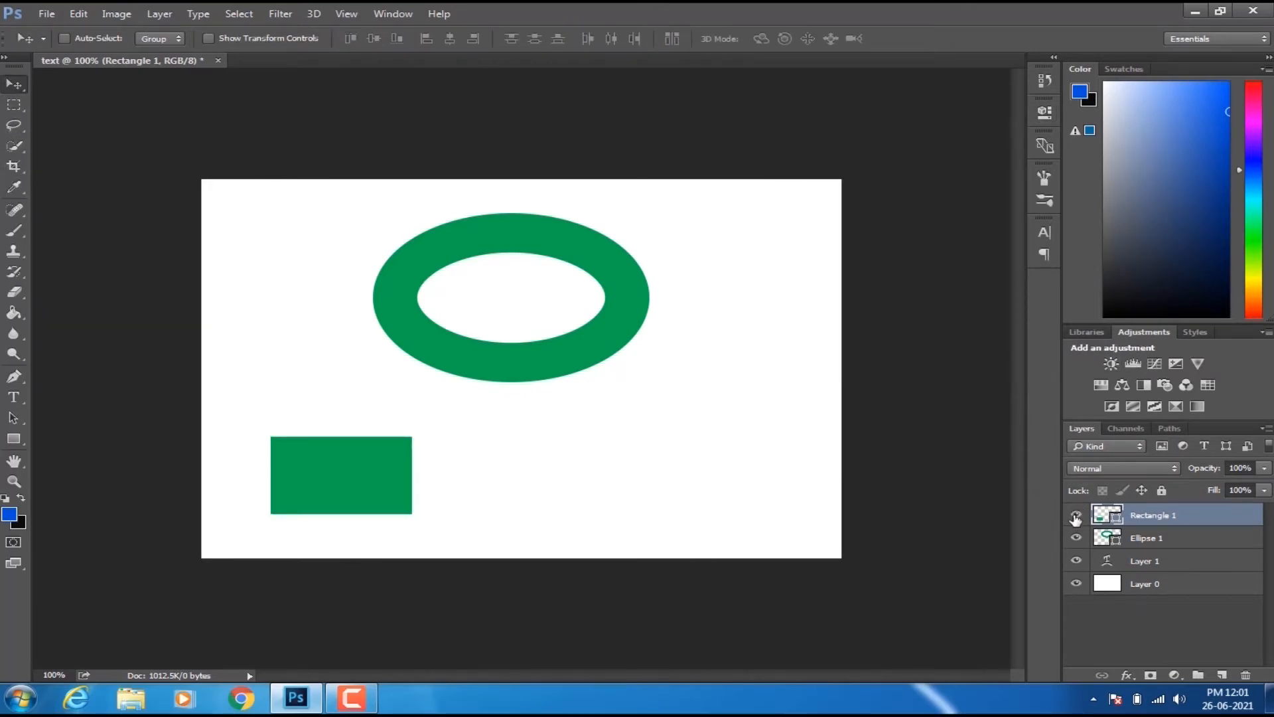
- Toggle the visibility of the Rectangle 1 and Ellipse 1 layers to see which shape each one holds
click(1076, 515)
click(1076, 516)
click(1076, 538)
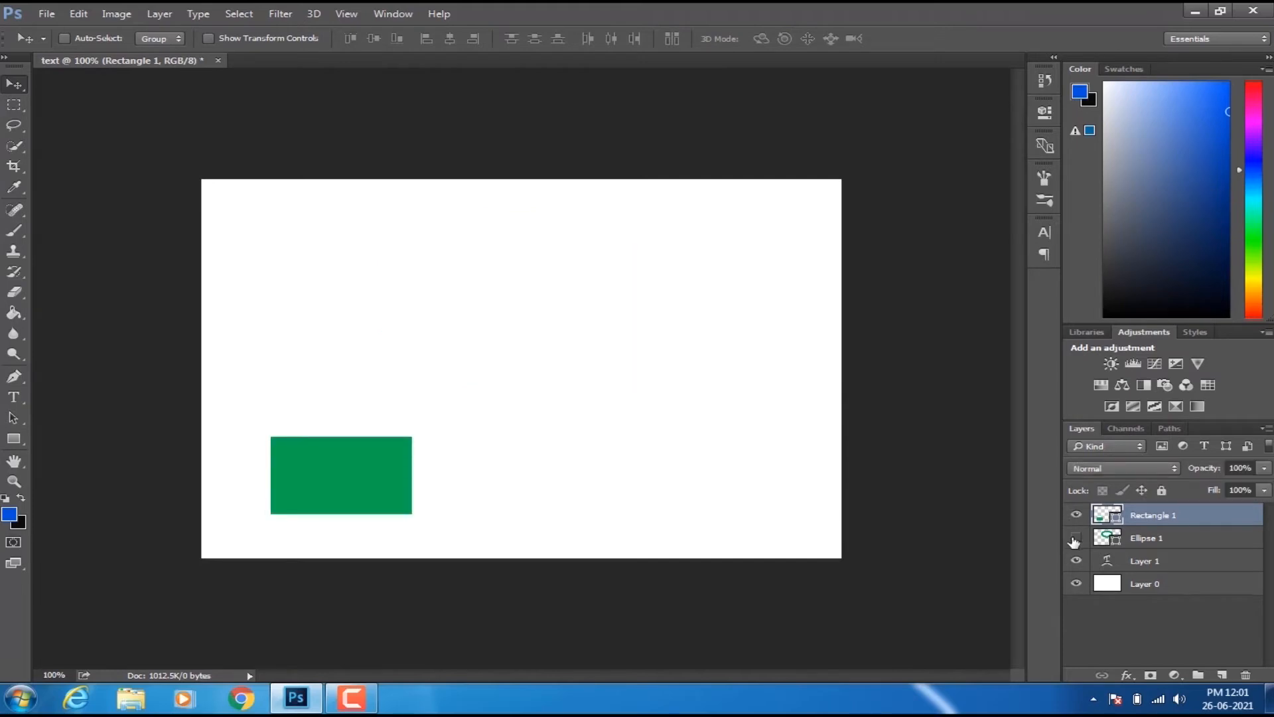
click(1075, 539)
click(1076, 538)
click(1076, 538)
click(1076, 538)
click(1076, 538)
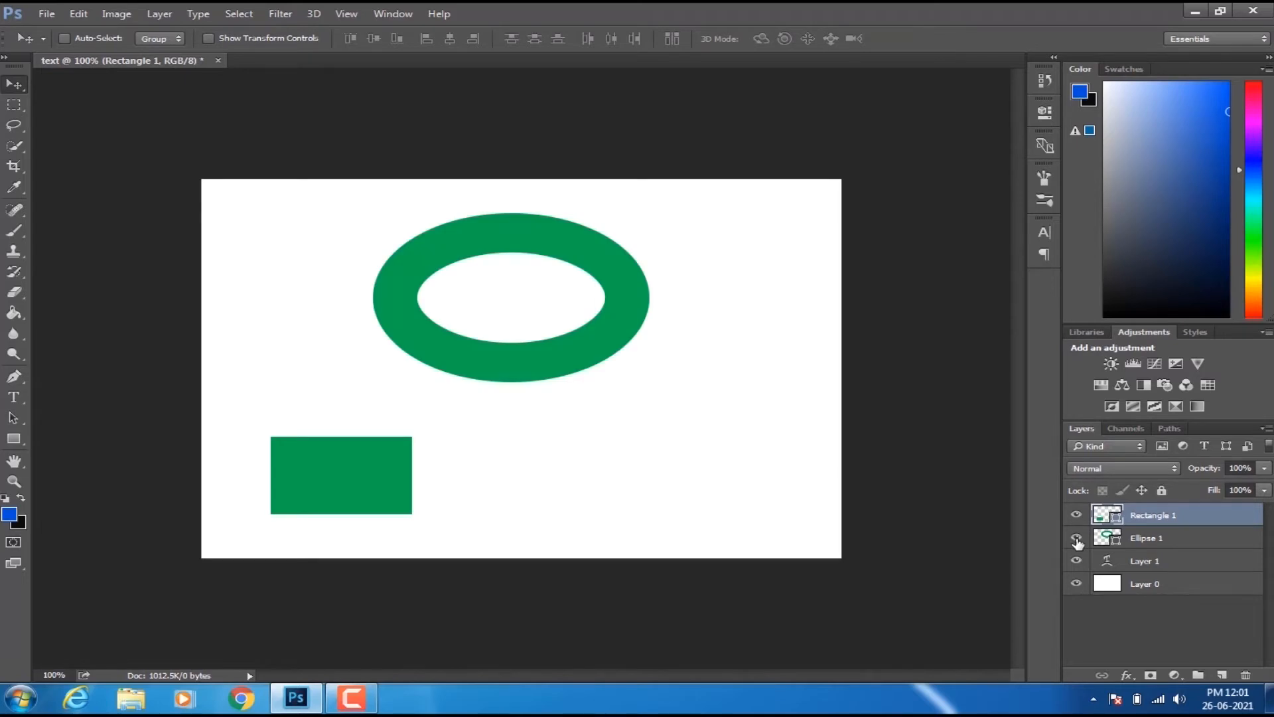
click(1075, 539)
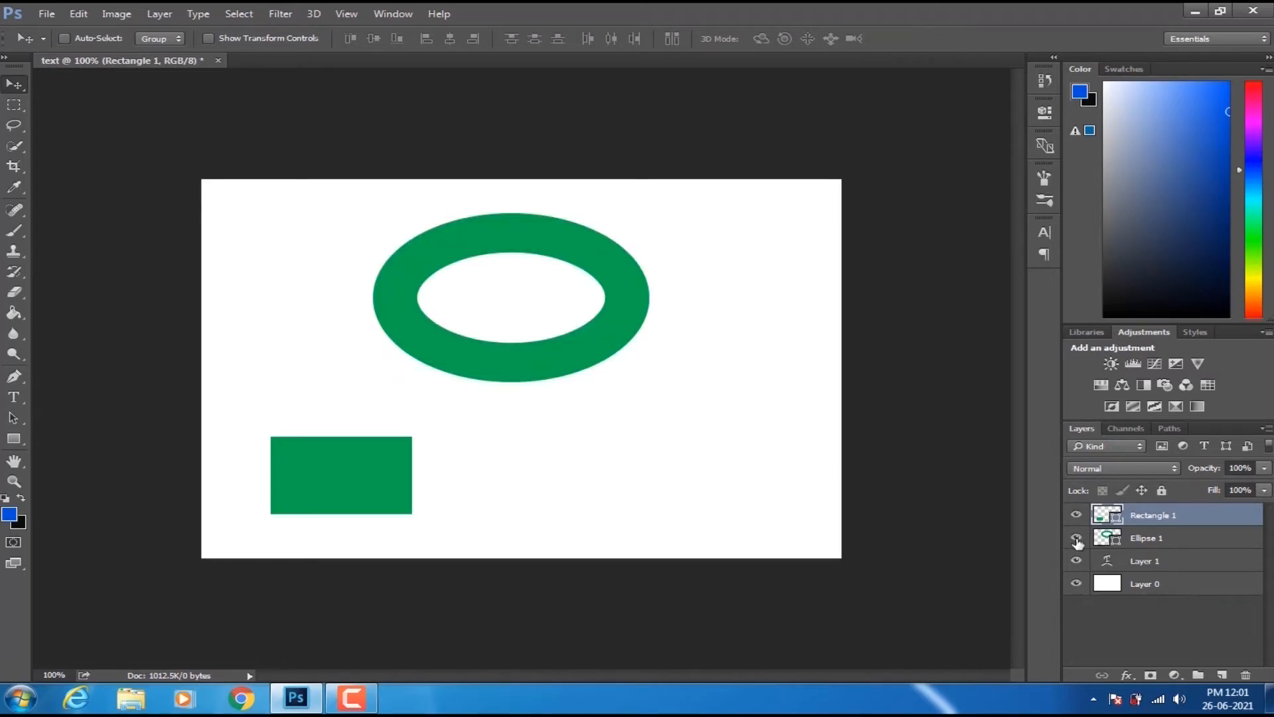
- Move the ellipse slightly to the right on its layer, and move the rectangle to sit centrally beneath it
click(1156, 539)
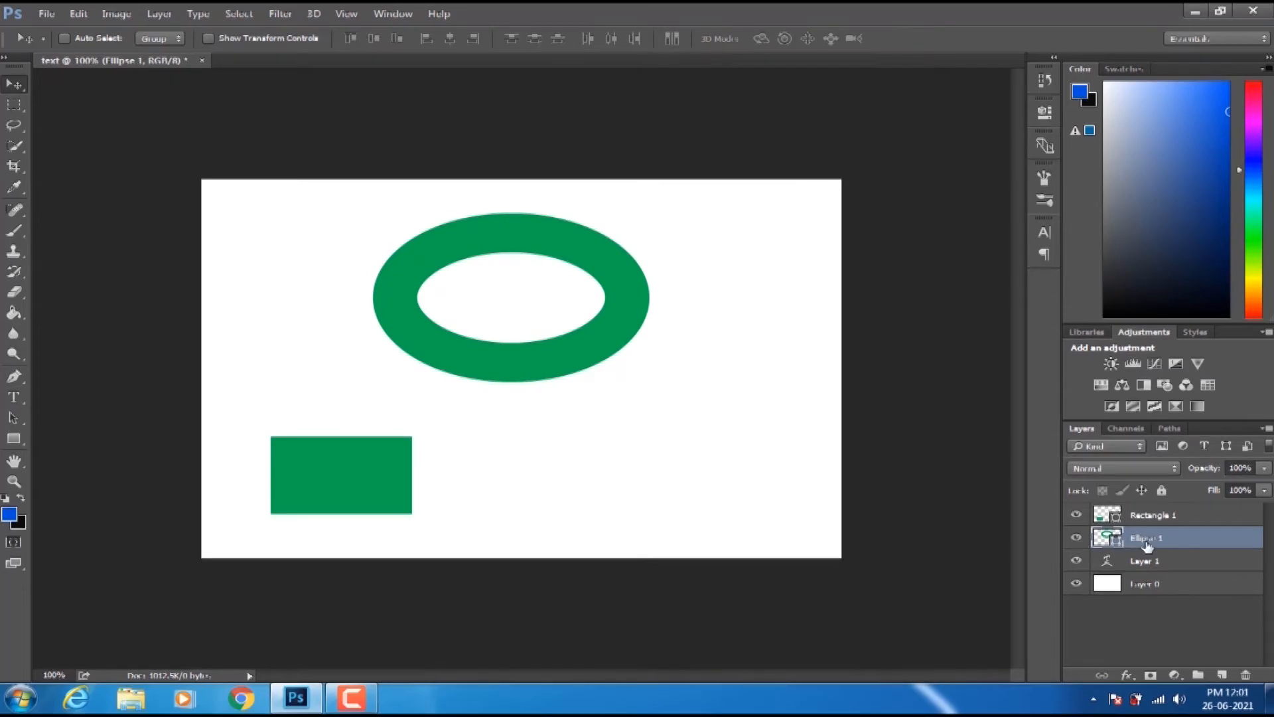
mouse_move(540, 372)
mouse_down()
mouse_move(584, 372)
mouse_move(516, 367)
mouse_move(592, 350)
mouse_move(593, 380)
mouse_move(526, 365)
mouse_move(552, 396)
mouse_move(569, 356)
mouse_move(612, 361)
mouse_move(521, 377)
mouse_move(550, 369)
mouse_up()
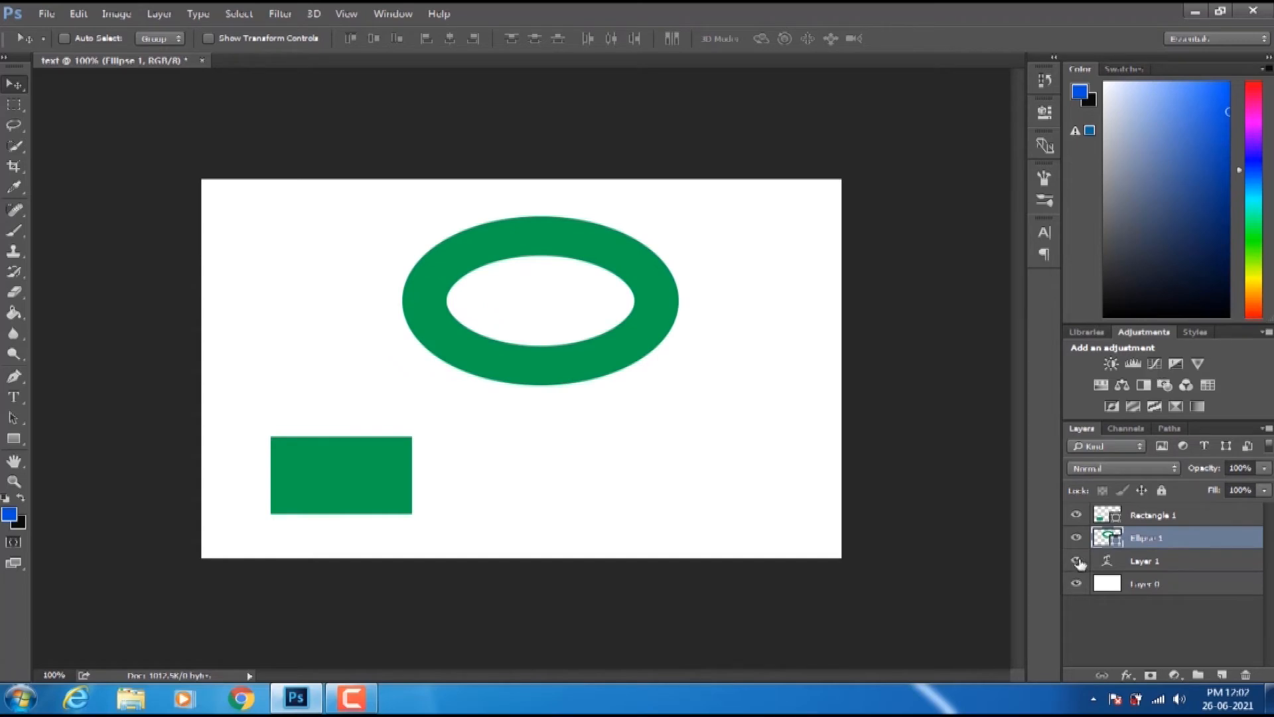
click(1139, 516)
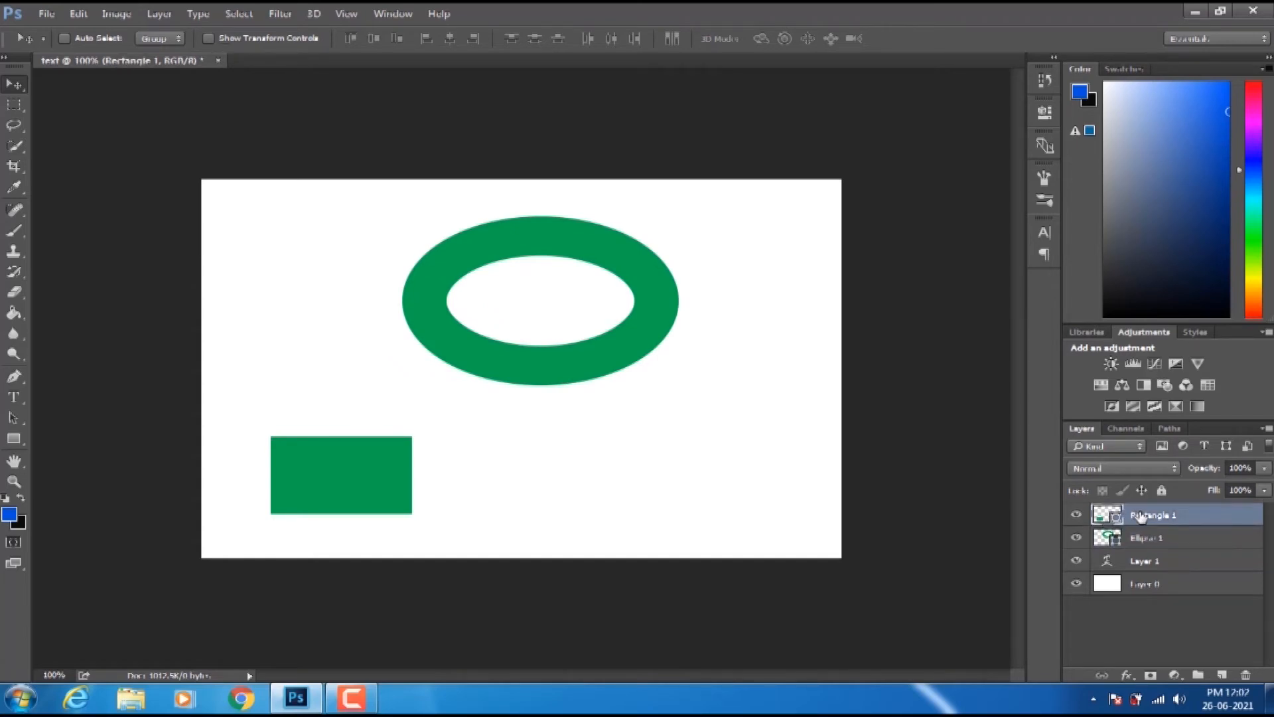
drag(376, 487, 529, 492)
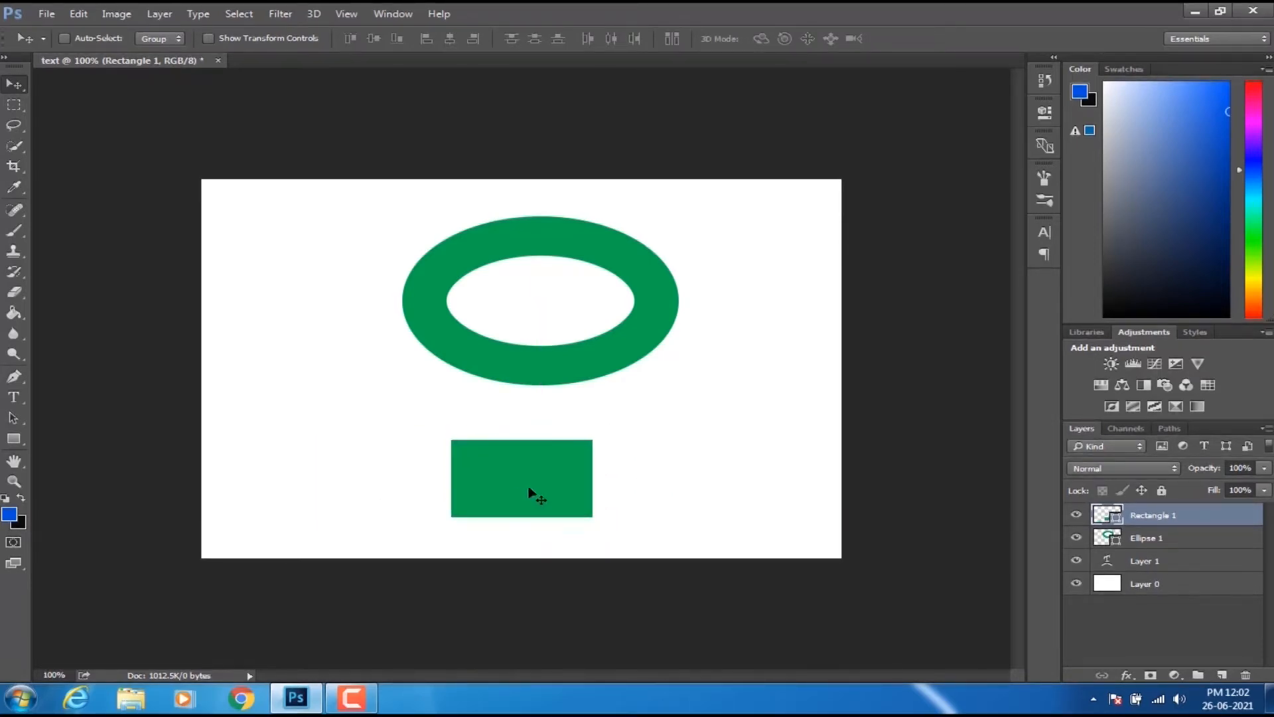
- Draw an arrow about 211 × 162 px left of the rectangle, below the ellipse, with the Custom Shape tool
click(14, 442)
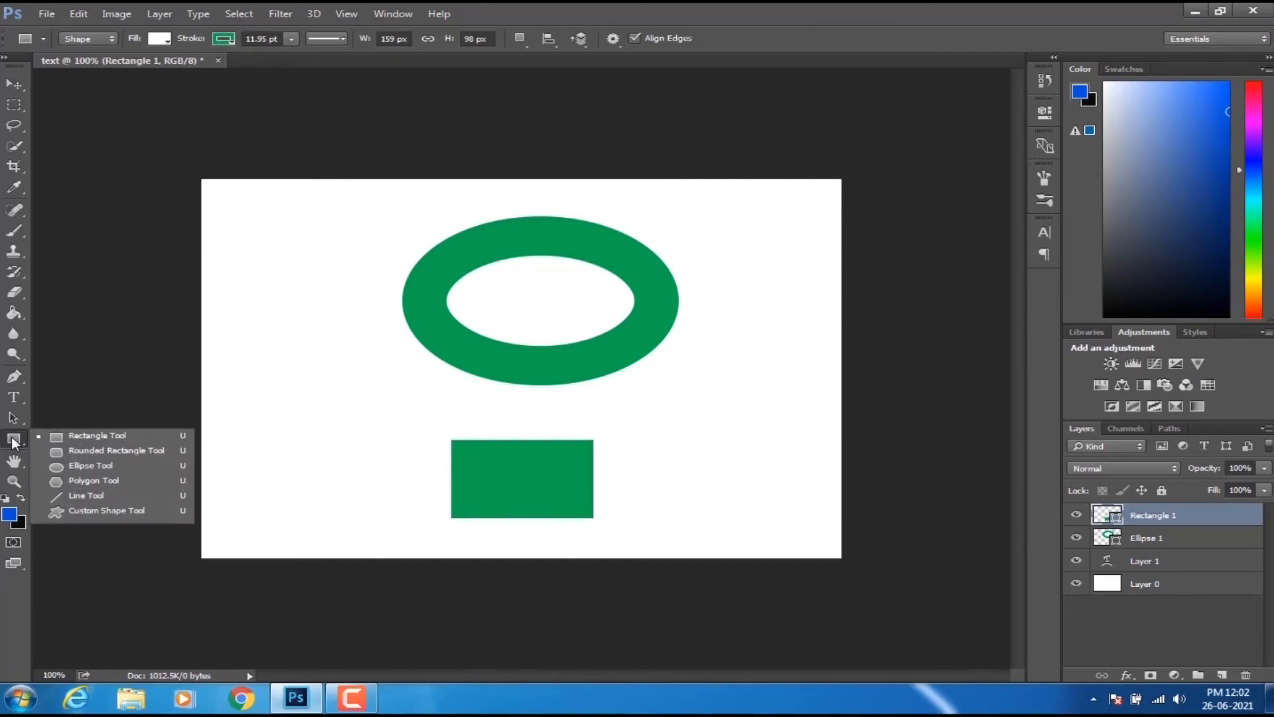
click(119, 516)
drag(279, 345, 467, 472)
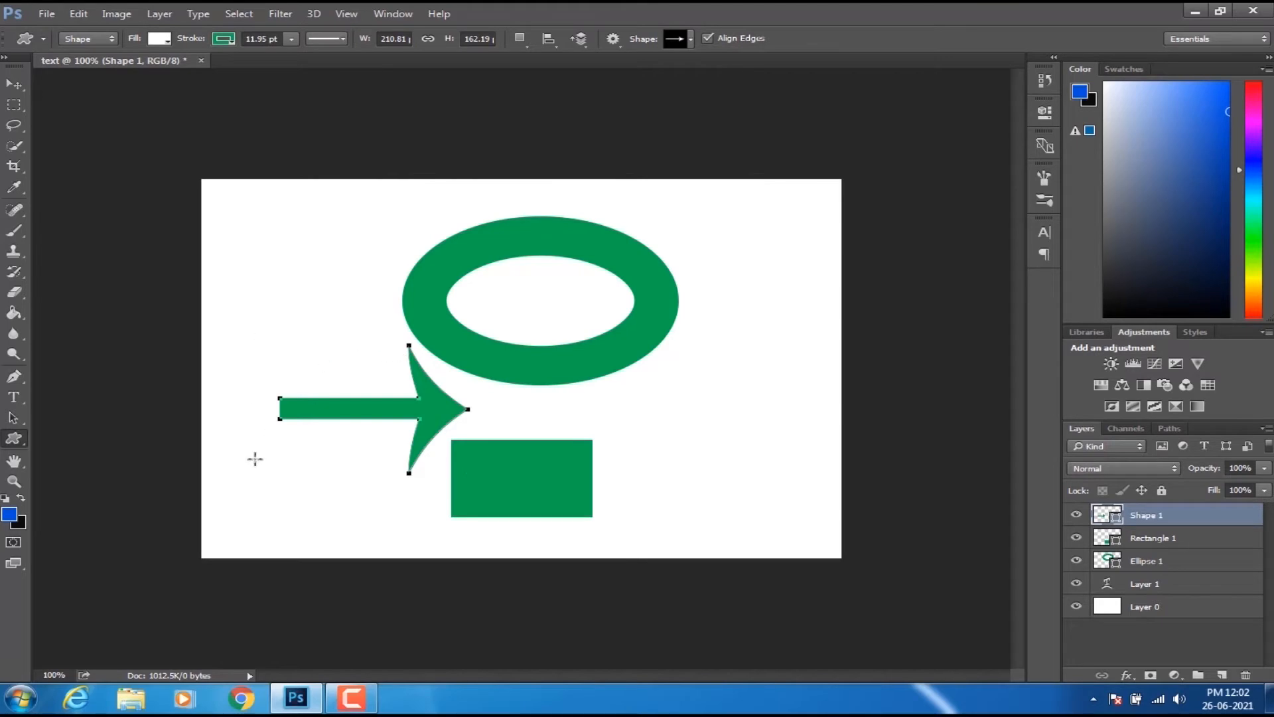
click(44, 40)
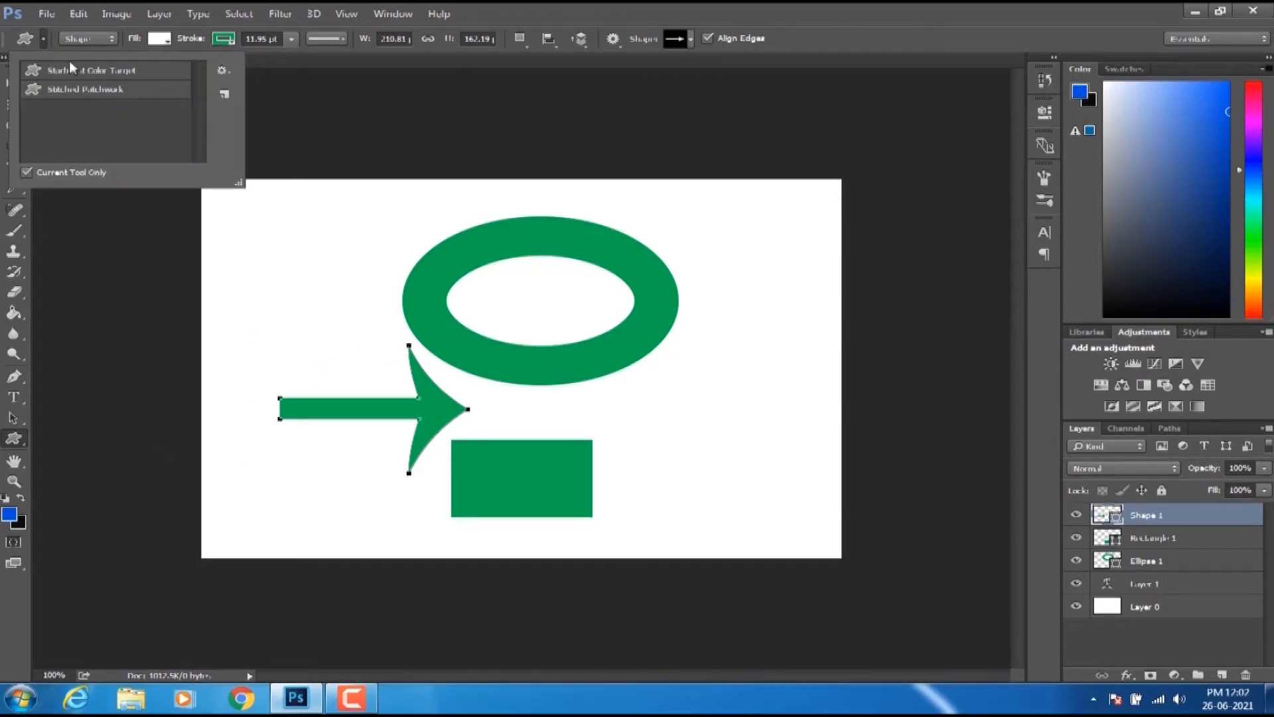
click(223, 72)
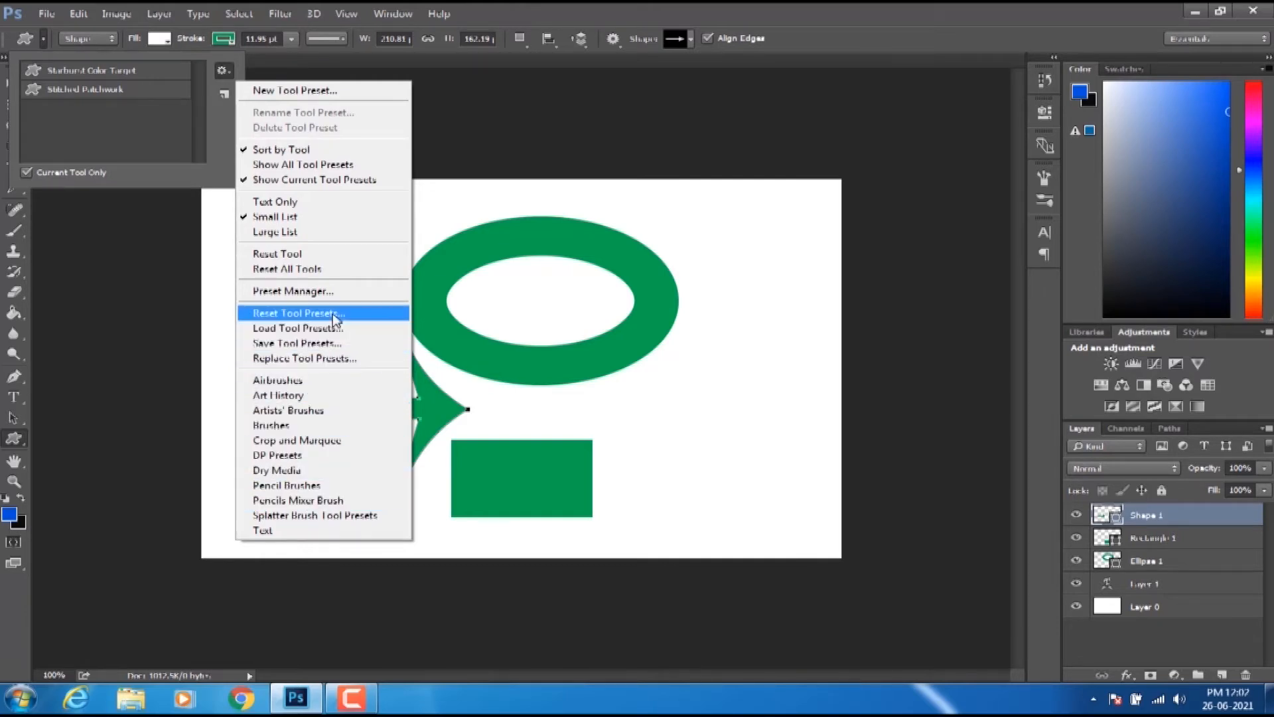
click(662, 305)
click(666, 304)
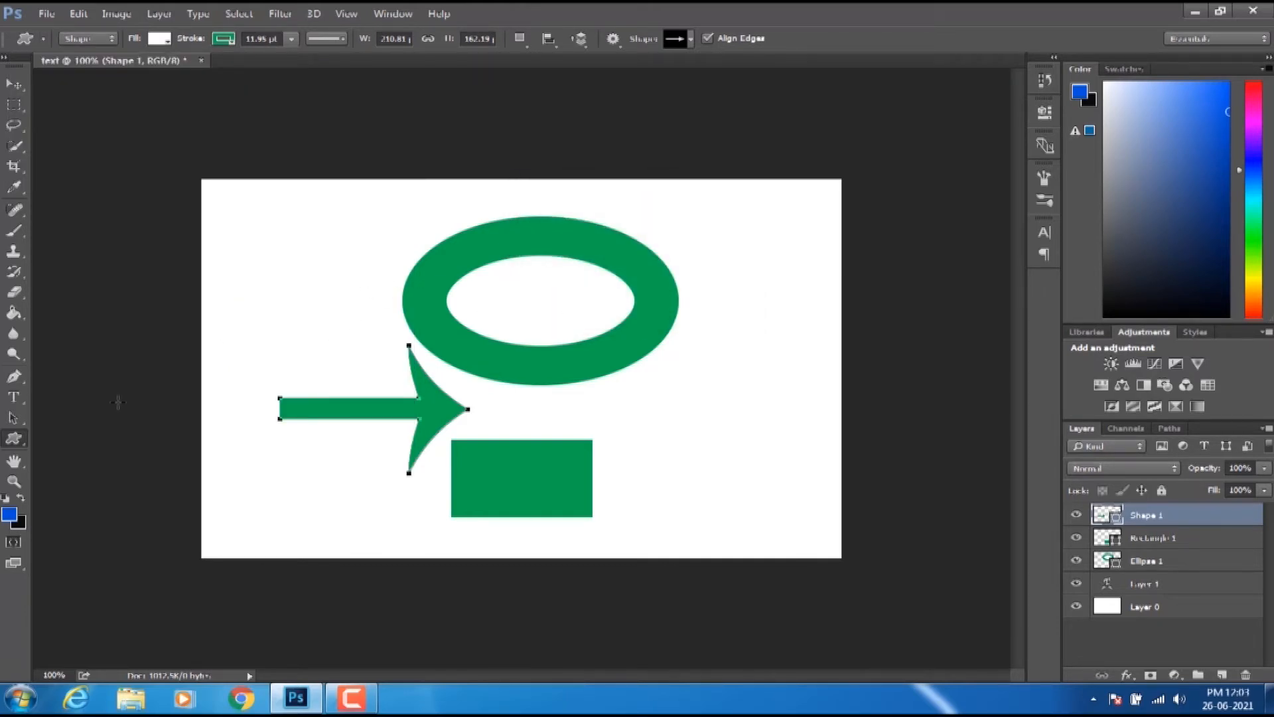
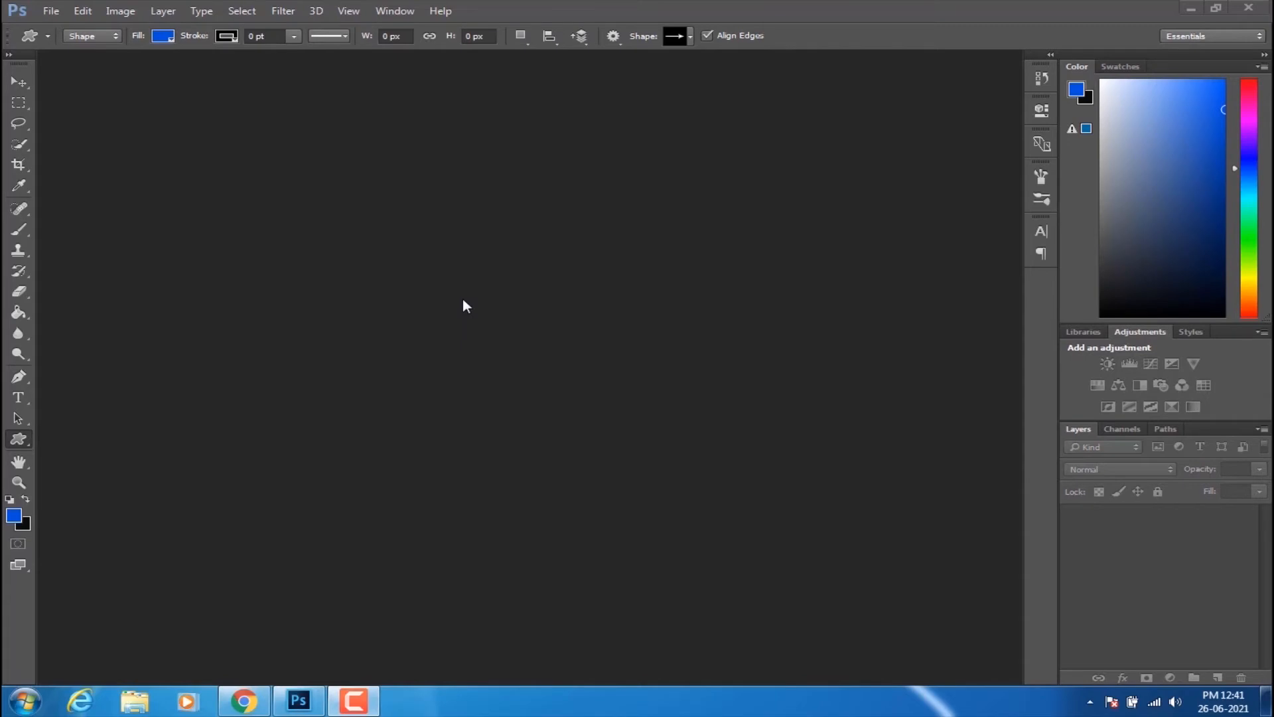
- Create a new 720 × 480 px RGB document at 300 pixels/inch with a white background, named white-board
click(51, 11)
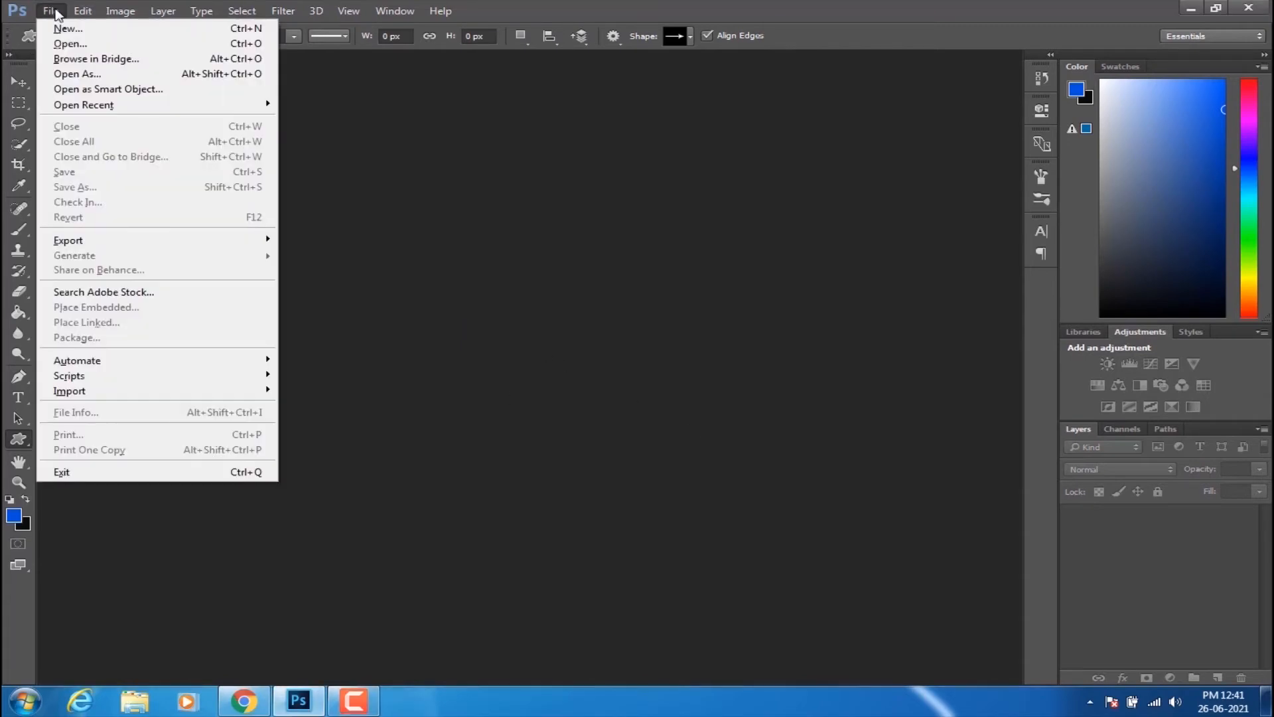
click(69, 29)
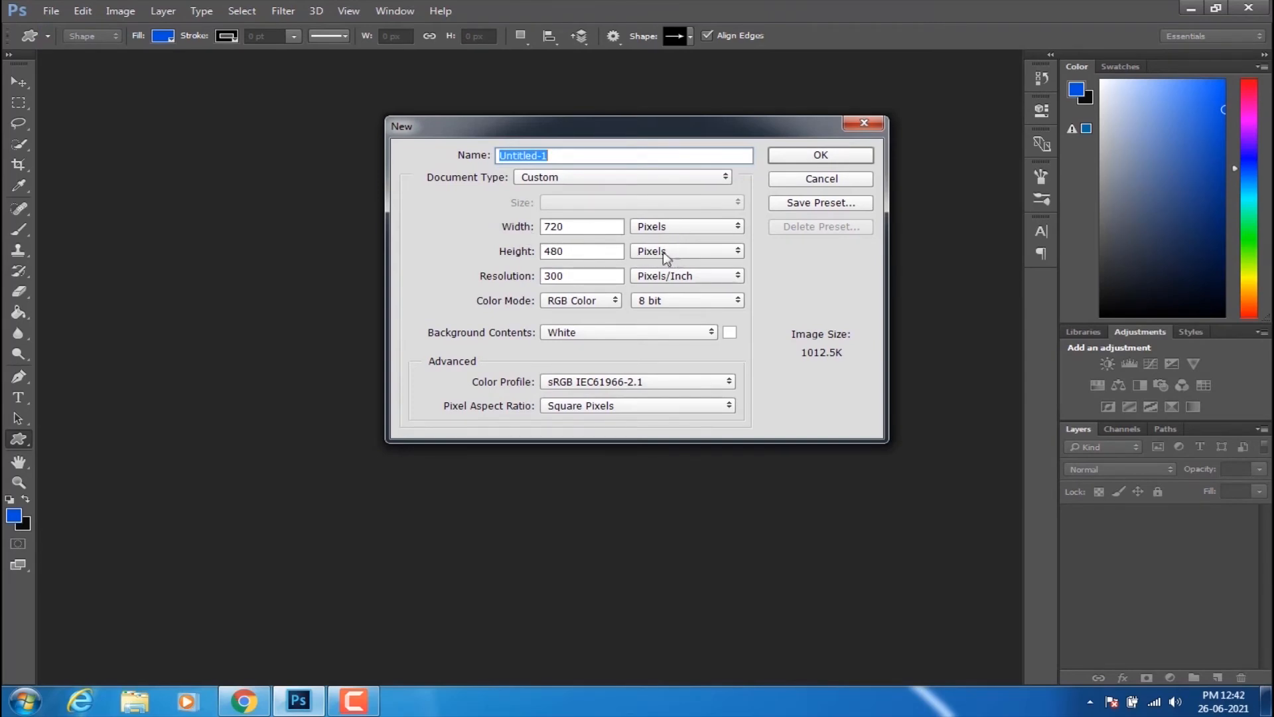
key(BackSpace)
text(white b)
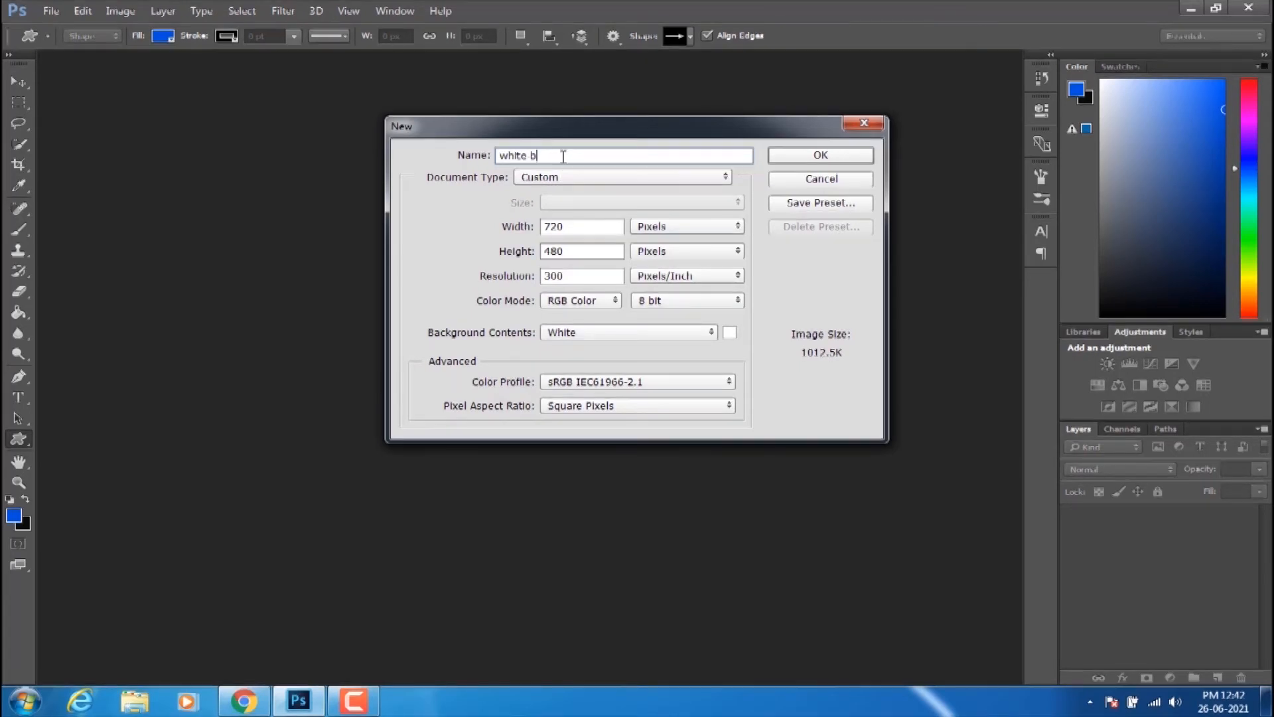
text(oard)
click(821, 156)
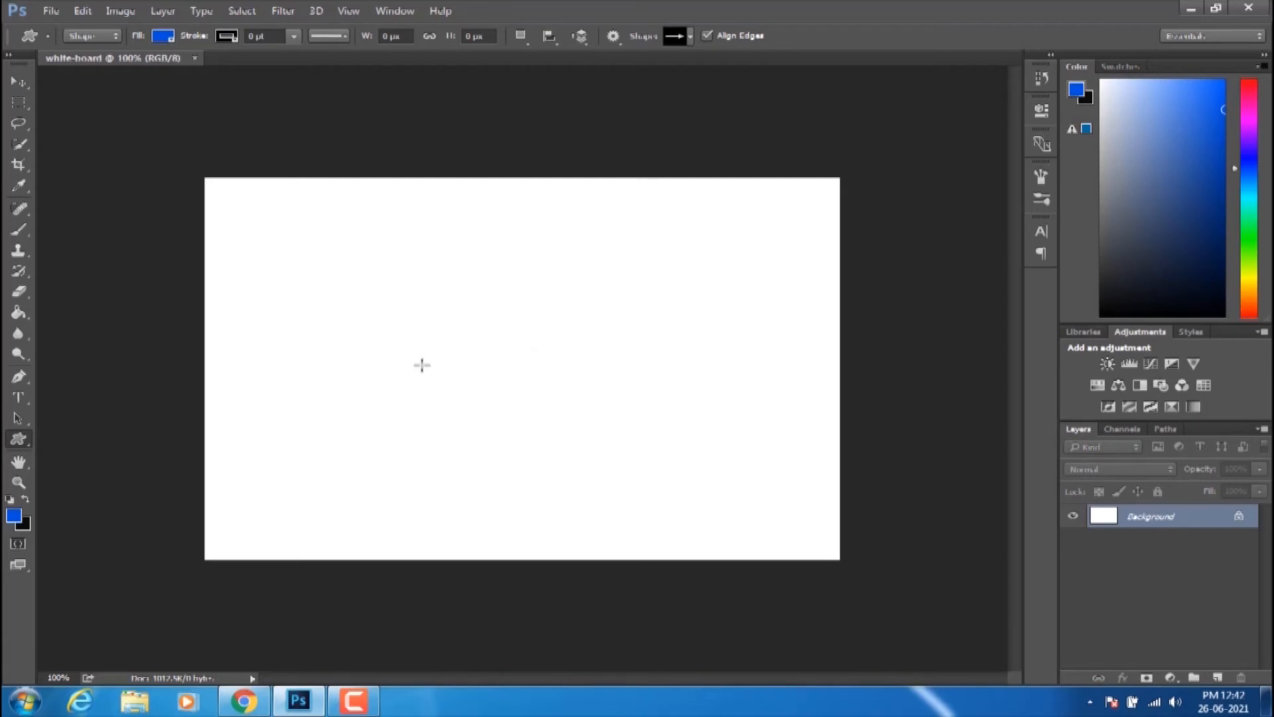
- Unlock the white-board document's Background layer and leave its layer style settings unchanged
click(1239, 517)
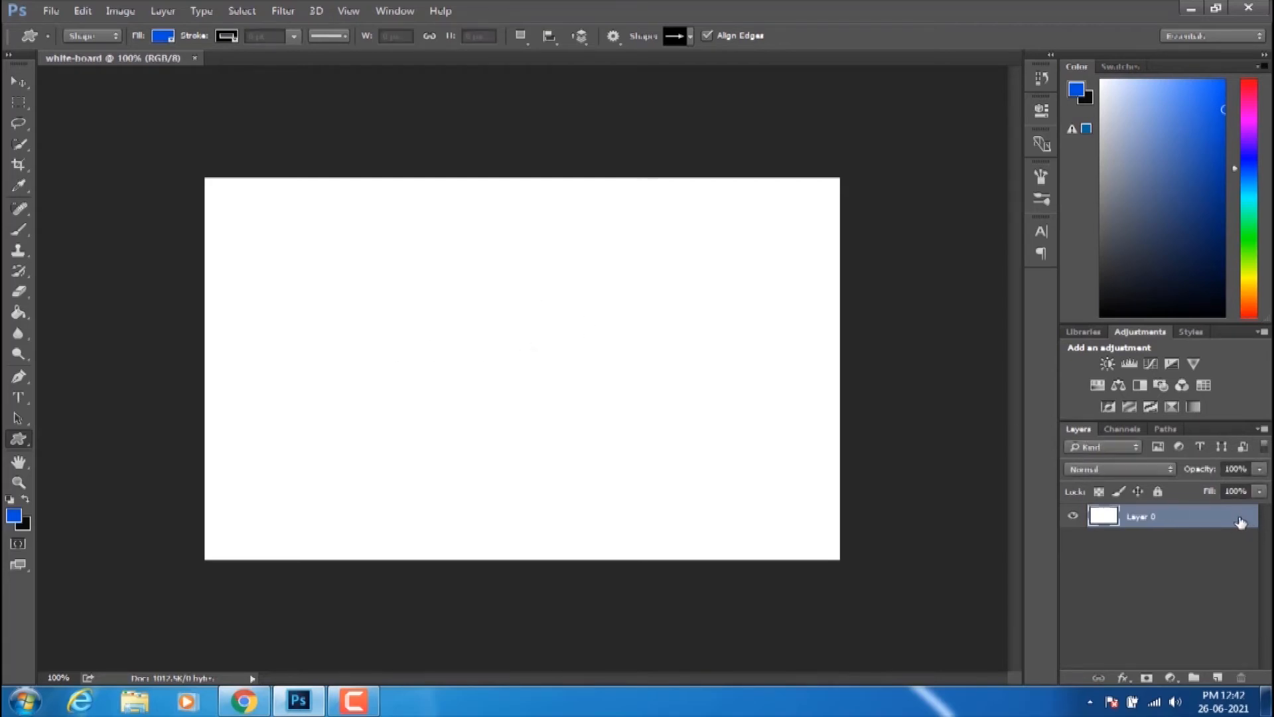
double_click(1240, 520)
click(1199, 284)
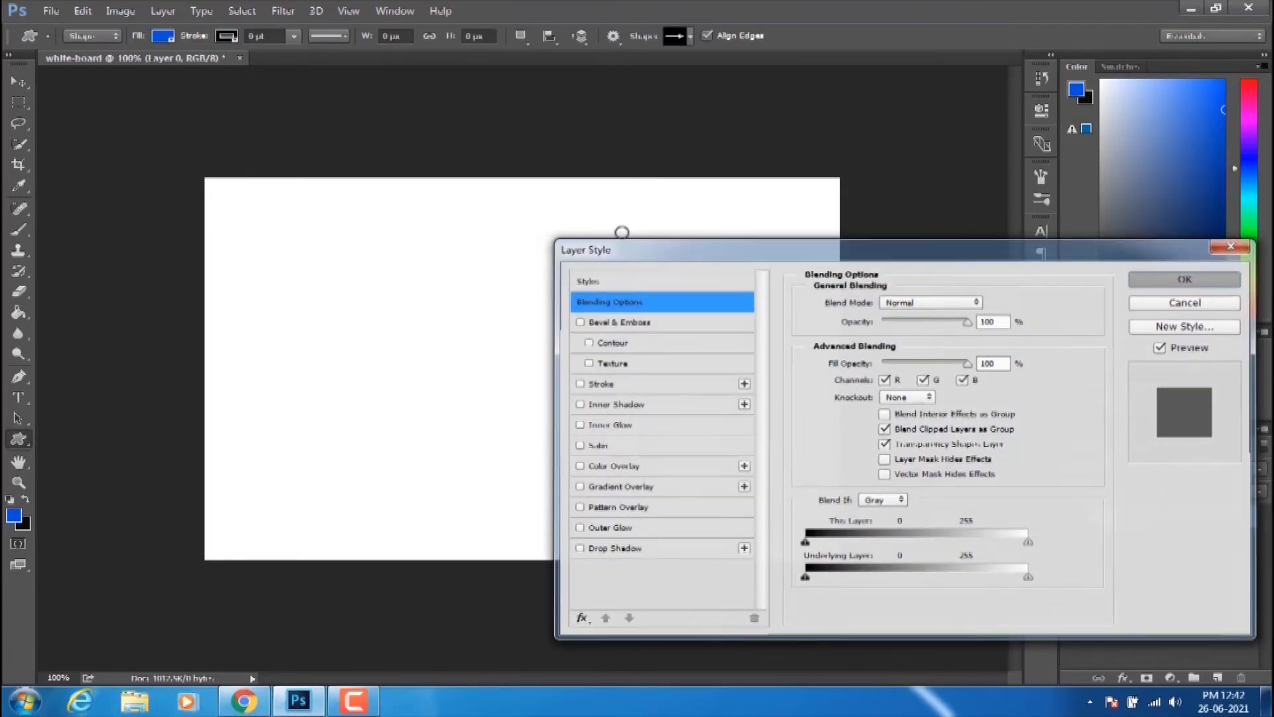
- Open the Teacher image from the Photoshop-Tamil-Beginers folder
click(53, 13)
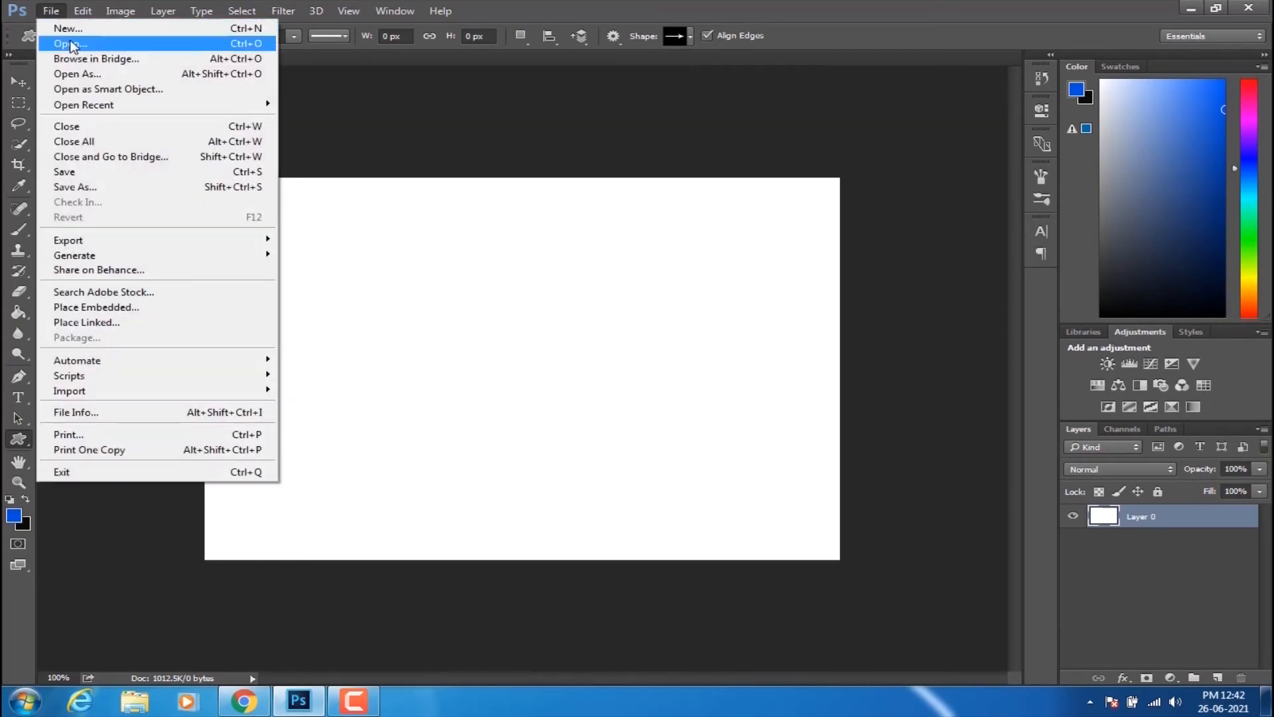
click(70, 43)
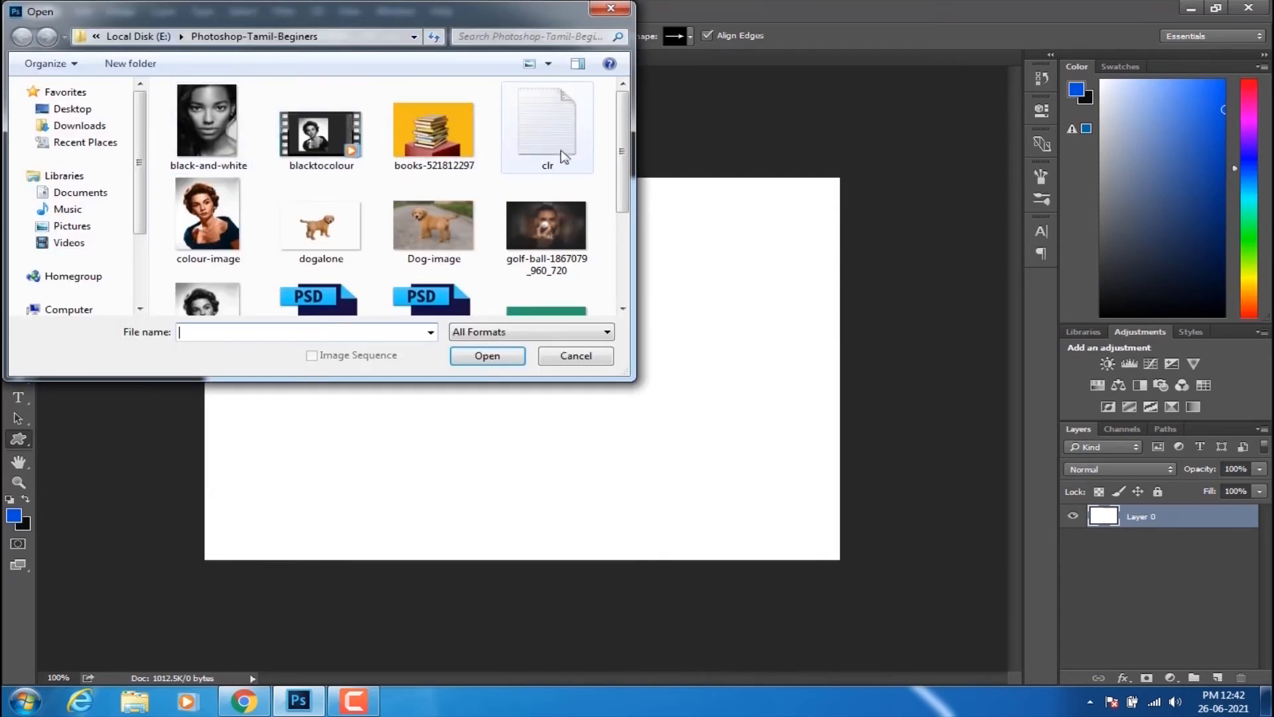
drag(620, 142, 620, 224)
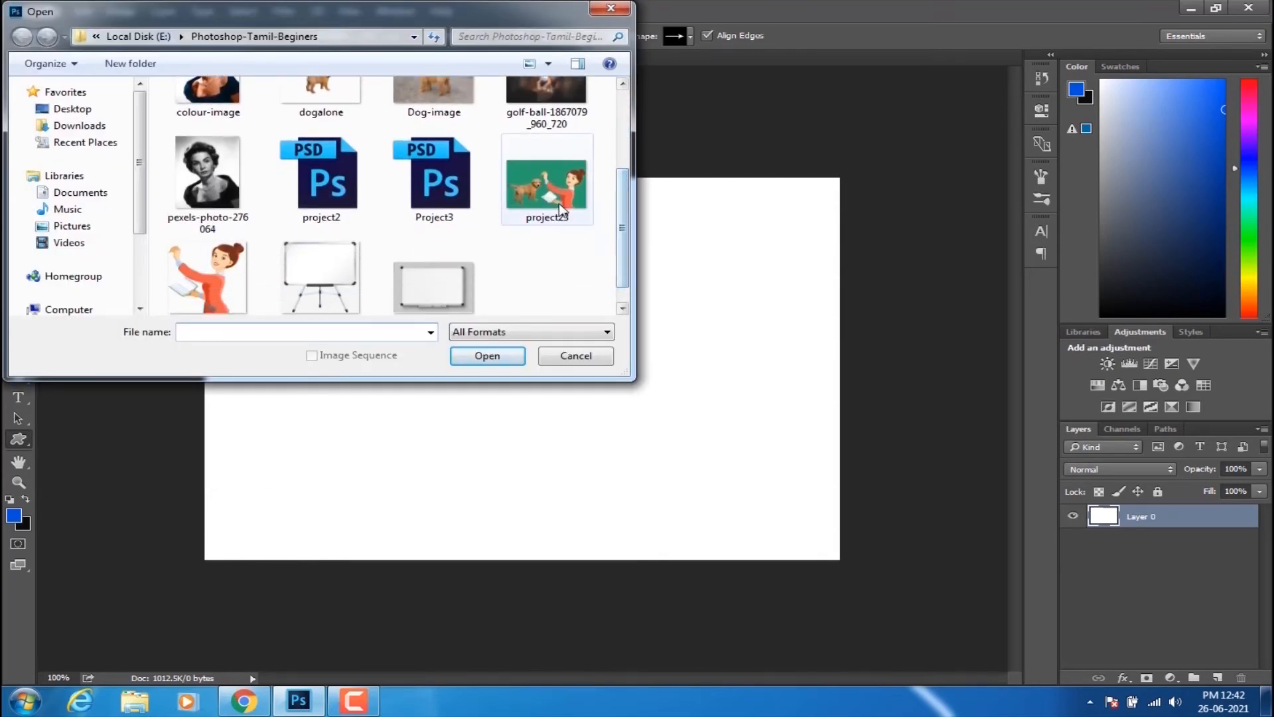
double_click(214, 266)
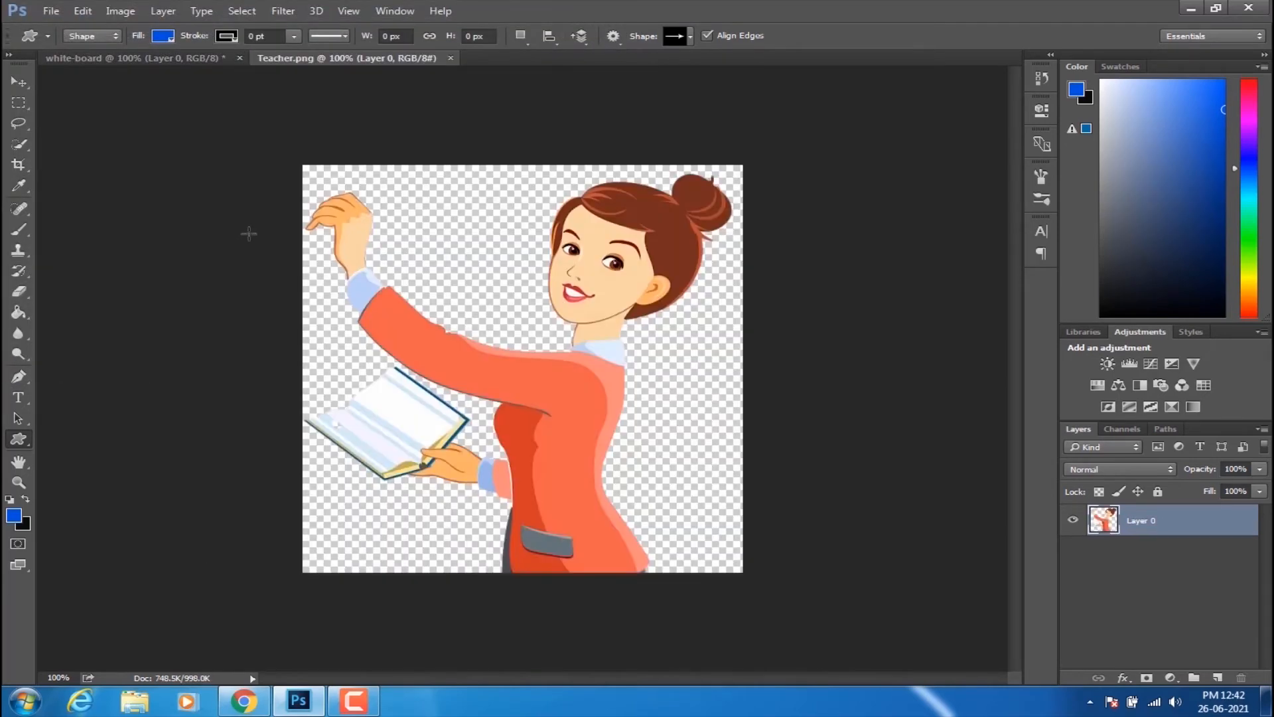
- Open the white-boardmmm image from the same folder, and switch to the Teacher.png document
click(48, 11)
click(70, 47)
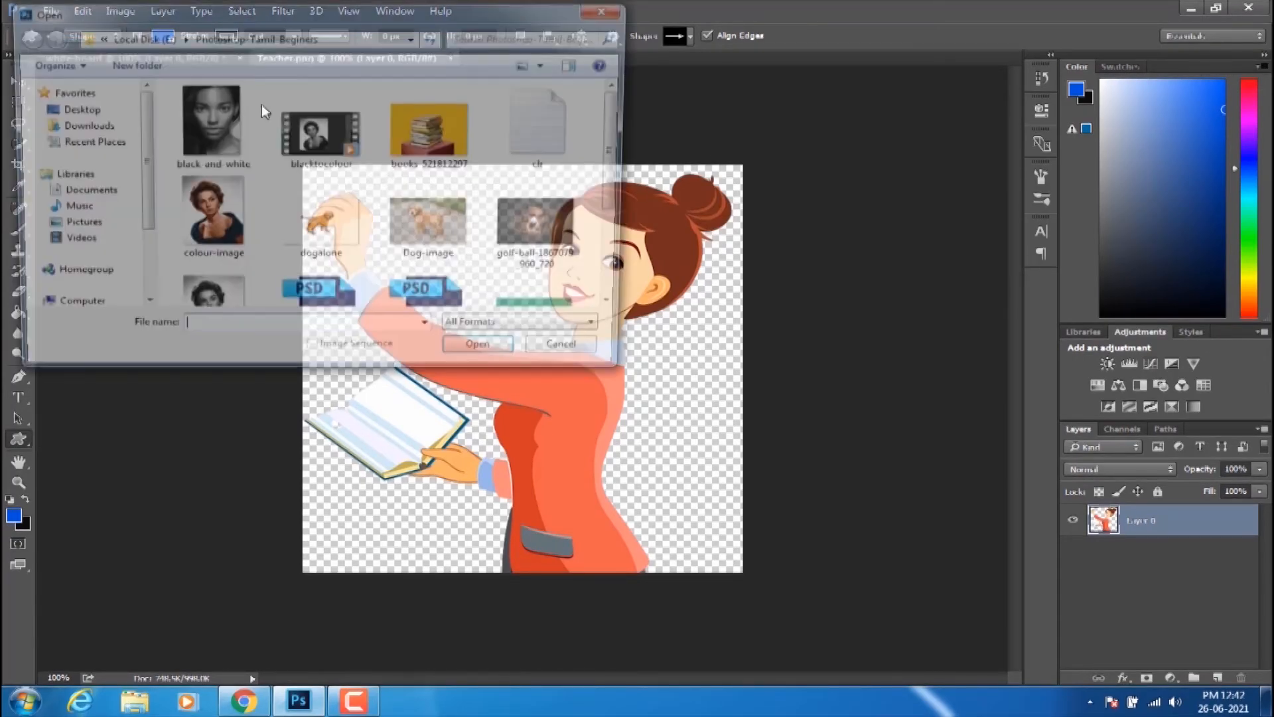
scroll(624, 186, down, 3)
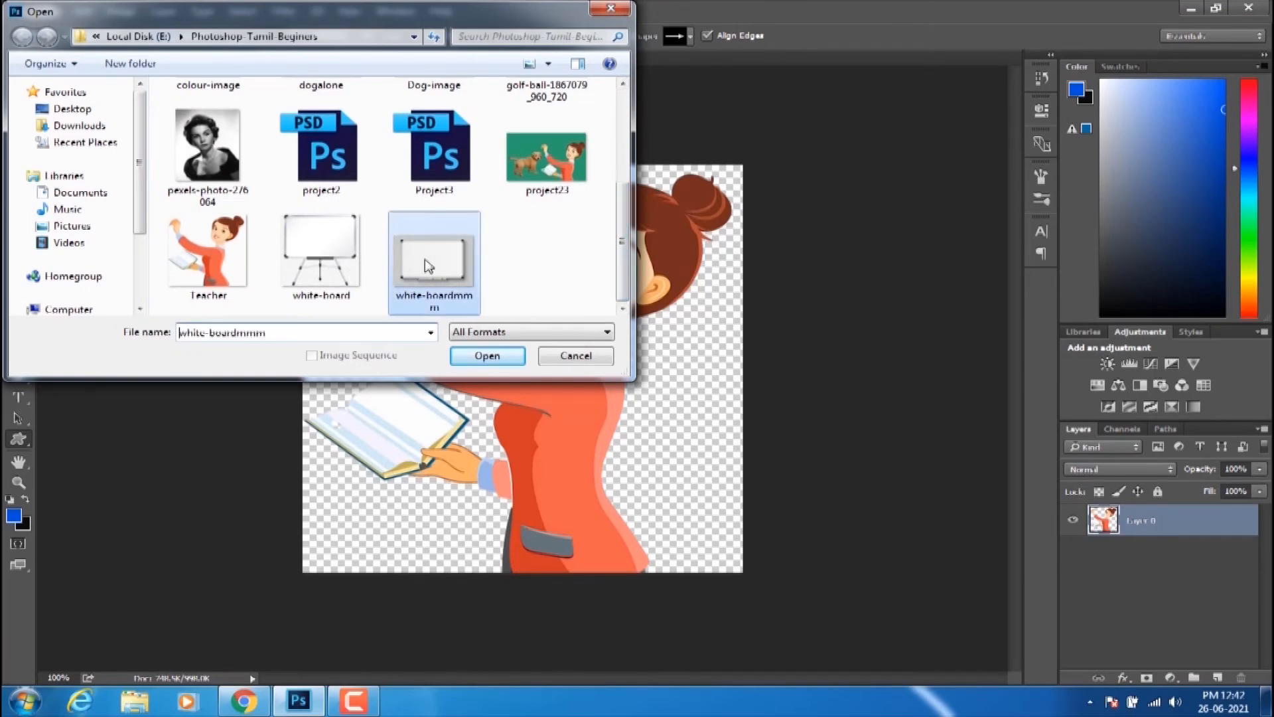
double_click(428, 266)
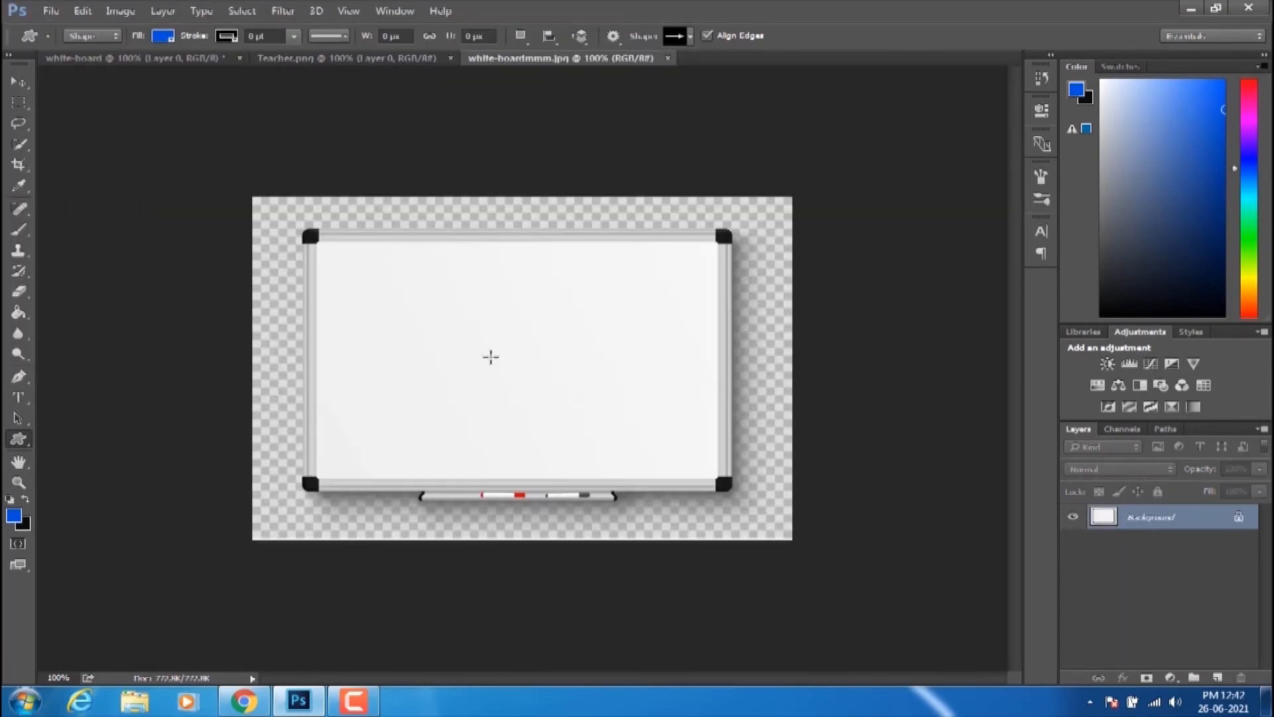
click(128, 65)
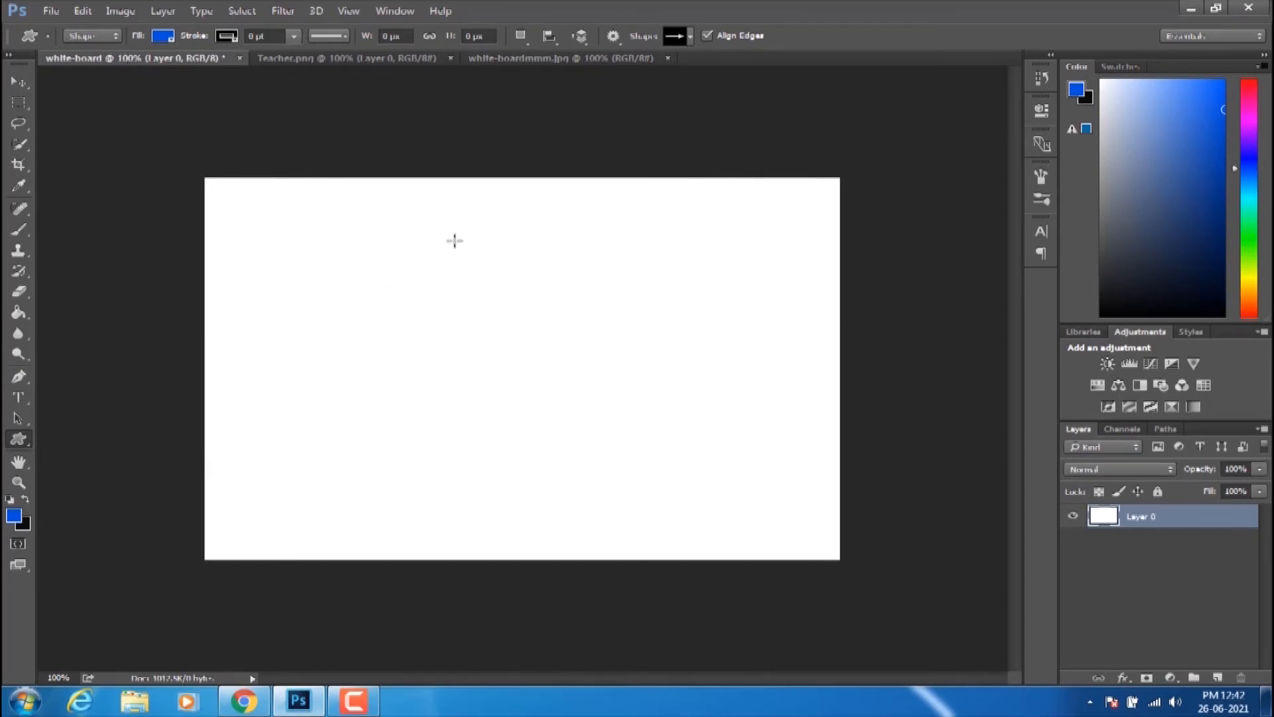
click(377, 59)
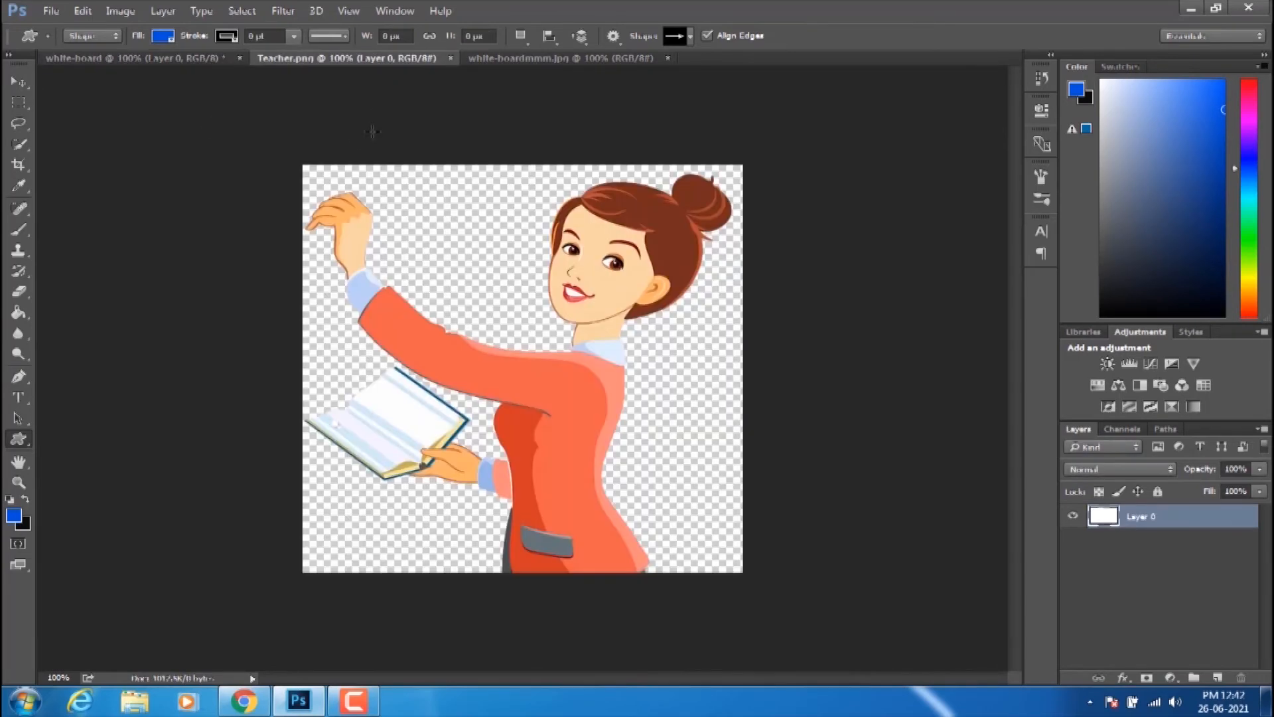
- Copy the teacher figure from Teacher.png into the white-board document with the Move tool, and switch to the white-boardmmm.jpg document
click(510, 58)
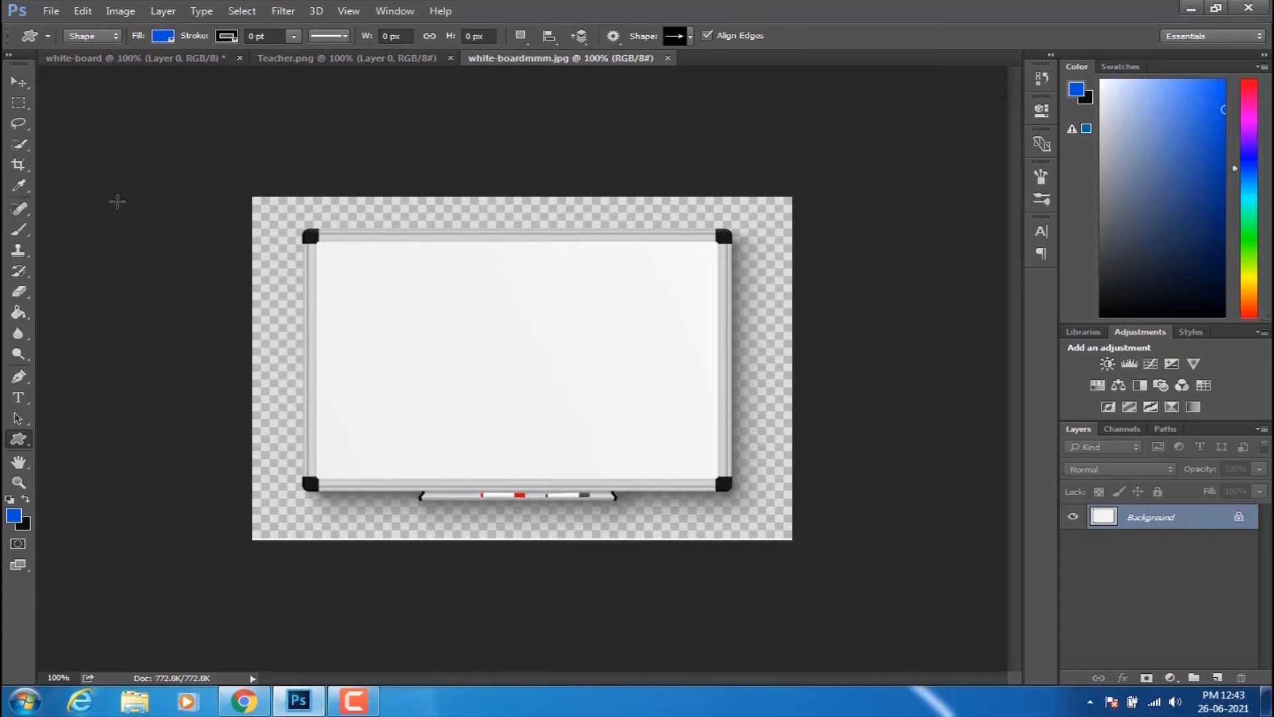
click(146, 58)
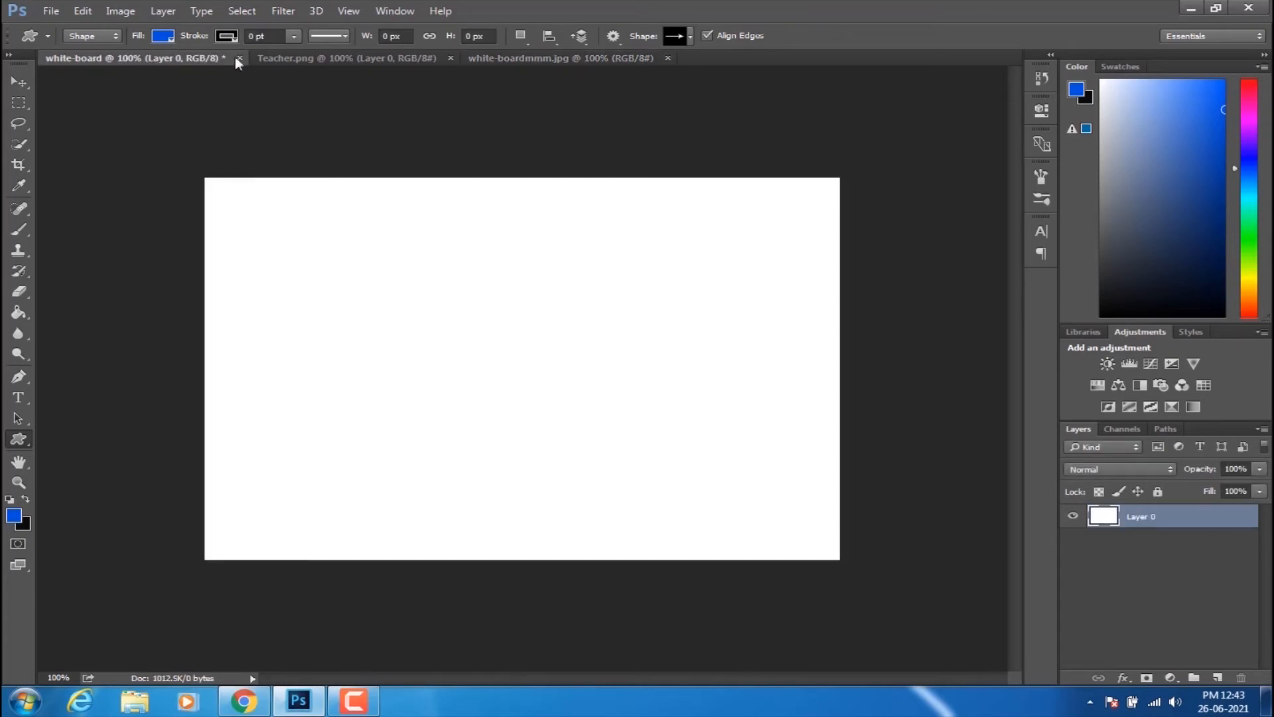
click(300, 59)
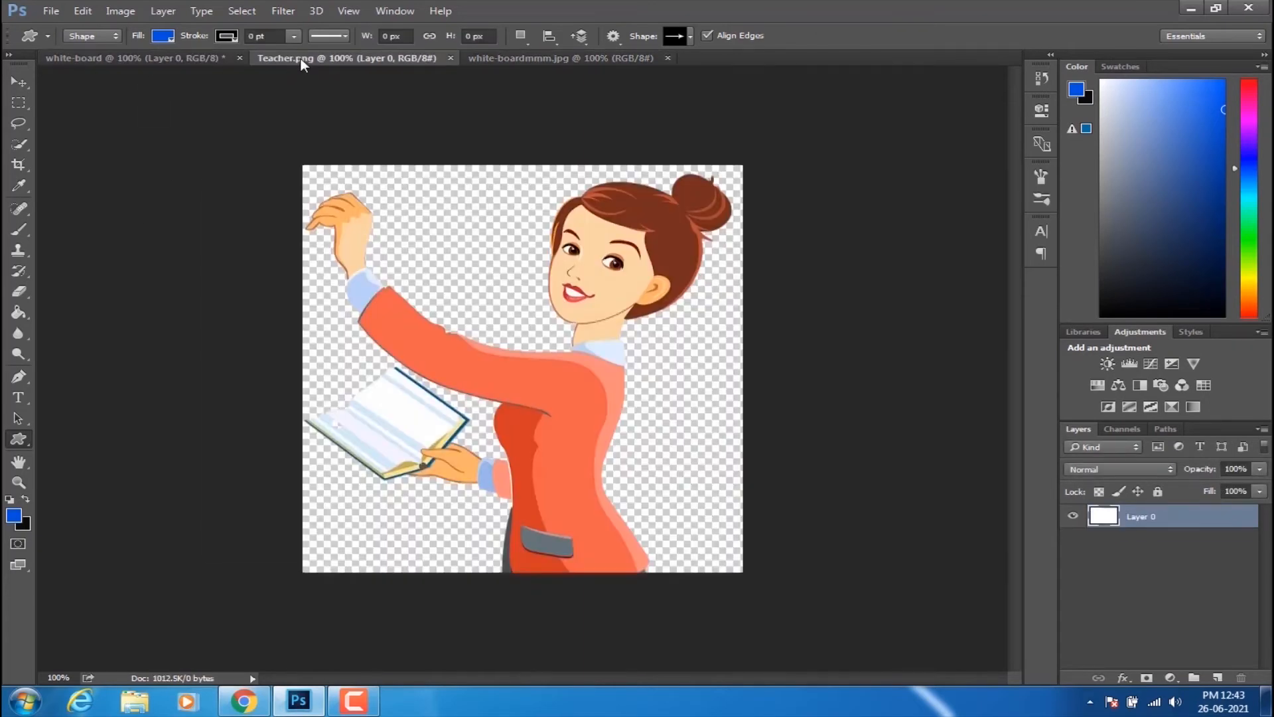
click(20, 82)
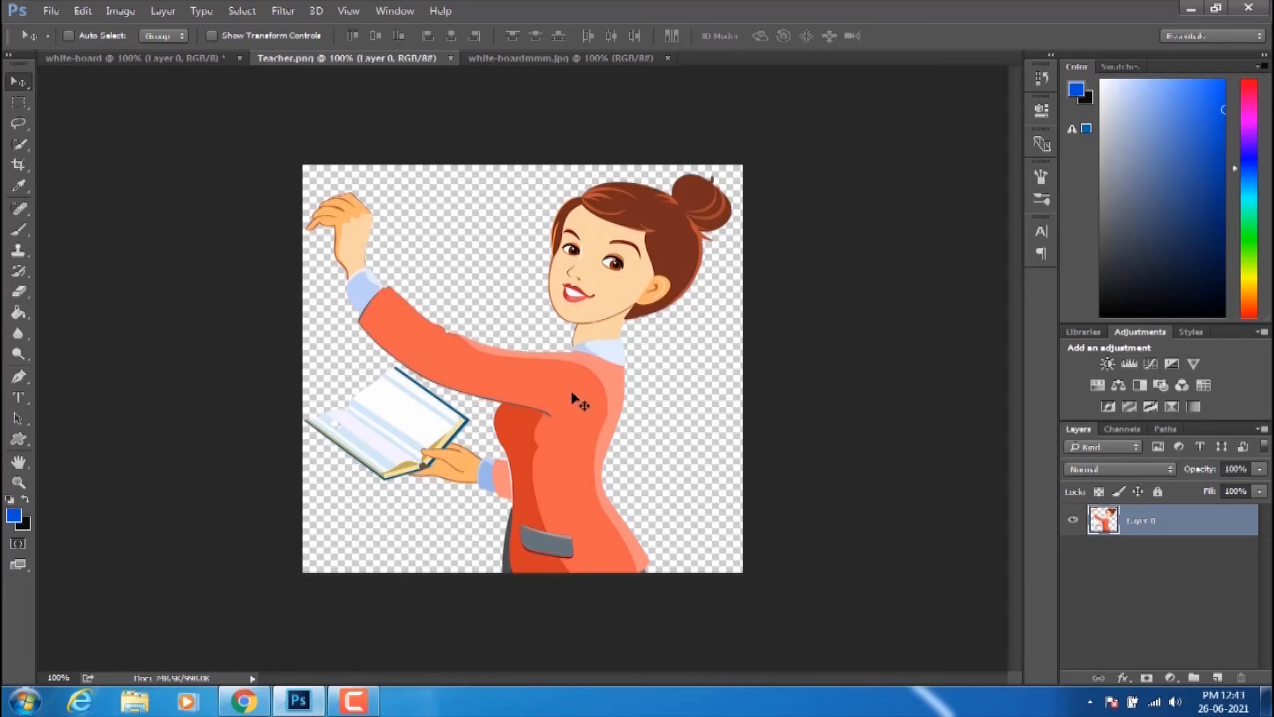
drag(574, 398, 674, 500)
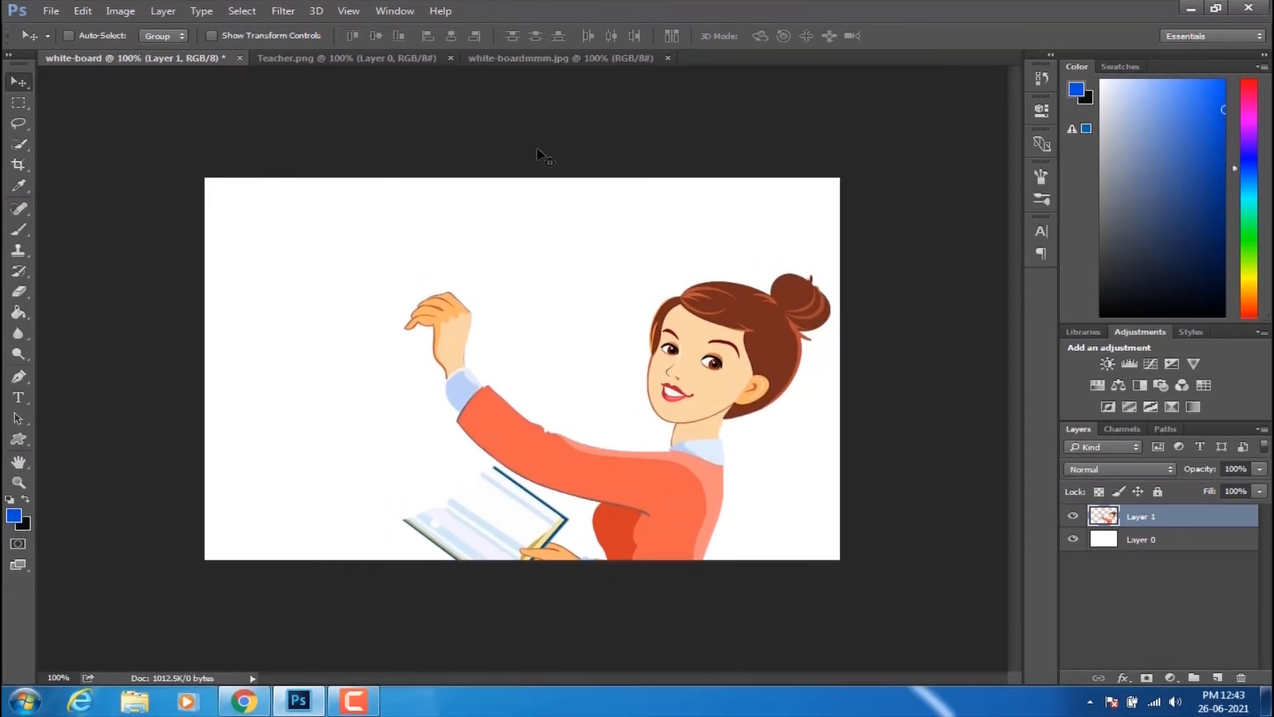
click(538, 63)
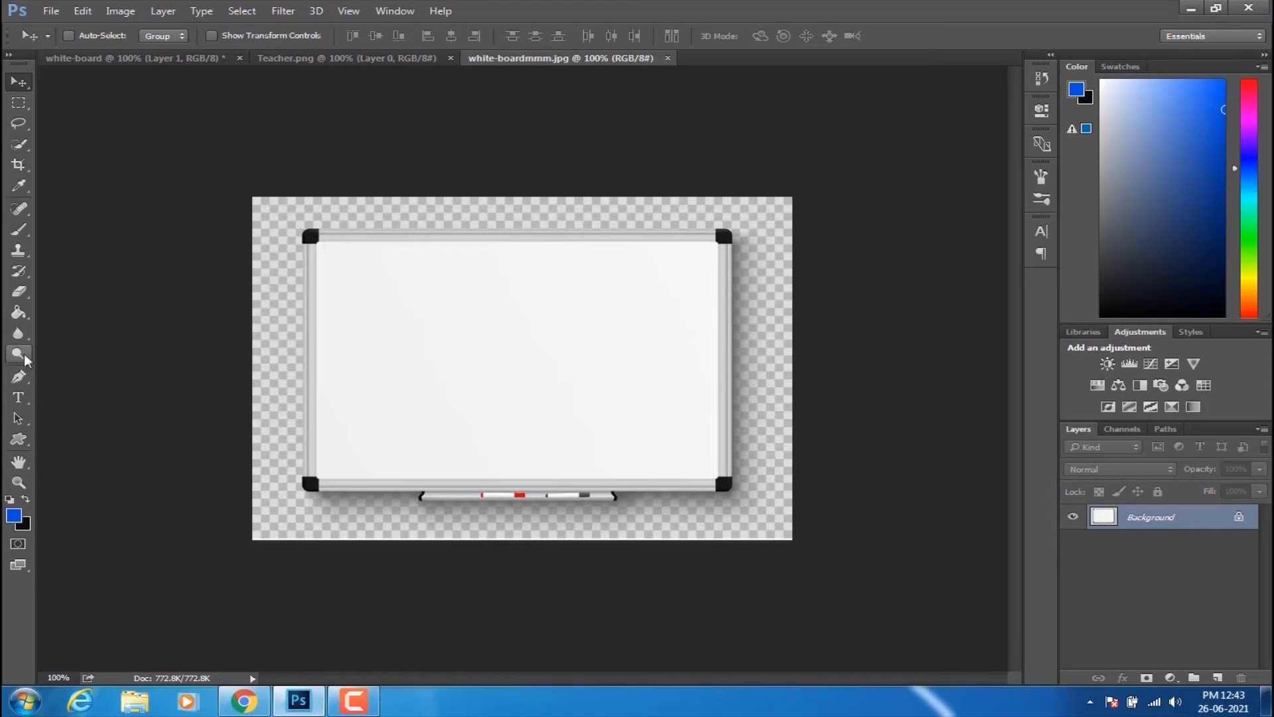
- Try to select the whiteboard using the Quick Selection tool with a larger brush, and deselect it
click(20, 378)
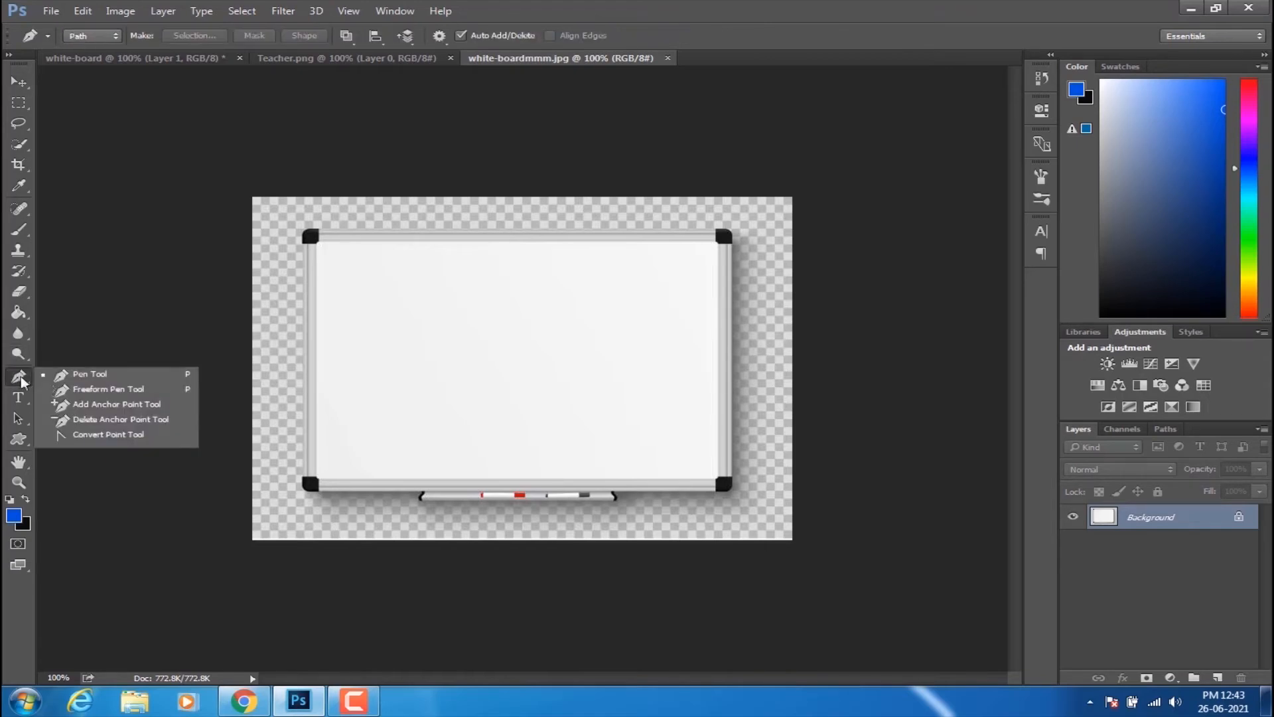
click(21, 144)
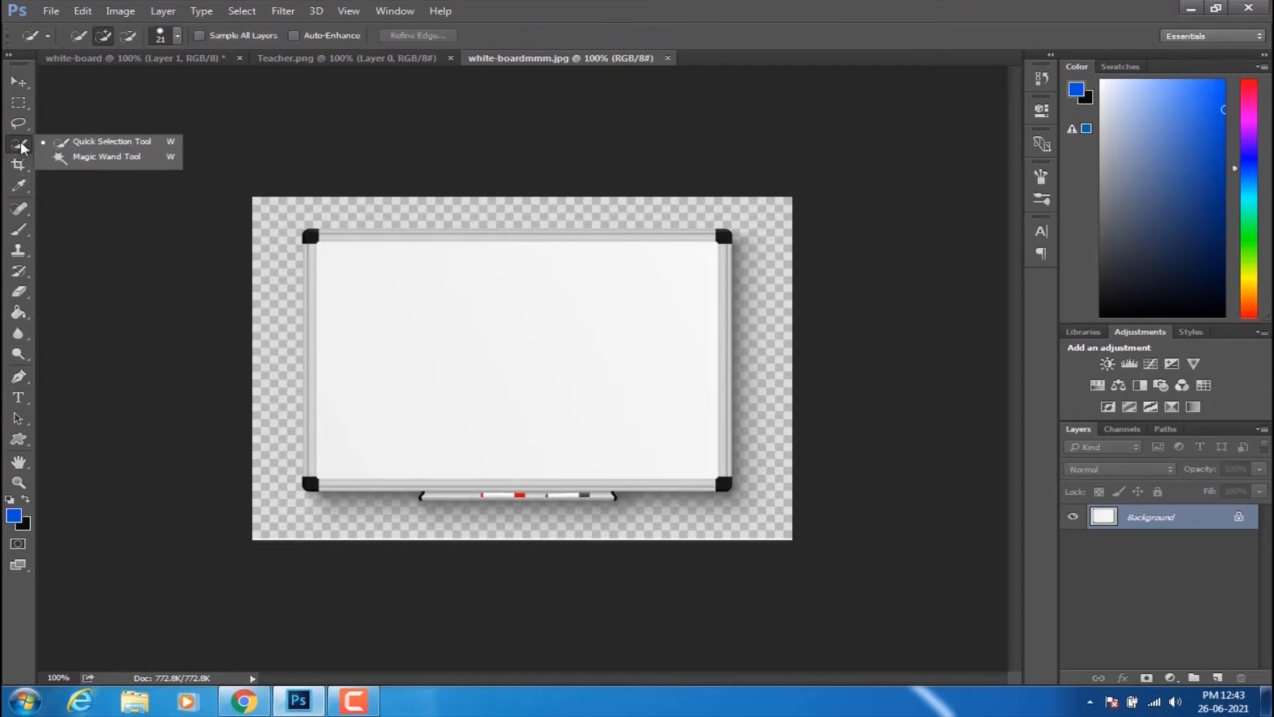
click(77, 140)
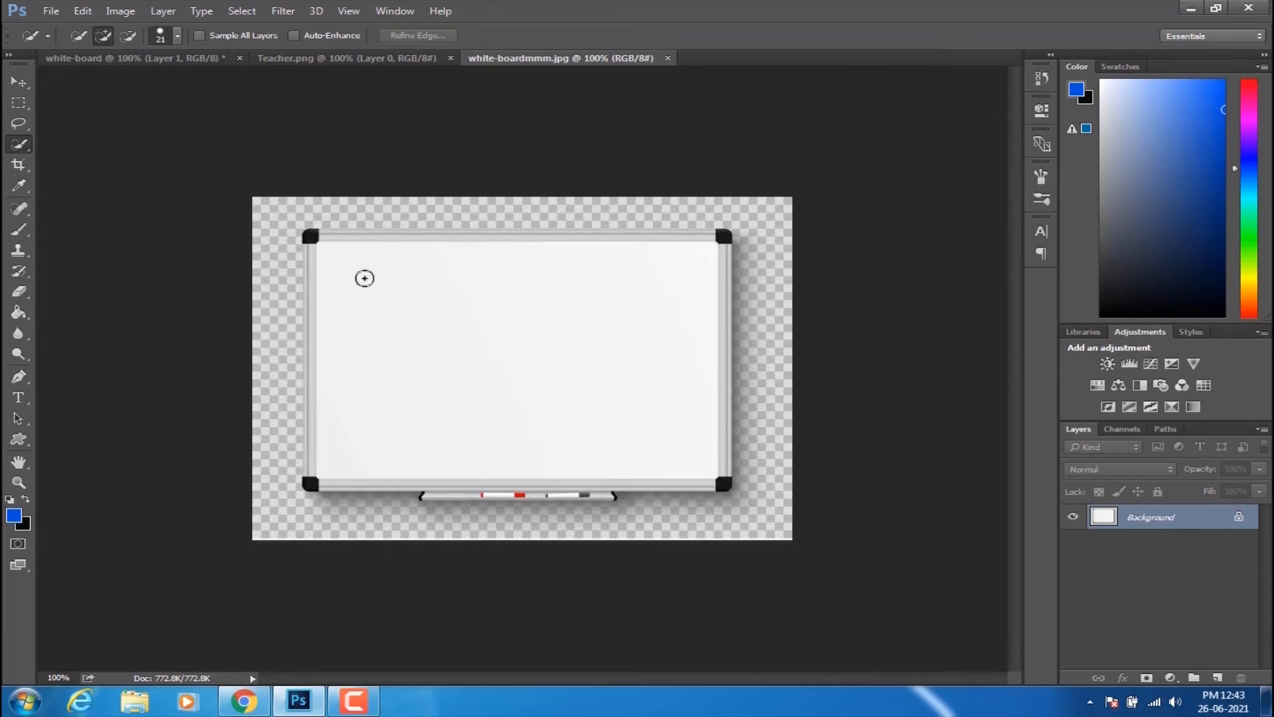
click(176, 35)
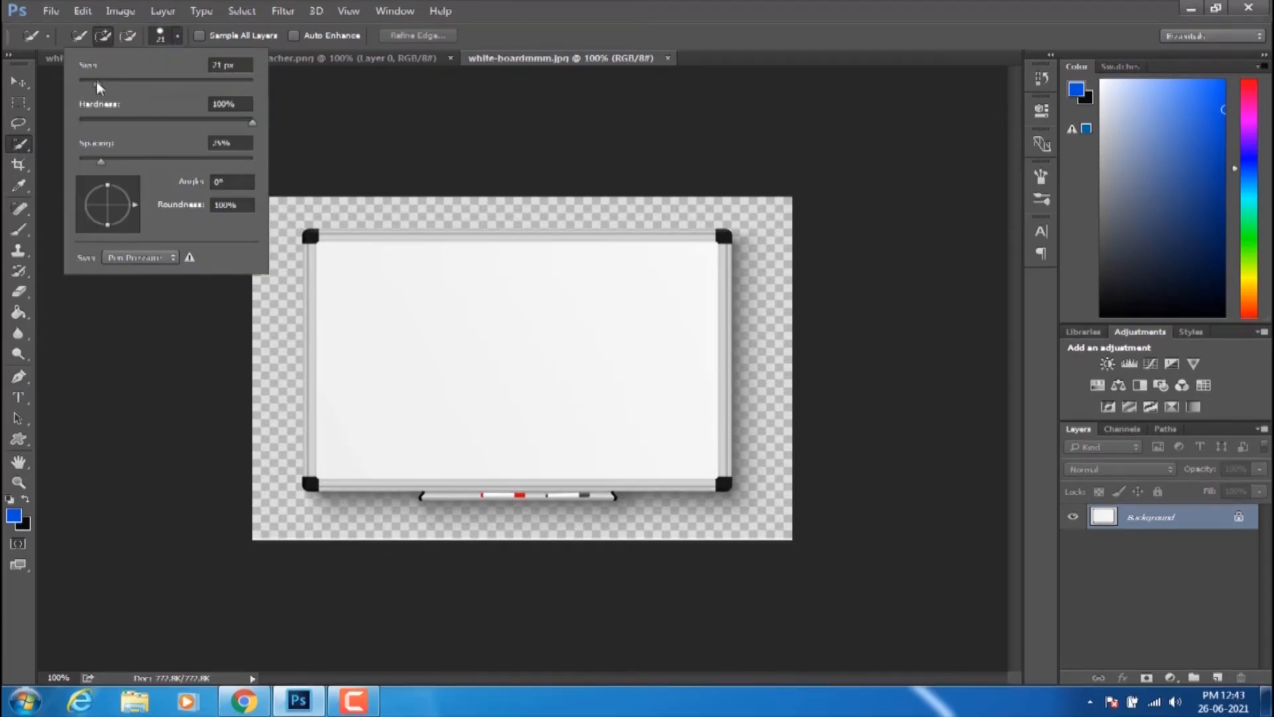
drag(96, 81, 122, 79)
click(377, 284)
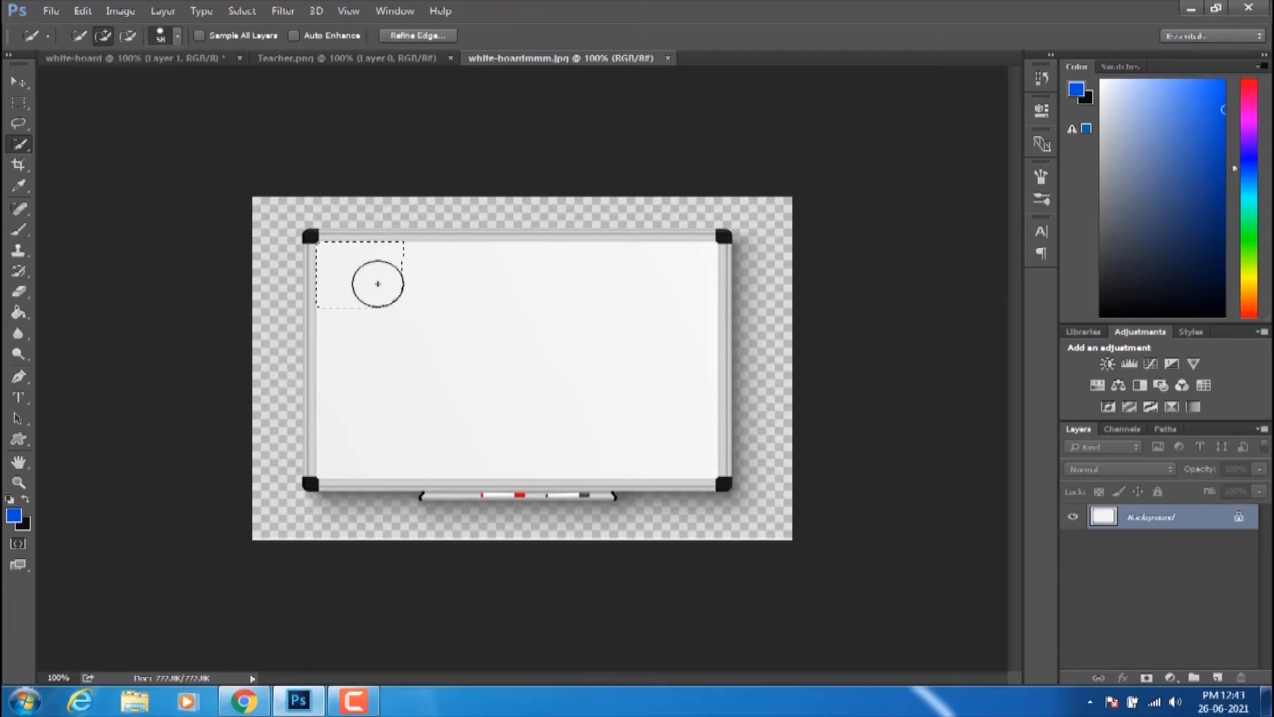
mouse_move(378, 284)
mouse_down()
mouse_move(397, 260)
mouse_move(500, 362)
mouse_move(588, 365)
mouse_up()
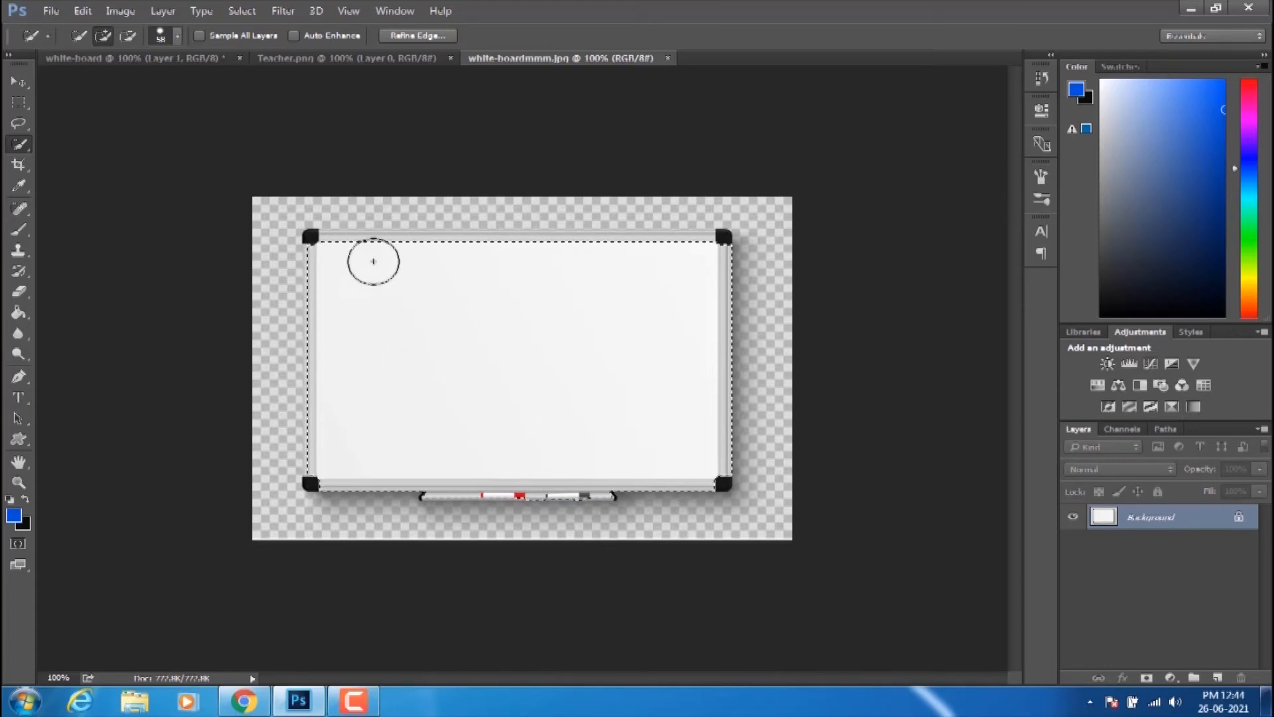
drag(444, 259, 497, 259)
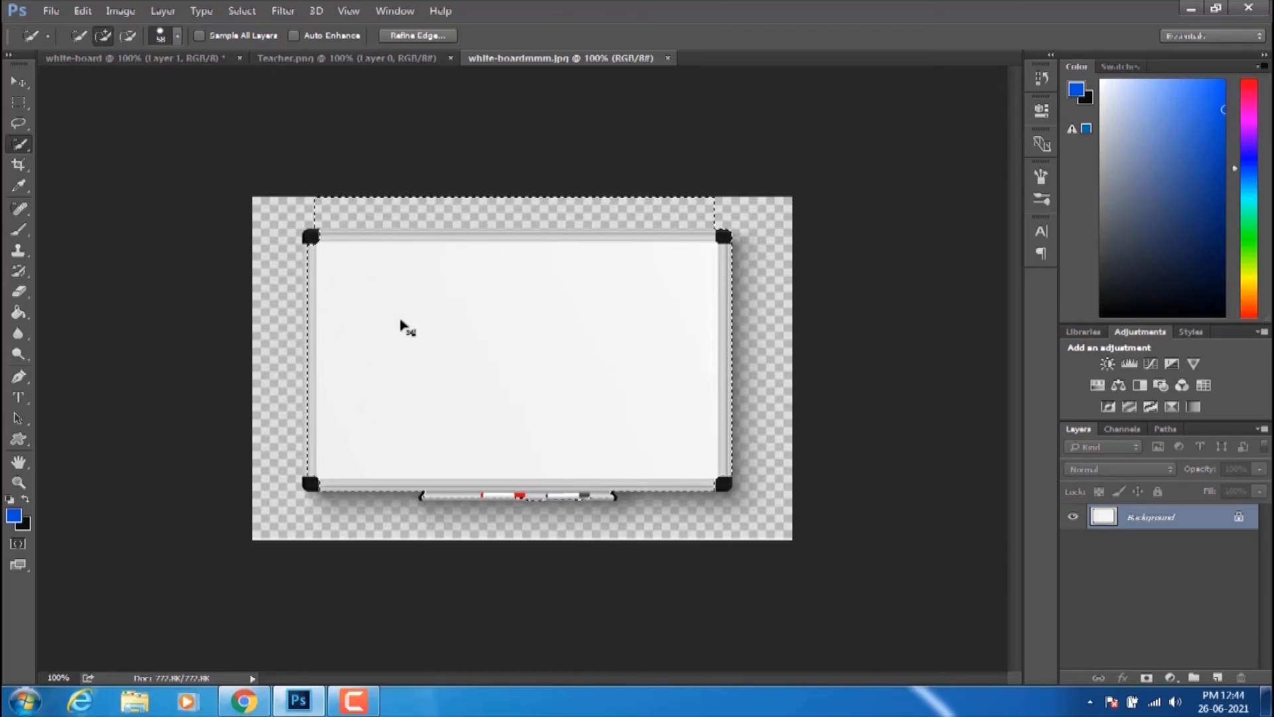
key(ctrl+d)
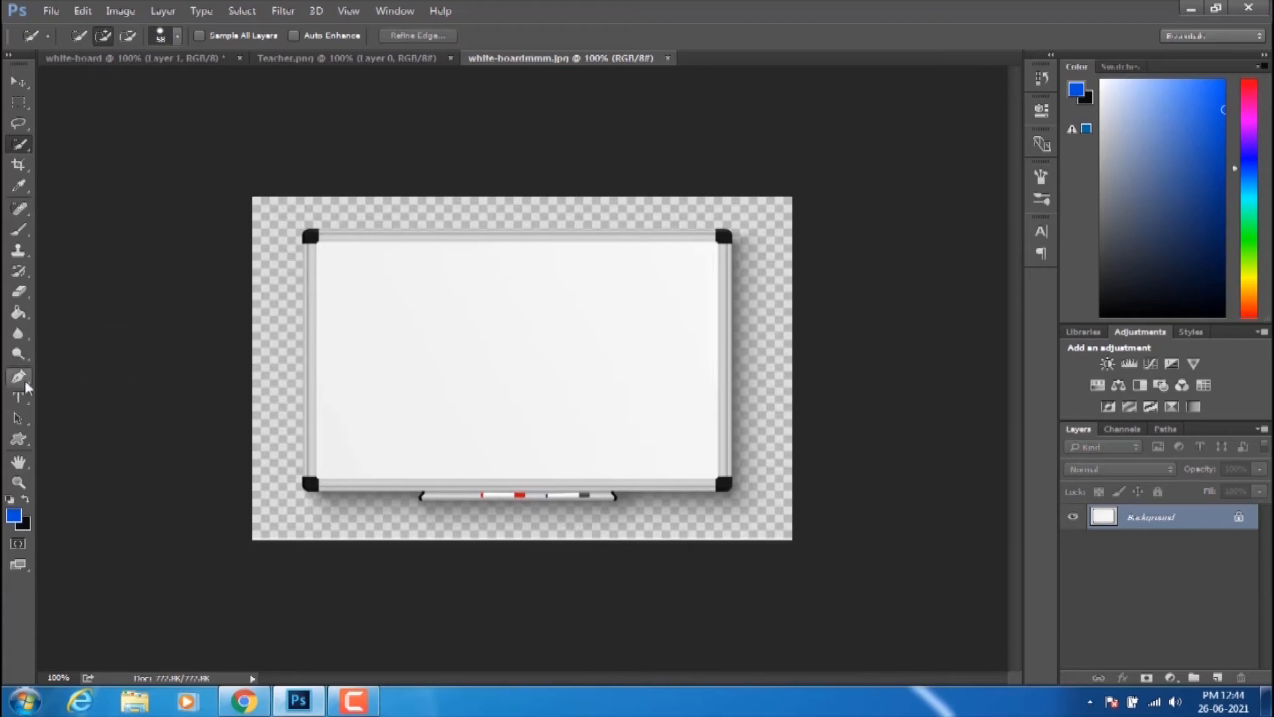
- Unlock the Background layer of white-boardmmm.jpg and leave its layer style settings unchanged
click(20, 378)
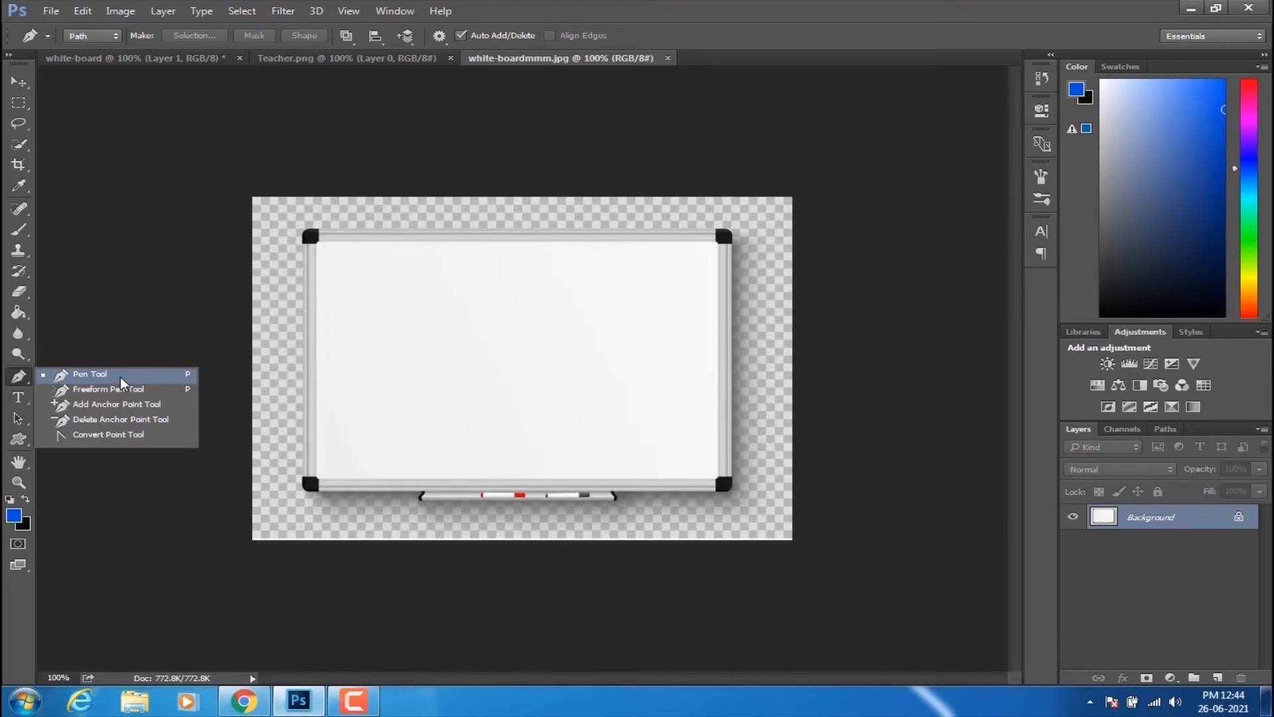
click(19, 83)
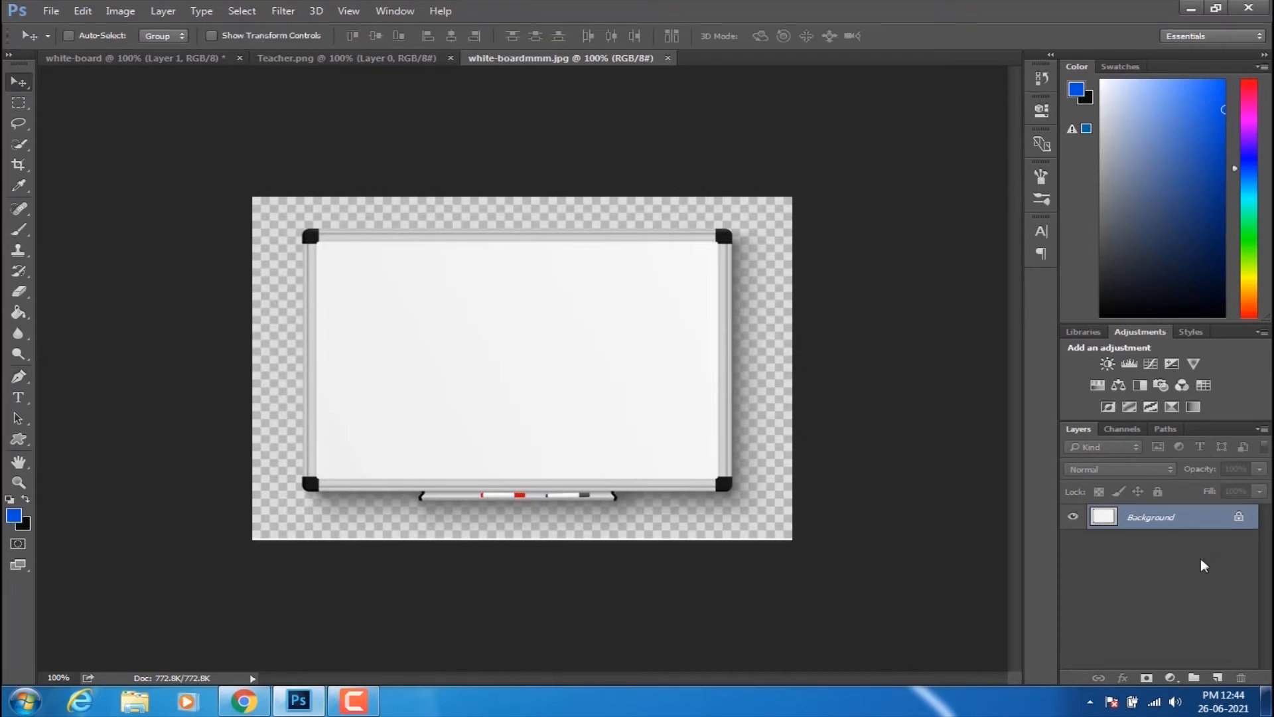
click(1239, 517)
double_click(1221, 521)
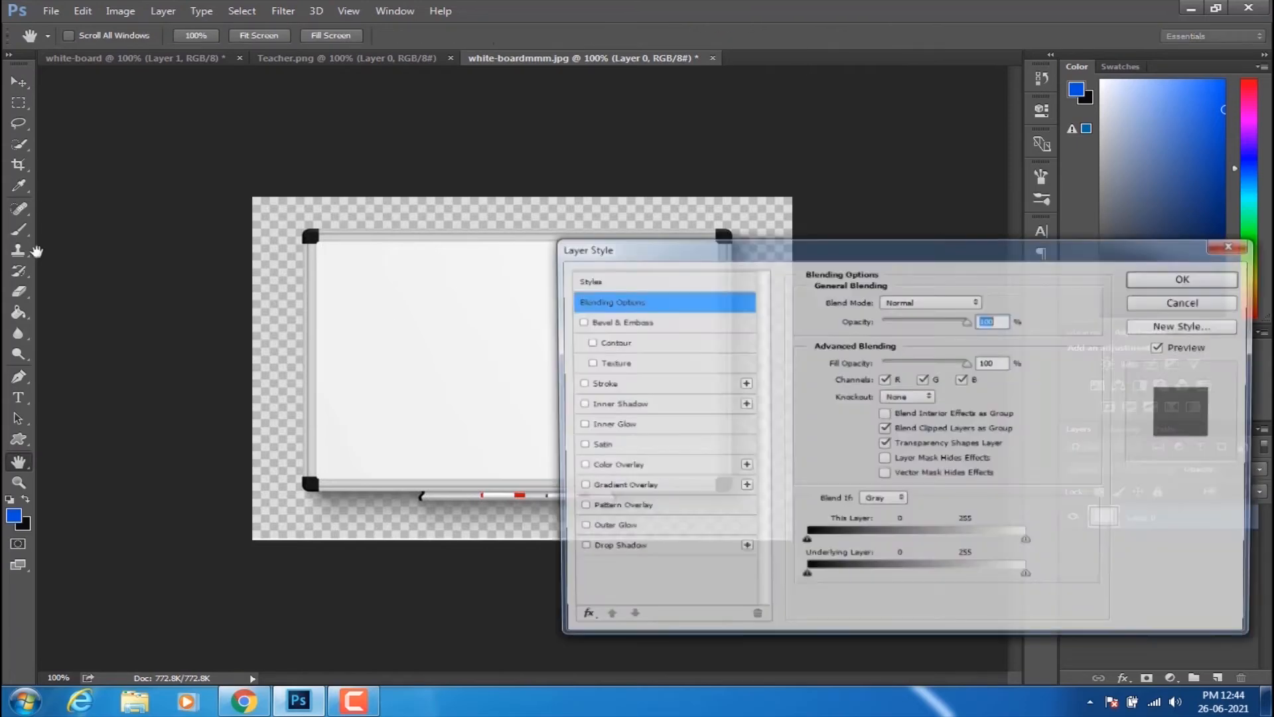
click(1180, 302)
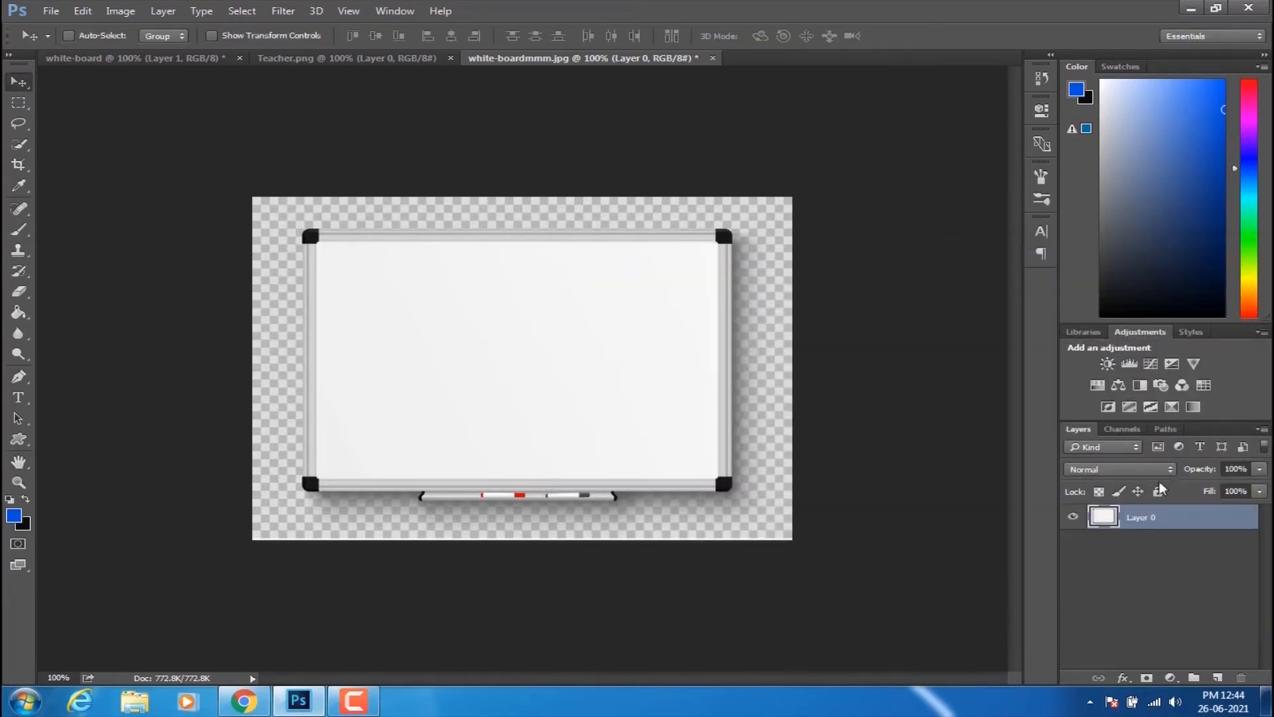
- Trace a closed Pen tool path around the whiteboard's outer frame, including the marker tray along its lower edge
click(20, 377)
click(75, 379)
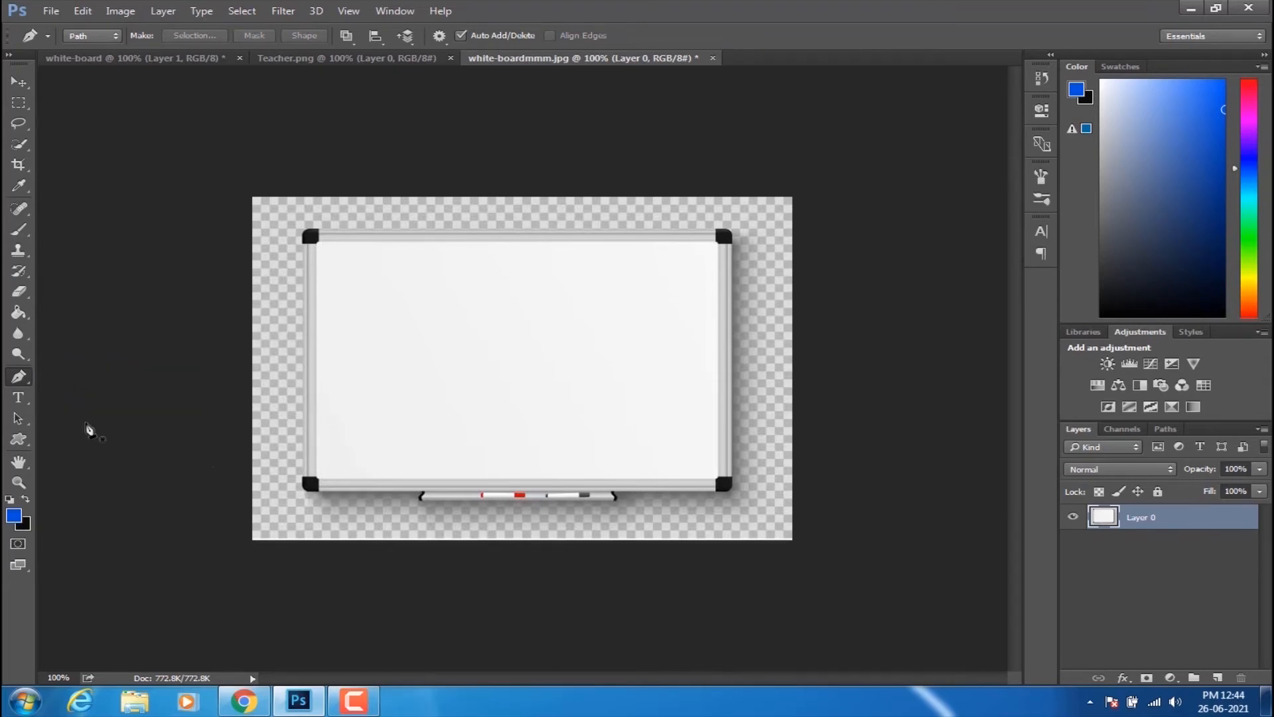
click(306, 490)
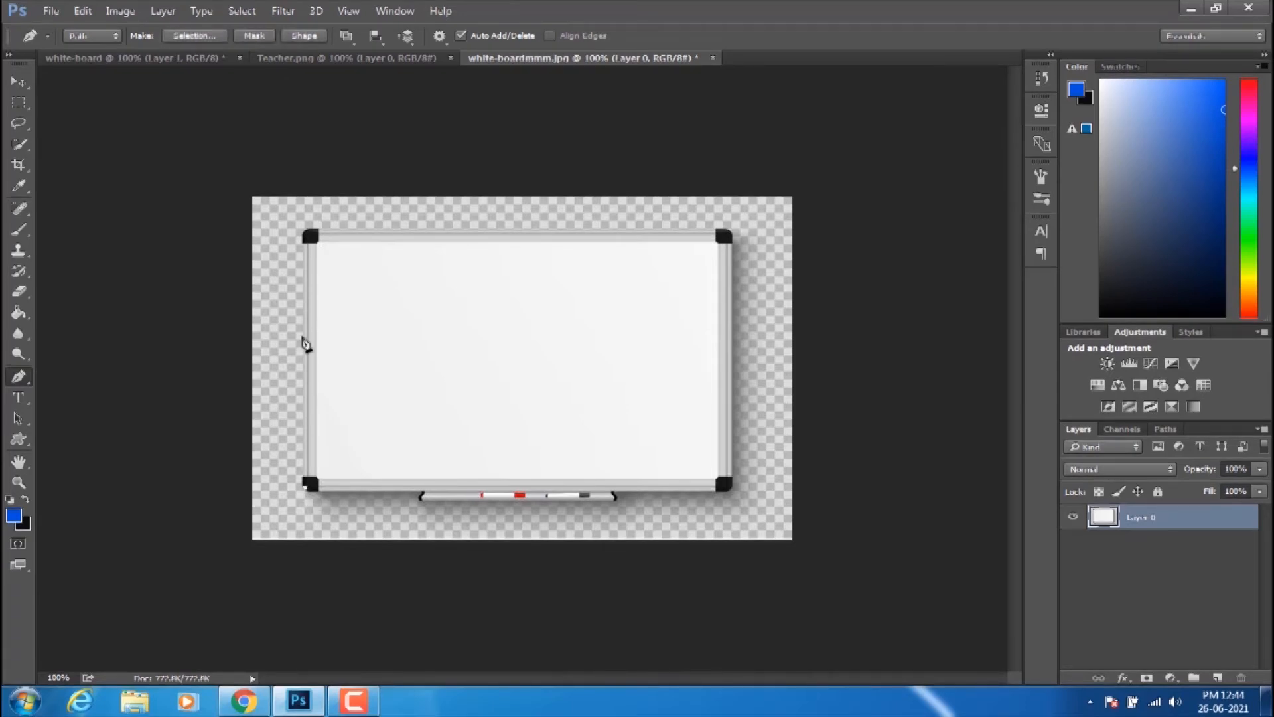
click(306, 237)
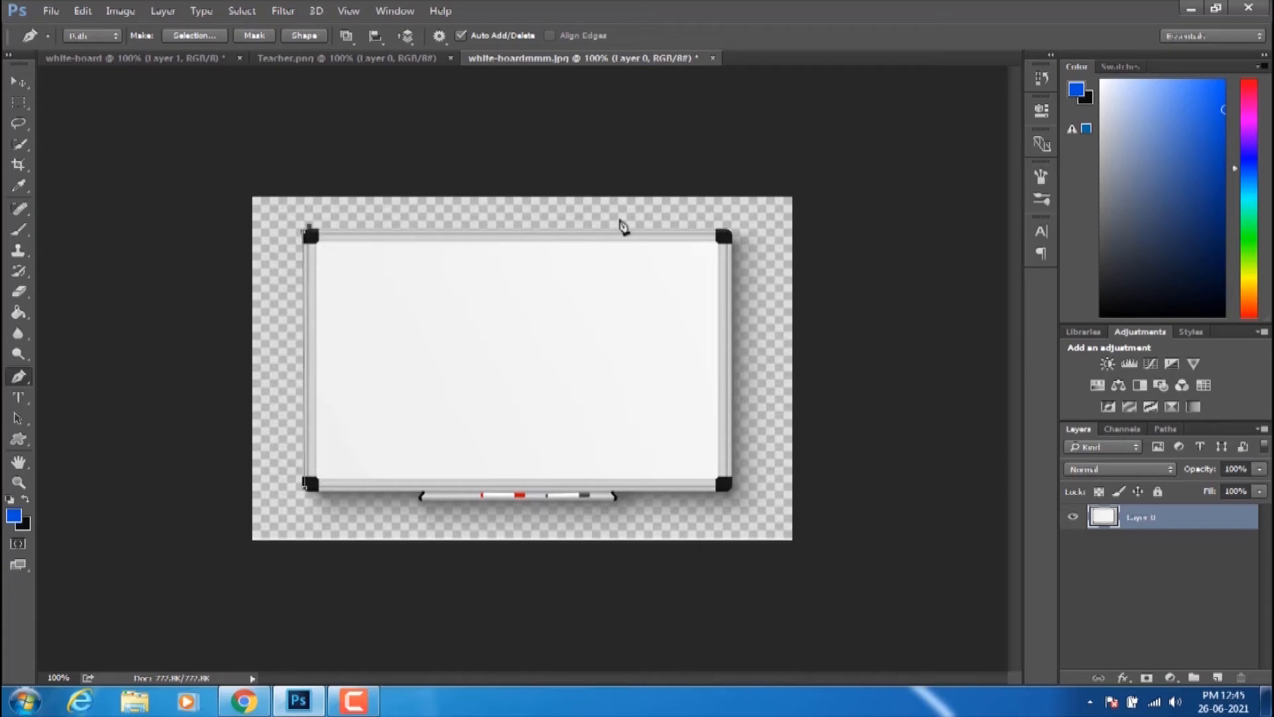
click(730, 235)
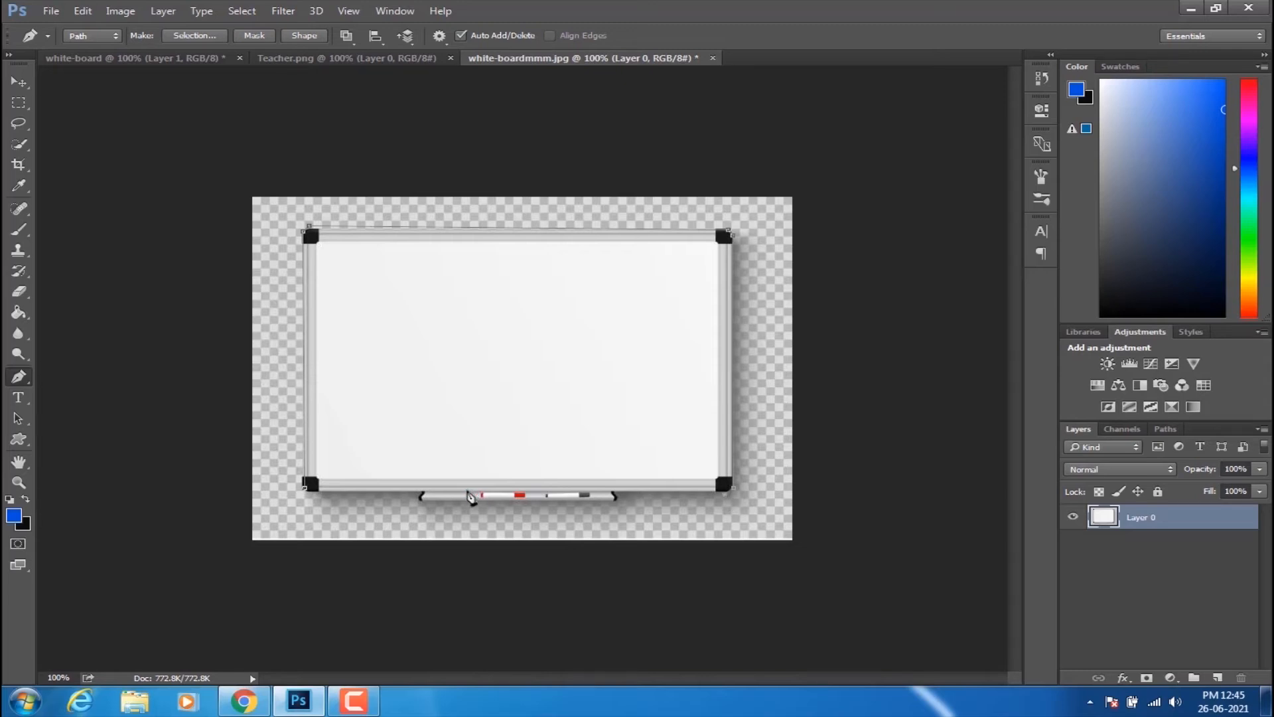
click(307, 495)
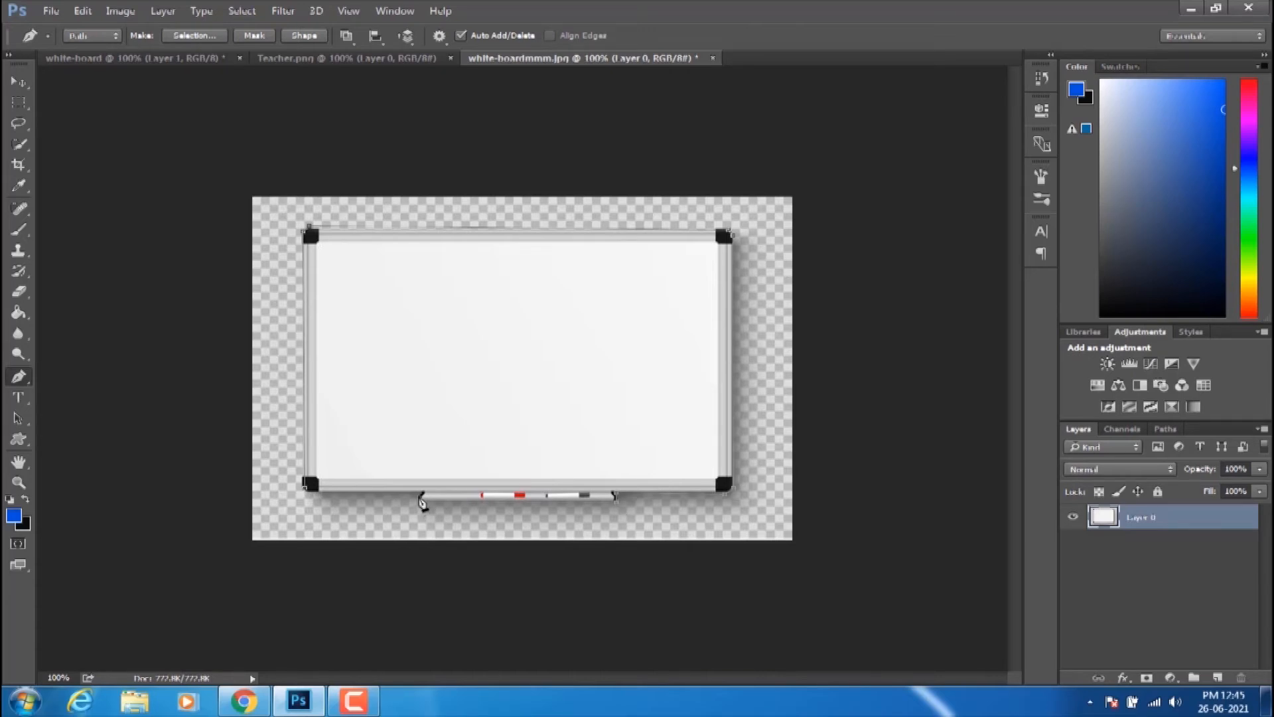
click(310, 496)
- Make a new anti-aliased selection from the whiteboard path with a feather radius of 0 pixels
right_click(499, 332)
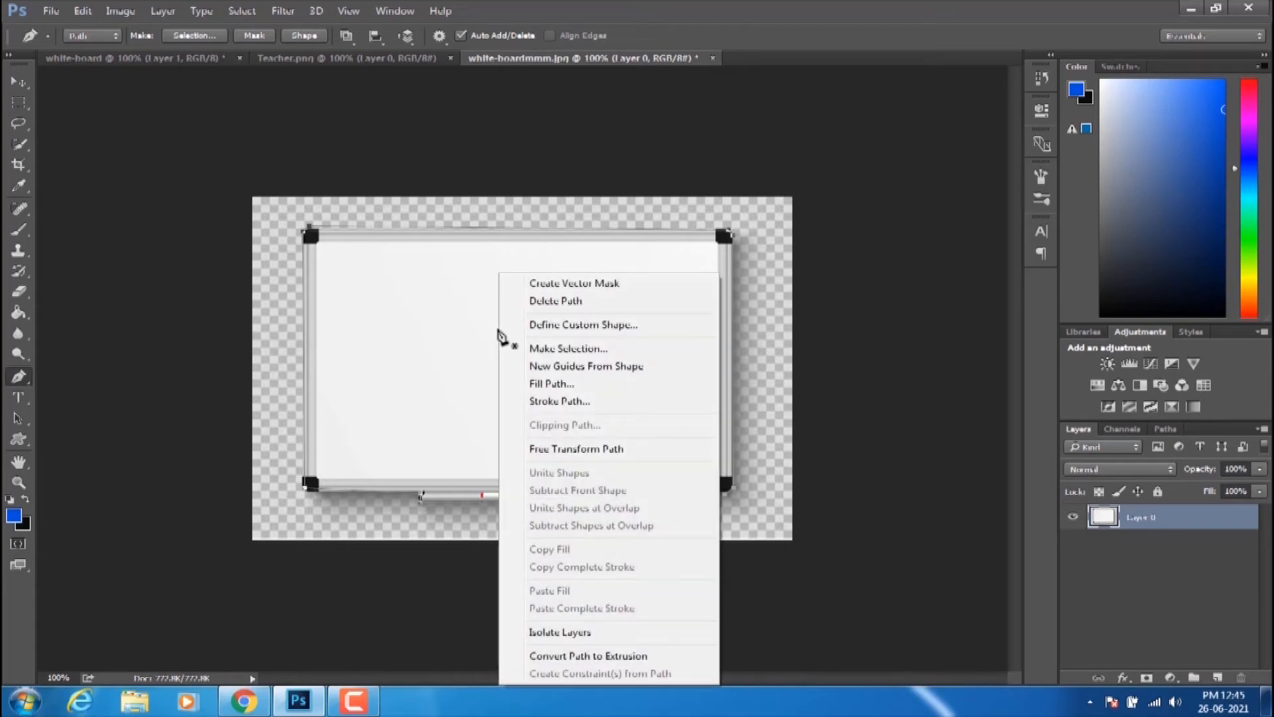
click(545, 349)
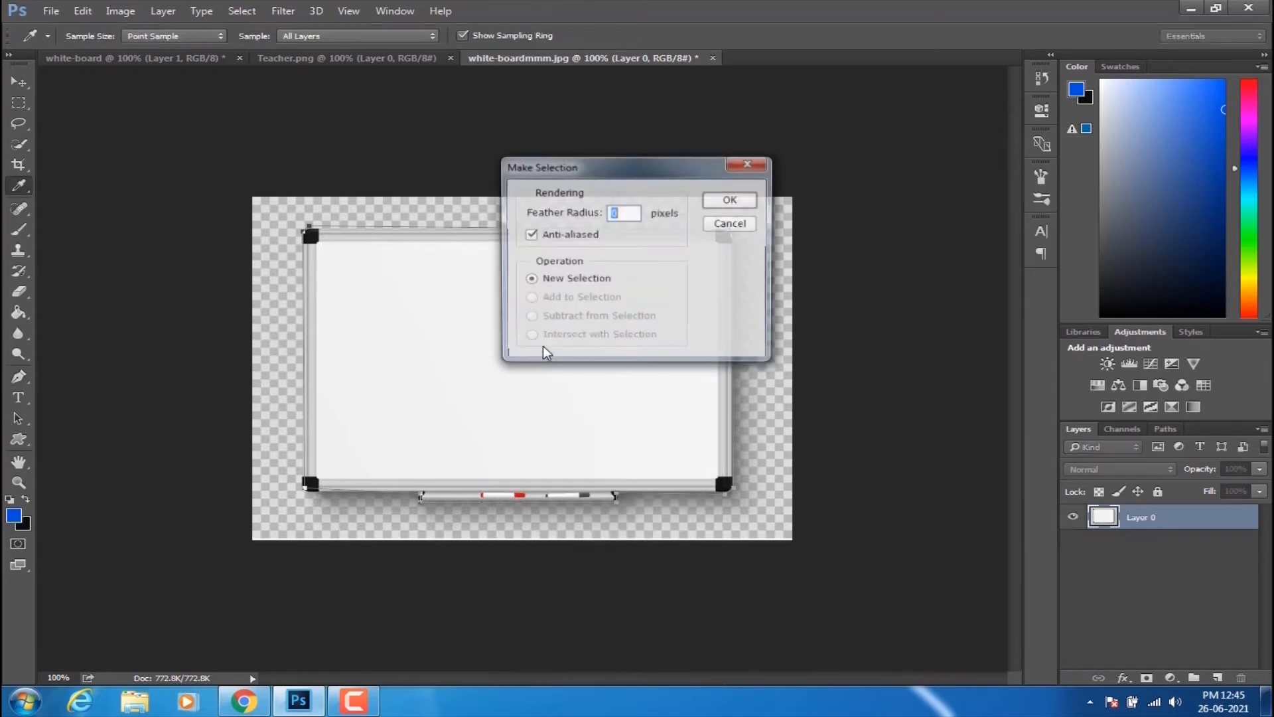
click(731, 201)
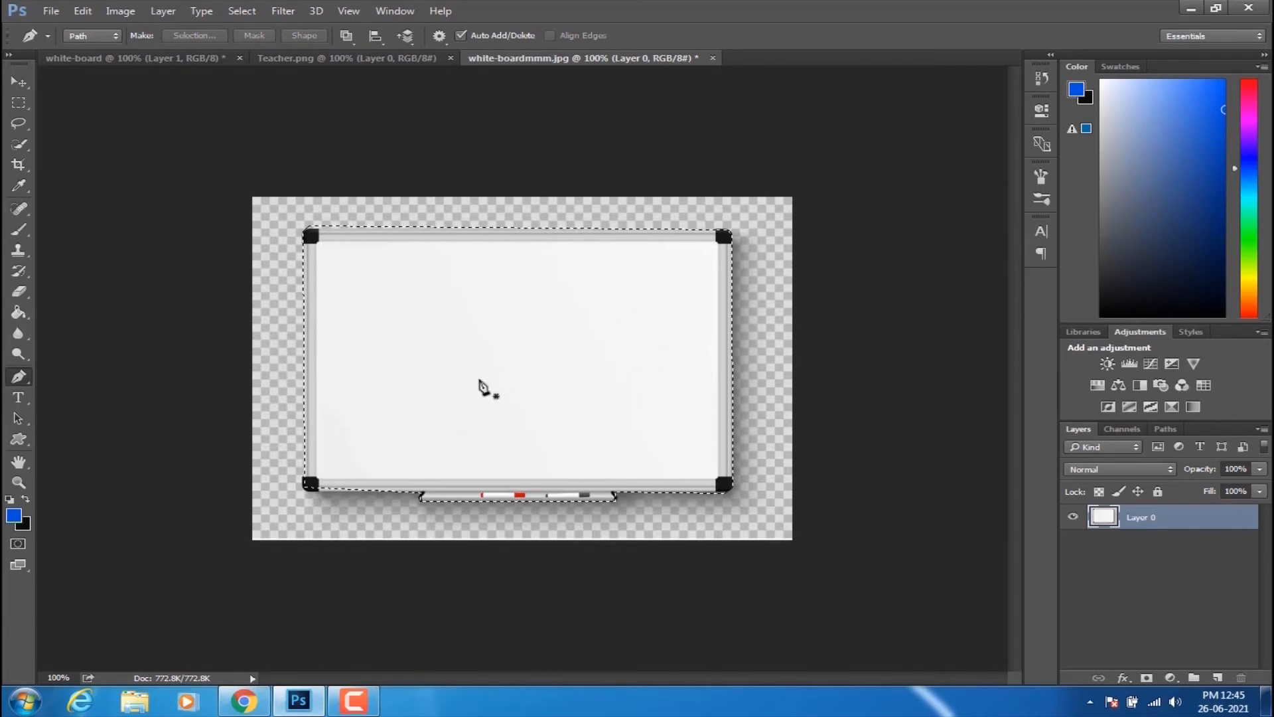
- Move the selected whiteboard into the white-board document and position it over the left part of the canvas
click(21, 80)
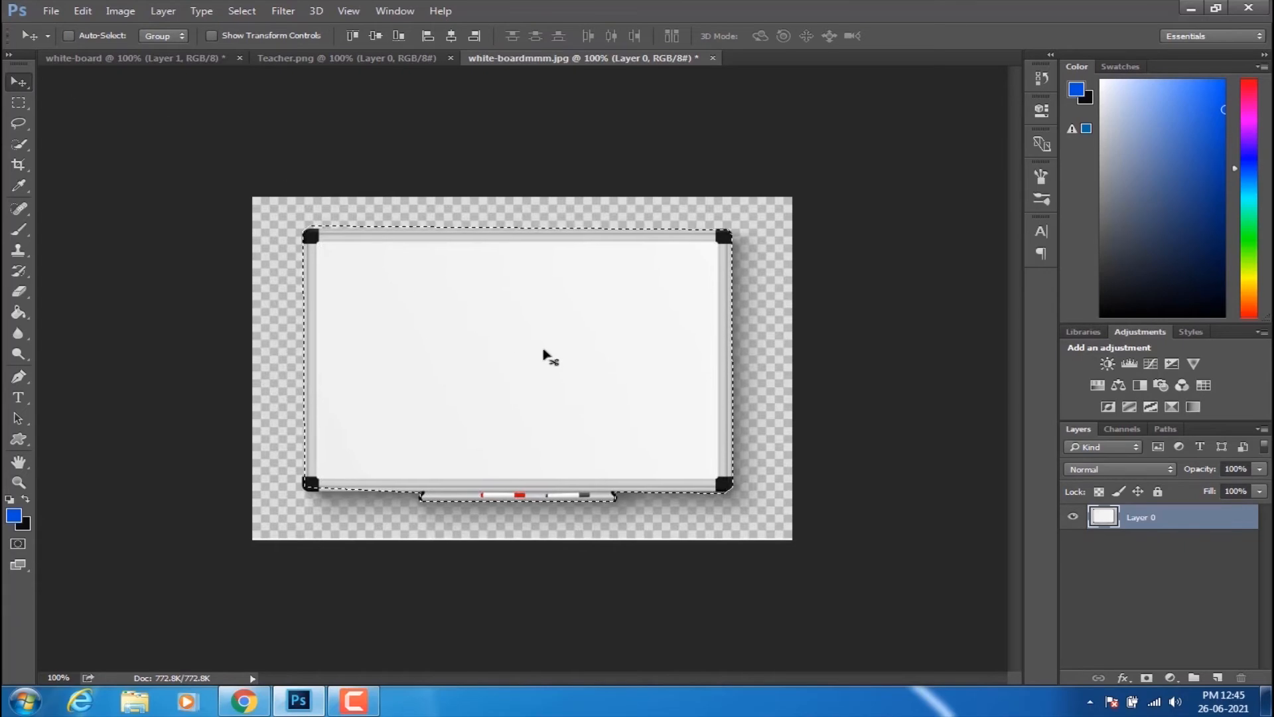
drag(551, 359, 221, 154)
drag(189, 128, 496, 346)
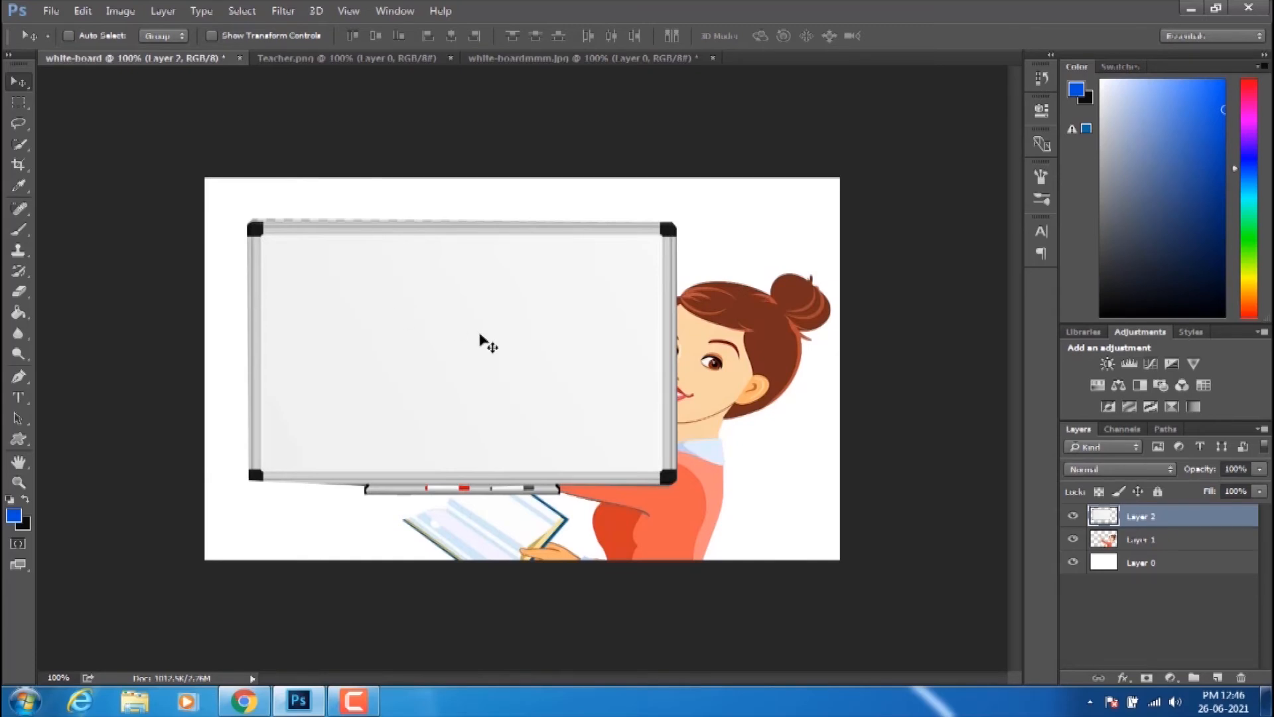
drag(458, 339, 488, 352)
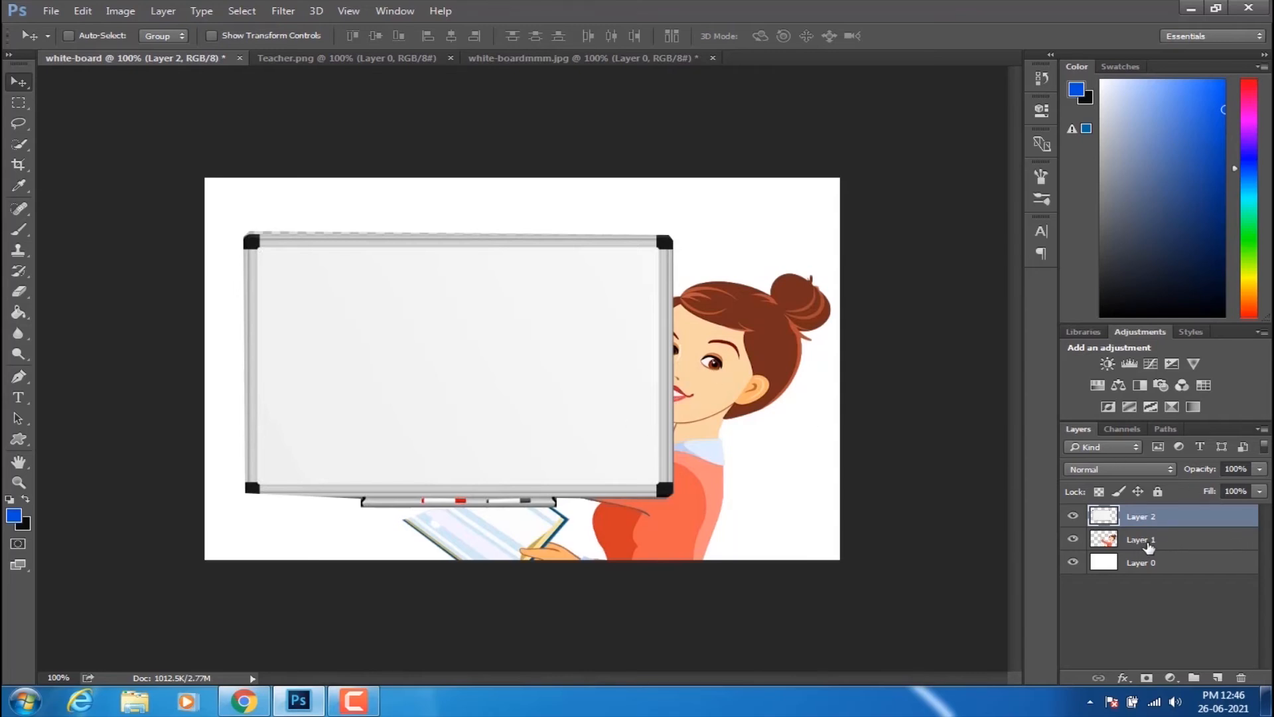
- Stack the teacher layer above the whiteboard layer, and shift the teacher down and right and the whiteboard to the right
drag(1149, 548, 1131, 518)
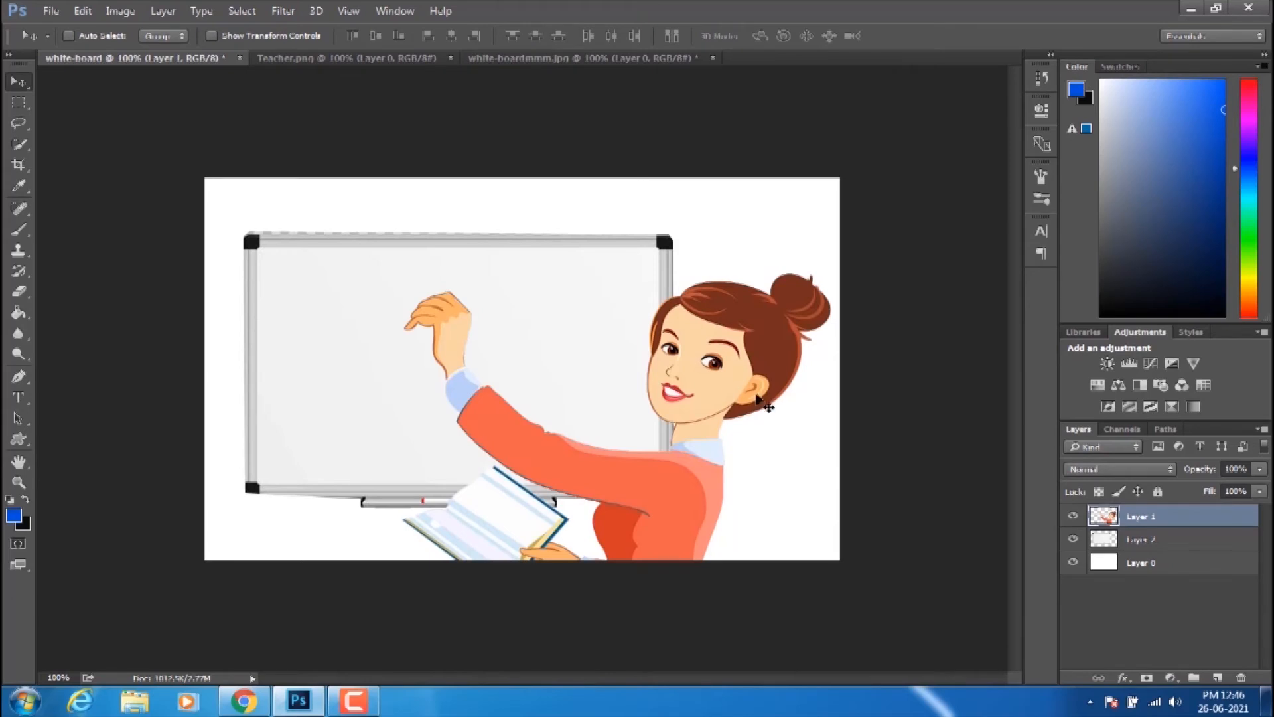
drag(725, 392, 726, 413)
right_click(549, 312)
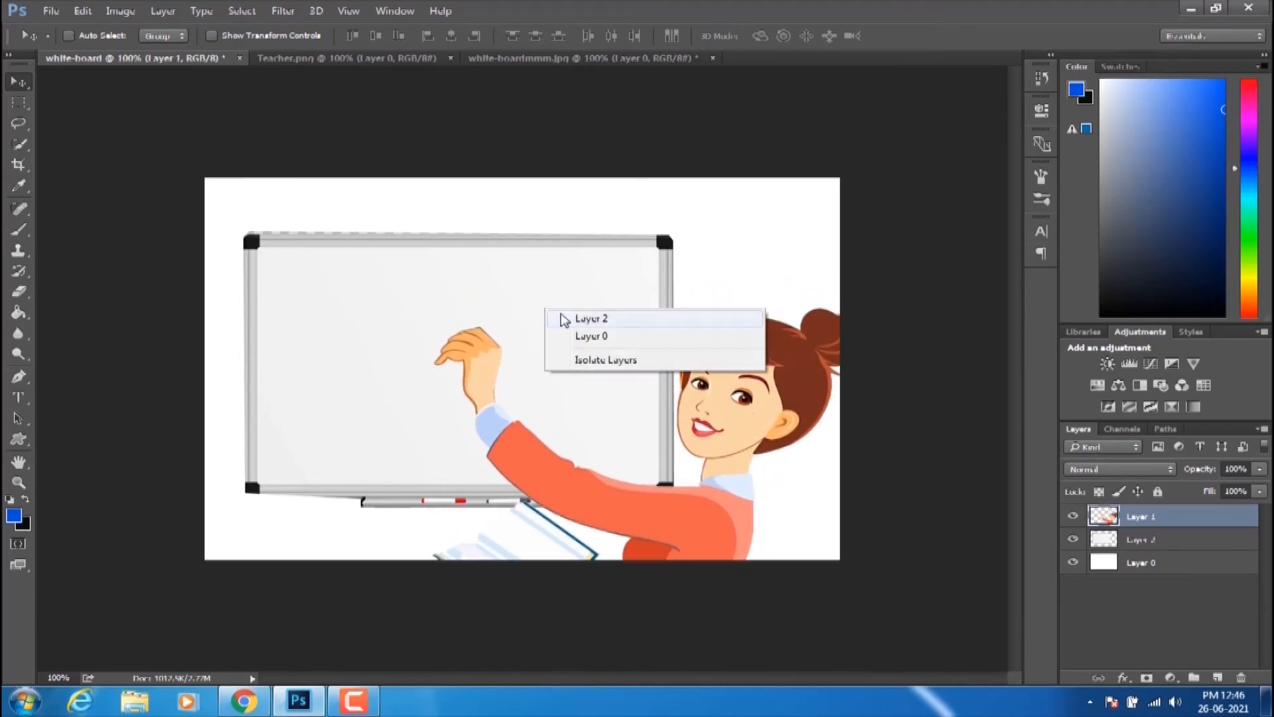
click(550, 317)
drag(549, 318, 598, 324)
- Scale the teacher layer to about 80% width and 83% height, and move the teacher up and right over the whiteboard's right edge
right_click(752, 403)
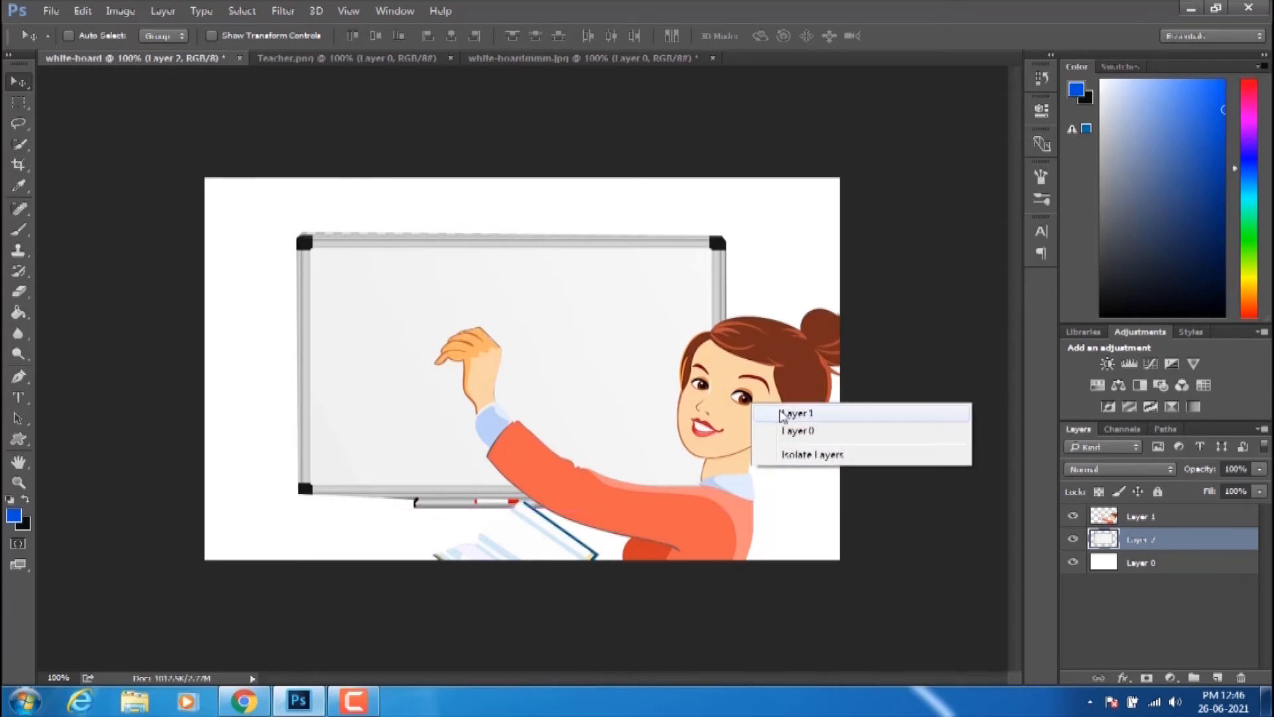
click(785, 415)
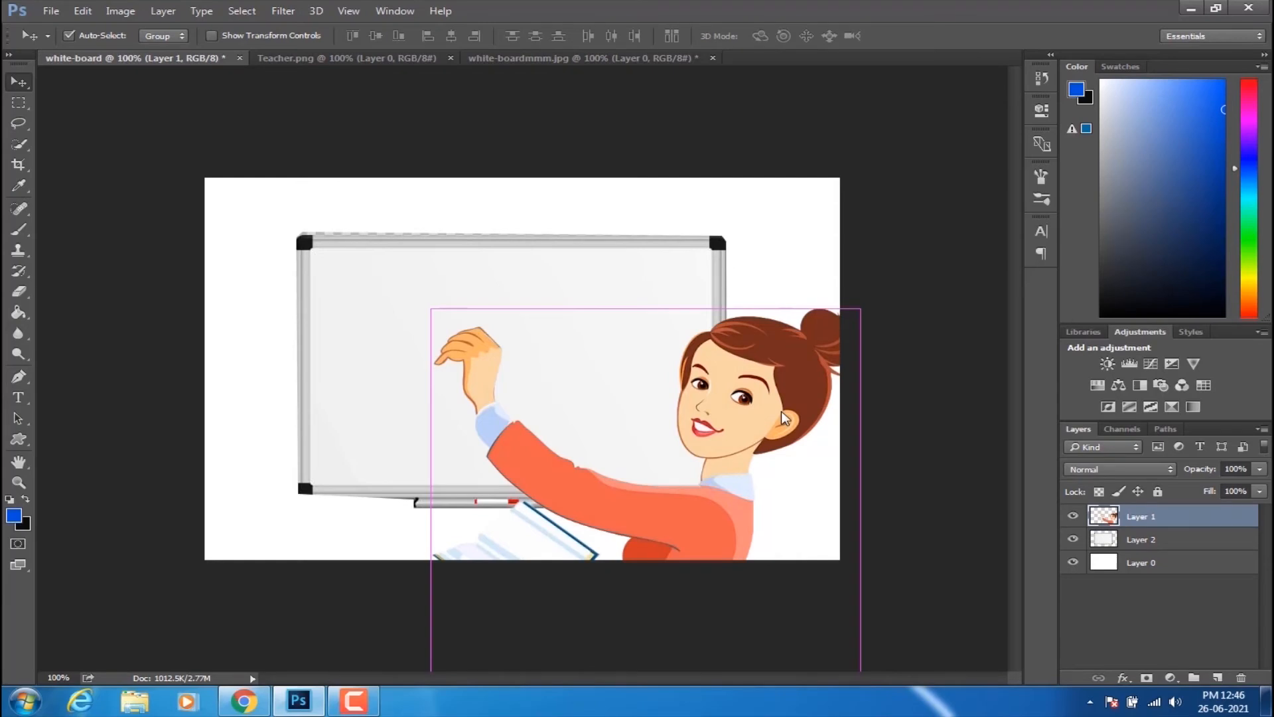
key(ctrl+t)
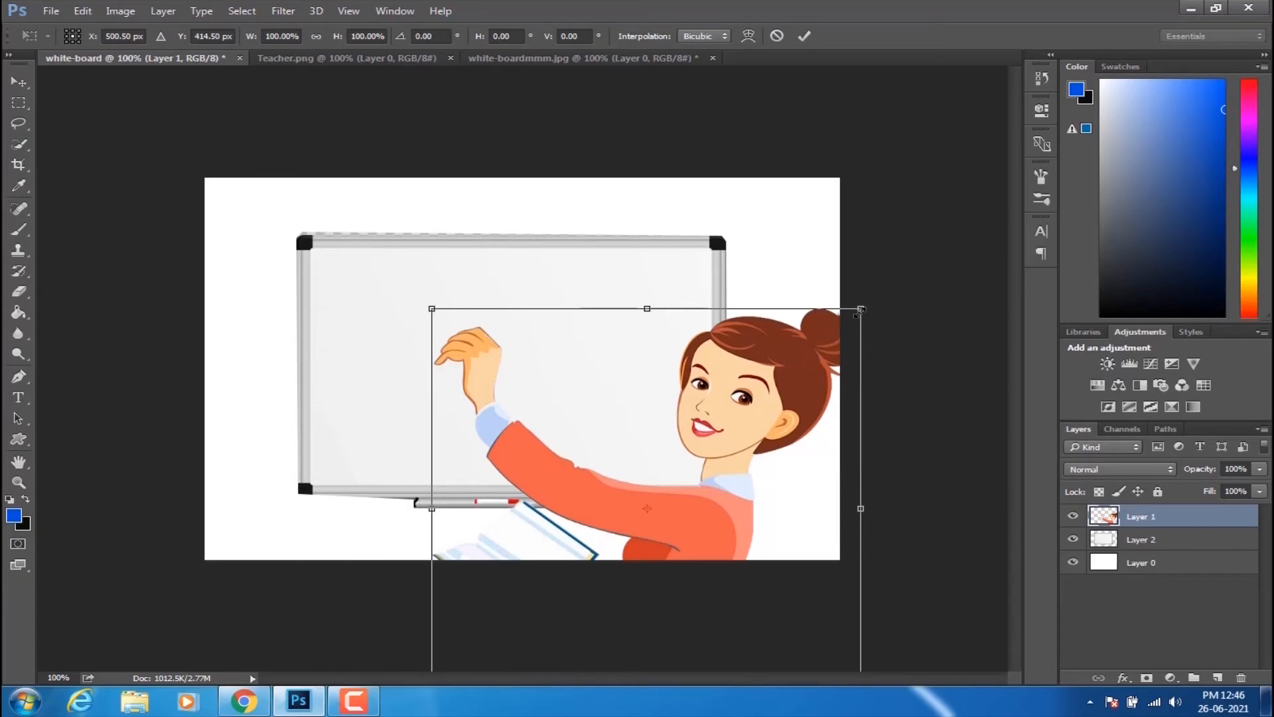
drag(860, 309, 775, 379)
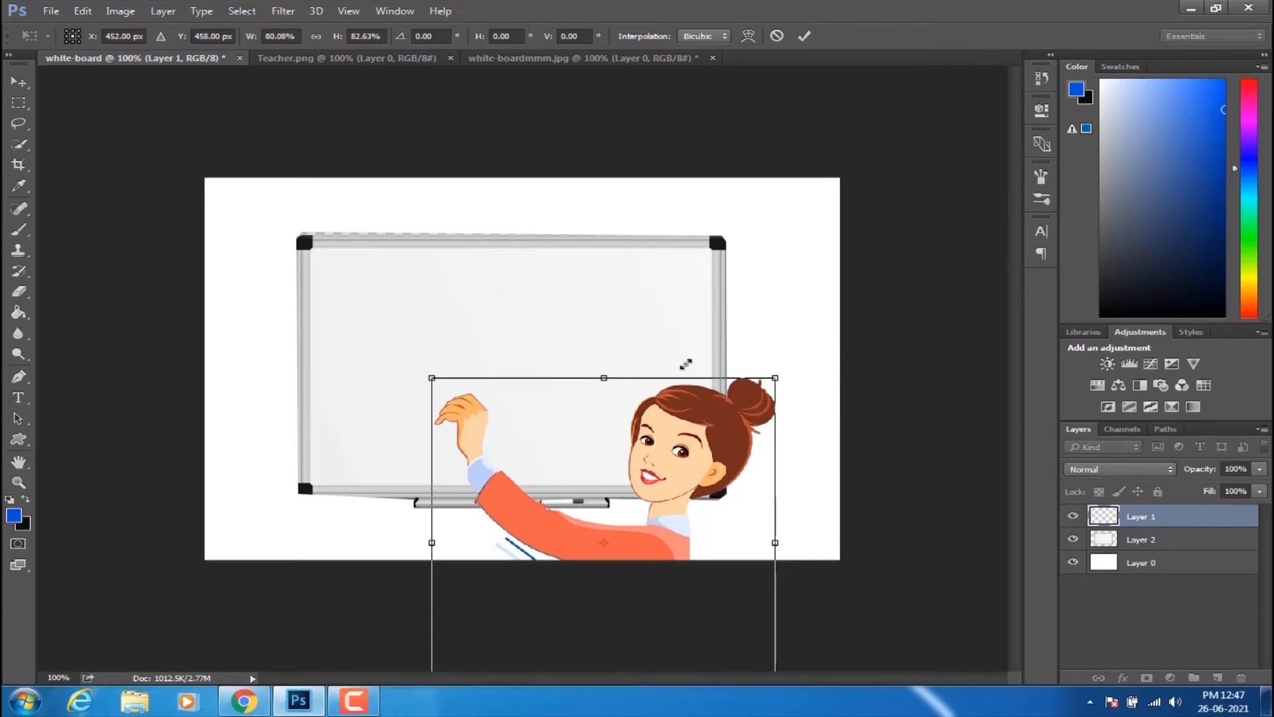
click(18, 90)
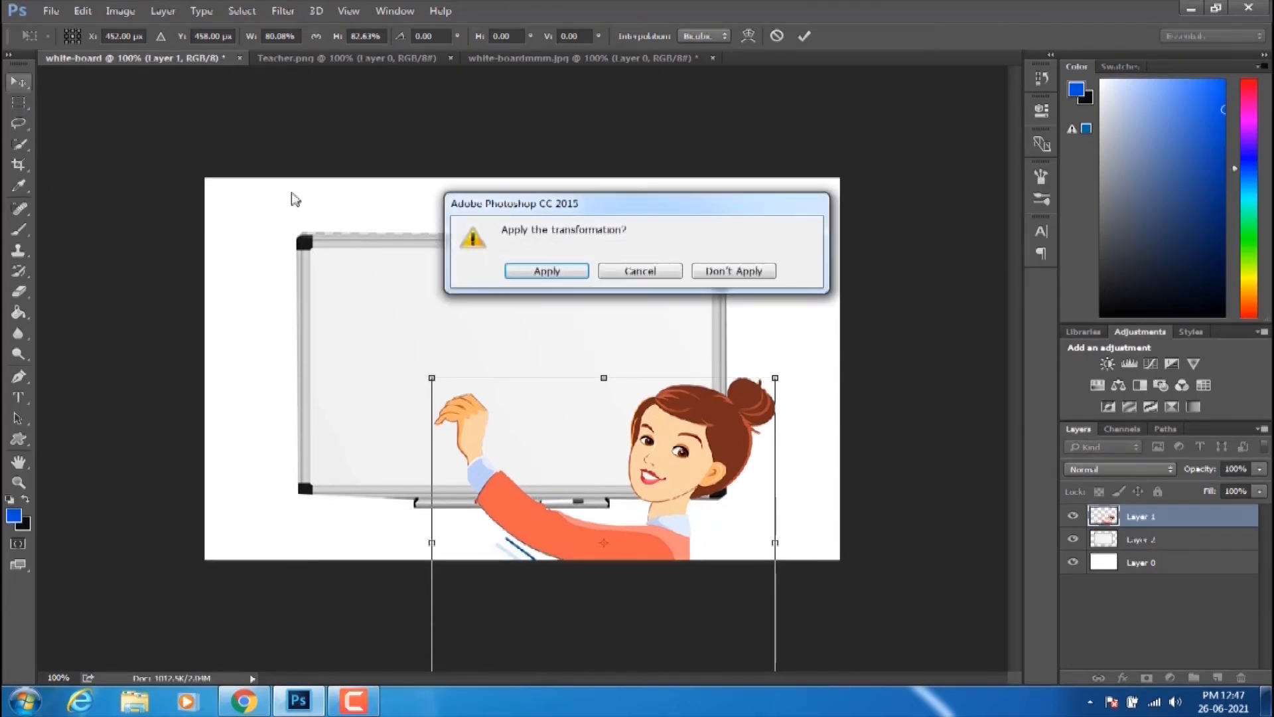
click(539, 276)
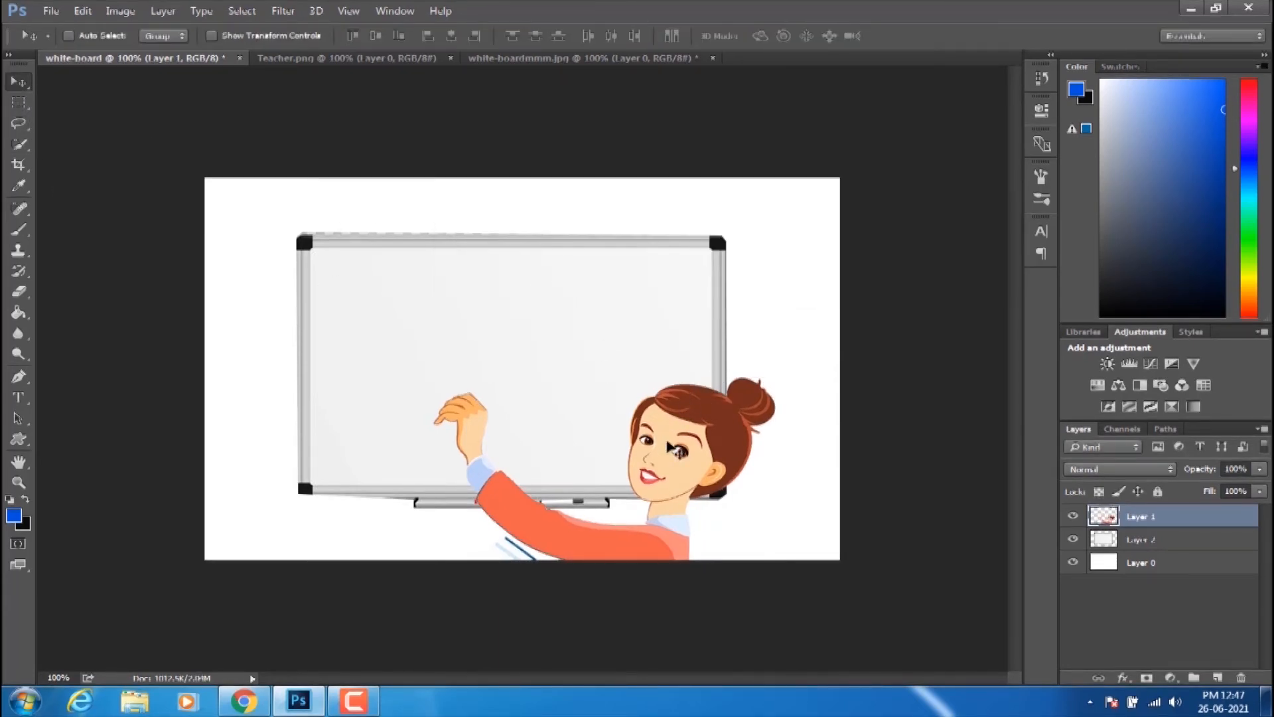
drag(667, 443, 721, 386)
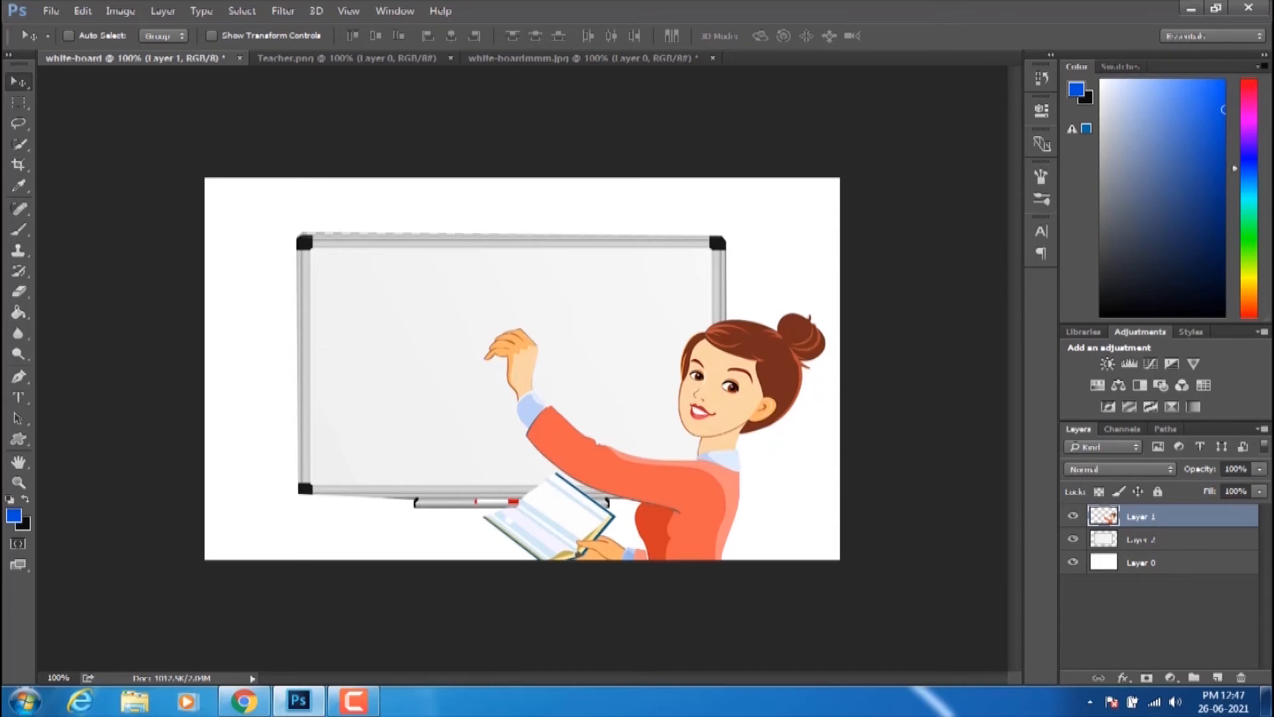
- Add a new layer above the teacher and make a rectangular marquee selection covering the entire canvas
click(1218, 678)
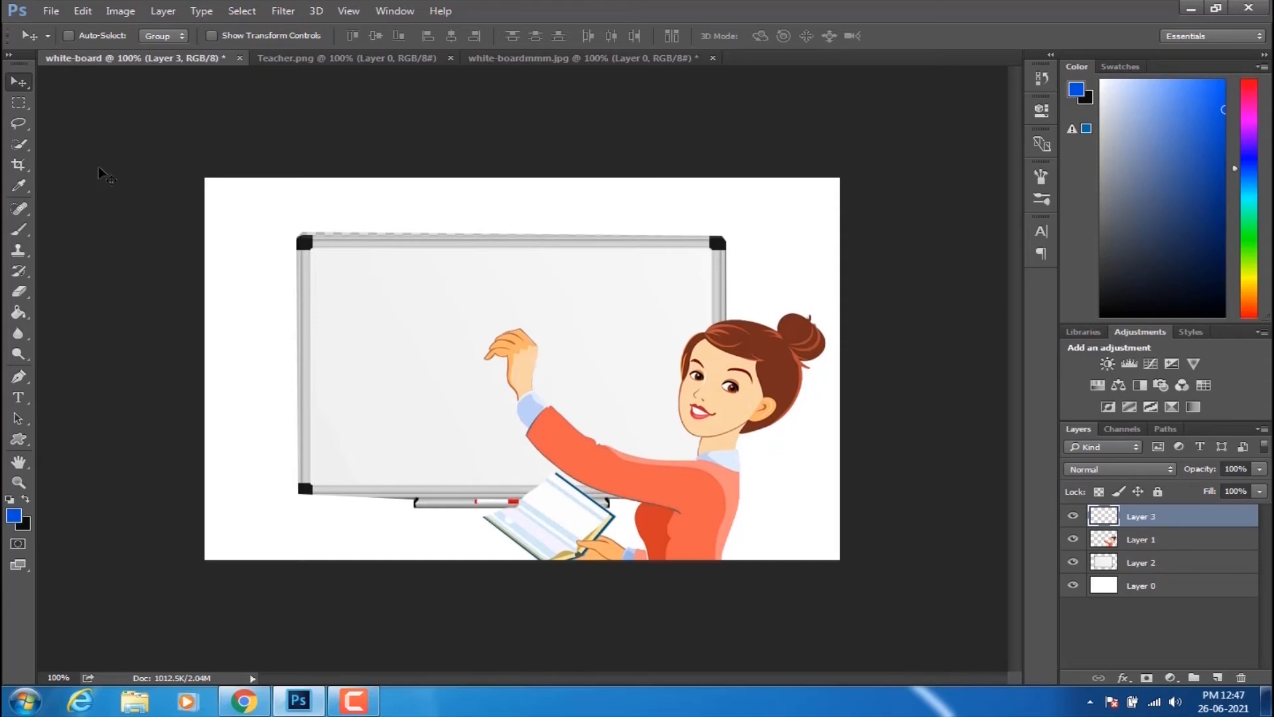
click(19, 105)
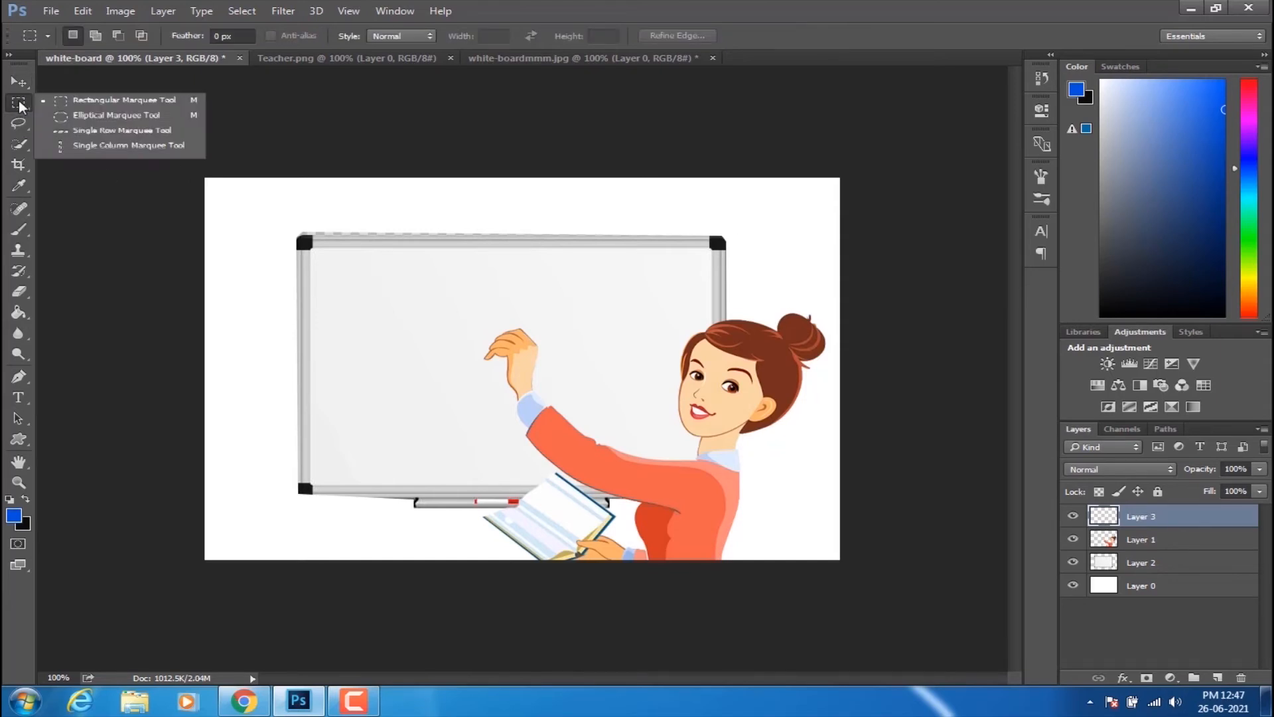
click(71, 103)
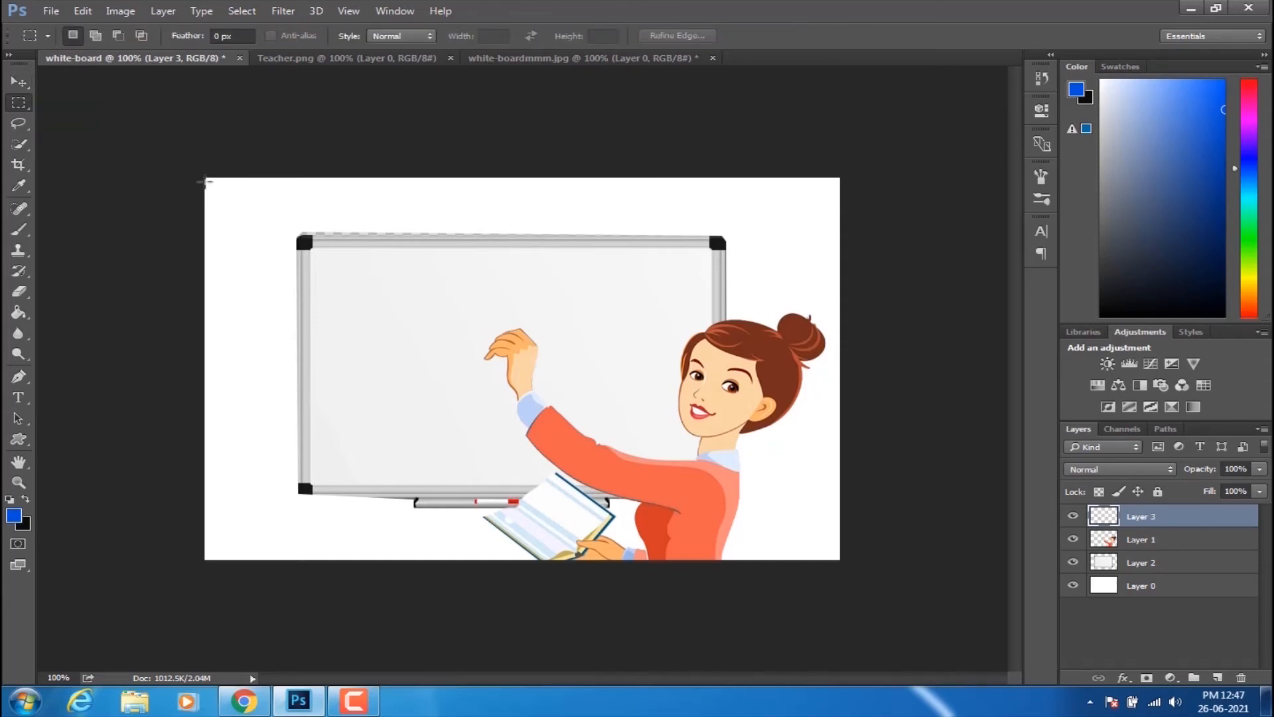
drag(203, 176, 884, 564)
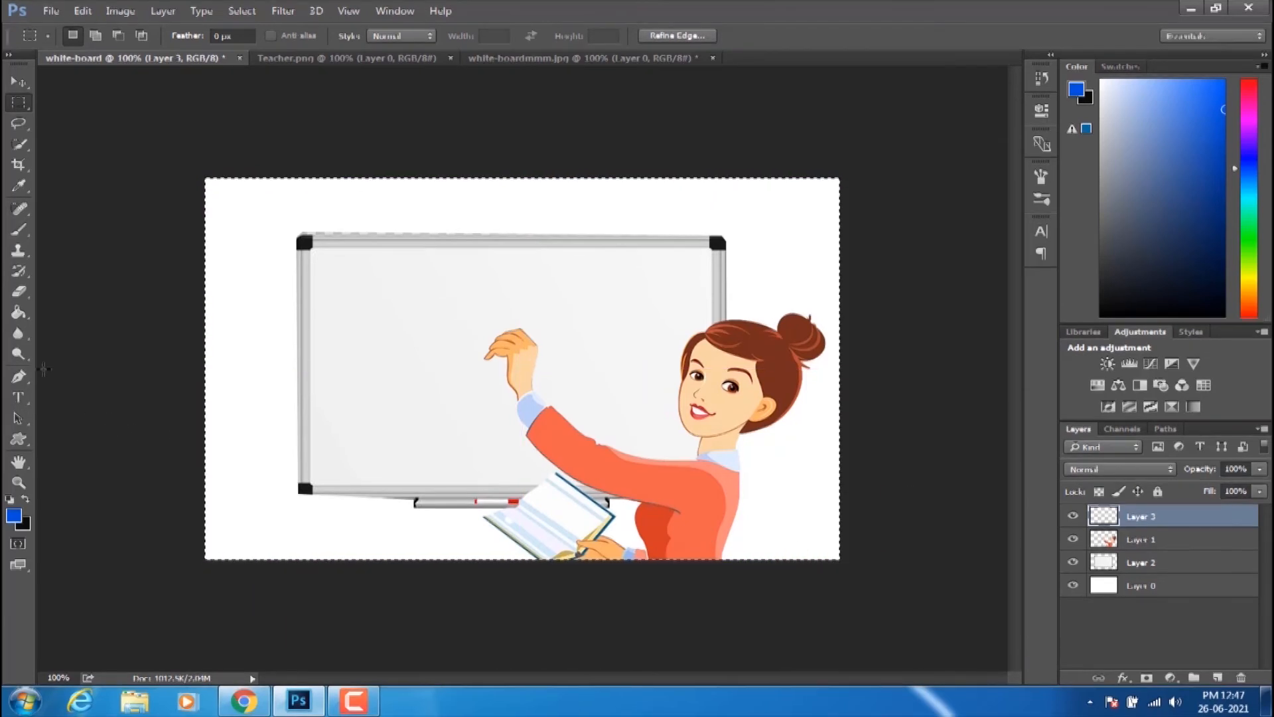
- Activate the Paint Bucket tool for filling the canvas-wide selection on the new layer
click(20, 314)
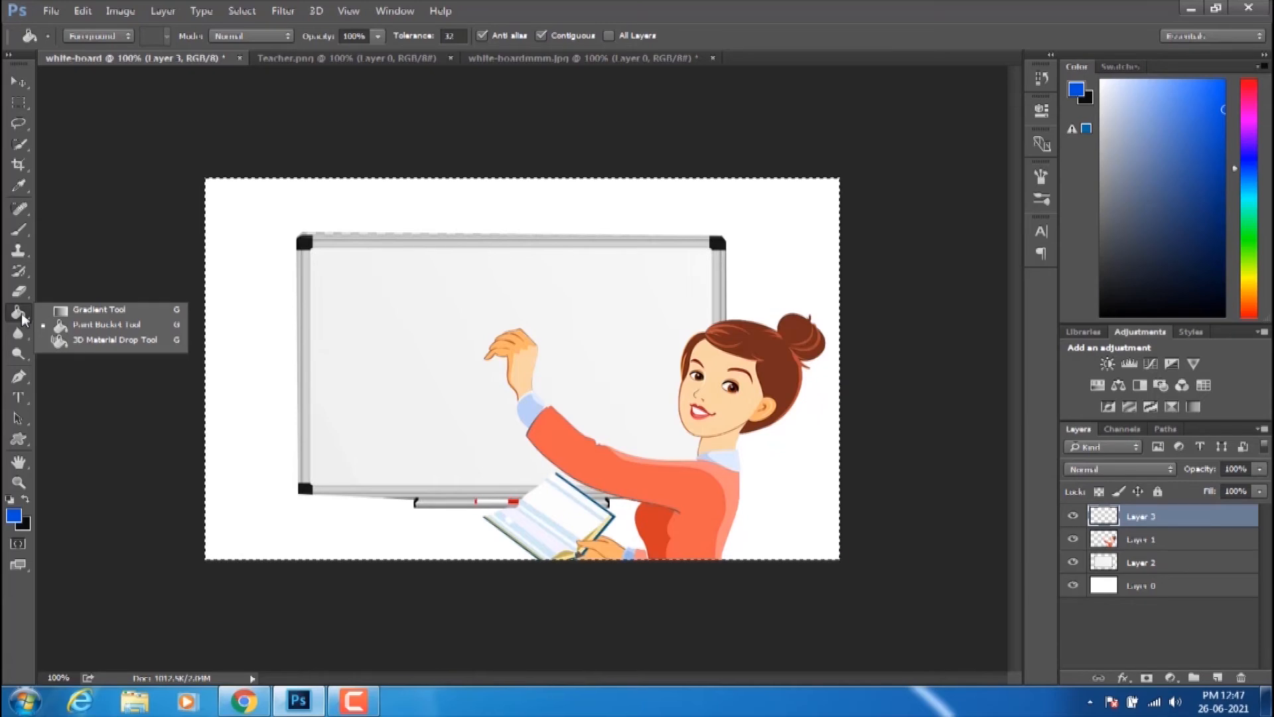
click(110, 329)
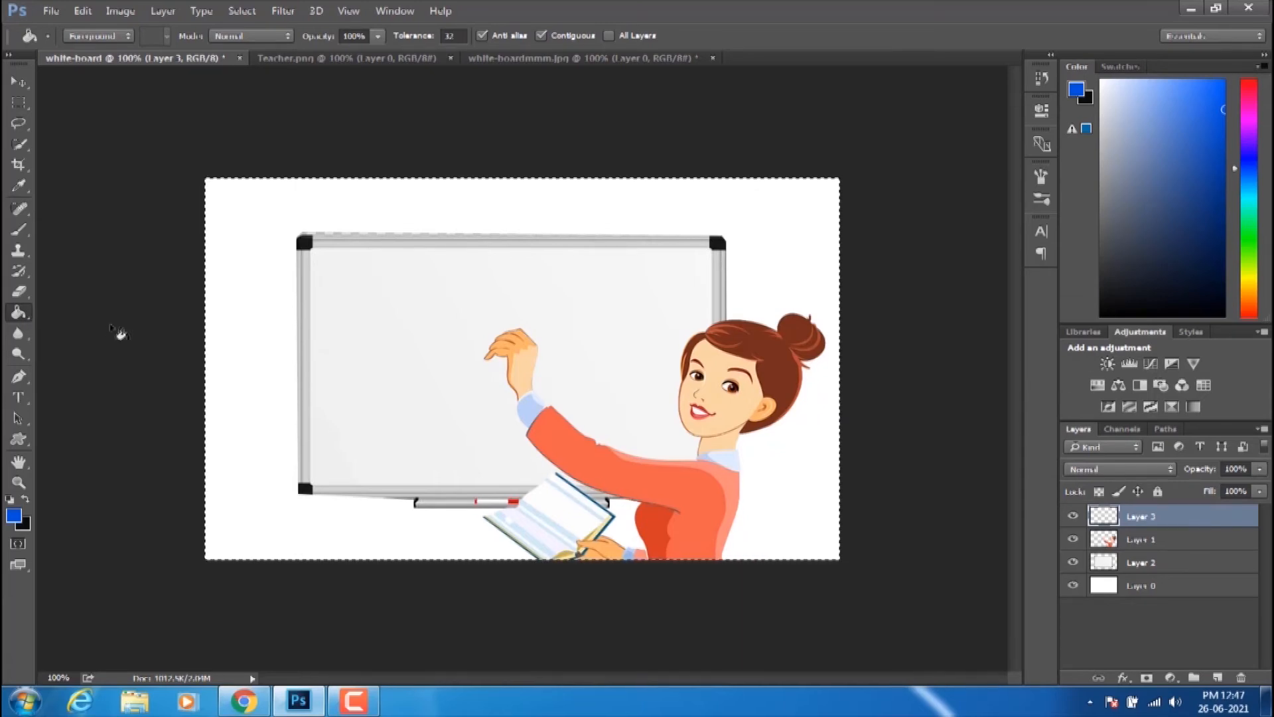
- Fill the selected canvas area on Layer 3 with blue 0044f1 using the Paint Bucket, then clear the selection
click(14, 516)
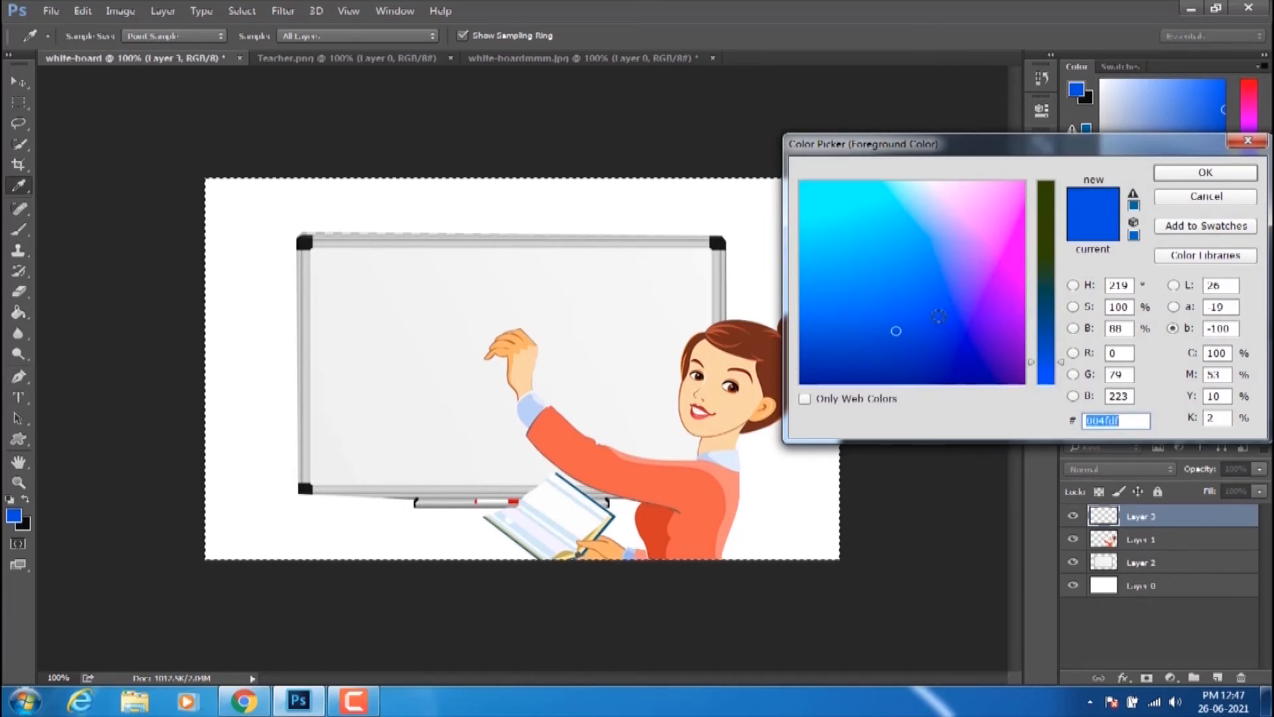
click(938, 319)
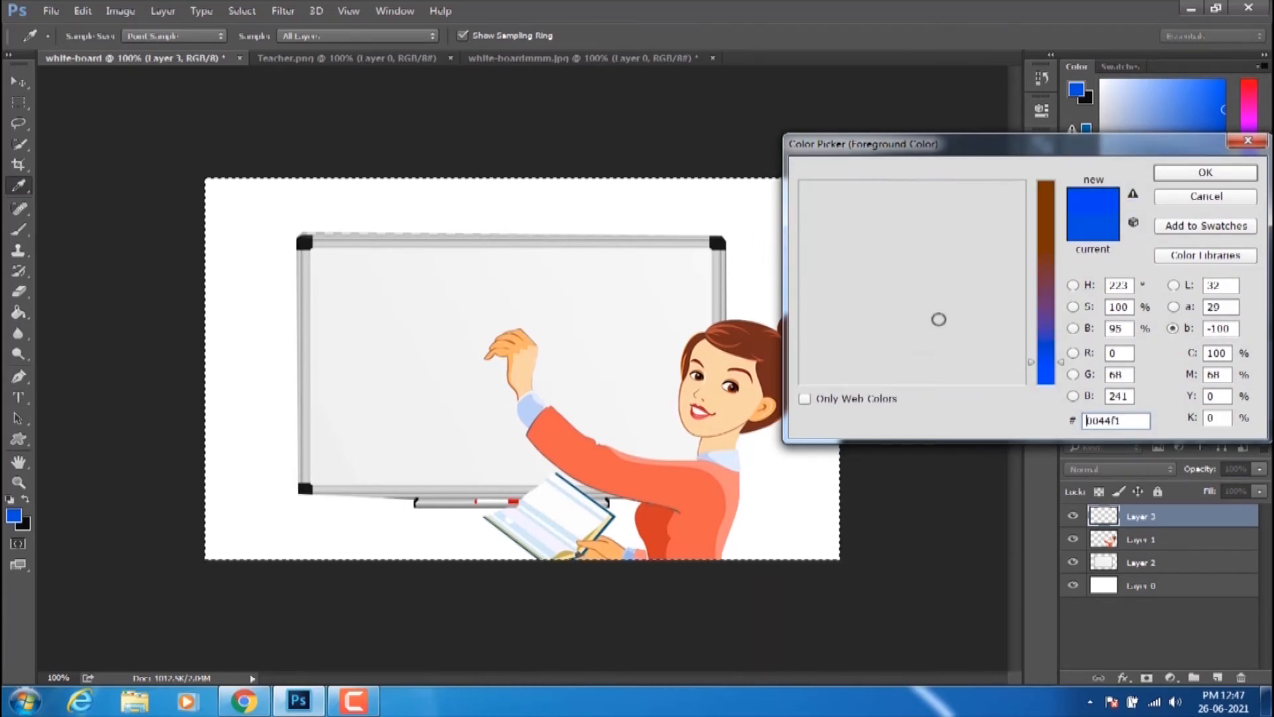
click(1199, 174)
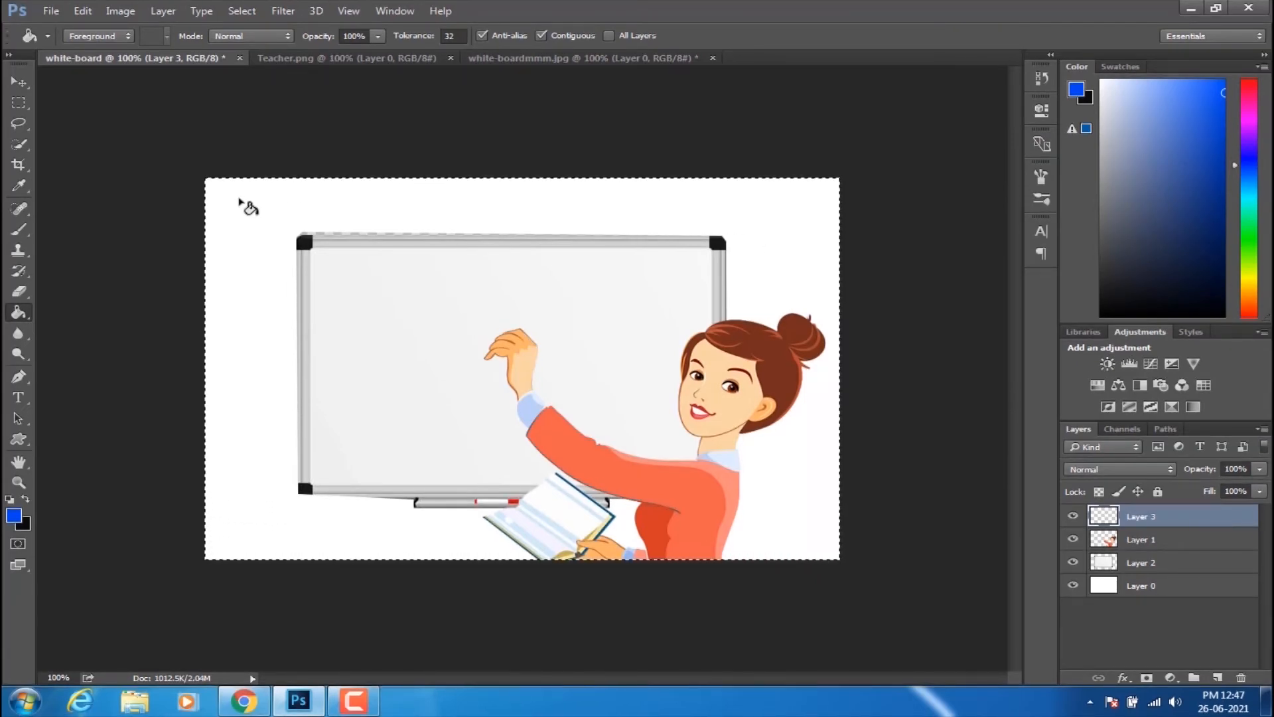
click(248, 208)
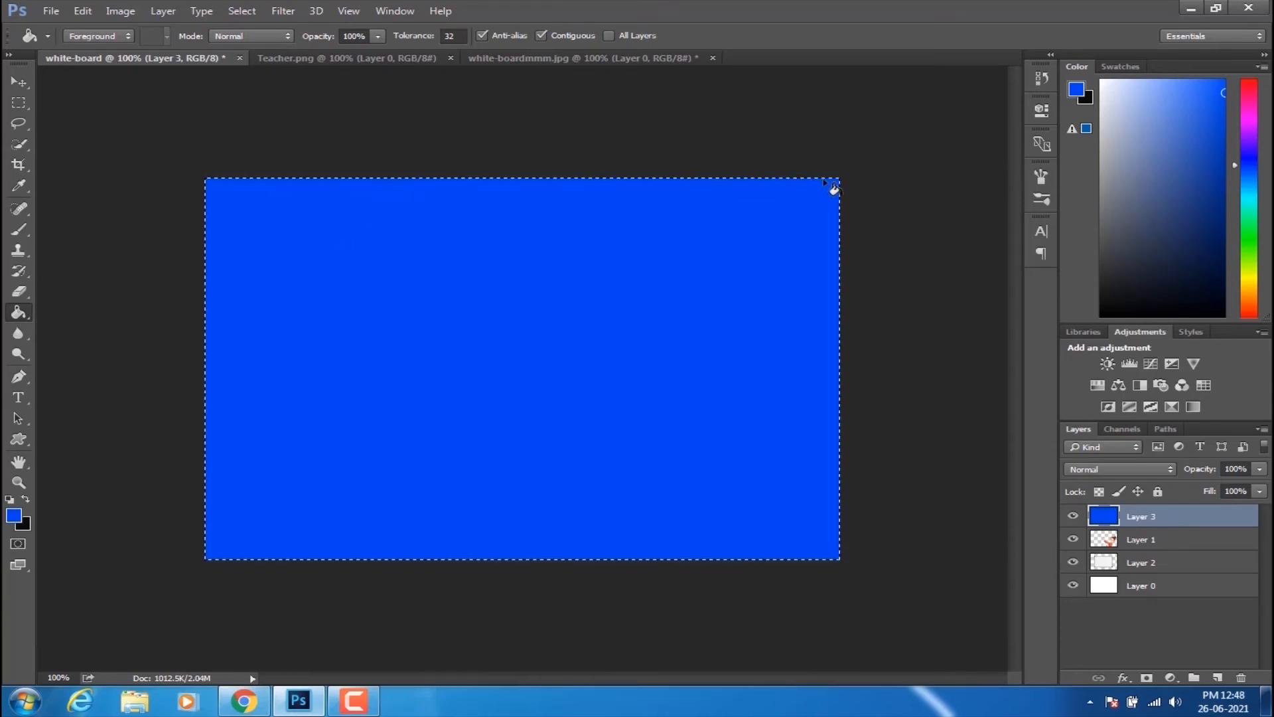
key(ctrl+d)
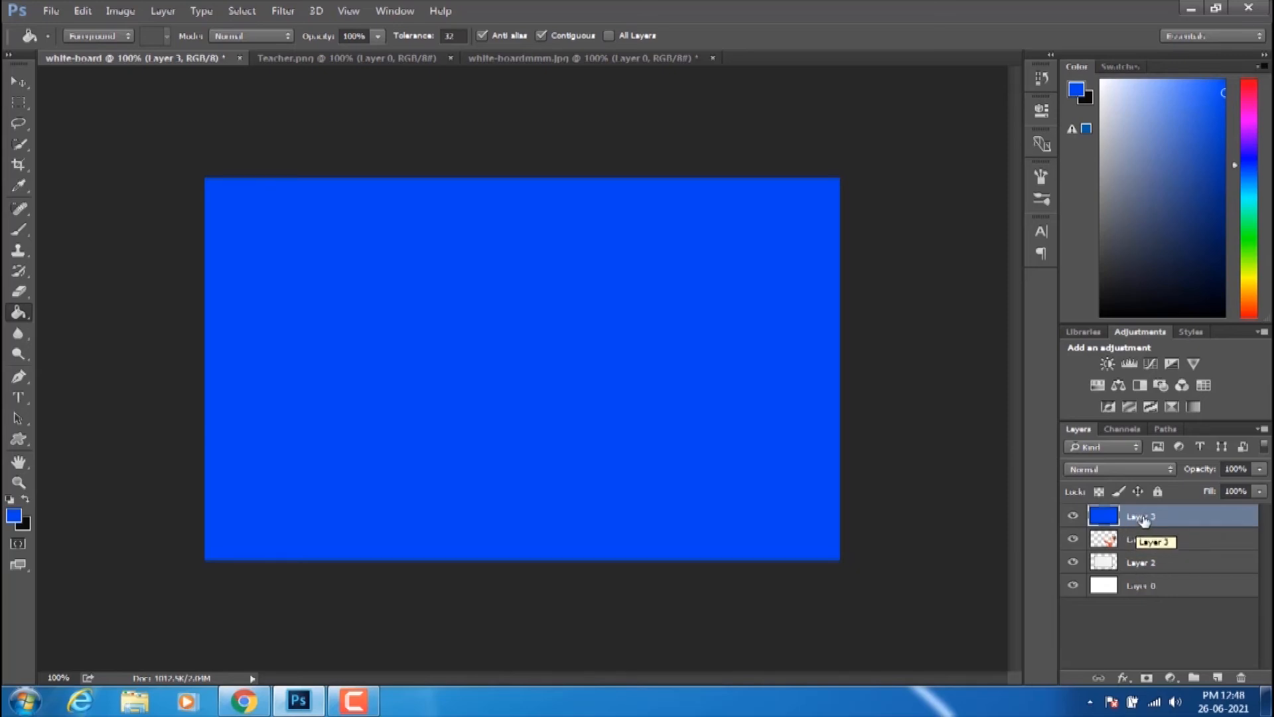
- Reorder the blue Layer 3 beneath Layer 2 to place it behind the whiteboard and the teacher
drag(1142, 519, 1137, 567)
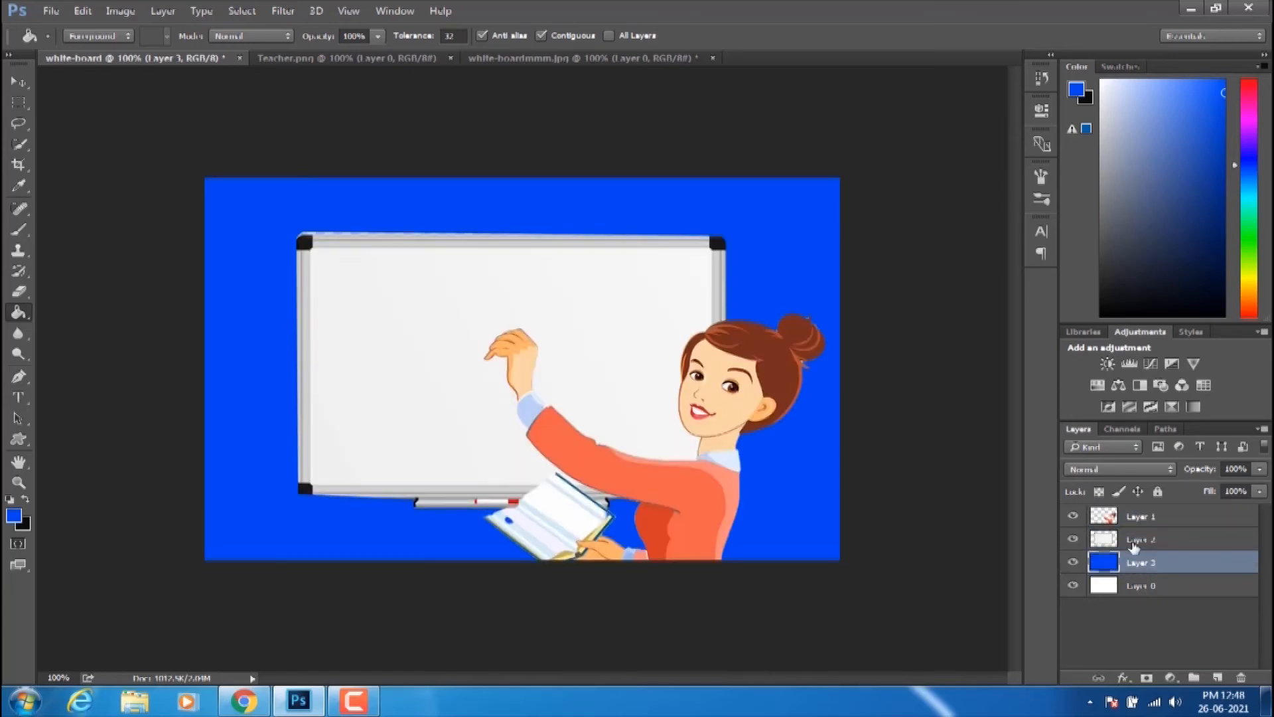
right_click(584, 356)
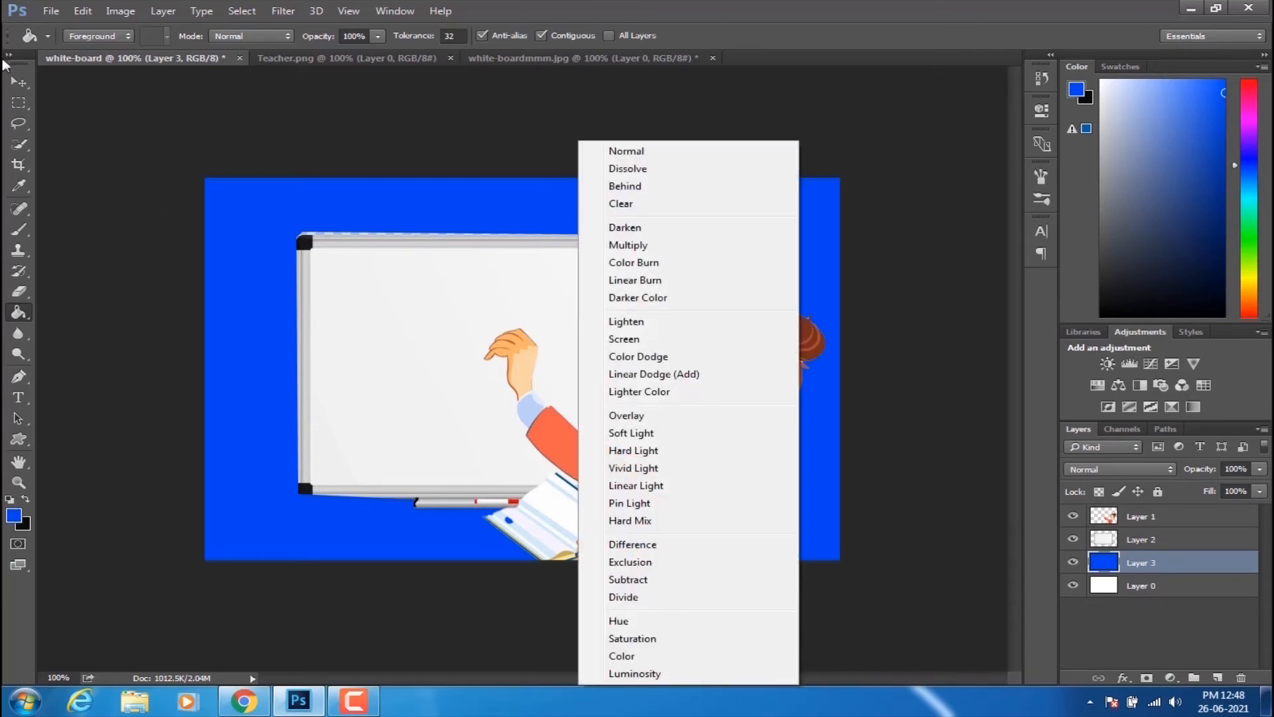
click(11, 84)
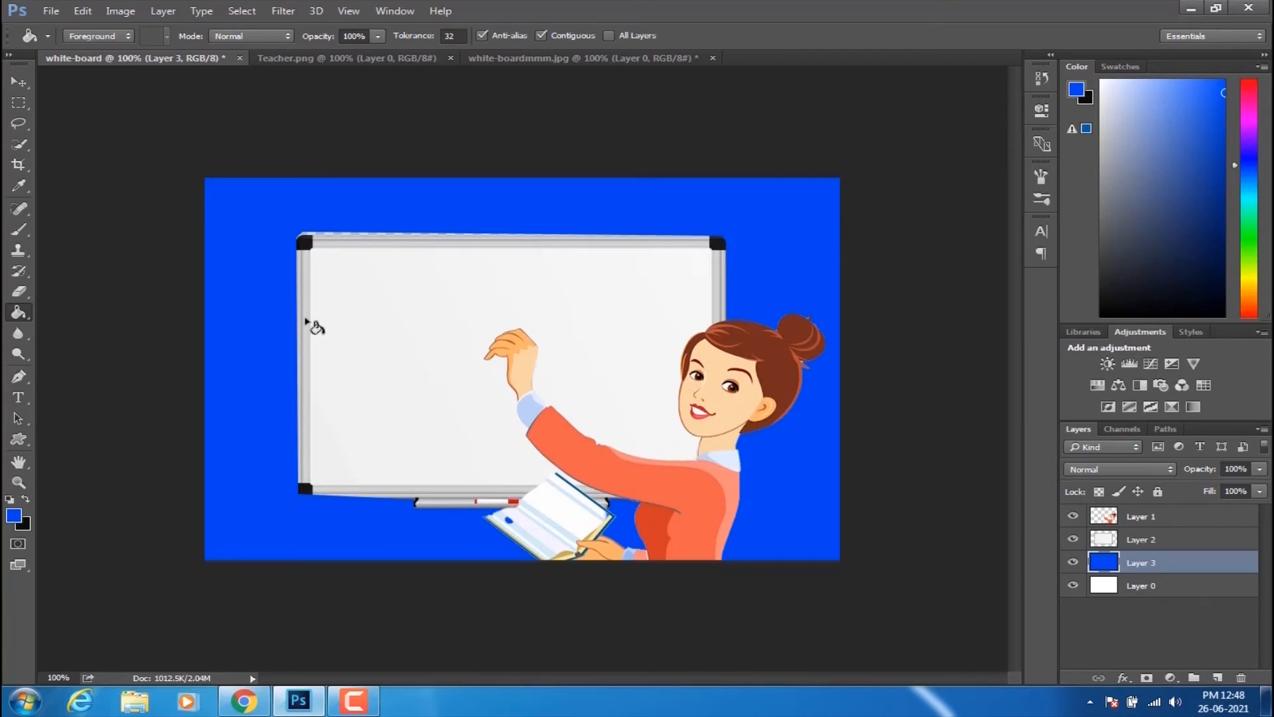
click(18, 82)
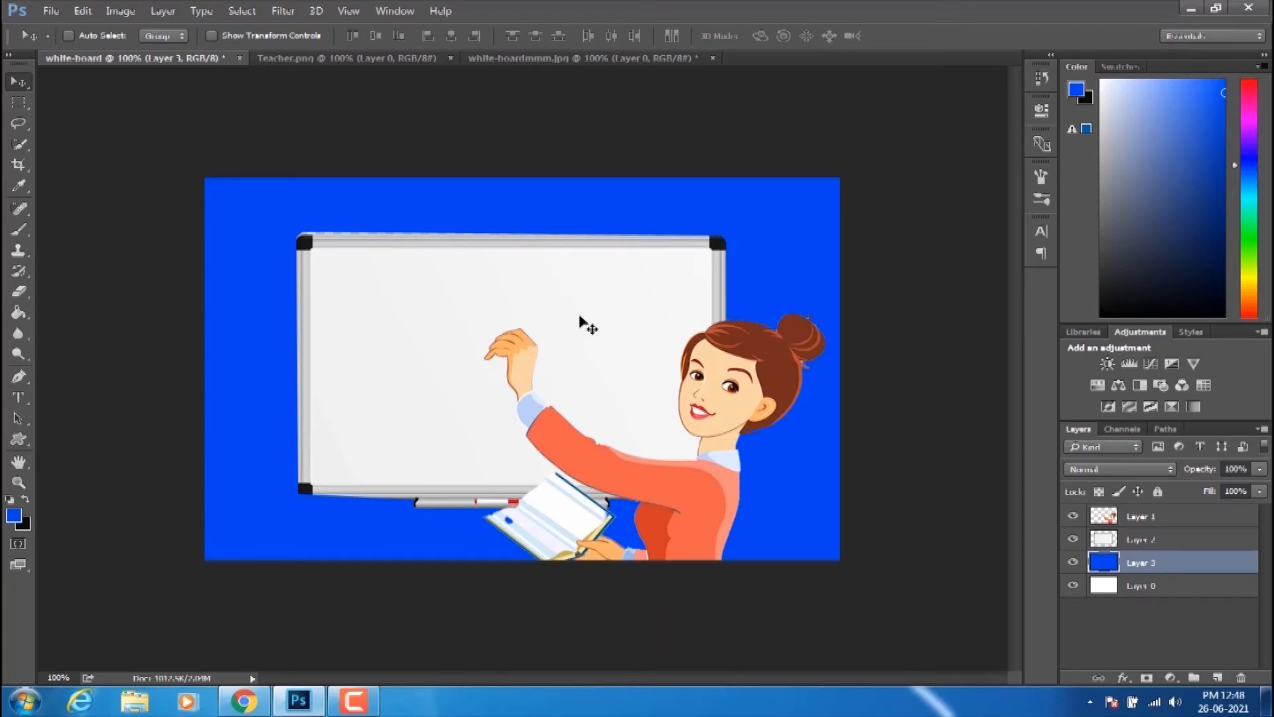
- Start a text layer in the upper part of the whiteboard and set its colour to dark navy
click(18, 397)
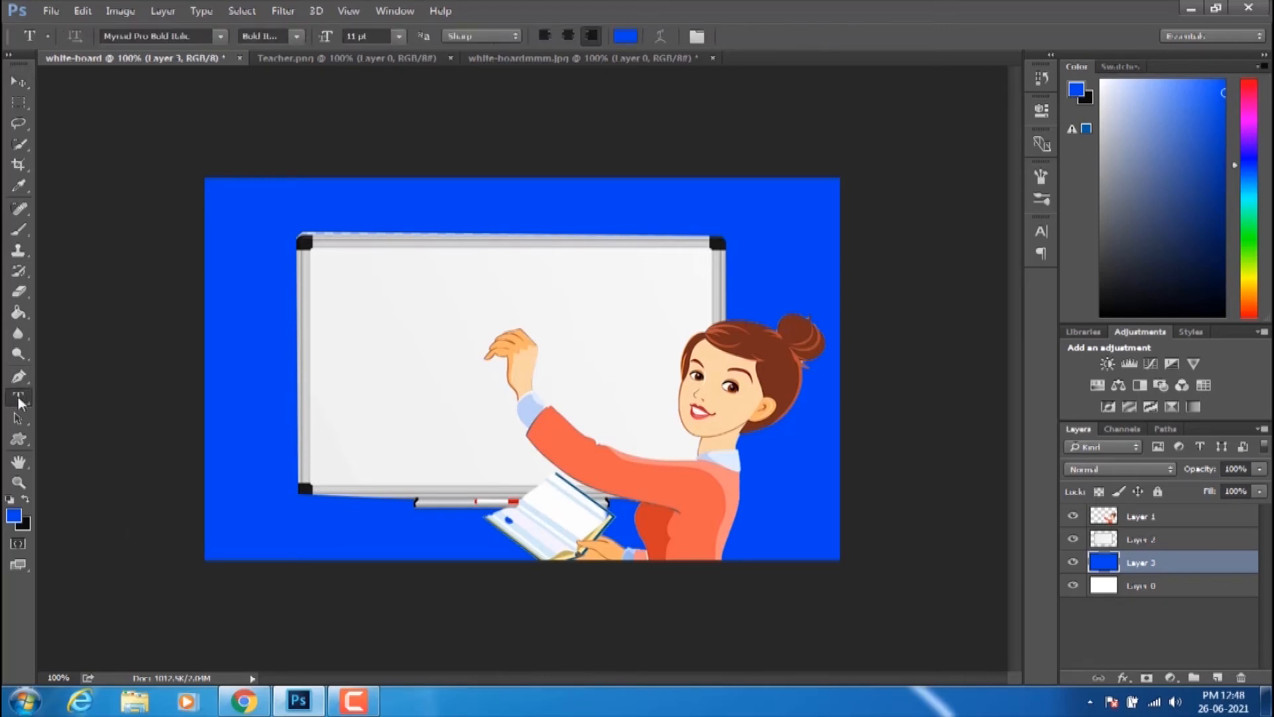
click(361, 294)
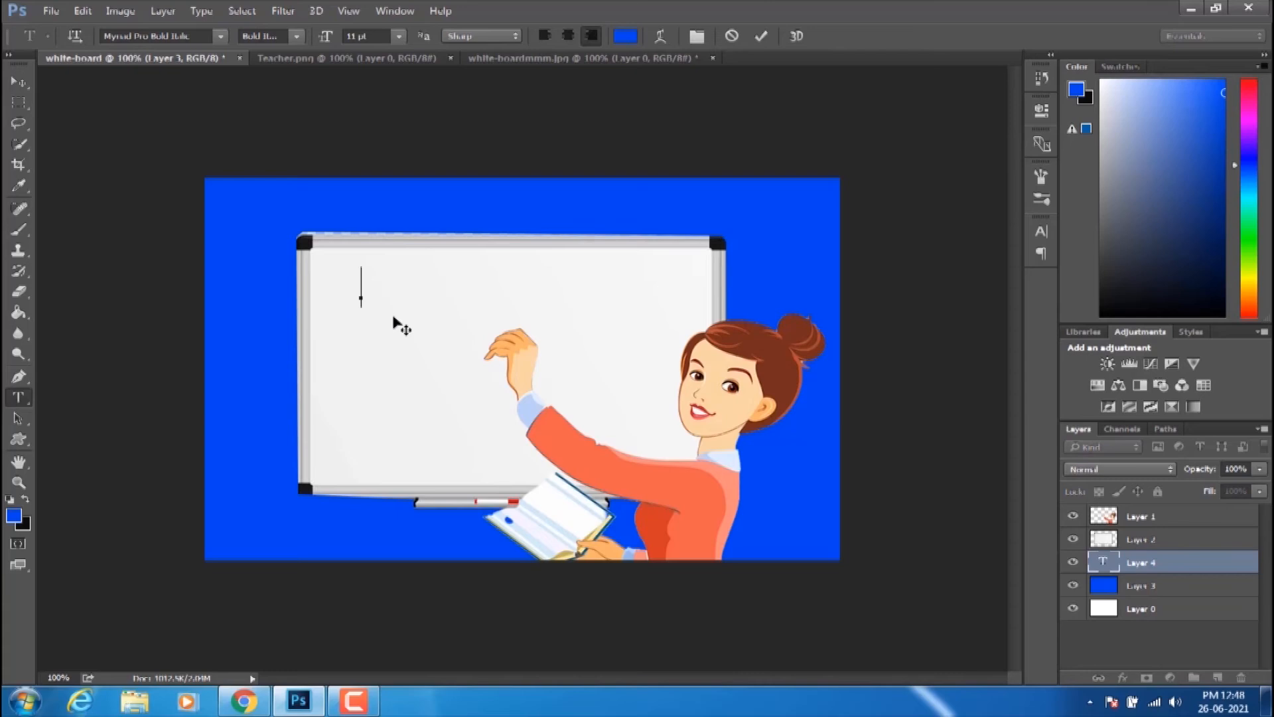
click(16, 513)
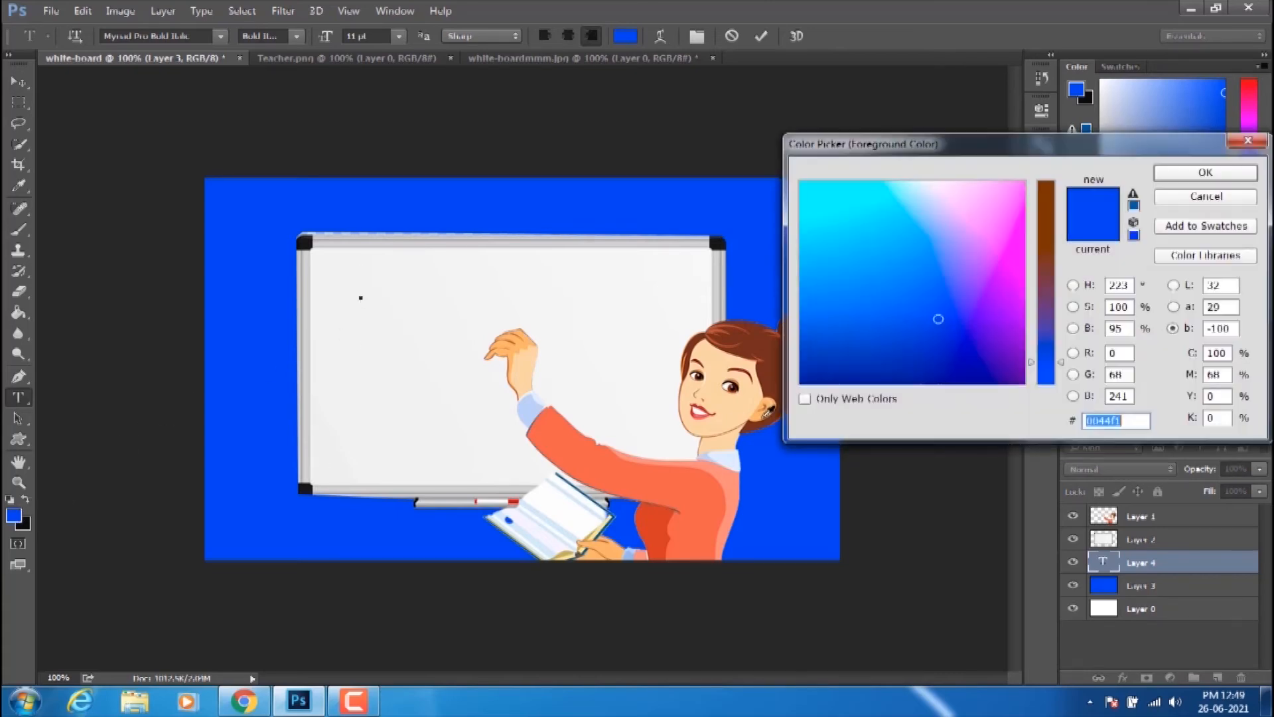
click(1046, 329)
click(1045, 366)
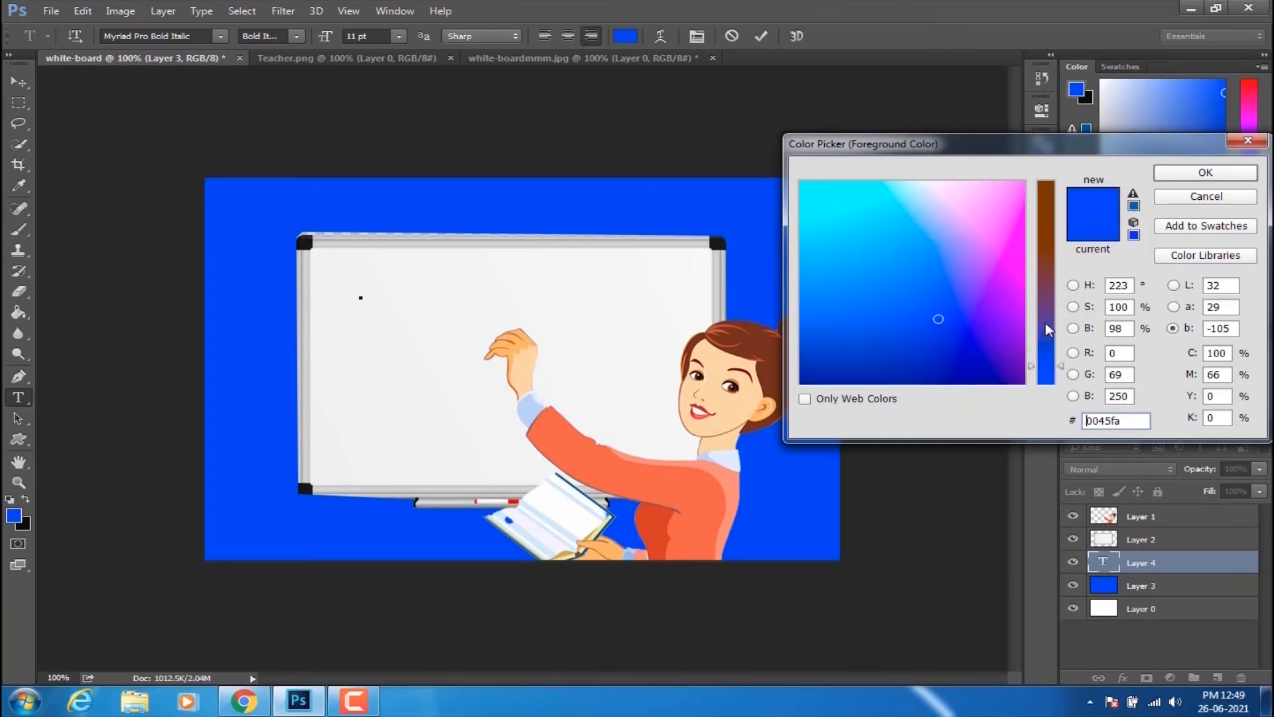
click(1046, 249)
drag(1047, 264, 1047, 278)
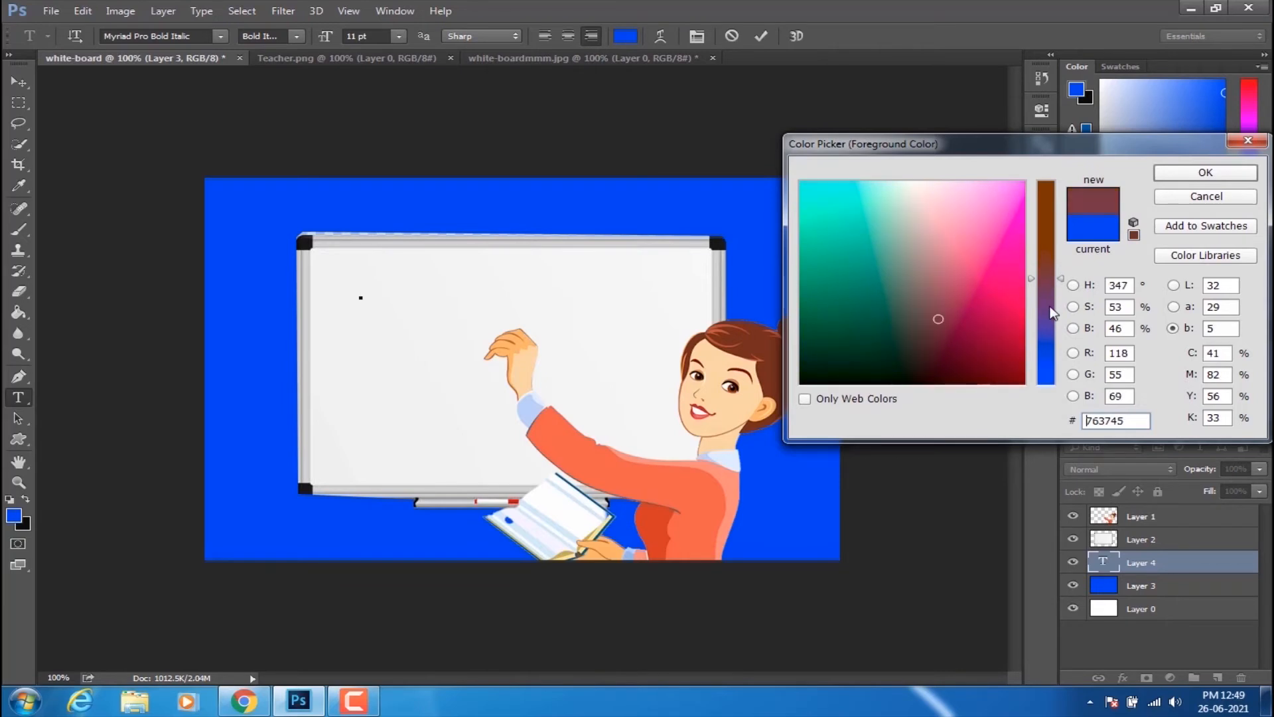
click(1051, 307)
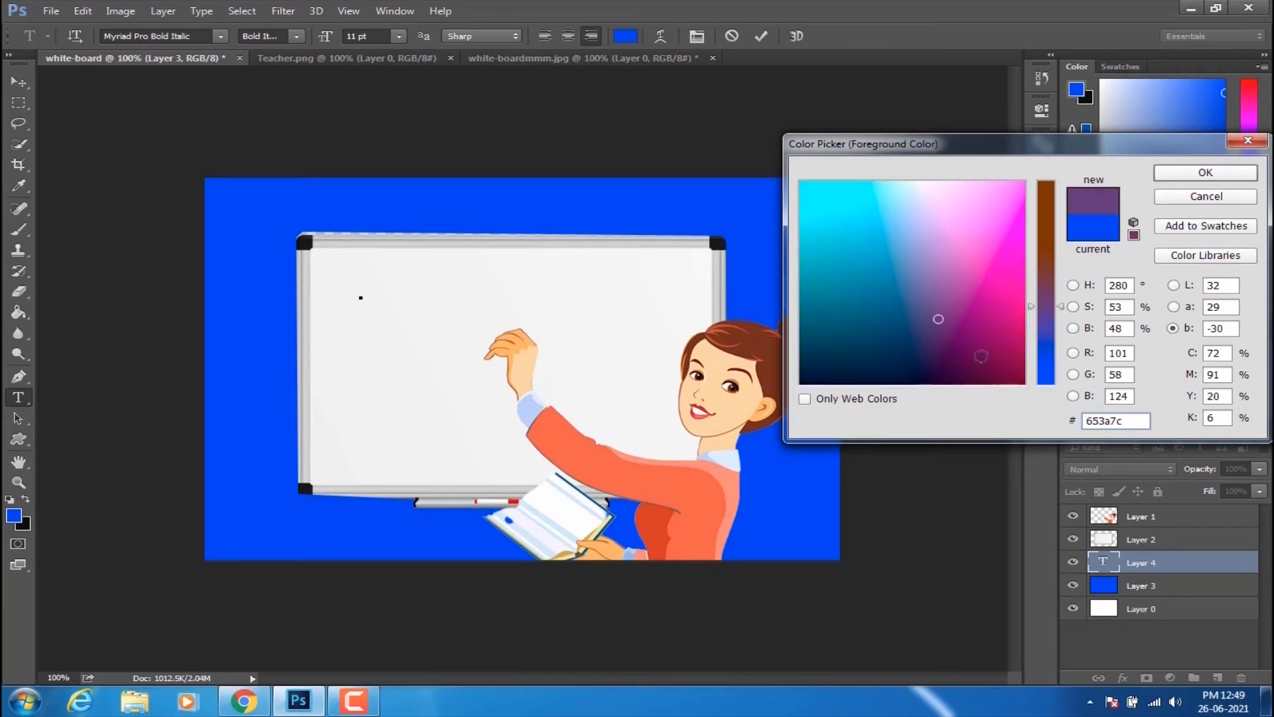
click(852, 383)
click(1174, 174)
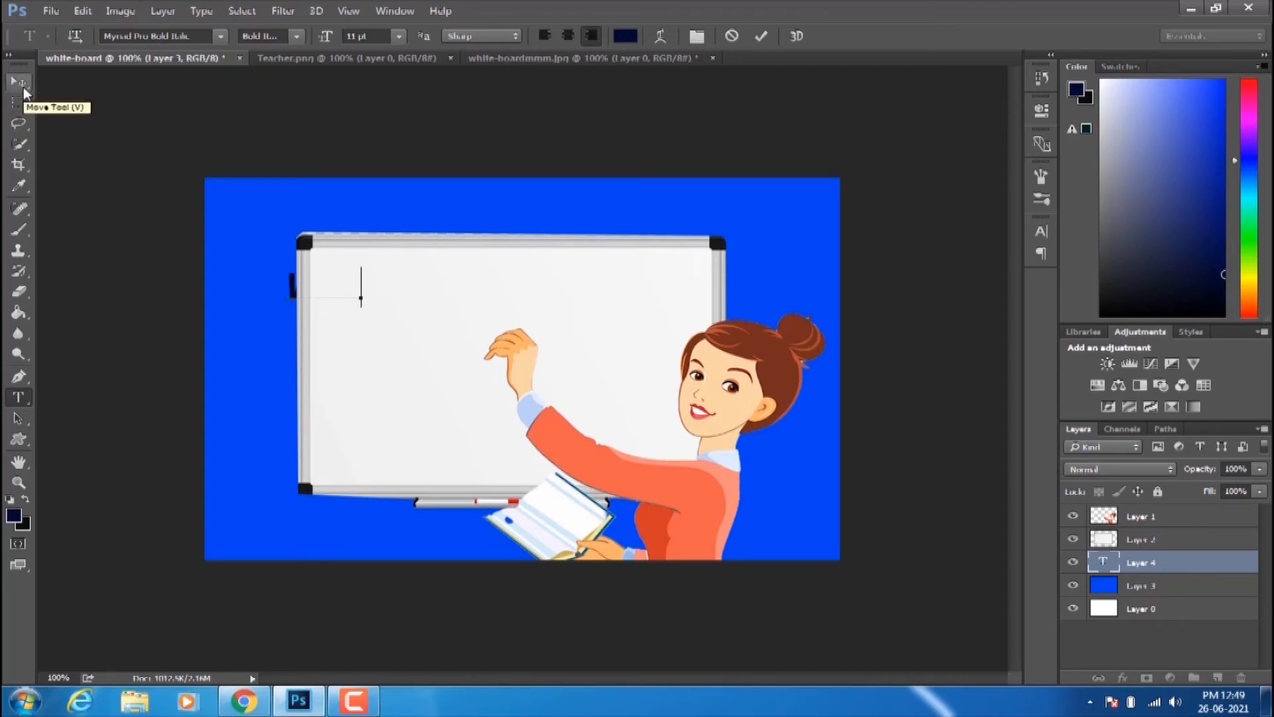
- Move the text layer above Layer 1 and complete its text as "WELCOME TO ADOBE PHOTOSHOP"
click(1128, 562)
drag(1145, 564, 1145, 513)
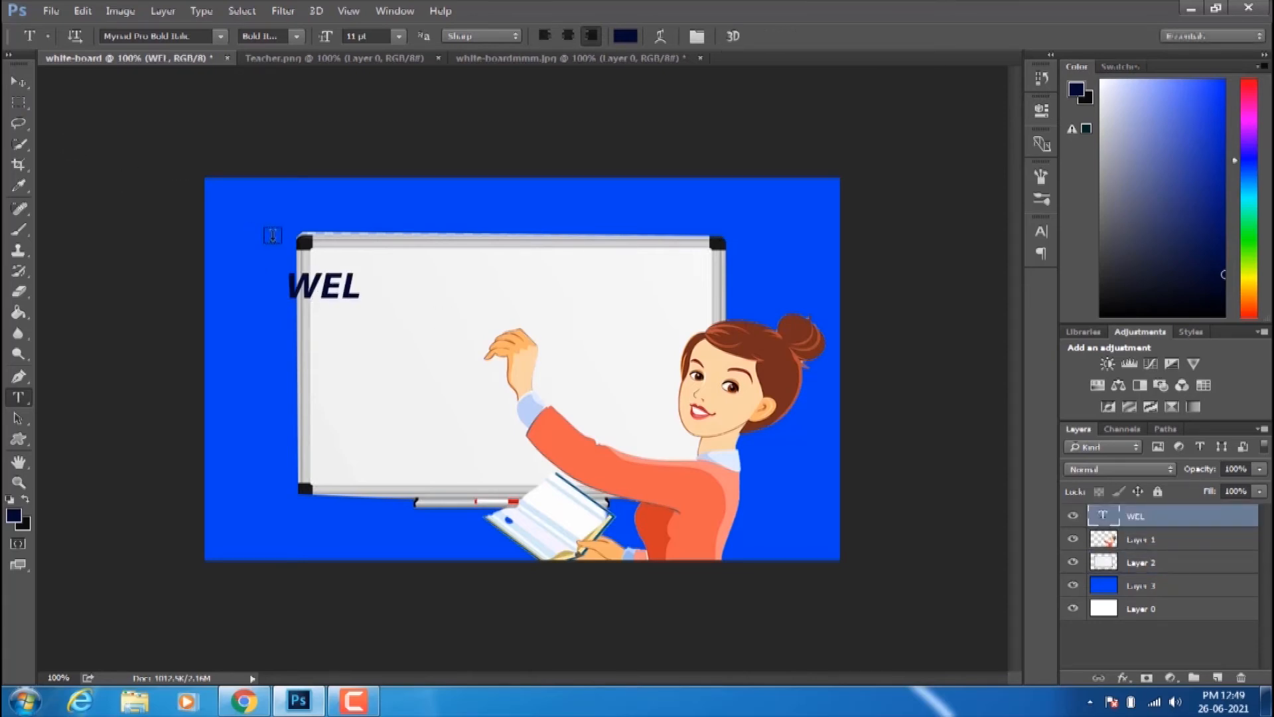
click(340, 282)
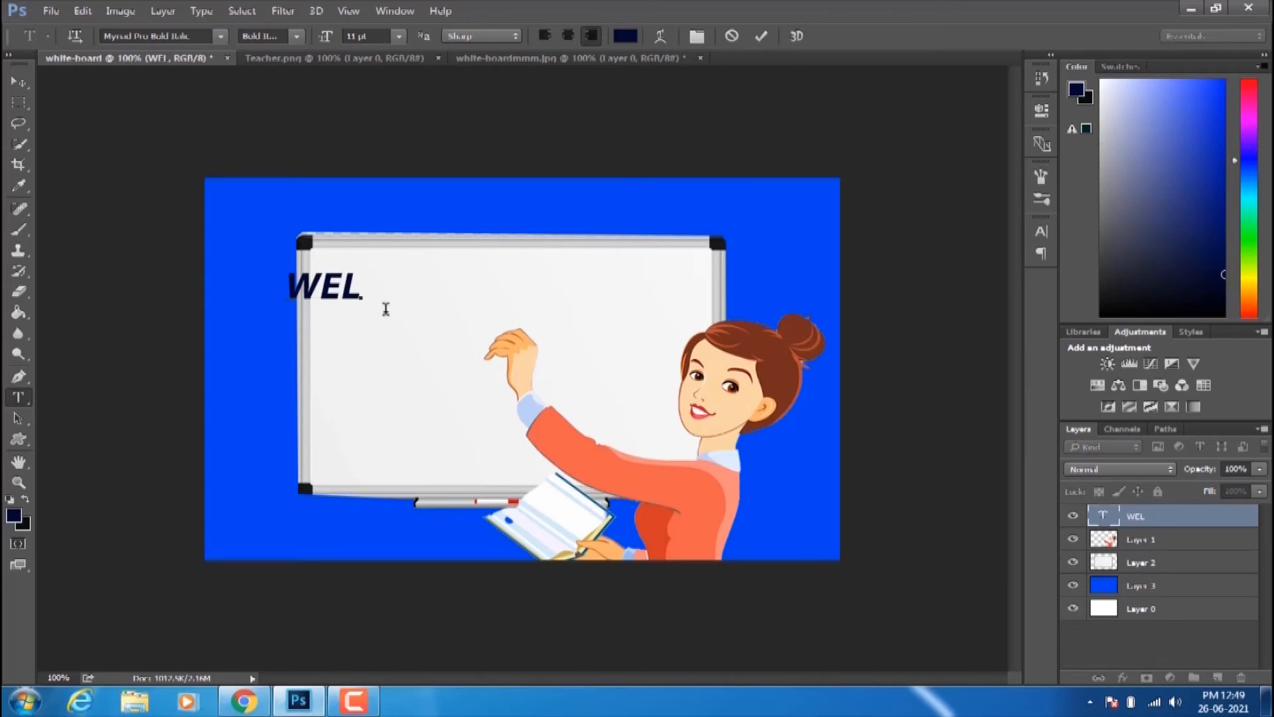
text(COME)
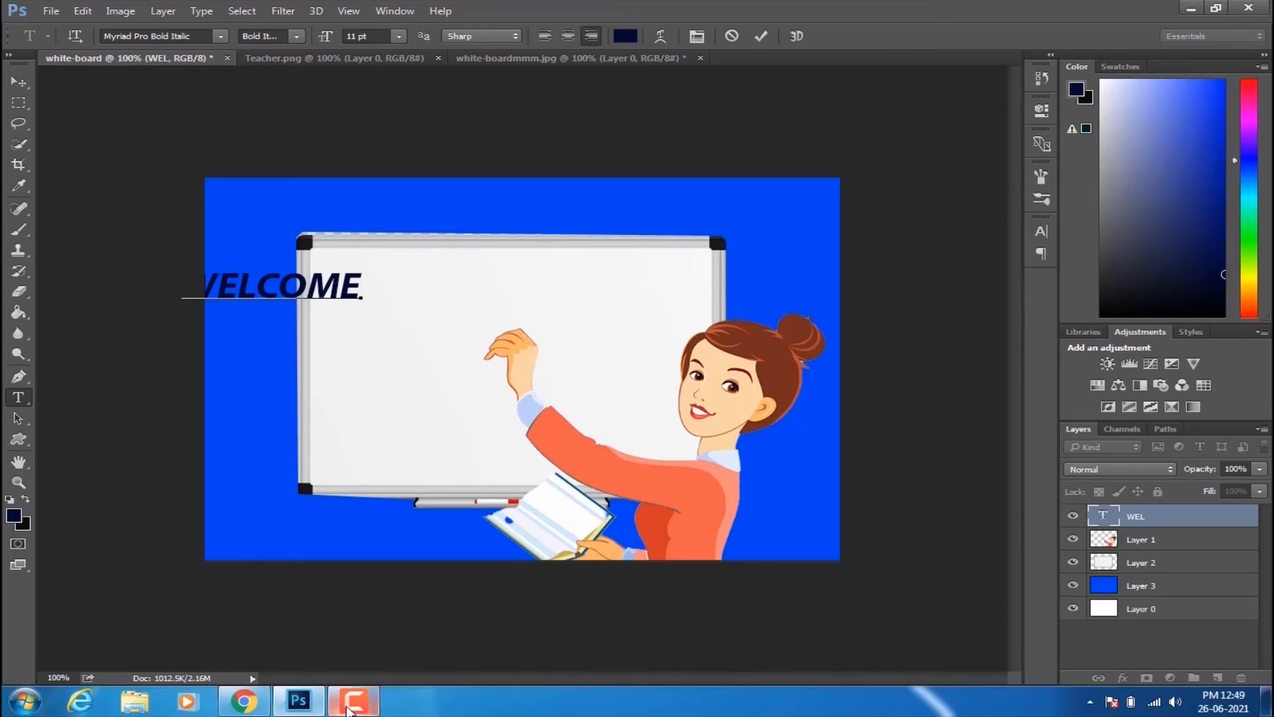
text(TO)
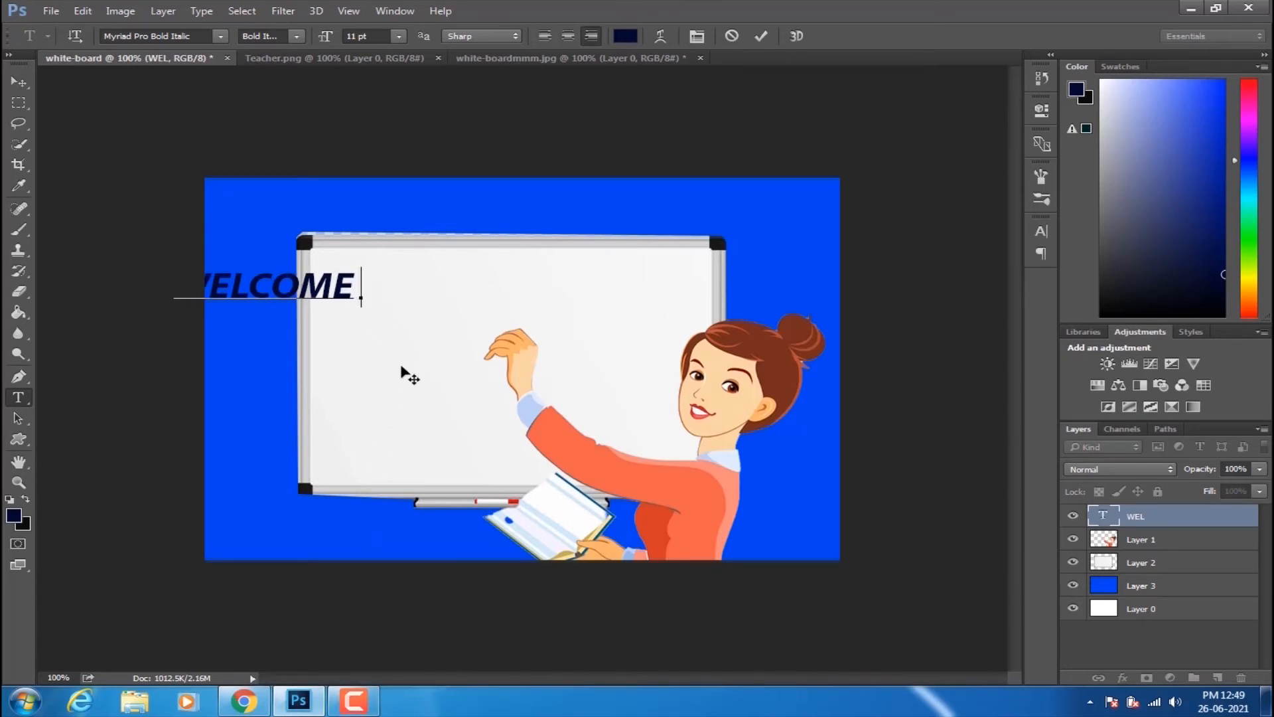
text( .)
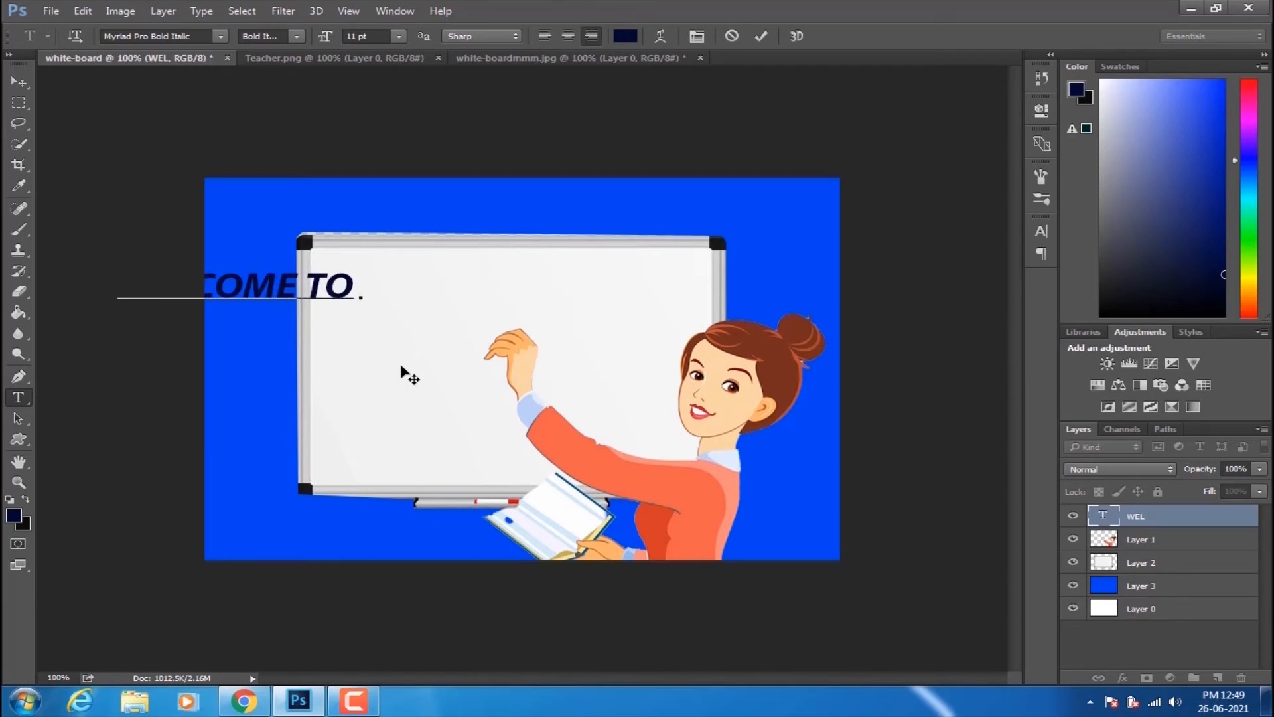
text(ADOBE)
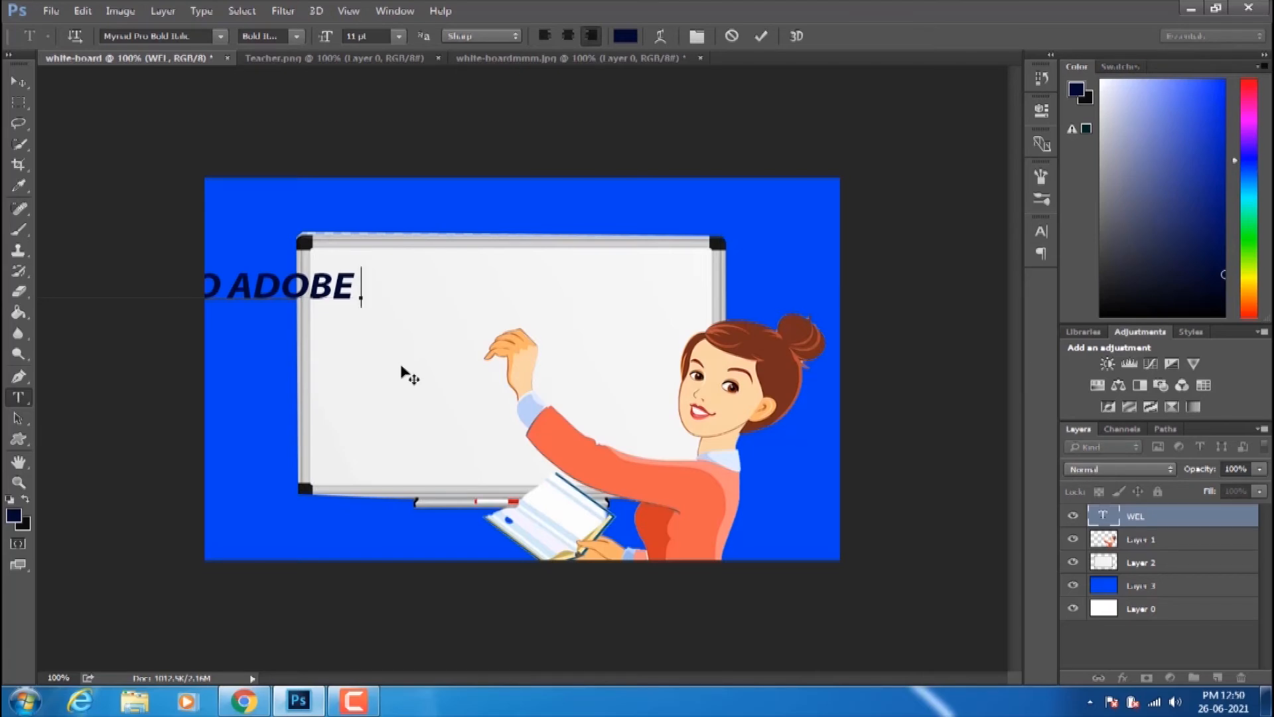
text(PHOTO)
text(S)
text(HOP)
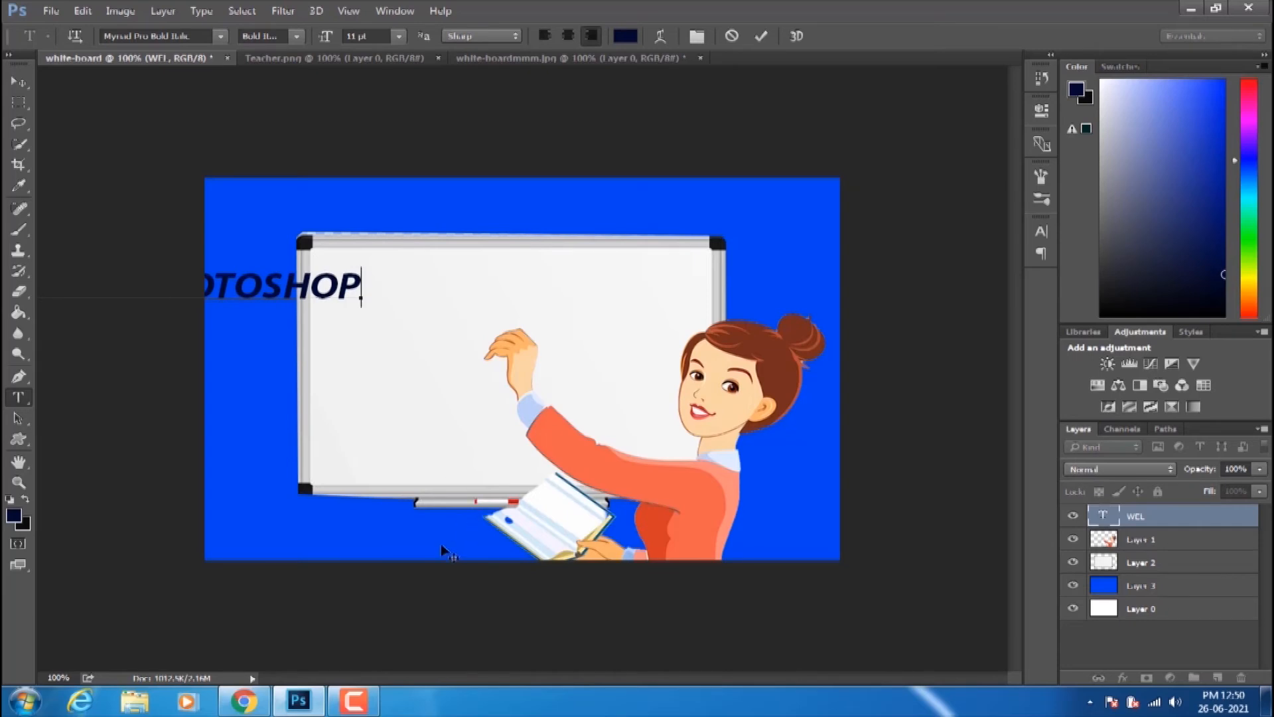
mouse_move(354, 701)
click(352, 635)
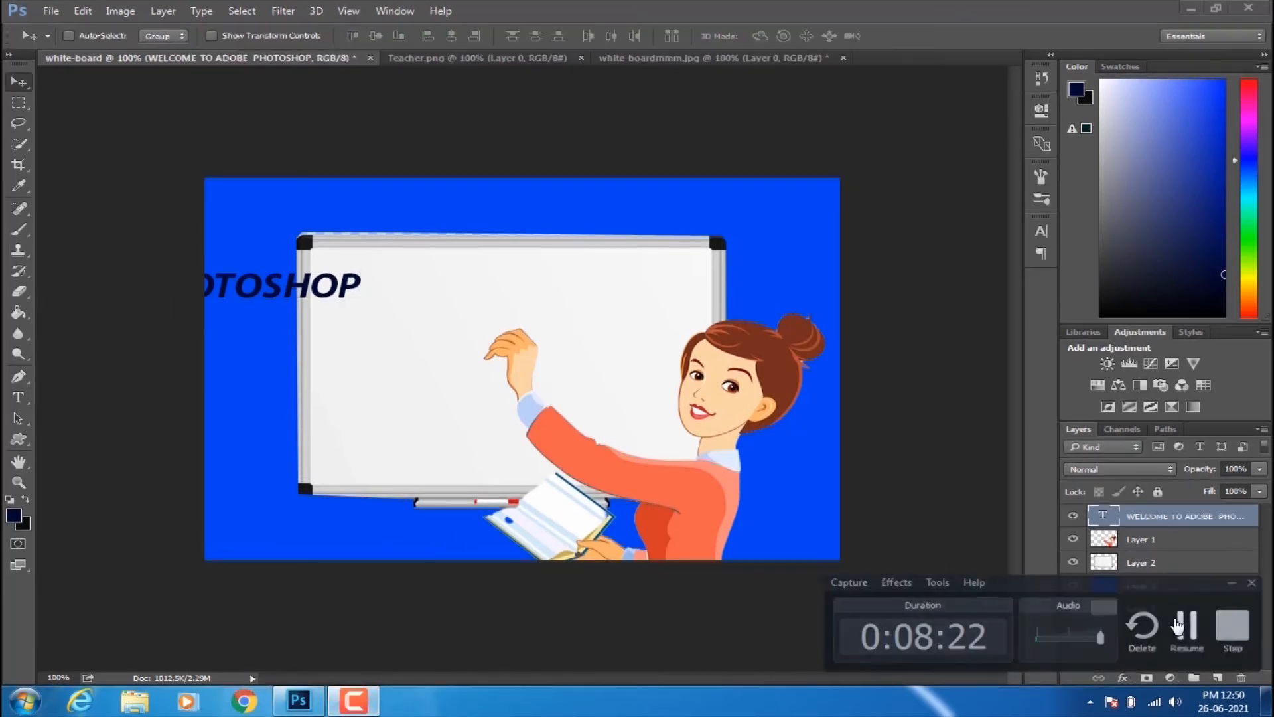
click(1178, 623)
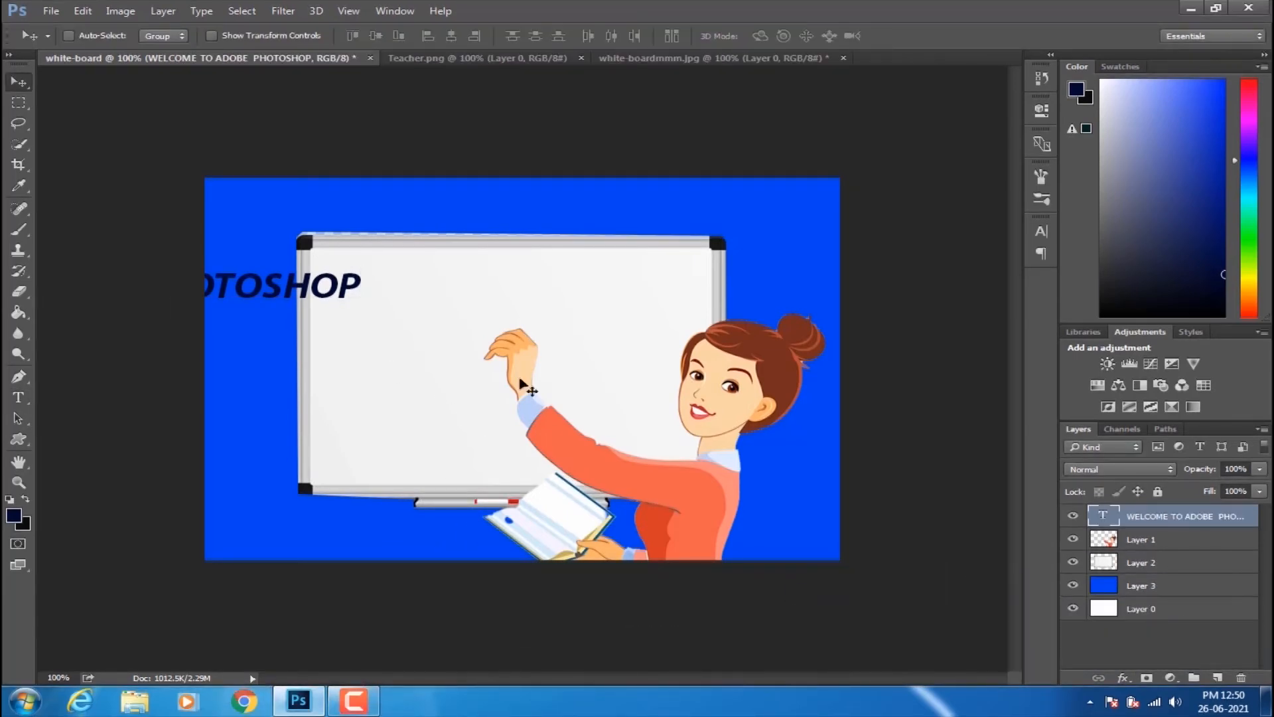
- Break the welcome text into two lines before "PHOTOSHOP" and move it onto the whiteboard
drag(292, 283, 728, 290)
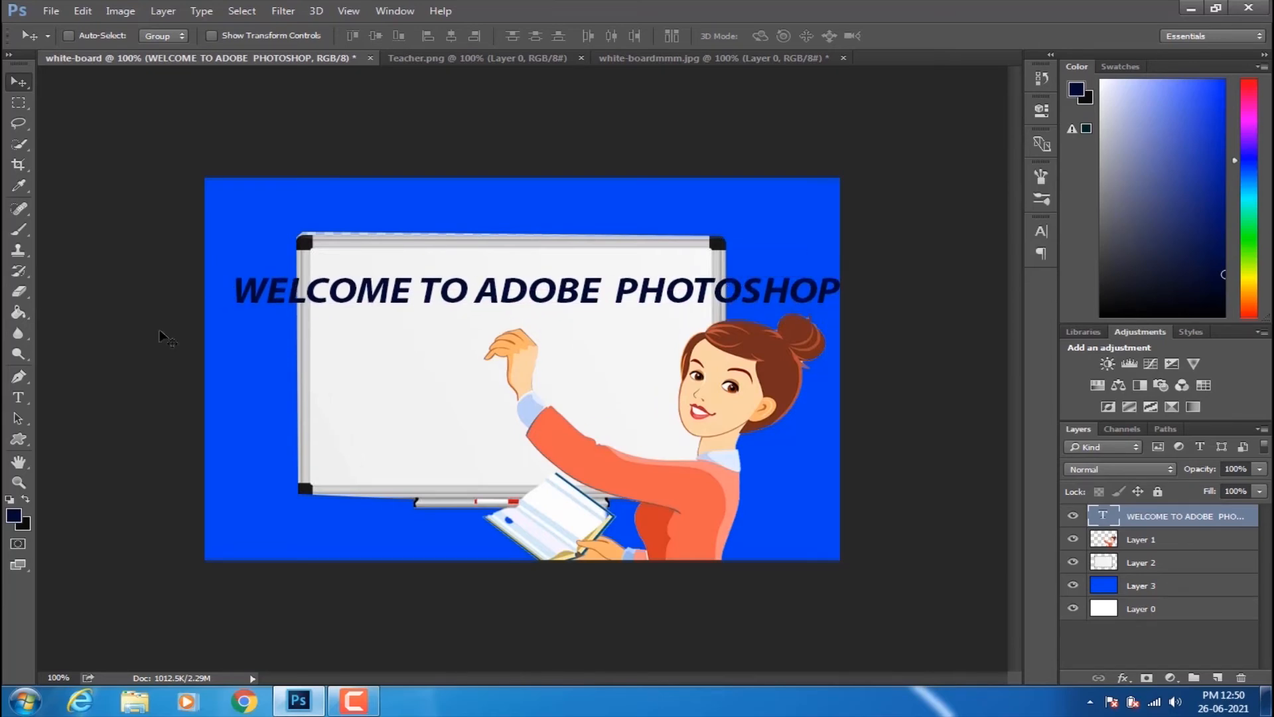
click(18, 397)
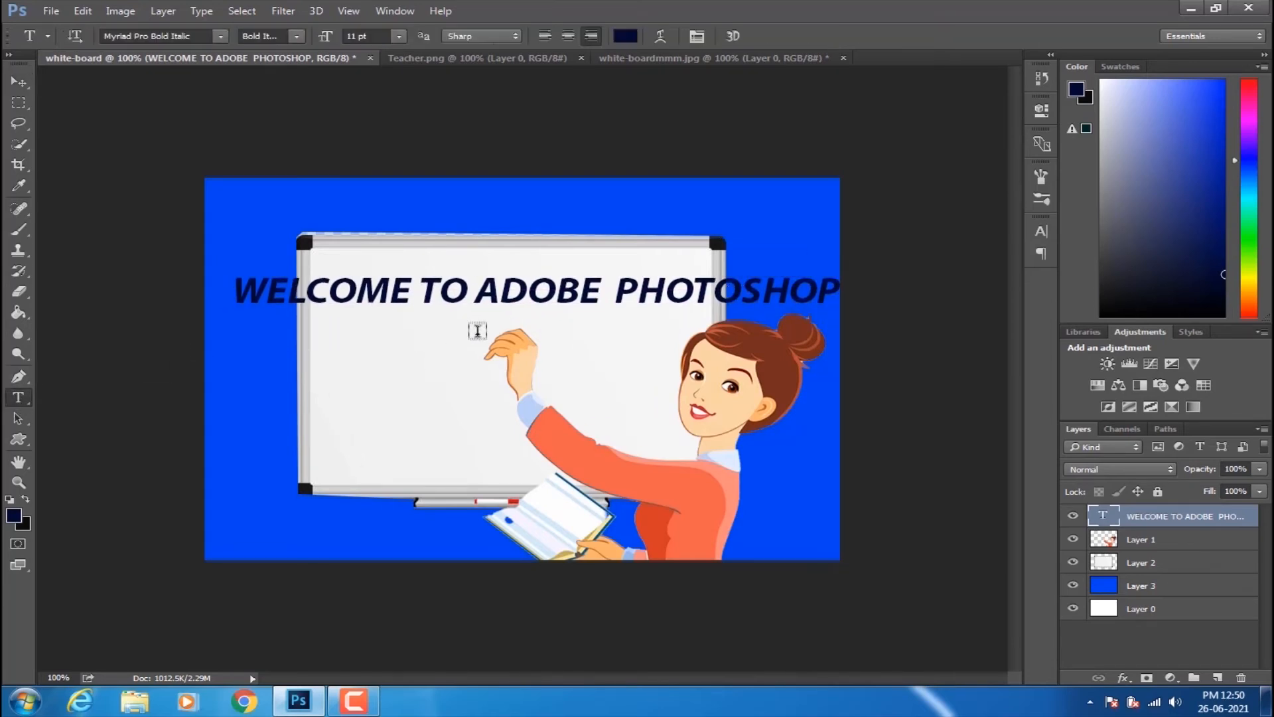
click(608, 295)
key(Return)
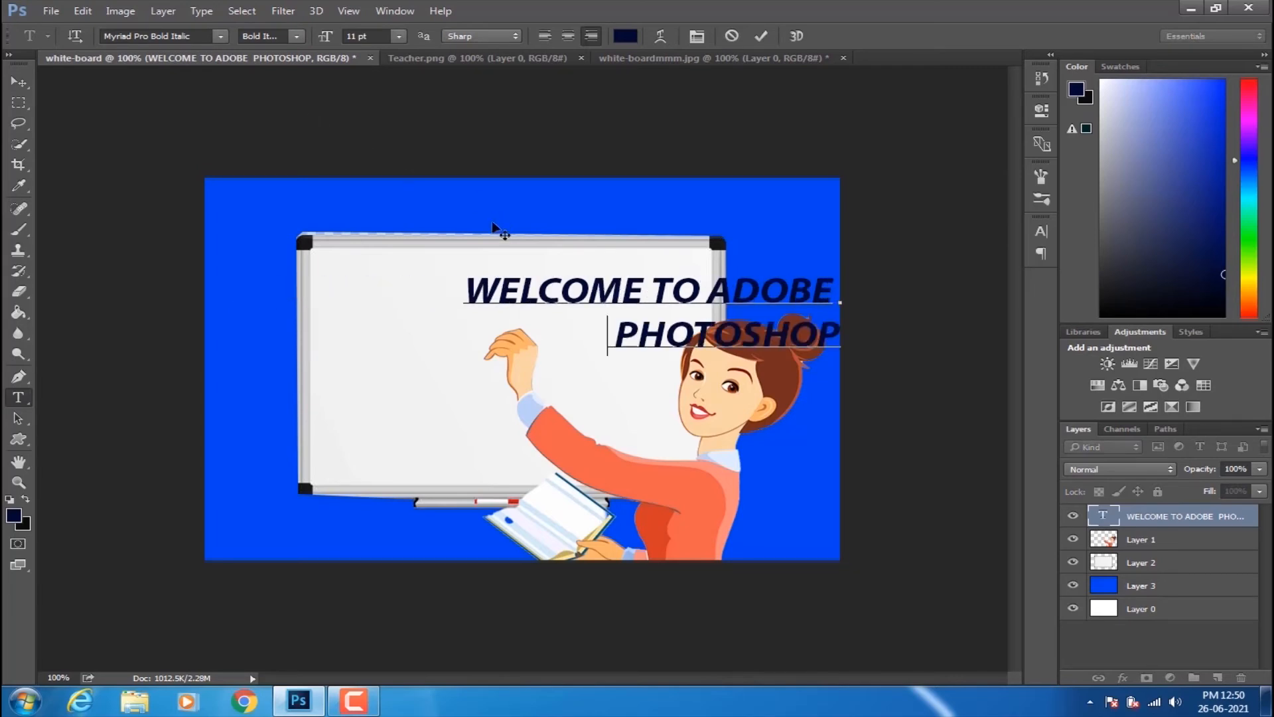
click(26, 89)
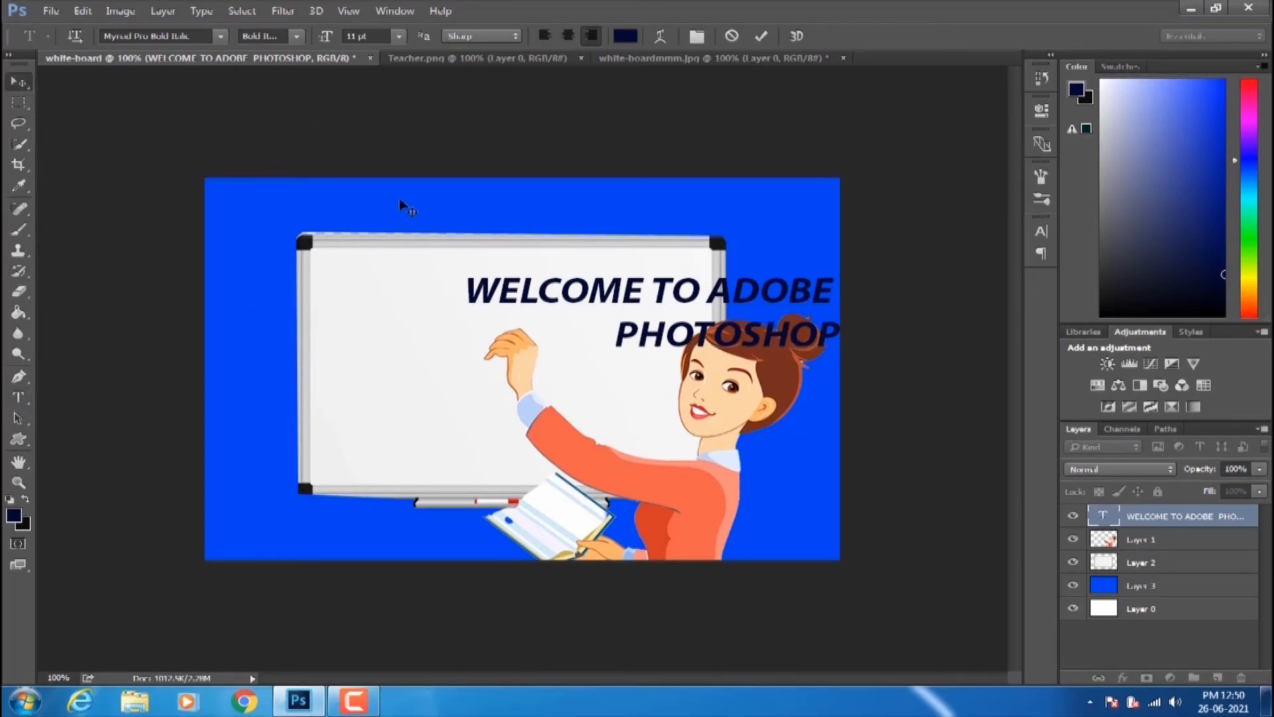
drag(527, 297, 407, 300)
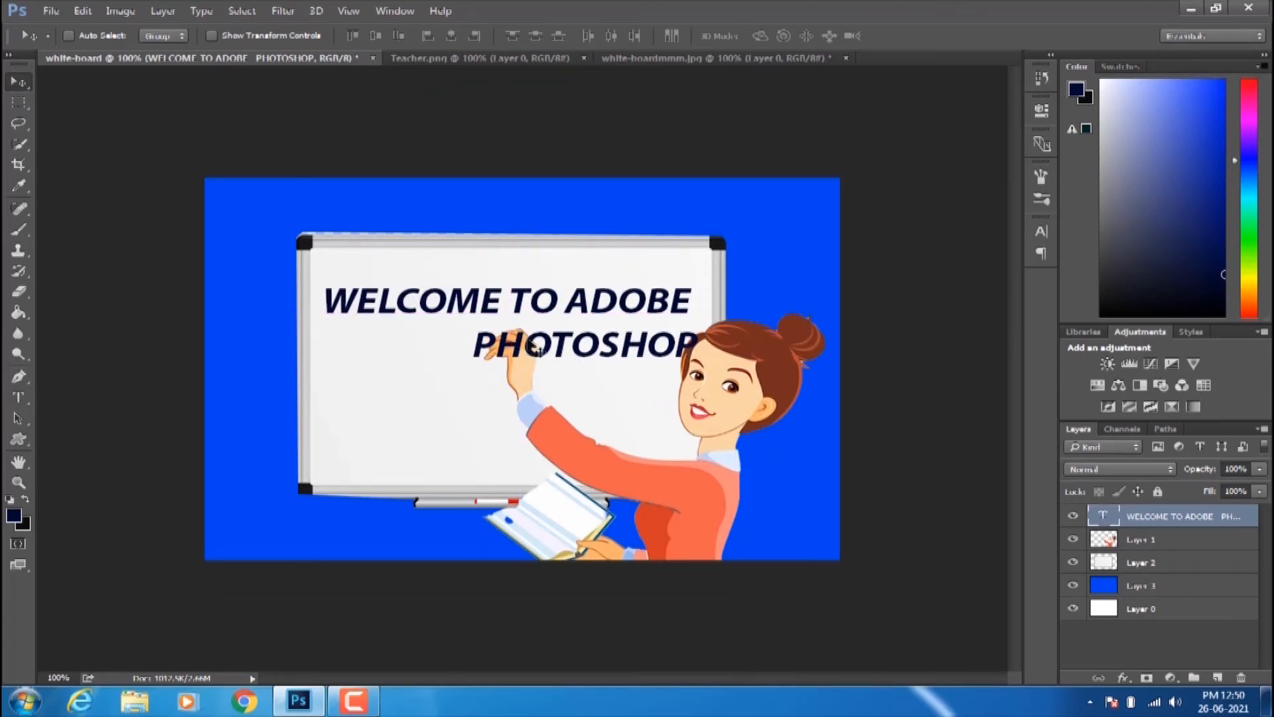
- Centre-align both lines of the welcome text and reposition it within the whiteboard's width, slightly lower on the board
click(18, 396)
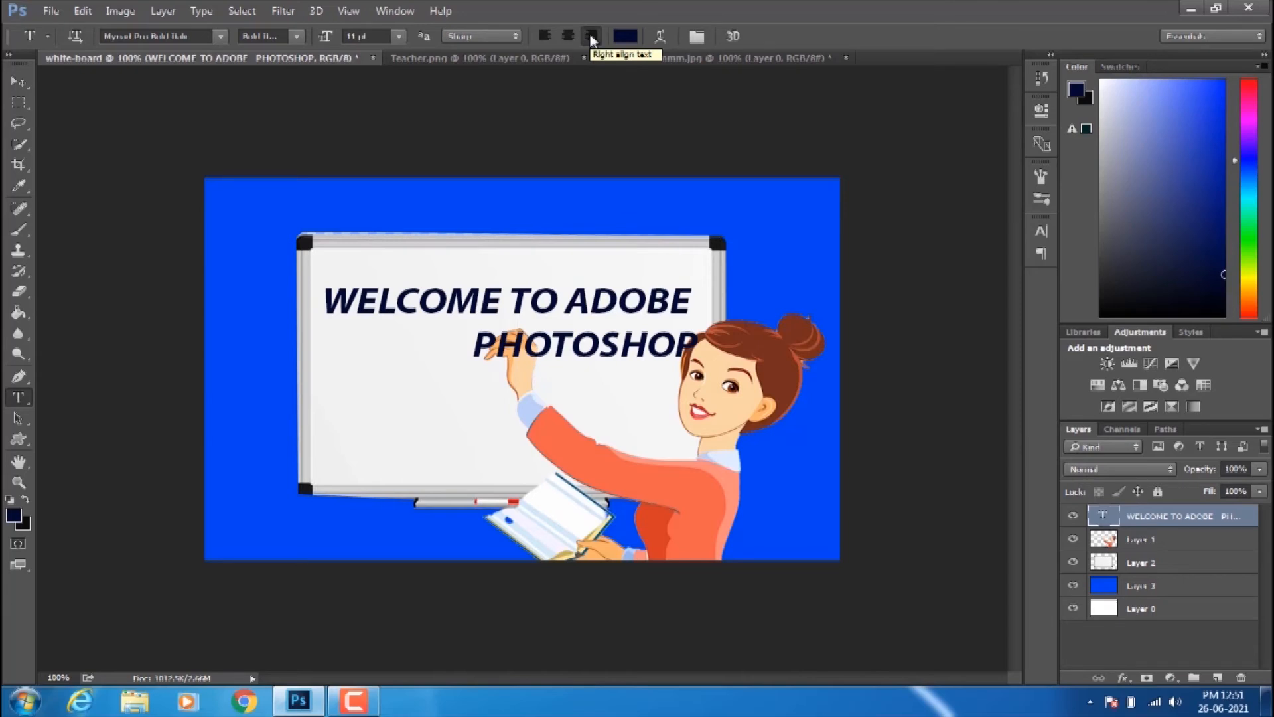
click(443, 295)
drag(320, 298, 703, 348)
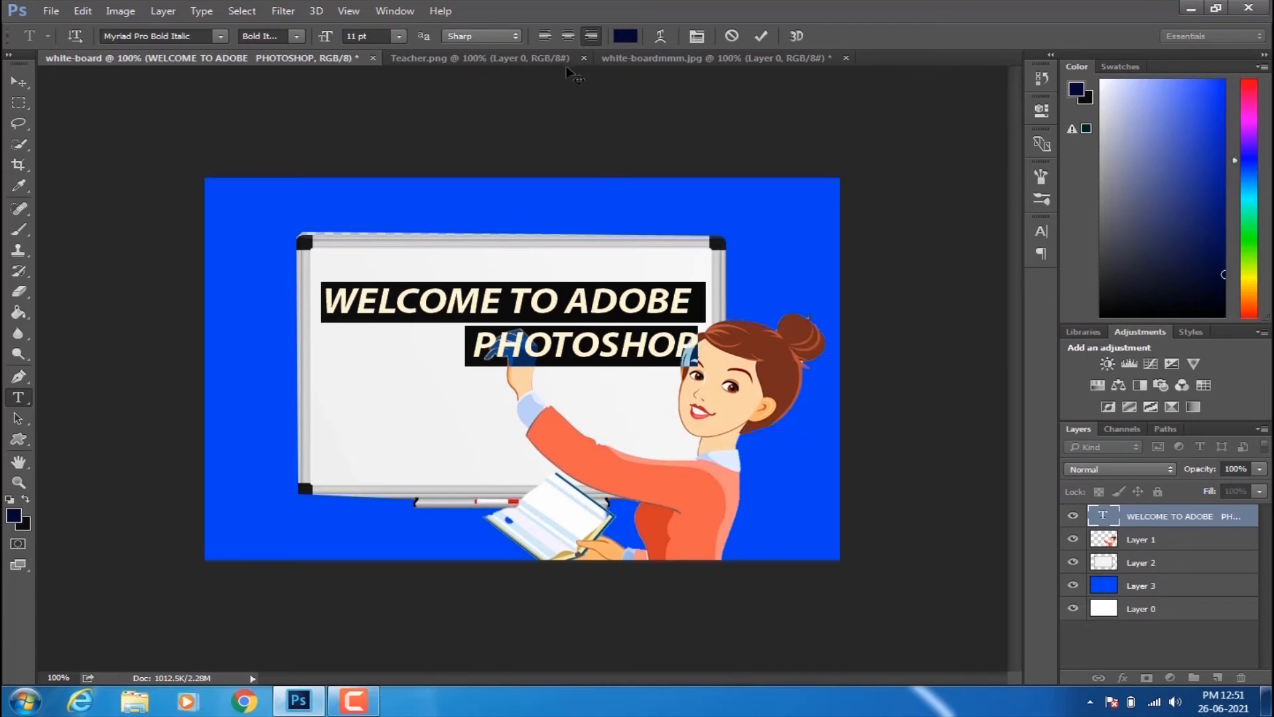
click(568, 36)
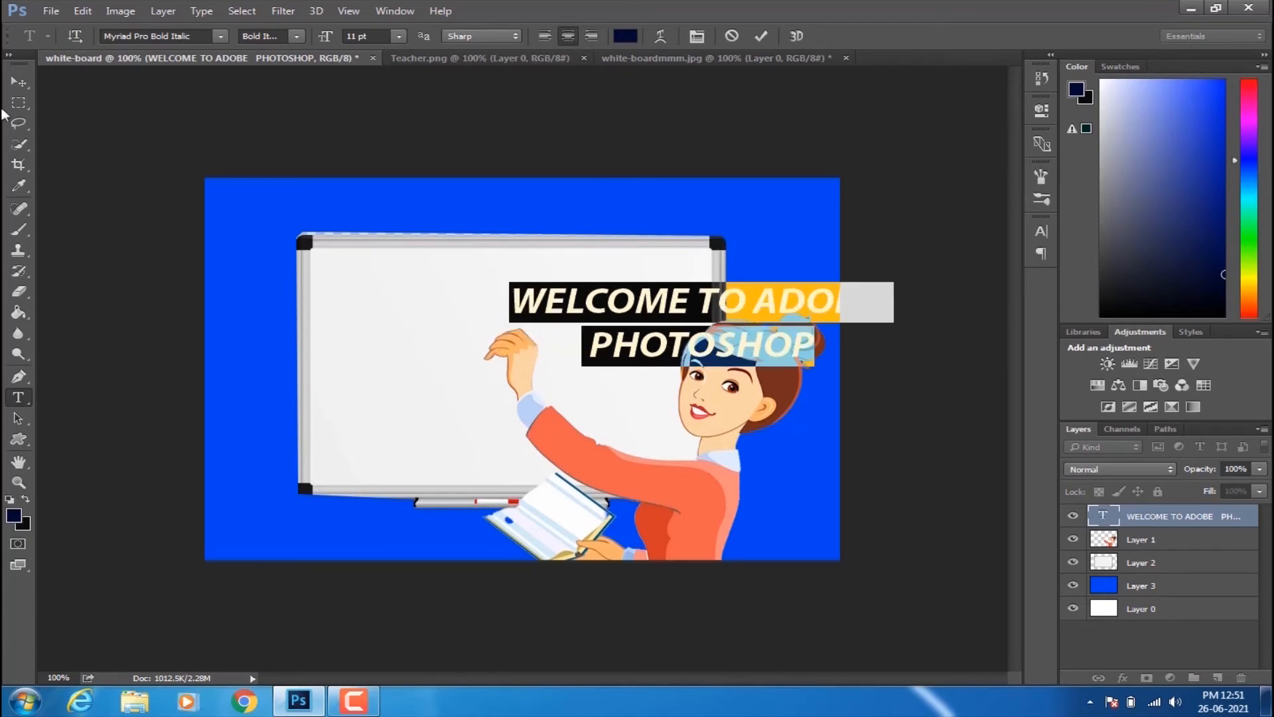
click(14, 83)
drag(618, 304, 456, 304)
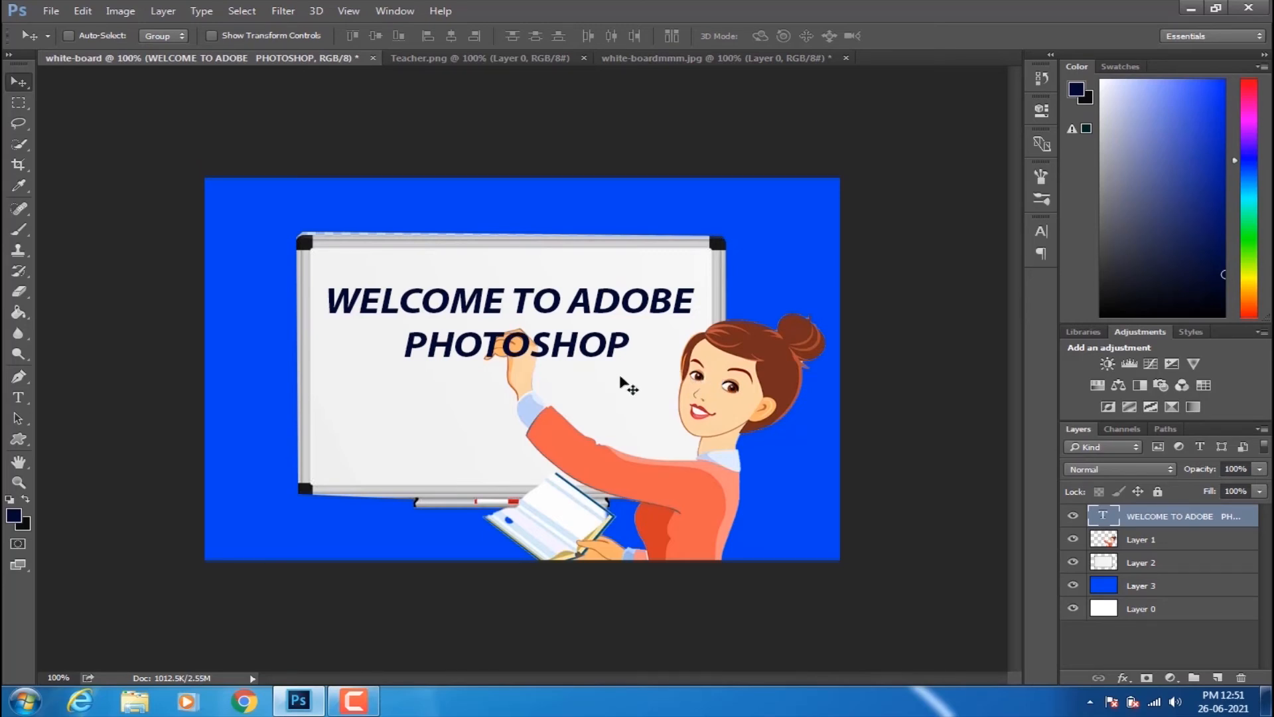
drag(564, 360, 562, 373)
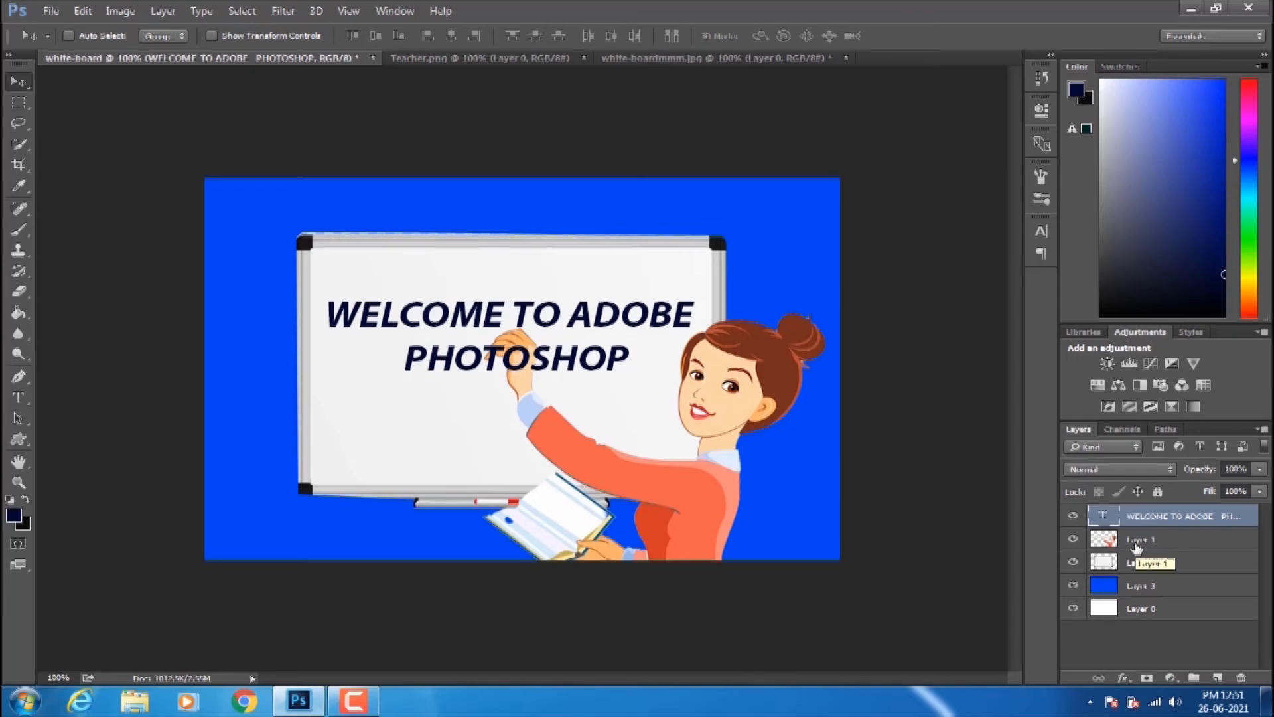
- Move the teacher's Layer 1 above the welcome text layer and shift the teacher slightly lower on the canvas
drag(1136, 543, 1135, 520)
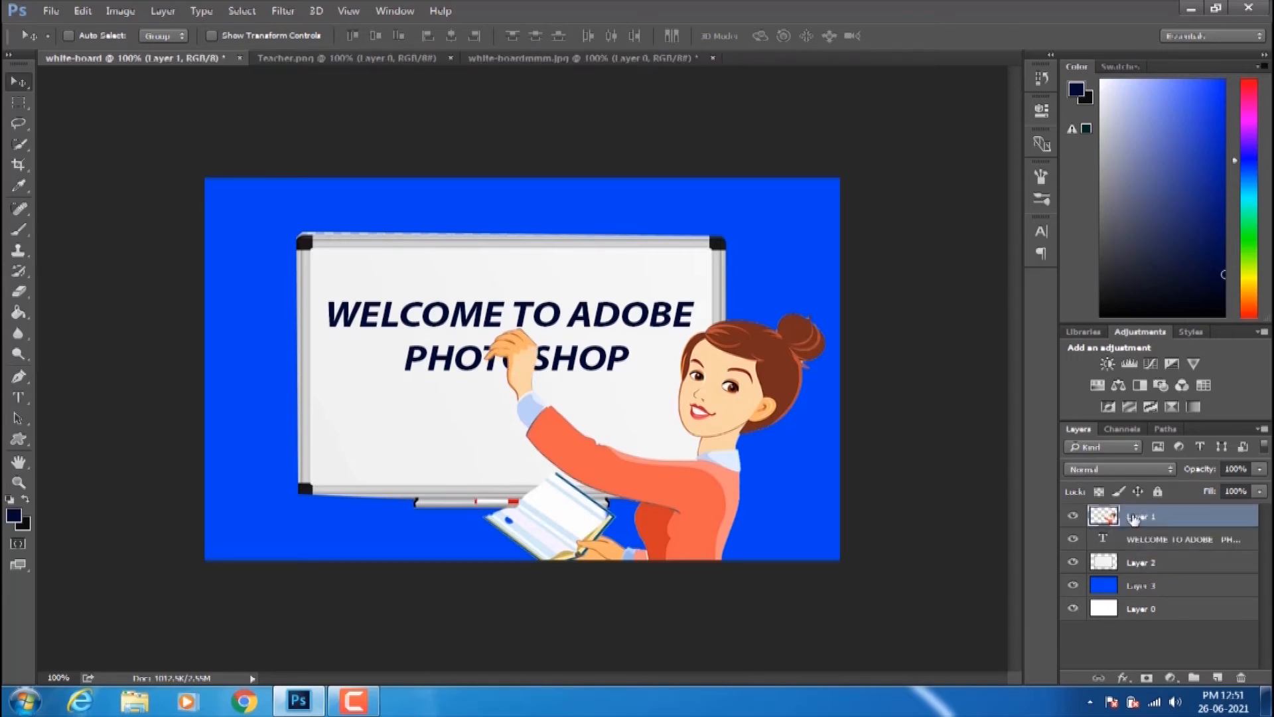
right_click(734, 367)
click(765, 376)
drag(764, 380, 738, 398)
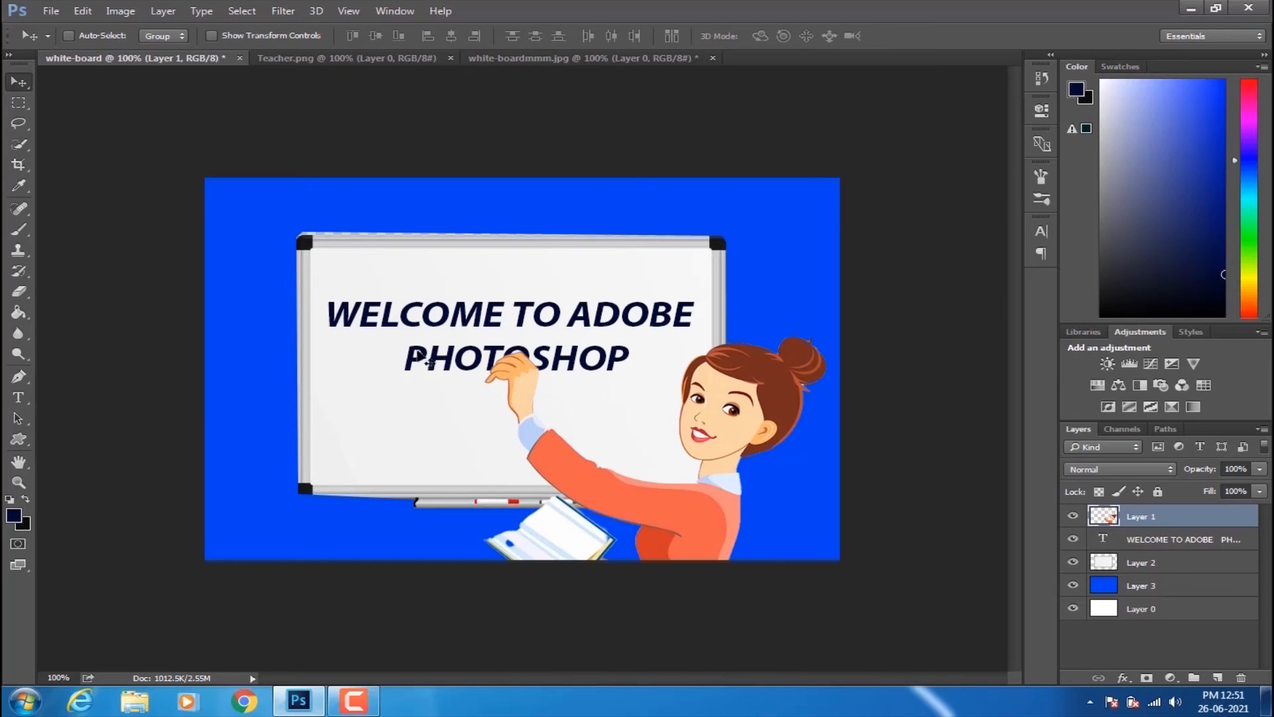
- Change the font of the whole welcome text to Segoe Script Bold
click(20, 398)
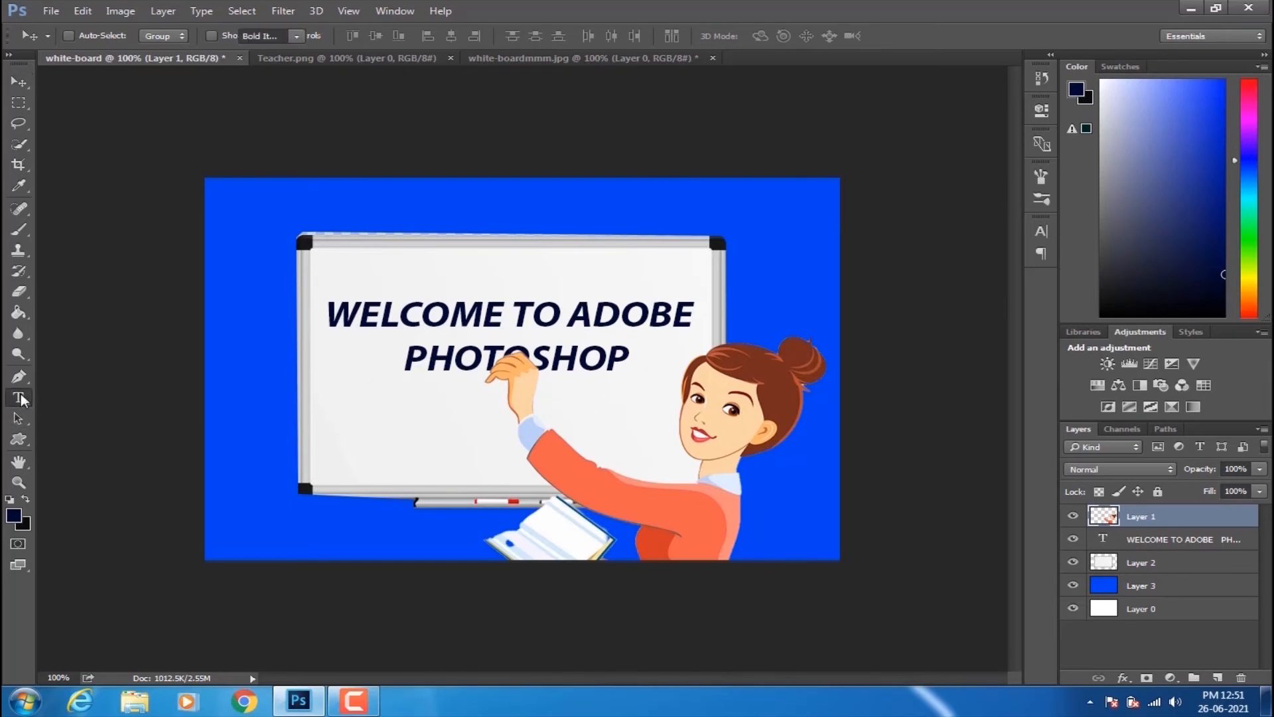
click(385, 318)
drag(325, 316, 637, 360)
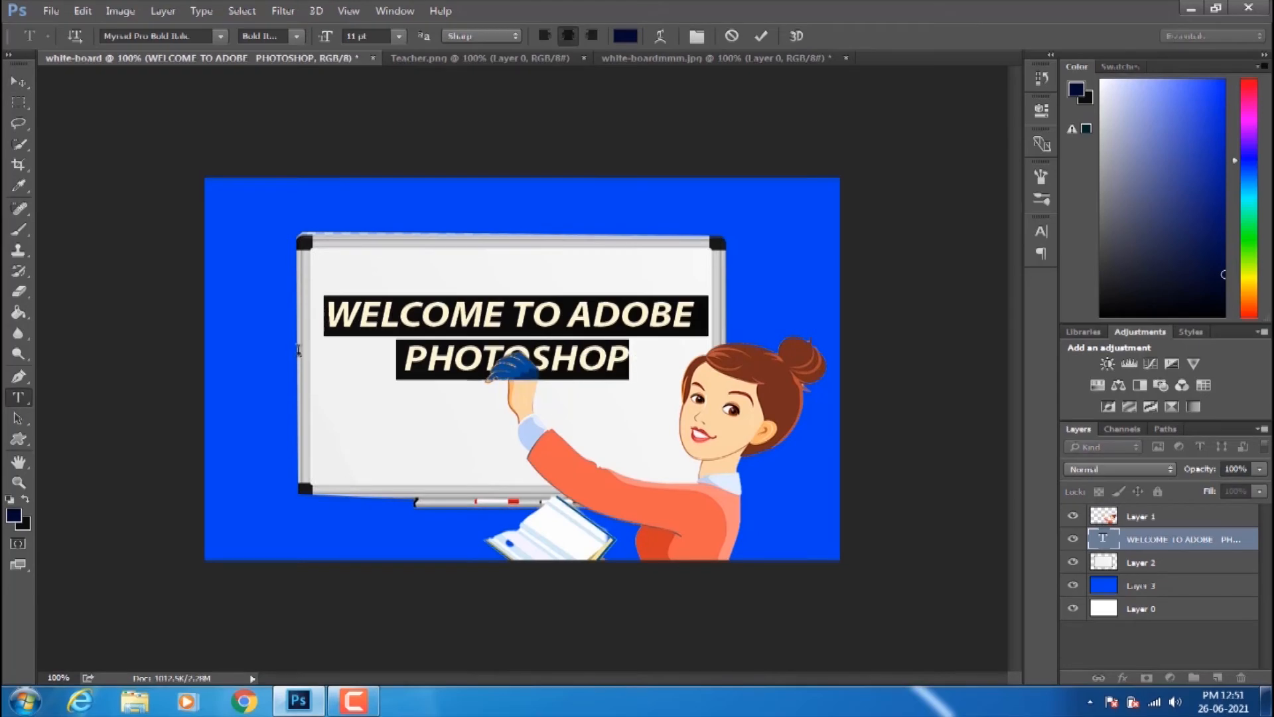
click(222, 37)
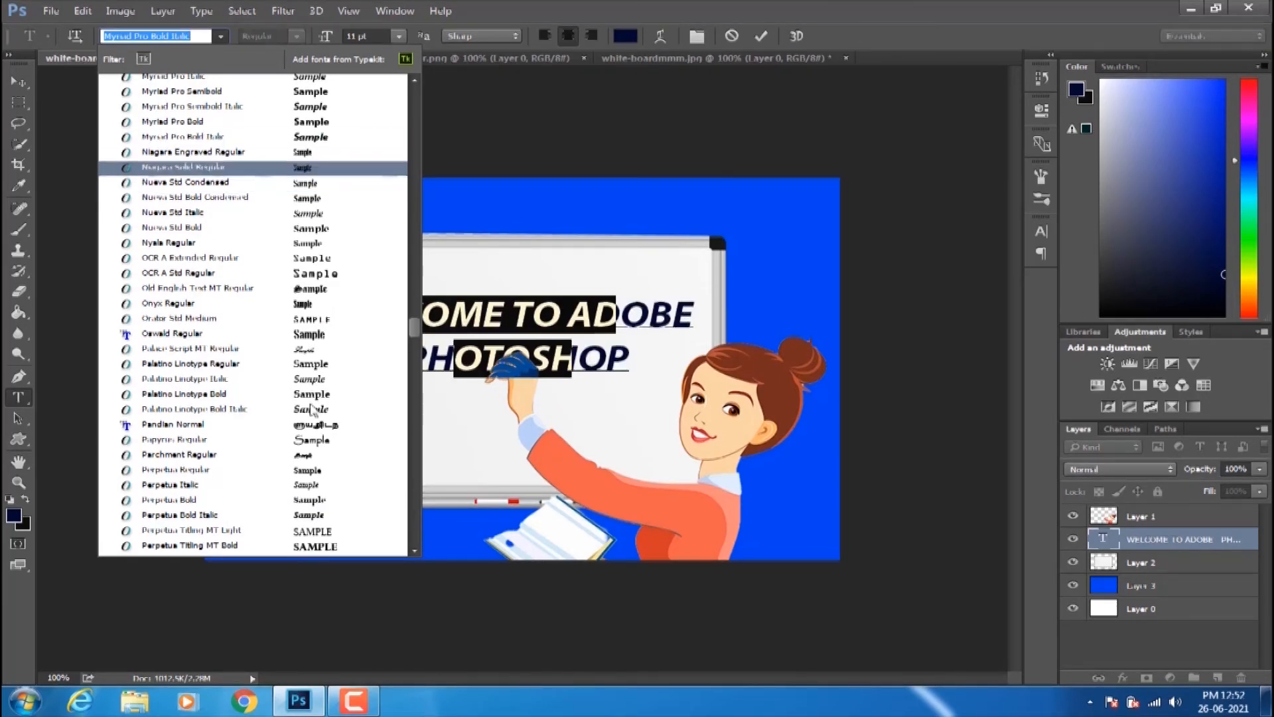
drag(412, 332, 412, 352)
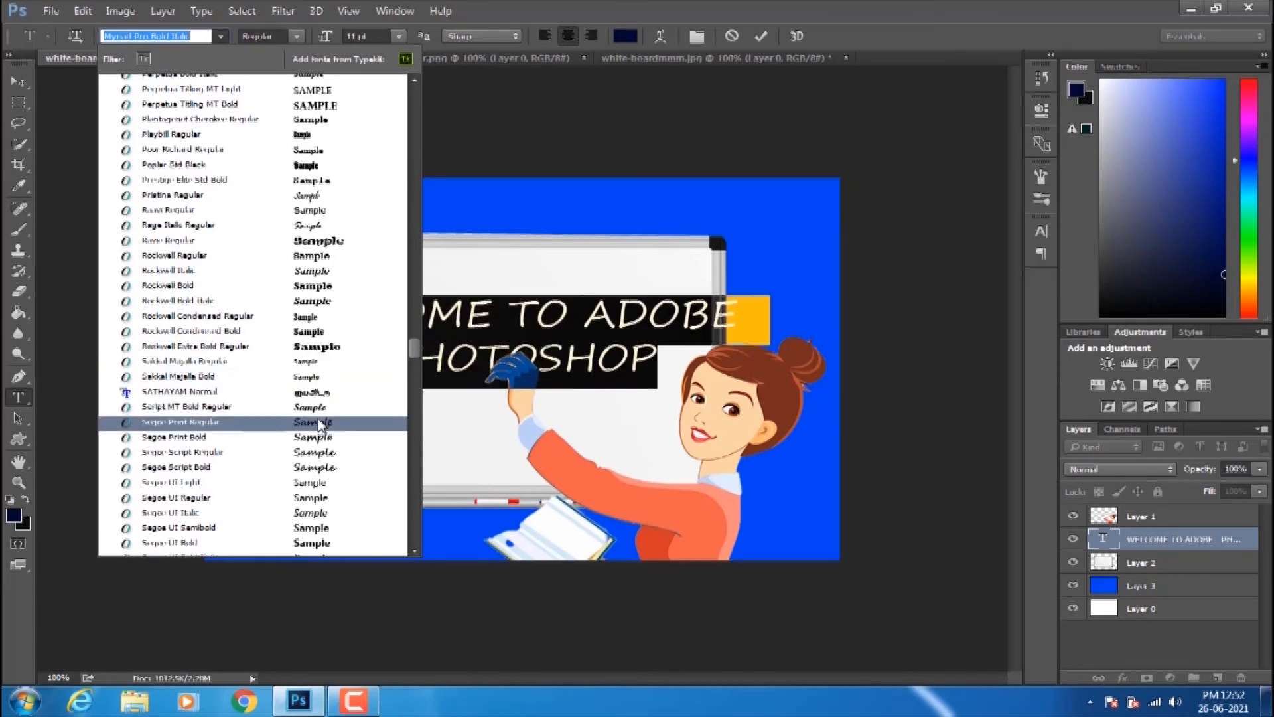
click(325, 468)
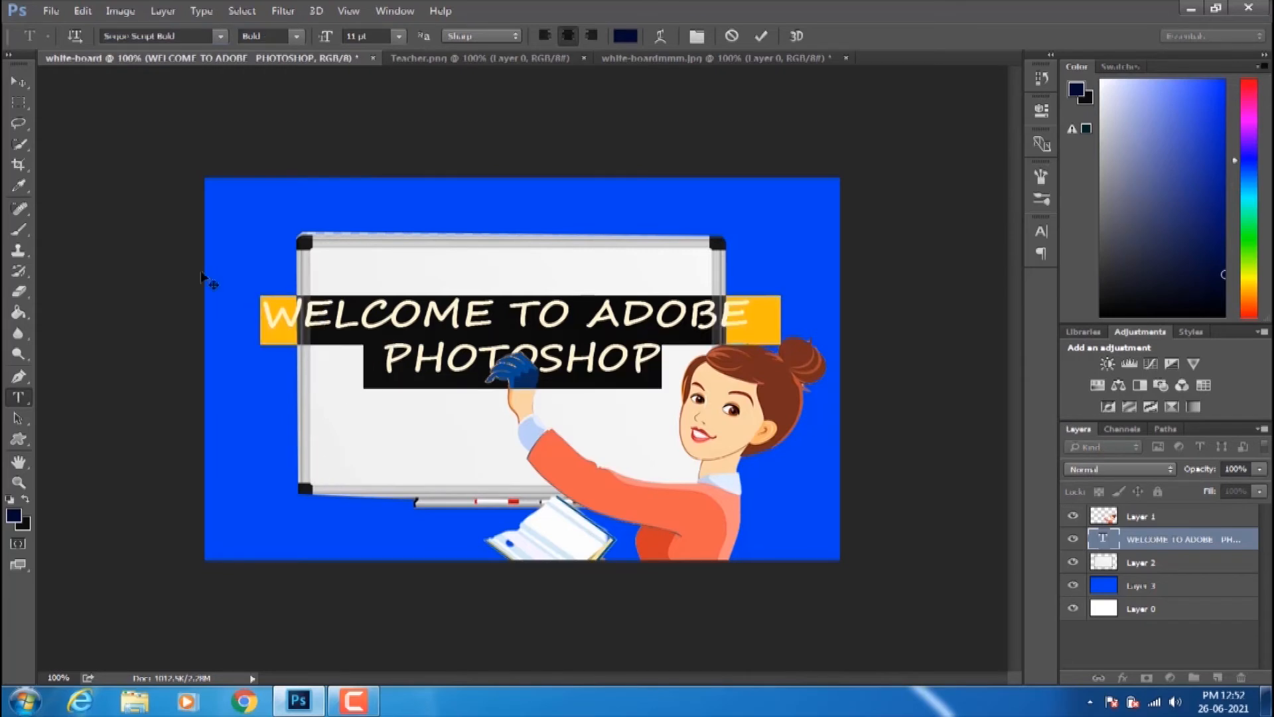
click(16, 84)
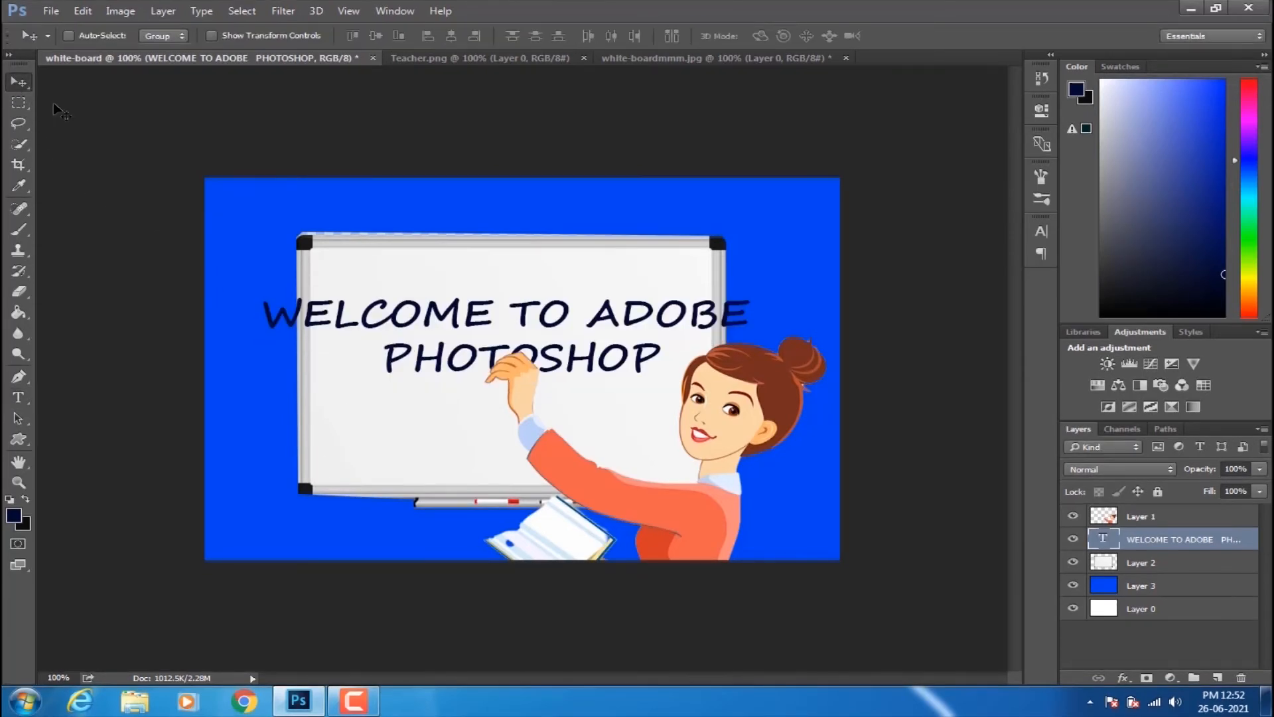
- Set the font size of both lines of the welcome text to 8 pt
click(20, 397)
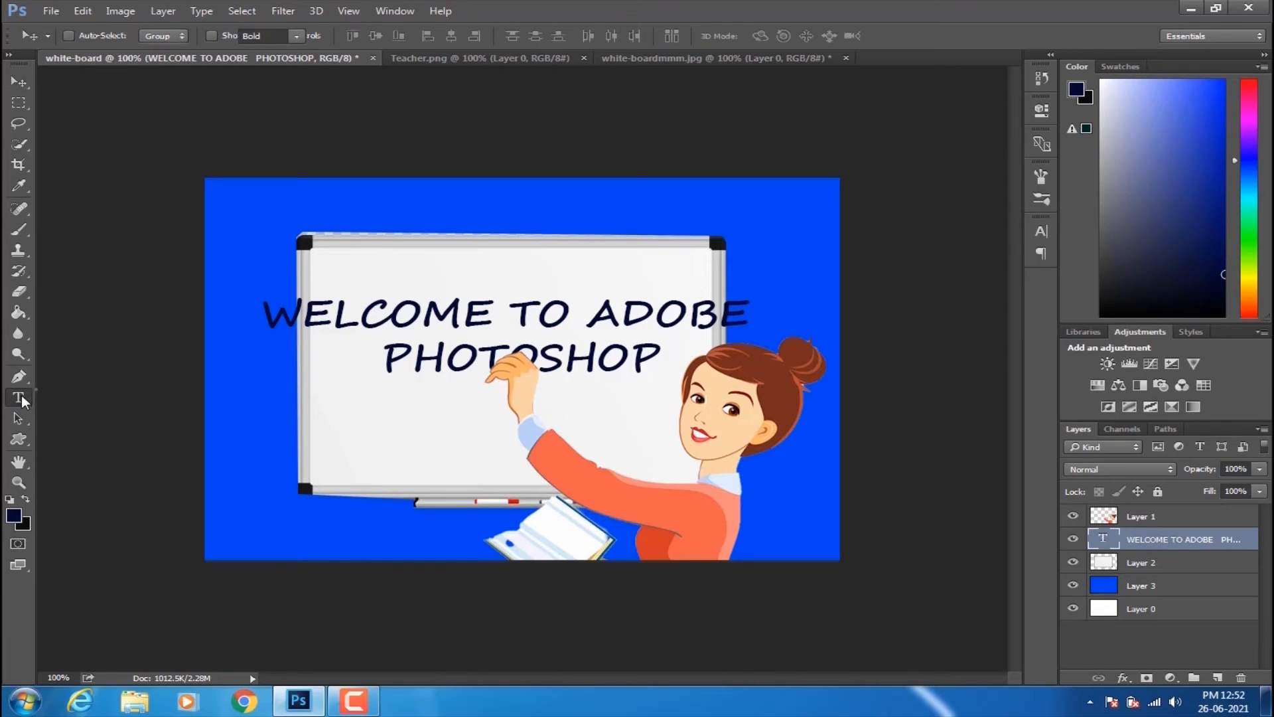
click(20, 86)
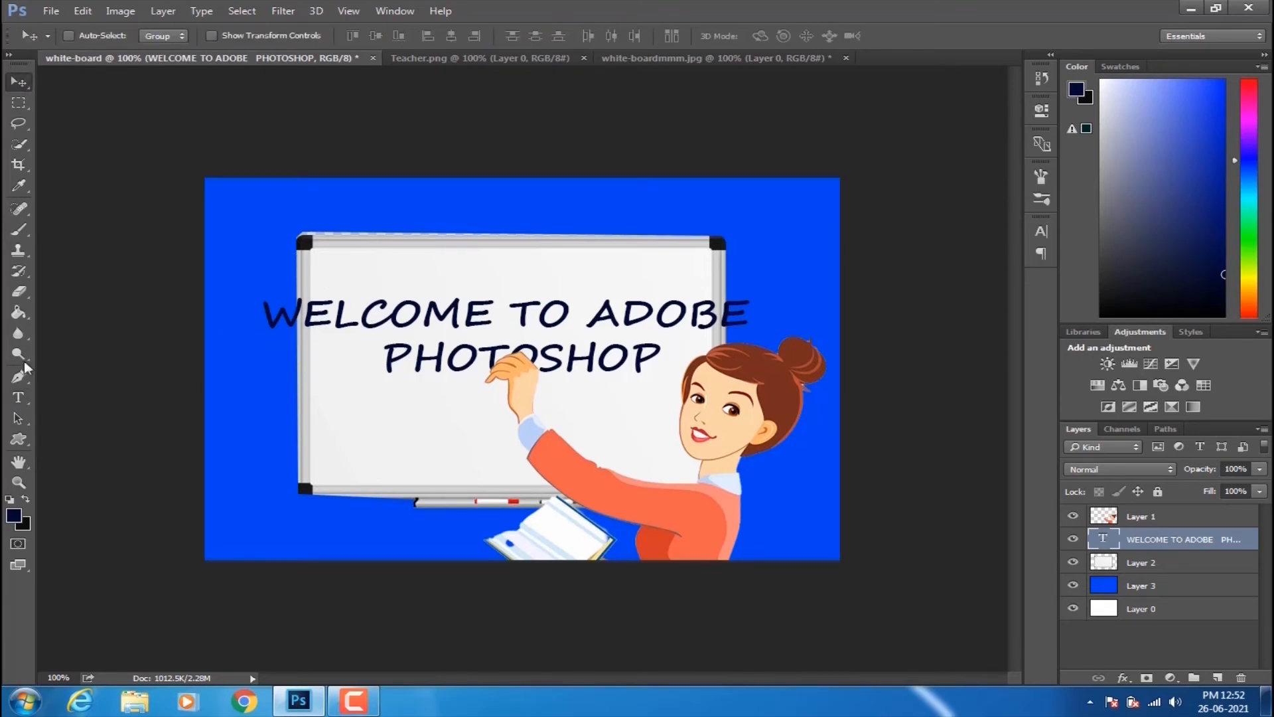
click(20, 398)
click(362, 324)
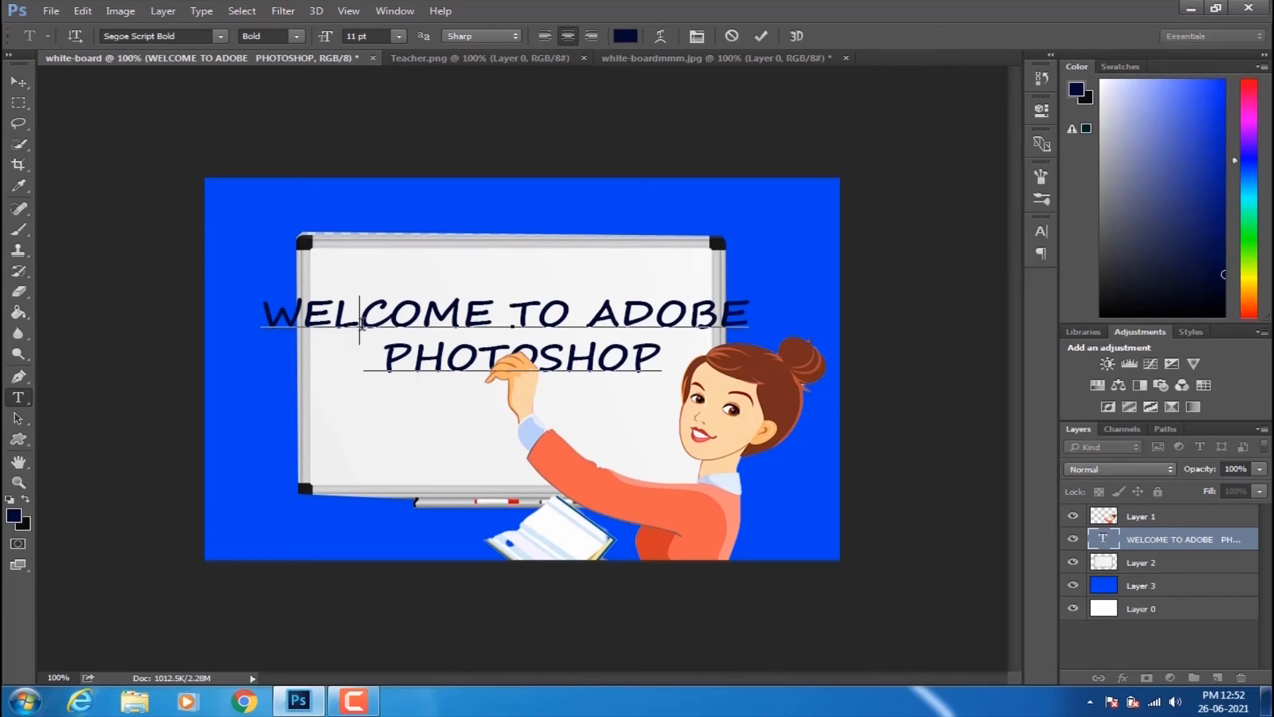
drag(292, 319, 666, 388)
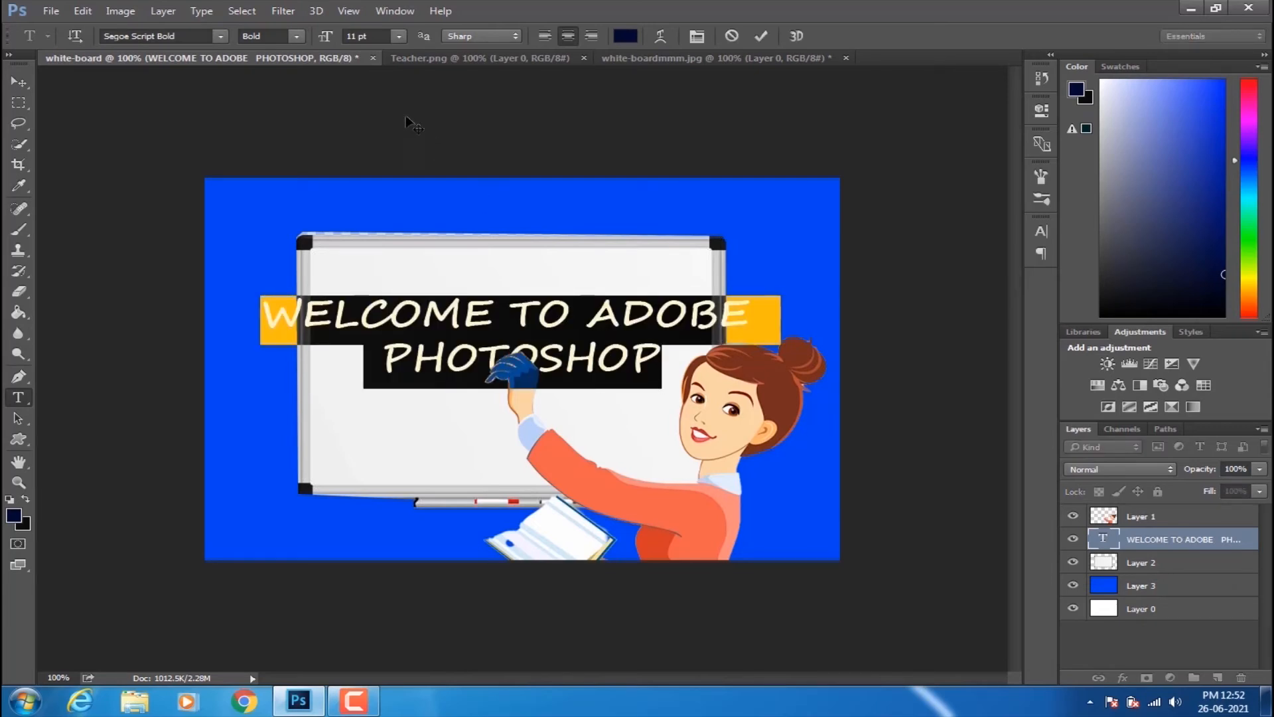
click(399, 36)
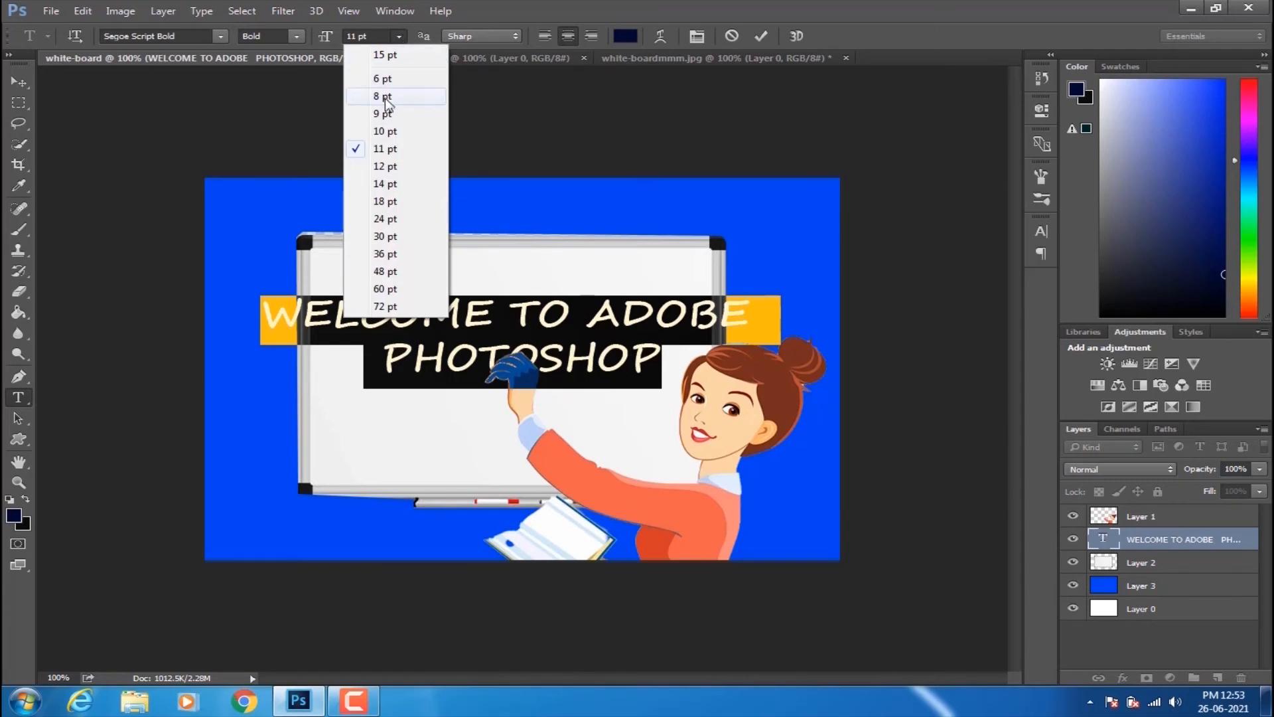
click(385, 98)
click(22, 82)
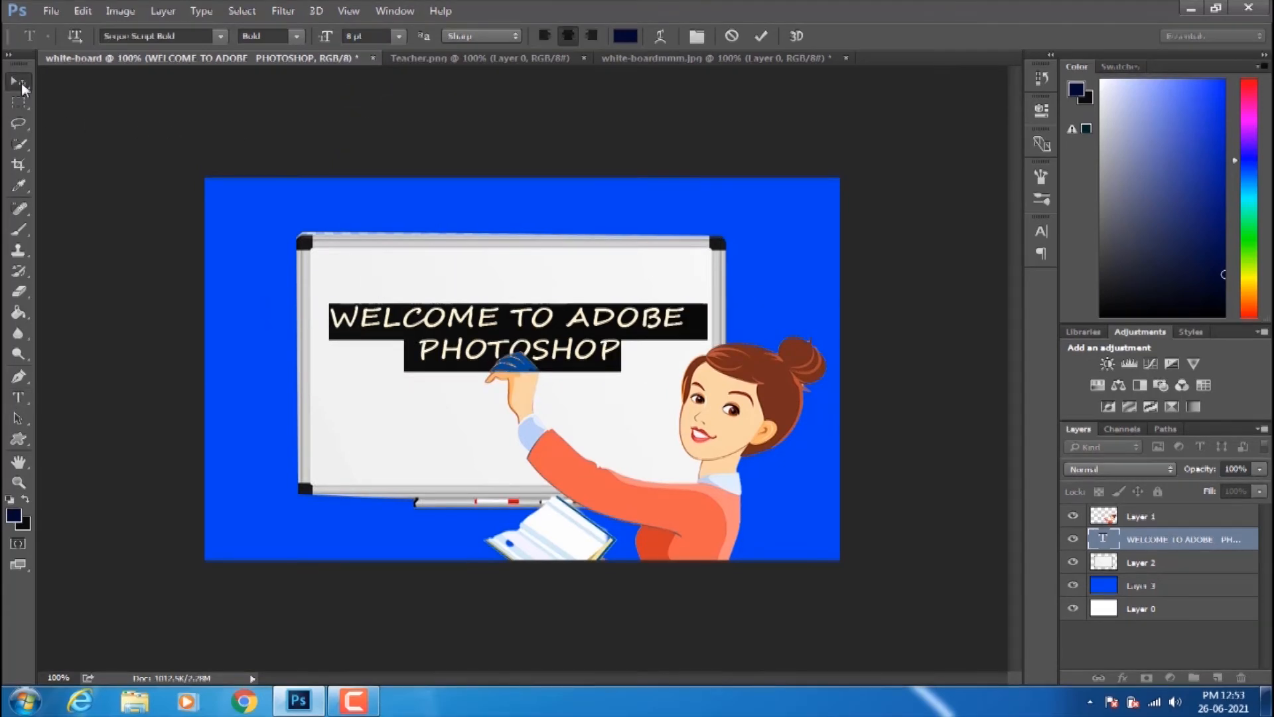
- Select the welcome text layer and move it slightly lower on the whiteboard, so the second line runs behind the teacher's hand
right_click(575, 363)
click(594, 363)
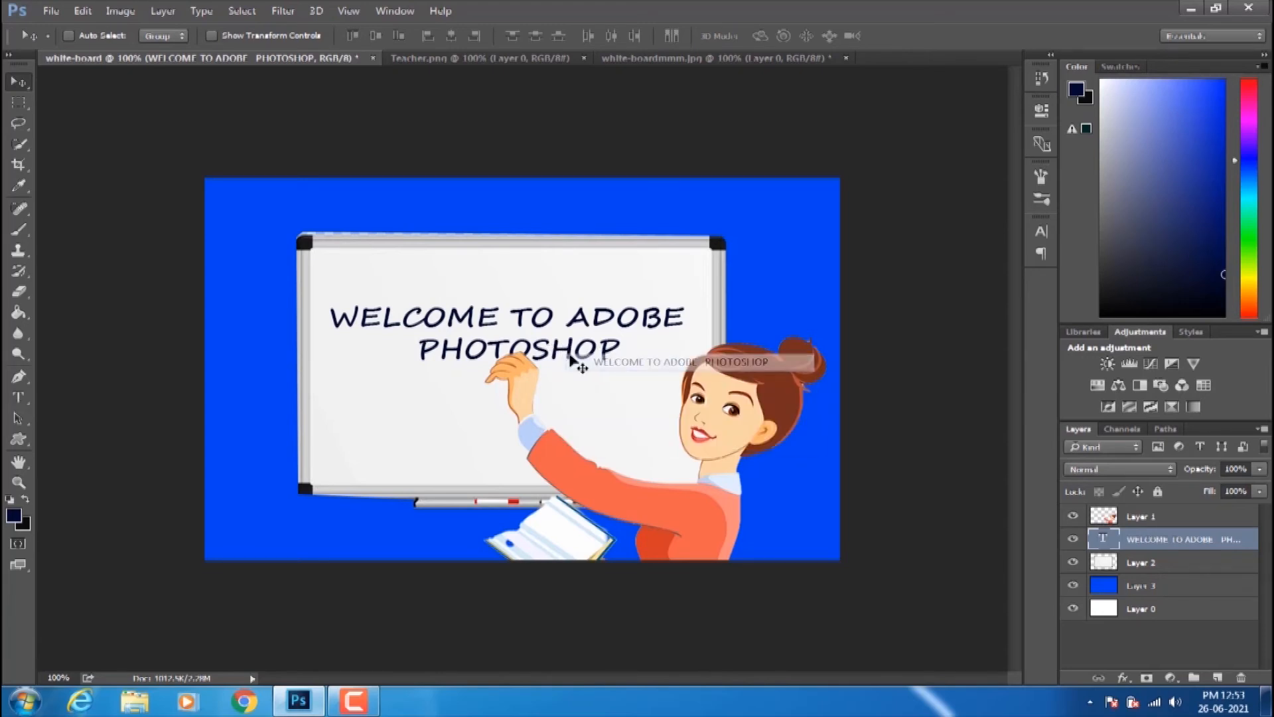
drag(568, 352, 562, 377)
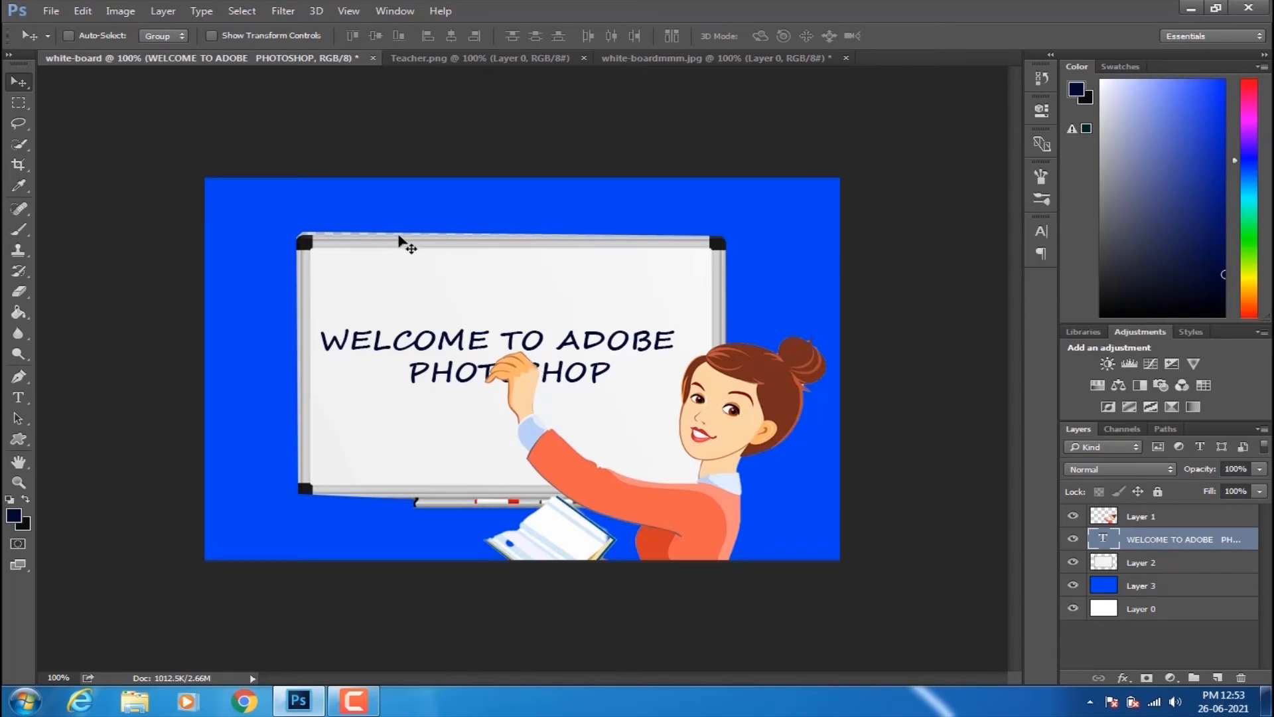
- Erase the leftover checkered strip along the whiteboard's upper edge on Layer 2 with a 13 px eraser
key(ctrl+plus)
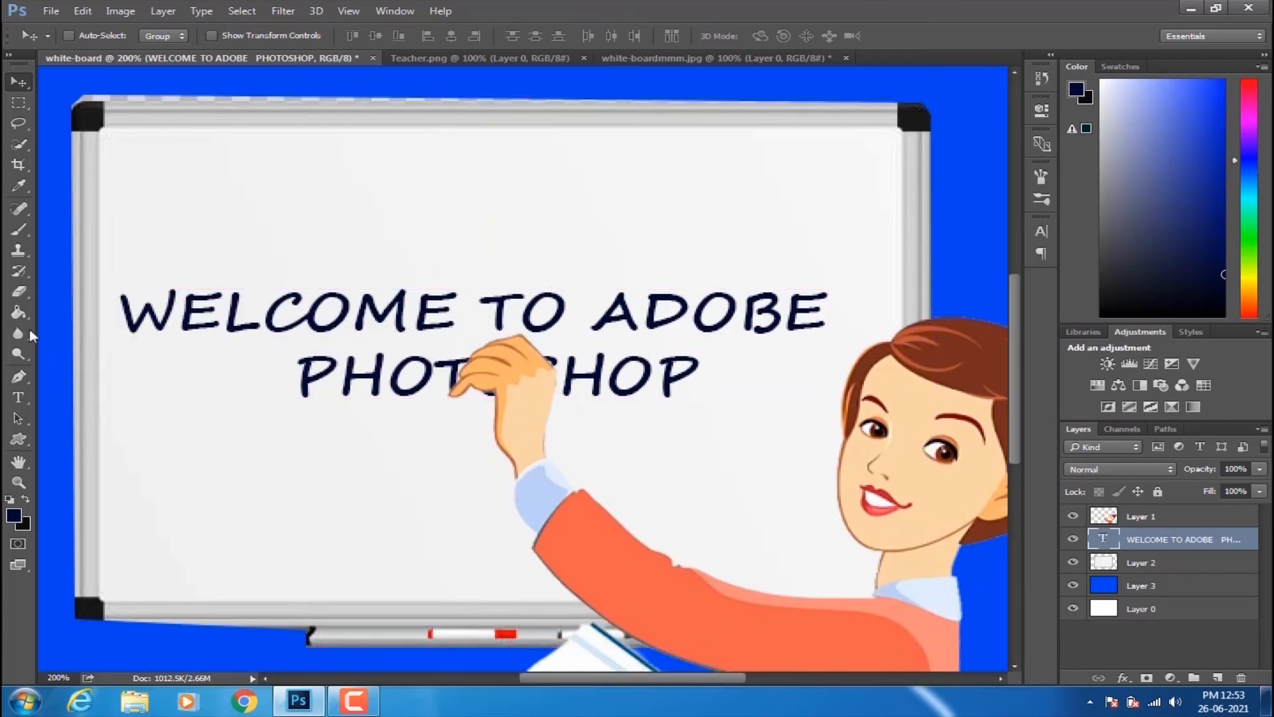
click(18, 296)
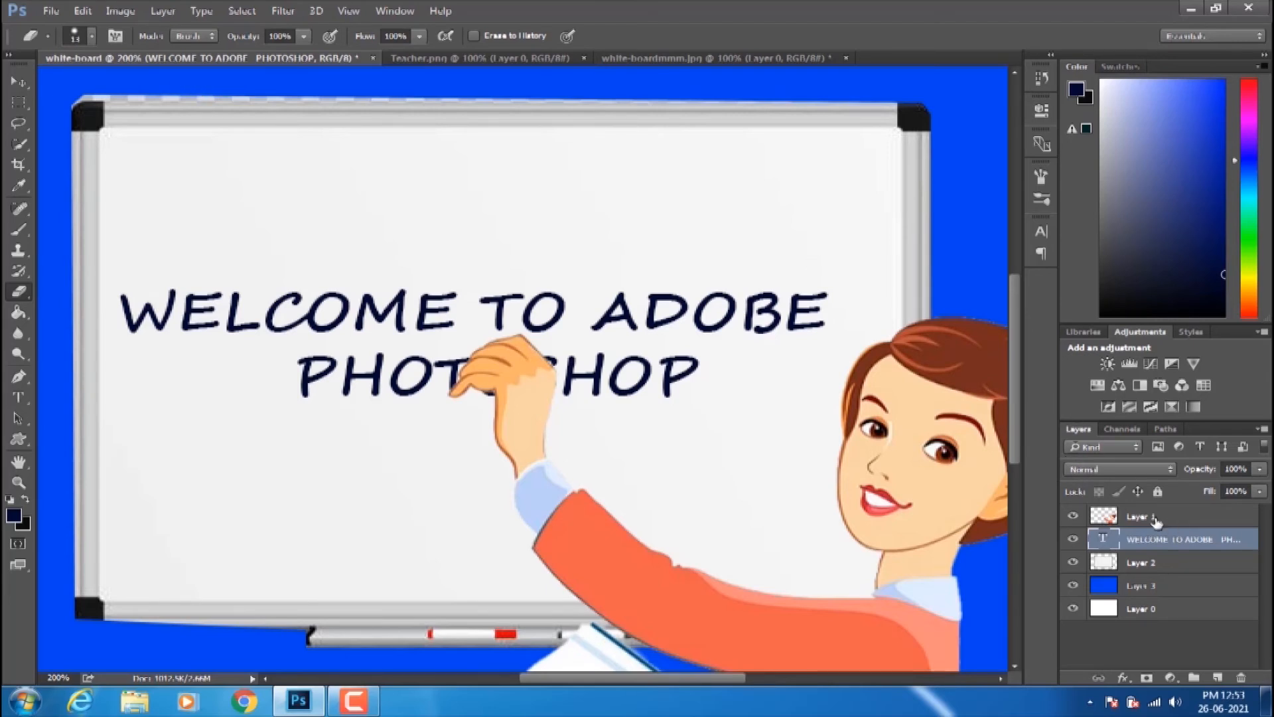
click(1152, 565)
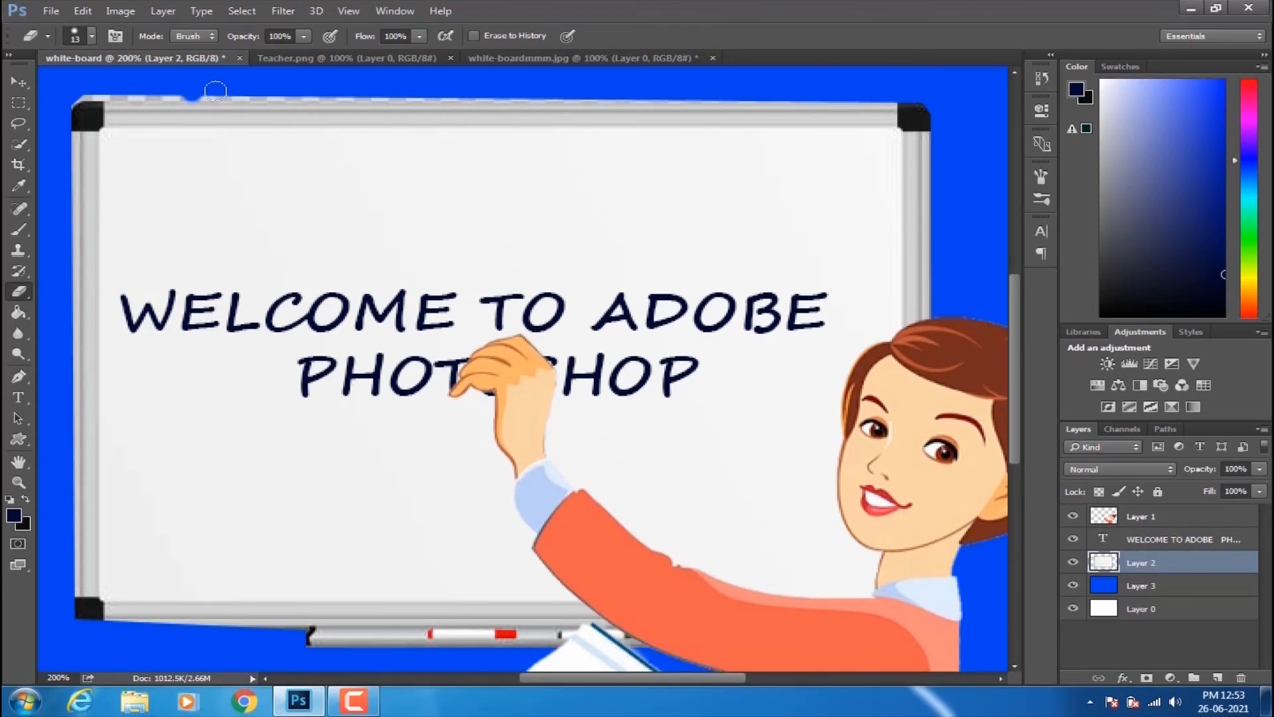
click(1136, 585)
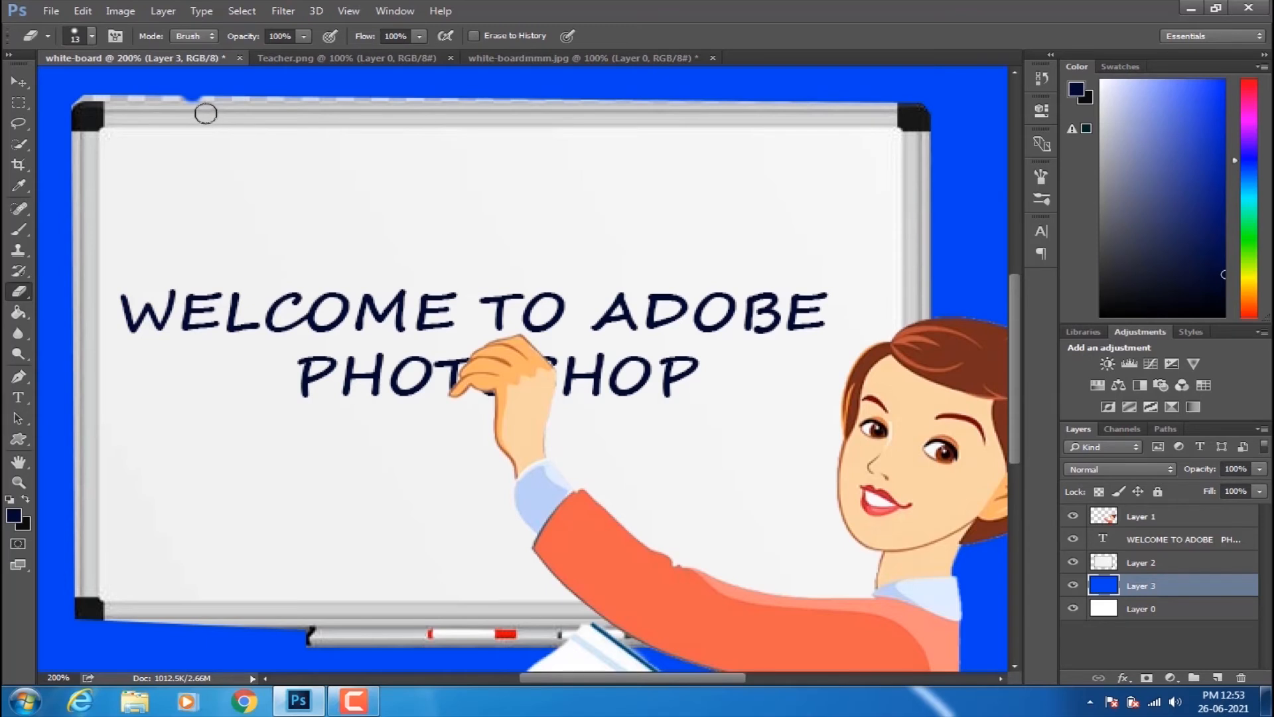
click(1140, 565)
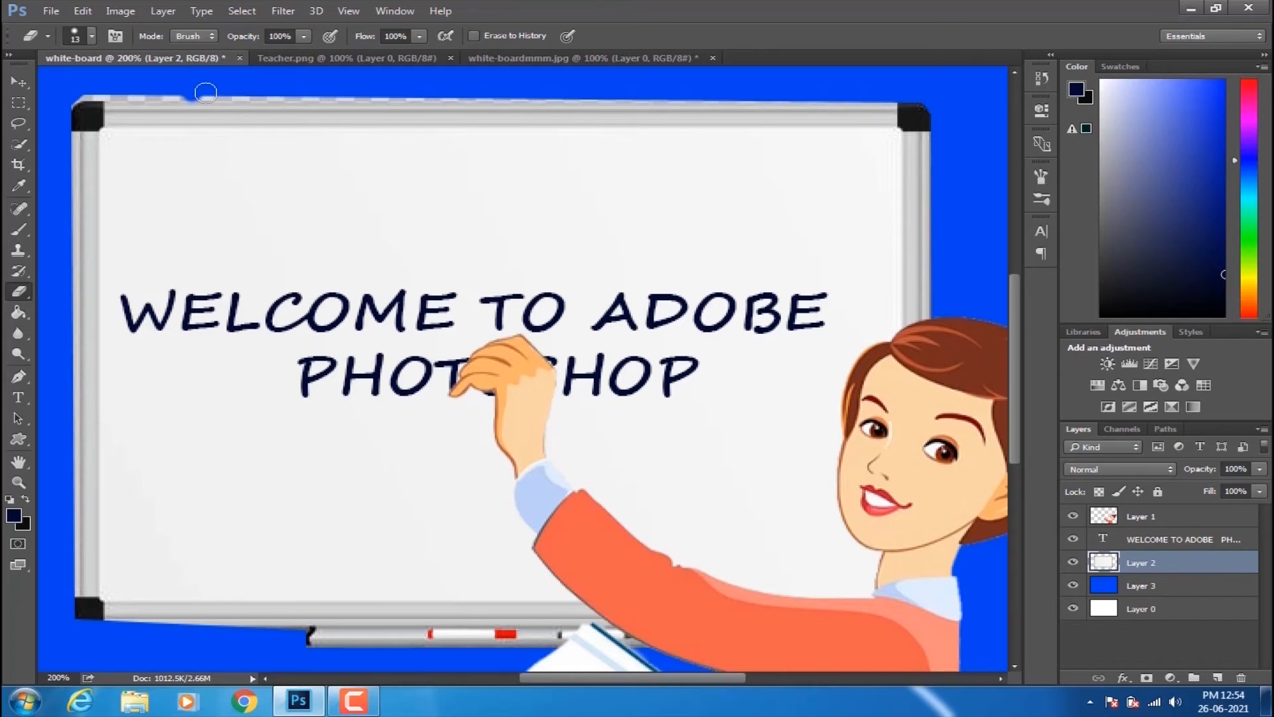
drag(206, 93, 241, 90)
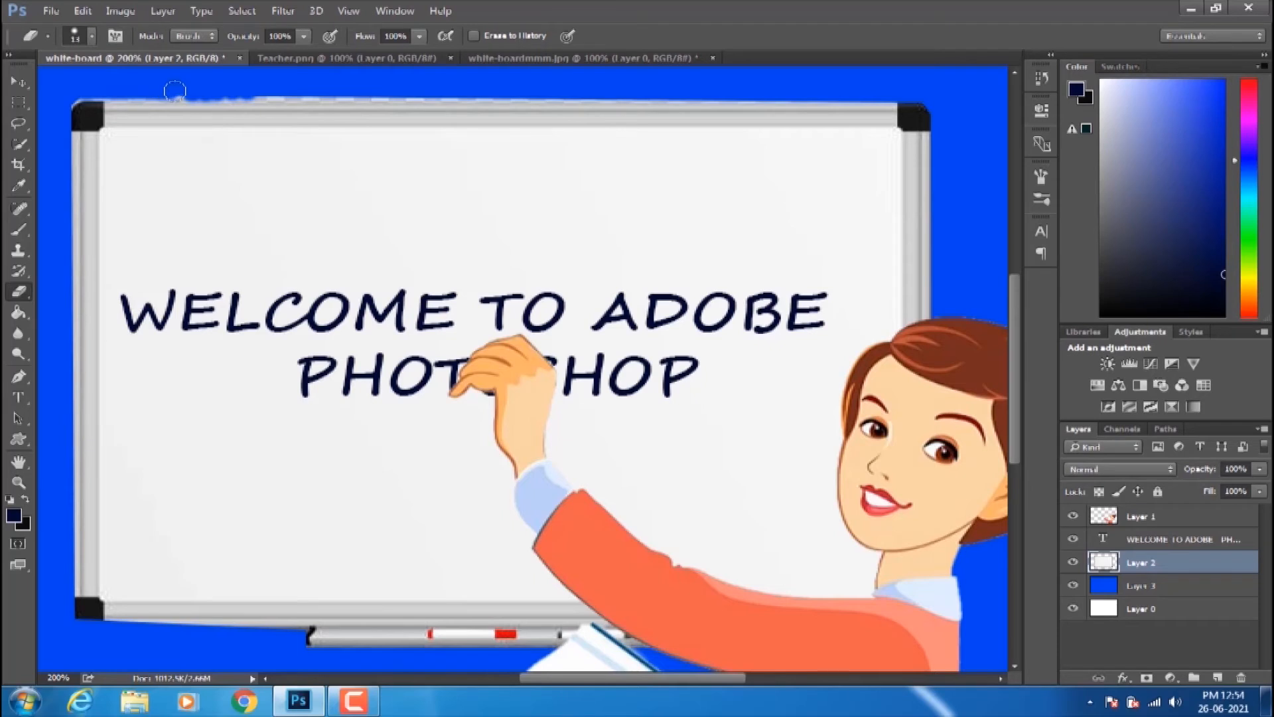
drag(196, 93, 649, 100)
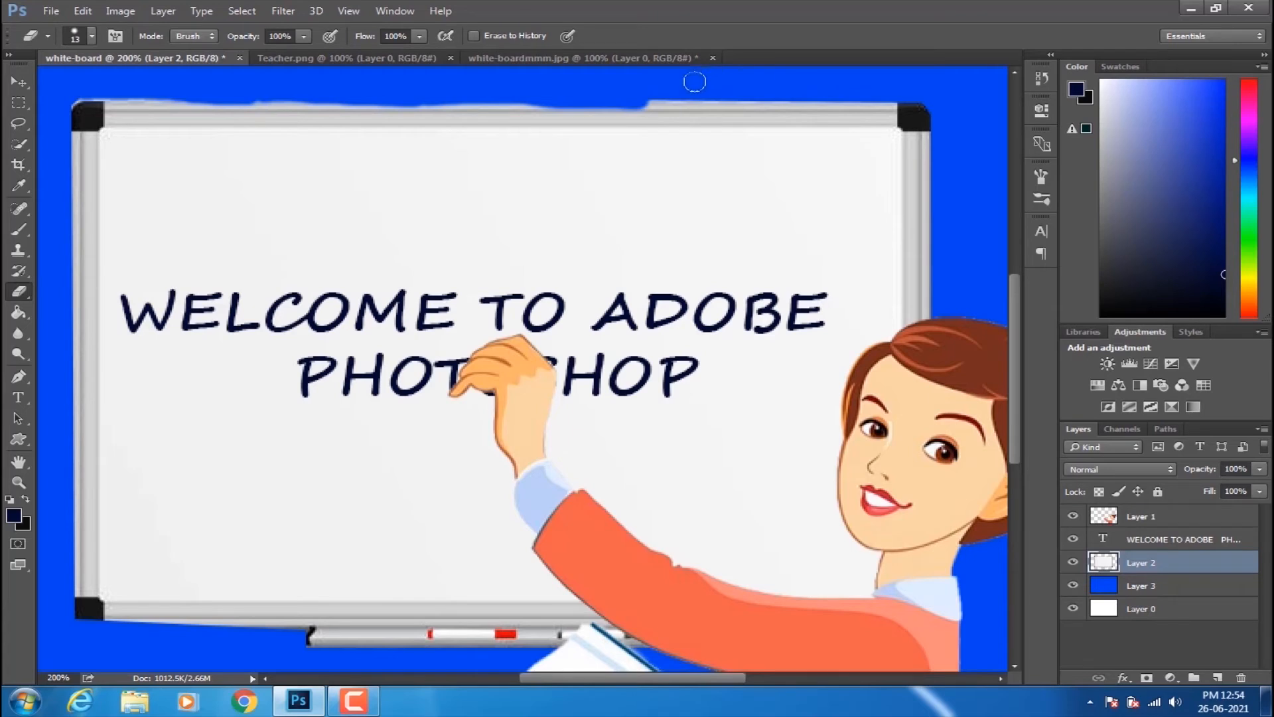
drag(653, 98, 892, 94)
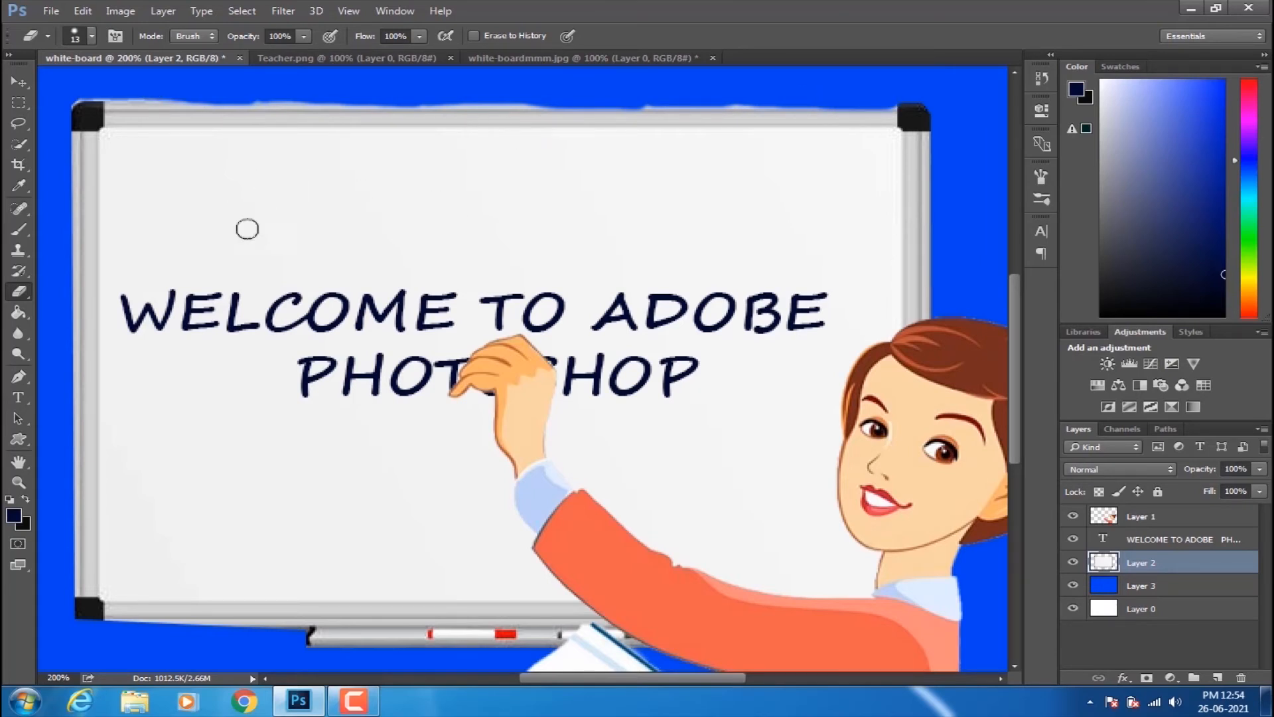
- Try erasing on the blue background Layer 3 above the whiteboard's upper-left corner, and undo that stroke
click(1139, 590)
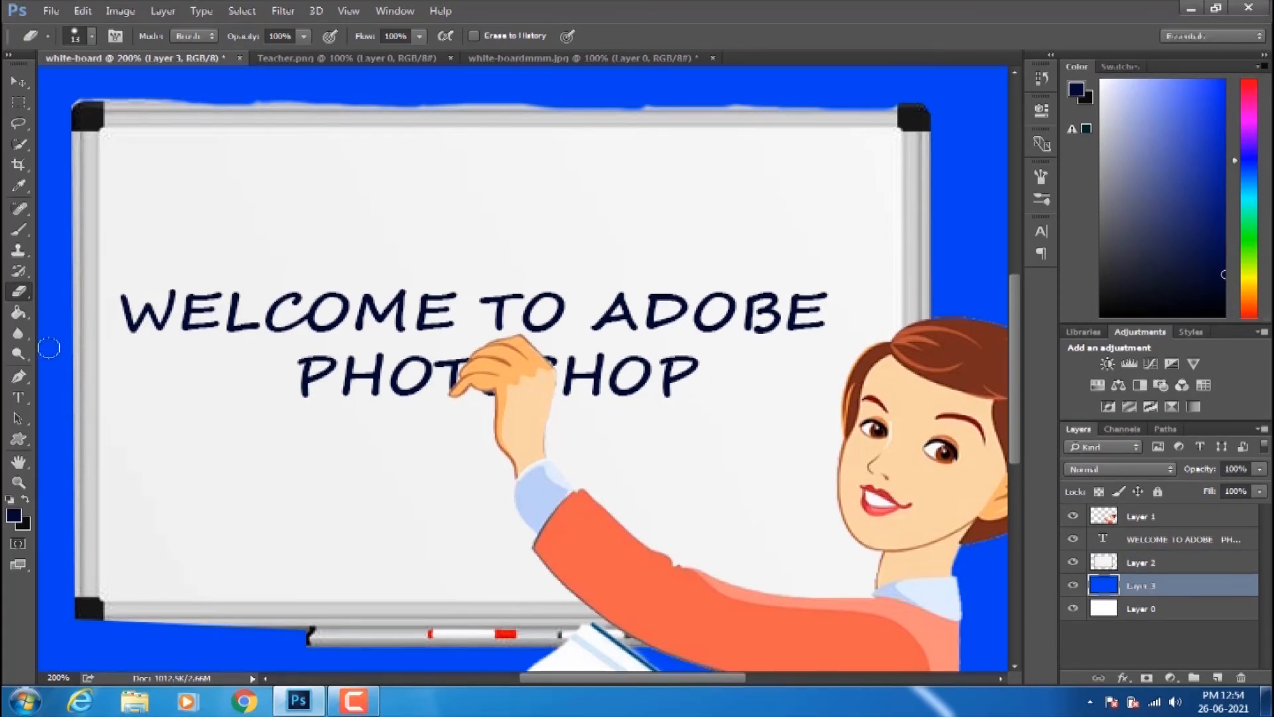
drag(100, 89, 129, 92)
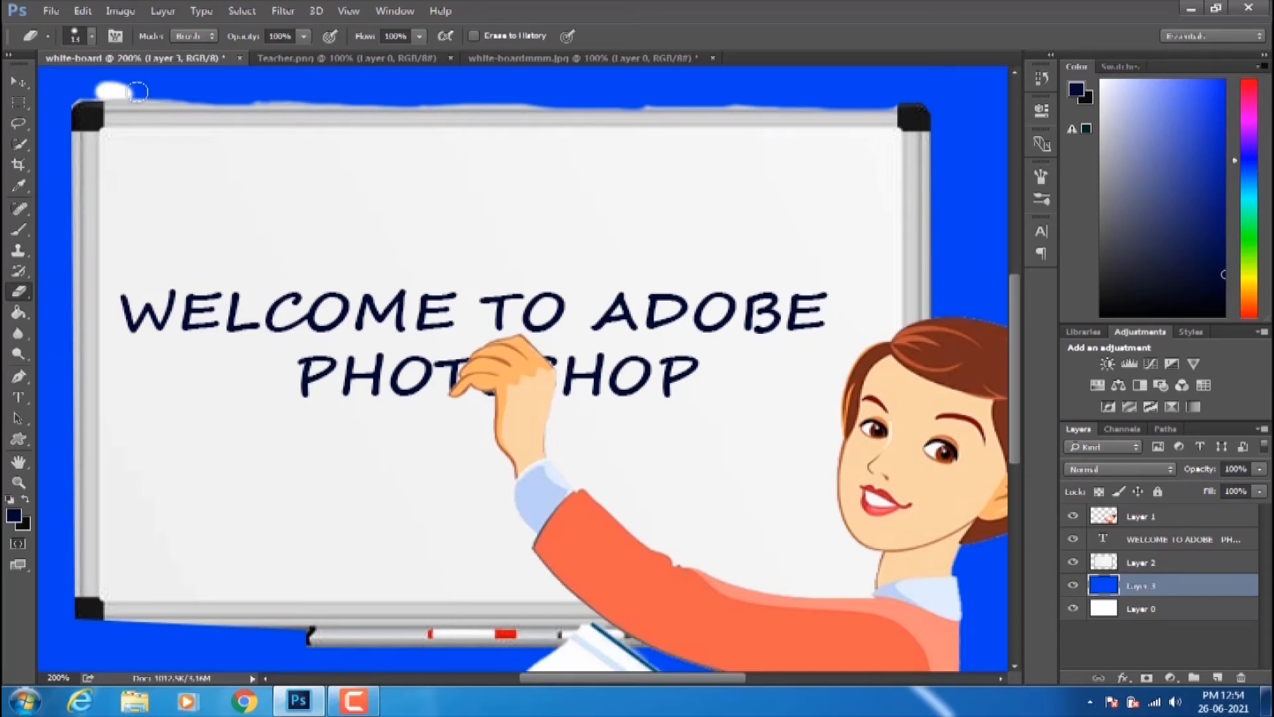
key(ctrl+z)
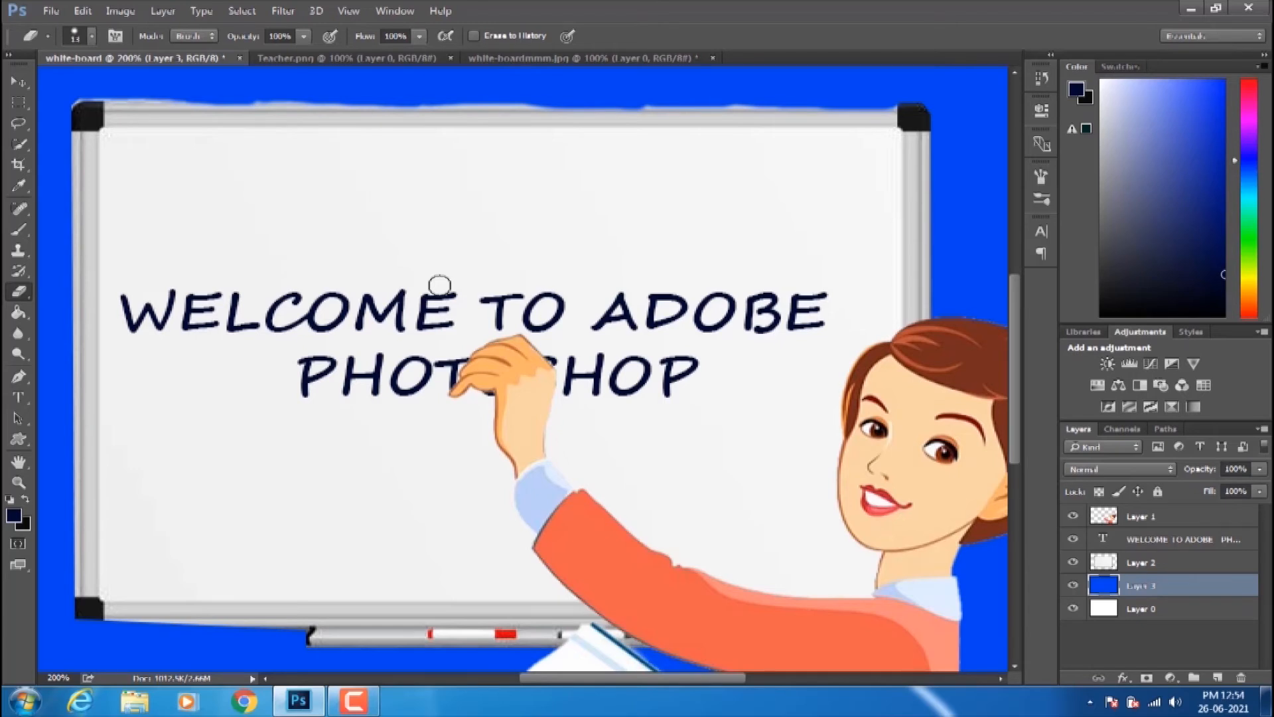
key(ctrl+minus)
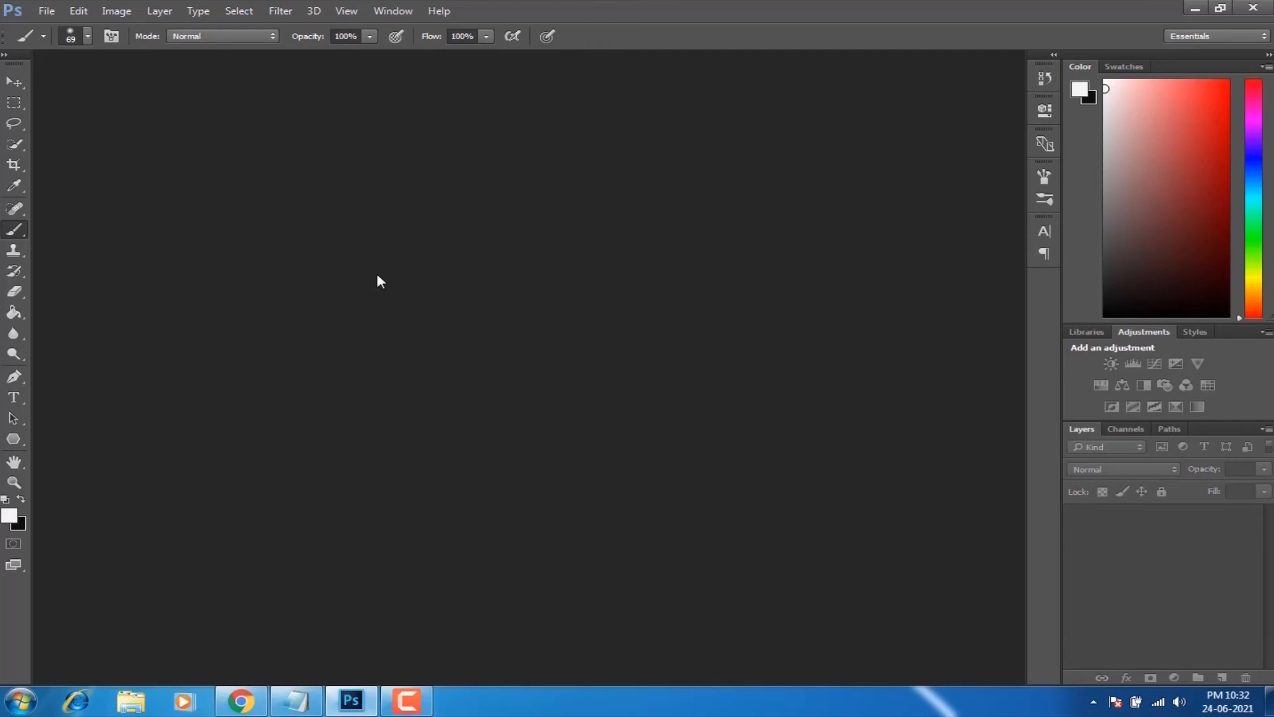
- Open the black-and-white portrait pexels-photo-276064 from the Photoshop-Tamil-Beginers folder
click(45, 10)
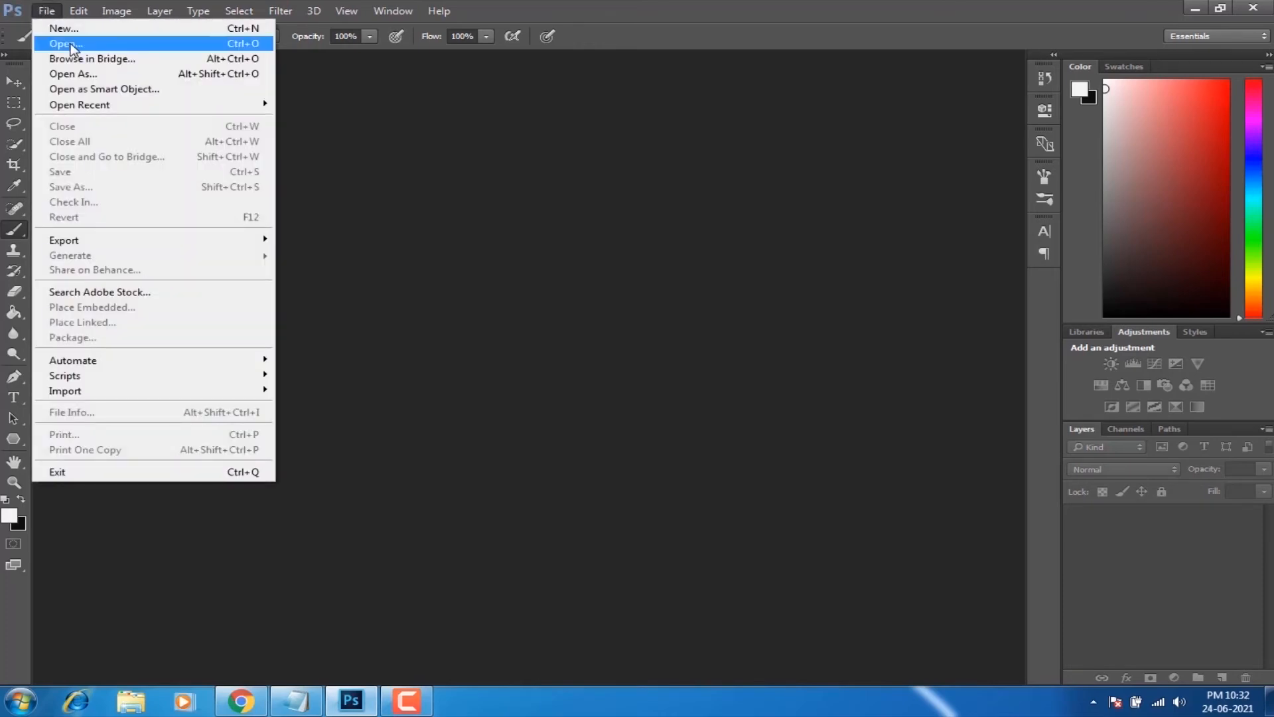
click(46, 47)
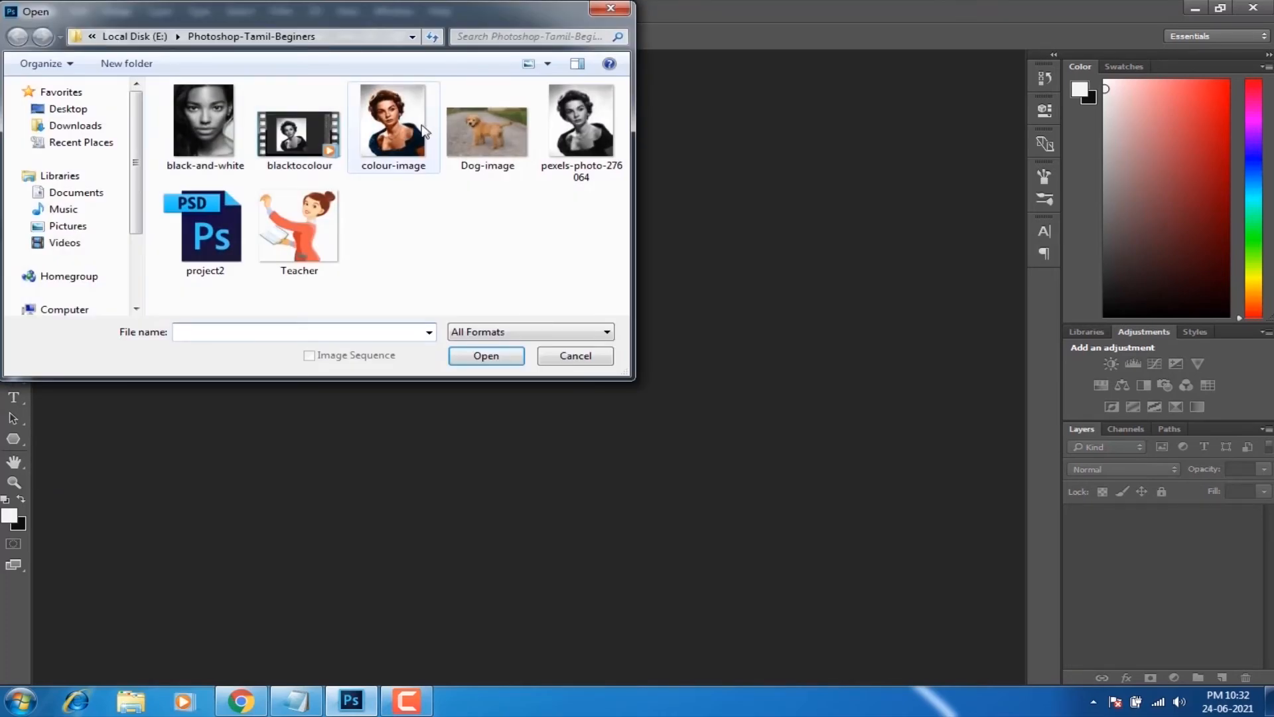
click(568, 126)
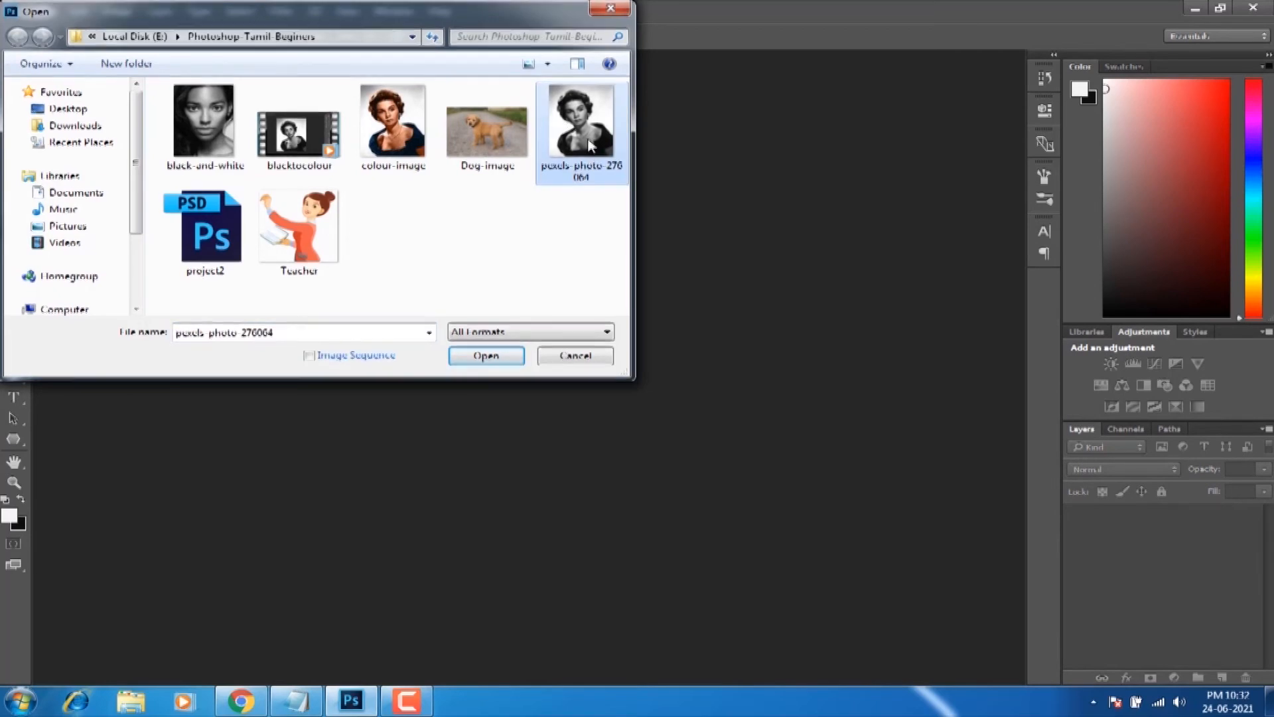
double_click(582, 126)
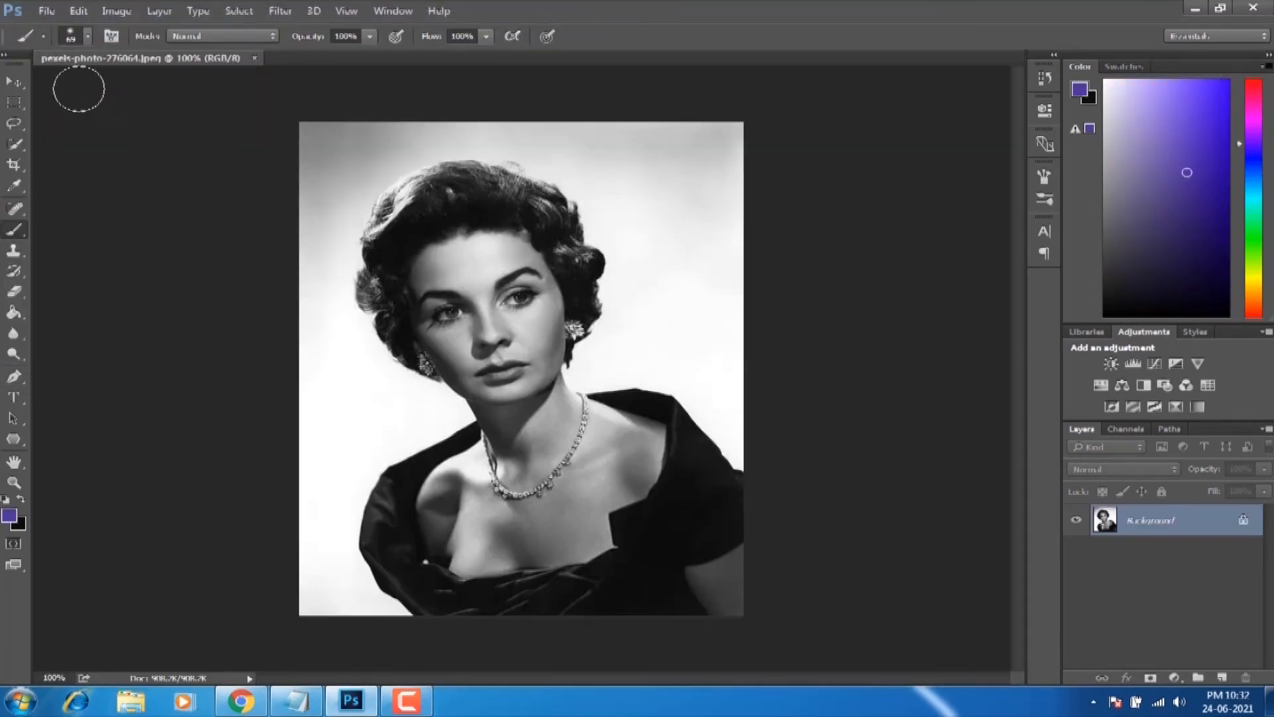
- Unlock the portrait's Background layer and accept the default blending options
click(21, 82)
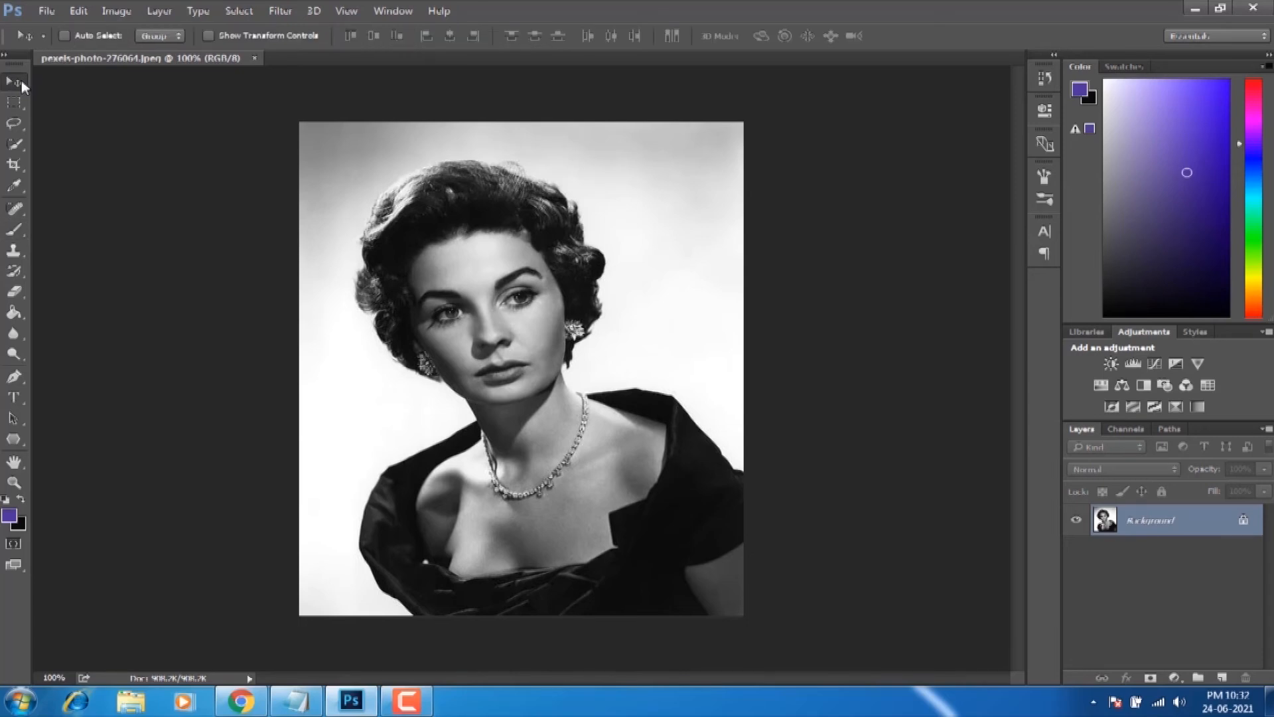
double_click(1245, 523)
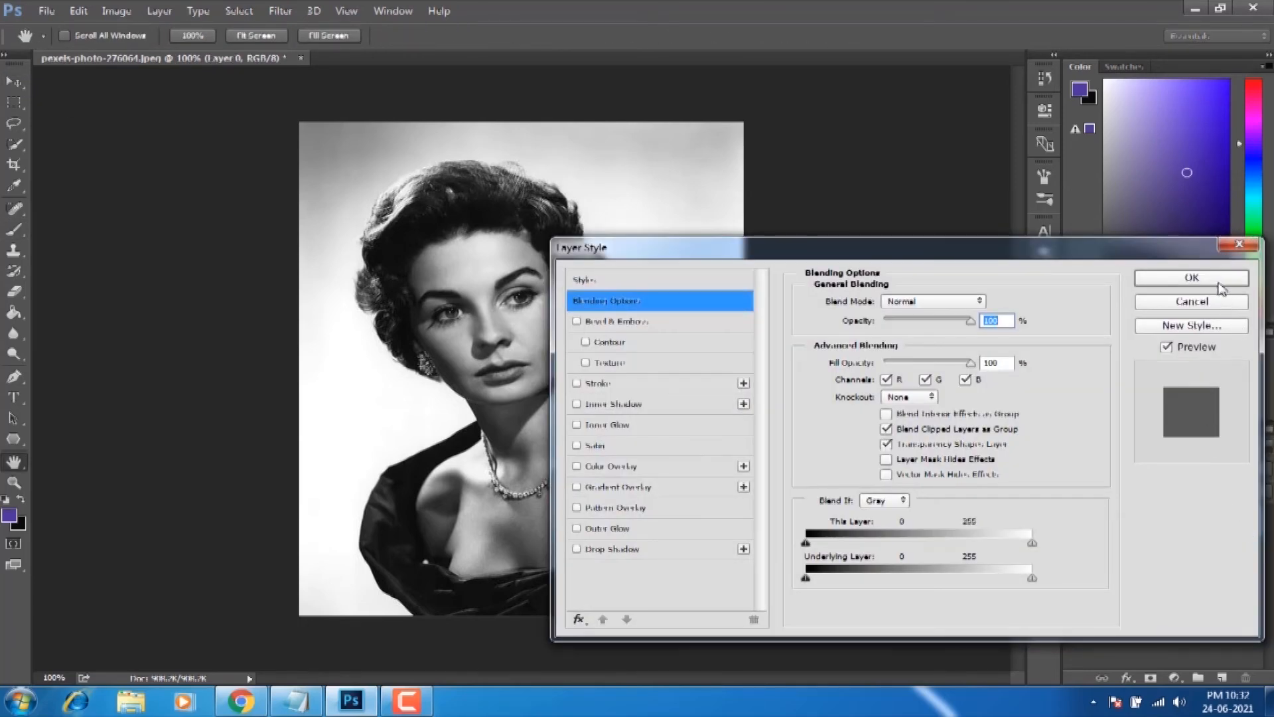
click(1212, 278)
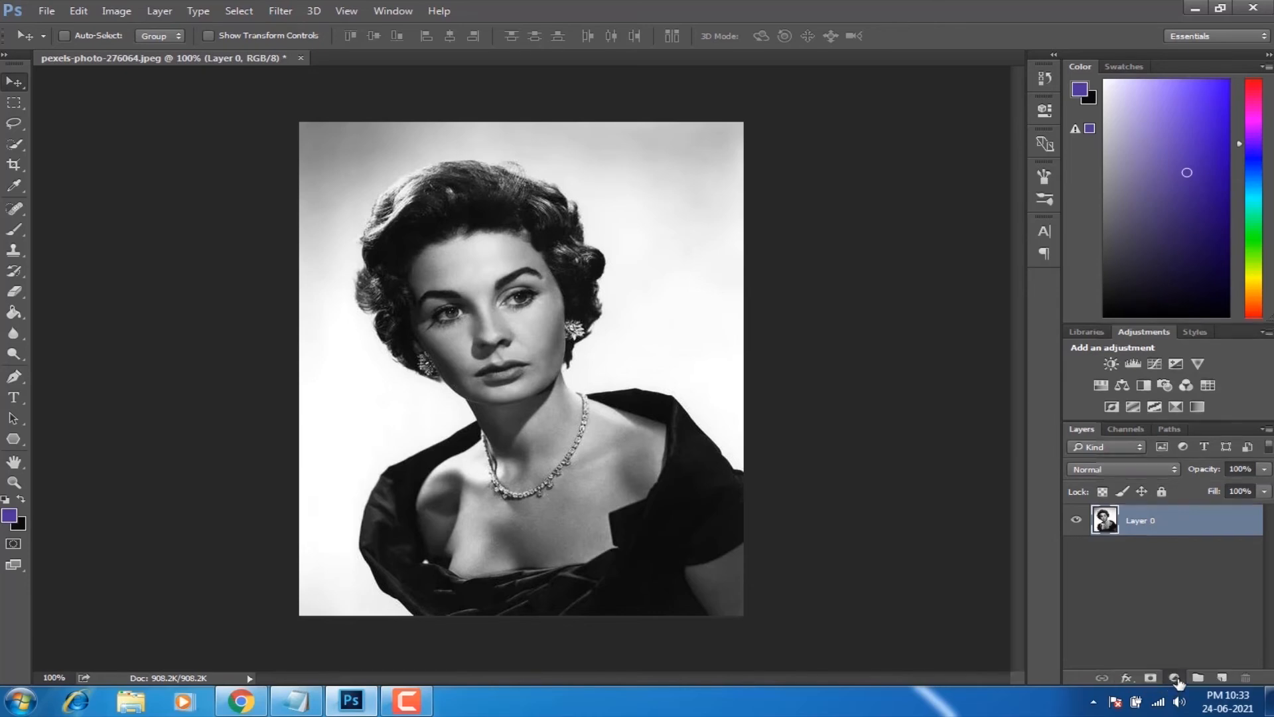
- Add a Solid Color fill layer above the portrait with the hex color bc6f4c
click(1175, 677)
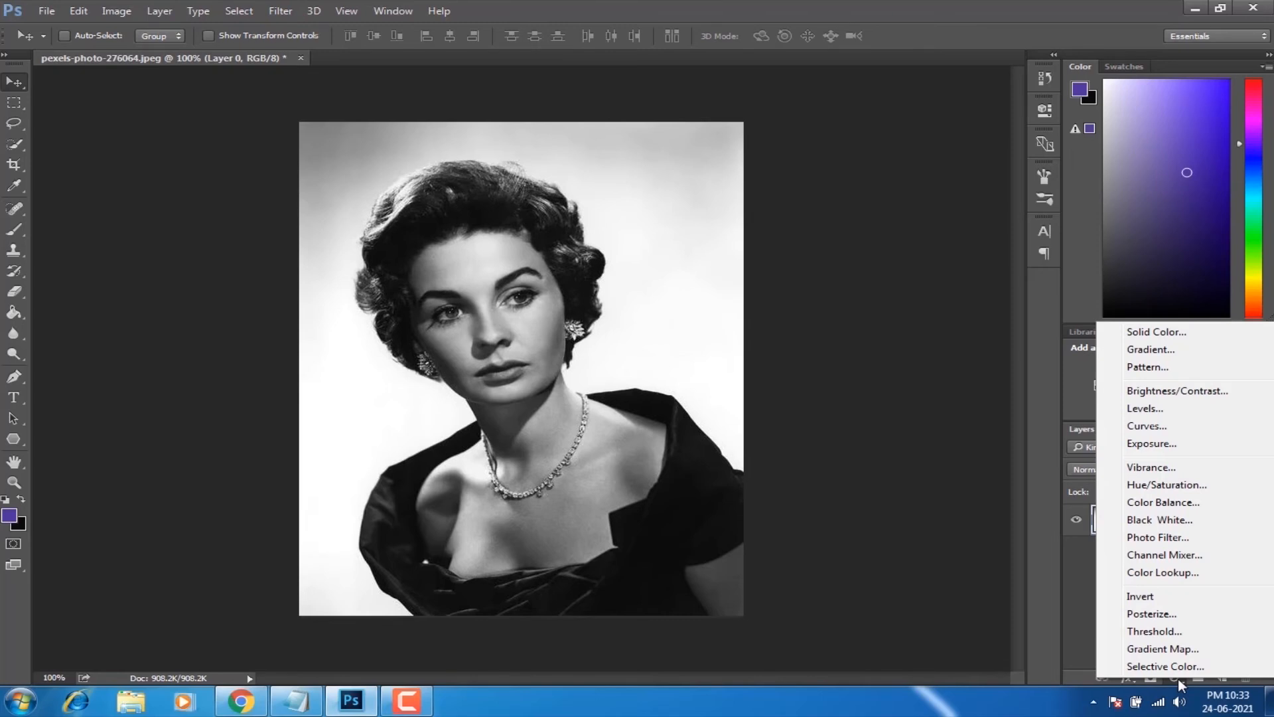
click(1189, 332)
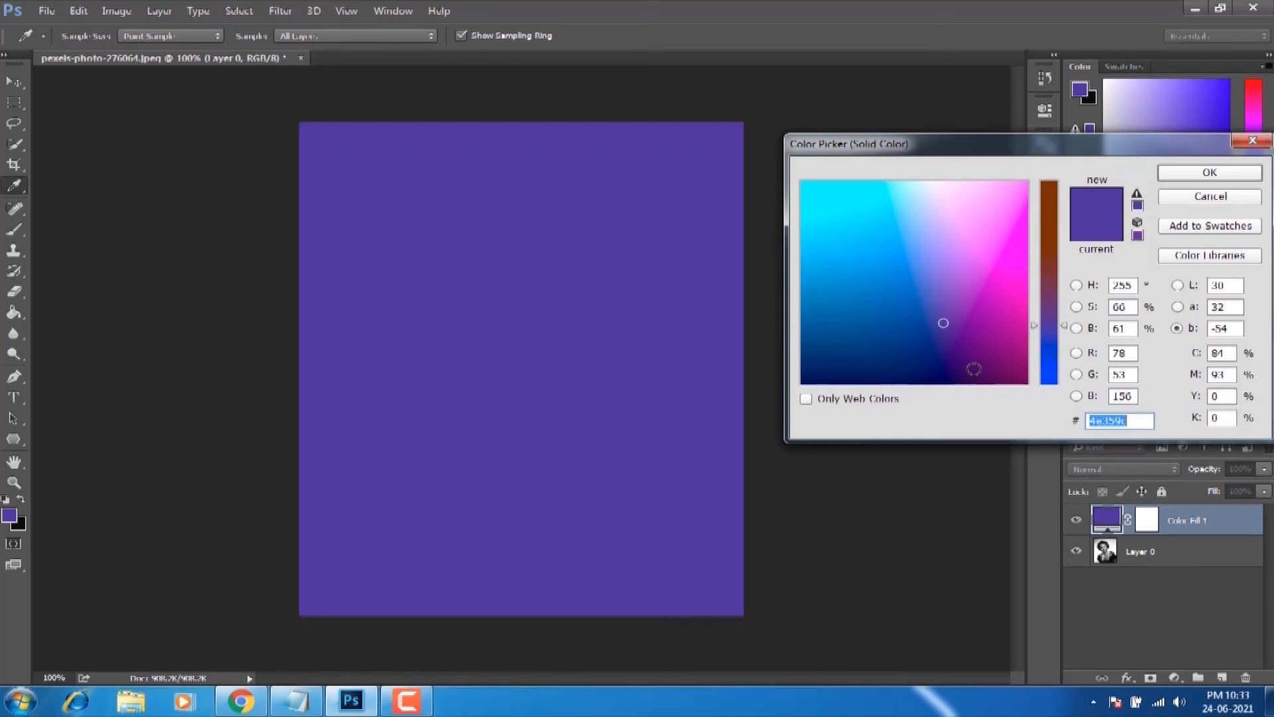
mouse_move(970, 310)
mouse_down()
mouse_move(851, 253)
mouse_move(873, 217)
mouse_move(950, 243)
mouse_up()
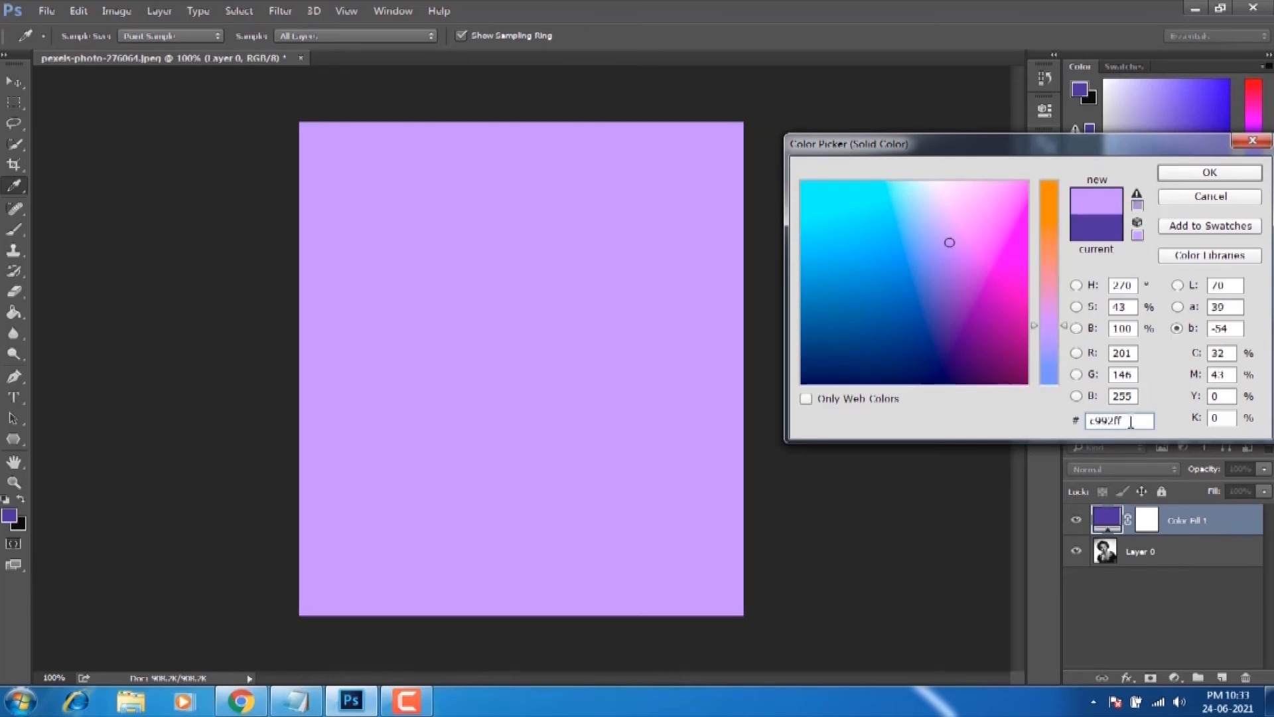
double_click(1129, 420)
key(BackSpace)
text(bc)
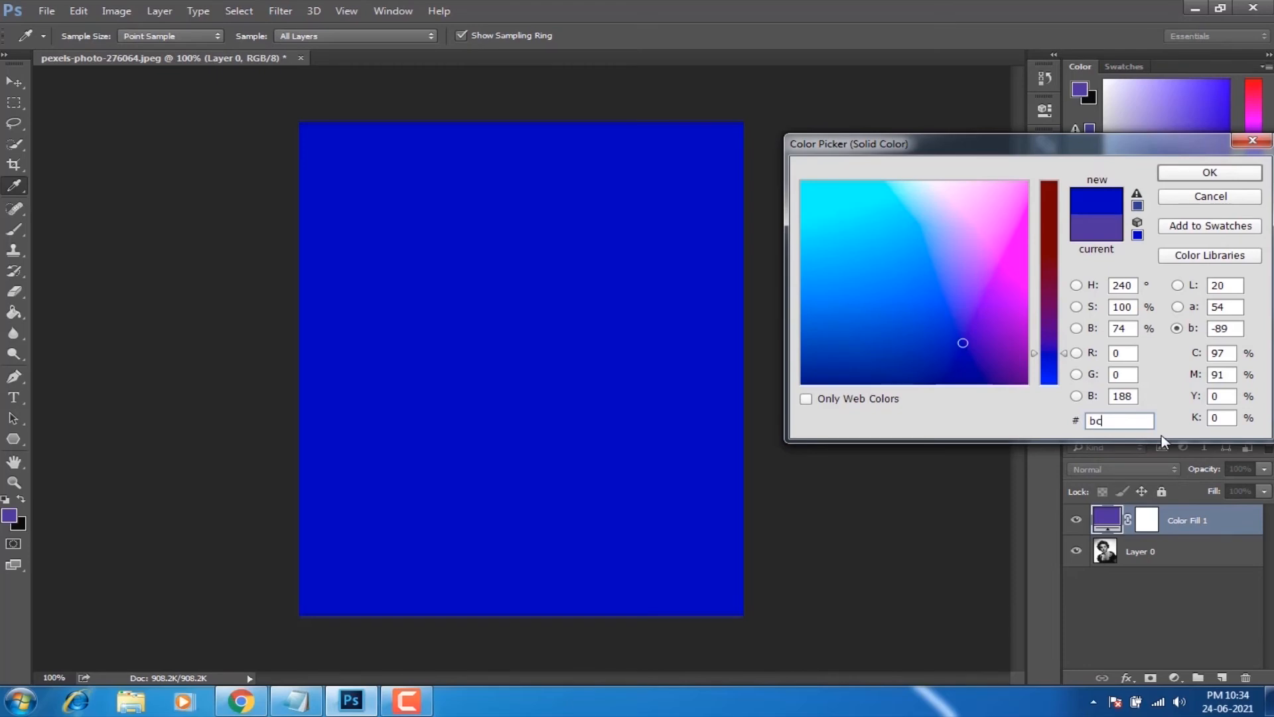
text(6f)
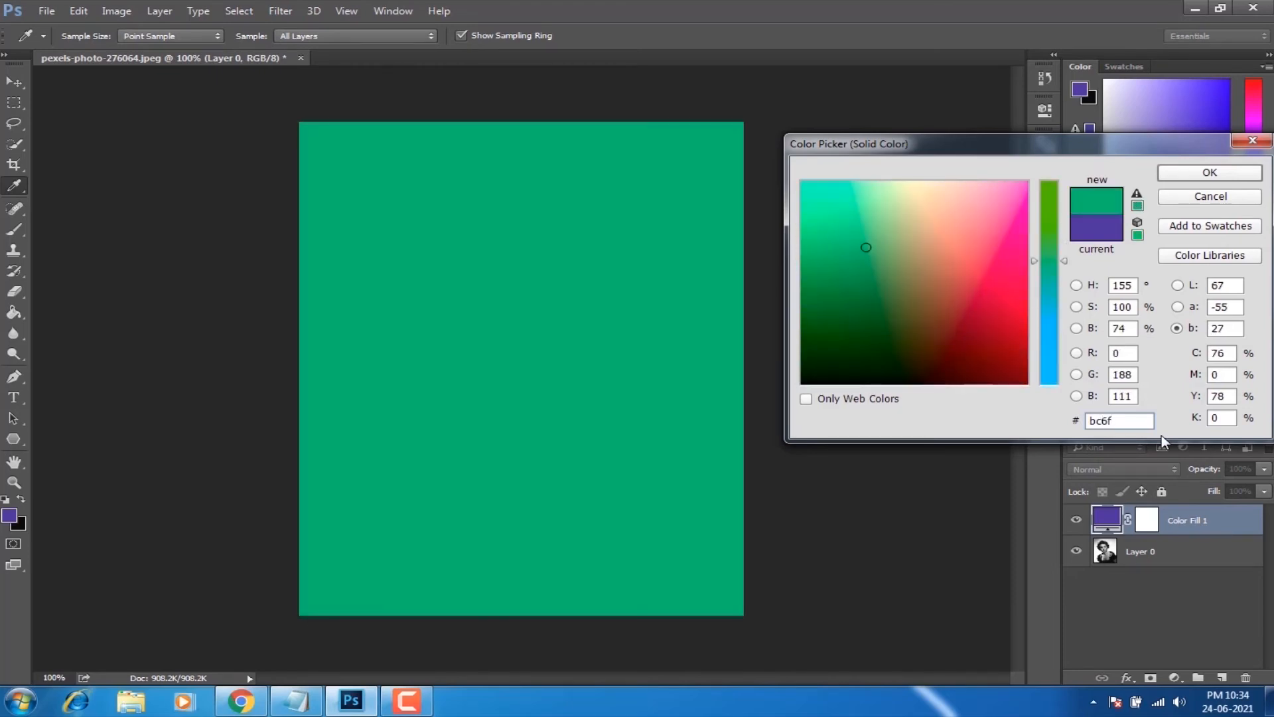
text(4c)
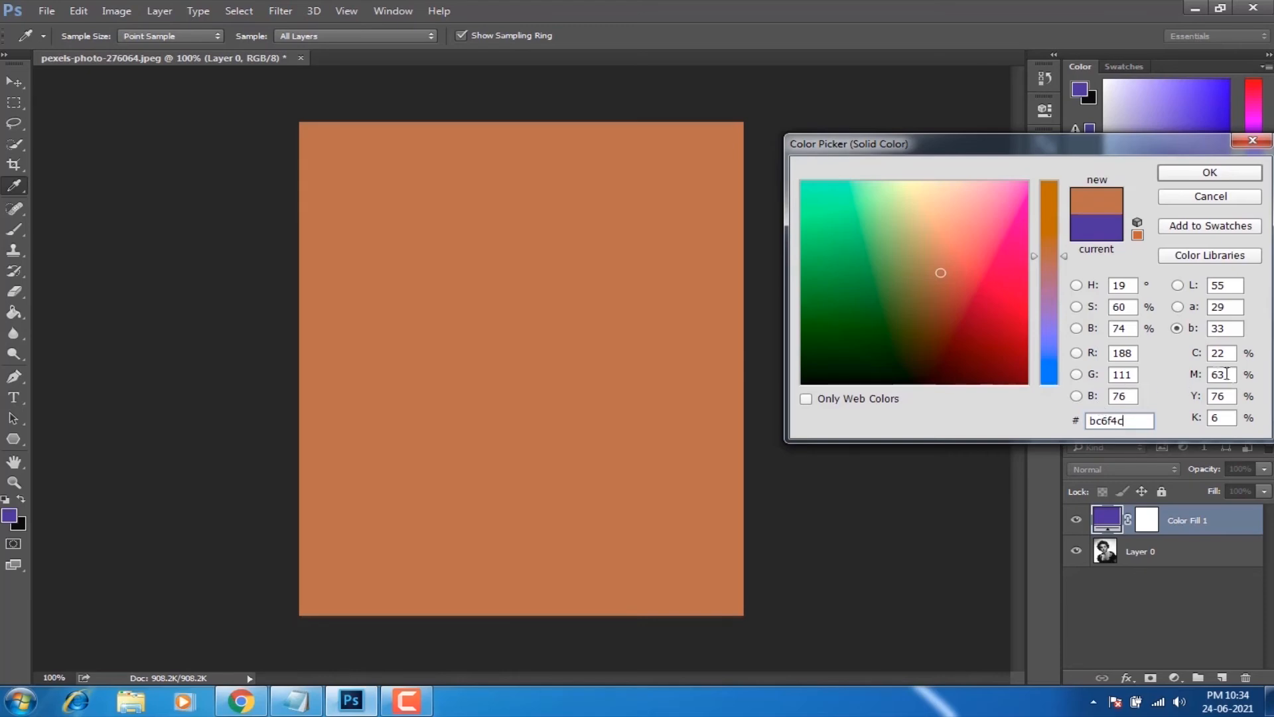
click(1214, 173)
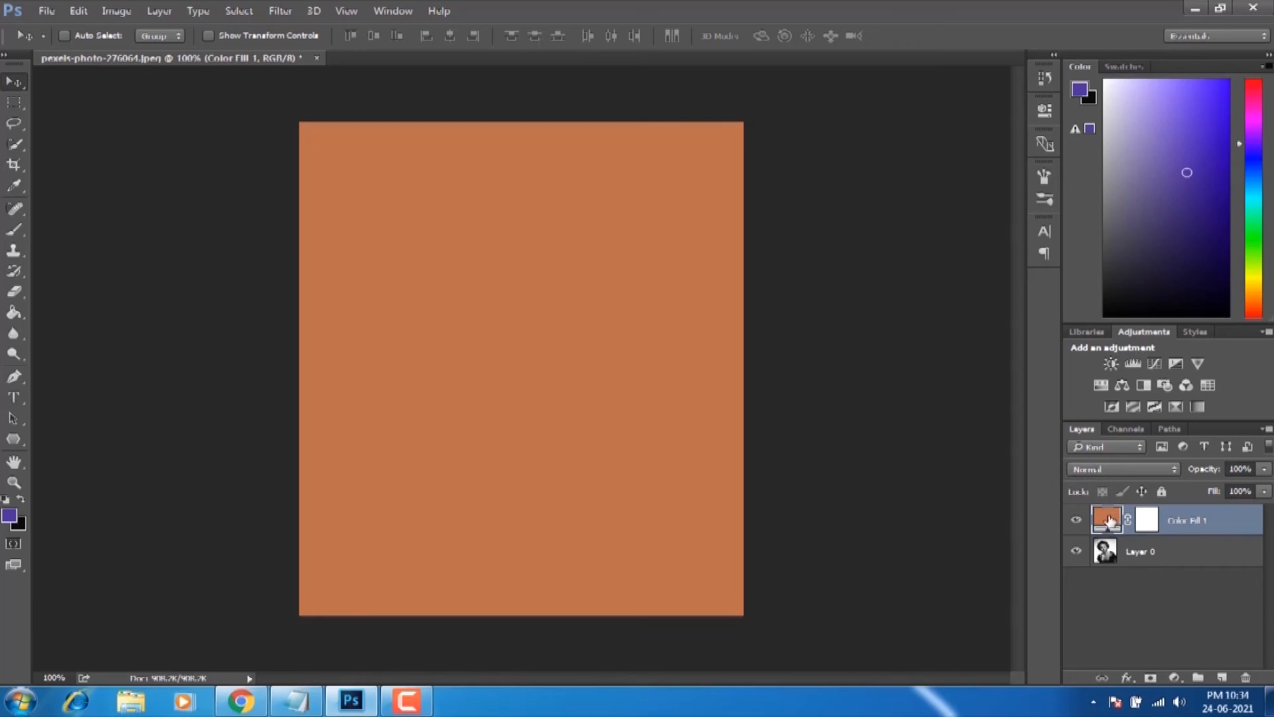
double_click(1150, 527)
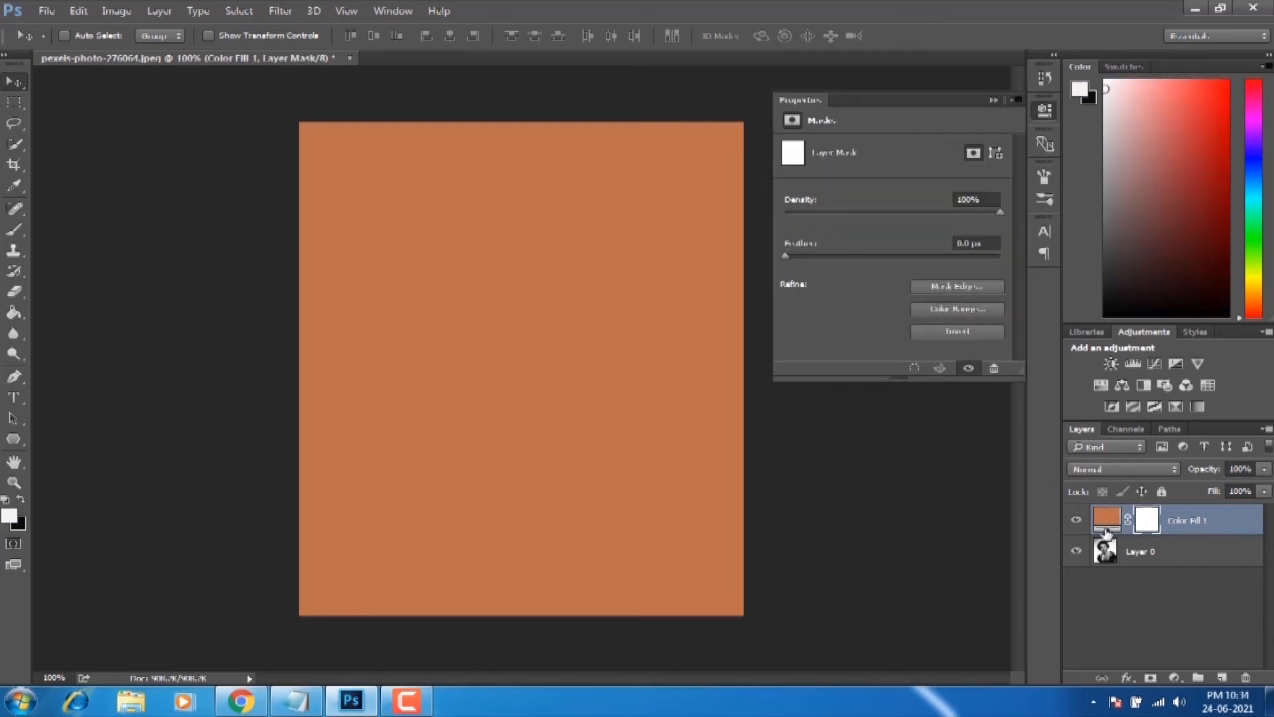
double_click(1102, 520)
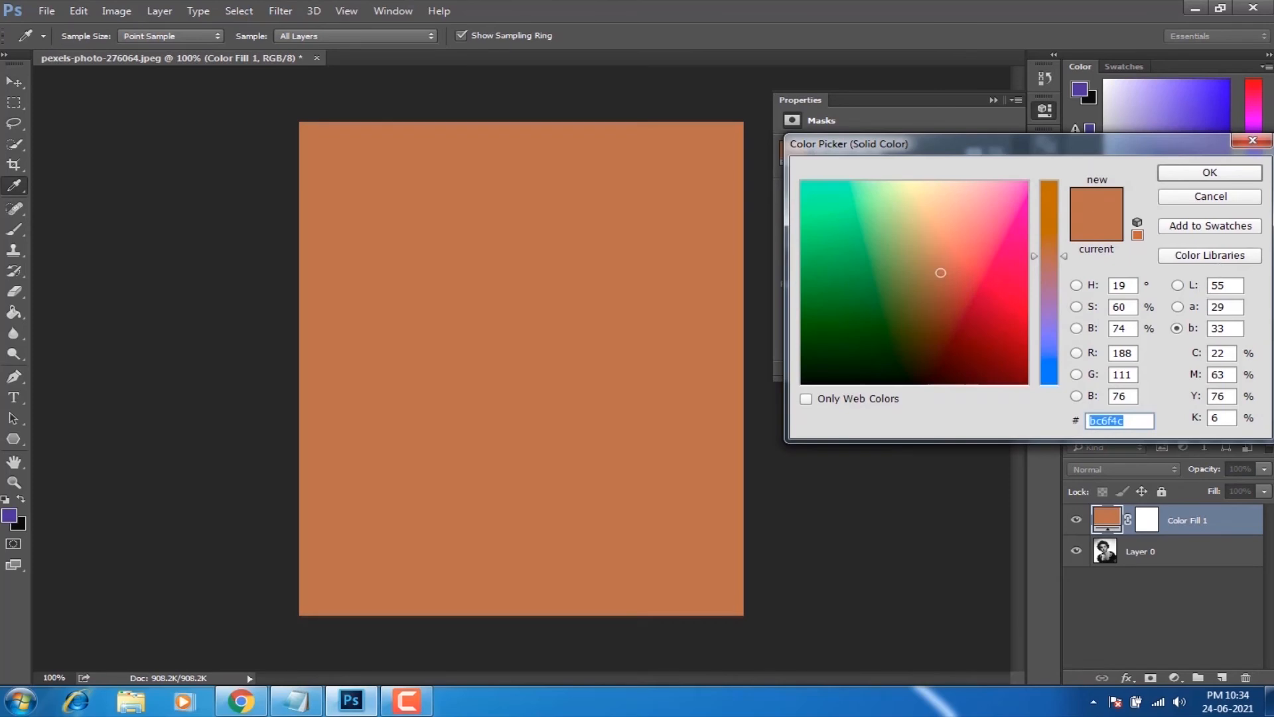
click(1253, 140)
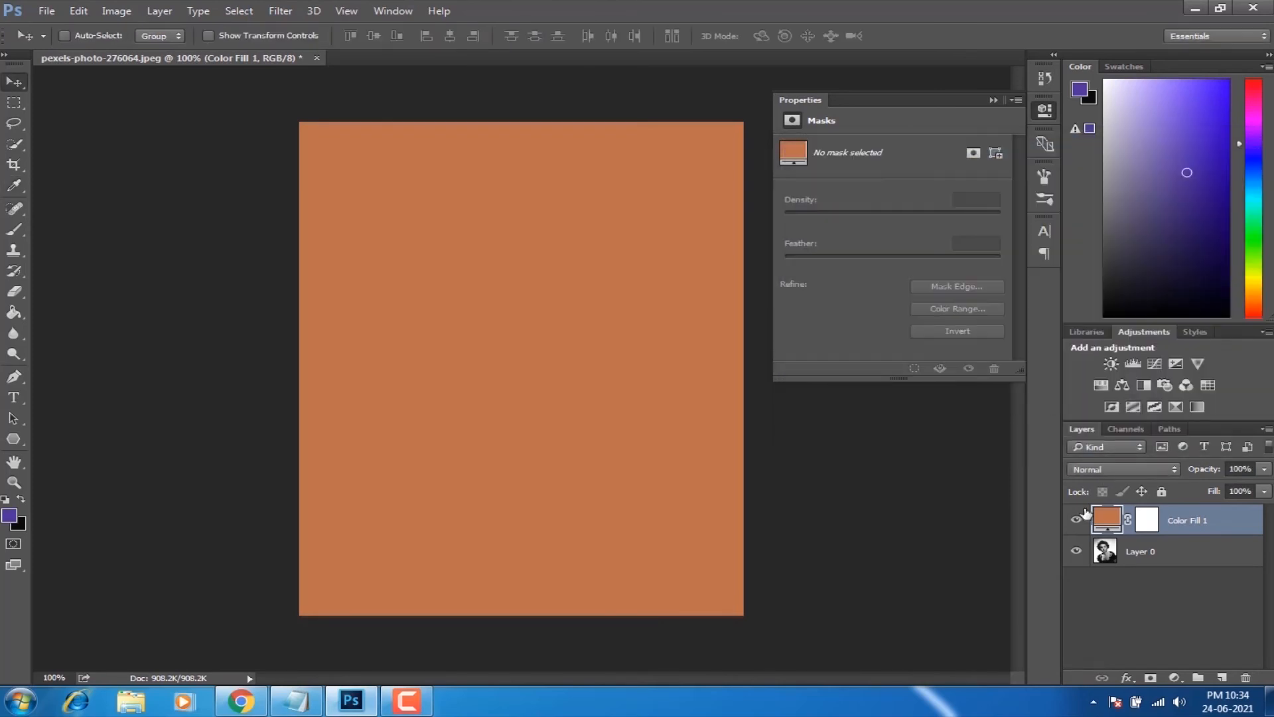
click(1151, 529)
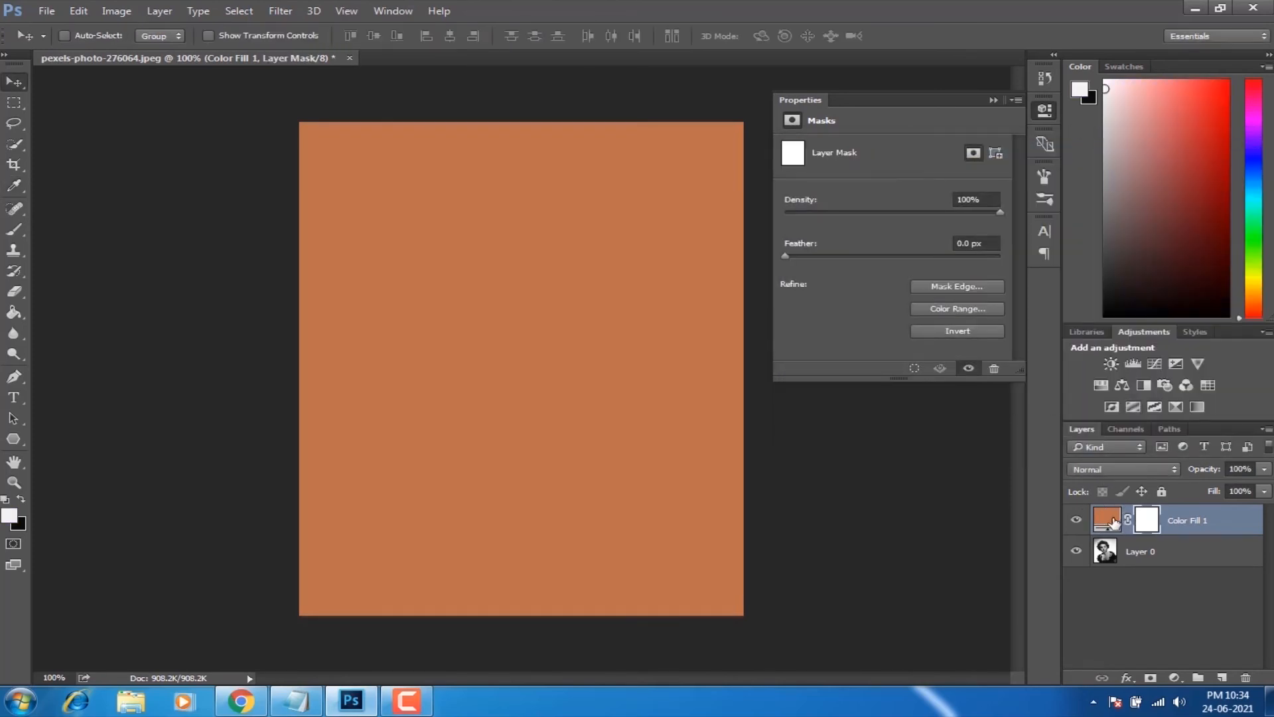
click(1113, 523)
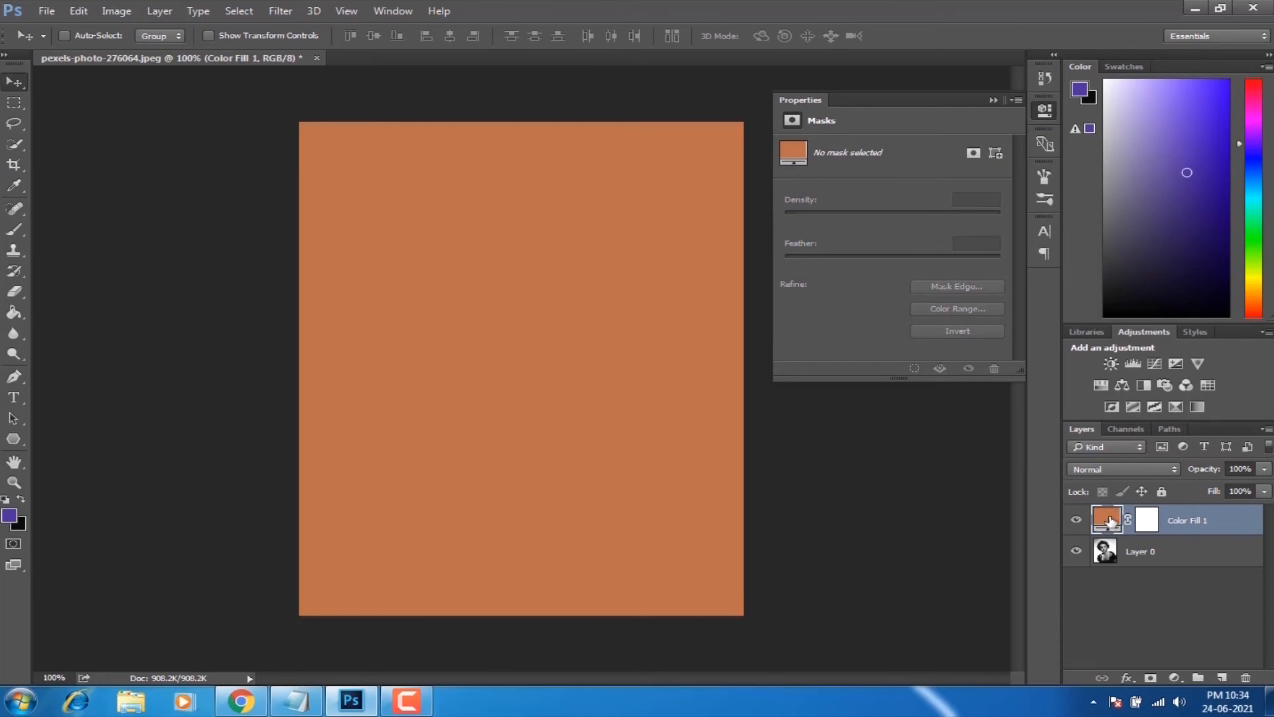
- Set the orange-brown fill layer's blend mode to Color and invert its layer mask to black
click(1097, 470)
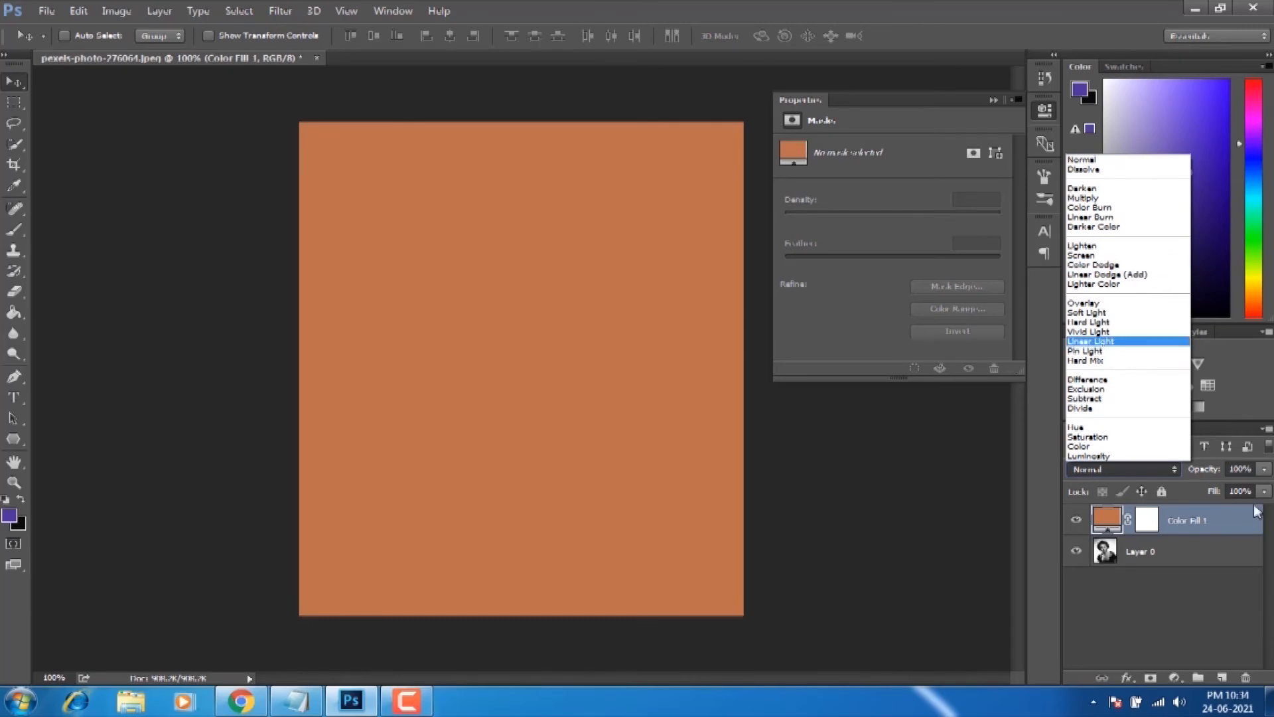
click(1092, 444)
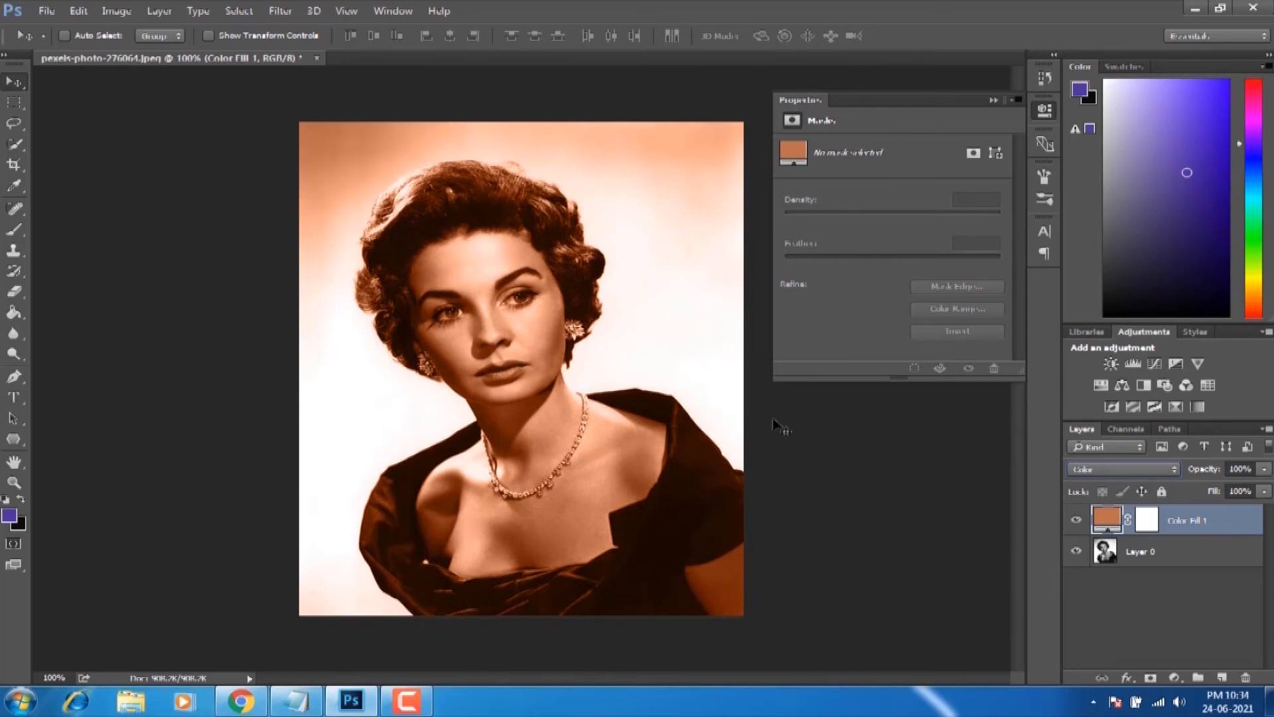
click(1148, 520)
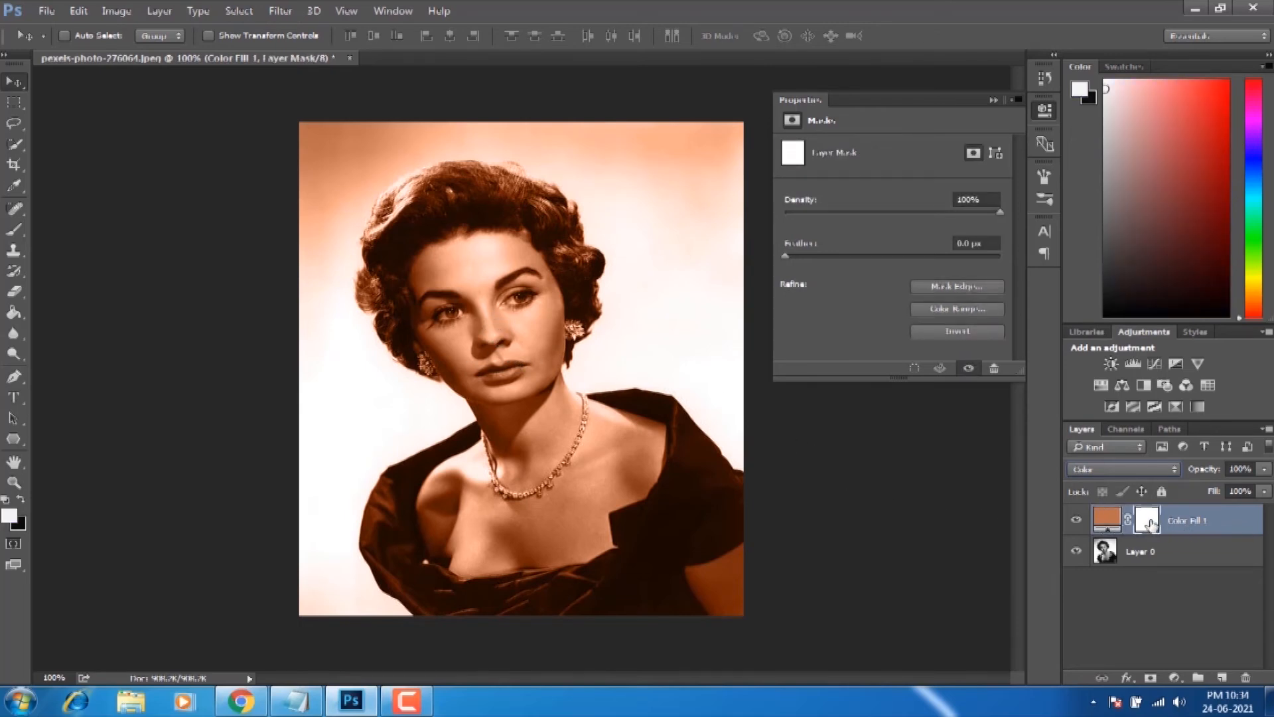
key(ctrl+i)
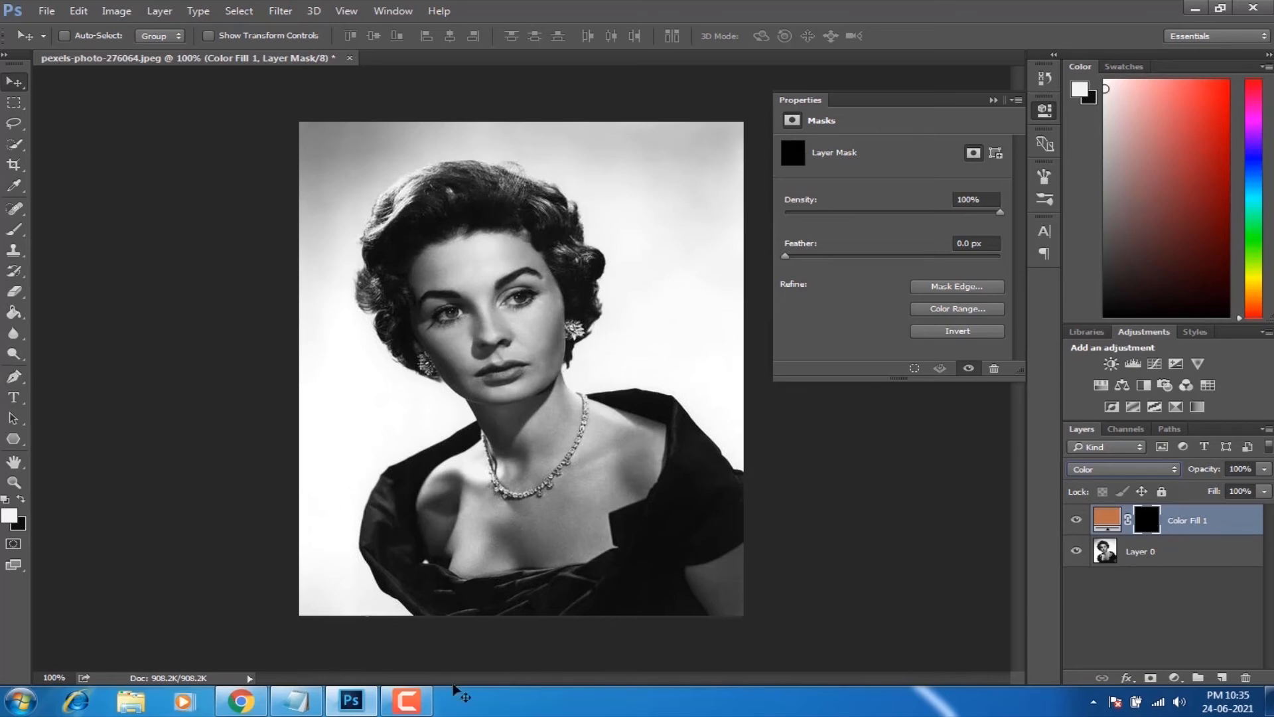
- Paint white on the orange-brown fill's mask over the woman's face, neck, chest and arm with a 69 px brush
click(13, 230)
mouse_move(479, 281)
mouse_down()
mouse_move(508, 332)
mouse_move(498, 294)
mouse_move(509, 309)
mouse_move(513, 337)
mouse_move(500, 296)
mouse_move(502, 349)
mouse_move(468, 308)
mouse_move(480, 348)
mouse_move(462, 331)
mouse_move(486, 352)
mouse_move(502, 338)
mouse_move(515, 373)
mouse_move(502, 348)
mouse_move(506, 408)
mouse_move(493, 386)
mouse_move(507, 441)
mouse_move(509, 410)
mouse_move(536, 444)
mouse_move(557, 420)
mouse_move(589, 452)
mouse_move(545, 395)
mouse_move(580, 443)
mouse_move(563, 407)
mouse_move(616, 447)
mouse_move(571, 418)
mouse_move(637, 442)
mouse_move(627, 495)
mouse_up()
mouse_move(548, 517)
mouse_down()
mouse_move(560, 479)
mouse_move(519, 526)
mouse_move(512, 460)
mouse_move(503, 512)
mouse_move(483, 473)
mouse_move(467, 502)
mouse_move(483, 466)
mouse_move(456, 483)
mouse_move(440, 529)
mouse_move(478, 552)
mouse_move(590, 533)
mouse_move(579, 546)
mouse_move(594, 536)
mouse_move(594, 501)
mouse_move(647, 451)
mouse_move(634, 430)
mouse_move(546, 409)
mouse_move(464, 461)
mouse_move(460, 504)
mouse_move(528, 451)
mouse_move(548, 503)
mouse_move(511, 353)
mouse_move(447, 267)
mouse_move(476, 251)
mouse_move(522, 275)
mouse_move(506, 261)
mouse_move(476, 267)
mouse_move(511, 268)
mouse_move(506, 331)
mouse_move(521, 311)
mouse_move(555, 363)
mouse_move(556, 345)
mouse_move(545, 288)
mouse_move(463, 251)
mouse_move(424, 282)
mouse_move(452, 342)
mouse_move(448, 295)
mouse_move(517, 247)
mouse_move(514, 397)
mouse_move(541, 465)
mouse_move(516, 529)
mouse_move(501, 530)
mouse_move(528, 482)
mouse_move(562, 488)
mouse_up()
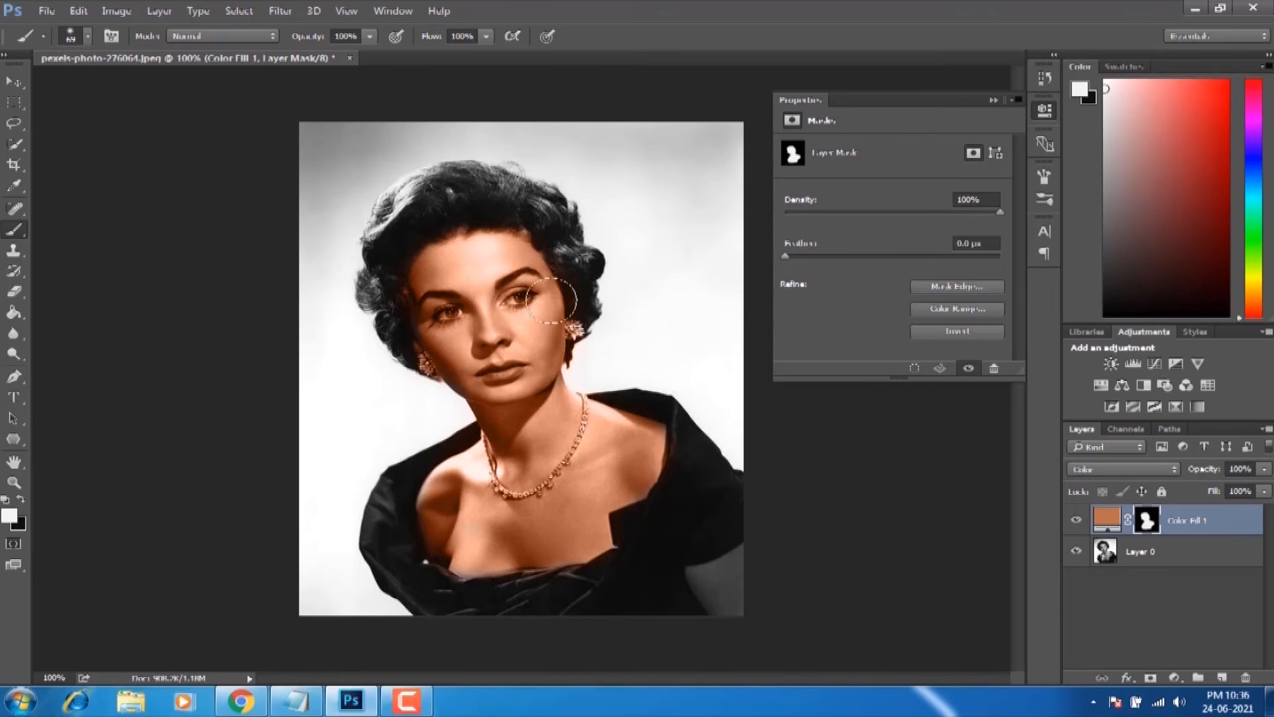
mouse_move(733, 583)
mouse_down()
mouse_move(742, 597)
mouse_move(757, 564)
mouse_move(706, 577)
mouse_move(736, 614)
mouse_move(724, 608)
mouse_up()
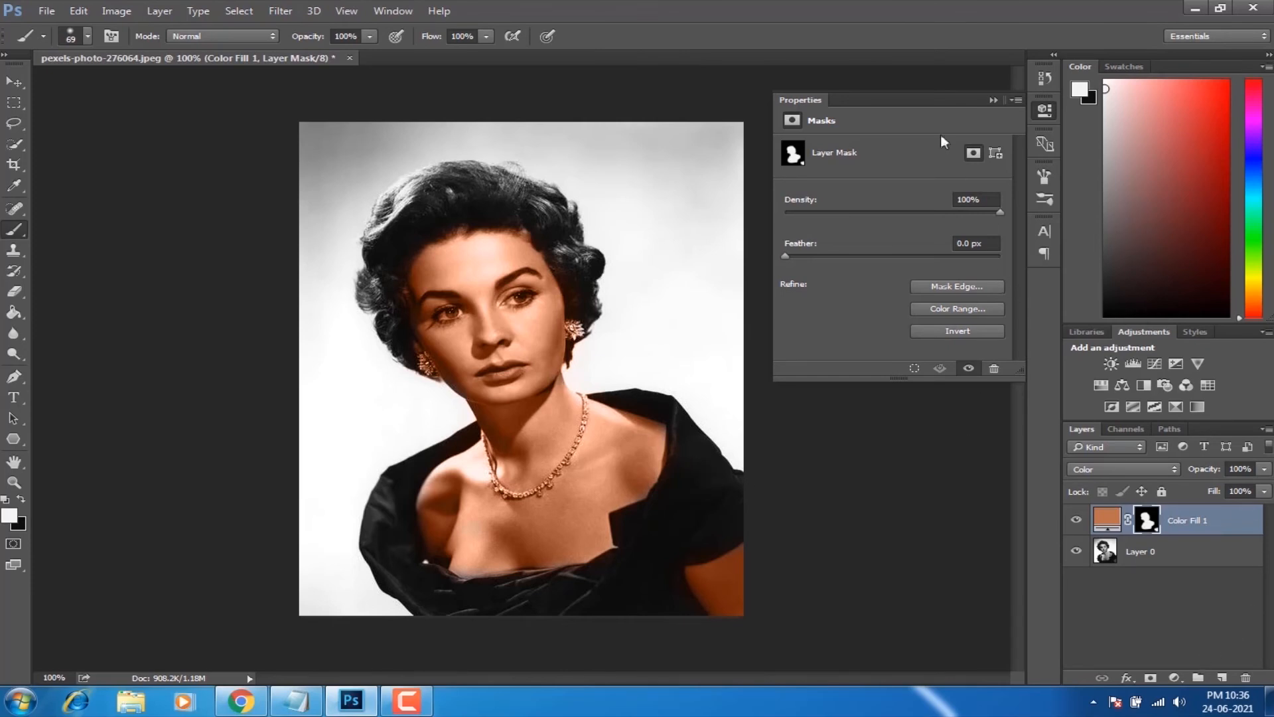
click(994, 101)
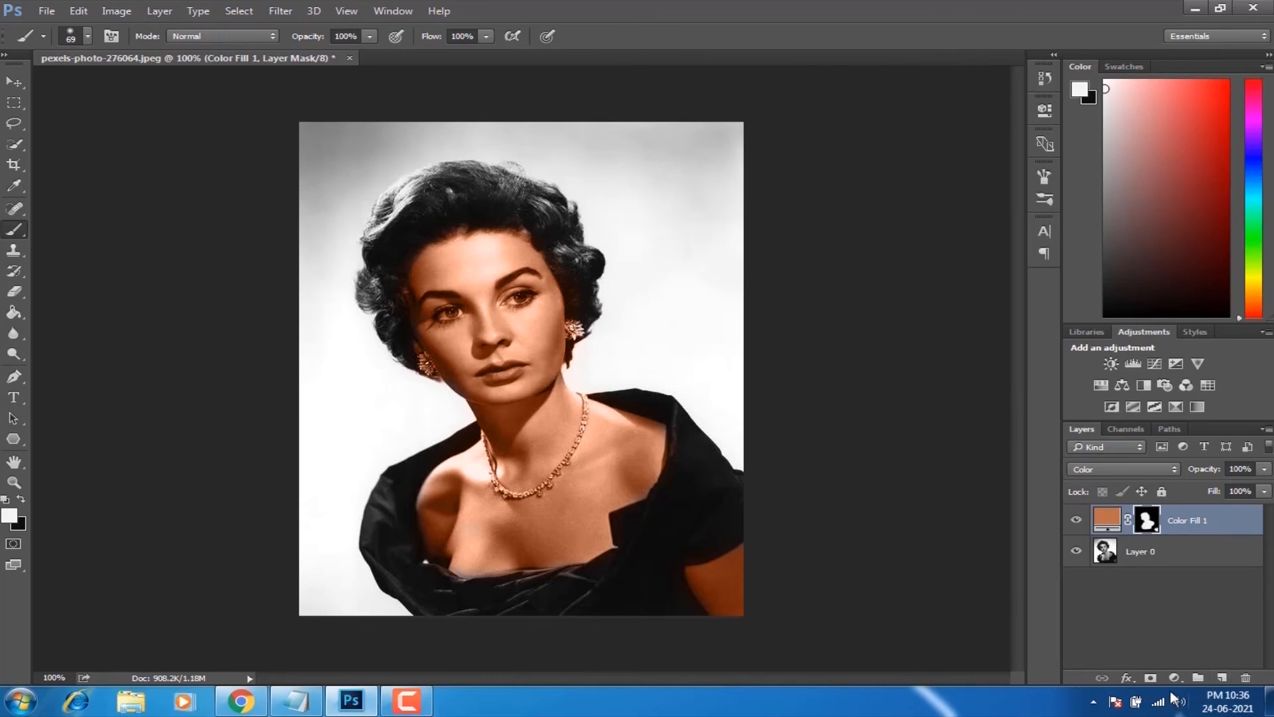
- Add a second Solid Color fill layer in dark blue, hex 004482
click(1176, 679)
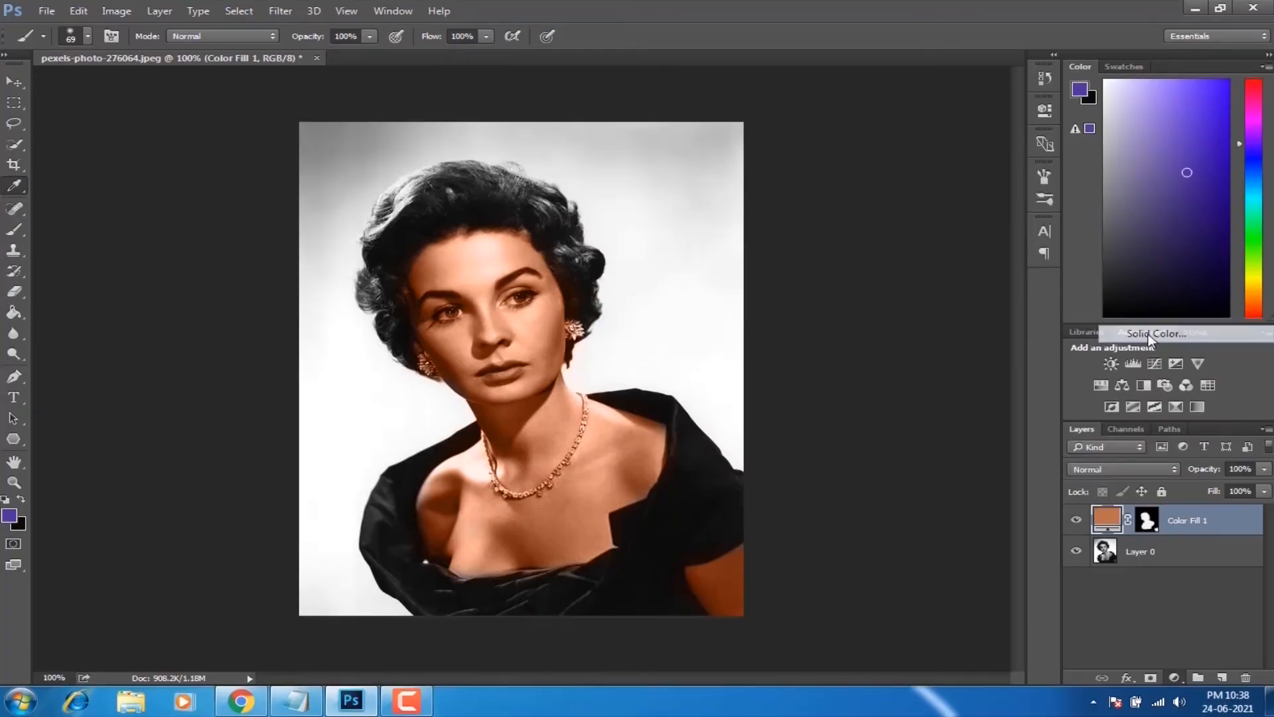
click(1151, 335)
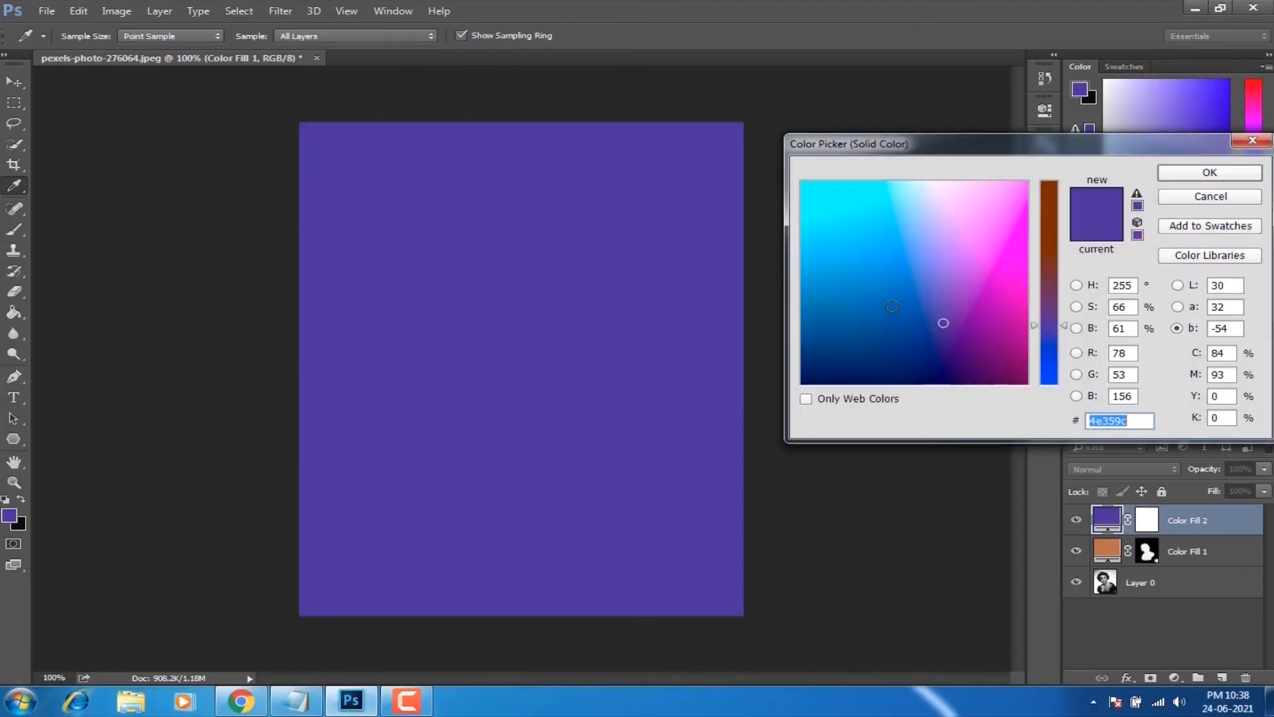
click(844, 345)
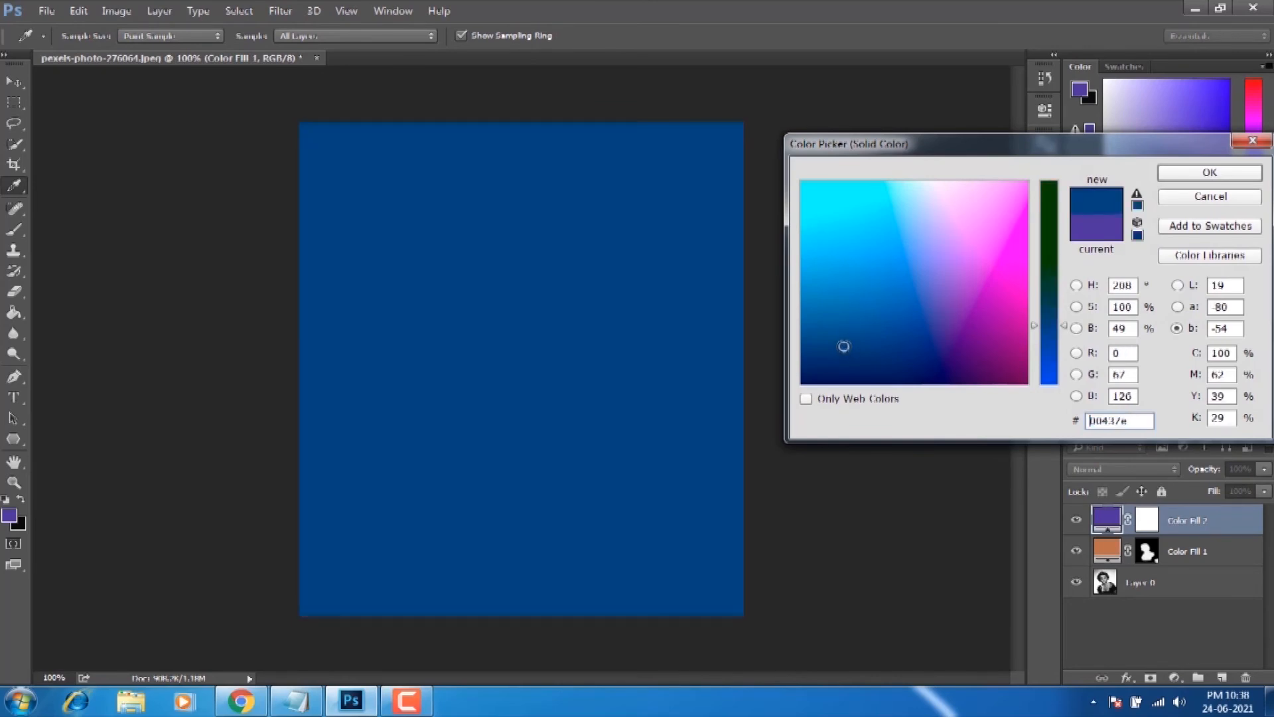
click(862, 343)
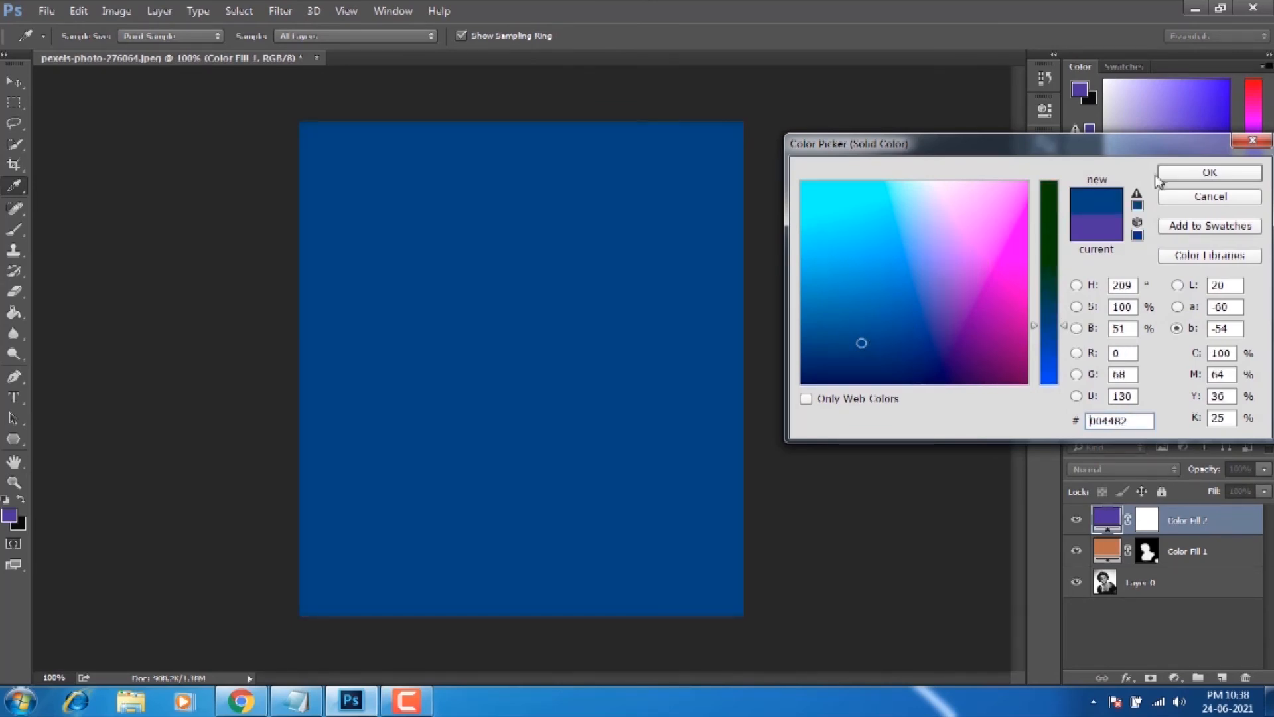
click(1187, 177)
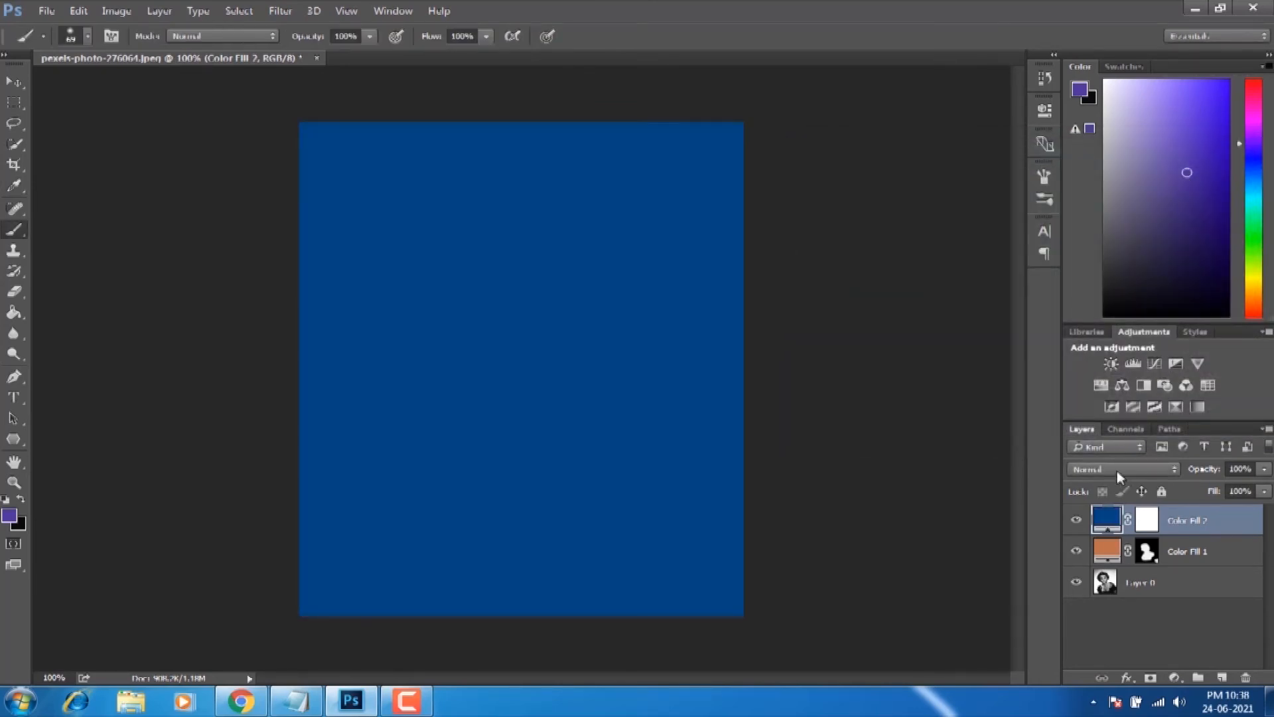
- Set the dark blue fill layer's blend mode to Color
click(1115, 470)
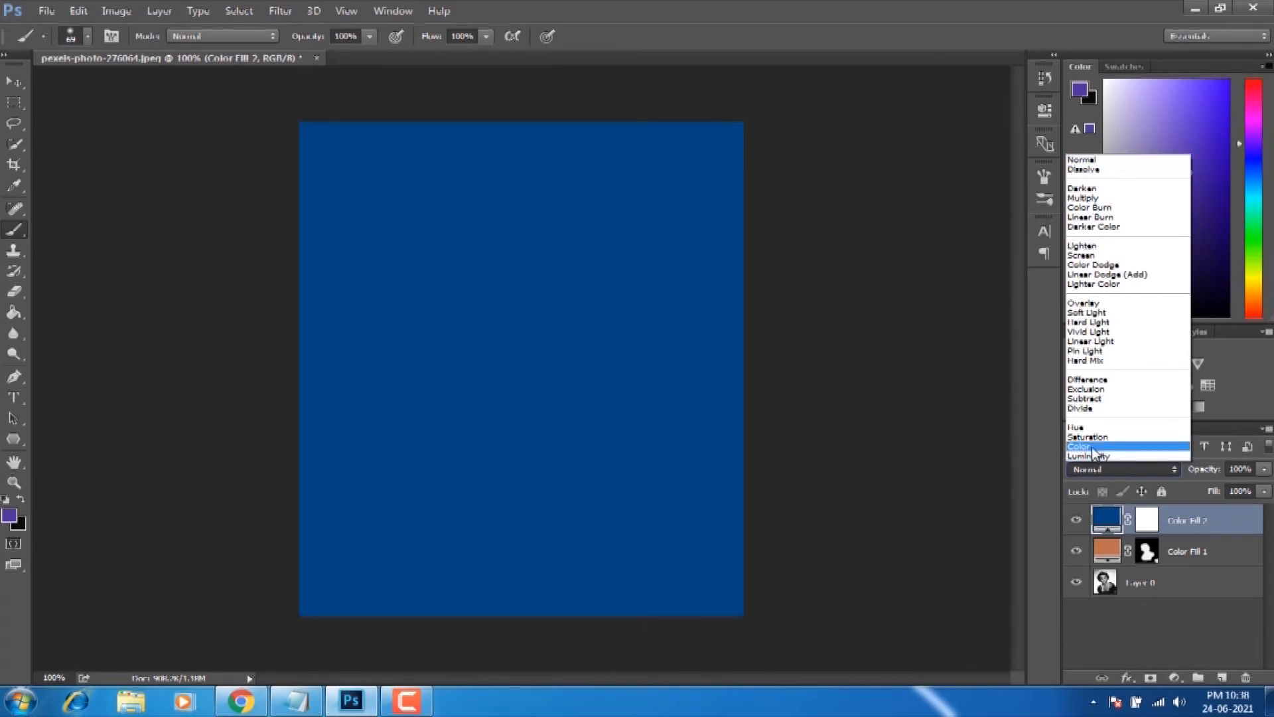
key(Escape)
click(1093, 447)
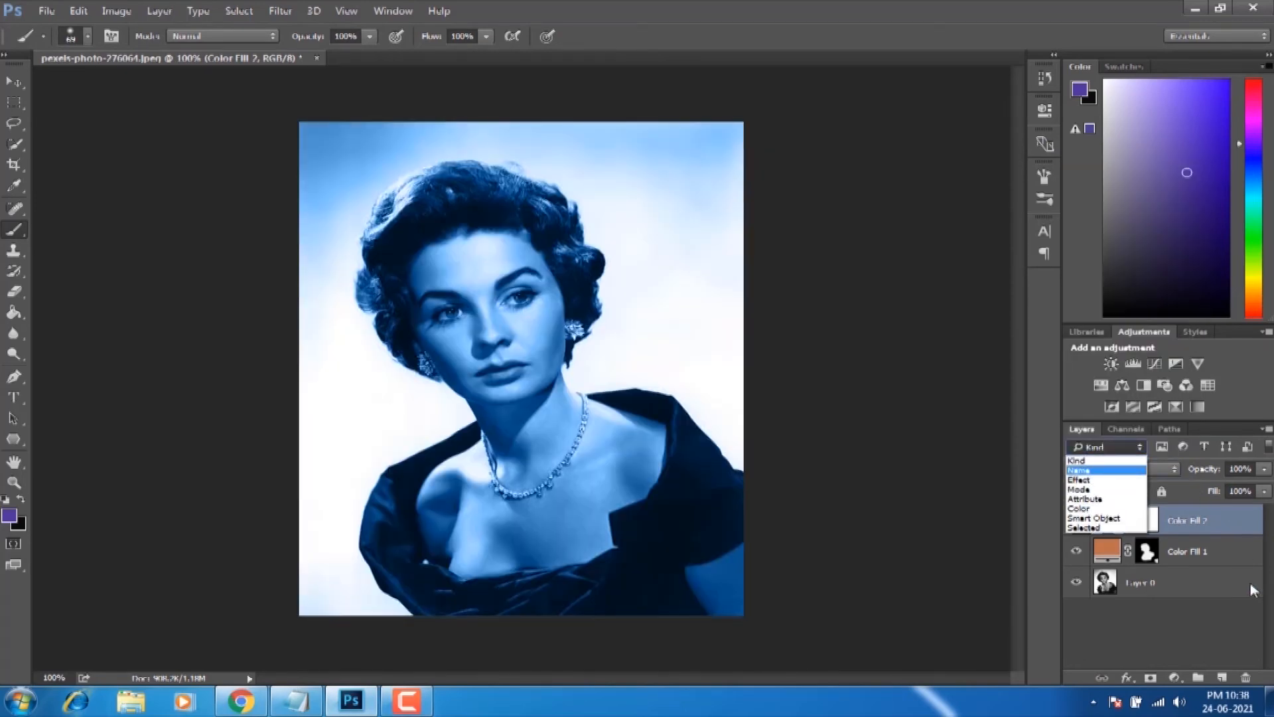
- Set the blend mode of the portrait's Layer 0 to Color, leaving its layer style unchanged
double_click(1253, 590)
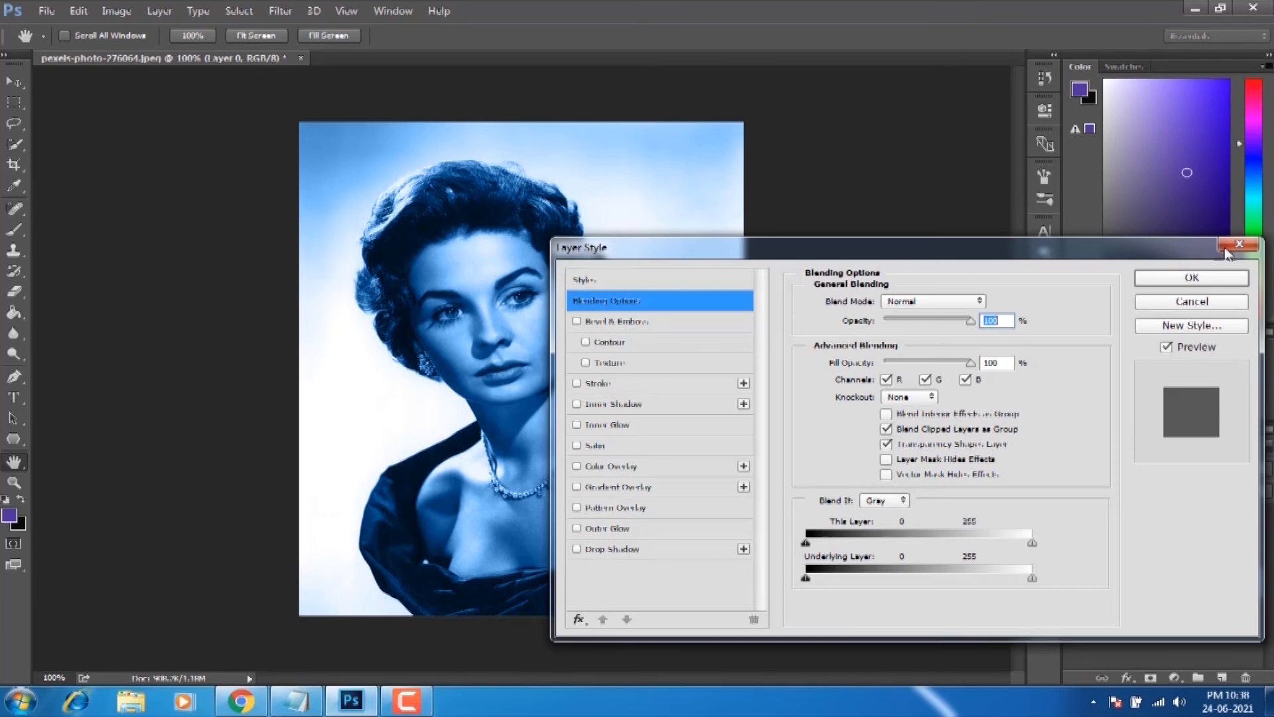
click(1233, 244)
click(1102, 469)
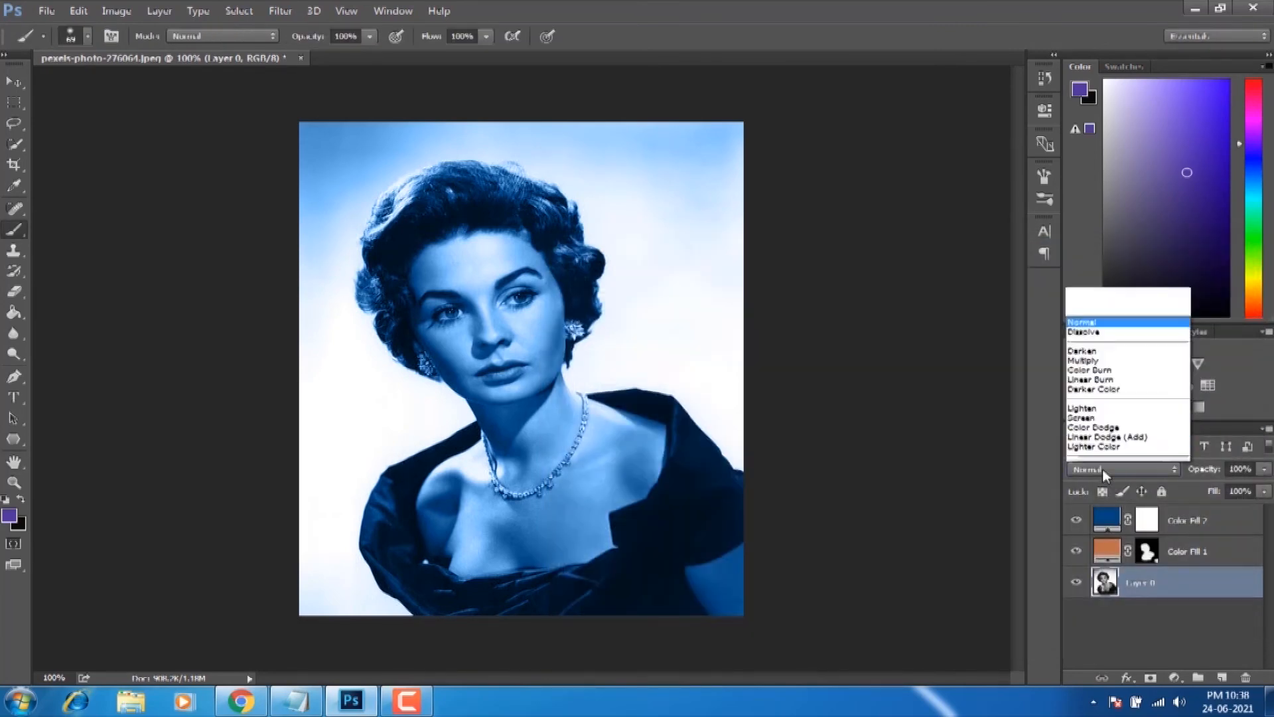
click(1097, 445)
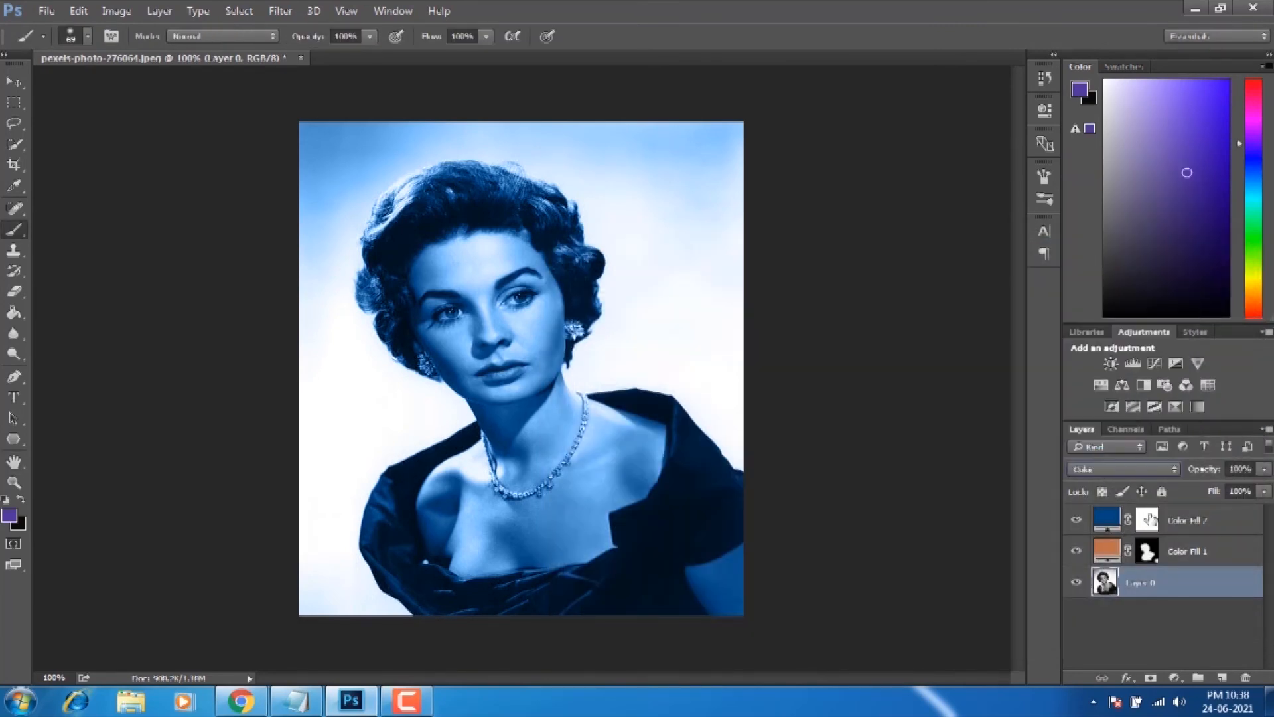
- Invert the layer mask of the dark blue fill to black, keeping the layer's name
double_click(1179, 523)
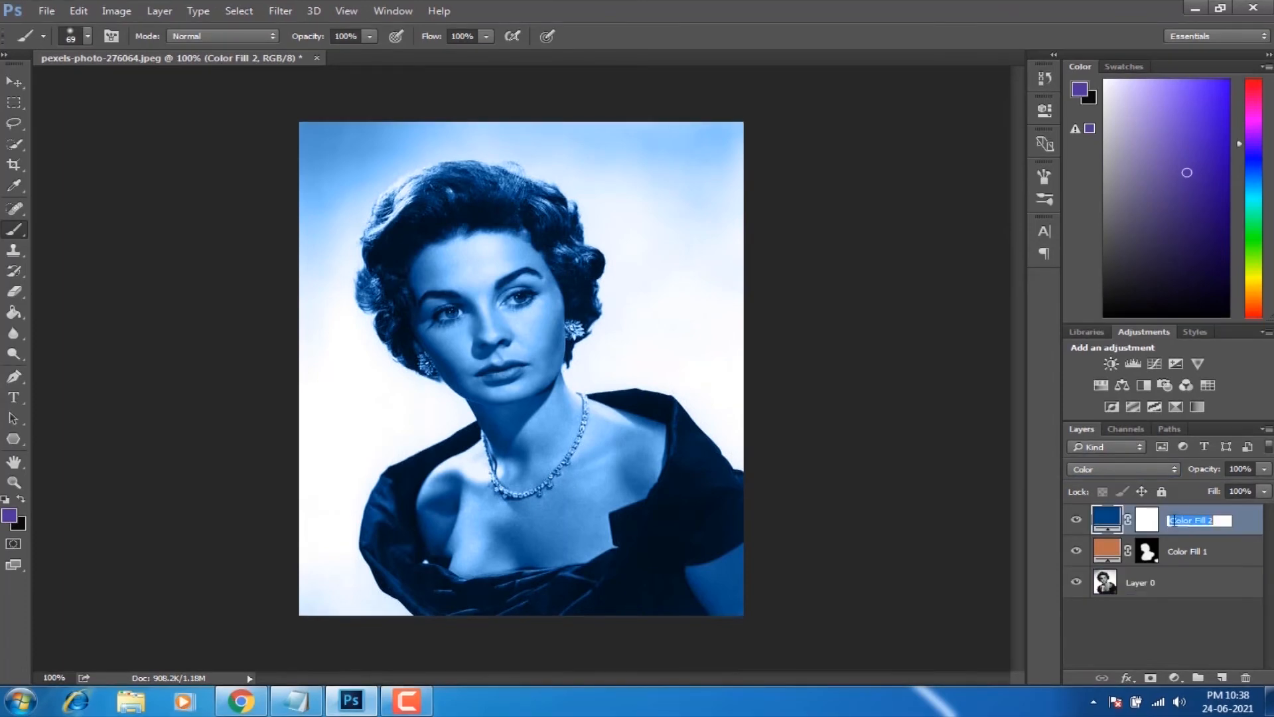
click(1152, 524)
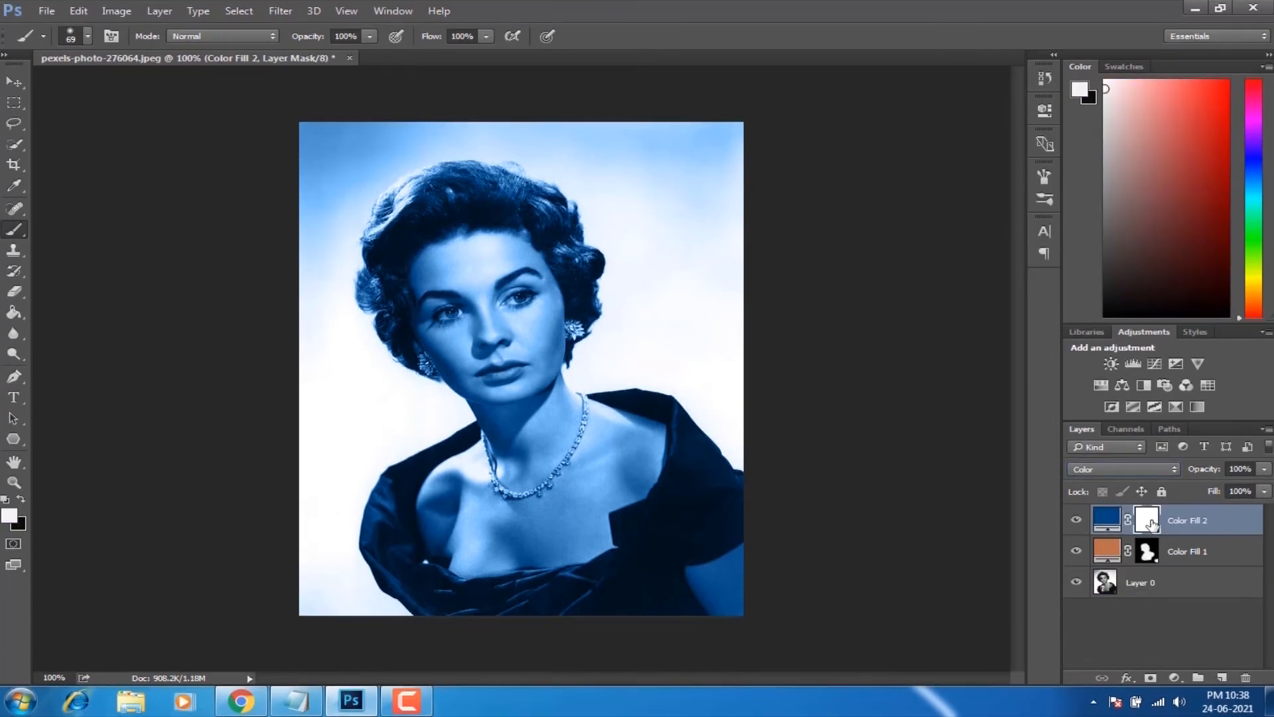
key(ctrl+i)
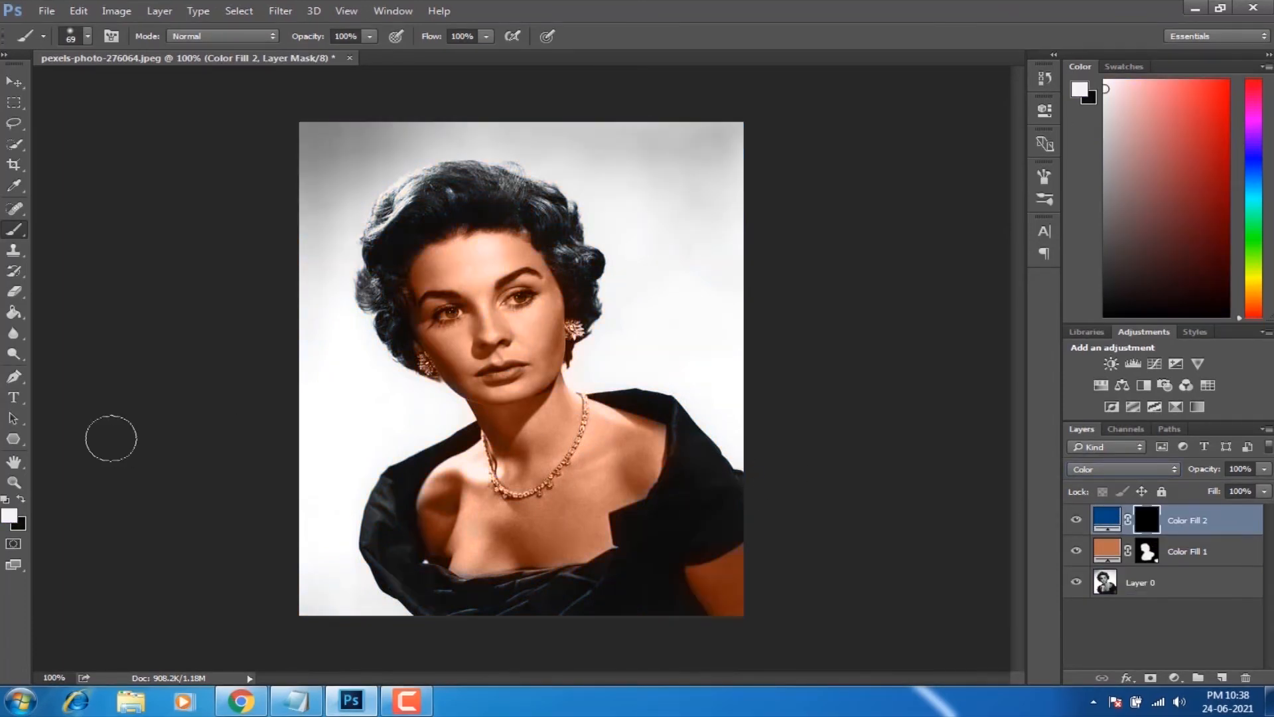
- Paint the dark blue fill's mask white over the whole dress, covering the shoulders, sleeves and neckline
click(13, 249)
click(13, 230)
mouse_move(677, 561)
mouse_down()
mouse_move(648, 583)
mouse_move(658, 547)
mouse_move(646, 532)
mouse_move(671, 509)
mouse_move(686, 518)
mouse_up()
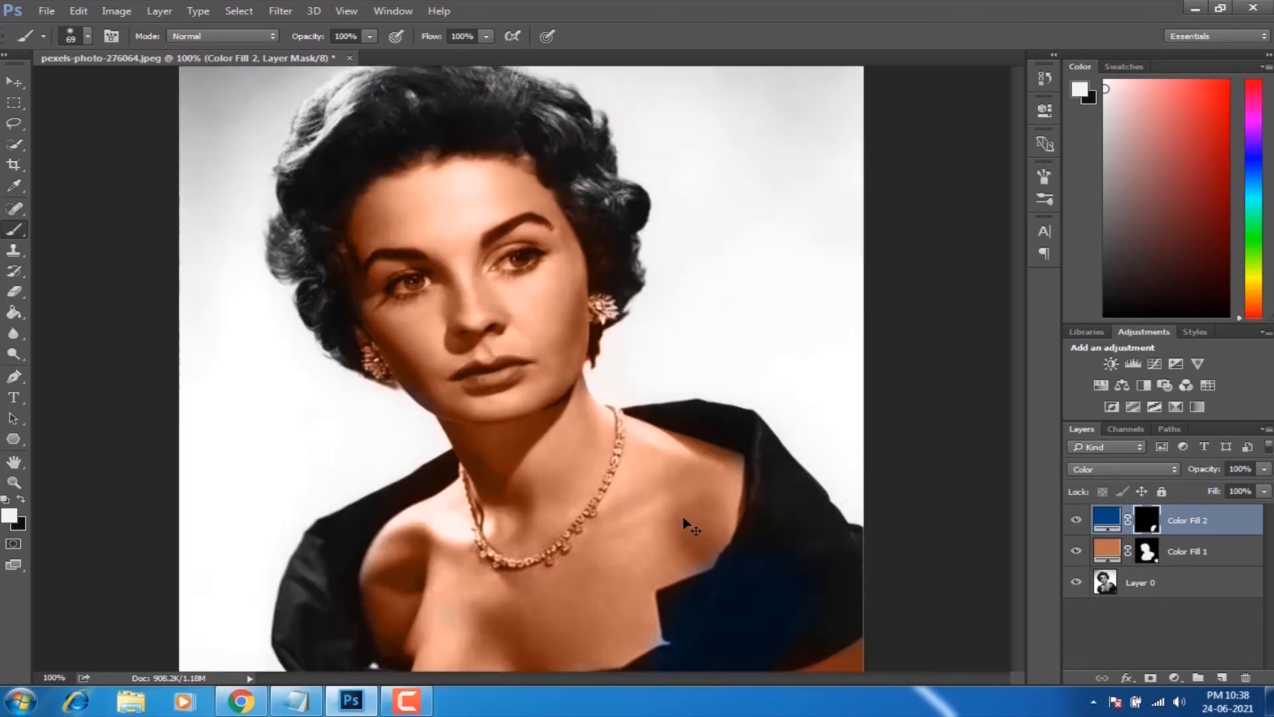
key(ctrl+plus)
mouse_move(929, 515)
mouse_down()
mouse_move(870, 583)
mouse_move(874, 549)
mouse_move(912, 621)
mouse_up()
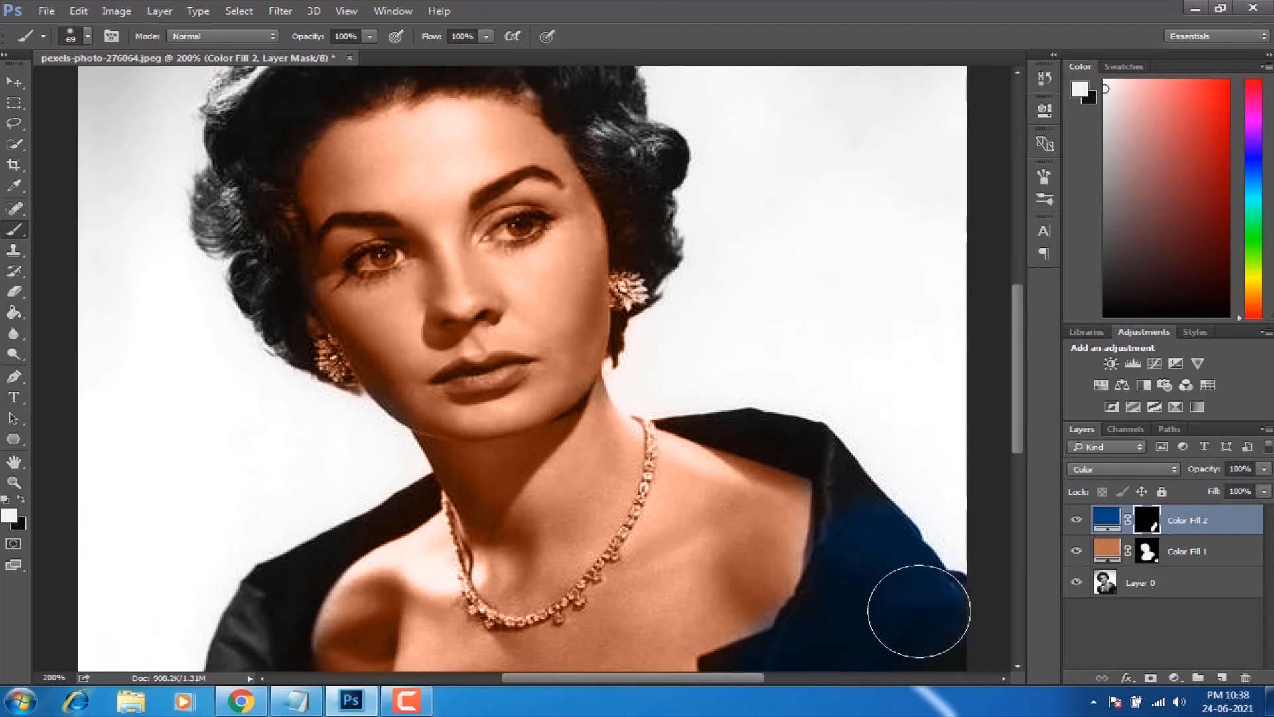
key(ctrl+minus)
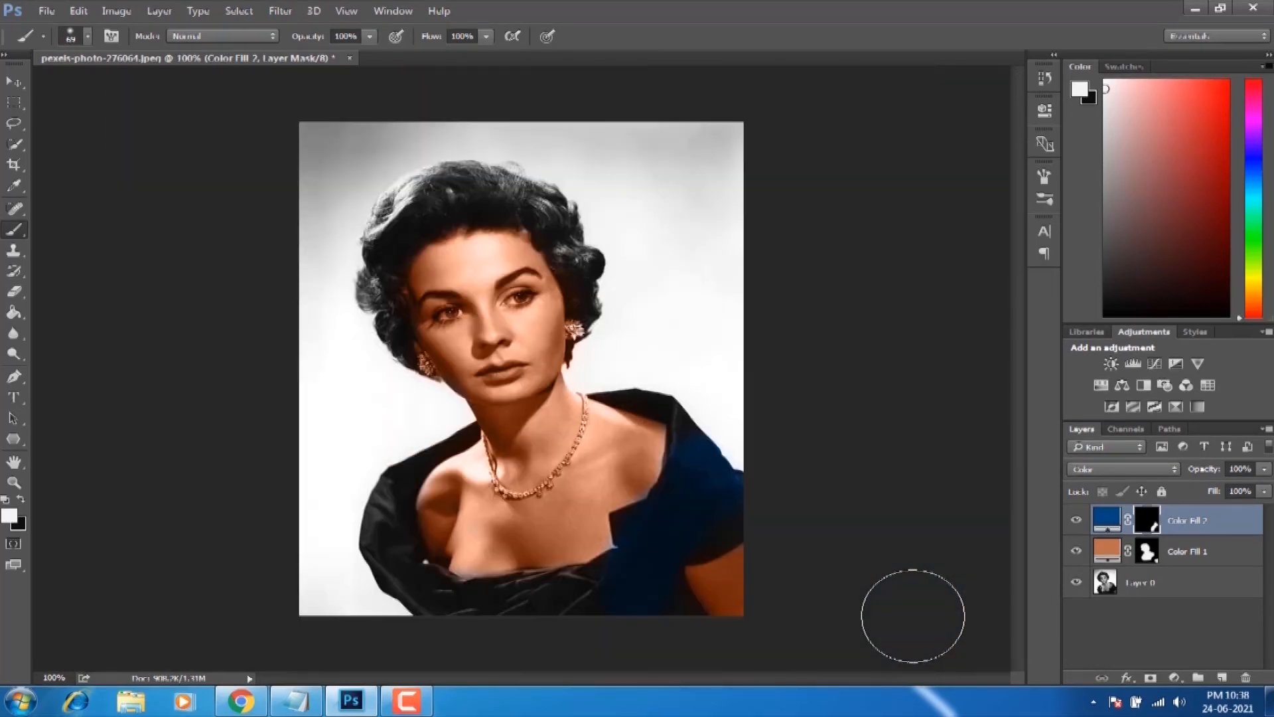
mouse_move(603, 594)
mouse_down()
mouse_move(528, 605)
mouse_move(612, 581)
mouse_move(513, 605)
mouse_move(425, 593)
mouse_move(453, 605)
mouse_move(387, 567)
mouse_move(411, 597)
mouse_move(384, 539)
mouse_move(390, 557)
mouse_move(393, 509)
mouse_move(430, 589)
mouse_up()
mouse_move(658, 607)
mouse_down()
mouse_move(671, 606)
mouse_move(663, 586)
mouse_move(686, 532)
mouse_move(719, 518)
mouse_move(683, 406)
mouse_move(635, 385)
mouse_up()
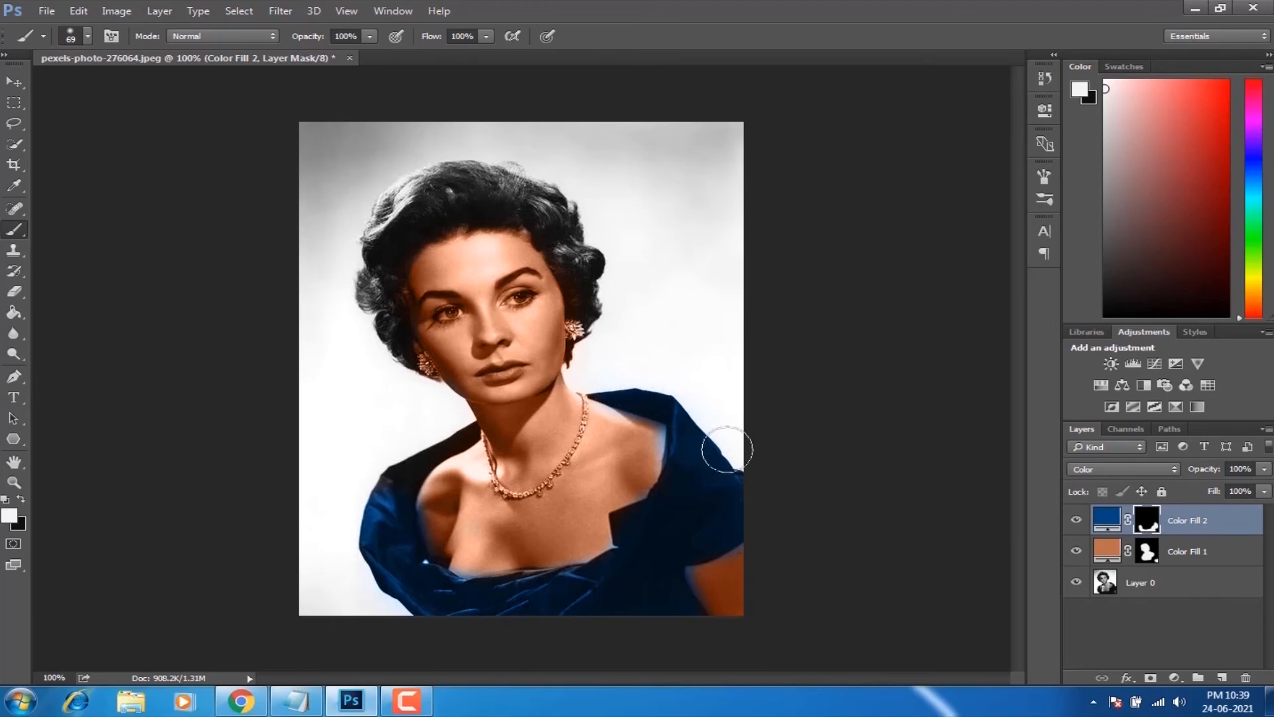
mouse_move(639, 524)
mouse_down()
mouse_move(643, 570)
mouse_move(654, 535)
mouse_up()
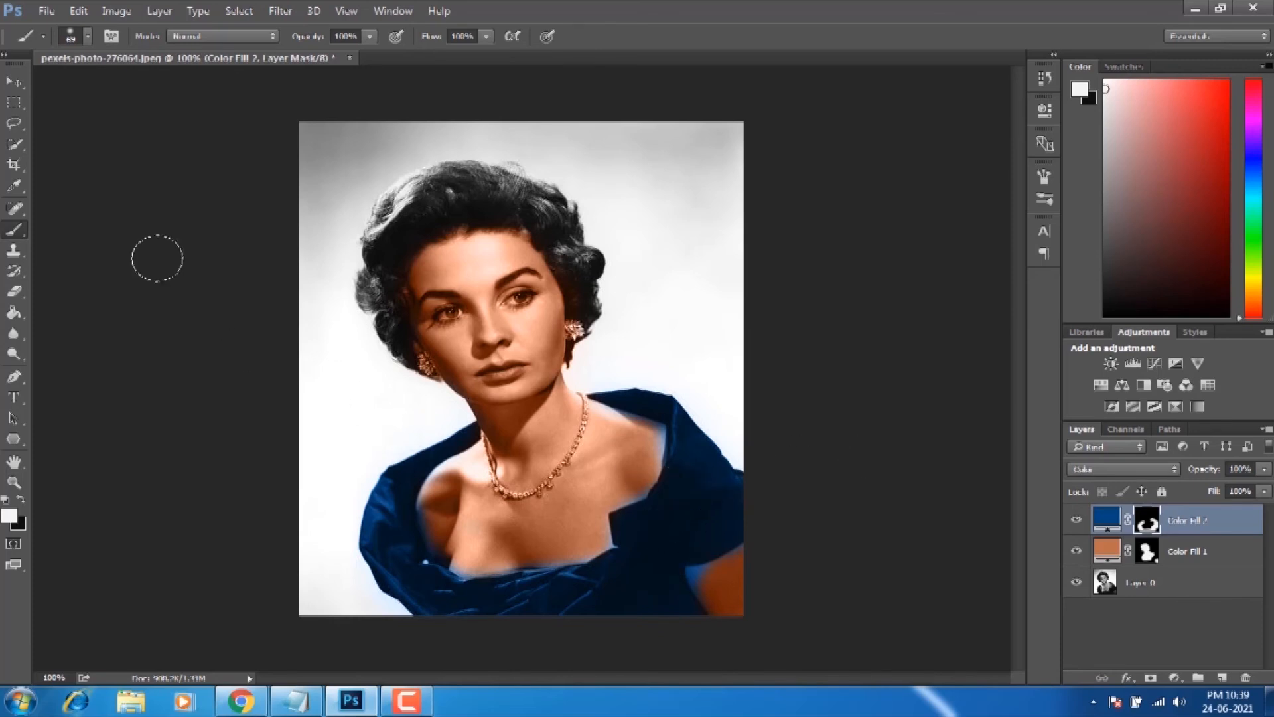
- Erase the blue spill from the dark blue fill's mask where it overlaps the skin along the neckline and shoulders
click(14, 82)
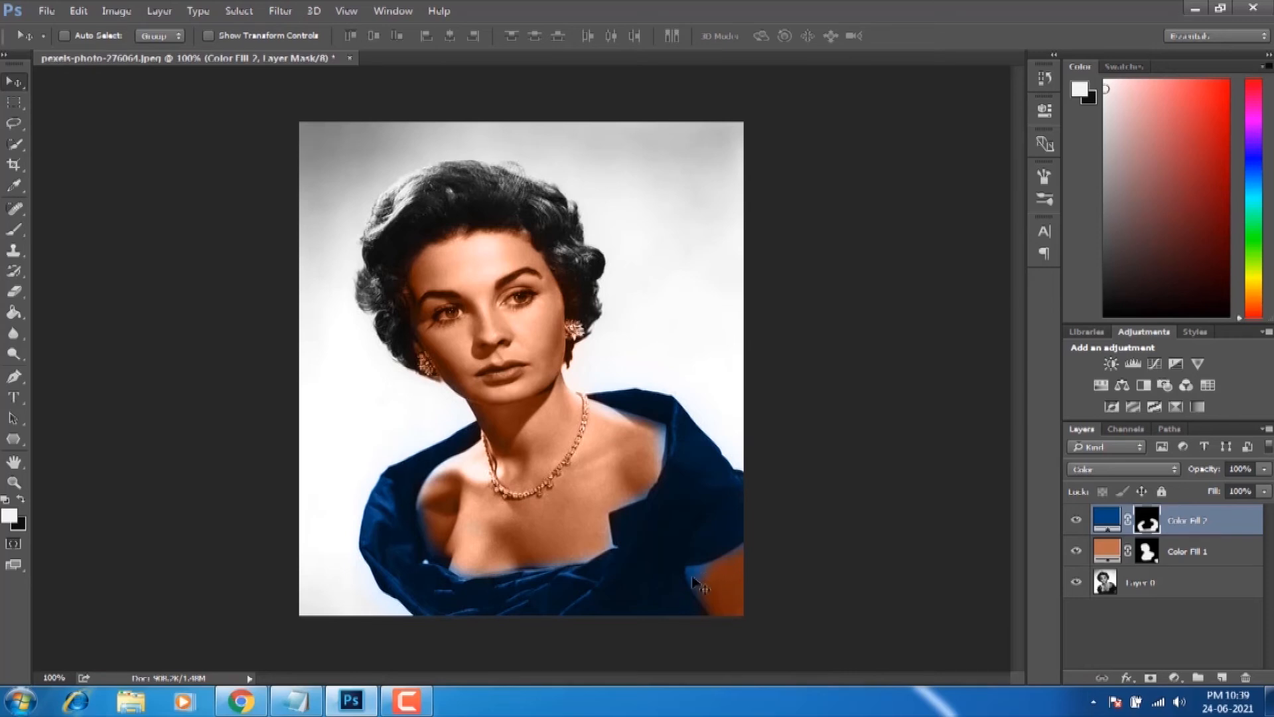
key(ctrl+plus)
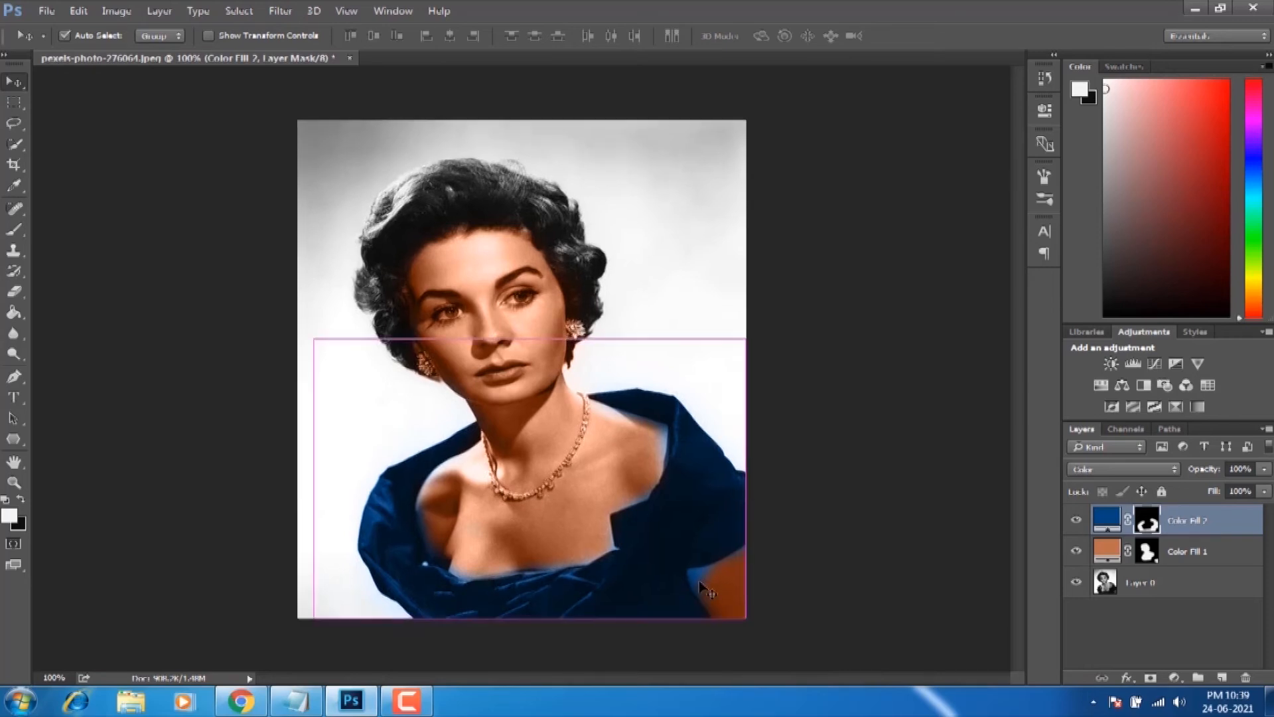
click(14, 292)
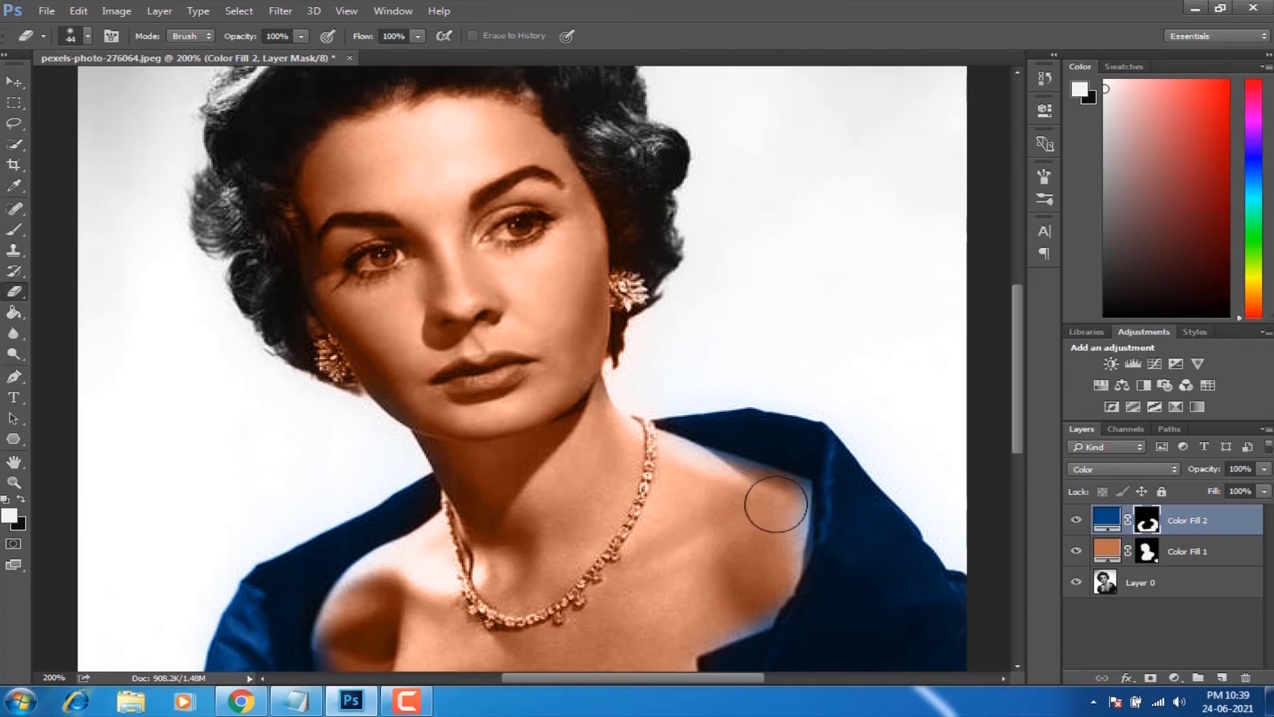
mouse_move(774, 536)
mouse_down()
mouse_move(735, 616)
mouse_move(753, 602)
mouse_up()
mouse_move(778, 499)
mouse_down()
mouse_move(697, 474)
mouse_move(746, 492)
mouse_up()
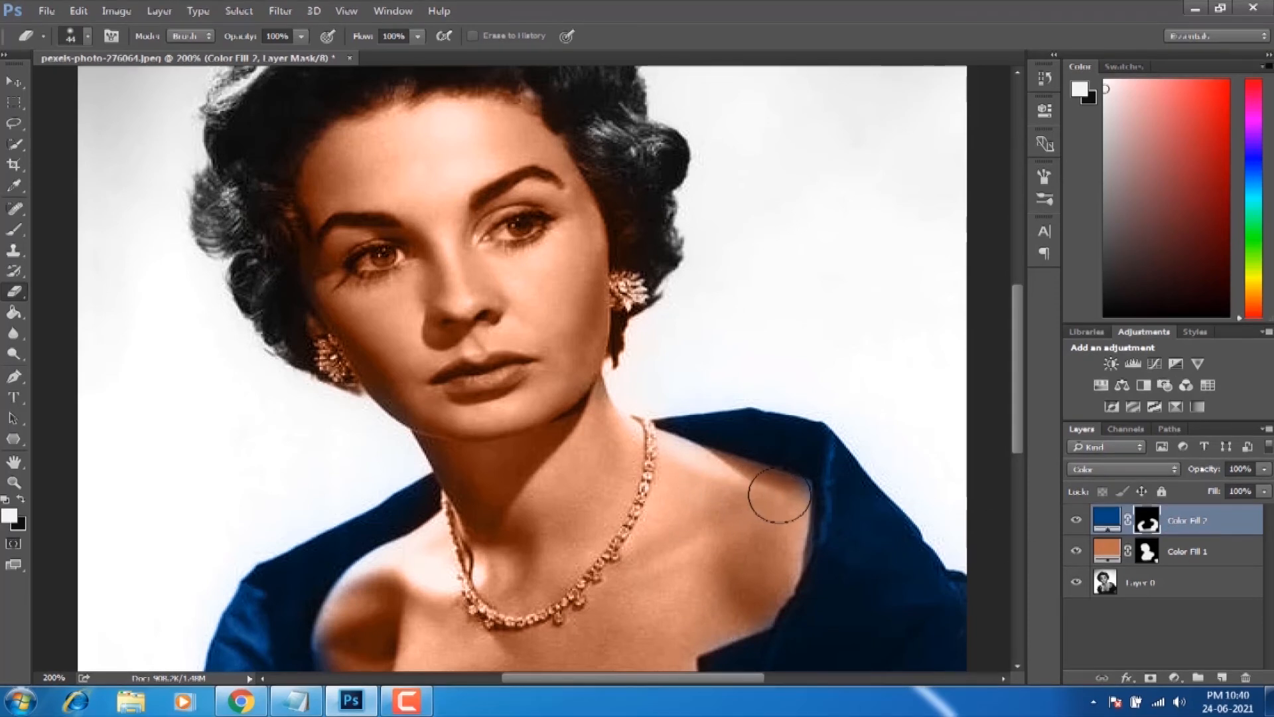
drag(776, 503, 754, 589)
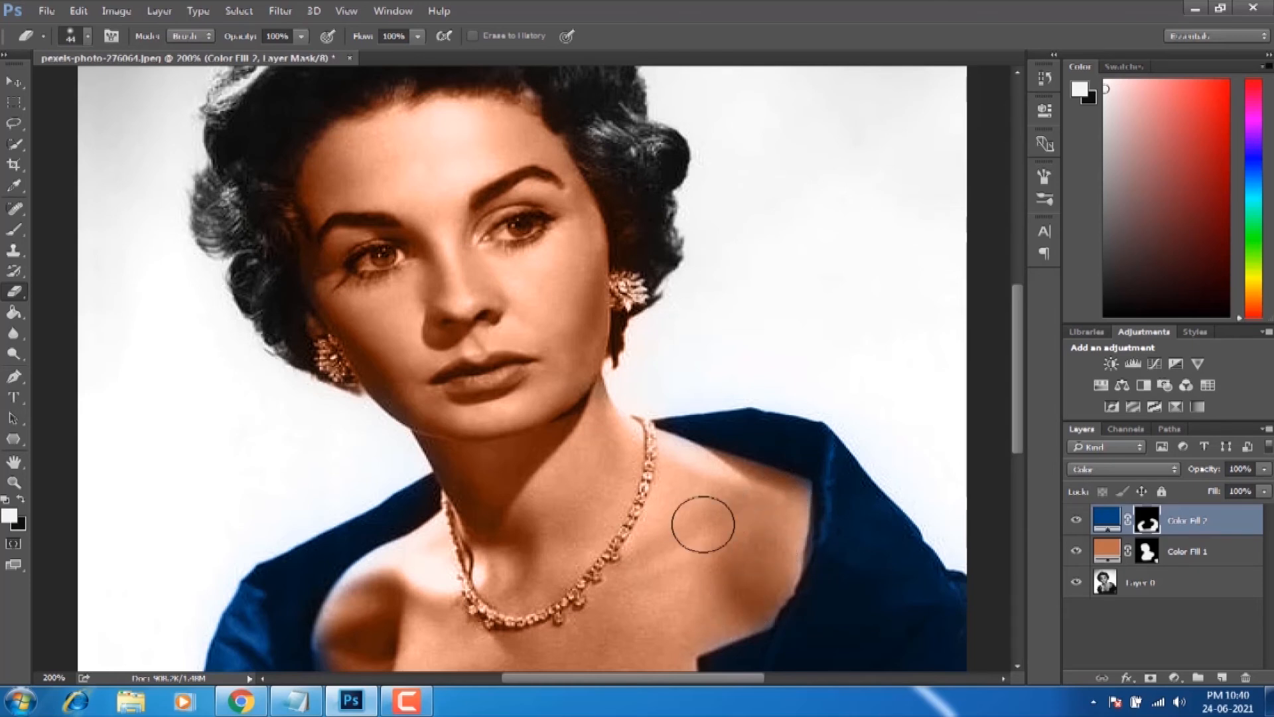
mouse_move(353, 640)
mouse_down()
mouse_move(336, 651)
mouse_move(351, 635)
mouse_up()
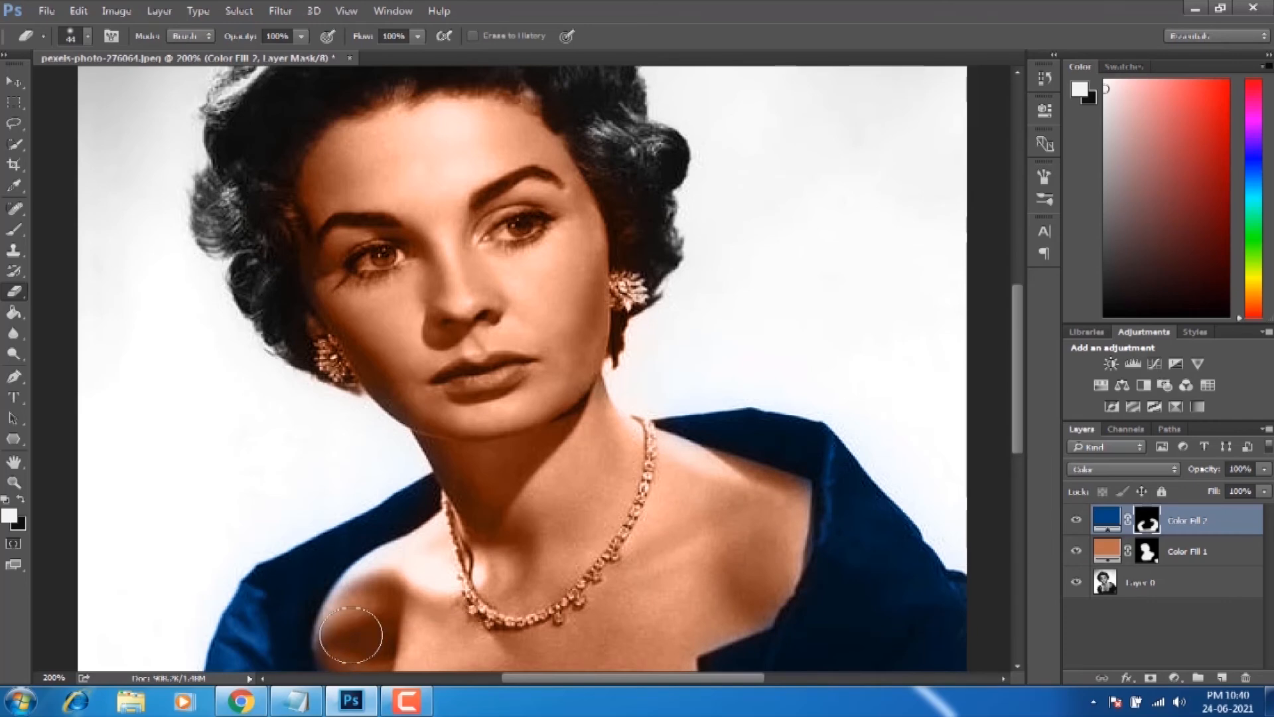
key(ctrl+minus)
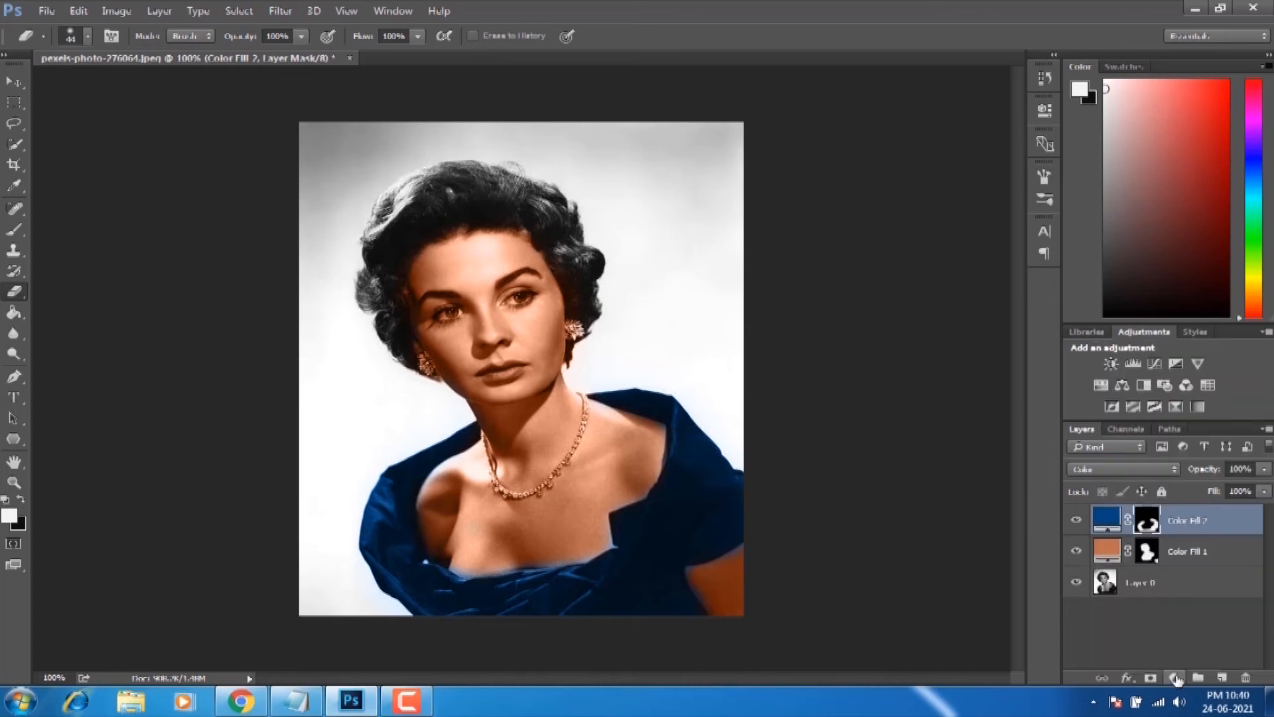
- Start a third Solid Color fill layer and copy the hex code ef655b from the Notepad note
click(1175, 678)
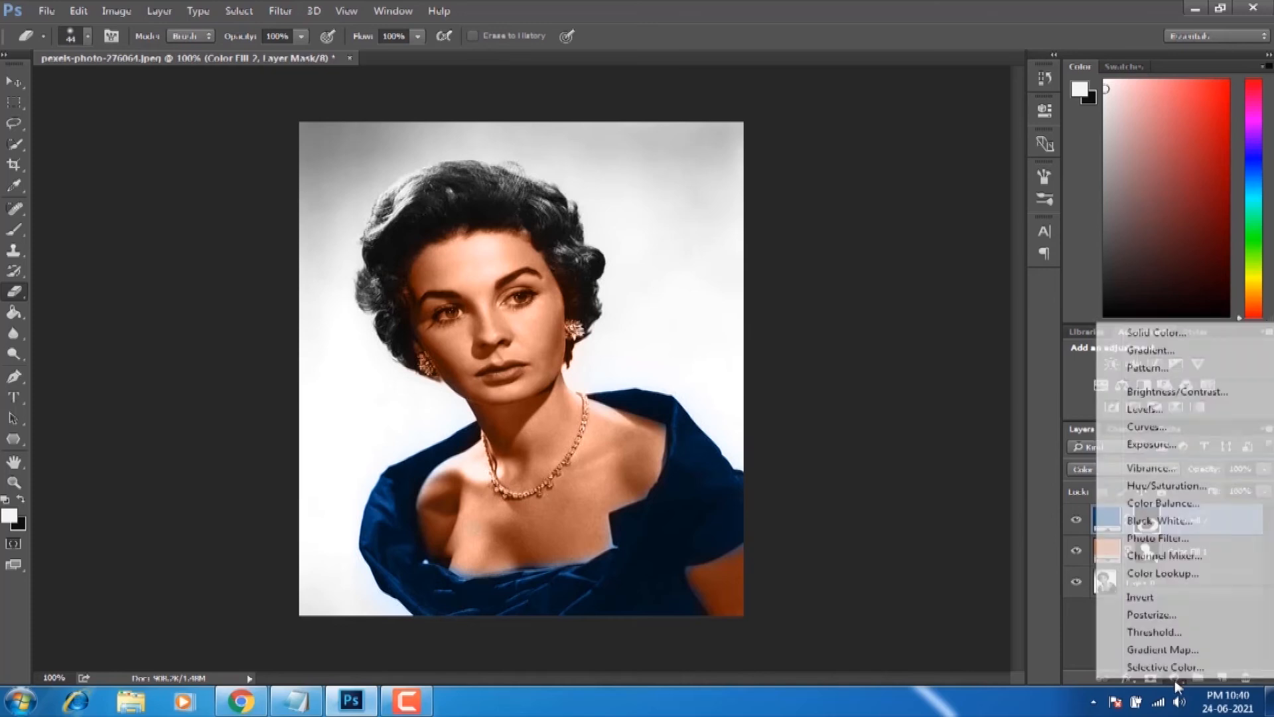
click(1161, 333)
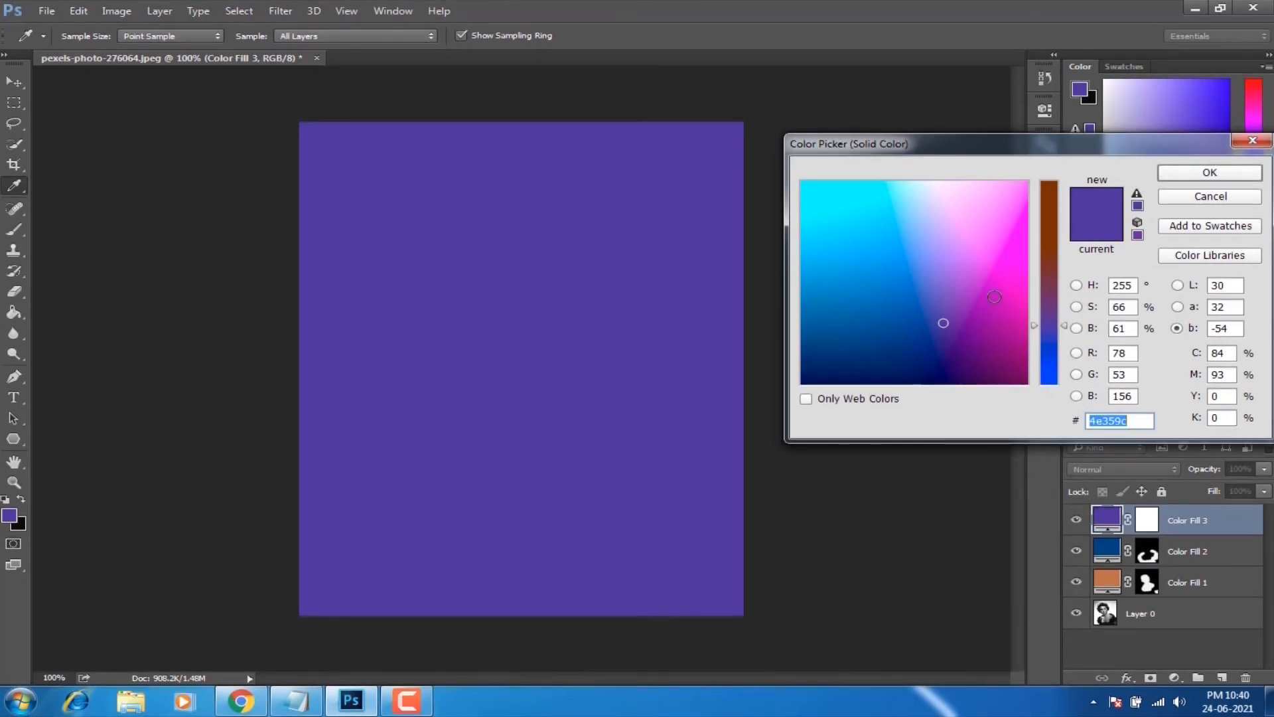
mouse_move(297, 700)
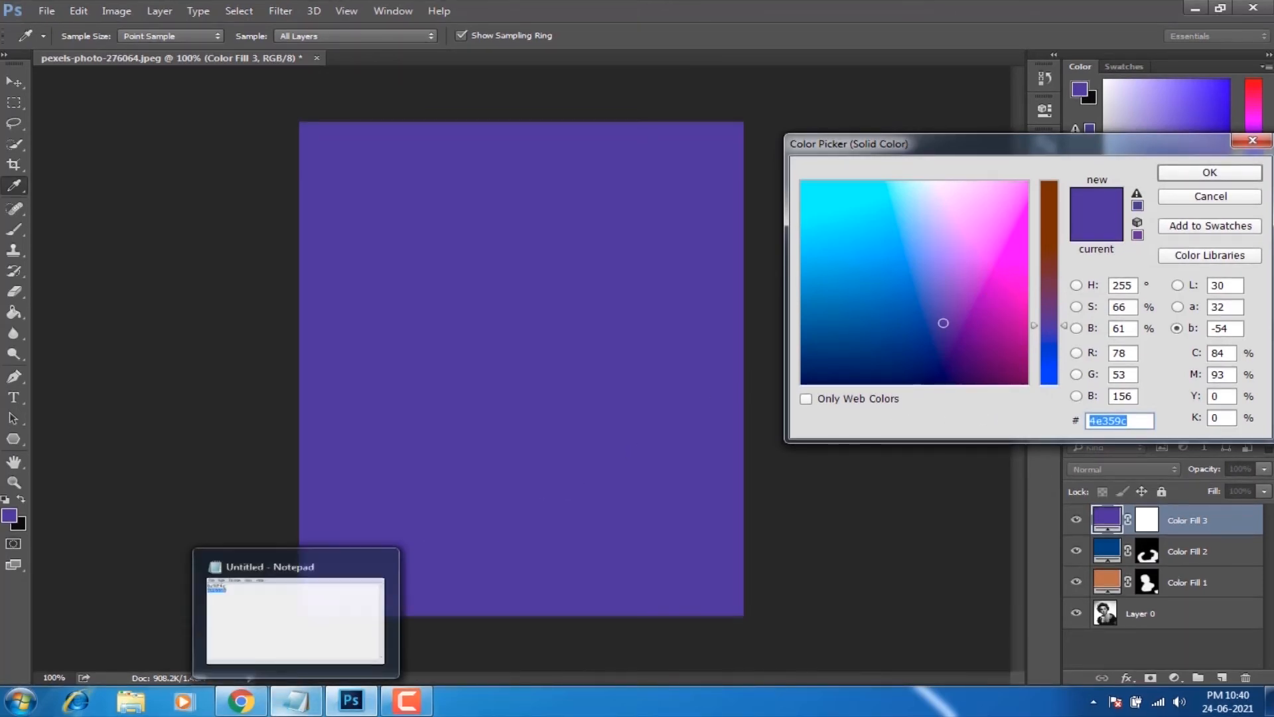
click(296, 657)
mouse_move(296, 701)
click(317, 664)
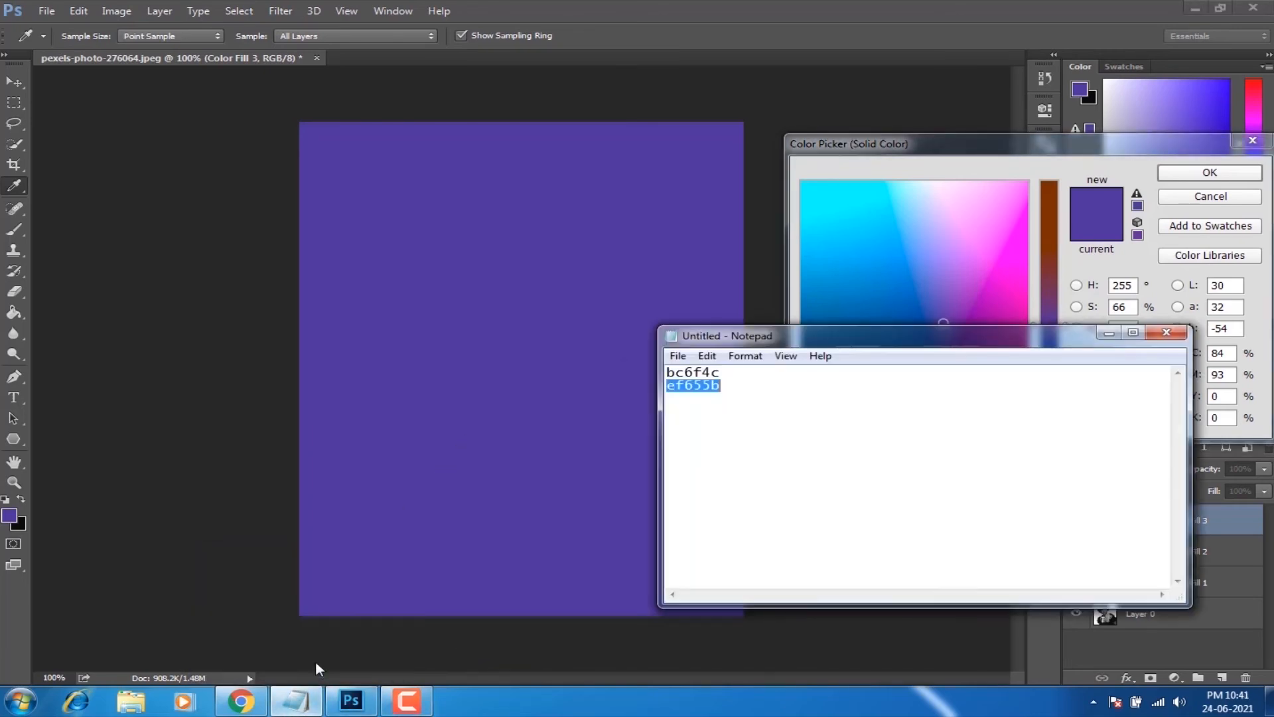
right_click(700, 387)
click(742, 440)
click(1110, 333)
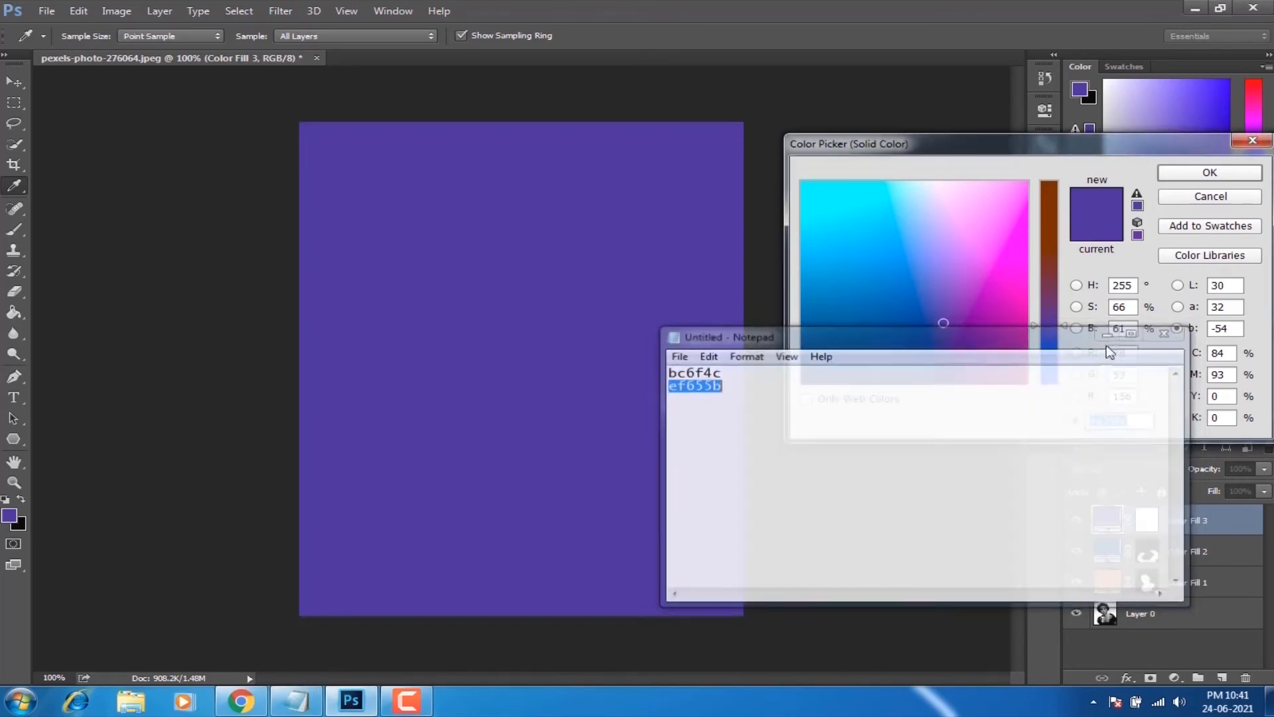
- Set the new fill layer's color to the copied coral hex ef655b
key(BackSpace)
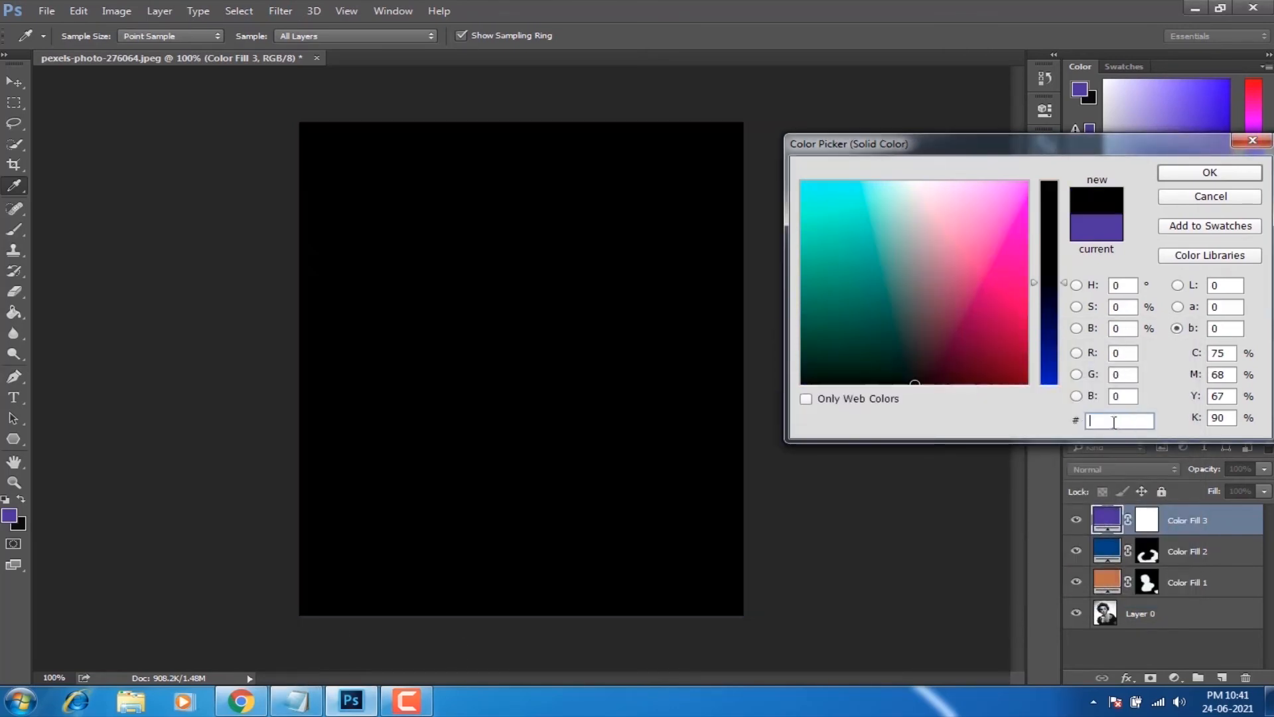
right_click(1128, 420)
click(1093, 490)
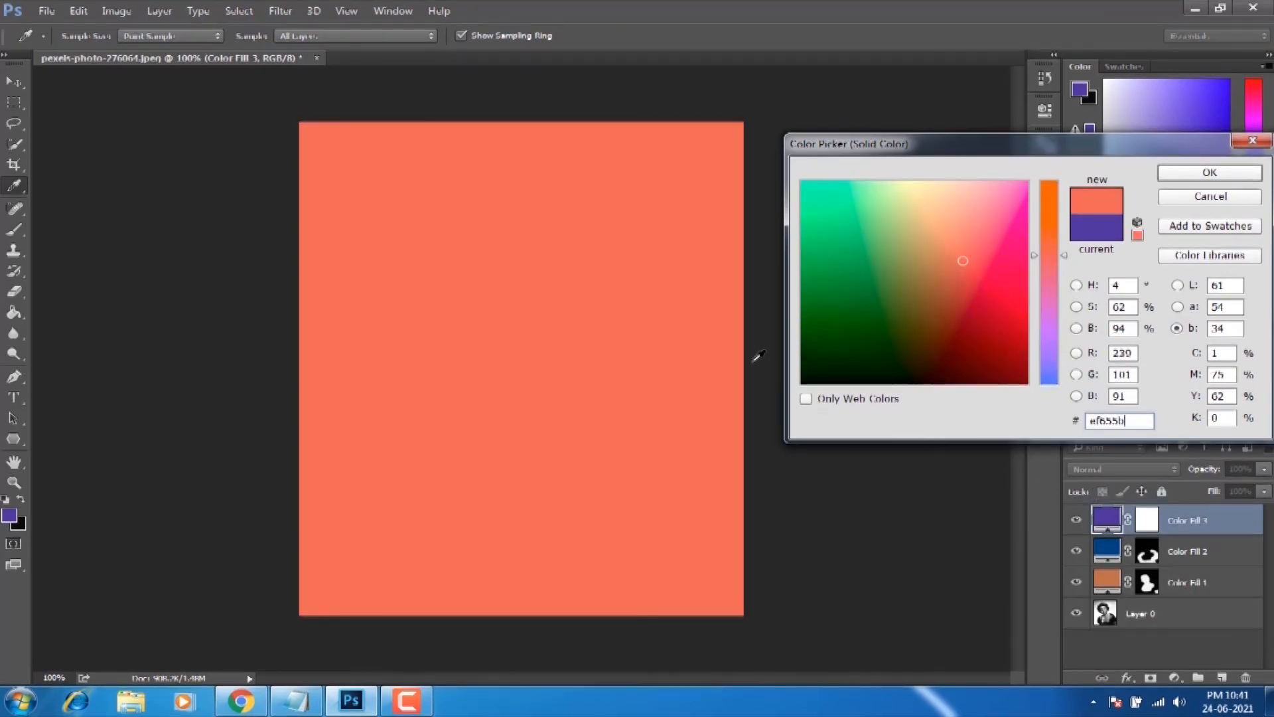
click(1209, 174)
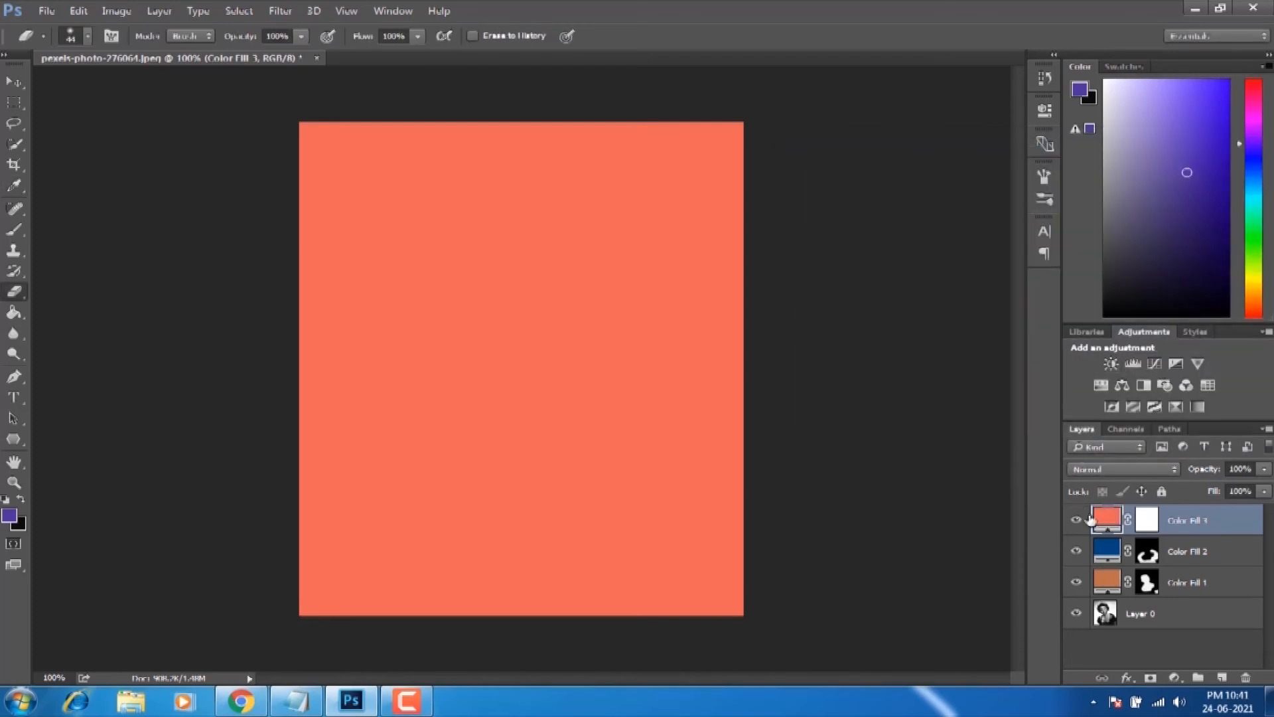
- Set the coral fill layer's blend mode to Color and invert its layer mask to black
click(1098, 468)
click(1101, 445)
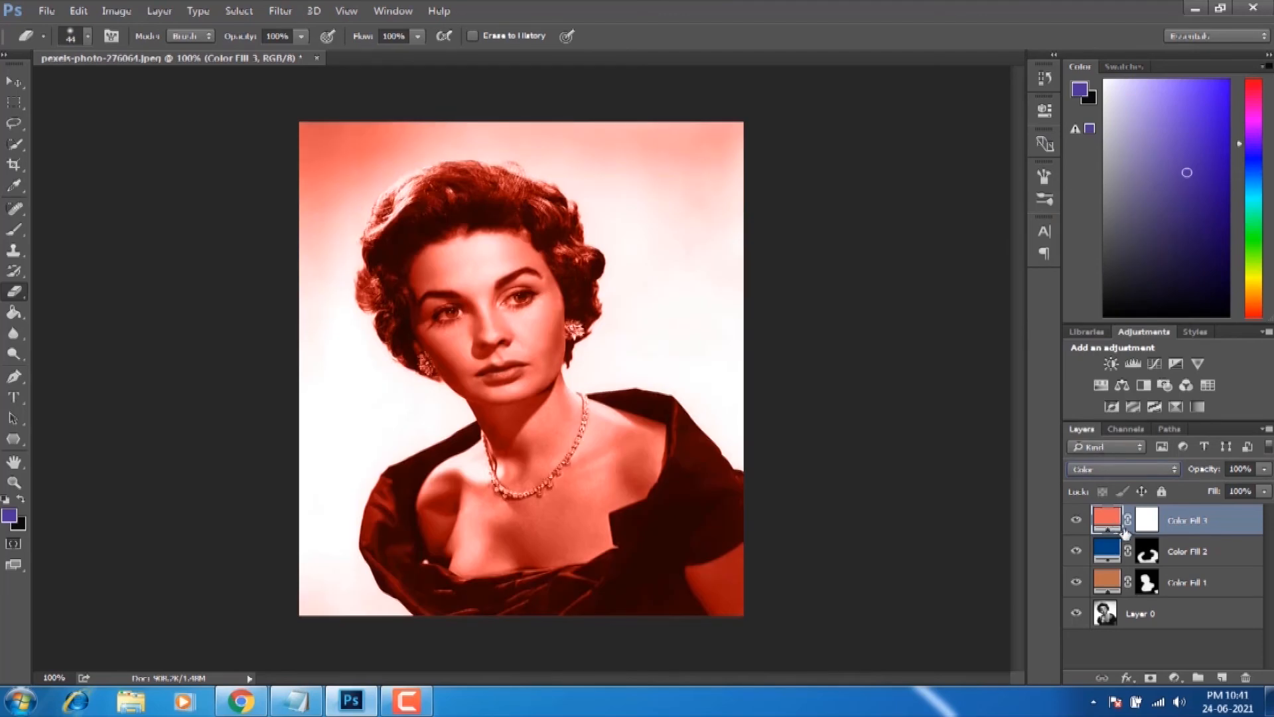
click(1153, 523)
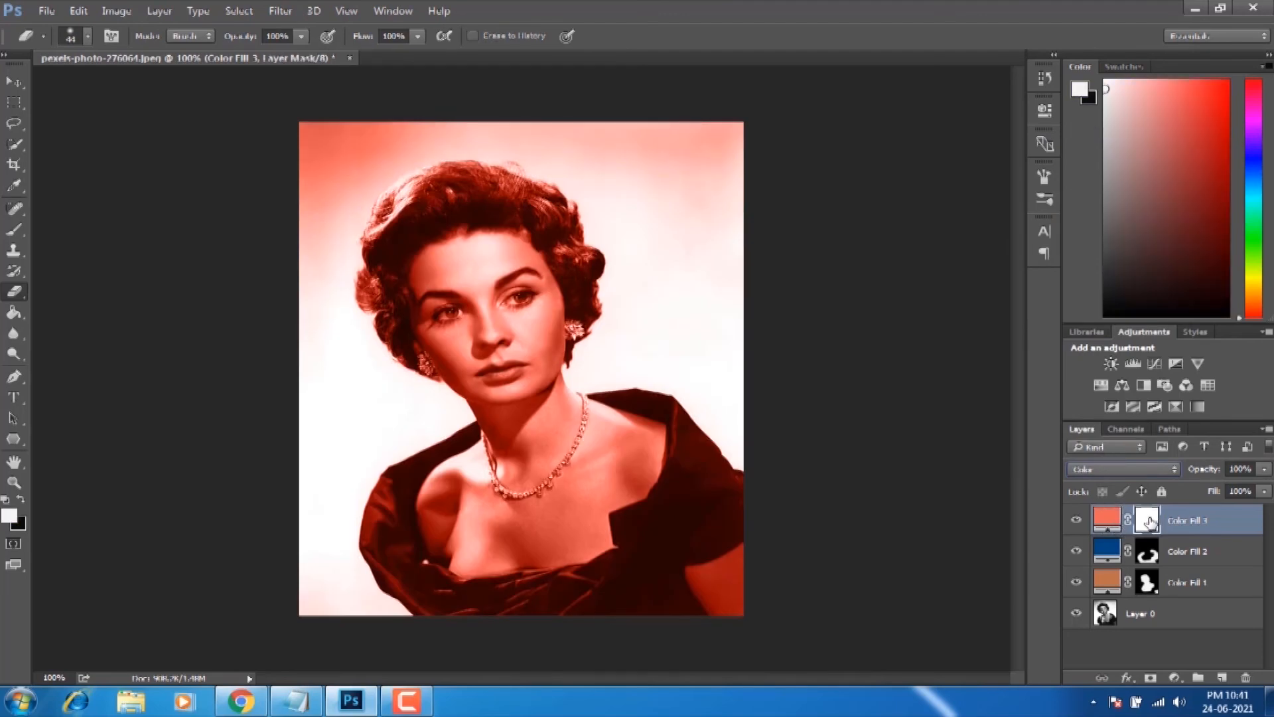
key(ctrl+i)
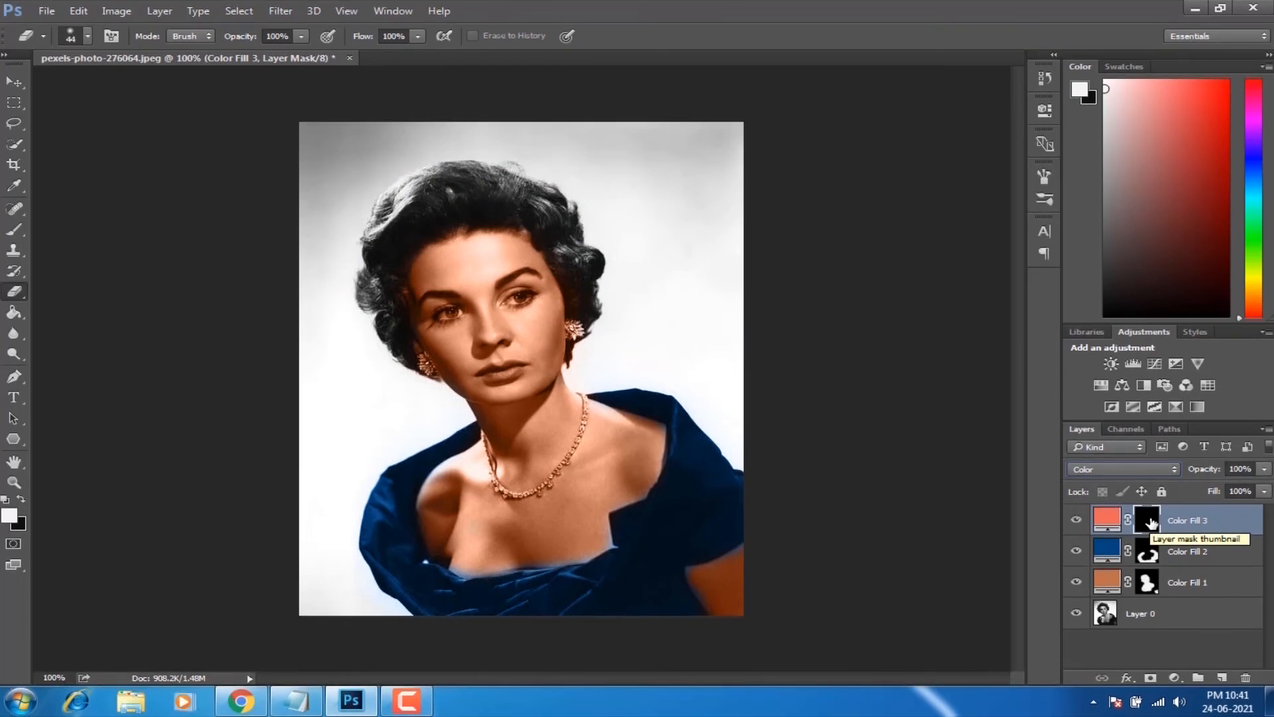
- Set the brush to 20 px with 29% hardness and paint coral onto the middle of the lower lip through the mask
key(ctrl+plus)
key(ctrl+plus)
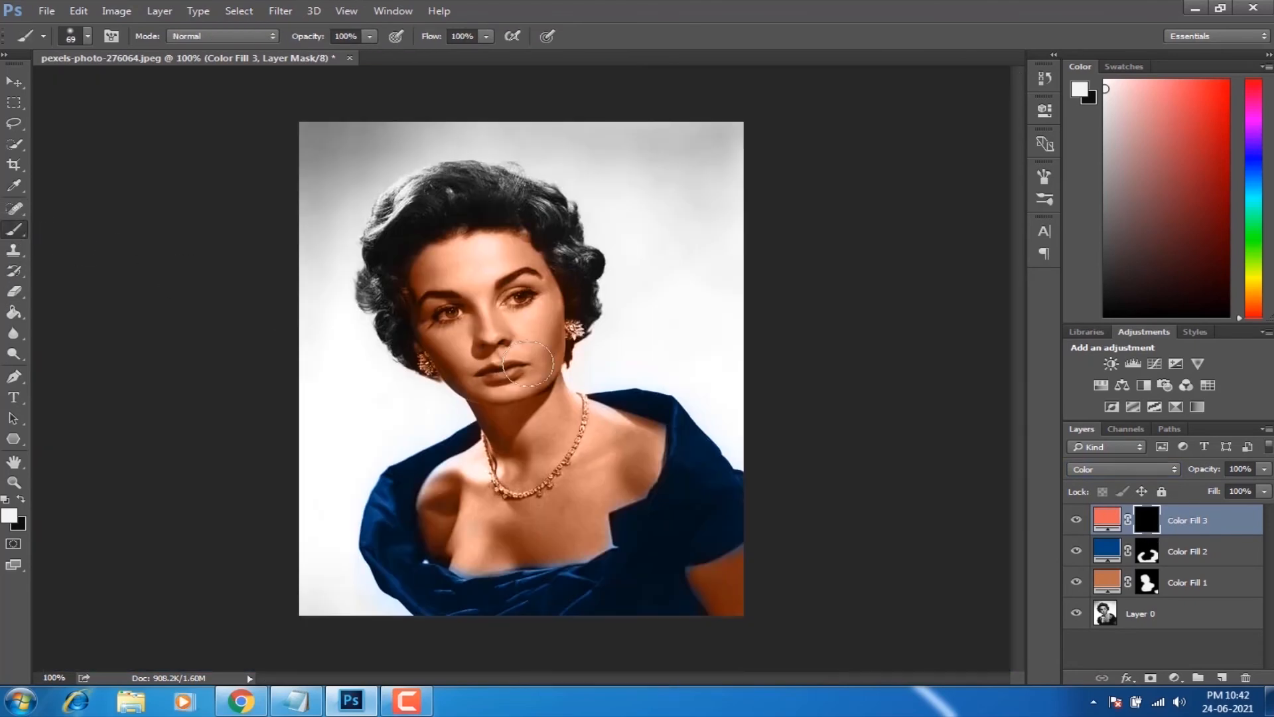
key(ctrl+plus)
key(ctrl+plus)
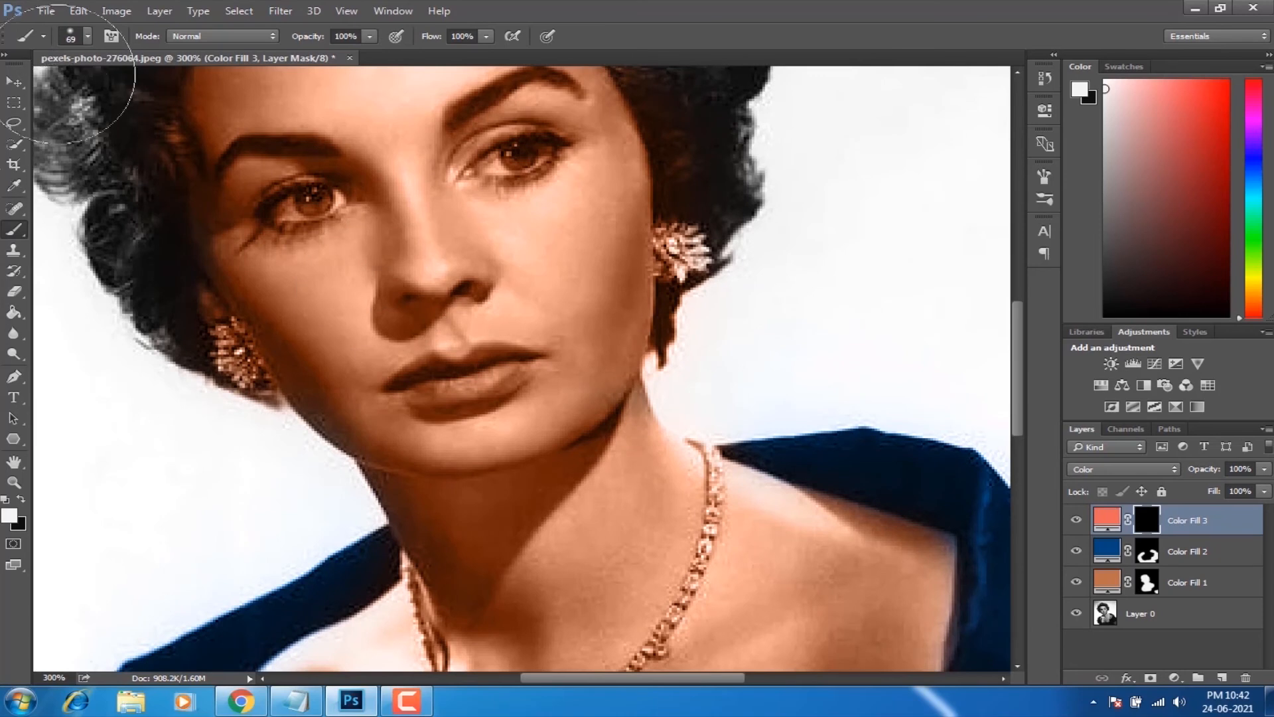
click(87, 37)
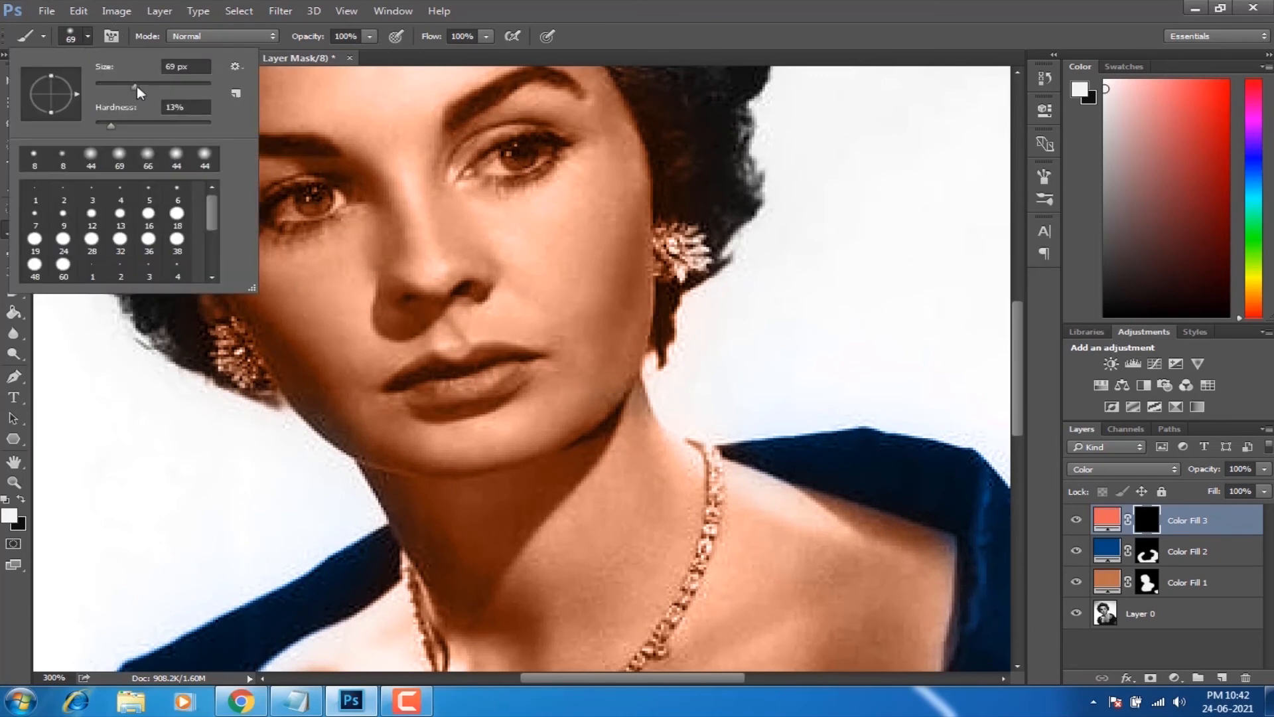
mouse_move(133, 84)
mouse_down()
mouse_move(106, 91)
mouse_move(134, 124)
mouse_up()
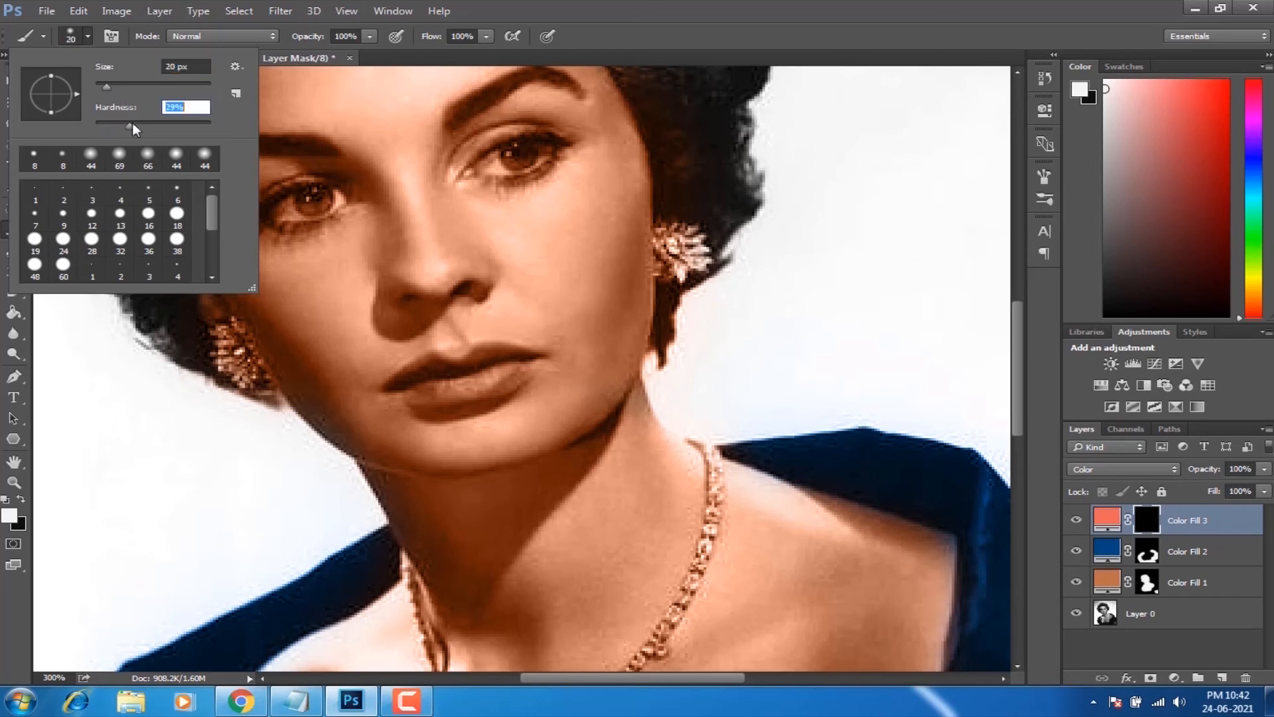
click(472, 386)
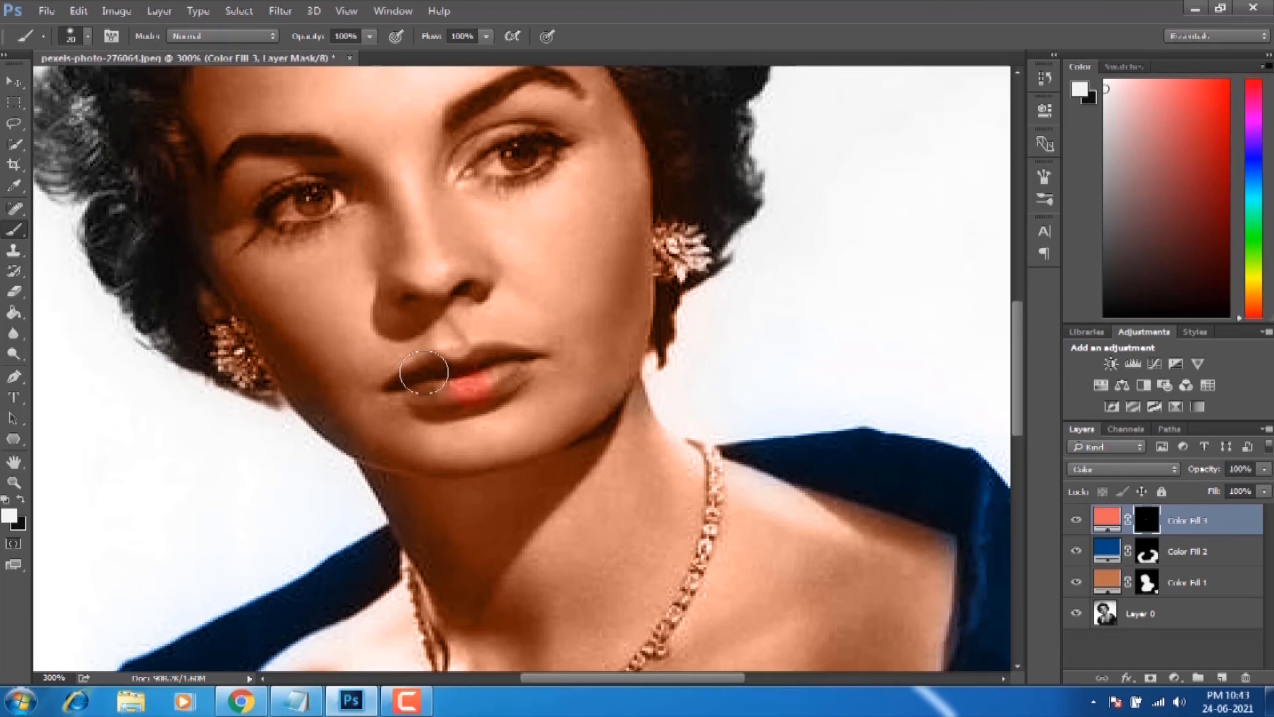
- Reduce the brush size and paint the coral fill's mask white across the rest of both lips
key(ctrl+plus)
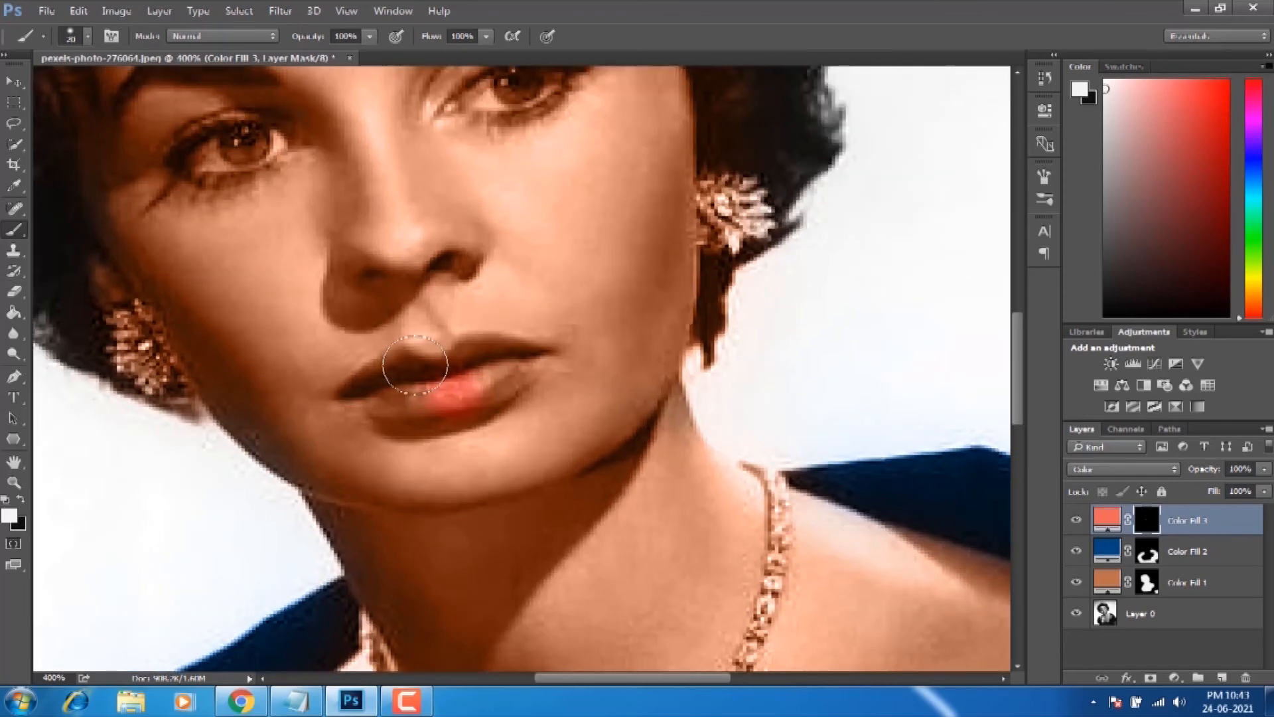
click(87, 35)
drag(106, 87, 102, 89)
click(402, 382)
mouse_move(402, 382)
mouse_down()
mouse_move(514, 348)
mouse_move(494, 355)
mouse_move(485, 382)
mouse_move(517, 365)
mouse_move(367, 383)
mouse_move(389, 372)
mouse_move(392, 389)
mouse_move(420, 400)
mouse_move(518, 360)
mouse_move(389, 378)
mouse_move(471, 367)
mouse_move(410, 365)
mouse_move(393, 369)
mouse_move(507, 360)
mouse_move(376, 381)
mouse_move(436, 386)
mouse_move(512, 366)
mouse_move(390, 374)
mouse_move(425, 387)
mouse_up()
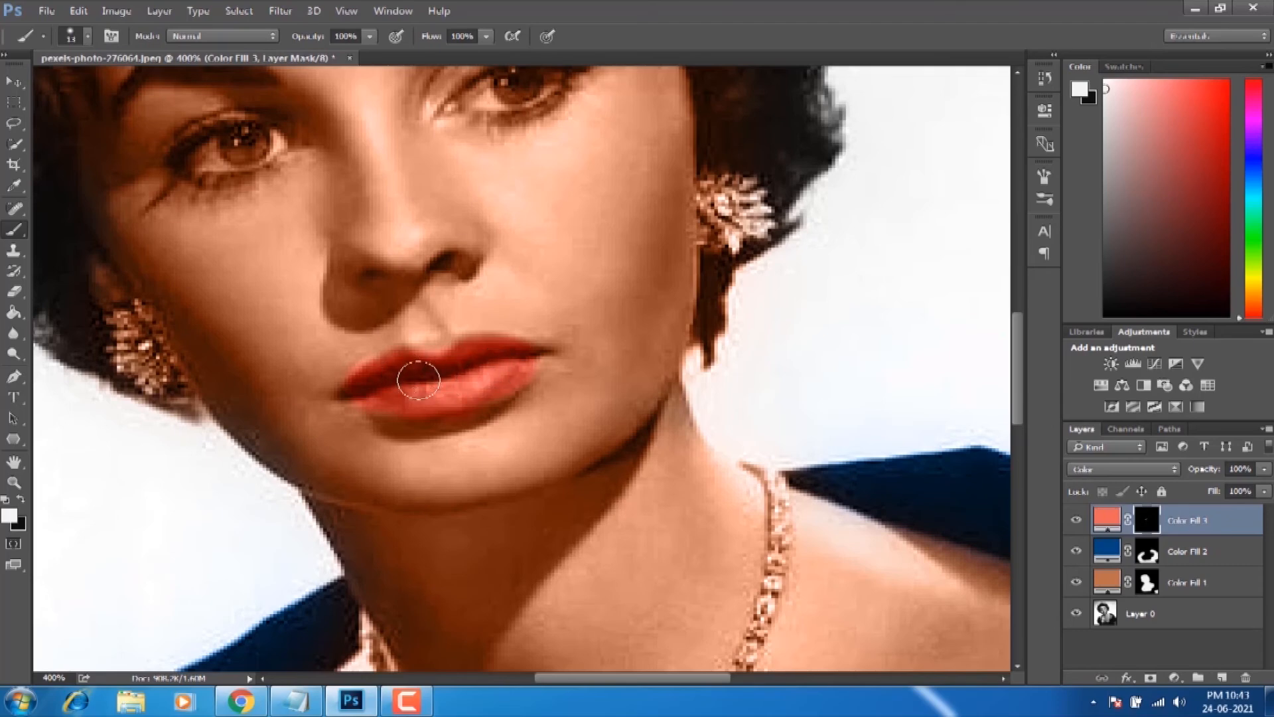
key(ctrl+minus)
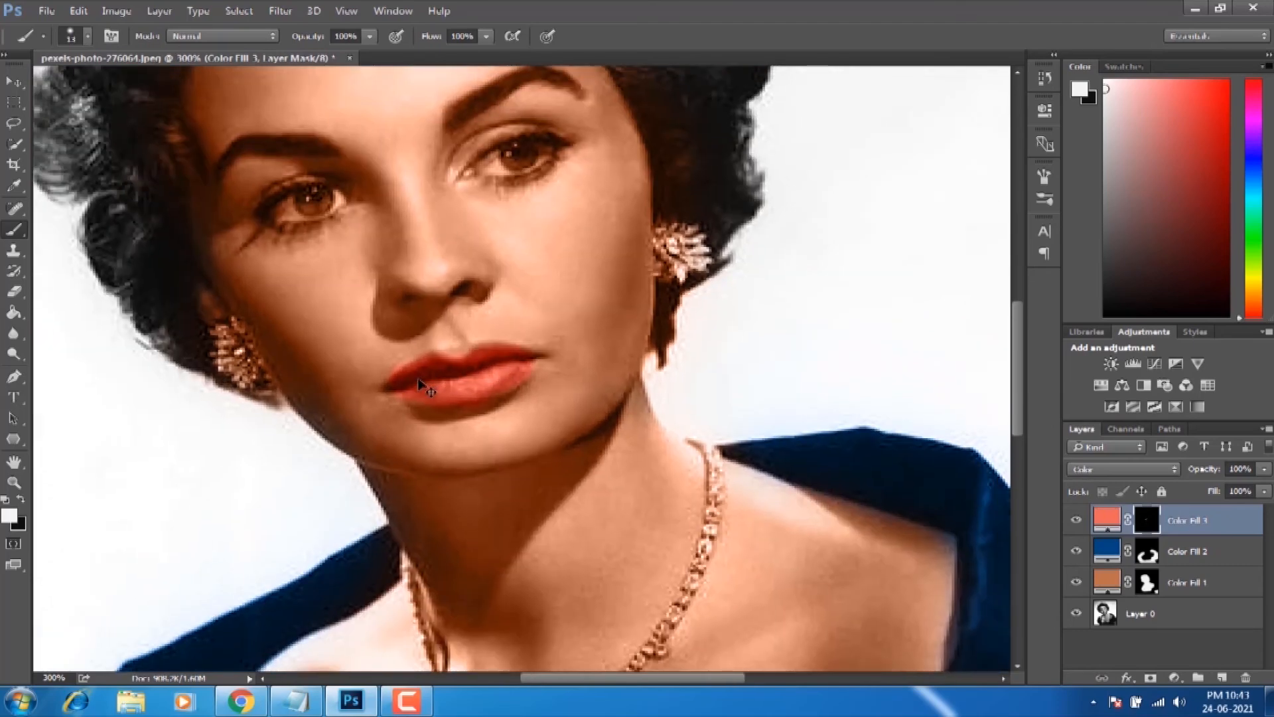
key(ctrl+minus)
key(ctrl+minus)
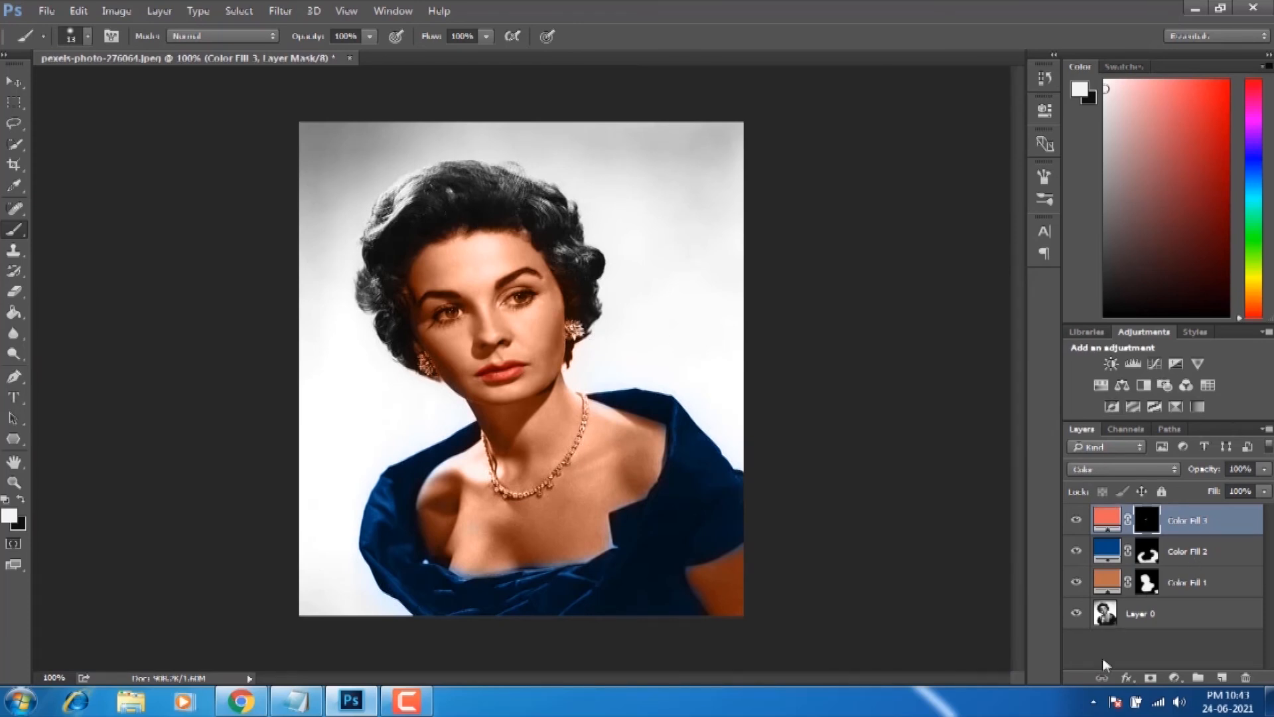
- Add a Solid Color fill layer above the coral fill and set its color to near-black 000300
click(1174, 677)
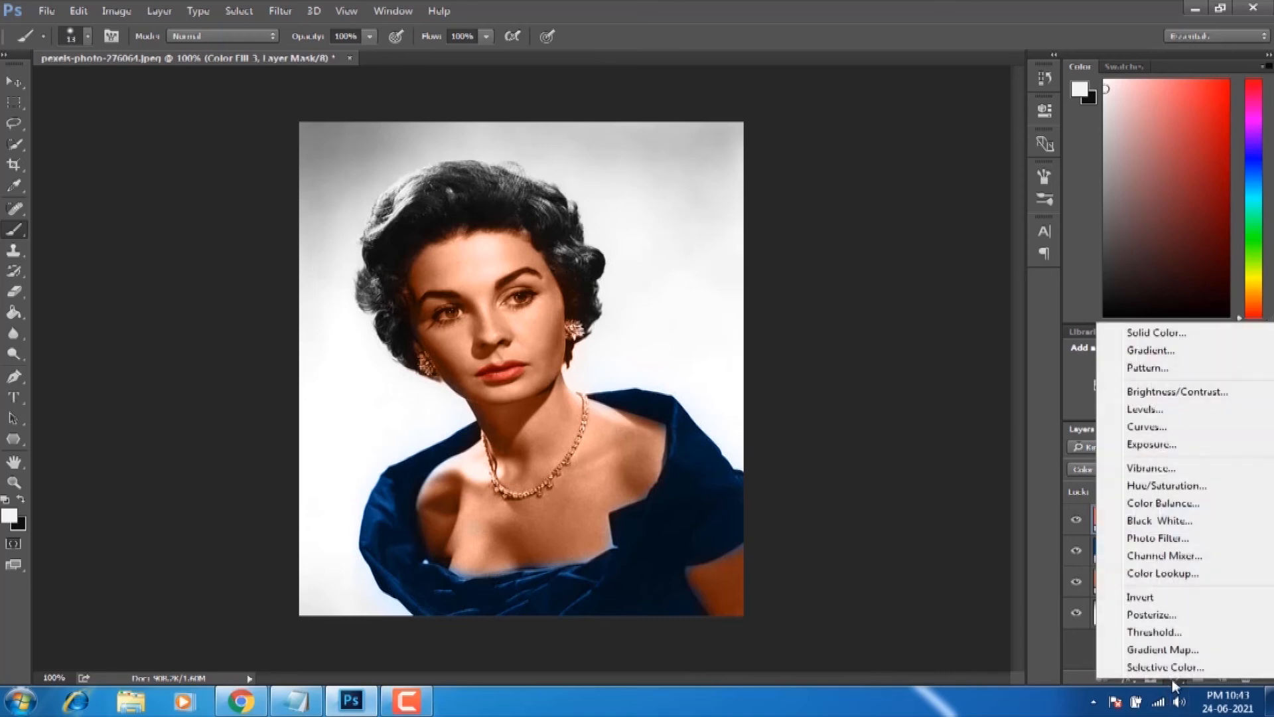
click(1185, 336)
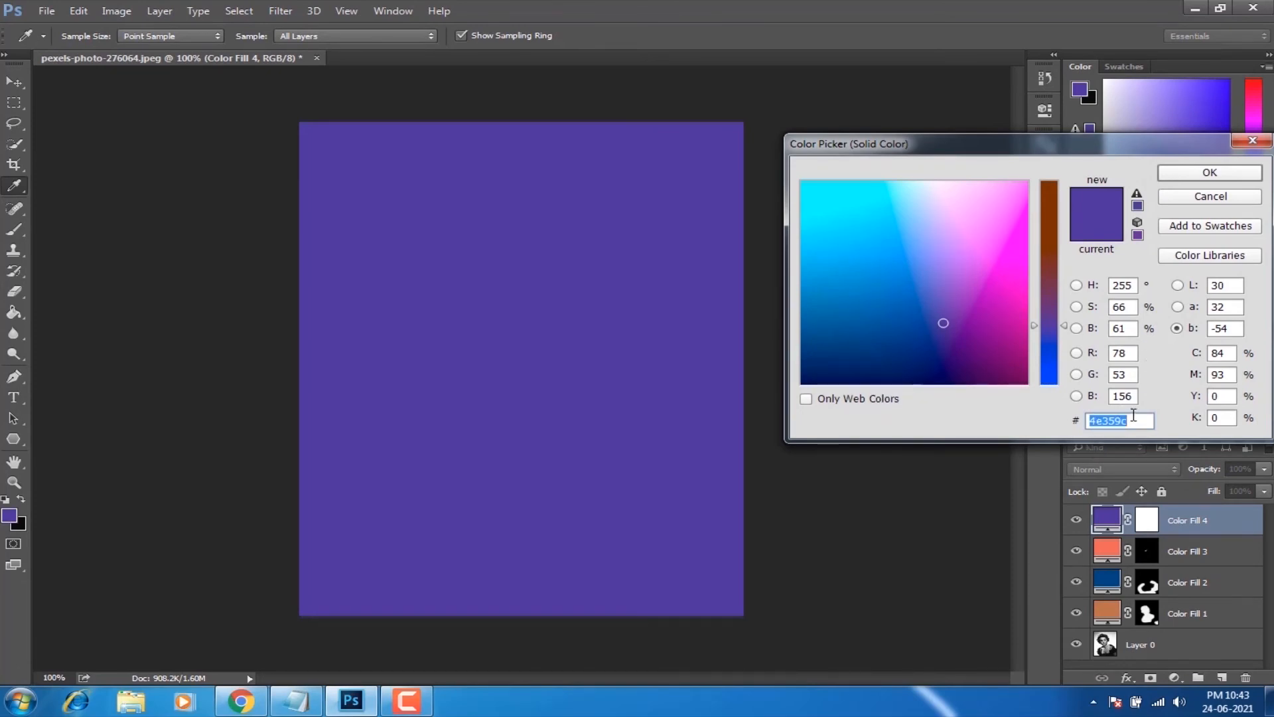
key(BackSpace)
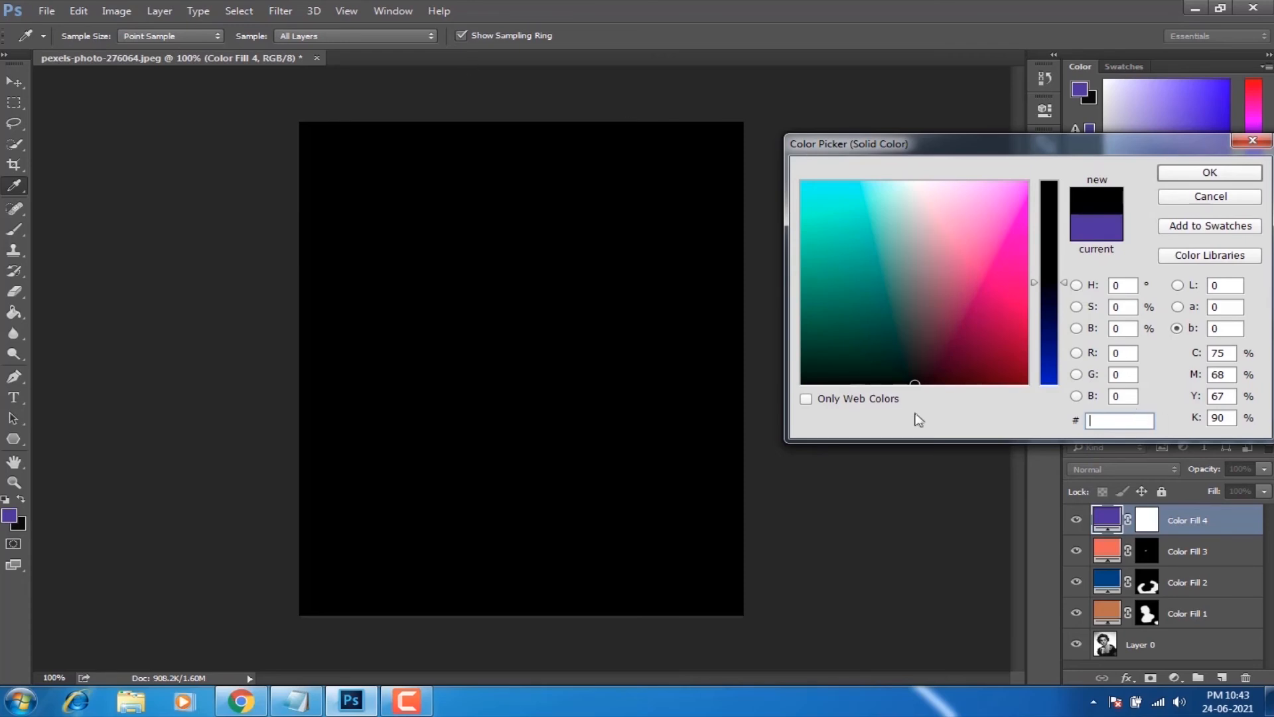
click(831, 375)
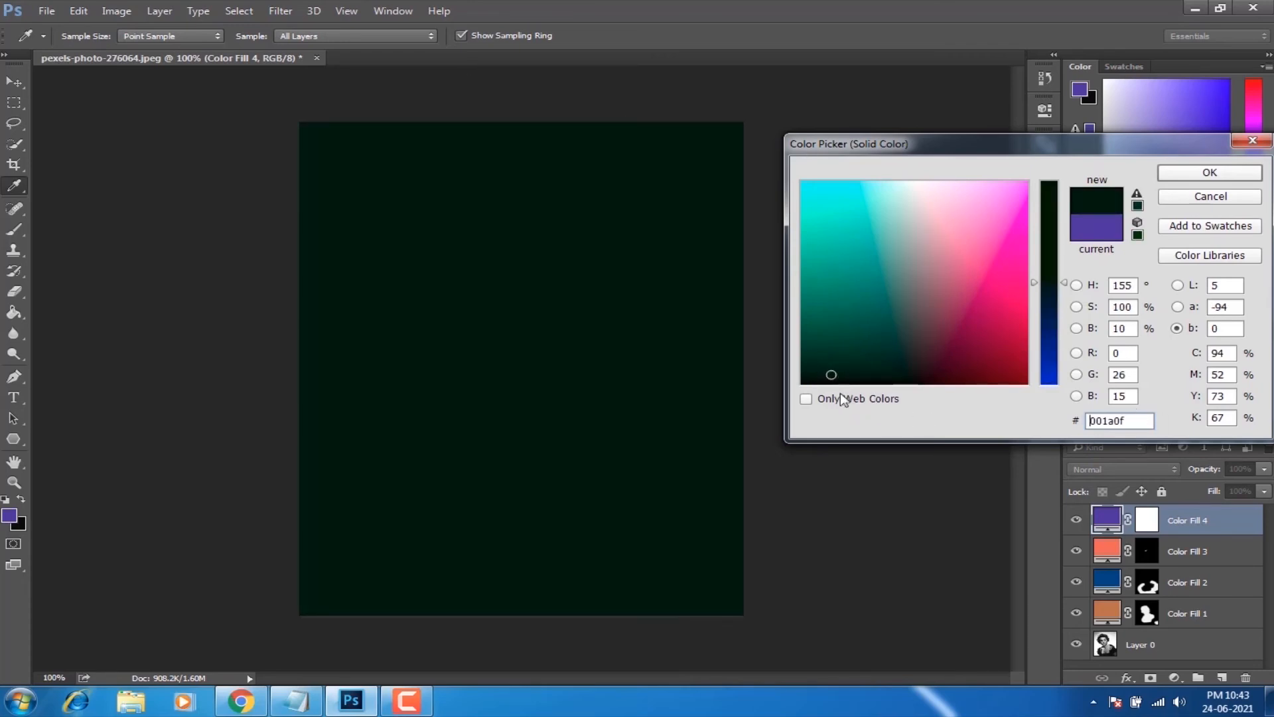
click(811, 382)
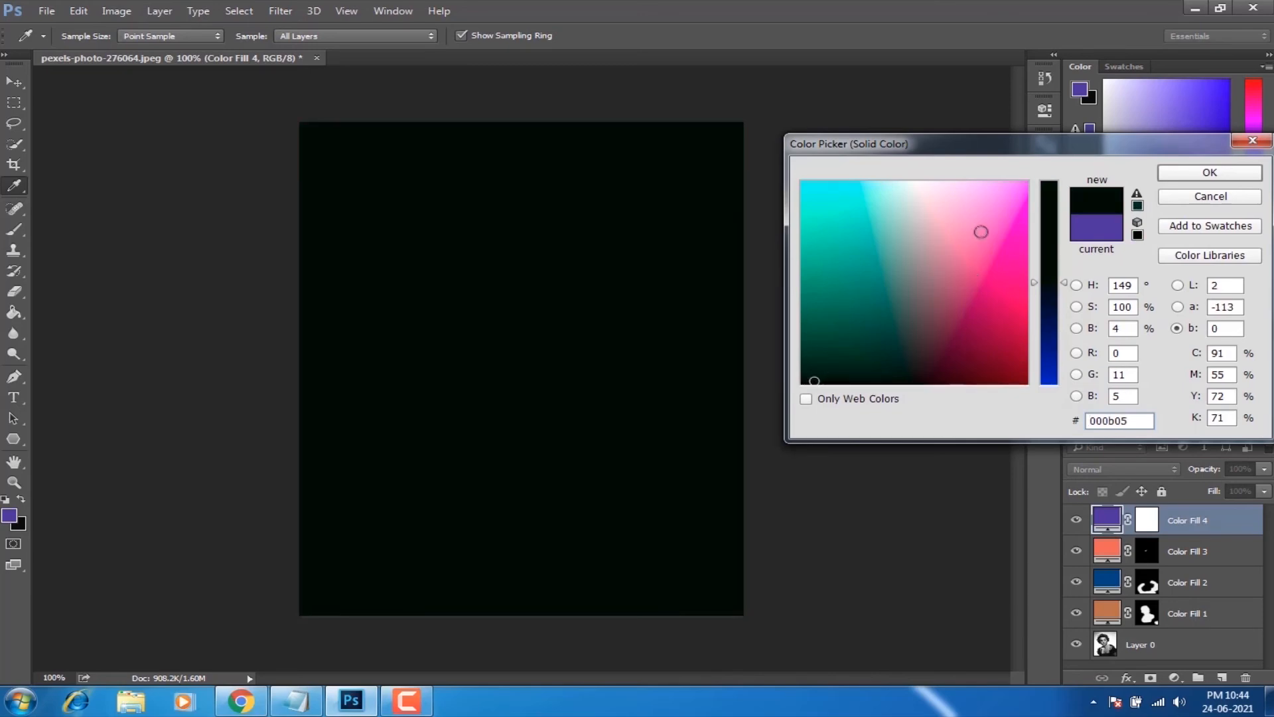
drag(1045, 185, 1054, 244)
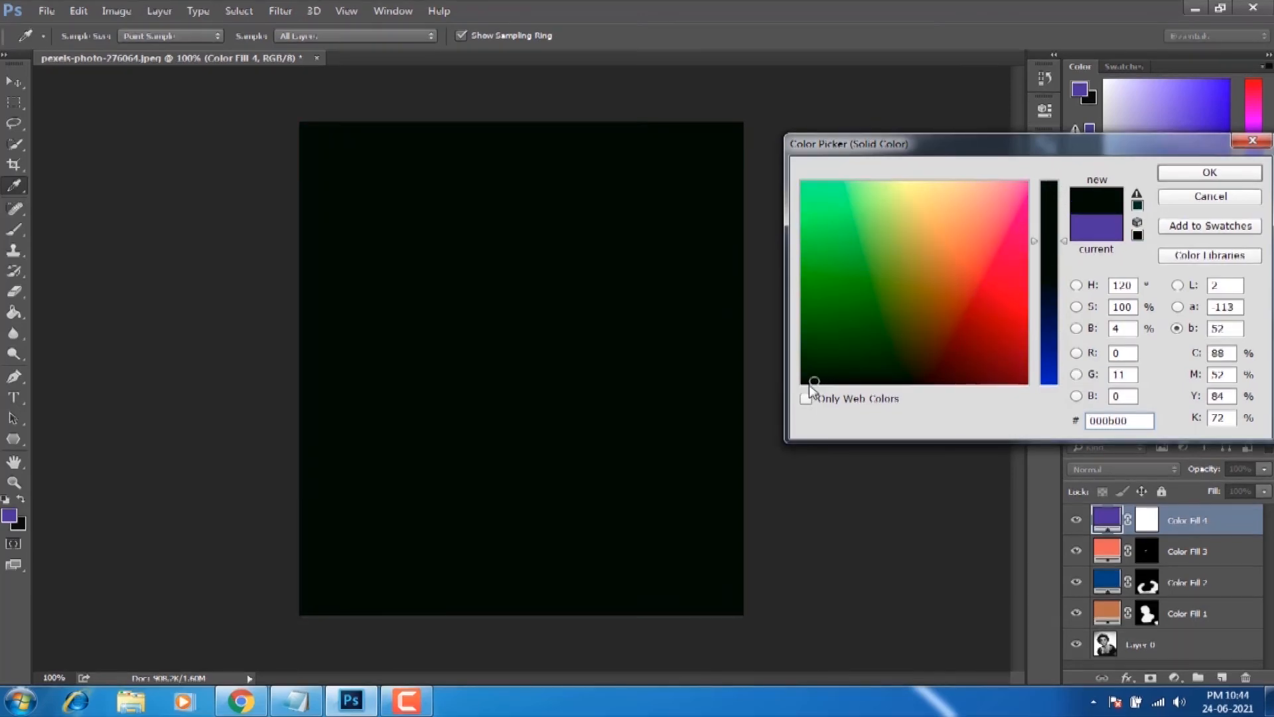
drag(1047, 224, 1046, 206)
drag(811, 381, 816, 384)
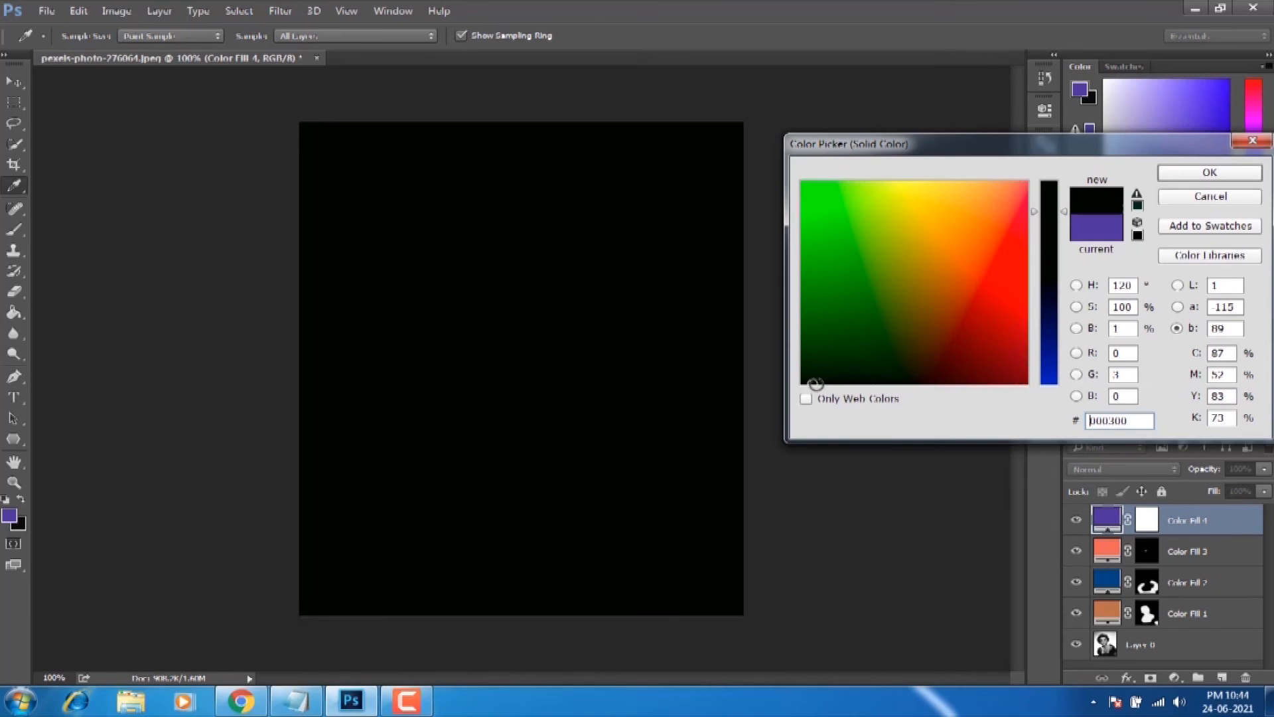
click(1189, 174)
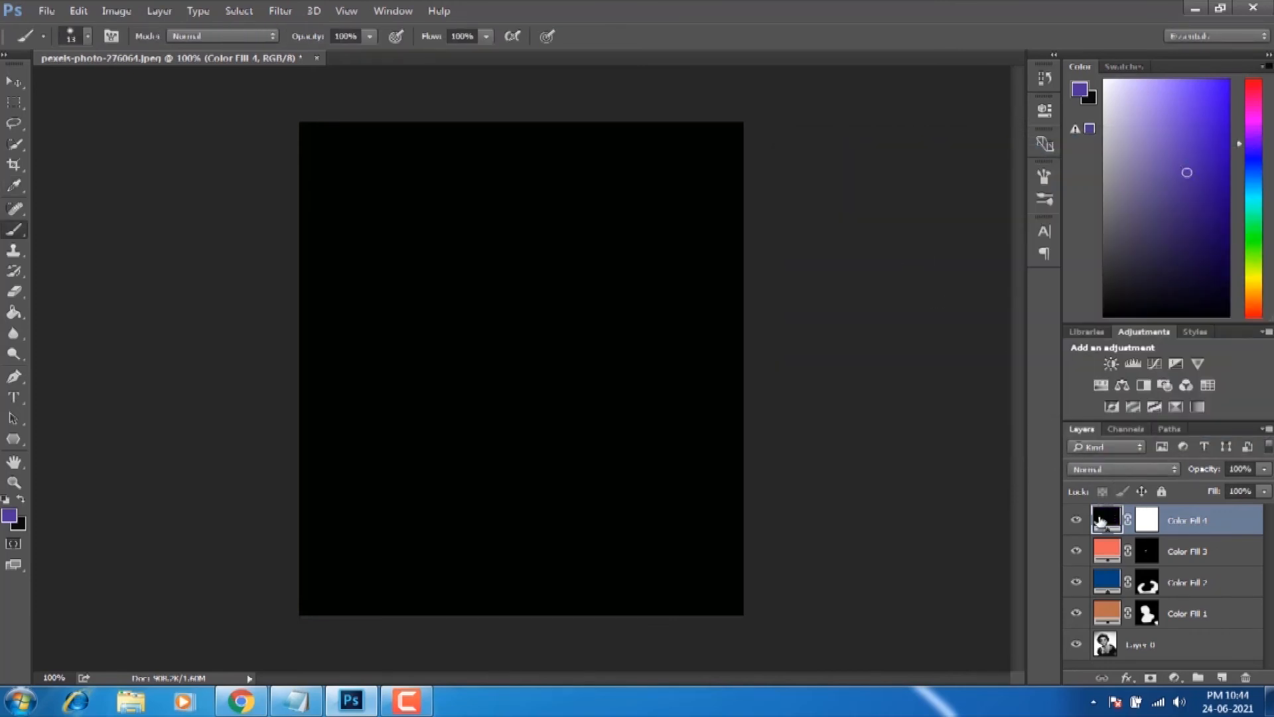
- Set the near-black fill layer's blend mode to Color and invert its layer mask to black
click(1099, 468)
click(1099, 468)
click(1099, 468)
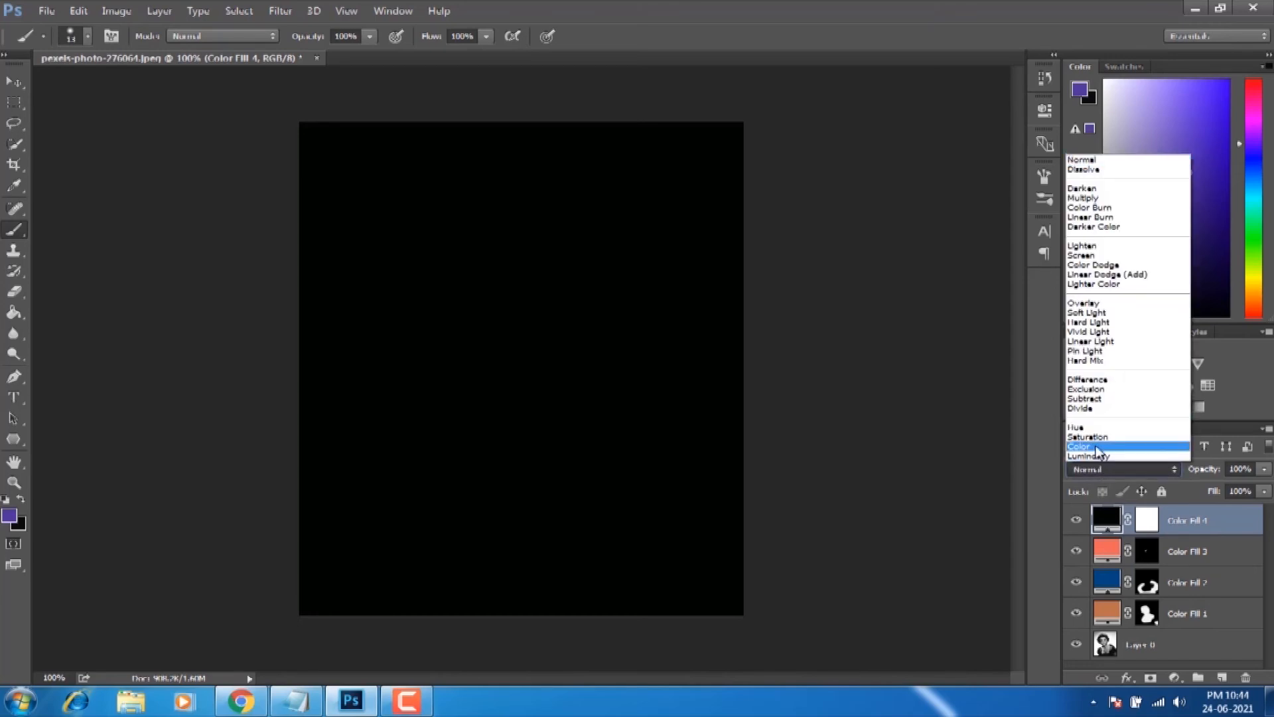
double_click(1099, 447)
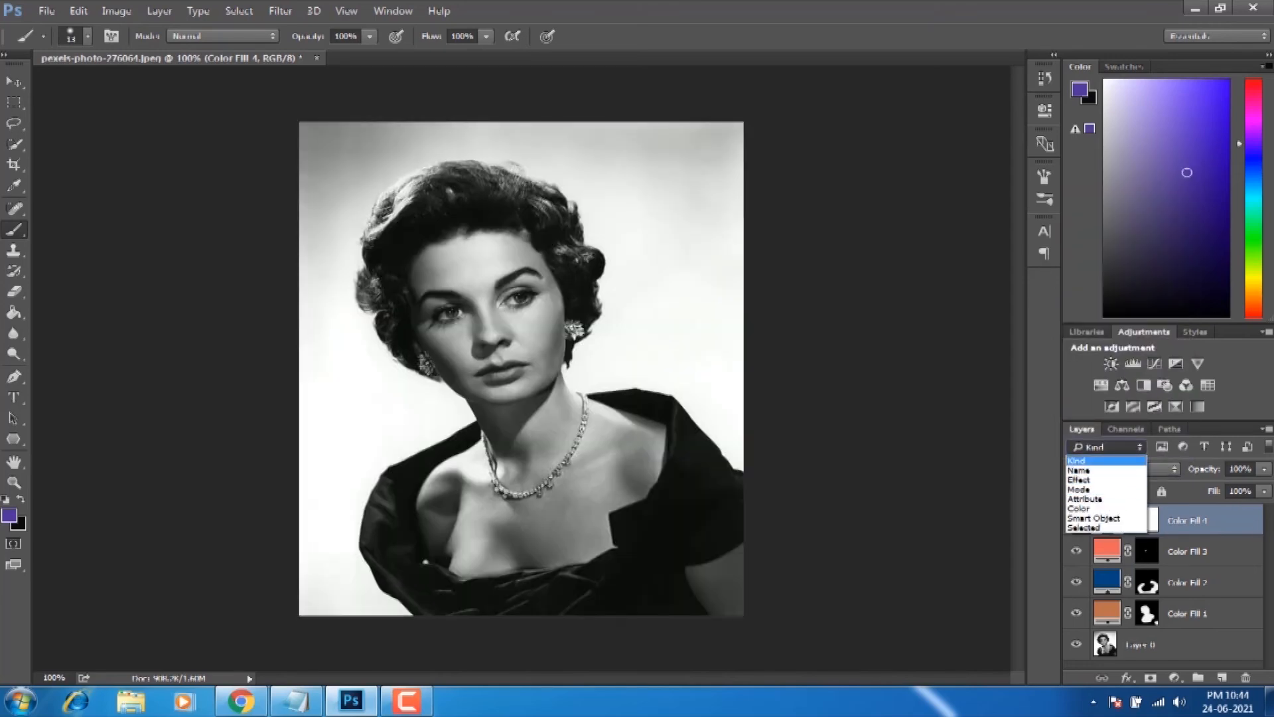
click(1272, 559)
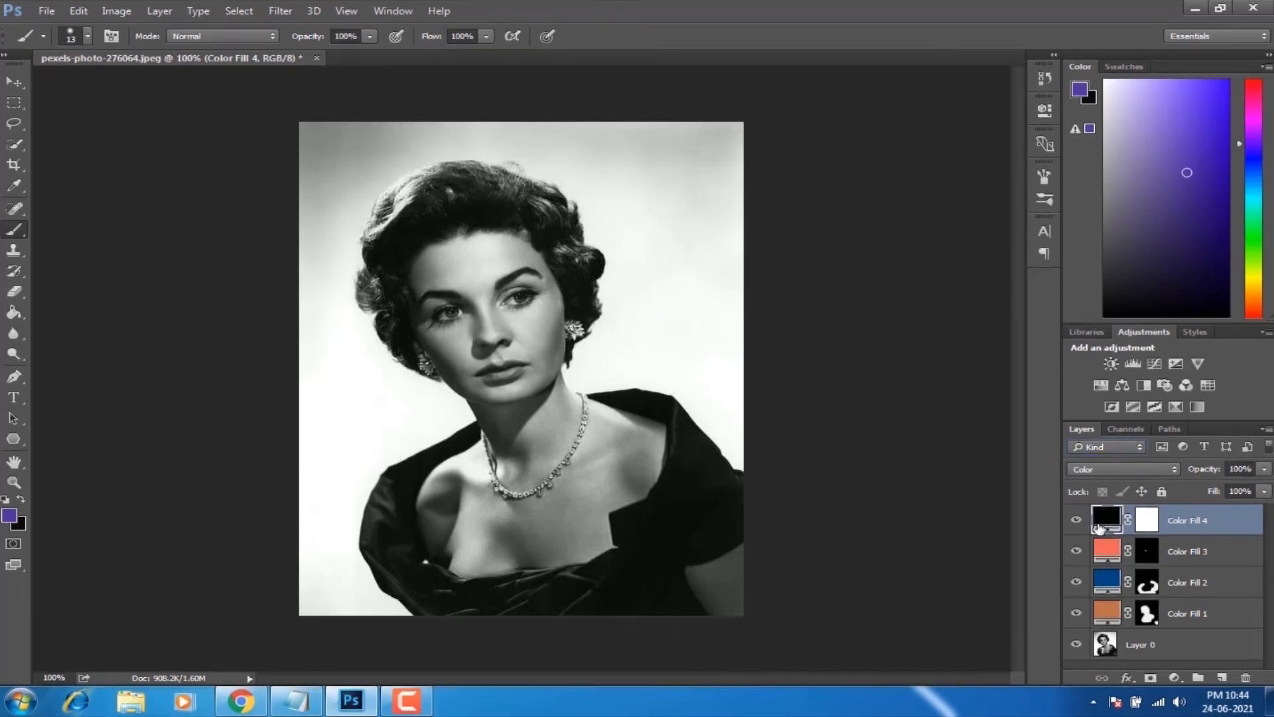
click(1144, 526)
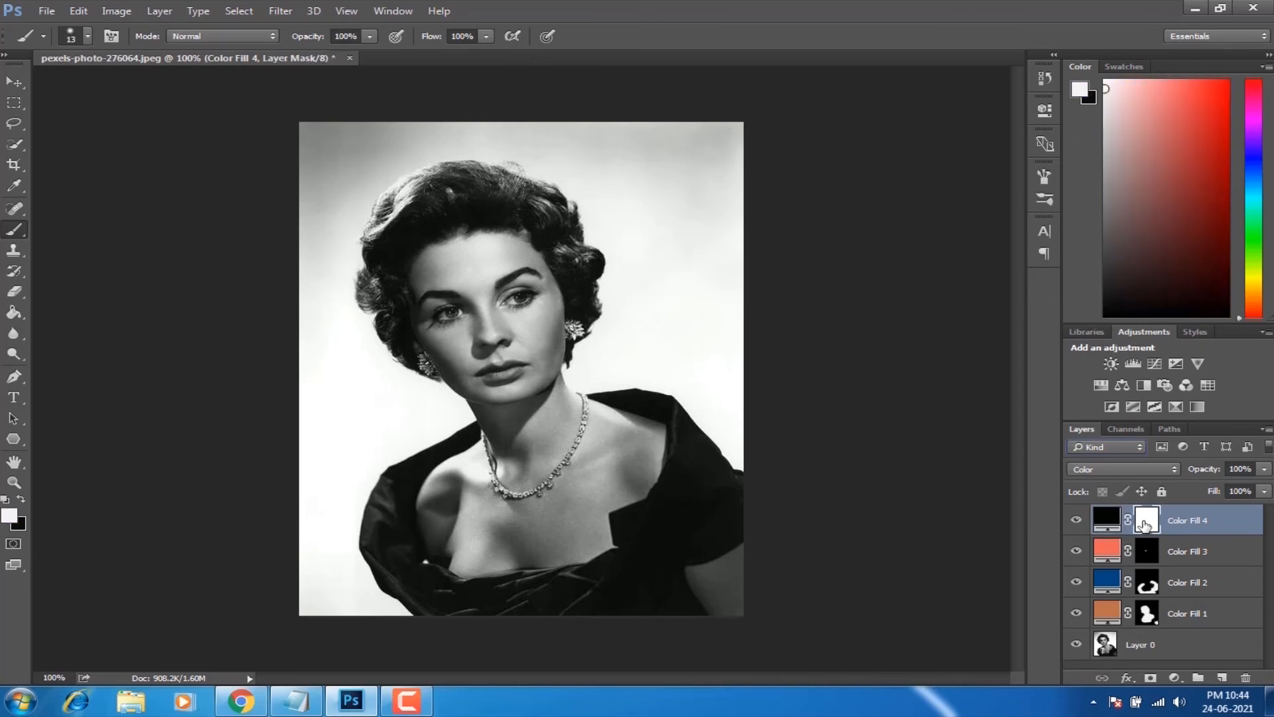
key(ctrl+i)
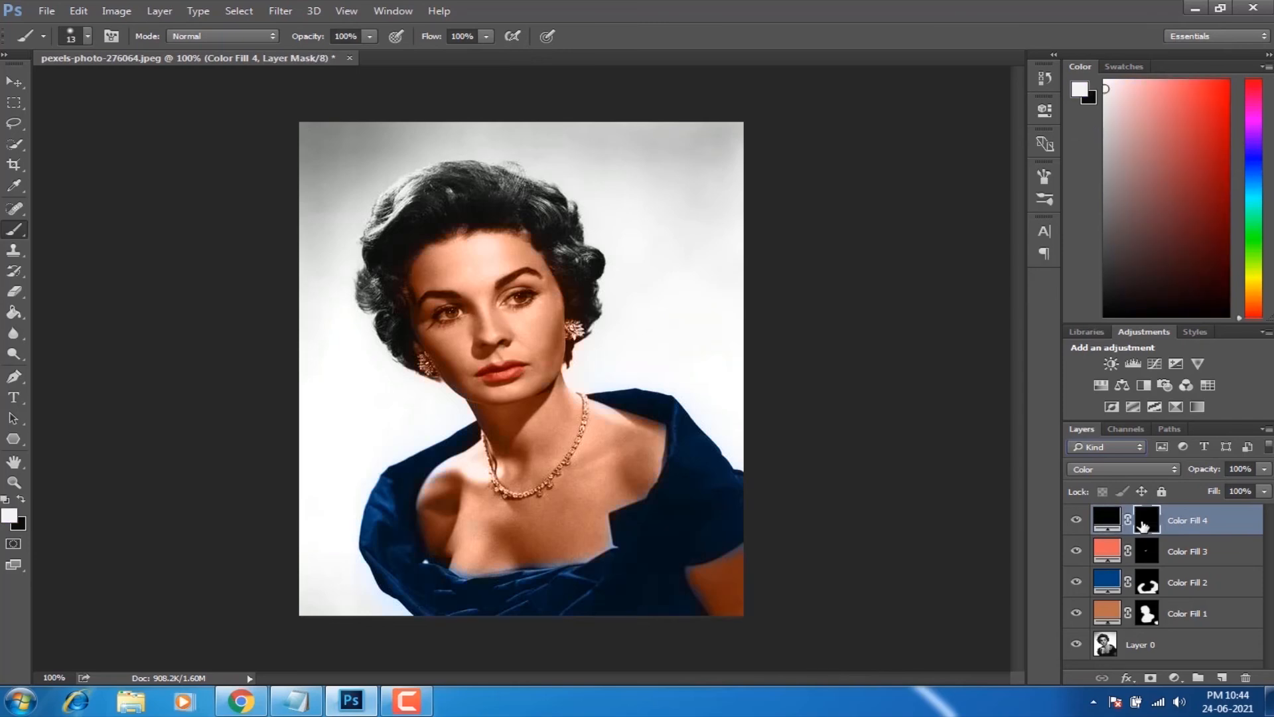
- Paint the near-black fill's mask white over the irises of both eyes with the 13 px brush
key(ctrl+plus)
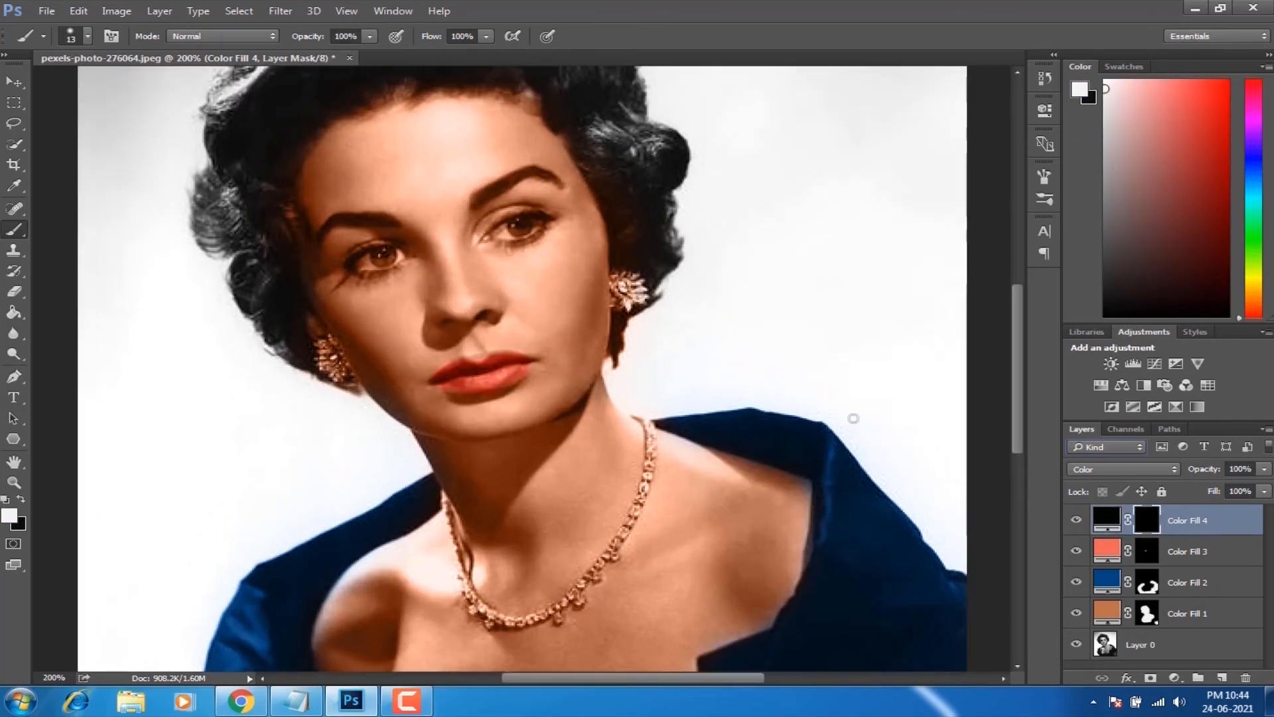
key(ctrl+plus)
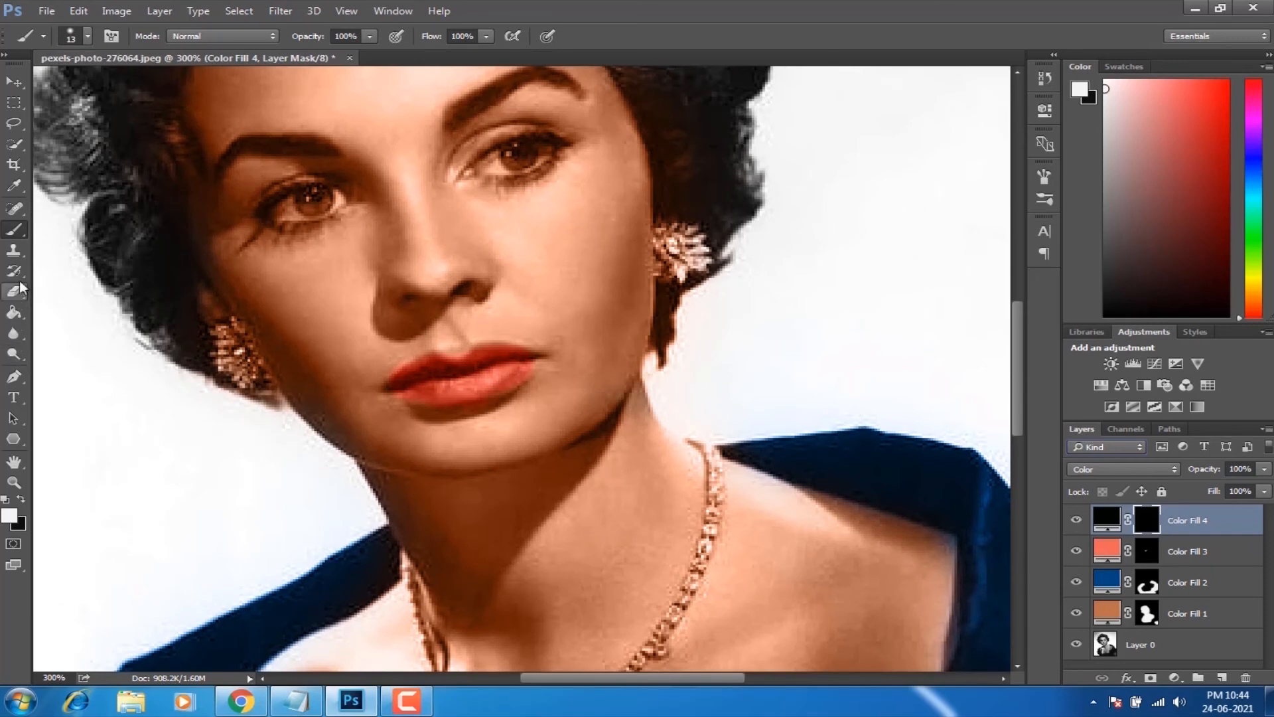
drag(316, 219, 319, 198)
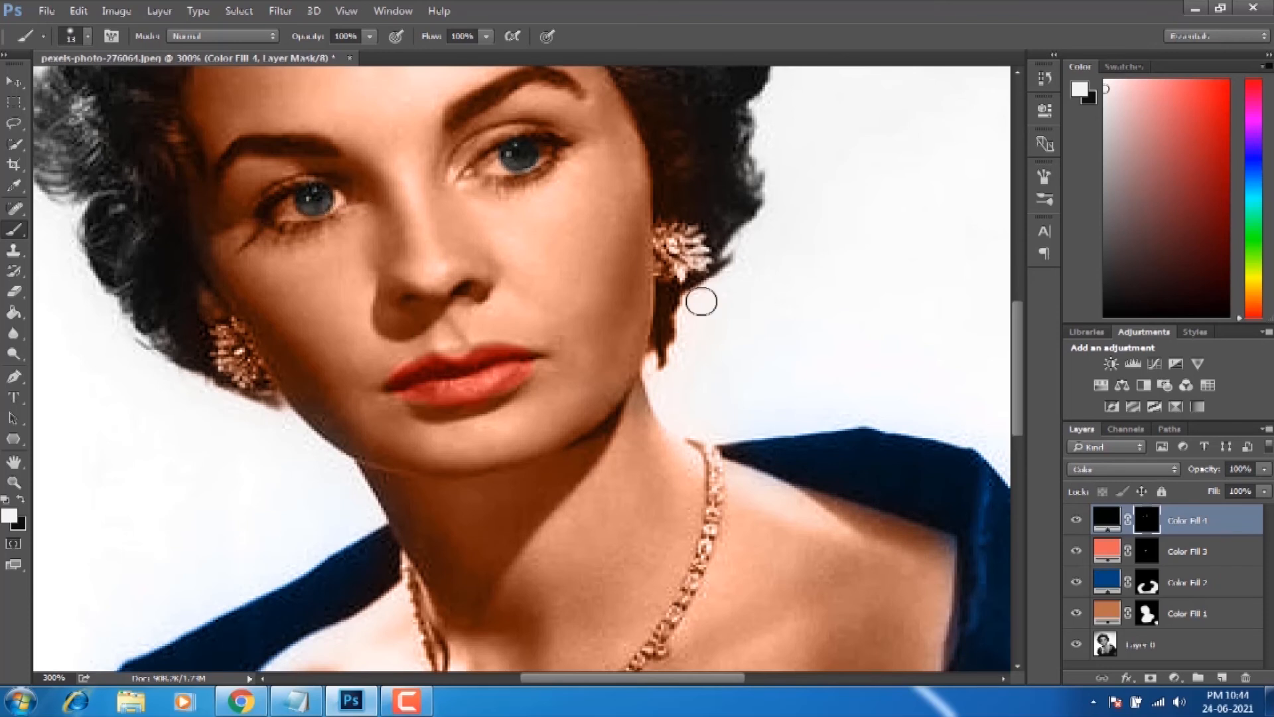
key(ctrl+minus)
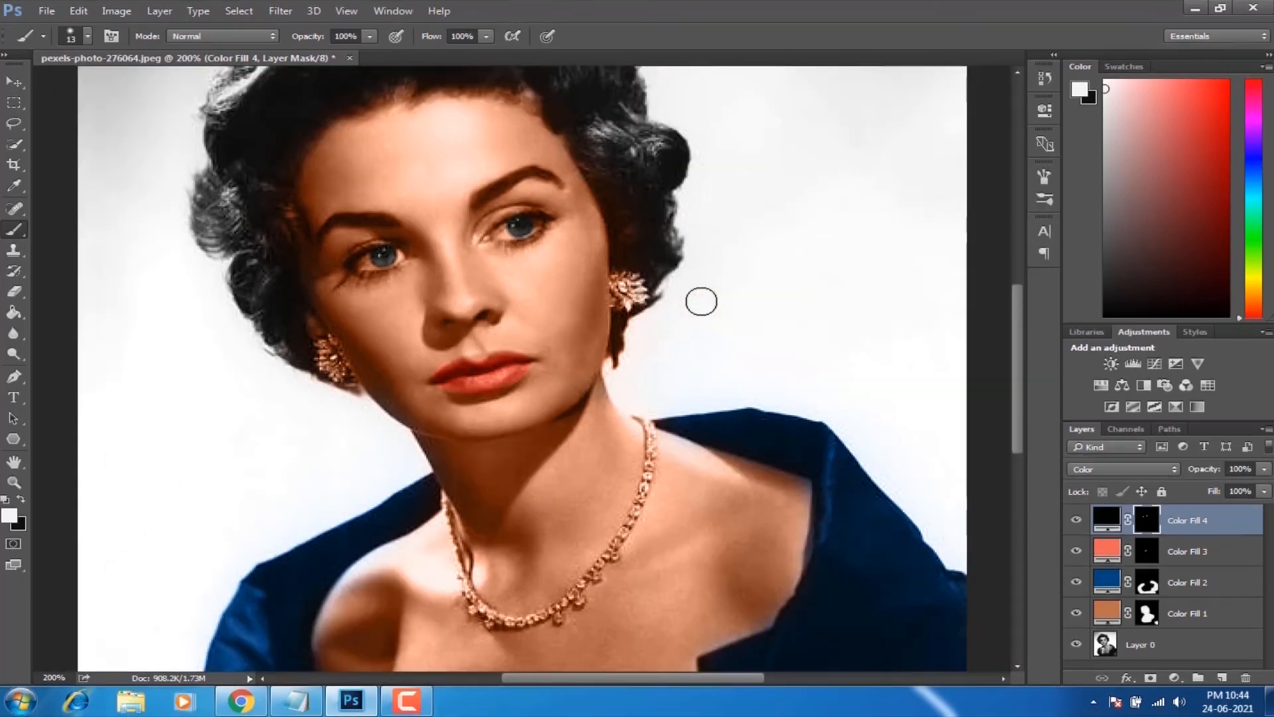
key(ctrl+minus)
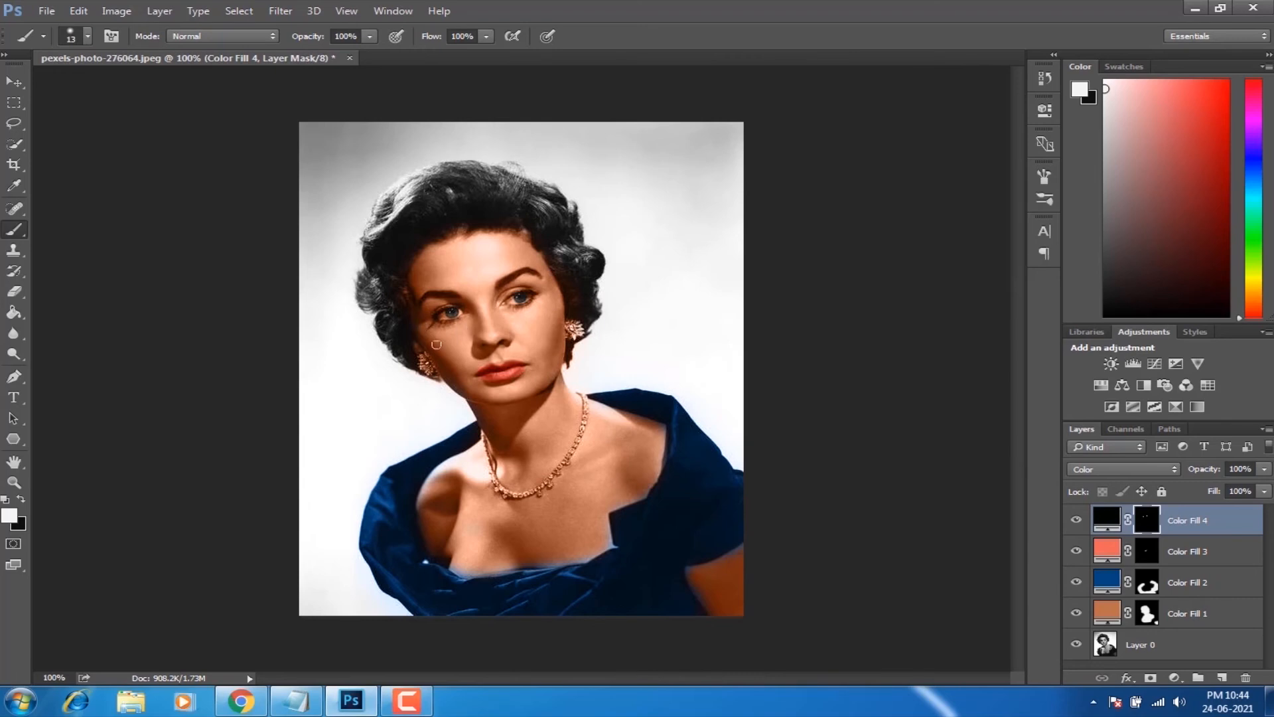
- Add another Solid Color fill layer in a very pale pinkish white
click(1176, 679)
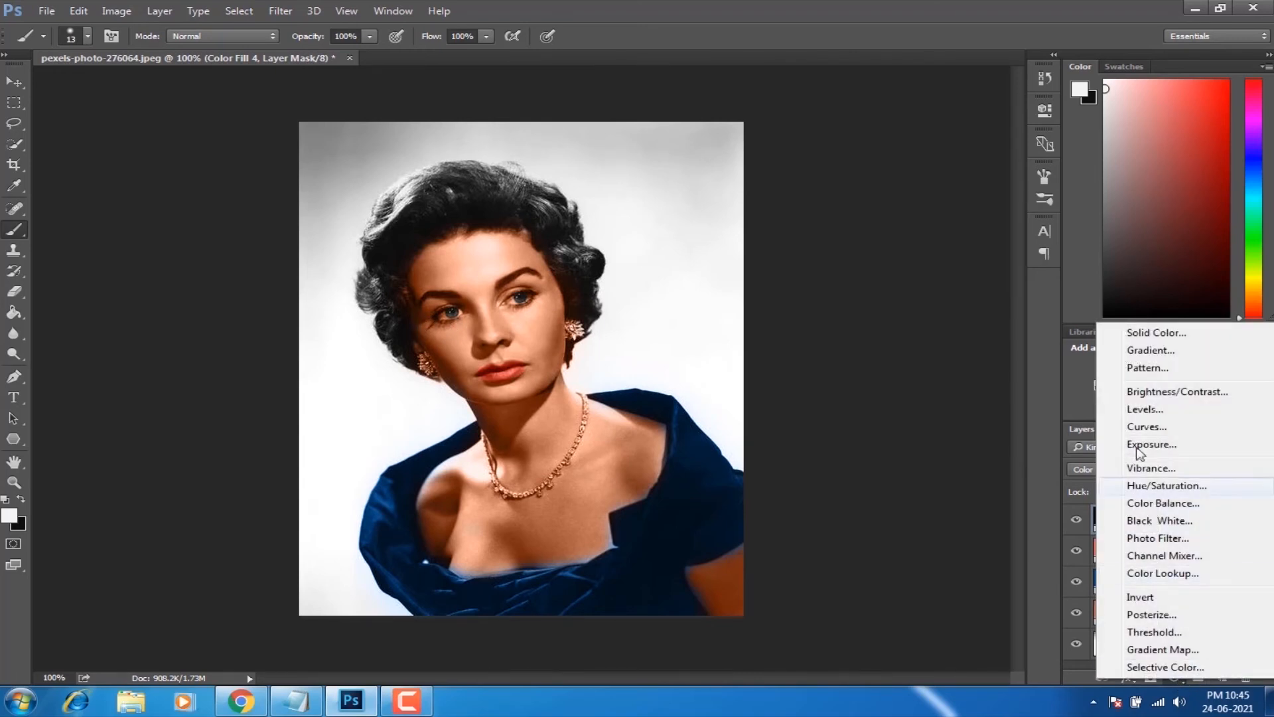
click(1155, 335)
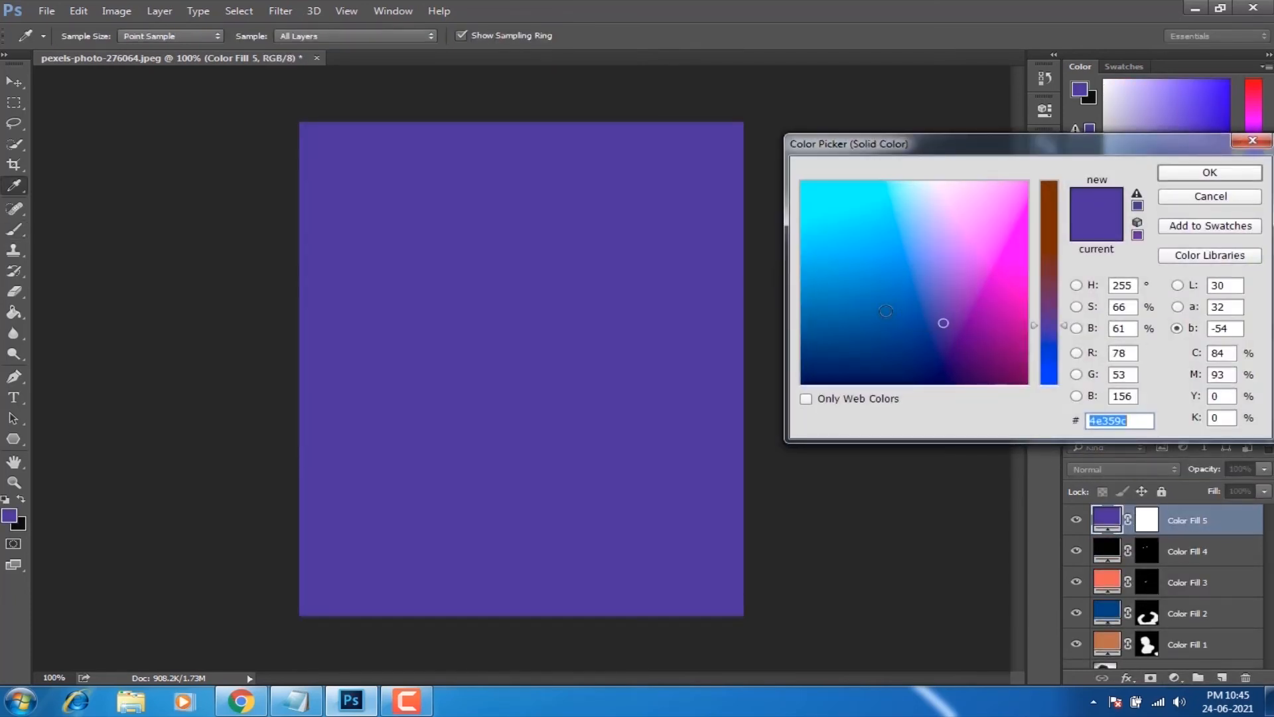
click(933, 188)
click(938, 183)
click(1175, 176)
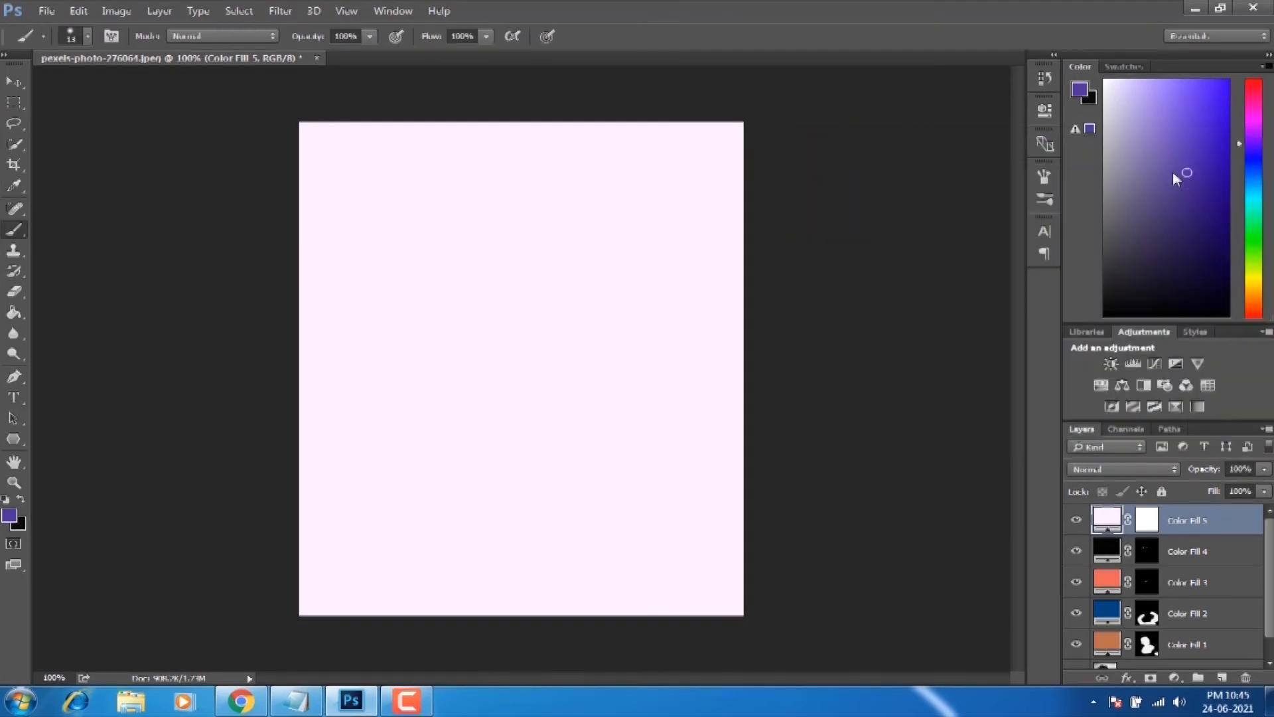
- Set the pale pinkish fill layer's blend mode to Color and invert its layer mask to black
click(1107, 468)
click(1107, 469)
click(1108, 470)
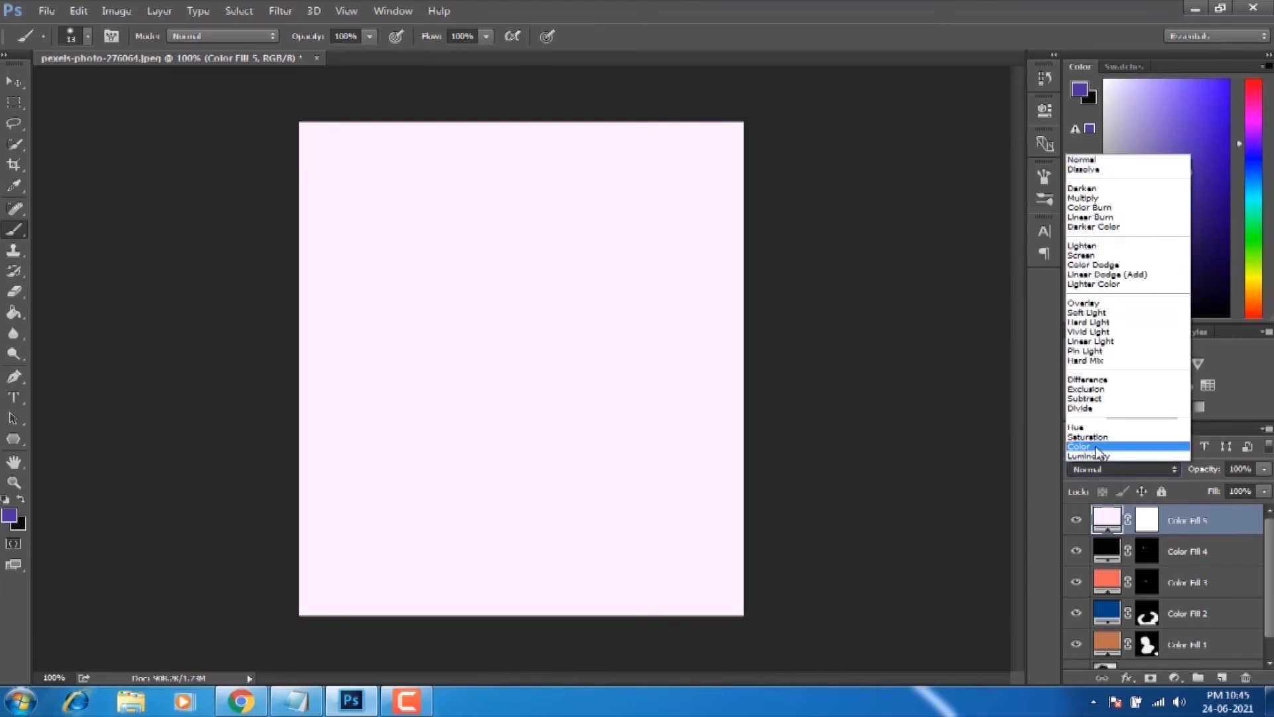
click(1098, 447)
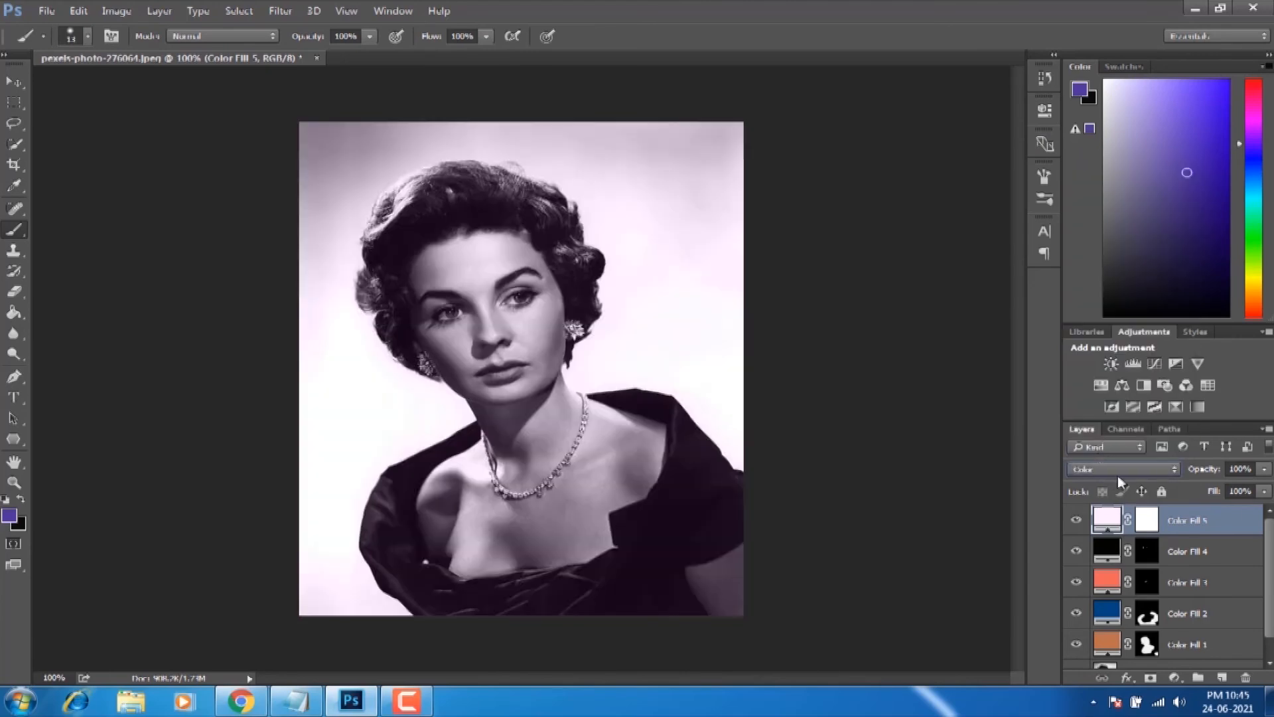
click(1149, 524)
key(ctrl+i)
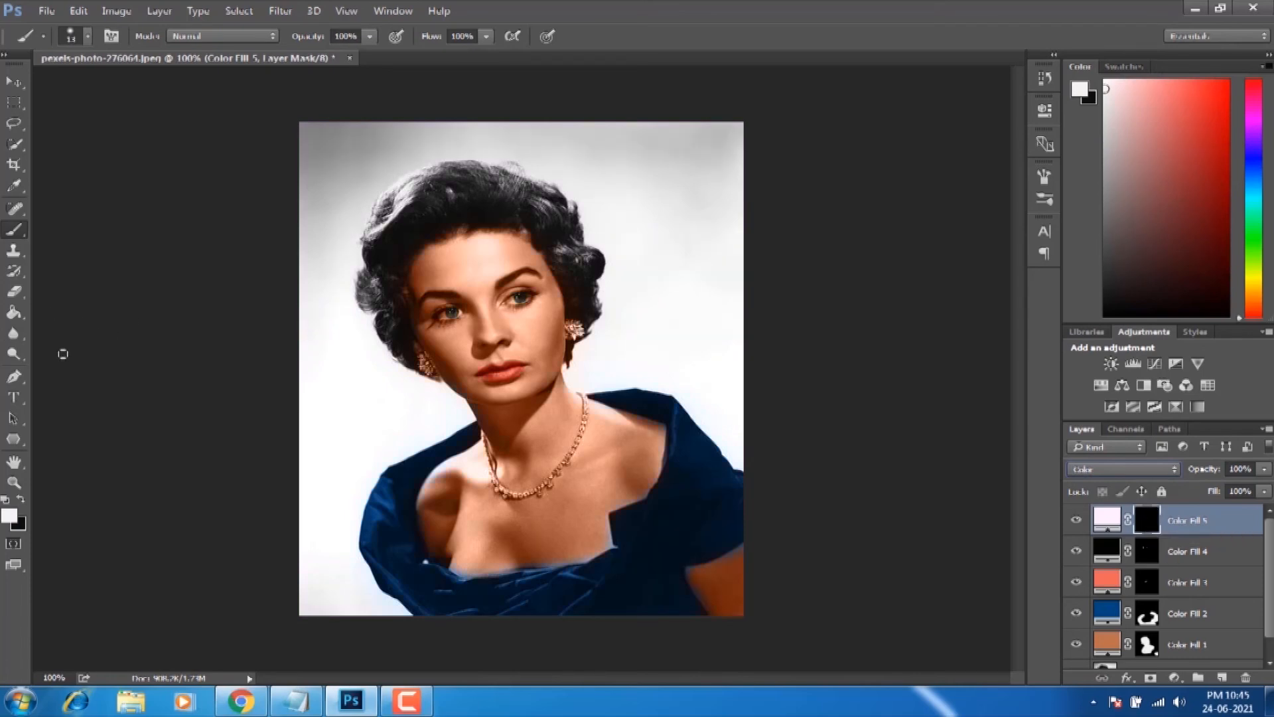
- Set the Brush tool's size to 8 px for working on the eyes
click(13, 210)
click(15, 230)
key(ctrl+minus)
key(ctrl+plus)
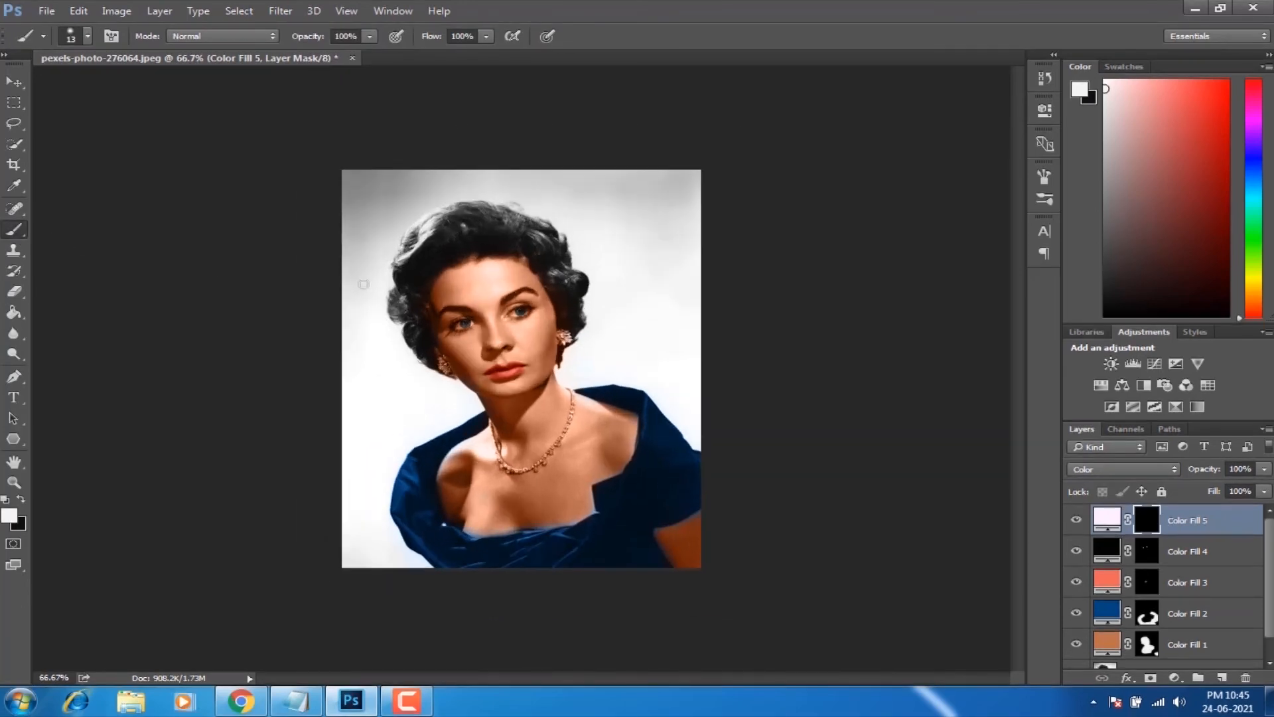
key(ctrl+plus)
key(ctrl+plus)
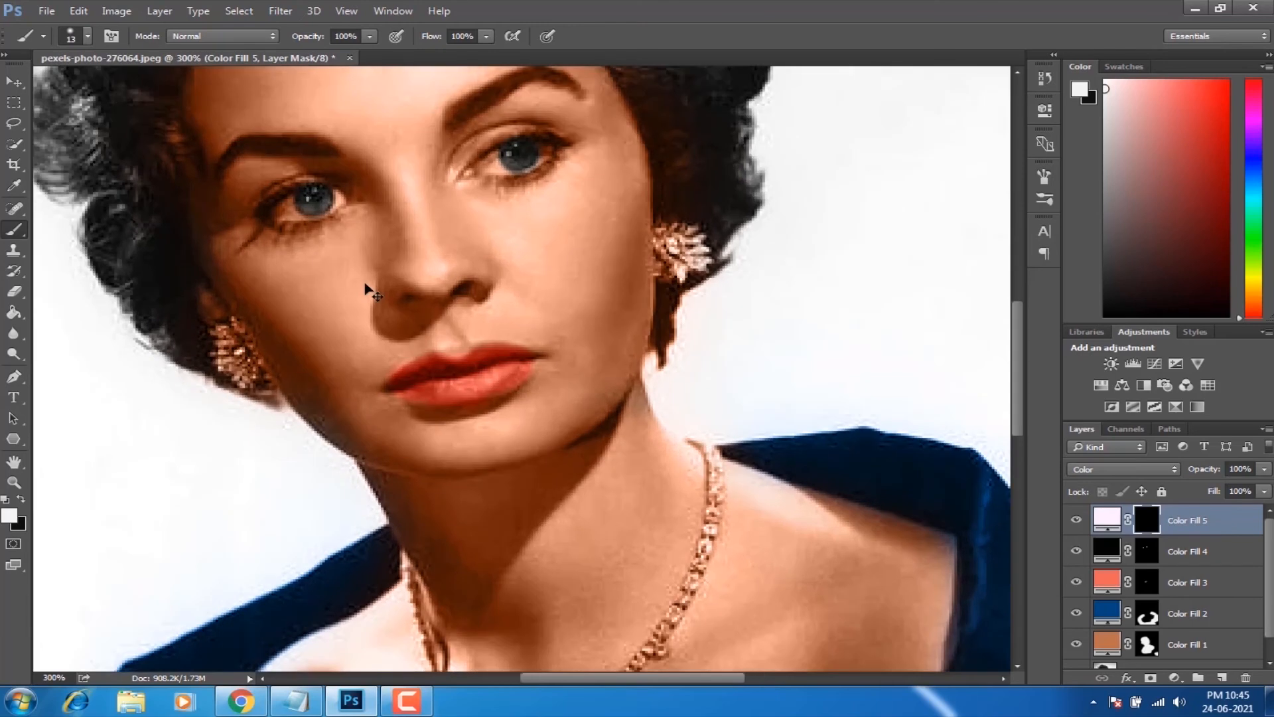
click(89, 36)
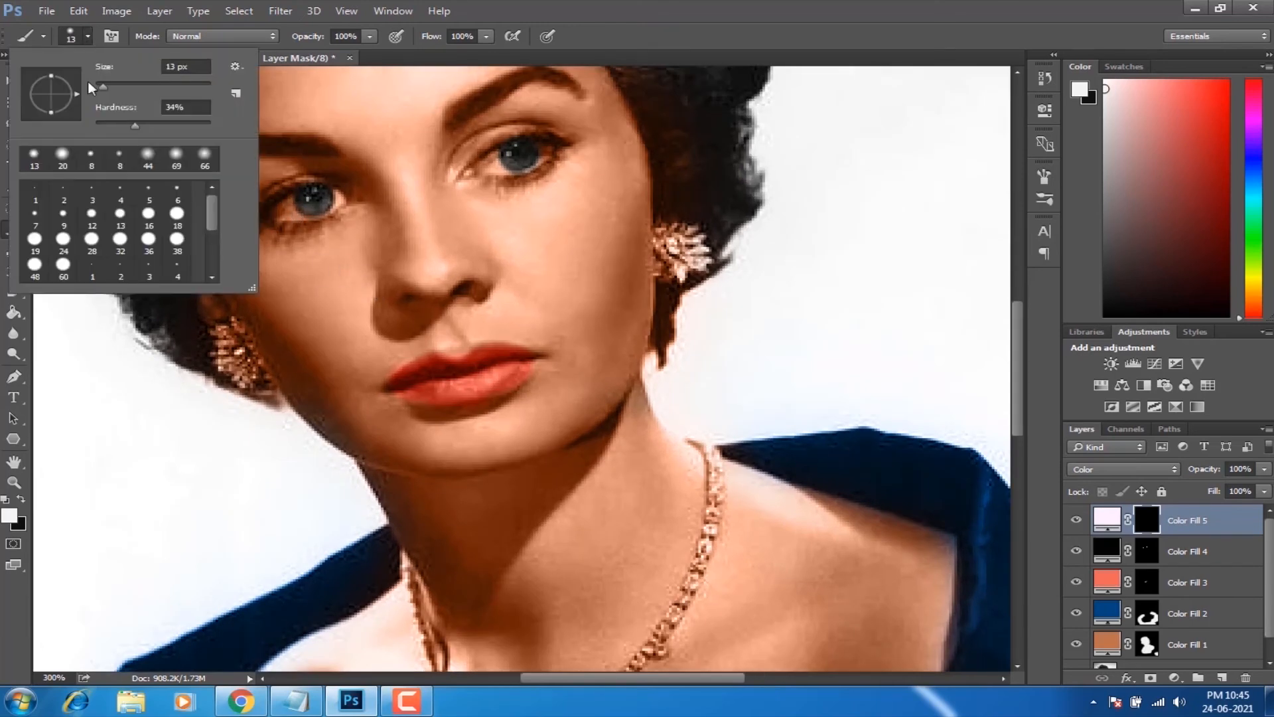
drag(177, 67, 183, 67)
key(BackSpace)
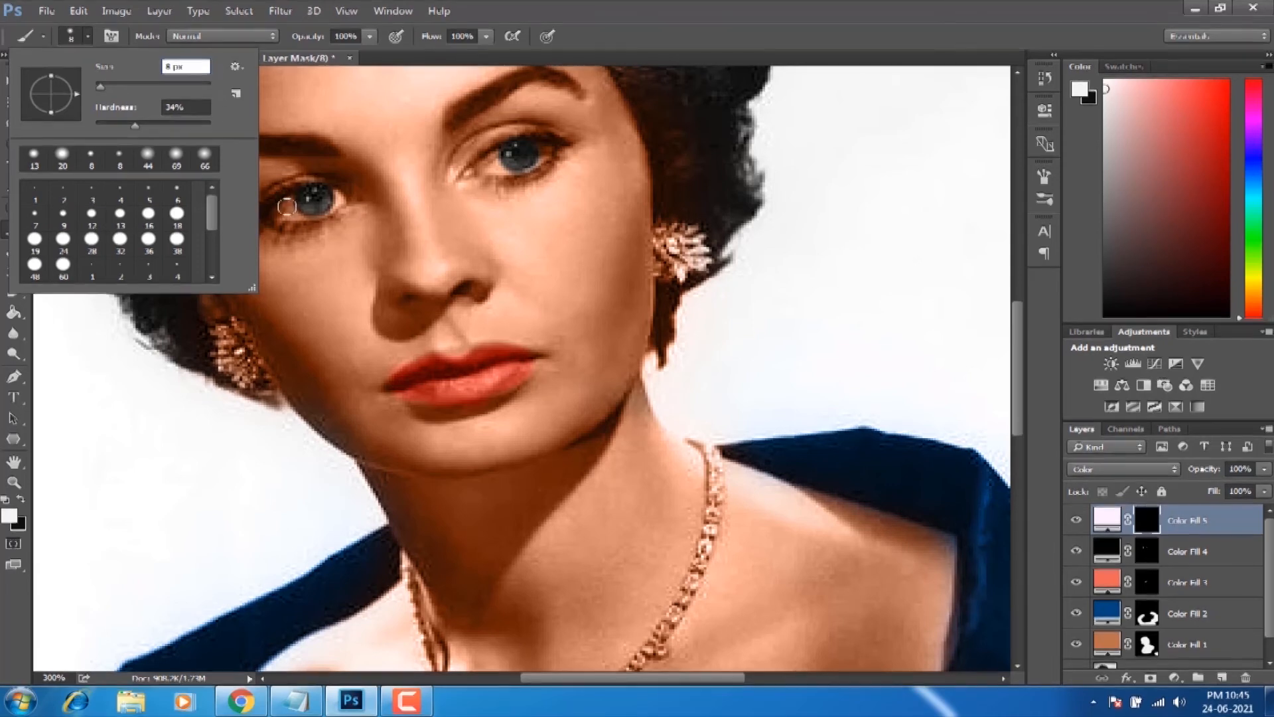
key(Return)
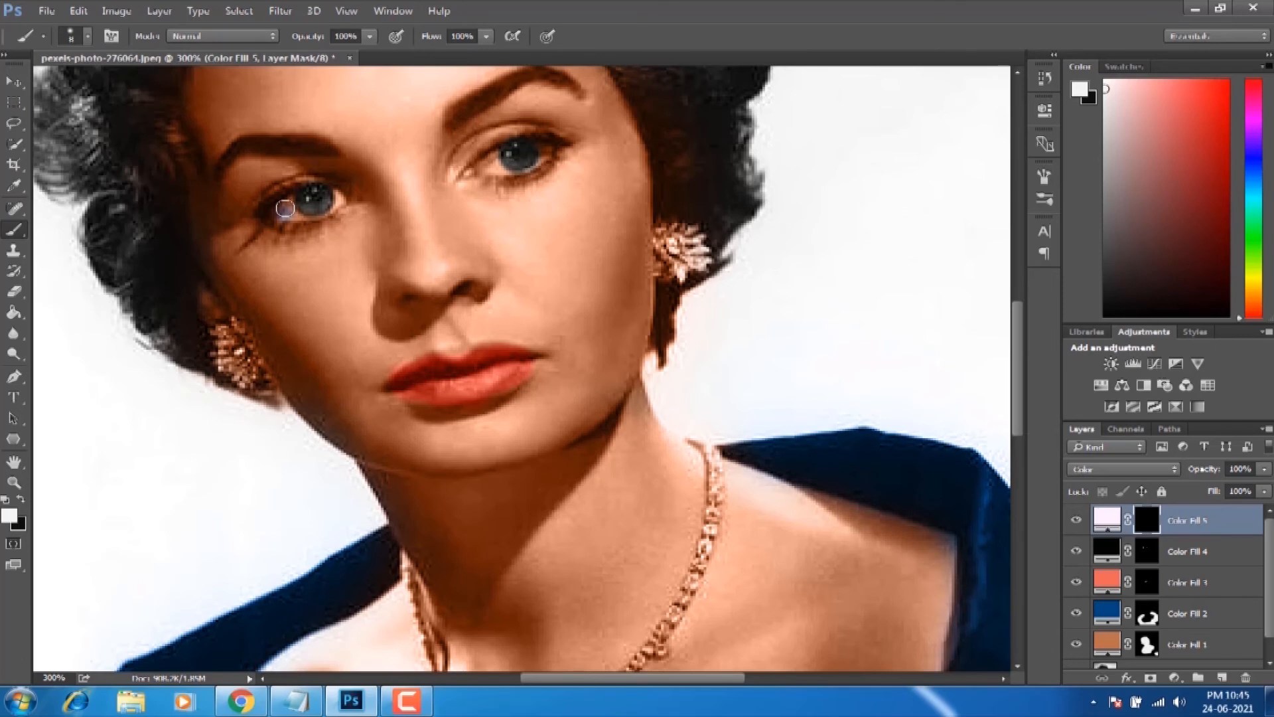
- Paint the pale fill's mask white over the whites of both eyes around the irises
drag(286, 206, 285, 217)
drag(343, 201, 340, 197)
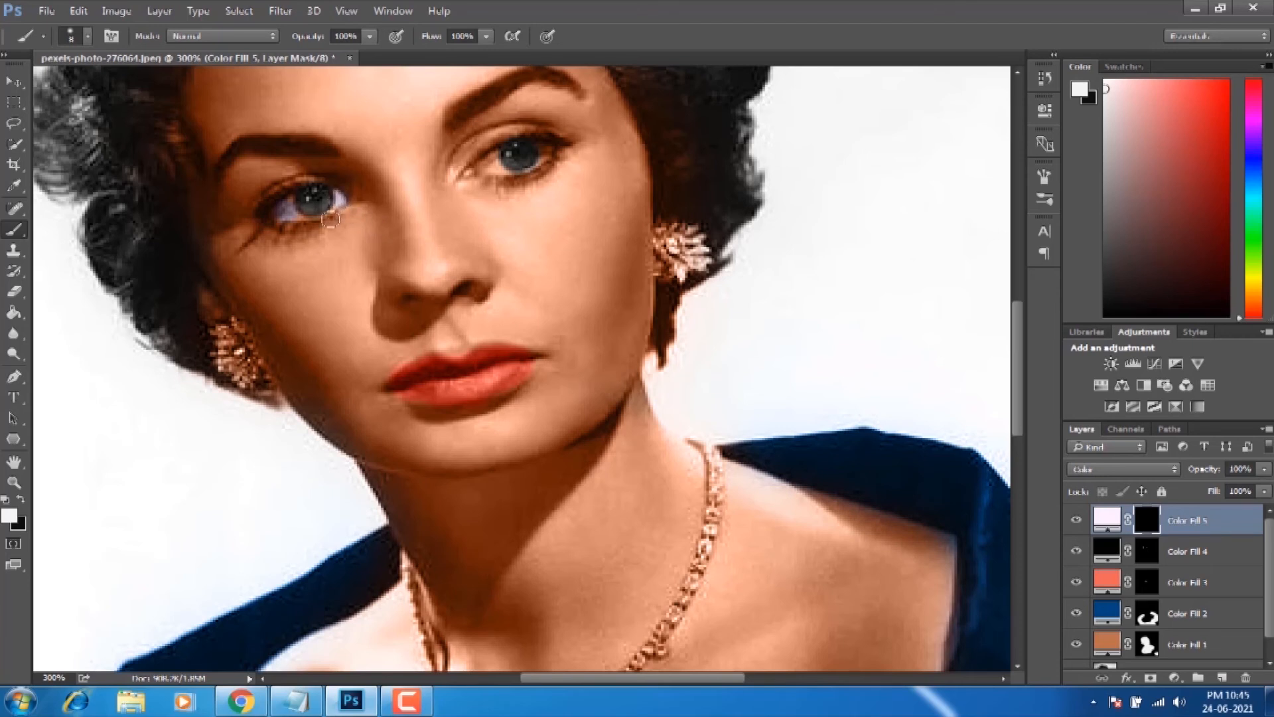
mouse_move(506, 178)
mouse_down()
mouse_move(478, 172)
mouse_move(538, 165)
mouse_up()
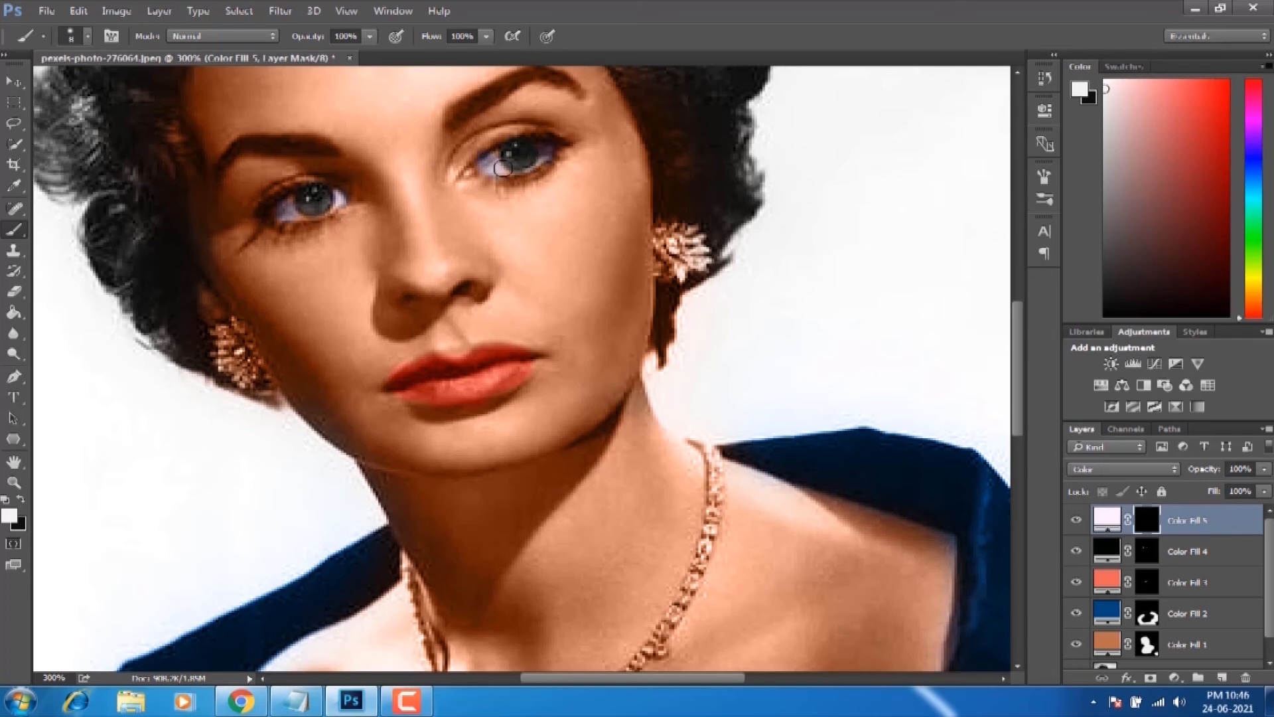
key(ctrl+1)
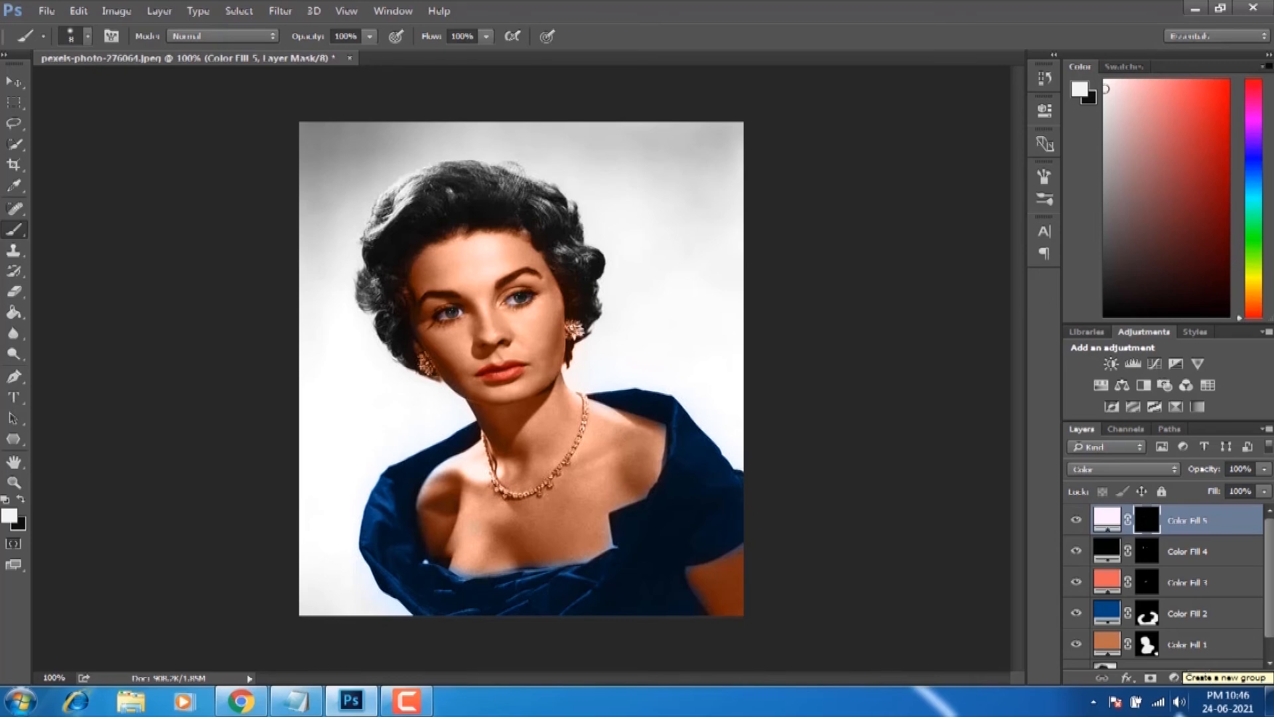
- Add a Solid Color fill layer in peach f3be9b for the hair
click(1176, 678)
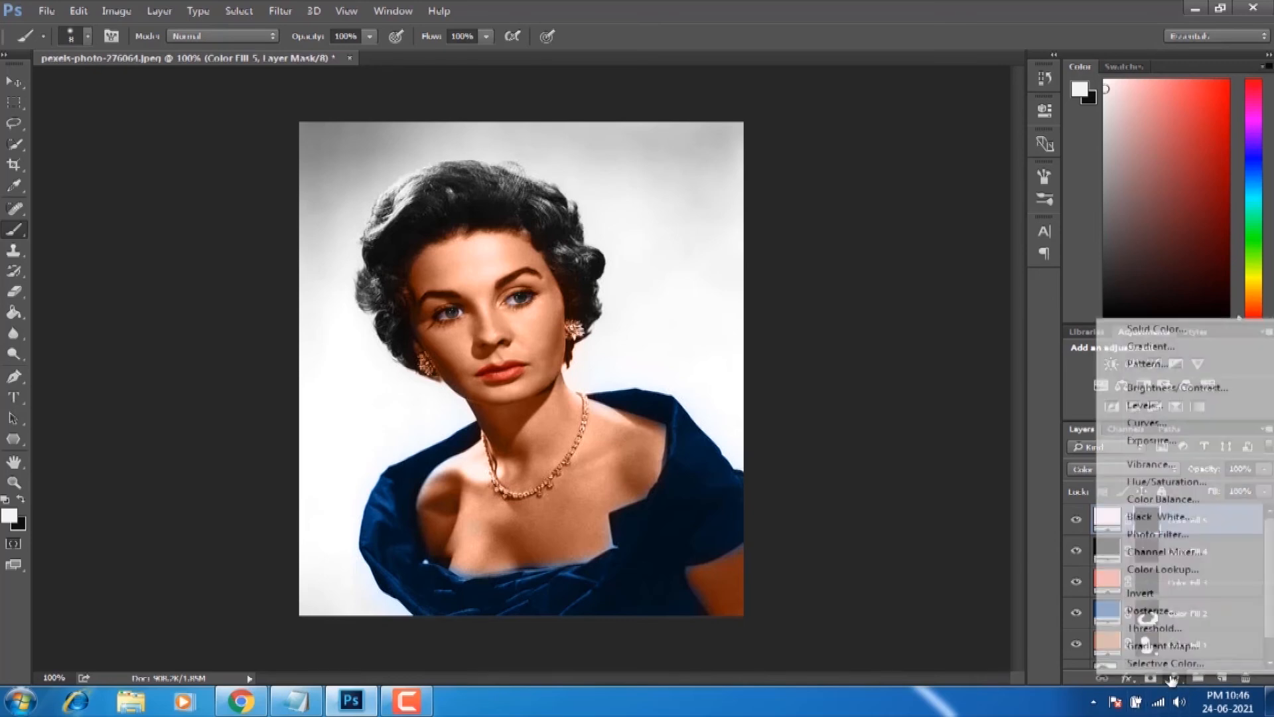
click(1140, 330)
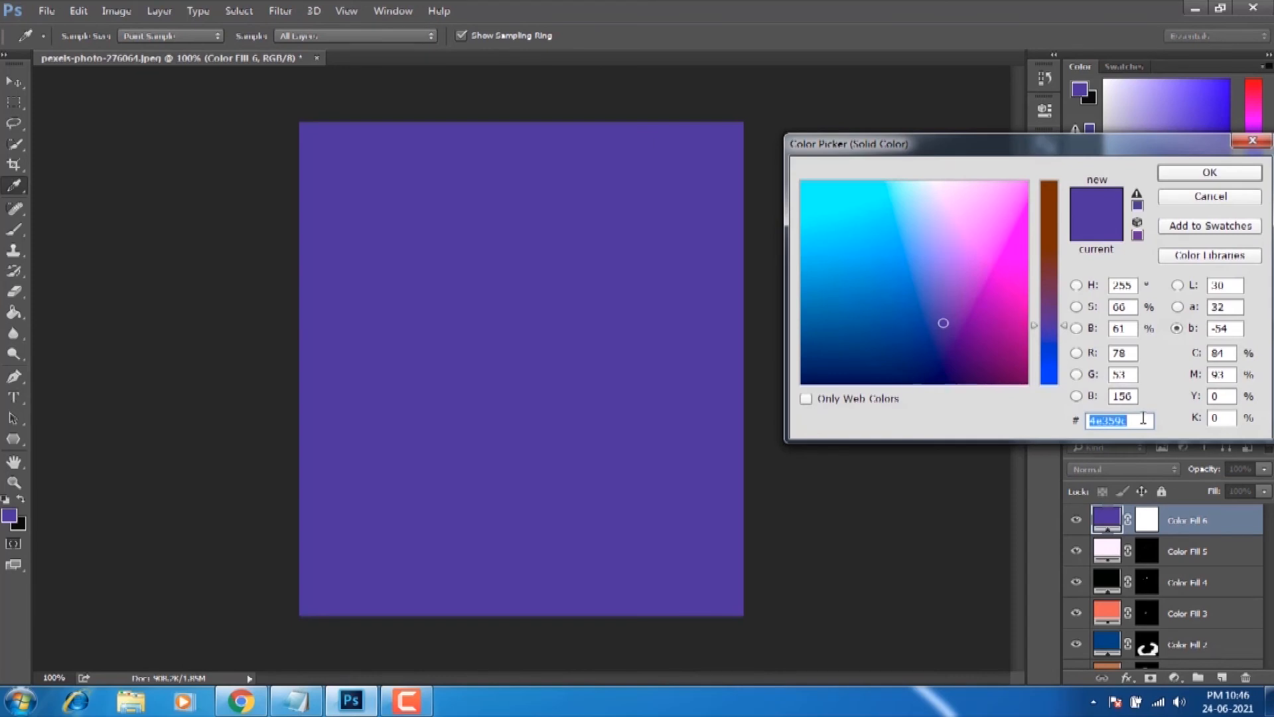
key(BackSpace)
text(f3b)
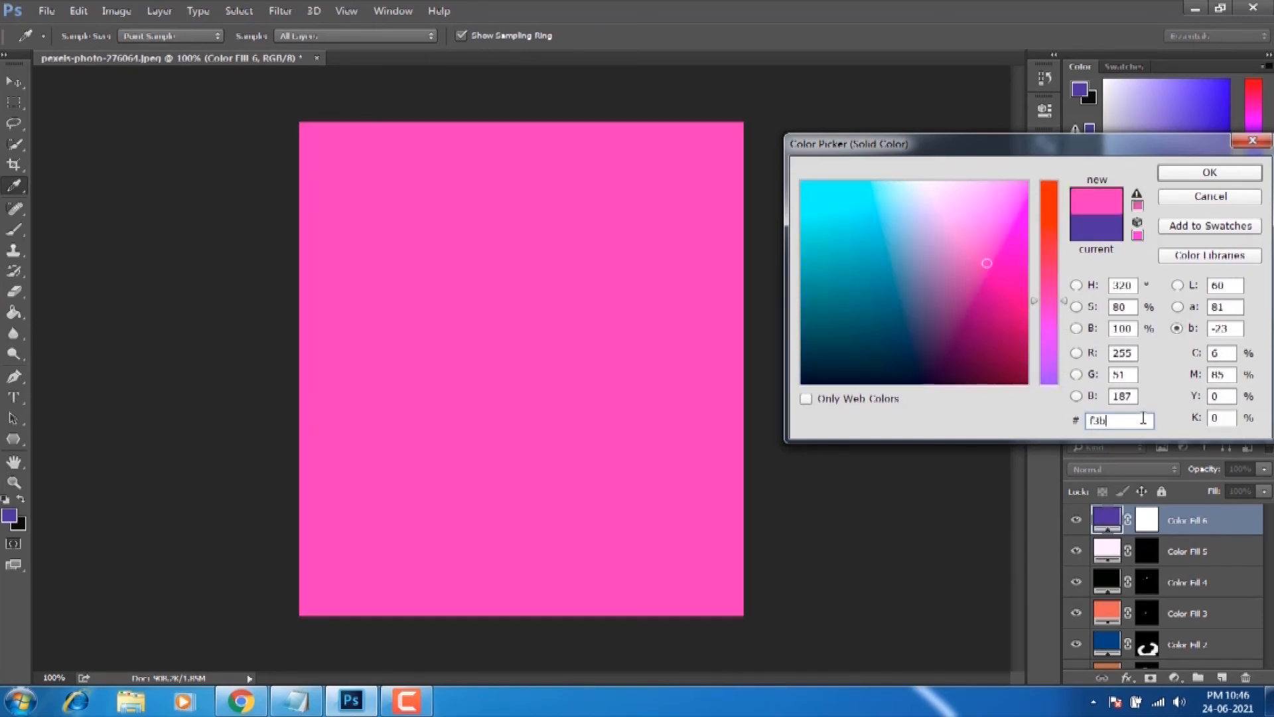
text(e9b)
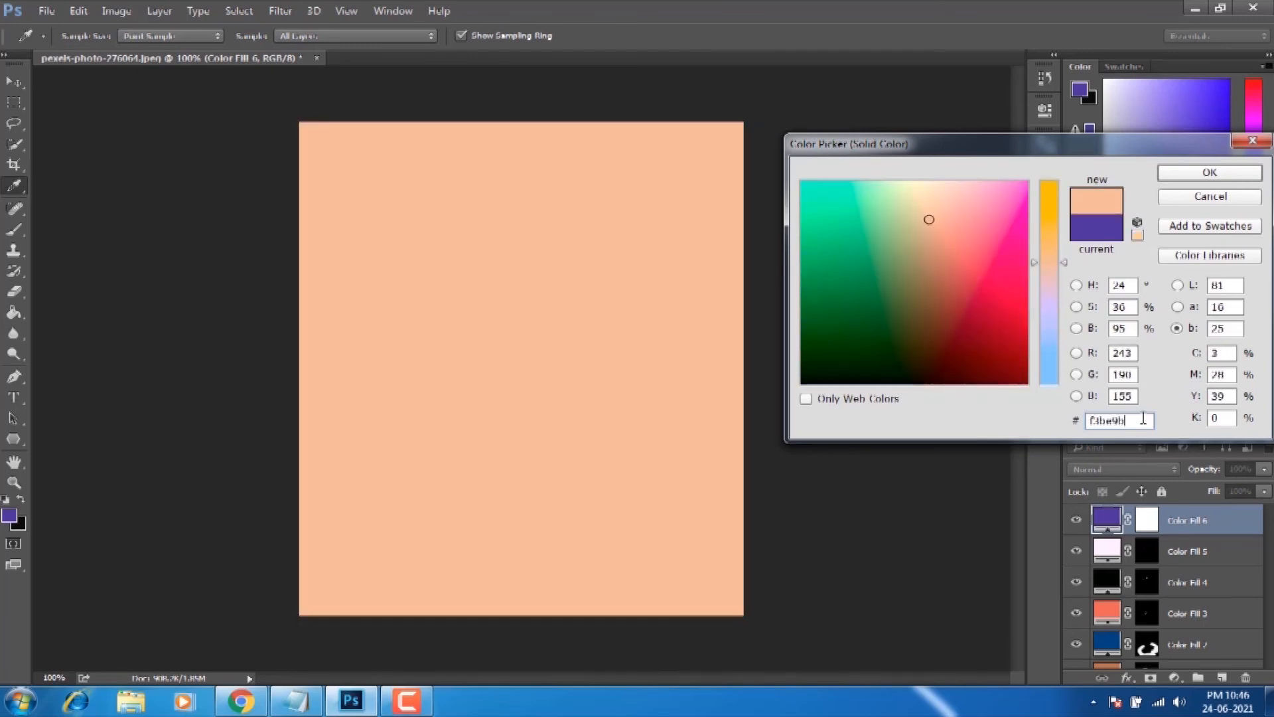
click(1191, 175)
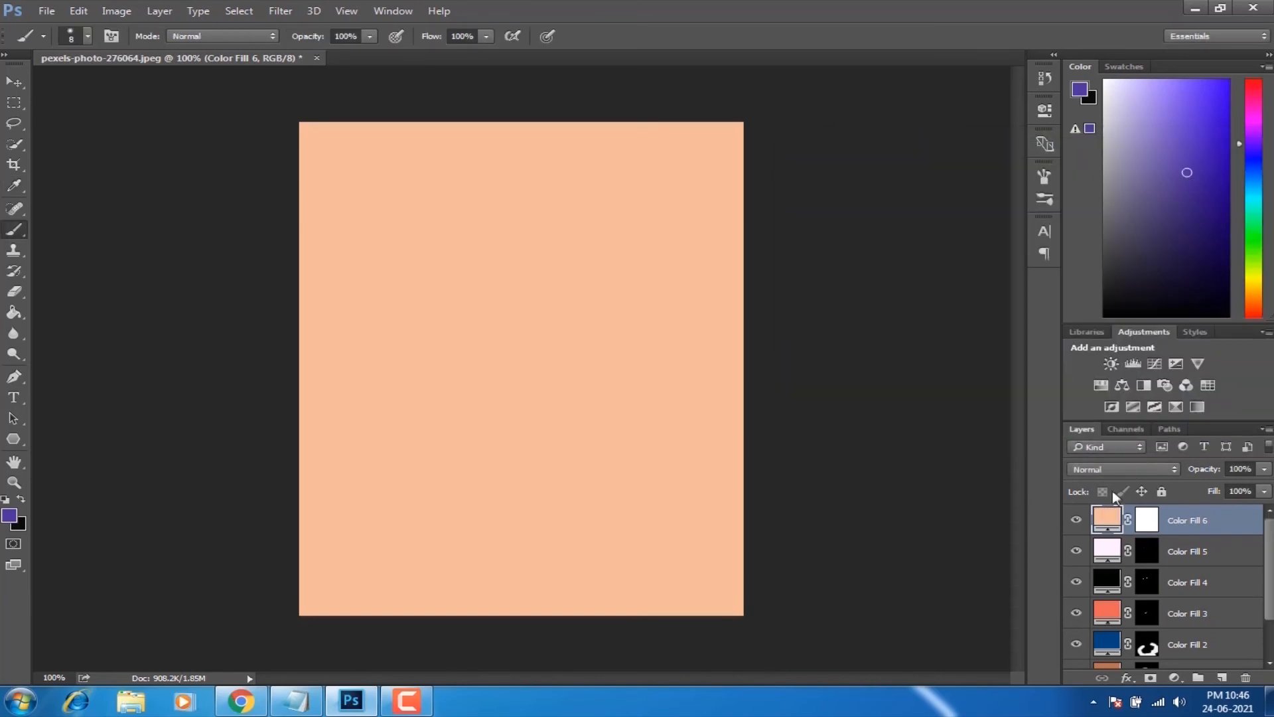
- Set the peach fill layer's blend mode to Color and invert its layer mask to black
click(1102, 469)
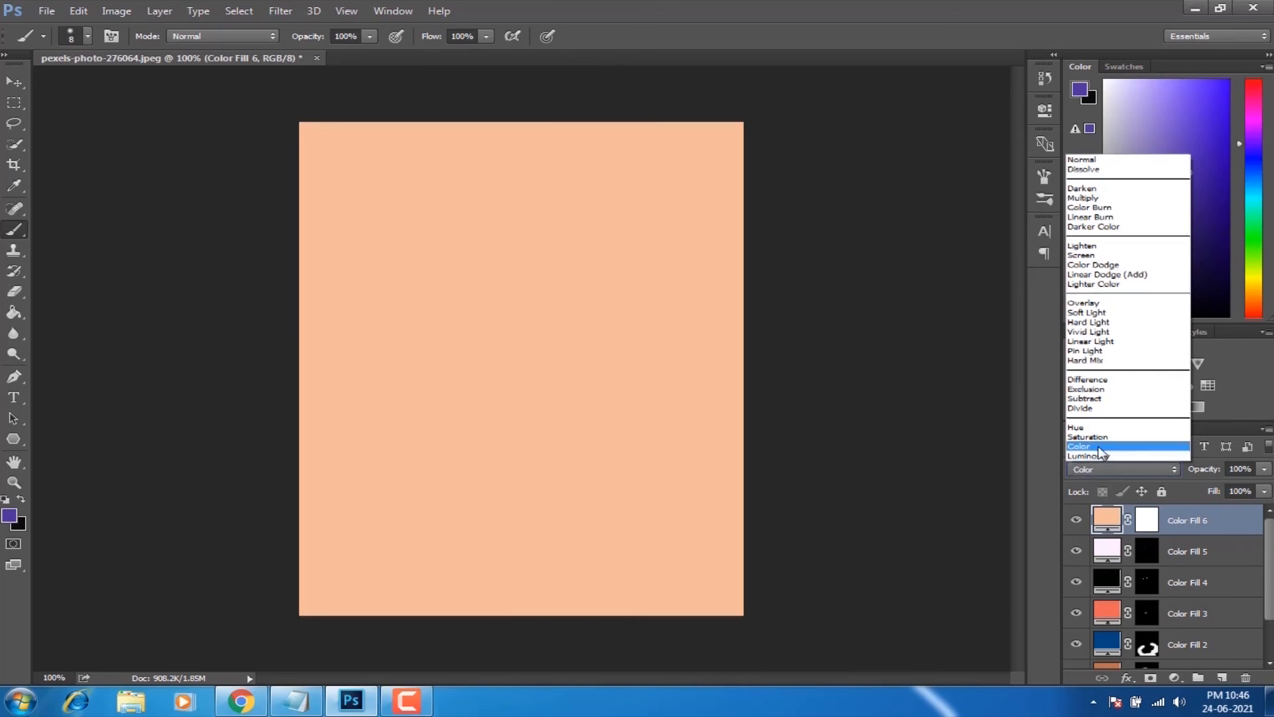
click(1102, 446)
double_click(1144, 521)
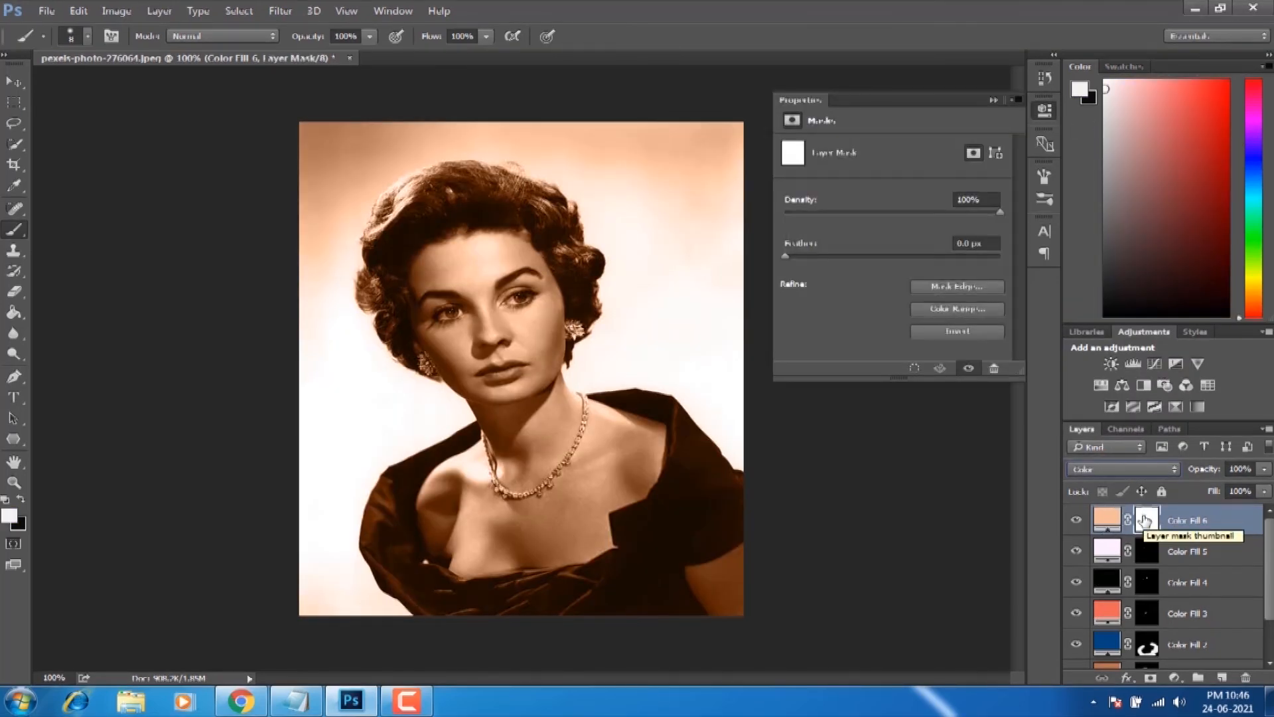
key(ctrl+i)
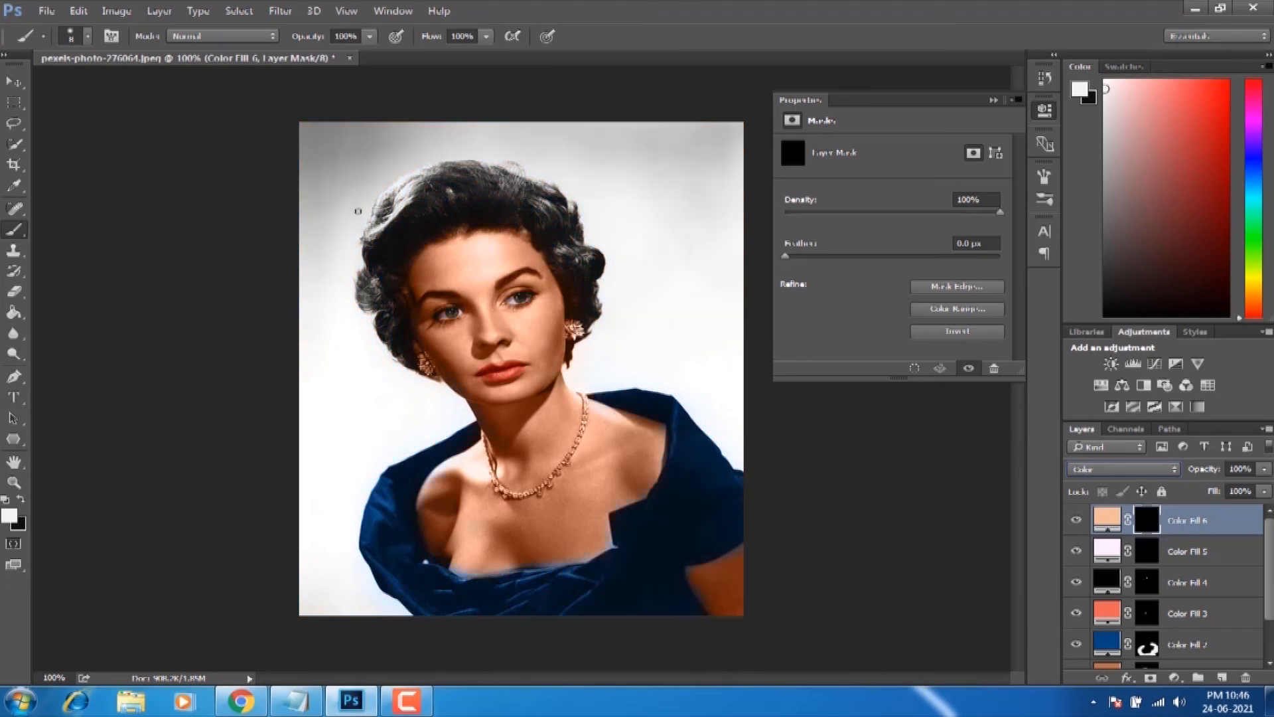
- Paint the peach fill's mask white over all of the woman's hair with a 68 px brush
click(88, 37)
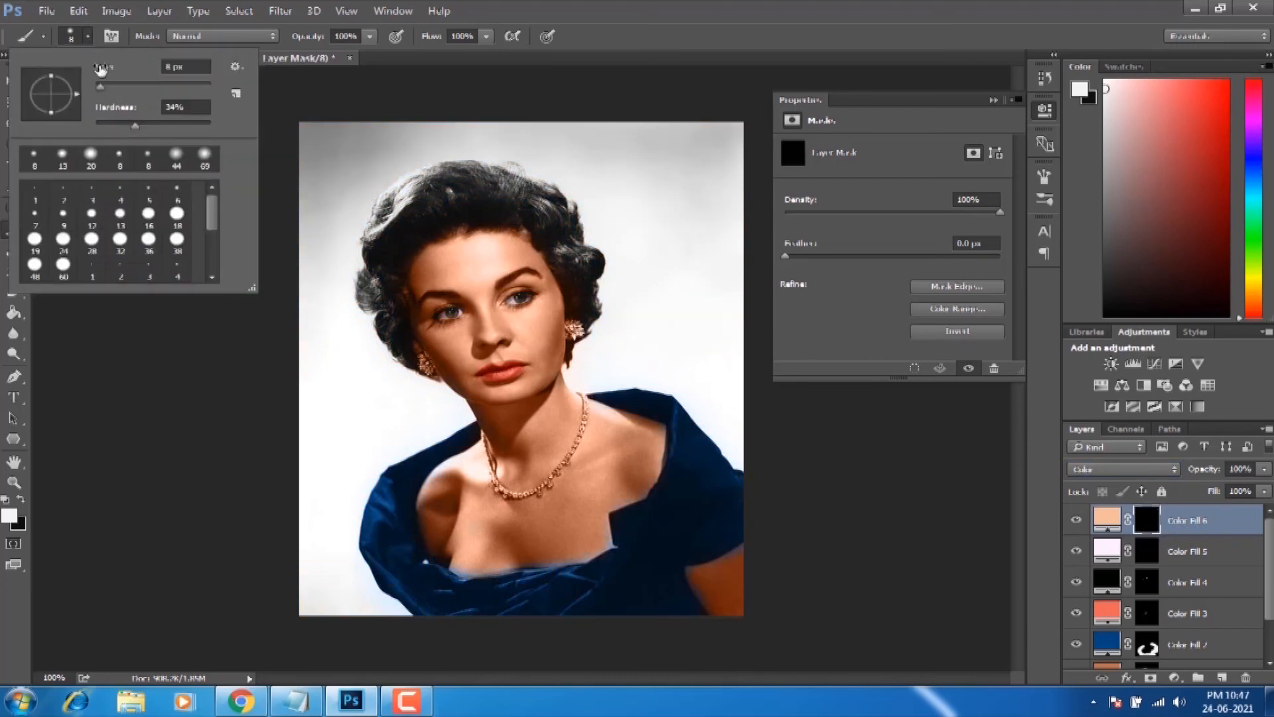
drag(99, 84, 148, 85)
drag(148, 89, 134, 87)
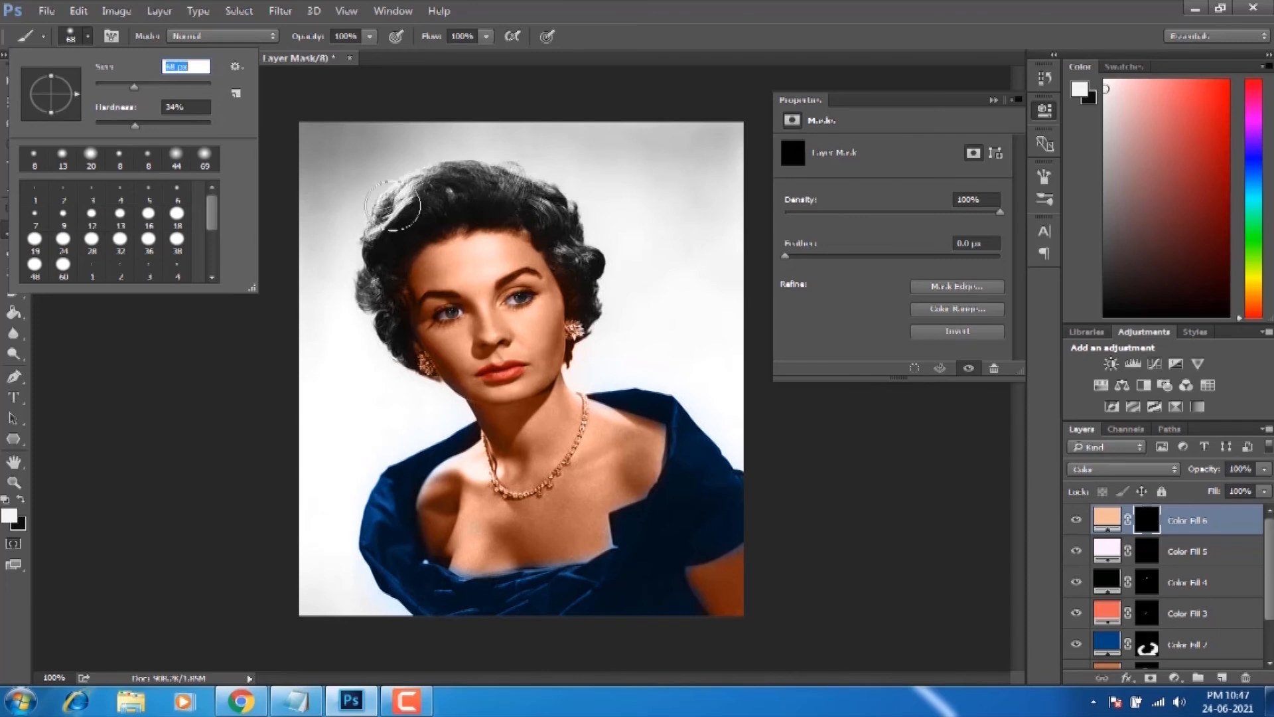
mouse_move(409, 211)
mouse_down()
mouse_move(455, 193)
mouse_move(440, 193)
mouse_move(455, 177)
mouse_move(458, 189)
mouse_move(550, 211)
mouse_move(583, 252)
mouse_move(596, 304)
mouse_up()
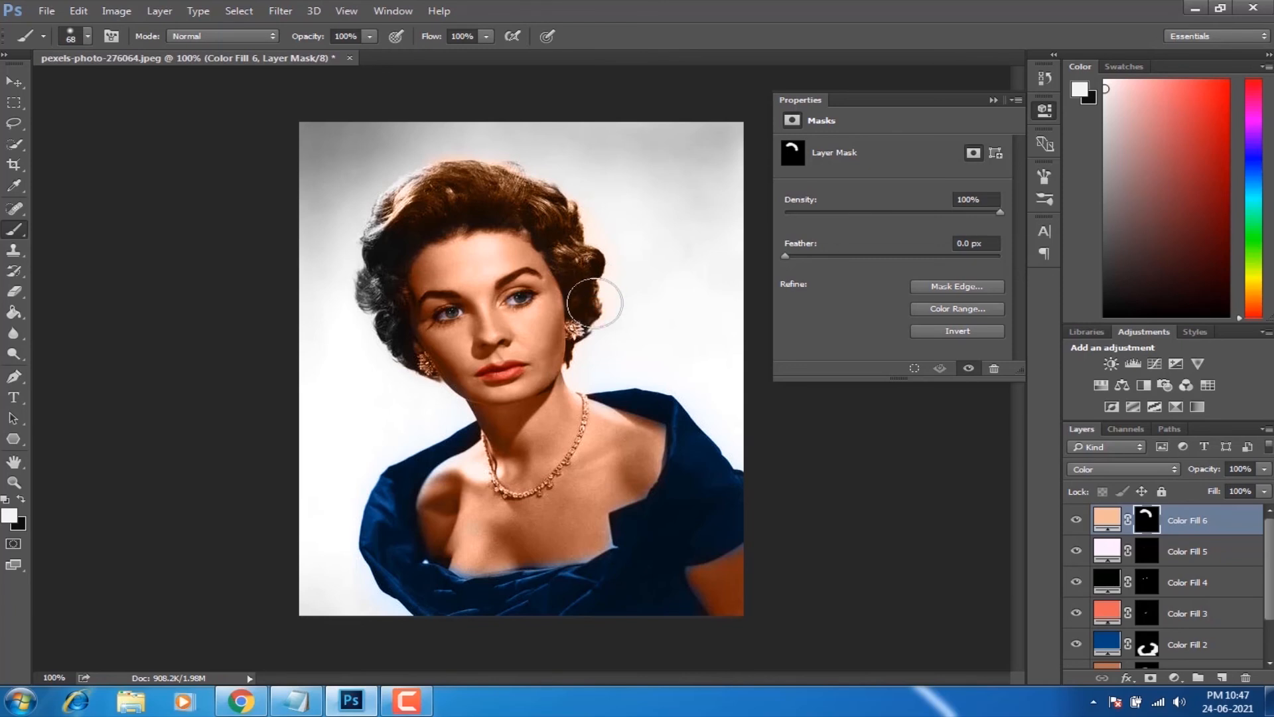
mouse_move(312, 345)
mouse_down()
mouse_move(392, 347)
mouse_move(356, 300)
mouse_move(353, 269)
mouse_move(371, 217)
mouse_move(429, 180)
mouse_move(477, 175)
mouse_move(545, 197)
mouse_move(586, 231)
mouse_move(596, 297)
mouse_up()
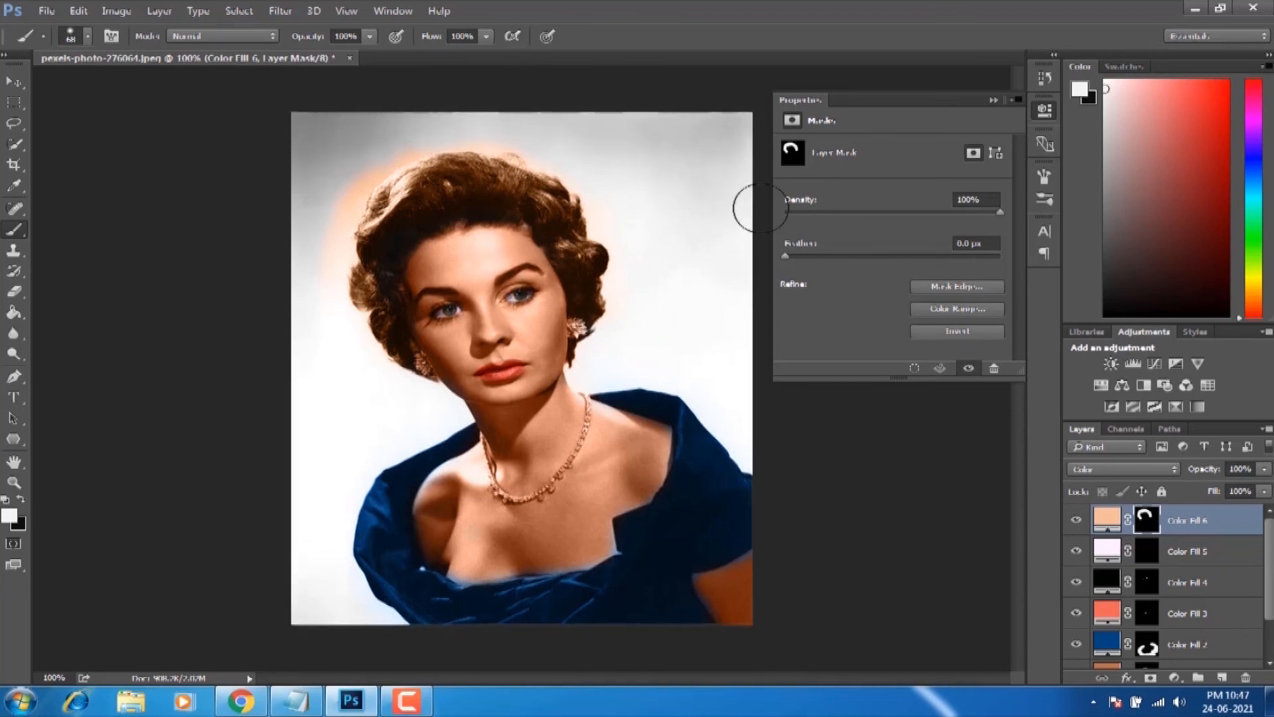
- Erase the peach spill on the background along the upper outline of the hair with a 55 px Eraser
key(ctrl+plus)
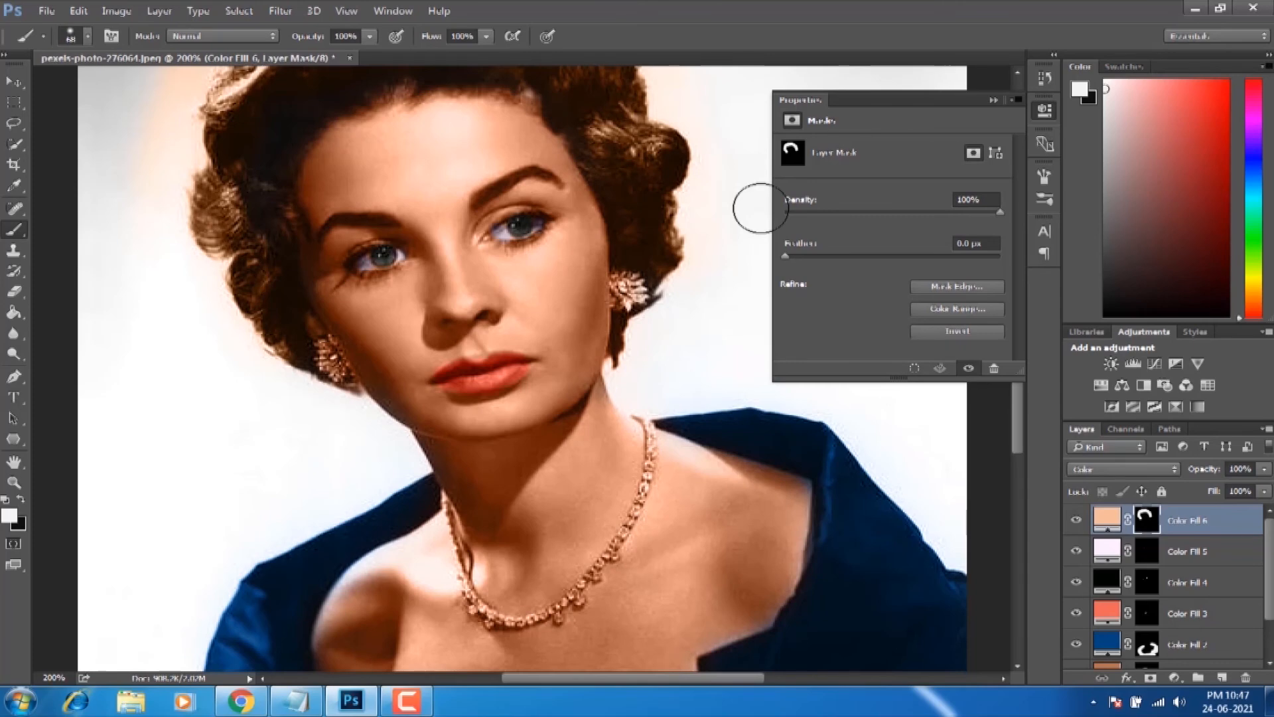
click(994, 100)
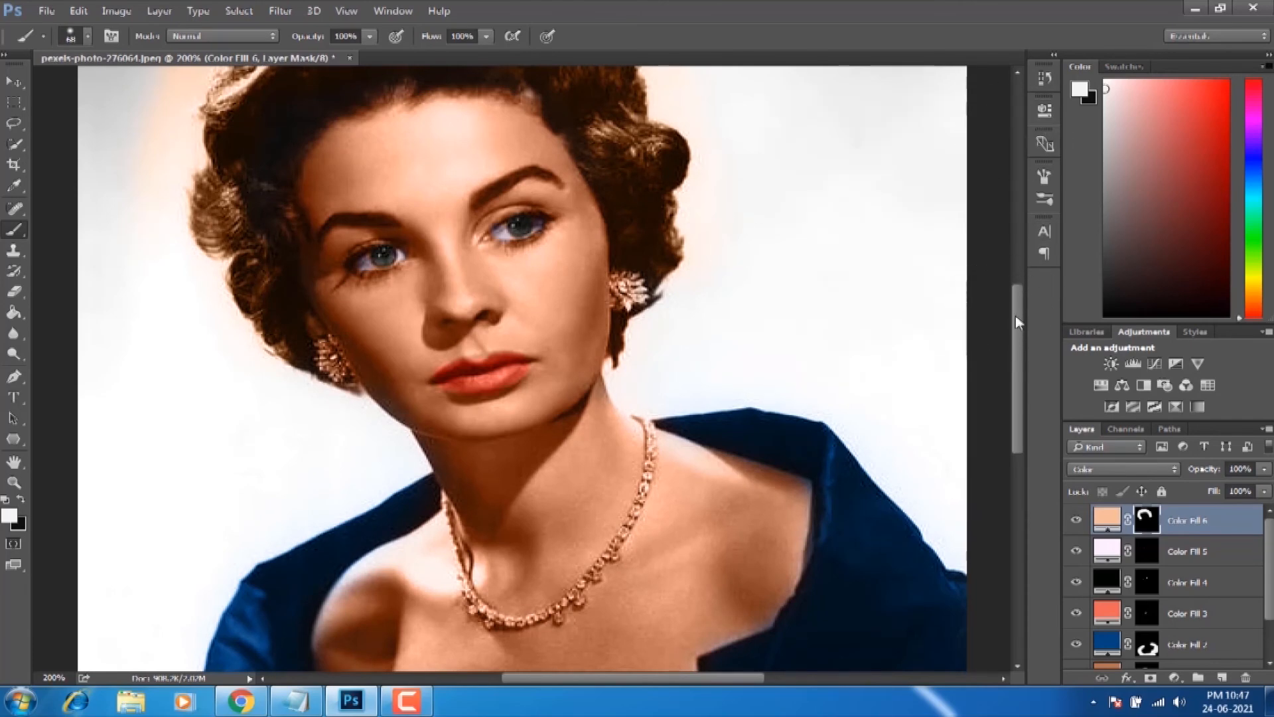
drag(1015, 316, 1017, 268)
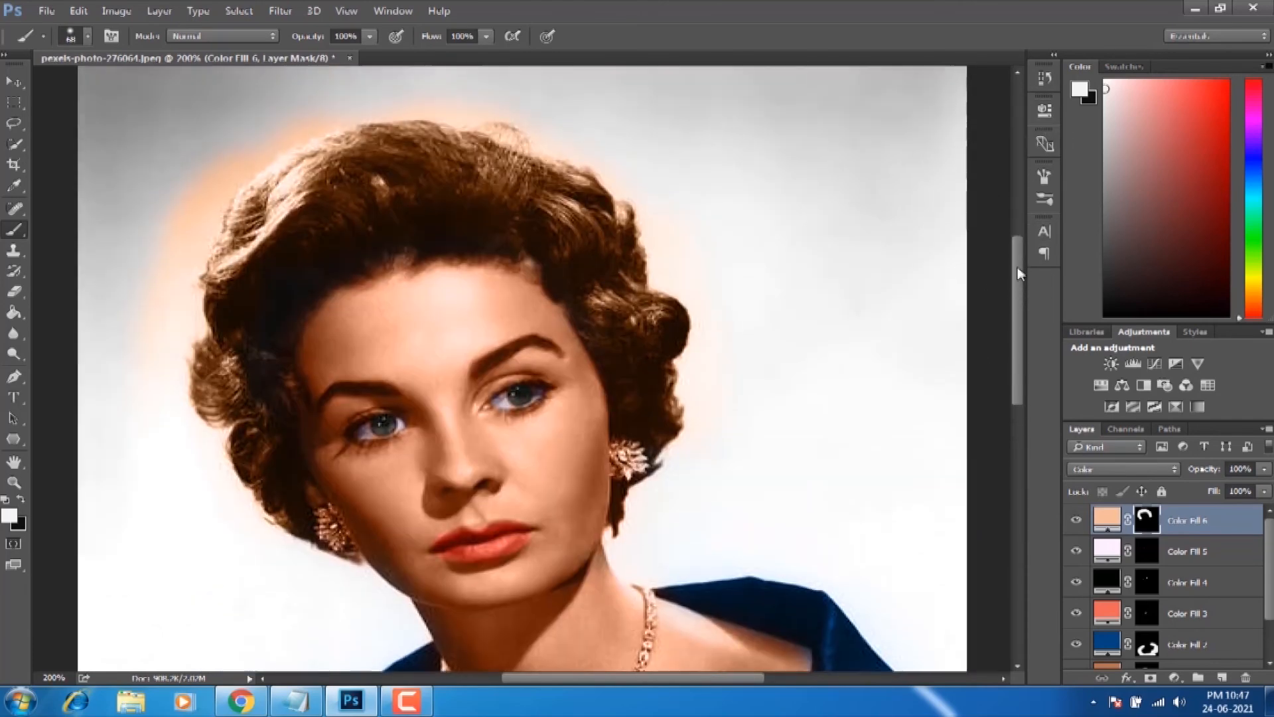
click(15, 292)
mouse_move(166, 269)
mouse_down()
mouse_move(195, 259)
mouse_move(169, 274)
mouse_move(201, 192)
mouse_up()
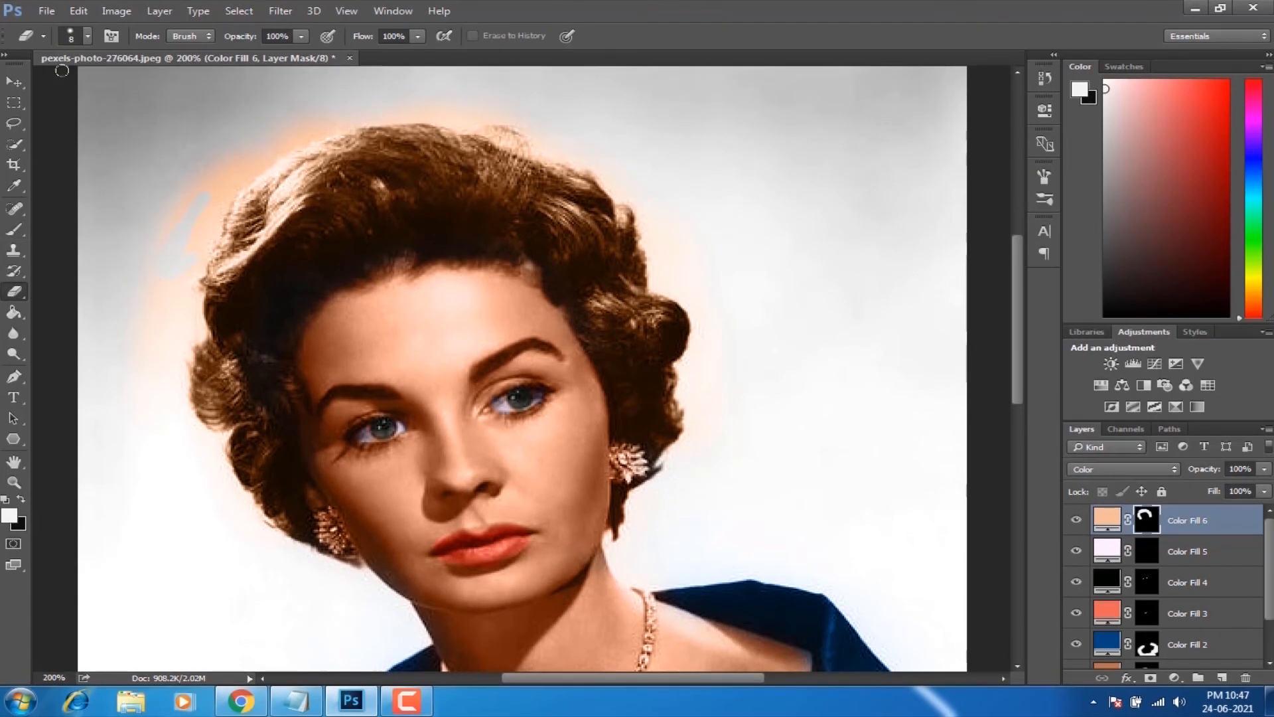
click(87, 35)
drag(99, 85, 126, 86)
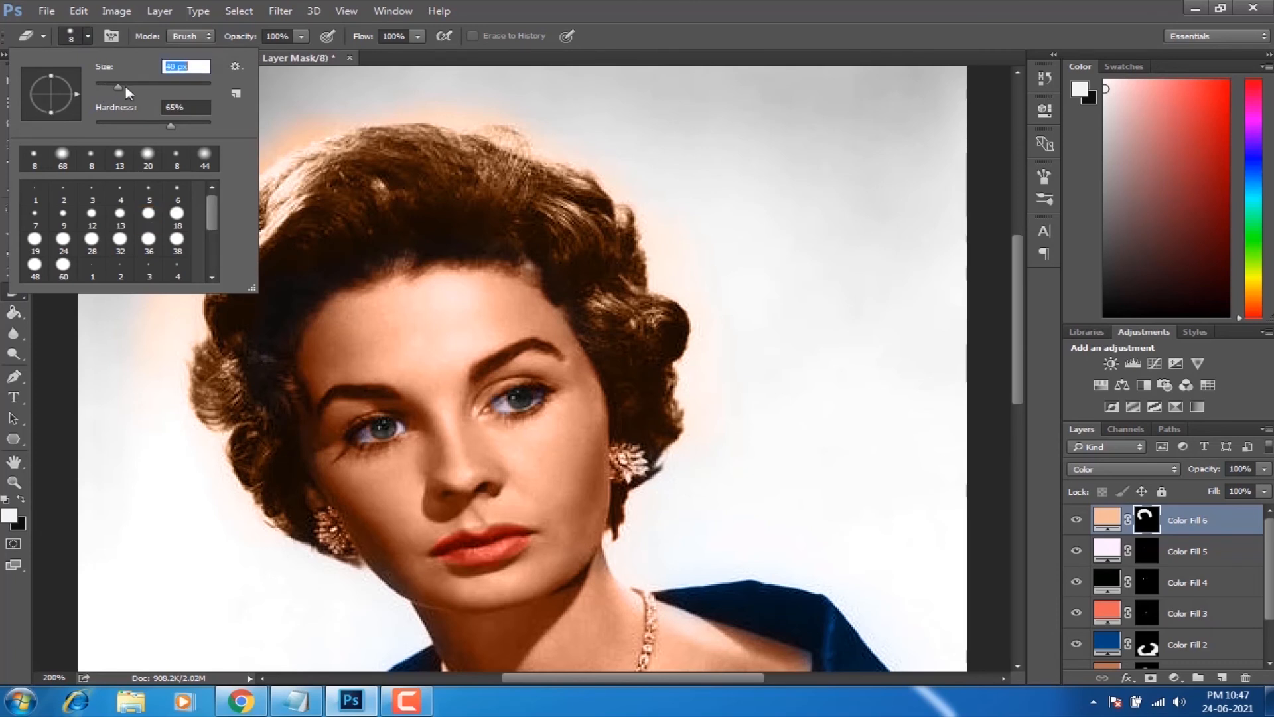
click(144, 309)
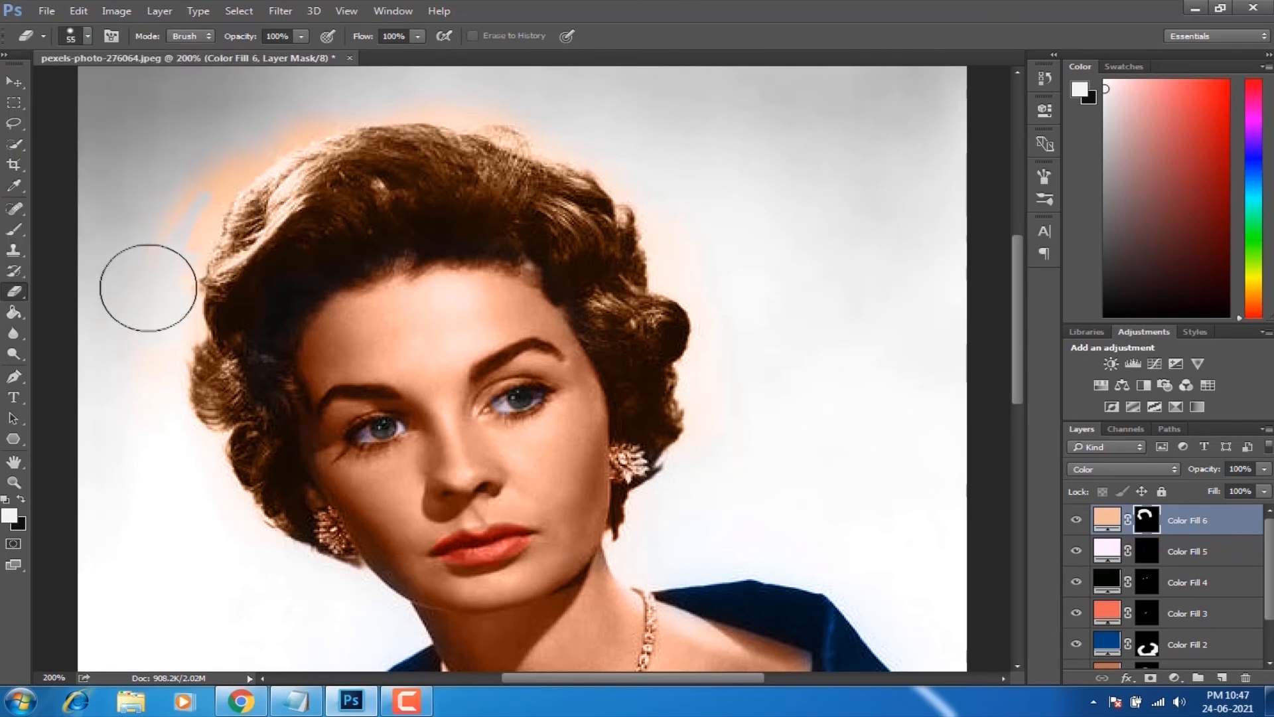
mouse_move(169, 204)
mouse_down()
mouse_move(195, 164)
mouse_move(298, 99)
mouse_move(382, 81)
mouse_move(566, 110)
mouse_up()
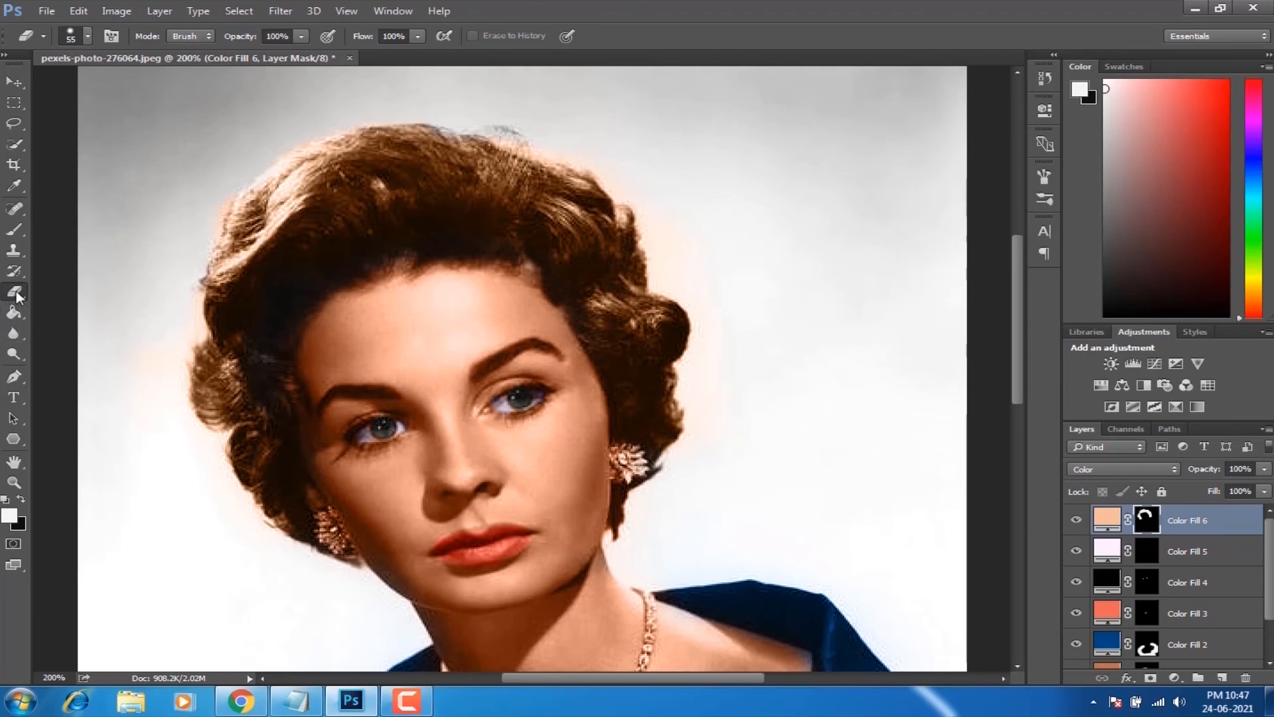
- Set the Brush tool's size to 74 px and lower its hardness
click(89, 33)
click(89, 33)
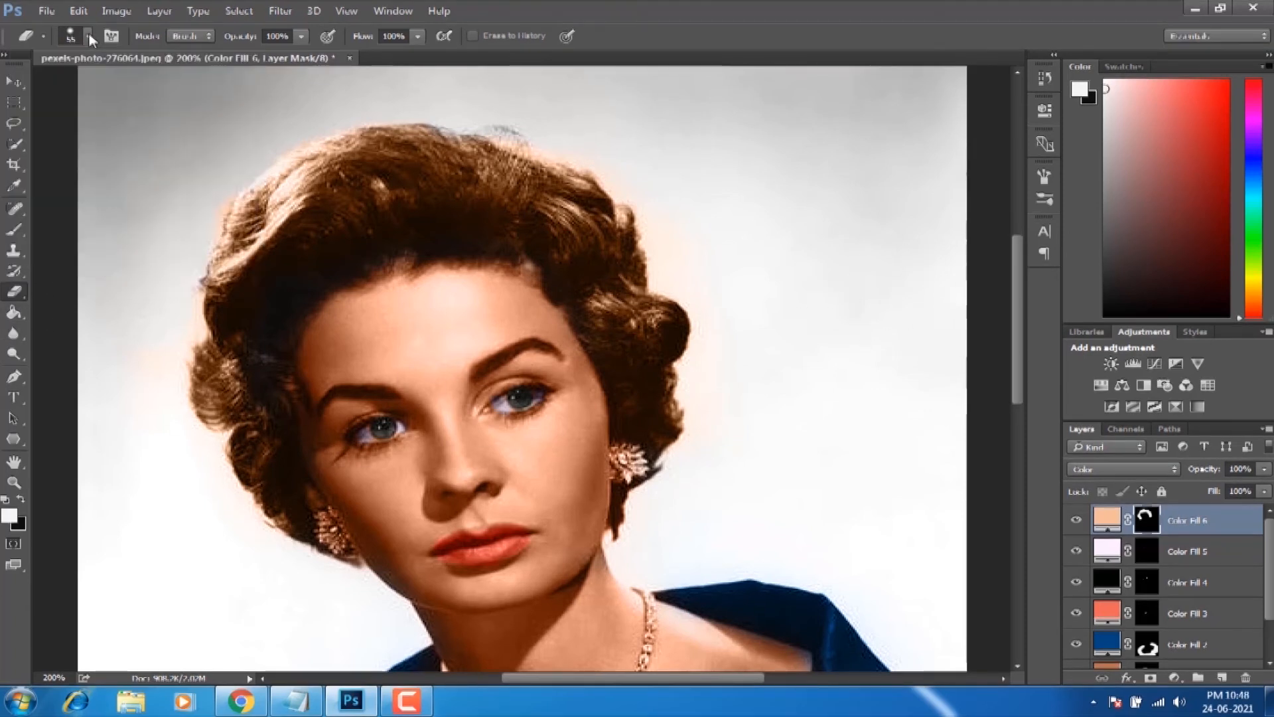
click(12, 232)
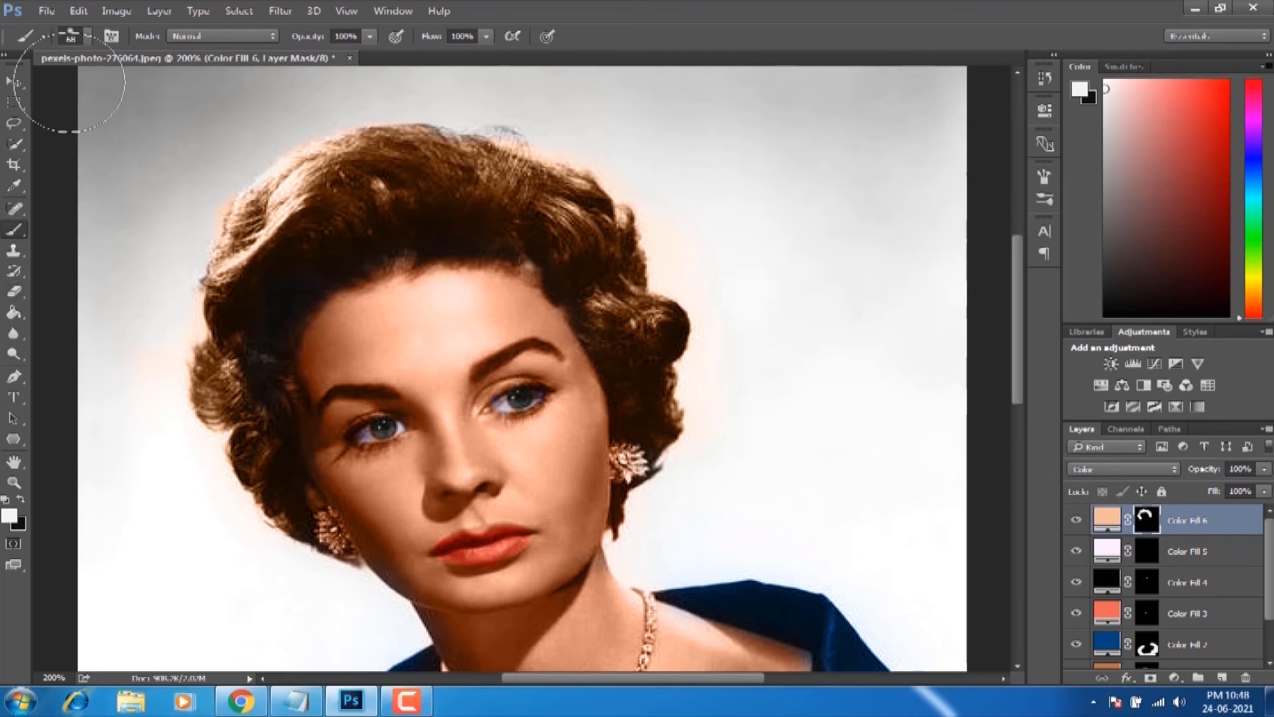
click(89, 33)
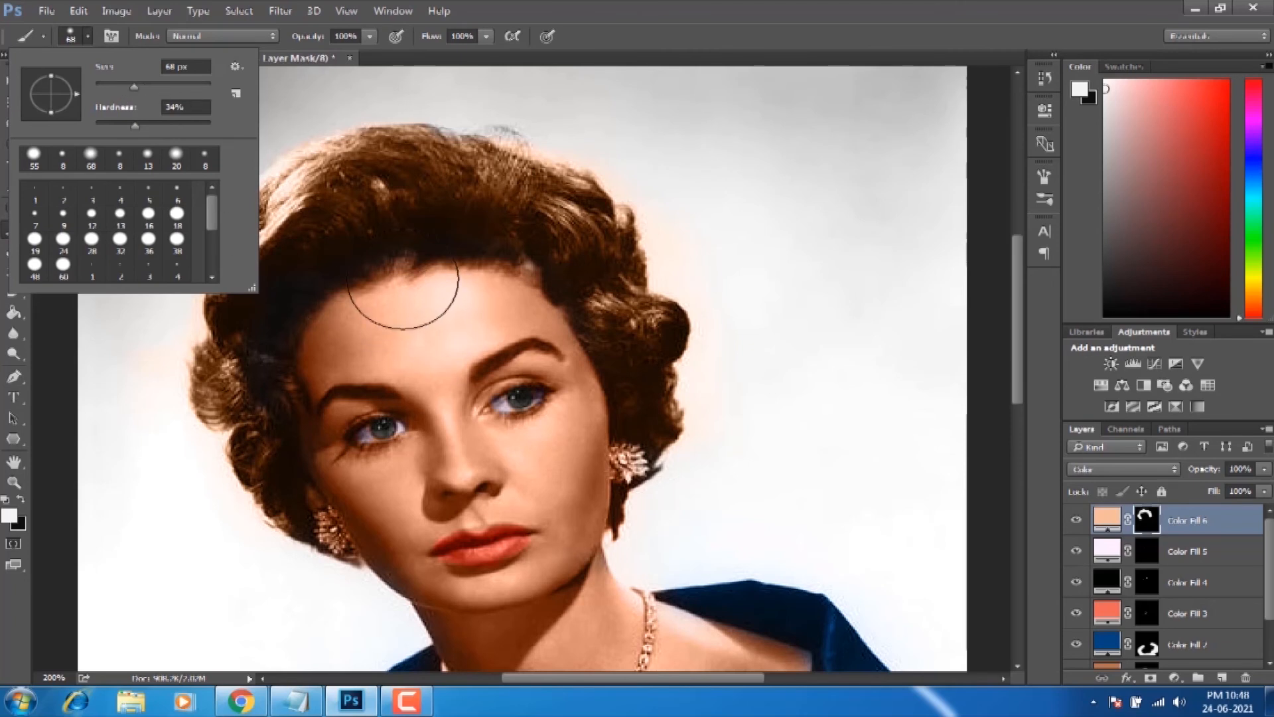
drag(133, 88, 153, 87)
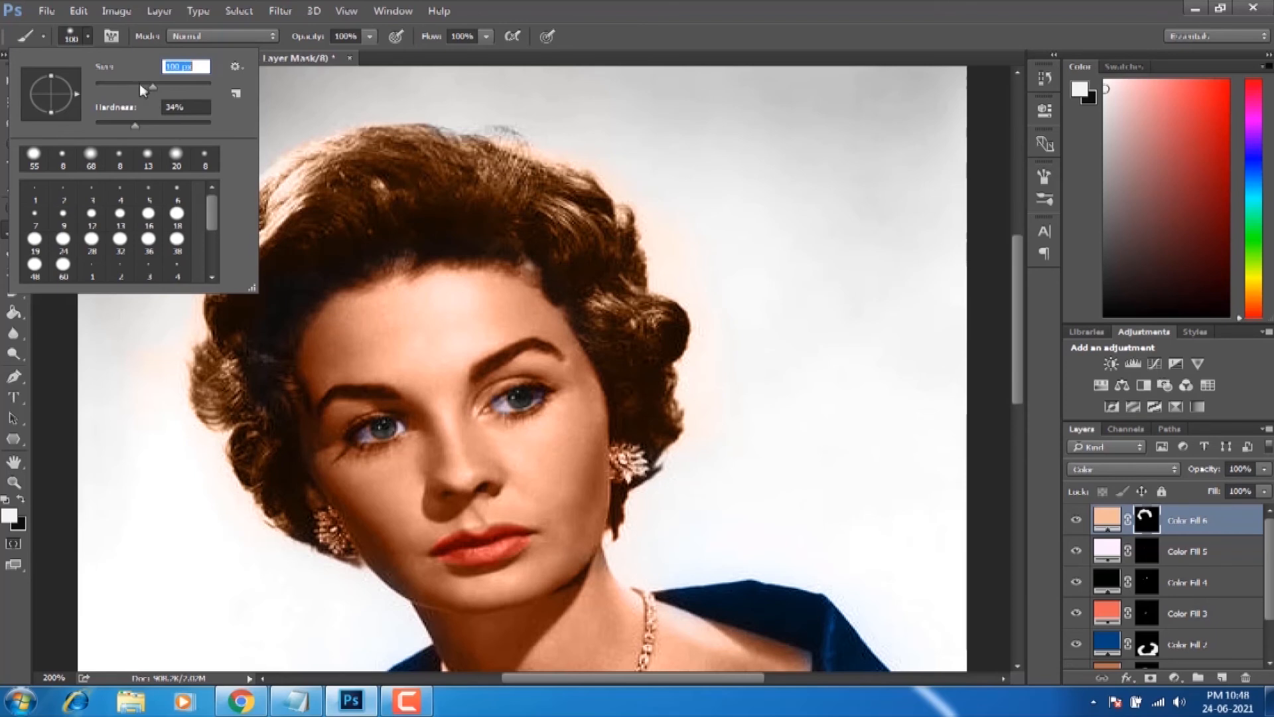
drag(148, 83, 126, 125)
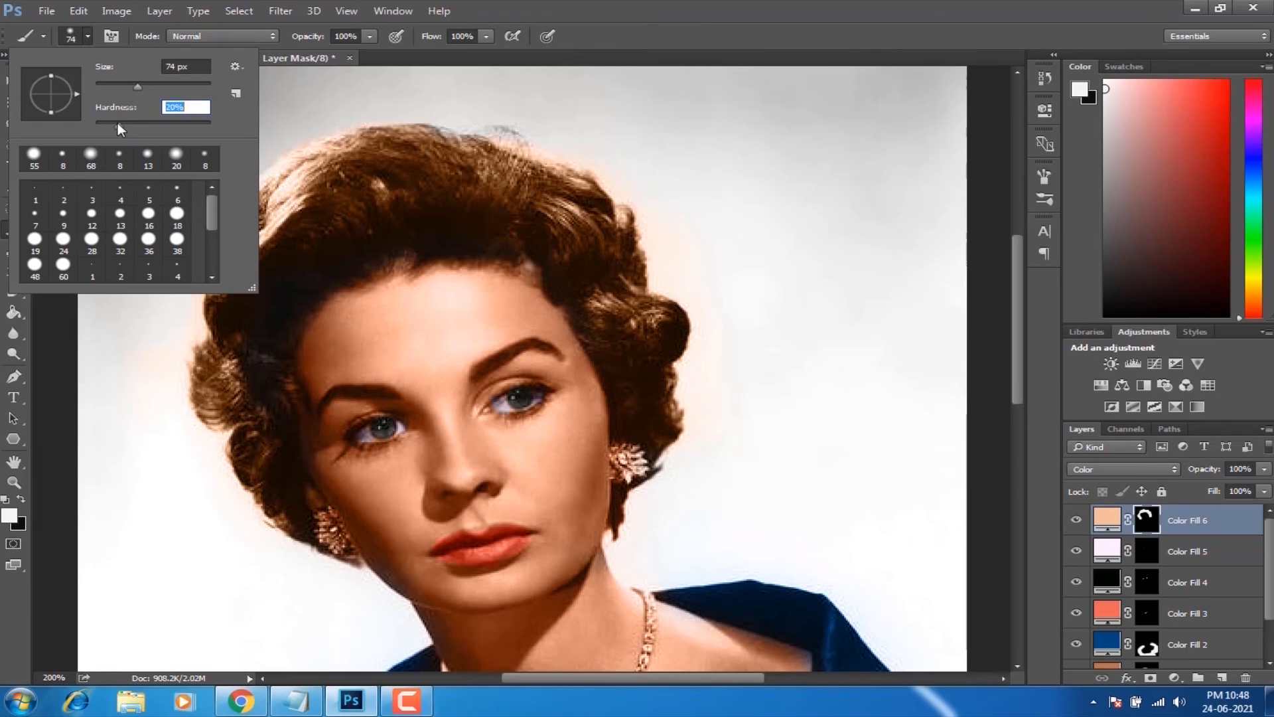
drag(126, 129, 128, 128)
click(20, 309)
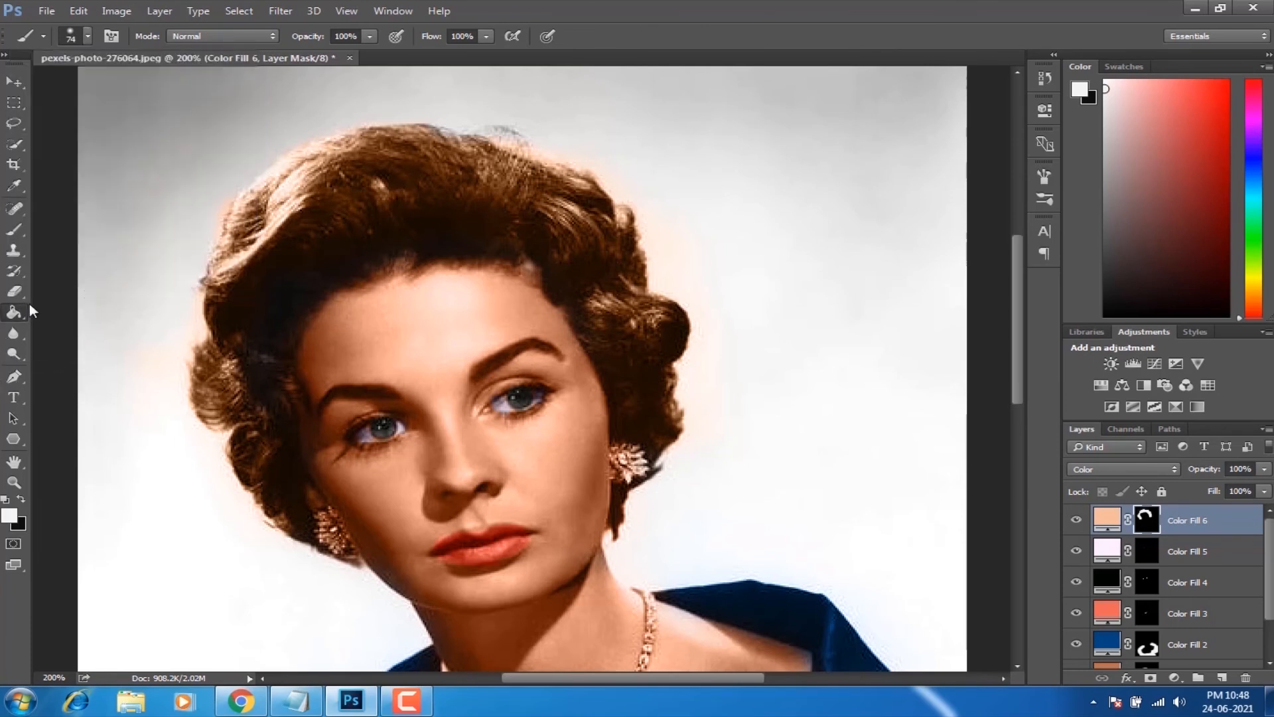
click(15, 294)
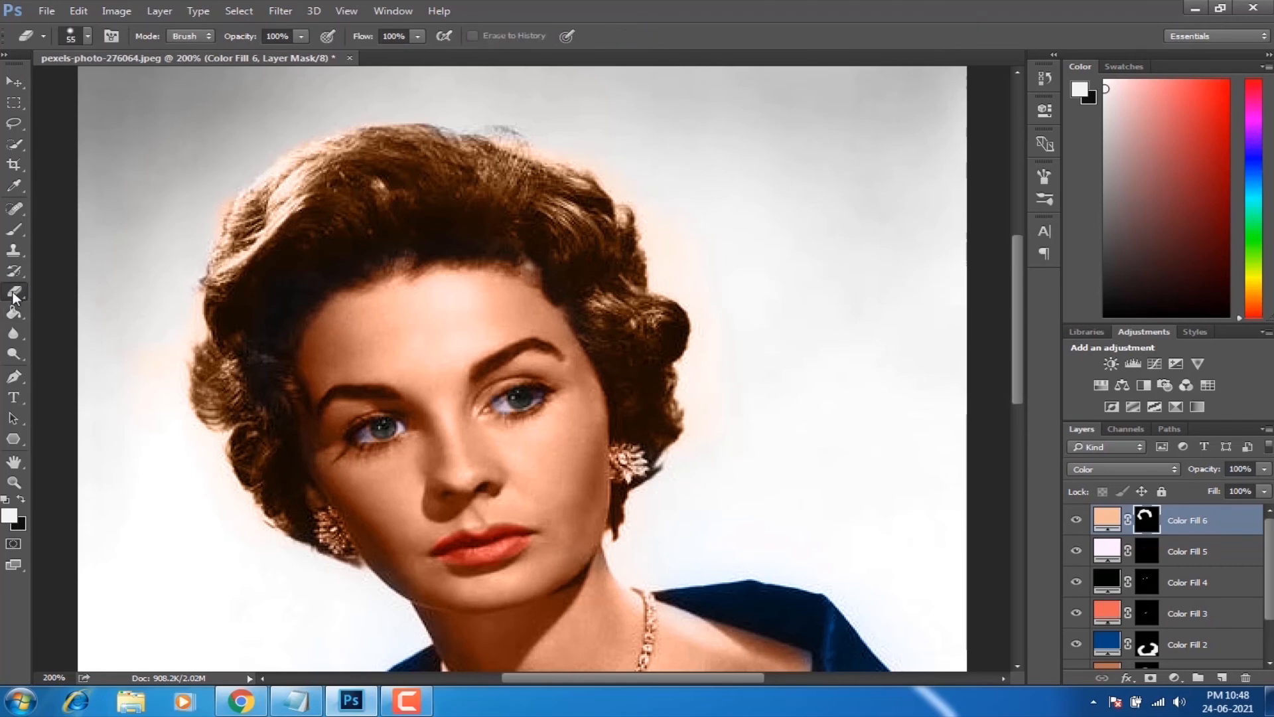
click(16, 227)
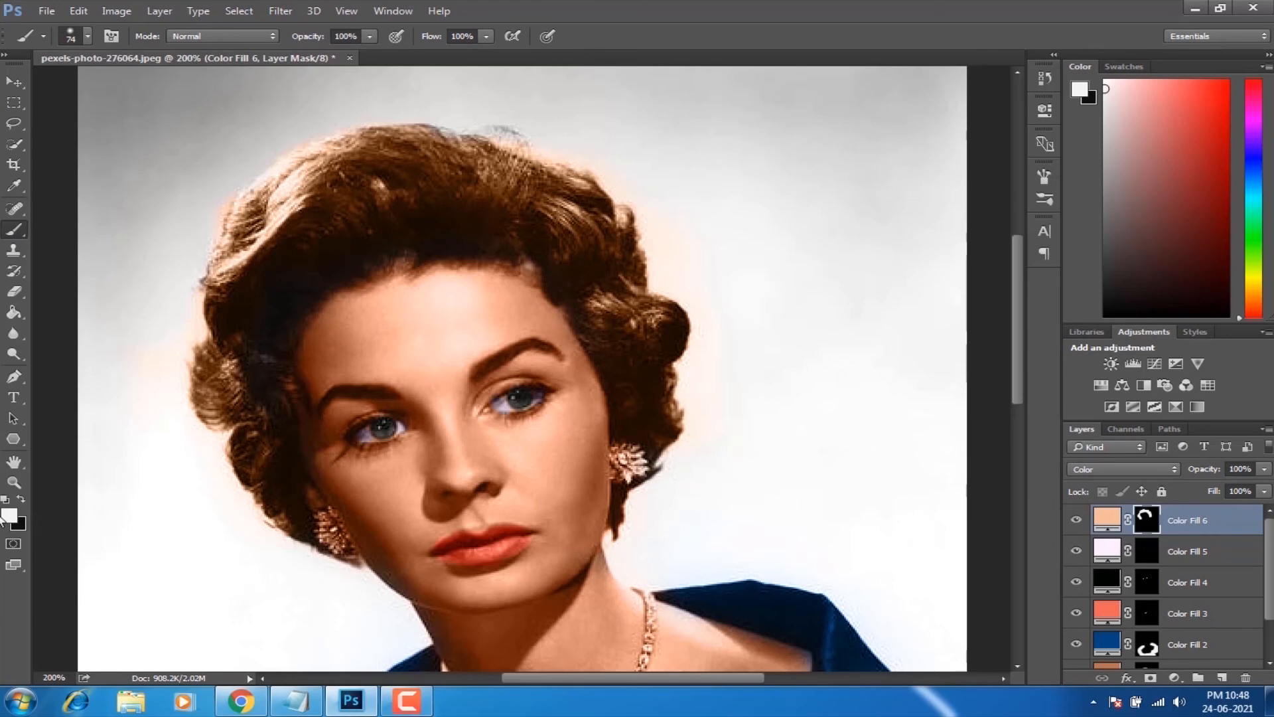
- Hide all six Color Fill layers to view the original black-and-white portrait
key(ctrl+minus)
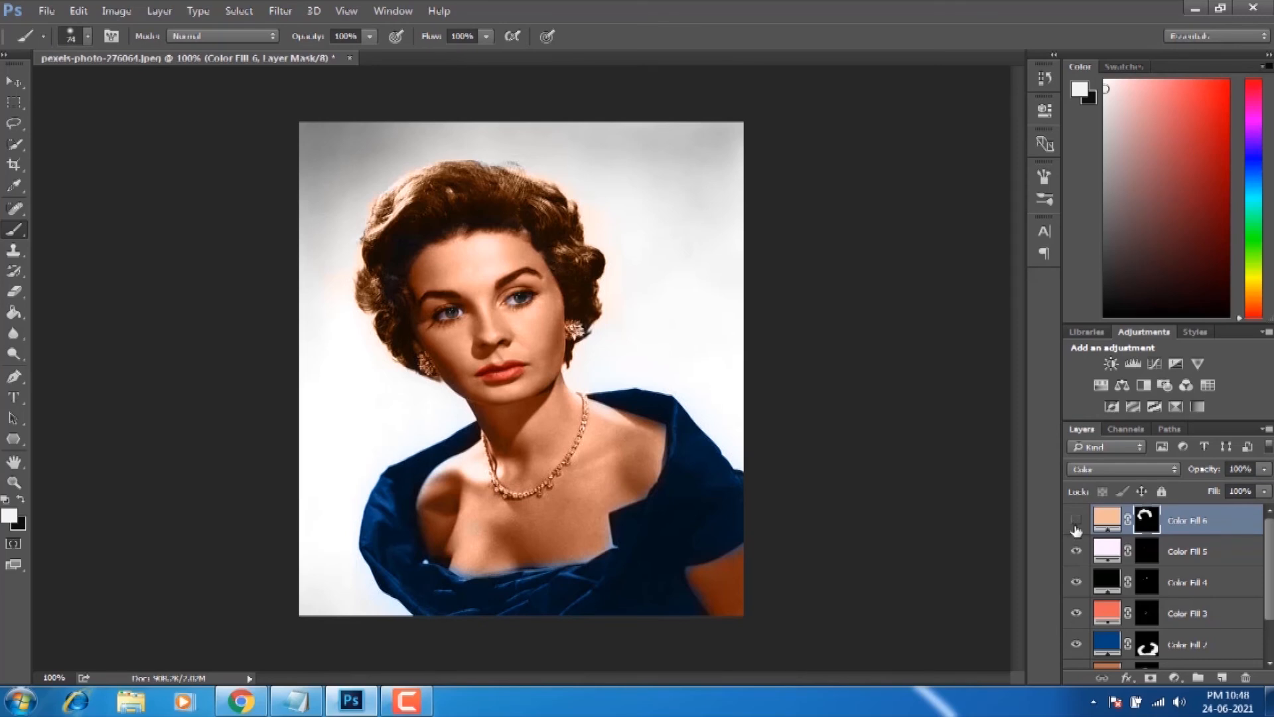
click(1076, 519)
click(1076, 583)
click(1077, 551)
click(1077, 613)
click(1076, 644)
scroll(1270, 565, down, 2)
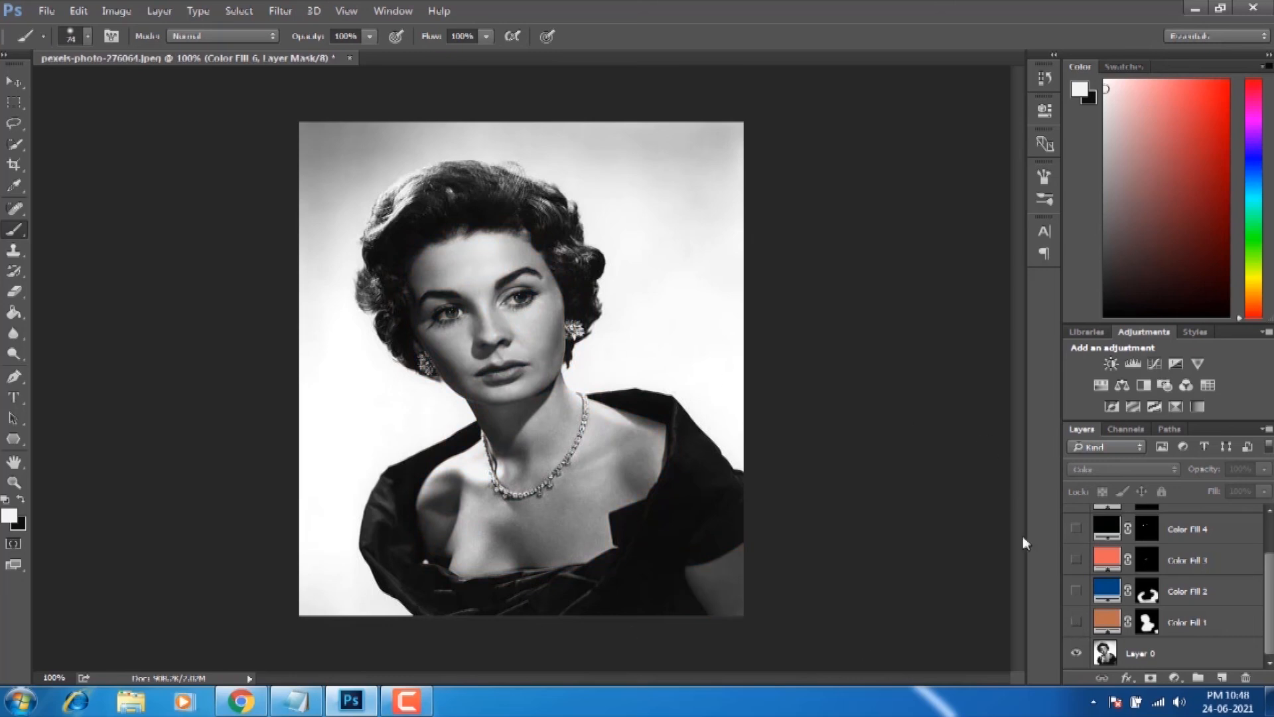
- Show the Color Fill layers again one by one, from the skin fill up to the hair fill
click(1076, 622)
click(1076, 591)
drag(1078, 591, 1076, 527)
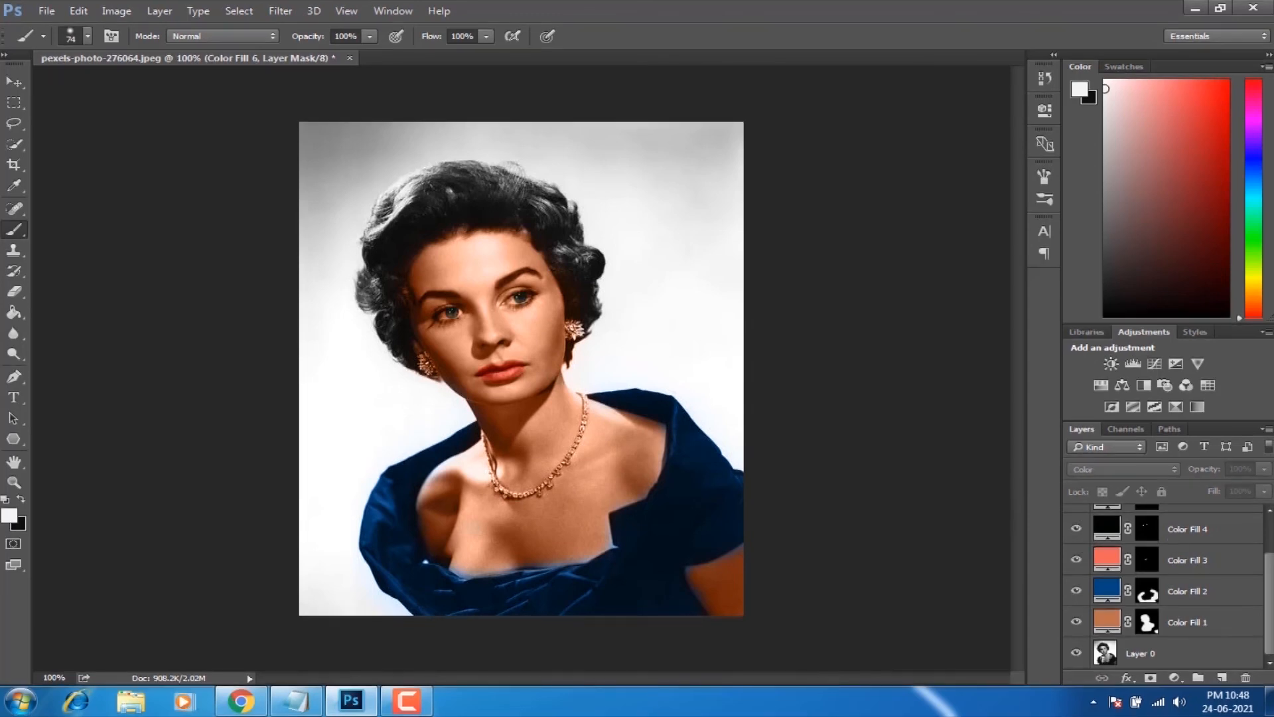
scroll(1272, 577, up, 2)
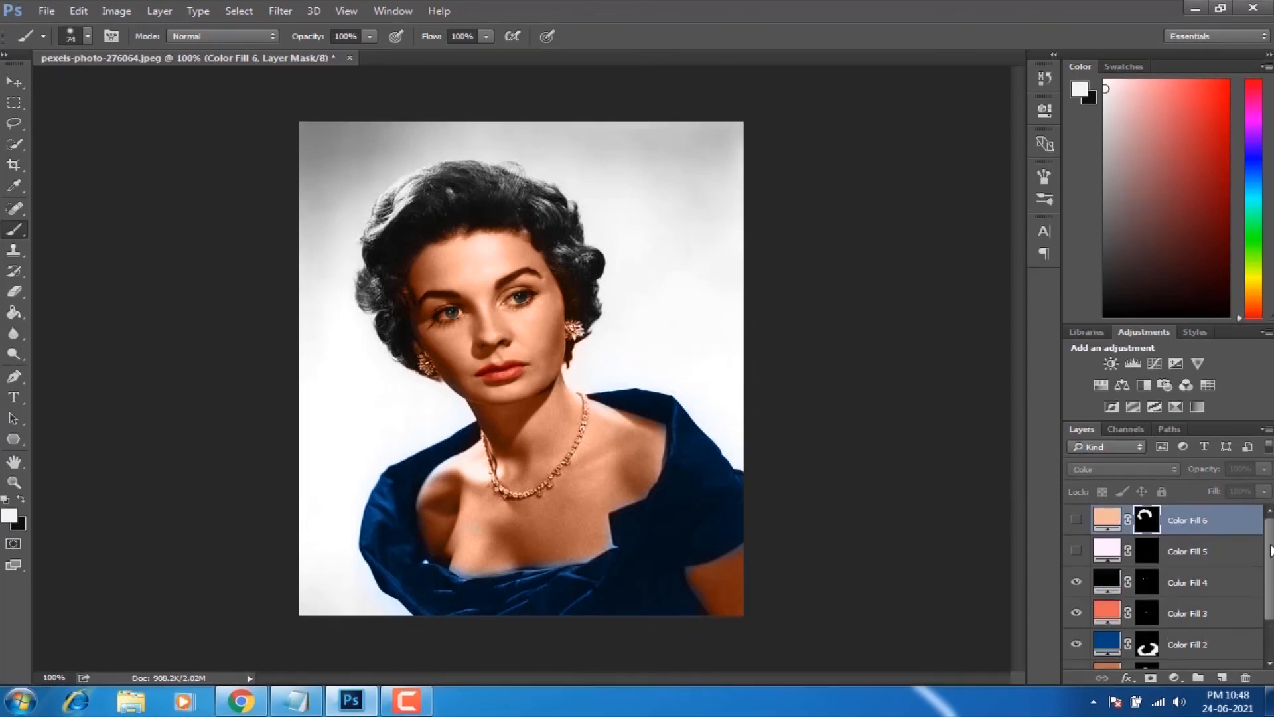
click(1076, 551)
click(1076, 520)
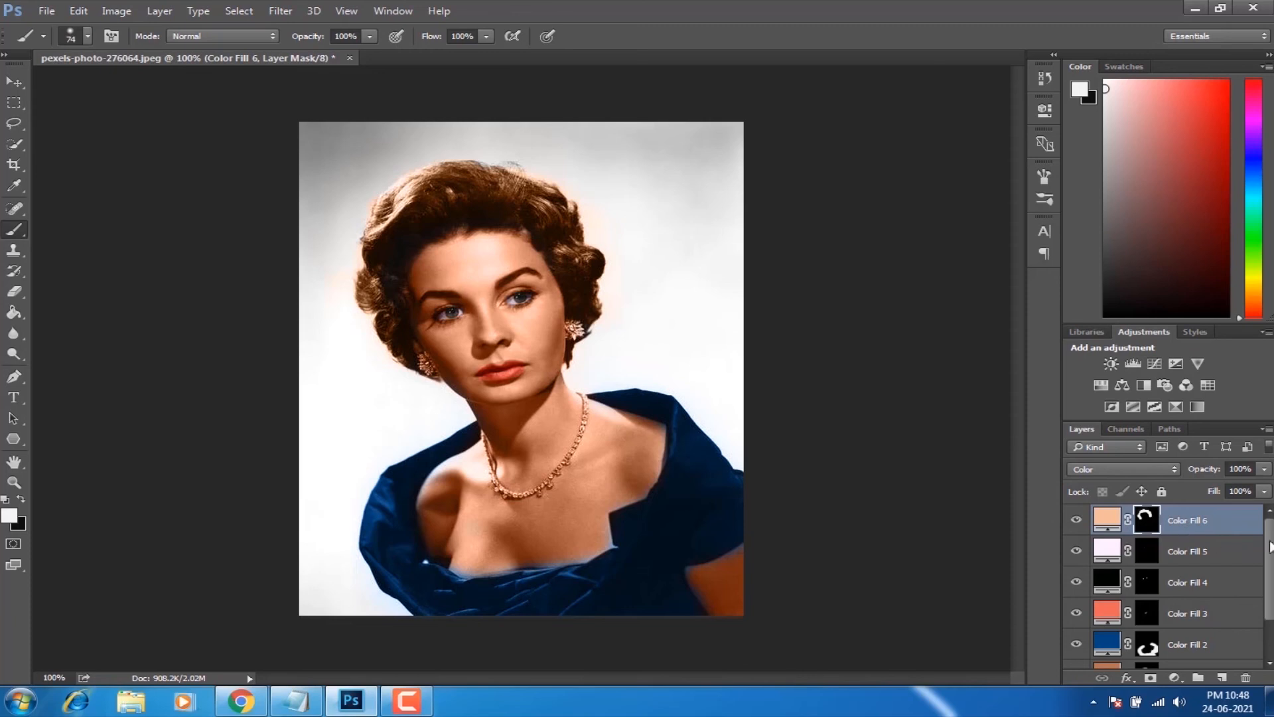
drag(1269, 544, 1269, 607)
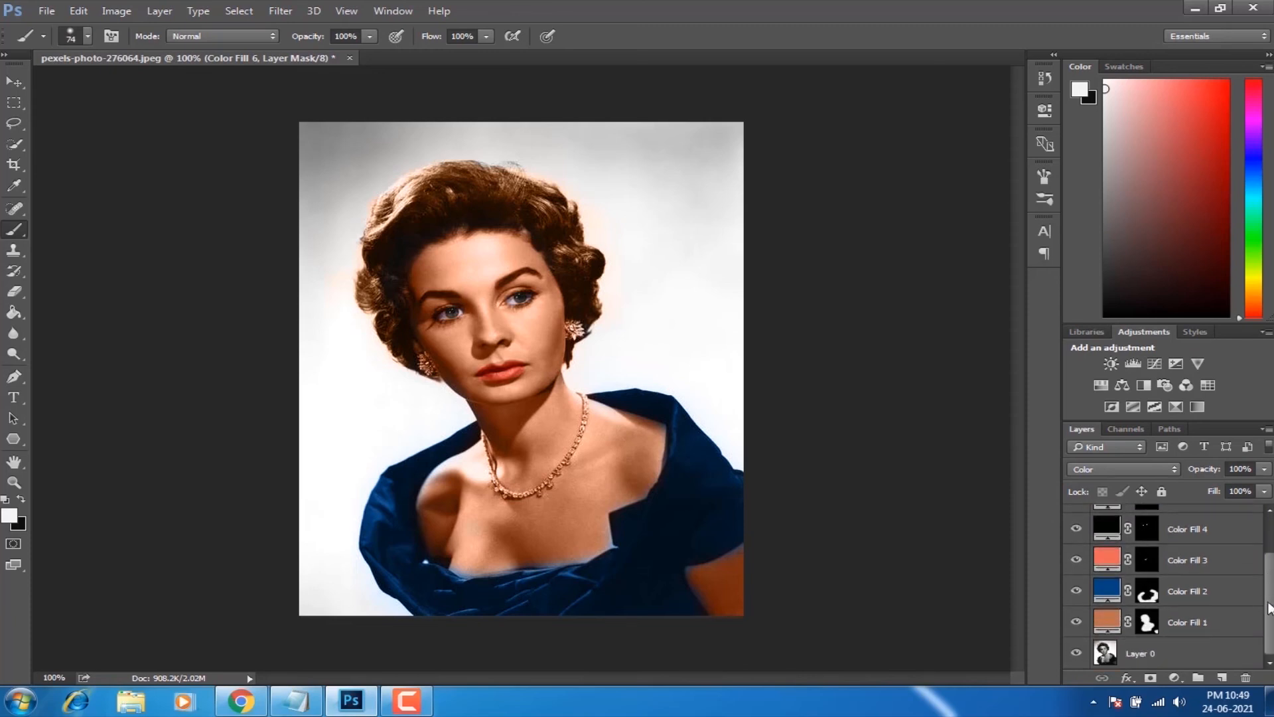
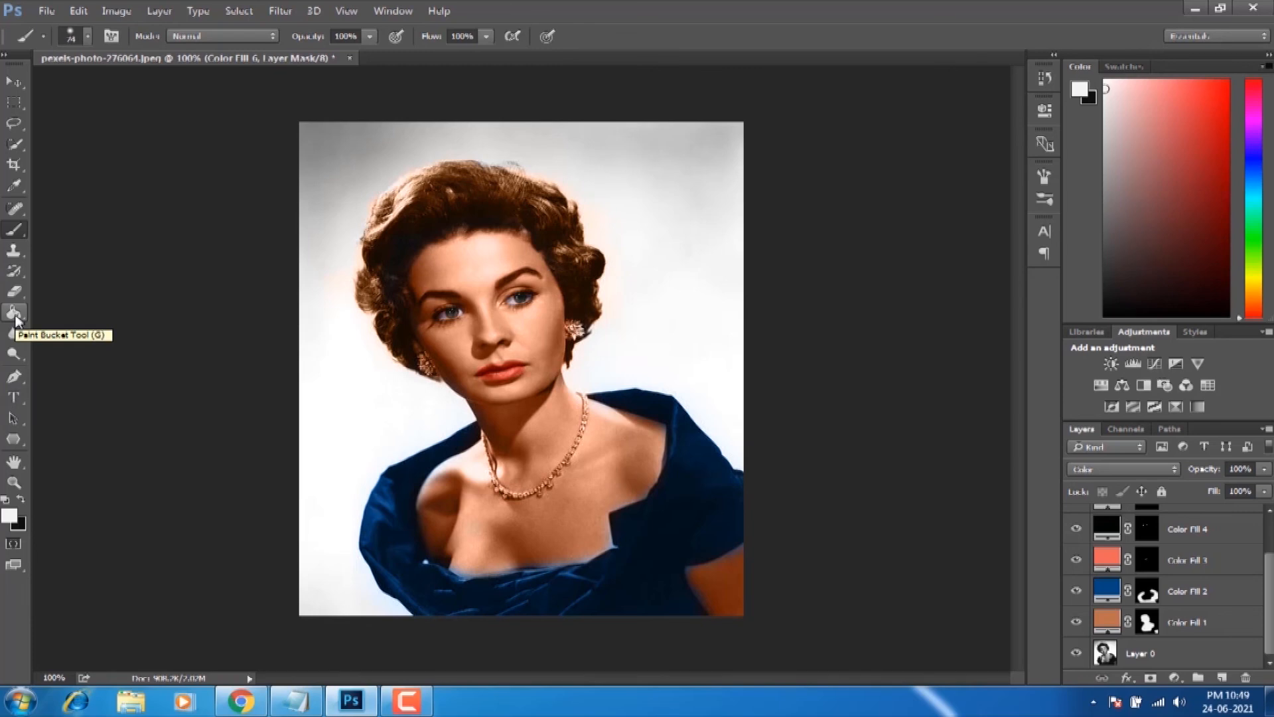
mouse_move(420, 699)
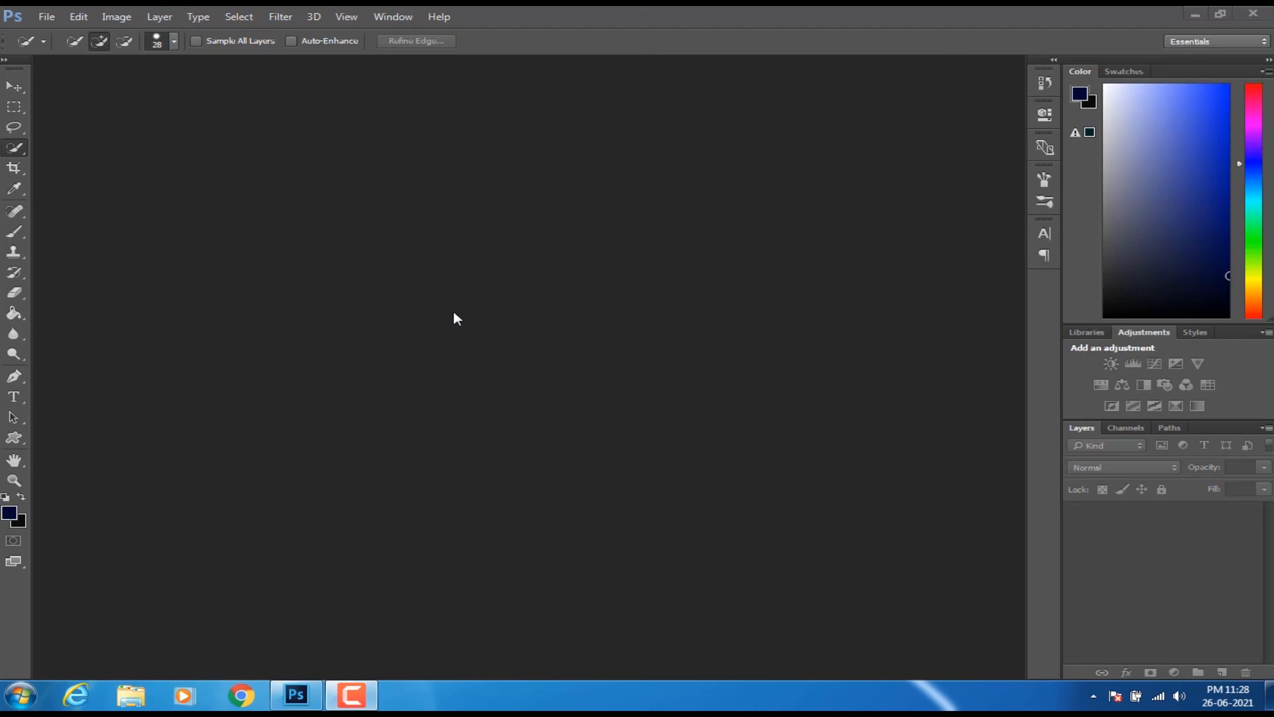
- Open golf-ball-1867079_960_720.jpg and unlock its Background layer
click(44, 23)
click(66, 45)
double_click(558, 230)
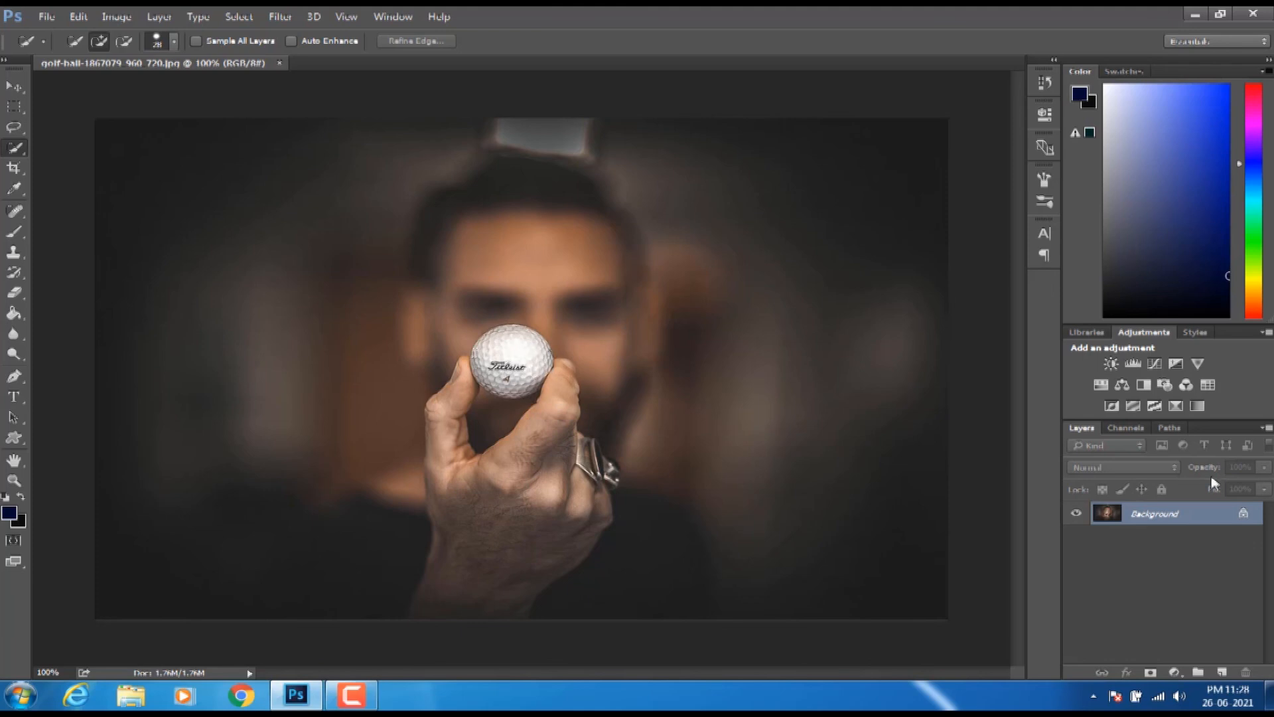
click(1243, 513)
double_click(1180, 510)
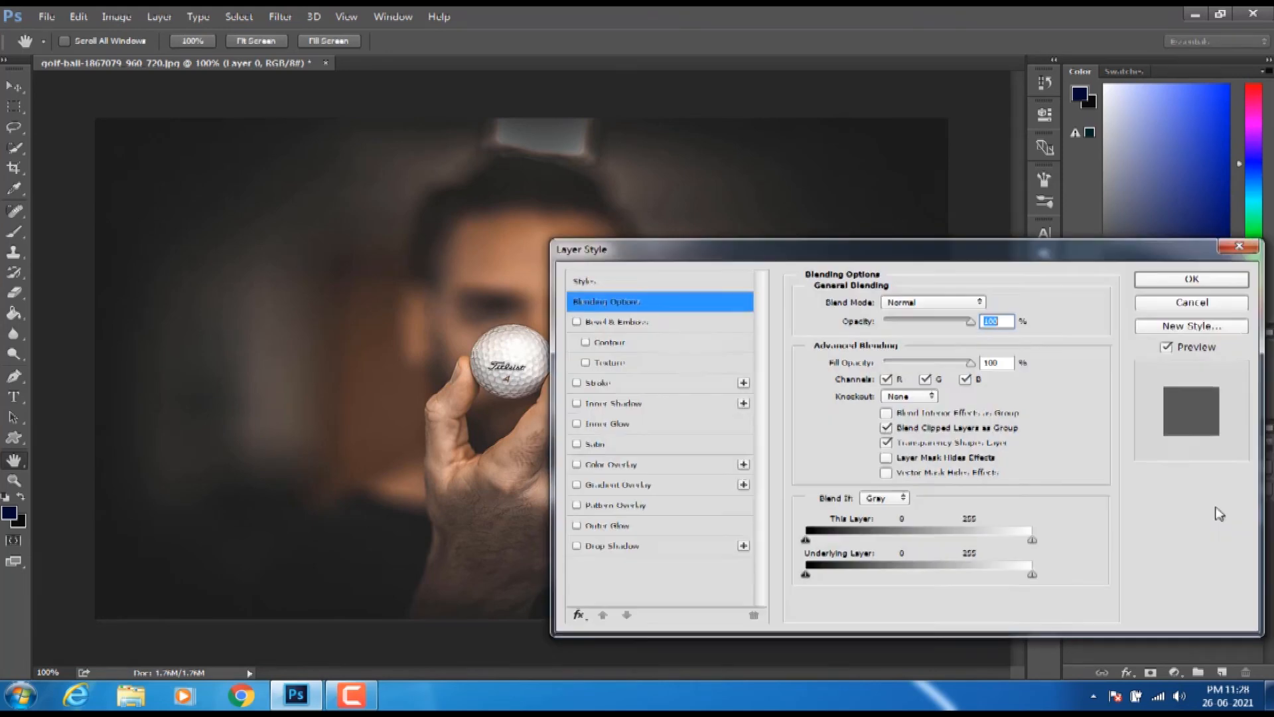
click(1187, 281)
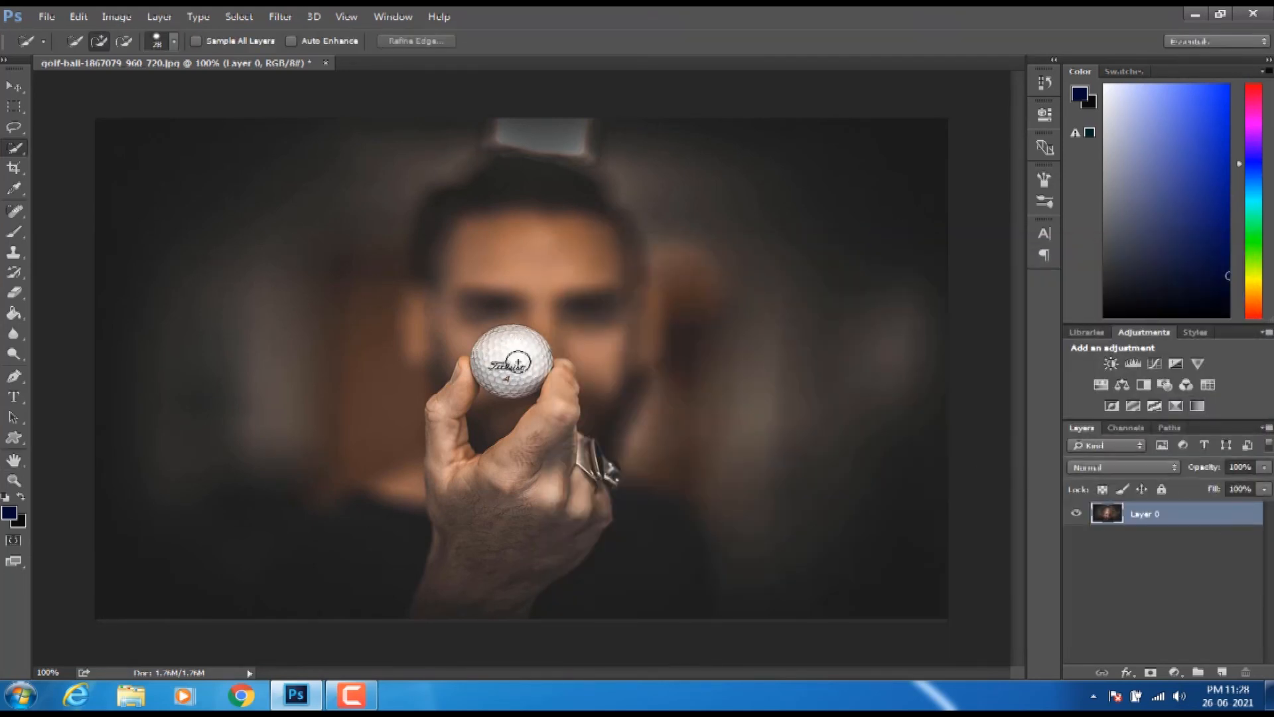
- Select the golf ball with the Quick Selection tool, copy it to a new layer and check the cutout without the photo layer
click(13, 127)
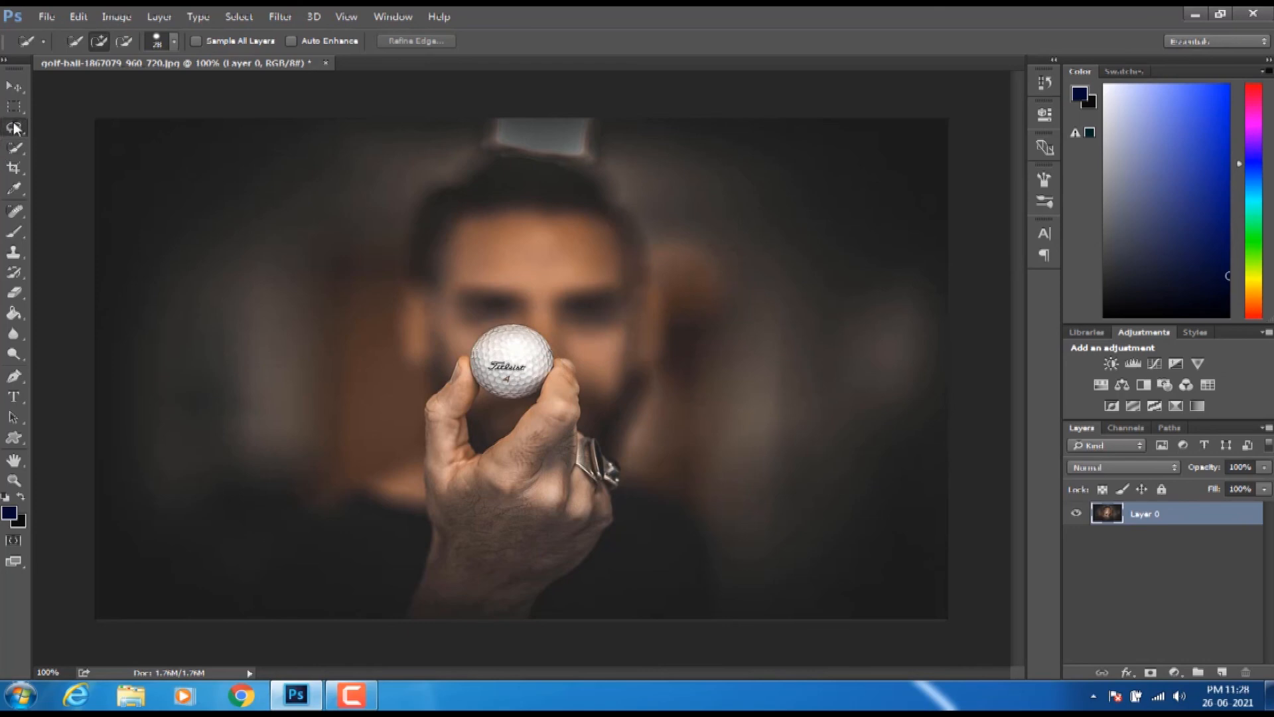
click(15, 147)
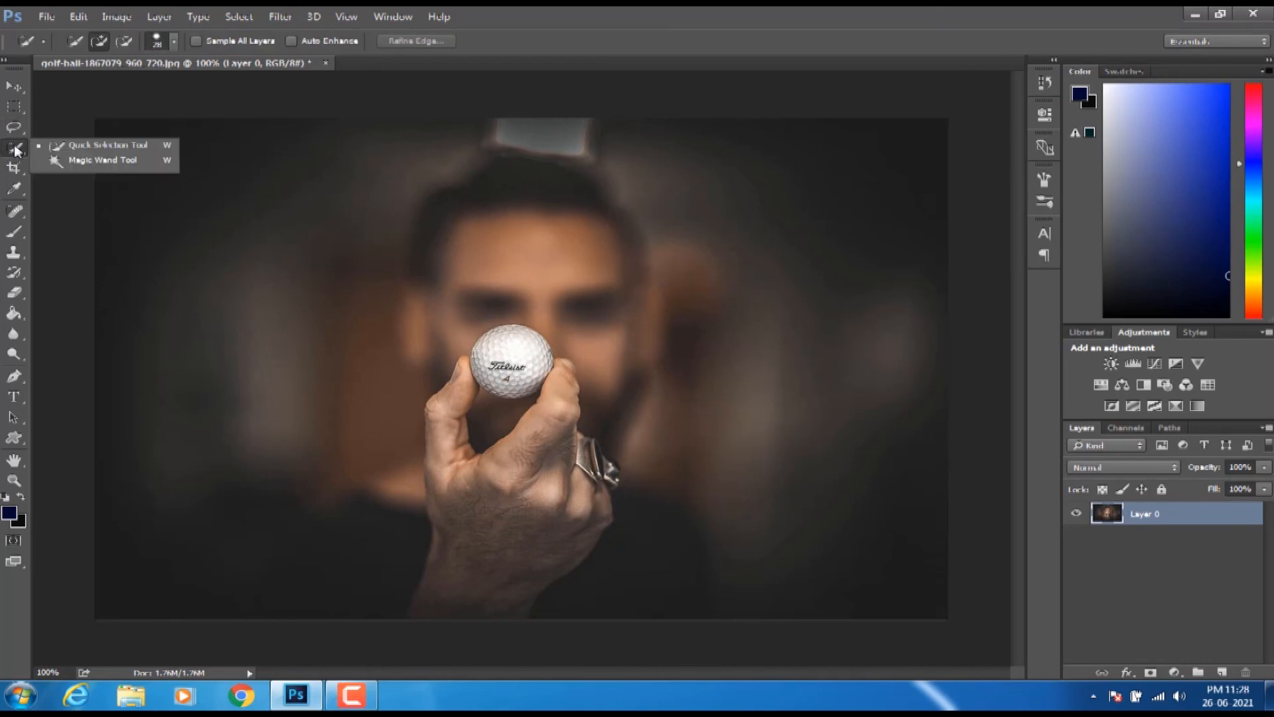
click(81, 149)
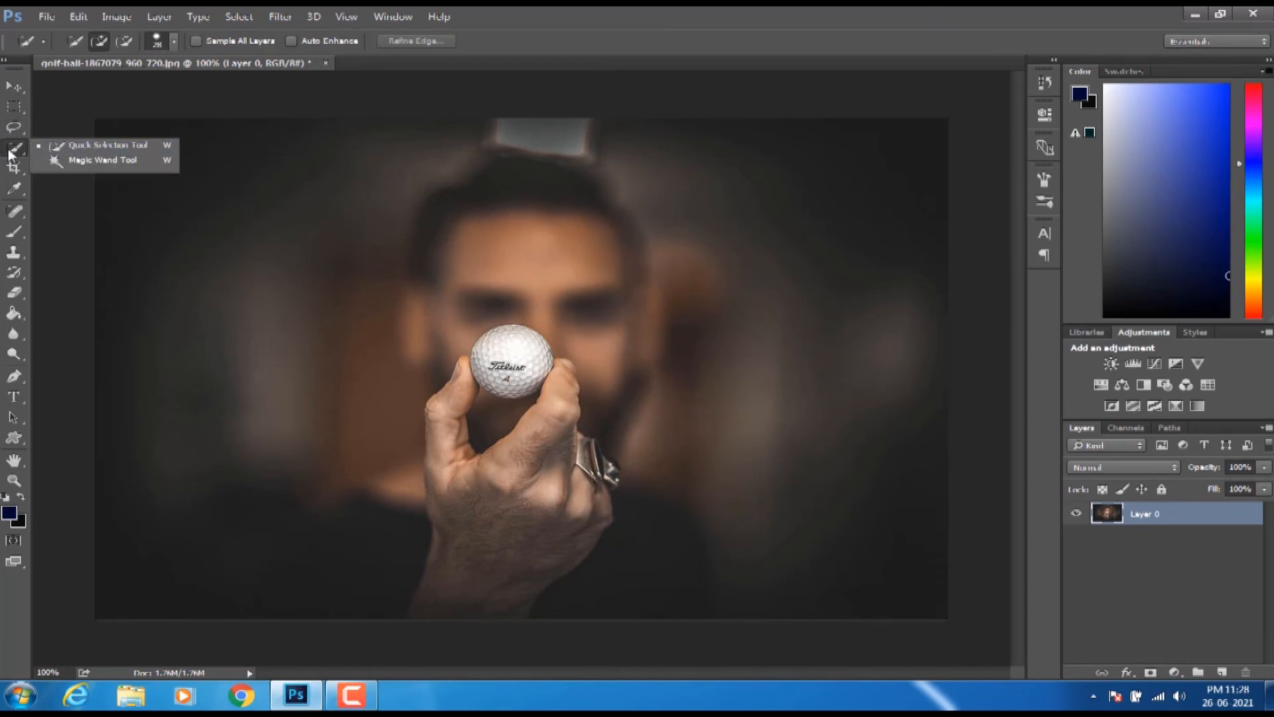
click(14, 379)
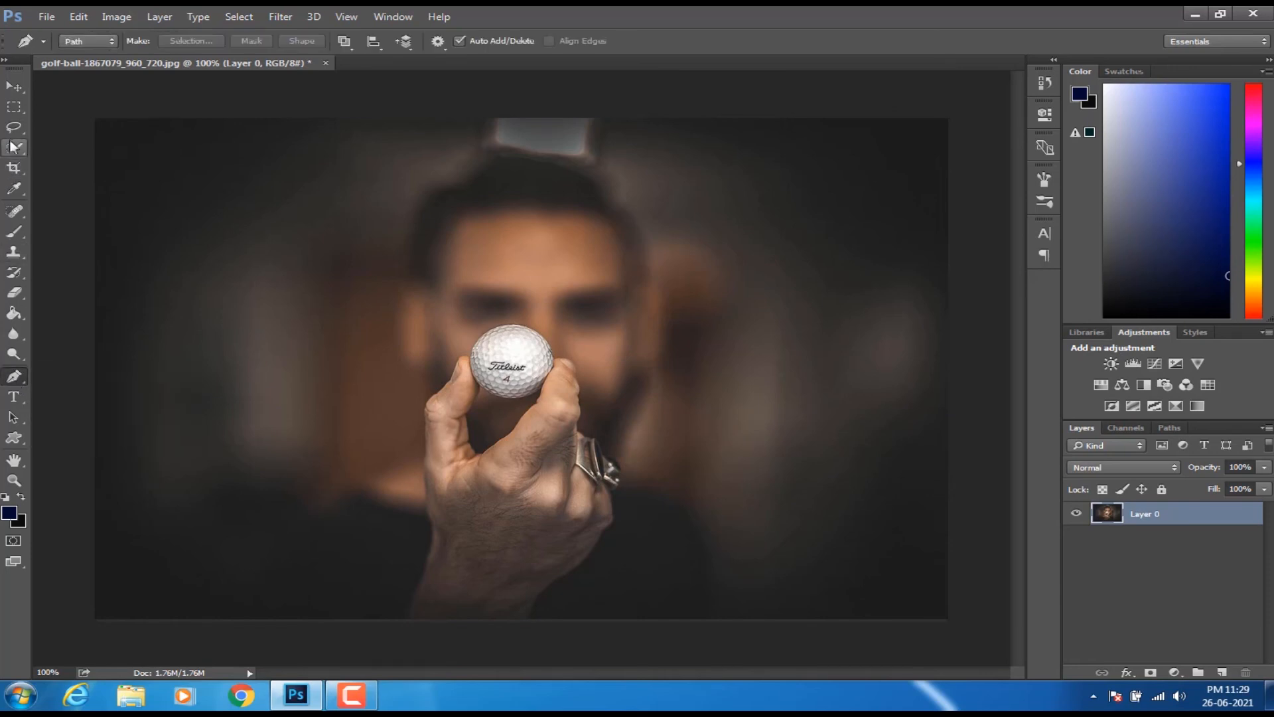
drag(12, 154, 65, 155)
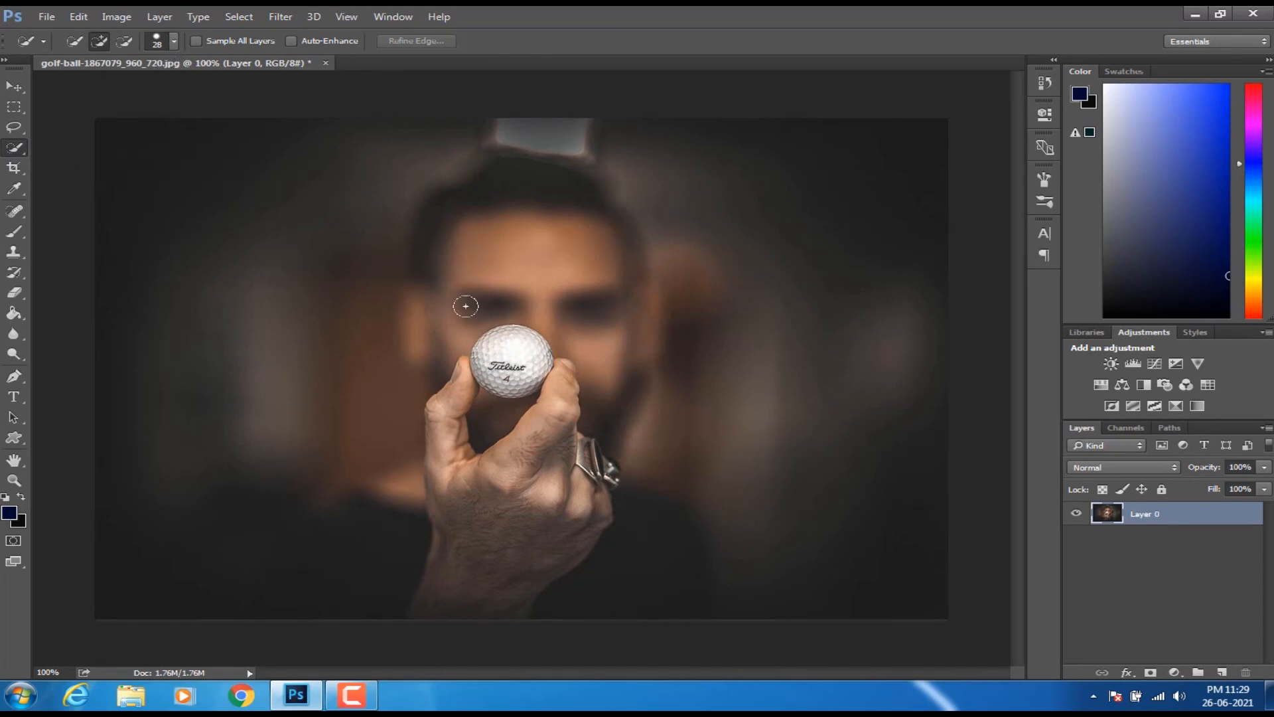
mouse_move(509, 354)
mouse_down()
mouse_move(505, 381)
mouse_move(526, 381)
mouse_up()
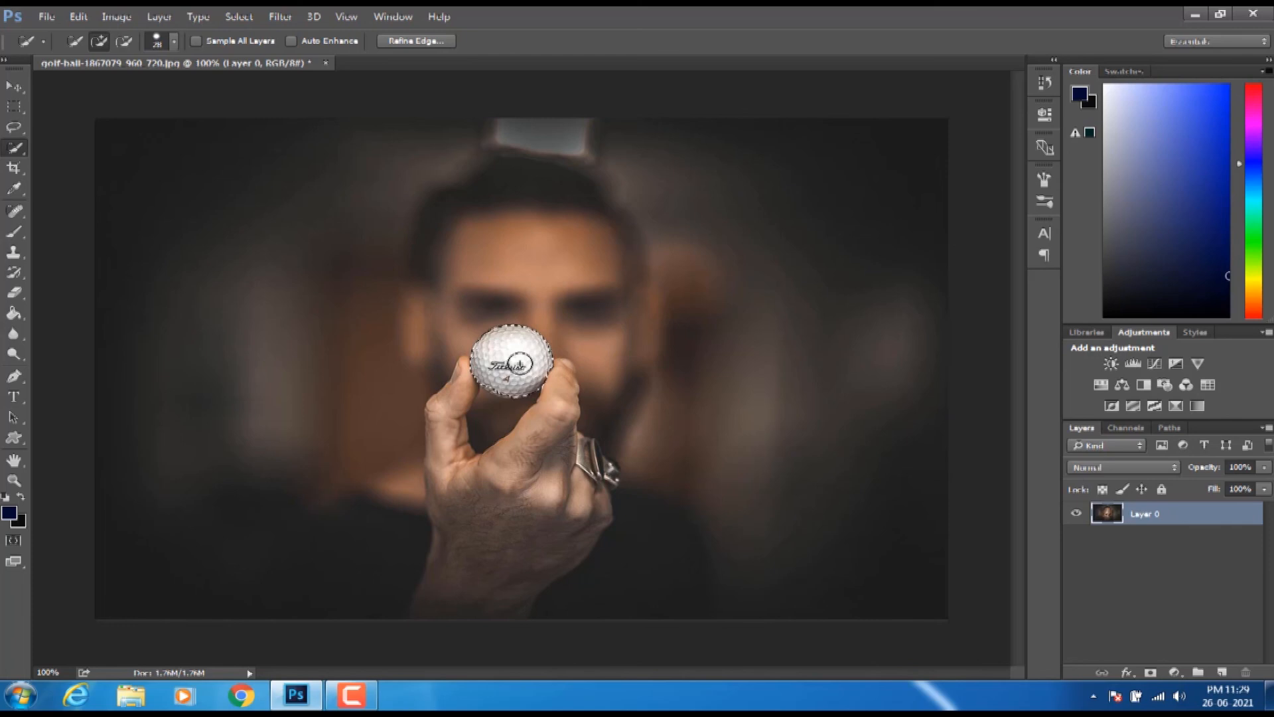
key(ctrl+j)
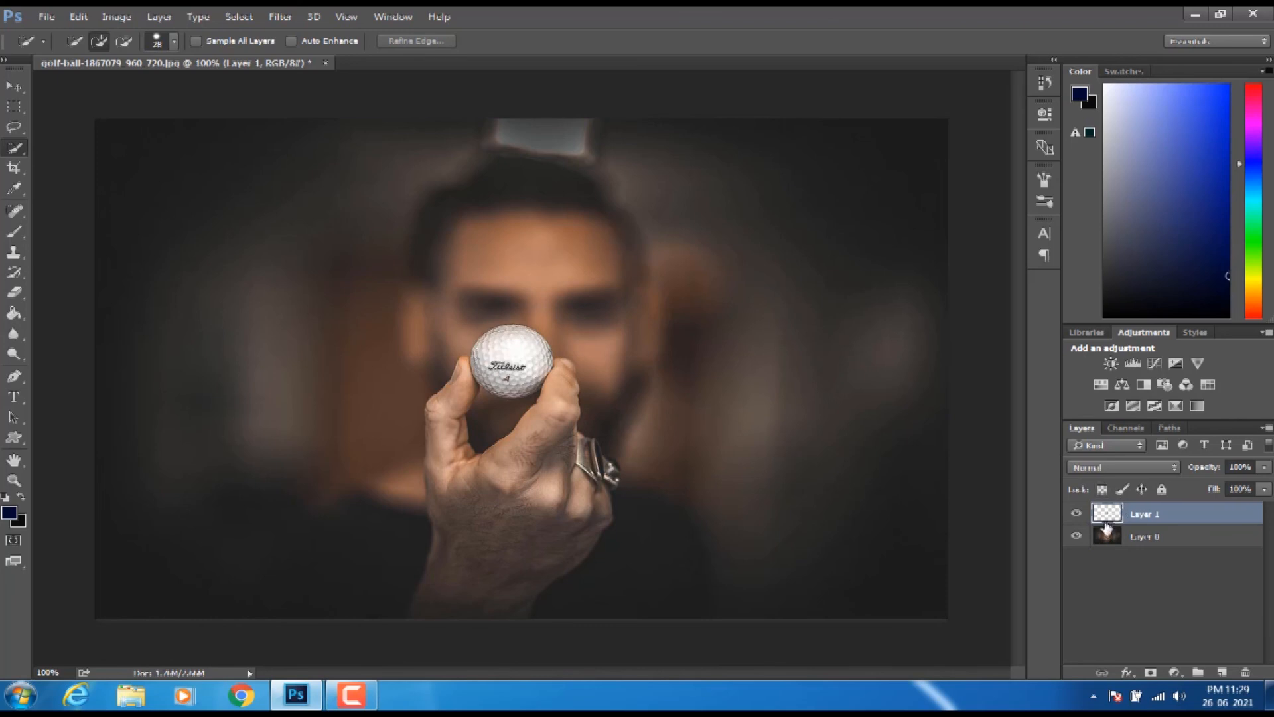
click(1076, 537)
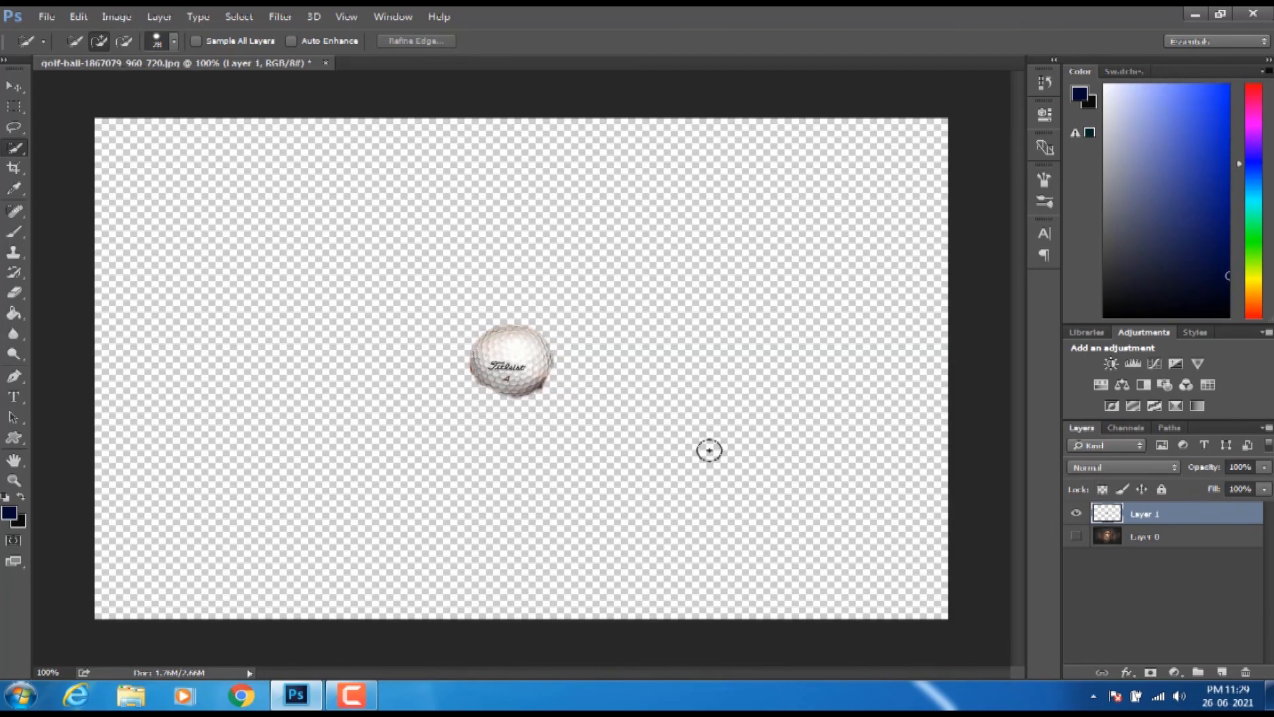
click(1077, 537)
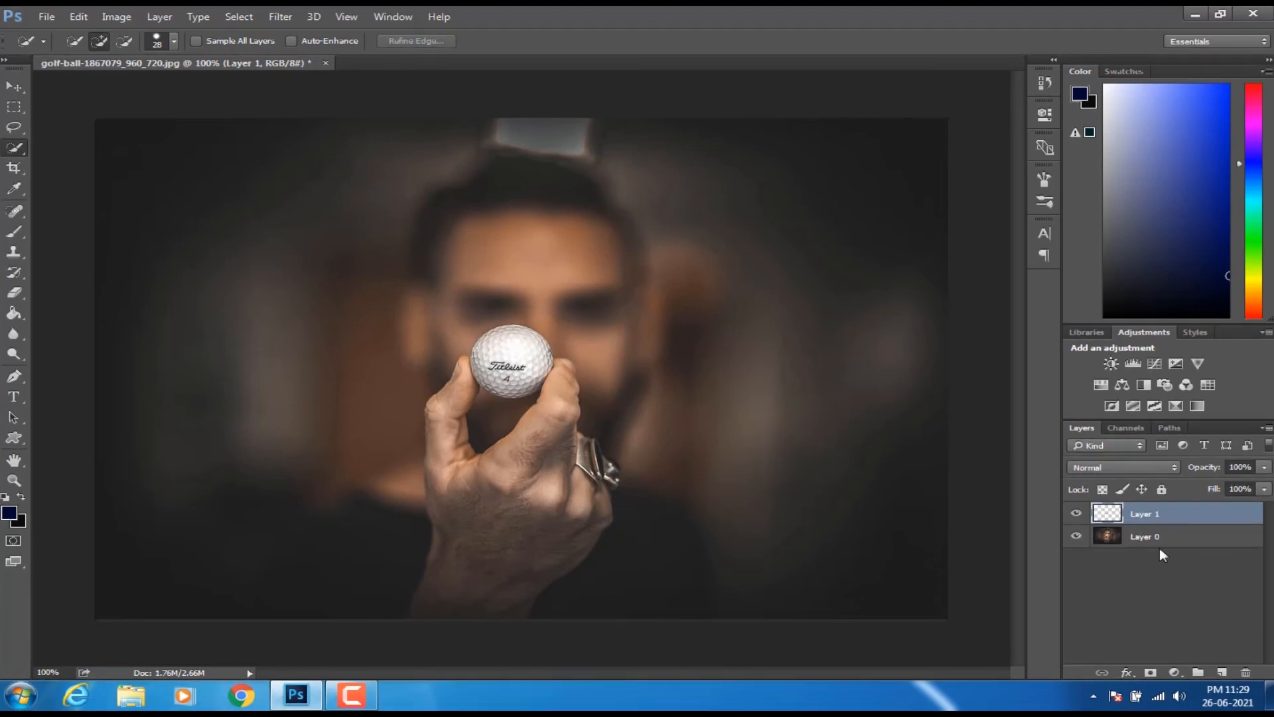
- Convert the golf ball layer to a Smart Object and duplicate it
right_click(1142, 517)
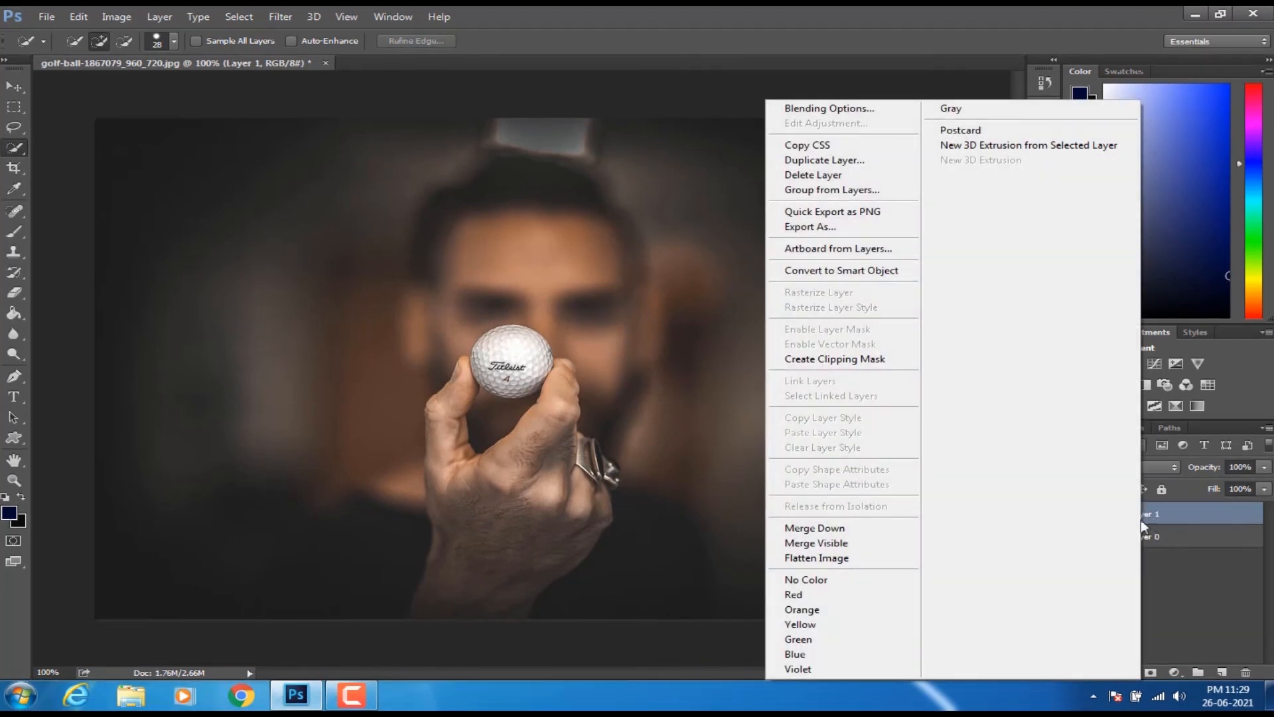
click(870, 276)
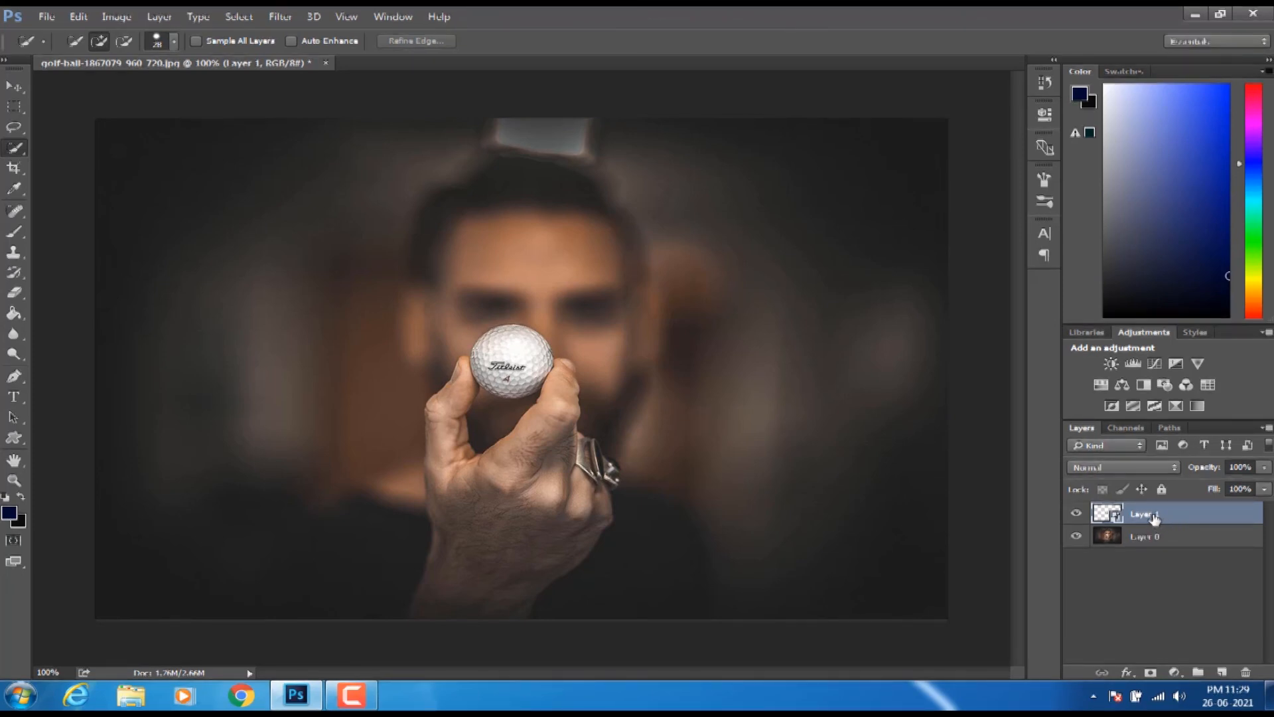
key(ctrl+j)
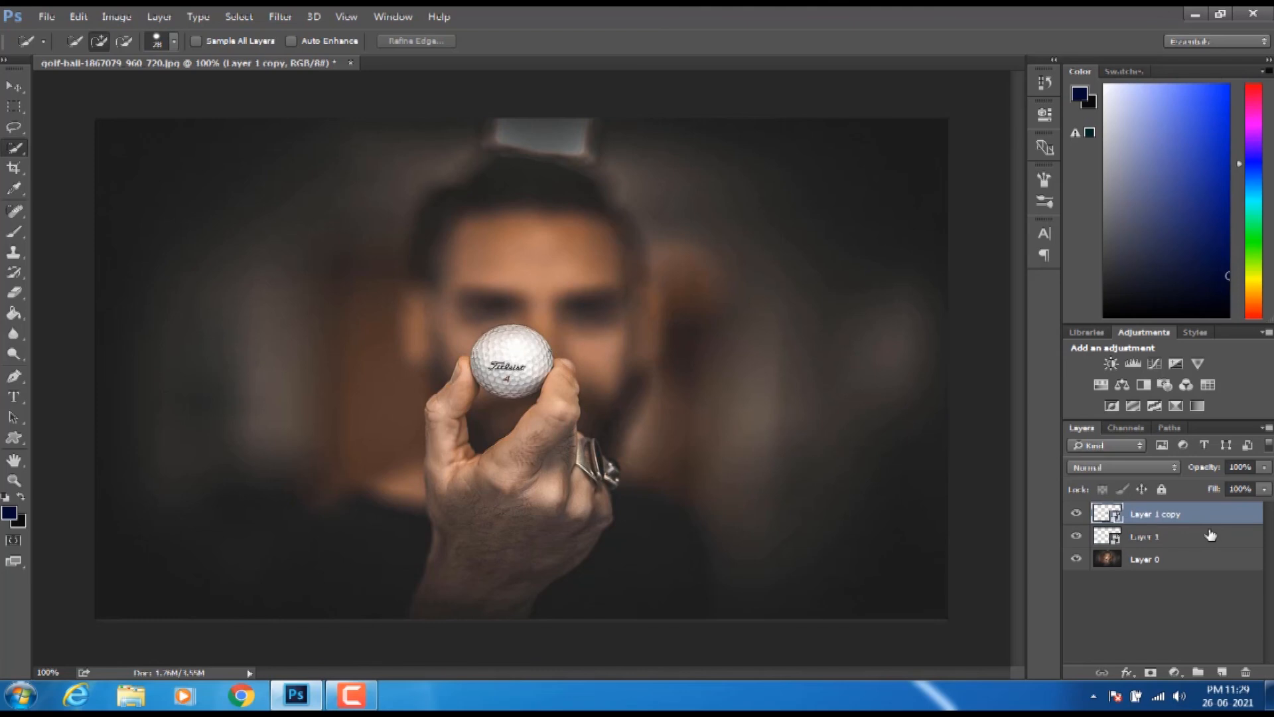
- Rename the duplicated golf ball layer as glow1
click(1152, 539)
click(1154, 517)
right_click(1153, 516)
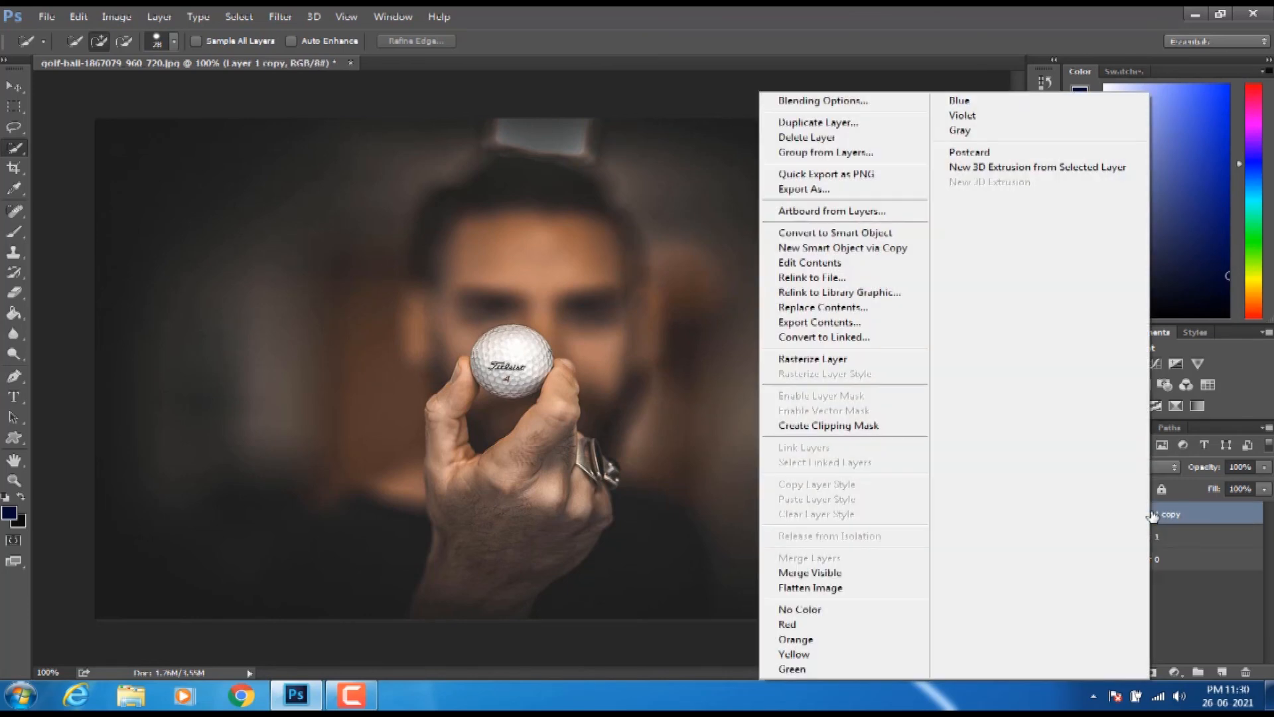
click(1155, 516)
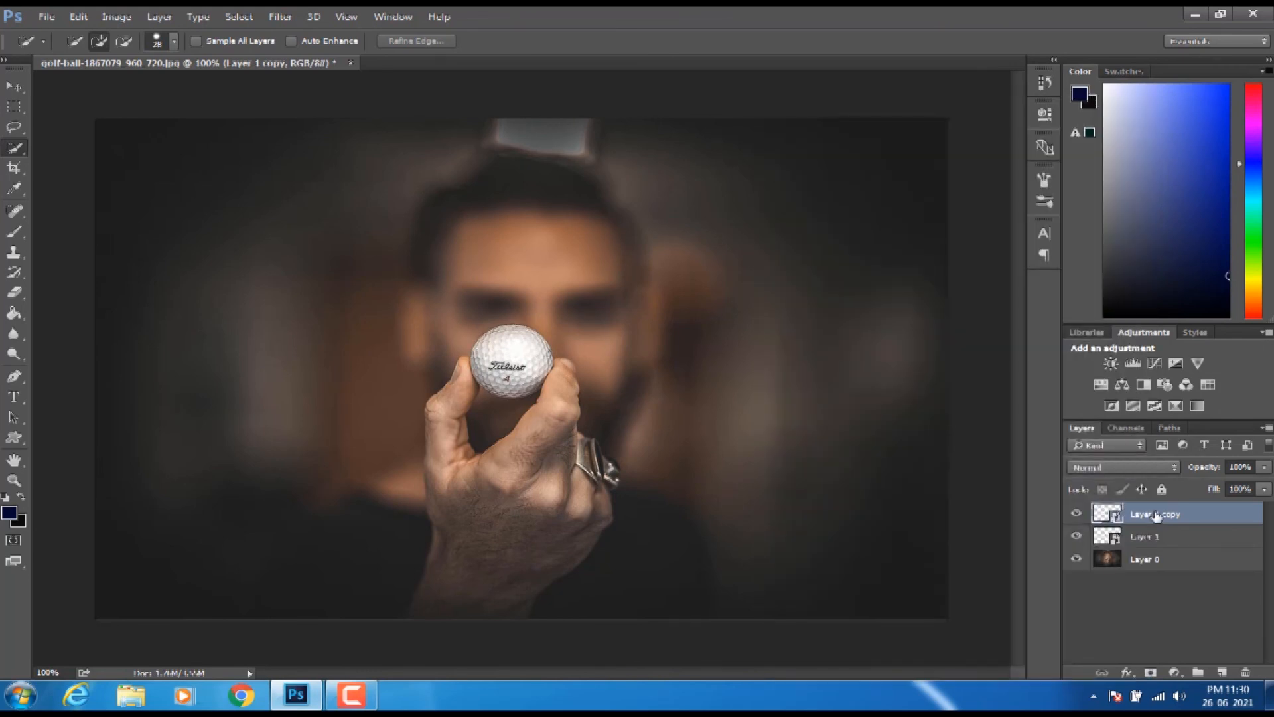
double_click(1155, 515)
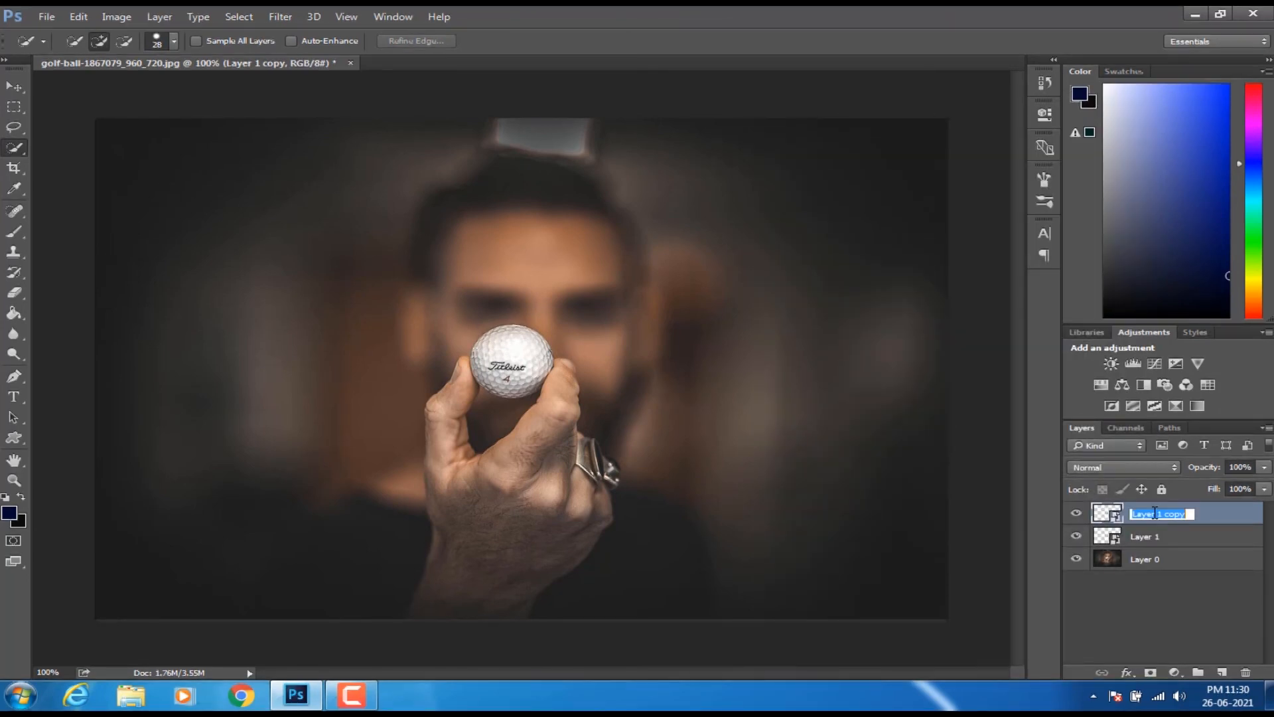
click(1175, 514)
key(Return)
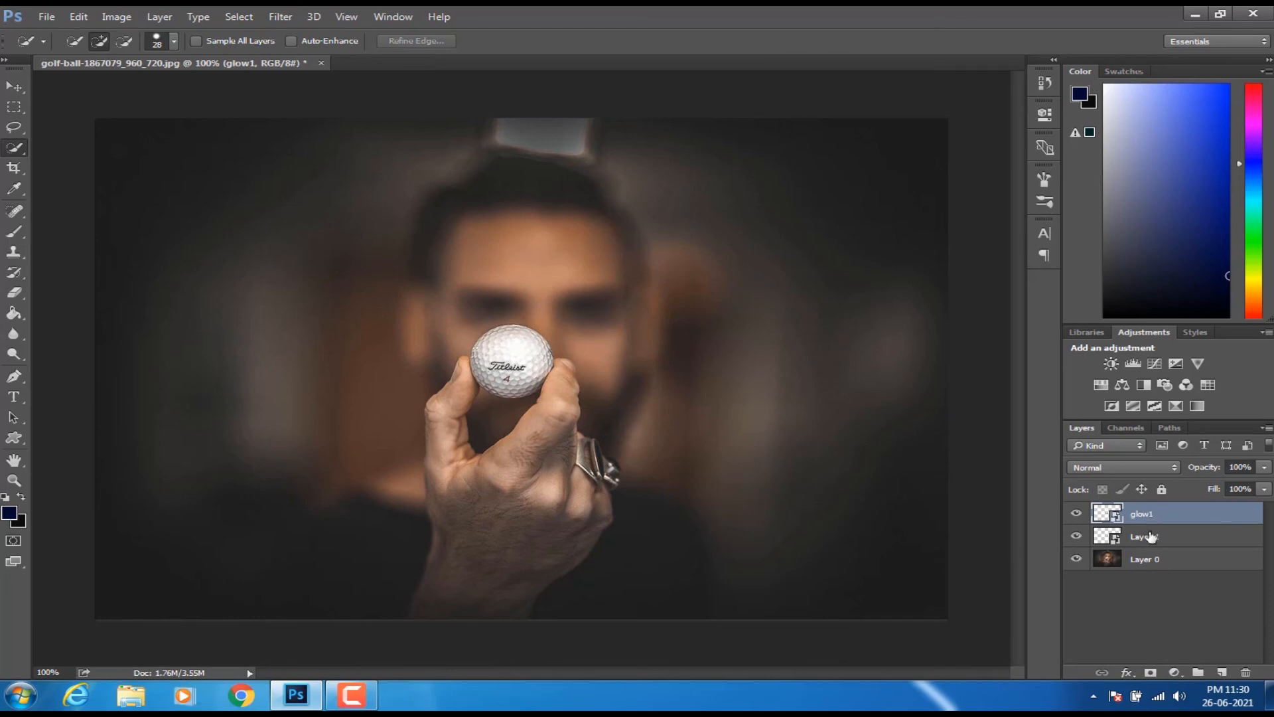
- Set the blend mode of the glow1 layer to Screen
click(713, 399)
click(1107, 466)
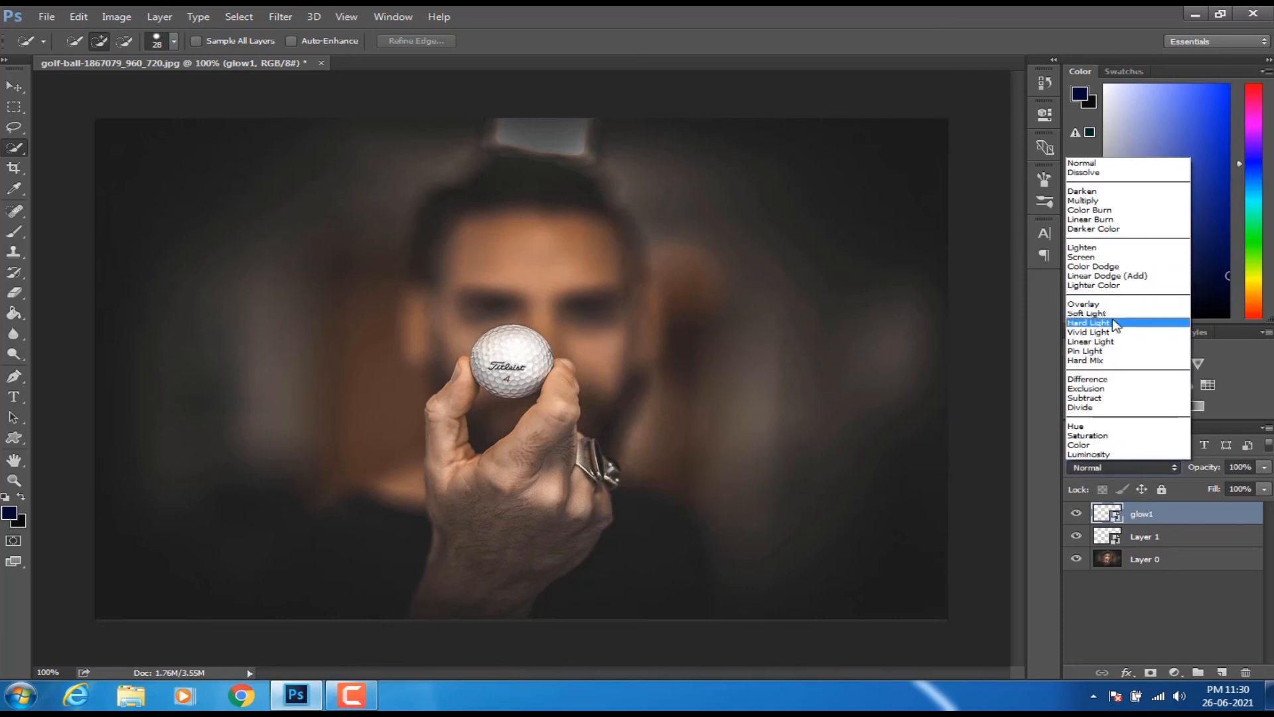
click(1100, 258)
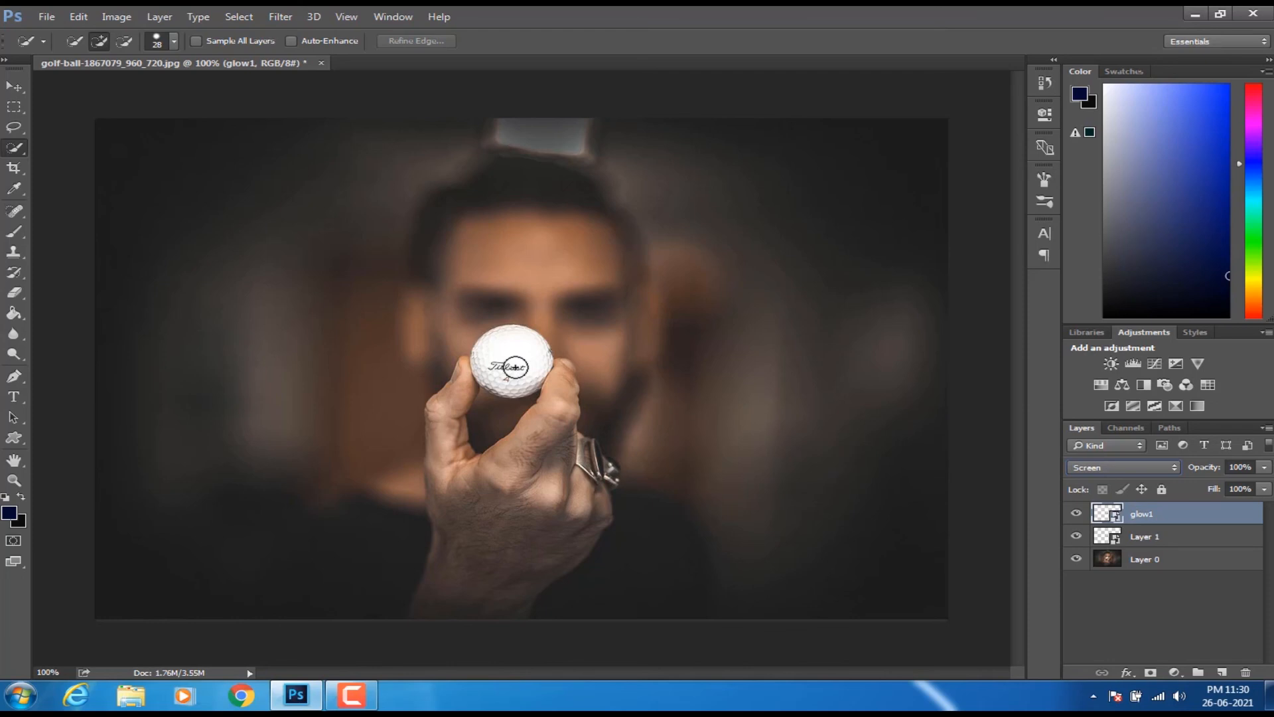
- Apply a Gaussian Blur with a 5 px radius to the glow1 layer
click(272, 18)
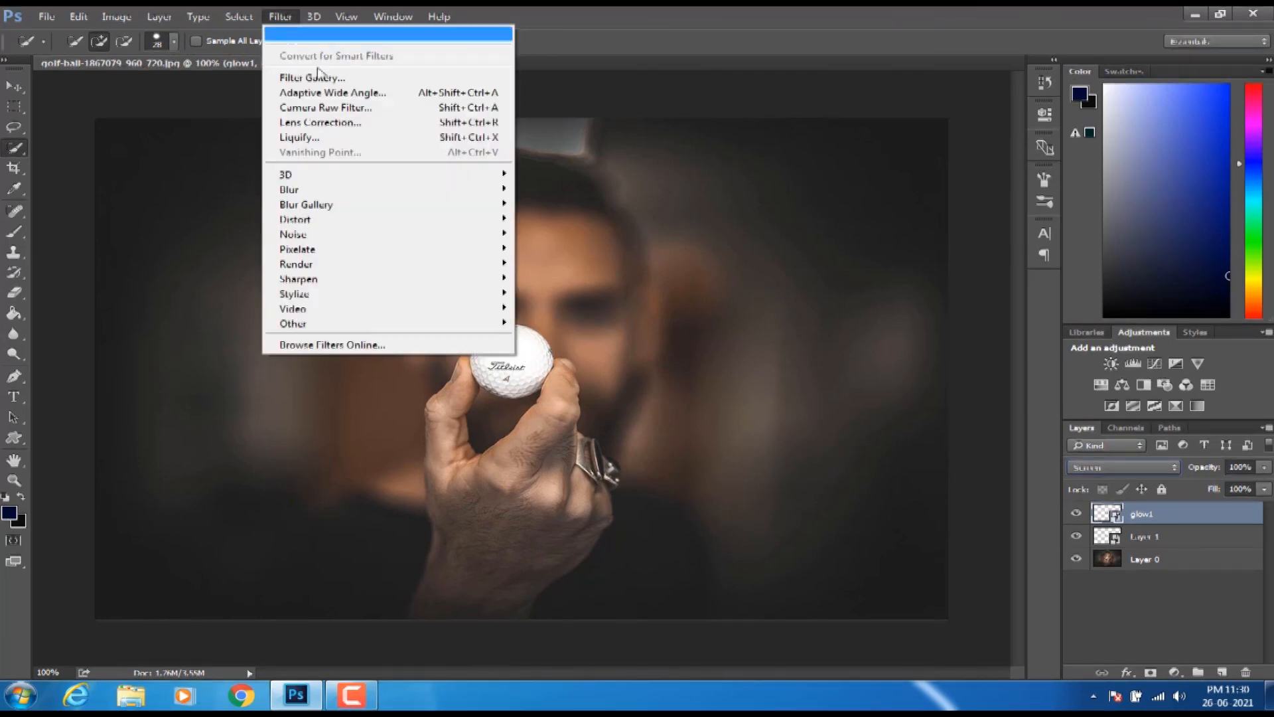
mouse_move(340, 191)
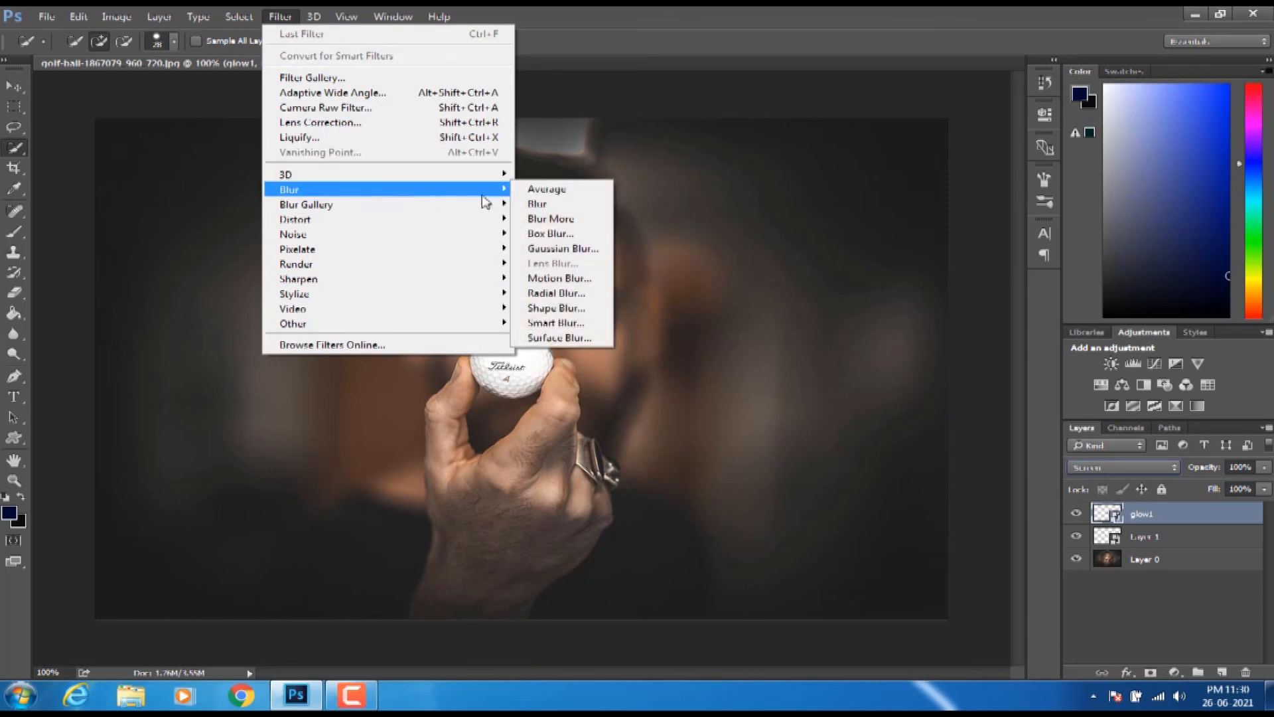
click(582, 256)
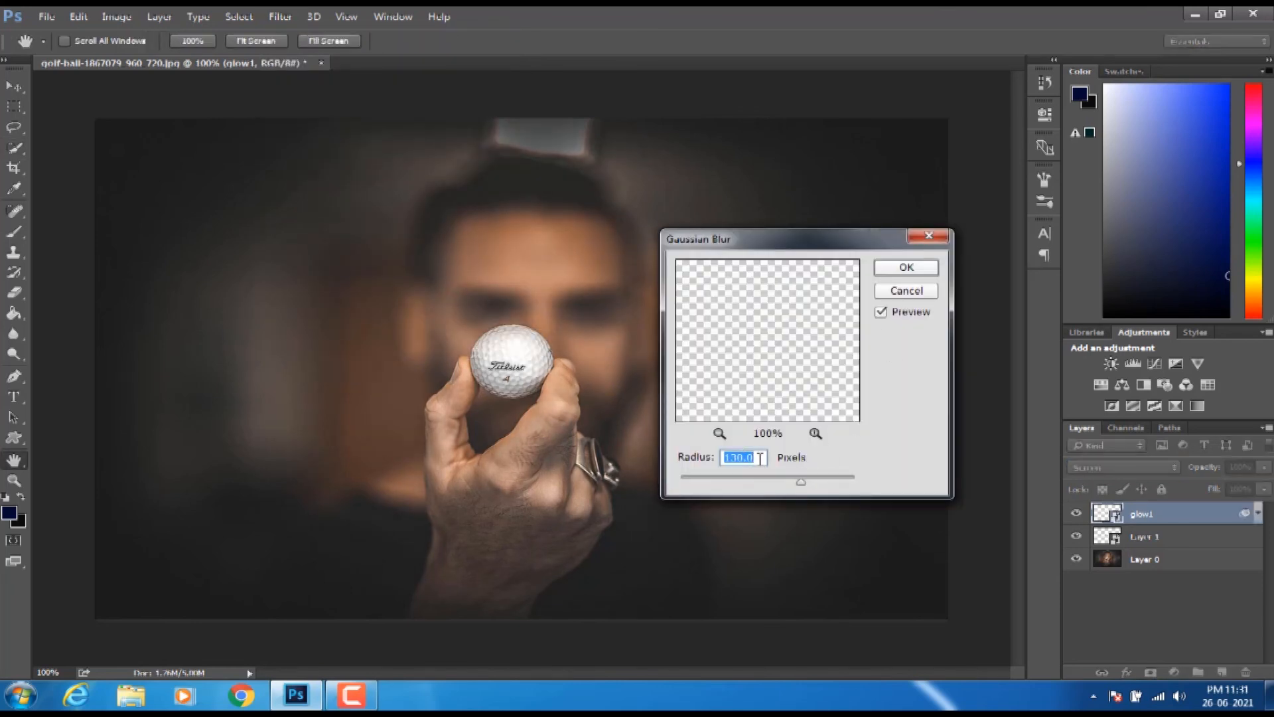
key(BackSpace)
text(5)
click(906, 266)
key(w)
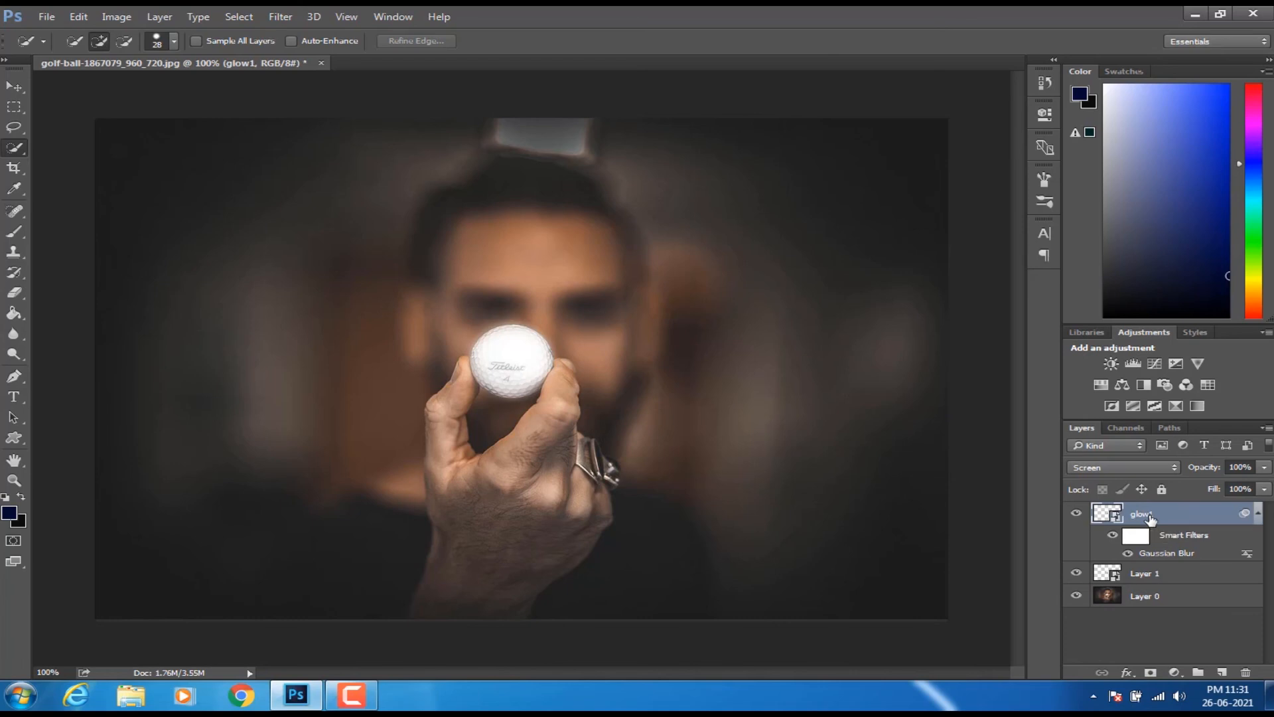
- Duplicate the glow1 layer and rename the copy as glow2
key(ctrl+j)
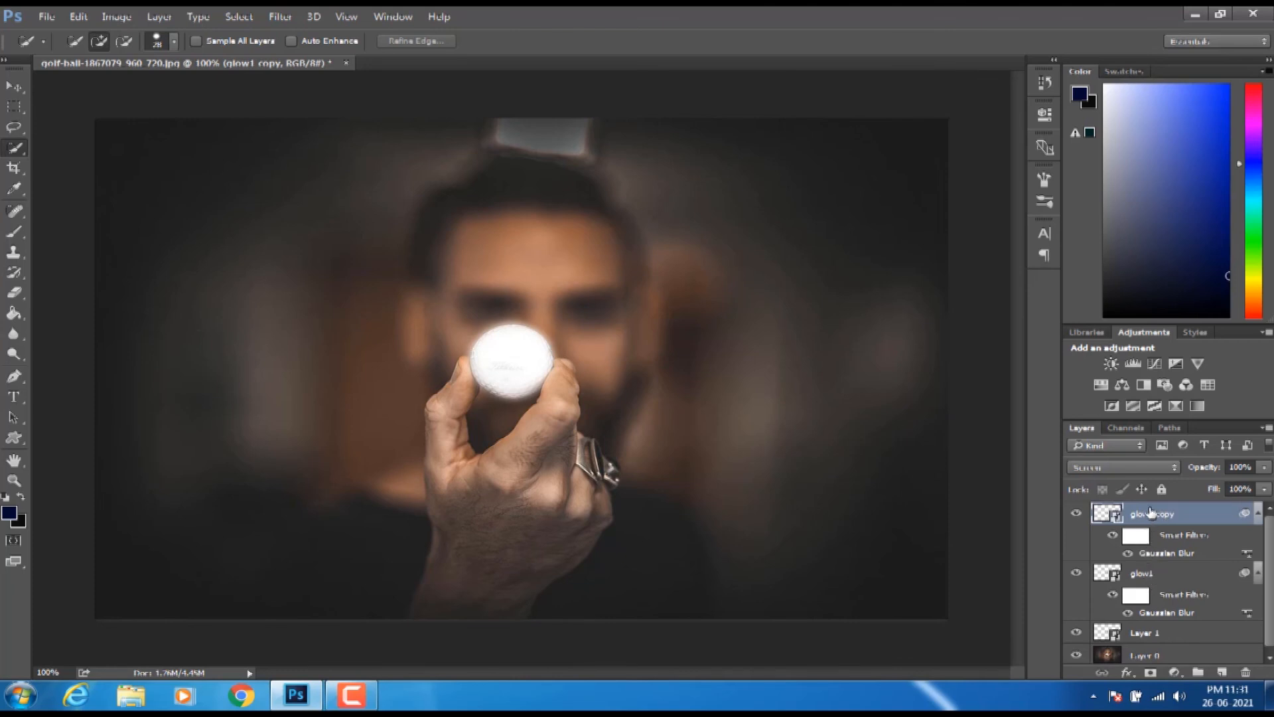
double_click(1156, 515)
click(1182, 513)
text(2)
key(Return)
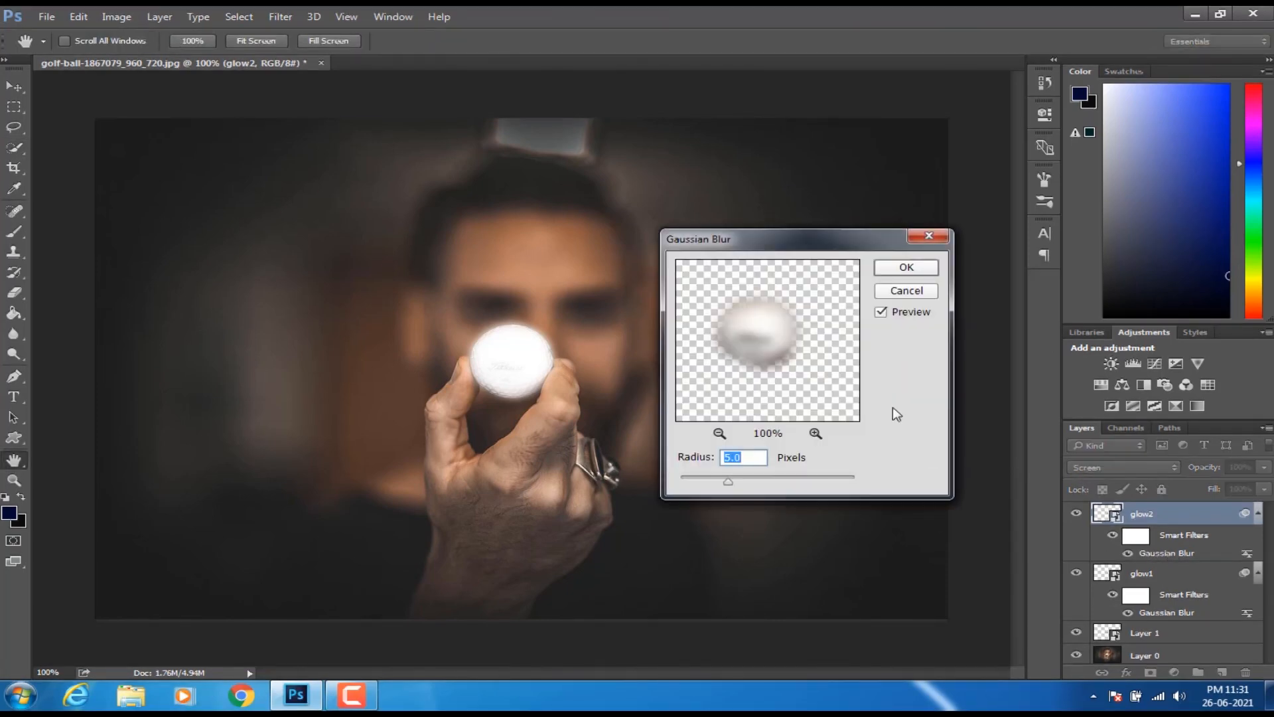
- Set the Gaussian Blur radius of the glow2 layer to 150 px
key(BackSpace)
text(150)
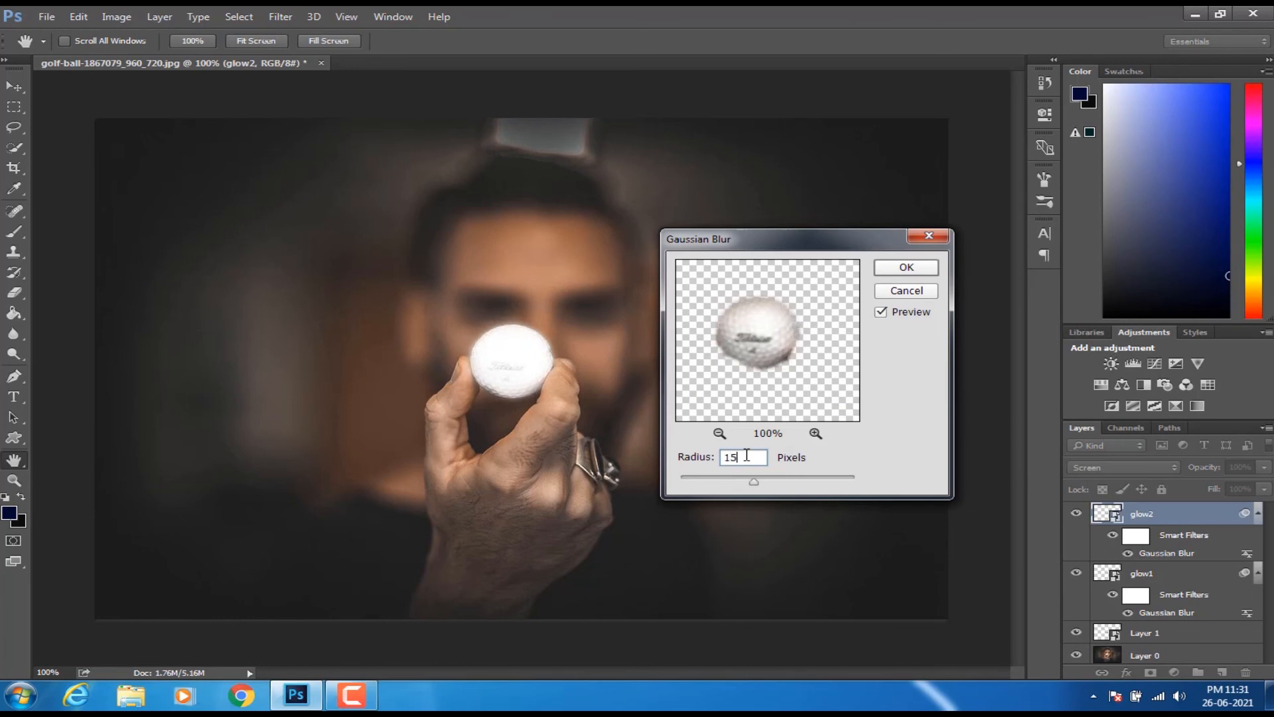
click(905, 267)
key(w)
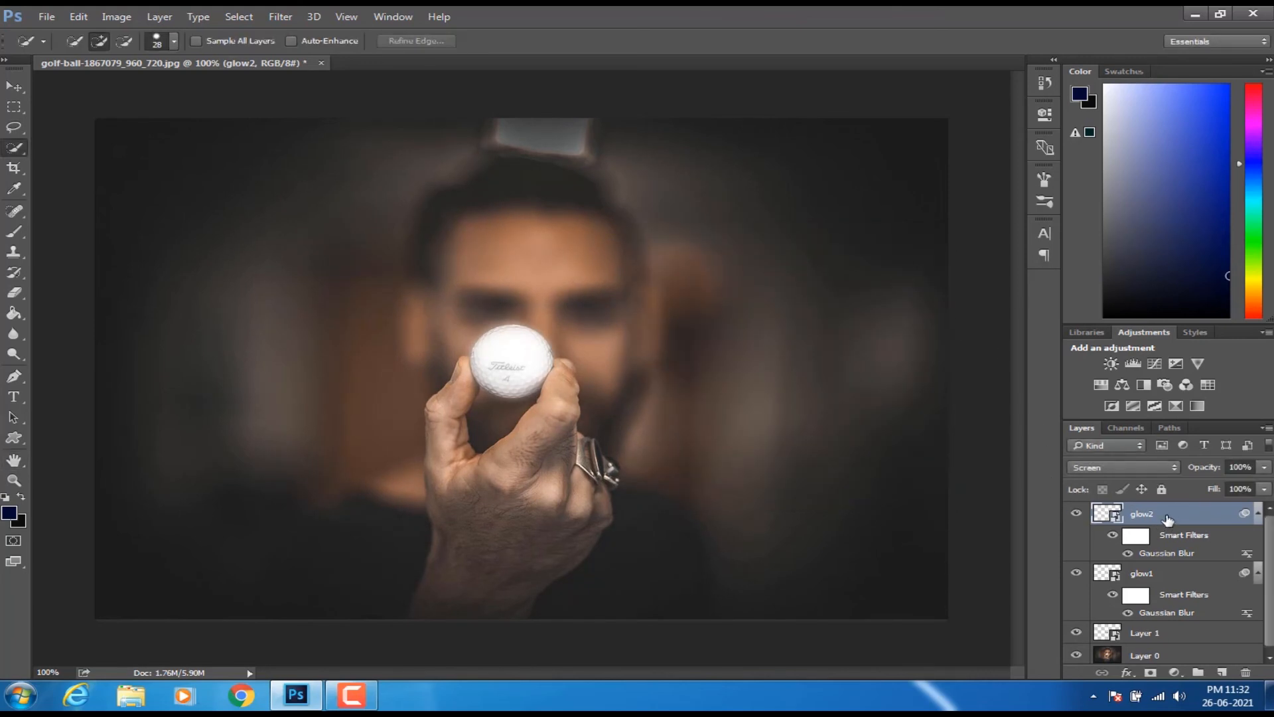
- Duplicate the glow2 layer and rename the copy as glow3
key(ctrl+j)
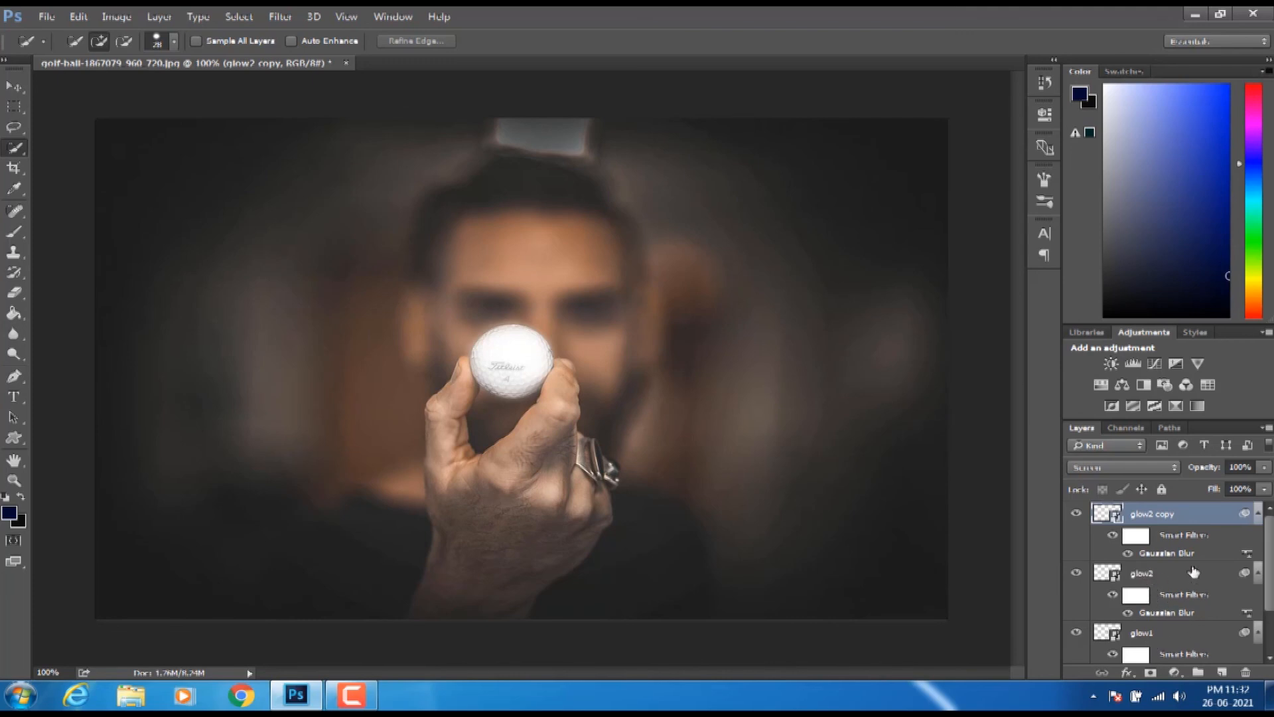
double_click(1153, 515)
click(1186, 515)
key(BackSpace)
key(BackSpace)
key(BackSpace)
key(BackSpace)
key(BackSpace)
key(BackSpace)
text(3)
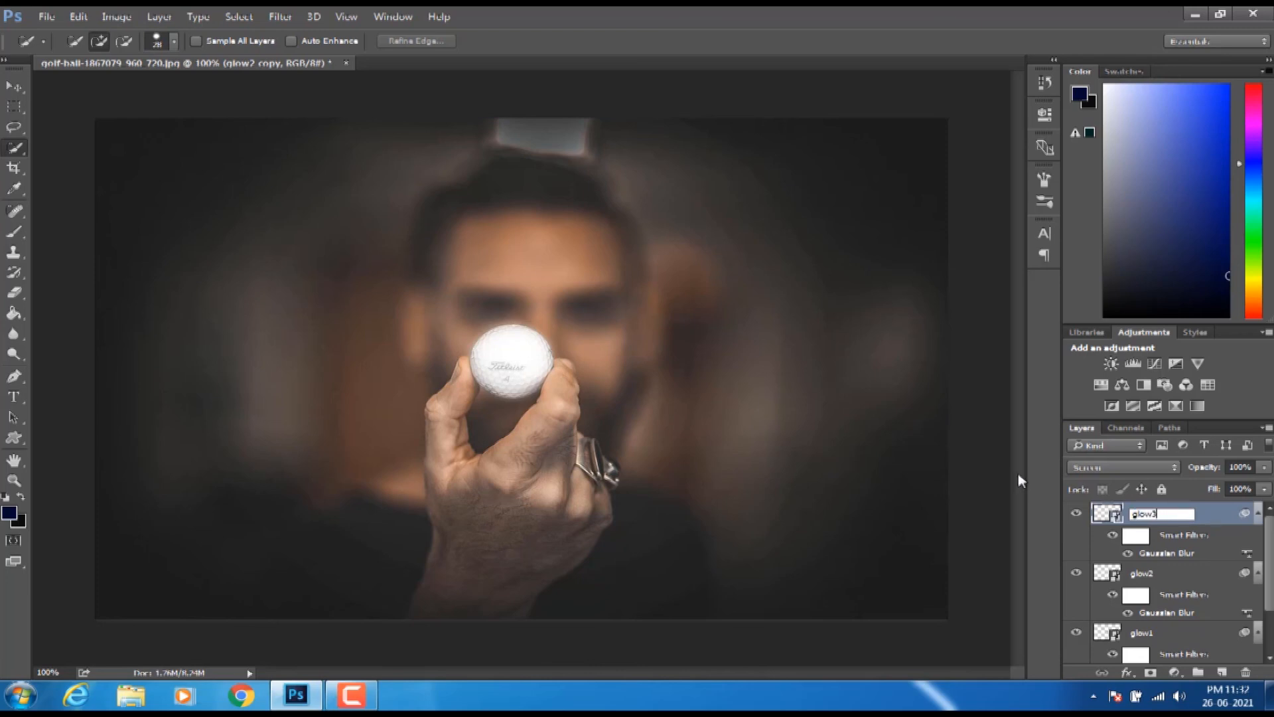
key(Return)
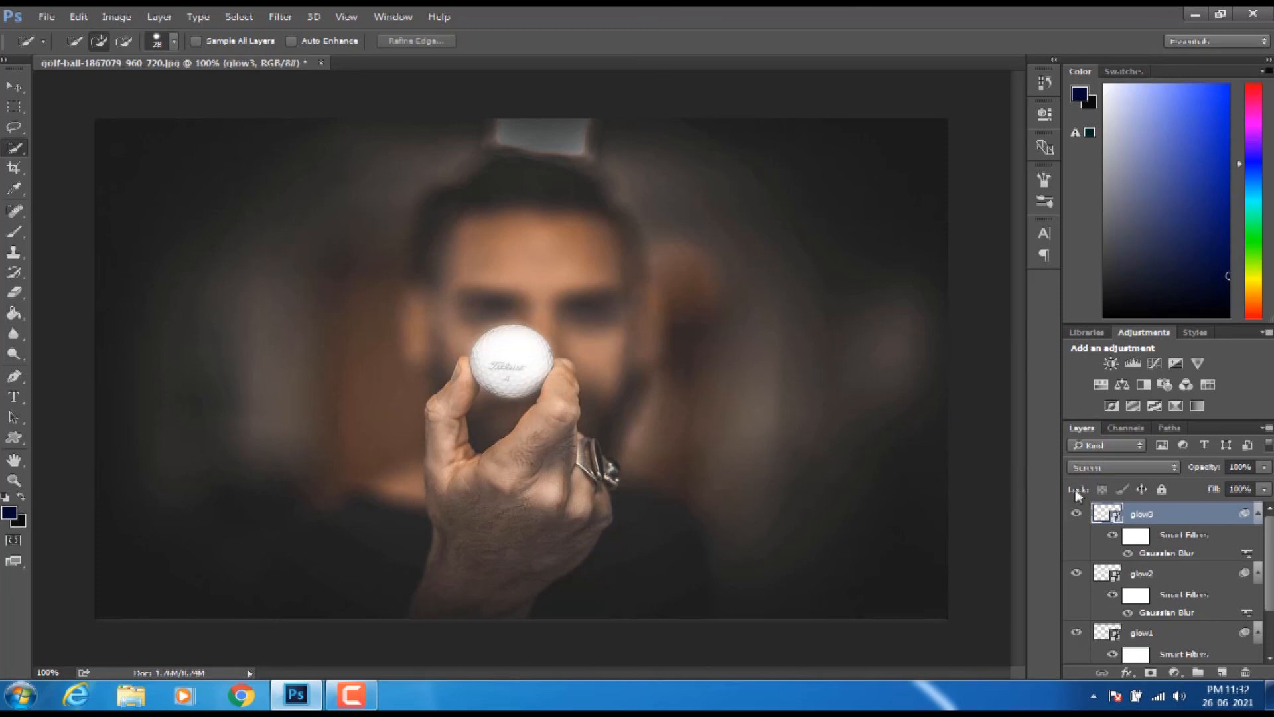
- Set the Gaussian Blur radius of the glow3 layer to 300 px
double_click(1167, 553)
click(762, 458)
key(BackSpace)
key(BackSpace)
key(BackSpace)
key(BackSpace)
key(BackSpace)
text(300)
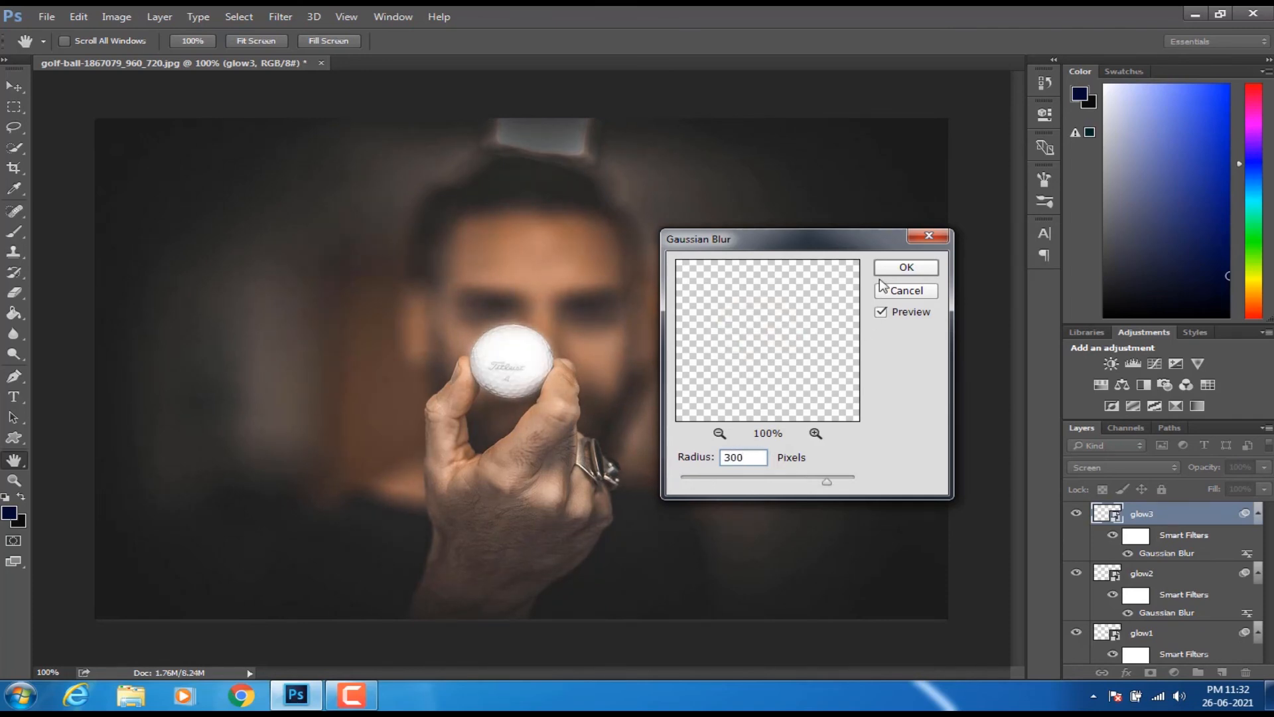
click(904, 266)
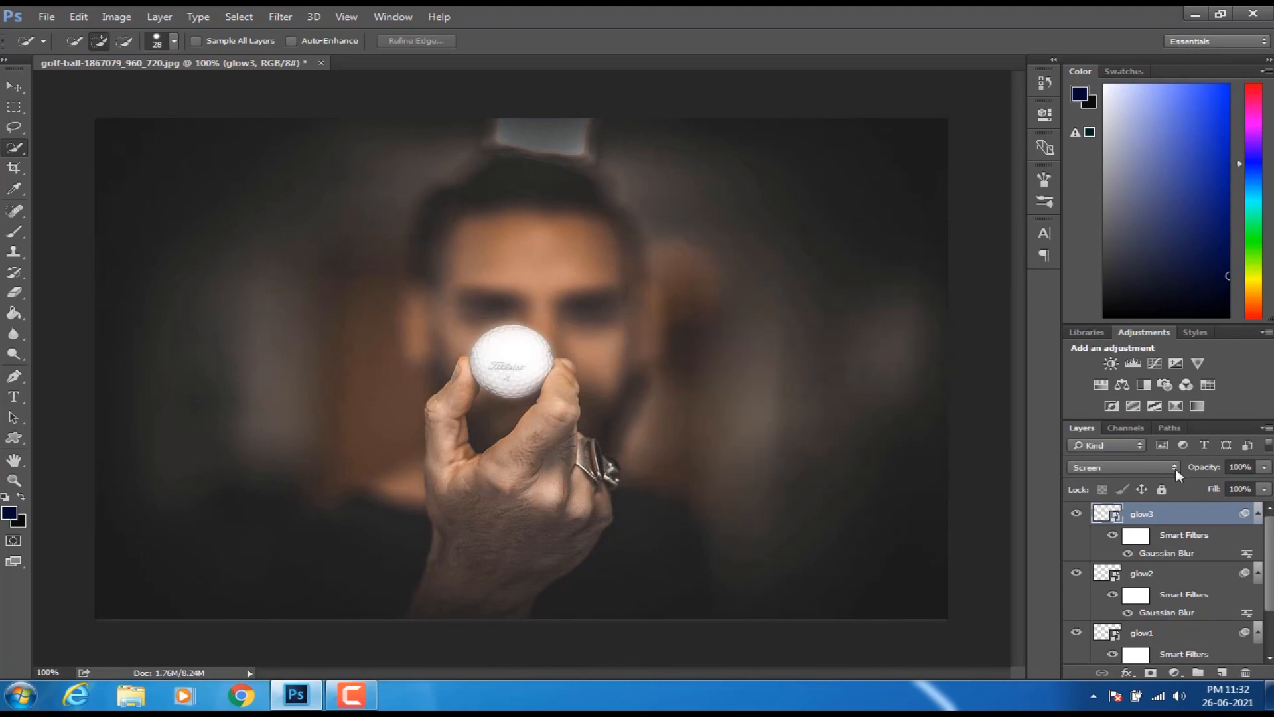
- Hide the glow3, glow2 and glow1 layers and show them again to compare the ball with and without glow
click(1077, 513)
click(1078, 573)
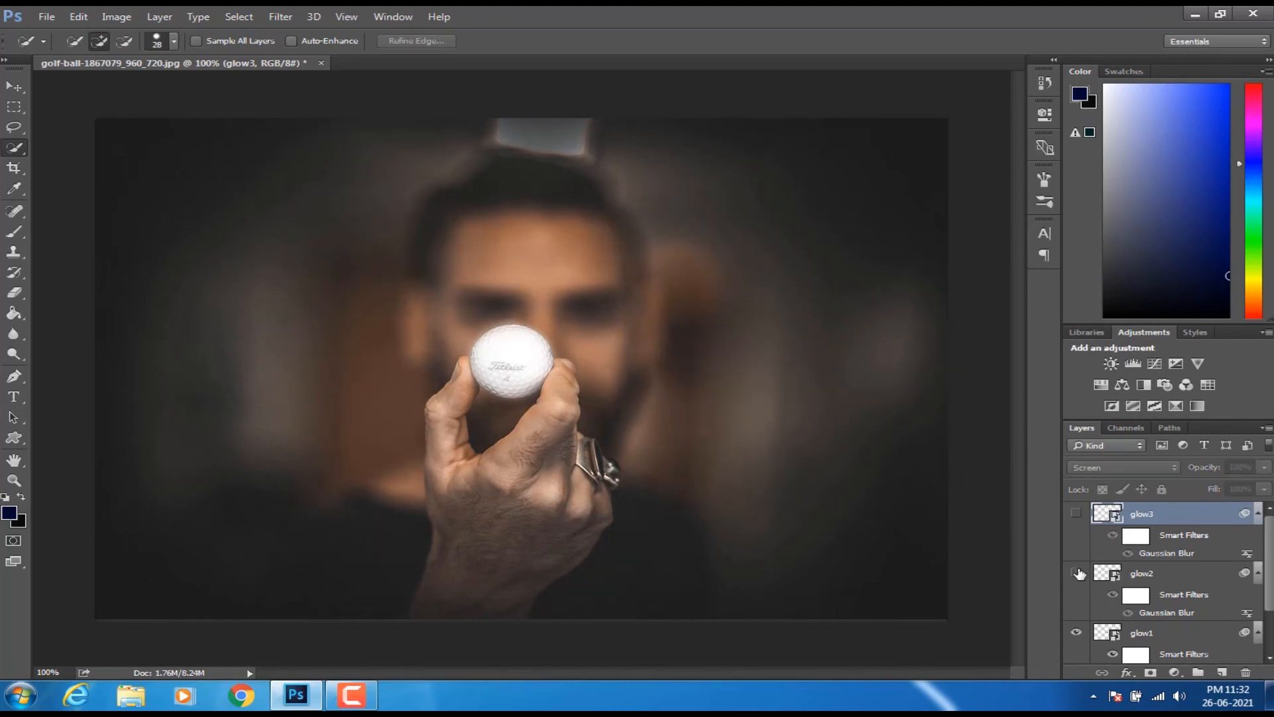
click(1076, 633)
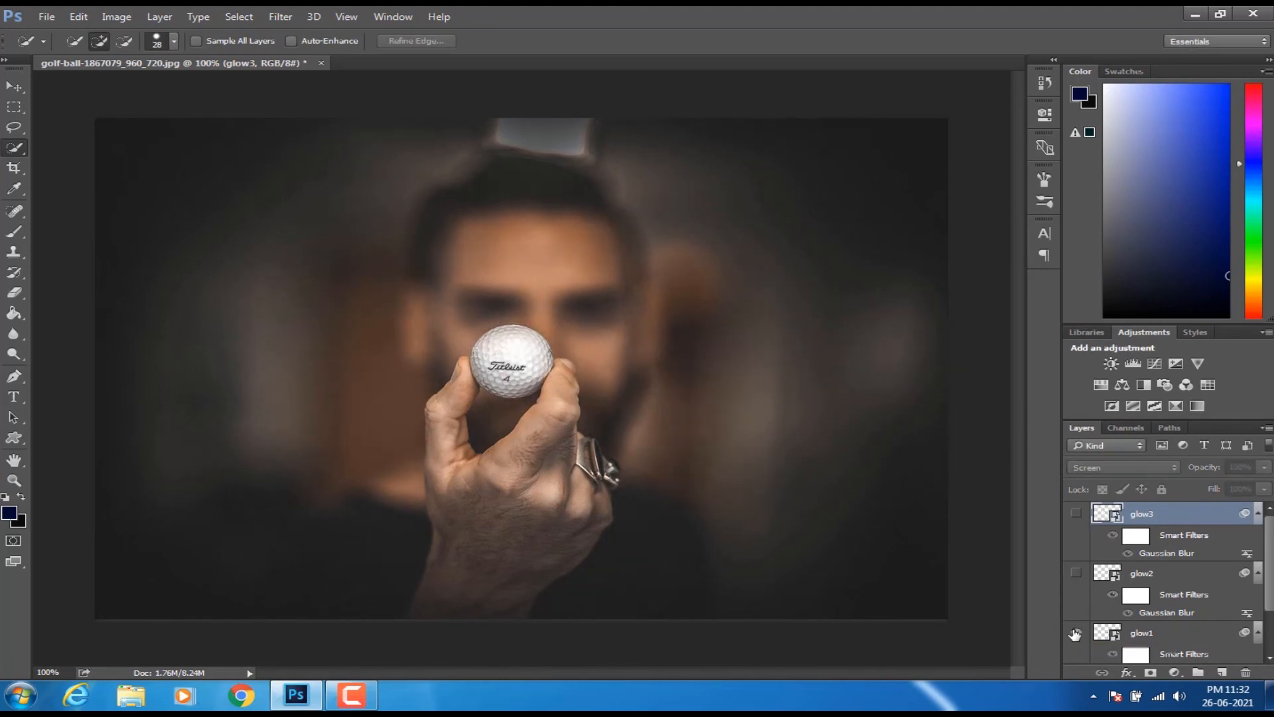
click(1076, 632)
click(1077, 573)
click(1076, 515)
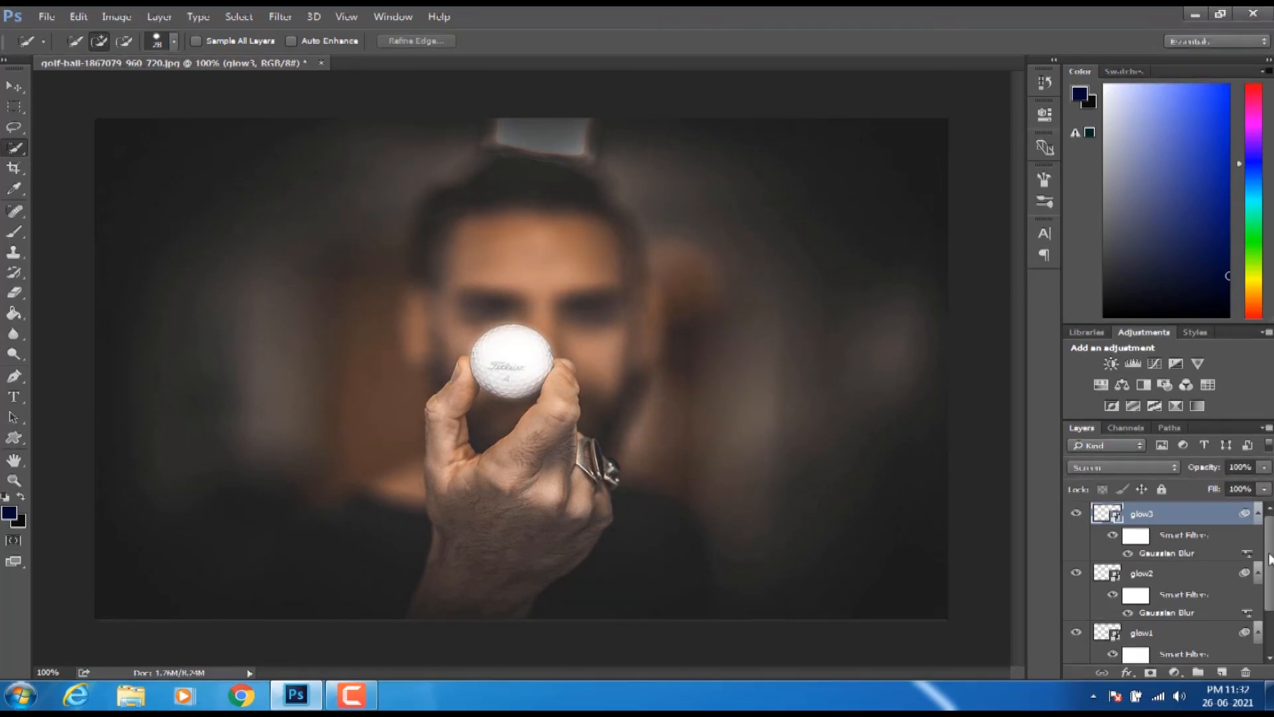
- Select the glow3, glow2 and glow1 layers and combine them into one layer group
scroll(1271, 554, down, 2)
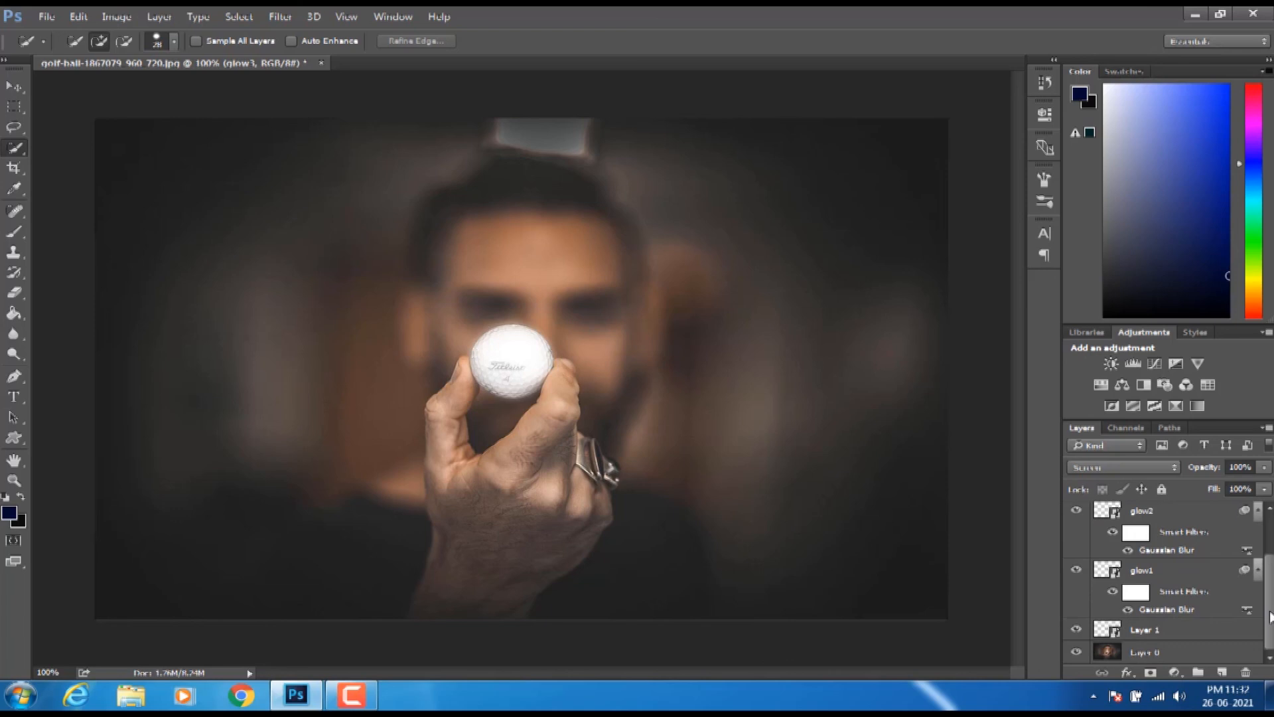
scroll(1271, 617, up, 2)
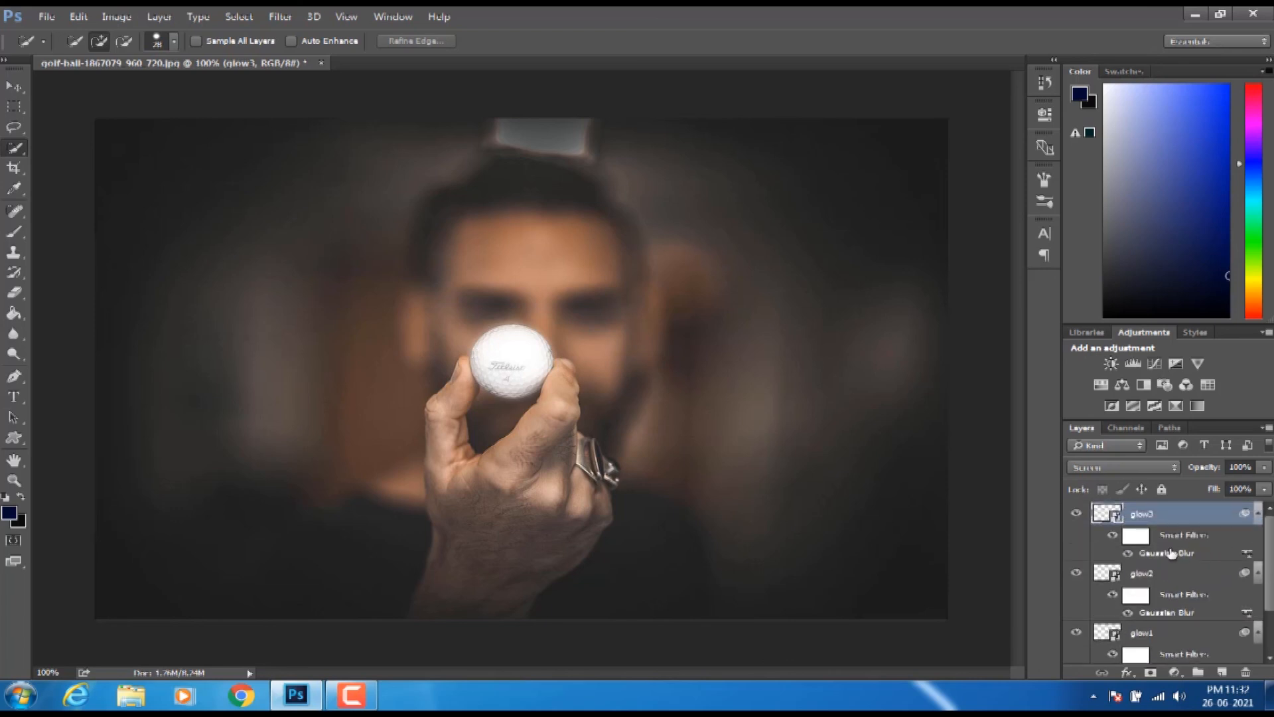
shift+click(1133, 569)
shift+click(1144, 632)
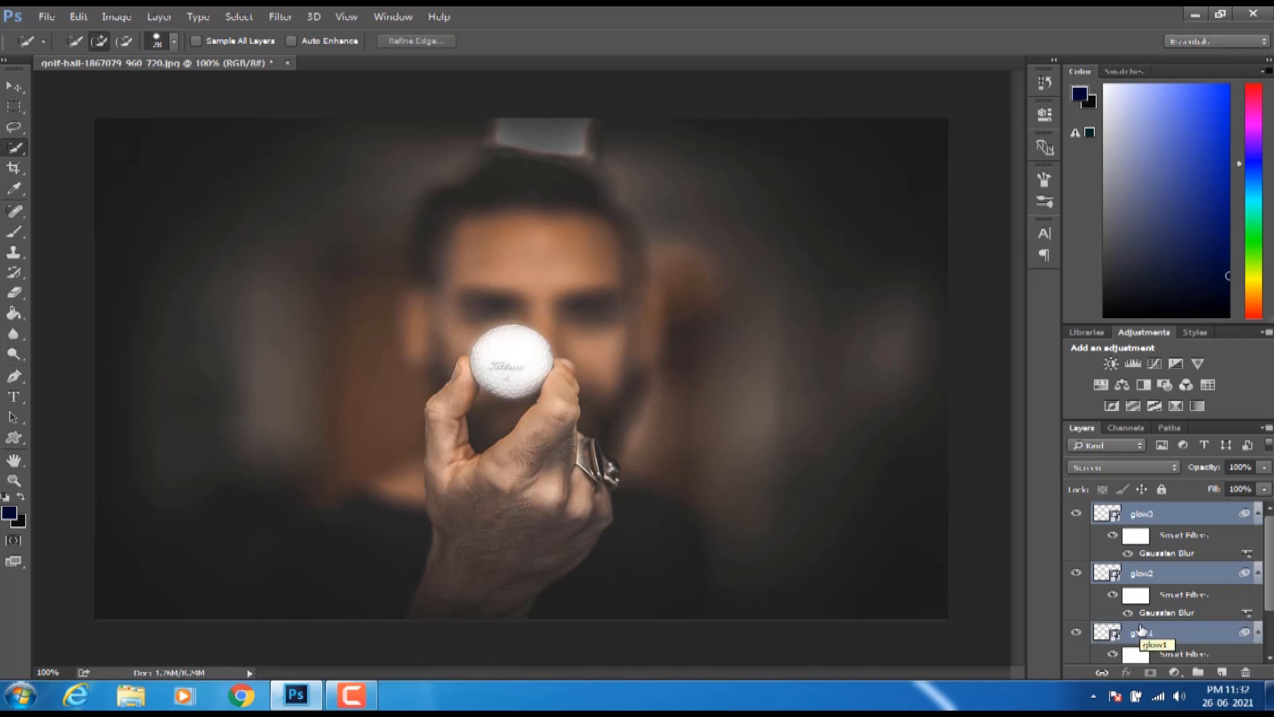
key(ctrl+g)
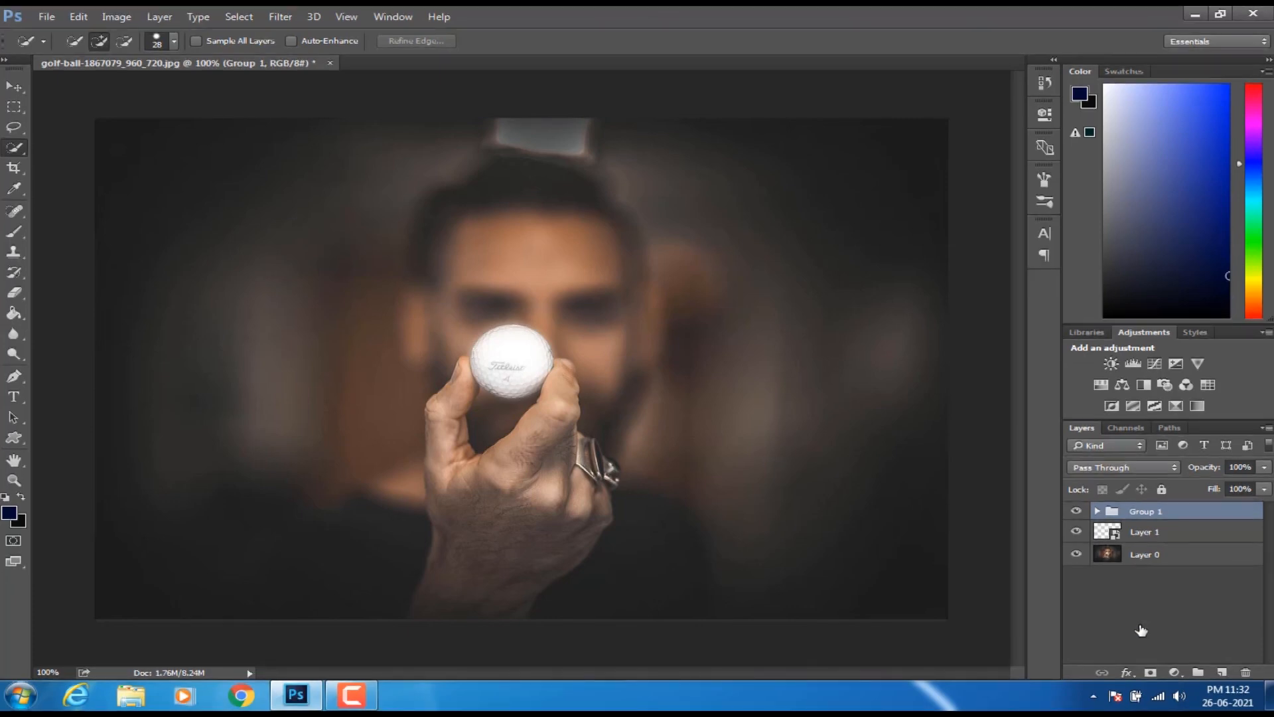
- Add a Hue/Saturation adjustment layer directly above the group of glow layers
click(1154, 532)
click(1151, 557)
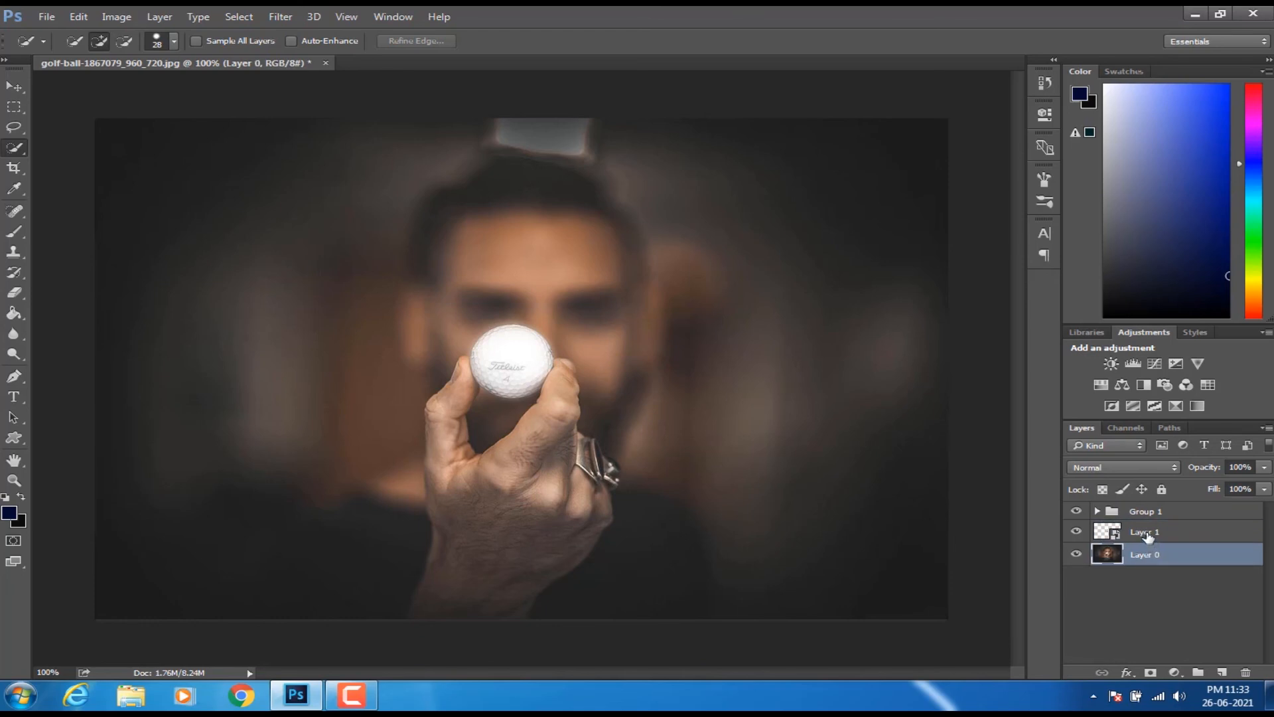
click(1149, 535)
click(1149, 515)
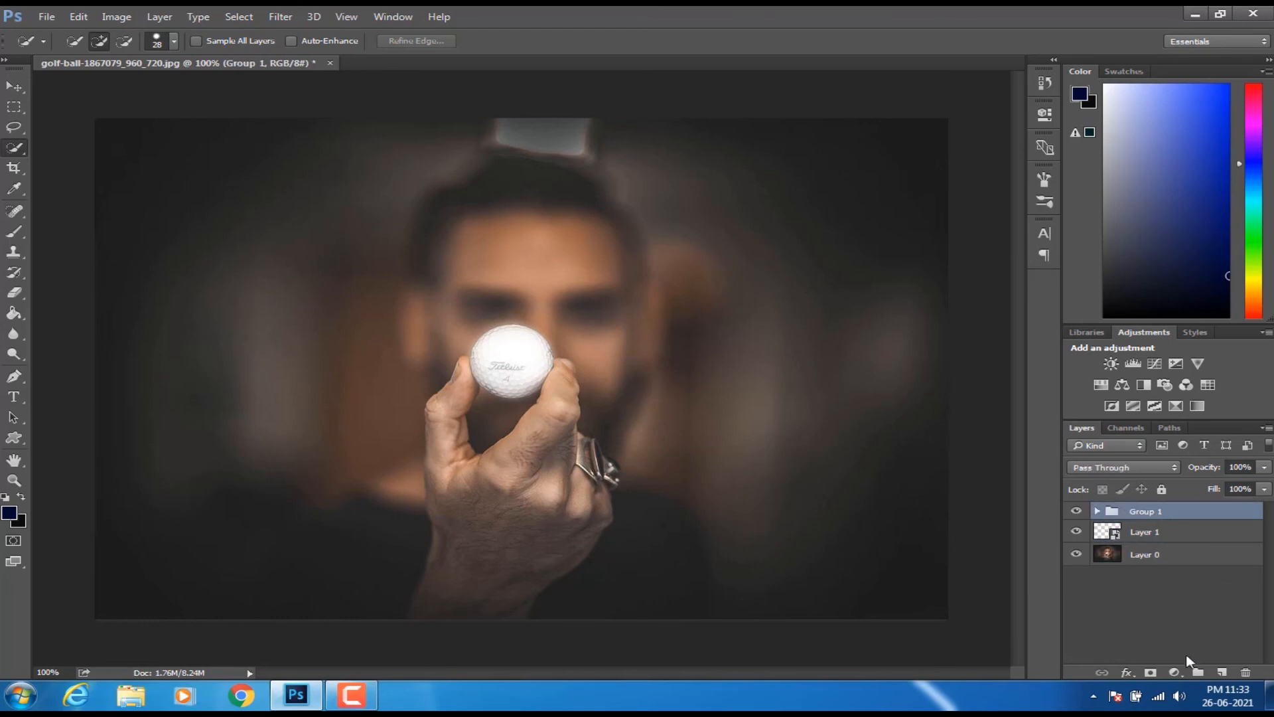
click(1176, 672)
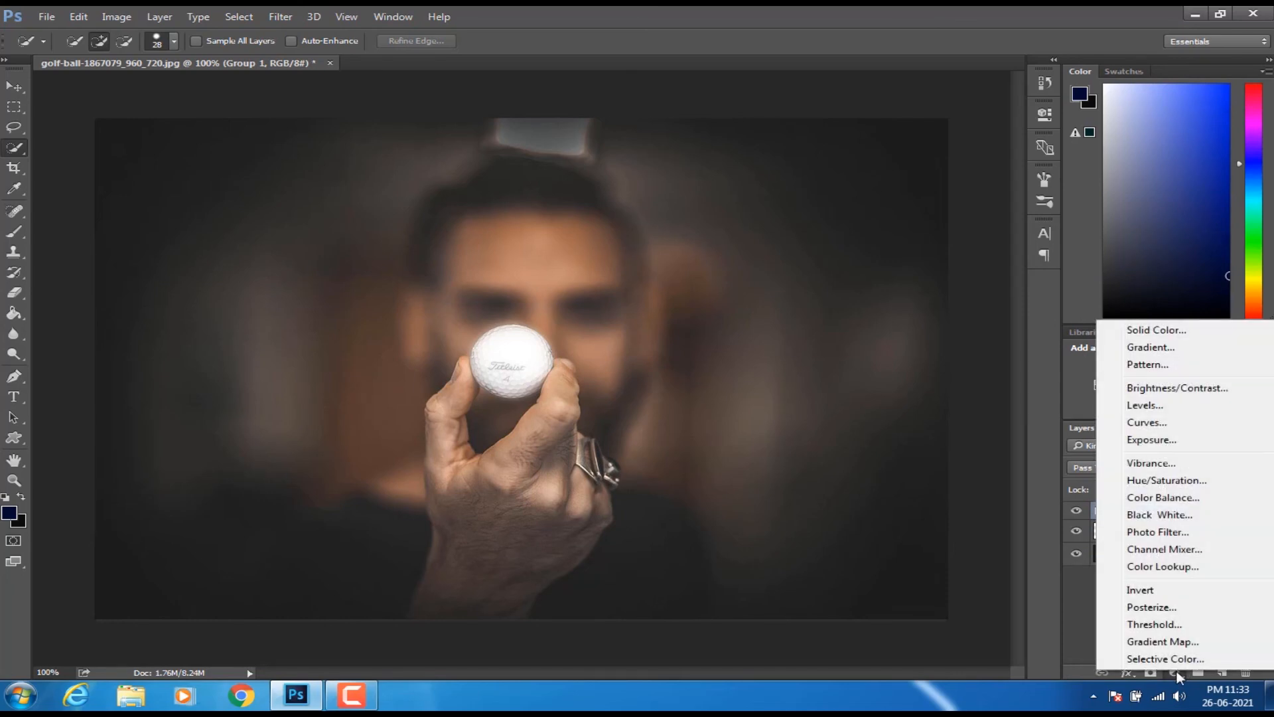
click(1180, 484)
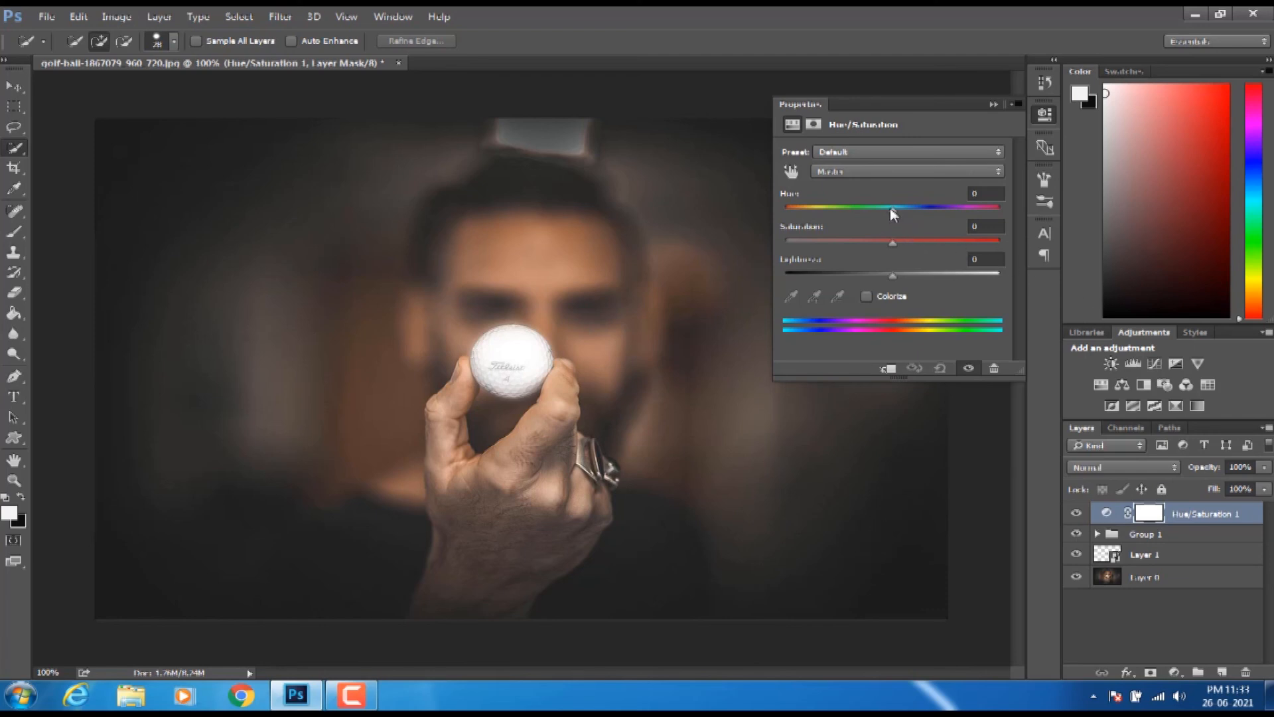
- Set the Hue/Saturation adjustment's saturation to +5 and clip the adjustment to Group 1
drag(895, 247, 932, 248)
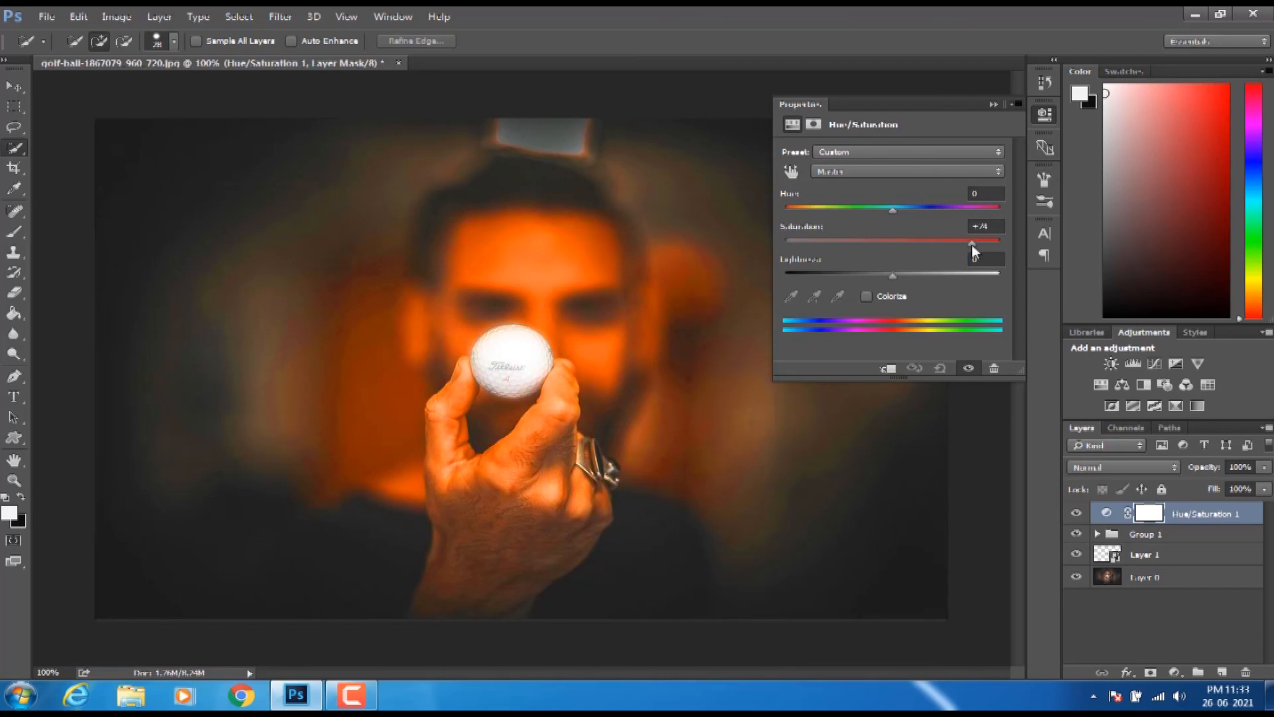
drag(909, 241, 898, 242)
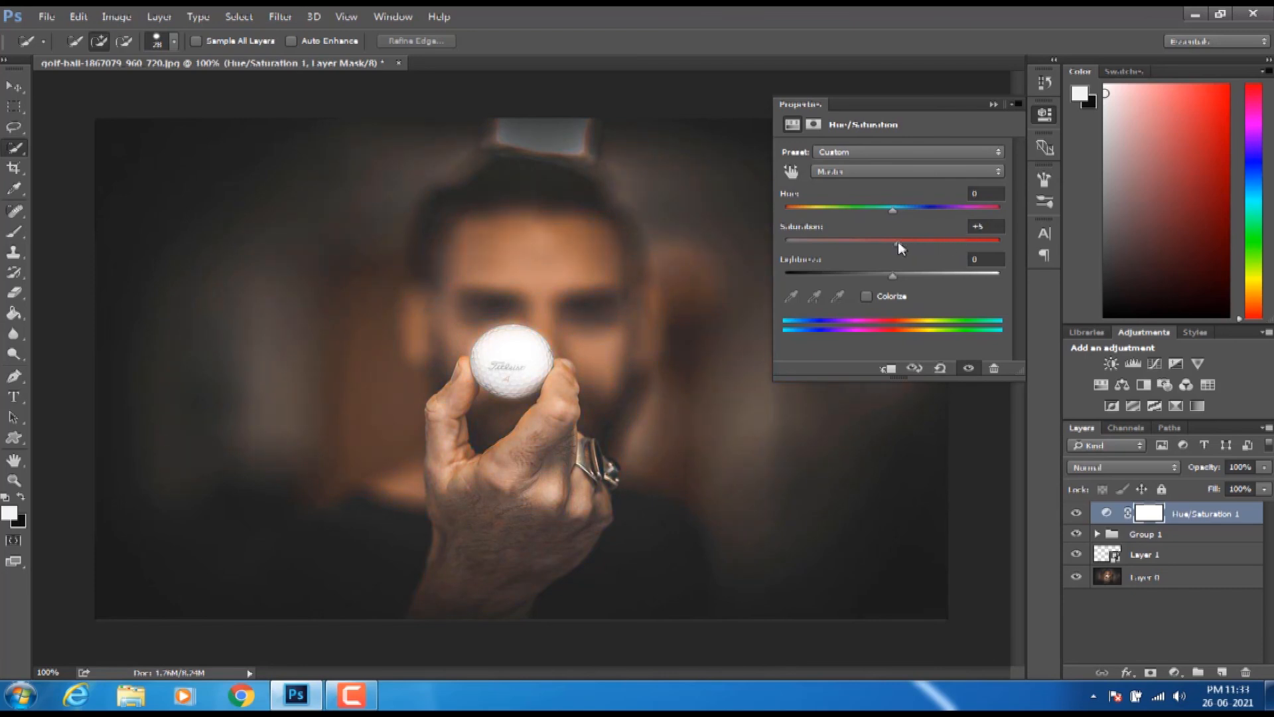
click(889, 372)
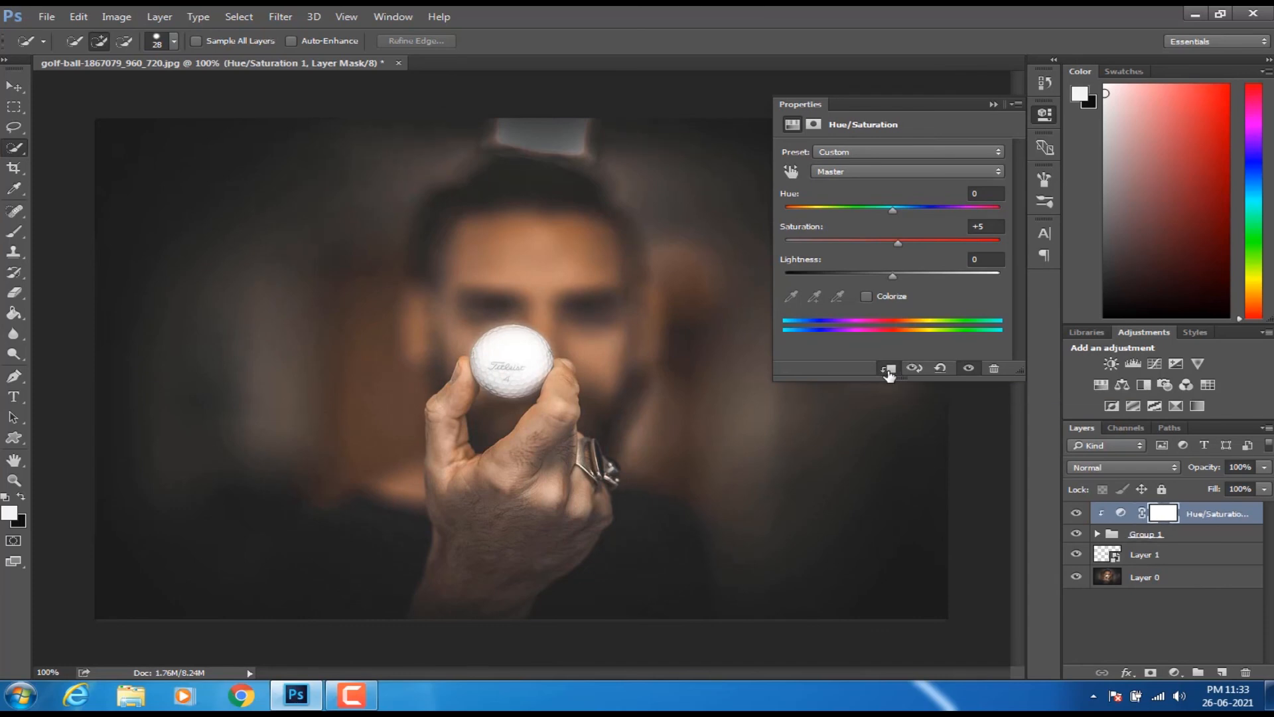
- Enable Colorize on the Hue/Saturation adjustment and compare the image with clipping to Group 1 off and on
click(868, 296)
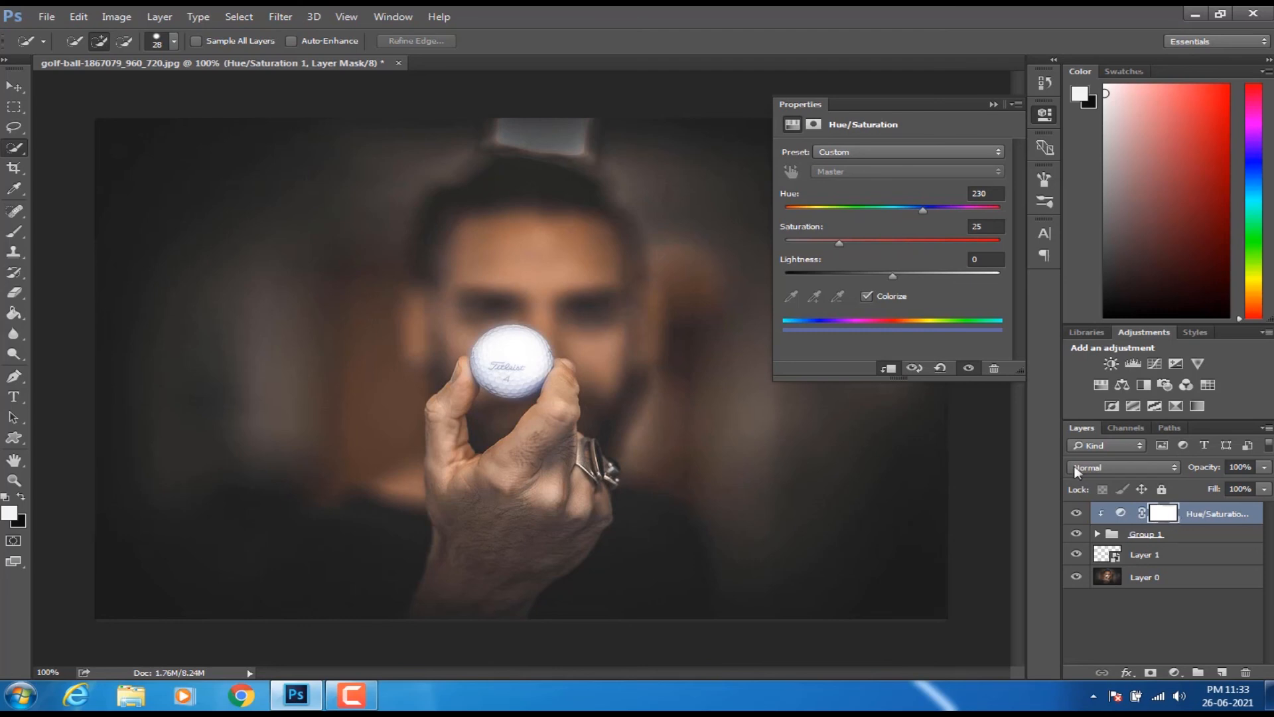
click(890, 369)
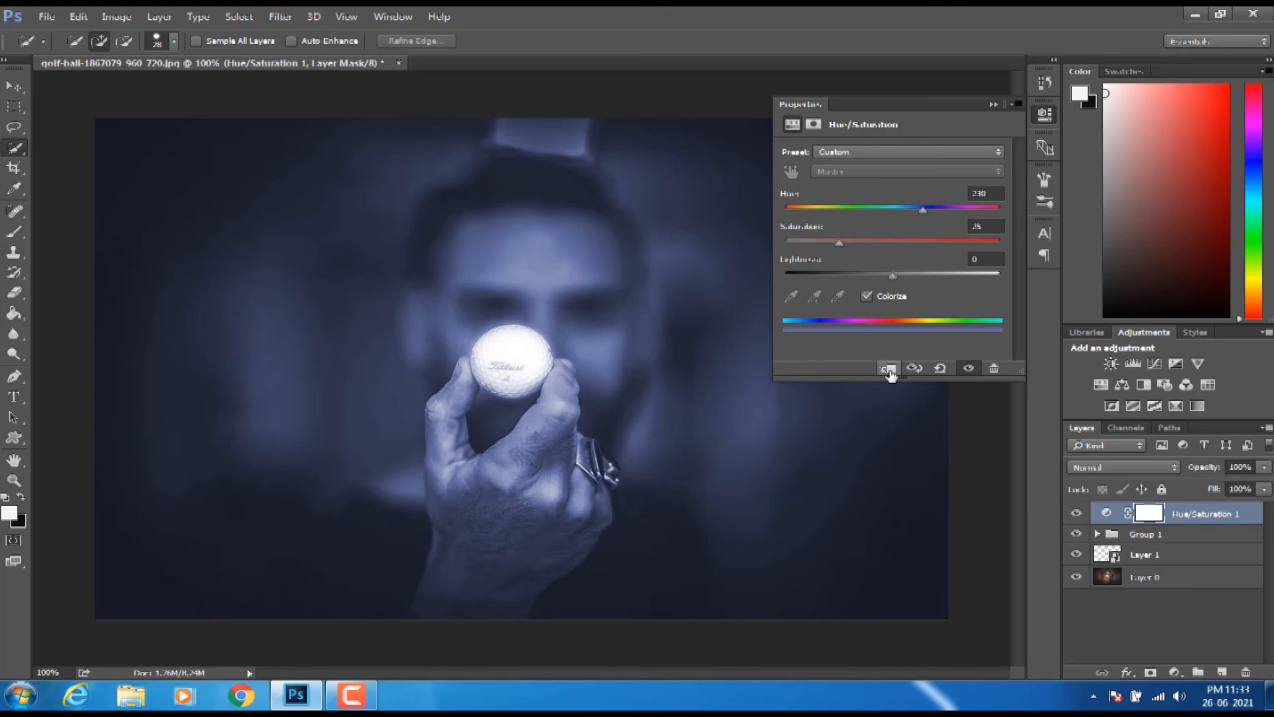
click(890, 369)
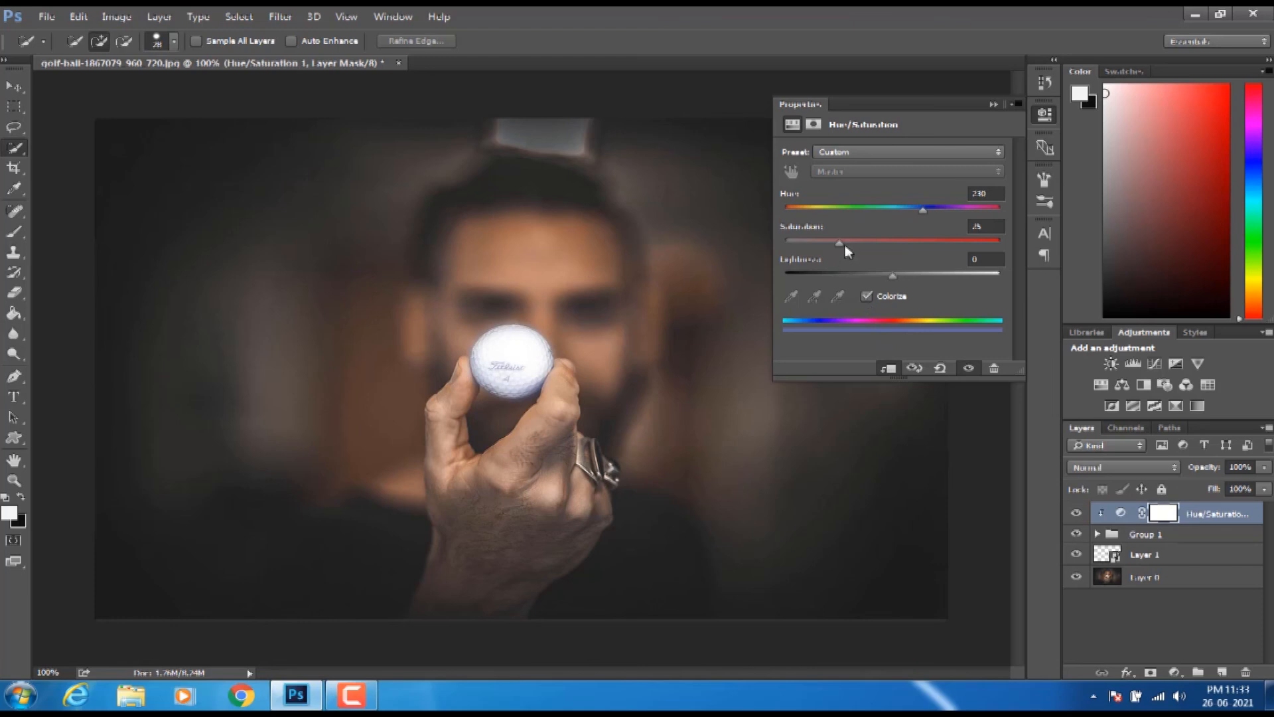
- Tint the glow orange-red by setting the colorize hue to about 12 and raising the saturation to nearly its maximum
drag(840, 244, 997, 242)
drag(922, 209, 795, 208)
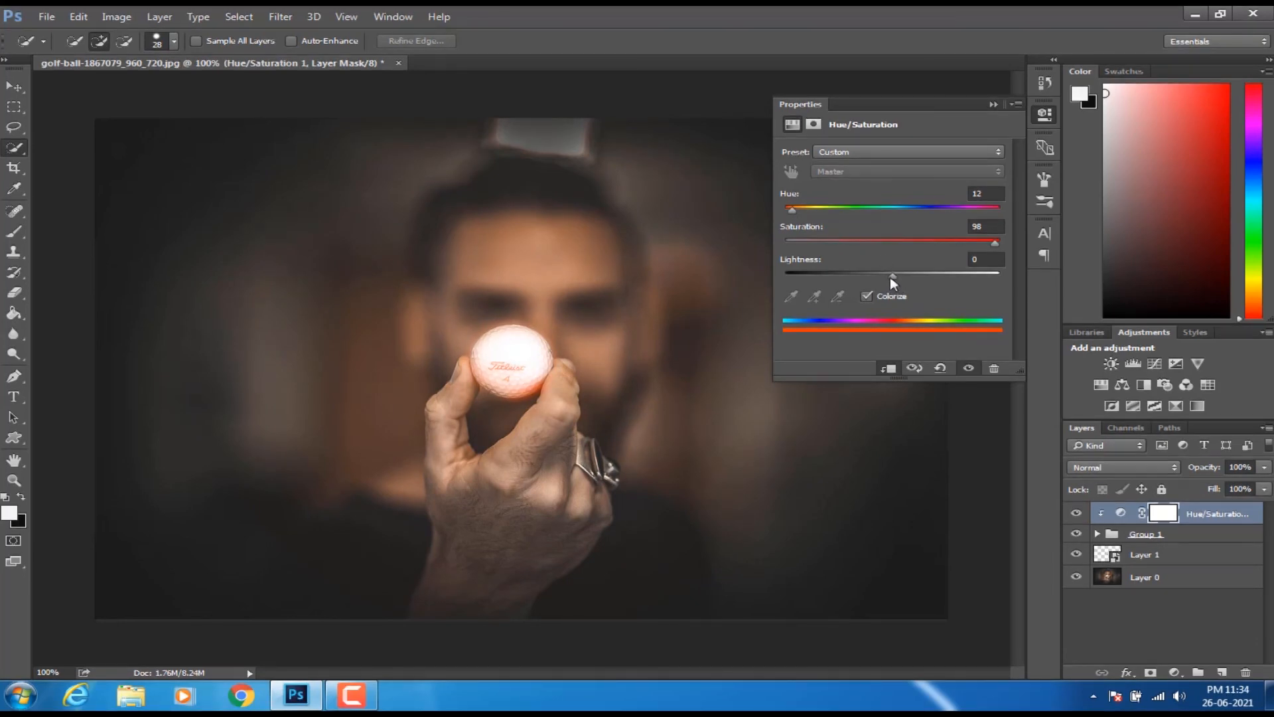
drag(891, 273, 893, 273)
drag(998, 243, 1001, 242)
drag(794, 212, 792, 209)
click(993, 104)
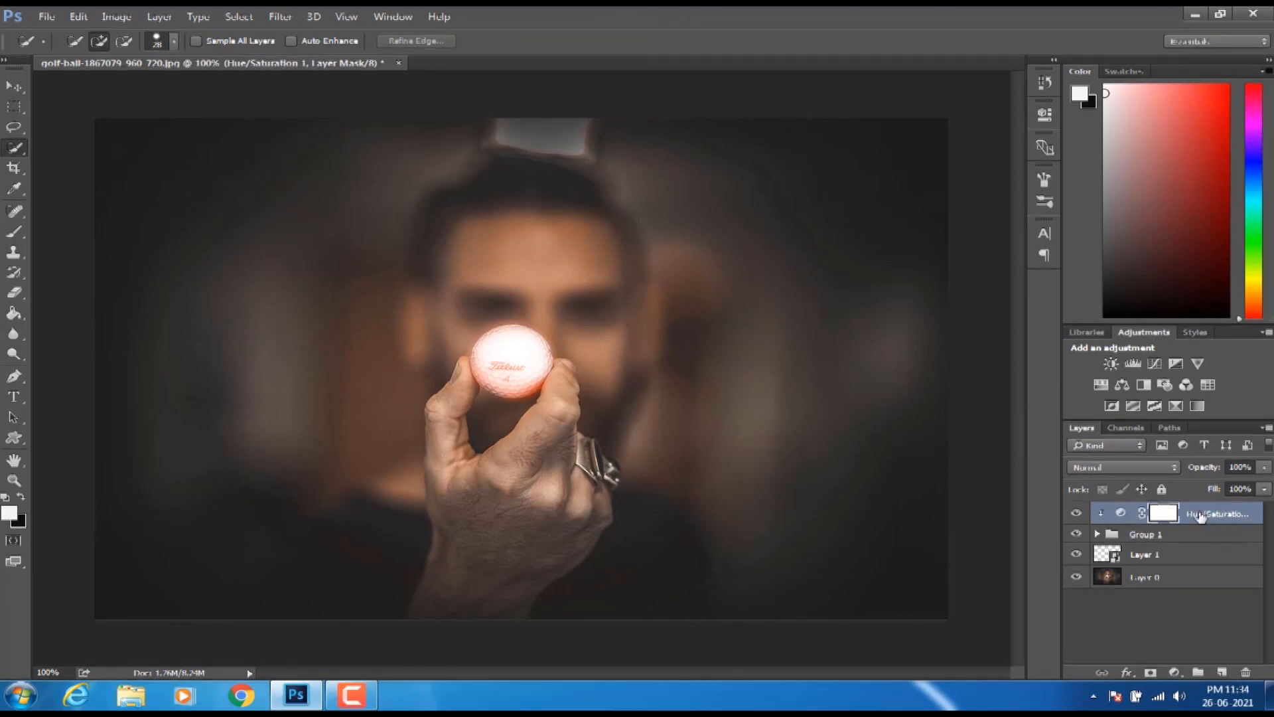
- Add an Exposure adjustment layer directly above Layer 0
click(1151, 584)
click(1175, 671)
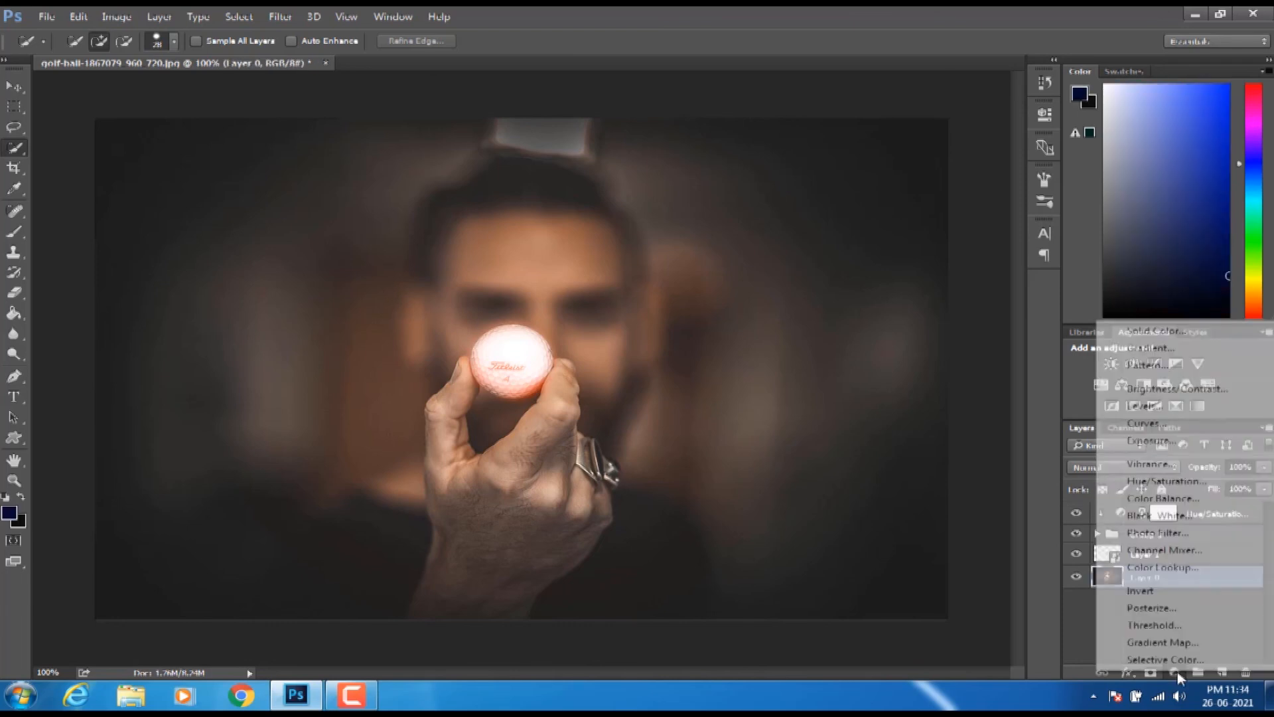
click(1152, 442)
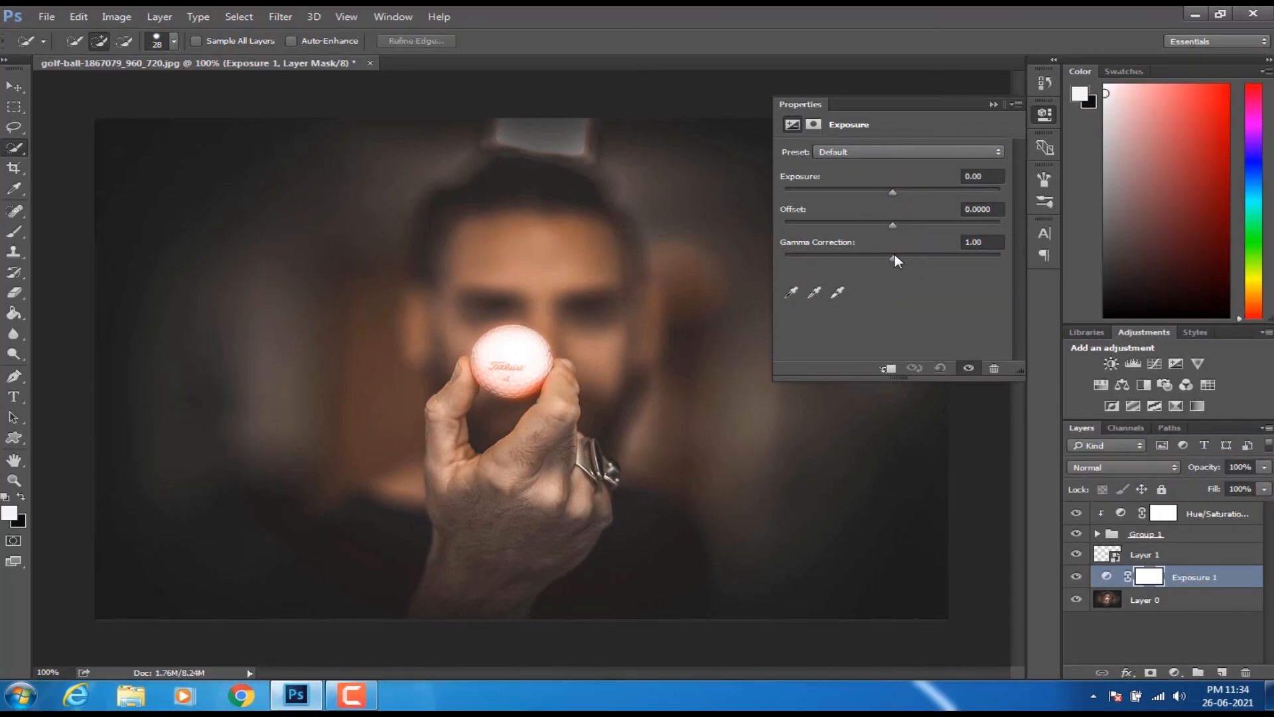
- Set the Exposure adjustment to exposure +0.55, offset +0.0992 and gamma correction 0.60
drag(894, 259, 928, 264)
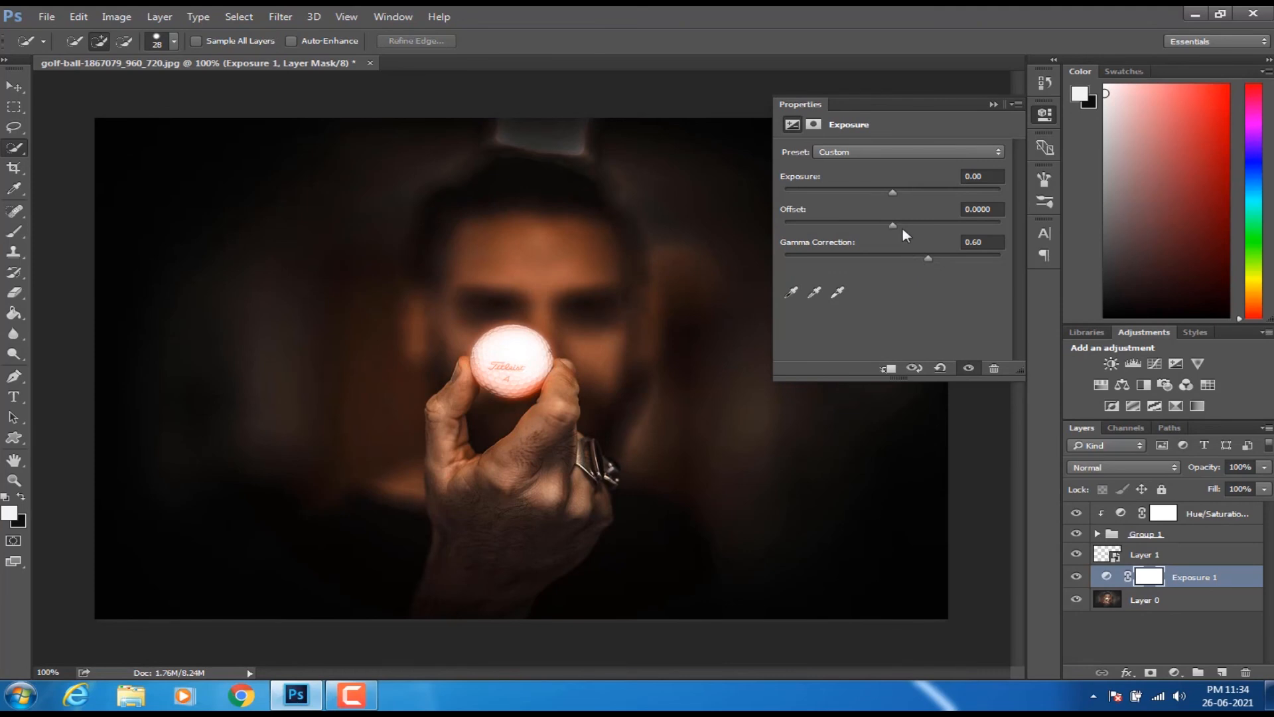
drag(895, 224, 917, 225)
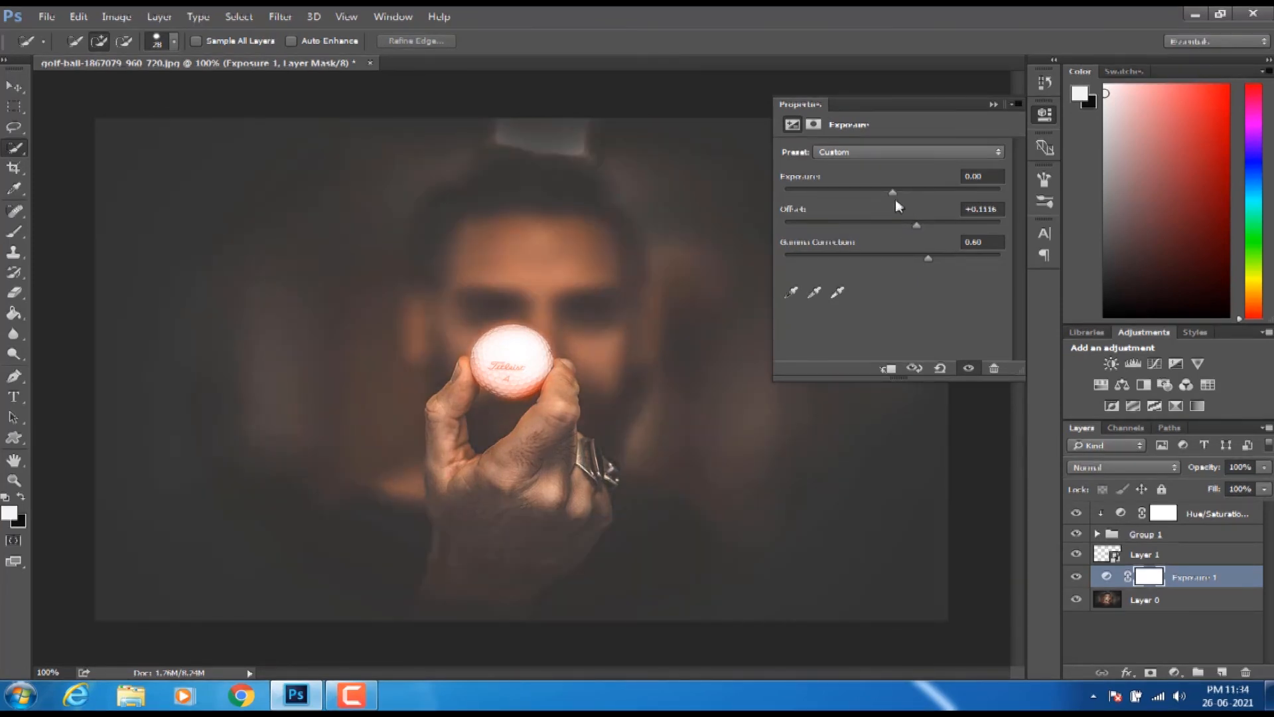
drag(893, 192, 906, 194)
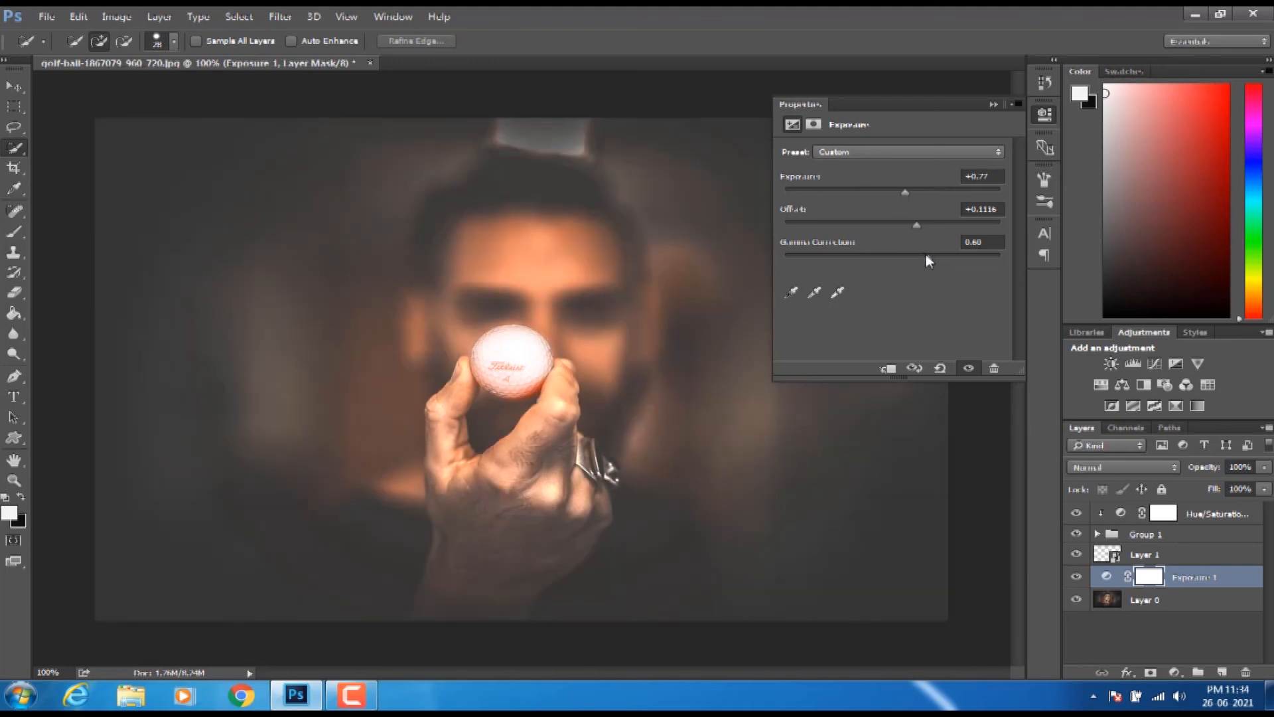
drag(916, 227, 895, 193)
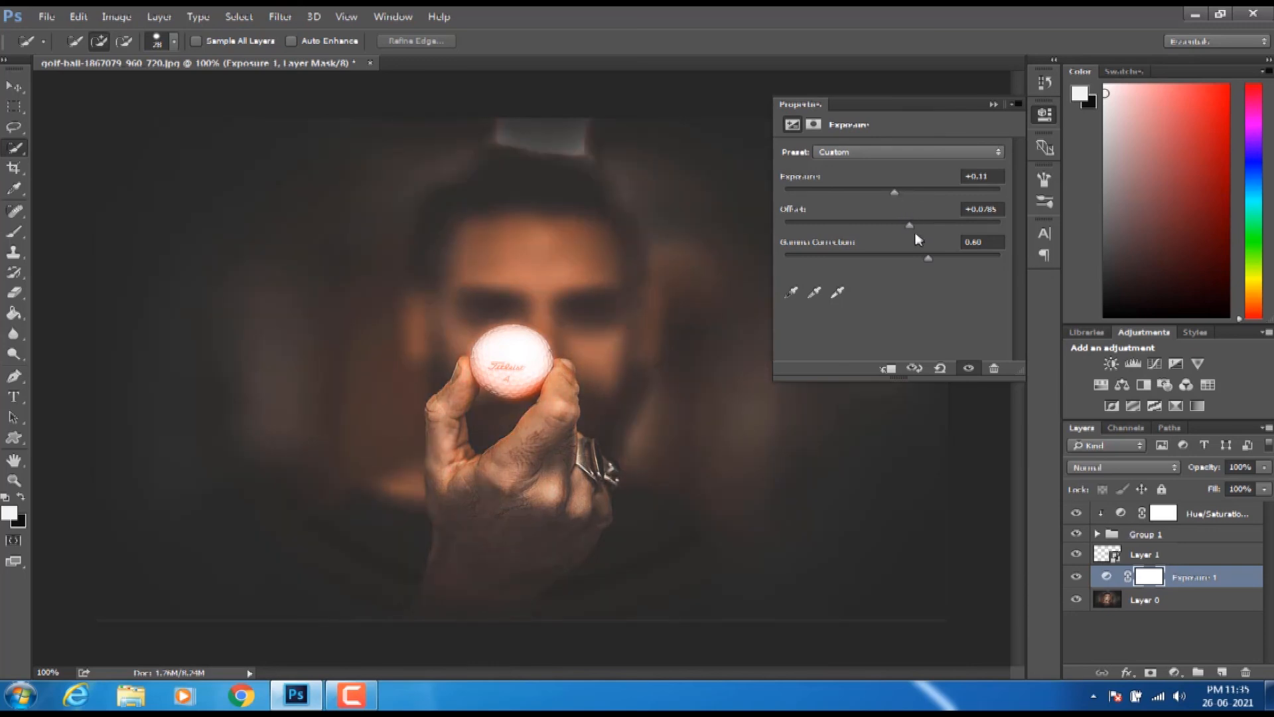
drag(910, 225, 915, 228)
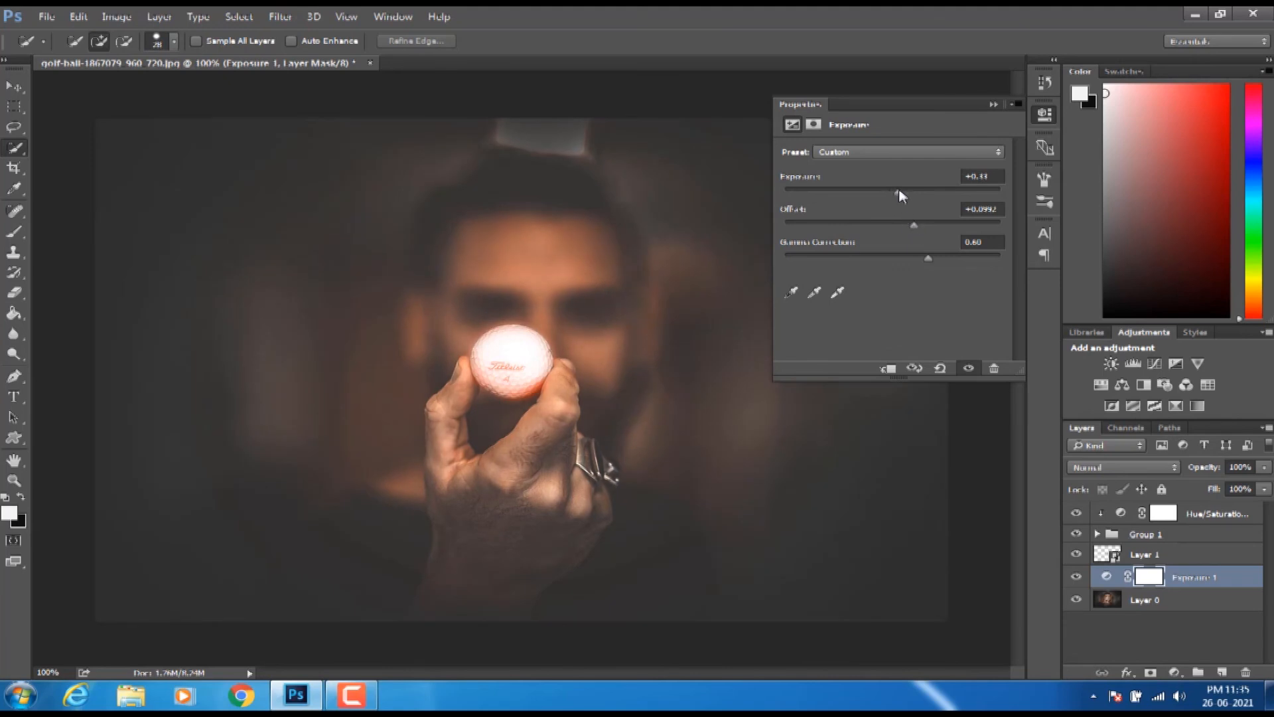
drag(899, 190, 902, 191)
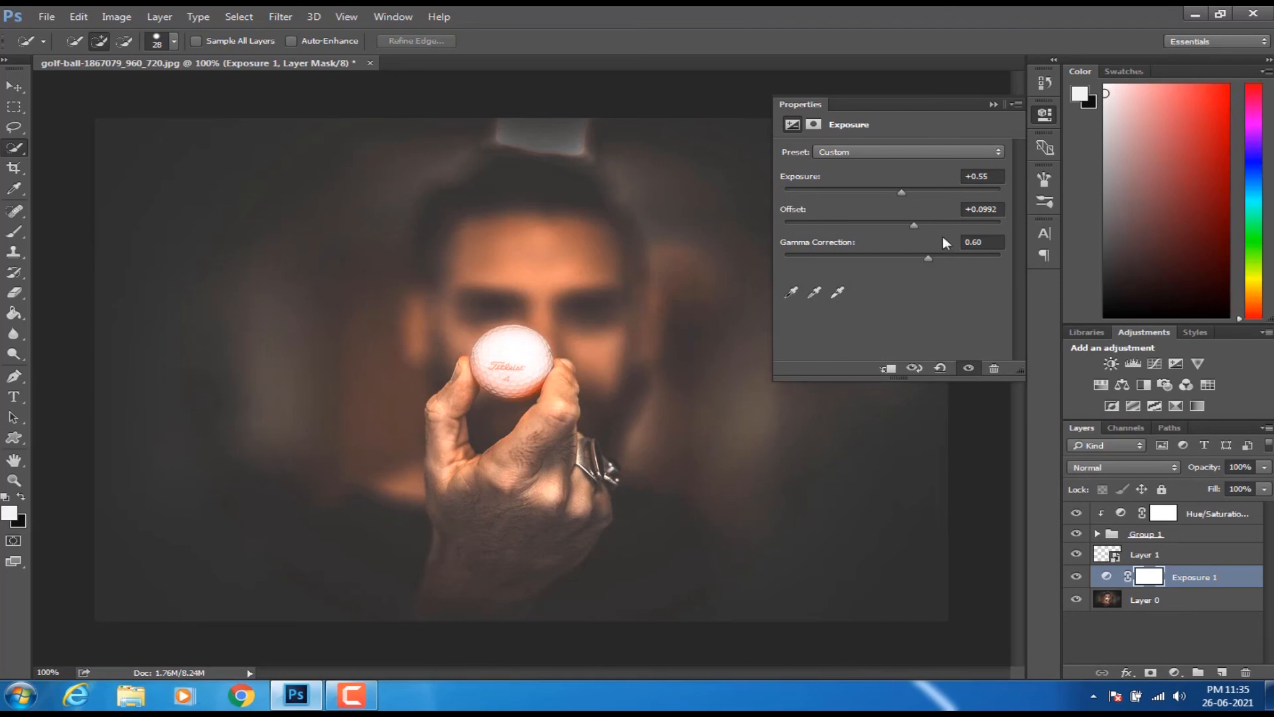
click(993, 105)
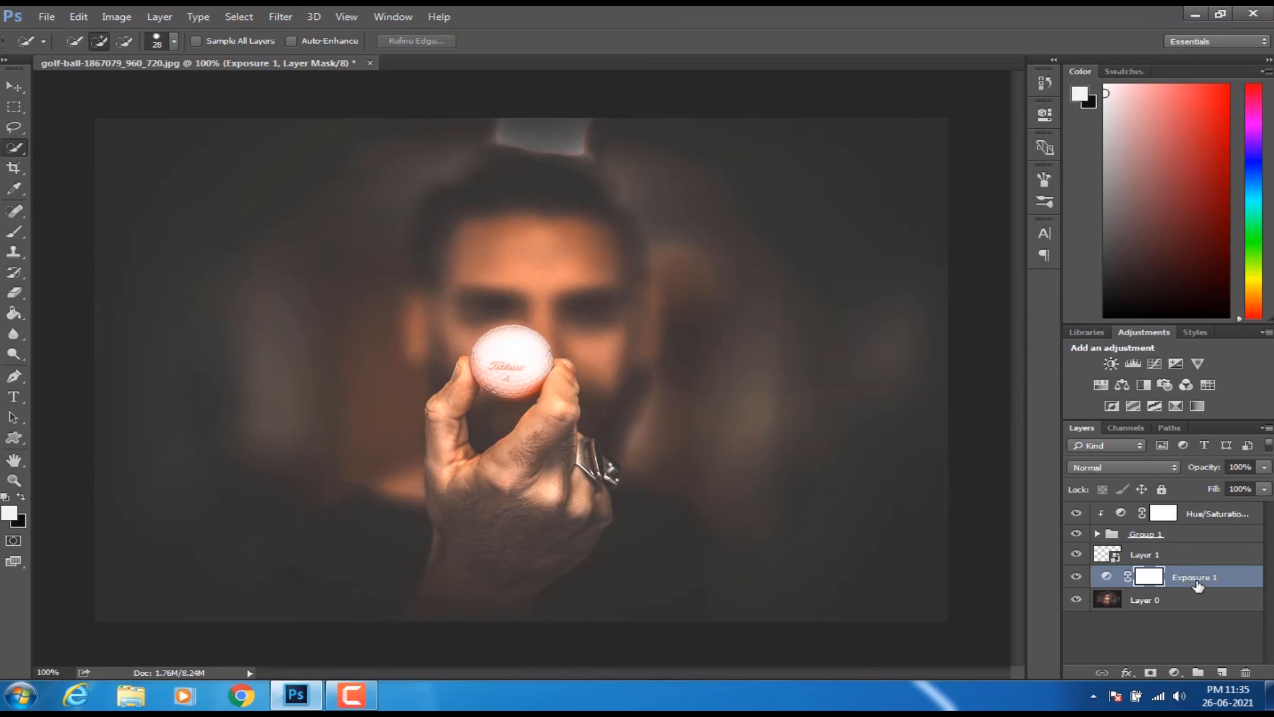
- Paint black with the Brush tool on the Exposure 1 layer's mask around the golf ball
click(1146, 559)
click(1149, 583)
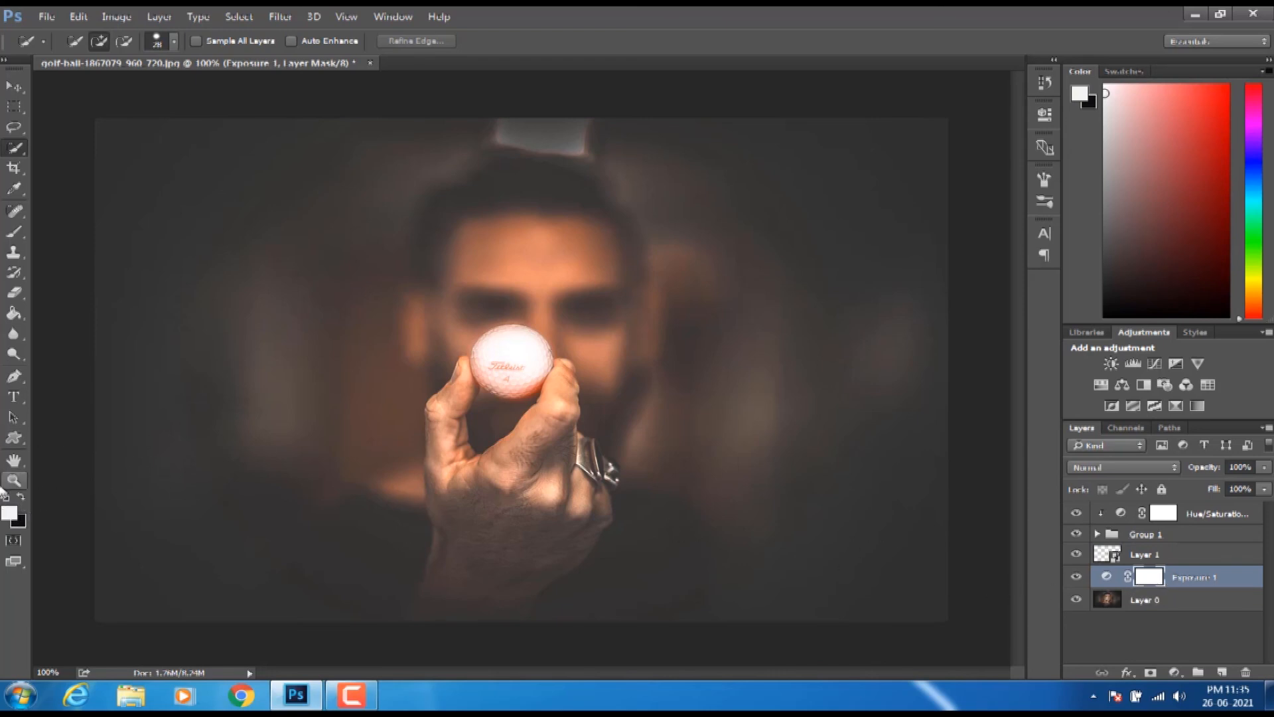
click(21, 498)
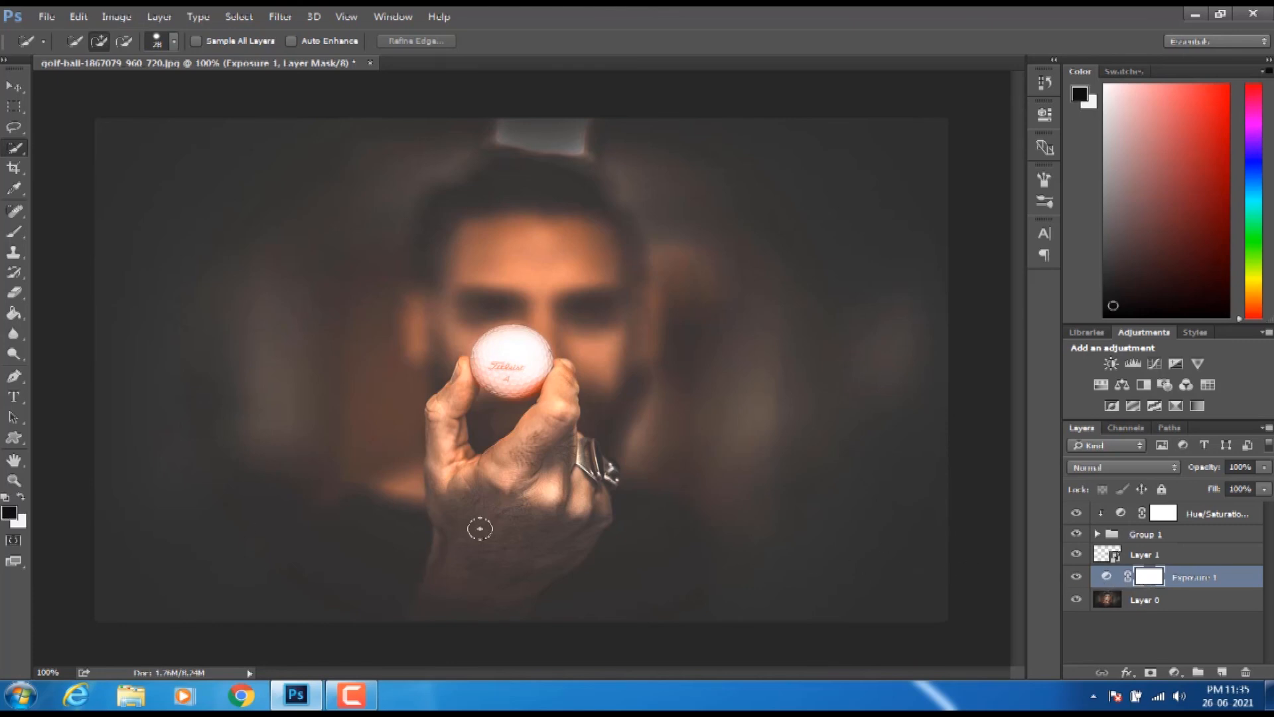
click(22, 498)
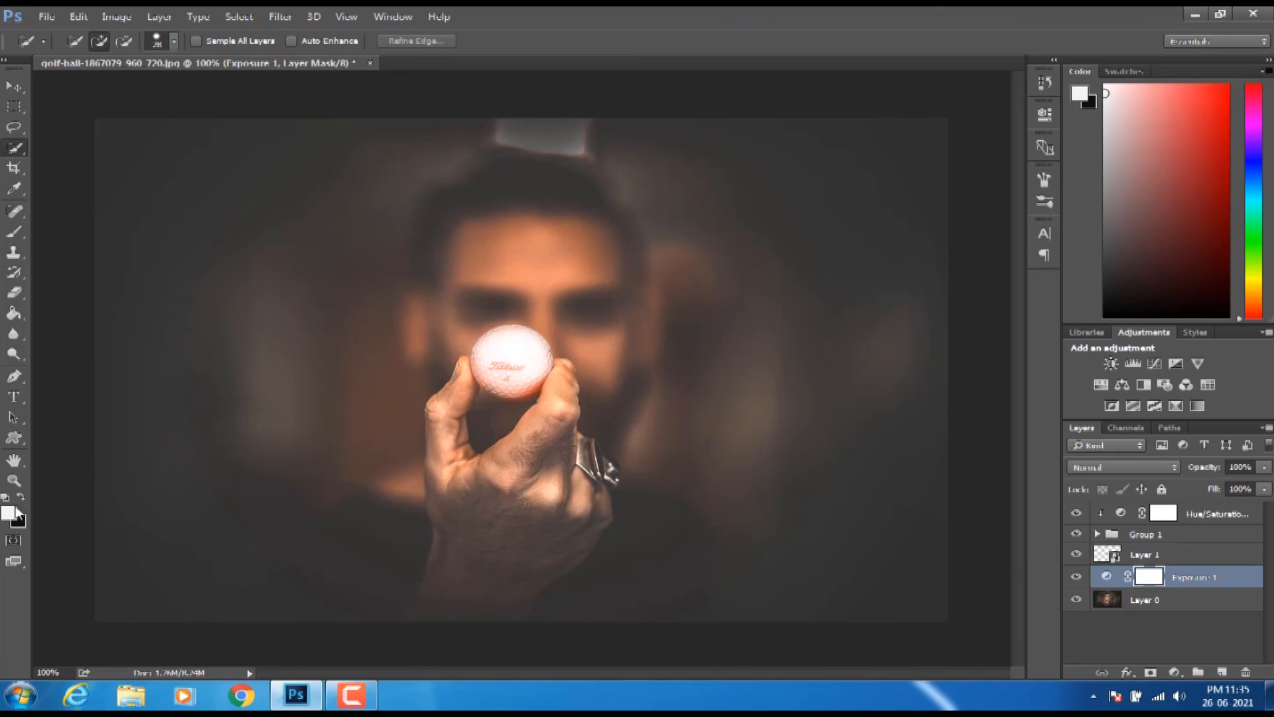
click(20, 498)
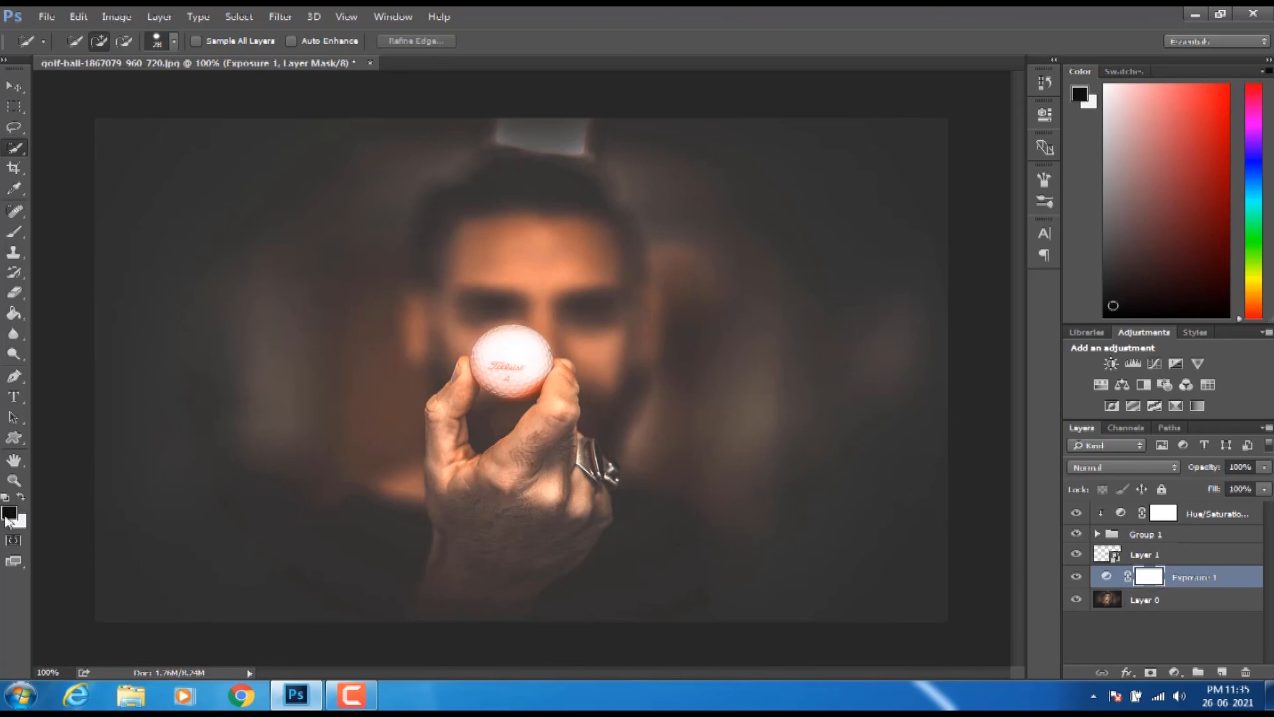
click(14, 230)
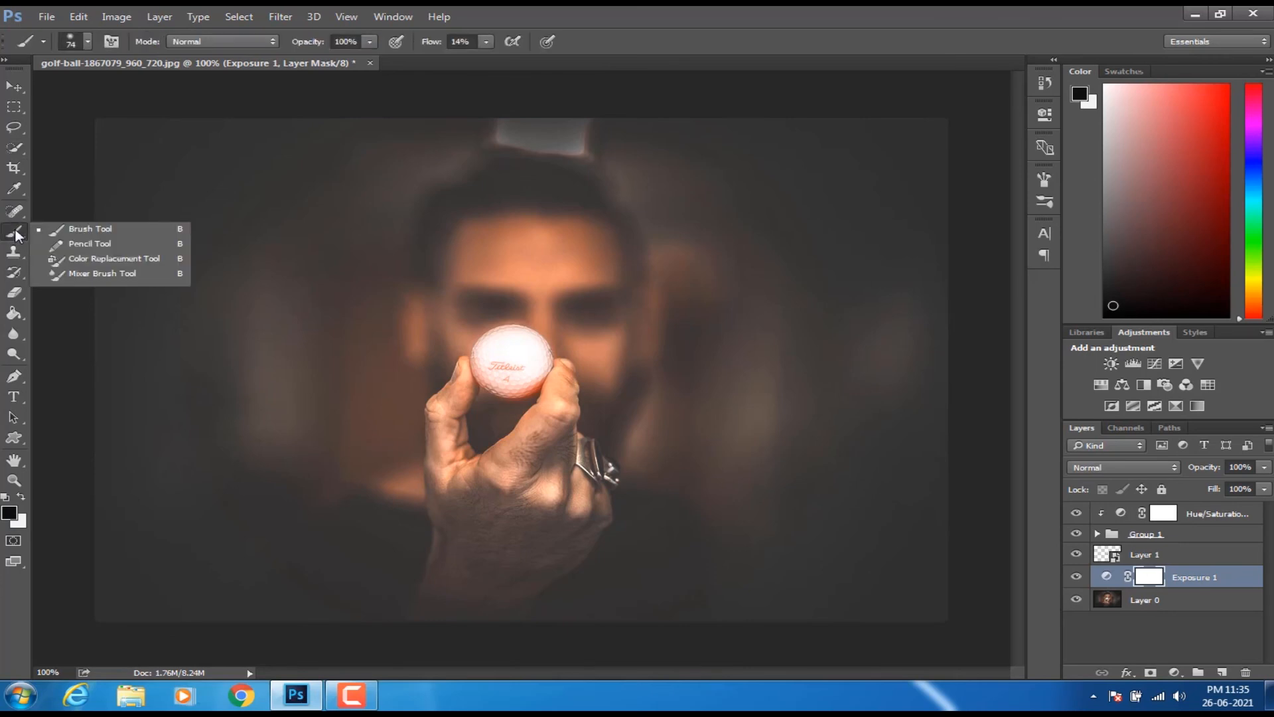
click(81, 234)
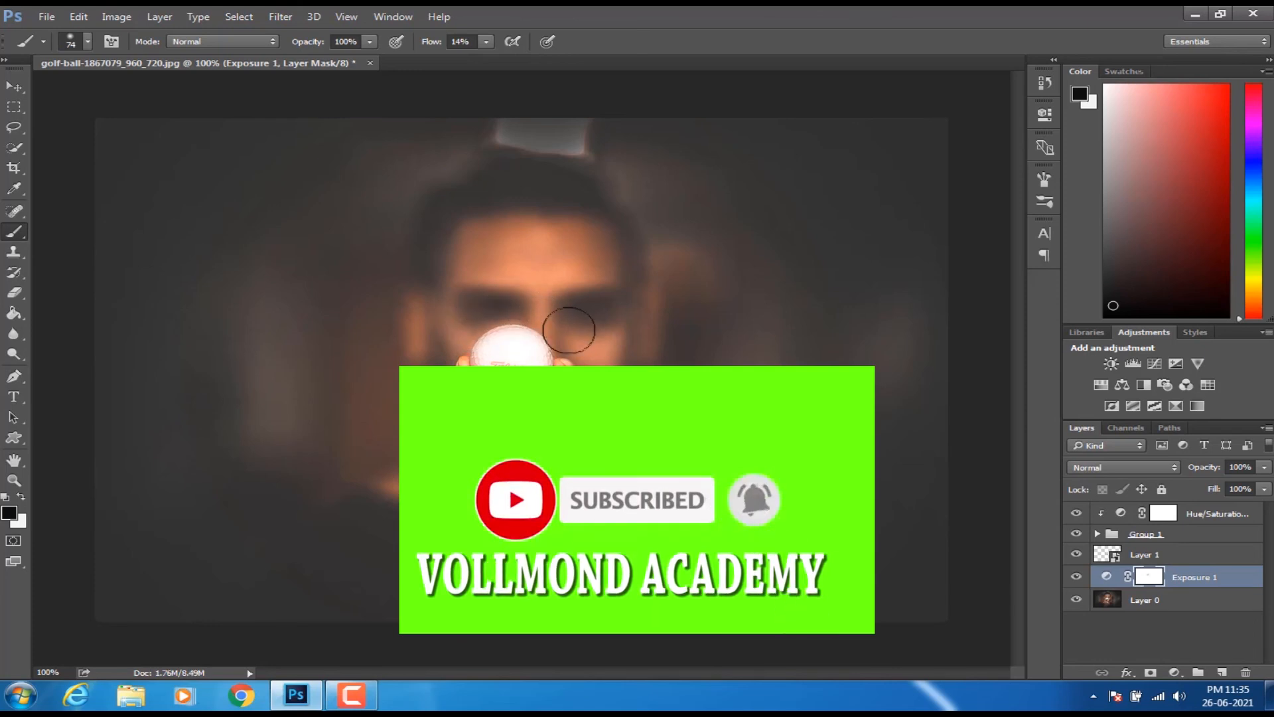
mouse_move(570, 348)
mouse_down()
mouse_move(511, 403)
mouse_move(479, 406)
mouse_move(446, 383)
mouse_move(449, 360)
mouse_move(432, 349)
mouse_move(458, 316)
mouse_move(491, 312)
mouse_move(538, 317)
mouse_move(565, 343)
mouse_move(554, 385)
mouse_move(492, 402)
mouse_move(456, 375)
mouse_move(465, 335)
mouse_move(510, 323)
mouse_move(520, 337)
mouse_move(541, 324)
mouse_up()
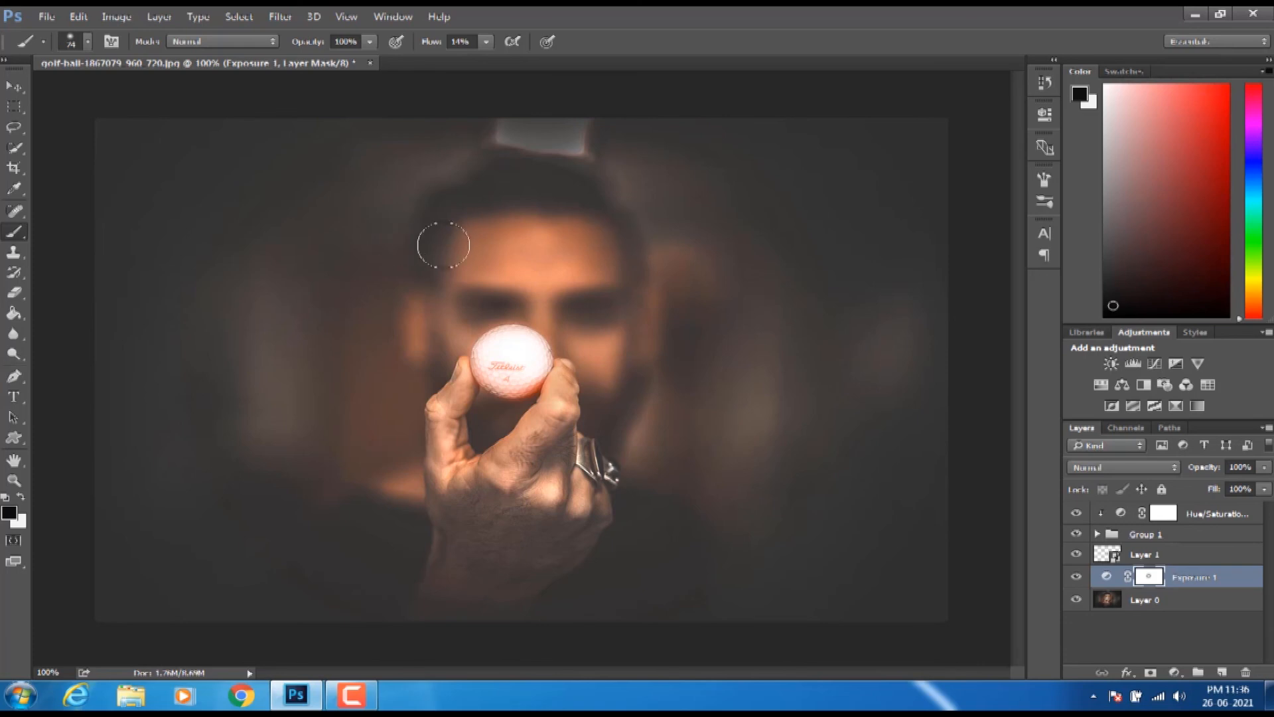
- Duplicate the clipped Hue/Saturation 1 layer and move the copy directly above the Exposure 1 layer
click(1207, 518)
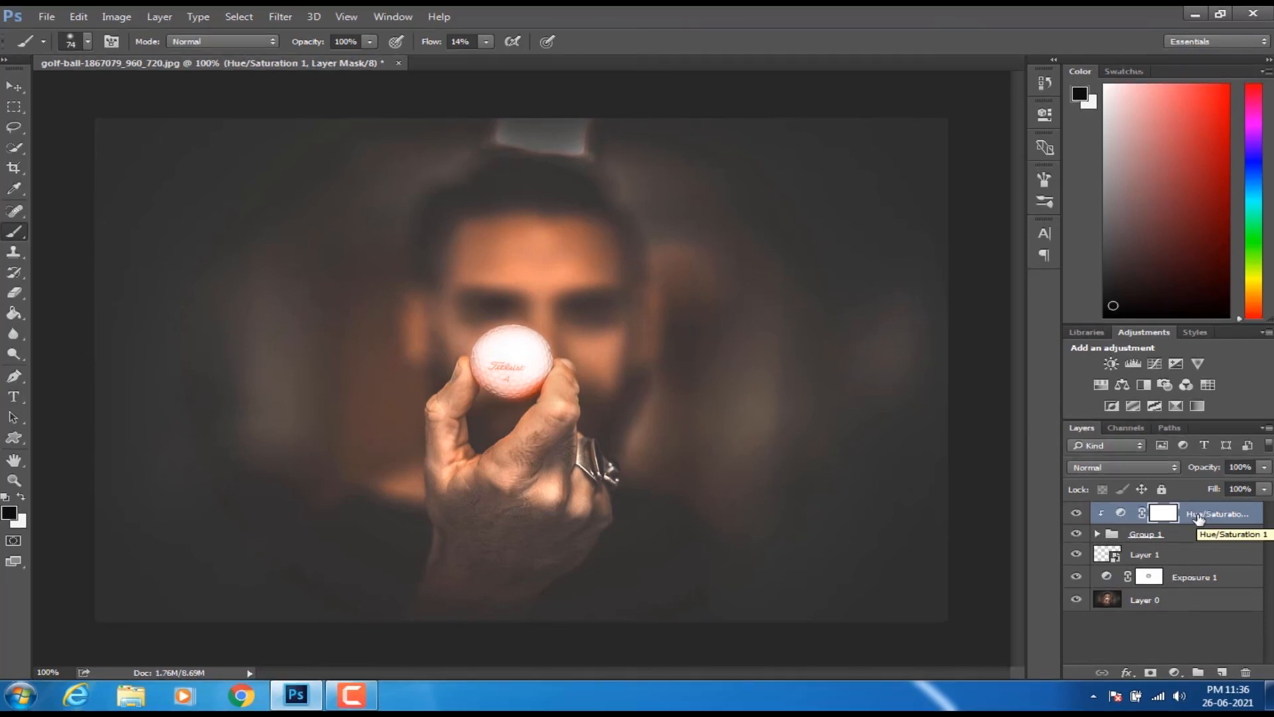
key(ctrl+j)
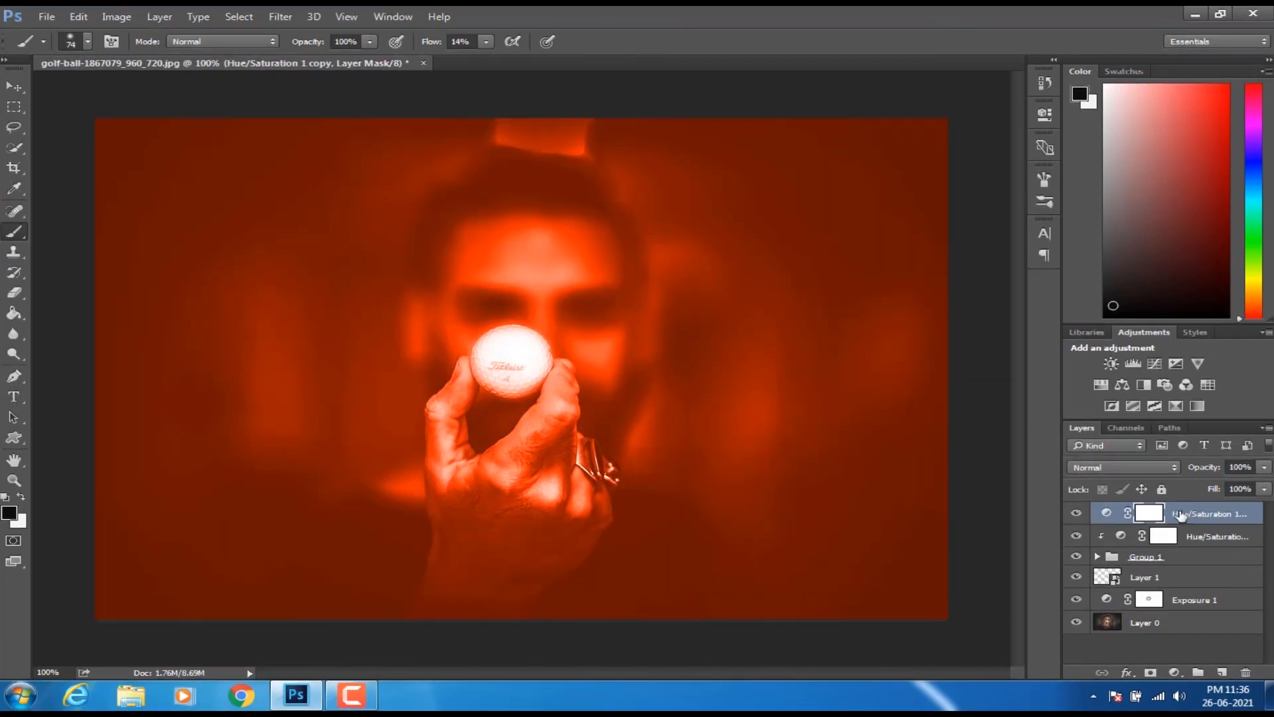
drag(1199, 516, 1179, 582)
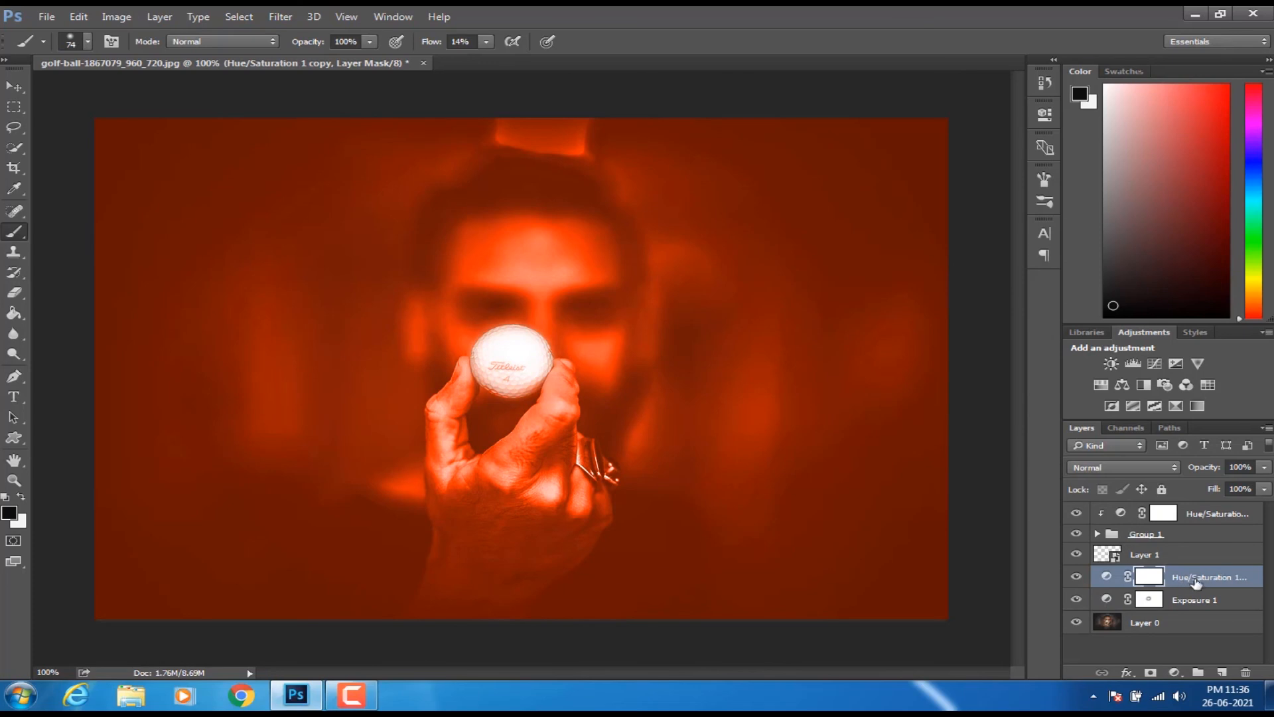
- Hide and show the Hue/Saturation copy to compare the image with and without its red tint
click(1106, 580)
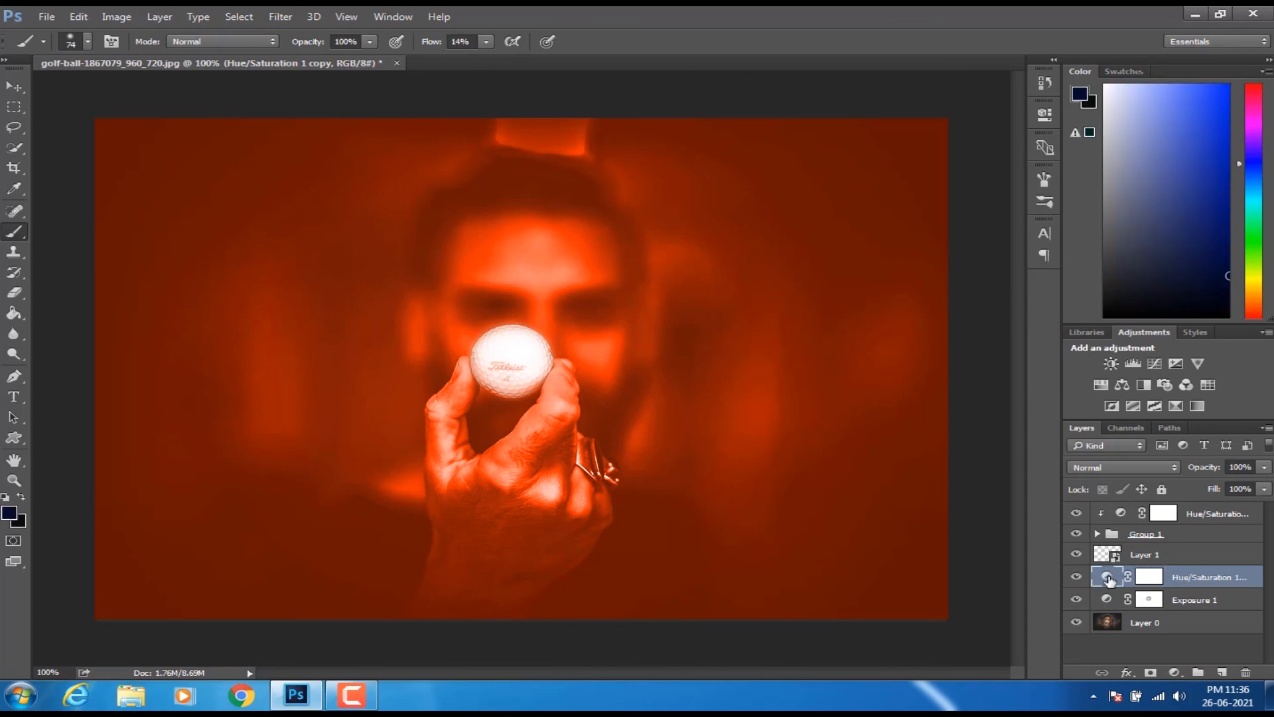
click(1076, 579)
click(1076, 579)
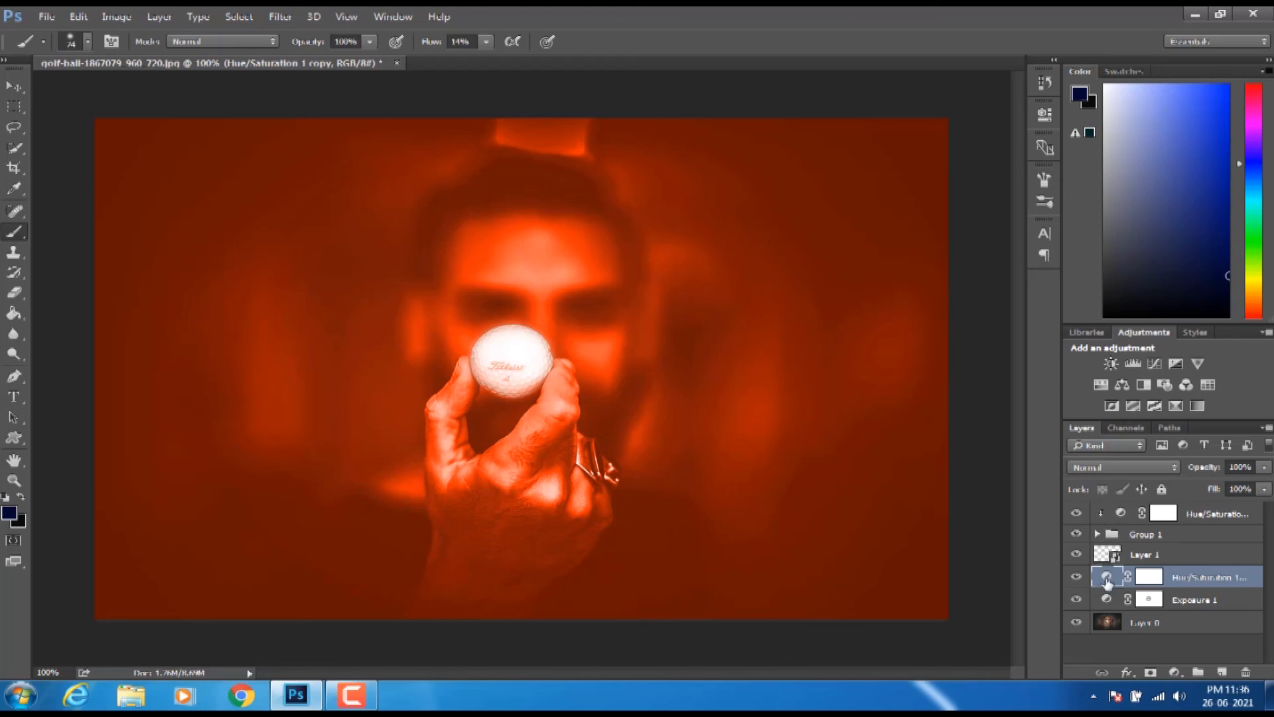
click(1077, 578)
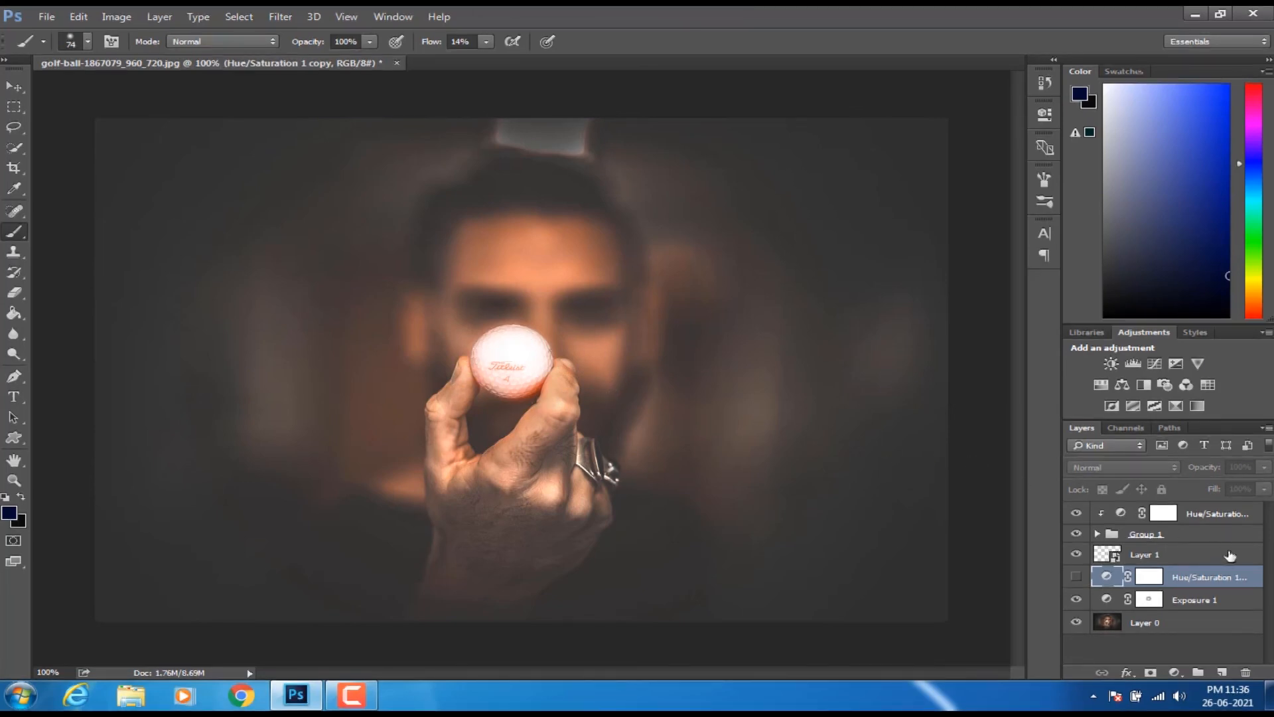
click(1078, 578)
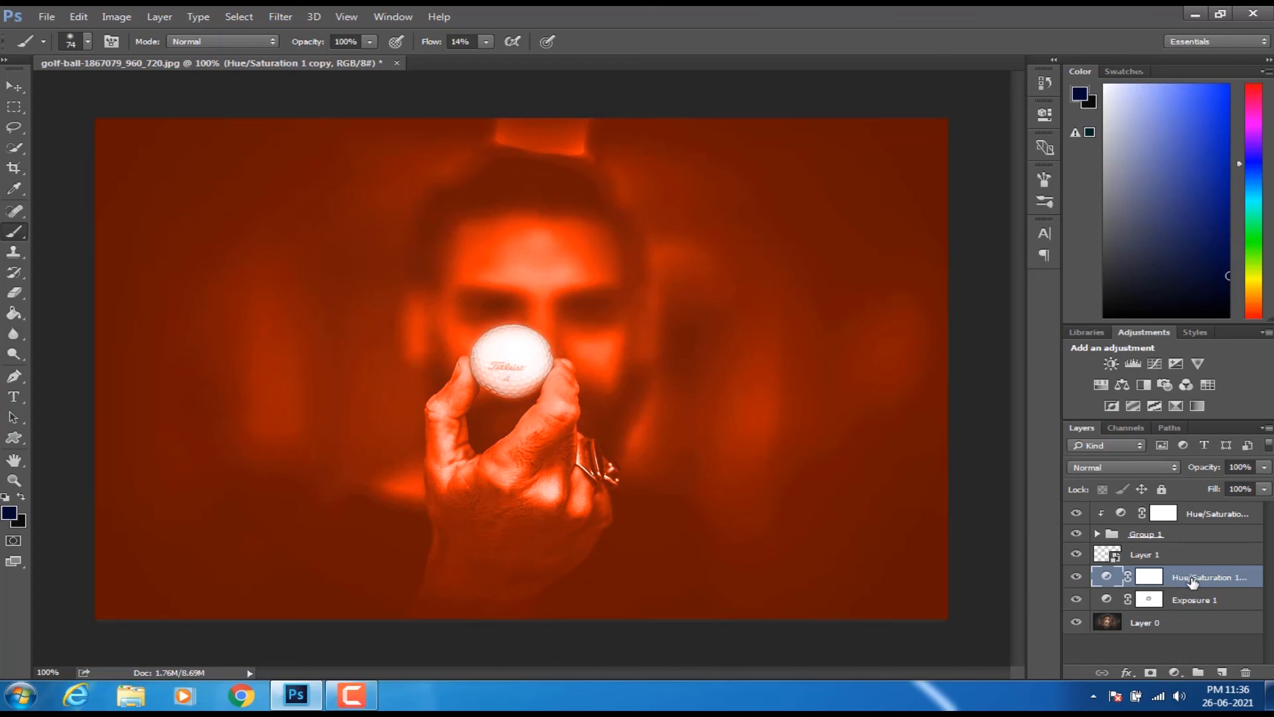
- Invert the Hue/Saturation copy's layer mask to black and make white the foreground color
click(1149, 579)
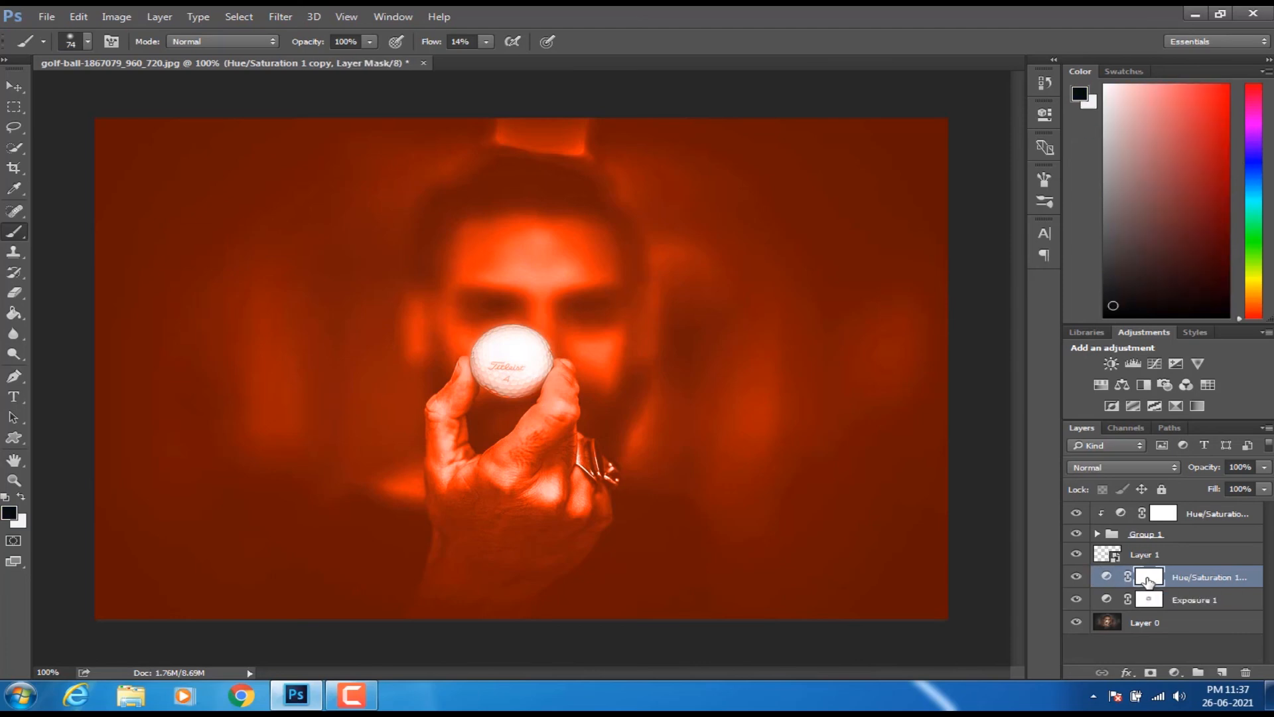
key(ctrl+i)
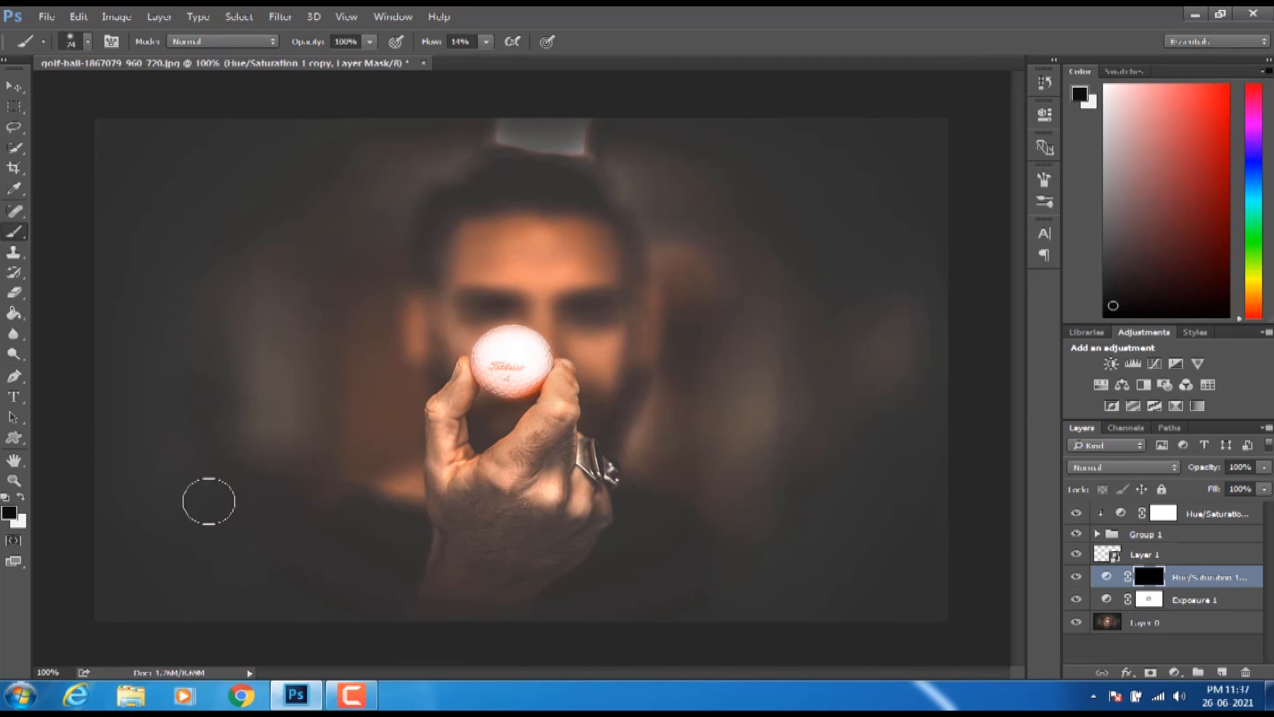
click(21, 498)
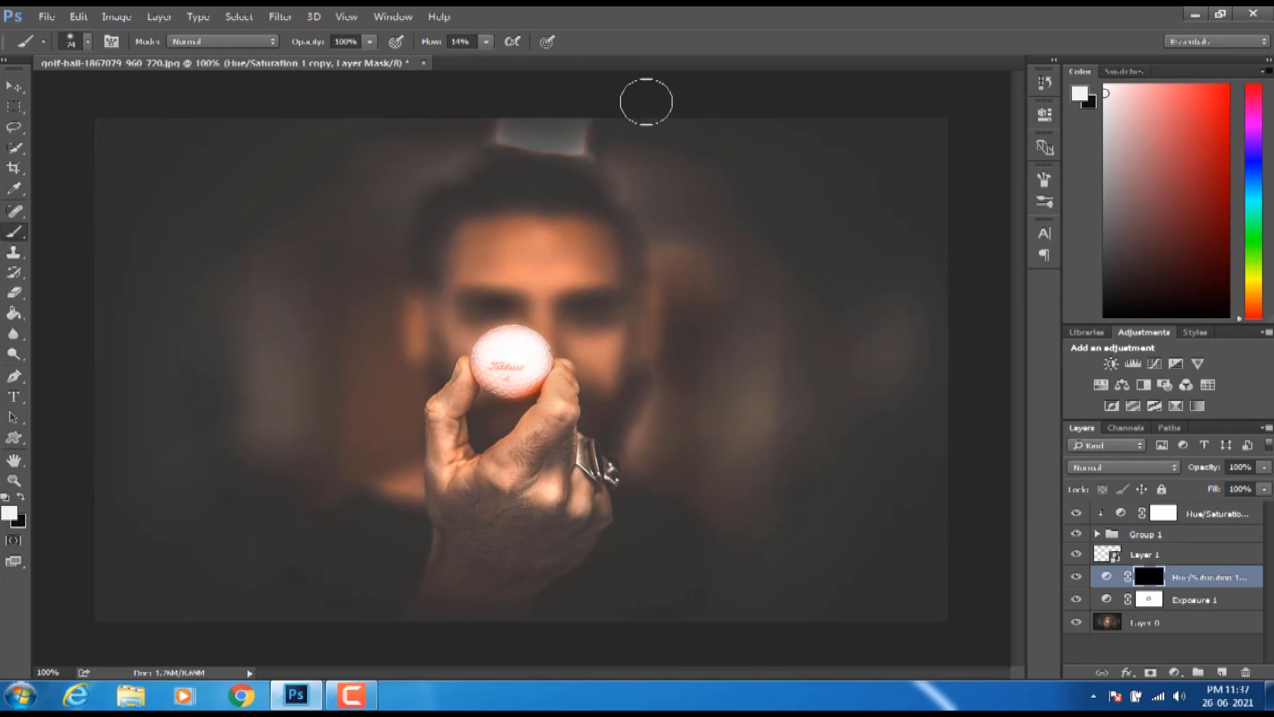
- Paint white around the golf ball's edge on the Hue/Saturation copy's mask with a 65 px brush at 10% flow
click(487, 42)
drag(488, 58, 486, 62)
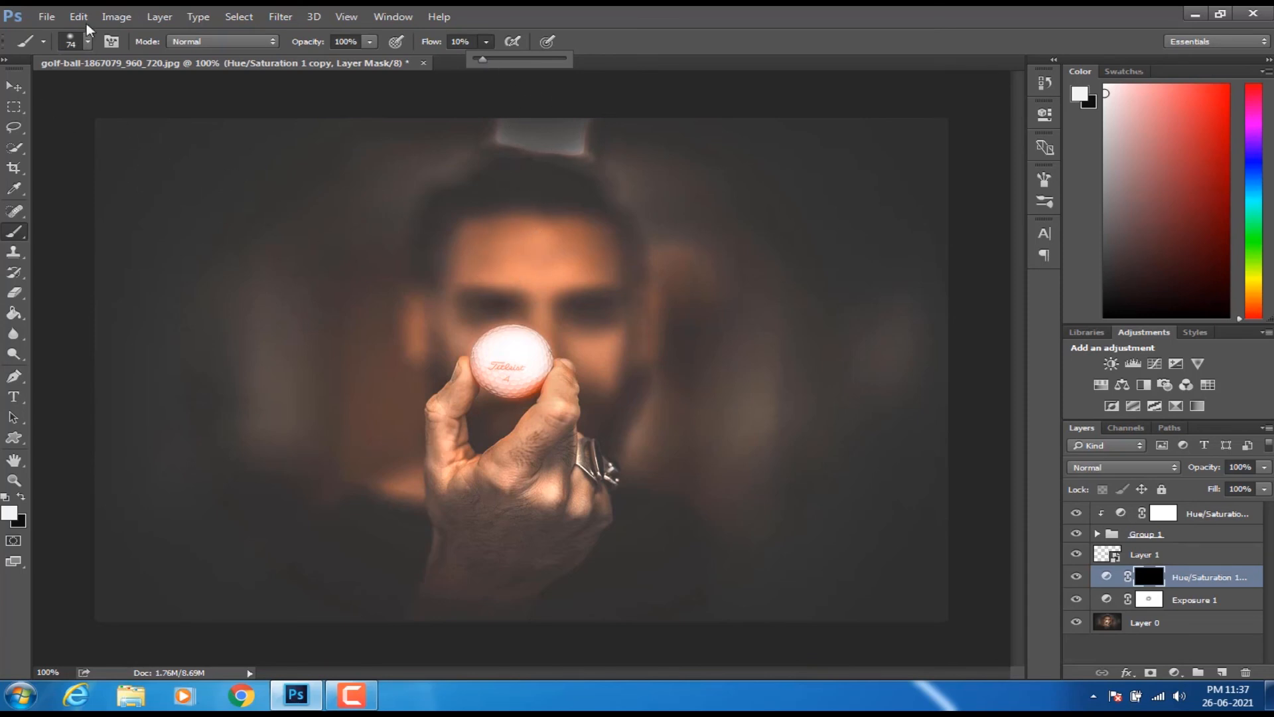
click(89, 41)
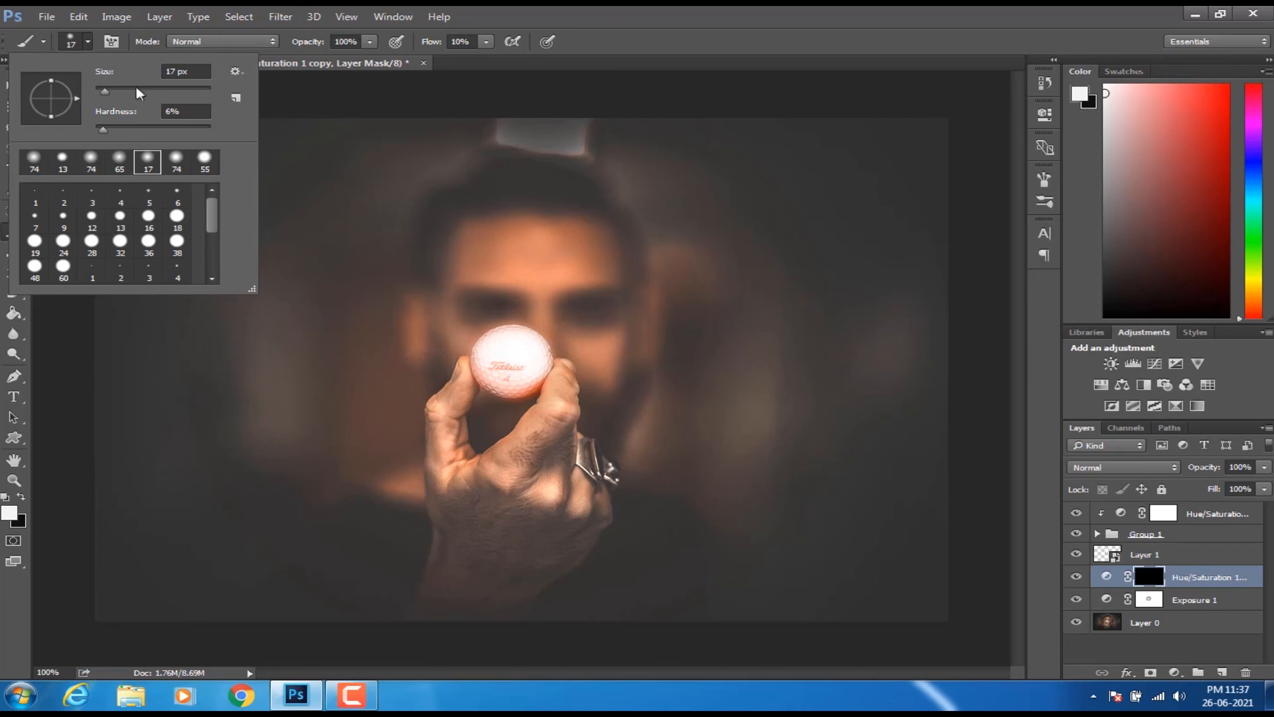
drag(107, 90, 116, 91)
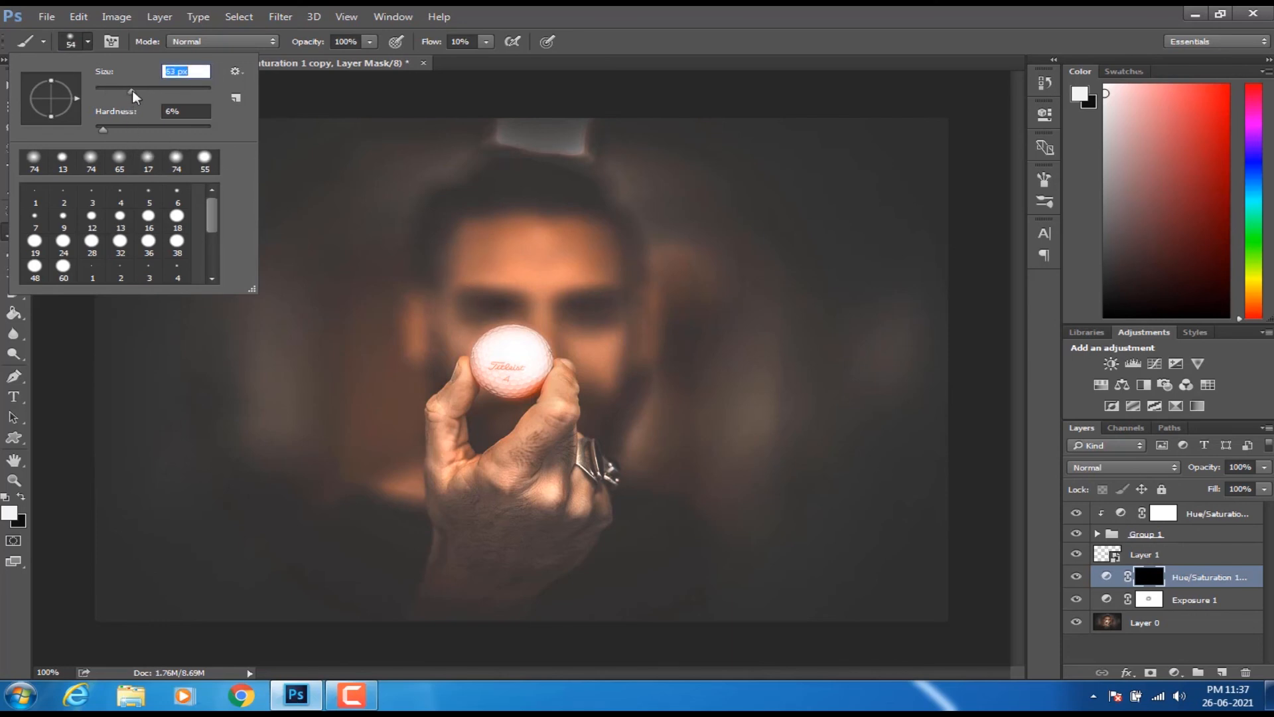
text(65)
key(Return)
mouse_move(490, 323)
mouse_down()
mouse_move(556, 346)
mouse_move(545, 392)
mouse_move(508, 406)
mouse_move(459, 390)
mouse_move(452, 355)
mouse_move(480, 323)
mouse_move(533, 324)
mouse_move(558, 358)
mouse_move(524, 399)
mouse_move(485, 401)
mouse_move(462, 386)
mouse_move(458, 364)
mouse_move(483, 406)
mouse_move(512, 416)
mouse_move(557, 366)
mouse_up()
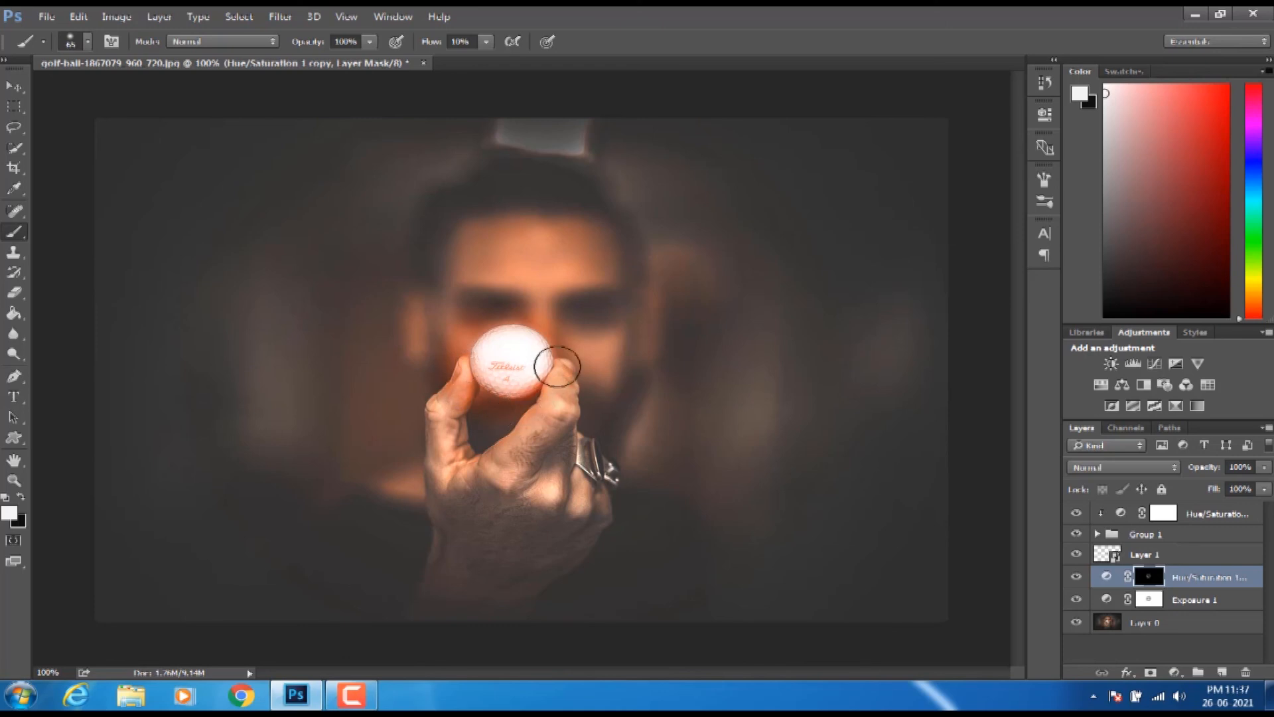